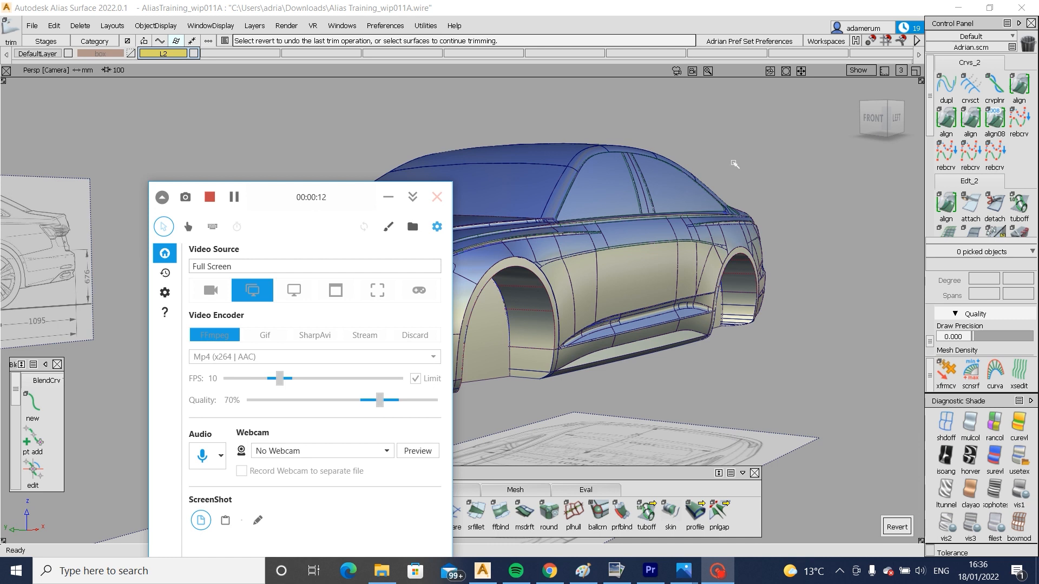
- Examine the car body surfaces from the front, side and rear, focusing on the headlight area
click(733, 164)
alt+shift+right_drag(324, 331, 411, 347)
alt+shift+drag(411, 346, 434, 330)
alt+shift+right_drag(434, 330, 453, 334)
alt+shift+drag(454, 334, 312, 365)
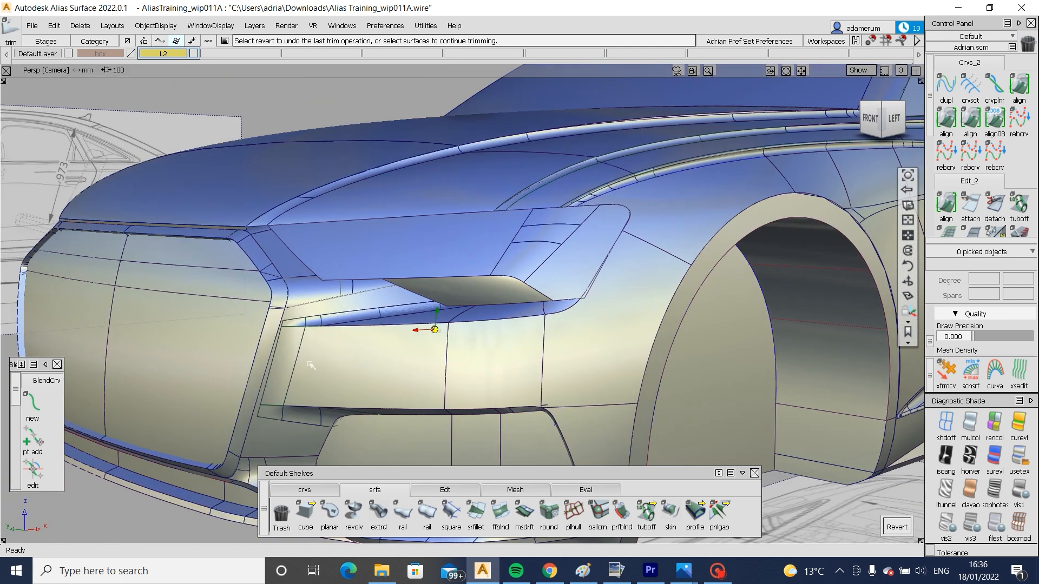
scroll(311, 365, down, 5)
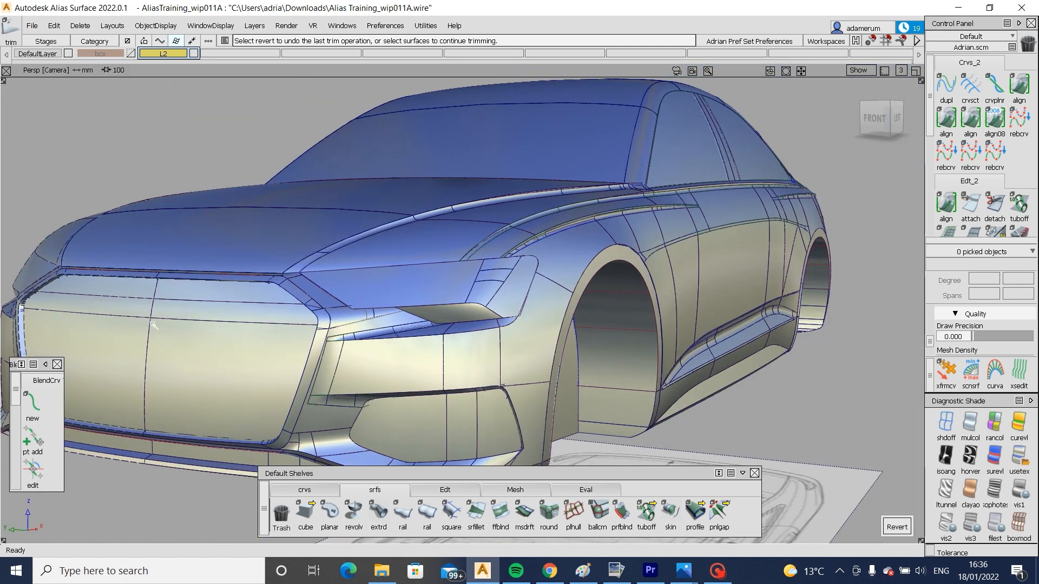
scroll(290, 357, down, 5)
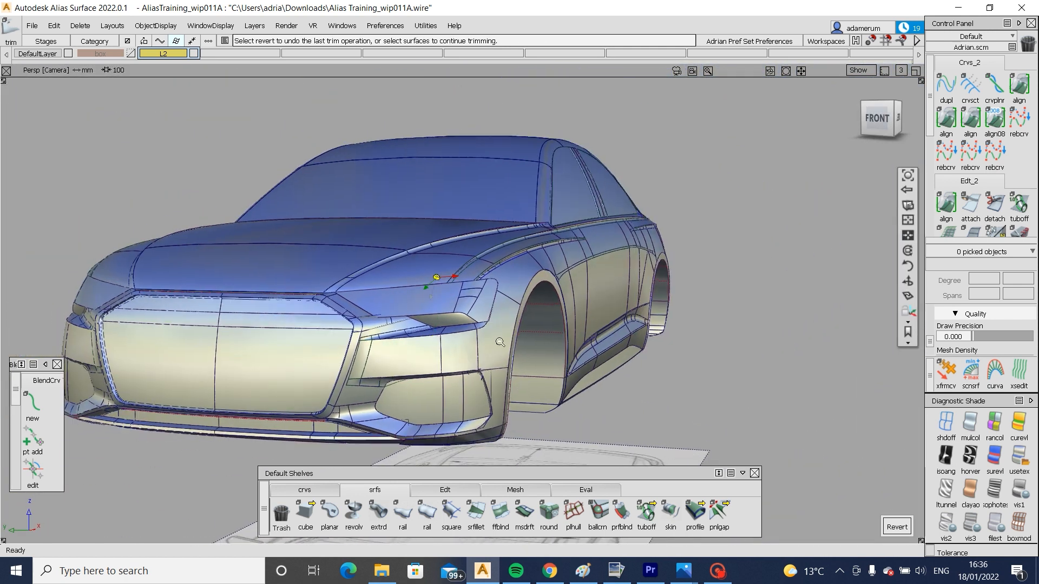
alt+shift+middle_drag(290, 357, 204, 370)
alt+shift+click(565, 226)
alt+shift+drag(565, 226, 433, 260)
alt+shift+right_drag(432, 259, 624, 288)
alt+shift+drag(624, 287, 255, 302)
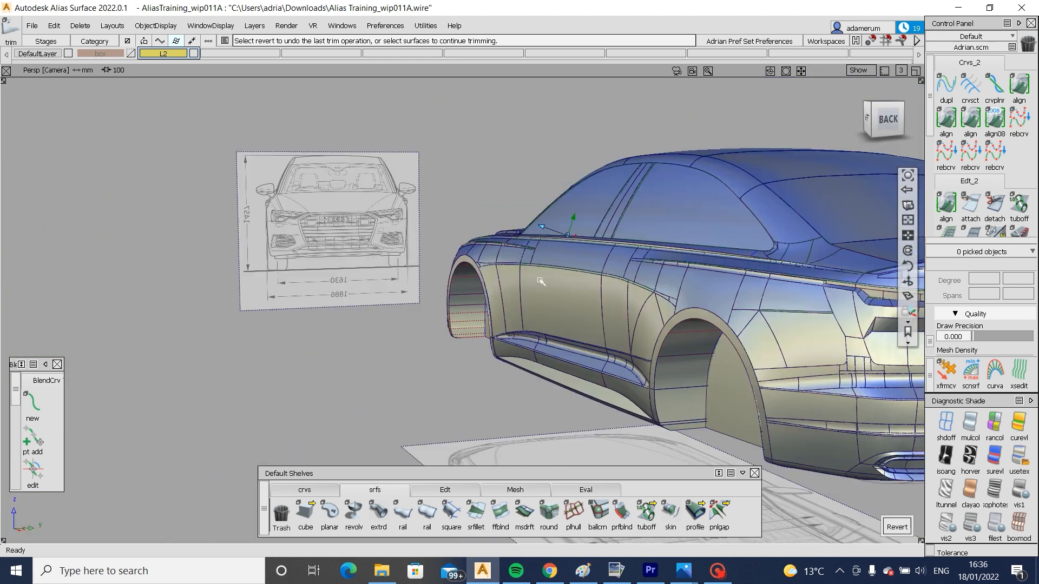
alt+shift+middle_drag(255, 302, 85, 324)
alt+shift+drag(681, 286, 609, 289)
alt+shift+click(608, 289)
alt+shift+right_drag(608, 288, 547, 309)
alt+shift+drag(547, 310, 485, 310)
alt+shift+drag(709, 307, 575, 335)
alt+shift+middle_drag(575, 334, 640, 327)
alt+shift+click(430, 318)
alt+shift+right_drag(430, 318, 303, 333)
alt+shift+middle_drag(303, 332, 543, 321)
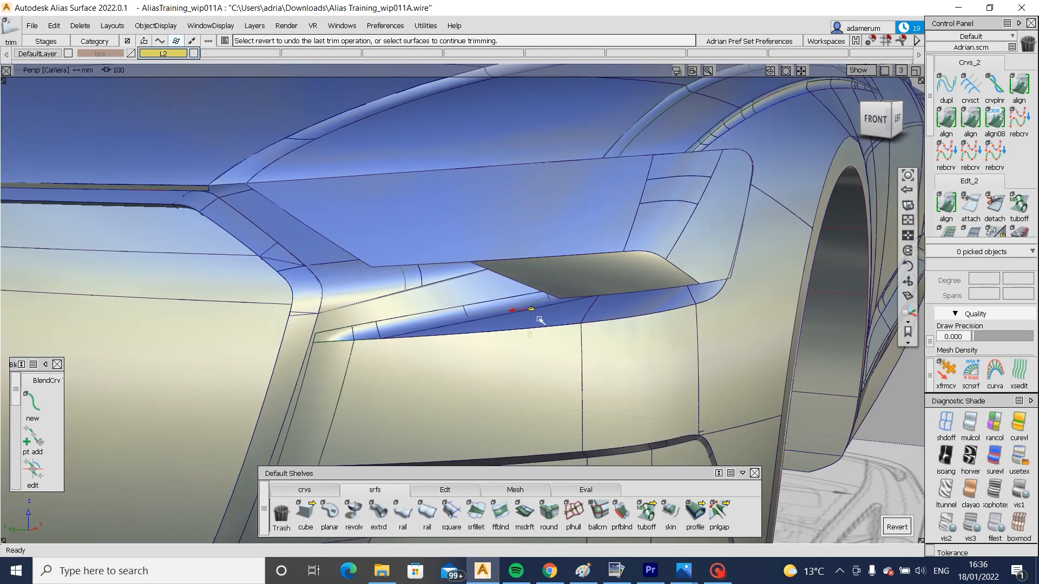
- Project the headlight's outer edge line onto the adjoining surface and trim away the overhanging sliver
alt+shift+right_drag(744, 270, 619, 288)
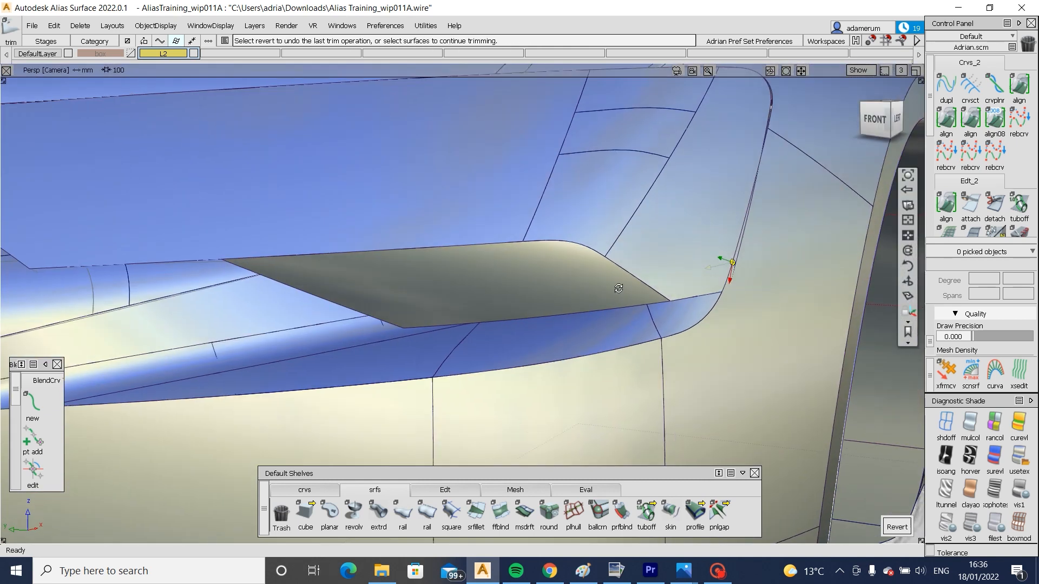
alt+shift+drag(618, 288, 640, 312)
ctrl+shift+right_drag(591, 316, 676, 318)
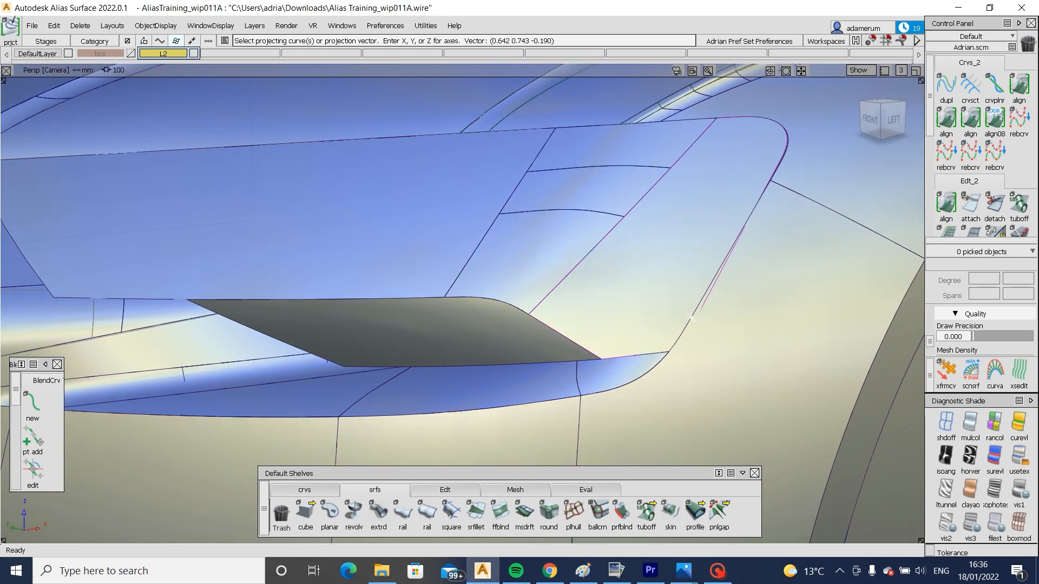
click(686, 327)
key(space)
ctrl+shift+right_drag(729, 260, 658, 321)
click(658, 320)
click(830, 527)
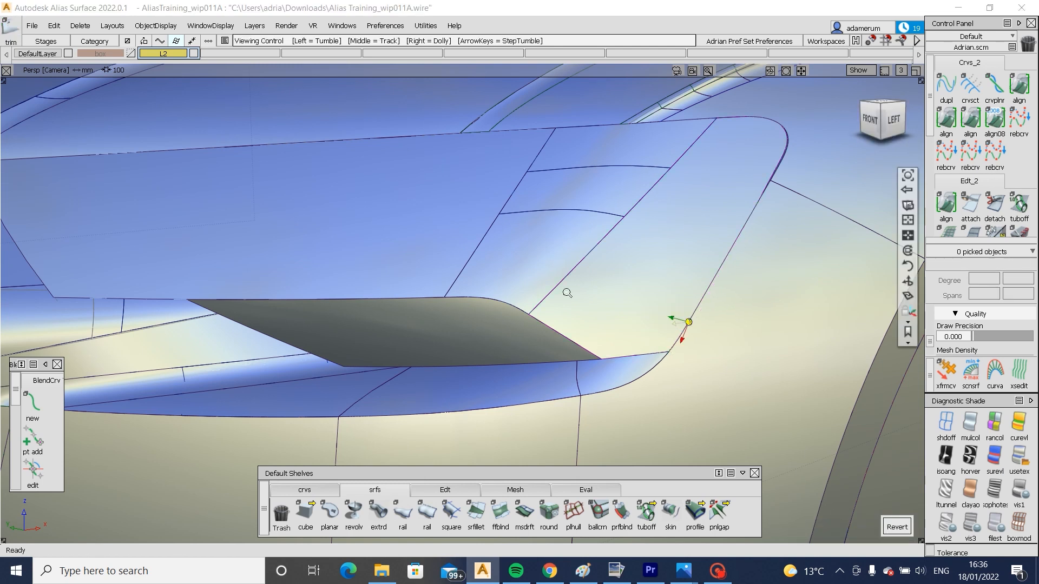
- Select the templated geometry around the headlight's outer end and delete it
mouse_move(564, 292)
alt+shift+mouse_down()
mouse_move(441, 304)
mouse_move(568, 288)
mouse_move(546, 295)
mouse_move(556, 307)
alt+shift+mouse_up()
ctrl+shift+drag(512, 245, 511, 300)
drag(383, 250, 792, 387)
key(ctrl+x)
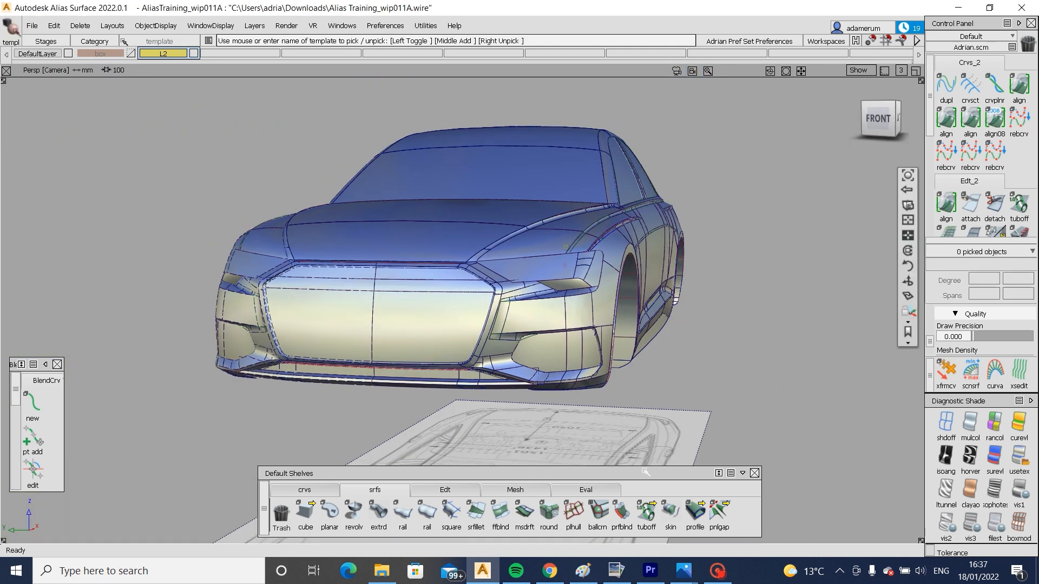
- Compare the headlight and grille corner surfaces with the reference photo 2021-audi-a6-front-view-driving-carbuzz-683308.jpg
click(684, 570)
click(734, 518)
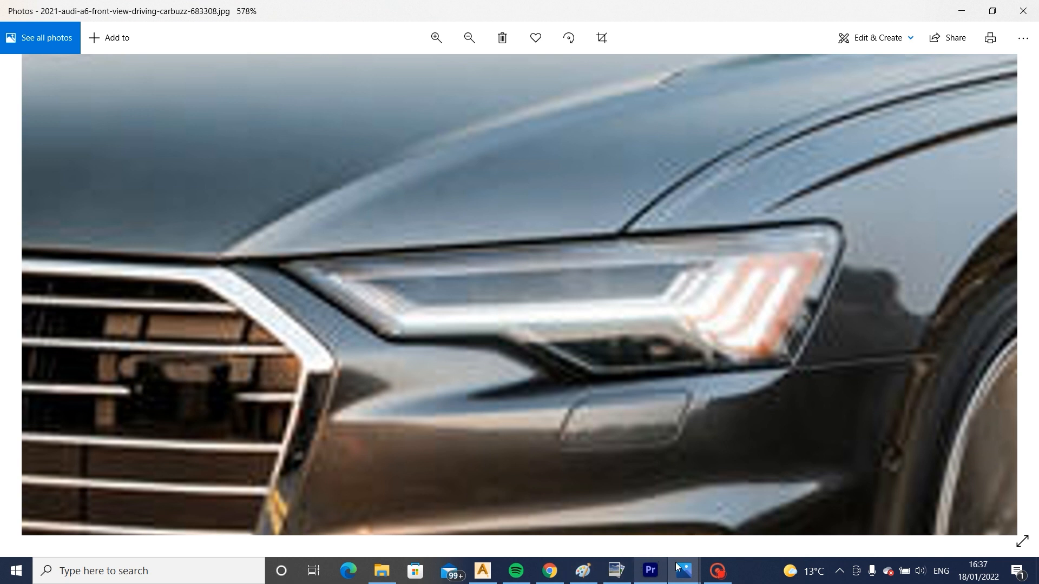
click(481, 572)
alt+shift+right_drag(582, 308, 741, 320)
alt+shift+drag(541, 351, 480, 364)
alt+shift+middle_drag(480, 365, 402, 386)
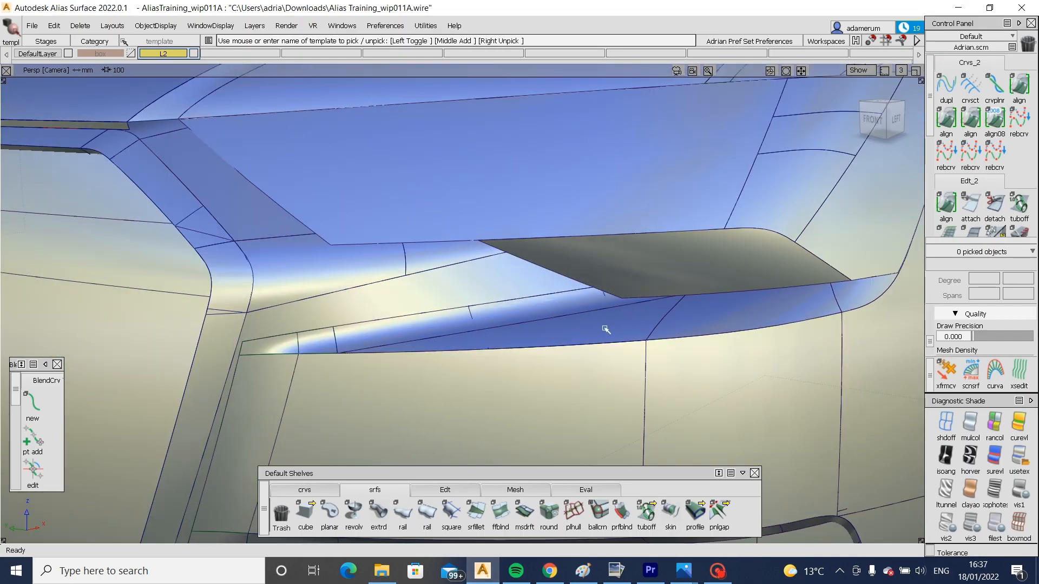
mouse_move(683, 577)
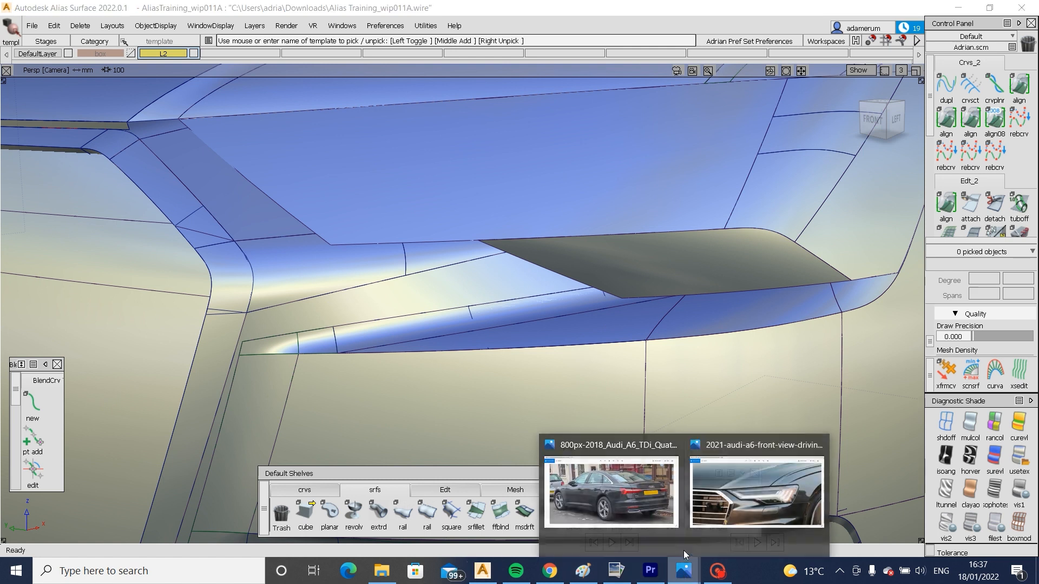
click(720, 494)
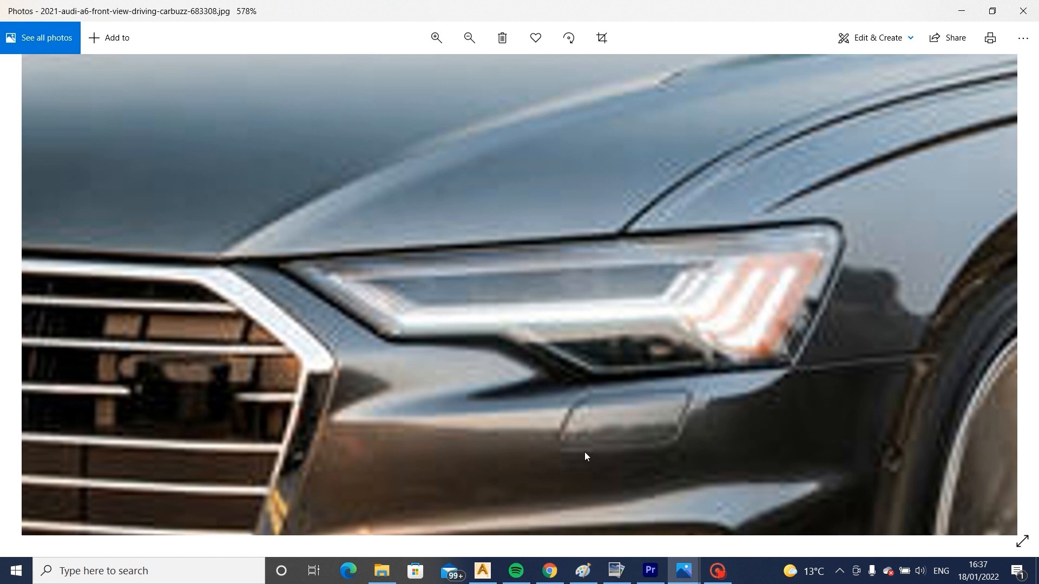
drag(584, 453, 563, 381)
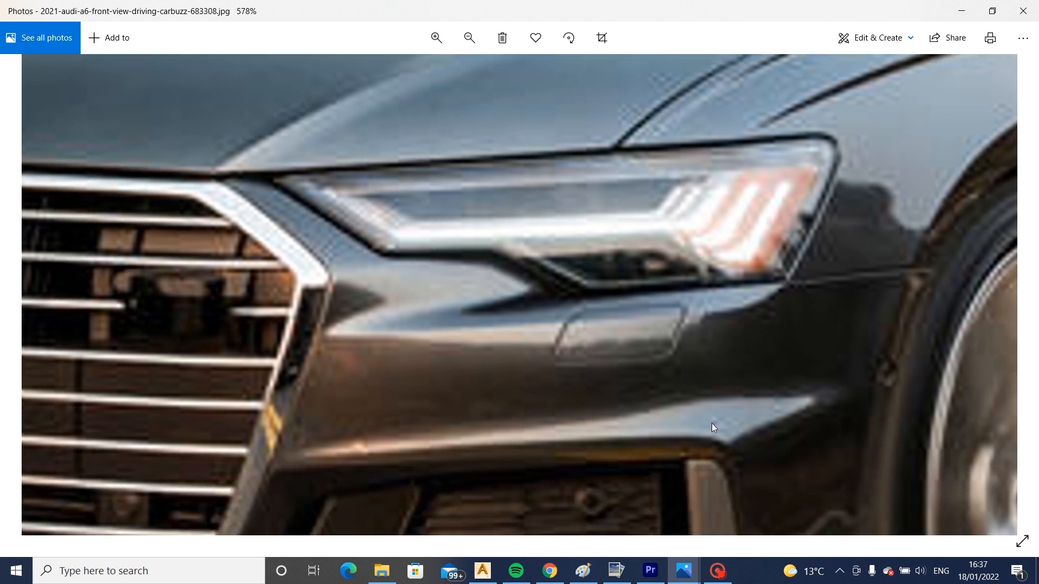
scroll(648, 420, down, 5)
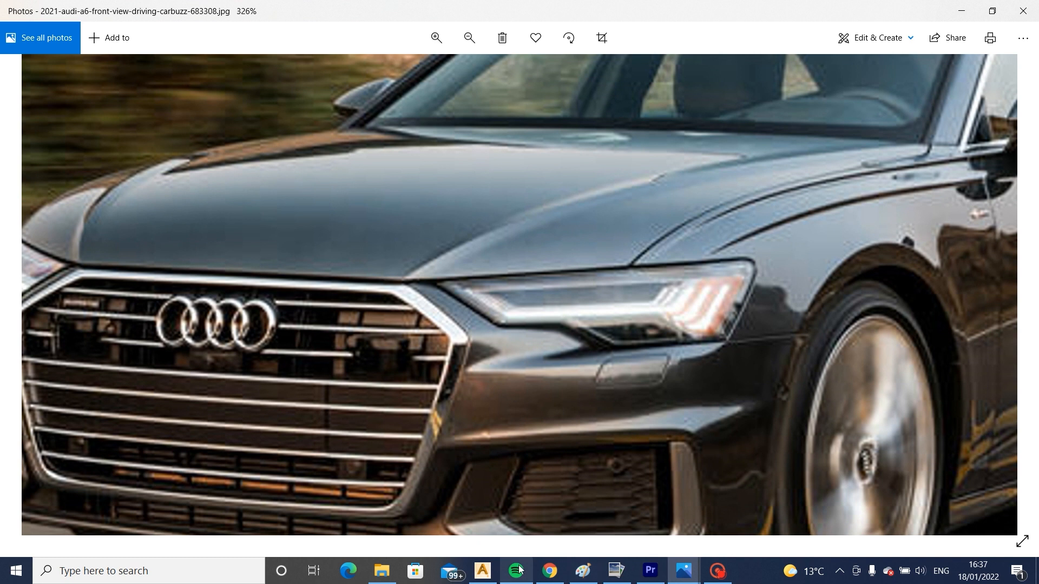
- Return to Alias and set up a Multi-surface Draft with a length of 5
click(482, 570)
alt+shift+drag(568, 424, 546, 395)
alt+shift+right_drag(644, 234, 489, 463)
click(524, 511)
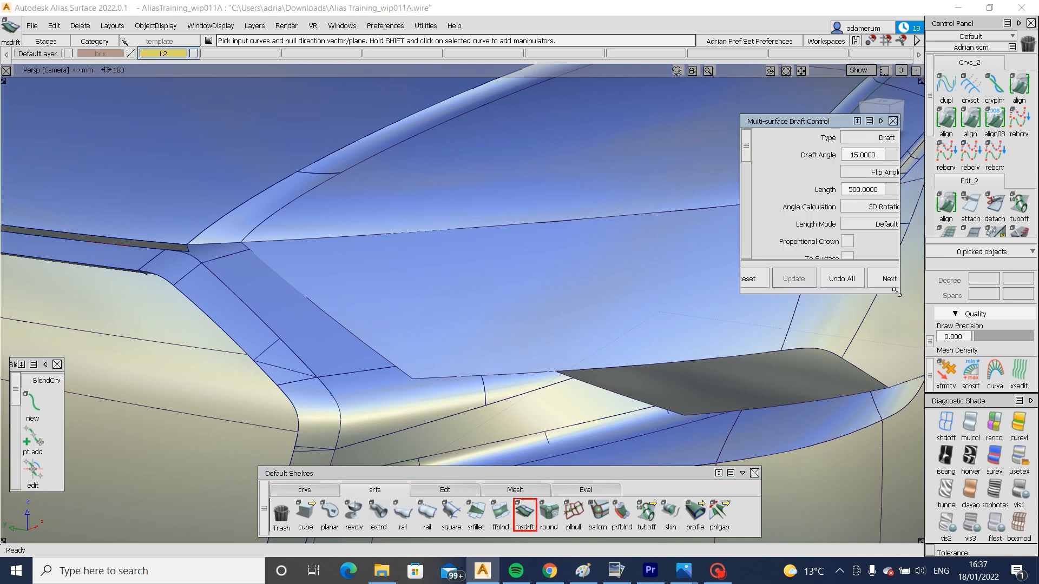
drag(896, 292, 943, 415)
scroll(866, 303, down, 2)
scroll(865, 303, up, 2)
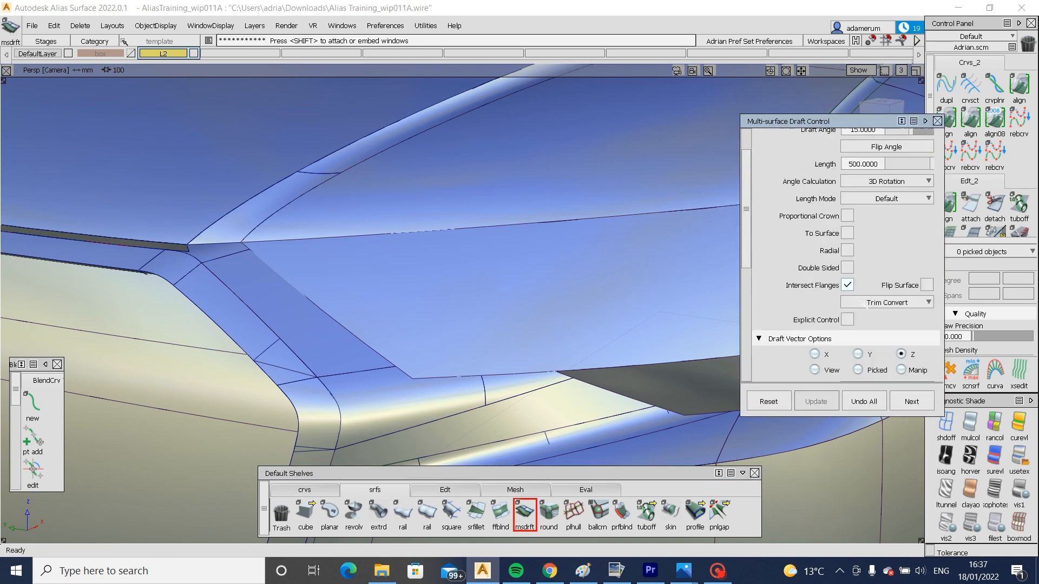
scroll(866, 292, up, 1)
scroll(879, 216, down, 5)
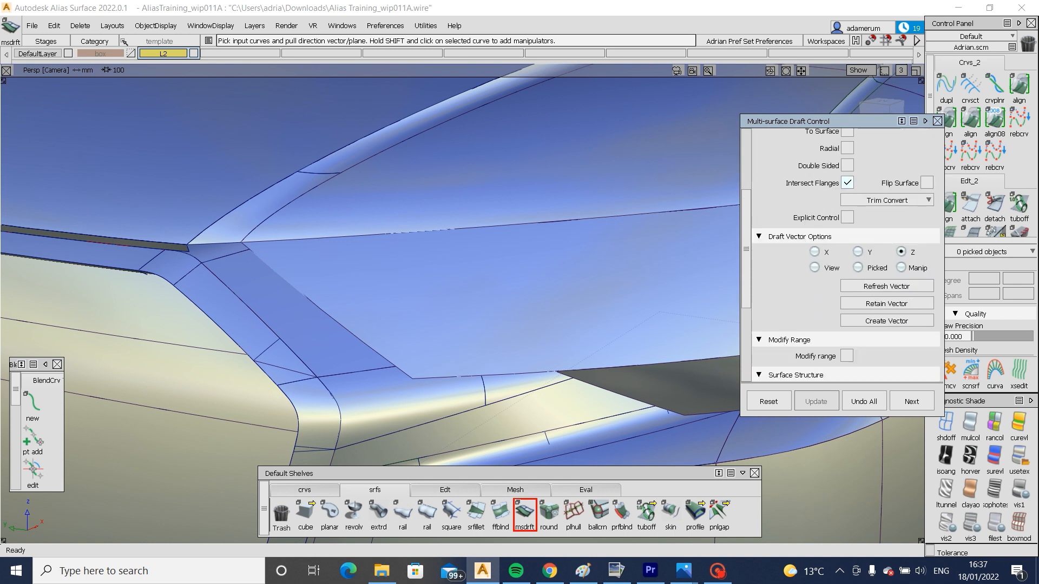
scroll(880, 227, up, 5)
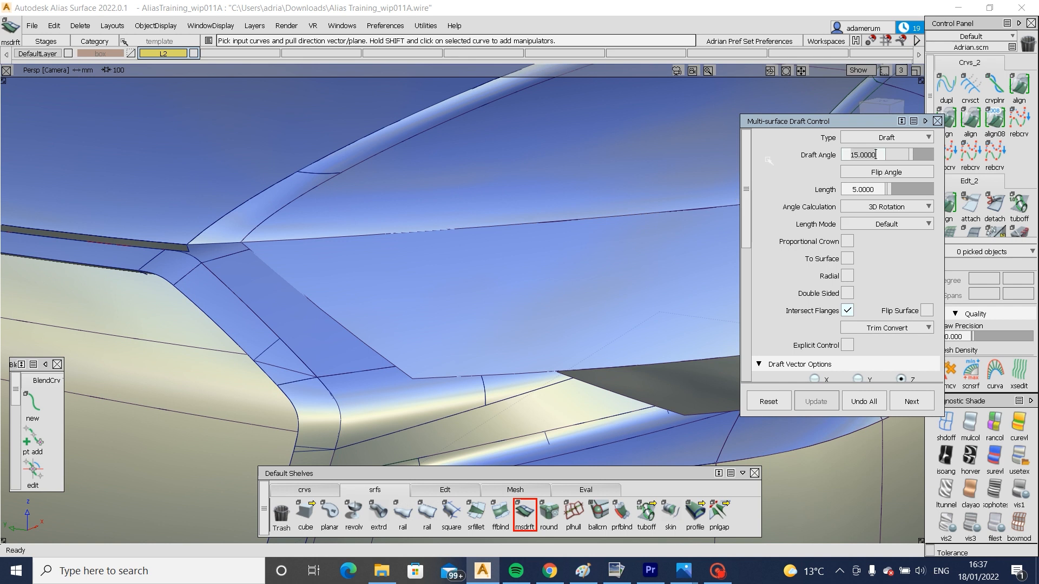
- Add draft flanges to the short edge beside the grille corner and the long hood edge above the headlight
alt+shift+drag(242, 290, 184, 260)
alt+shift+right_drag(184, 259, 204, 235)
click(226, 228)
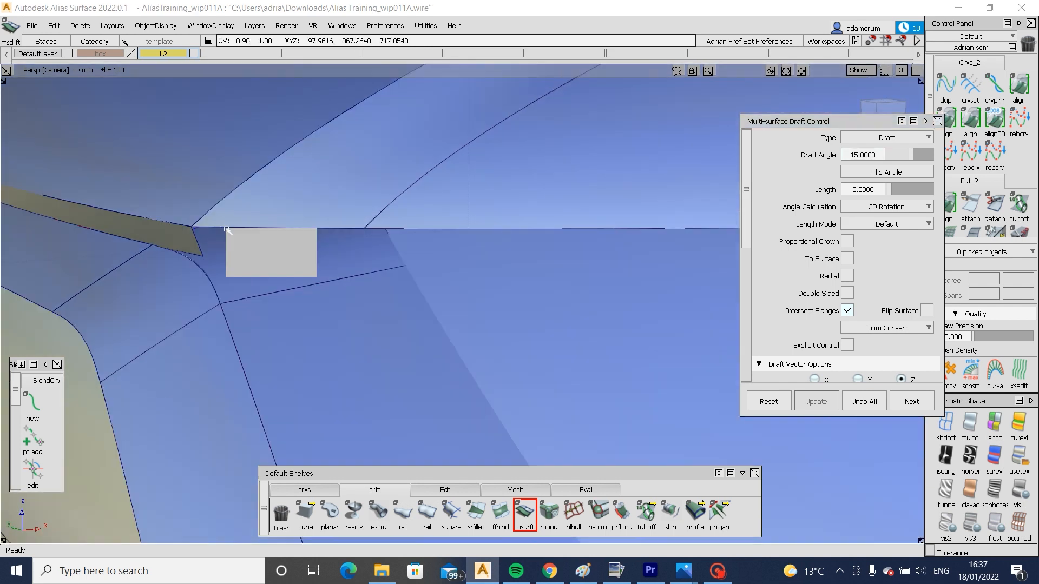
click(263, 253)
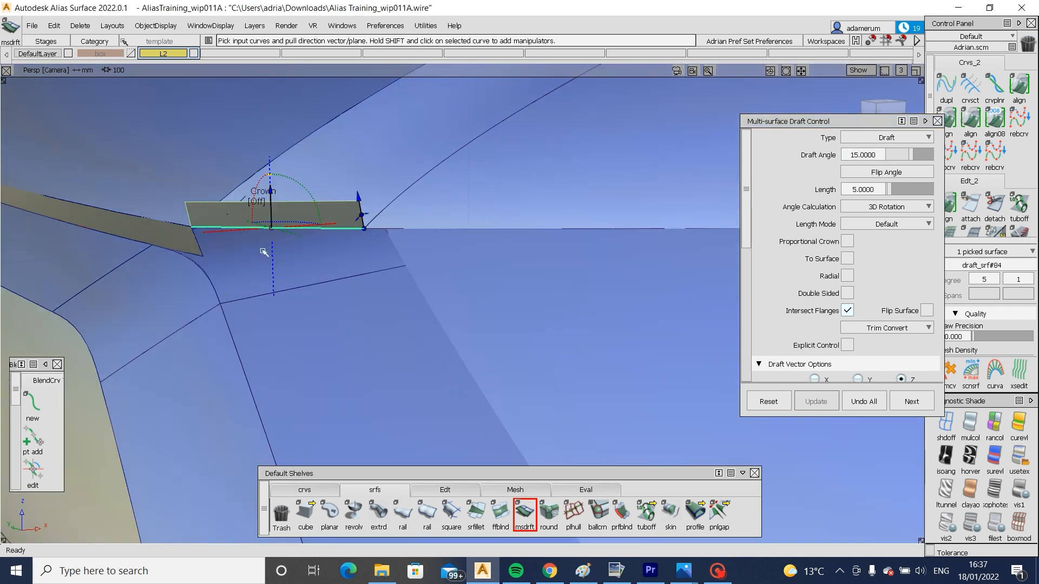
click(420, 230)
click(452, 240)
- Continue the draft flange along the next two edge segments, from the hood crease towards the fender crease
alt+shift+middle_drag(462, 289, 98, 319)
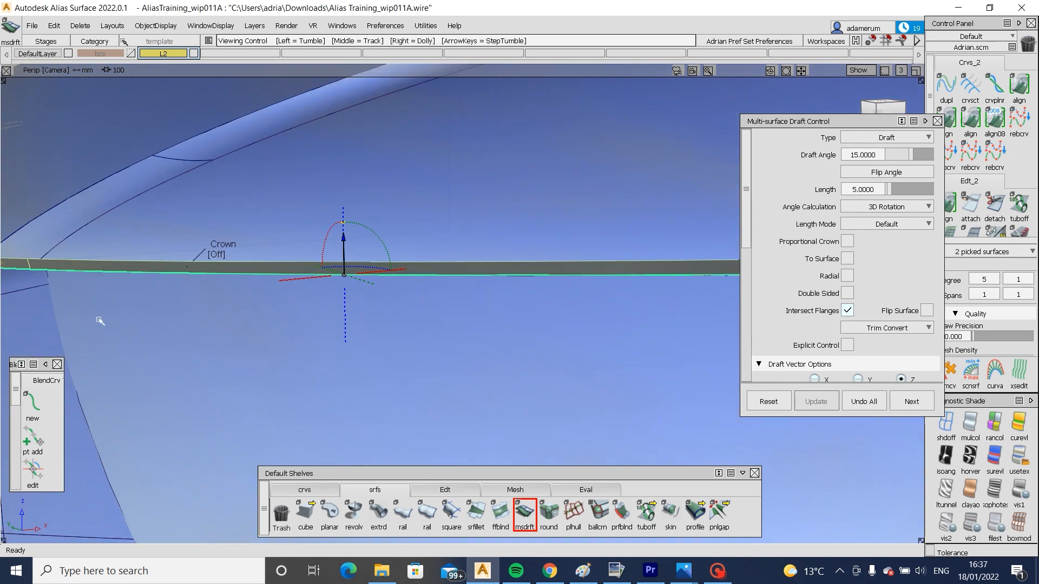
alt+shift+middle_drag(622, 238, 233, 300)
alt+shift+drag(236, 302, 193, 321)
click(193, 322)
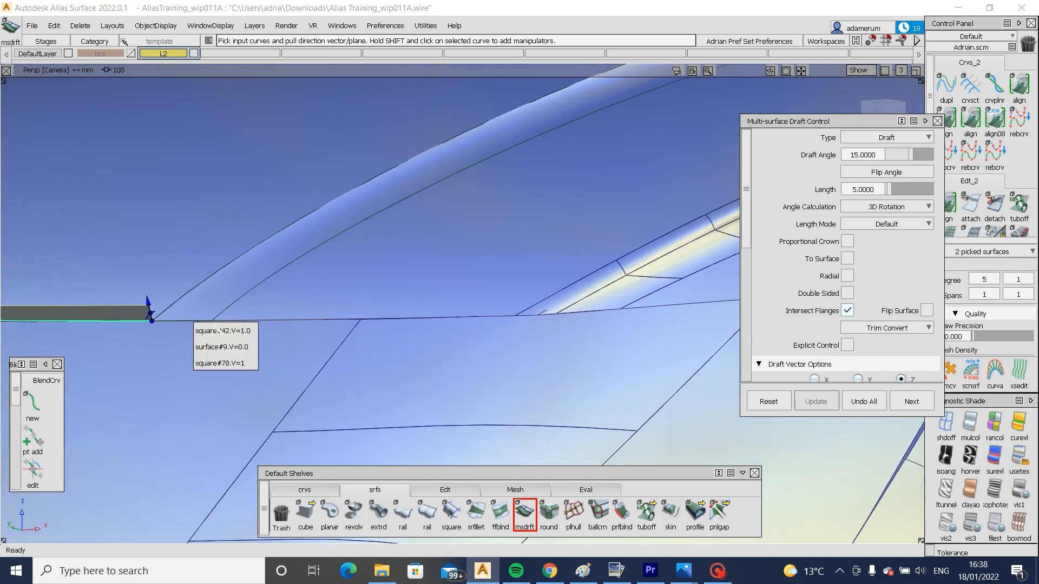
click(222, 347)
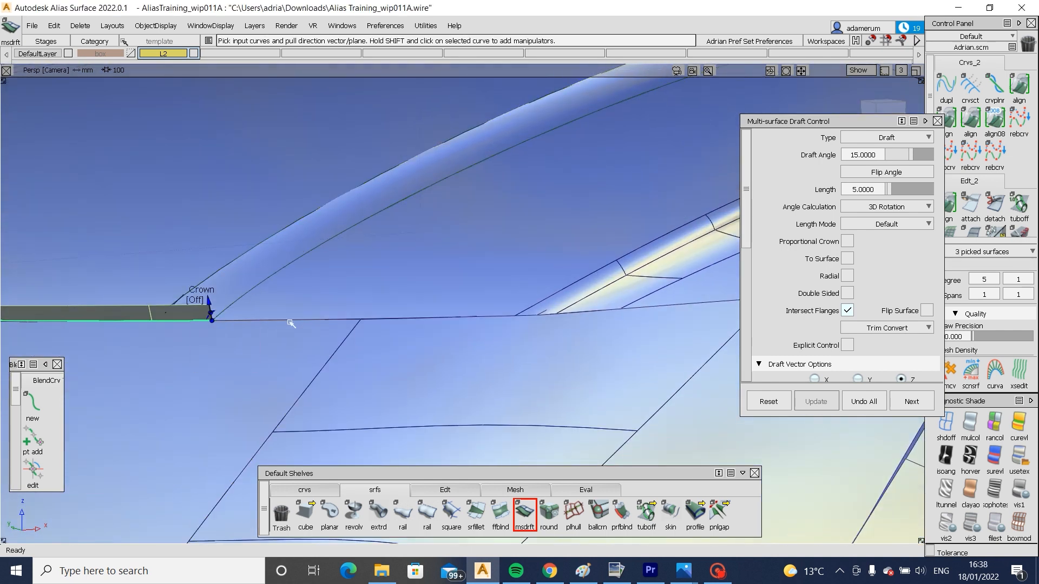
click(289, 321)
click(320, 330)
- Extend the draft flange across the edges below the fender crease fillet and along the fender edge above the headlight
alt+shift+middle_drag(494, 331, 300, 351)
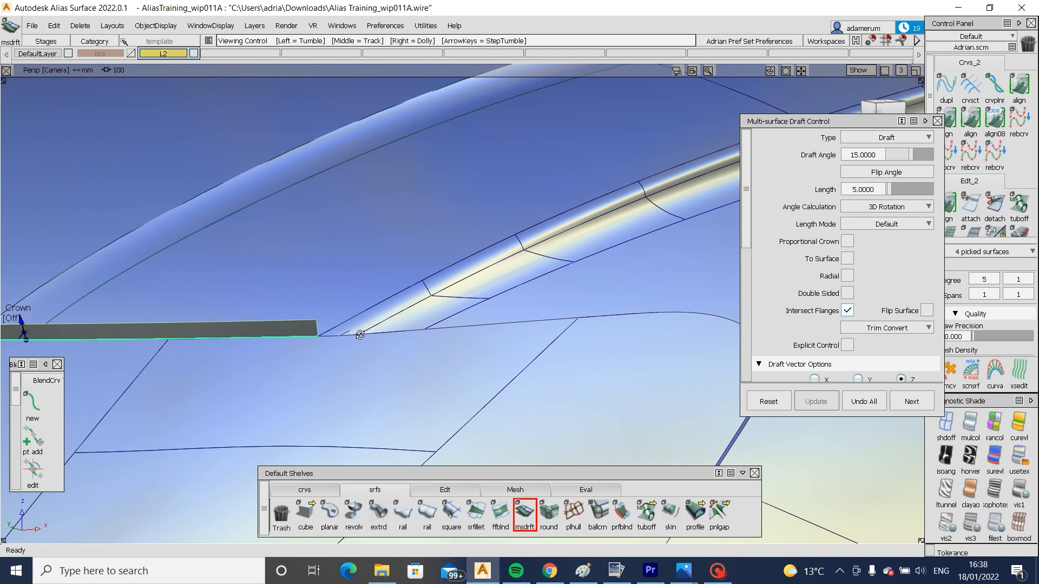
alt+shift+click(360, 335)
scroll(359, 336, up, 3)
click(342, 338)
click(369, 362)
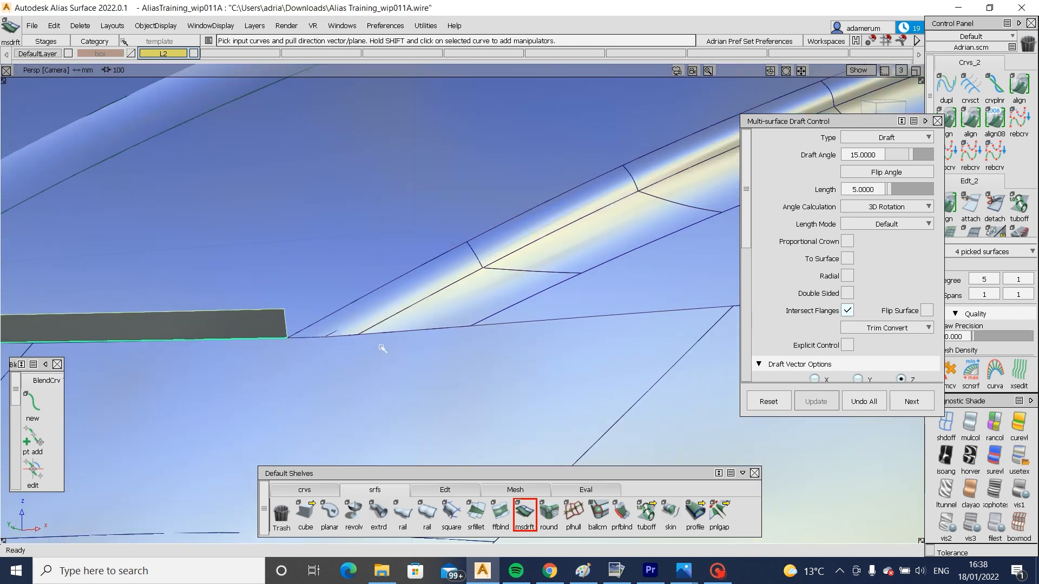
click(402, 334)
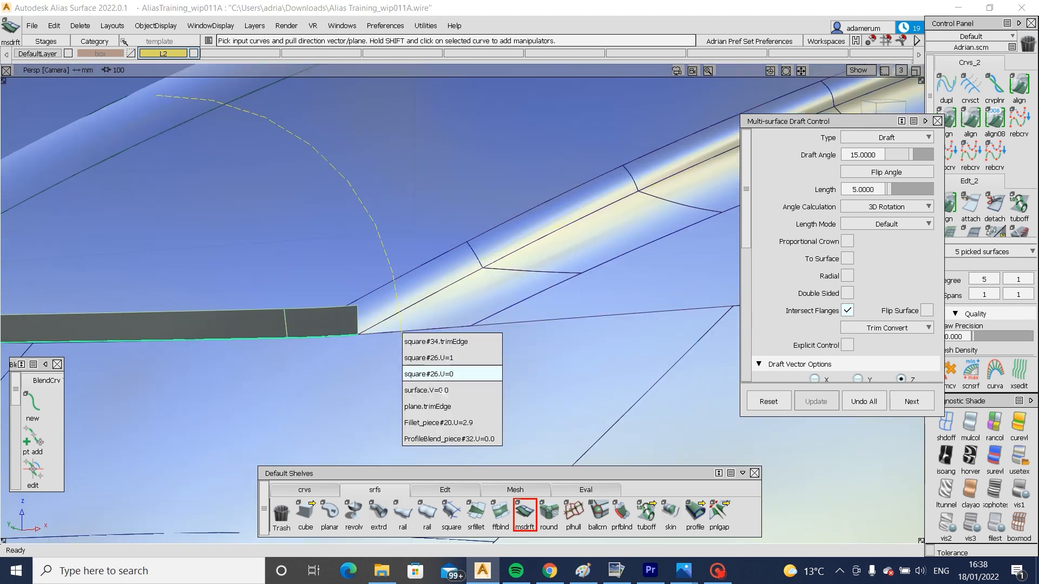
click(449, 439)
click(525, 324)
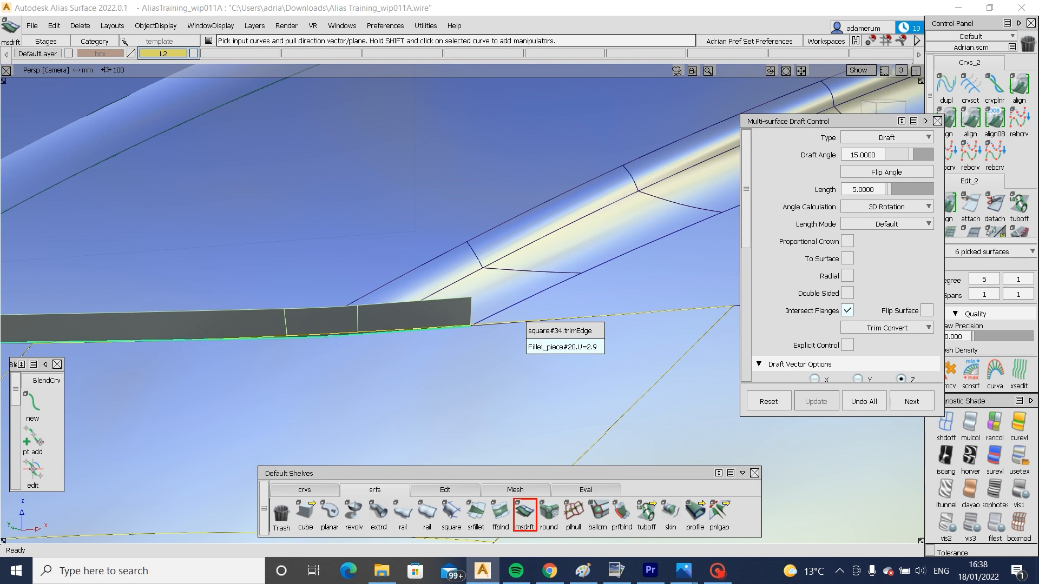
click(540, 332)
- Delete the construction history of the draft flanges along the headlight's upper edge
alt+shift+right_drag(531, 350, 503, 375)
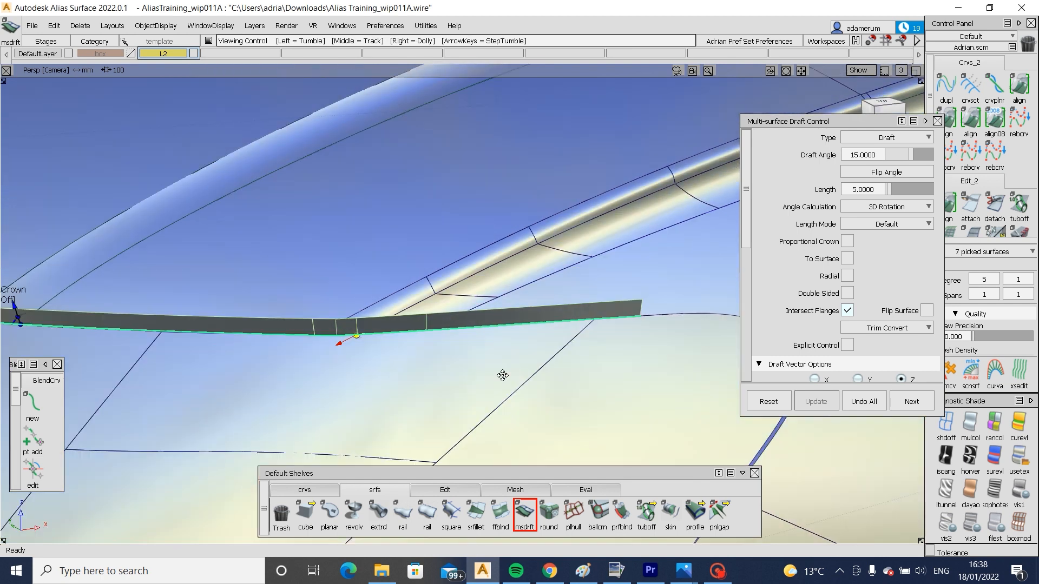
alt+shift+middle_drag(503, 375, 346, 400)
ctrl+shift+drag(354, 391, 330, 351)
alt+shift+right_drag(347, 352, 454, 330)
ctrl+shift+drag(463, 330, 481, 311)
click(508, 319)
alt+shift+right_drag(519, 325, 433, 357)
mouse_move(227, 357)
alt+shift+right_down()
mouse_move(200, 358)
mouse_move(294, 346)
alt+shift+right_up()
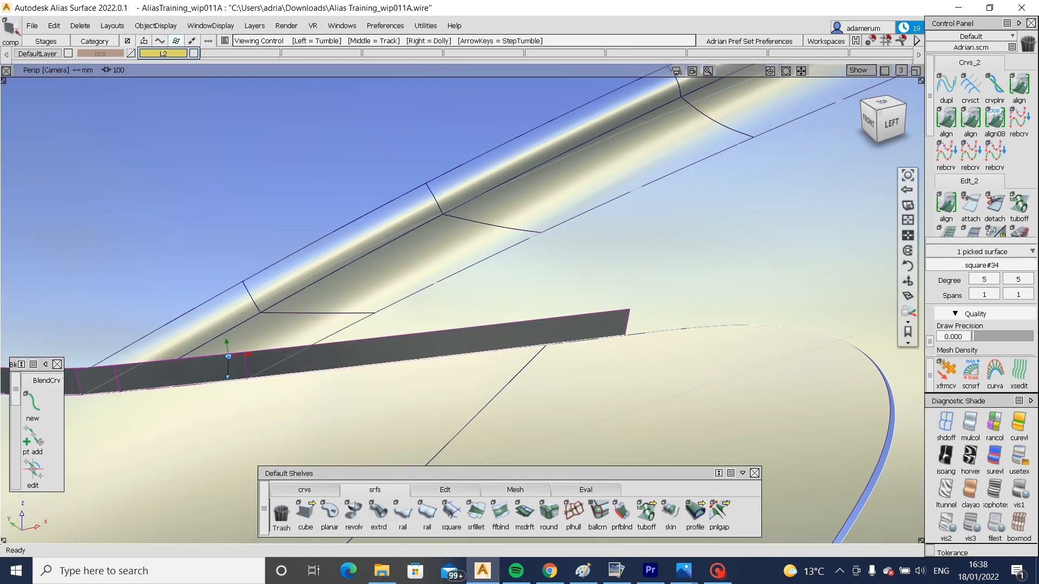
ctrl+shift+drag(294, 337, 294, 361)
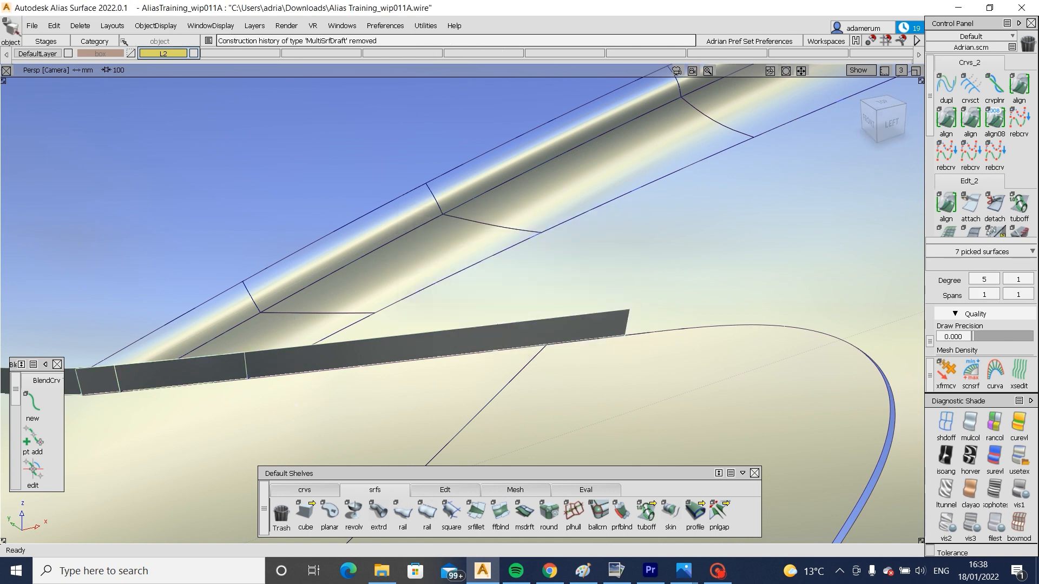
- Project and trim at the draft flange joint beneath the fender crease
click(266, 367)
ctrl+shift+drag(207, 365, 245, 363)
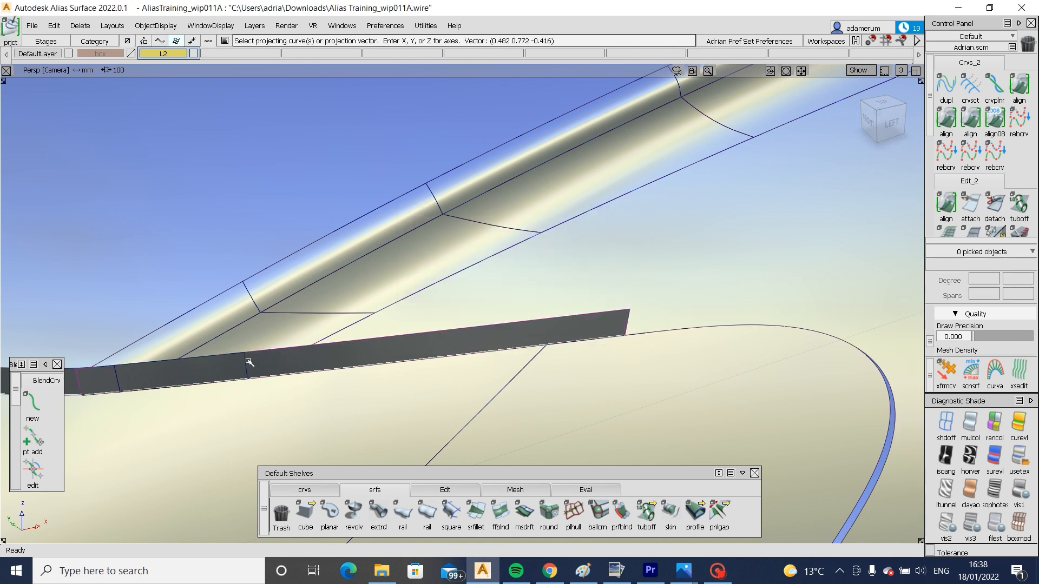
click(247, 362)
click(296, 358)
key(space)
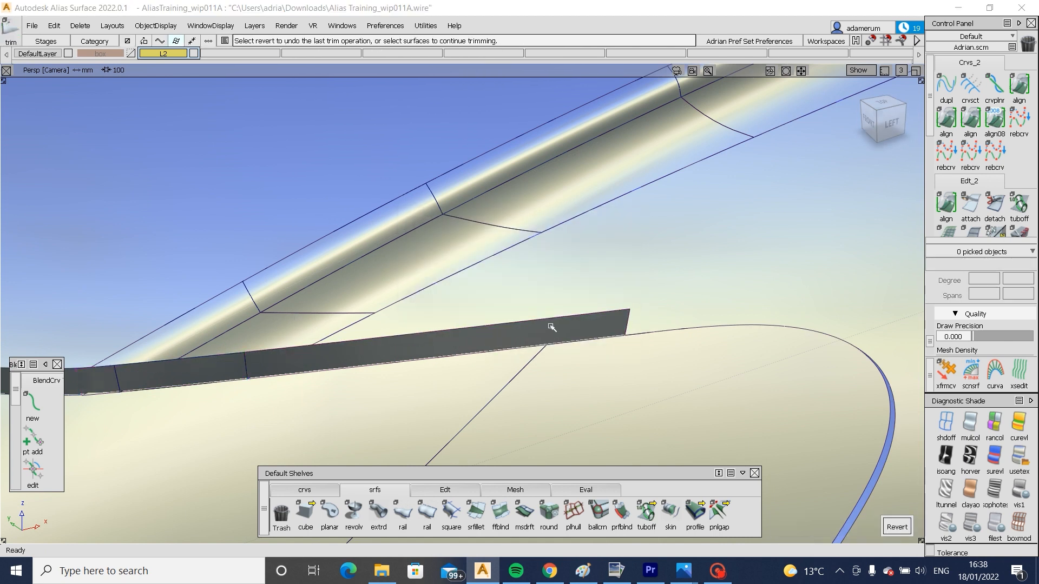
click(578, 292)
- Pick the surfaces around the headlight and front fender and delete their construction history
ctrl+shift+drag(559, 323, 559, 405)
alt+shift+right_drag(559, 406, 579, 373)
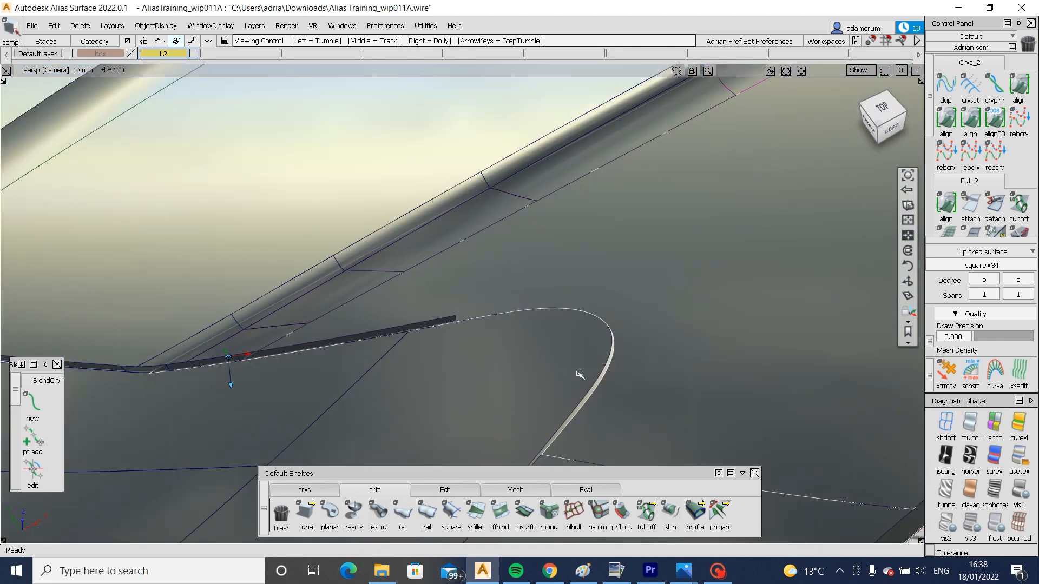
alt+shift+drag(580, 373, 583, 303)
alt+shift+right_drag(583, 303, 572, 260)
alt+shift+middle_drag(468, 304, 415, 306)
alt+shift+right_drag(415, 306, 474, 295)
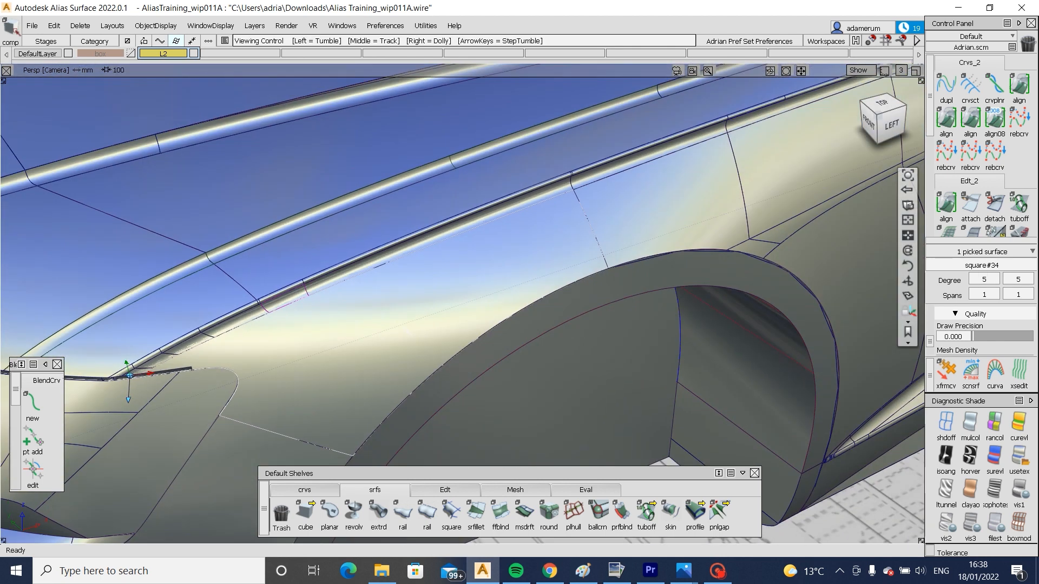
alt+shift+middle_drag(473, 294, 660, 219)
ctrl+shift+drag(389, 348, 379, 255)
ctrl+shift+drag(354, 244, 286, 292)
drag(265, 179, 557, 371)
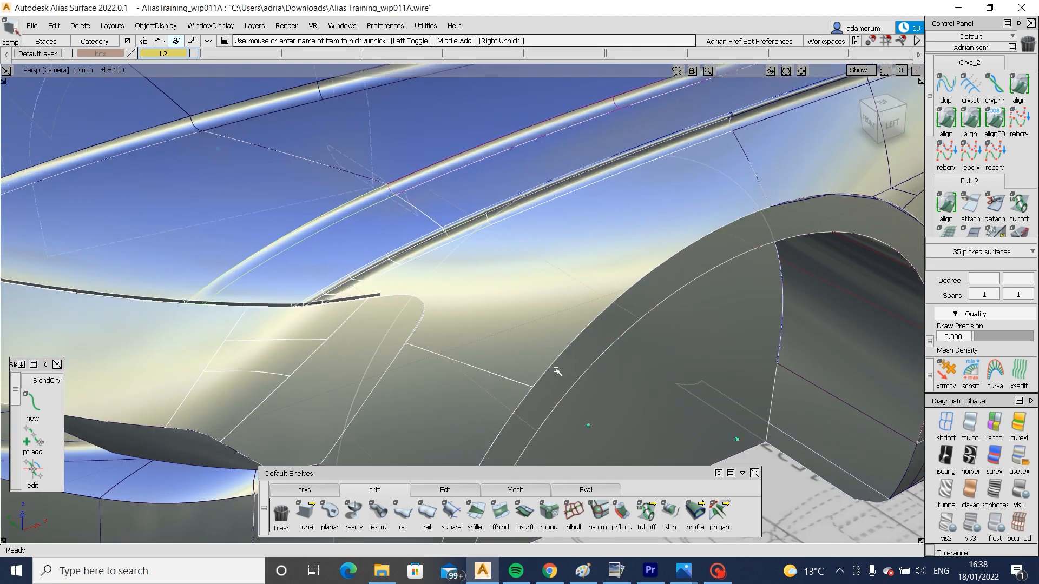
key(ctrl+h)
- Pick the draft flange segments along the headlight's upper edge and display their control vertices
click(452, 327)
ctrl+shift+drag(331, 366, 324, 308)
alt+shift+right_drag(316, 303, 340, 325)
ctrl+shift+right_drag(341, 325, 283, 294)
ctrl+shift+drag(286, 275, 280, 301)
click(282, 301)
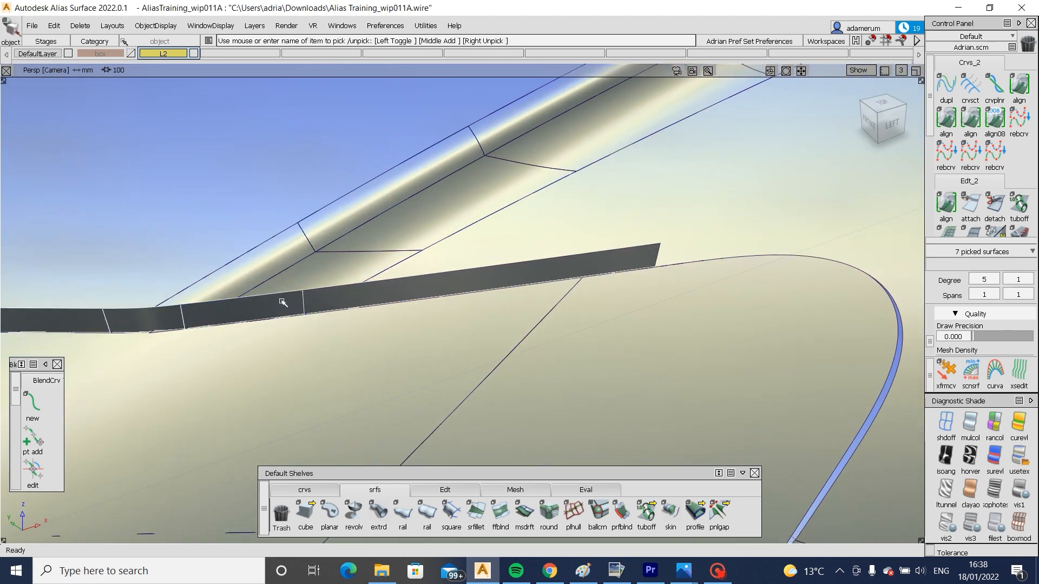
mouse_move(372, 422)
ctrl+shift+mouse_down()
mouse_move(403, 354)
mouse_move(372, 366)
ctrl+shift+mouse_up()
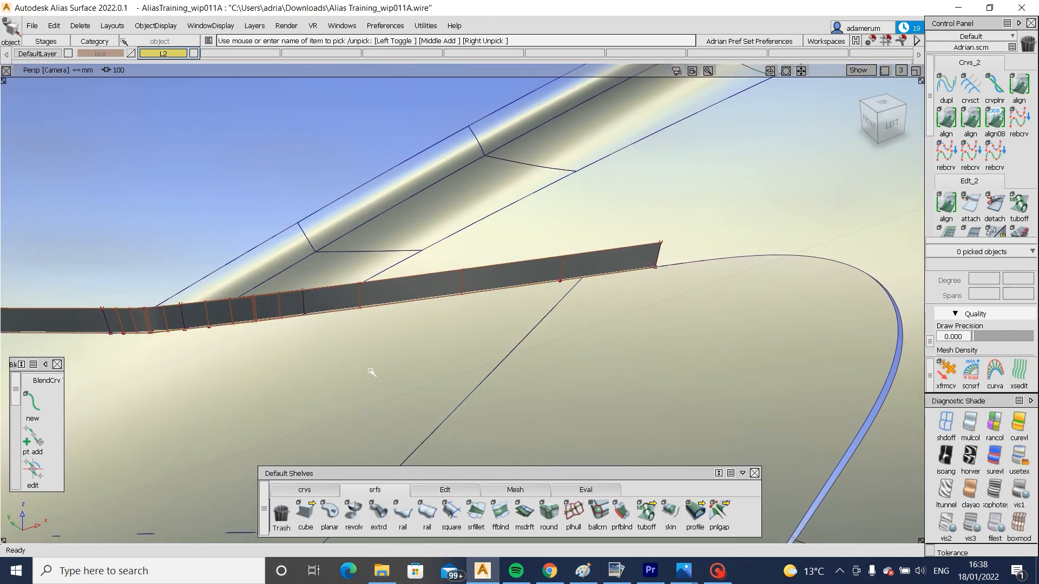
- Pick the upper hulls of the flange segments from the headlight's outer end past the fender crease
click(442, 490)
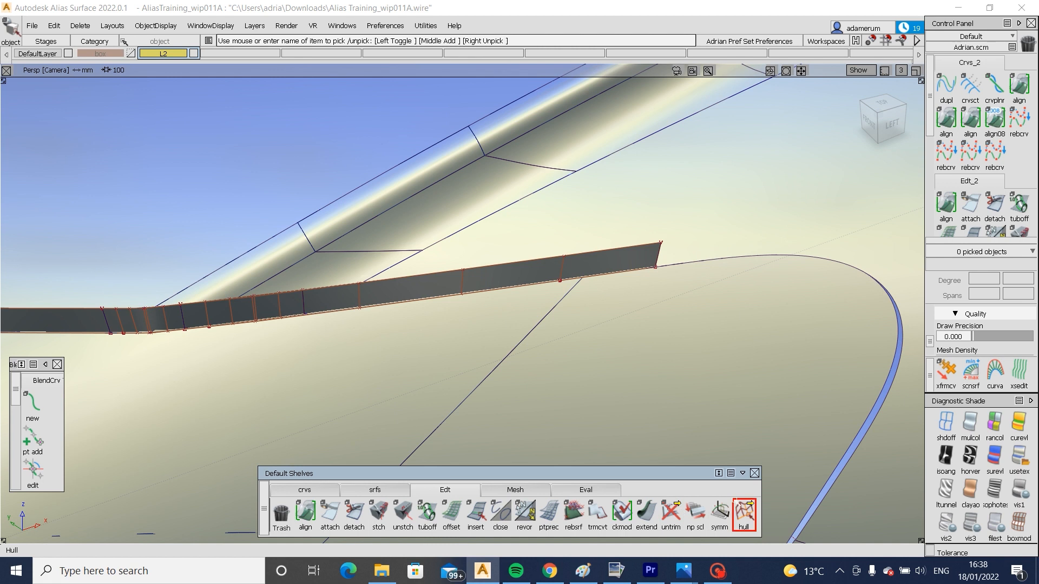
click(372, 284)
click(257, 296)
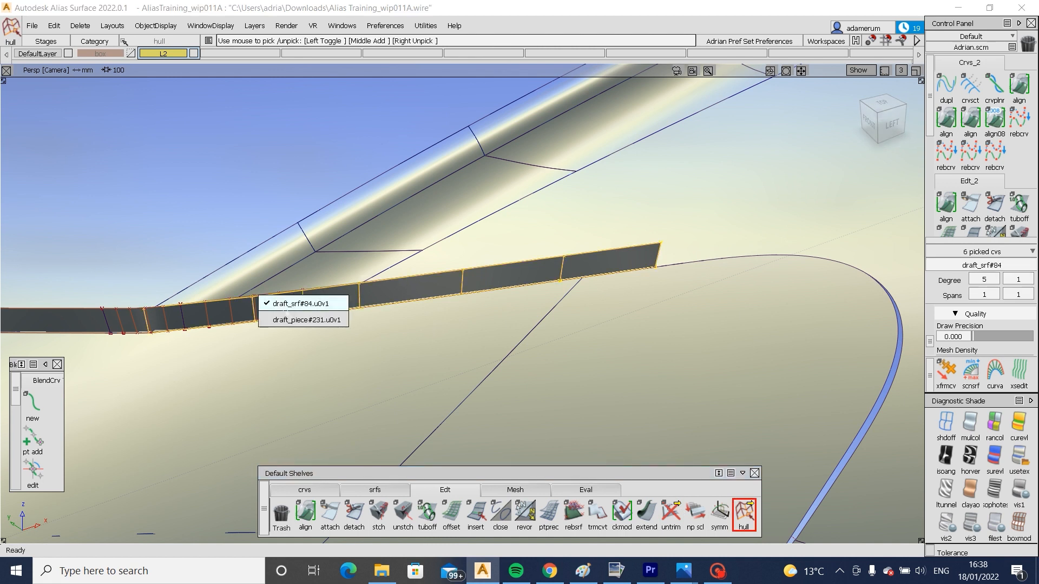
click(264, 303)
click(156, 308)
click(157, 327)
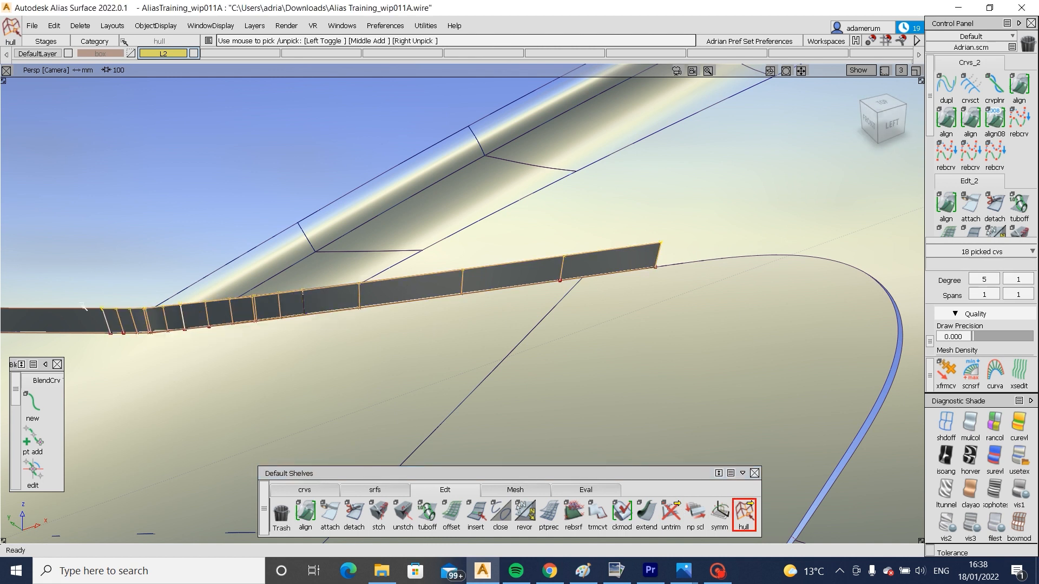
- Add the upper hulls of the remaining flange segments towards the hood crease to the selection
alt+shift+middle_drag(83, 331, 216, 300)
alt+shift+right_drag(216, 300, 162, 318)
alt+shift+middle_drag(161, 318, 395, 341)
click(341, 259)
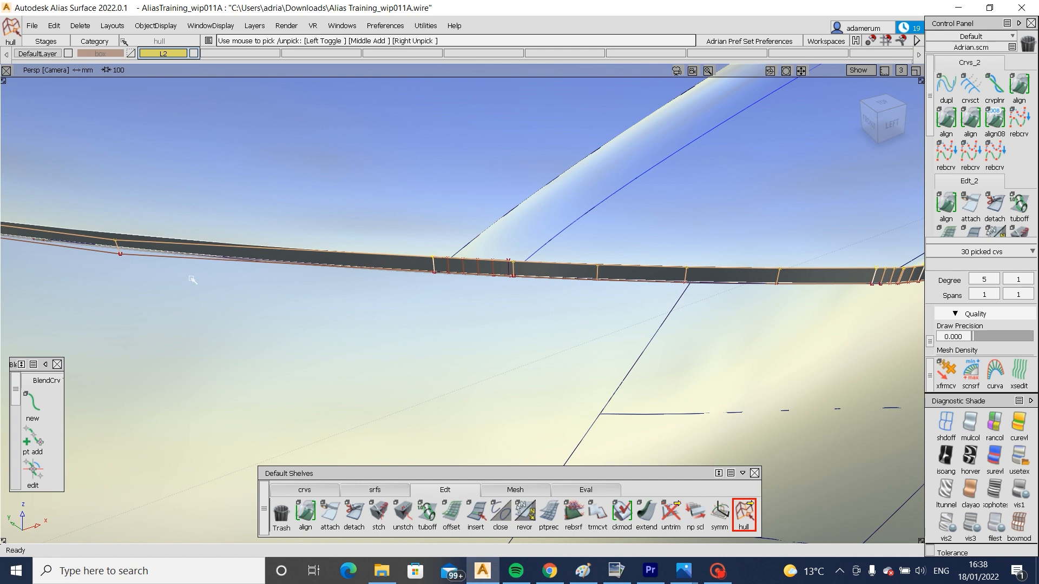
alt+shift+middle_drag(193, 280, 768, 411)
alt+shift+right_drag(454, 348, 243, 268)
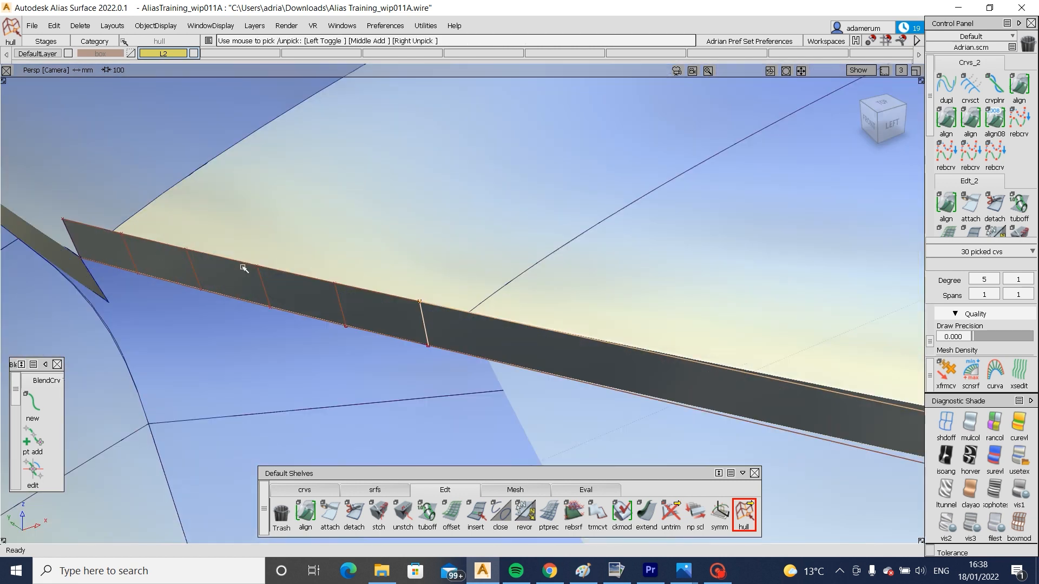
- Move the picked hulls down and slightly rearward in the left view so the flange extends below the shut line
click(887, 121)
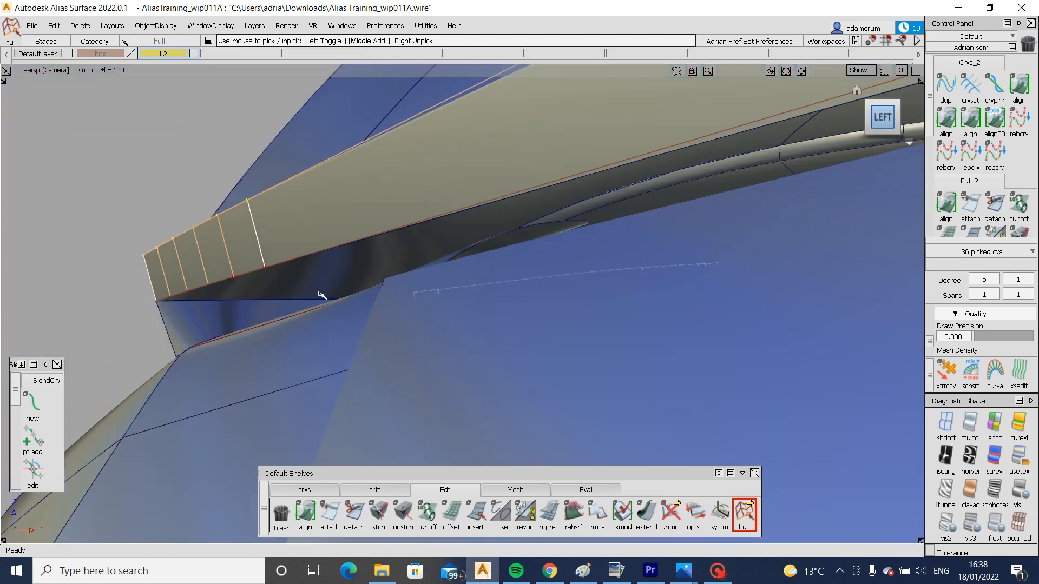
ctrl+shift+middle_drag(184, 238, 104, 197)
drag(103, 196, 139, 310)
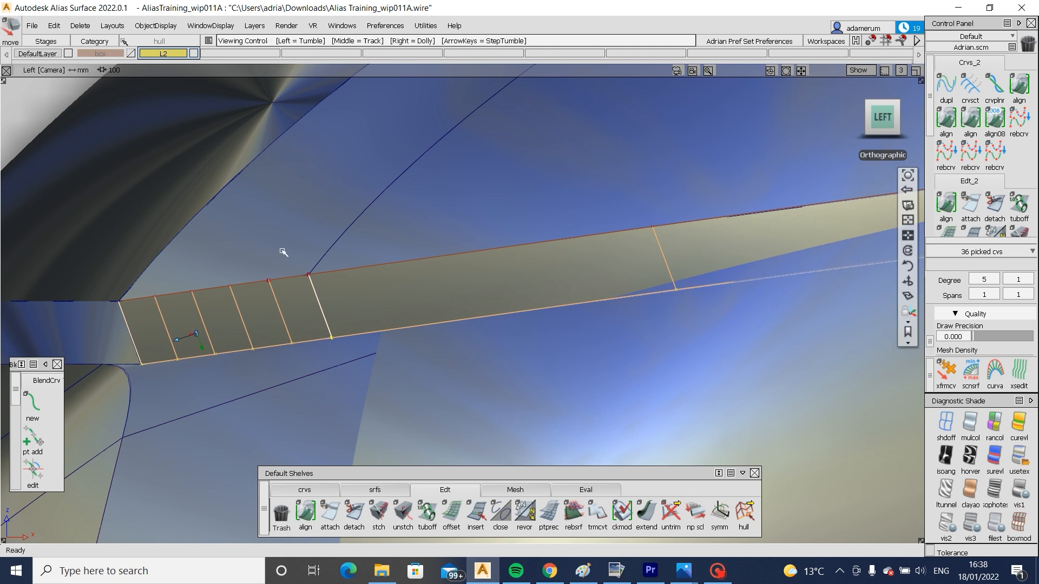
- Draw a degree 3 edit point curve in the front view just beneath the flange along the headlight's upper edge
alt+shift+drag(280, 250, 637, 365)
alt+shift+drag(882, 141, 877, 120)
click(877, 120)
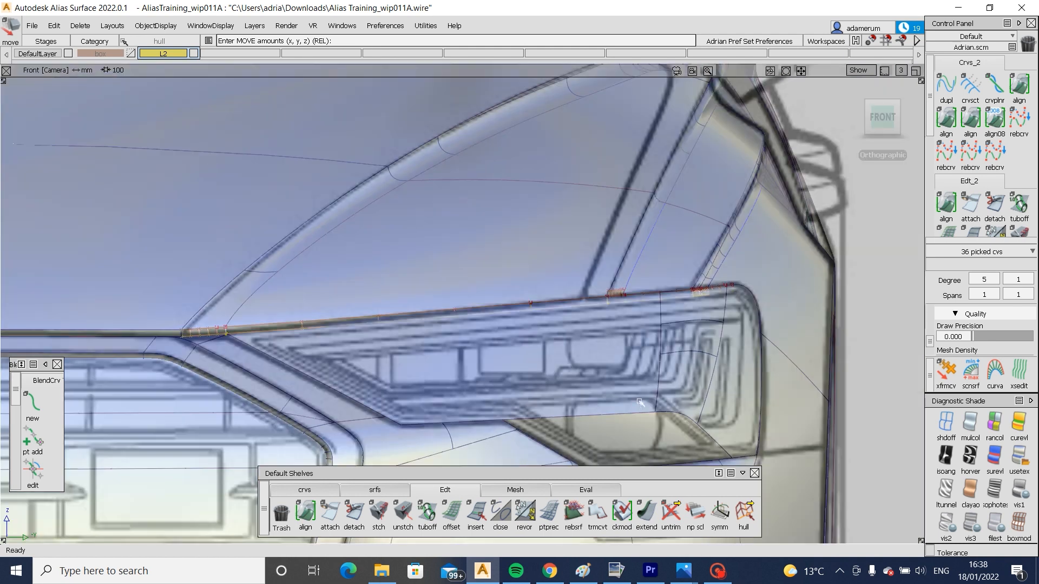
click(307, 489)
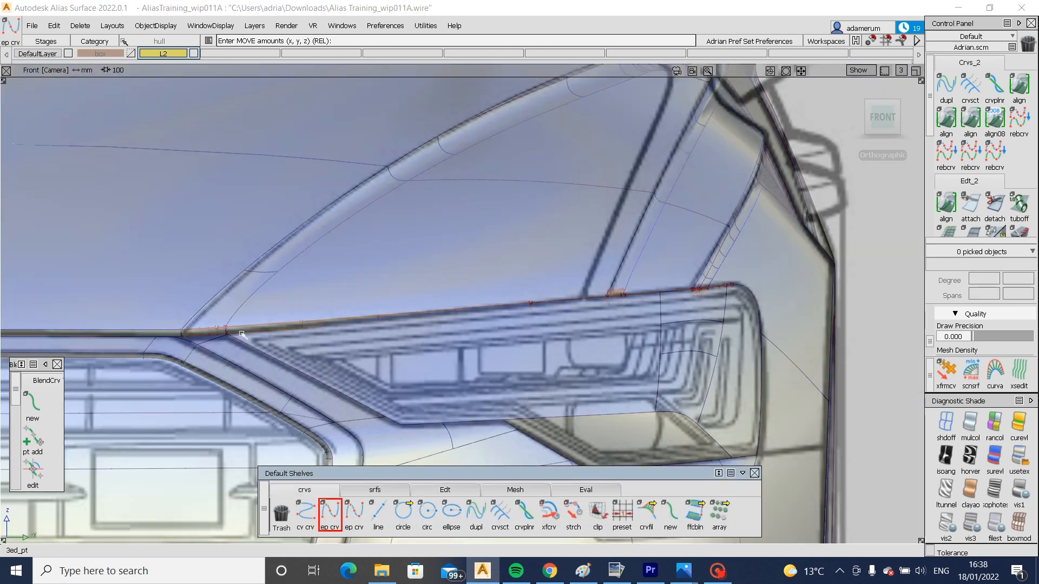
click(223, 335)
drag(683, 300, 730, 290)
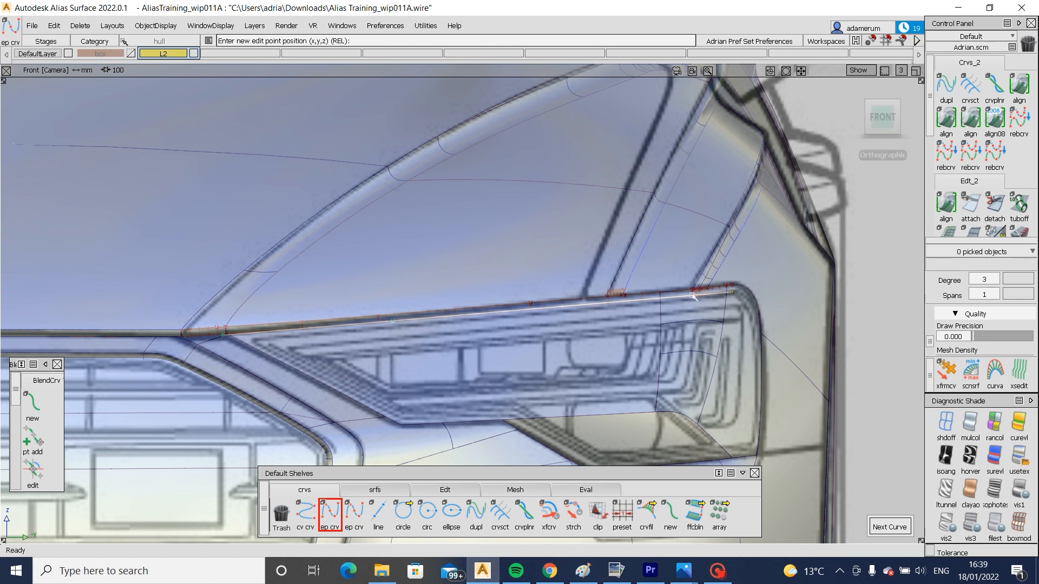
- Project the new curve onto the headlight surfaces along the X vector
ctrl+shift+drag(692, 296, 690, 319)
click(684, 313)
click(657, 312)
ctrl+shift+middle_drag(658, 319, 656, 305)
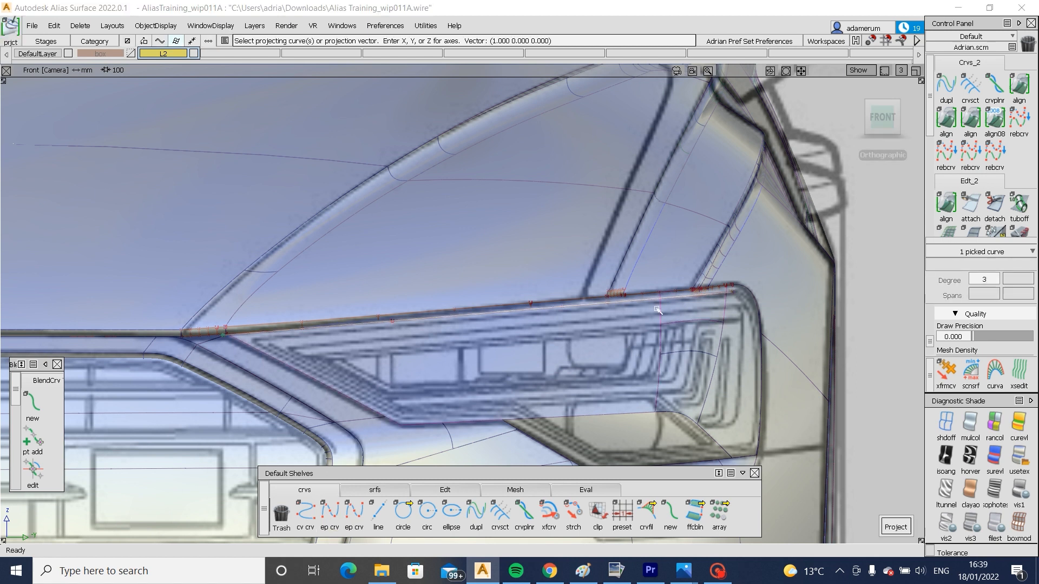
key(space)
- Trim the headlight surfaces at the projected curve, keeping the region below it
alt+shift+drag(657, 328, 530, 352)
ctrl+shift+middle_drag(531, 353, 531, 350)
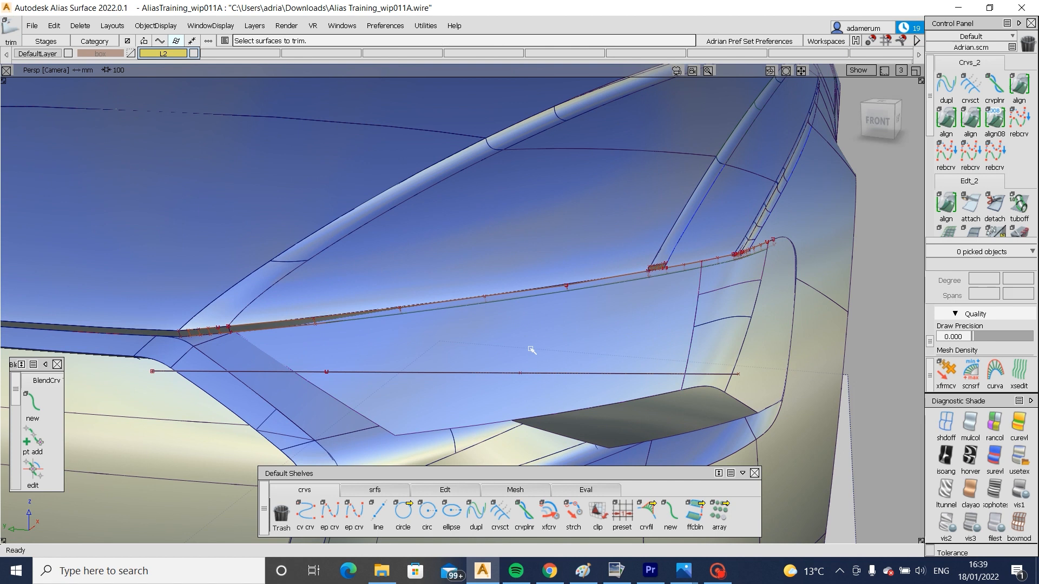
click(578, 320)
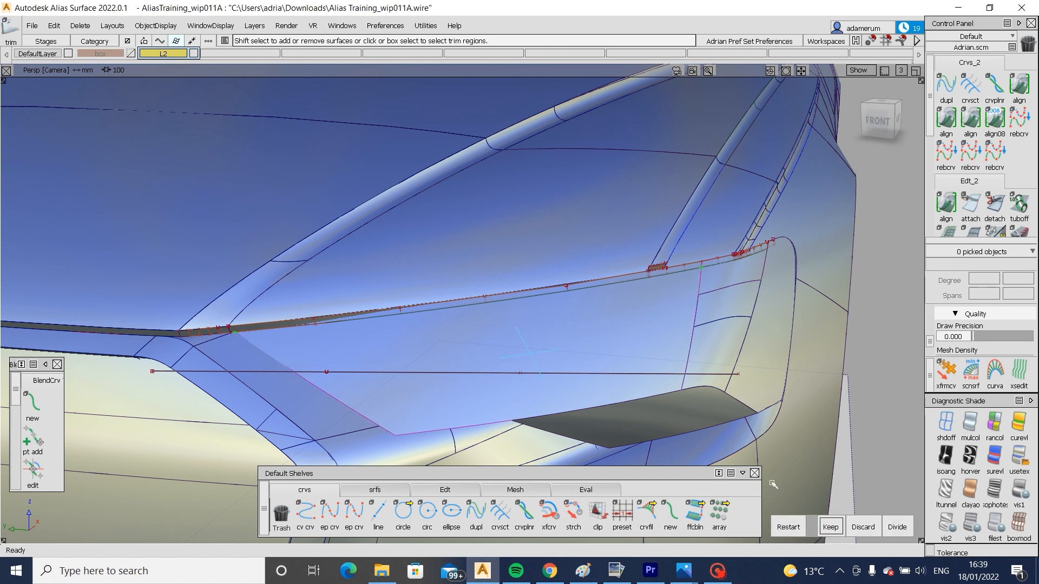
click(830, 527)
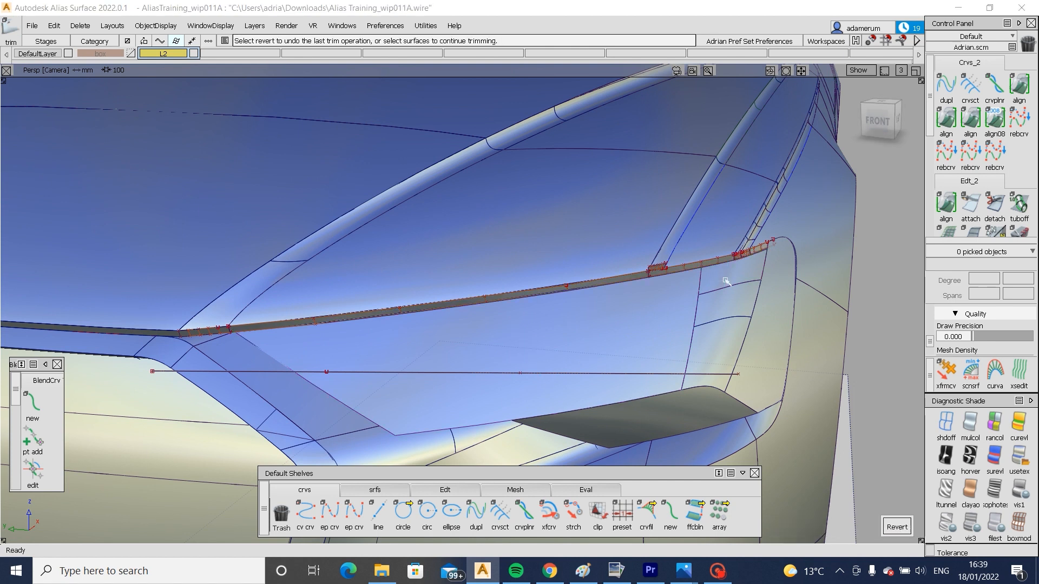
- Pick the surfaces around the headlight and hide their control vertices
alt+shift+drag(656, 313, 646, 200)
drag(591, 198, 851, 354)
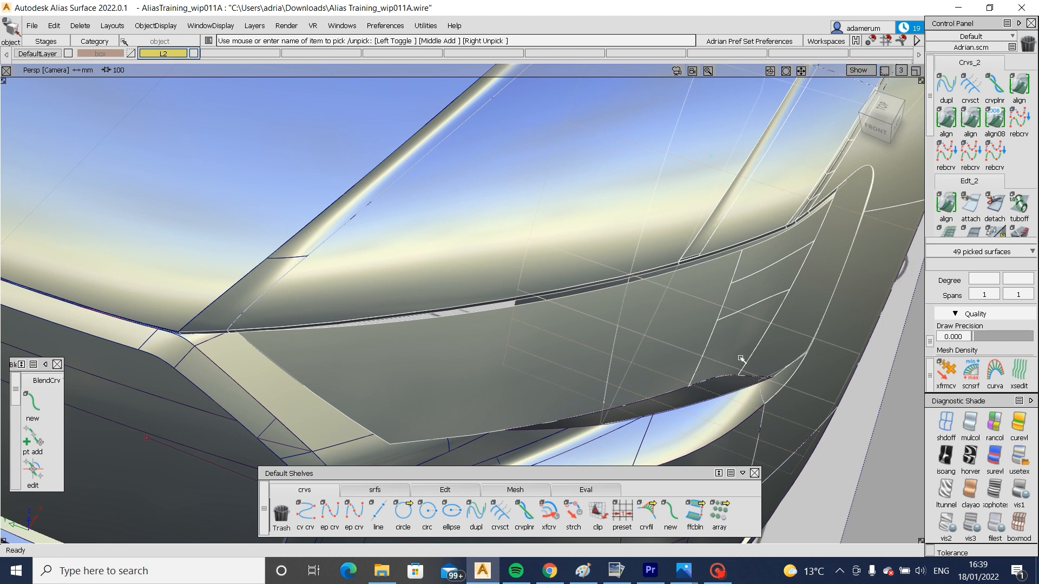
ctrl+shift+drag(734, 341, 724, 257)
alt+shift+click(533, 281)
- Delete the leftover flange piece sticking up at the fender crease fillet
alt+shift+drag(575, 313, 617, 242)
alt+shift+right_drag(617, 241, 668, 216)
click(640, 229)
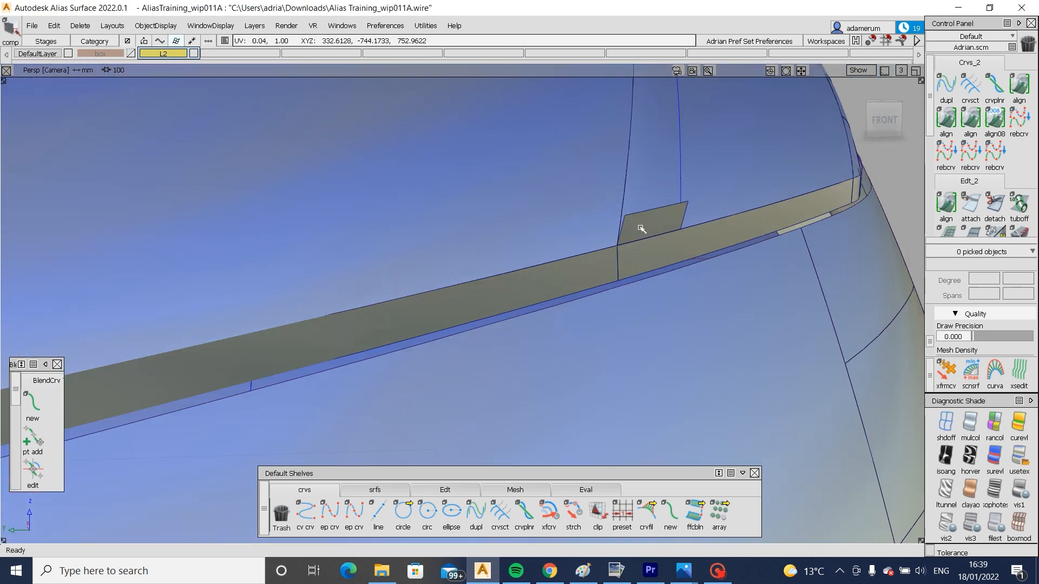
key(ctrl+c)
alt+shift+drag(684, 241, 567, 314)
key(ctrl+x)
- Create a multi-surface draft along the X vector from the trimmed upper edges of the headlight
click(524, 513)
click(375, 489)
click(451, 513)
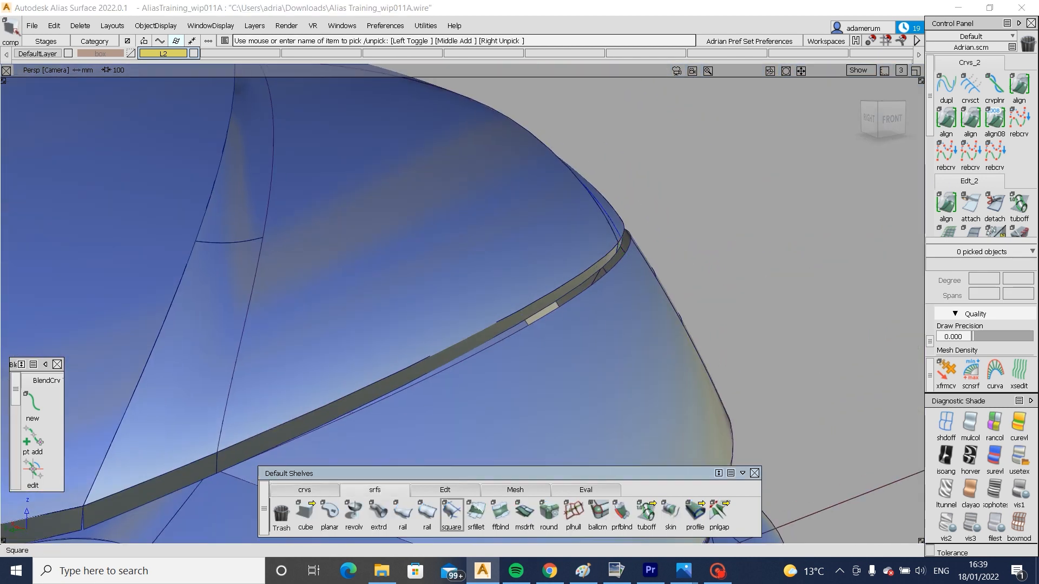
scroll(816, 320, down, 2)
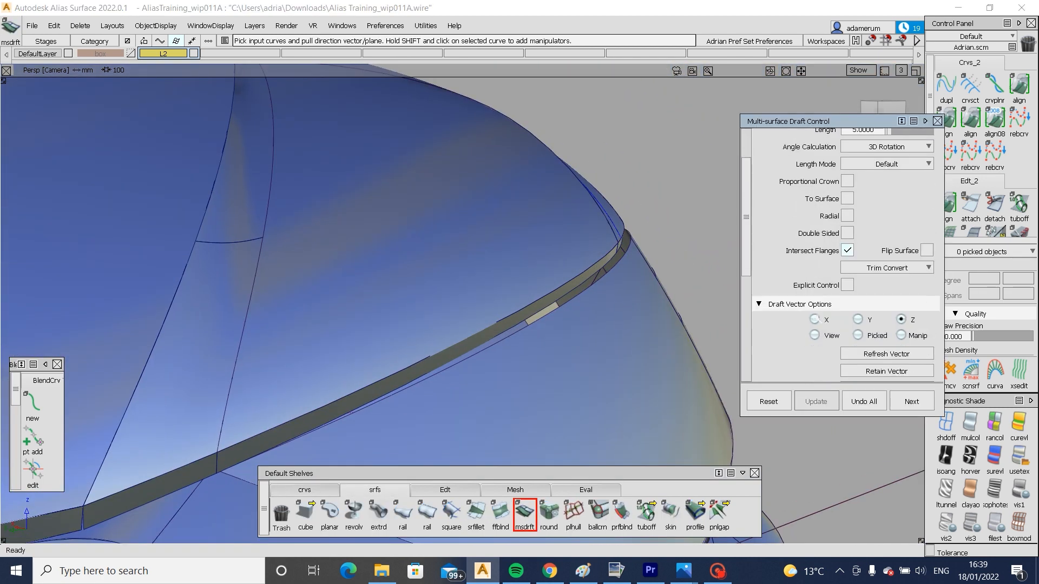
click(499, 345)
alt+shift+drag(499, 345, 580, 265)
alt+shift+drag(635, 310, 641, 341)
click(555, 316)
scroll(816, 260, up, 2)
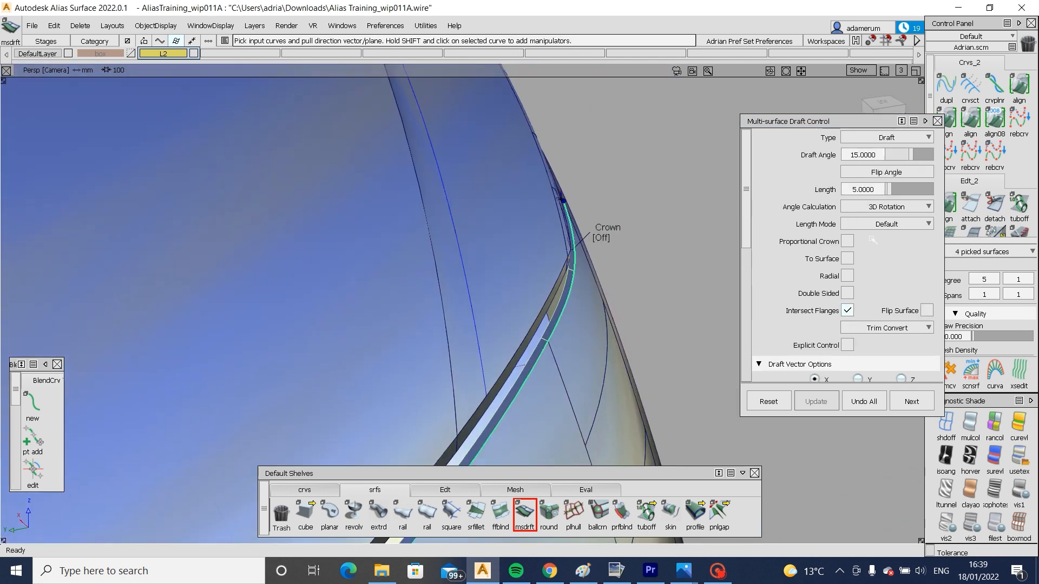
- Set the draft length to 30 and the draft angle to 0
double_click(863, 189)
text(30)
key(Return)
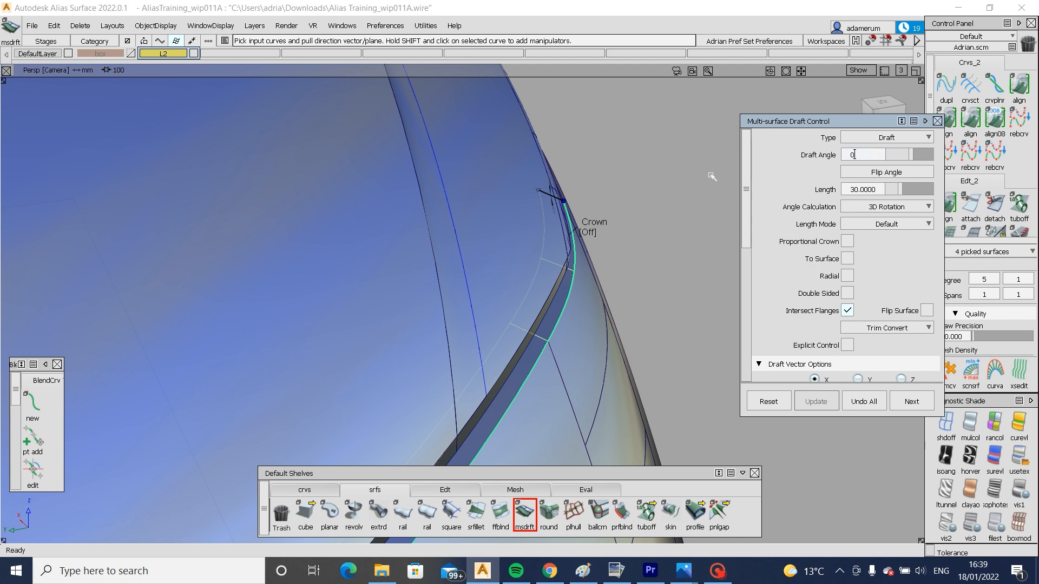
ctrl+shift+drag(530, 240, 531, 233)
- Examine the shaded gap and flanges along the headlight's upper edge from several angles with the wireframe hidden
key(alt+m)
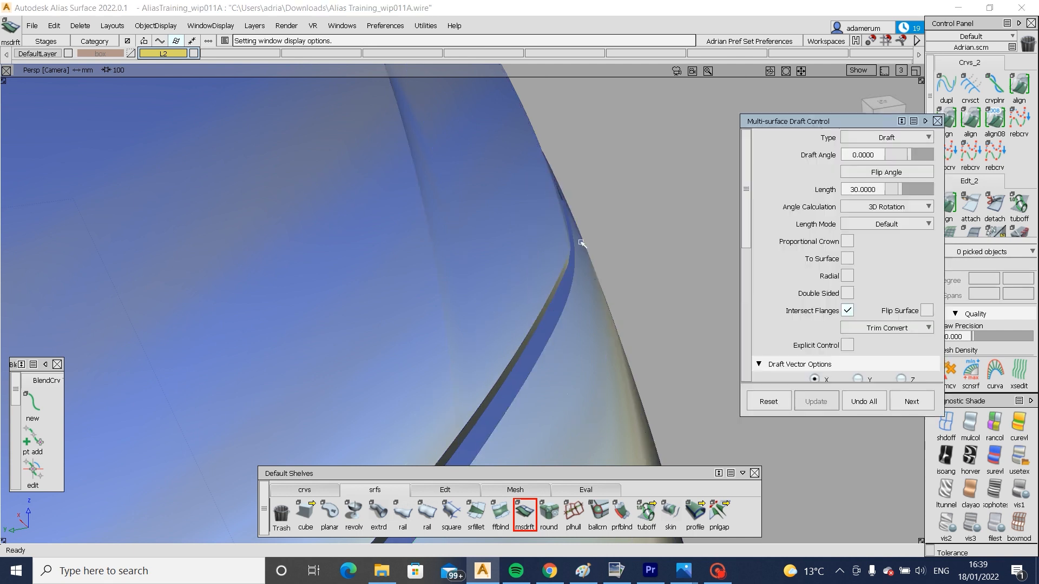
alt+shift+right_drag(582, 241, 549, 265)
alt+shift+drag(434, 327, 303, 346)
alt+shift+right_drag(303, 346, 237, 310)
alt+shift+drag(231, 293, 361, 262)
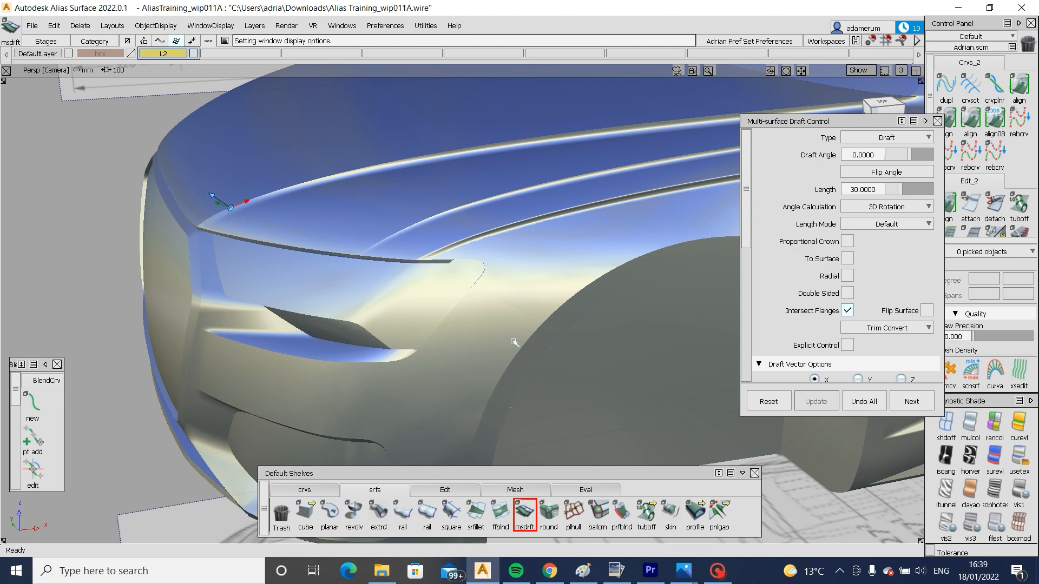
alt+shift+drag(513, 342, 457, 314)
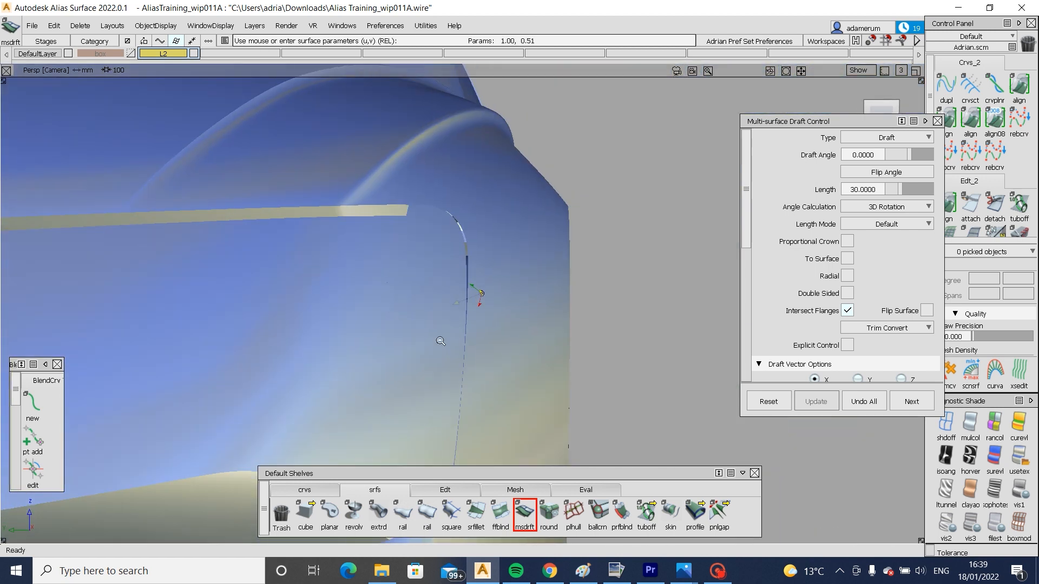
alt+shift+right_drag(440, 341, 438, 347)
alt+shift+drag(502, 330, 334, 287)
alt+shift+right_drag(318, 308, 321, 292)
key(ctrl+space)
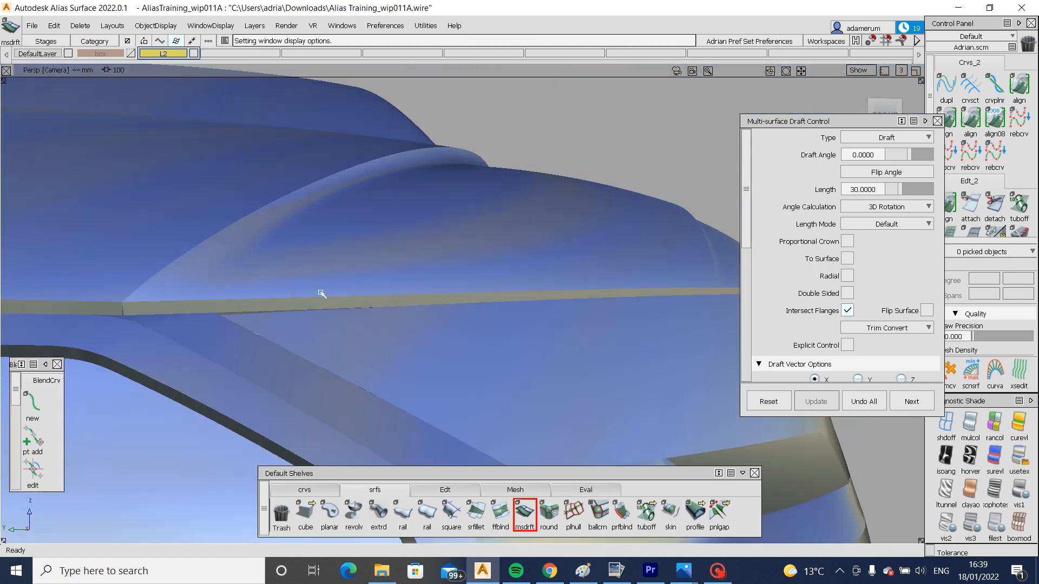
ctrl+shift+drag(262, 285, 260, 303)
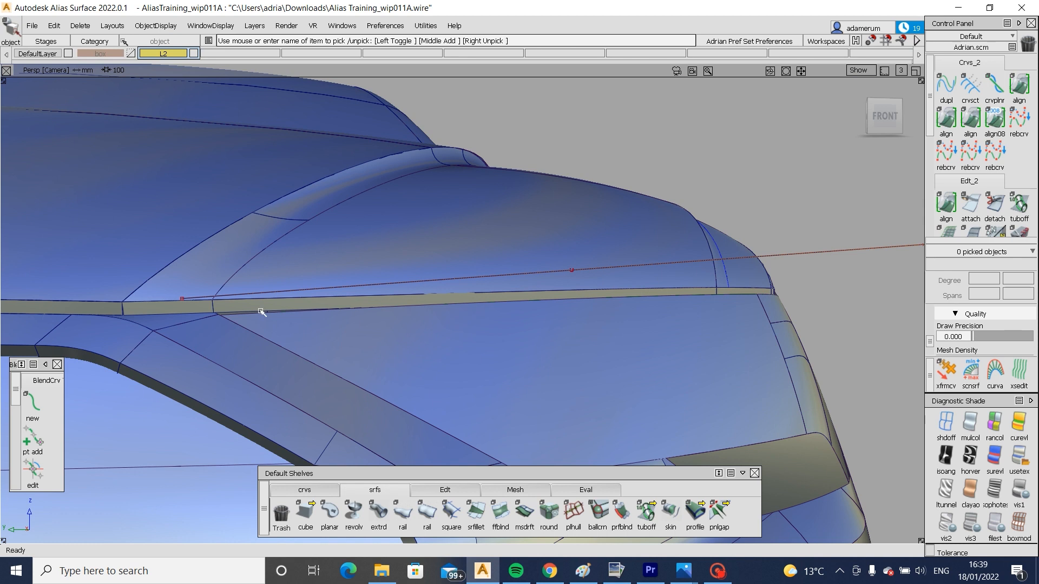
click(258, 308)
ctrl+shift+drag(311, 340, 312, 336)
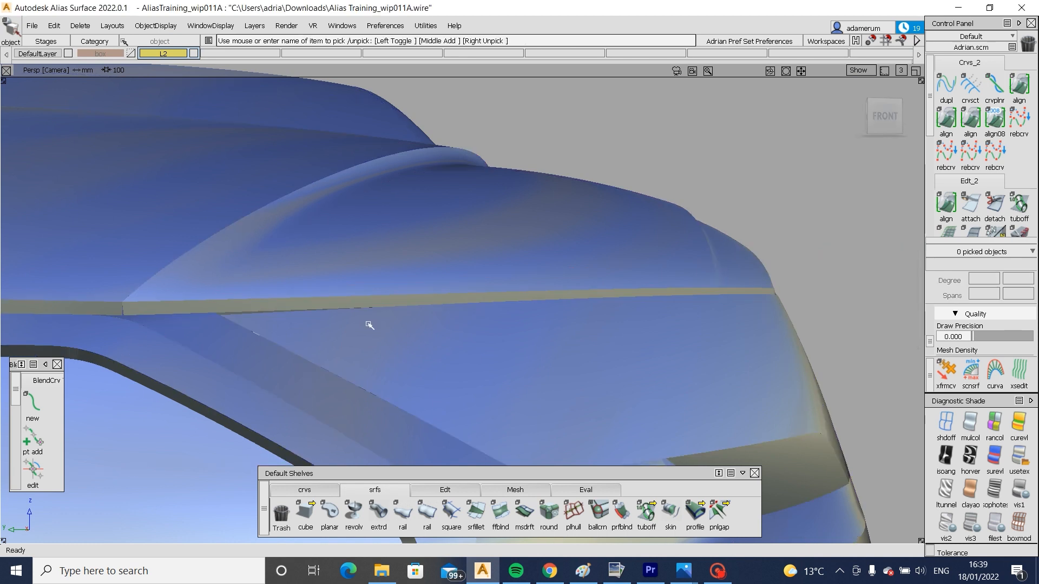
- Compare the modelled headlight area with the Audi A6 front-view image in Photos, and switch to Chrome
alt+shift+right_drag(366, 326, 380, 357)
alt+shift+middle_drag(380, 357, 515, 326)
alt+shift+right_drag(516, 326, 535, 365)
alt+shift+drag(536, 365, 790, 286)
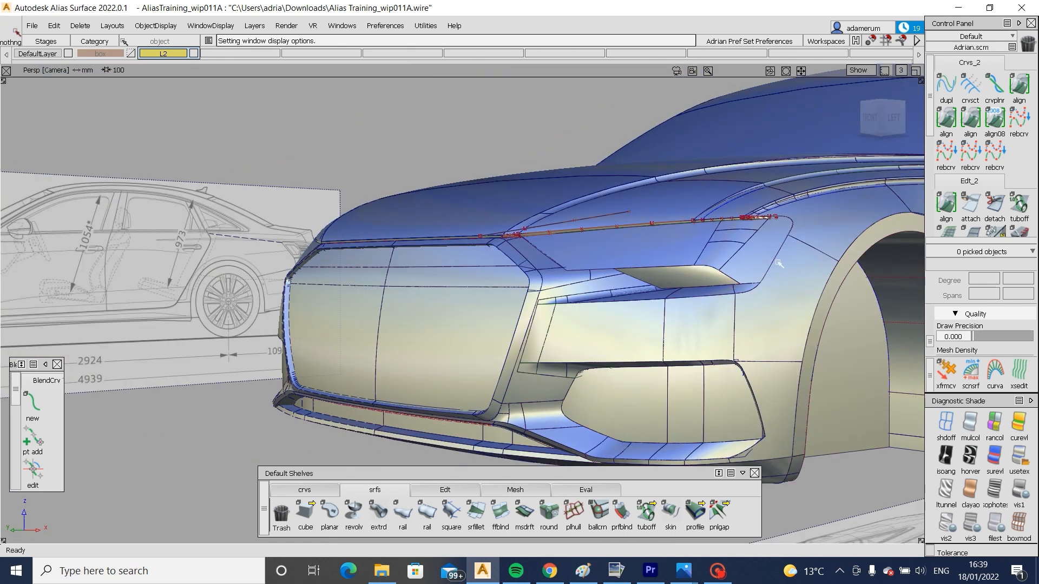
alt+shift+right_drag(770, 256, 815, 303)
alt+shift+drag(814, 303, 798, 297)
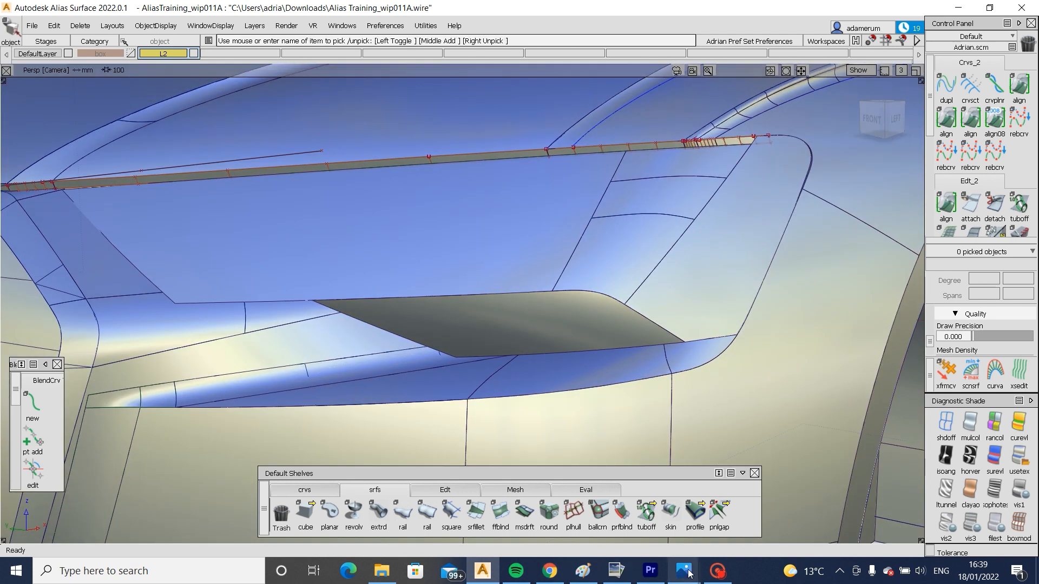
mouse_move(684, 571)
click(732, 523)
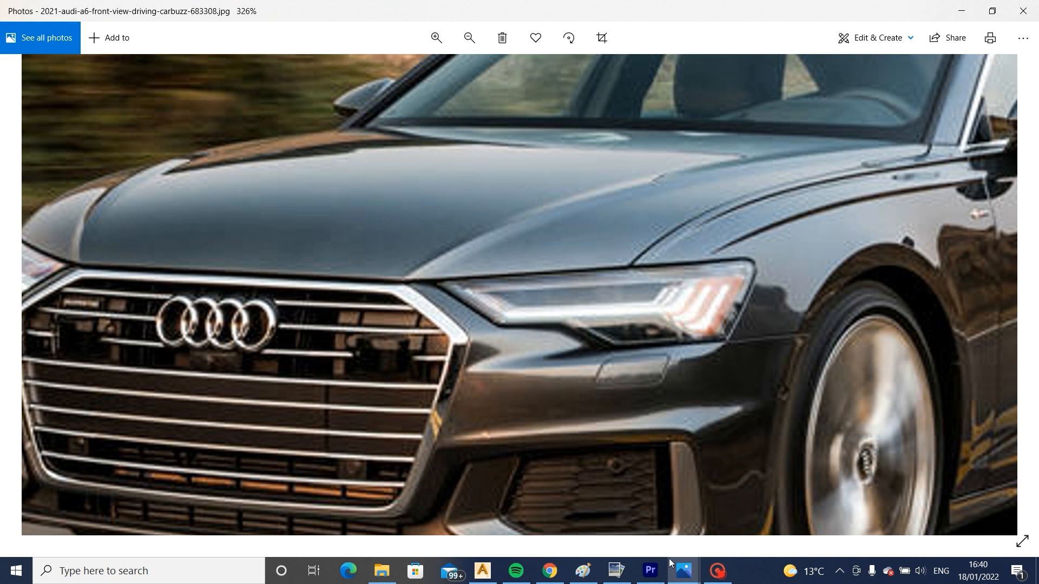
click(550, 570)
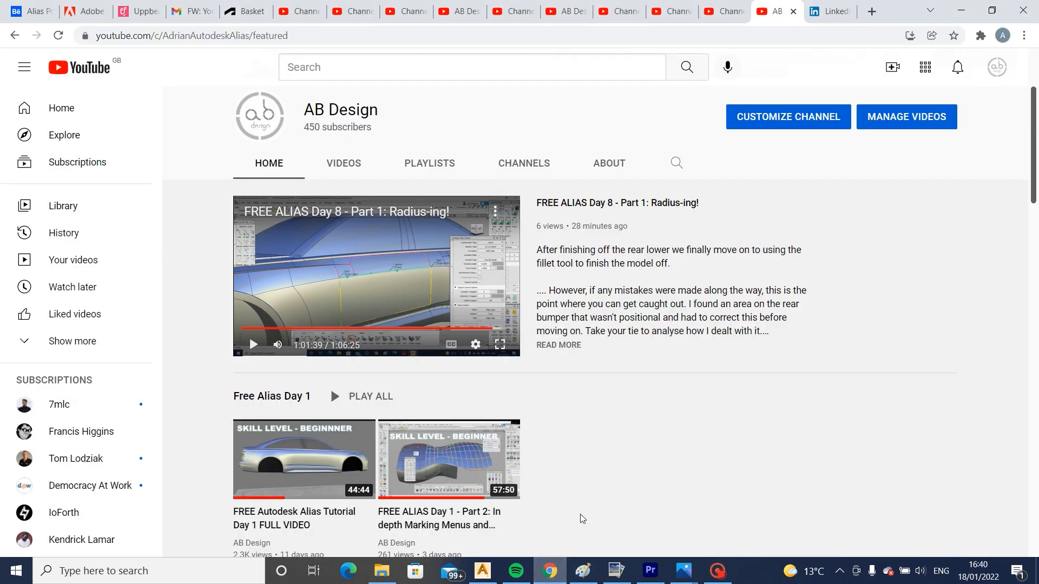
- In Alias, create a multi-surface draft along the Y vector from the headlight's outer side edges, with length 5
click(494, 572)
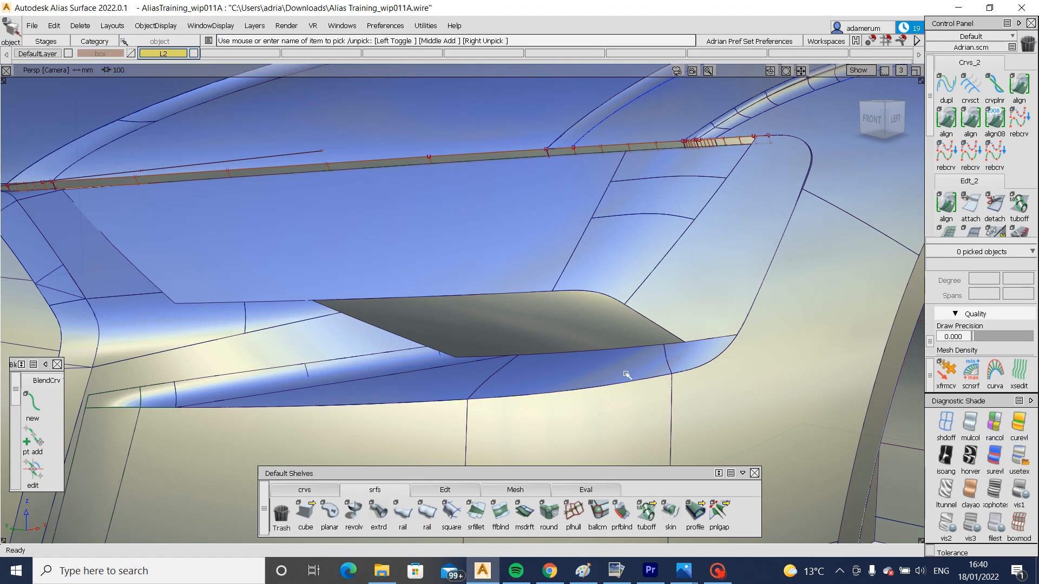
click(526, 518)
alt+shift+middle_drag(617, 295, 408, 327)
alt+shift+right_drag(408, 328, 639, 308)
alt+shift+drag(638, 308, 715, 340)
scroll(855, 303, down, 3)
click(858, 284)
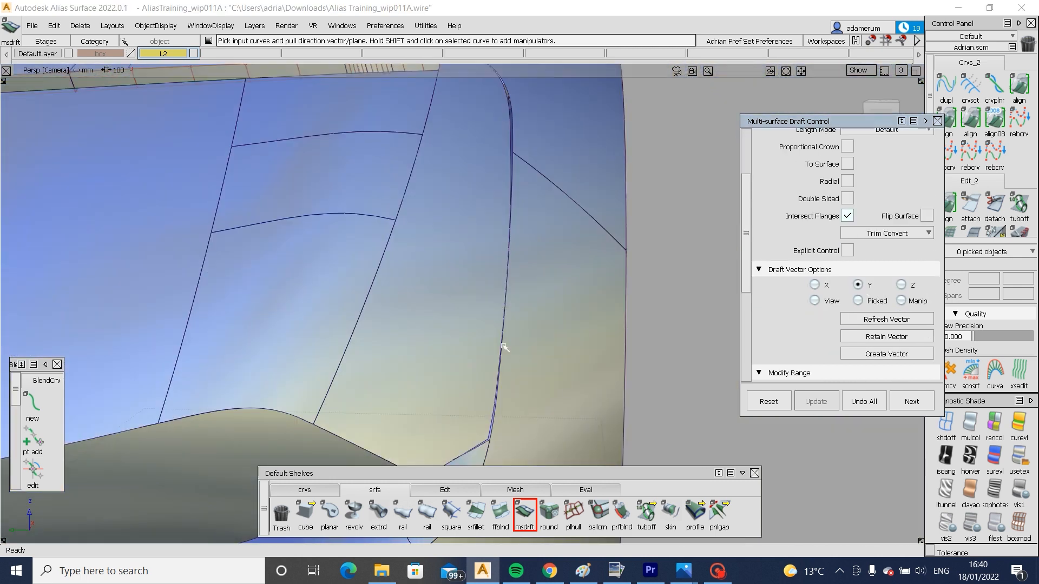
click(505, 348)
click(510, 390)
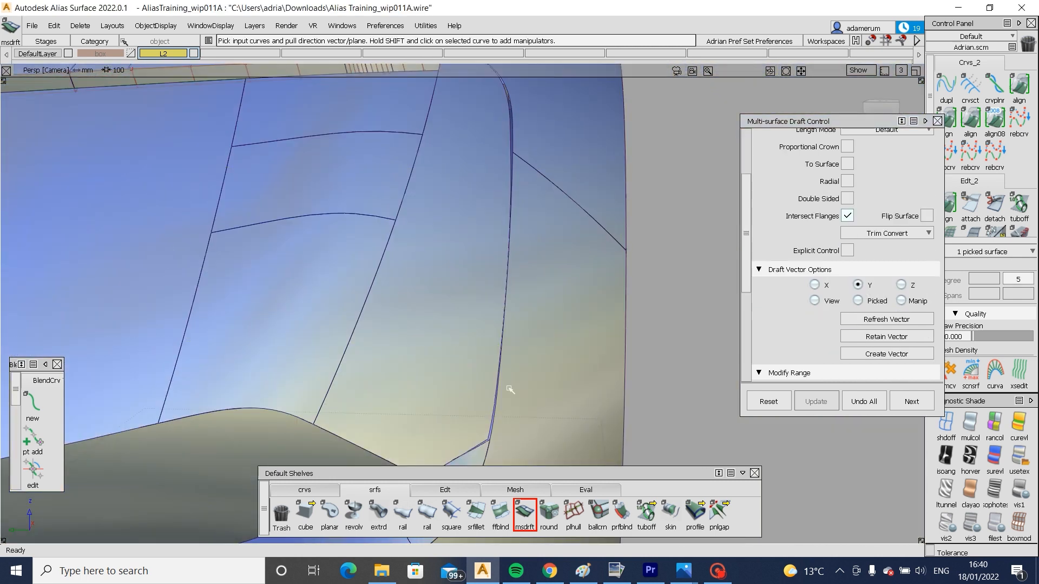
click(495, 414)
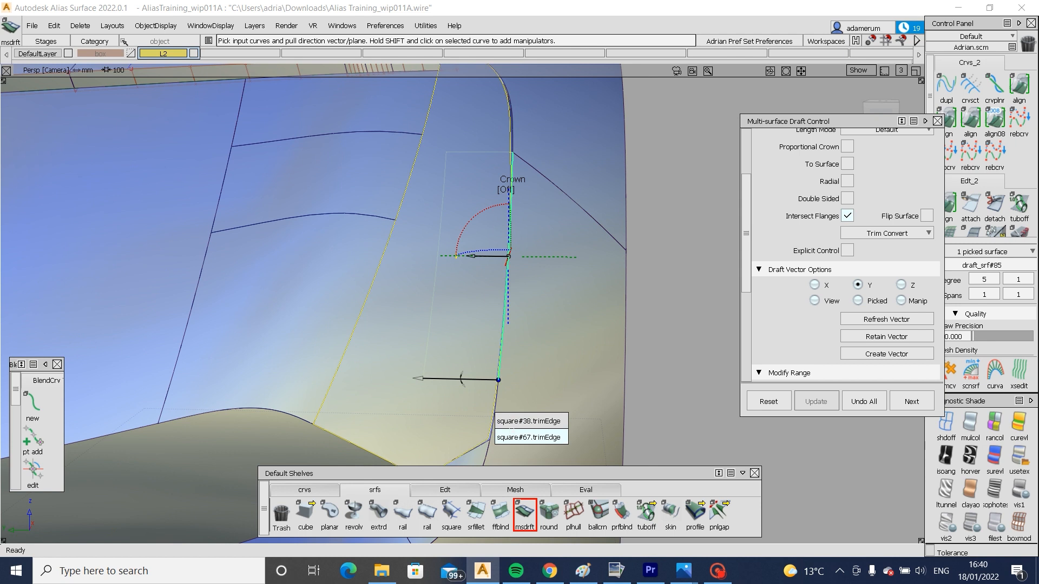
click(490, 438)
scroll(755, 192, up, 4)
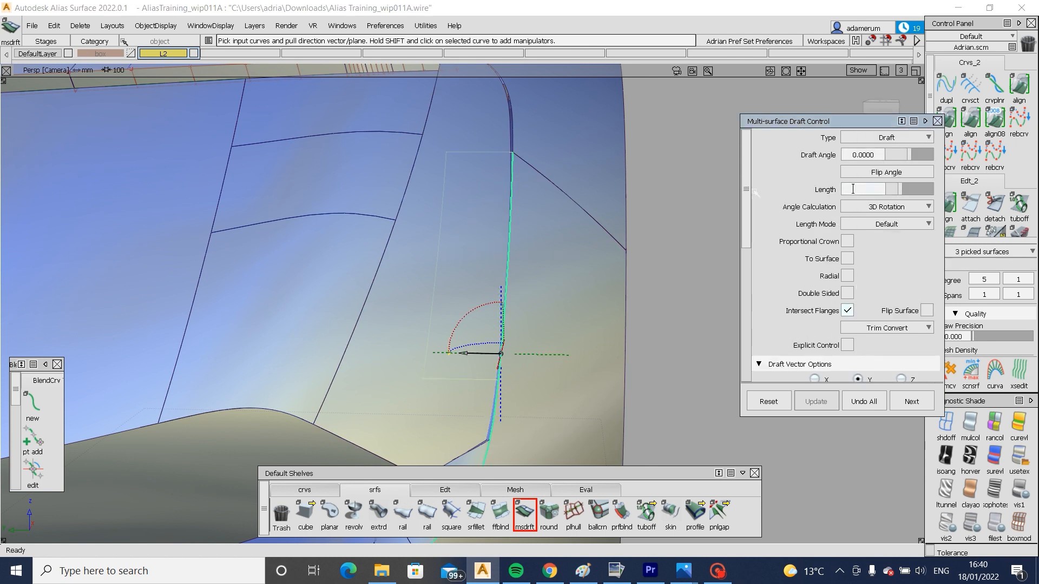
- Try to join the new side flange to the upper flange's end with a Freeform Blend, and undo it
alt+shift+middle_drag(547, 151, 547, 274)
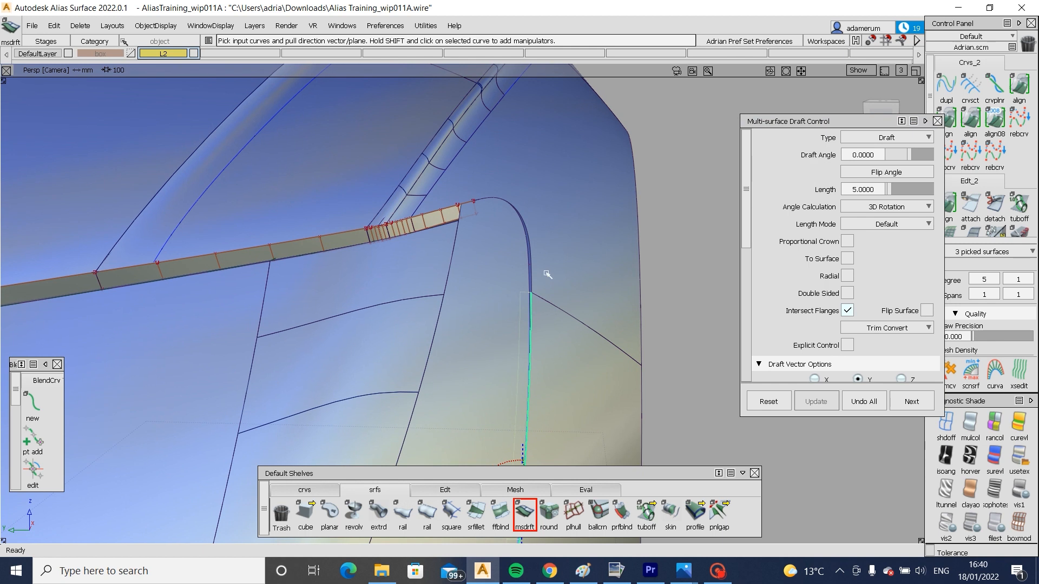
ctrl+shift+drag(547, 274, 561, 204)
ctrl+shift+drag(504, 277, 541, 196)
alt+shift+right_drag(537, 198, 499, 254)
click(500, 513)
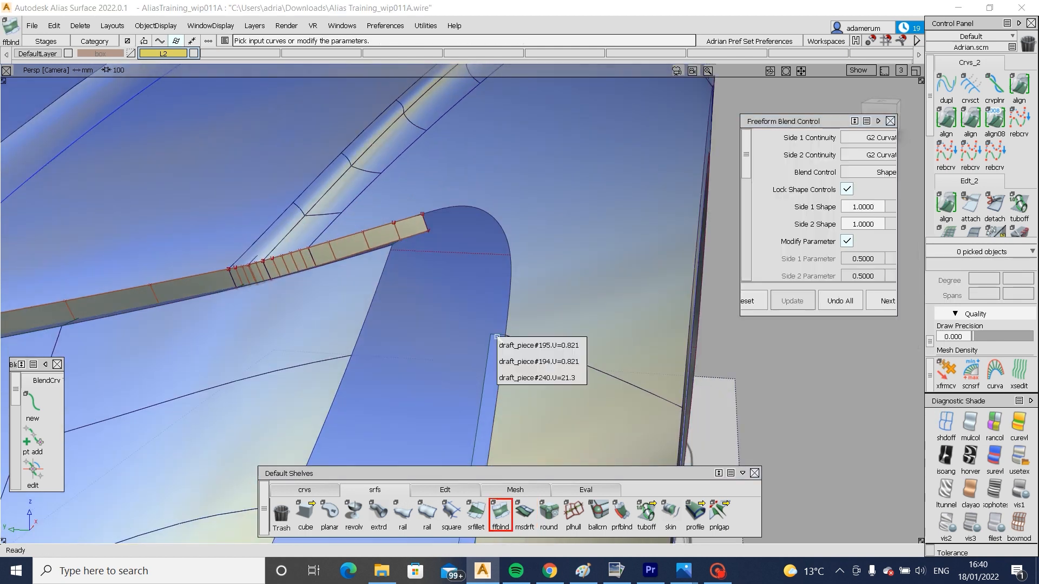
click(472, 279)
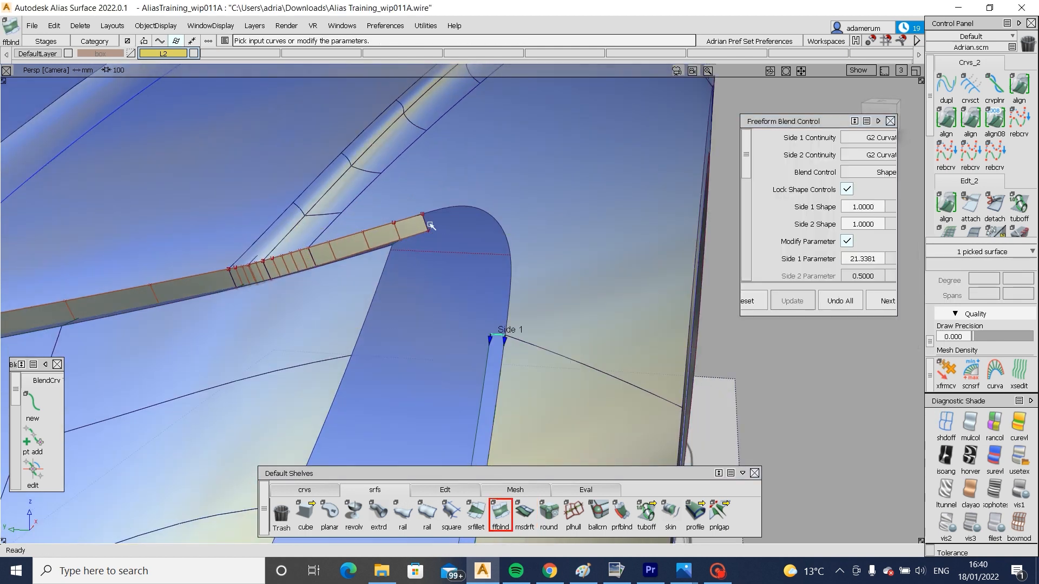
click(431, 226)
alt+shift+click(399, 231)
mouse_move(480, 259)
alt+shift+mouse_down()
mouse_move(238, 219)
mouse_move(231, 242)
mouse_move(253, 238)
alt+shift+mouse_up()
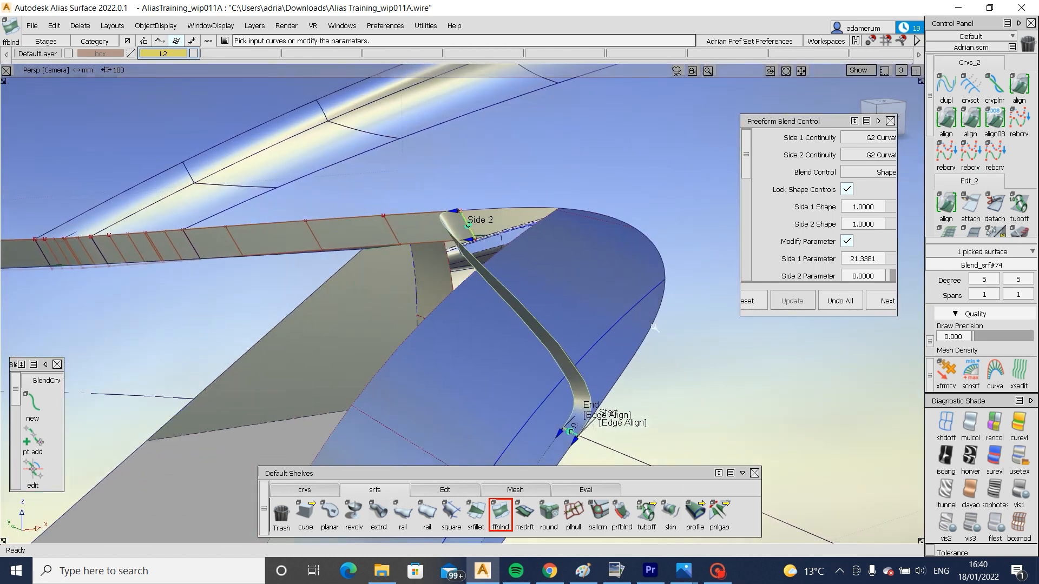
click(849, 300)
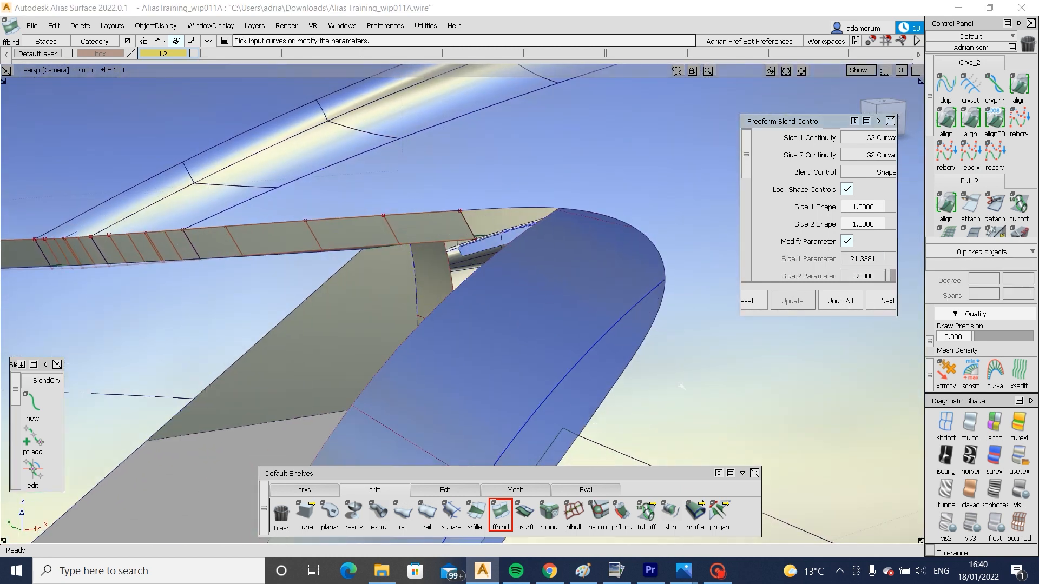
- Extend the open end of the upper flange at the headlight corner, working in the left view
click(670, 513)
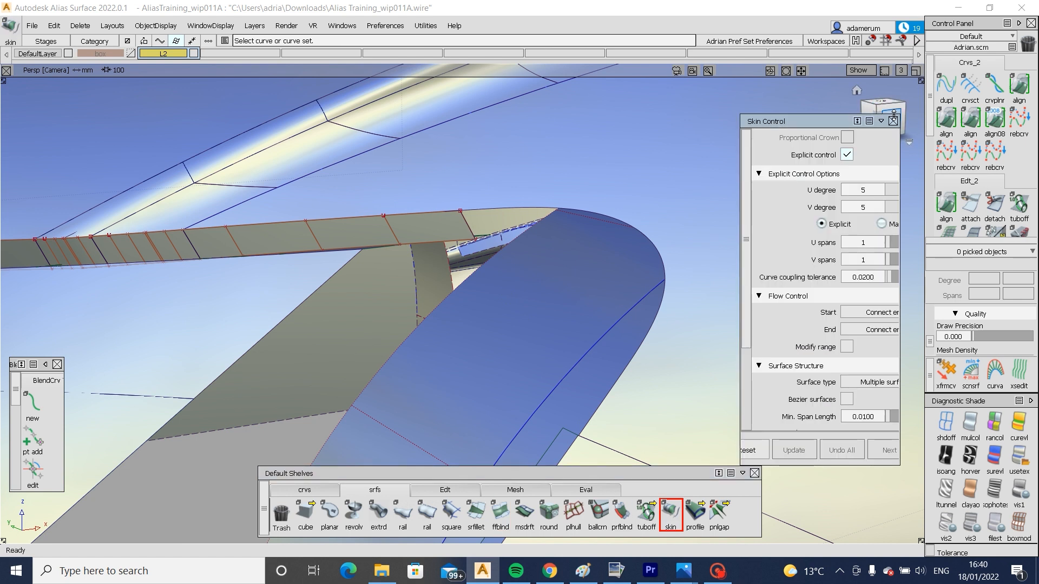
drag(845, 126, 834, 143)
click(889, 118)
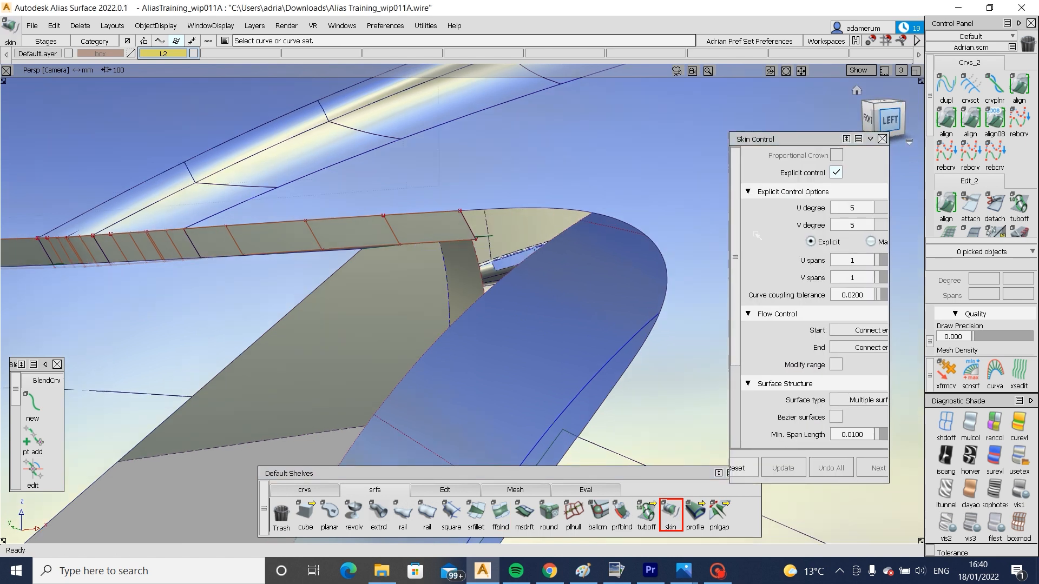
click(459, 490)
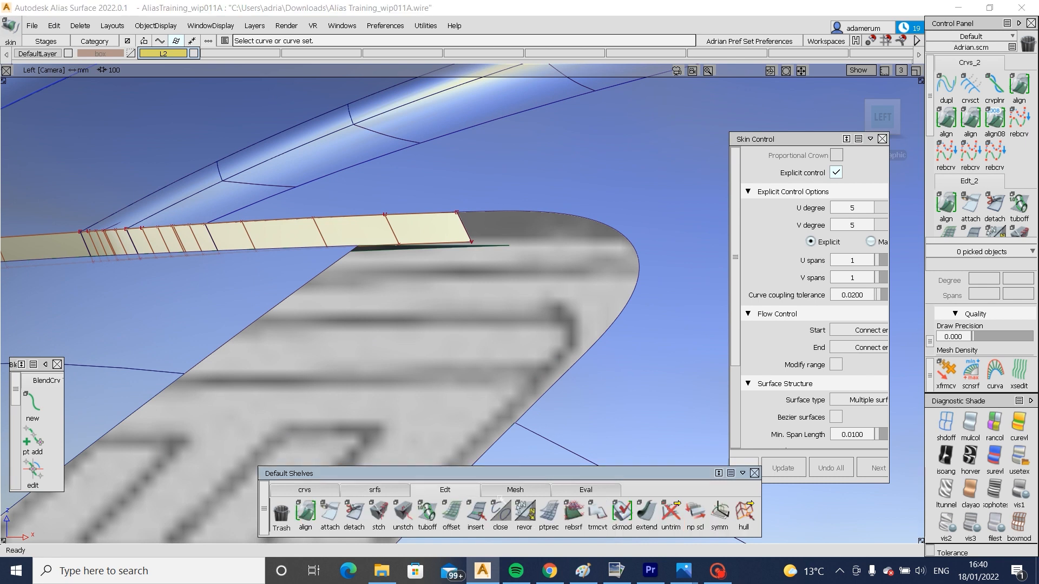
click(641, 513)
click(452, 250)
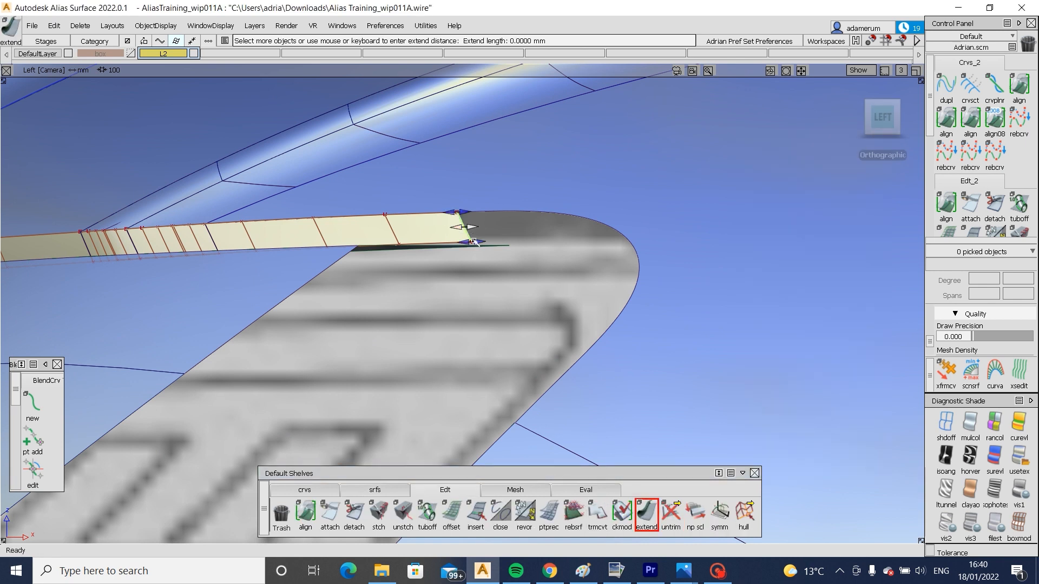
- Project the adjoining edge onto the end piece of the upper flange and trim the piece to it
alt+shift+drag(449, 305, 318, 241)
click(313, 230)
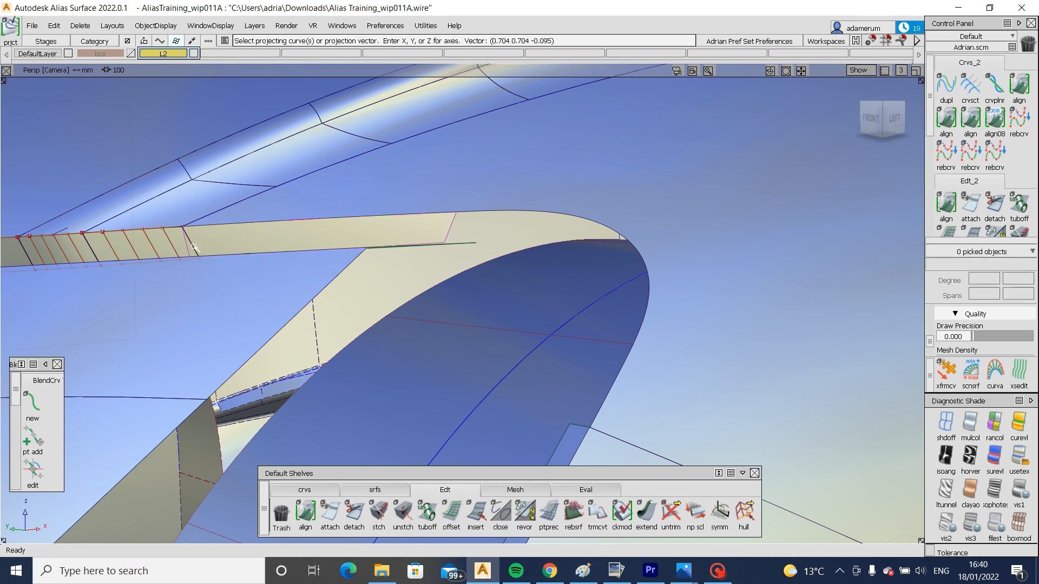
click(195, 248)
ctrl+shift+drag(287, 225, 264, 229)
click(261, 232)
key(space)
- Align the neighbouring upper flange piece to the end piece with G2 continuity along their shared edge
alt+shift+middle_drag(342, 235, 523, 228)
ctrl+shift+drag(262, 250, 234, 204)
mouse_move(415, 278)
ctrl+shift+mouse_down()
mouse_move(380, 242)
mouse_move(417, 271)
ctrl+shift+mouse_up()
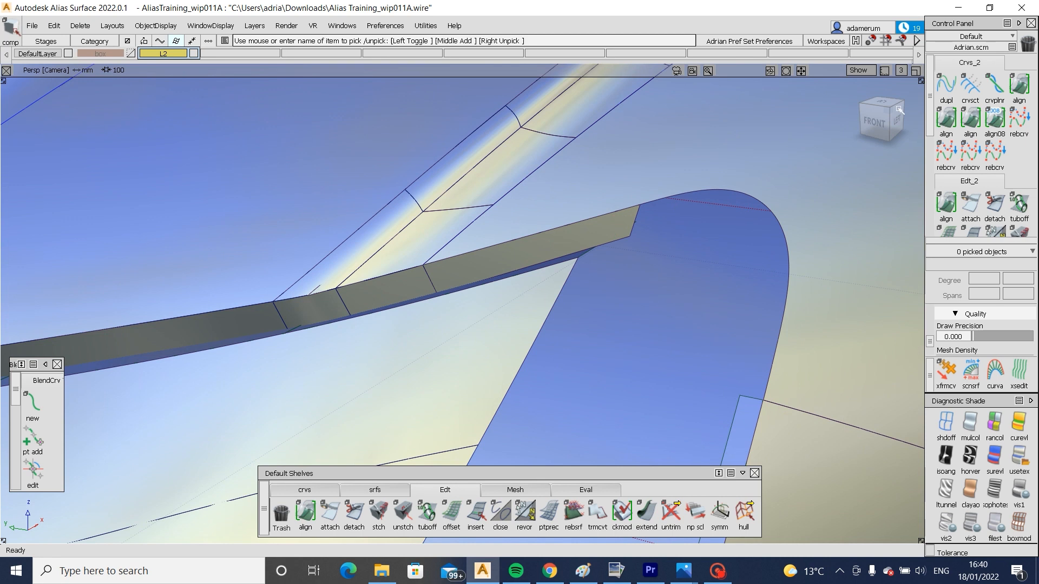
click(945, 120)
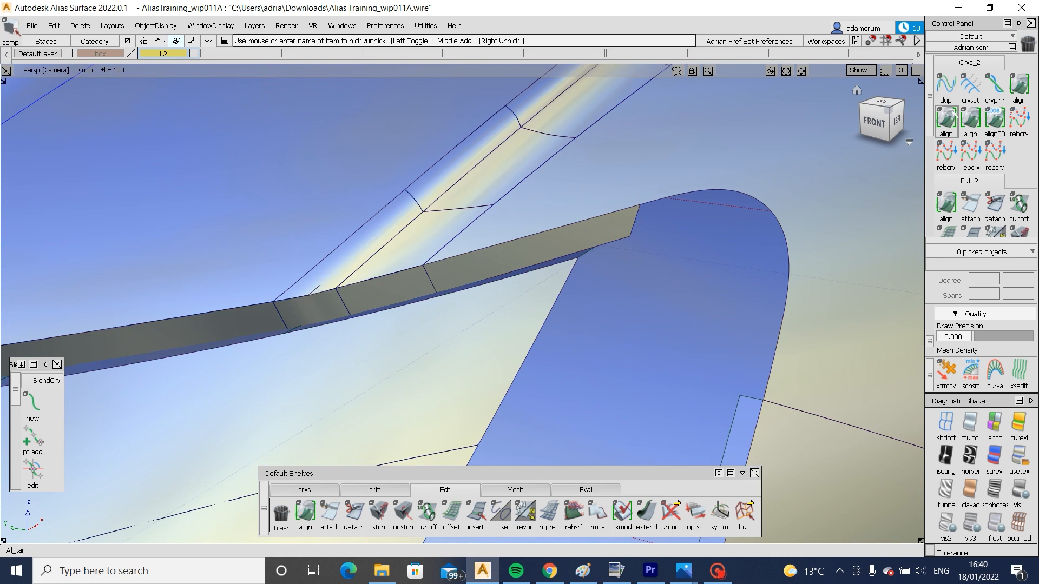
click(433, 282)
click(432, 282)
click(453, 337)
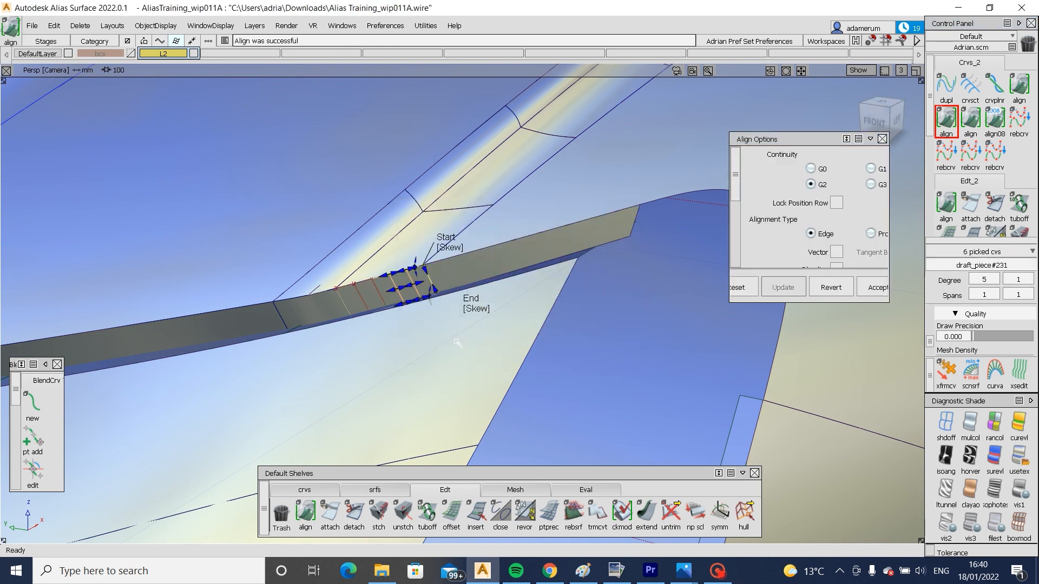
ctrl+shift+drag(467, 368, 470, 316)
- Create a Freeform Blend from the side flange to the upper flange's end, adjusting its shape around the headlight corner
alt+shift+drag(538, 318, 411, 303)
click(375, 489)
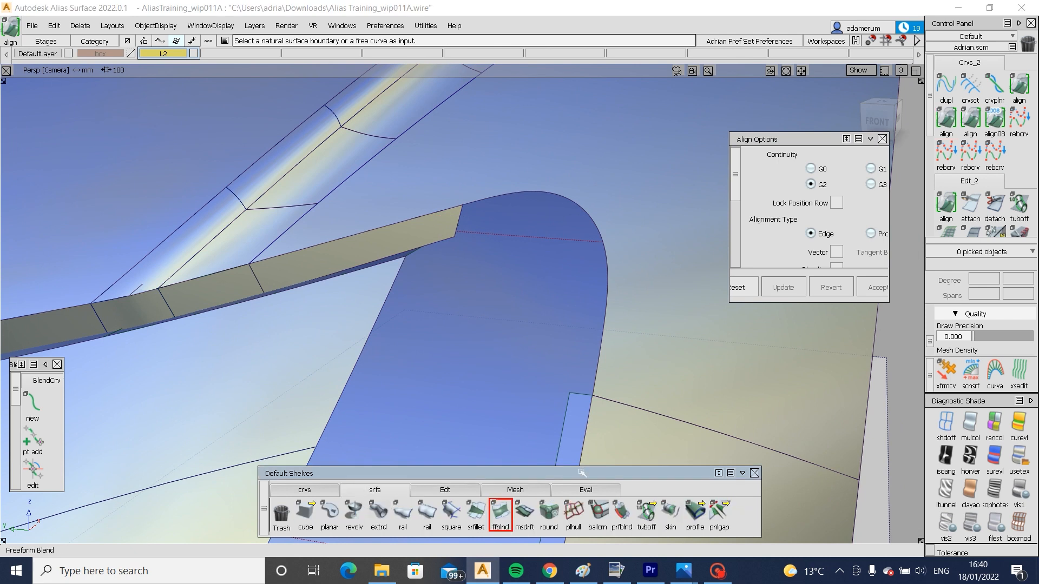
click(580, 394)
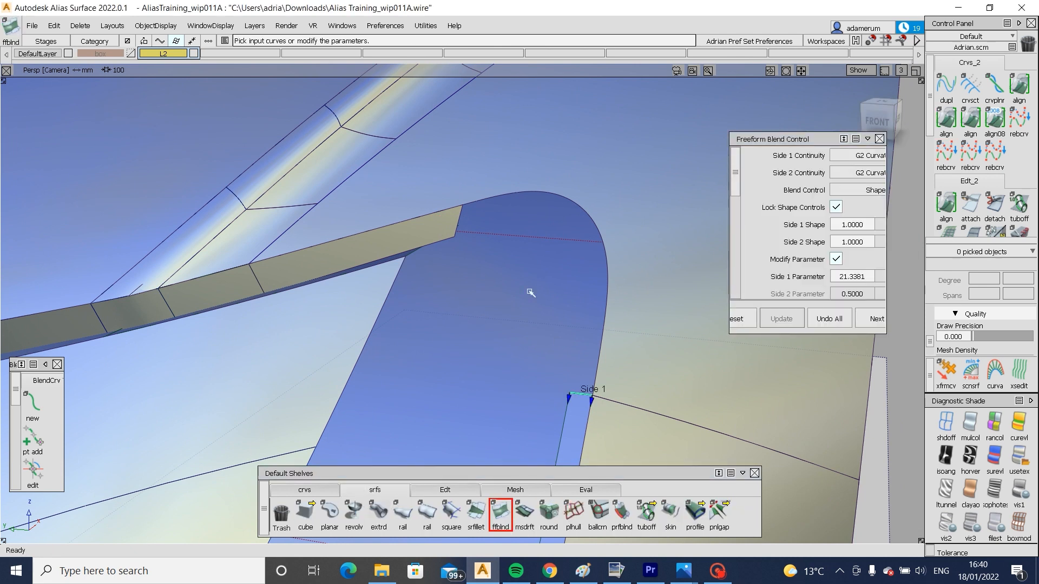
click(460, 224)
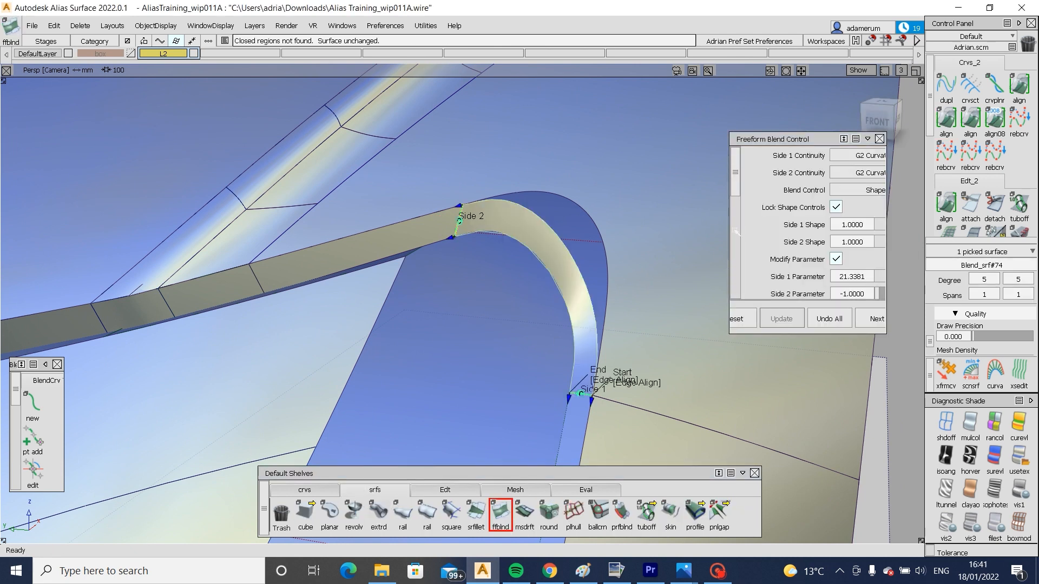
drag(729, 230, 682, 234)
drag(849, 224, 865, 228)
- Save the model with the headlight's corner blend in place
alt+shift+drag(528, 252, 619, 157)
click(547, 223)
key(ctrl+h)
key(Return)
ctrl+shift+drag(544, 311, 542, 216)
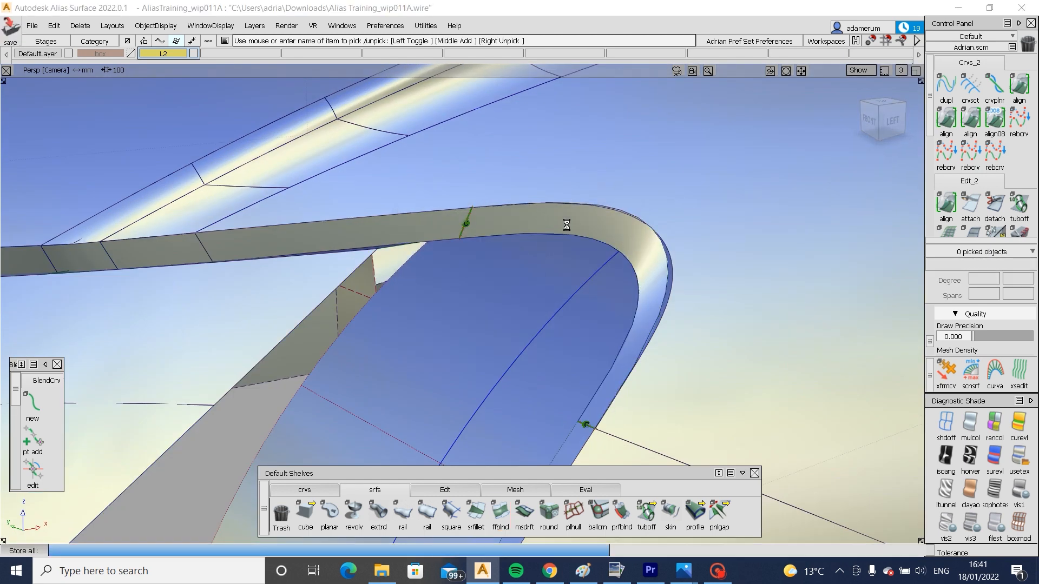
- Untrim the body surface surrounding the headlight's rounded outer corner
click(671, 287)
ctrl+shift+middle_drag(702, 283, 698, 360)
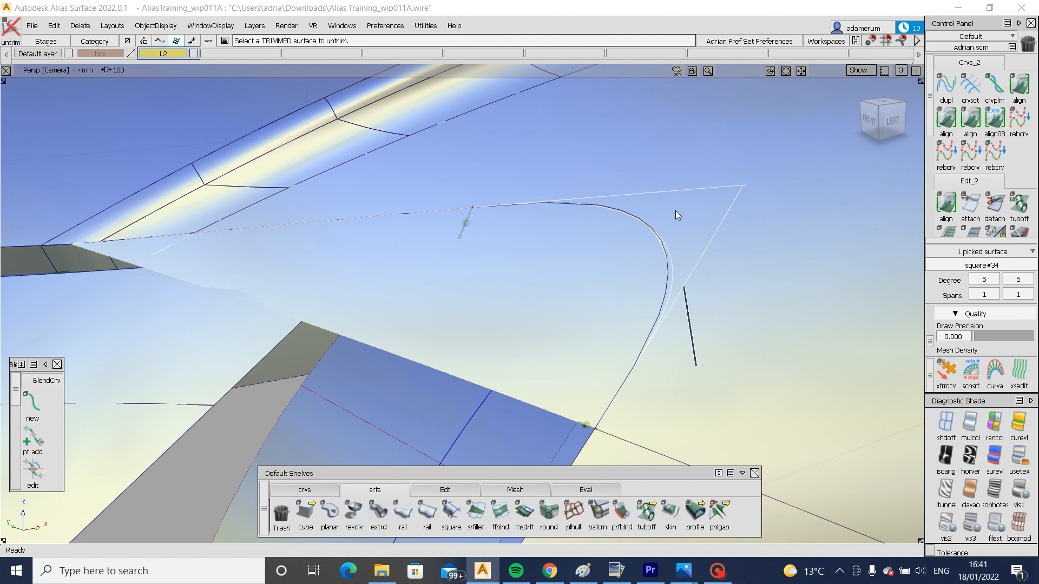
key(ctrl+x)
- Trim the body surface back to the corner blend's outer edge, keeping the region outside the headlight opening
ctrl+shift+drag(788, 264, 735, 308)
click(678, 291)
ctrl+shift+middle_drag(594, 274, 662, 269)
click(666, 249)
key(space)
key(t)
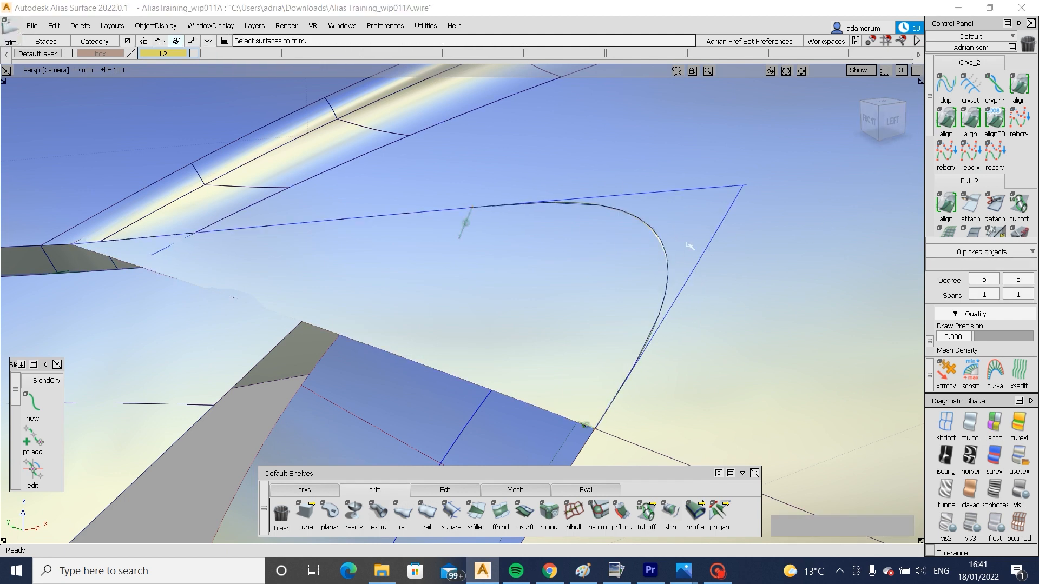
click(685, 236)
alt+shift+right_drag(779, 411, 676, 324)
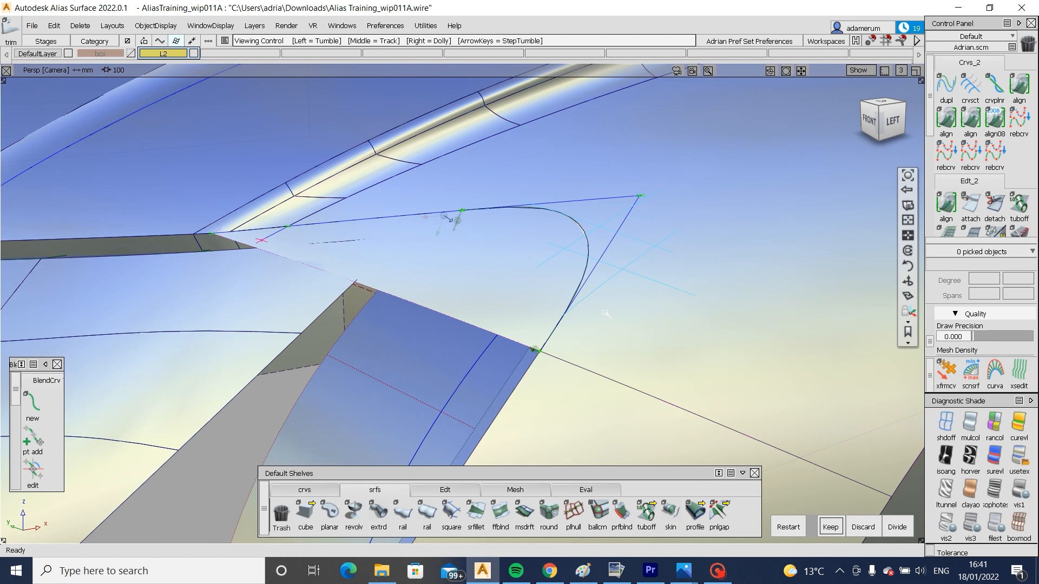
alt+shift+middle_drag(640, 158, 427, 387)
alt+shift+middle_drag(675, 306, 721, 270)
key(space)
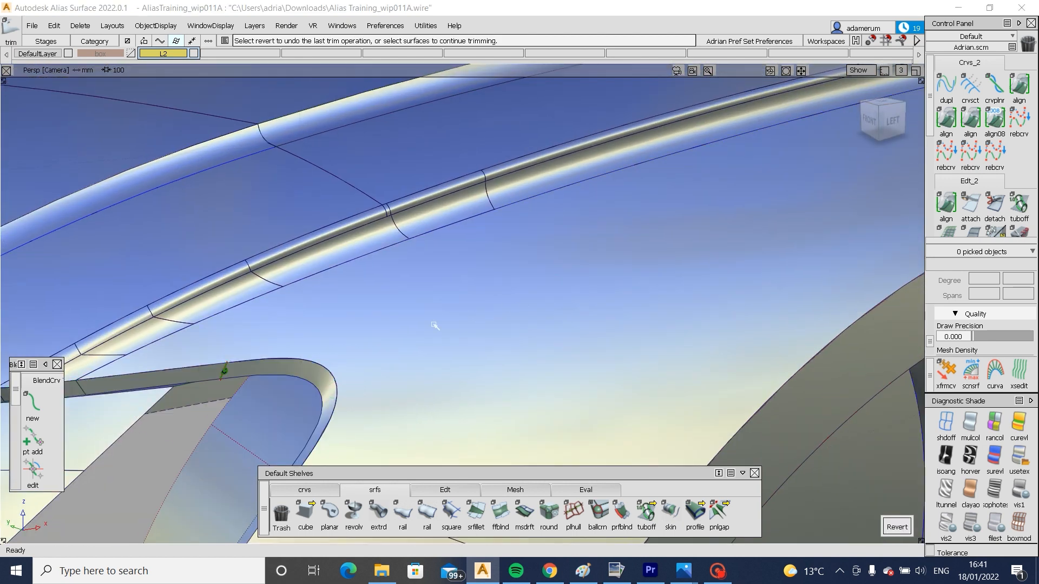
- Build a surface fillet between the hood flange and the adjoining headlight flange, with chordal length 10 and form factor 1
alt+shift+middle_drag(285, 334, 496, 271)
ctrl+shift+drag(496, 271, 529, 274)
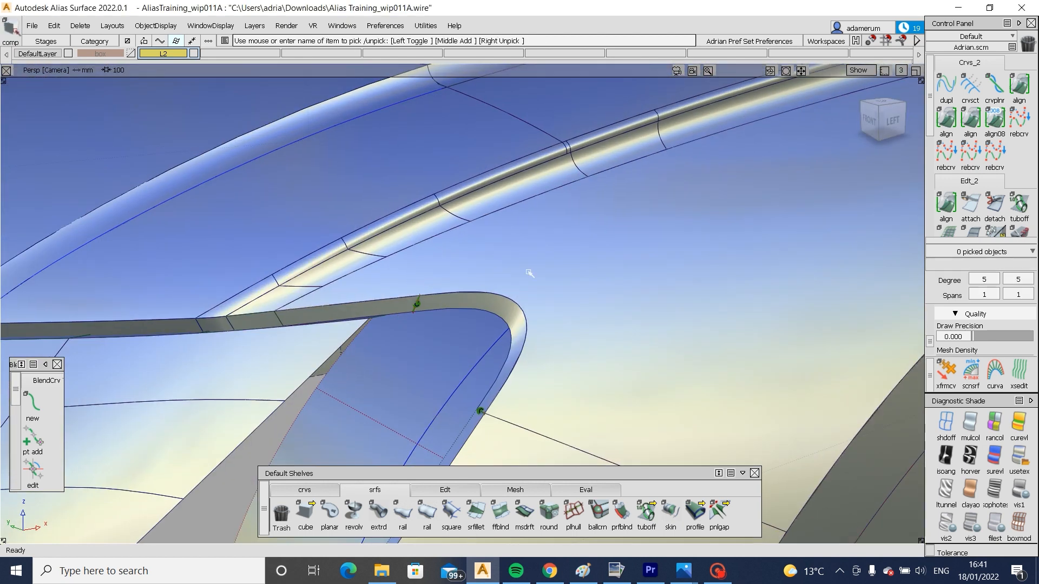
alt+shift+drag(428, 276, 324, 241)
alt+shift+middle_drag(204, 299, 292, 296)
scroll(291, 296, up, 7)
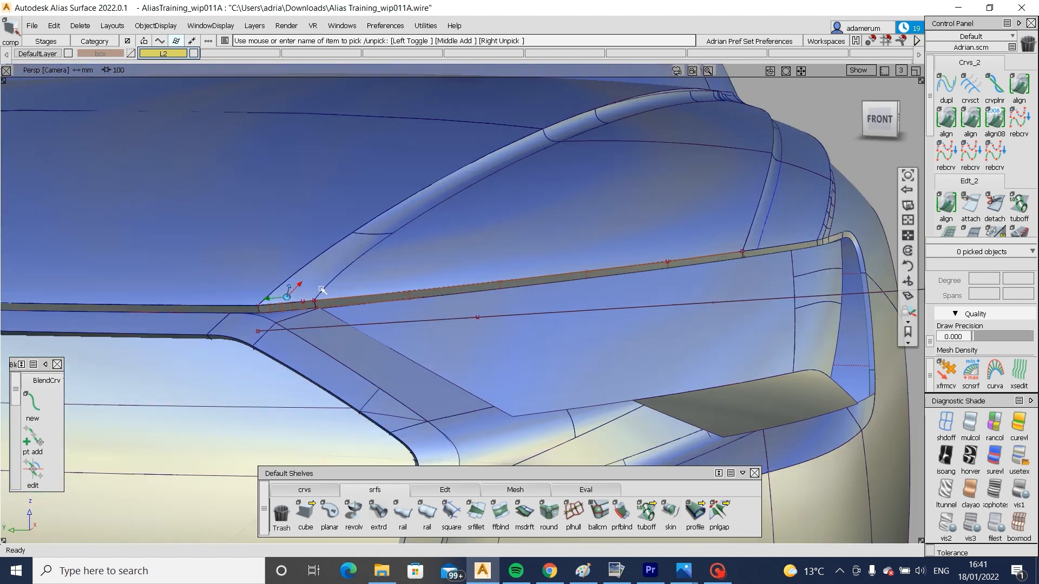
alt+shift+middle_drag(180, 328, 368, 334)
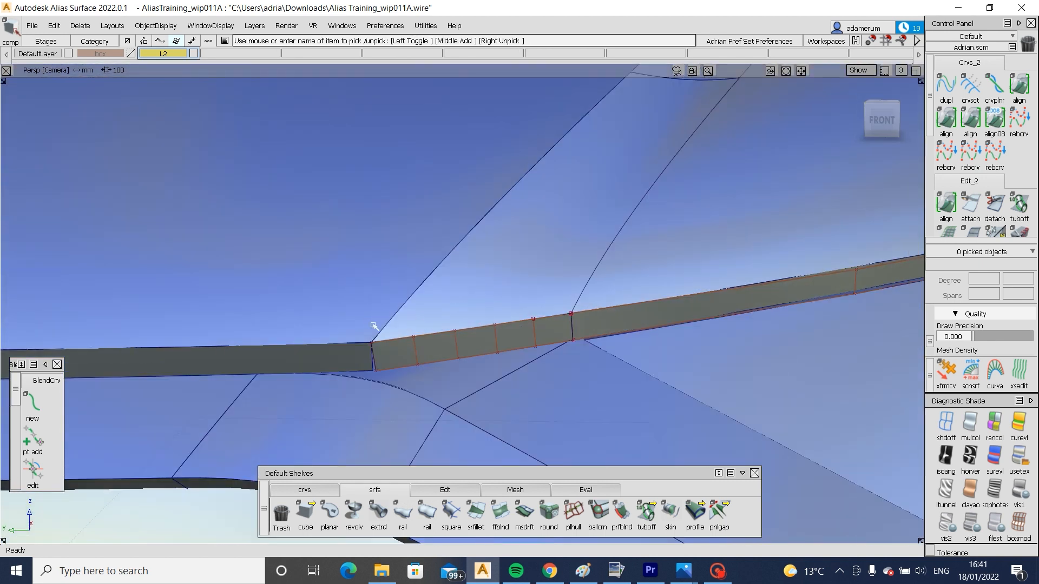
scroll(483, 310, down, 3)
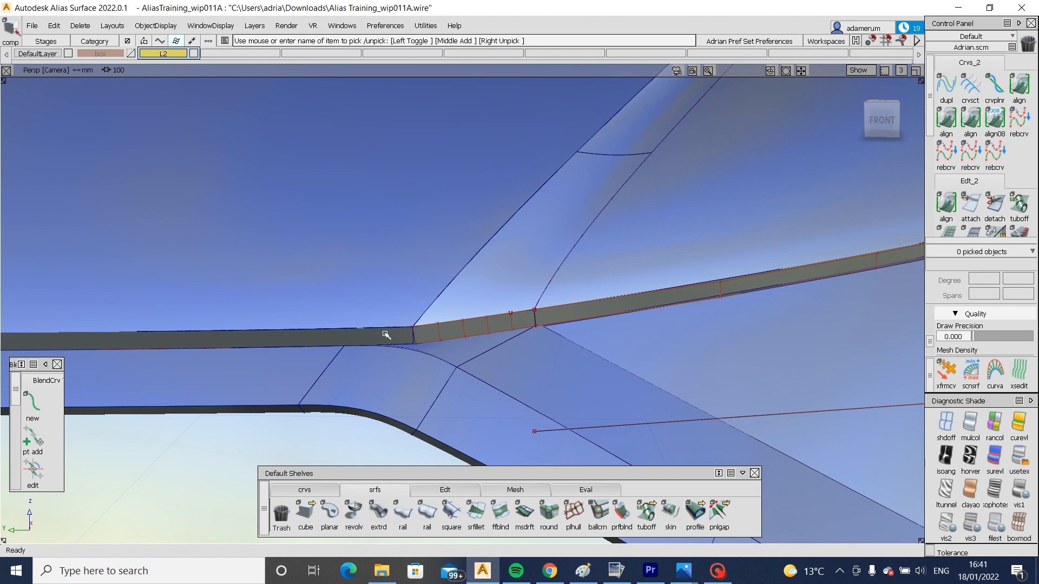
click(476, 512)
click(420, 326)
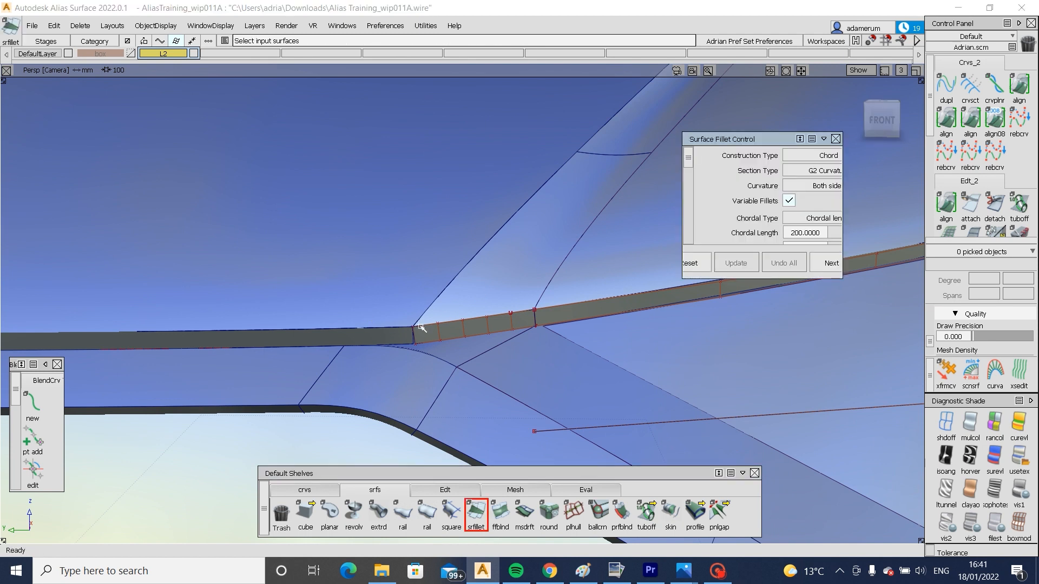
click(431, 340)
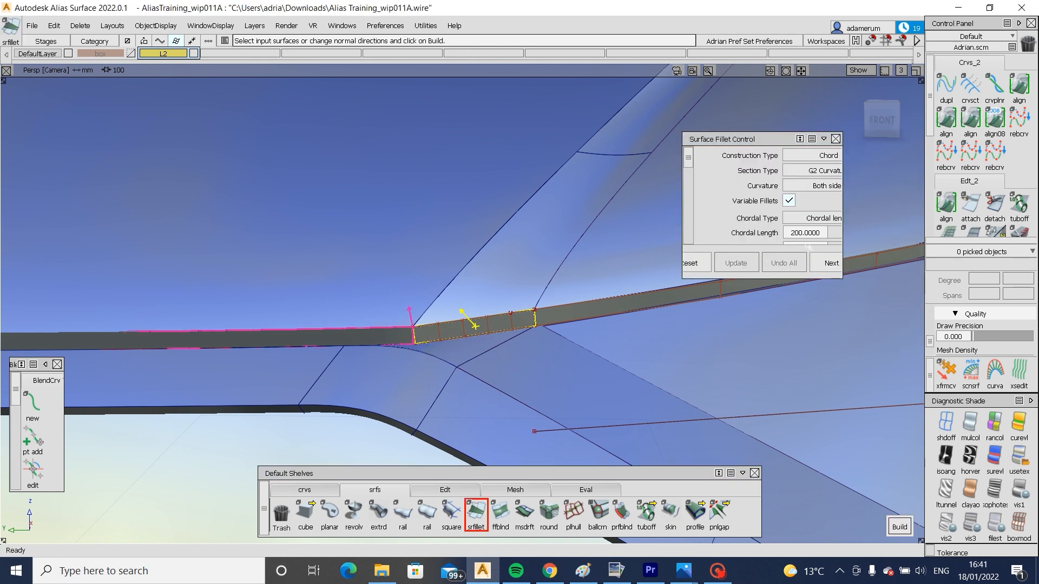
drag(838, 278, 883, 394)
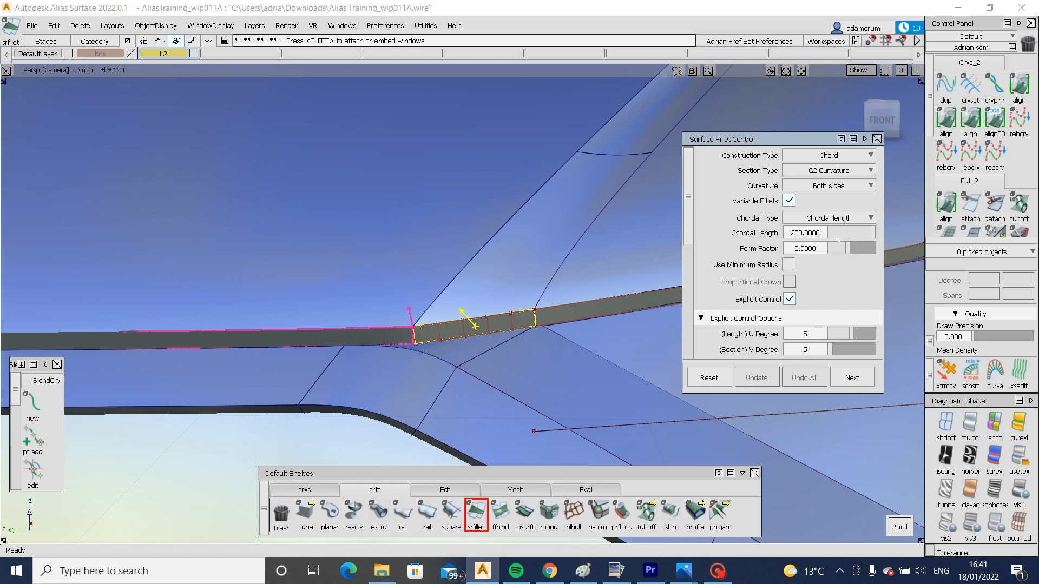
click(793, 233)
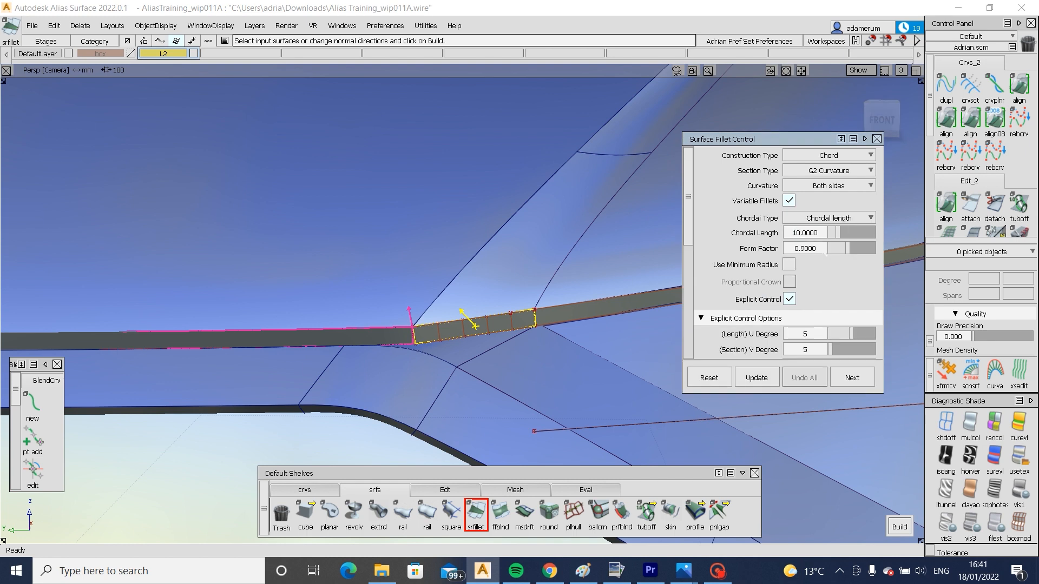
drag(822, 251, 661, 236)
text(1)
key(Return)
click(903, 527)
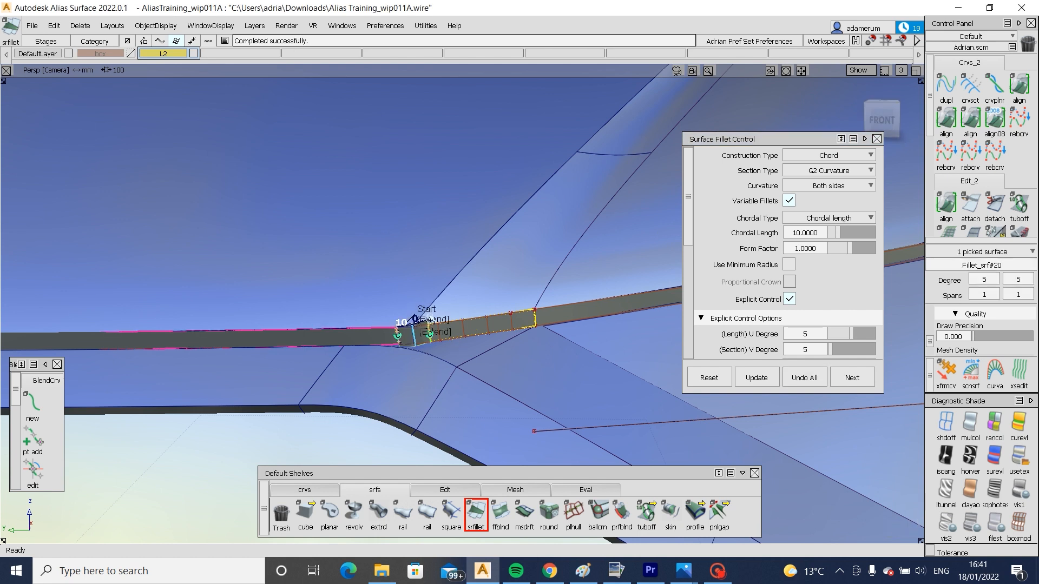
- Set both ends of the flange fillet at the headlight corner to Edge Align and rebuild the fillet
click(435, 331)
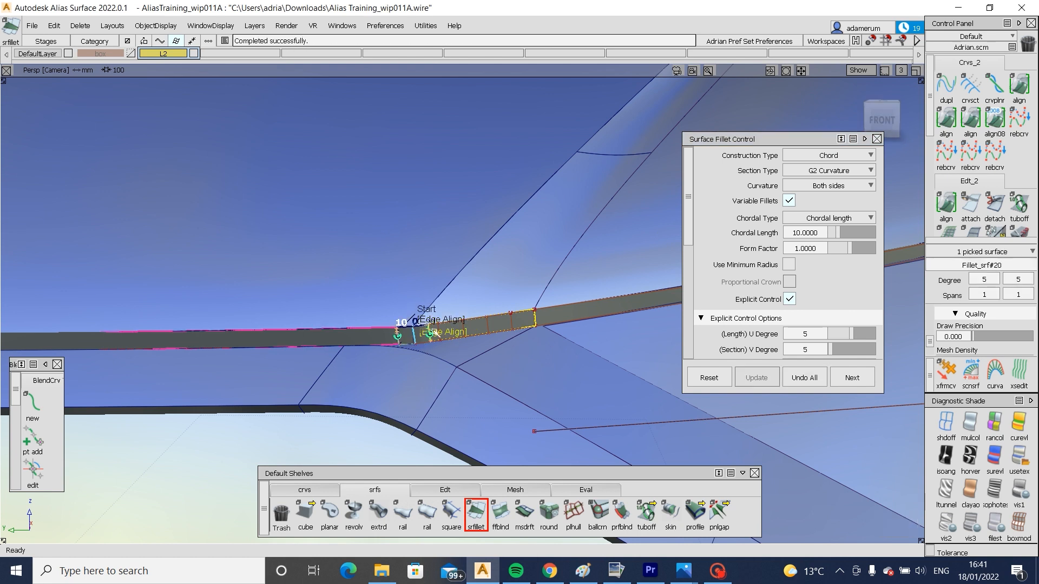
alt+shift+drag(464, 301, 484, 310)
alt+shift+right_drag(485, 281, 464, 359)
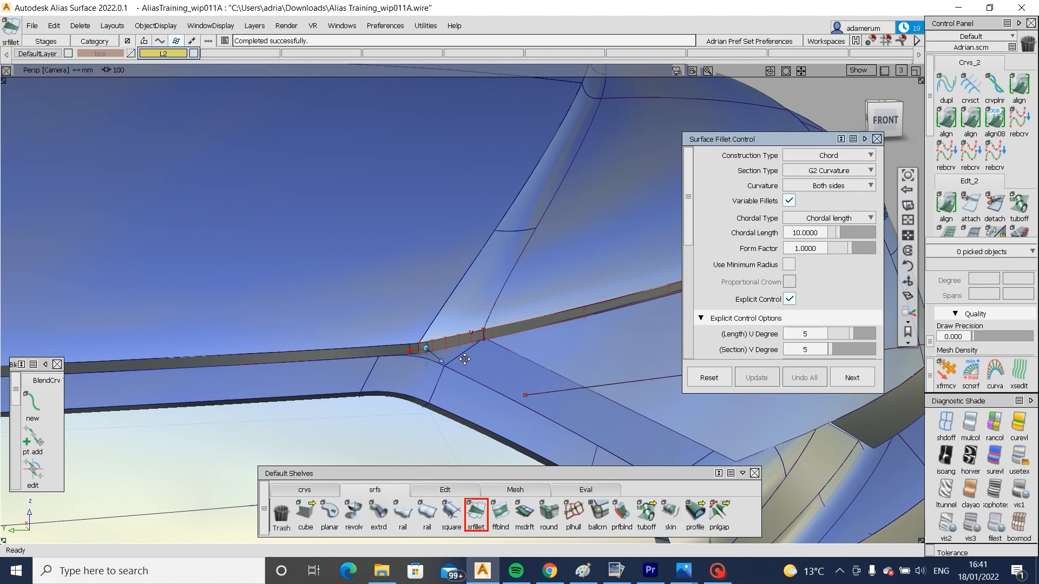
alt+shift+middle_drag(463, 359, 450, 456)
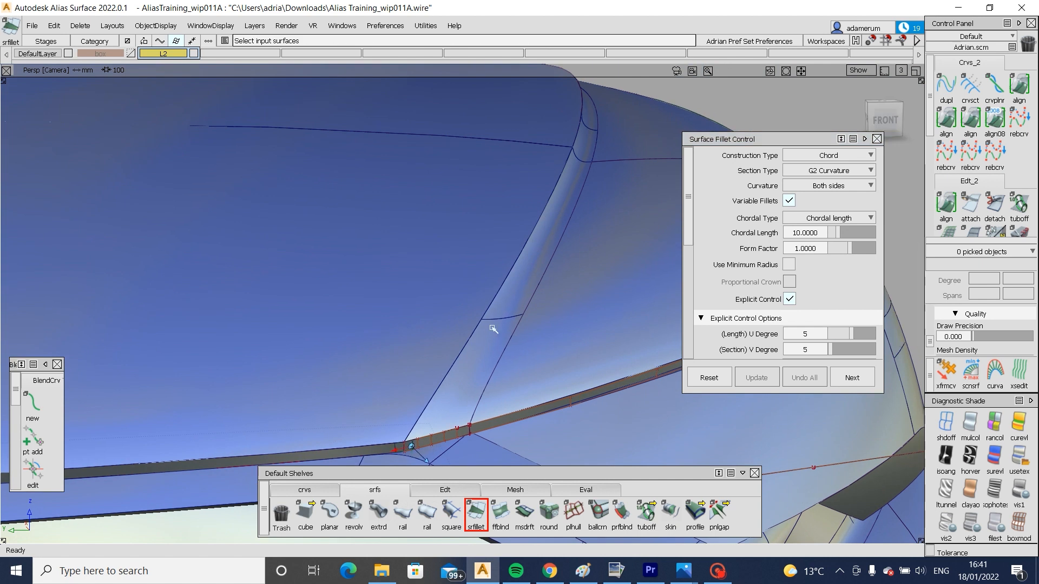
- Build an edge-aligned surface fillet between the hood and the front crease strip, with chordal length 10 and form factor 1
click(488, 328)
click(427, 327)
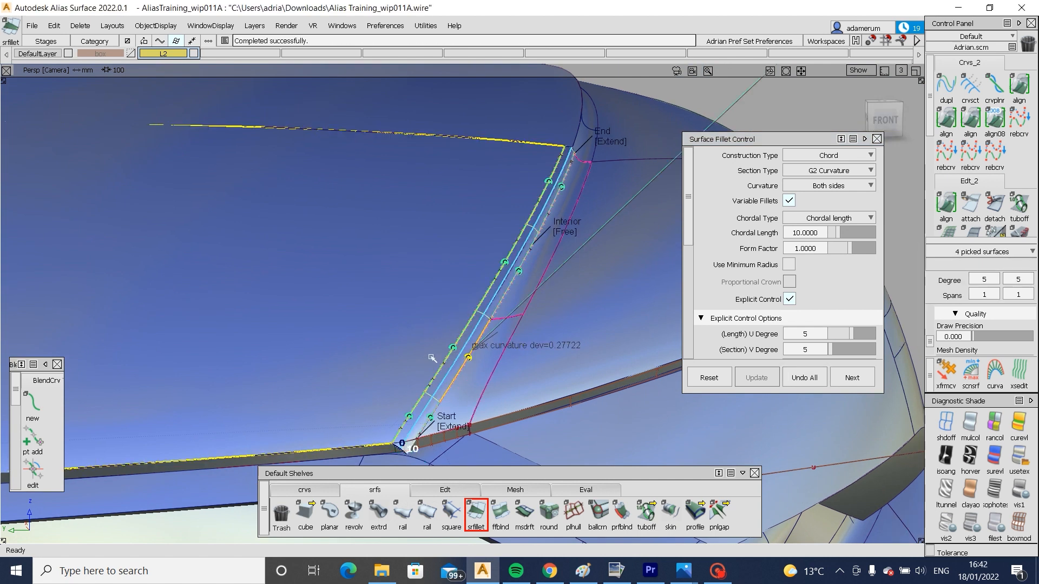
click(450, 427)
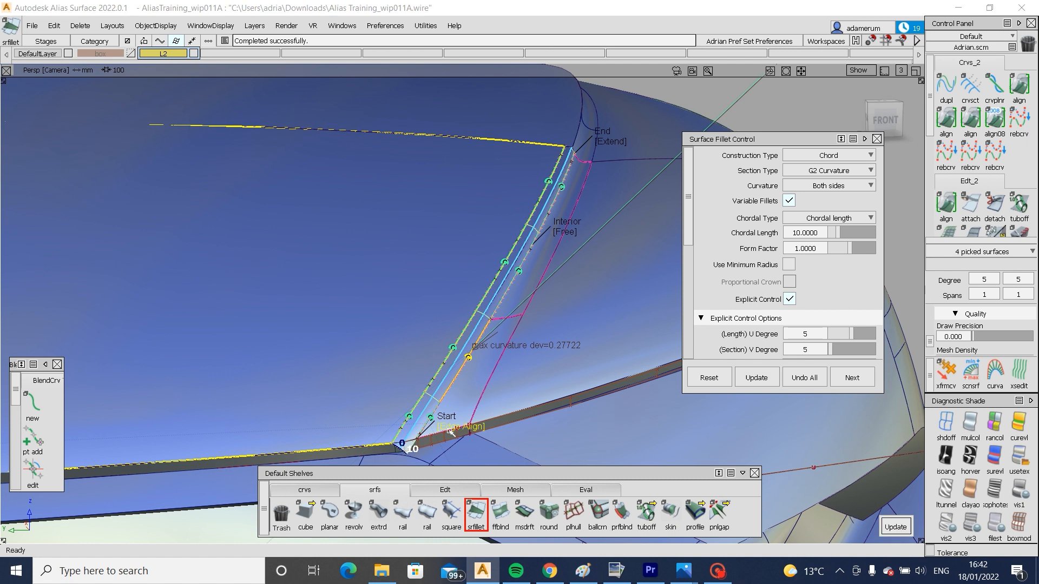
click(601, 142)
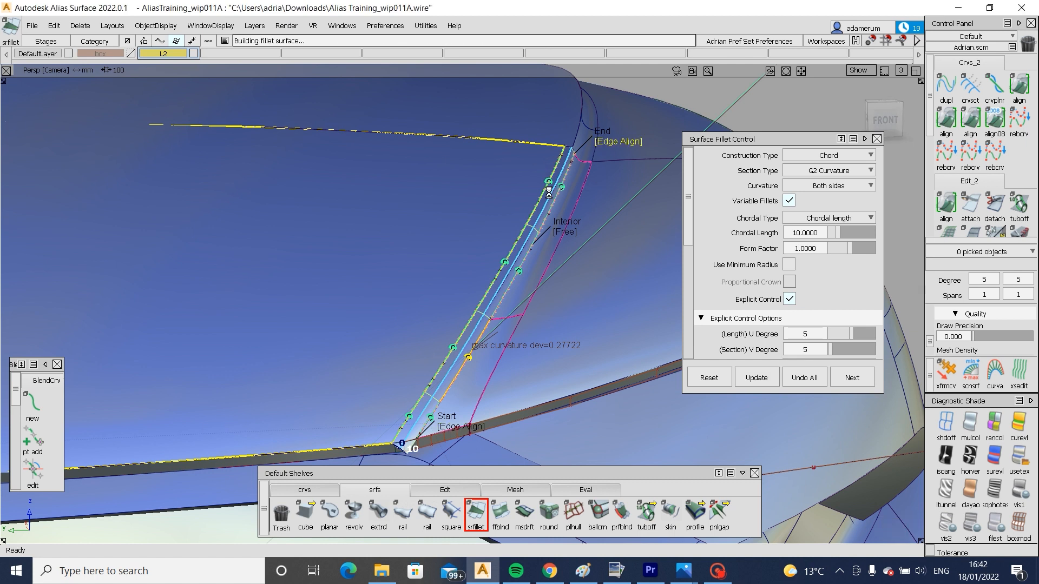
key(space)
- Try to pick the crease strip's remaining surfaces towards the windscreen for a further surface fillet
alt+shift+drag(579, 135, 417, 204)
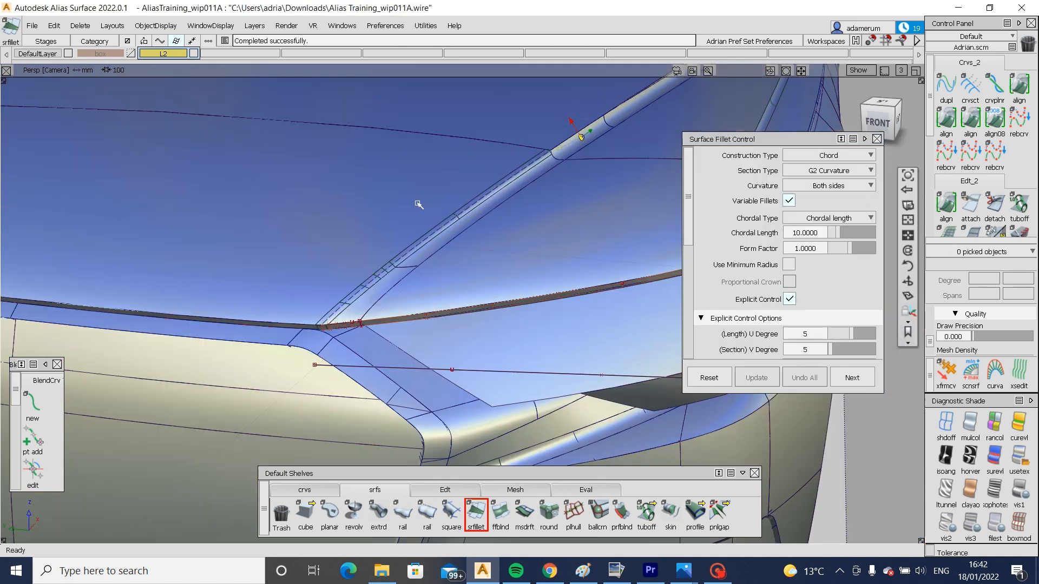
alt+shift+right_drag(417, 204, 479, 263)
alt+shift+right_drag(386, 323, 326, 347)
alt+shift+middle_drag(325, 347, 381, 341)
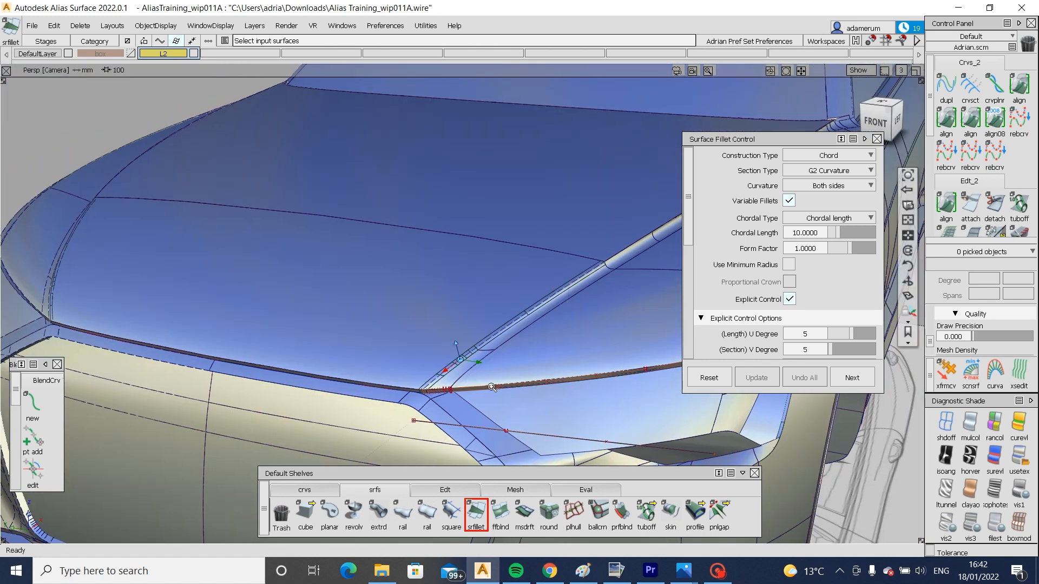
alt+shift+right_drag(463, 357, 422, 366)
alt+shift+middle_drag(422, 366, 621, 312)
alt+shift+drag(314, 321, 341, 367)
alt+shift+drag(419, 173, 325, 250)
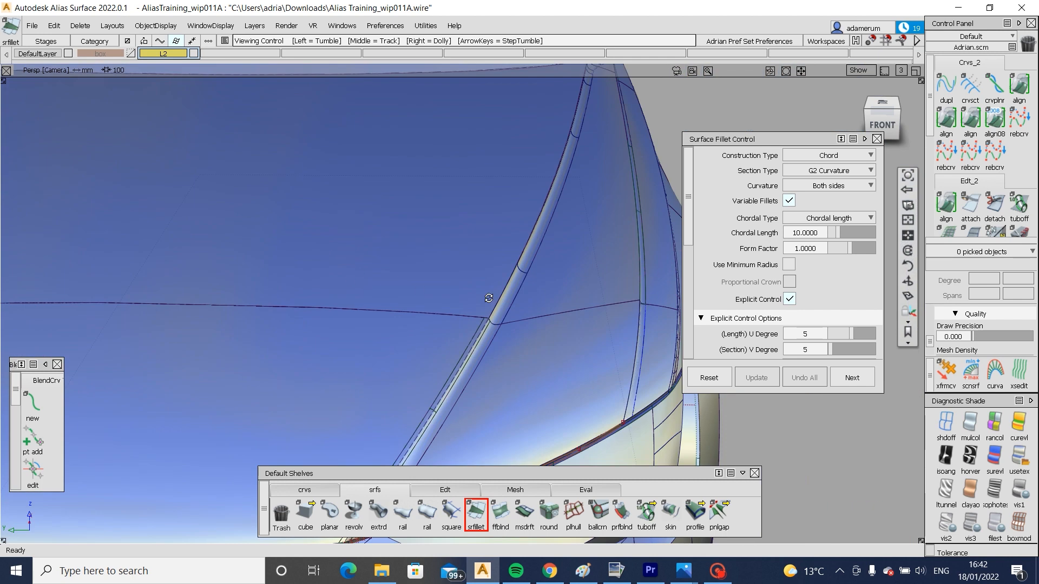
alt+shift+drag(488, 298, 496, 297)
click(561, 249)
alt+shift+drag(566, 230, 555, 203)
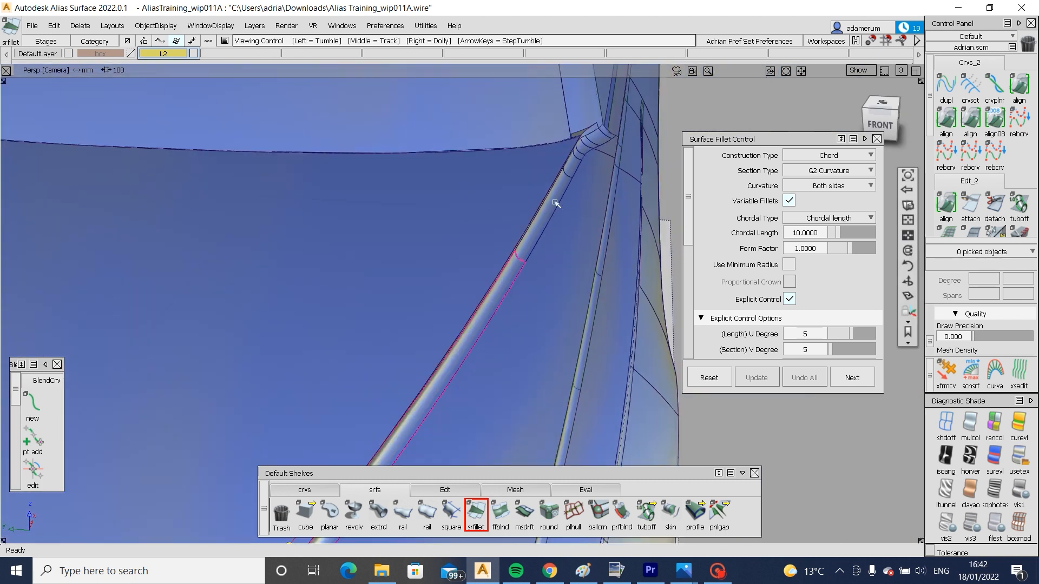
alt+shift+right_drag(555, 202, 575, 211)
alt+shift+drag(575, 211, 556, 229)
click(543, 213)
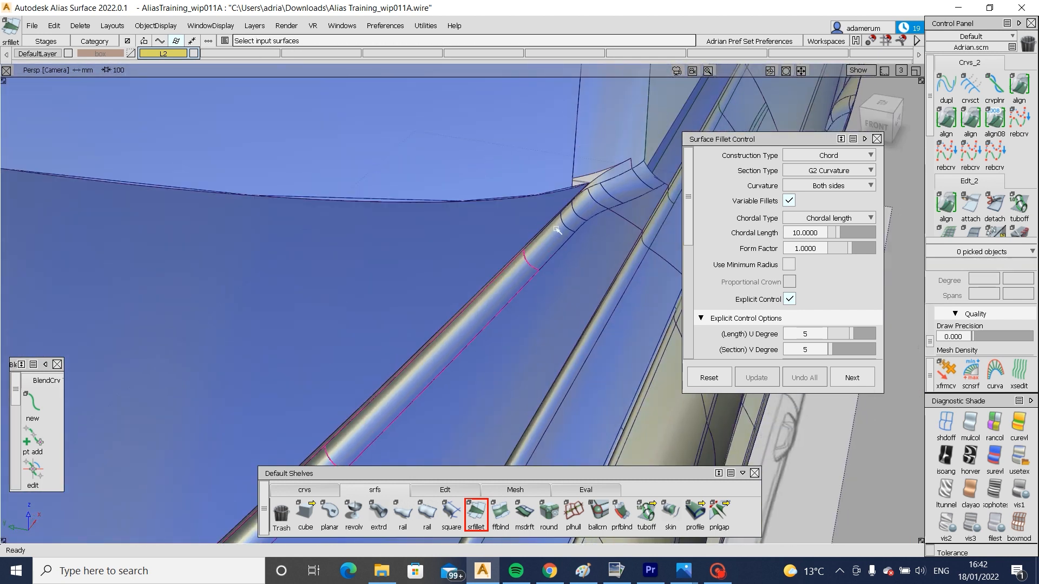
click(557, 230)
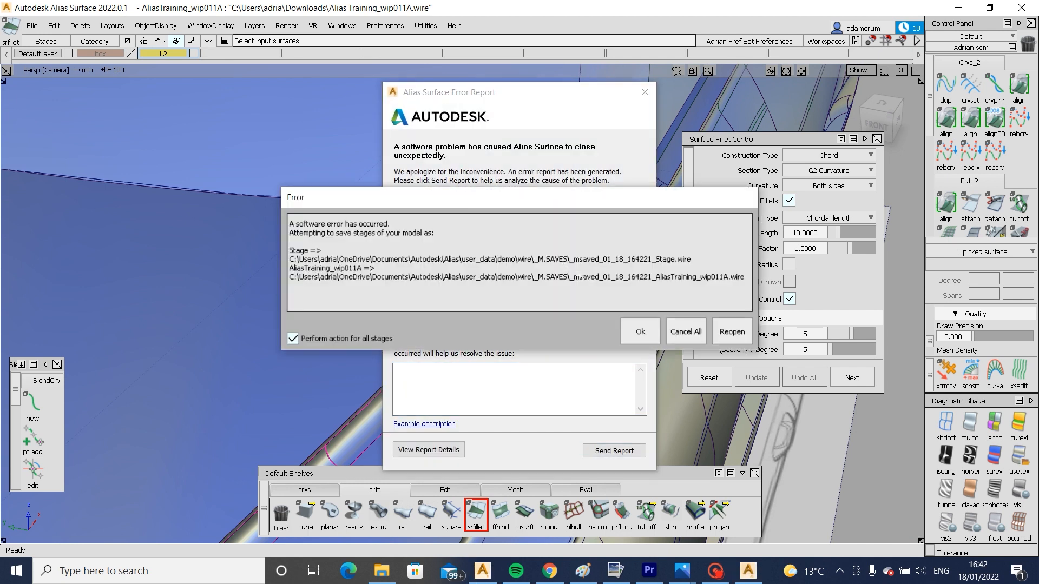
- Reopen the model recovered from the crash, dismiss the trial and introduction windows, and shade the model with the user texture diagnostic shader
click(729, 326)
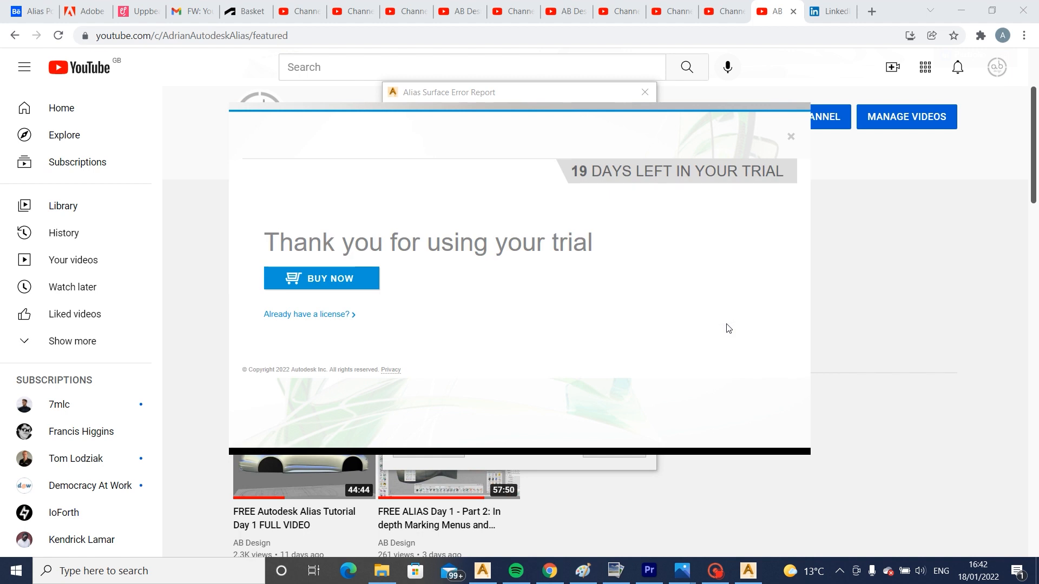
click(791, 138)
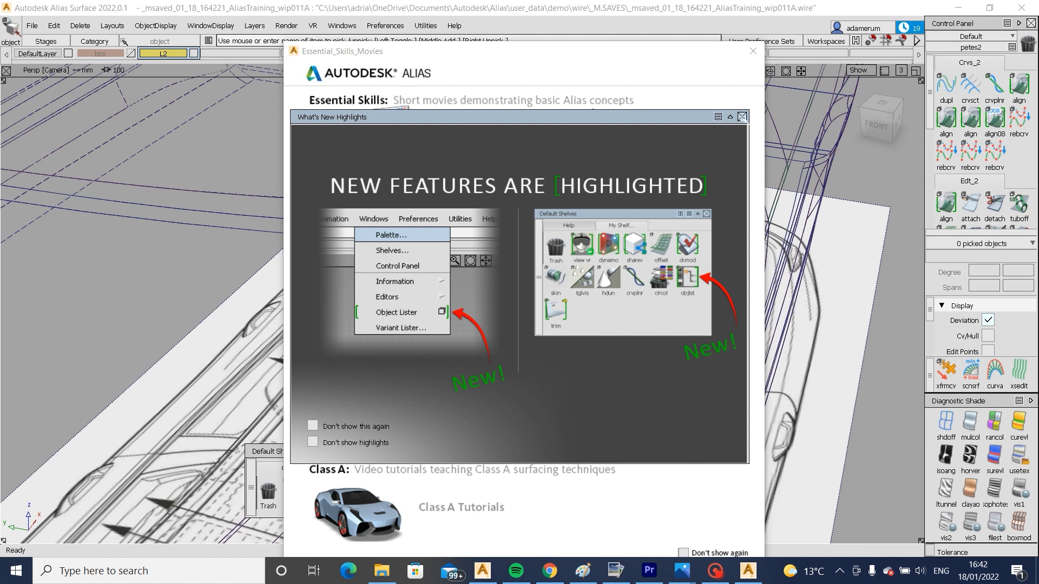
click(742, 117)
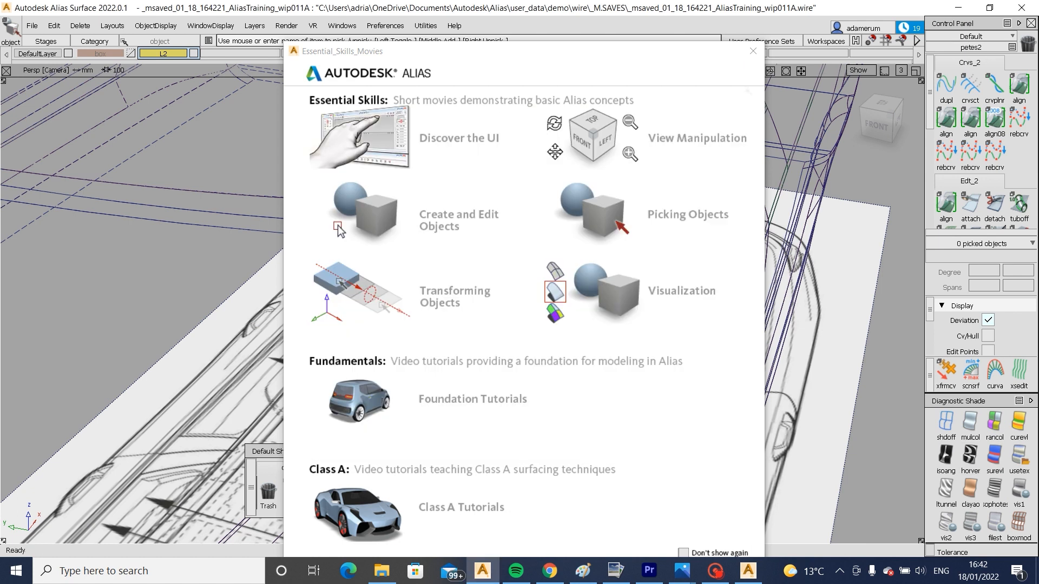
click(753, 51)
click(1019, 459)
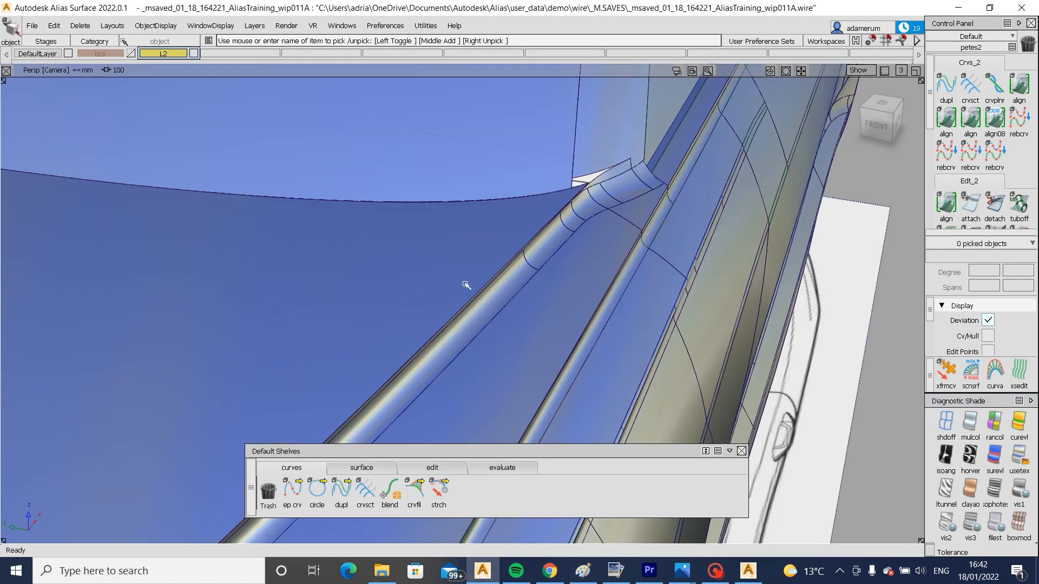
- Import the author's custom .aps preference set from the Downloads folder with all preference categories included
alt+shift+drag(467, 285, 352, 464)
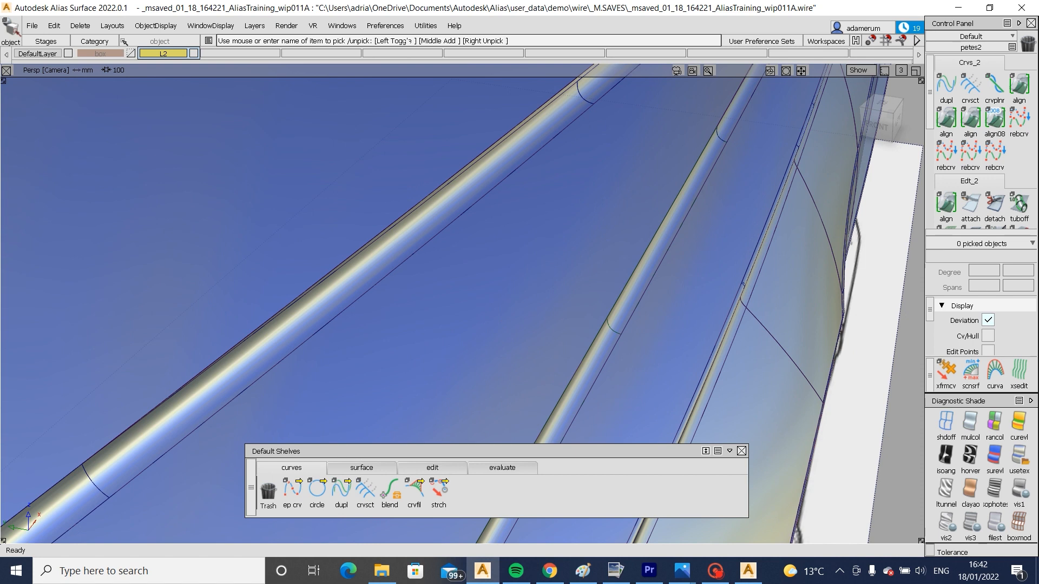
click(385, 26)
mouse_move(450, 174)
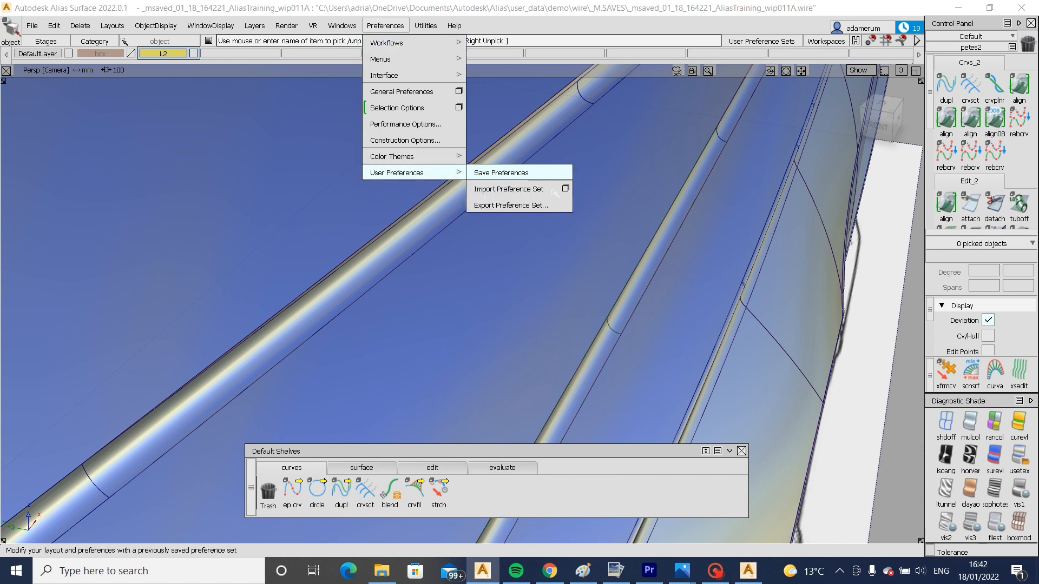
click(565, 189)
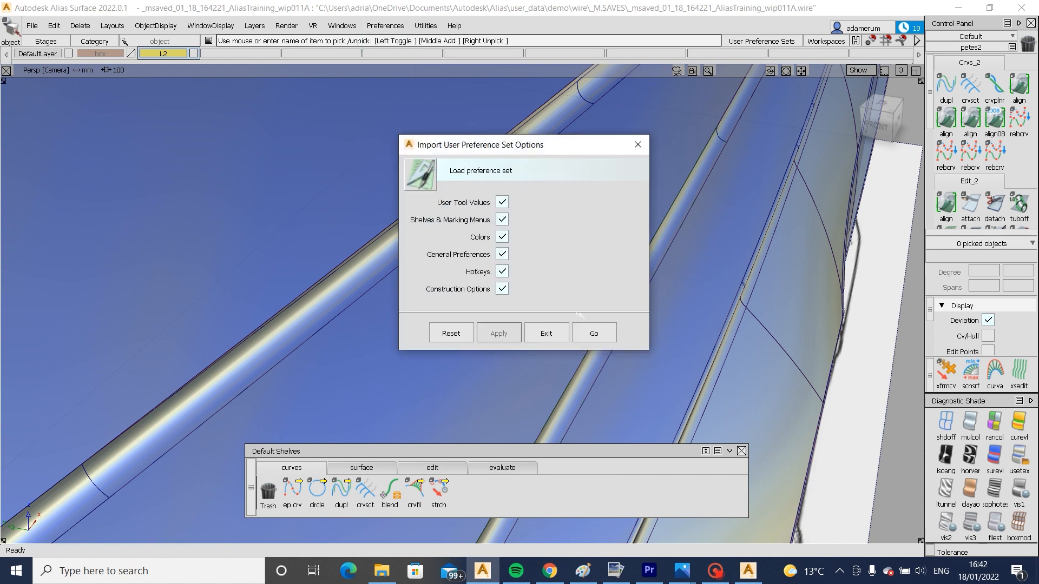
click(595, 333)
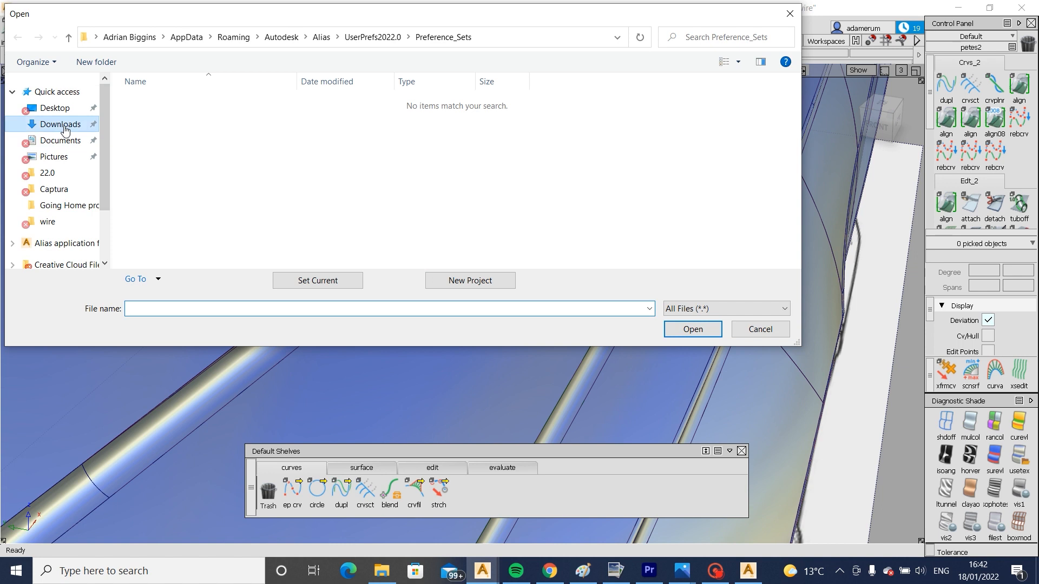
click(60, 123)
click(172, 200)
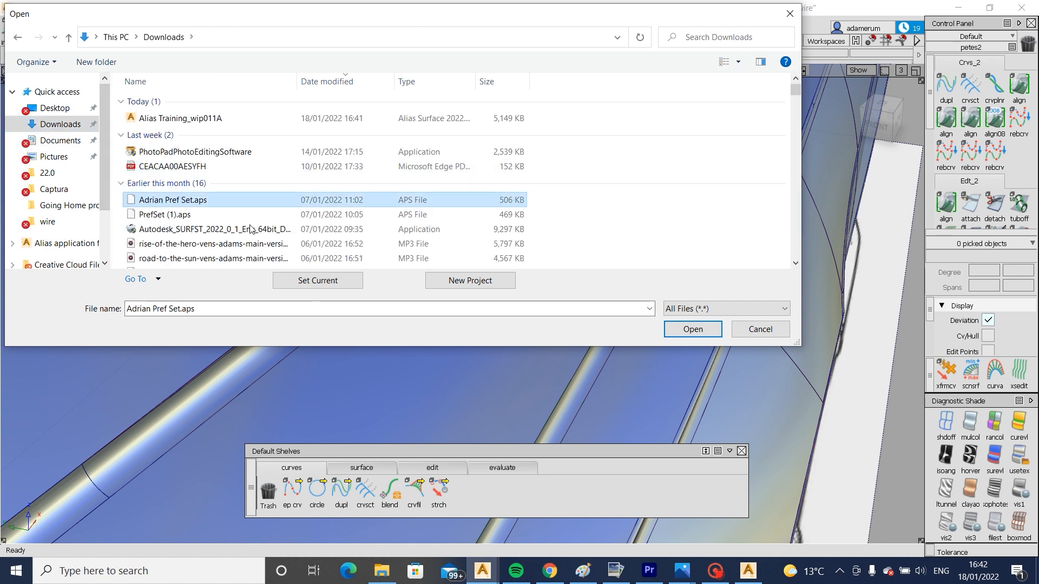
click(668, 329)
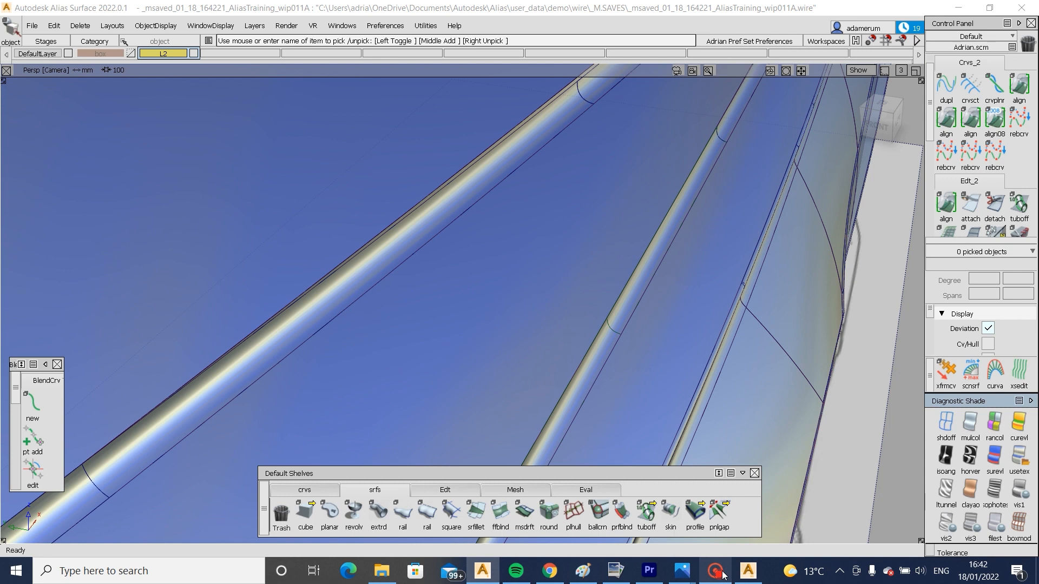
- Start a Surface Fillet with chordal length 5 and form factor 1, enlarging its settings window
mouse_move(722, 573)
alt+shift+middle_drag(499, 257, 497, 375)
click(476, 513)
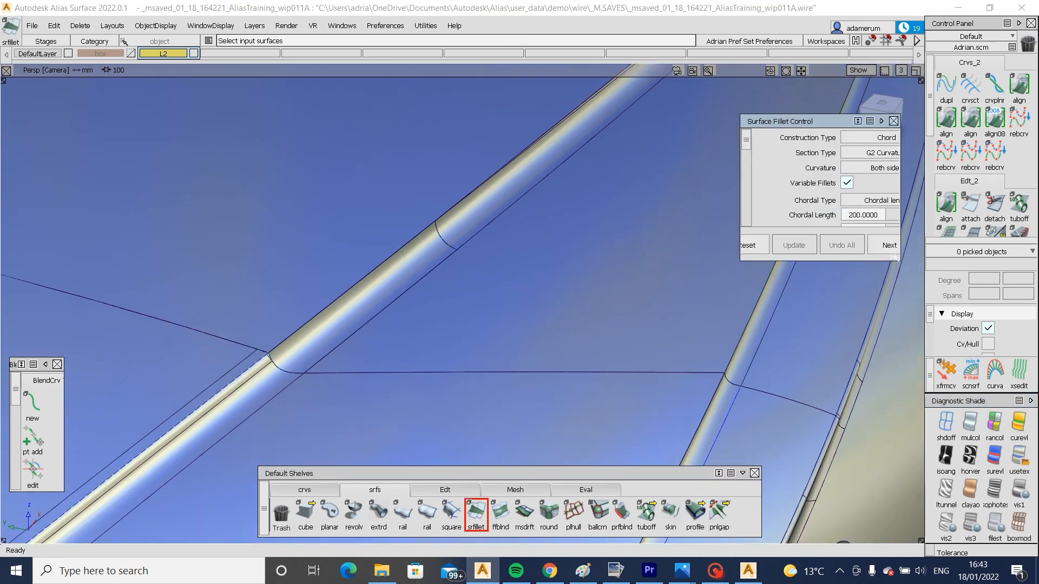
drag(896, 261, 940, 367)
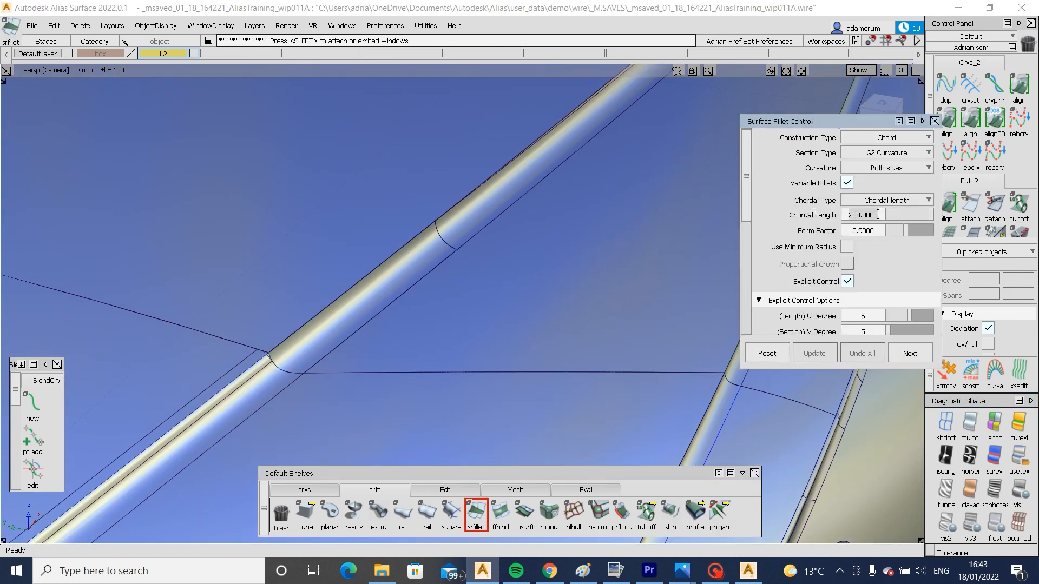
text(5)
key(Return)
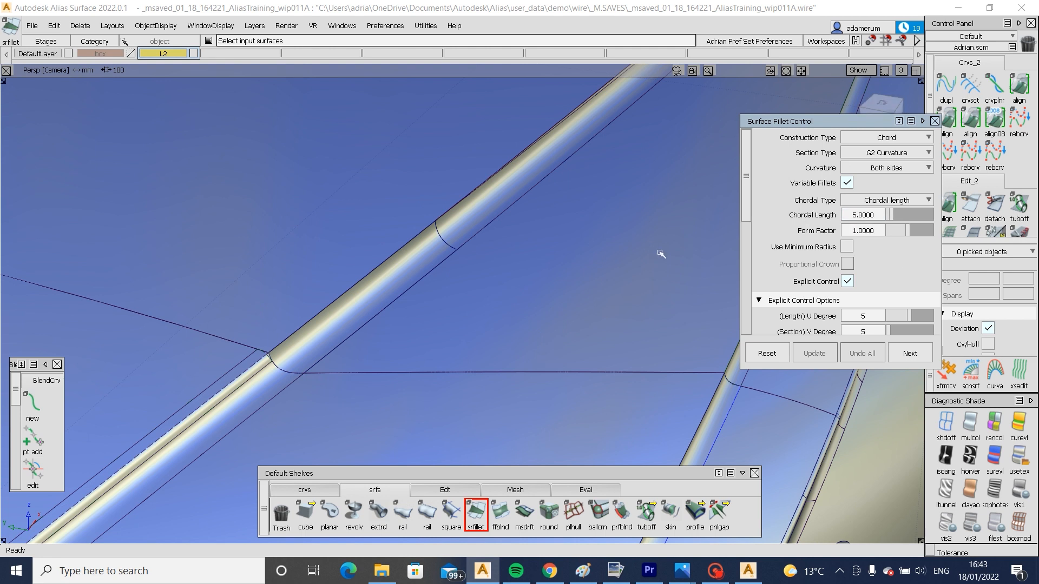
- Try to fillet the hood against the crease strip's remaining surfaces up to the windscreen corner
click(394, 250)
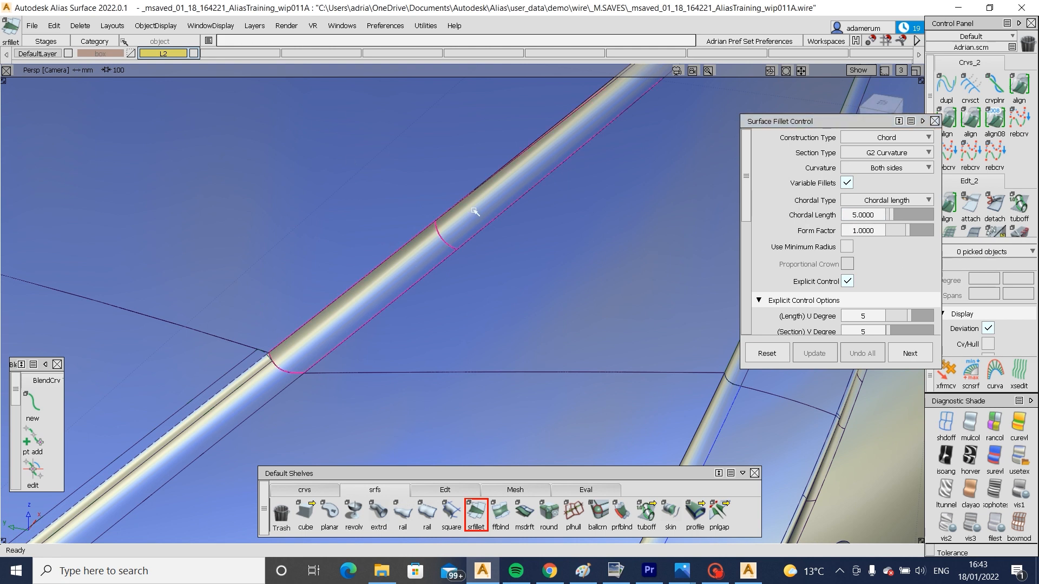
alt+shift+right_drag(557, 176, 518, 263)
alt+shift+middle_drag(521, 250, 510, 243)
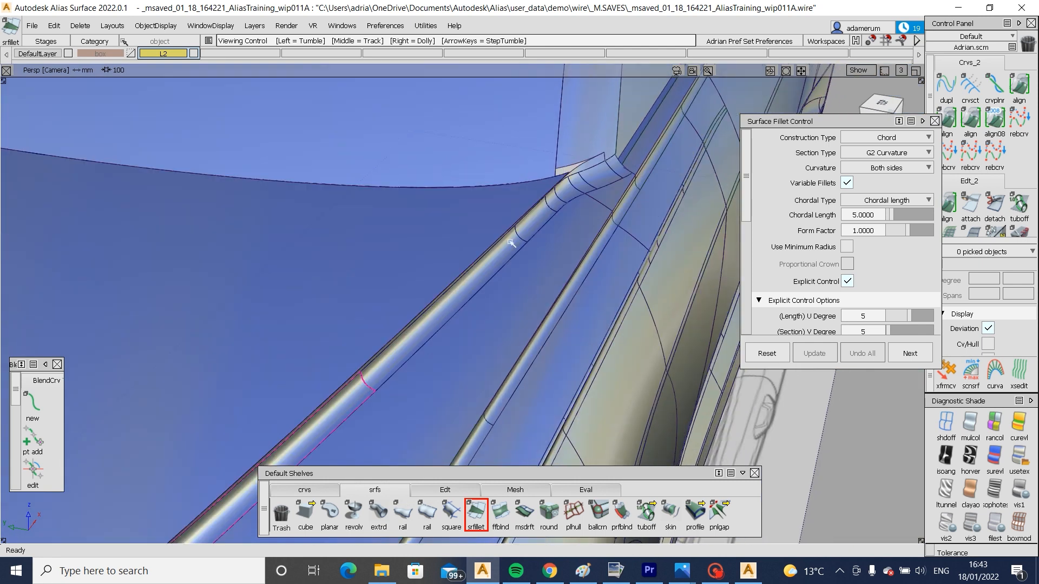
click(464, 297)
alt+shift+right_drag(571, 223, 596, 243)
click(535, 225)
alt+shift+middle_drag(596, 243, 568, 227)
click(616, 198)
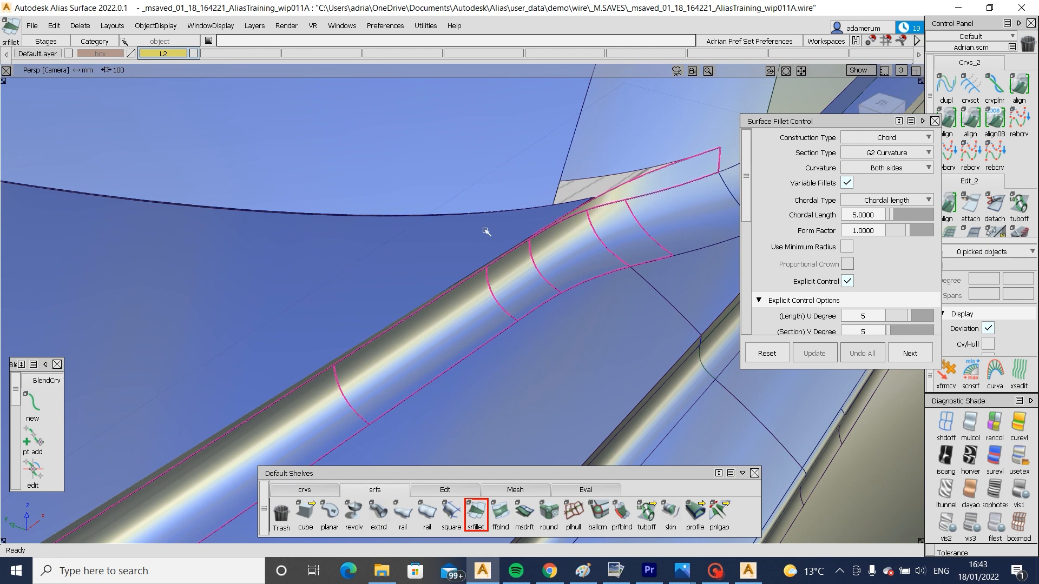
click(485, 232)
alt+shift+right_drag(562, 320, 524, 213)
alt+shift+middle_drag(525, 213, 565, 120)
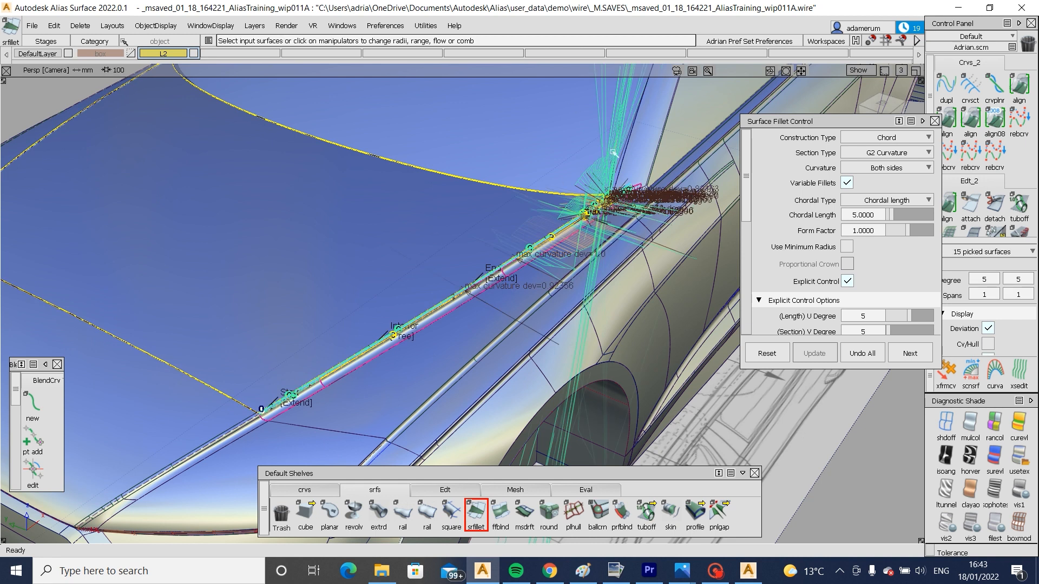
alt+shift+right_drag(638, 238, 649, 230)
mouse_move(650, 230)
alt+shift+mouse_down()
mouse_move(625, 213)
mouse_move(512, 220)
mouse_move(591, 204)
alt+shift+mouse_up()
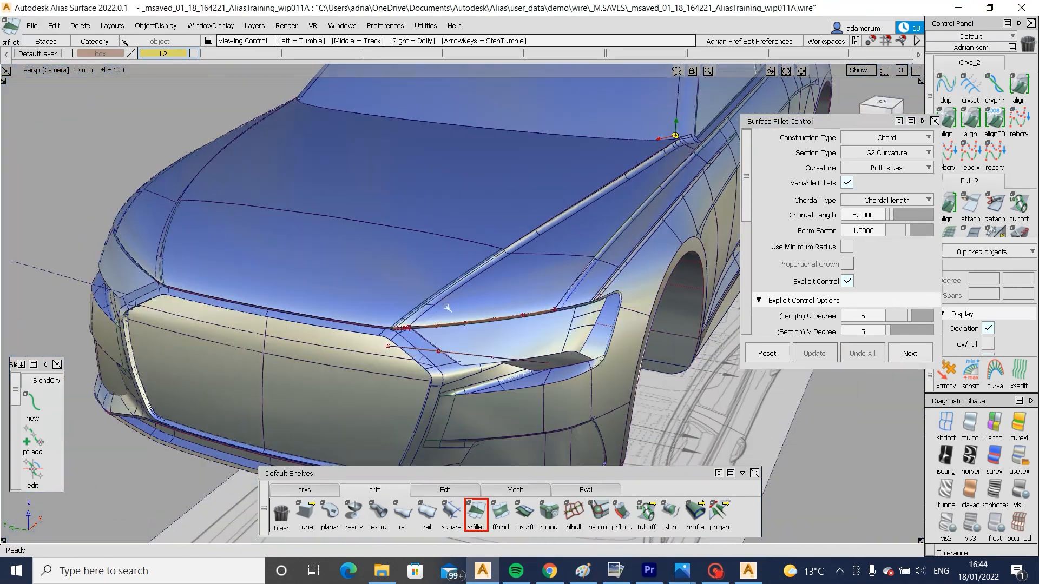
- In the front view, draw a straight vertical edit point curve along the hood's centreline, from the grille's upper edge to above the hood
alt+shift+right_drag(446, 308, 323, 301)
alt+shift+middle_drag(322, 301, 584, 214)
click(314, 490)
click(330, 513)
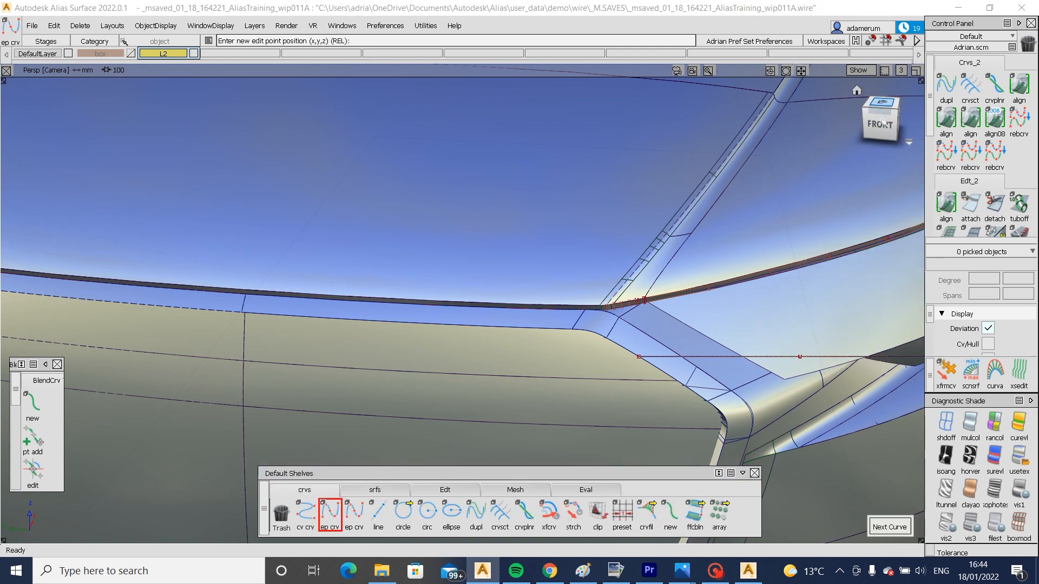
key(F7)
alt+shift+middle_drag(402, 238, 386, 455)
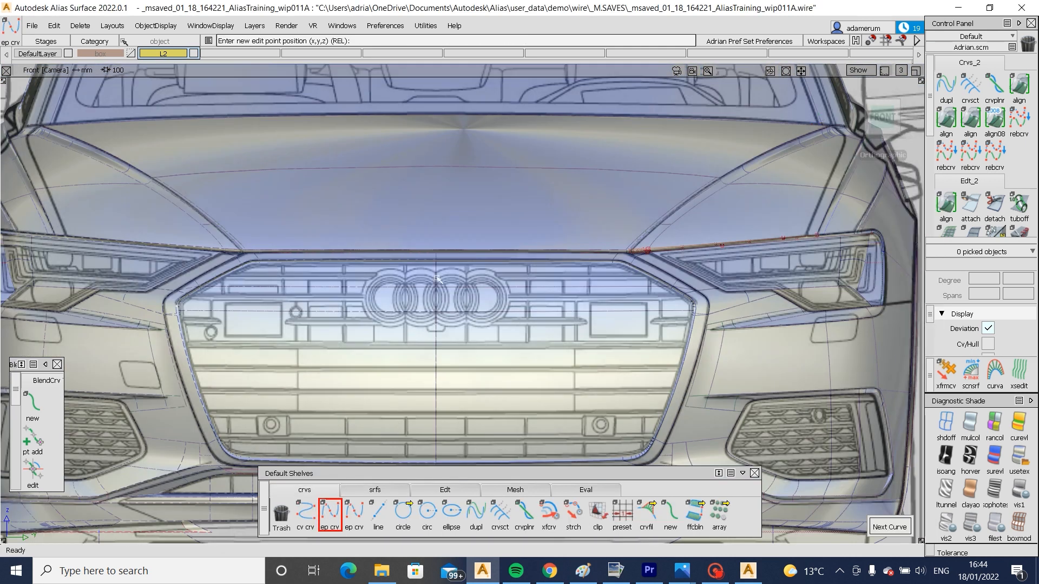
click(436, 262)
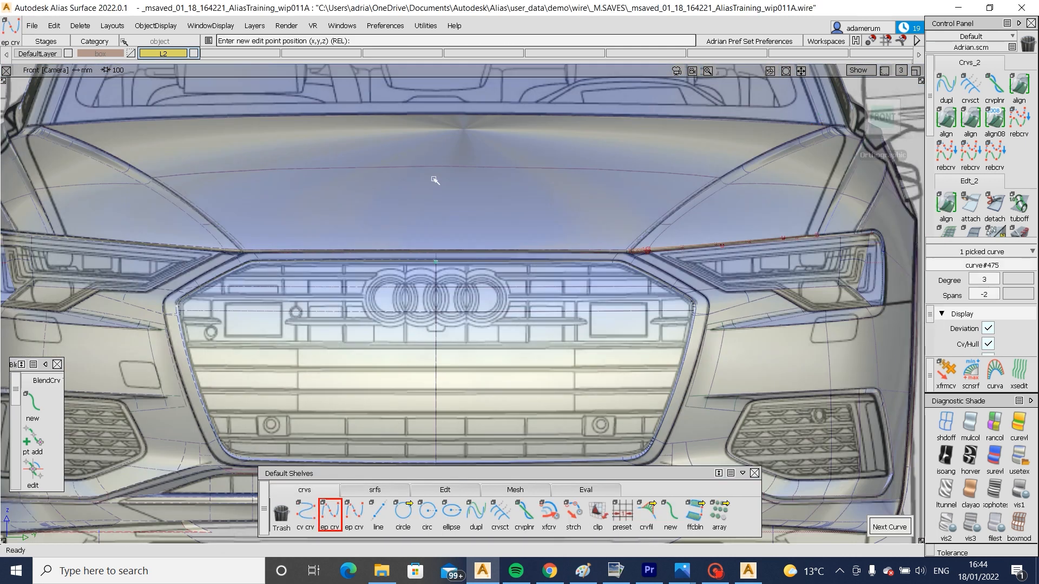
click(490, 158)
- Project the centreline curve onto the two hood surfaces and trim them along it, keeping the half on the modelled headlight's side
click(465, 206)
click(436, 210)
ctrl+shift+right_drag(460, 211, 638, 155)
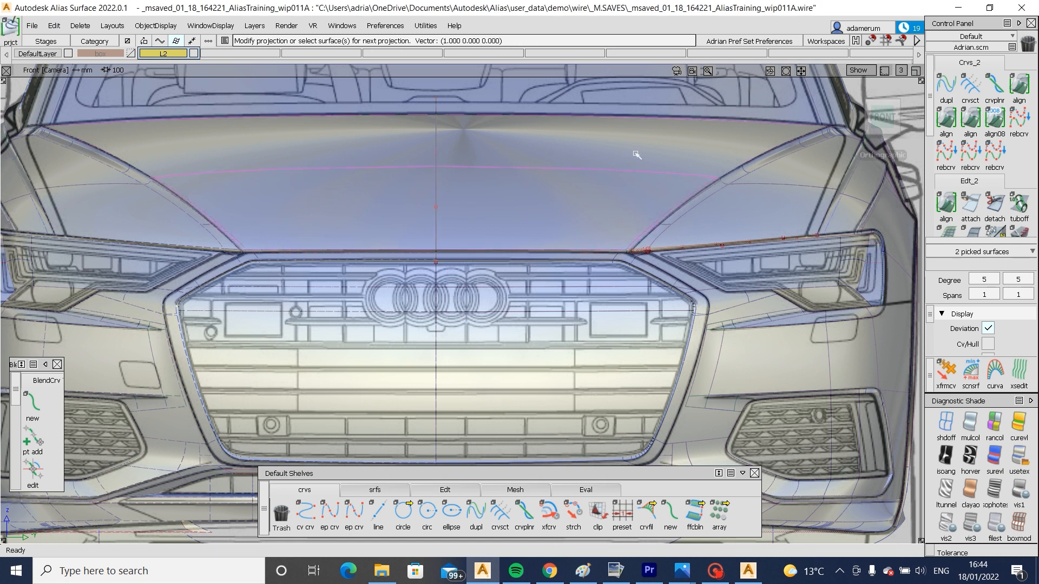
key(t)
click(547, 217)
key(space)
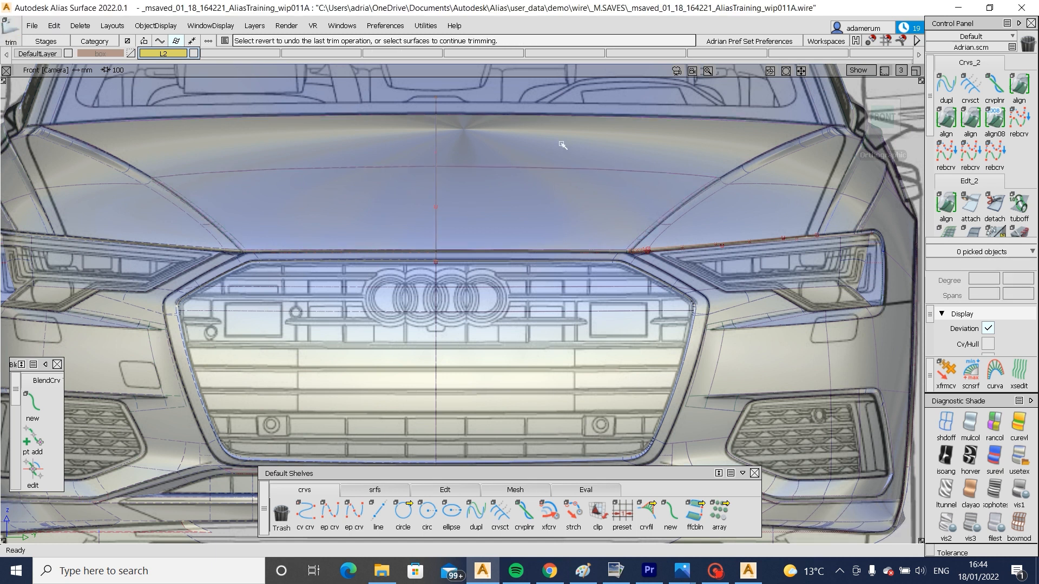
- Project the centreline curve onto the flange under the hood's front edge and trim it, keeping the half on the modelled headlight's side
key(F8)
mouse_move(630, 264)
alt+shift+right_down()
mouse_move(659, 273)
mouse_move(626, 352)
alt+shift+right_up()
key(alt+t)
alt+shift+drag(626, 352, 670, 299)
alt+shift+right_drag(671, 299, 673, 303)
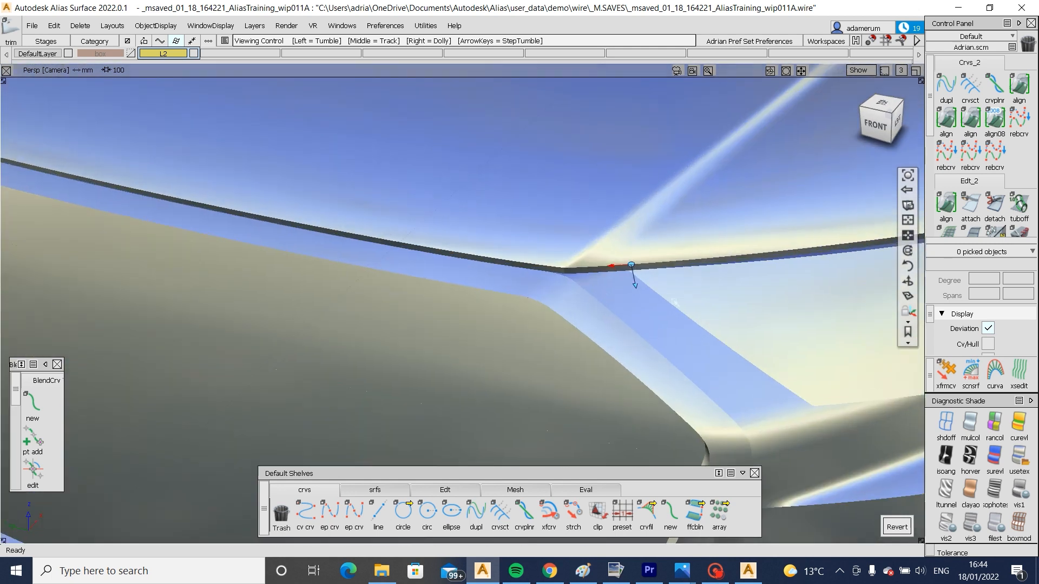
alt+shift+drag(583, 272, 529, 276)
key(alt+m)
alt+shift+drag(434, 296, 473, 293)
click(472, 293)
alt+shift+right_drag(472, 292, 431, 302)
alt+shift+drag(431, 302, 443, 278)
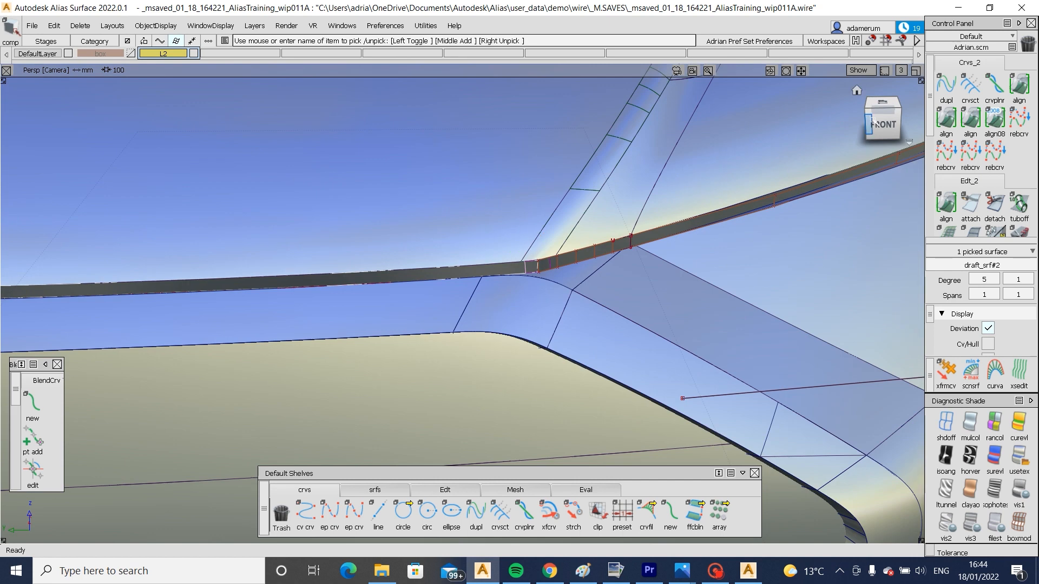
click(868, 122)
click(897, 121)
alt+shift+middle_drag(109, 261, 303, 268)
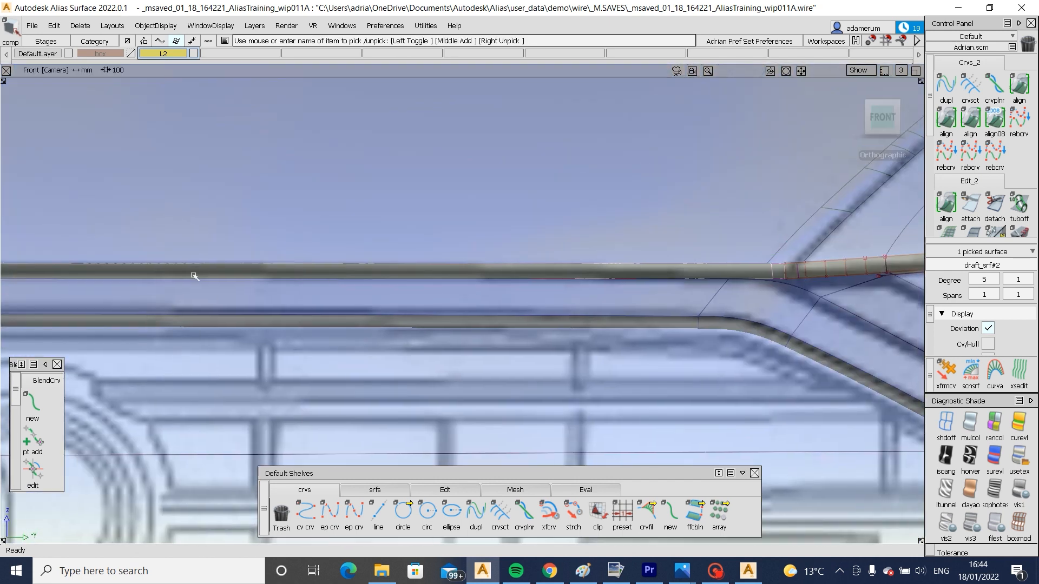
ctrl+shift+middle_drag(195, 275, 677, 300)
click(171, 260)
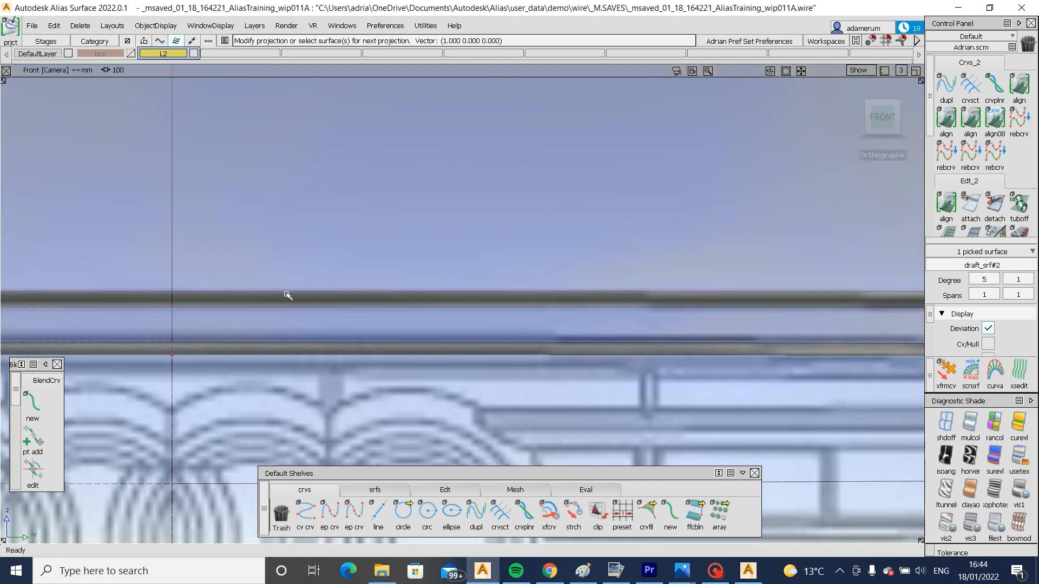
key(t)
click(284, 301)
click(896, 527)
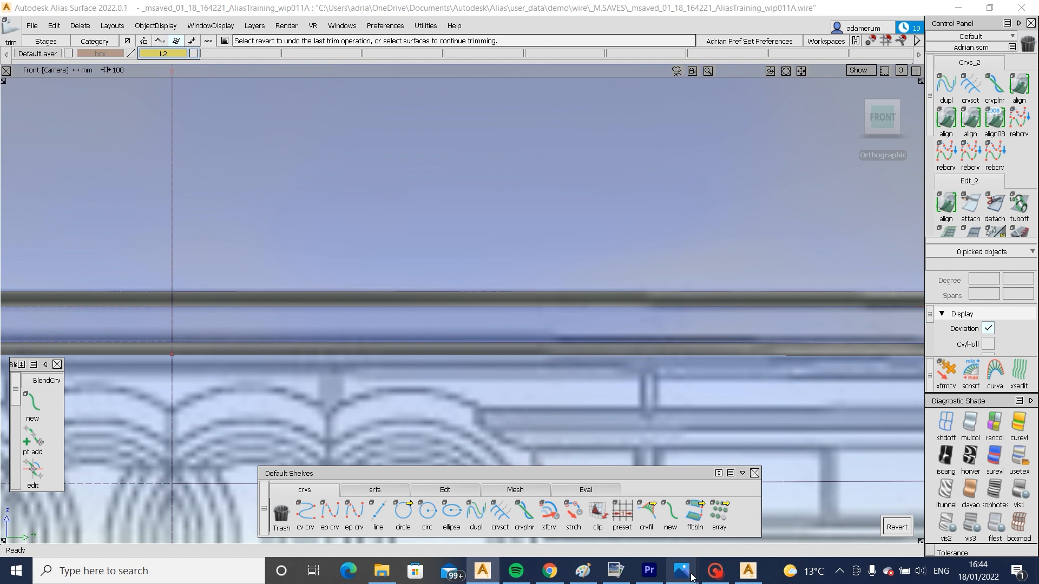
- Check the hood and headlight area in the Audi A6 reference photo, dismiss the error report and return to Alias
mouse_move(691, 576)
click(755, 490)
scroll(469, 328, up, 6)
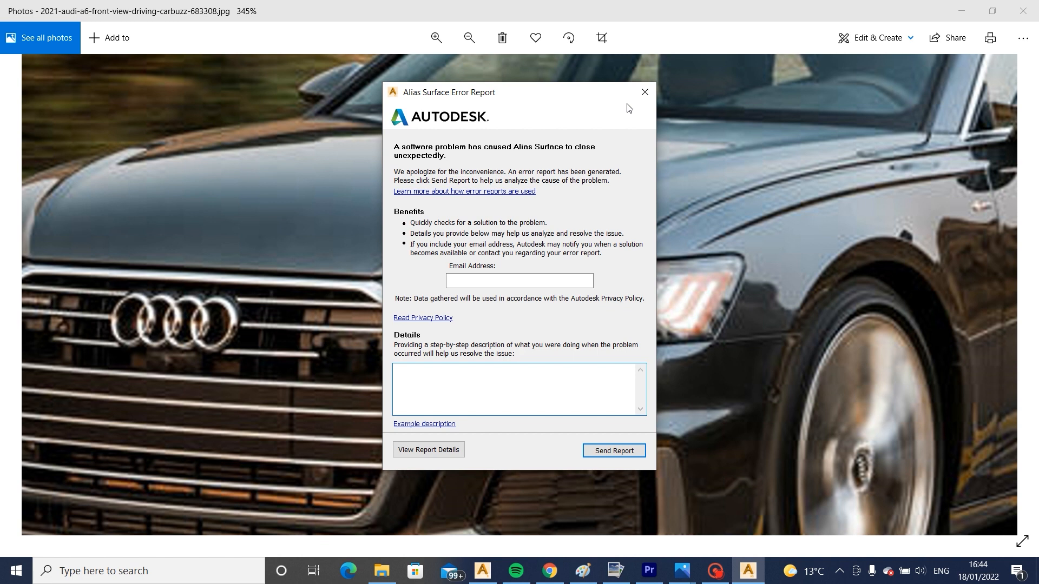
click(648, 92)
click(610, 315)
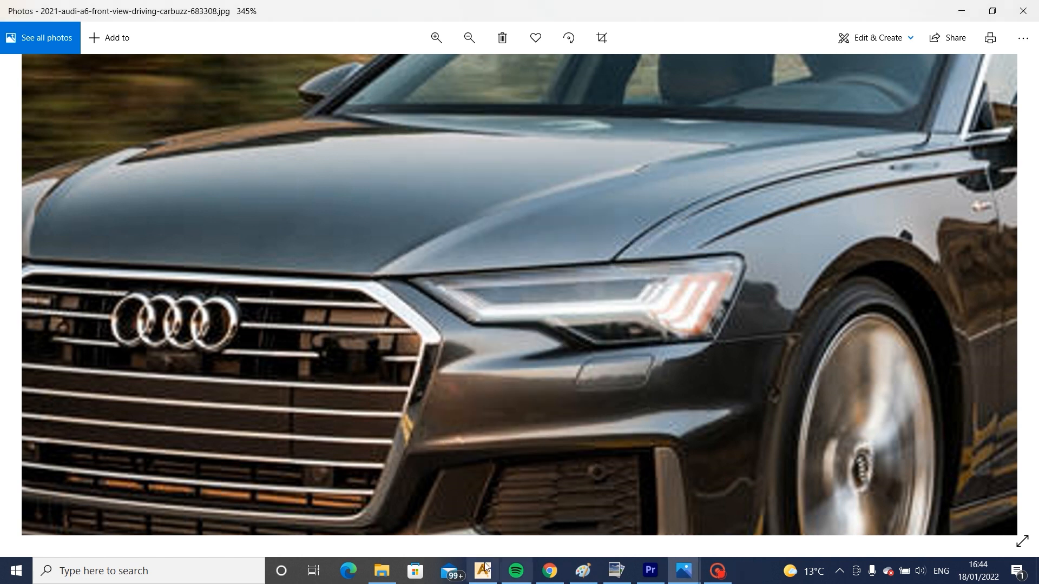
click(482, 570)
- Examine the headlight recess's outer corner and the flanges meeting there from several angles
alt+shift+drag(593, 274, 601, 219)
alt+shift+right_drag(597, 266, 684, 274)
alt+shift+drag(684, 273, 709, 279)
alt+shift+right_drag(608, 317, 650, 342)
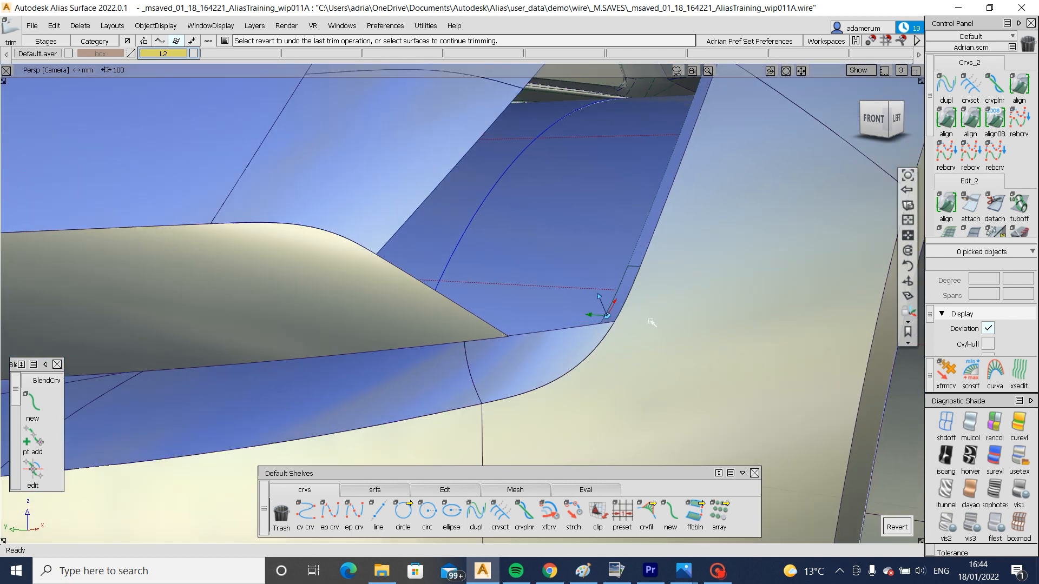
mouse_move(651, 342)
alt+shift+mouse_down()
mouse_move(732, 338)
mouse_move(648, 359)
alt+shift+mouse_up()
alt+shift+right_drag(617, 321, 663, 348)
alt+shift+drag(663, 348, 702, 403)
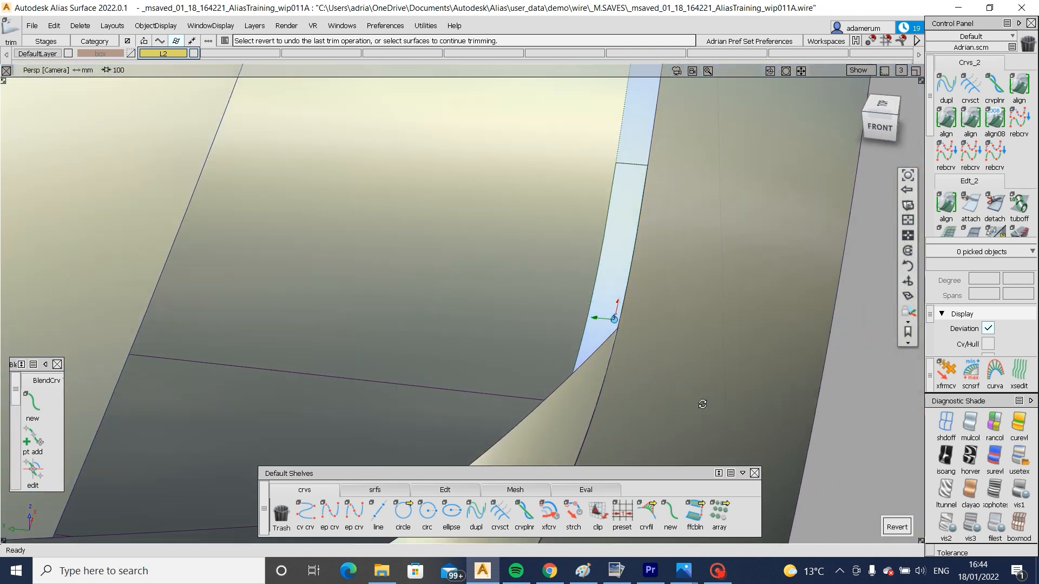
alt+shift+middle_drag(703, 404, 758, 331)
alt+shift+right_drag(758, 331, 671, 314)
alt+shift+drag(671, 314, 723, 283)
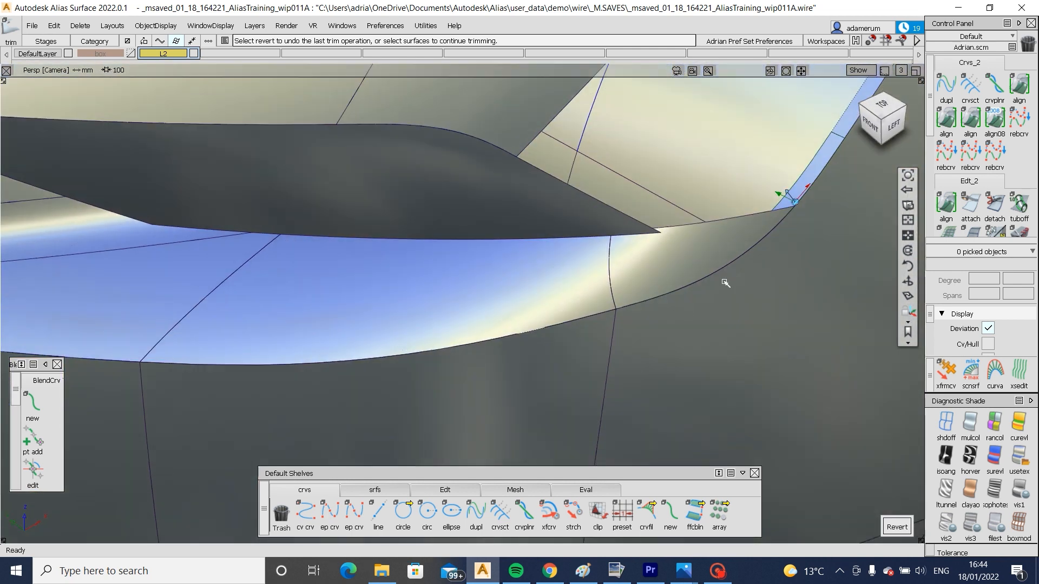
alt+shift+middle_drag(723, 283, 698, 346)
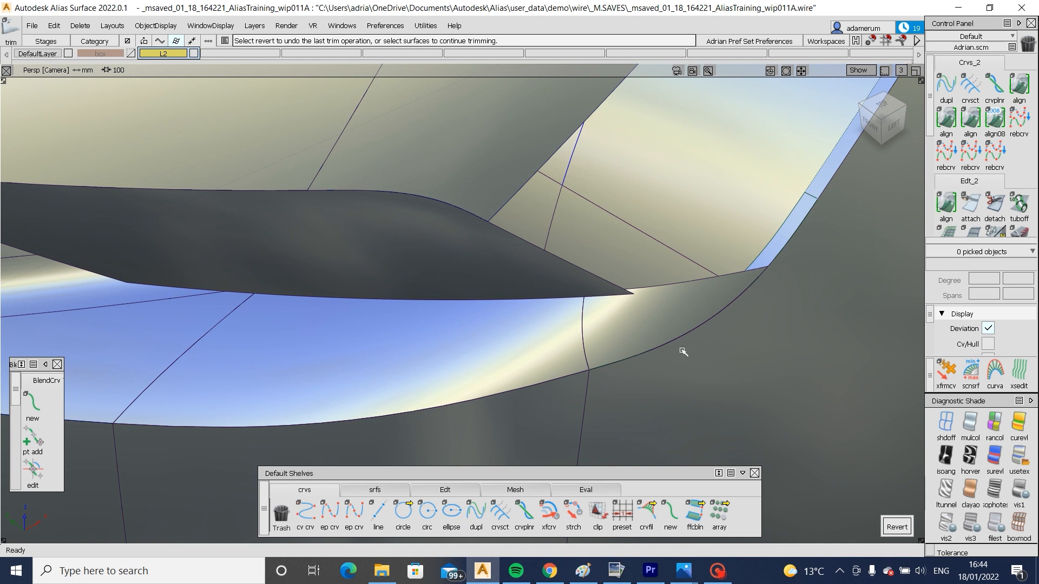
click(395, 491)
click(524, 514)
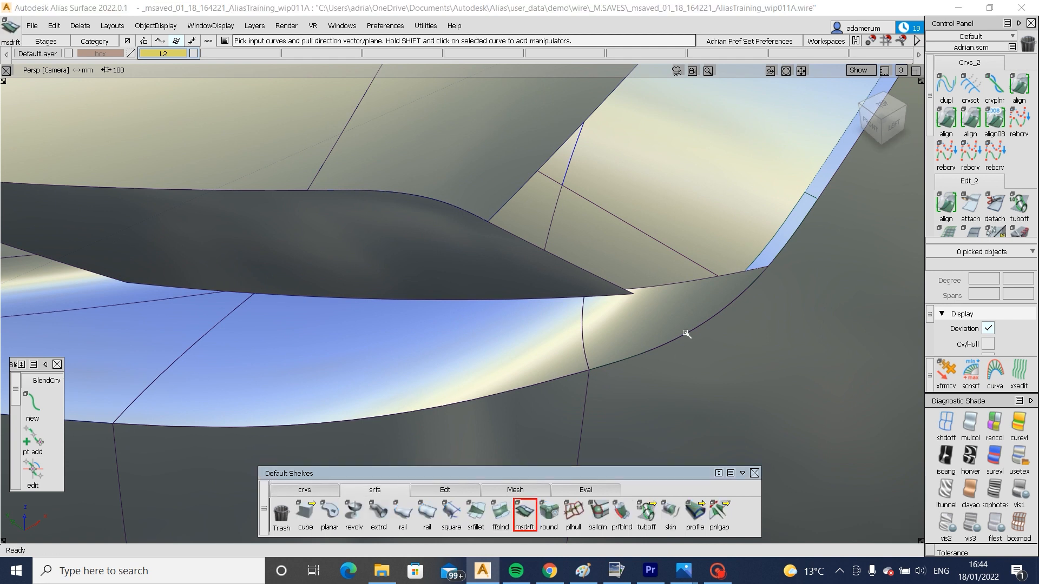
click(666, 286)
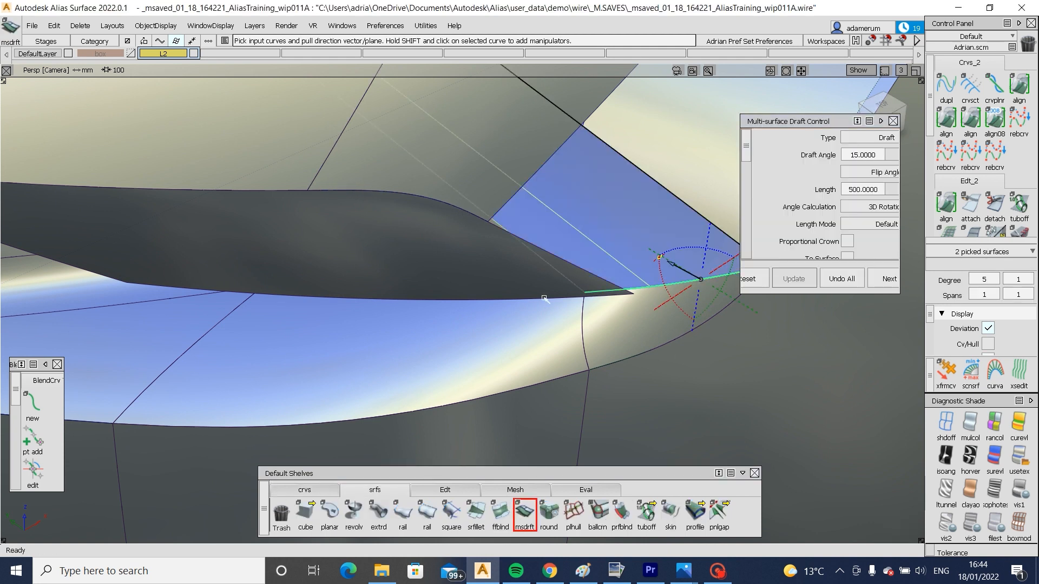
click(842, 278)
- Hide the dark rail surface that overlaps the lower part of the headlight recess
ctrl+shift+click(527, 287)
click(527, 287)
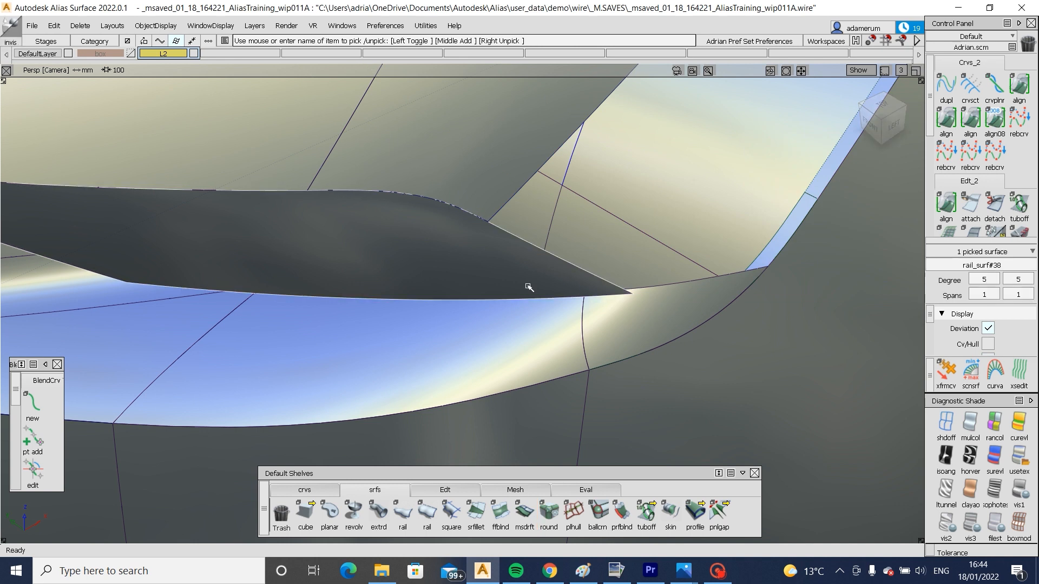
key(Delete)
- Draw a blend curve across the overhanging end of the headlight's lower fillet, from its upper edge to the lower corner junction
alt+shift+middle_drag(526, 289, 556, 281)
alt+shift+drag(556, 282, 115, 282)
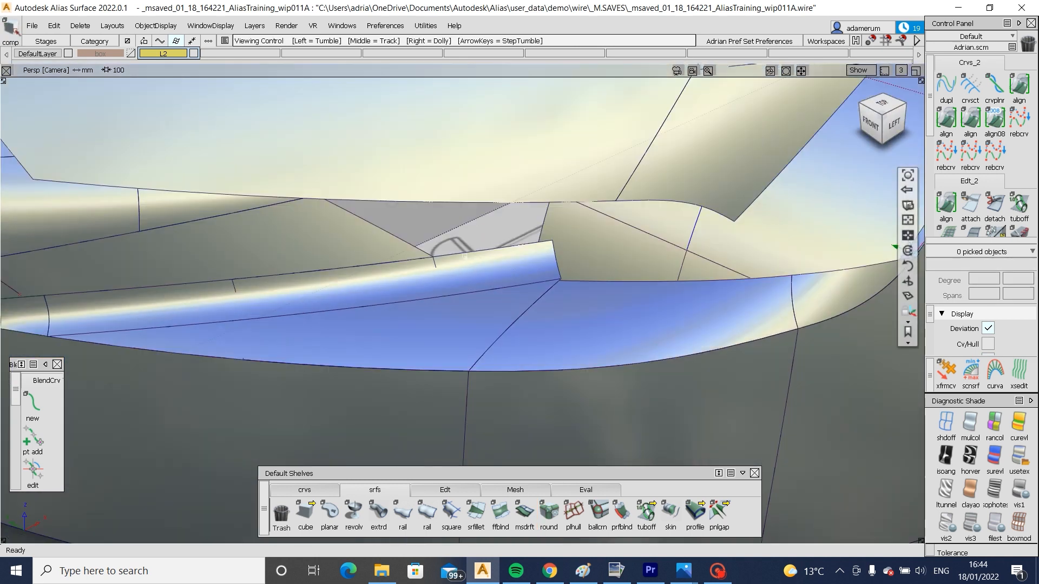
click(32, 403)
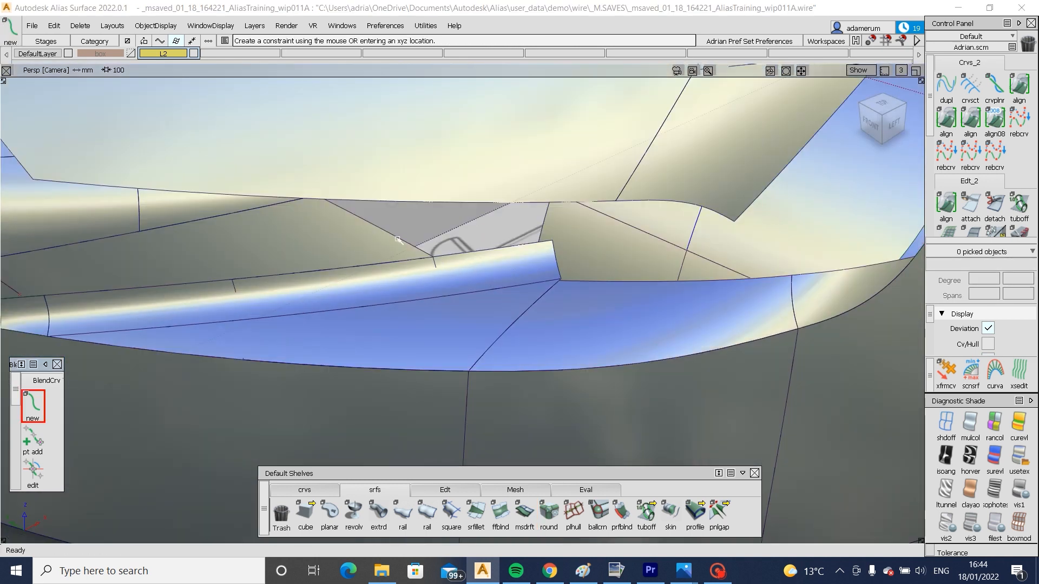
click(432, 258)
click(570, 279)
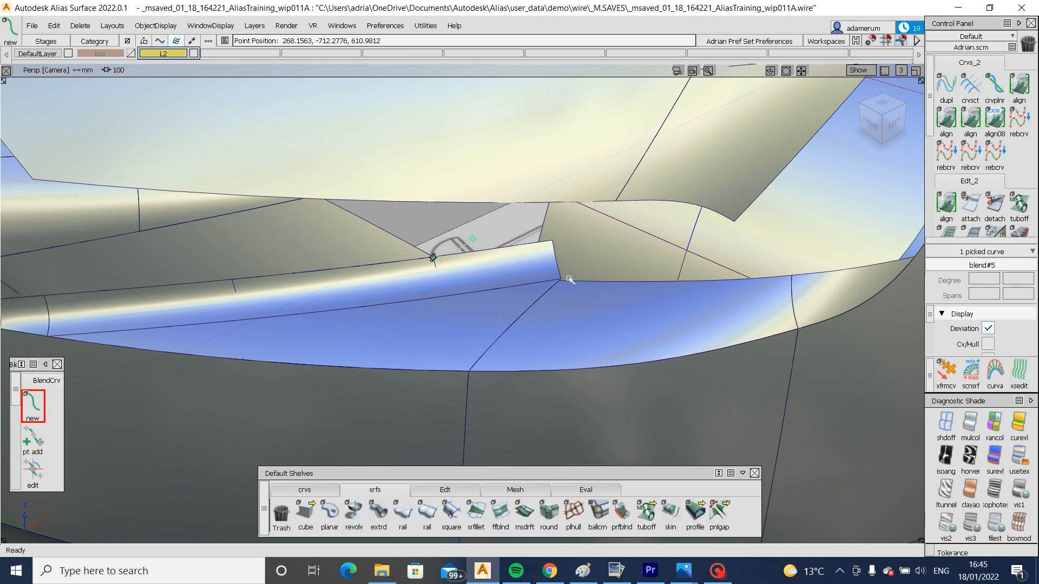
key(ctrl+z)
drag(549, 281, 293, 334)
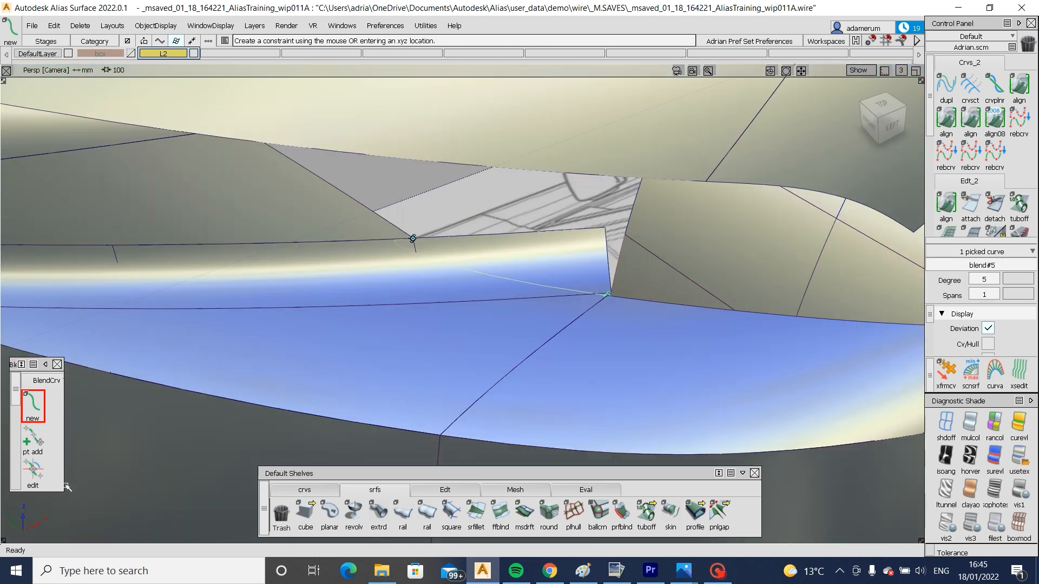
- Expand the blend curve toolbox and align the blend curve's start tangent with the adjoining diagonal surface edge
drag(67, 488, 121, 500)
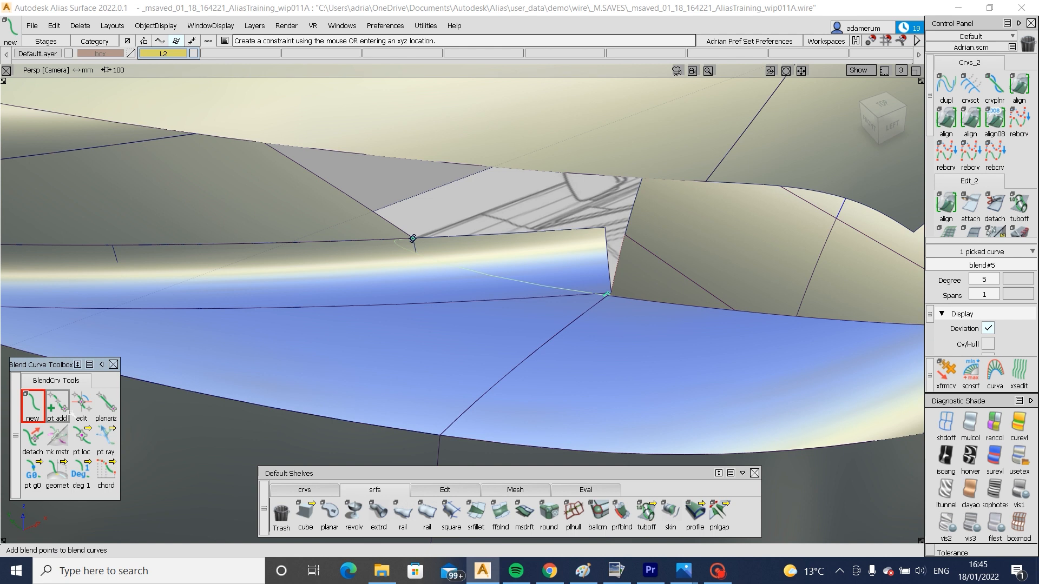
click(82, 404)
click(413, 238)
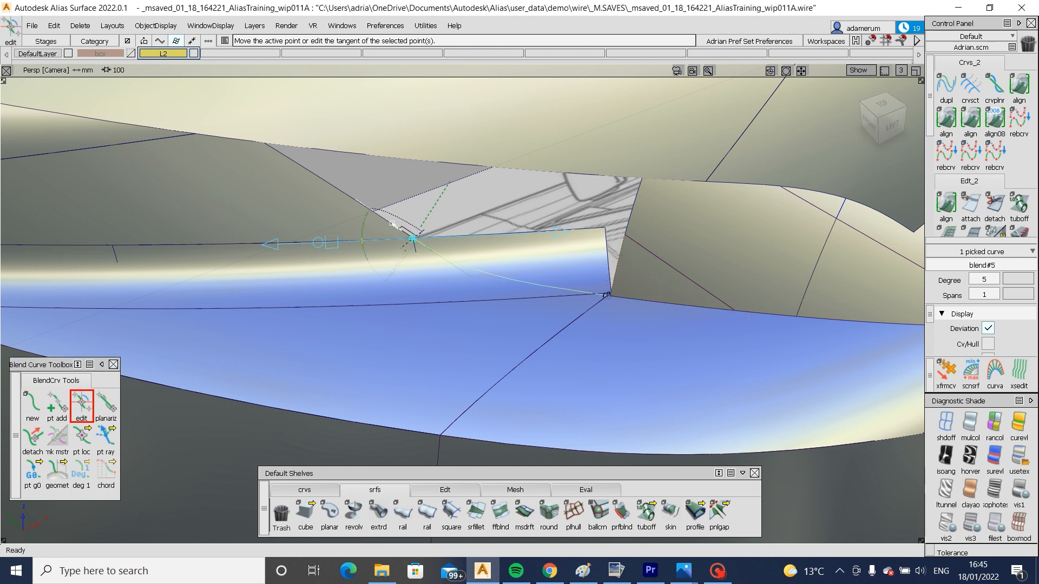
click(392, 224)
- Project the blend curve onto the headlight's lower fillet surface and trim away the overhanging end beyond it
ctrl+shift+drag(480, 295, 459, 287)
click(445, 280)
ctrl+shift+right_drag(436, 278, 503, 279)
click(514, 278)
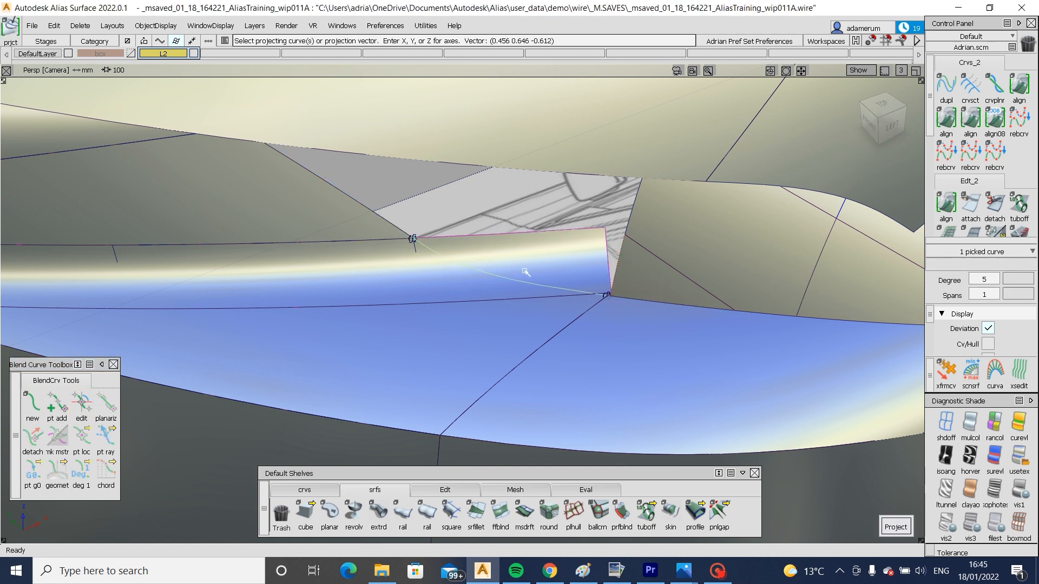
key(space)
ctrl+shift+drag(492, 271, 517, 265)
click(524, 276)
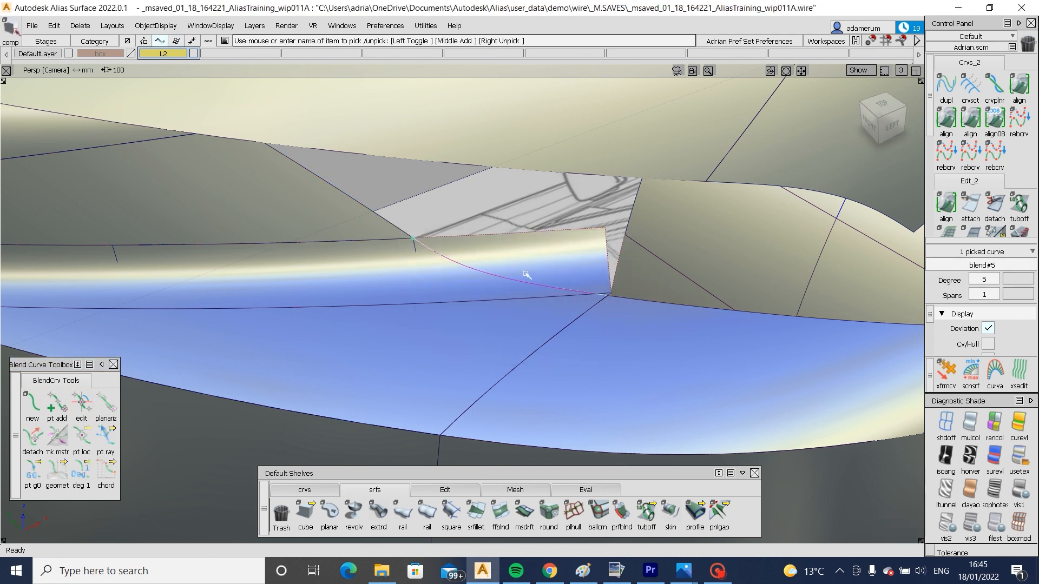
ctrl+shift+right_drag(519, 250, 470, 287)
click(473, 281)
click(823, 526)
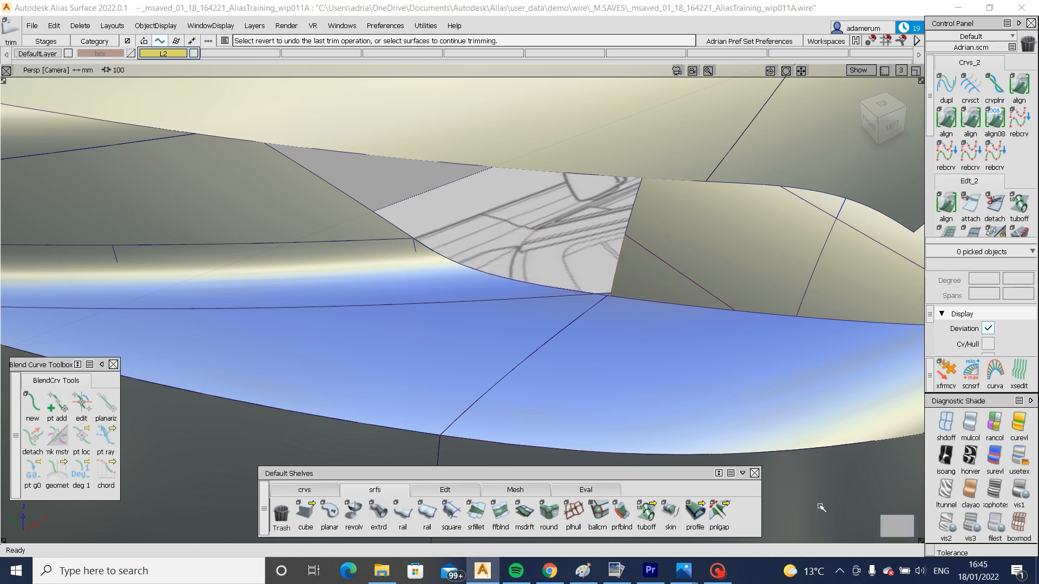
- Trim the tip of the adjoining lower flange surface where it meets the headlight recess
alt+shift+right_drag(831, 264, 645, 299)
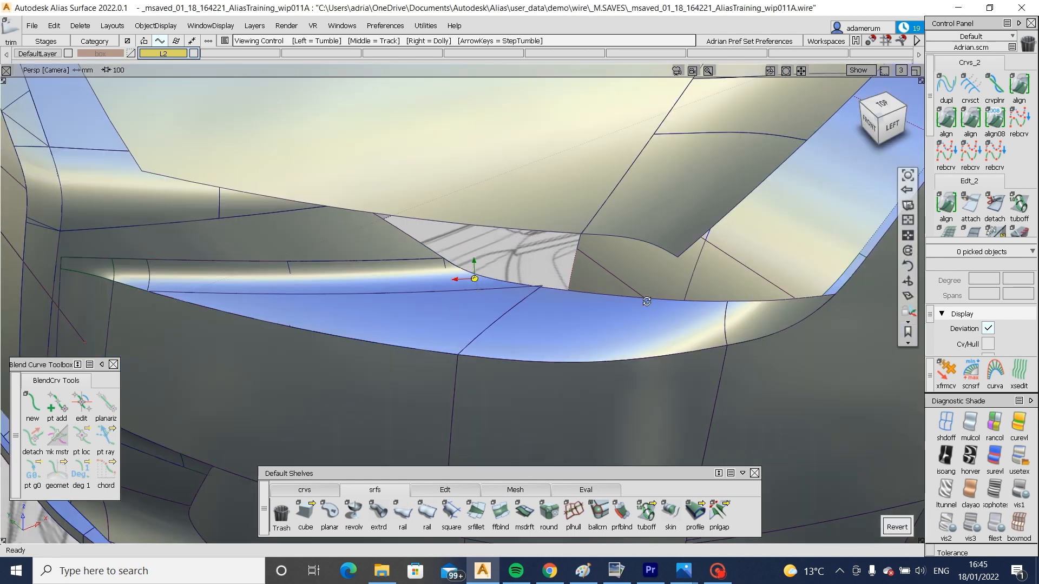
alt+shift+drag(645, 298, 540, 318)
alt+shift+click(514, 325)
alt+shift+right_drag(540, 329, 523, 326)
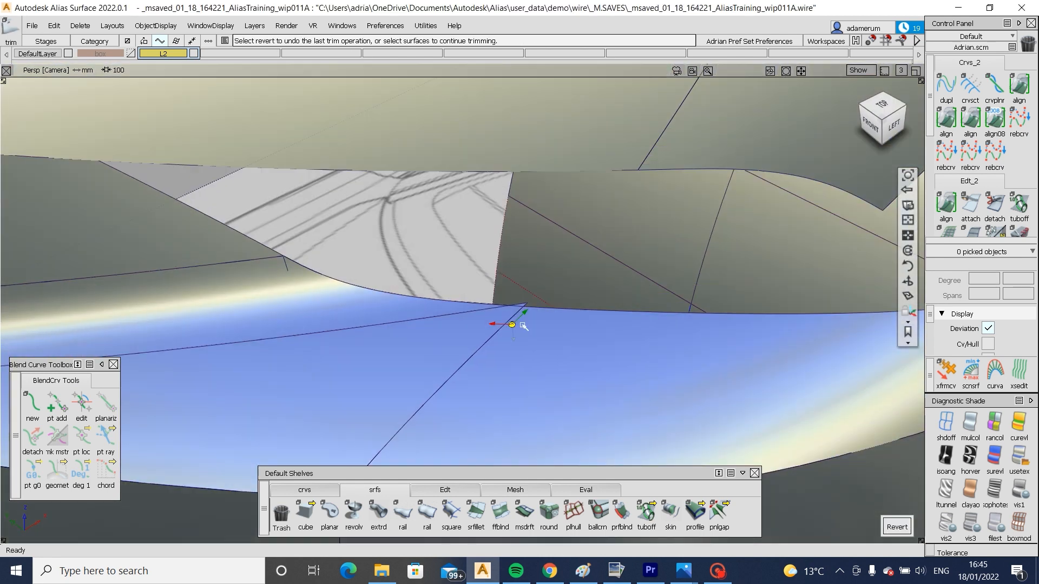
ctrl+shift+drag(522, 326, 451, 333)
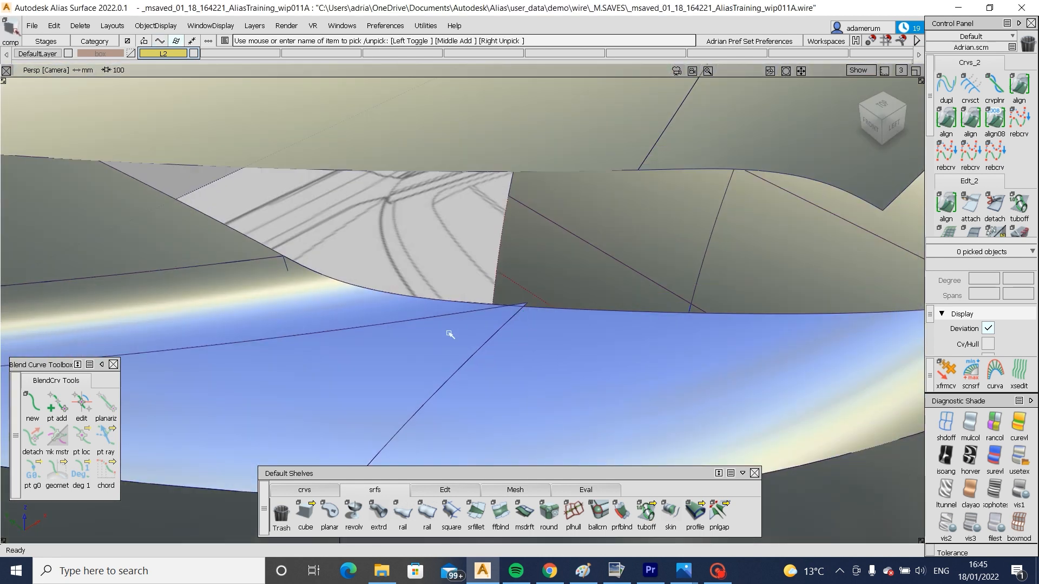
click(476, 310)
ctrl+shift+right_drag(476, 310, 429, 357)
click(545, 288)
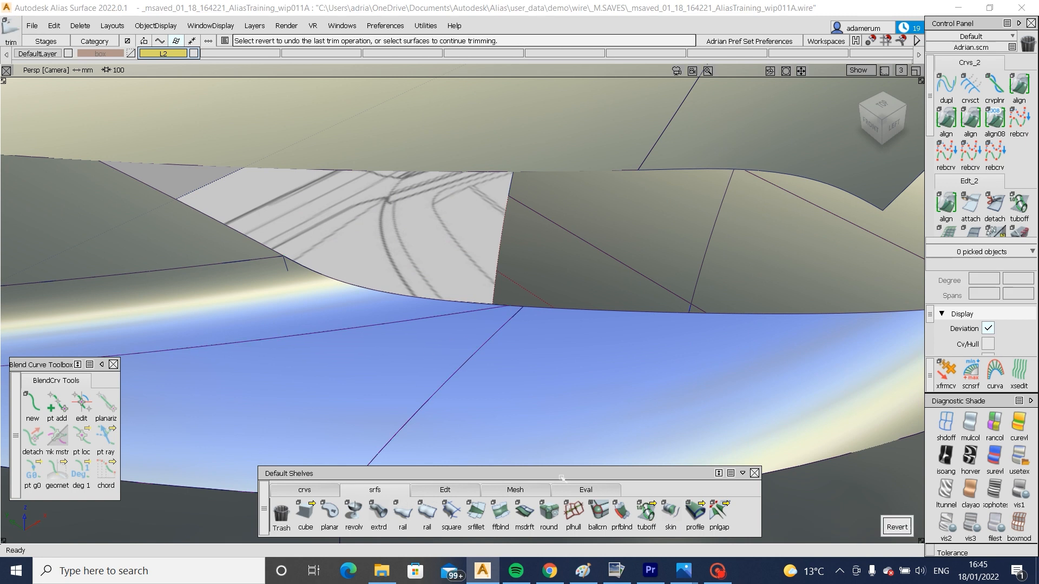
- Hide the large headlight surface covering the recess opening
alt+shift+right_drag(534, 446, 426, 382)
alt+shift+drag(426, 382, 461, 396)
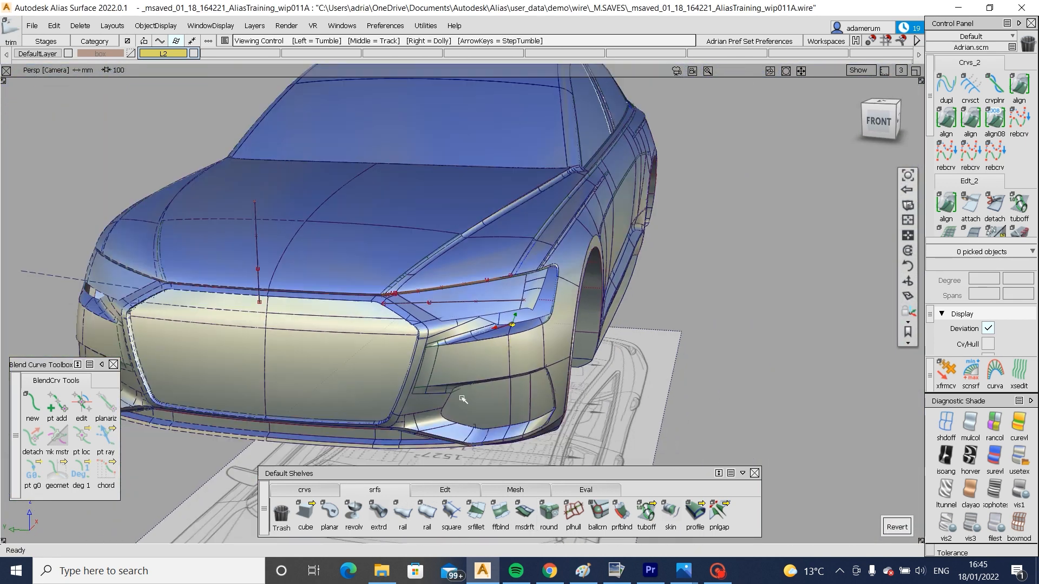
alt+shift+right_drag(462, 397, 460, 381)
alt+shift+drag(459, 380, 433, 379)
alt+shift+right_drag(433, 379, 535, 318)
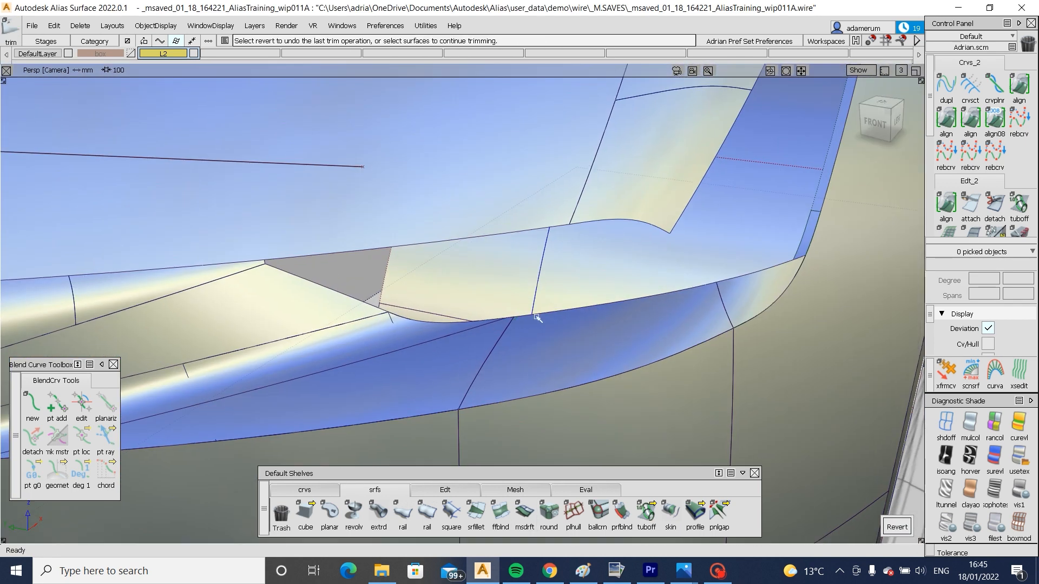
alt+shift+drag(713, 258, 238, 330)
alt+shift+right_drag(238, 330, 206, 346)
alt+shift+drag(206, 346, 351, 303)
alt+shift+right_drag(352, 303, 397, 240)
alt+shift+drag(387, 251, 295, 265)
ctrl+shift+drag(274, 279, 275, 324)
click(277, 279)
key(Delete)
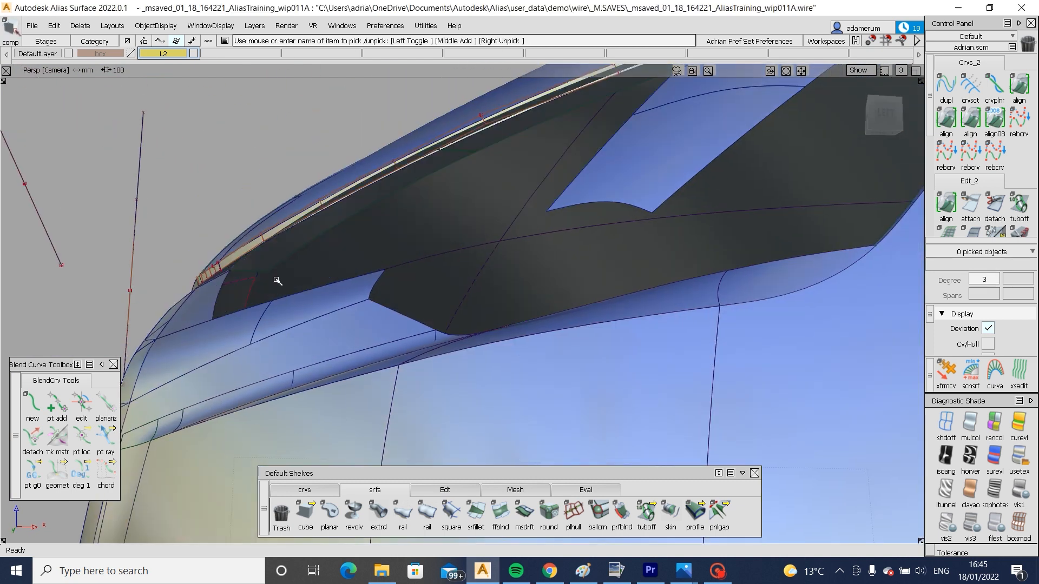
- Create a blend curve from the upper edge of the lower headlight flange to the end of the adjoining surface's trim edge
alt+shift+drag(277, 280, 378, 319)
alt+shift+right_drag(379, 319, 346, 363)
alt+shift+drag(346, 363, 447, 362)
alt+shift+middle_drag(447, 362, 612, 352)
alt+shift+drag(427, 319, 433, 365)
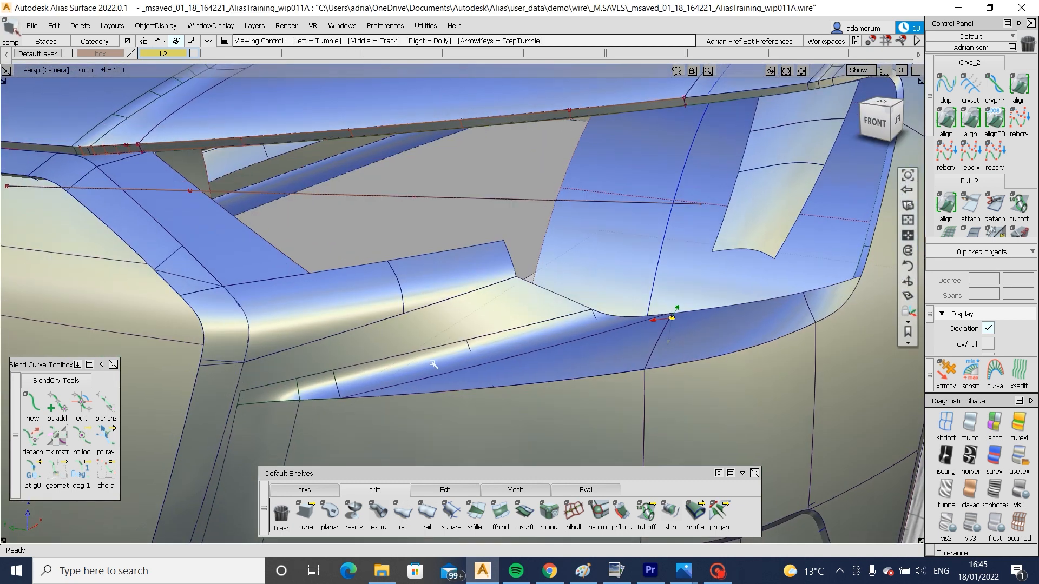
click(40, 396)
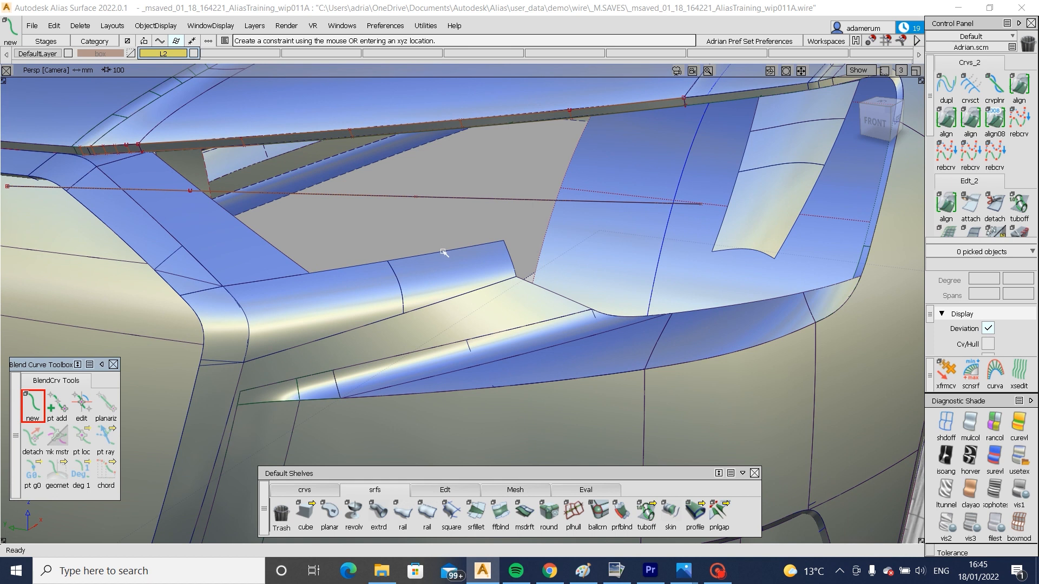
click(434, 254)
click(527, 282)
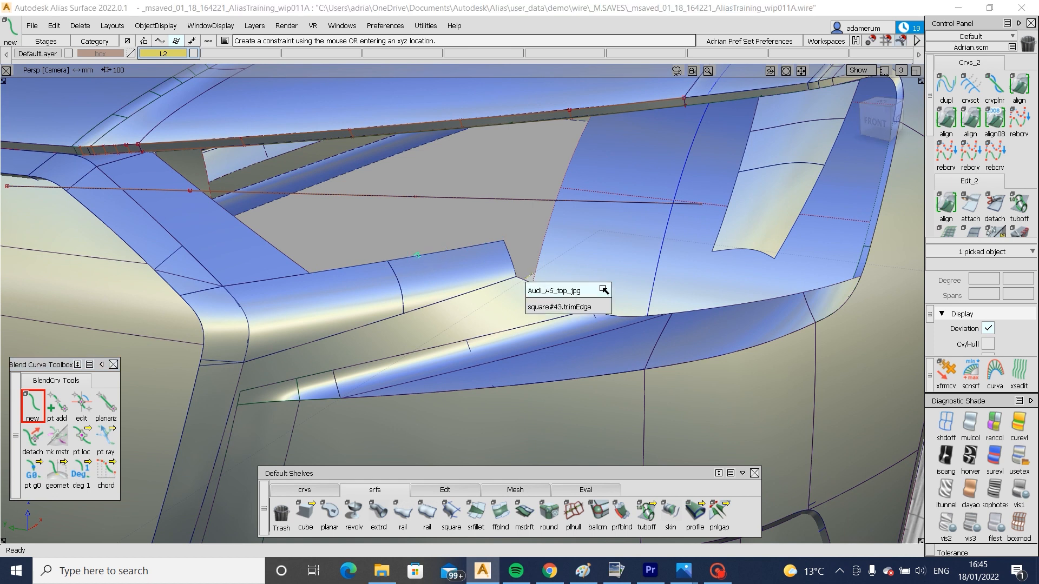
click(560, 305)
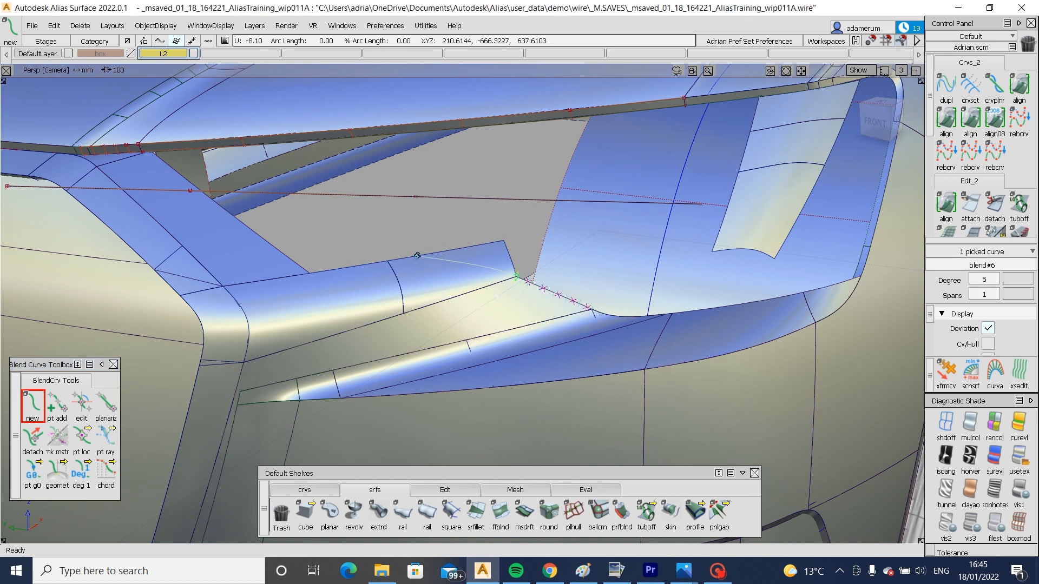
- Align the start of the blend curve with the flange's upper edge and project the curve onto the flange surface
click(77, 407)
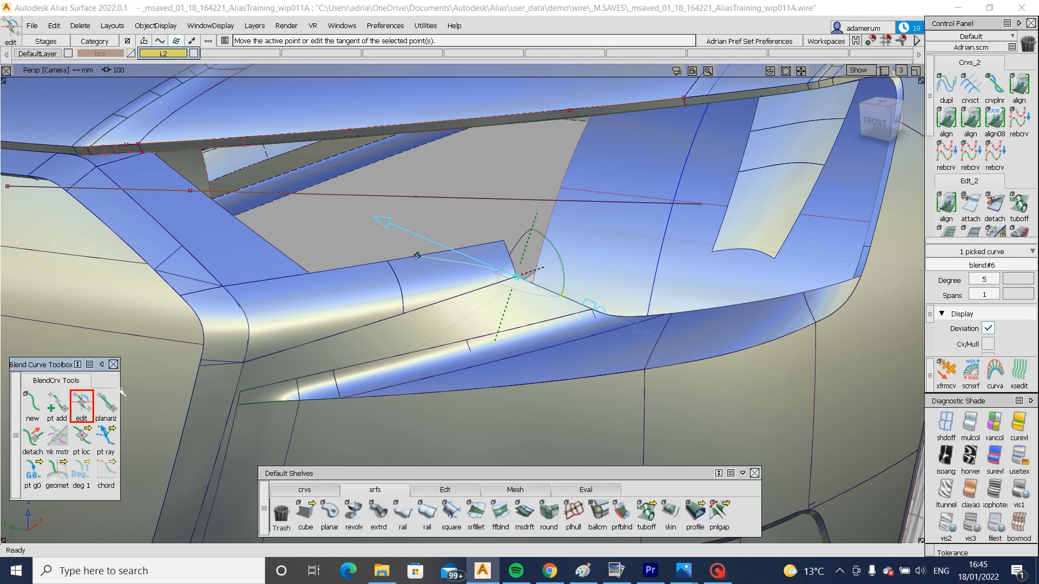
click(415, 256)
ctrl+shift+drag(460, 323, 454, 278)
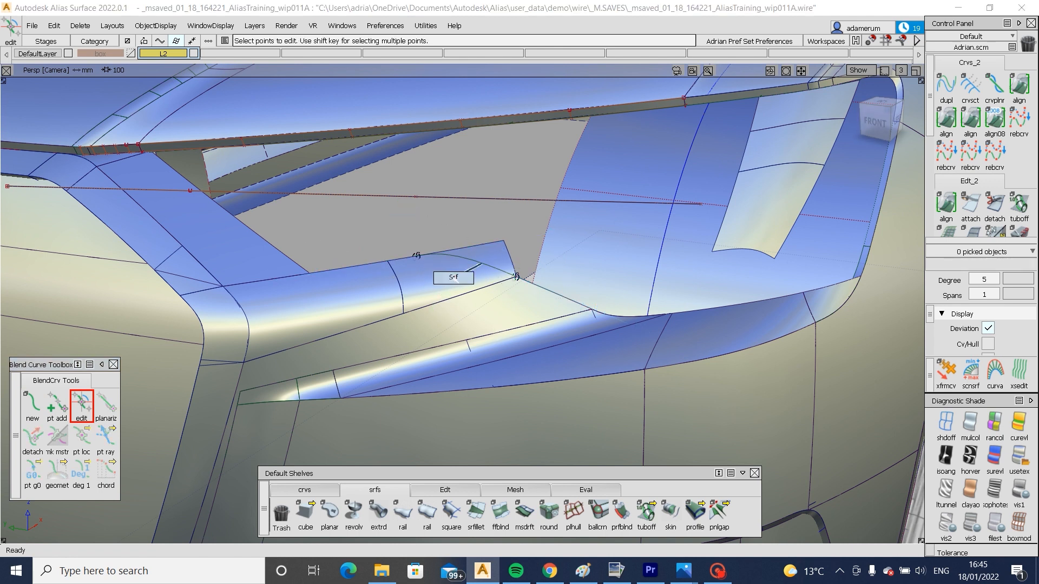
click(462, 252)
ctrl+shift+middle_drag(414, 280, 479, 272)
click(463, 254)
- Trim the overhanging tip of the flange surface back to the projected blend curve
ctrl+shift+drag(522, 245, 521, 286)
click(449, 273)
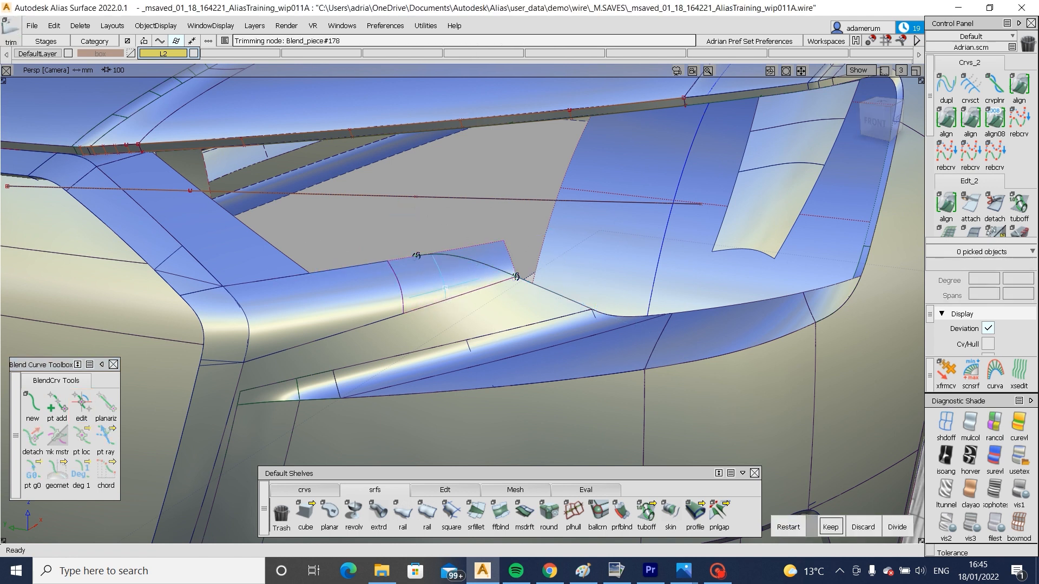
key(space)
alt+shift+drag(282, 286, 547, 254)
alt+shift+drag(546, 254, 561, 261)
ctrl+shift+drag(562, 262, 407, 540)
click(506, 255)
- Build a Multi-surface Draft flange along the connected lower edges of the headlight opening
click(525, 517)
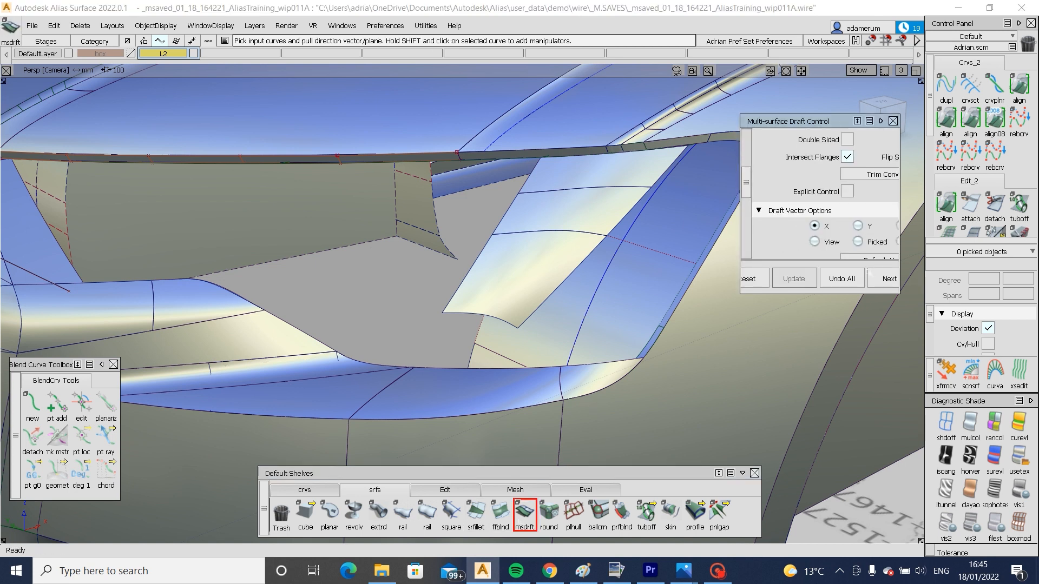
drag(895, 293, 929, 336)
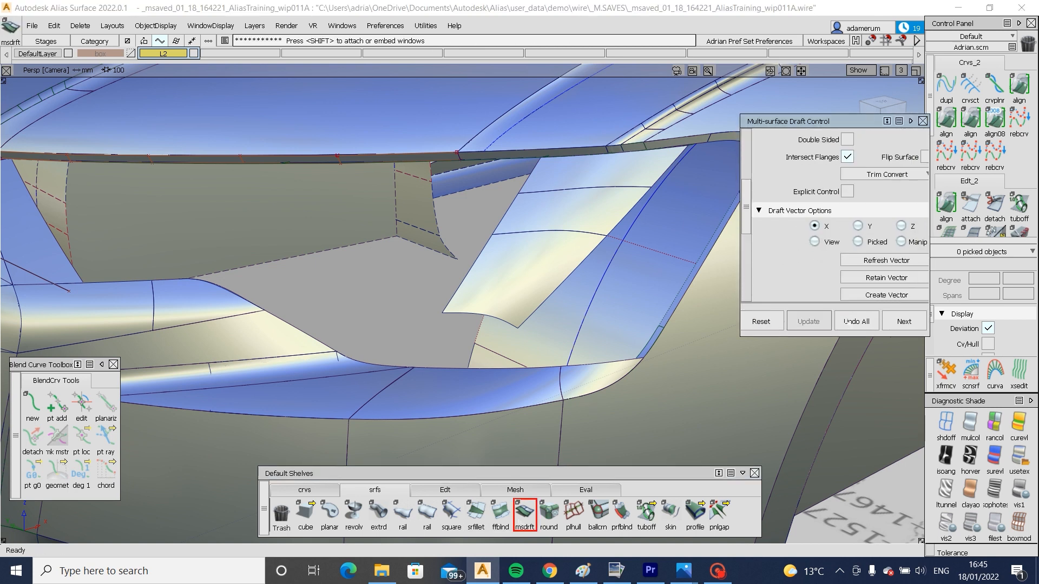
click(484, 372)
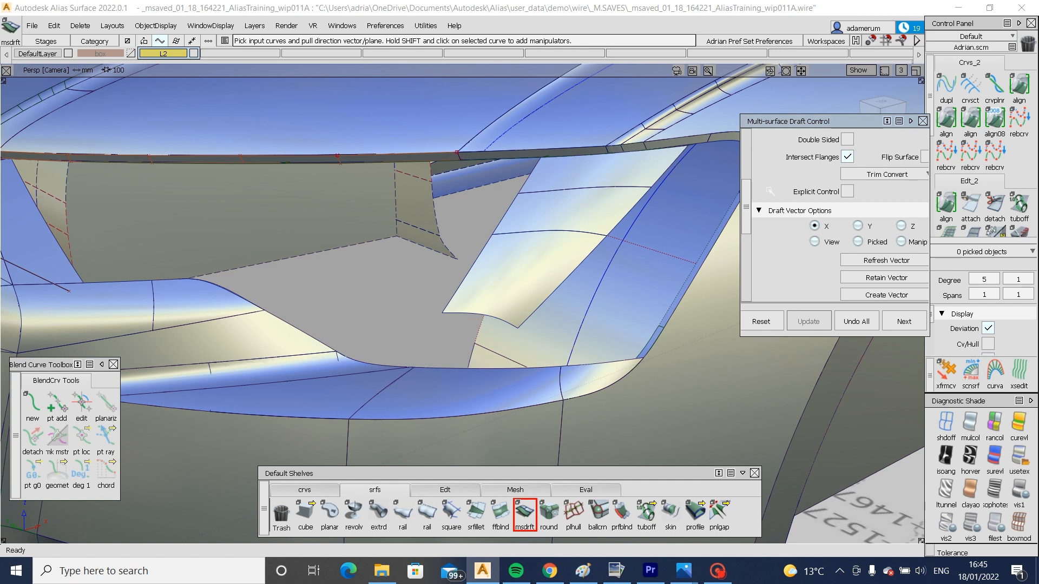
scroll(769, 191, down, 5)
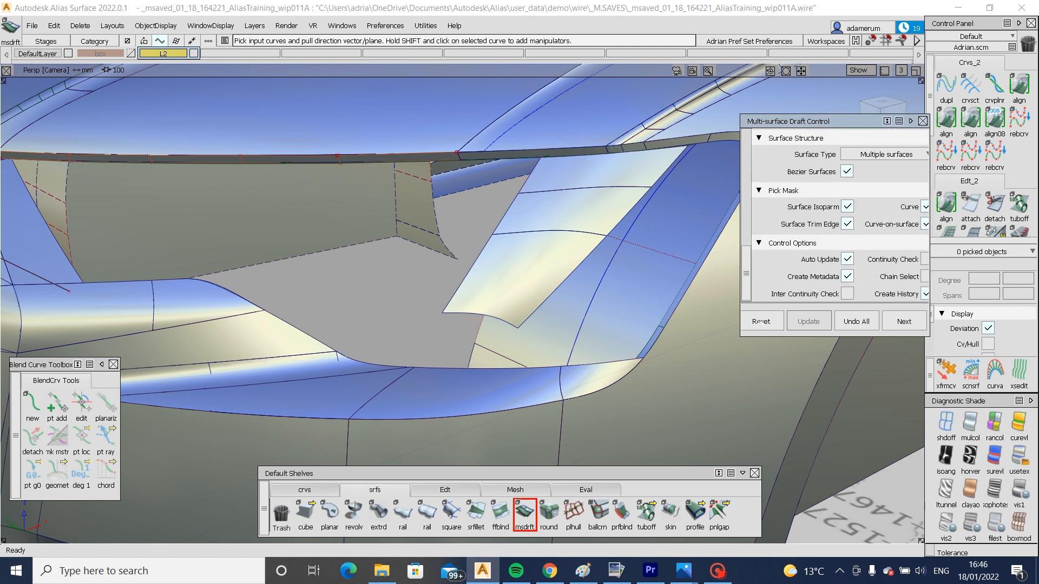
click(577, 366)
alt+shift+drag(516, 372, 366, 390)
scroll(837, 242, up, 5)
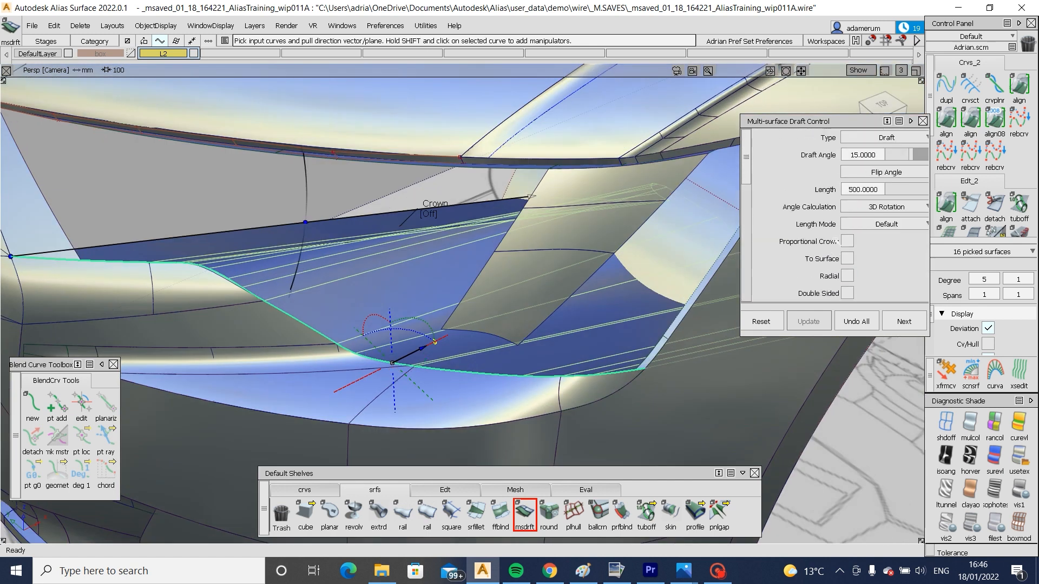
- Set the draft flange's angle to 0 and its length to 60
click(876, 155)
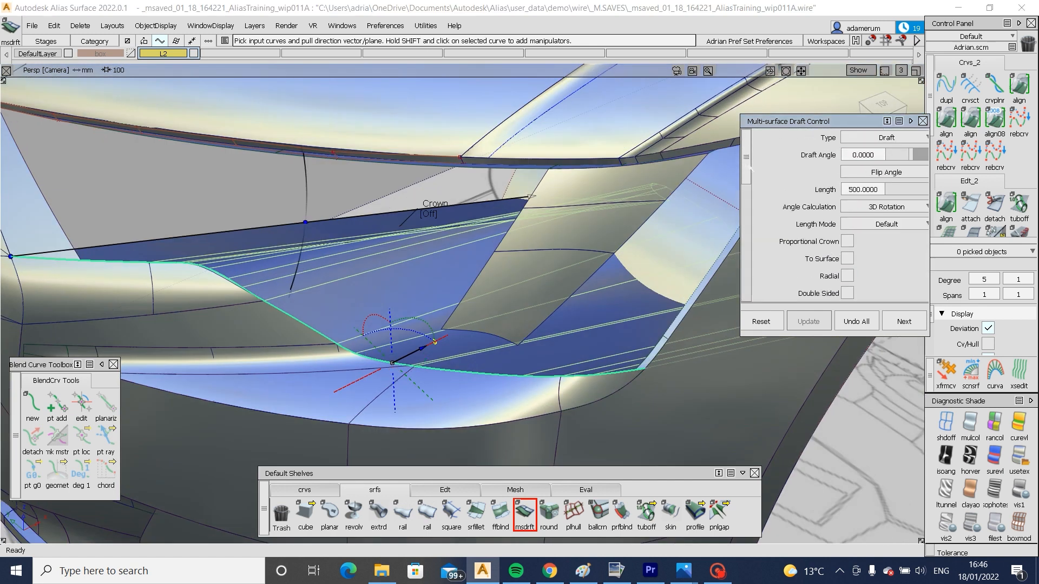
key(Return)
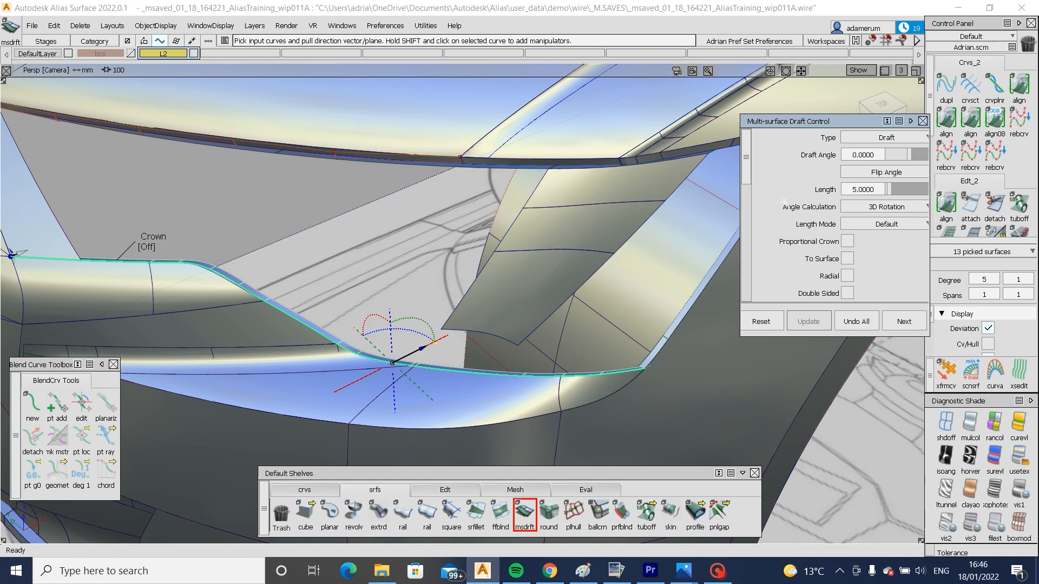
alt+shift+drag(699, 223, 698, 351)
click(874, 189)
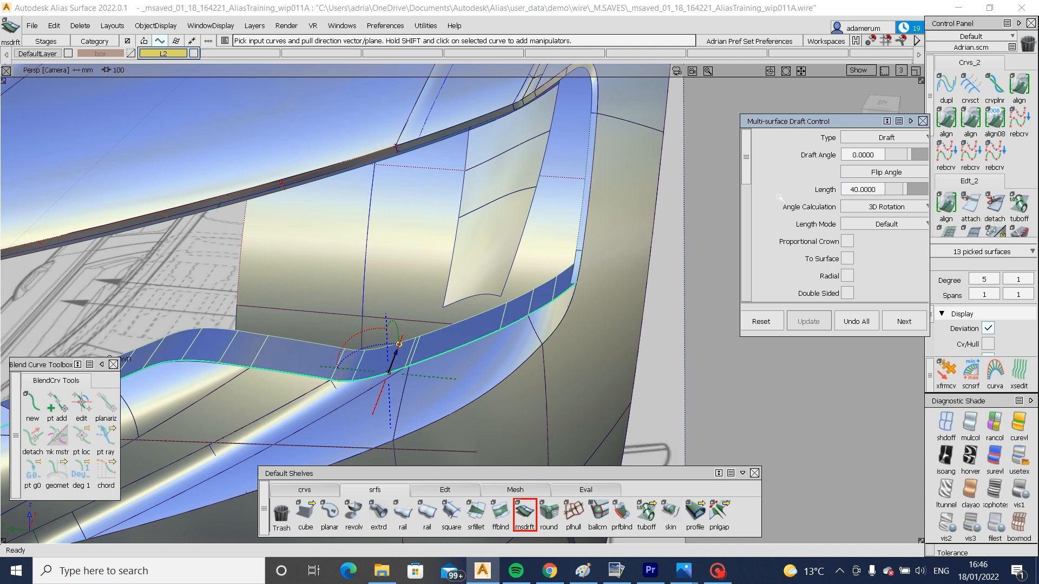
alt+shift+drag(574, 339, 541, 270)
click(875, 189)
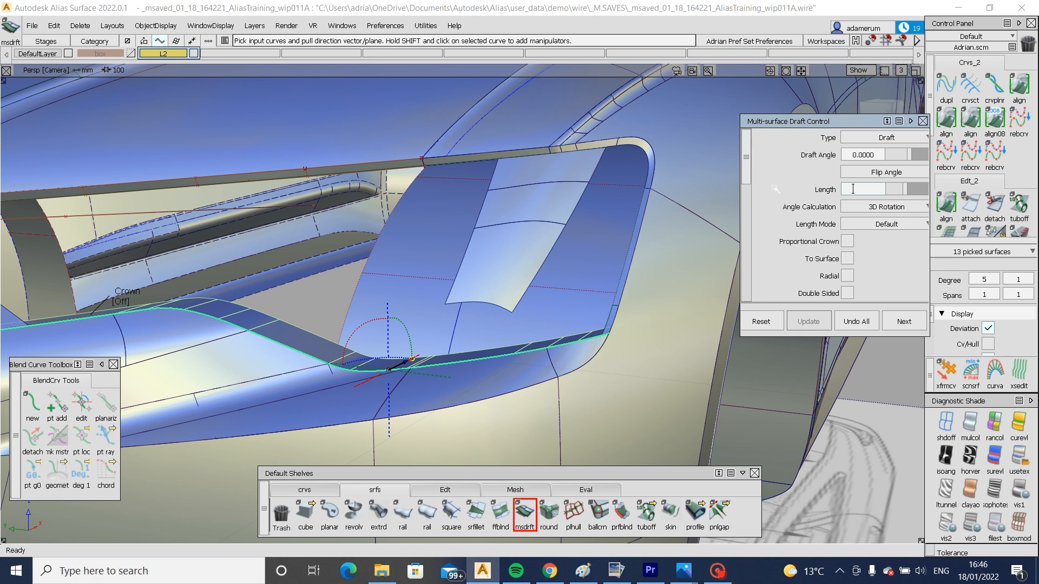
key(Return)
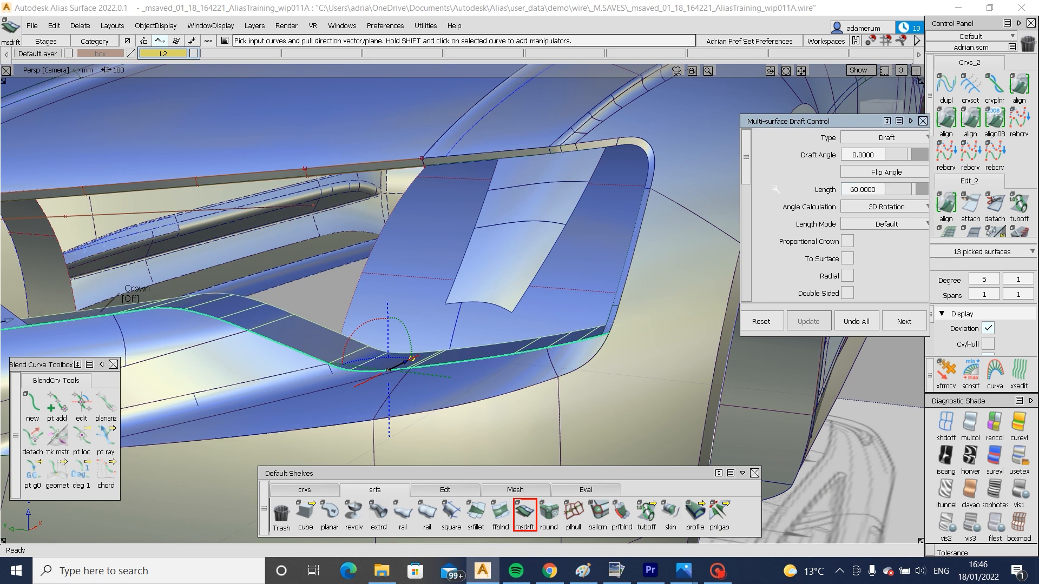
- Examine the new flange around the headlight opening with the model lines hidden and shown, including its outer corner
click(524, 511)
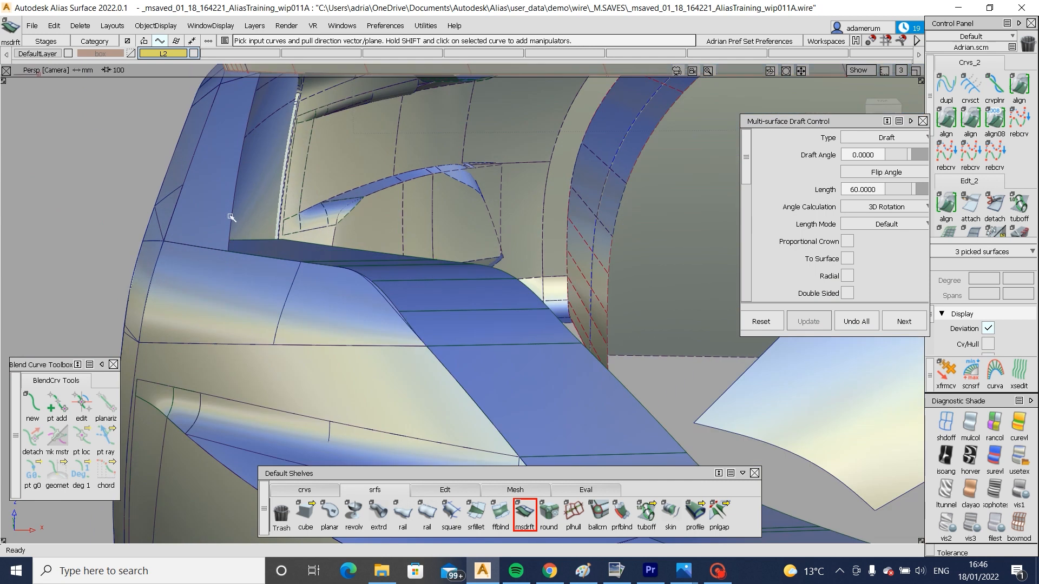
click(231, 217)
mouse_move(231, 217)
alt+shift+mouse_down()
mouse_move(357, 246)
mouse_move(238, 214)
alt+shift+mouse_up()
key(alt+m)
alt+shift+right_drag(238, 214, 286, 320)
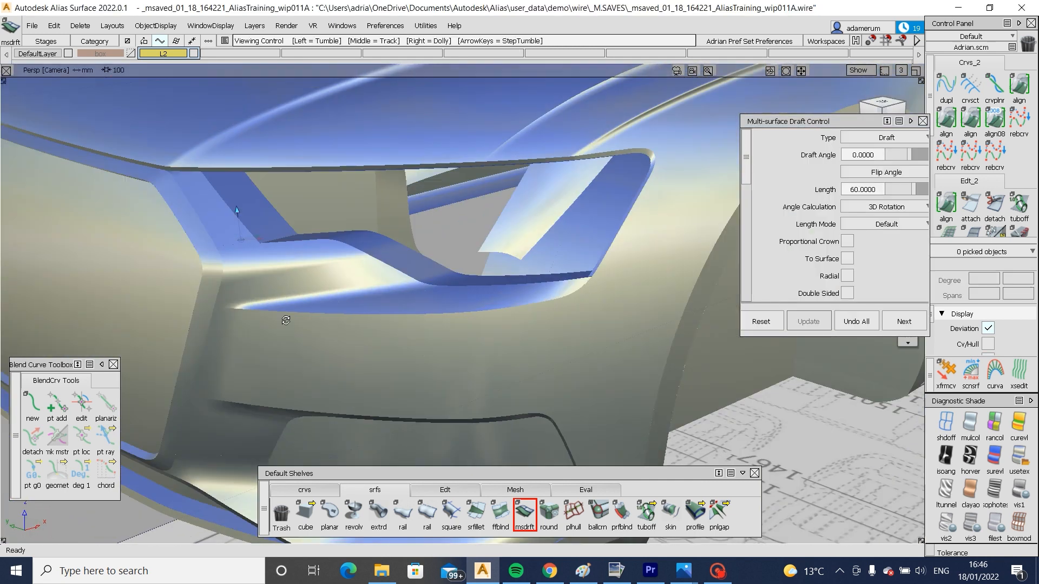
alt+shift+drag(285, 321, 551, 246)
alt+shift+right_drag(557, 246, 612, 271)
click(693, 234)
alt+shift+drag(612, 271, 644, 246)
click(903, 321)
alt+shift+right_drag(577, 205, 649, 216)
click(588, 219)
alt+shift+drag(589, 220, 272, 187)
alt+shift+drag(374, 162, 277, 250)
alt+shift+drag(444, 398, 485, 385)
alt+shift+middle_drag(486, 385, 598, 376)
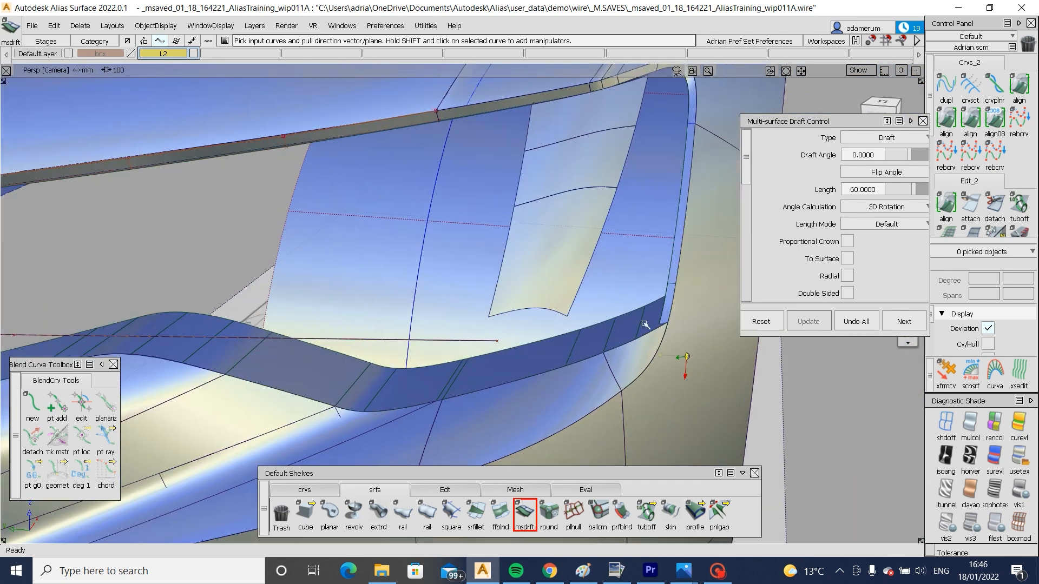
alt+shift+right_drag(644, 325, 691, 350)
alt+shift+middle_drag(691, 350, 569, 381)
alt+shift+drag(569, 381, 563, 363)
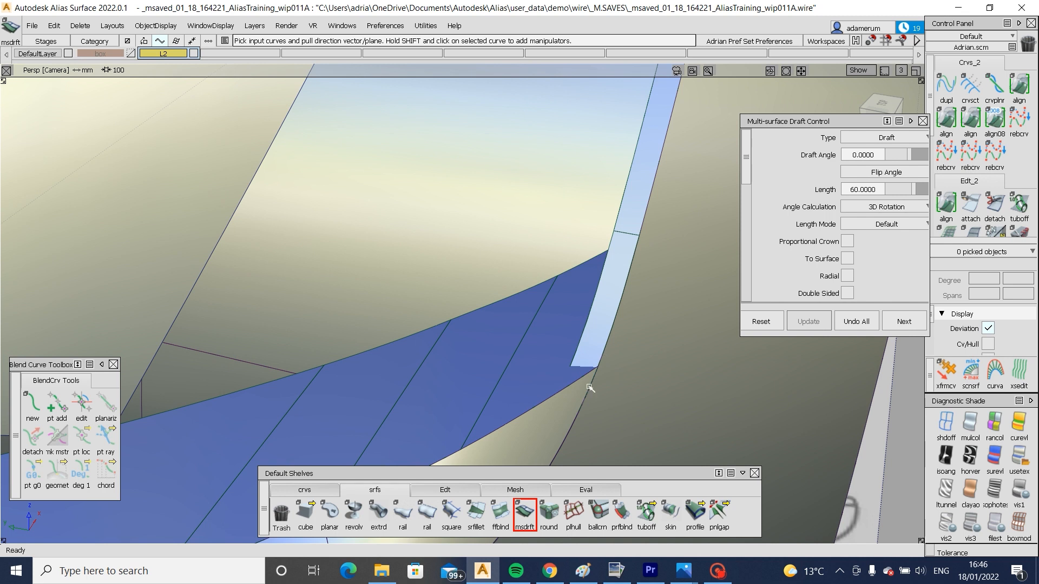
- Create a surface fillet between the lower headlight recess surfaces and the bumper, with chordal length 10 and the End condition set to Edge Align
click(476, 514)
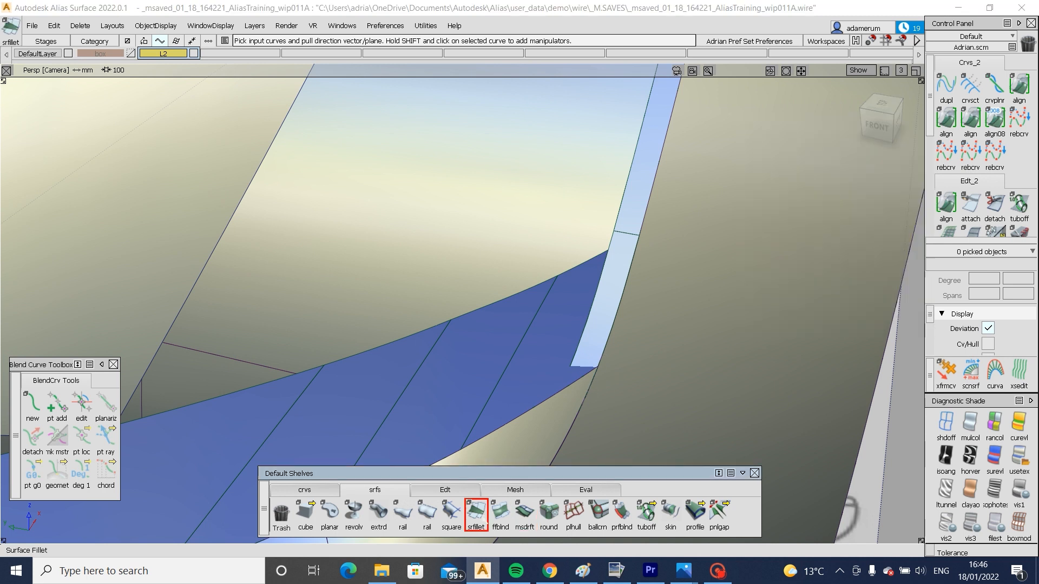
alt+shift+drag(519, 353, 354, 335)
click(314, 328)
click(346, 327)
click(403, 314)
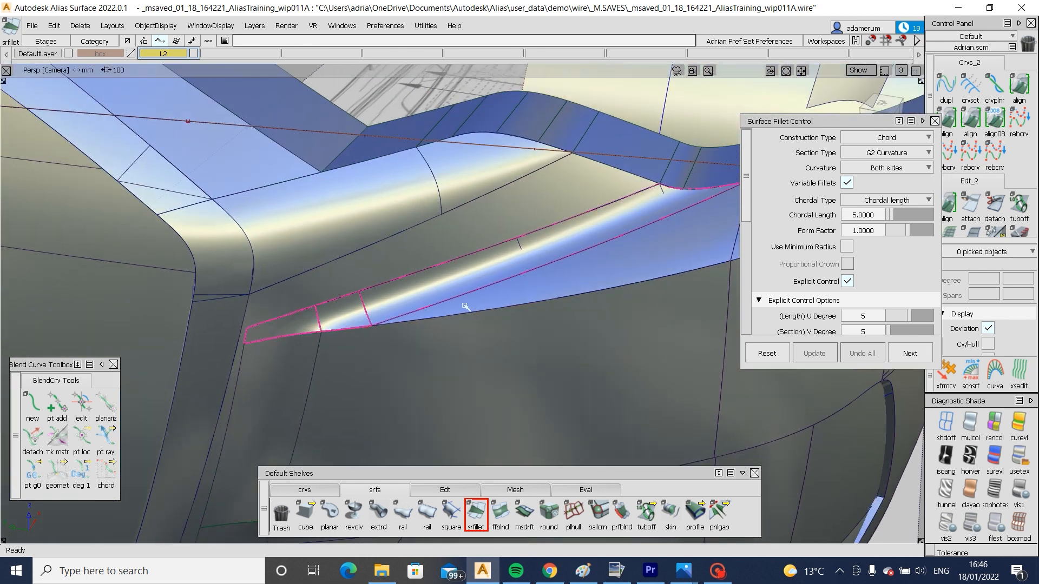
mouse_move(720, 243)
alt+shift+middle_down()
mouse_move(480, 318)
mouse_move(714, 248)
alt+shift+middle_up()
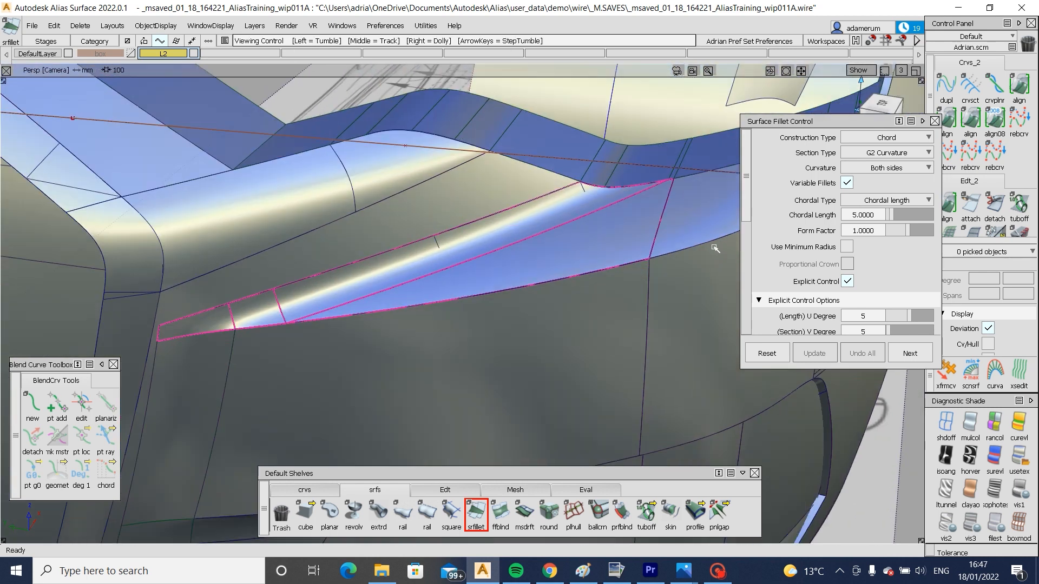
click(501, 383)
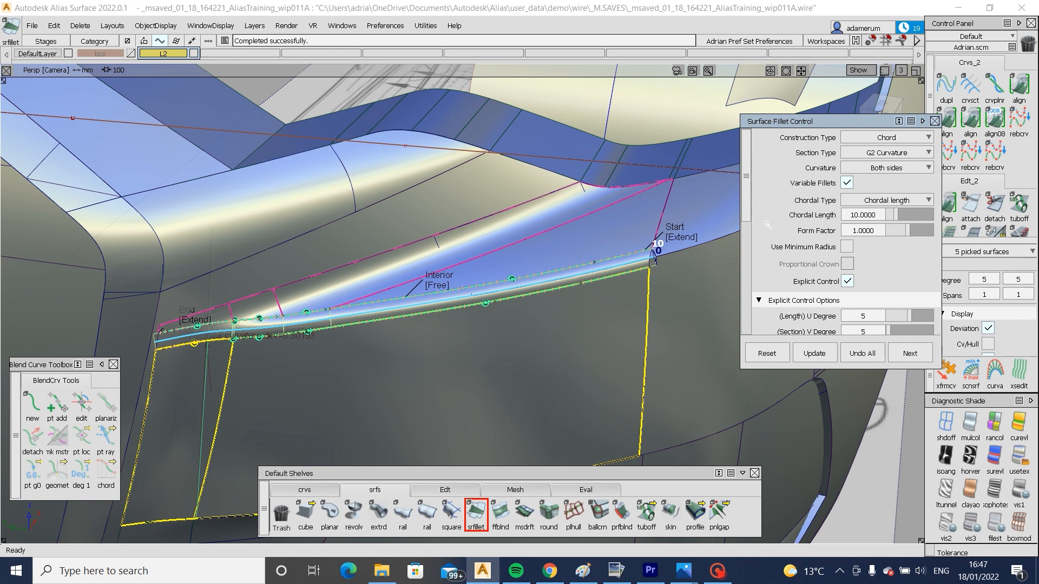
alt+shift+drag(203, 333, 227, 298)
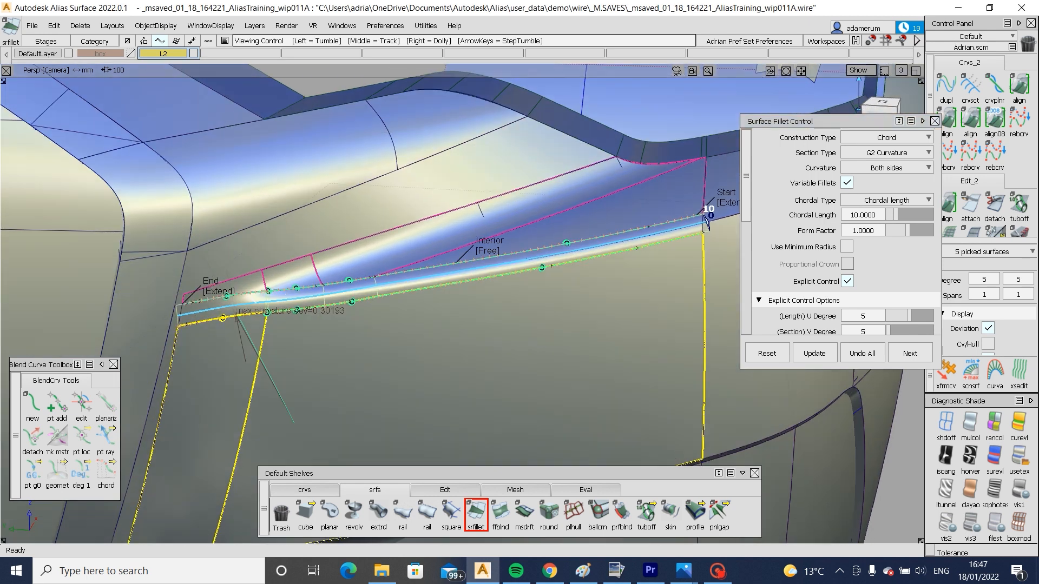
click(228, 298)
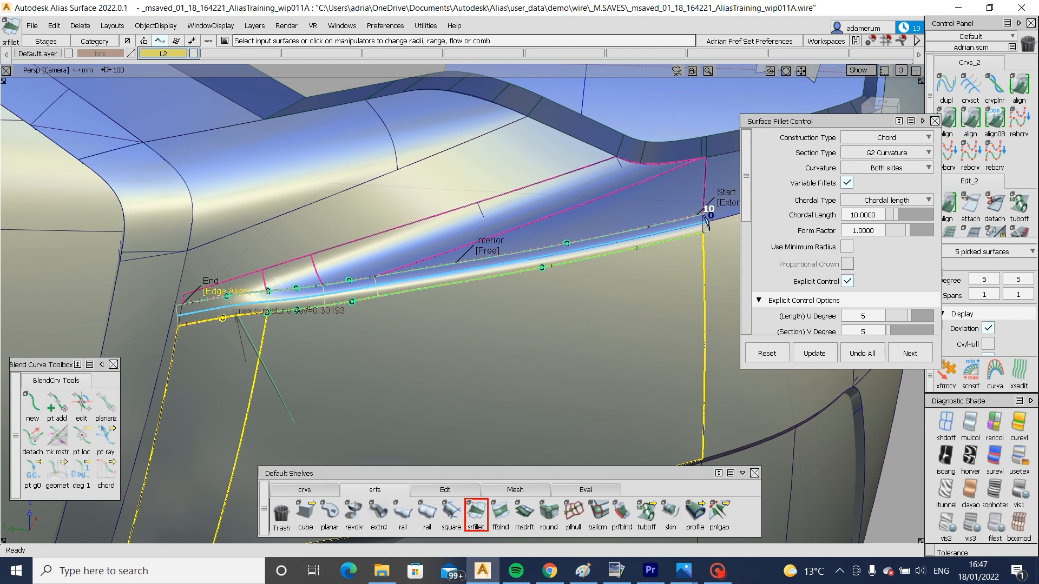
- Hide the model lines and compare the filleted headlight recess with the Audi A6 front-view reference photo, returning to the model
mouse_move(358, 314)
alt+shift+mouse_down()
mouse_move(395, 317)
mouse_move(340, 327)
mouse_move(346, 317)
alt+shift+mouse_up()
key(ctrl+m)
alt+shift+click(367, 262)
mouse_move(683, 570)
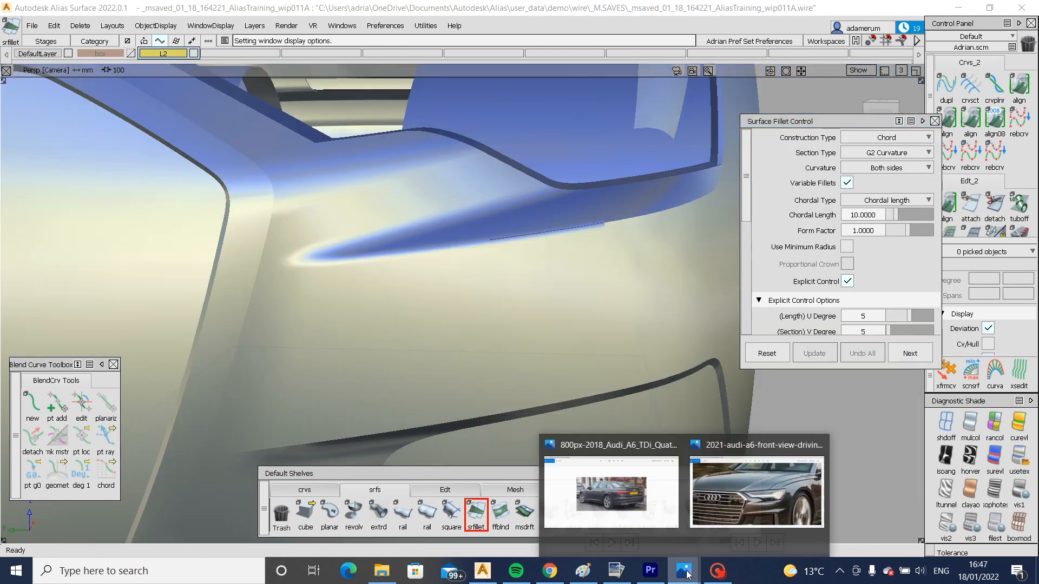
click(760, 493)
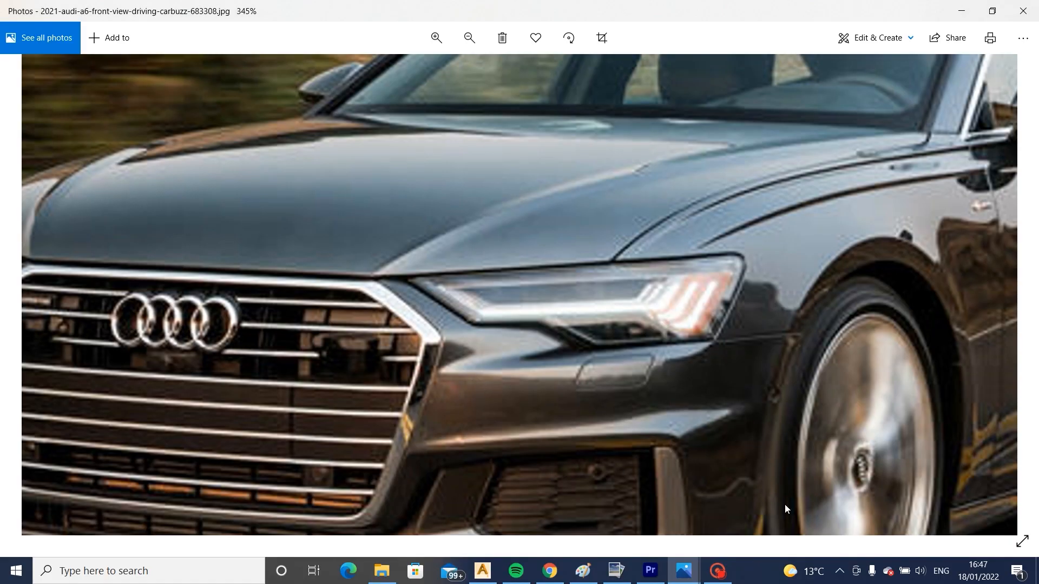
click(490, 572)
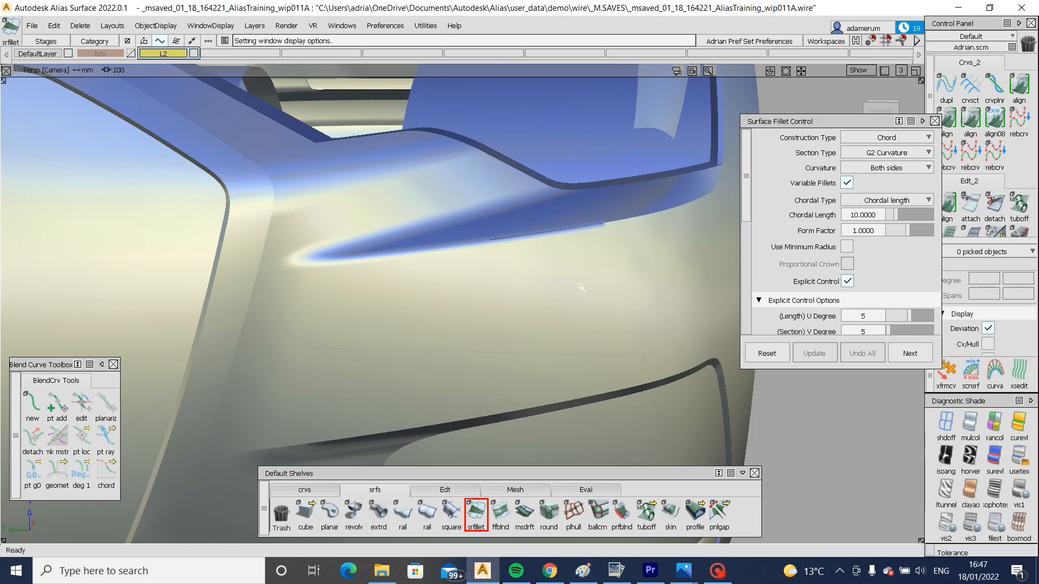
- Show the model lines again and inspect the fillet's outer end and the outer corner of the headlight recess
alt+shift+right_drag(581, 287, 591, 296)
alt+shift+drag(591, 296, 462, 350)
key(ctrl+m)
alt+shift+right_drag(461, 350, 499, 339)
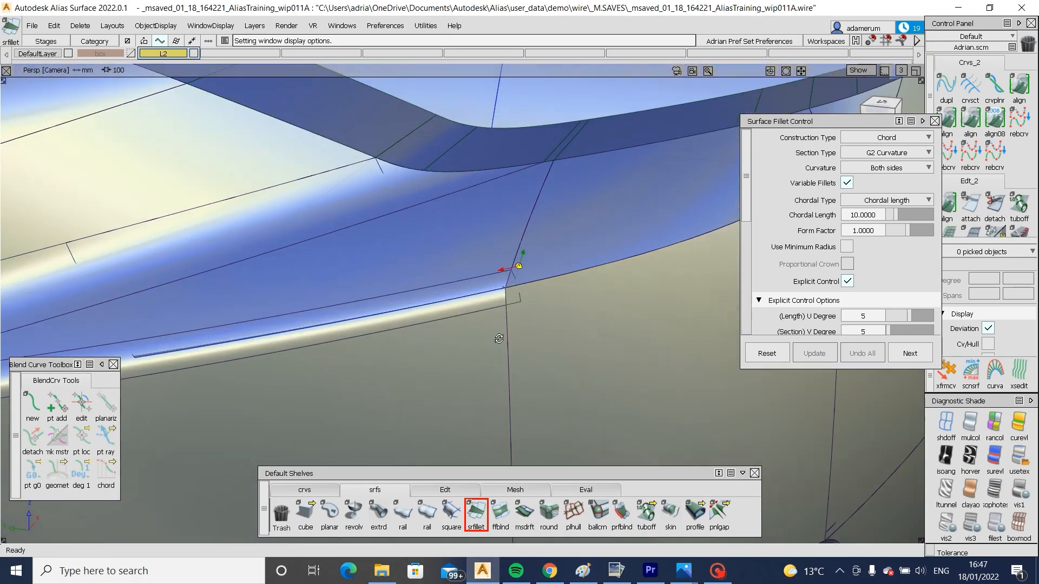
alt+shift+drag(499, 338, 559, 288)
alt+shift+right_drag(559, 288, 417, 278)
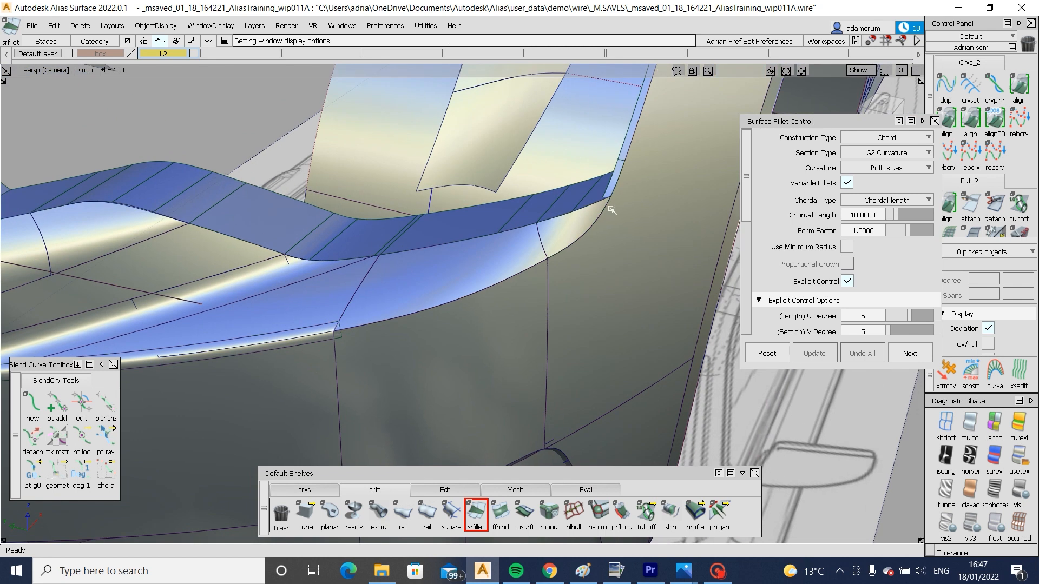
alt+shift+right_drag(611, 195, 643, 188)
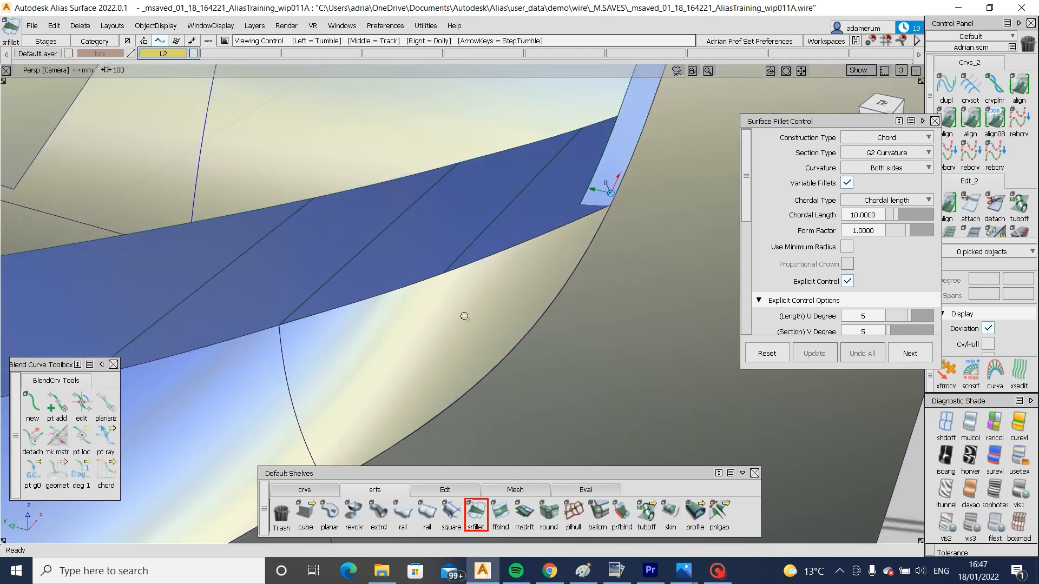
alt+shift+right_drag(464, 318, 448, 311)
- Reopen the surface fillet for editing and change its Start condition from Extend to Edge Align
key(ctrl+q)
click(381, 316)
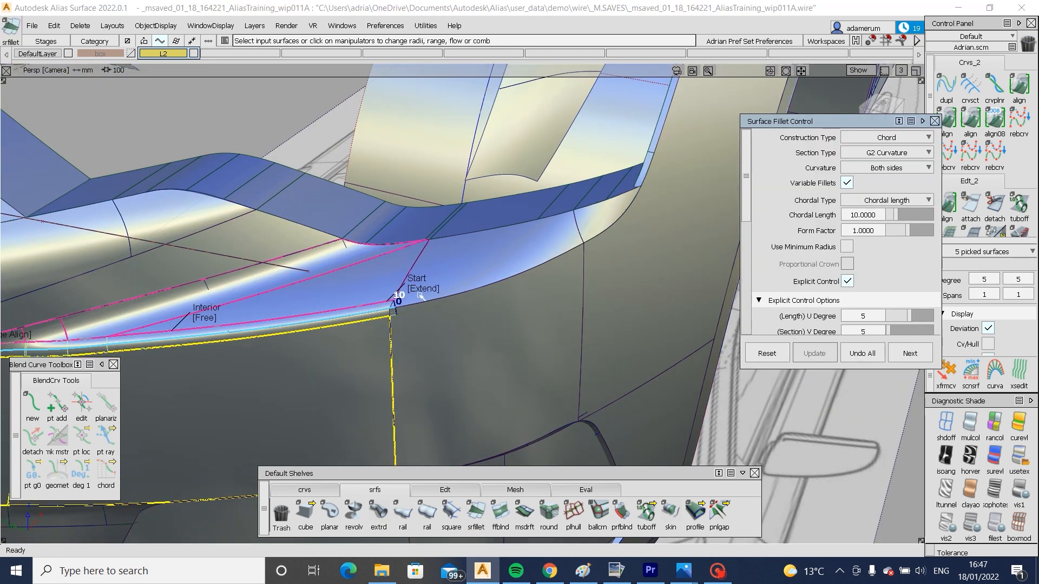
click(420, 291)
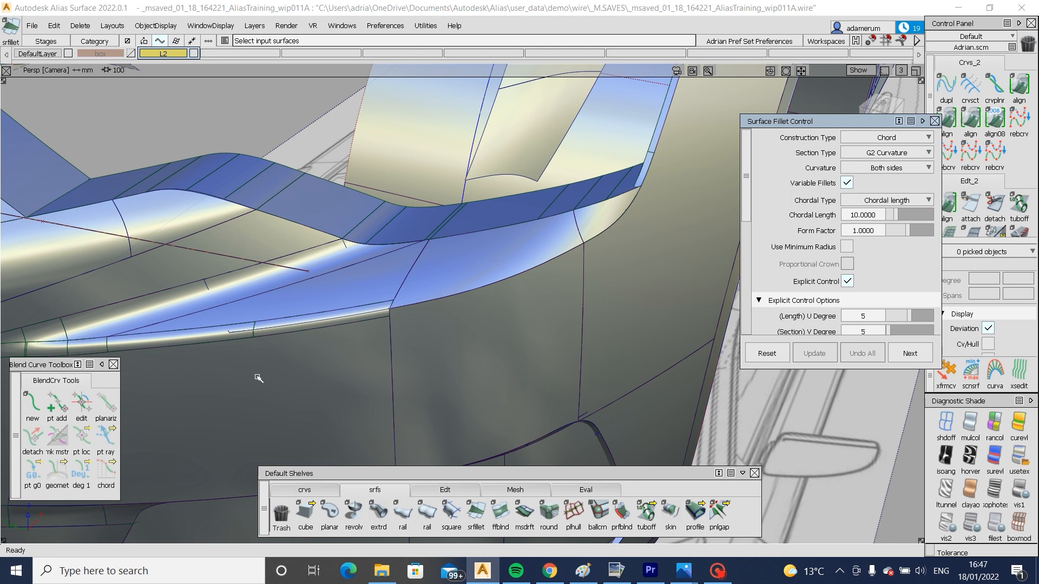
- Save a new version of the model in the Downloads folder as Alias Training_wip011b
click(32, 25)
click(38, 102)
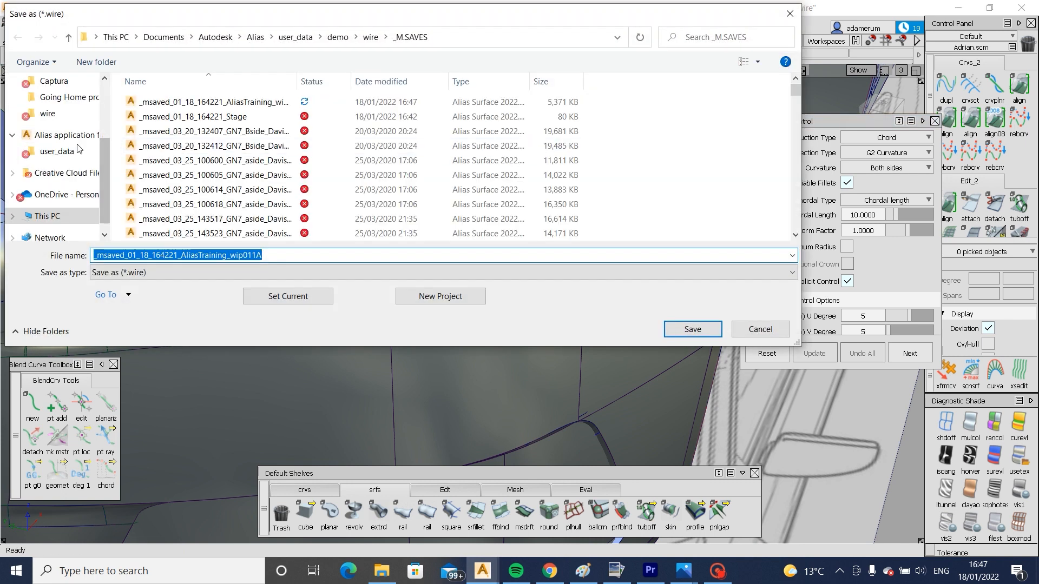
drag(105, 158, 105, 102)
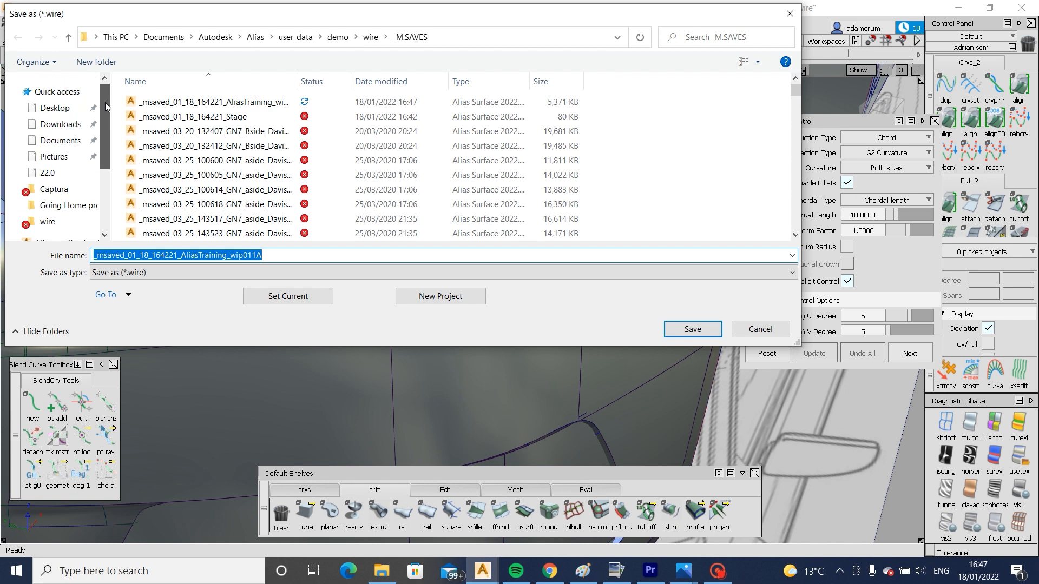
click(60, 126)
click(76, 142)
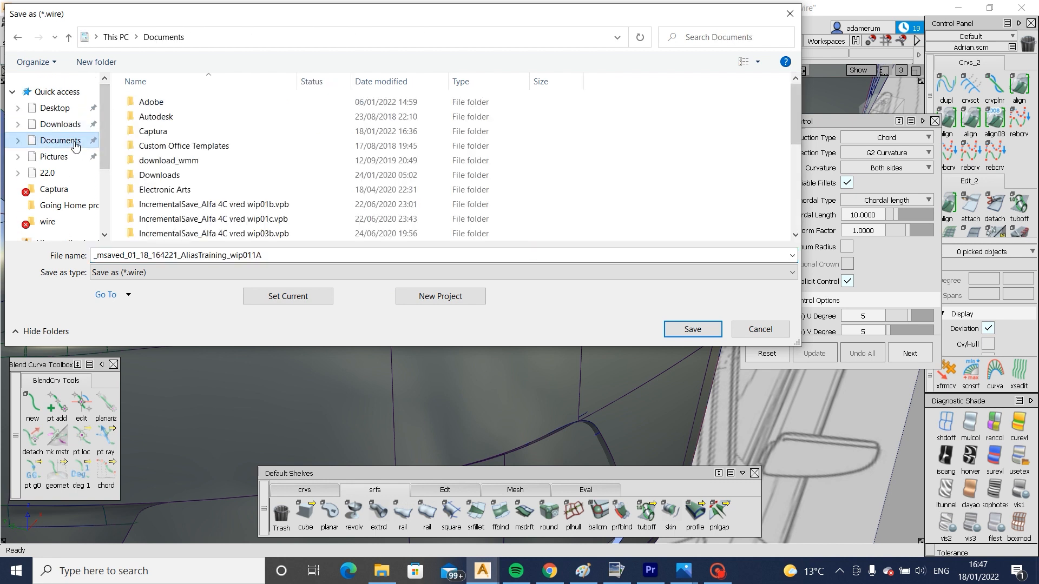
scroll(183, 187, down, 7)
click(51, 124)
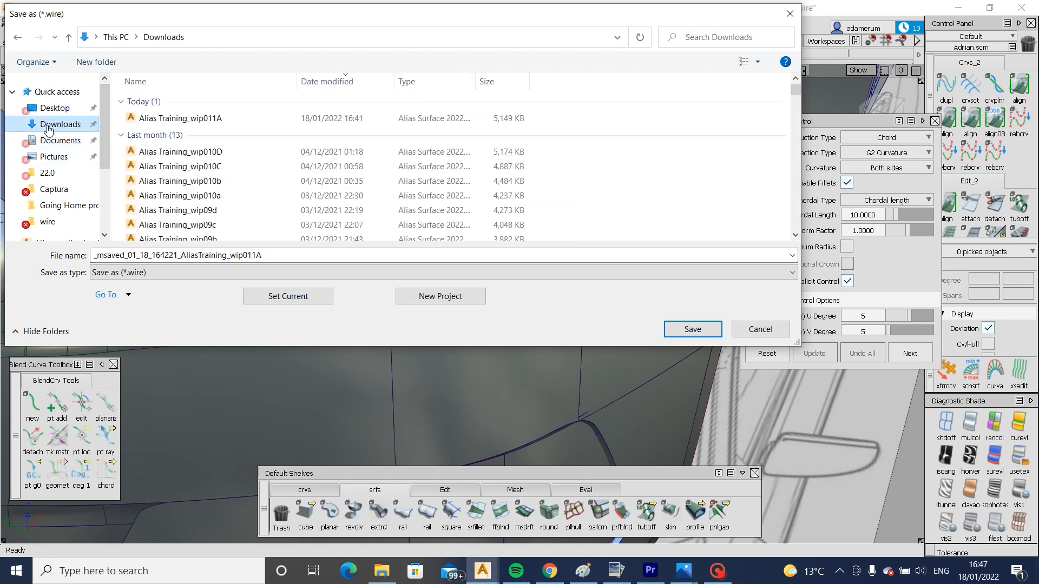
click(174, 119)
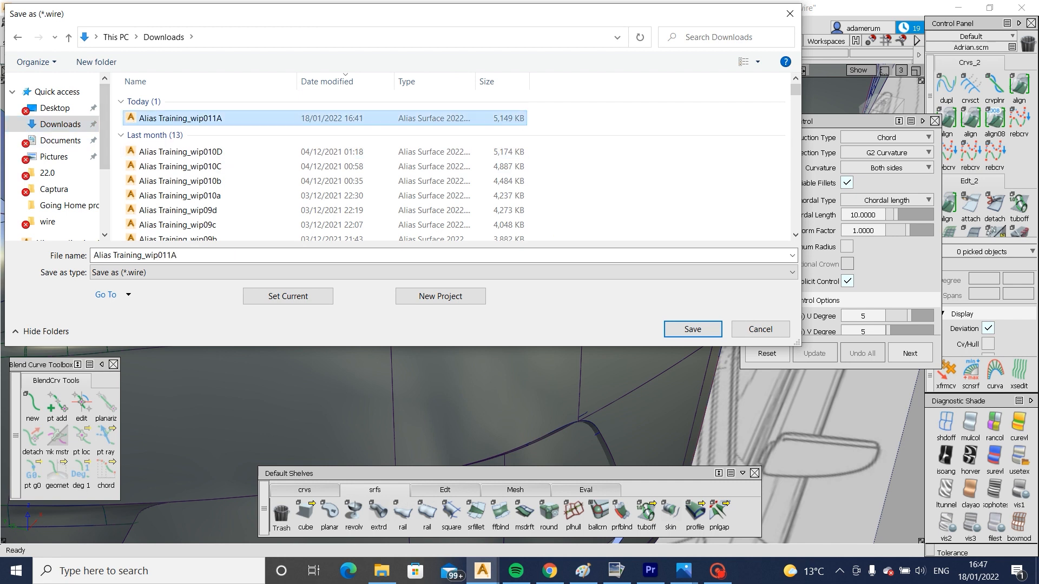
click(260, 255)
key(BackSpace)
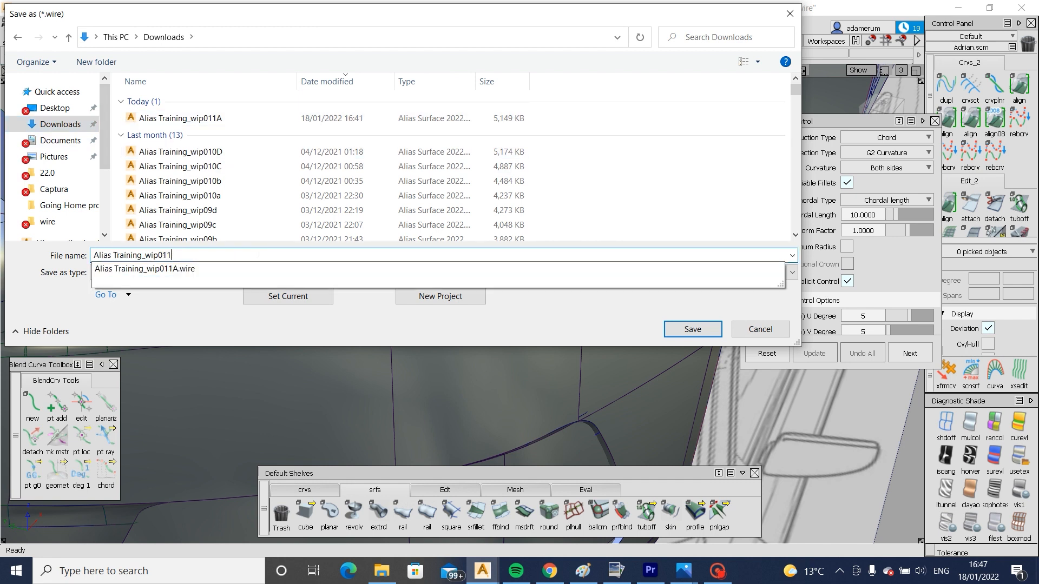
text(b)
click(691, 328)
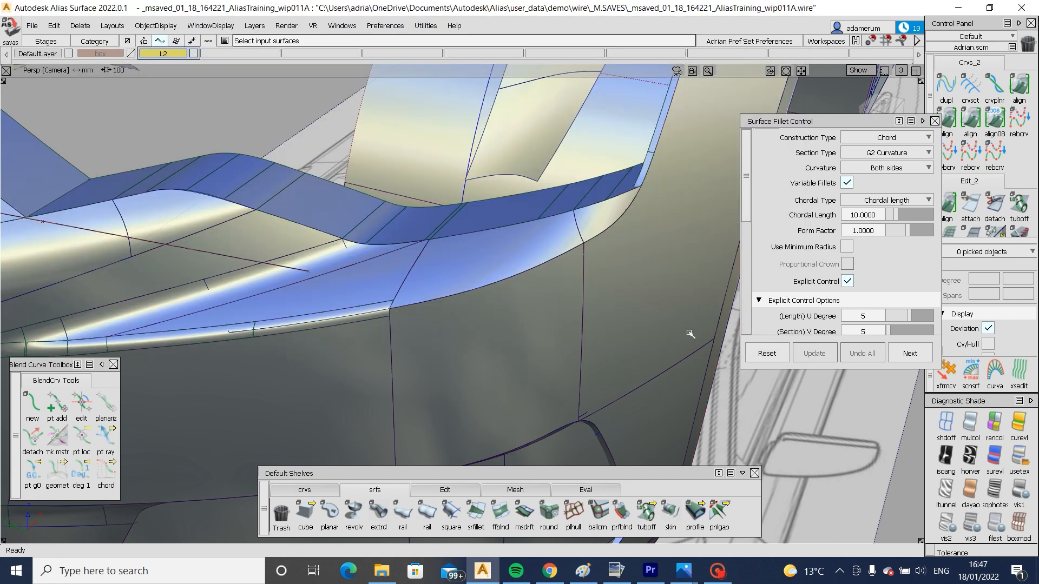
alt+shift+right_drag(627, 292, 577, 294)
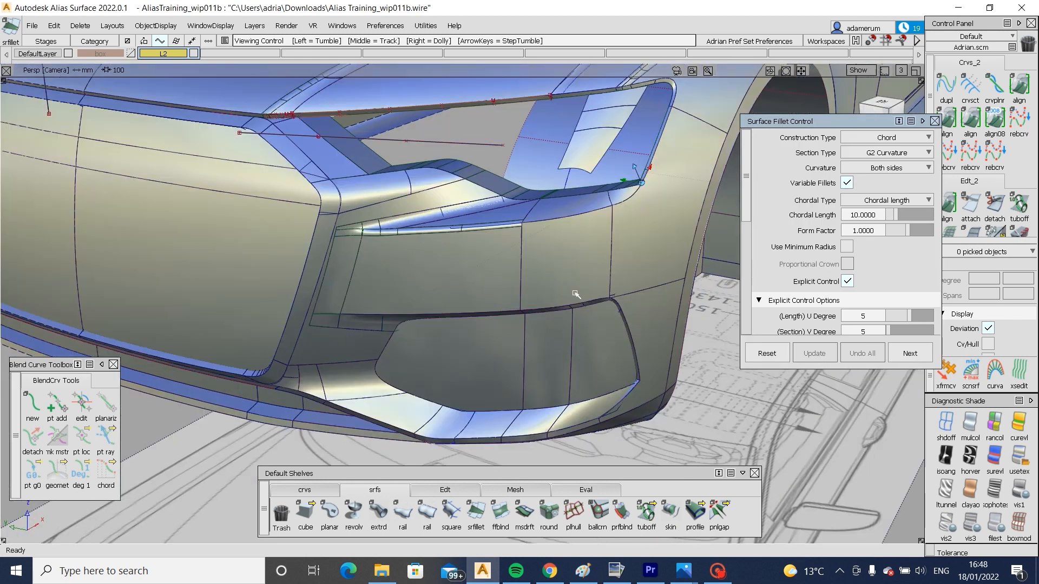
alt+shift+drag(577, 294, 399, 251)
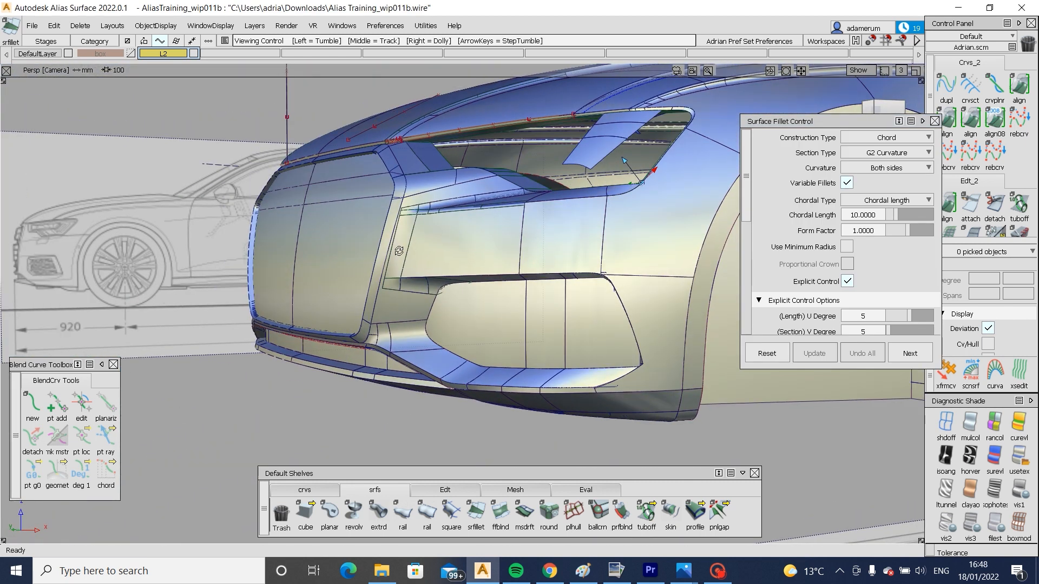
alt+shift+drag(580, 262, 803, 283)
alt+shift+right_drag(804, 285, 621, 297)
alt+shift+drag(621, 297, 546, 294)
alt+shift+middle_drag(546, 294, 541, 357)
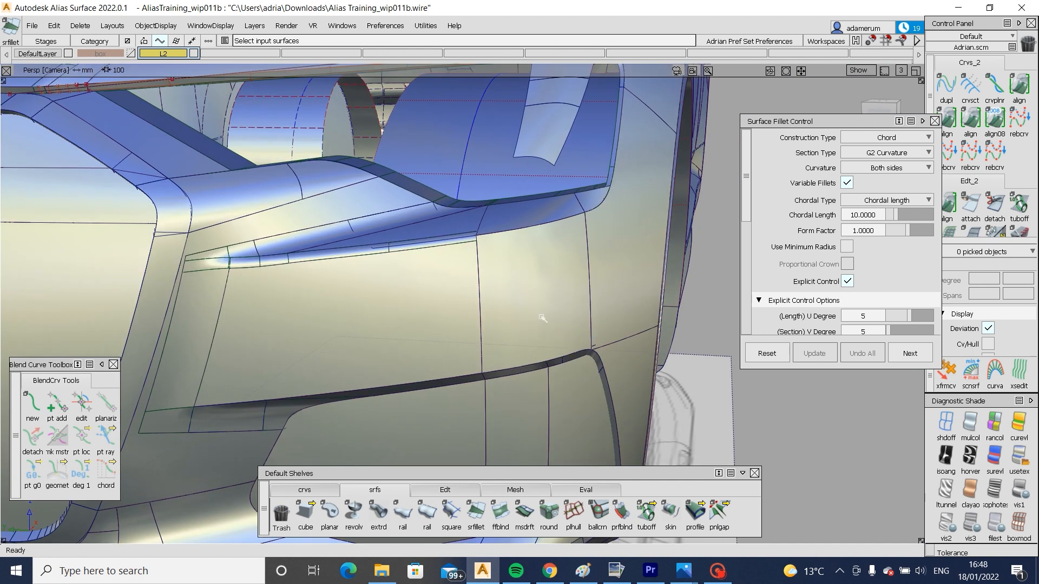
click(476, 513)
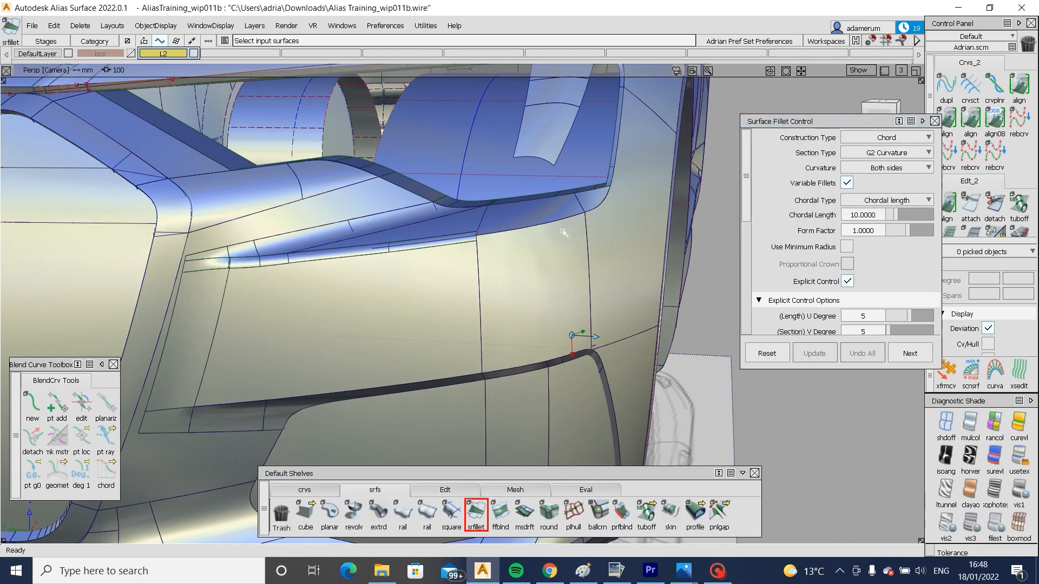
alt+shift+drag(563, 241, 503, 288)
click(588, 253)
click(536, 283)
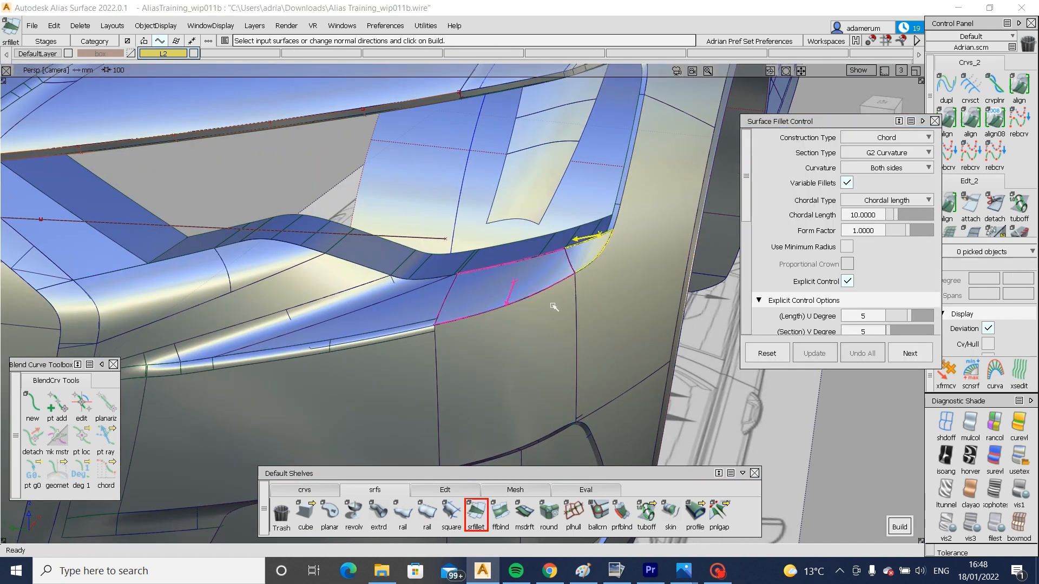
click(554, 309)
click(606, 274)
click(585, 261)
- Align the inner edge of the headlight recess's outer corner surface to the adjoining lower recess surface with G2 continuity and Project alignment
alt+shift+right_drag(589, 278, 765, 90)
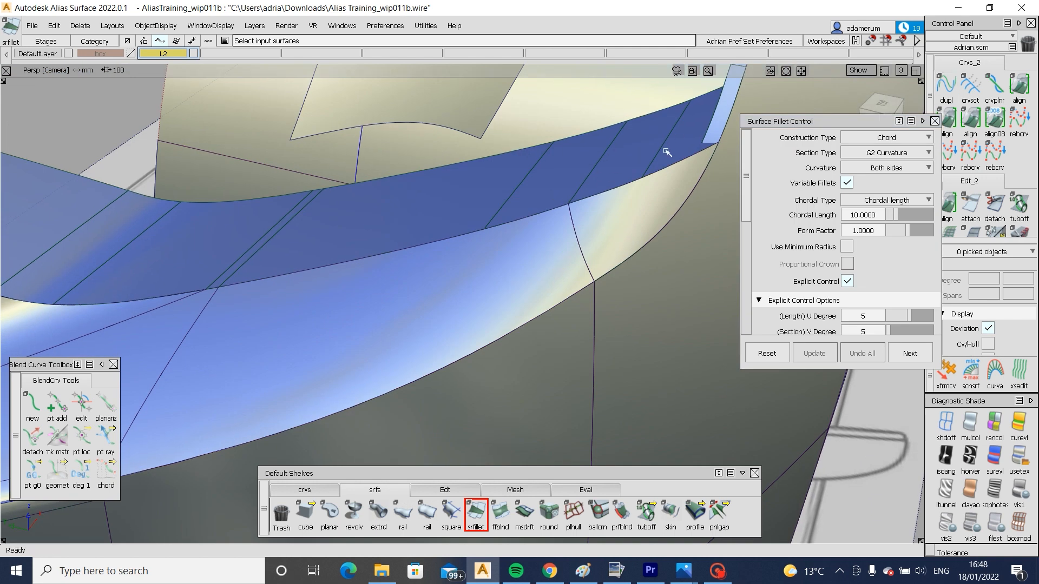
double_click(970, 119)
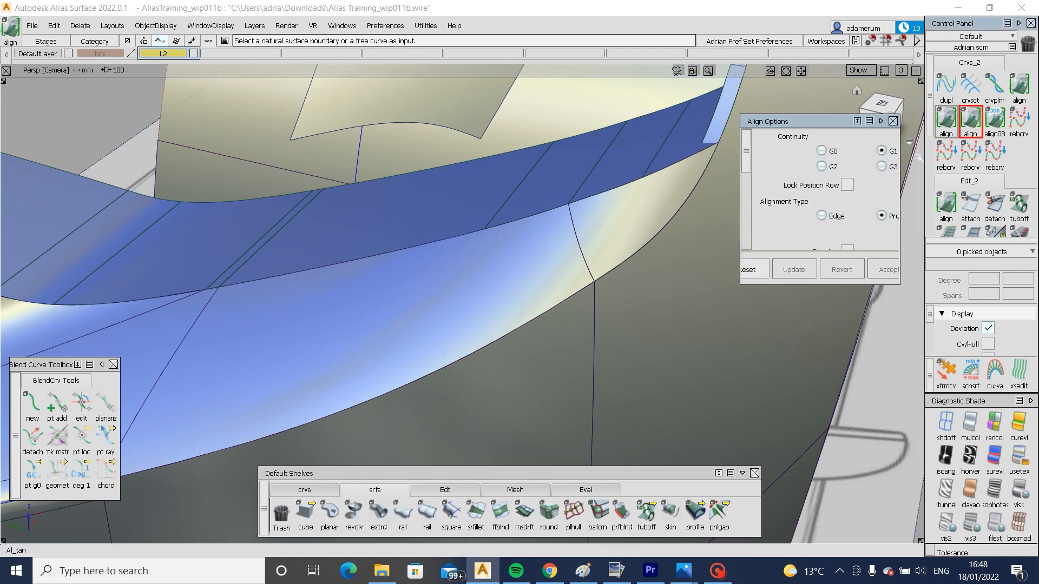
click(840, 167)
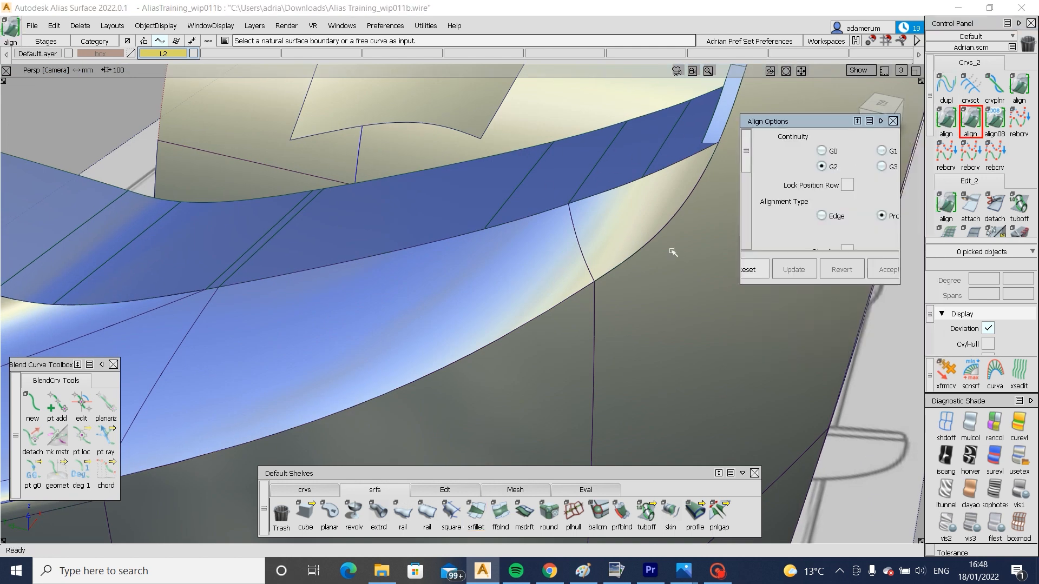
click(587, 260)
click(677, 282)
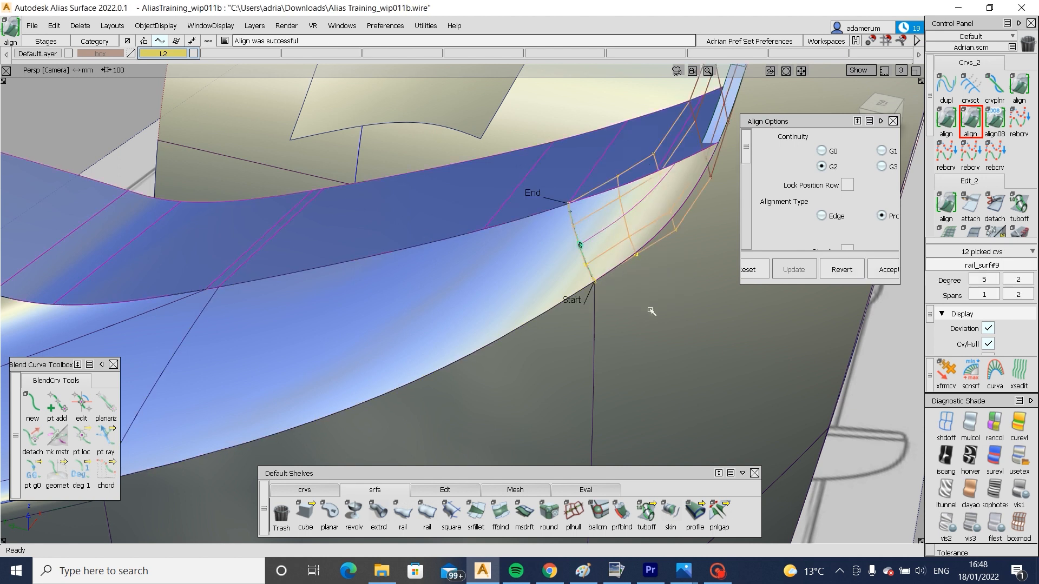
ctrl+shift+drag(651, 311, 658, 247)
alt+shift+right_drag(668, 280, 672, 264)
alt+shift+drag(672, 264, 644, 250)
key(ctrl+m)
mouse_move(643, 250)
alt+shift+right_down()
mouse_move(582, 261)
mouse_move(635, 268)
alt+shift+right_up()
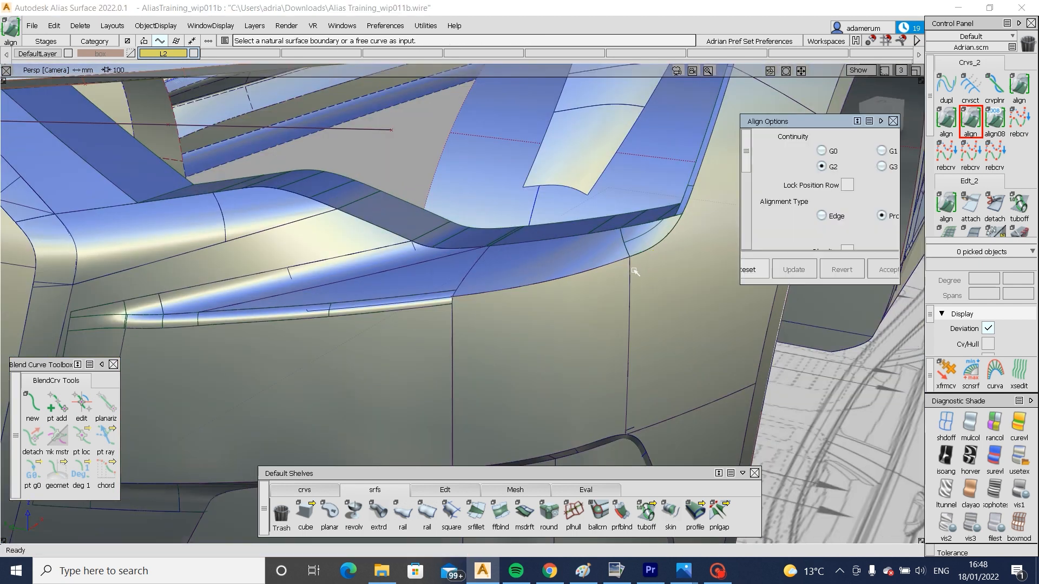
key(super)
alt+shift+right_drag(652, 273, 677, 267)
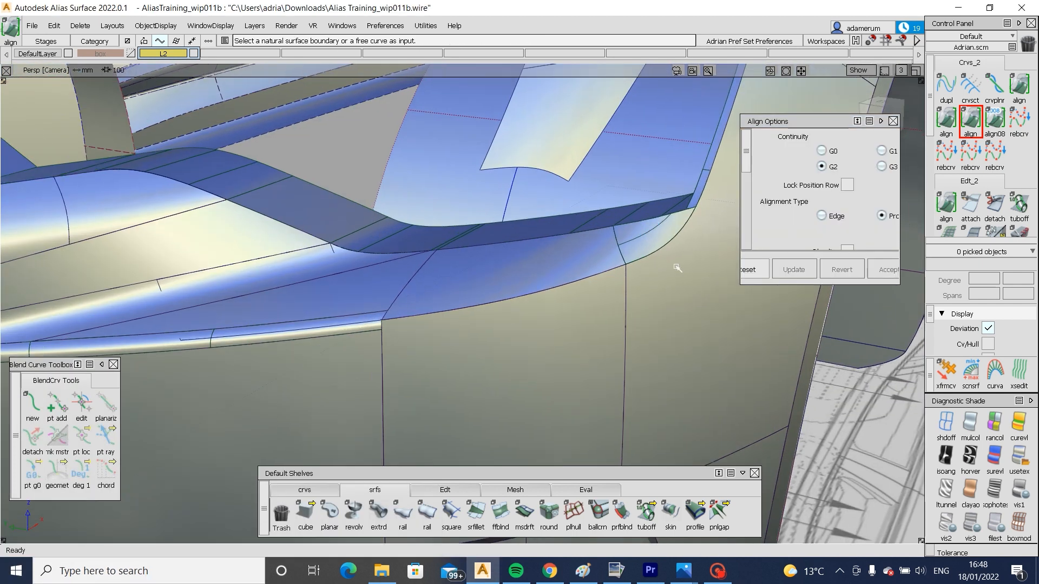
- Reopen the outer corner surface's alignment and review its vector, explicit control and control options
ctrl+shift+drag(649, 241, 715, 251)
click(634, 241)
scroll(859, 233, down, 3)
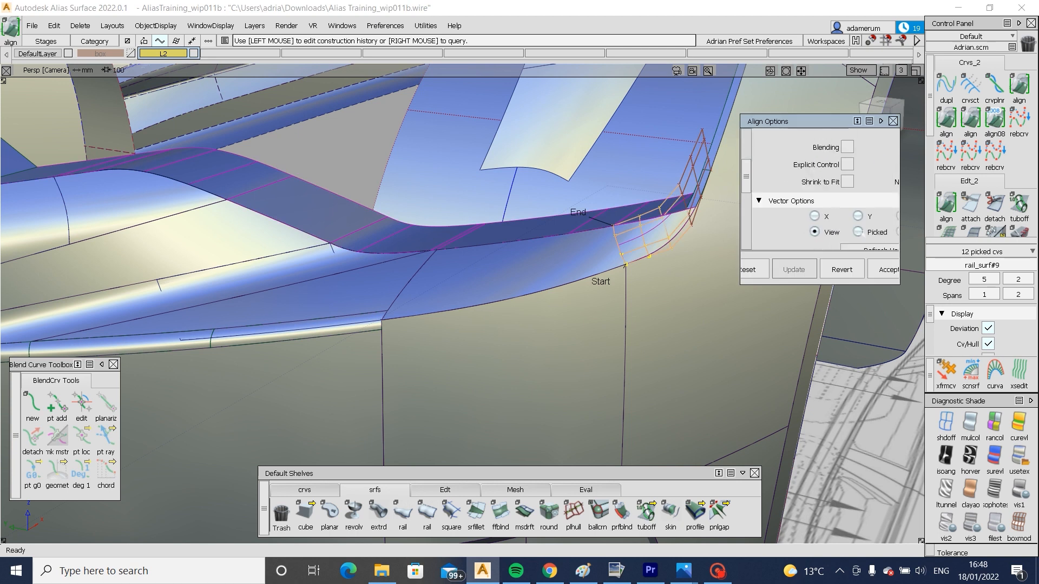
drag(897, 284, 943, 415)
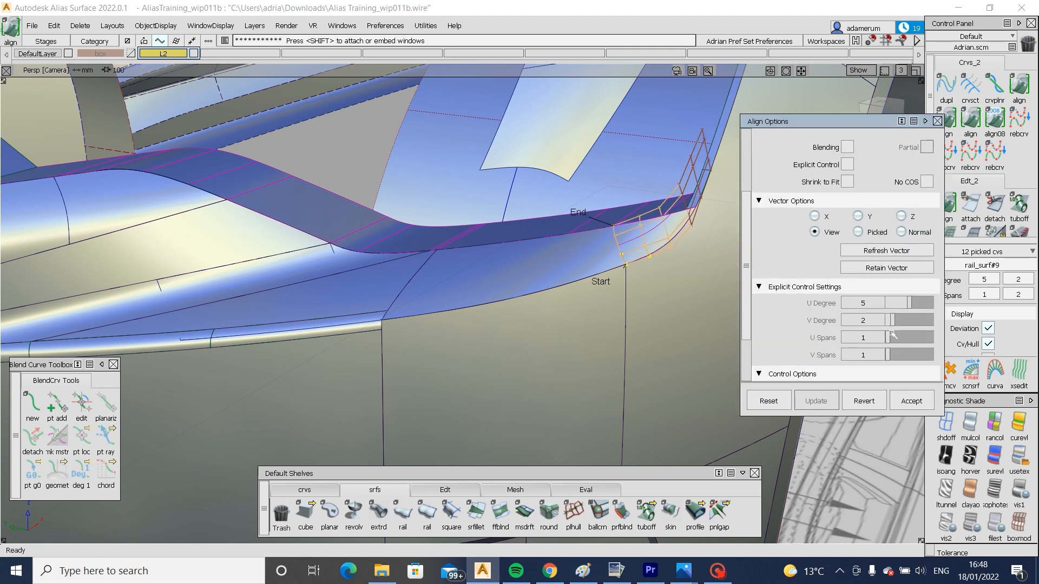
scroll(866, 320, down, 2)
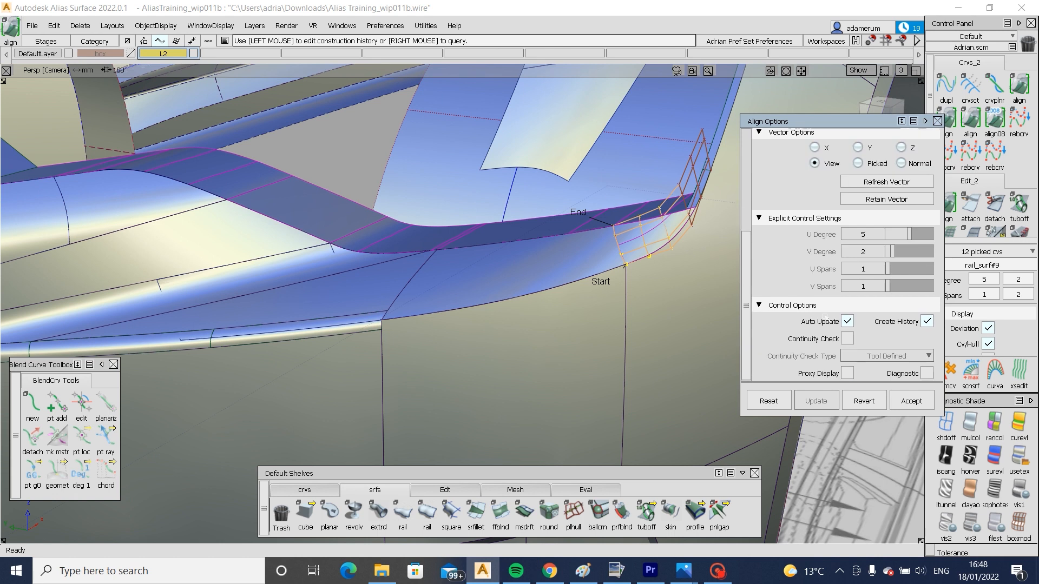
scroll(828, 318, up, 5)
- Delete the construction history of the outer corner surface and set its V spans to 1
ctrl+shift+drag(698, 328, 640, 246)
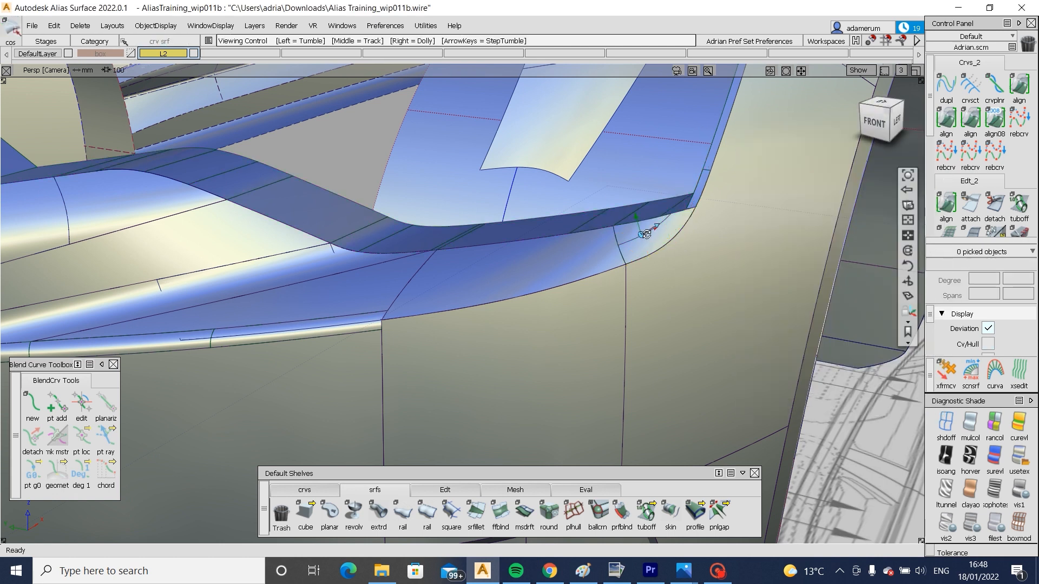
alt+shift+right_drag(648, 229, 667, 232)
ctrl+shift+drag(668, 232, 623, 266)
click(637, 260)
key(ctrl+h)
key(Return)
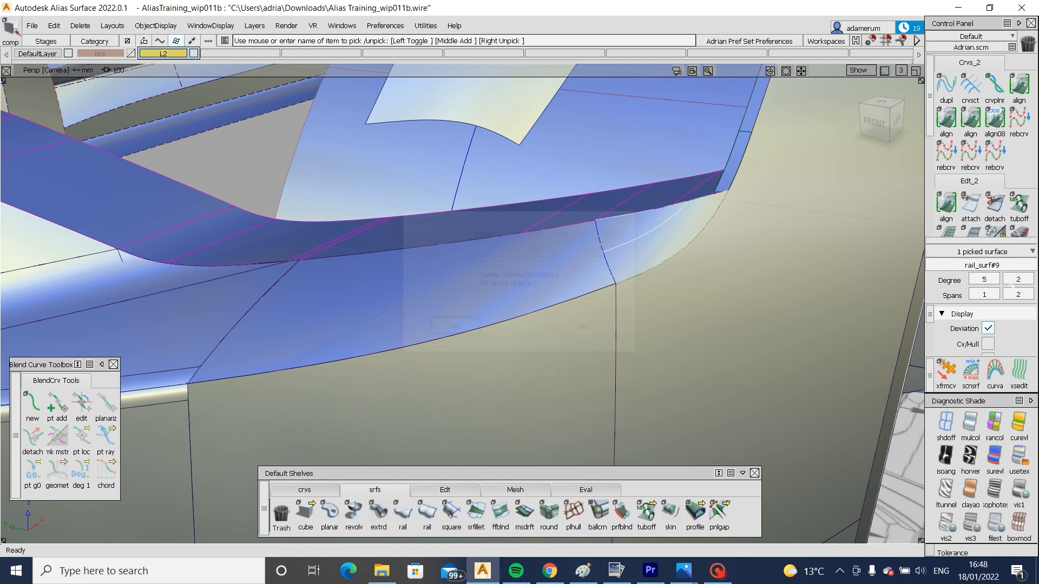
right_click(1020, 294)
click(1027, 338)
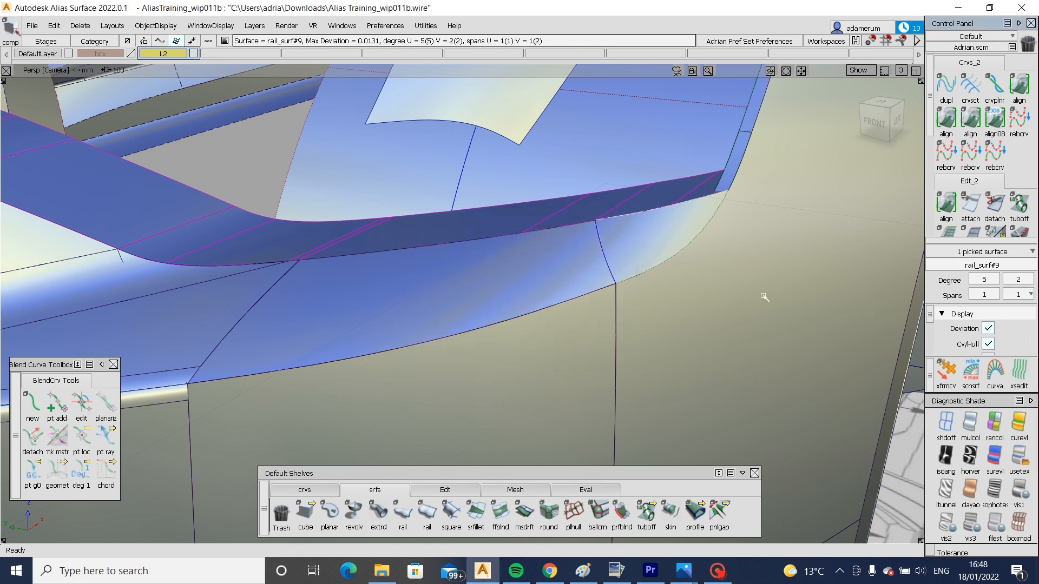
ctrl+shift+drag(724, 331, 724, 230)
- Check the surface continuity along the boundary between the outer corner surface and the adjoining lower recess surface
scroll(974, 163, down, 5)
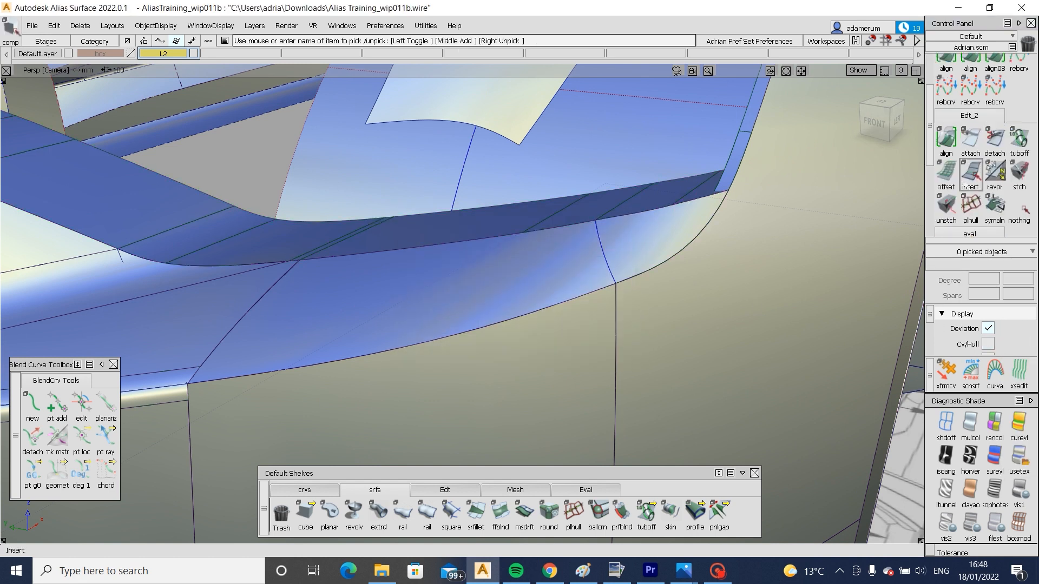
click(970, 187)
click(614, 275)
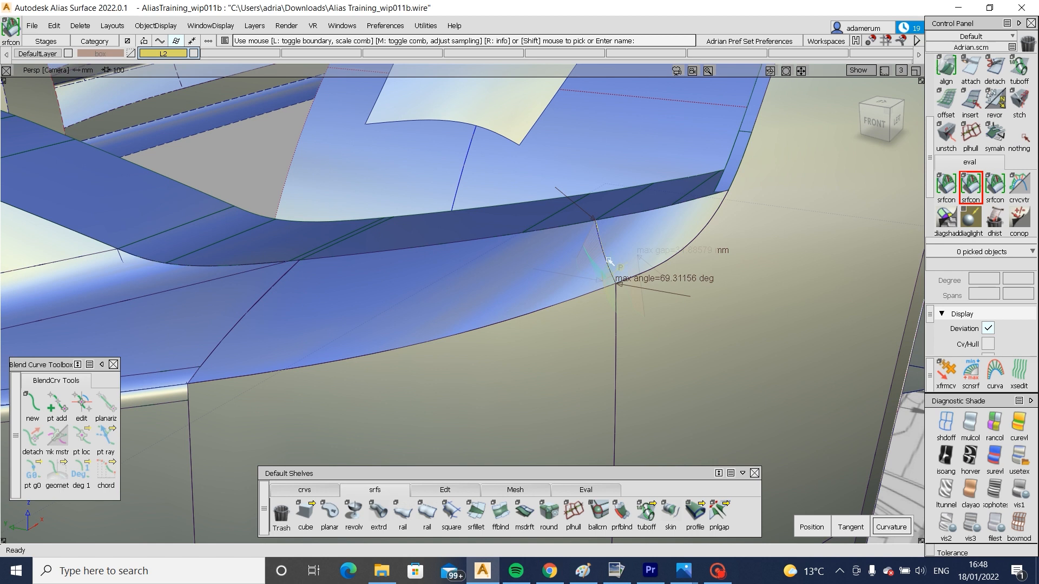
alt+shift+right_drag(607, 262, 622, 251)
alt+shift+drag(622, 250, 607, 284)
ctrl+shift+drag(656, 332, 580, 265)
click(611, 292)
ctrl+shift+drag(633, 294, 628, 274)
click(971, 187)
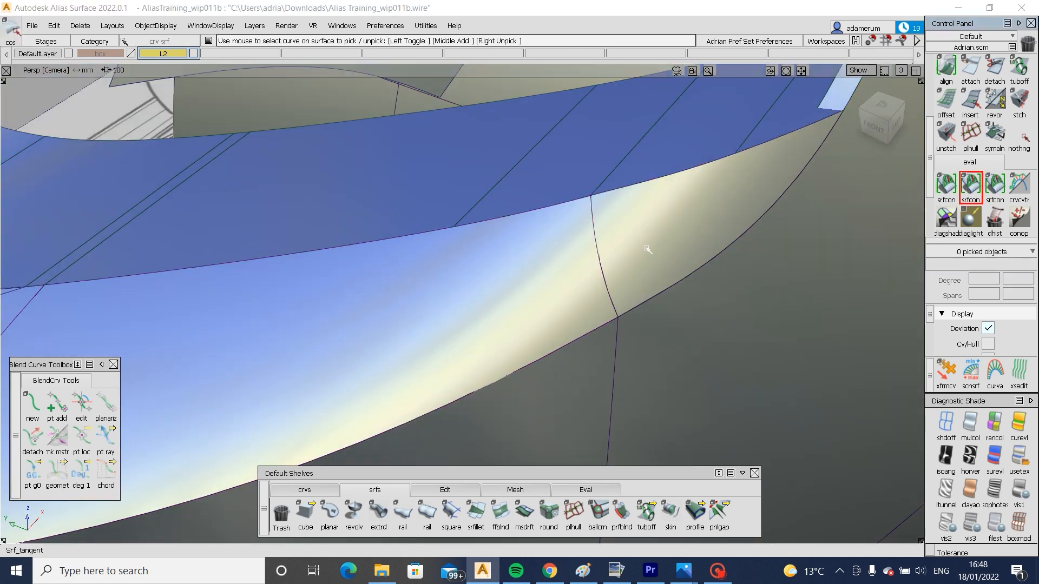
click(599, 263)
- Align the outer corner surface to the adjoining lower recess surface with G2 continuity, Edge alignment and a V degree of 5
ctrl+shift+drag(692, 217, 638, 255)
click(639, 251)
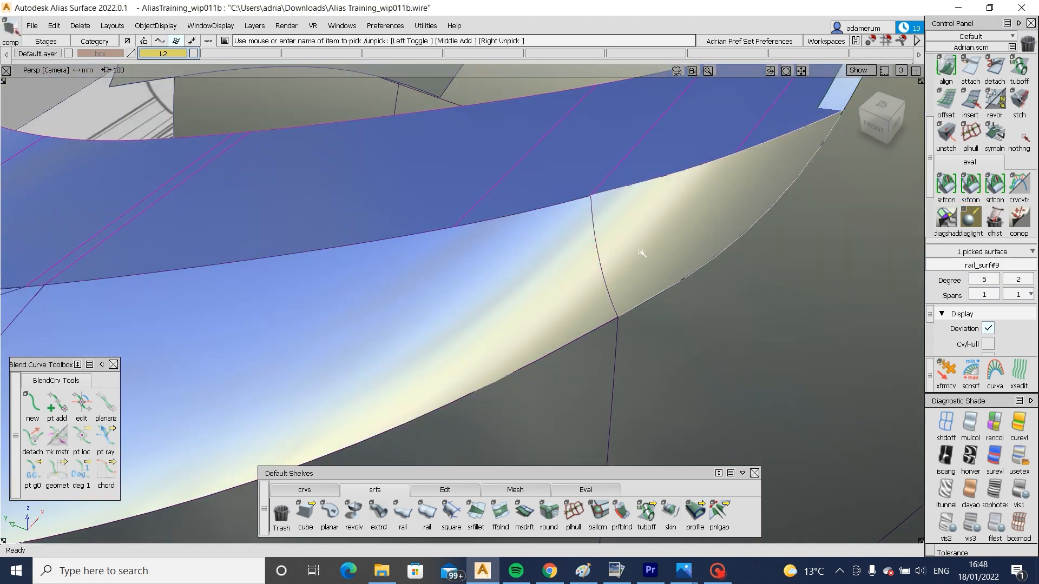
ctrl+shift+drag(805, 219, 819, 93)
double_click(945, 67)
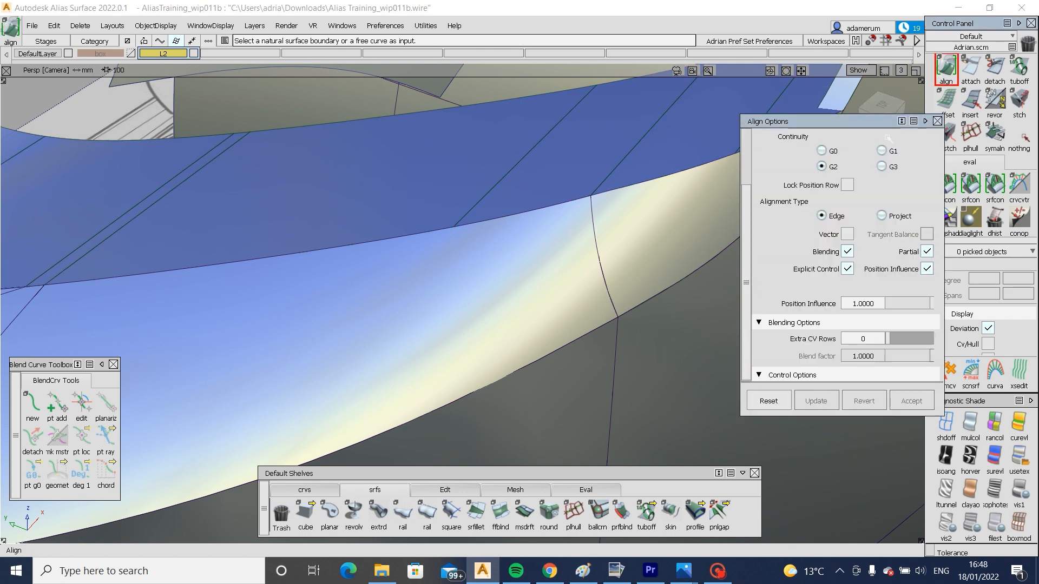
click(611, 274)
click(608, 275)
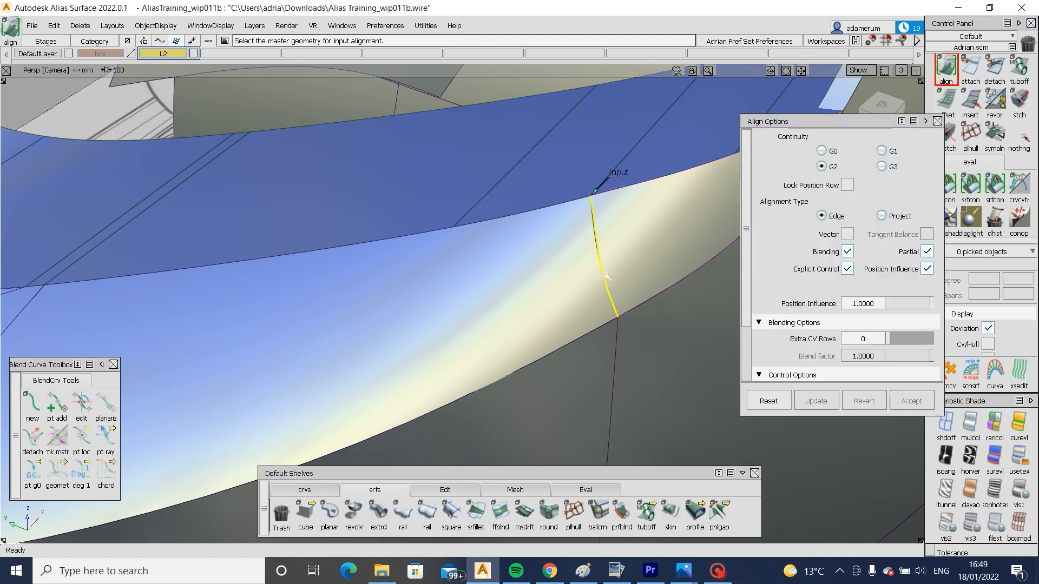
scroll(812, 271, down, 5)
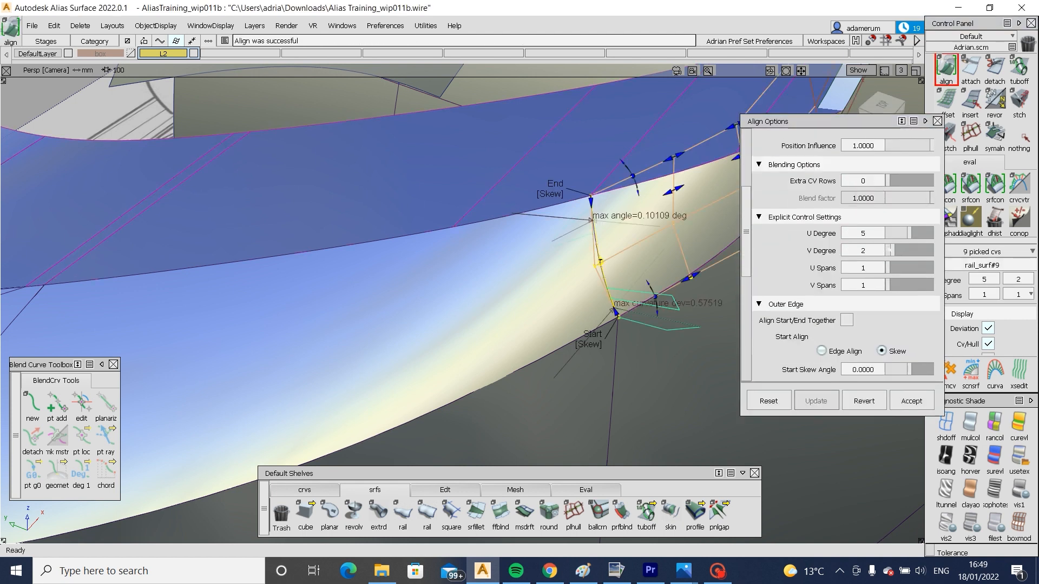
drag(893, 251, 909, 251)
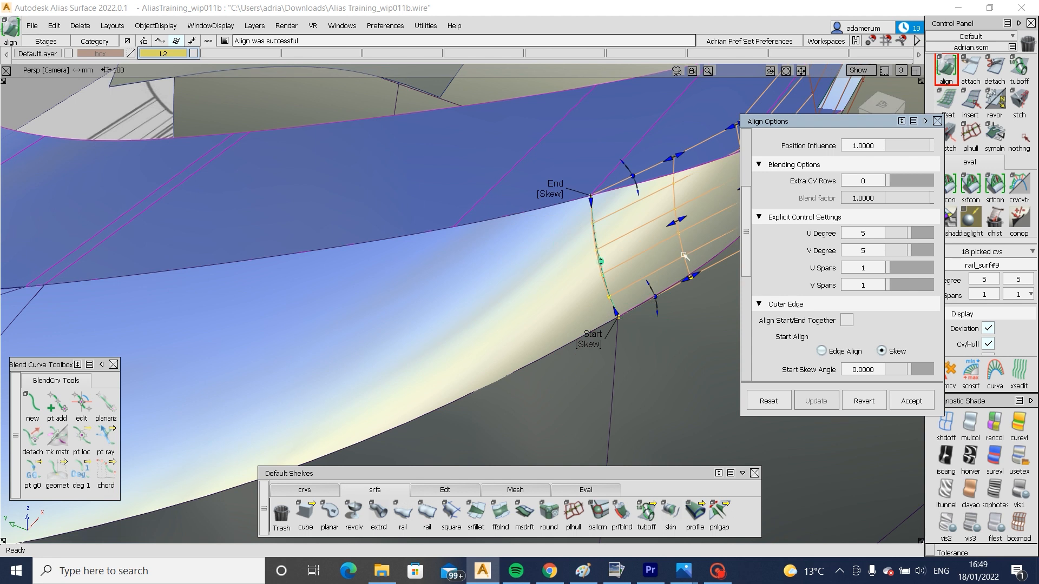
- Delete the construction history of the realigned outer corner surface
alt+shift+middle_drag(684, 255, 536, 298)
mouse_move(538, 271)
ctrl+shift+mouse_down()
mouse_move(643, 155)
mouse_move(531, 252)
ctrl+shift+mouse_up()
click(532, 250)
key(ctrl+h)
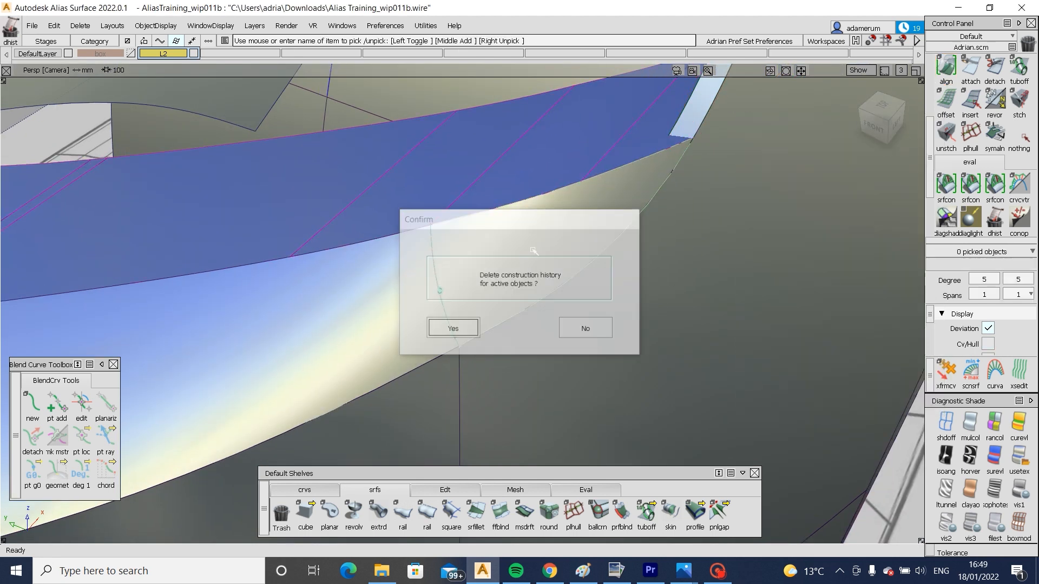
key(Return)
- Try a G2 Curvature surface fillet with chordal length 10 between the outer corner surface and the bumper, using Default start and Edge align end
click(475, 514)
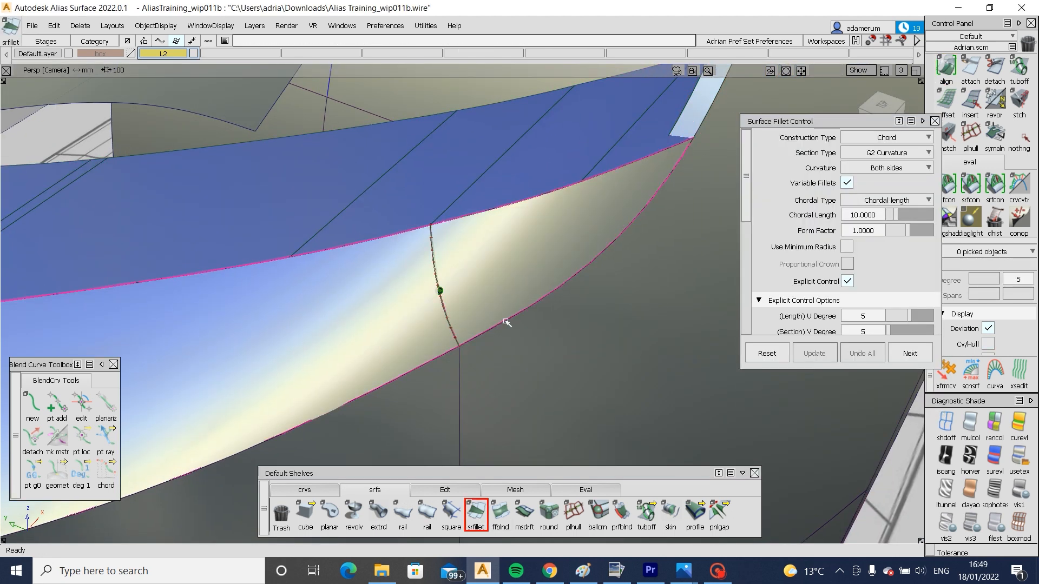
click(444, 386)
alt+shift+right_drag(496, 343, 576, 343)
alt+shift+drag(575, 343, 516, 298)
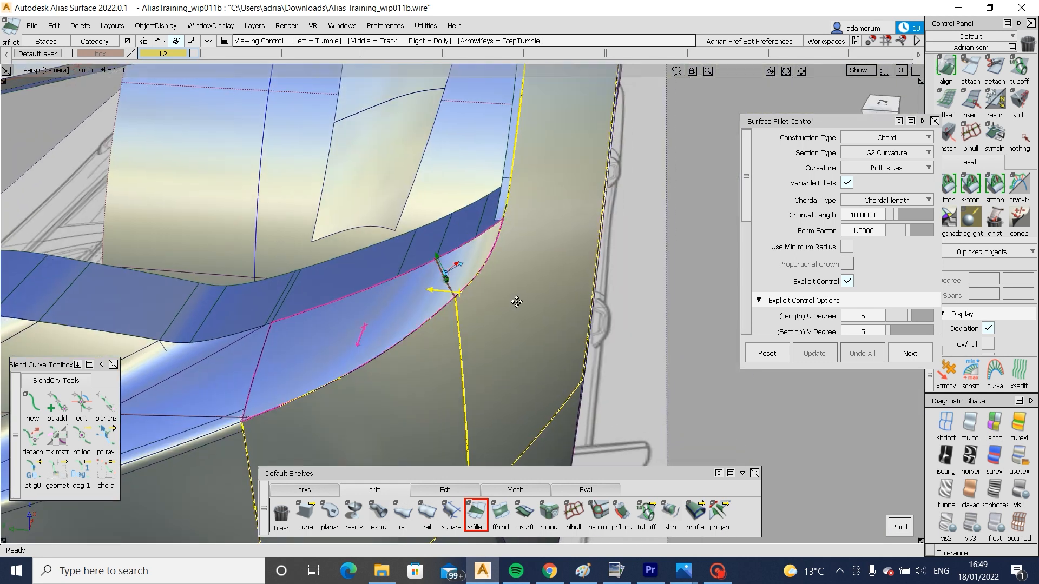
alt+shift+middle_drag(515, 298, 577, 251)
scroll(866, 227, down, 6)
click(872, 192)
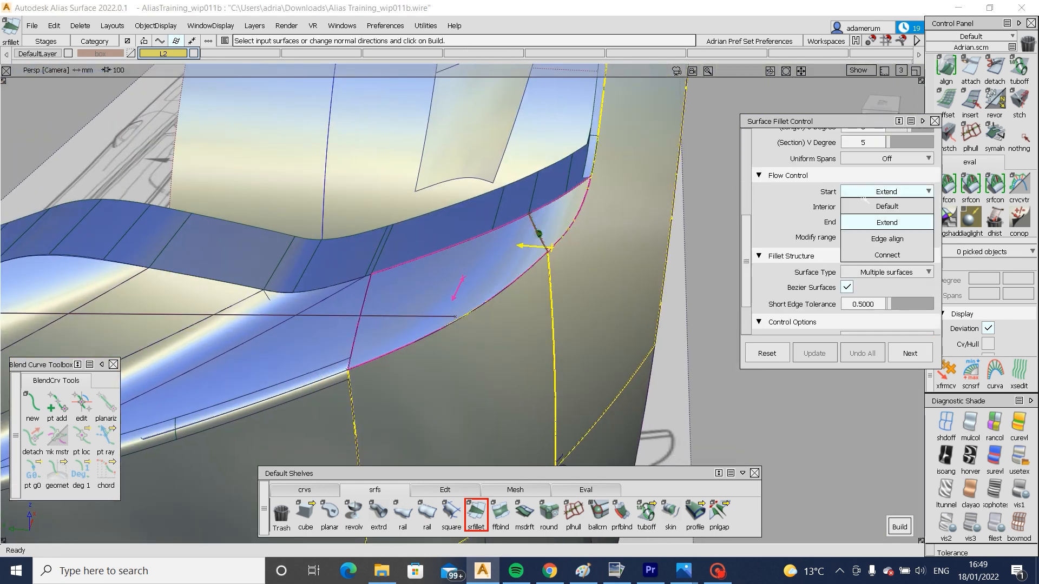
click(868, 225)
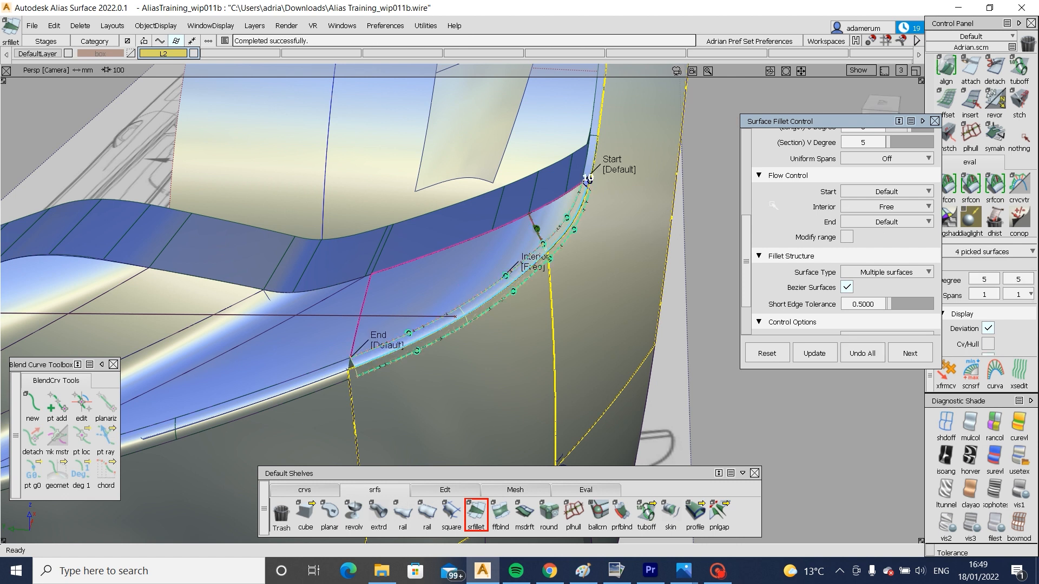
click(393, 346)
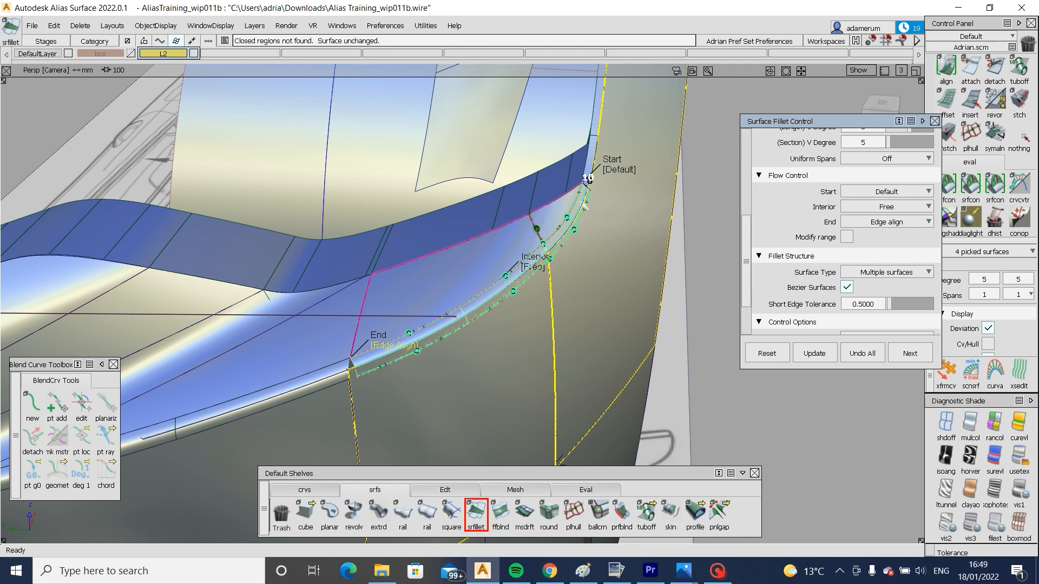
- Try varying the fillet with an intermediate control at 0.5386 and a start chordal length of 5, and undo the whole fillet
alt+shift+drag(630, 211, 546, 222)
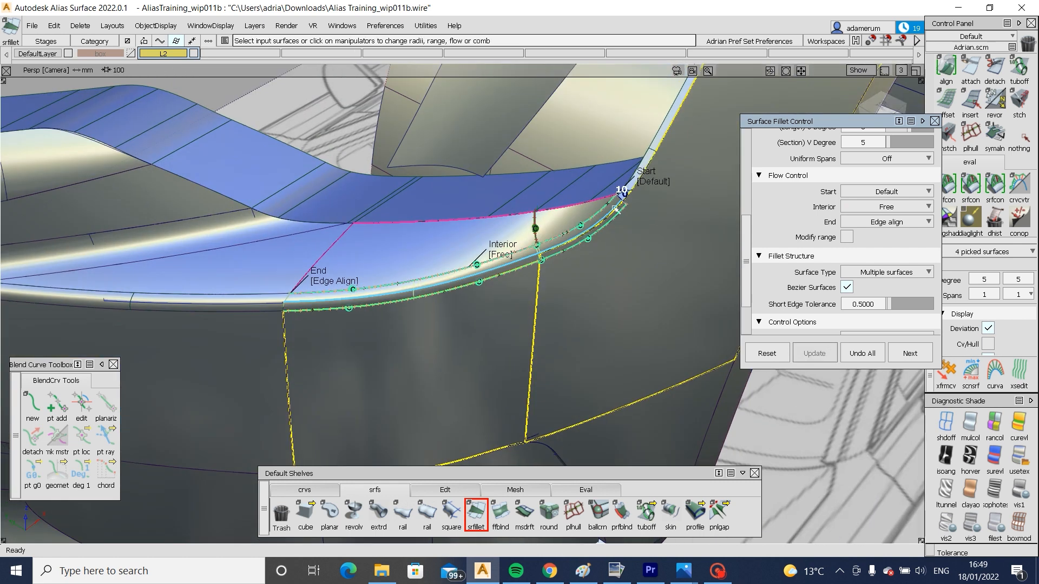
click(621, 191)
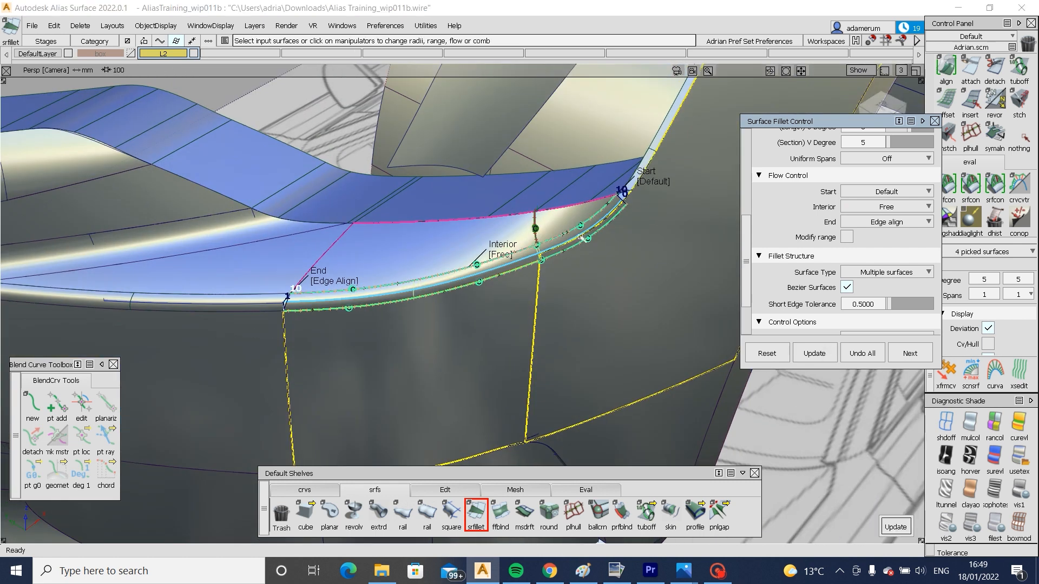
drag(574, 238, 597, 232)
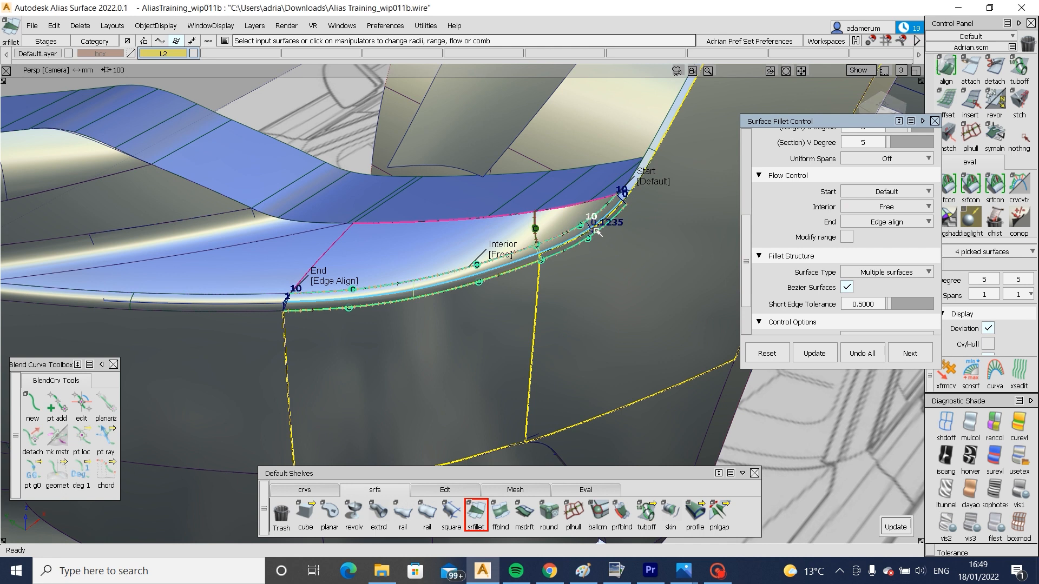
click(563, 251)
drag(562, 250, 535, 263)
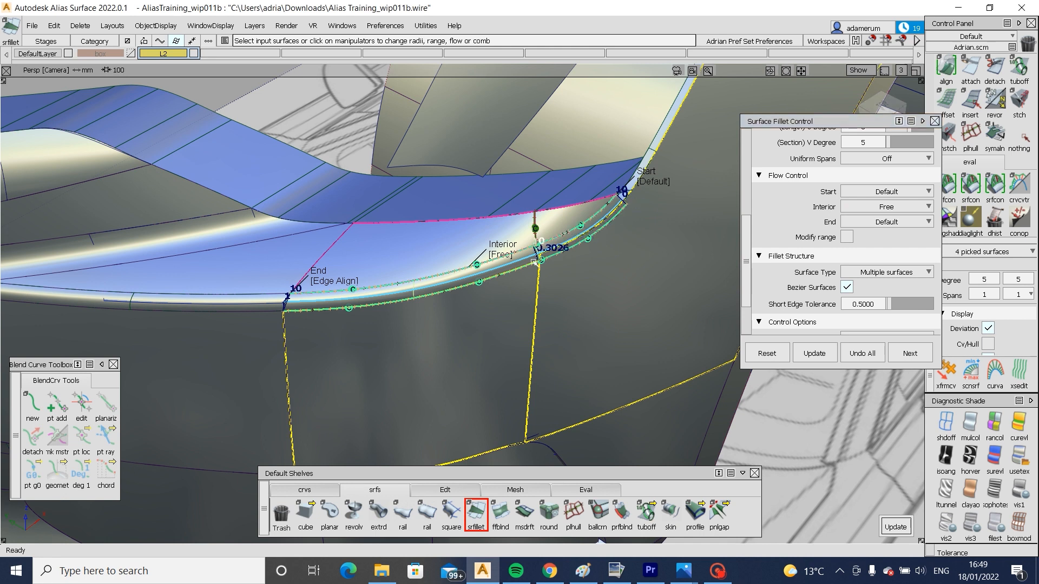
drag(458, 285, 455, 286)
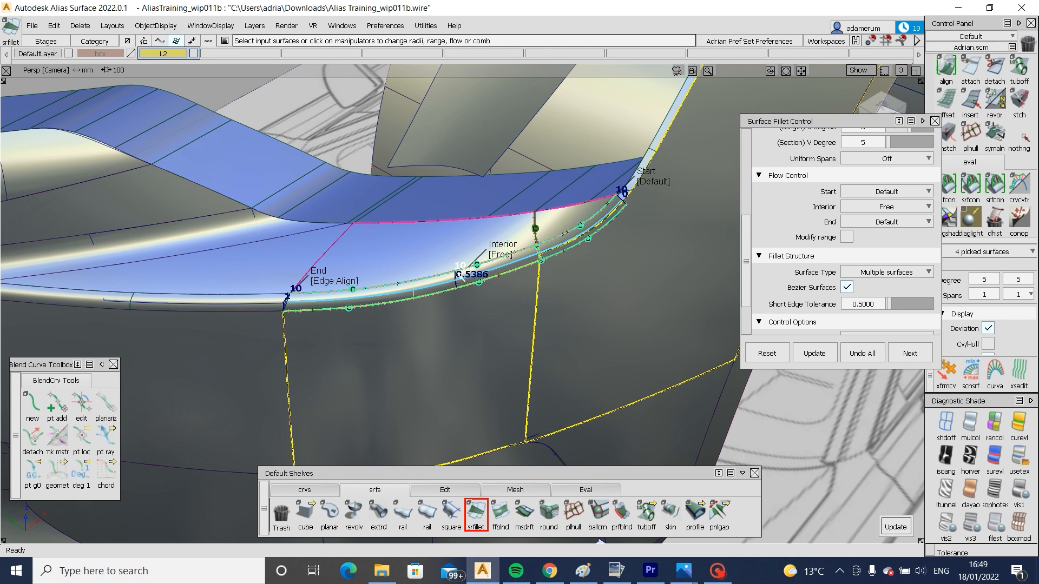
scroll(643, 260, up, 3)
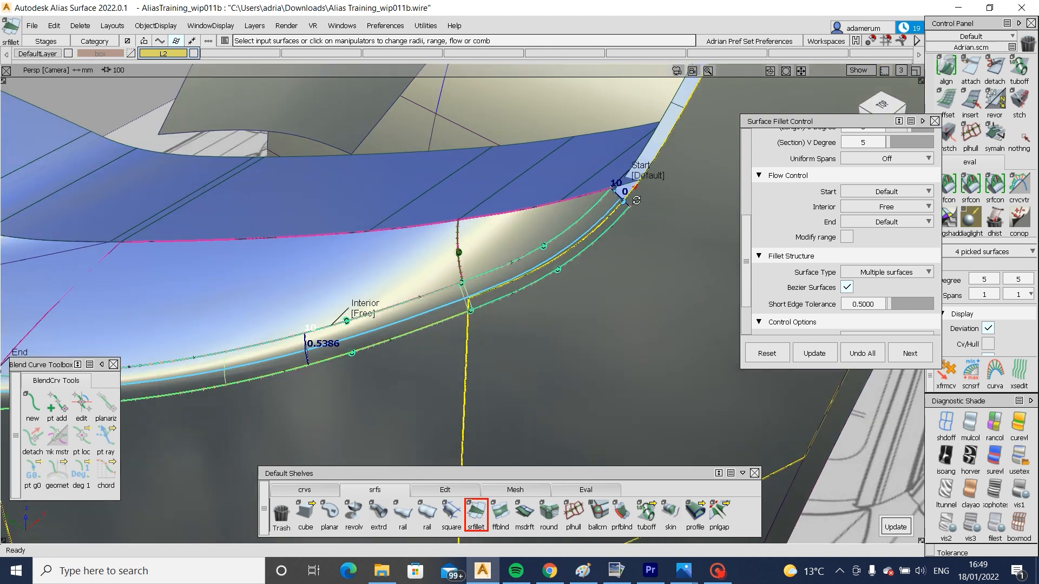
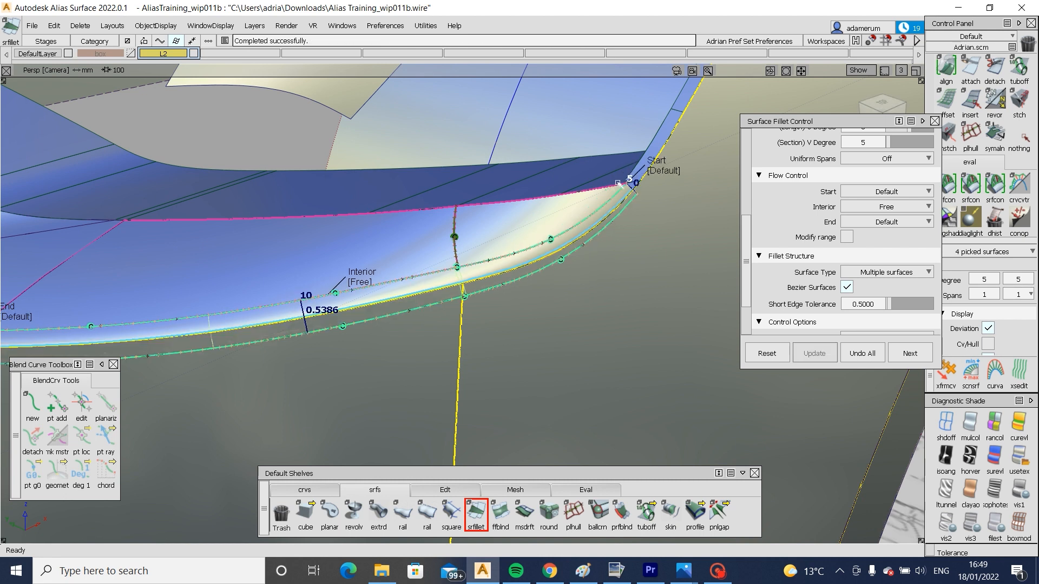
alt+shift+drag(615, 204, 515, 260)
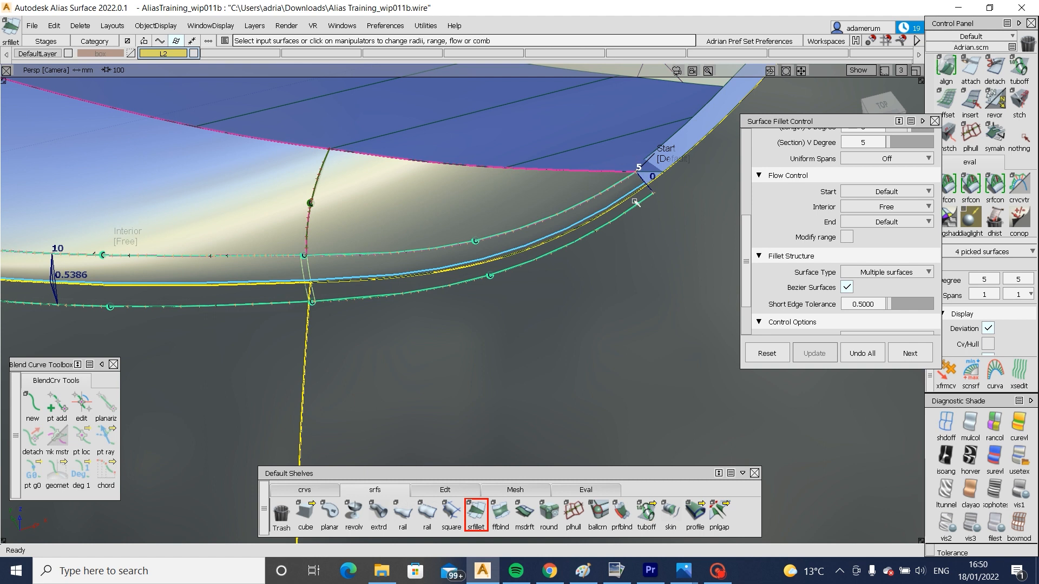
click(863, 353)
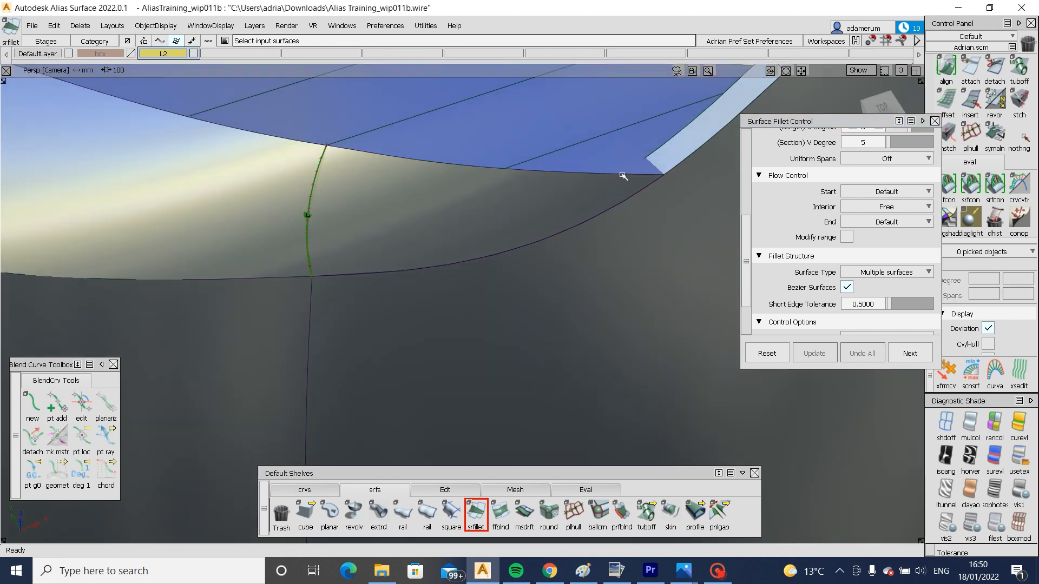
- Build a G2 surface fillet with chordal length 5 between the lower recess flange and the side flange, with Edge align at the start
click(623, 176)
click(638, 164)
click(661, 161)
alt+shift+drag(527, 193, 639, 212)
alt+shift+drag(595, 245, 634, 256)
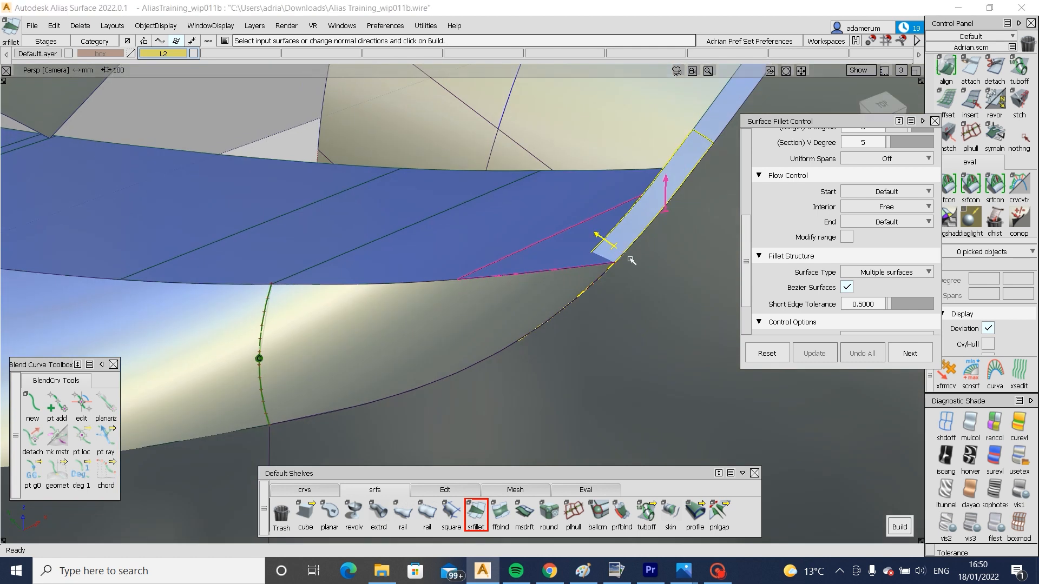
alt+shift+drag(557, 262, 649, 260)
scroll(818, 200, up, 5)
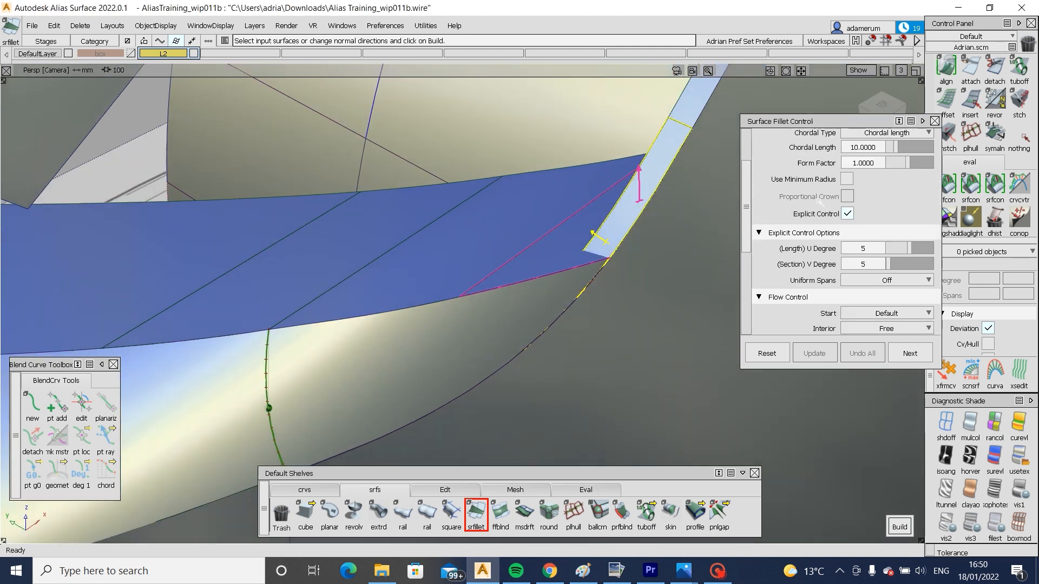
click(875, 214)
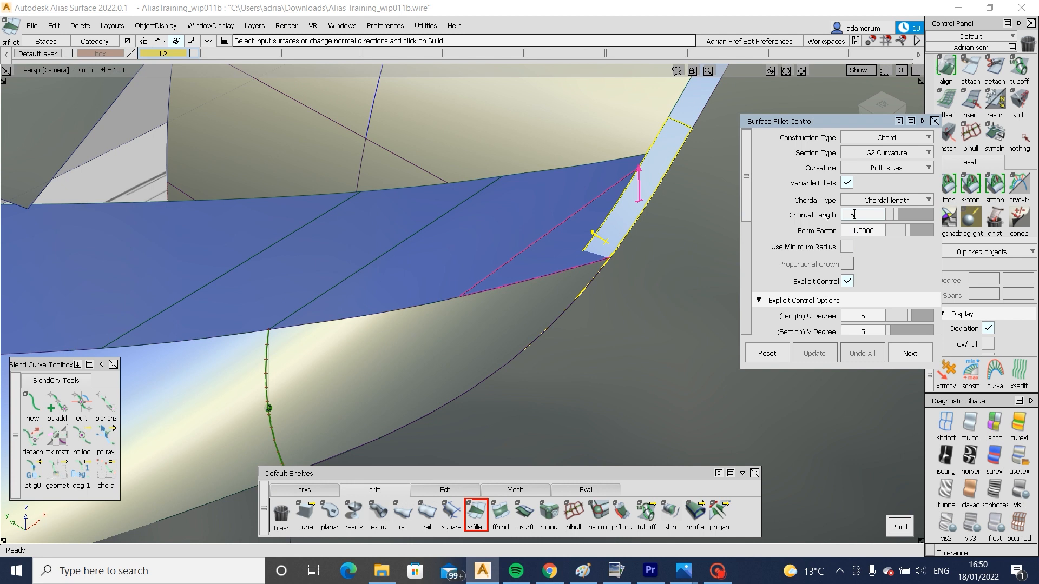
key(Return)
mouse_move(618, 283)
alt+shift+mouse_down()
mouse_move(607, 275)
mouse_move(612, 252)
mouse_move(618, 321)
mouse_move(612, 264)
alt+shift+mouse_up()
click(622, 253)
- Untrim the outer corner surface and project the edge of the small flange fillet onto it along the view direction
click(542, 316)
ctrl+shift+right_drag(559, 322, 559, 365)
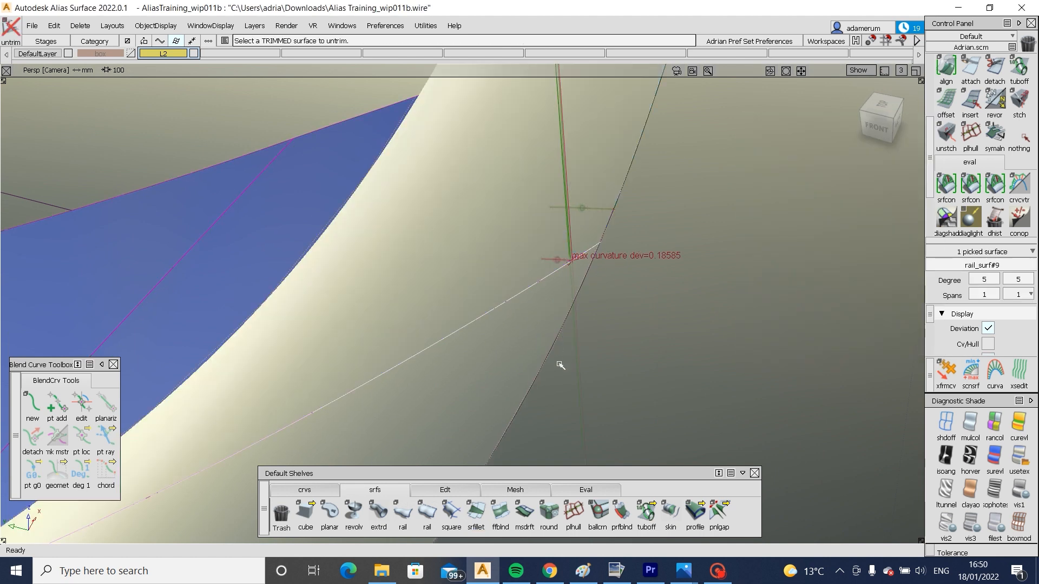
ctrl+shift+drag(560, 365, 529, 297)
click(512, 301)
ctrl+shift+right_drag(513, 302, 596, 238)
click(596, 238)
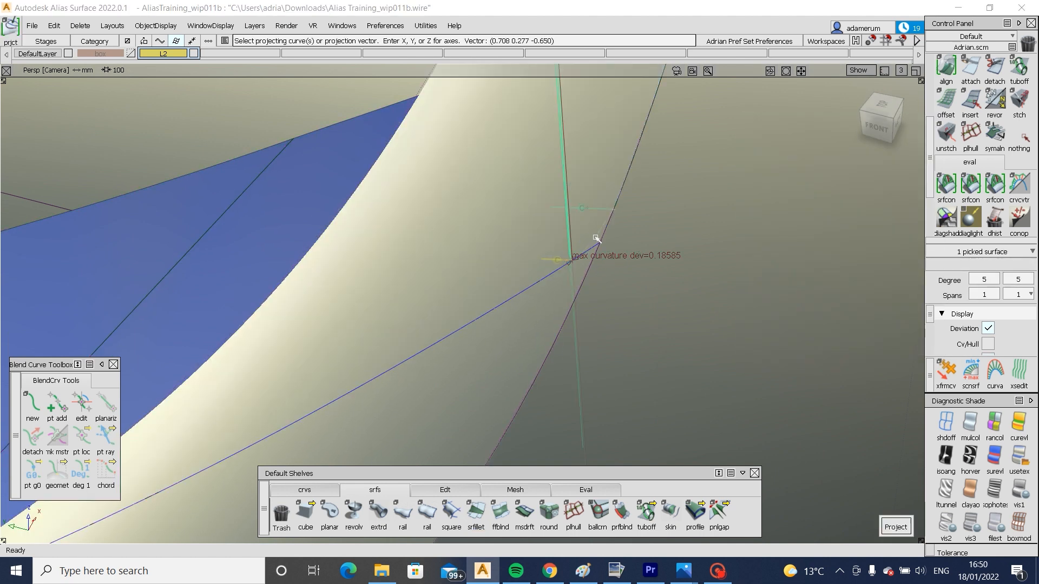
key(space)
- Trim the outer corner surface along the projected fillet edge, keeping the picked region
ctrl+shift+right_drag(551, 304, 579, 240)
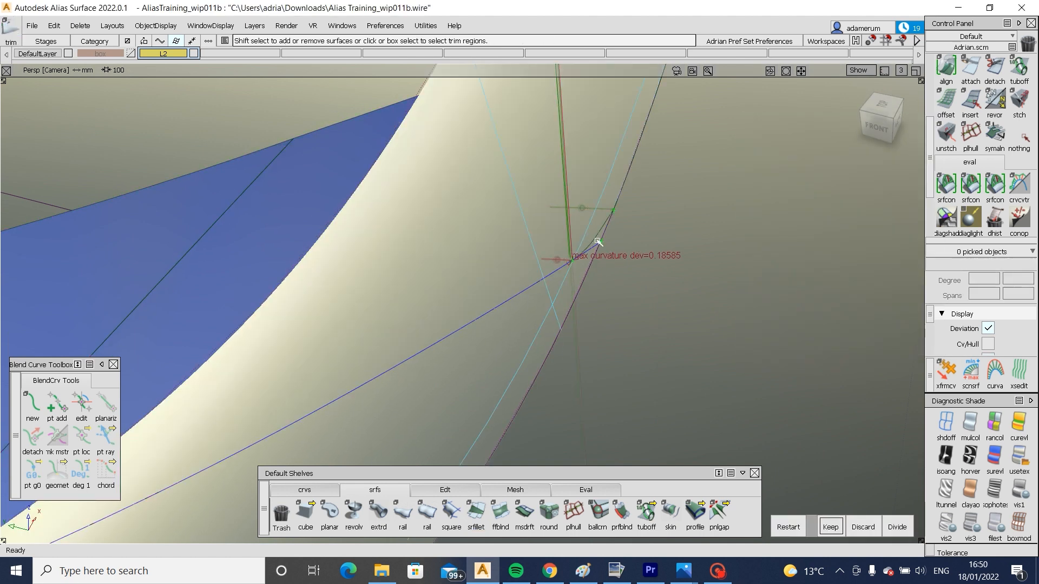
click(587, 261)
key(space)
- Reopen the small flange fillet for editing and set its start flow control to Extend
alt+shift+drag(557, 282, 612, 269)
key(alt+m)
alt+shift+right_drag(611, 270, 634, 263)
ctrl+shift+drag(640, 190, 559, 199)
click(559, 199)
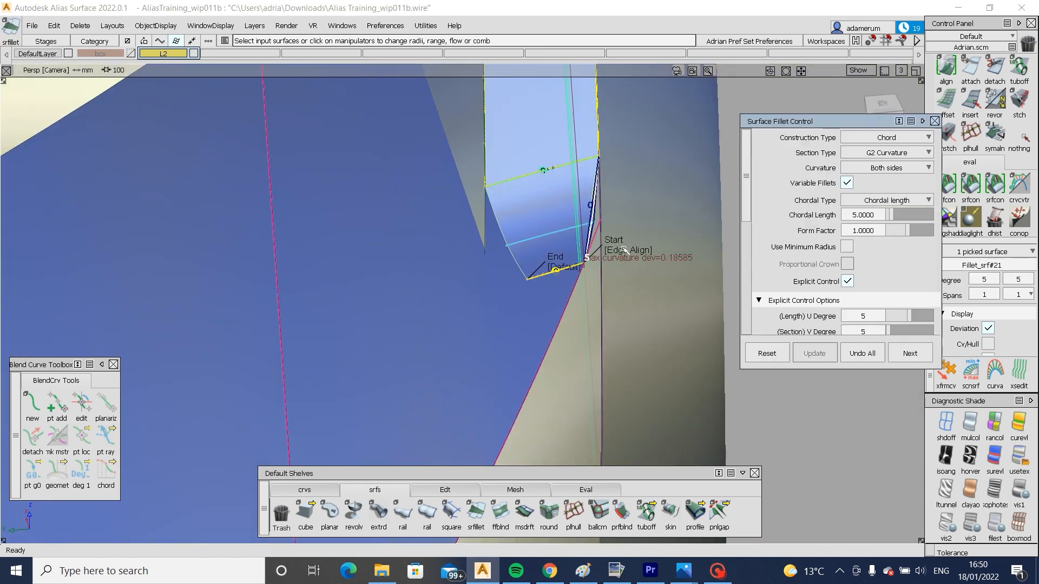
click(624, 248)
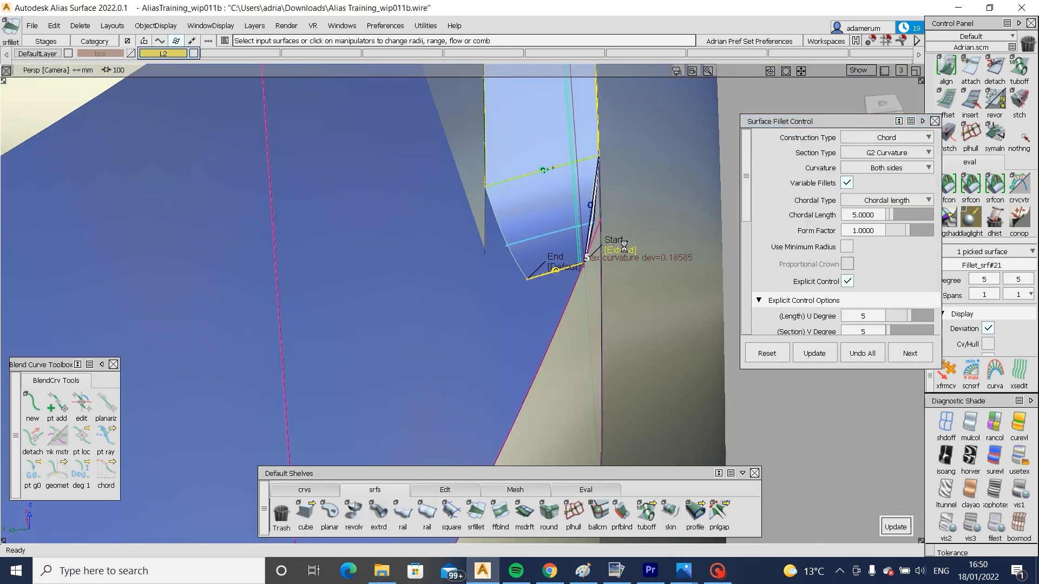
- Intersect the extended flange fillet with the outer corner surface and discard the fillet's overhanging region
mouse_move(624, 247)
alt+shift+mouse_down()
mouse_move(618, 288)
mouse_move(573, 289)
alt+shift+mouse_up()
ctrl+shift+drag(574, 288, 576, 238)
ctrl+shift+drag(618, 260, 580, 215)
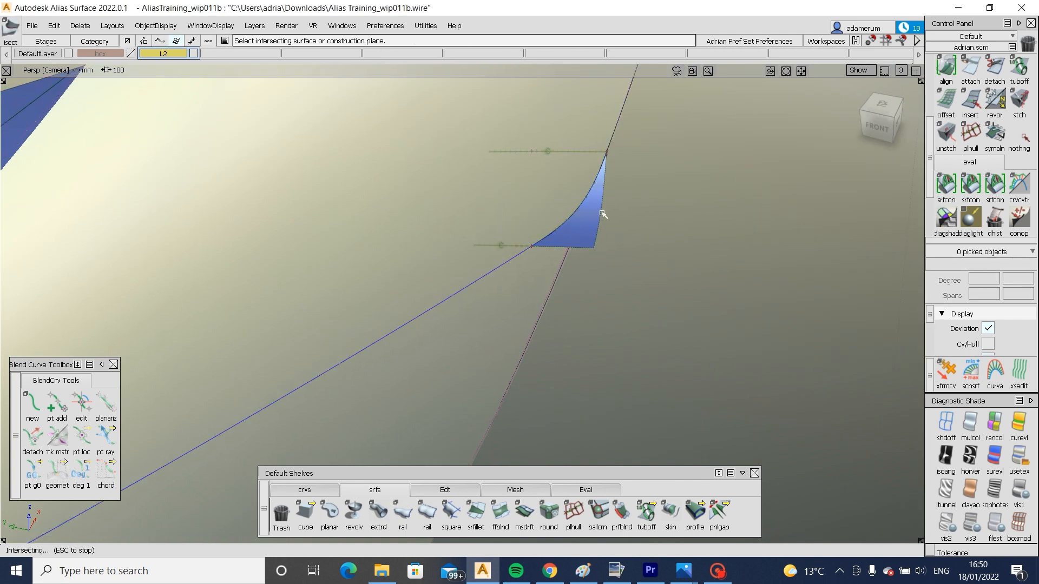
click(583, 218)
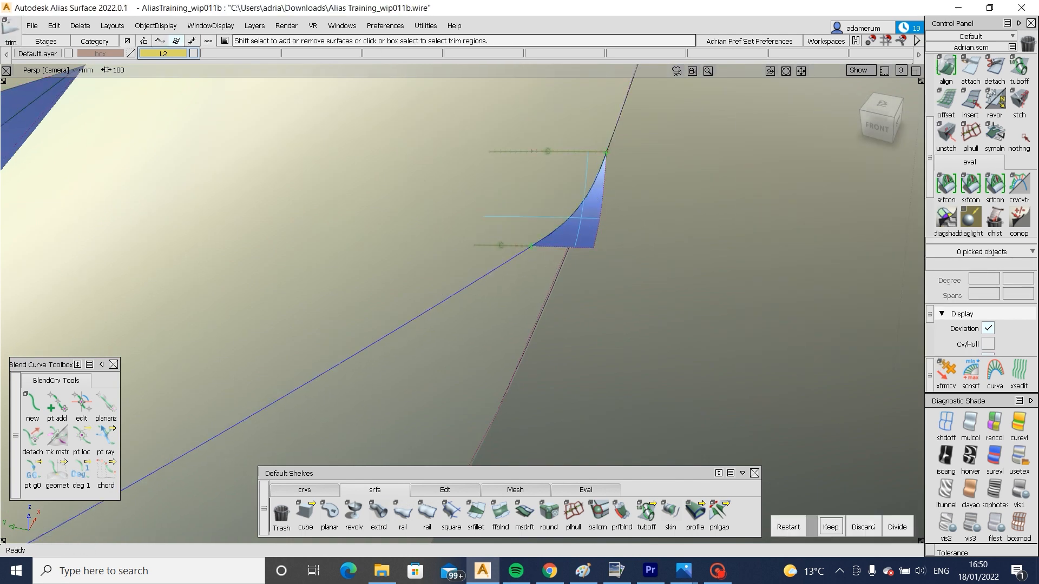
click(870, 525)
- Untrim the outer corner surface and retrim it to the intersection with the flange fillet, keeping the picked region
click(509, 338)
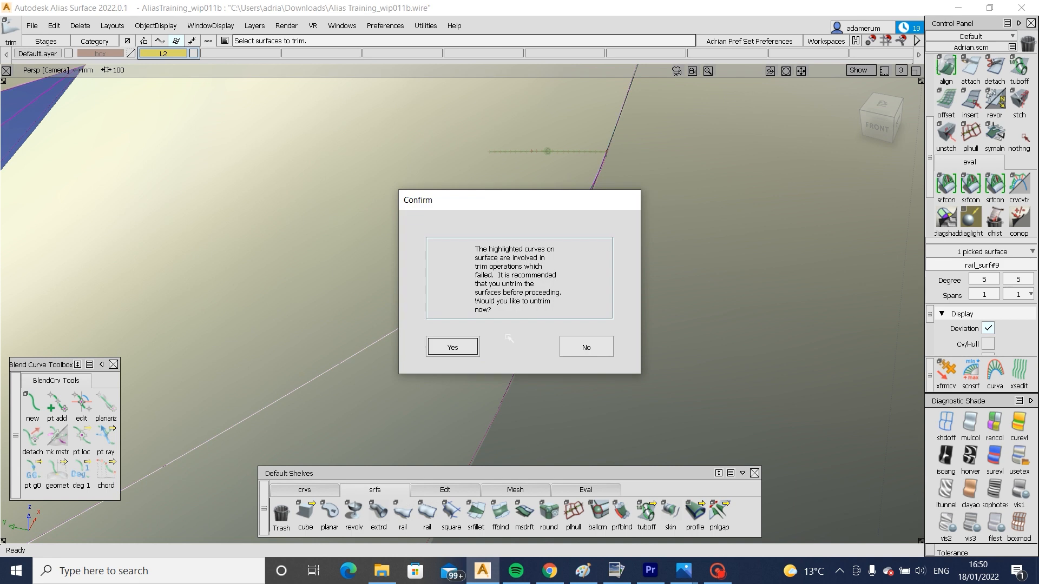
key(Return)
click(532, 297)
click(577, 211)
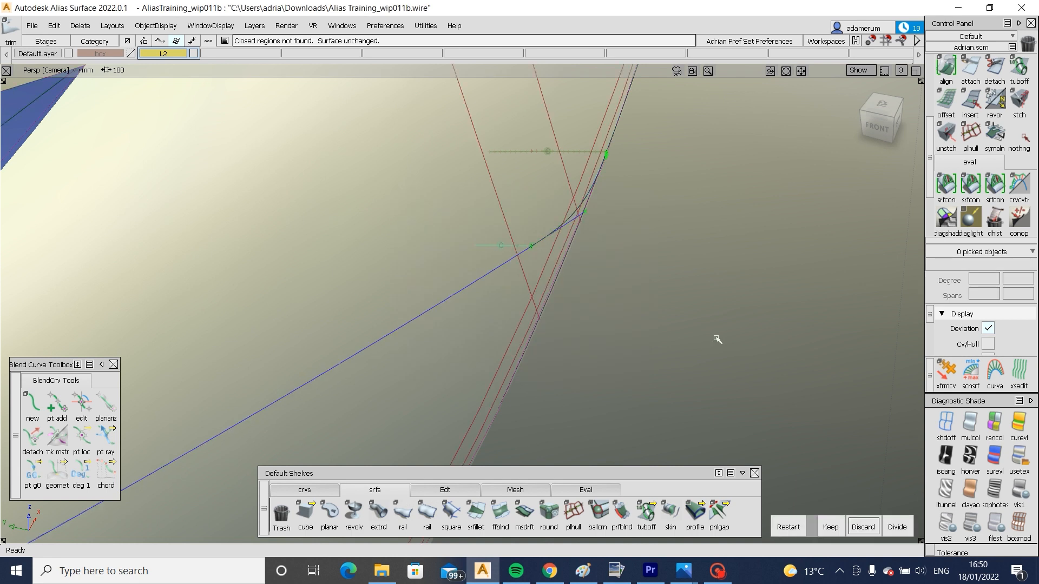
click(831, 527)
- Build a G2 surface fillet with chordal length 10 between the outer corner surface and the bumper, with Default start and Edge align end
alt+shift+drag(693, 299, 564, 255)
alt+shift+middle_drag(566, 290, 563, 394)
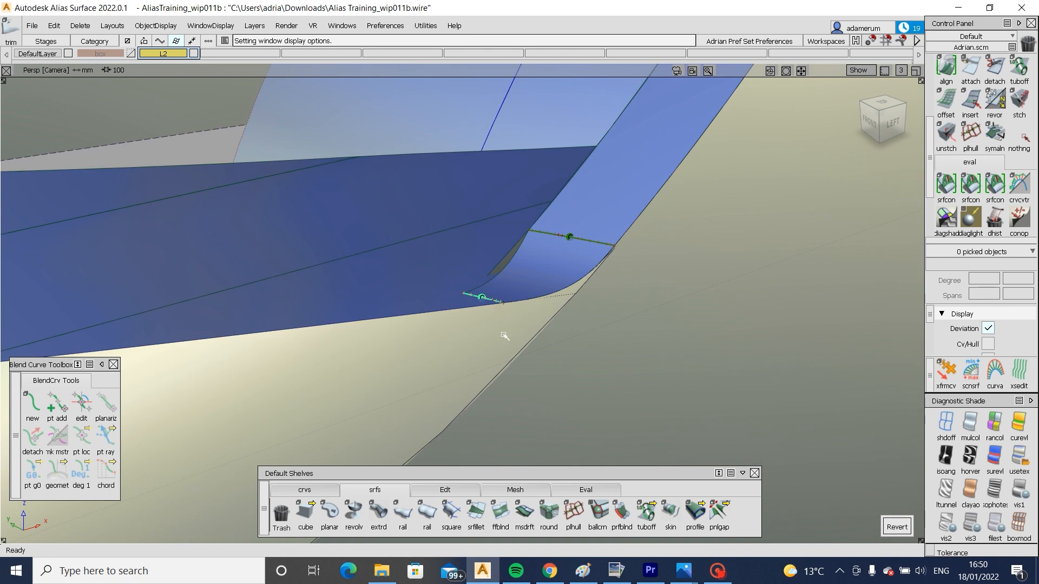
alt+shift+right_drag(639, 313, 379, 352)
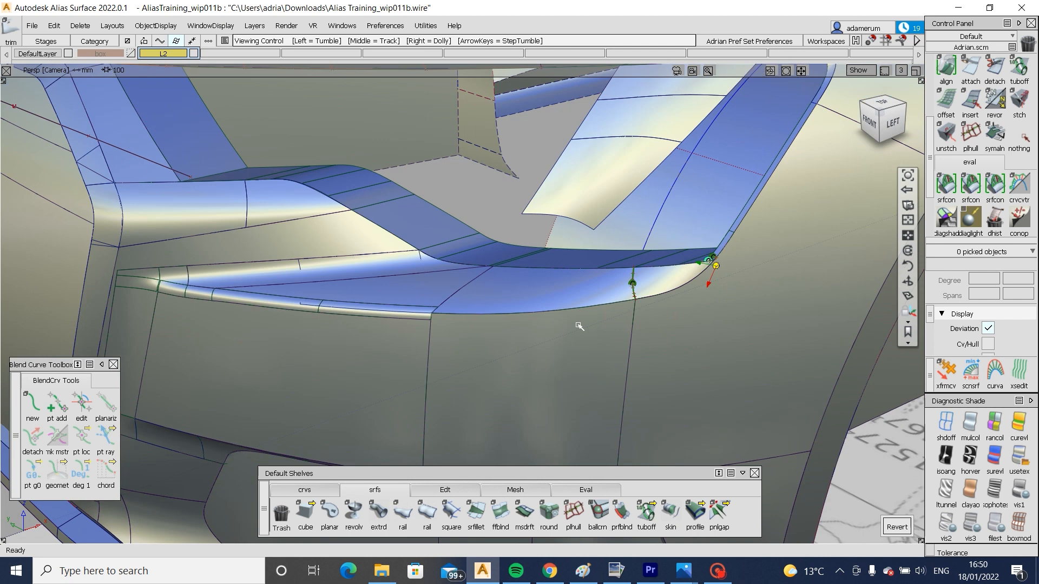
alt+shift+right_drag(579, 324, 673, 244)
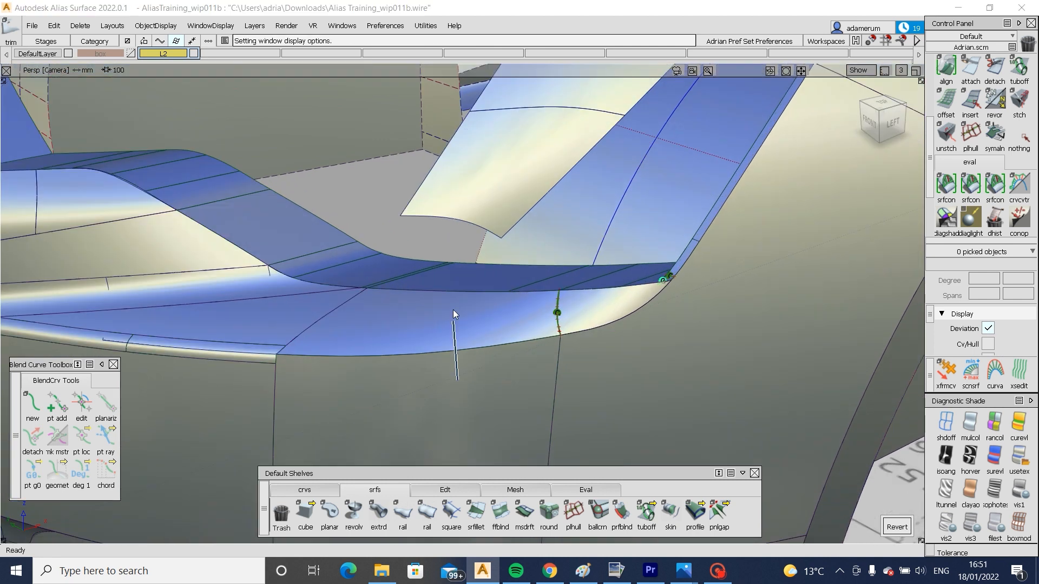
click(476, 514)
click(447, 347)
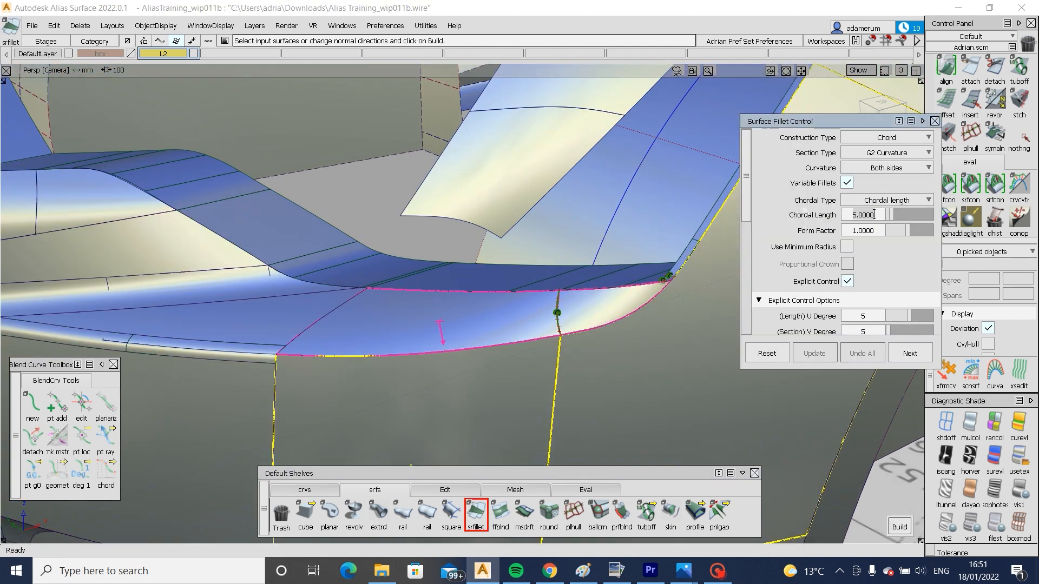
scroll(894, 261, down, 4)
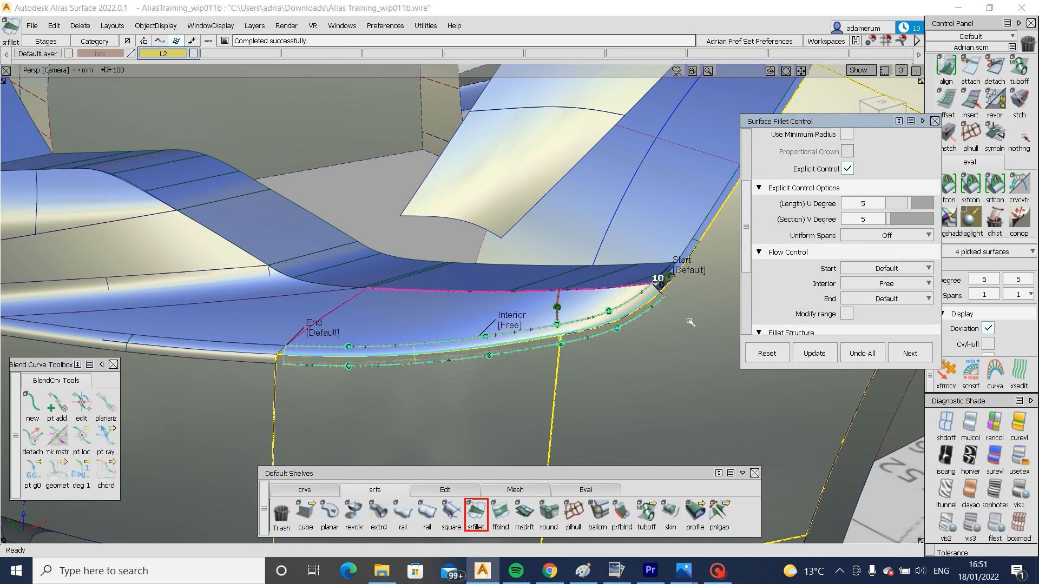
click(319, 336)
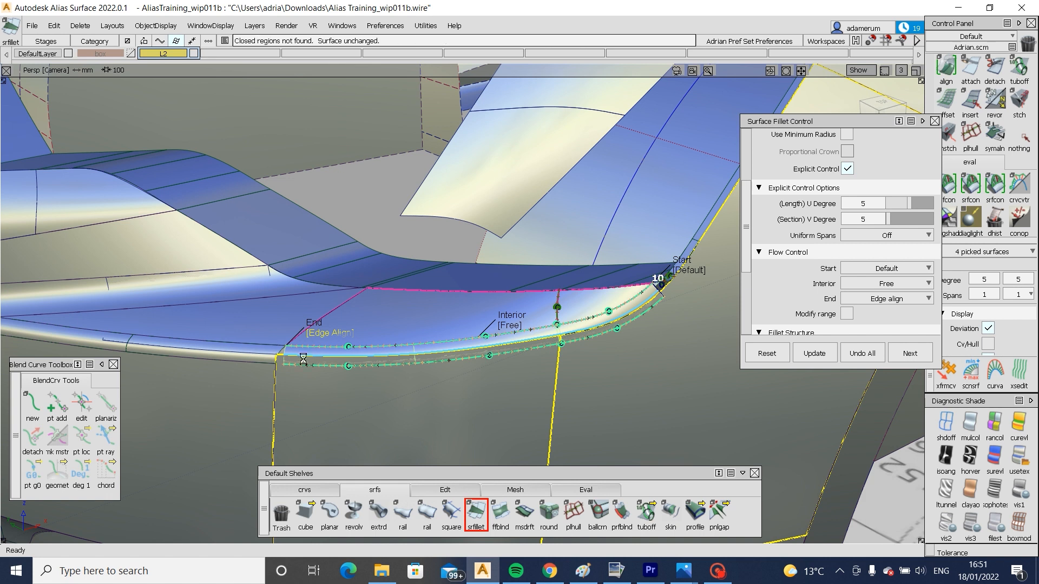
- Examine the start of the lower bumper fillet where it approaches the small flange fillet at the outer corner
alt+shift+right_drag(641, 294, 807, 287)
alt+shift+middle_drag(806, 288, 480, 332)
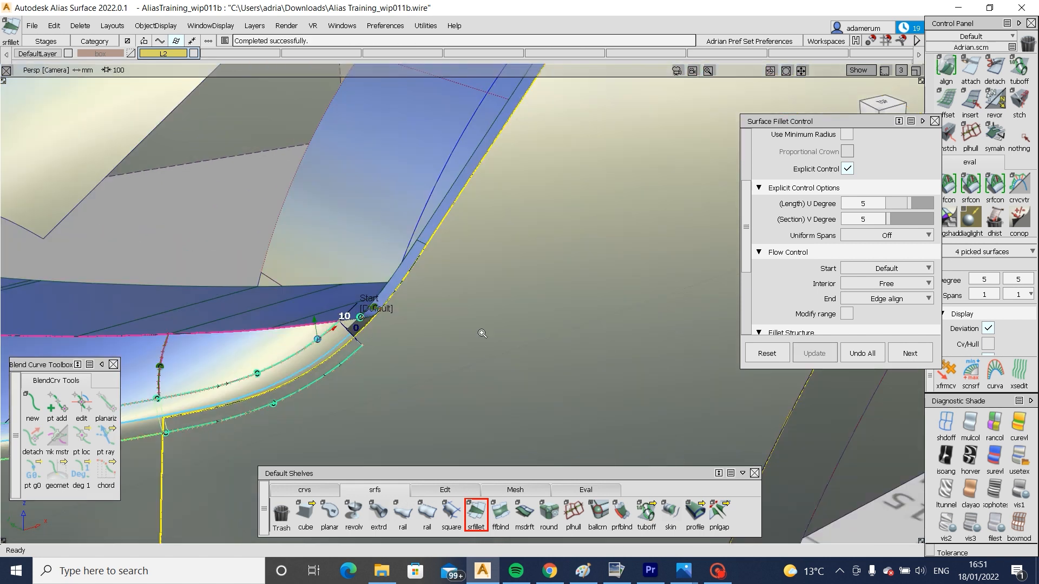
alt+shift+right_drag(480, 331, 454, 385)
alt+shift+middle_drag(433, 381, 652, 323)
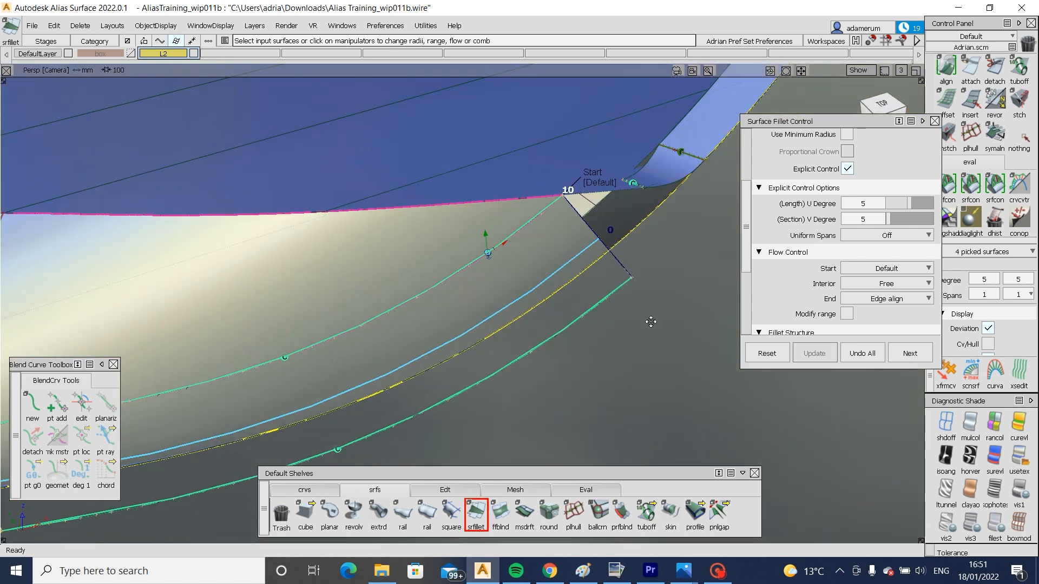
alt+shift+right_drag(651, 323, 364, 352)
alt+shift+middle_drag(364, 352, 609, 278)
alt+shift+drag(246, 309, 349, 313)
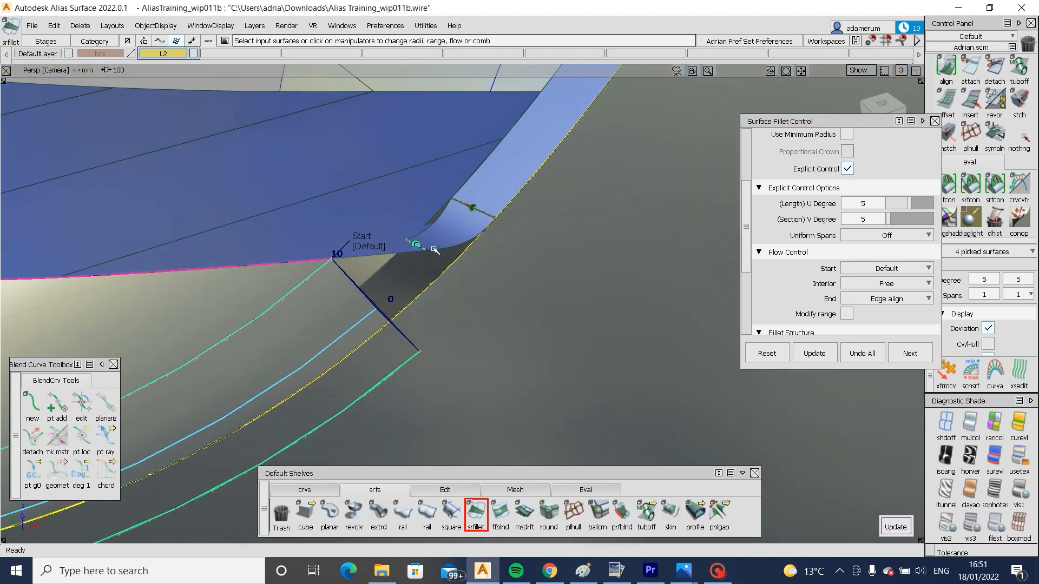
- Set the lower bumper fillet's start chordal length to 3.5 so it meets the corner of the small flange fillet, and update it
click(402, 254)
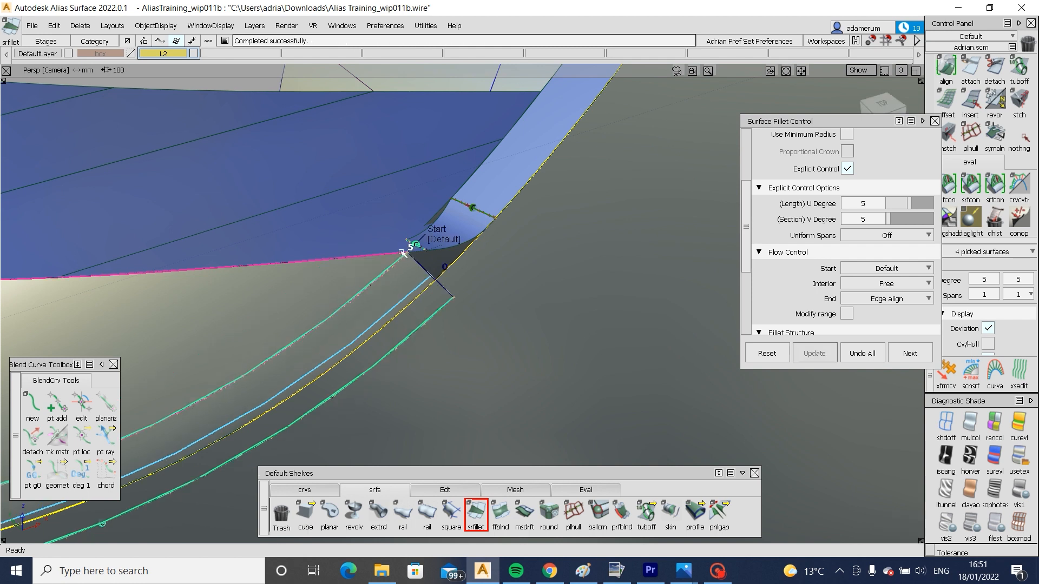
click(407, 253)
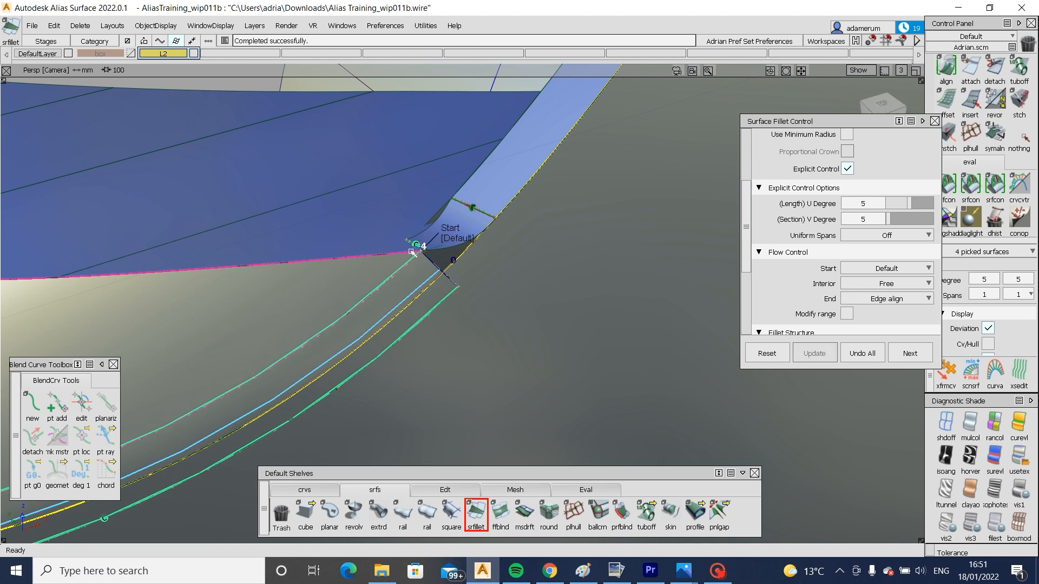
click(412, 253)
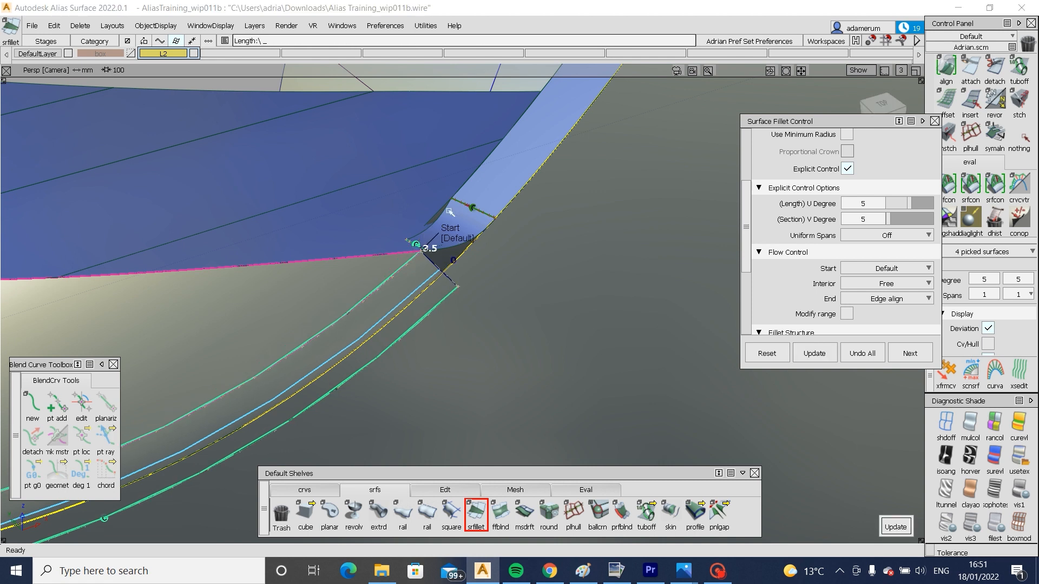
click(897, 526)
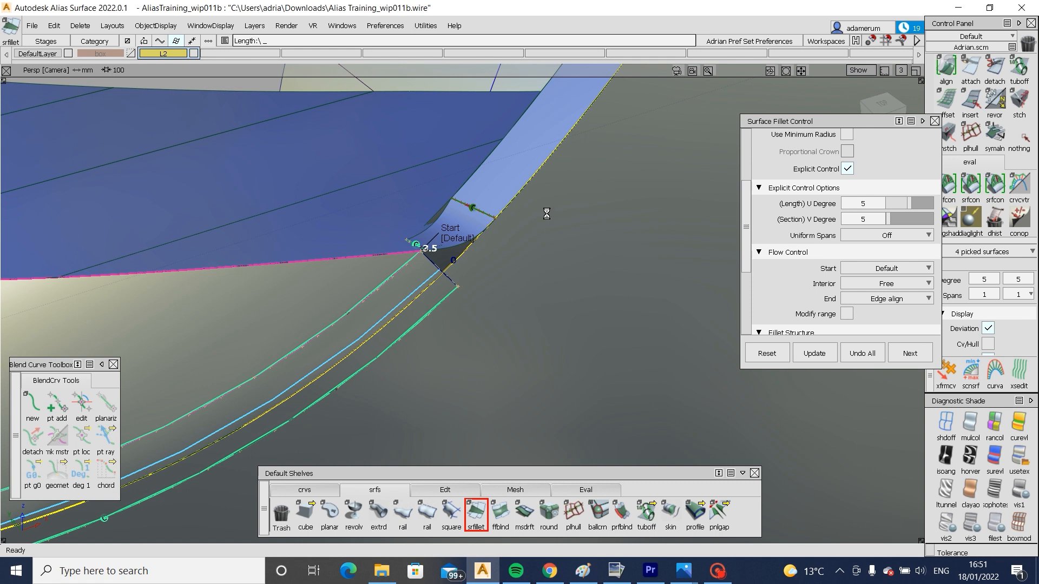
alt+shift+right_drag(557, 259, 561, 219)
alt+shift+middle_drag(350, 282, 130, 428)
alt+shift+right_drag(505, 312, 505, 292)
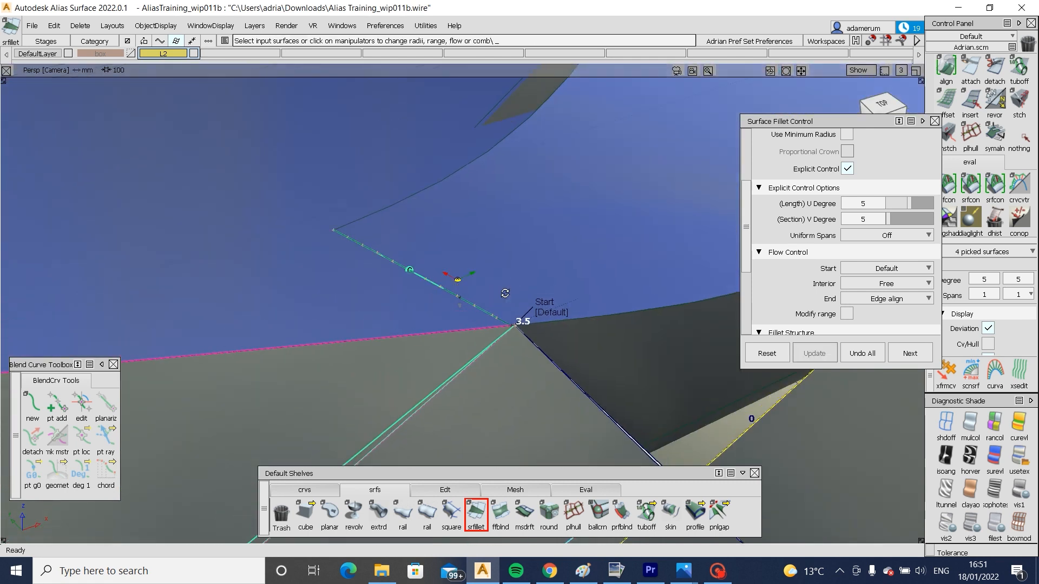
mouse_move(505, 292)
alt+shift+mouse_down()
mouse_move(464, 283)
mouse_move(506, 292)
alt+shift+mouse_up()
alt+shift+right_drag(505, 292, 502, 378)
- Delete the construction history of the lower bumper fillet surfaces
ctrl+shift+drag(502, 378, 505, 284)
alt+shift+right_drag(587, 281, 468, 339)
ctrl+shift+drag(469, 340, 456, 321)
key(ctrl+h)
key(Return)
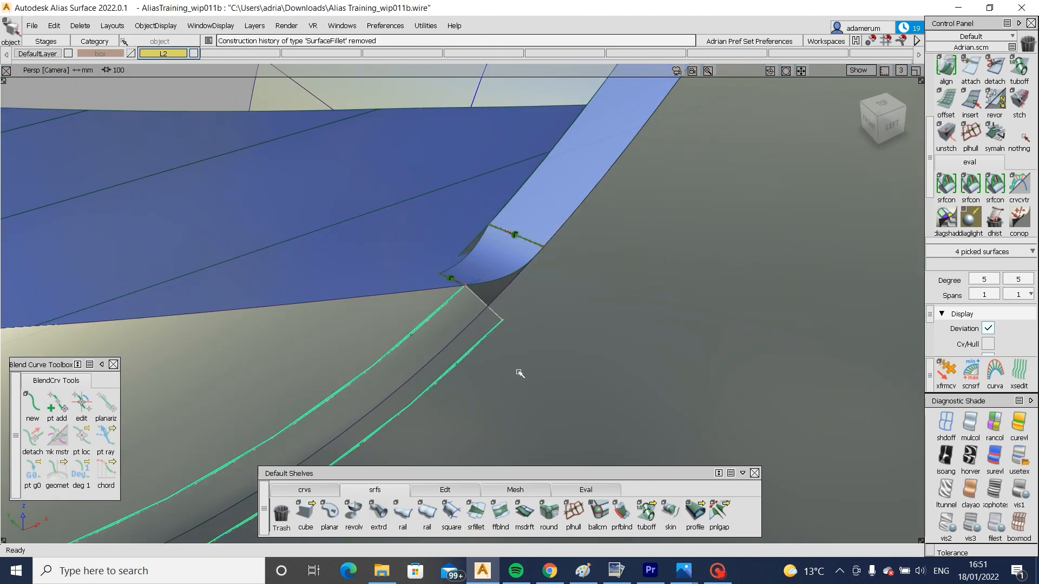
- Extend the bumper-side edge curve of the lower fillet by about 39.4 mm past the small flange fillet
click(519, 371)
click(445, 490)
click(645, 512)
click(477, 341)
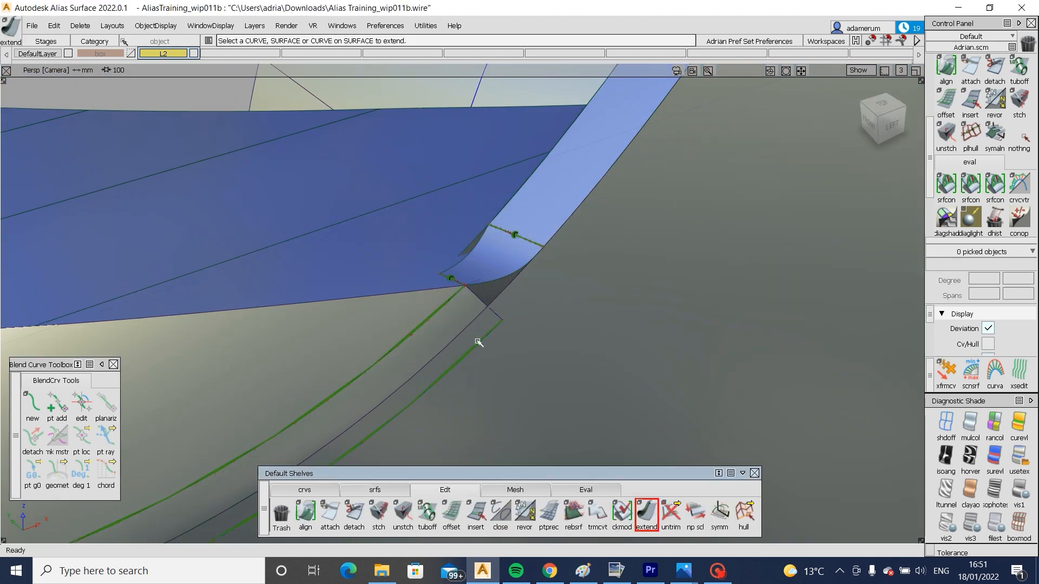
click(565, 346)
drag(505, 318, 563, 255)
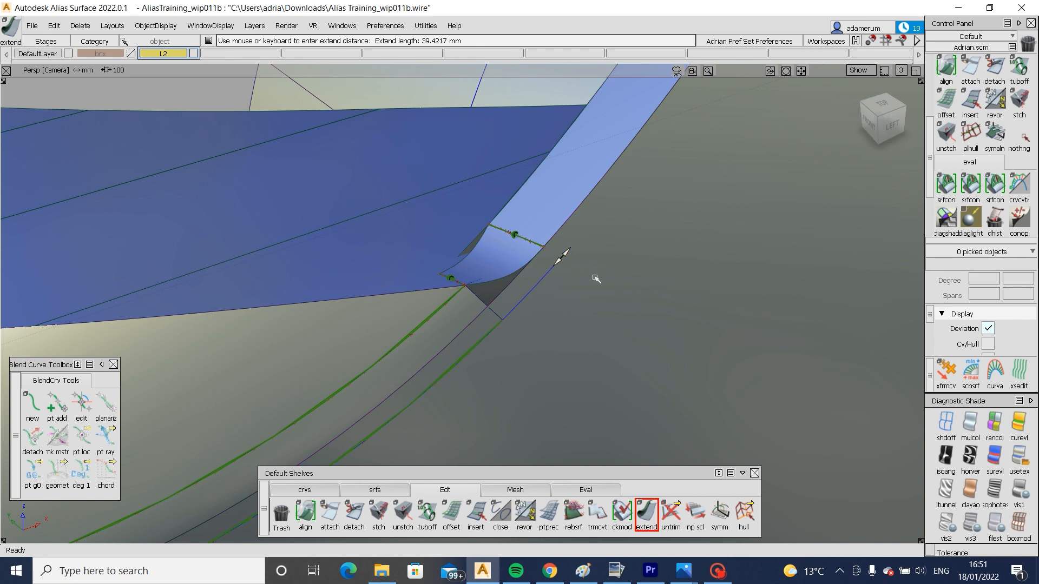
- Draw a short edit-point curve joining the outer end of the flange fillet to the end of the extended edge curve
ctrl+shift+drag(590, 317, 590, 250)
ctrl+shift+middle_drag(590, 250, 553, 244)
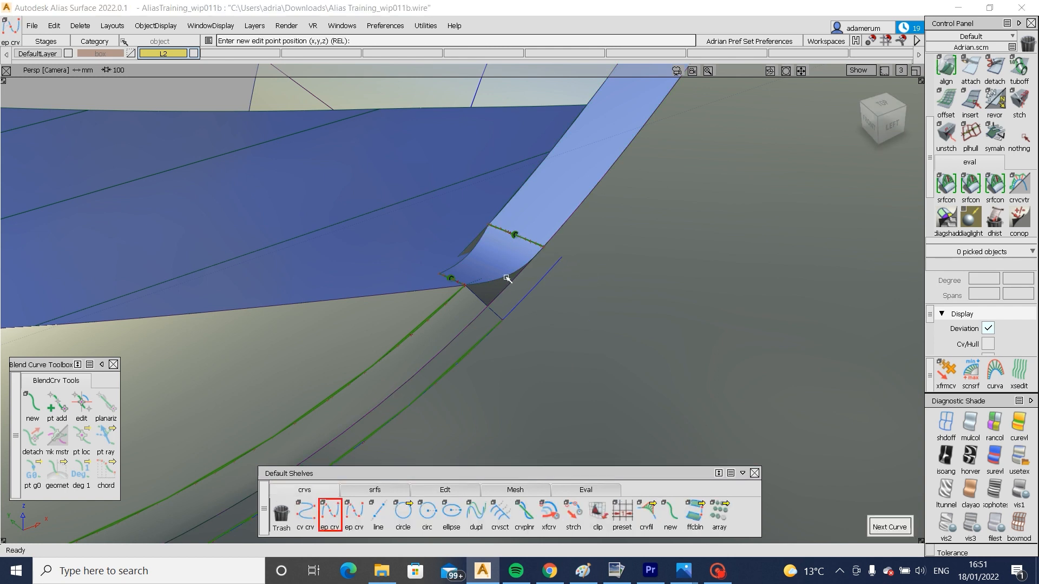
ctrl+alt+drag(506, 278, 586, 247)
ctrl+shift+drag(598, 302, 595, 241)
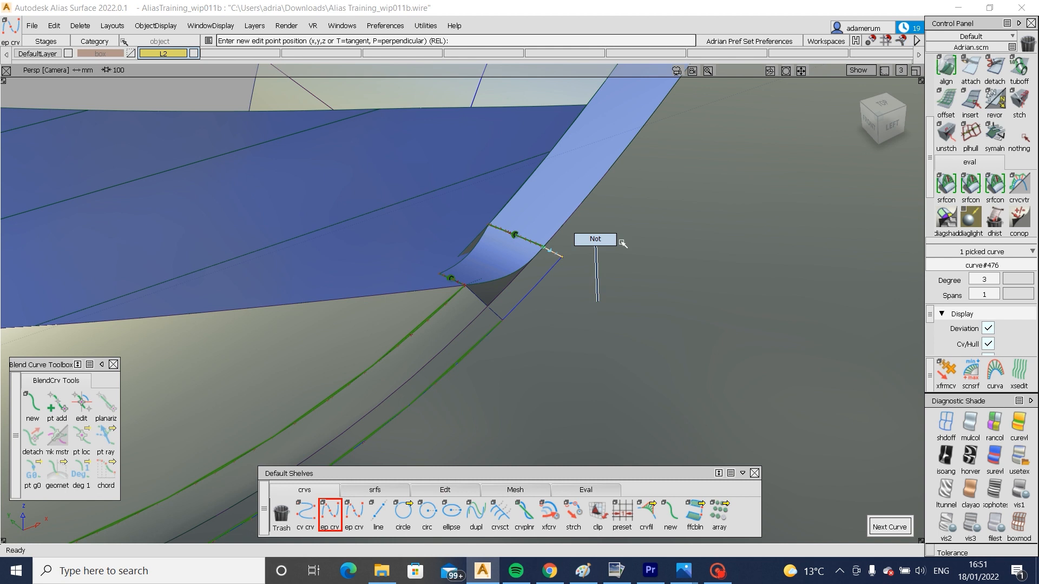
- Trim the bumper's leftover corner region using the short curve and the extended edge, keeping the outer bumper
ctrl+shift+right_drag(570, 281, 555, 249)
click(555, 249)
click(561, 257)
key(space)
ctrl+shift+right_drag(660, 251, 583, 310)
click(591, 310)
click(832, 527)
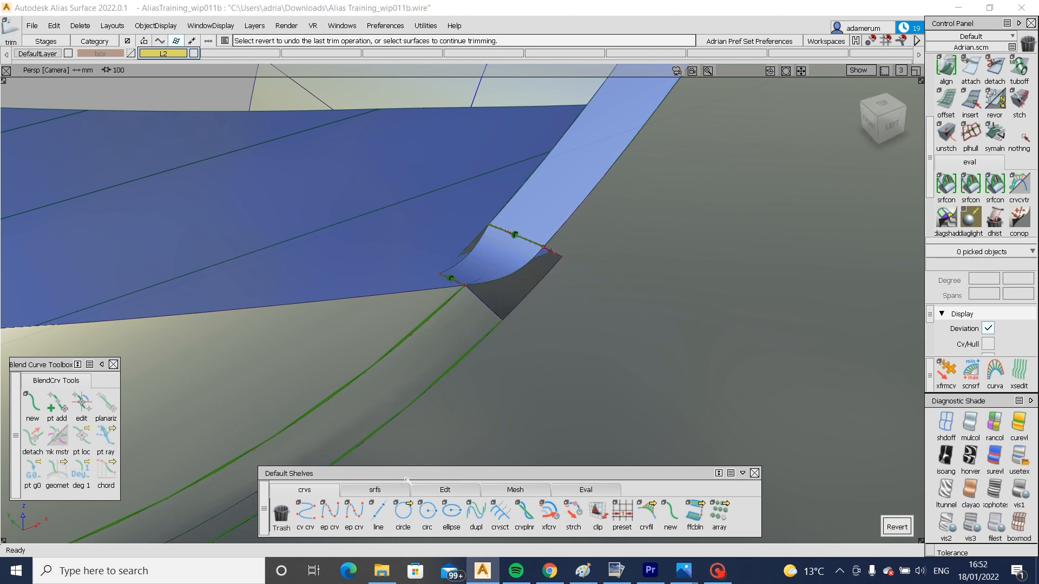
- Build a Square surface in the corner gap from the lower fillet end, the flange fillet edge and the two bumper trim edges
click(381, 489)
click(452, 510)
click(483, 301)
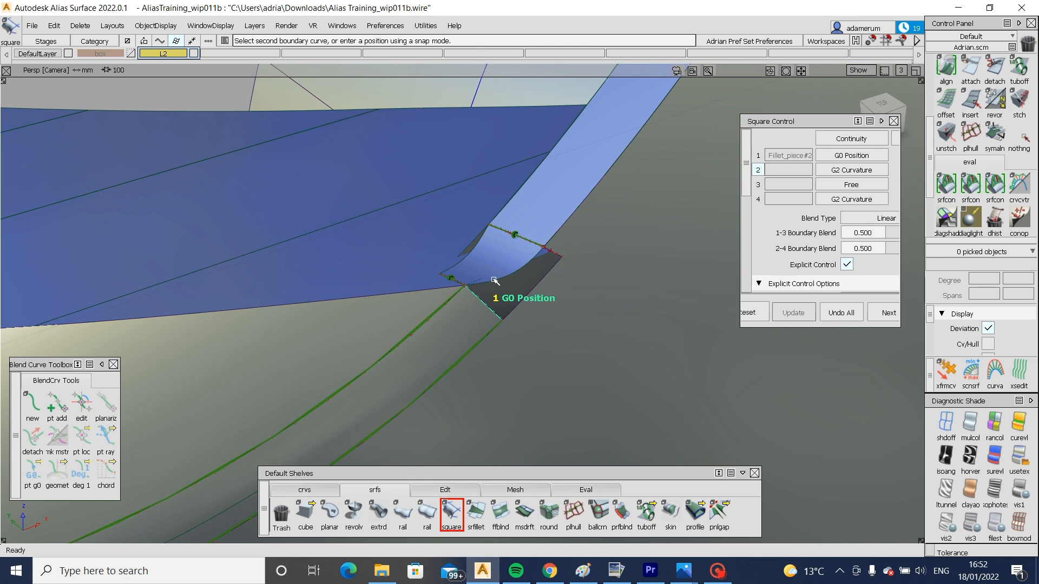
click(529, 281)
click(557, 253)
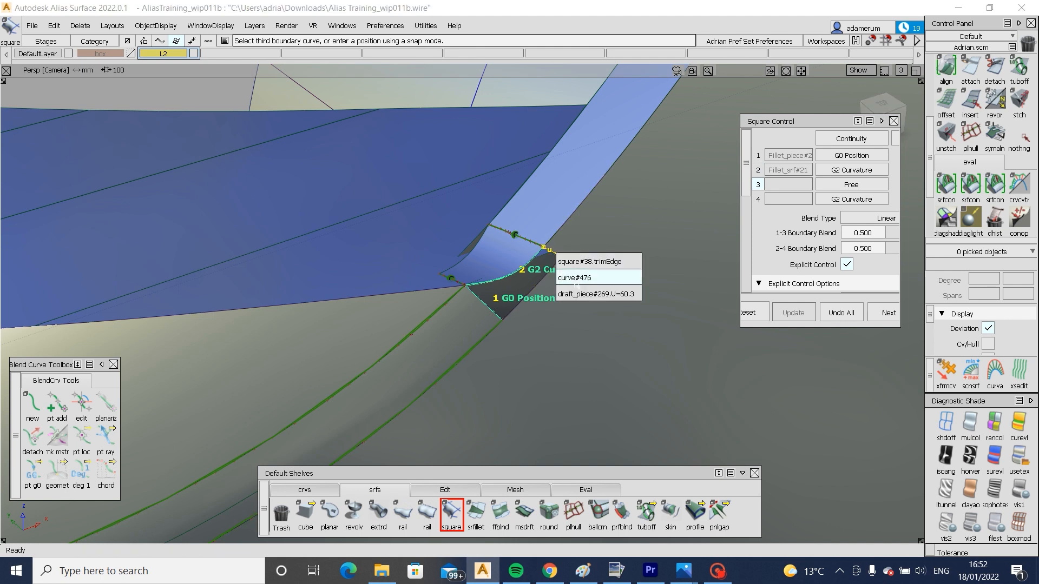
click(524, 296)
click(547, 290)
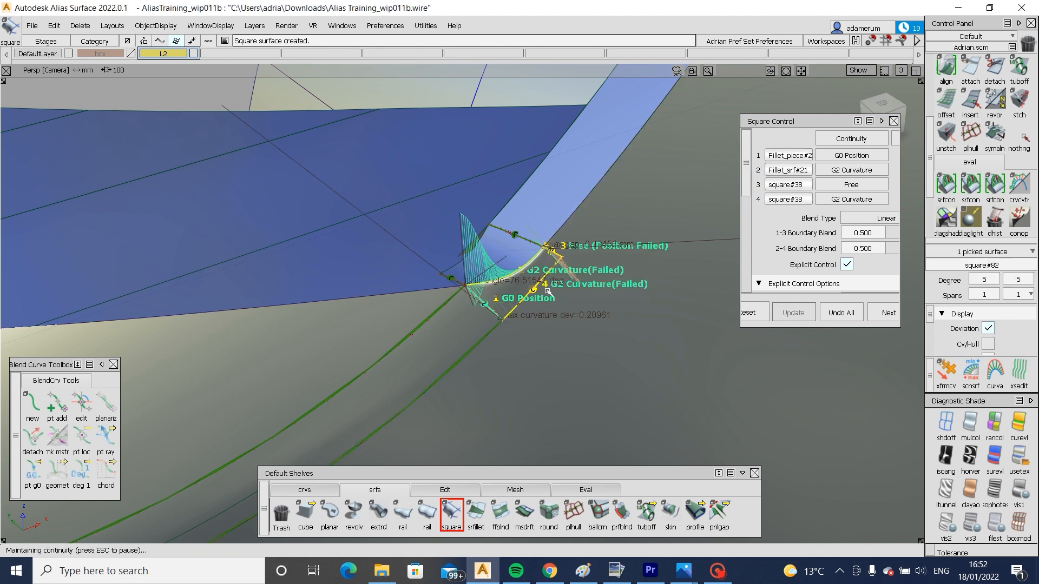
- Set the corner patch's continuity to G1 Tangent on side 1, G0 Position on side 2 and G1 Tangent on side 3
click(834, 171)
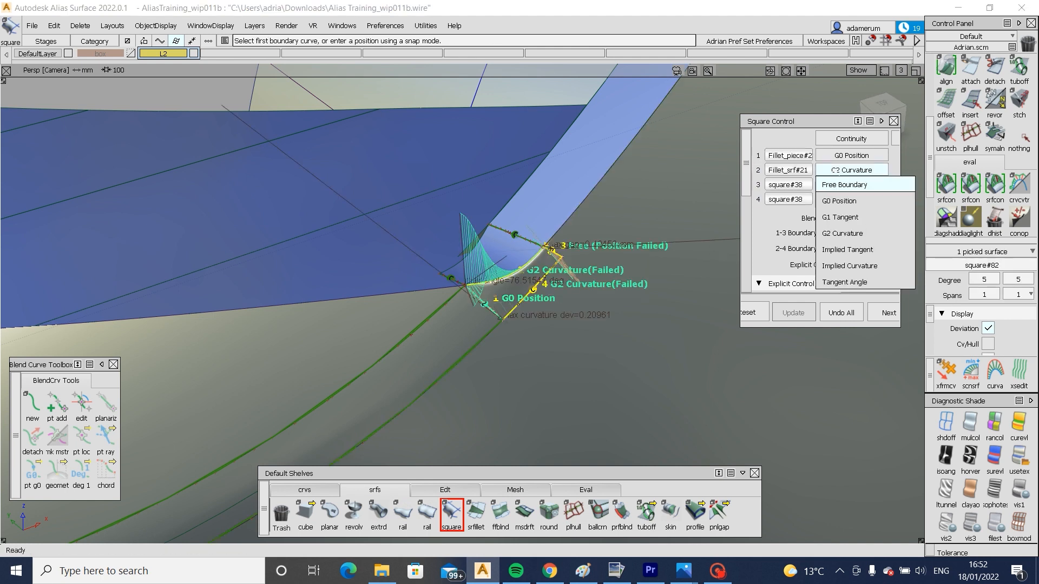
click(840, 201)
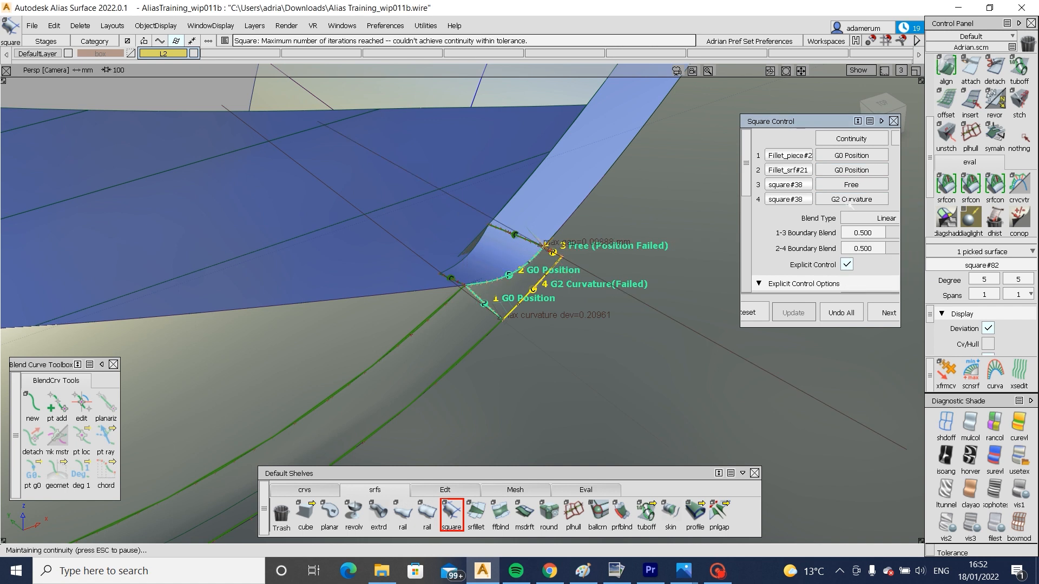
click(836, 156)
click(844, 201)
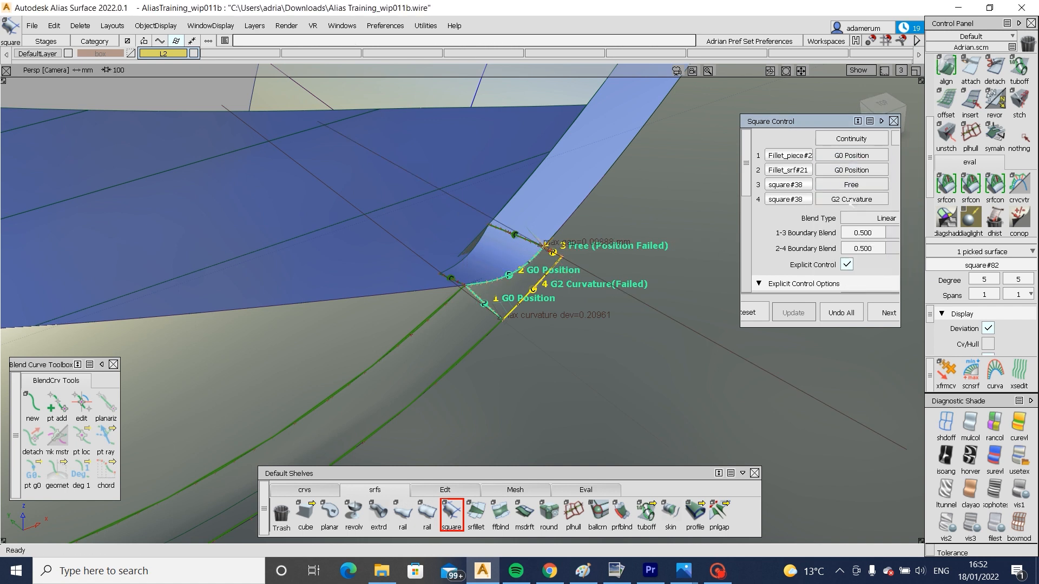
click(821, 184)
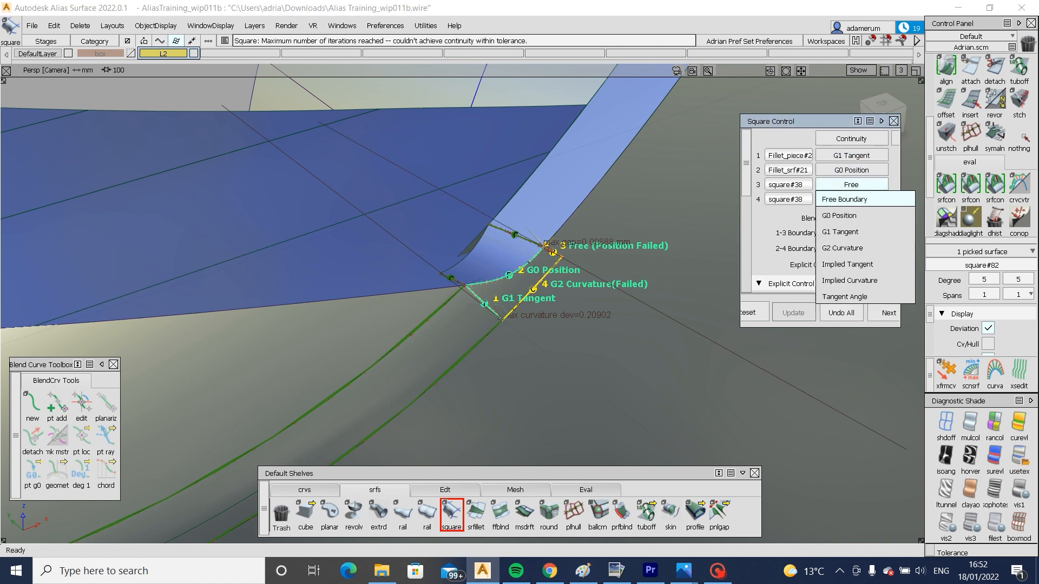
click(844, 233)
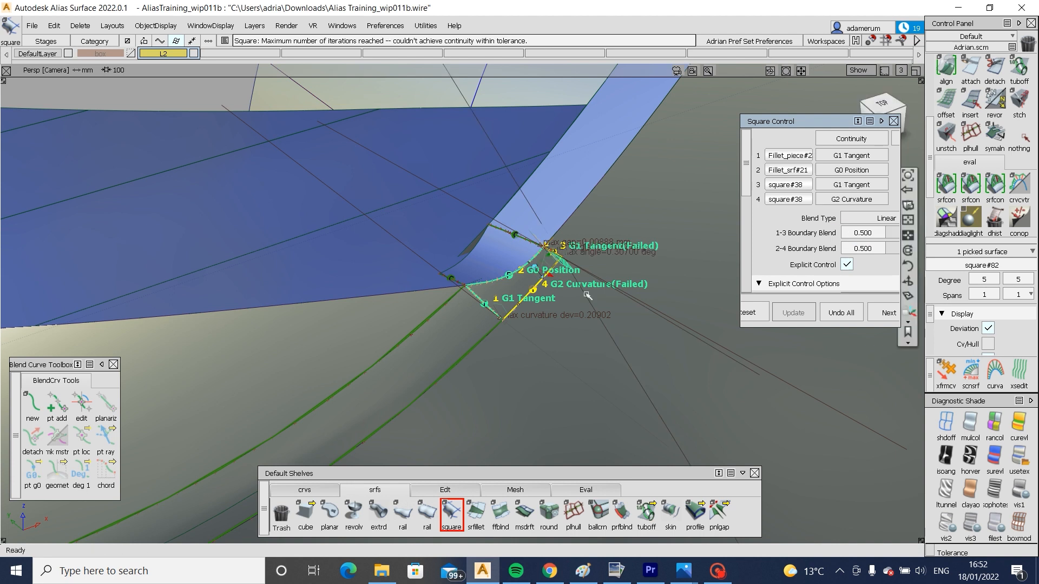
- Align the corner patch's short outer edge to the bumper with G1 continuity and the Edge alignment type
alt+shift+right_drag(587, 294, 612, 274)
key(ctrl+h)
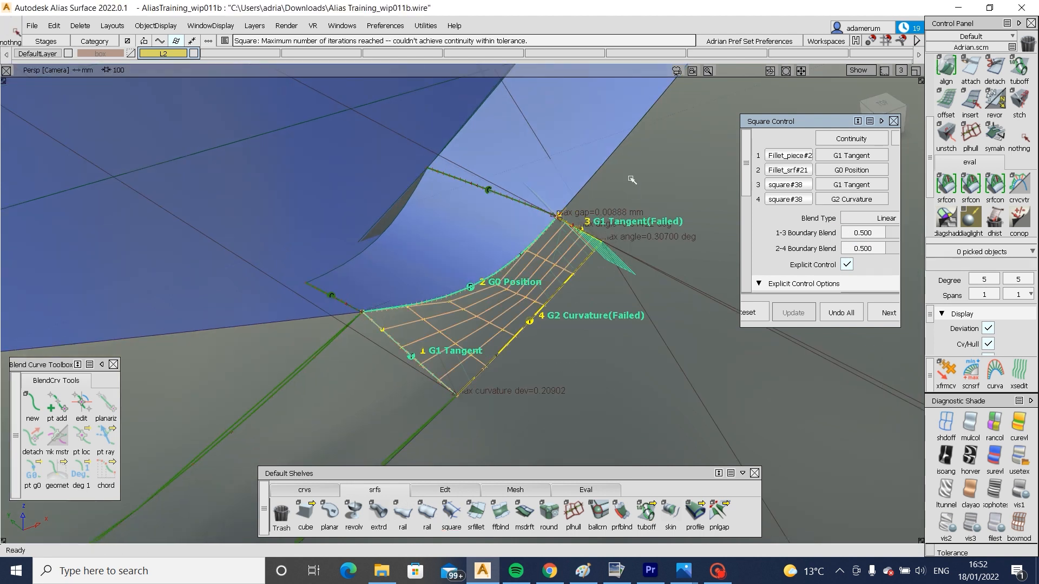
click(947, 69)
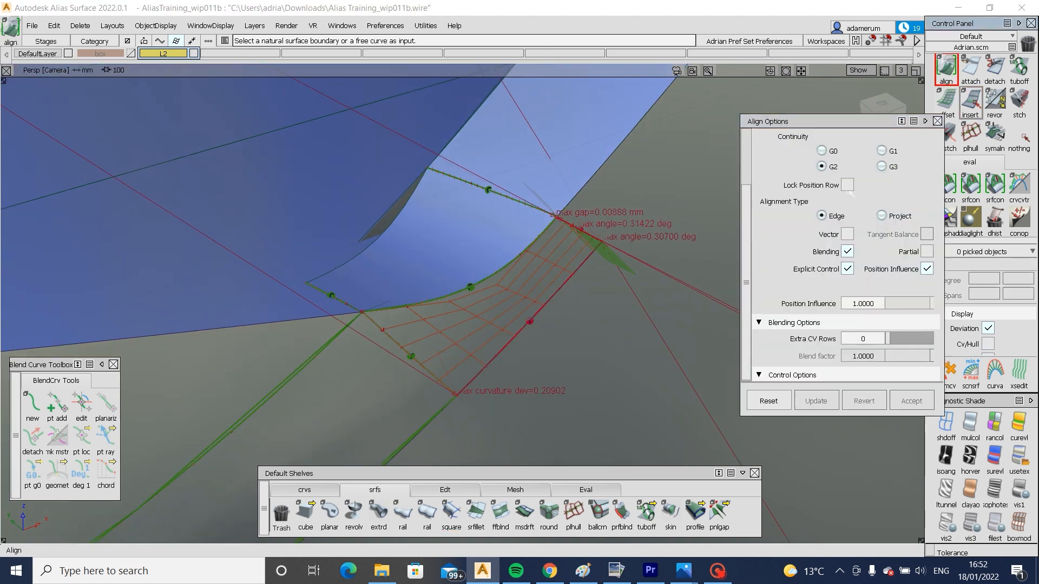
click(586, 236)
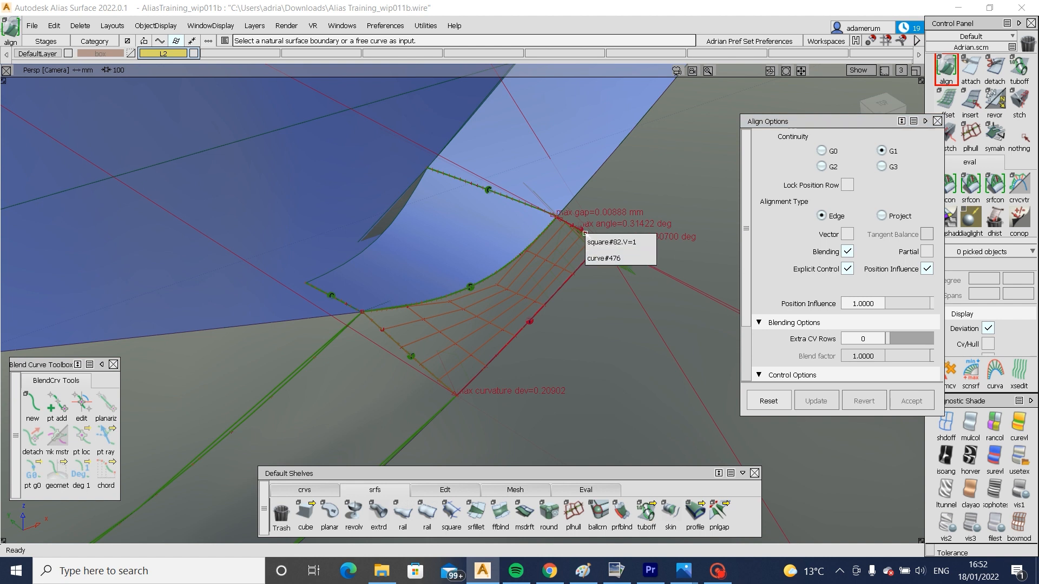
click(649, 258)
key(Return)
click(583, 235)
click(595, 258)
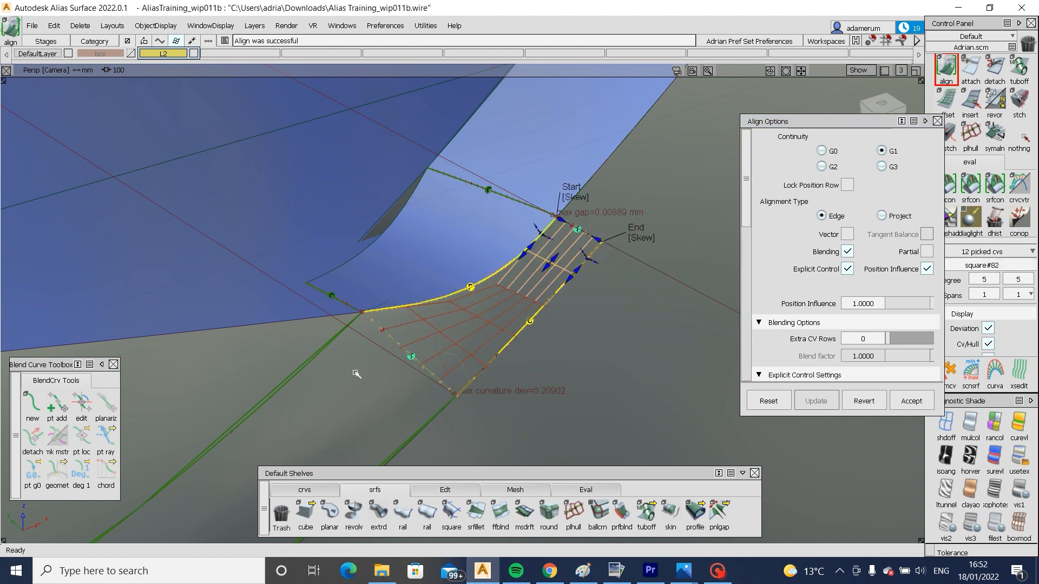
- Examine the shaded corner patch and the lower bumper fillet from close range for gaps and uneven transitions
ctrl+shift+drag(503, 283, 449, 364)
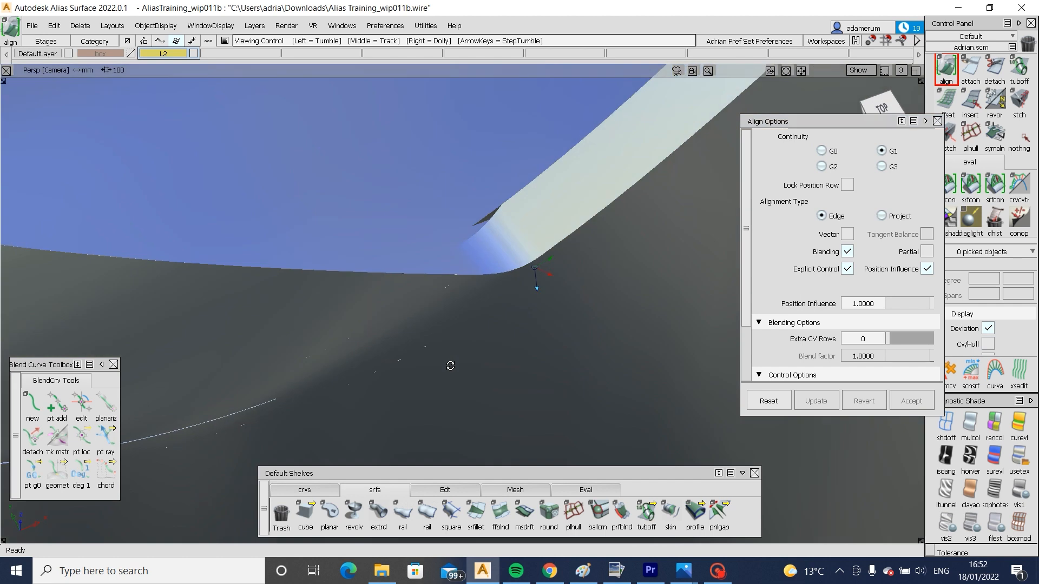
alt+shift+right_drag(450, 364, 391, 292)
alt+shift+drag(390, 292, 424, 327)
alt+shift+right_drag(424, 327, 445, 293)
ctrl+shift+drag(445, 294, 418, 311)
click(417, 312)
alt+shift+right_drag(420, 325, 382, 325)
alt+shift+drag(382, 324, 670, 277)
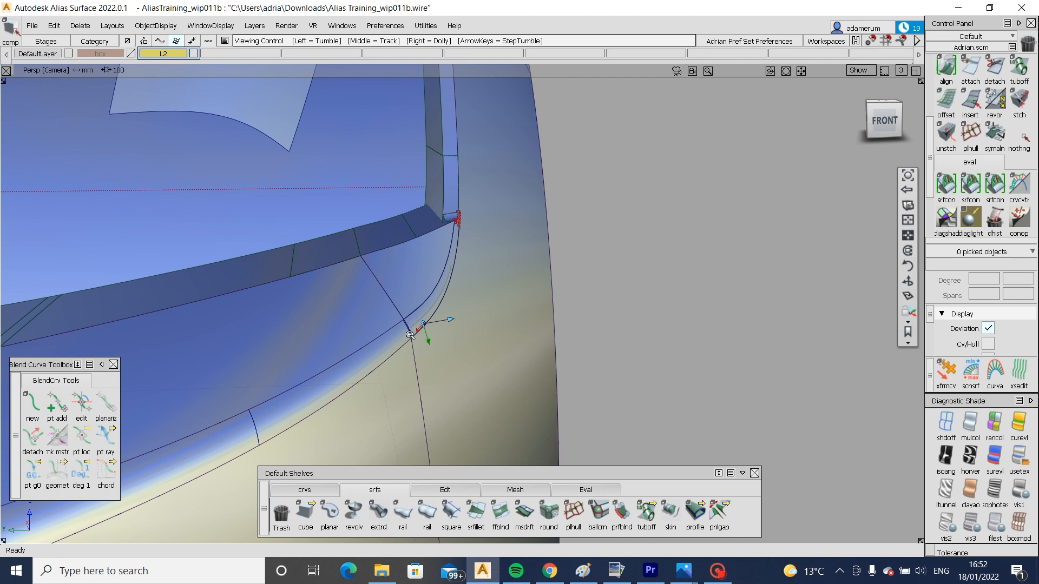
alt+shift+right_drag(452, 330, 410, 336)
alt+shift+middle_drag(410, 336, 414, 315)
click(482, 360)
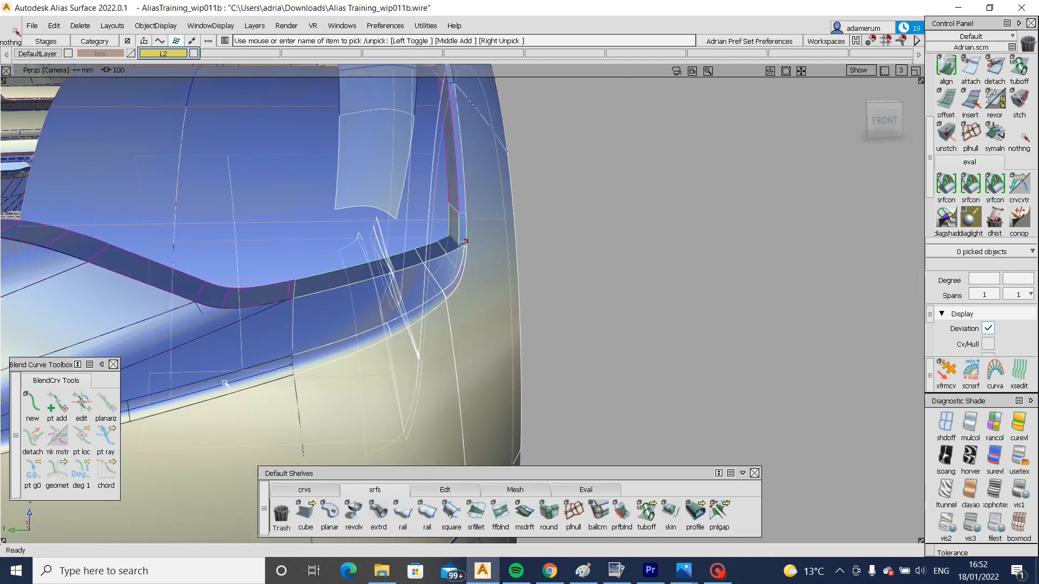
click(225, 380)
alt+shift+right_drag(225, 381, 283, 352)
alt+shift+drag(482, 341, 422, 331)
alt+shift+right_drag(422, 332, 452, 362)
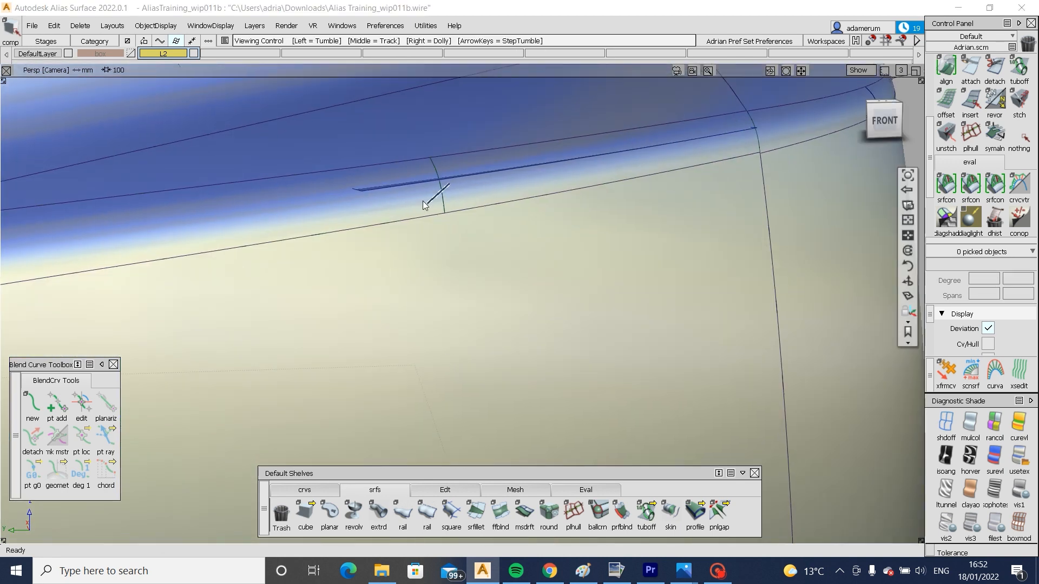
- Hide the model lines and examine the headlight recess, its lower fillet and the car's whole front end from several angles
key(ctrl+m)
alt+shift+right_drag(520, 254, 478, 271)
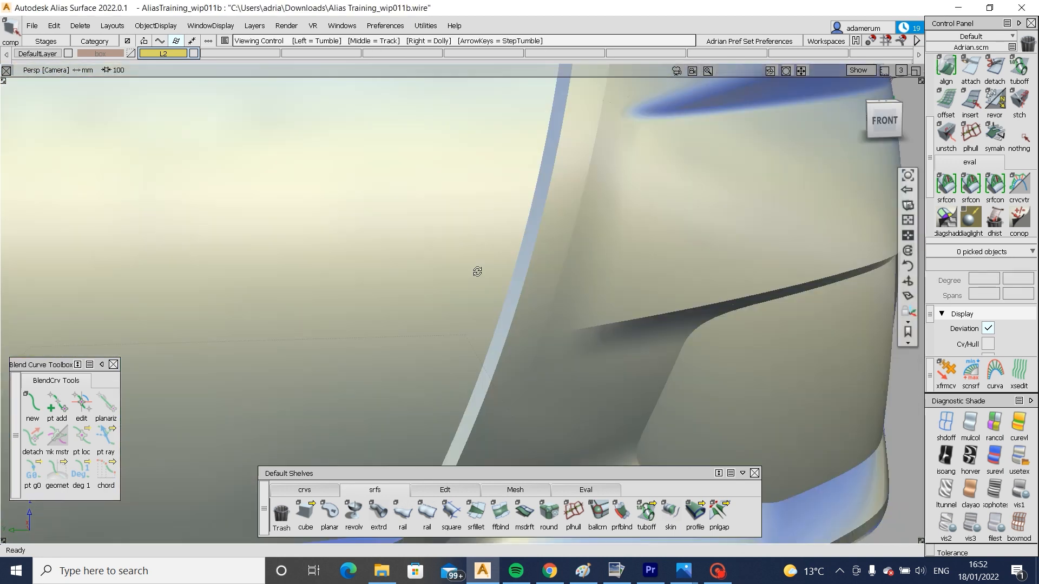
alt+shift+drag(478, 271, 470, 281)
alt+shift+middle_drag(471, 282, 376, 322)
alt+shift+right_drag(557, 309, 417, 329)
alt+shift+drag(417, 330, 378, 274)
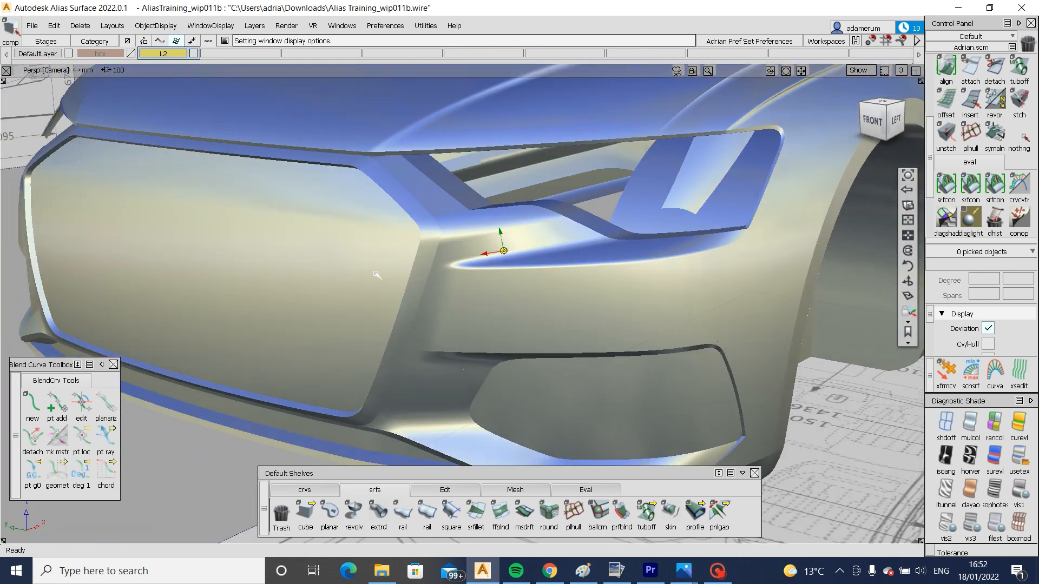
alt+shift+middle_drag(590, 292, 514, 288)
alt+shift+right_drag(514, 288, 465, 295)
alt+shift+drag(465, 294, 547, 259)
alt+shift+middle_drag(562, 325, 663, 319)
alt+shift+right_drag(663, 319, 619, 329)
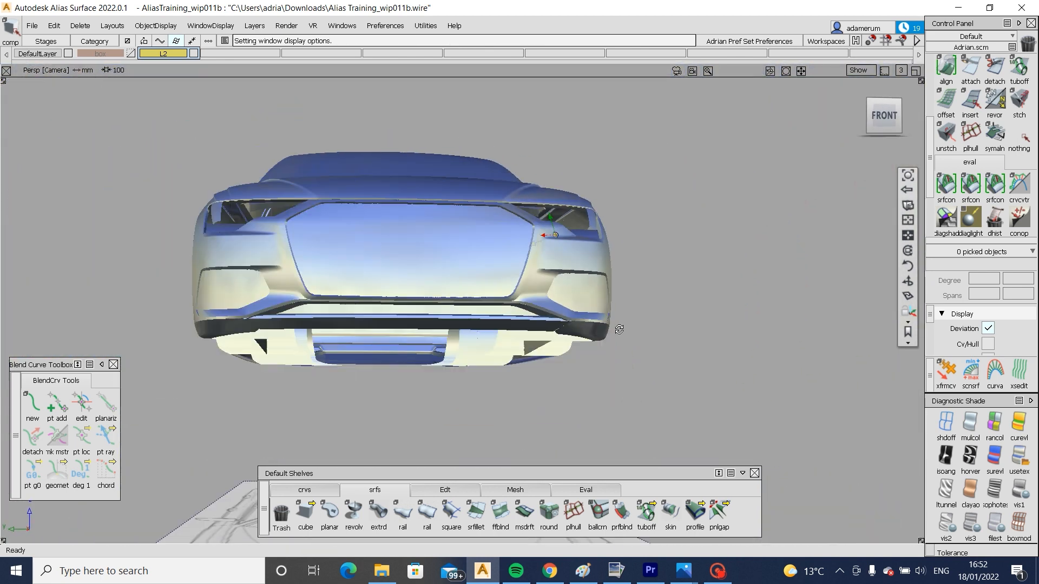
alt+shift+drag(619, 329, 540, 280)
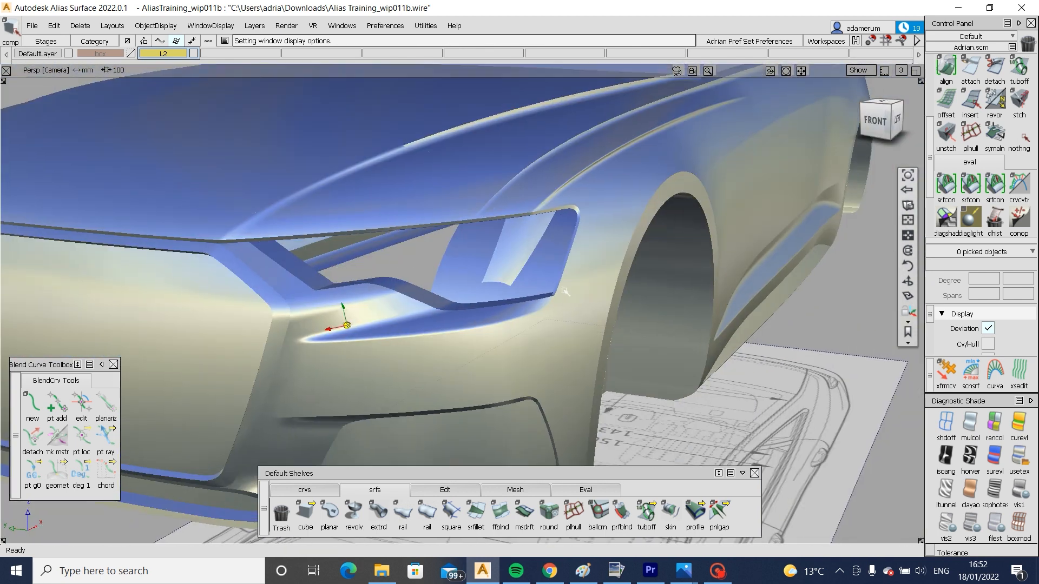
alt+shift+right_drag(563, 291, 246, 215)
alt+shift+middle_drag(246, 215, 326, 259)
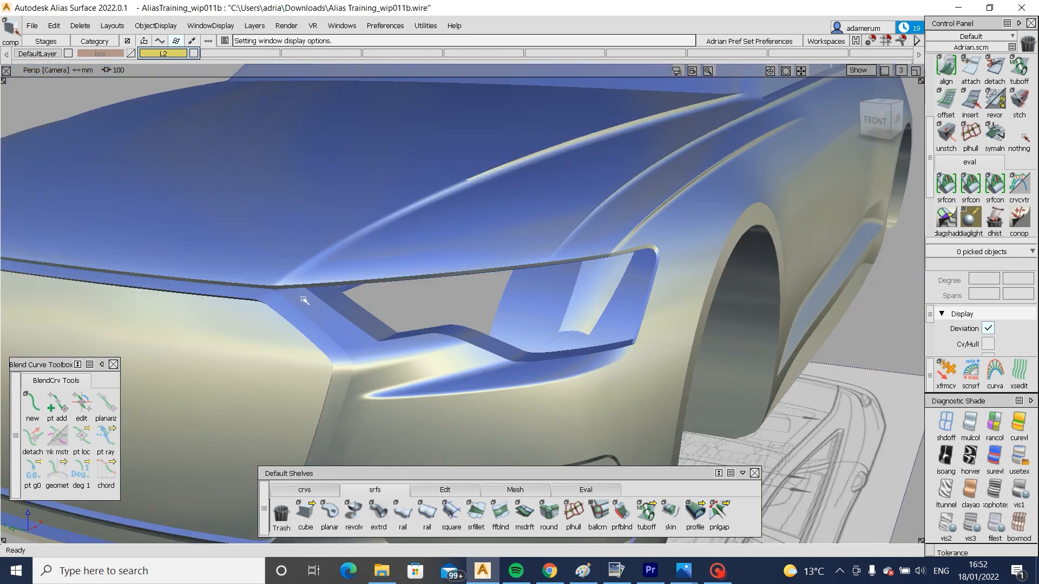
alt+shift+right_drag(385, 340, 463, 335)
alt+shift+drag(361, 340, 469, 345)
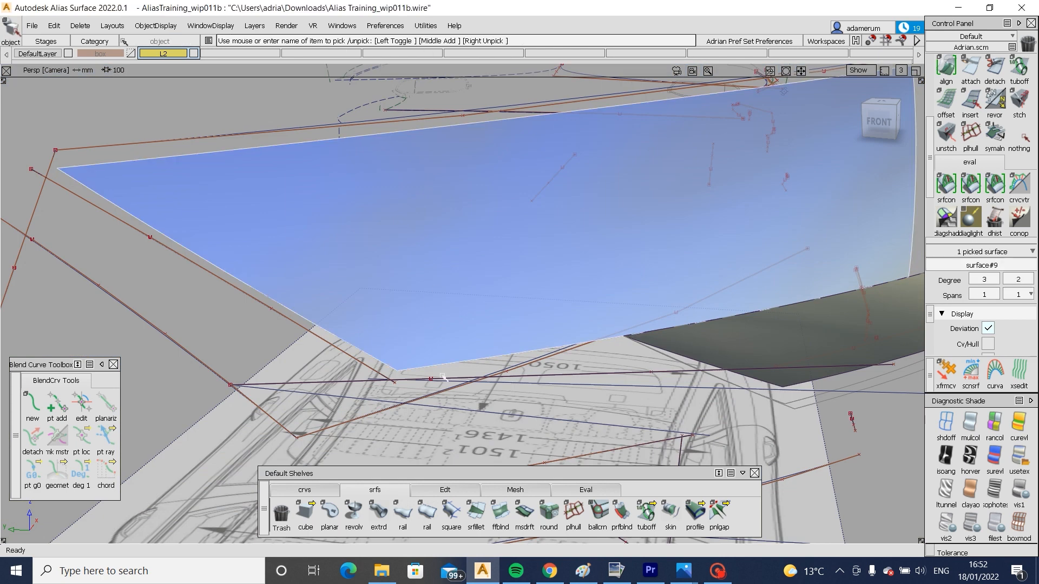
- Switch to the Audi A6 front-view reference photo in Photos and enlarge the headlight and bumper area
mouse_move(684, 570)
click(746, 489)
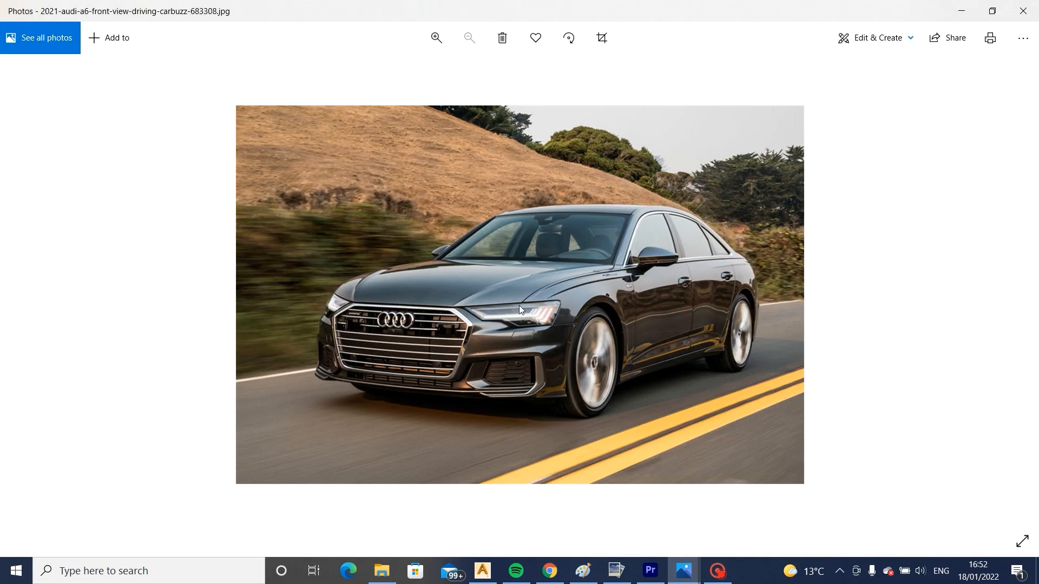
ctrl+scroll(492, 326, up, 4)
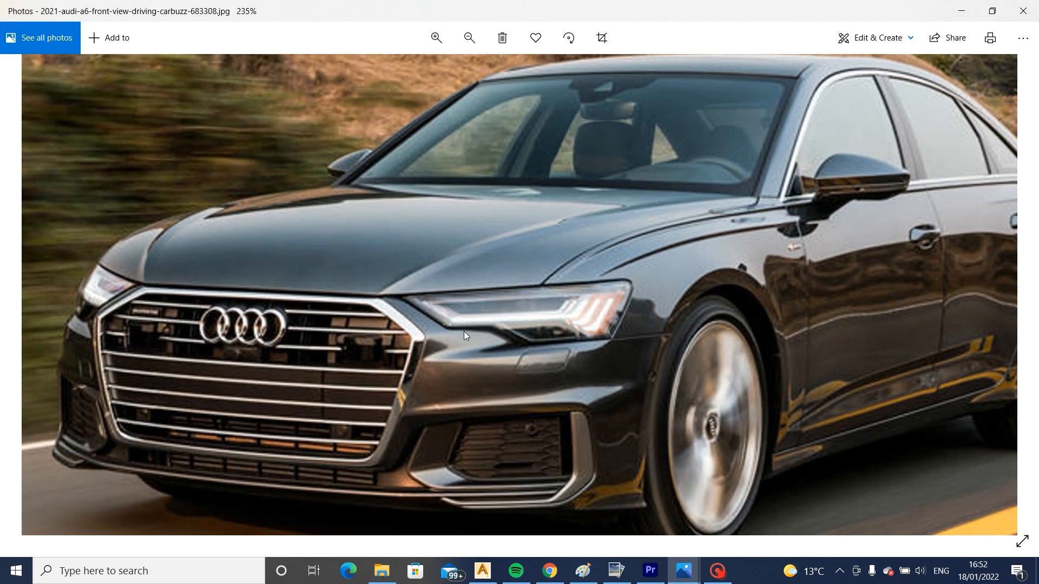
- Switch back to Alias and build a 10 mm G2 chord fillet between the slanted and lower recess walls at the inner corner
click(482, 571)
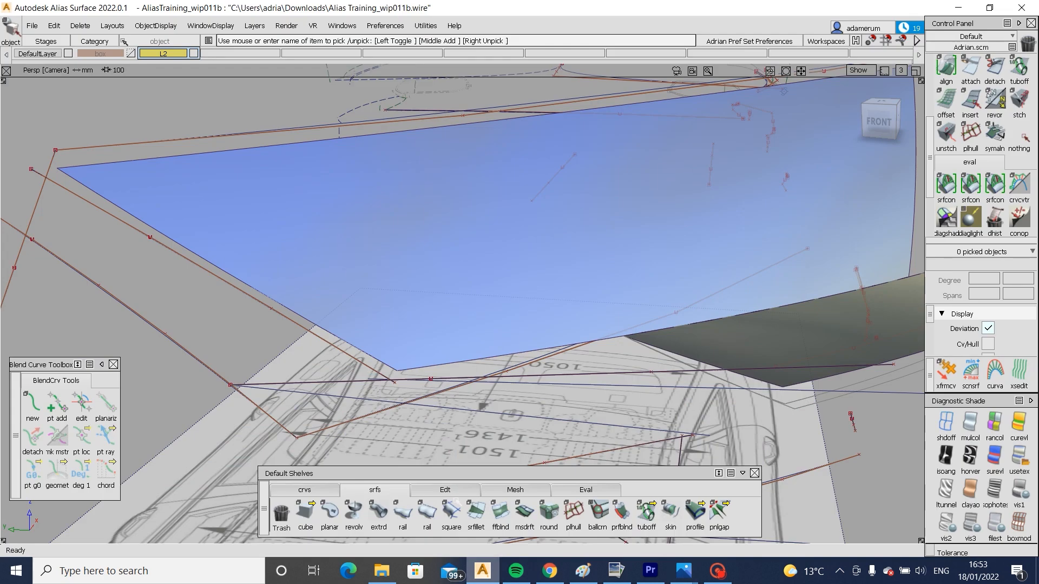
key(ctrl+z)
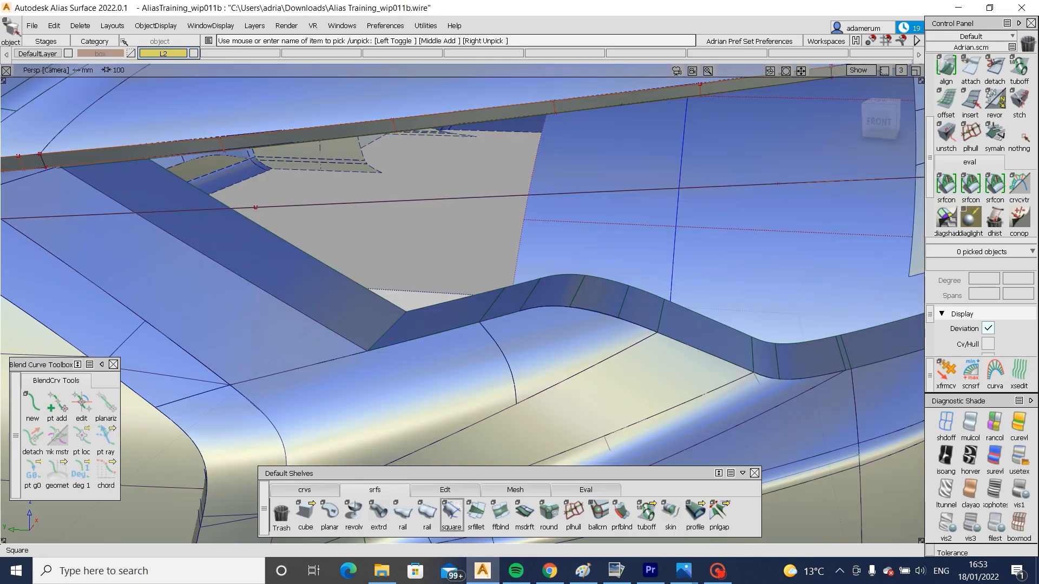
click(476, 514)
click(433, 320)
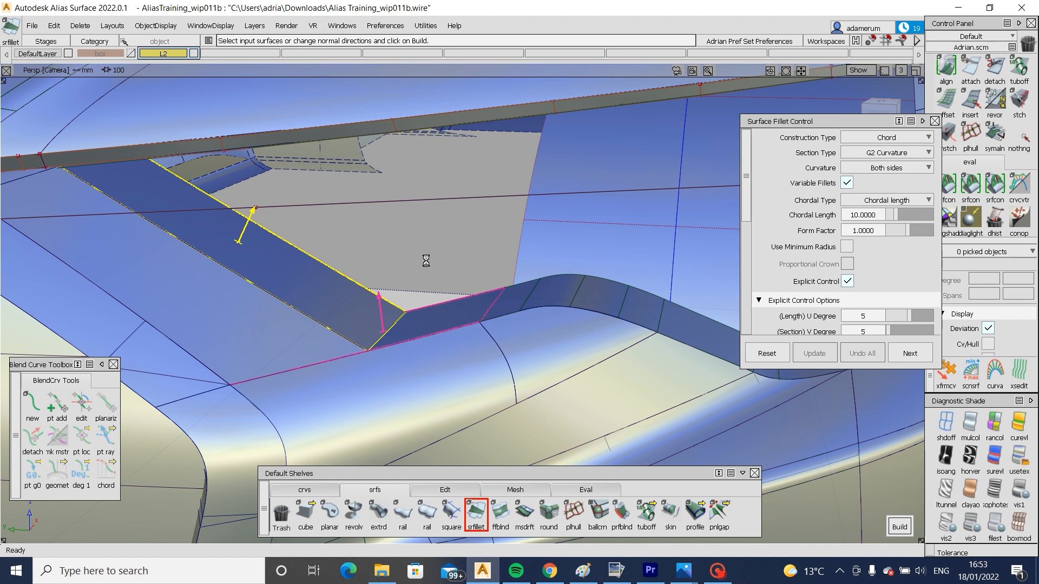
click(899, 527)
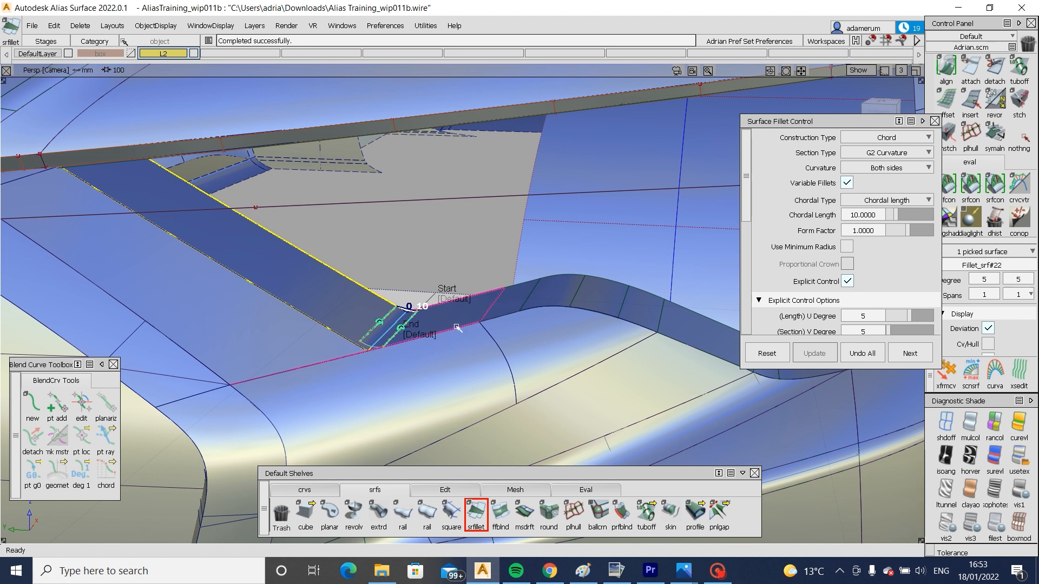
- Set both ends of the inner corner fillet to Edge Align and its chordal length to 15 mm
click(419, 335)
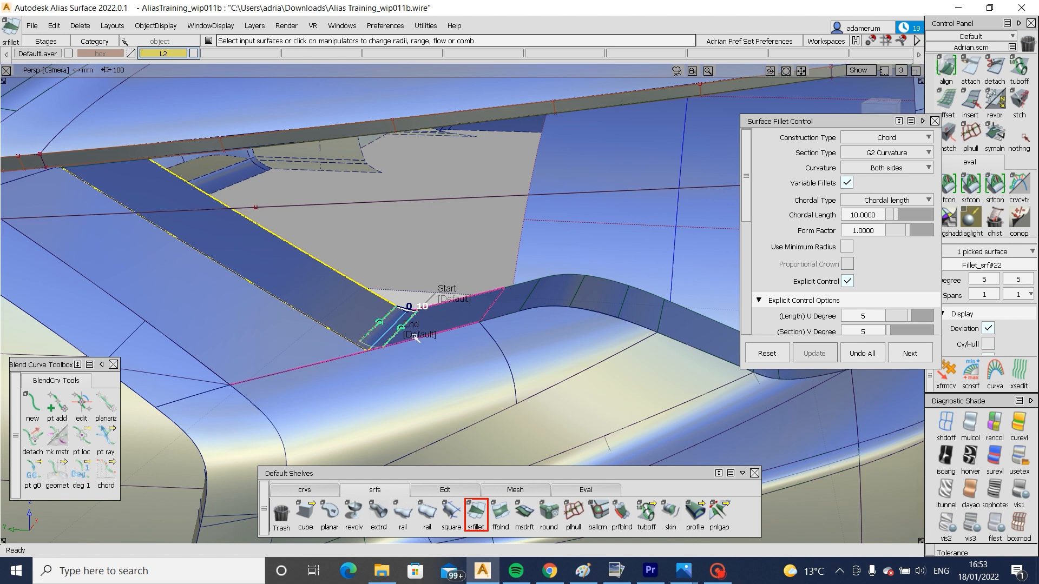
click(452, 303)
key(space)
alt+shift+drag(452, 303, 421, 338)
click(875, 215)
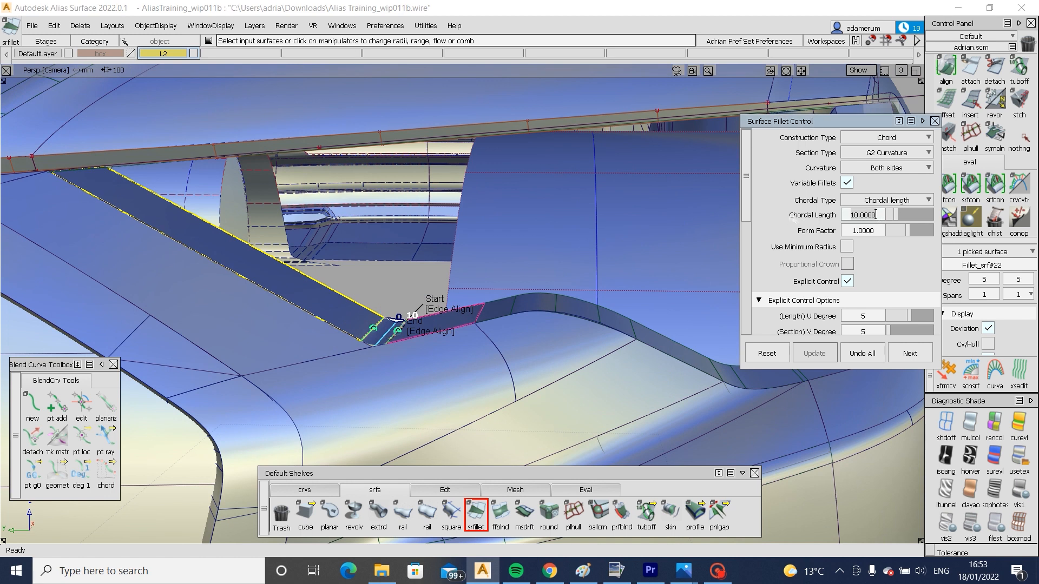
double_click(876, 214)
text(15)
key(Return)
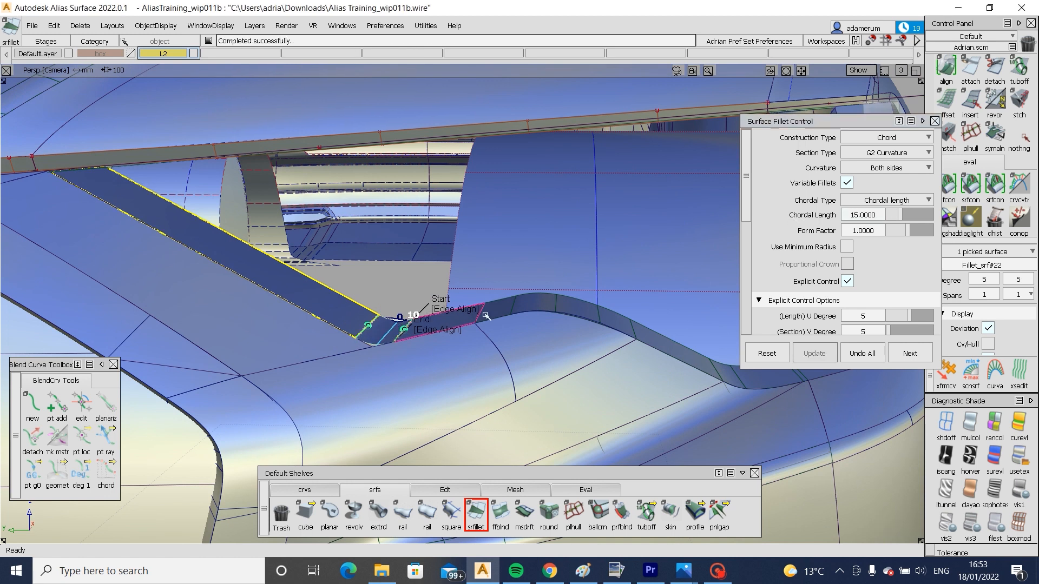
- Untrim the slanted bumper surface beside the headlight recess's lower inner corner
right_drag(402, 365, 373, 329)
ctrl+shift+drag(373, 329, 324, 360)
key(Return)
click(343, 359)
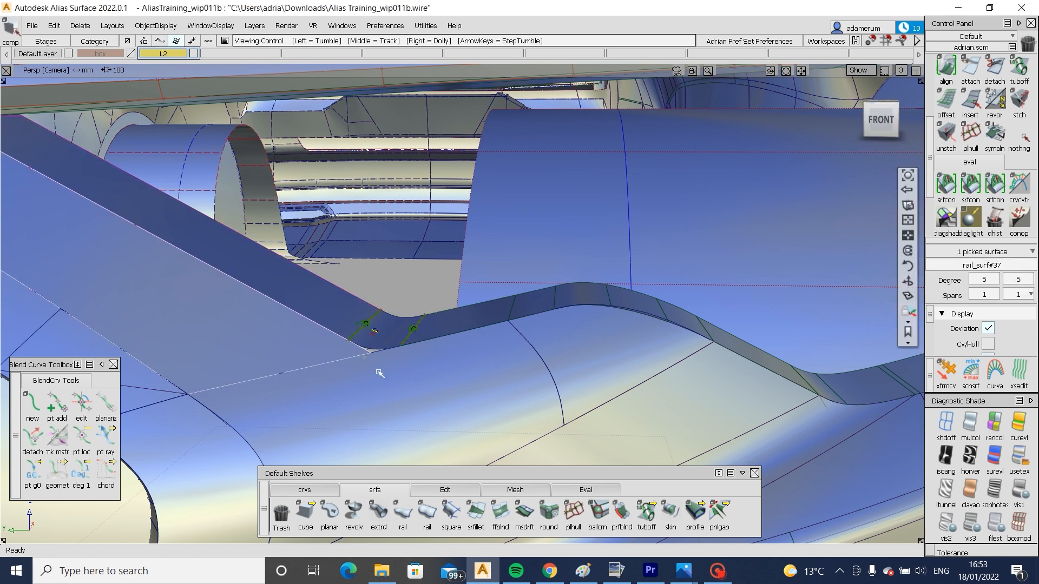
alt+shift+right_drag(380, 374, 354, 355)
ctrl+shift+right_drag(373, 398, 397, 299)
ctrl+shift+drag(397, 300, 319, 356)
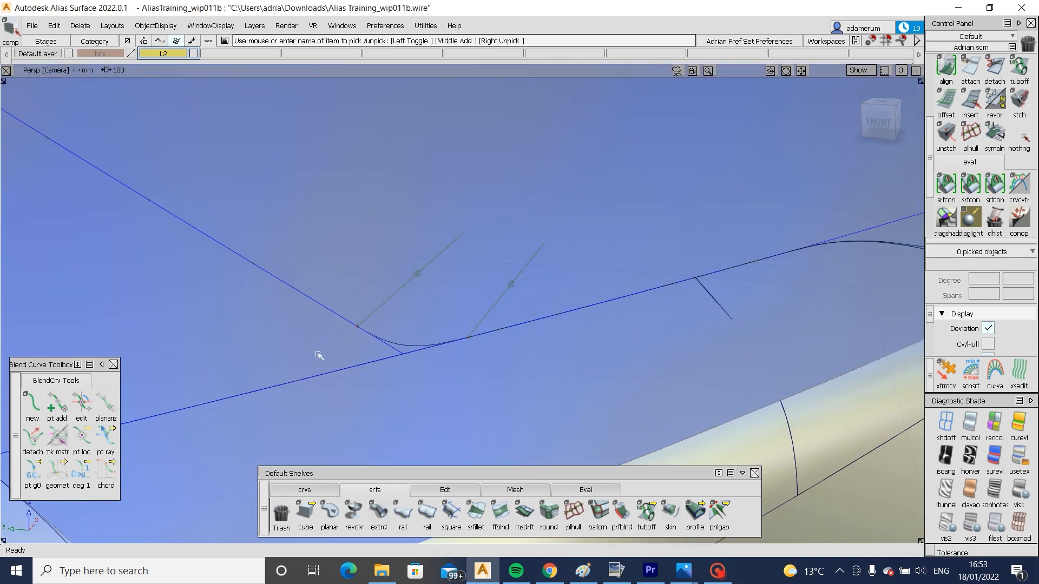
- Trim the slanted bumper surface to the rounded inner corner, keeping the outer region and the small sliver at the fillet's edge
click(319, 356)
ctrl+shift+right_drag(319, 355, 352, 363)
click(403, 346)
key(space)
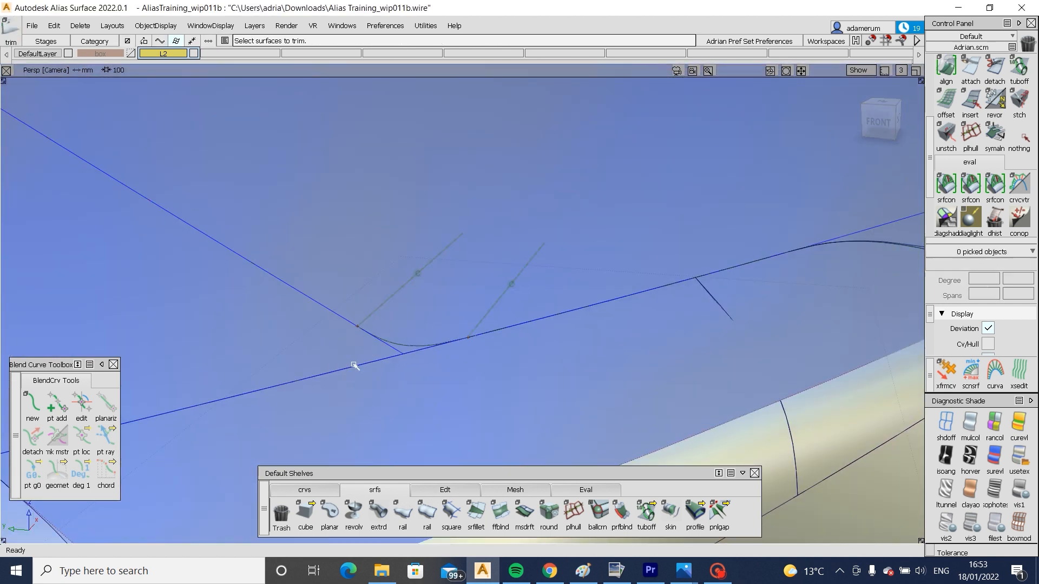
click(355, 367)
click(406, 351)
click(303, 352)
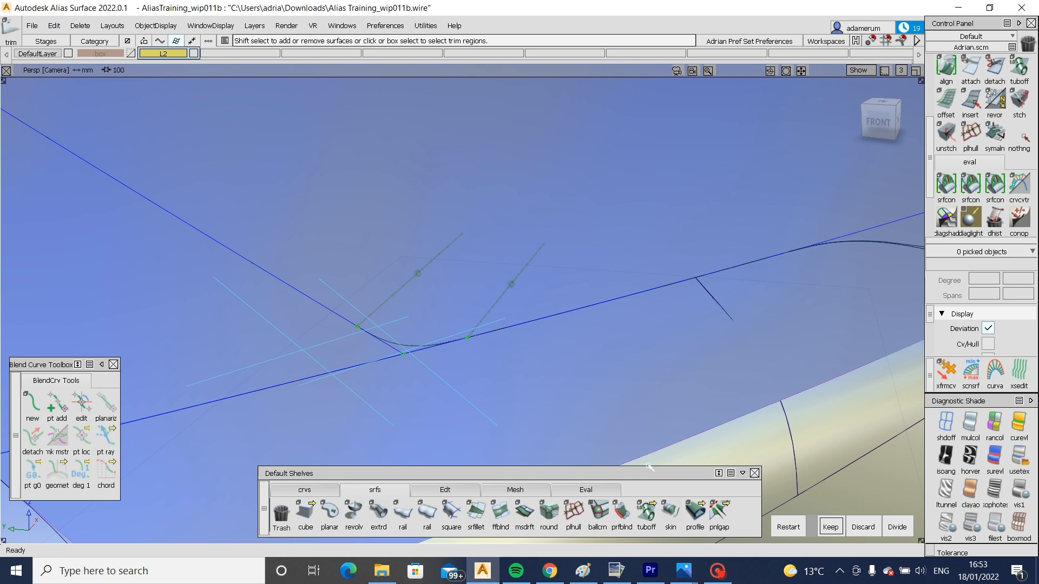
click(831, 526)
- Examine the shaded headlight recess from the front and the side, and inspect its lower outer corner up close
ctrl+shift+drag(436, 271, 536, 257)
alt+shift+right_drag(535, 257, 563, 318)
alt+shift+right_drag(636, 323, 542, 361)
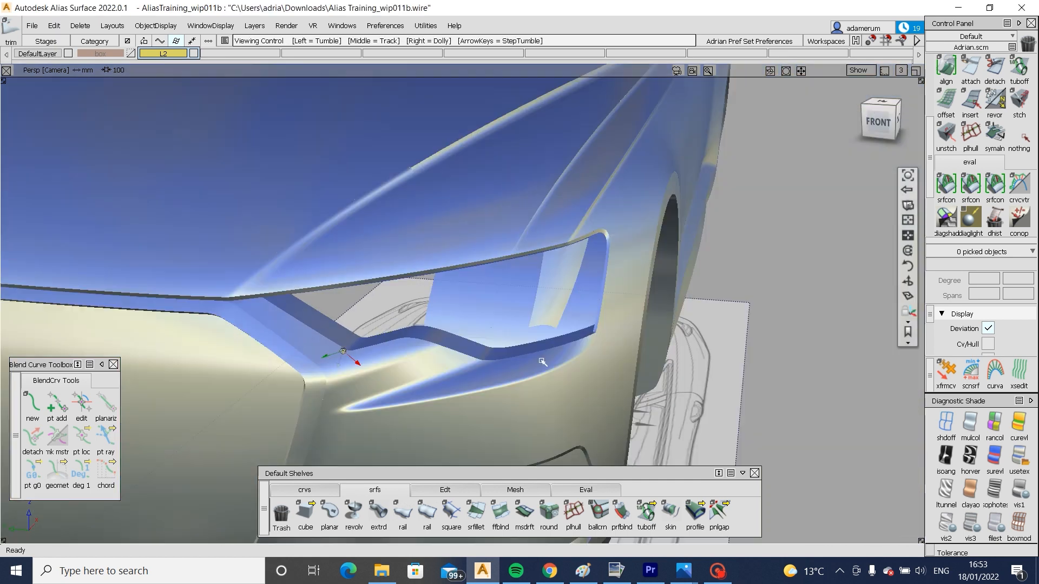
alt+shift+drag(542, 362, 454, 372)
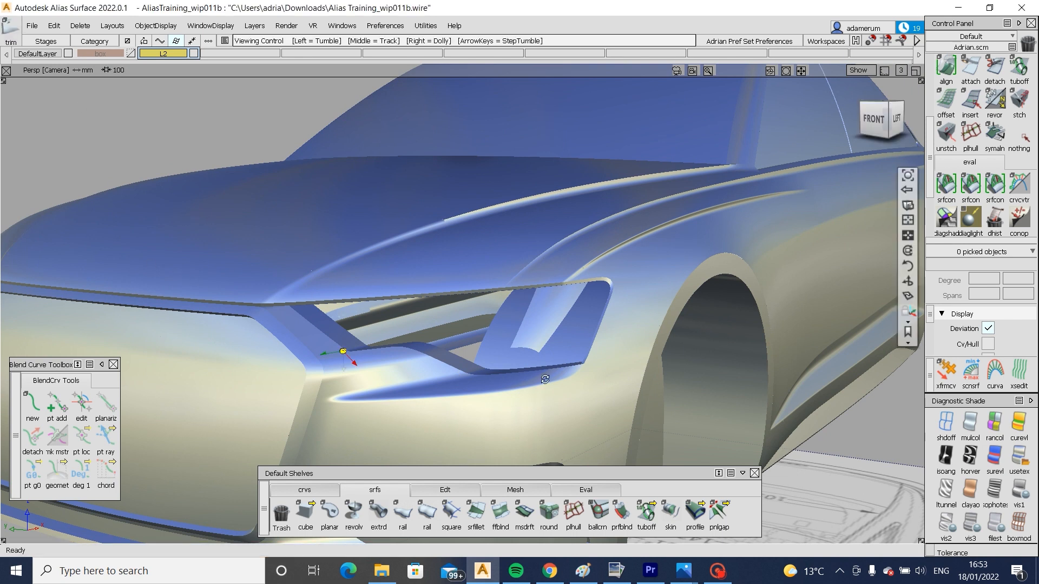
scroll(543, 378, up, 3)
scroll(602, 348, up, 10)
scroll(617, 303, down, 8)
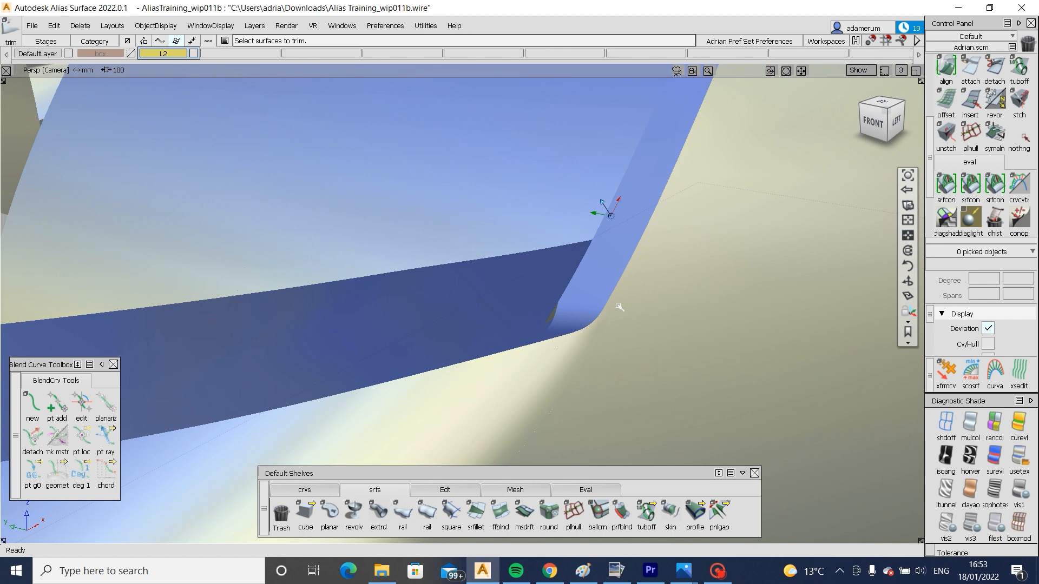
scroll(647, 355, up, 10)
alt+shift+drag(623, 369, 585, 309)
- Extend the small rounded surface at the recess's lower outer corner inward past the lower wall, accepting removal of its construction history
click(441, 490)
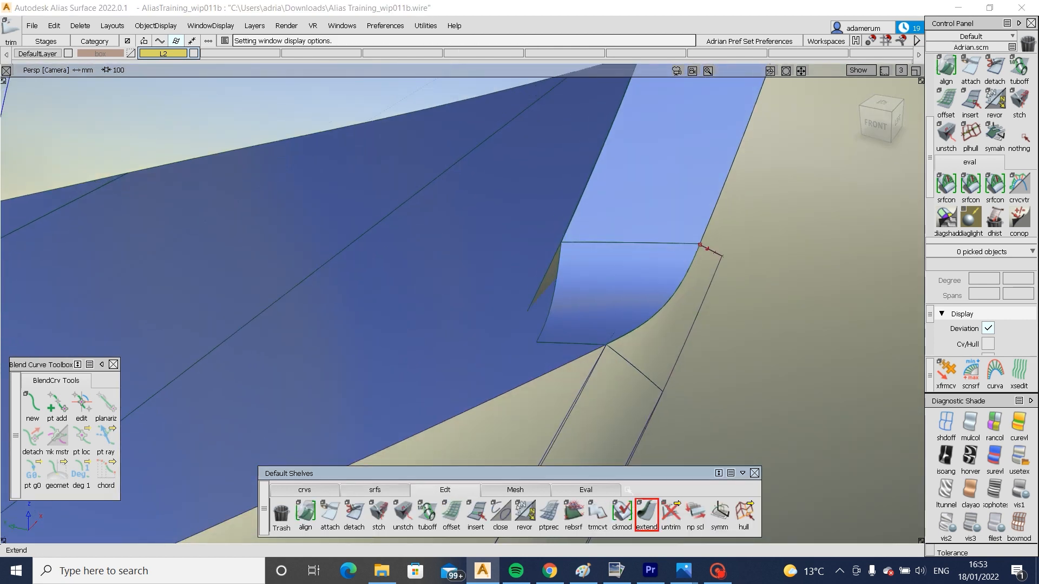
click(645, 512)
click(548, 301)
click(484, 315)
click(563, 328)
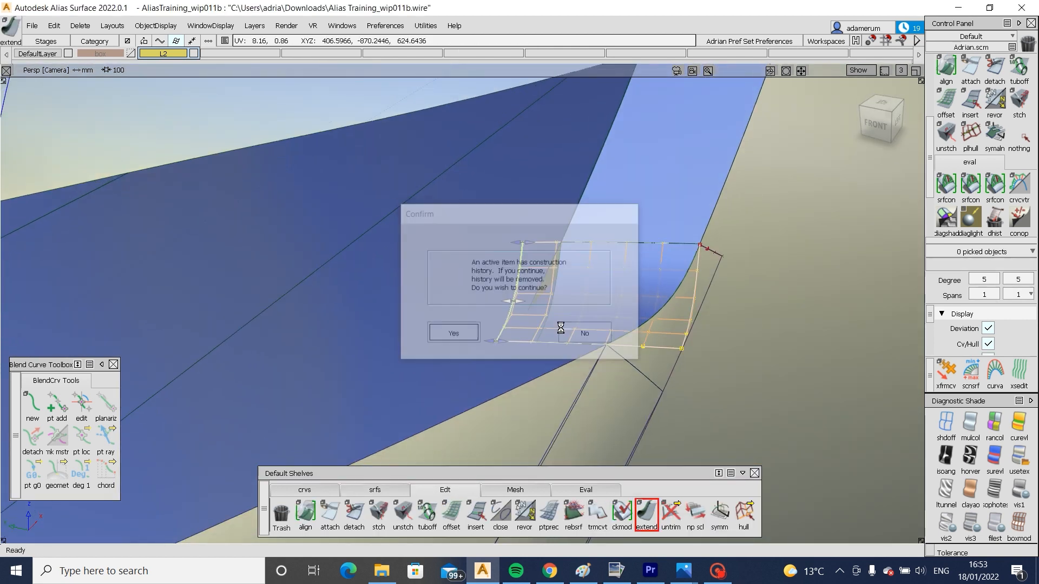
mouse_move(568, 362)
ctrl+shift+mouse_down()
mouse_move(564, 341)
mouse_move(477, 351)
mouse_move(563, 311)
ctrl+shift+mouse_up()
click(559, 343)
click(566, 351)
- Draw a two-point edit-point curve across the extended corner surface, from the side wall's inner edge to the surface's far lower corner
click(305, 489)
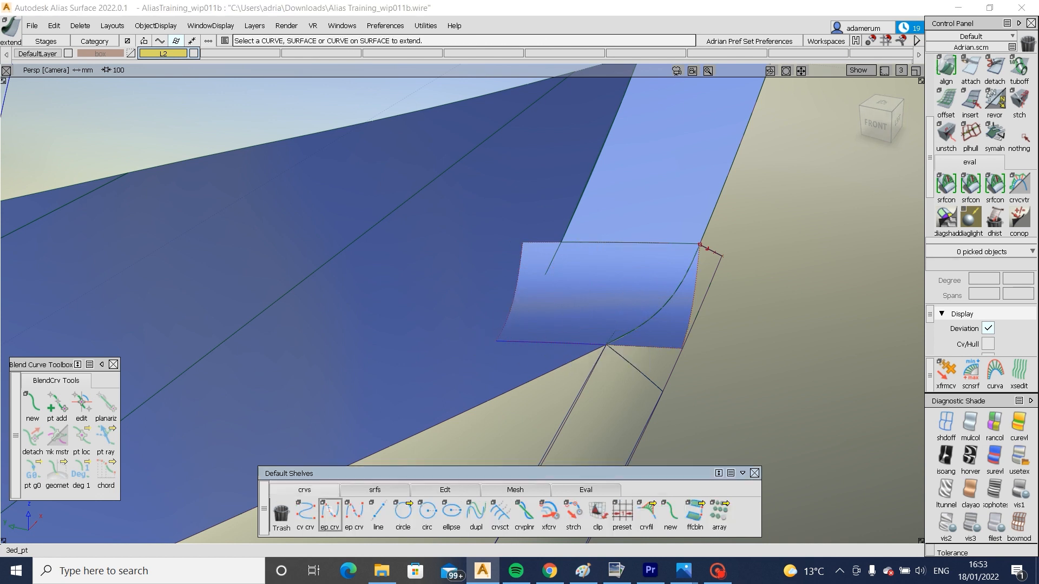
click(330, 511)
click(561, 241)
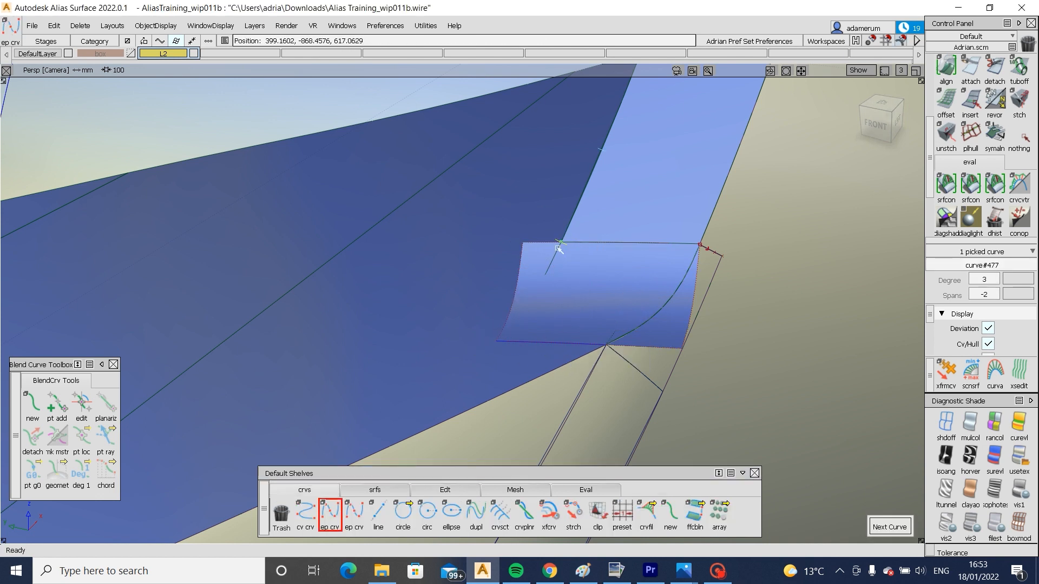
click(496, 341)
- Align the new curve's upper end to the inner edge of the recess's side wall with G2 continuity
double_click(946, 66)
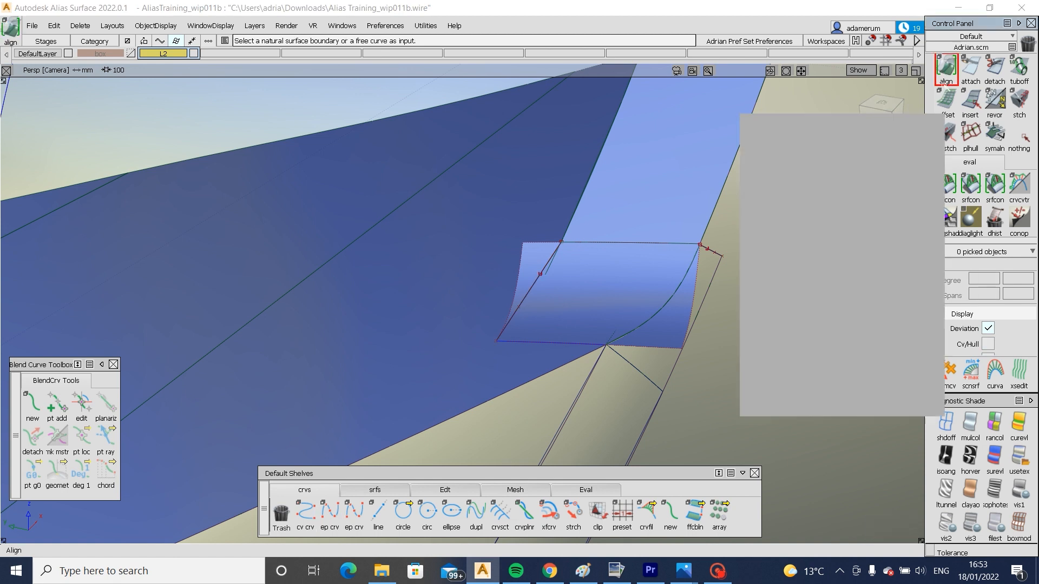
click(551, 257)
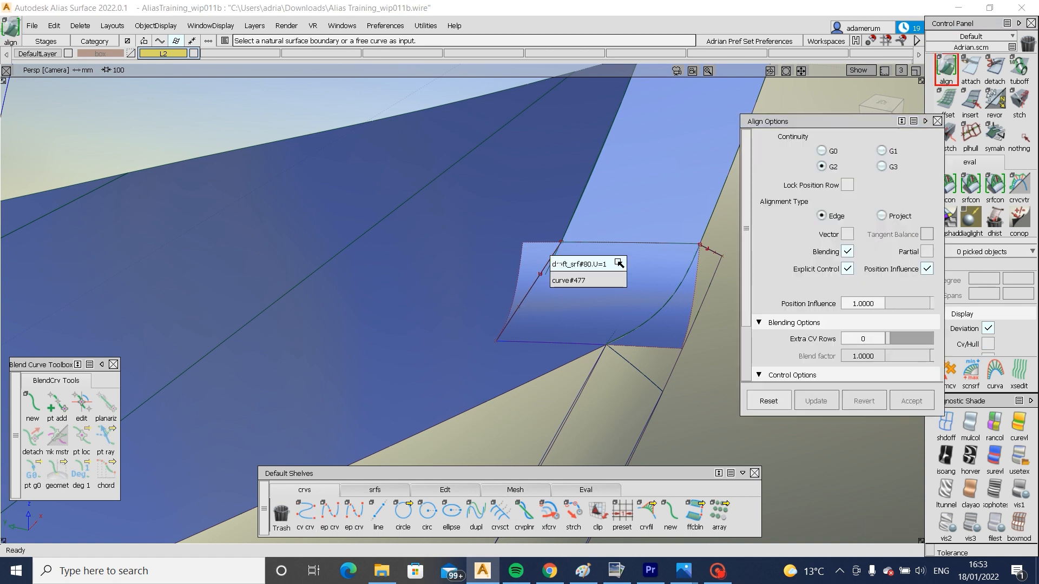
click(619, 280)
click(578, 237)
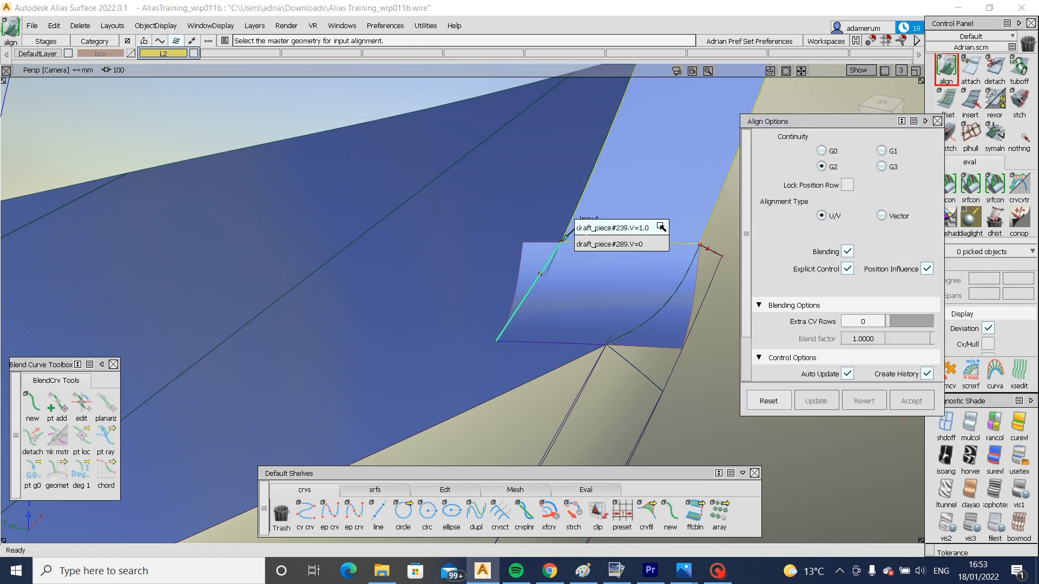
click(661, 227)
- Project the aligned curve onto the extended corner surface and trim away the excess on both sides
click(534, 300)
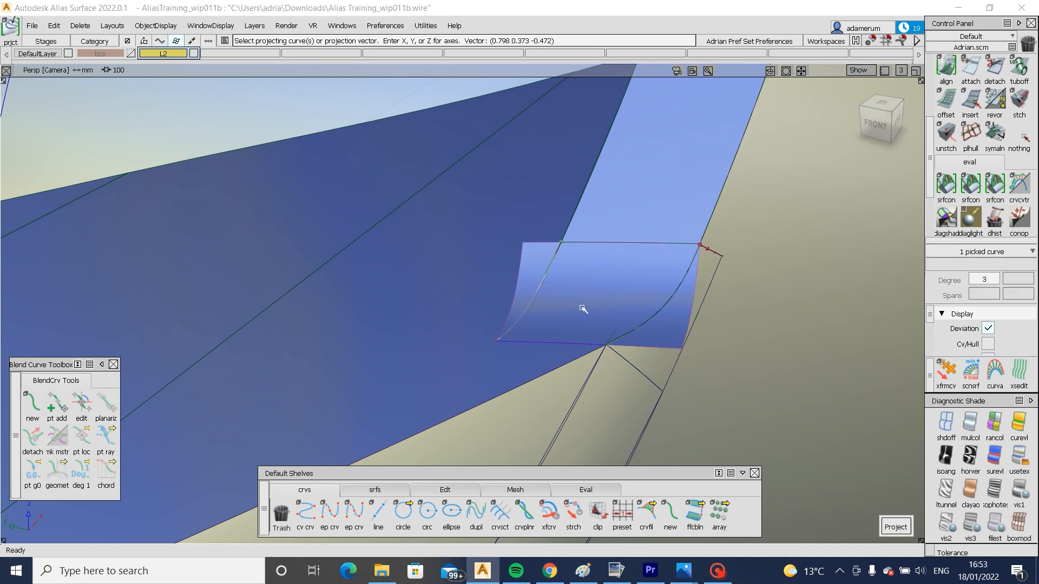
key(space)
click(584, 305)
click(586, 345)
click(573, 320)
key(space)
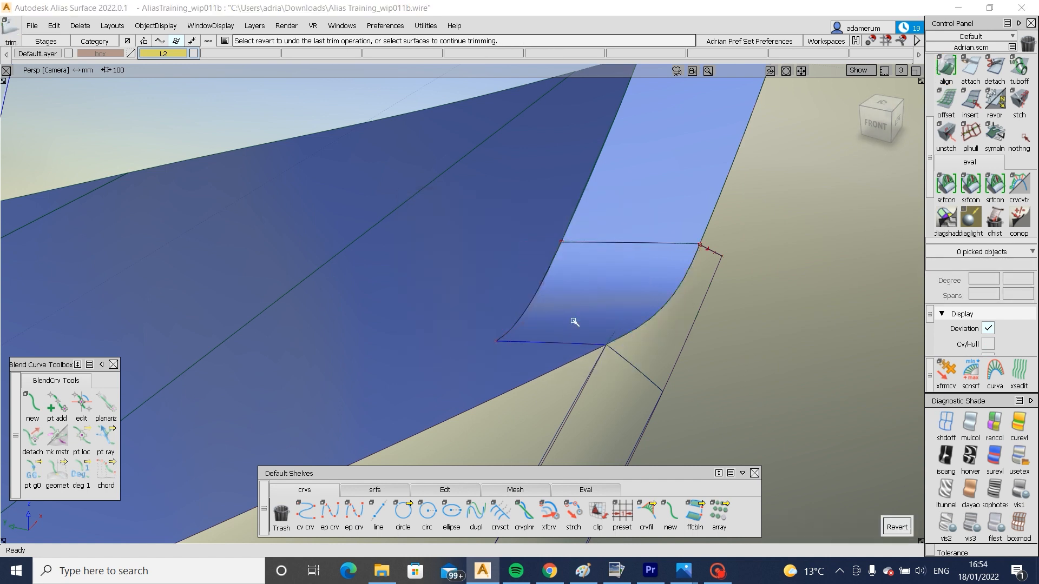
key(alt+t)
- Start a surface fillet and select the recess's slanted wall and all lower wall pieces through to the outer corner as the first set
alt+shift+drag(561, 319, 496, 256)
click(375, 490)
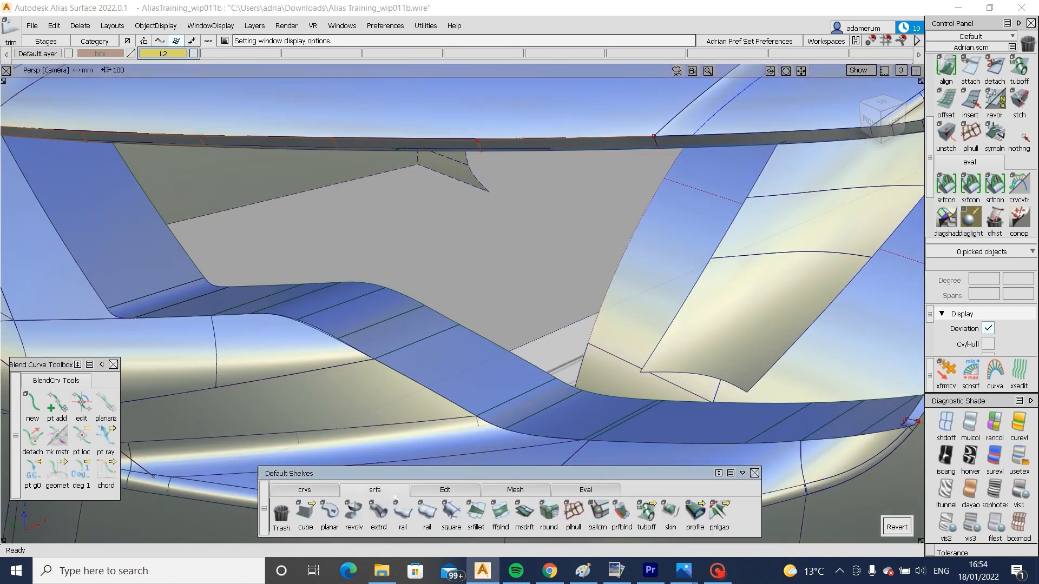
click(477, 514)
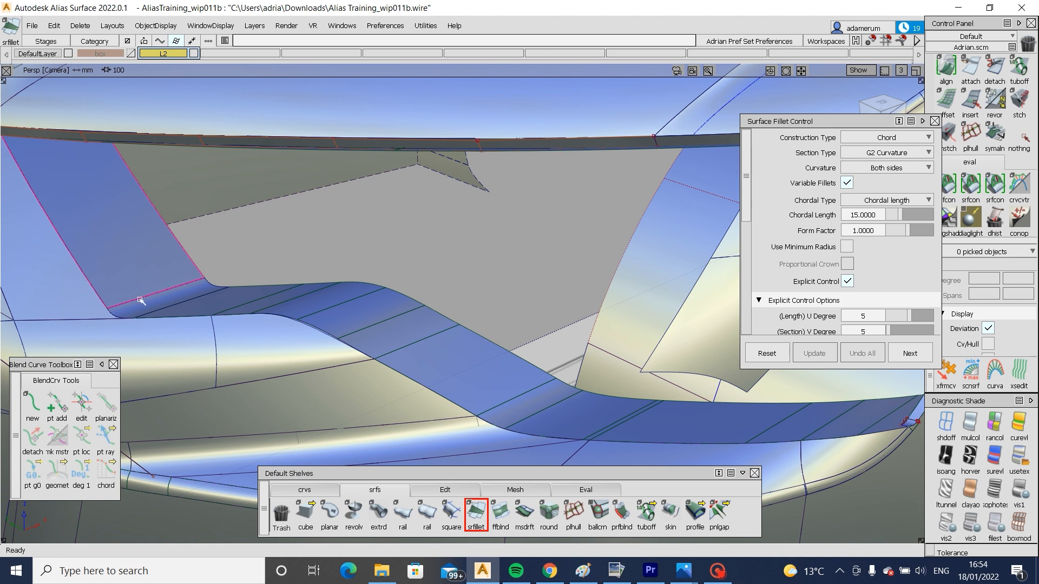
click(205, 298)
click(279, 295)
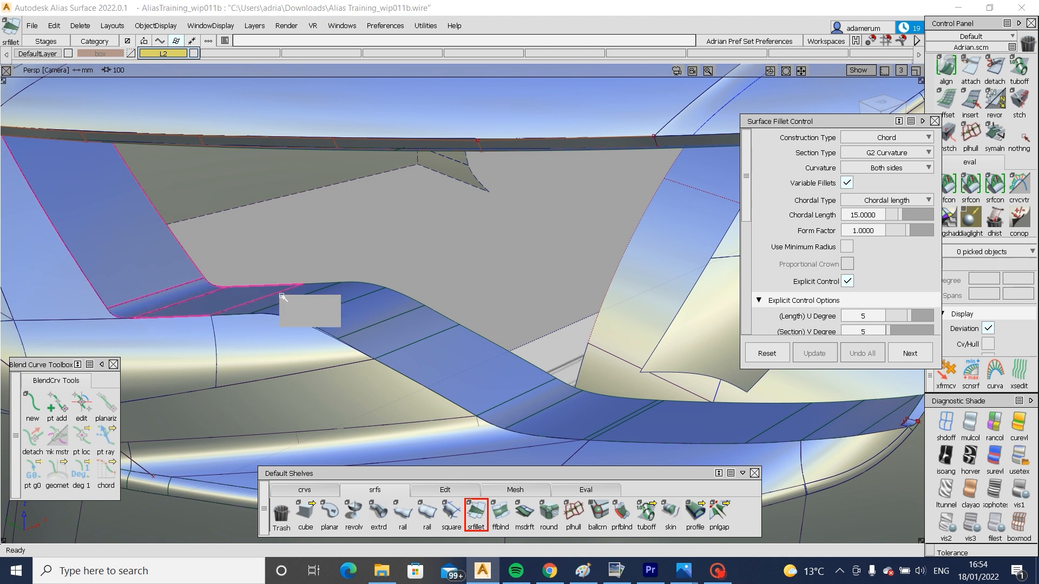
click(307, 290)
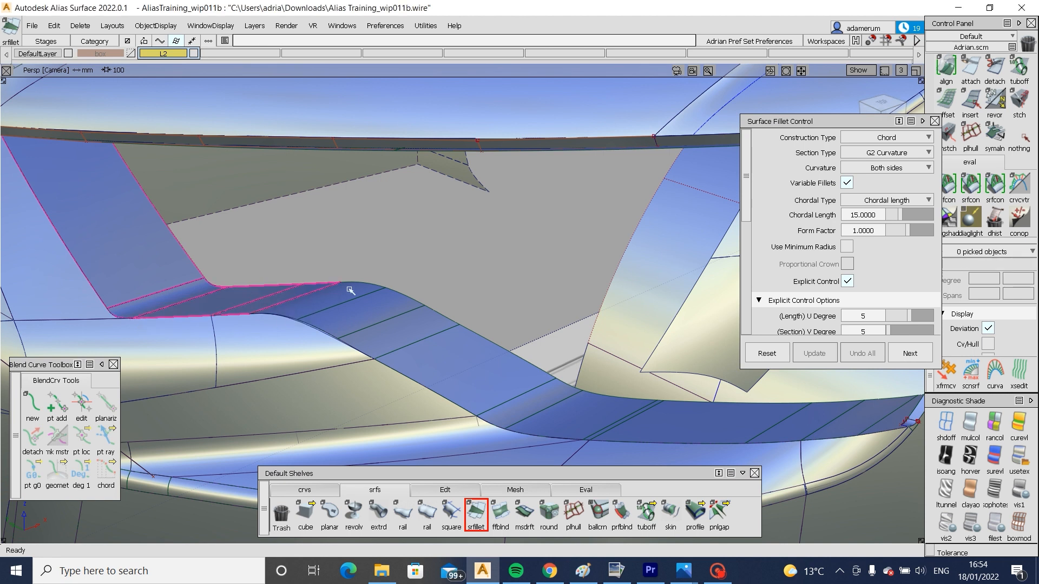
click(444, 350)
alt+shift+middle_drag(529, 384, 500, 361)
click(501, 366)
click(528, 378)
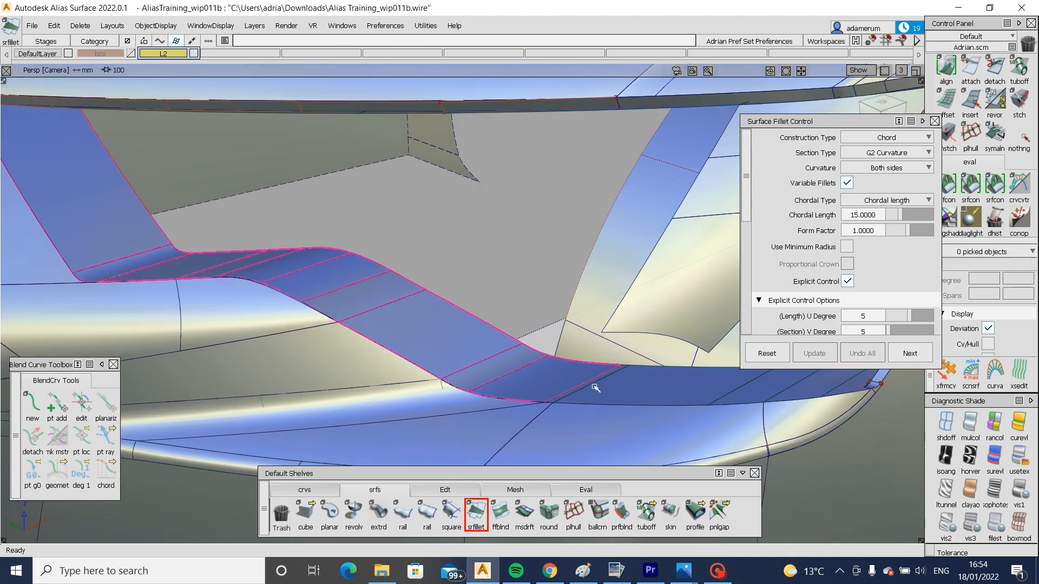
alt+shift+right_drag(595, 388, 569, 439)
click(599, 405)
alt+shift+middle_drag(568, 438, 398, 406)
scroll(550, 358, up, 2)
click(549, 354)
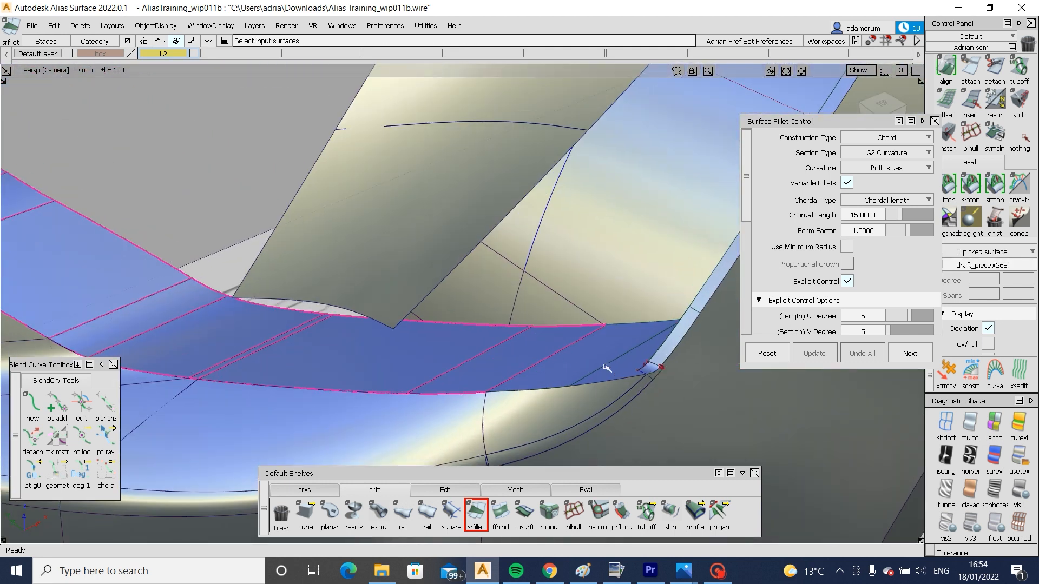
click(605, 367)
- Select the adjoining bumper surfaces along the recess's lower edge, including the slanted inner panel, as the fillet's second set
middle_click(573, 403)
middle_click(411, 411)
alt+shift+middle_drag(239, 389, 523, 373)
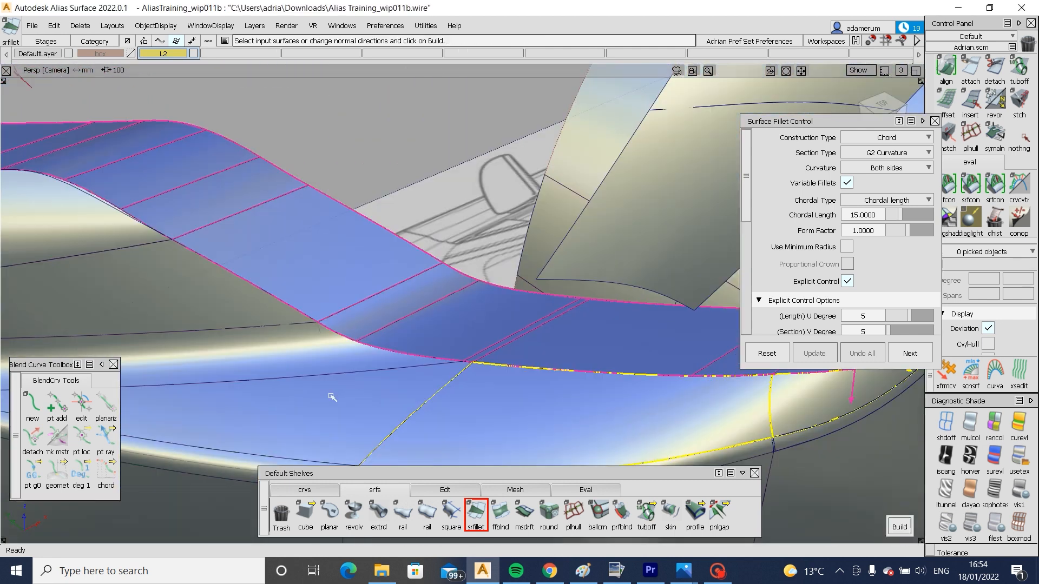
click(323, 390)
click(243, 352)
click(158, 317)
alt+shift+middle_drag(157, 317, 224, 310)
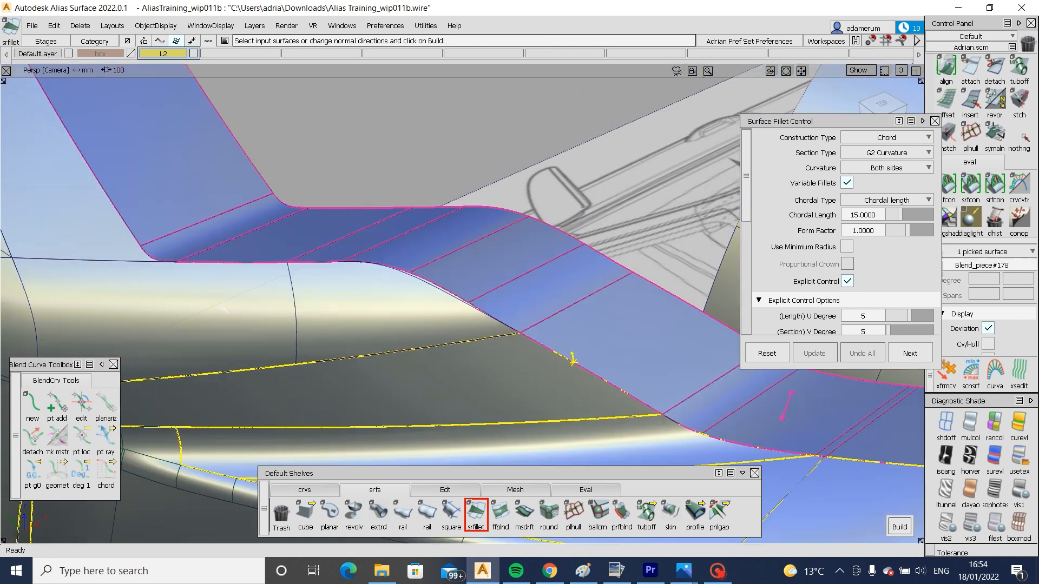
click(295, 352)
alt+shift+middle_drag(295, 351, 433, 422)
click(277, 308)
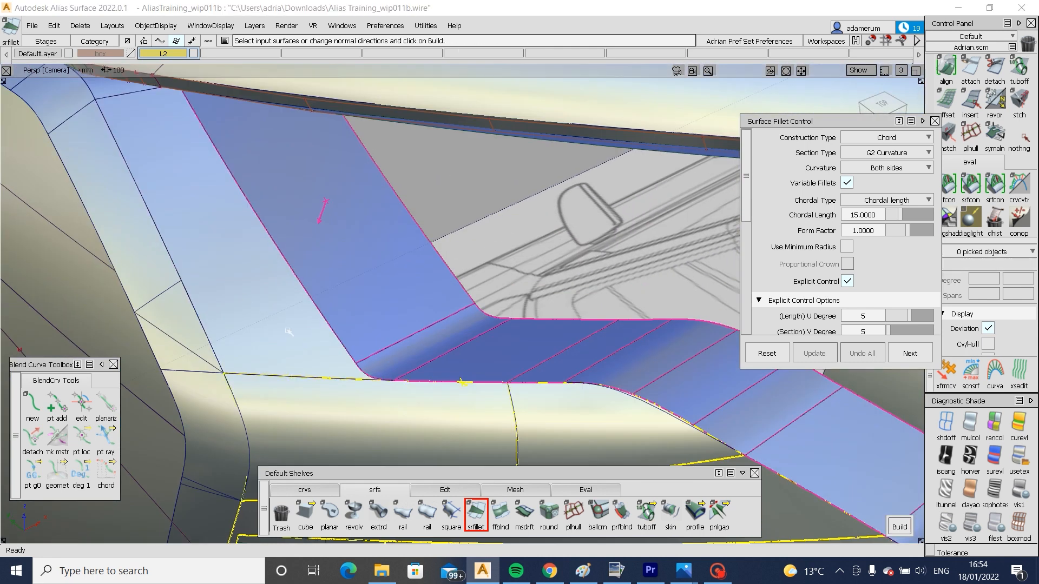
- Check both selected surface sets around the recess and set the fillet's chordal length to 5 mm
alt+shift+drag(289, 330, 250, 271)
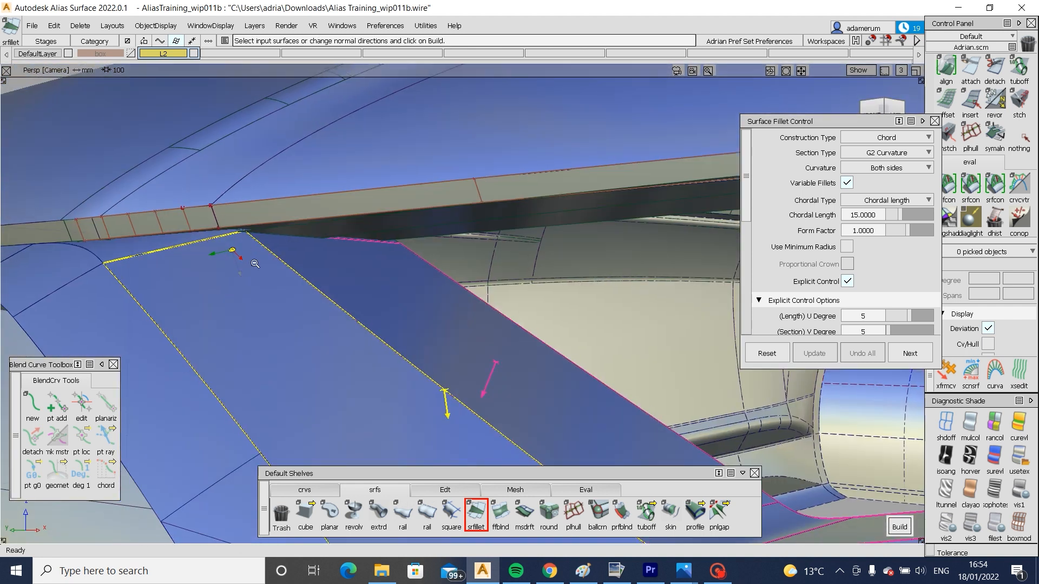
alt+shift+right_drag(250, 270, 462, 342)
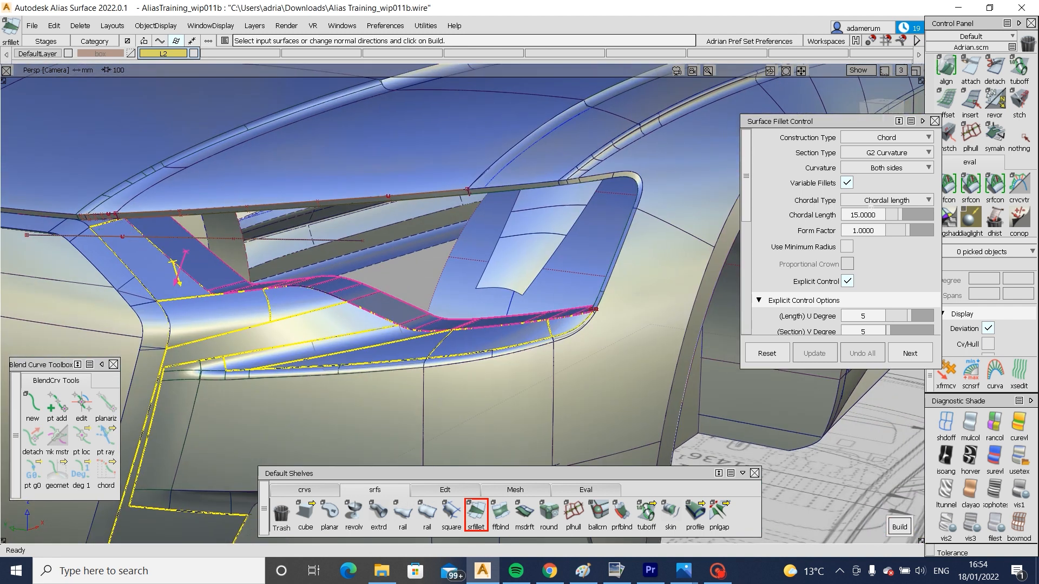
click(876, 215)
key(ctrl+a)
text(5)
key(Return)
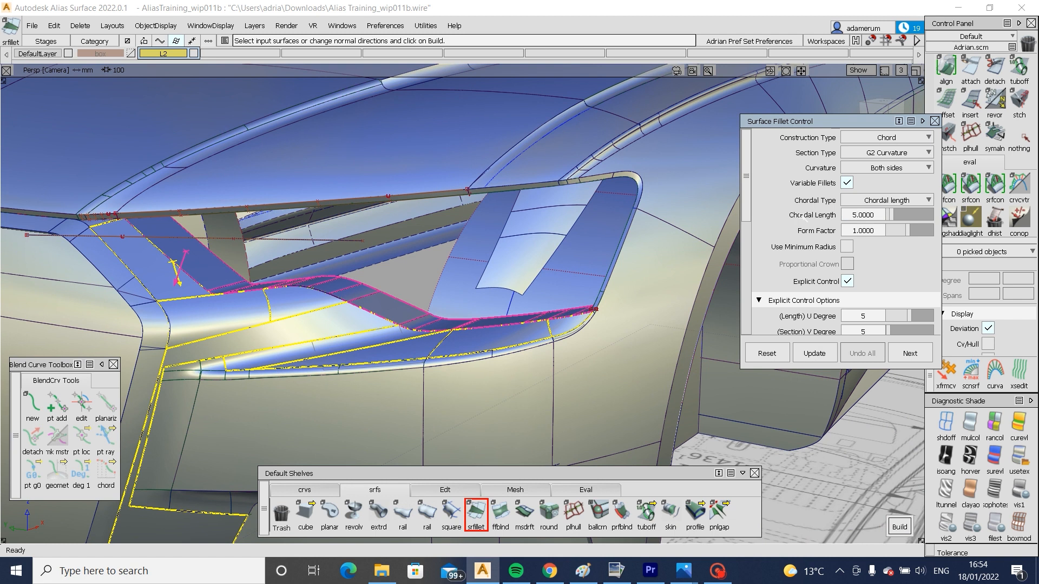
- Set both the start and end flow of the fillet to Connect and build it between the two selected surface sets
scroll(865, 257, down, 3)
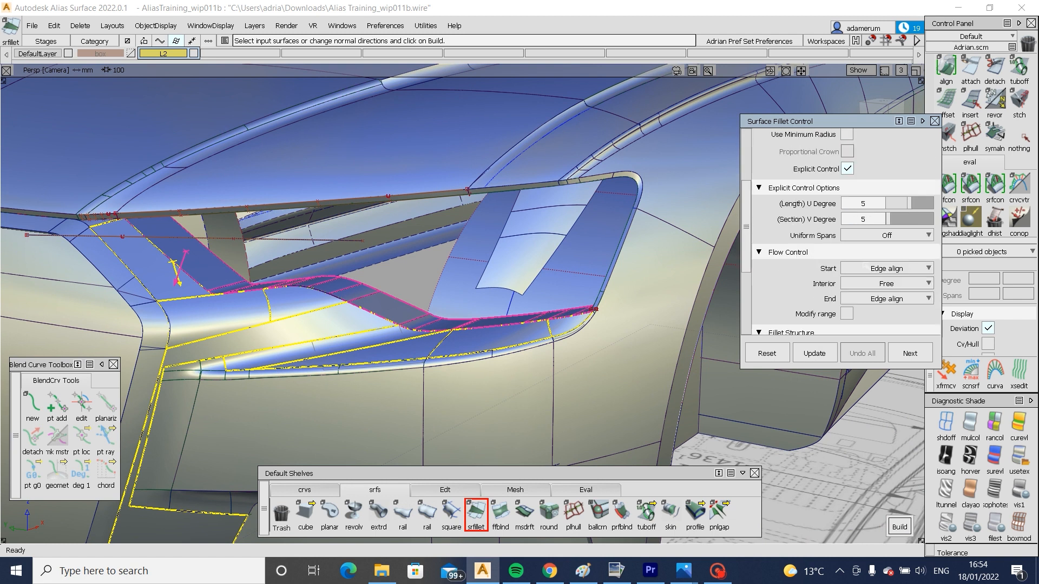
alt+shift+click(573, 336)
alt+shift+right_drag(602, 325, 667, 313)
mouse_move(667, 314)
alt+shift+mouse_down()
mouse_move(605, 367)
mouse_move(626, 312)
mouse_move(658, 289)
mouse_move(701, 275)
mouse_move(893, 268)
alt+shift+mouse_up()
click(886, 269)
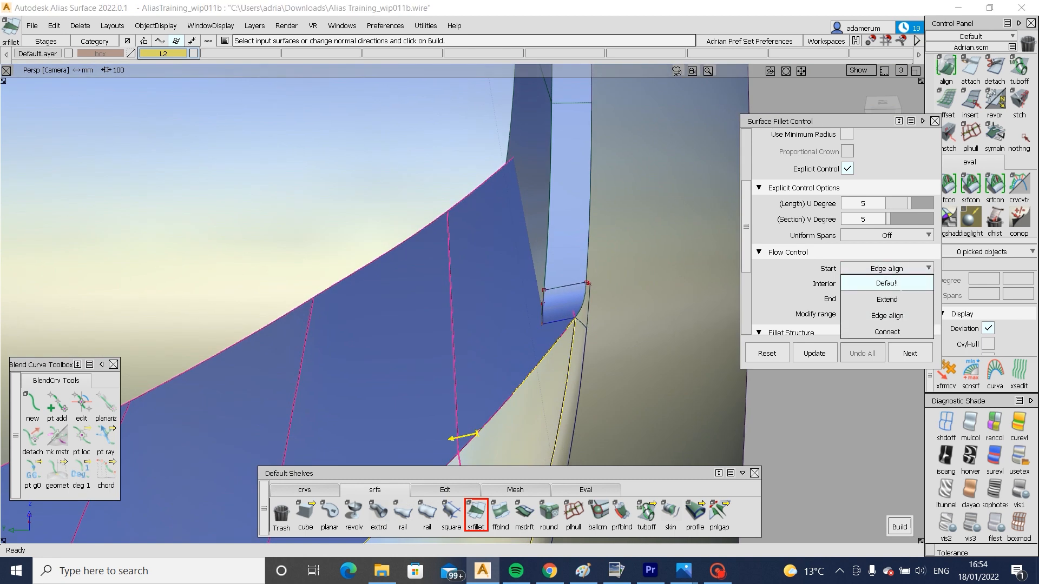
click(898, 312)
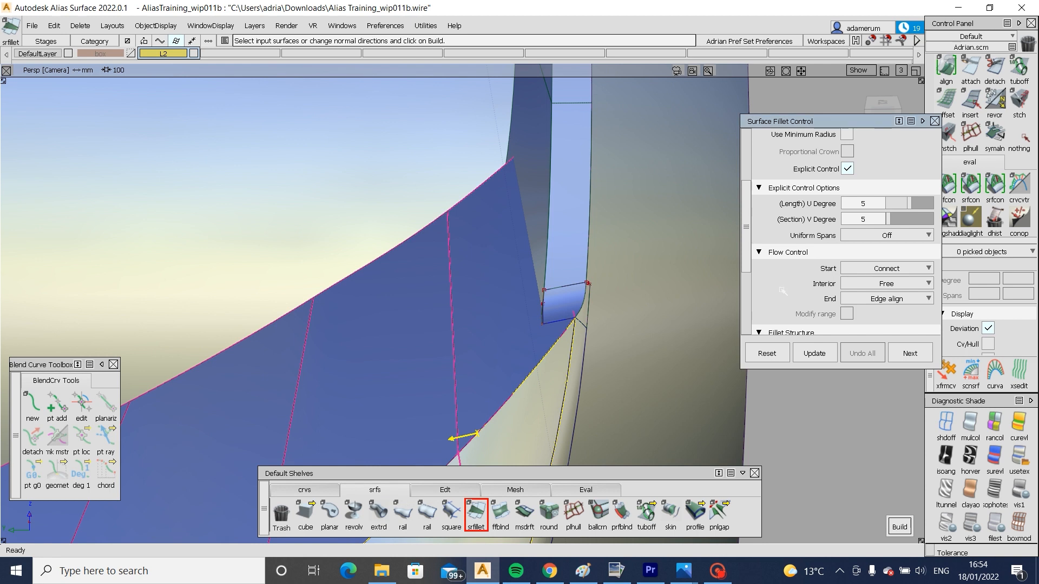
click(890, 301)
click(891, 362)
click(895, 526)
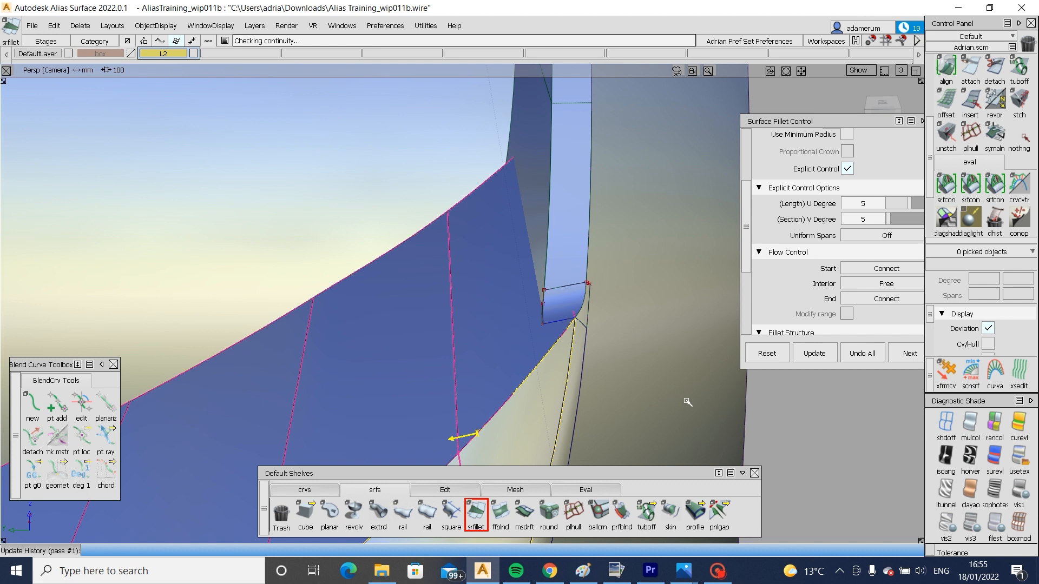
- Reduce the lower recess fillet's chordal length to 3 mm and rebuild it
alt+shift+drag(632, 358, 488, 359)
alt+shift+middle_drag(438, 367, 580, 405)
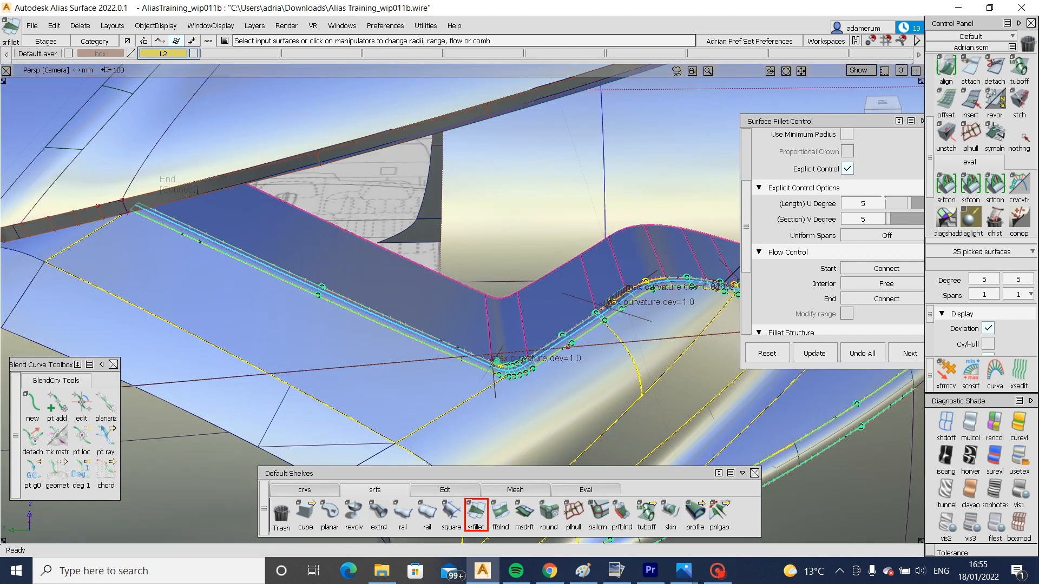
scroll(879, 209, up, 3)
drag(873, 215, 807, 225)
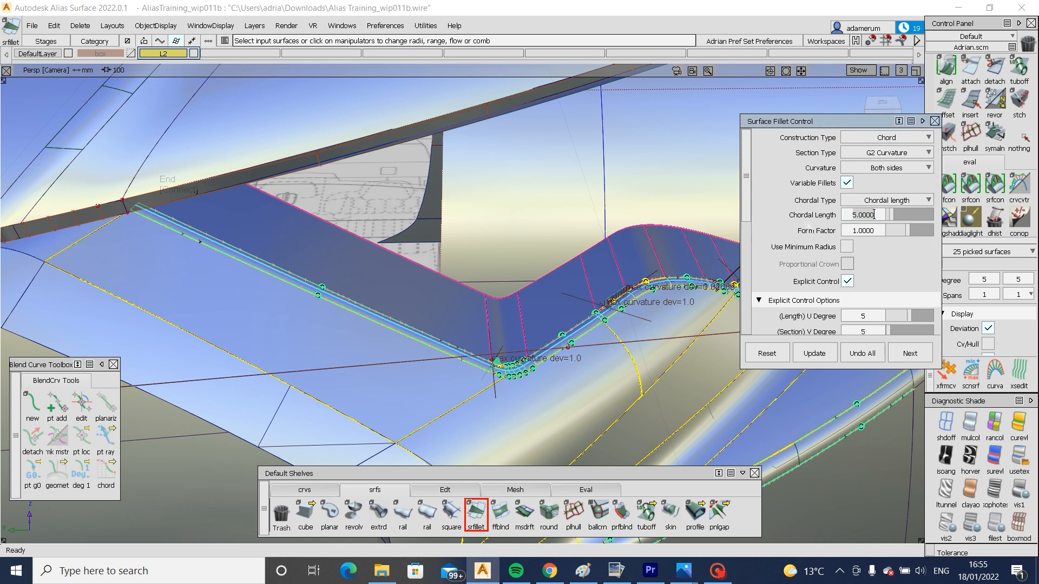
text(3)
key(Return)
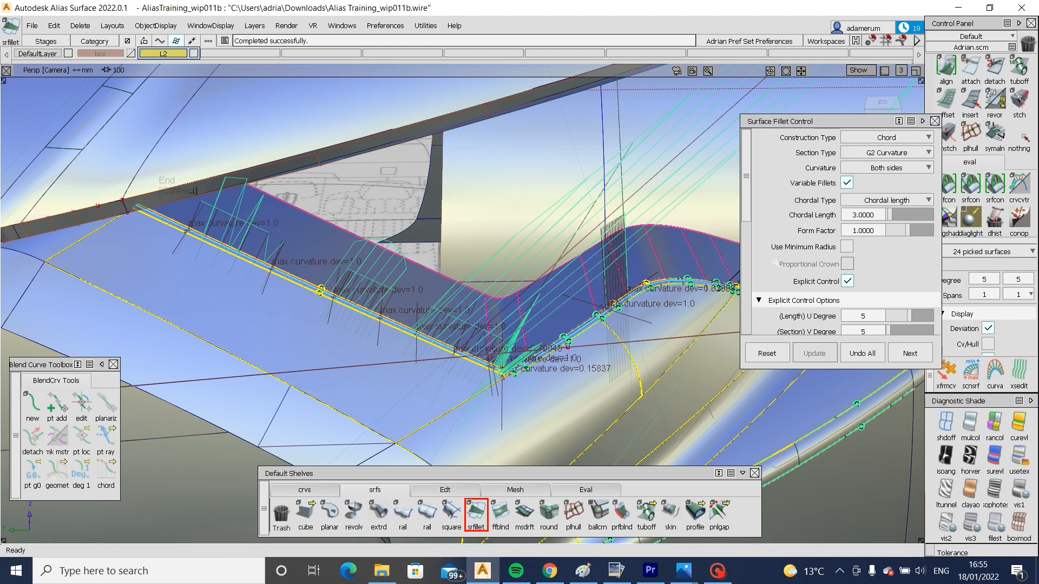
- Delete the lower recess fillet's construction history and remove all the curvature deviation locators
alt+shift+middle_drag(629, 300, 546, 224)
ctrl+shift+drag(602, 371, 603, 283)
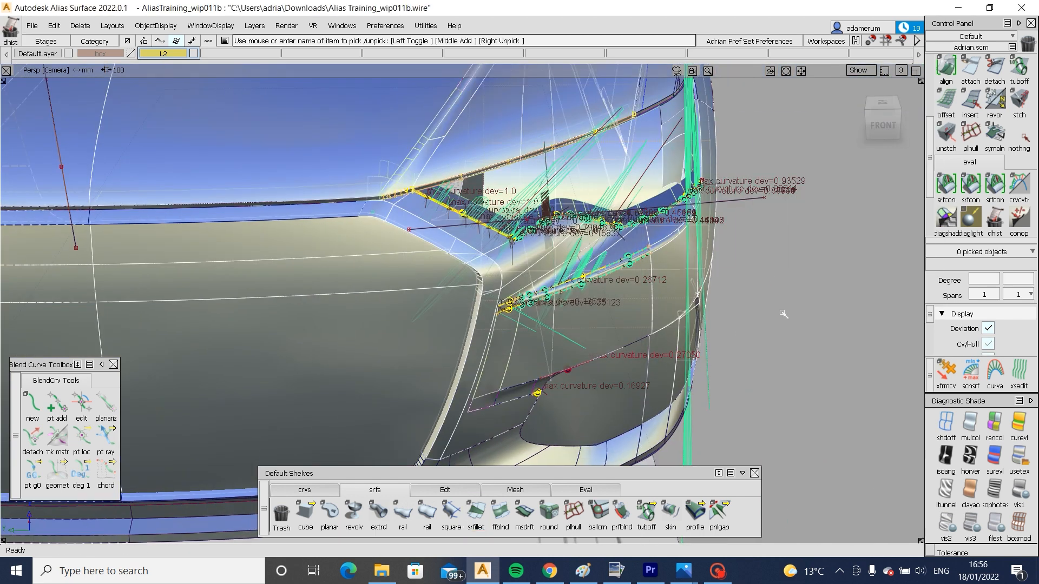
ctrl+shift+drag(749, 332, 750, 300)
key(ctrl+l)
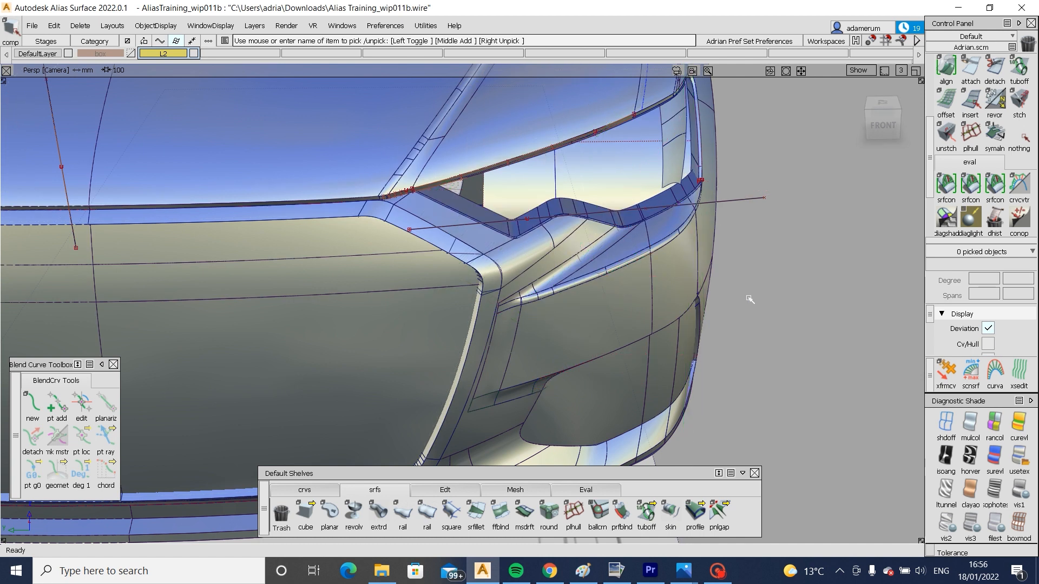
- Examine the shaded lower recess fillet without wireframe, then its junction with the outer corner close up
key(alt+m)
mouse_move(675, 271)
alt+shift+mouse_down()
mouse_move(583, 294)
mouse_move(476, 281)
alt+shift+mouse_up()
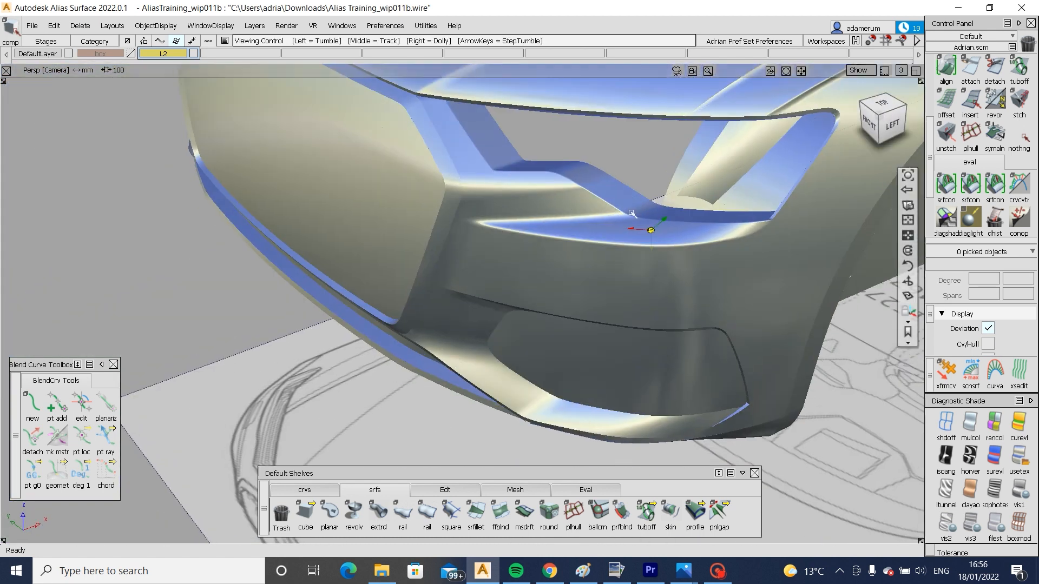
mouse_move(689, 223)
alt+shift+right_down()
mouse_move(821, 250)
mouse_move(892, 222)
alt+shift+right_up()
alt+shift+middle_drag(892, 216, 747, 281)
alt+shift+right_drag(747, 281, 806, 343)
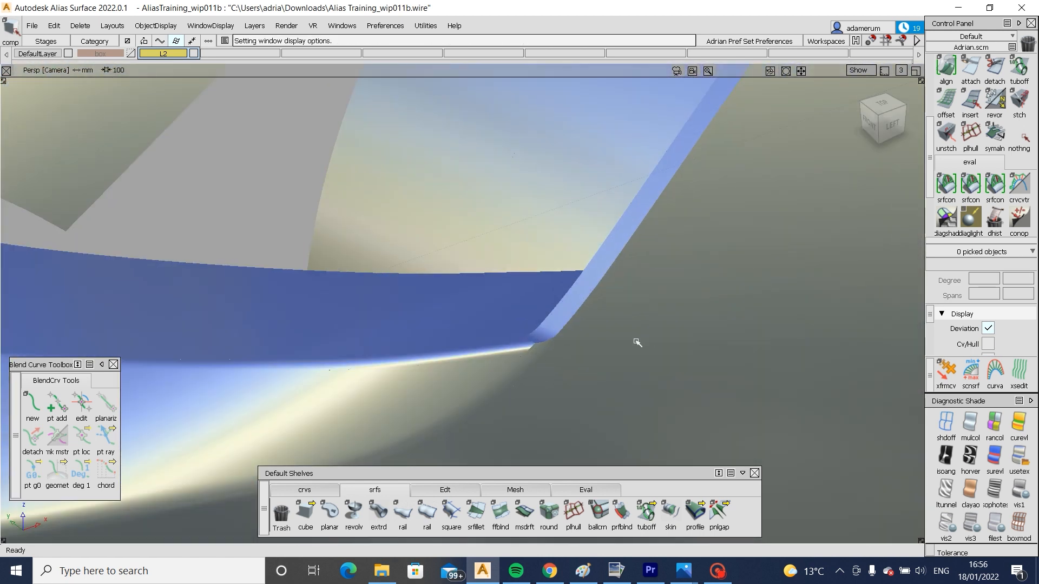
key(alt+m)
alt+shift+click(552, 348)
alt+shift+drag(608, 365, 587, 335)
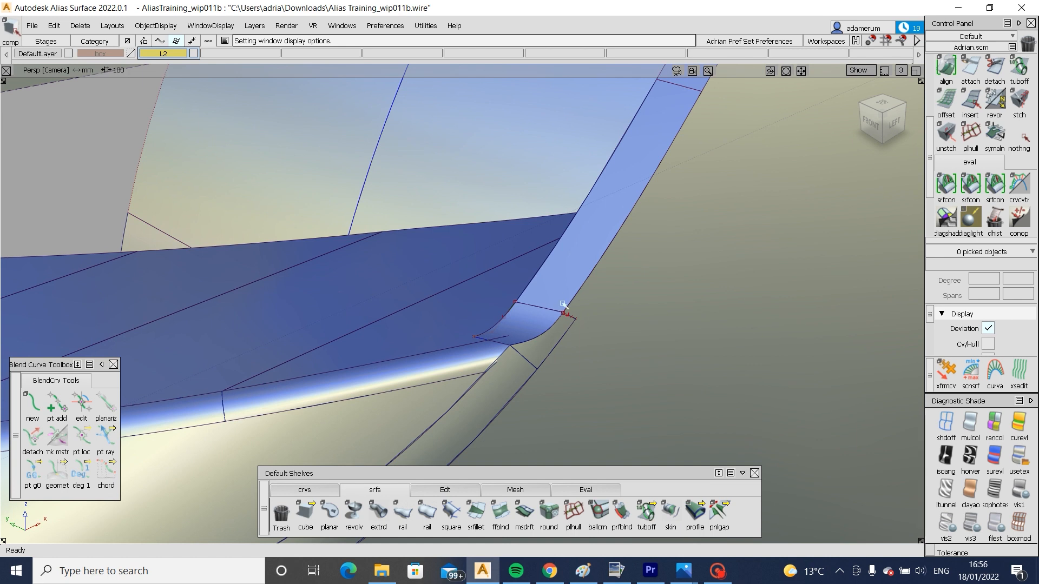
- Try to fillet the recess's outer wall pieces into the adjoining bumper surfaces with a 3 mm chordal length and Connect flow
click(476, 510)
click(564, 286)
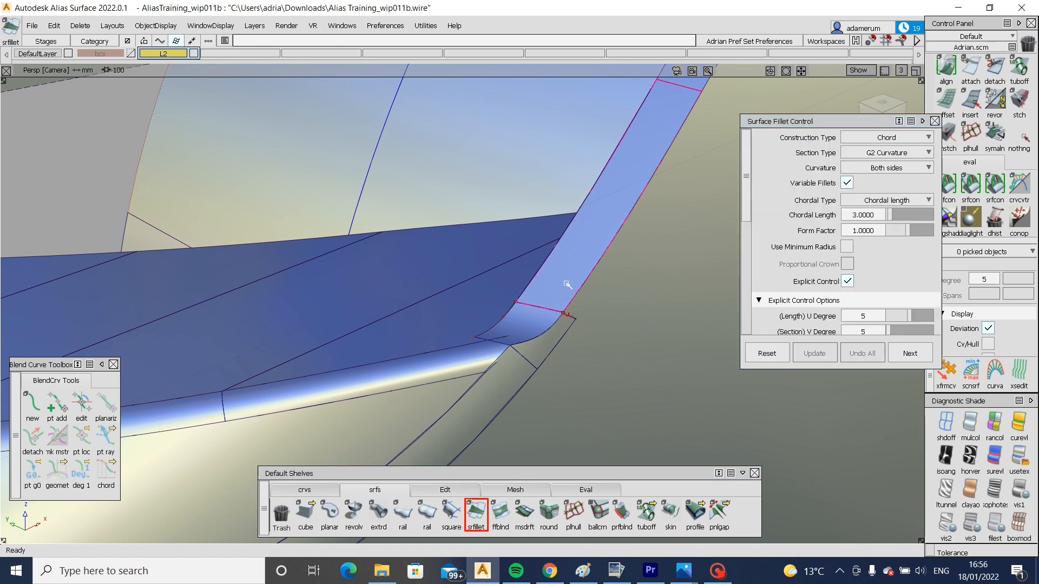
alt+shift+right_drag(574, 276, 508, 243)
alt+shift+middle_drag(509, 243, 487, 355)
alt+shift+middle_drag(547, 306, 478, 385)
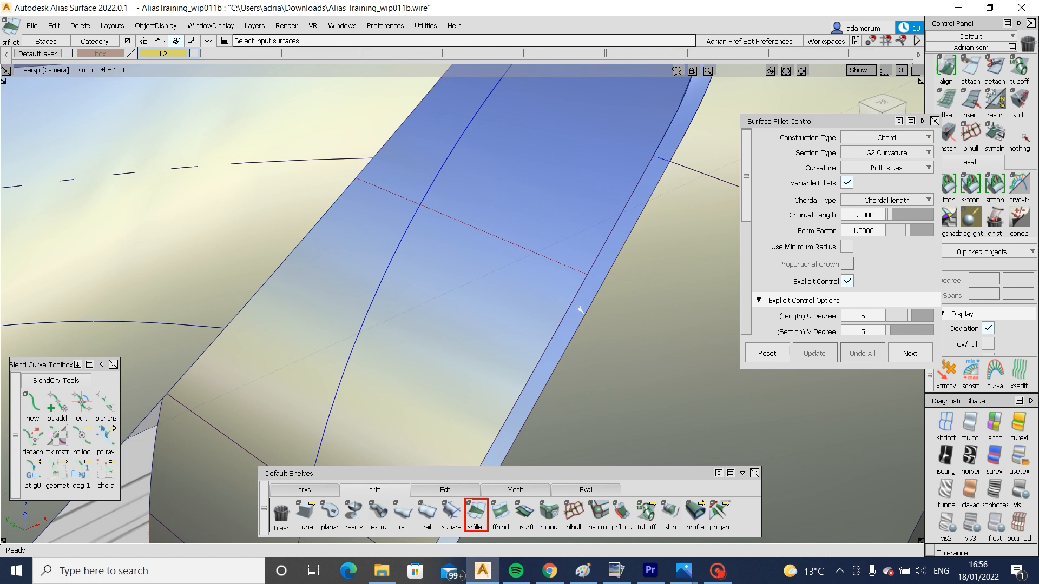
click(578, 307)
alt+shift+middle_drag(592, 257, 536, 373)
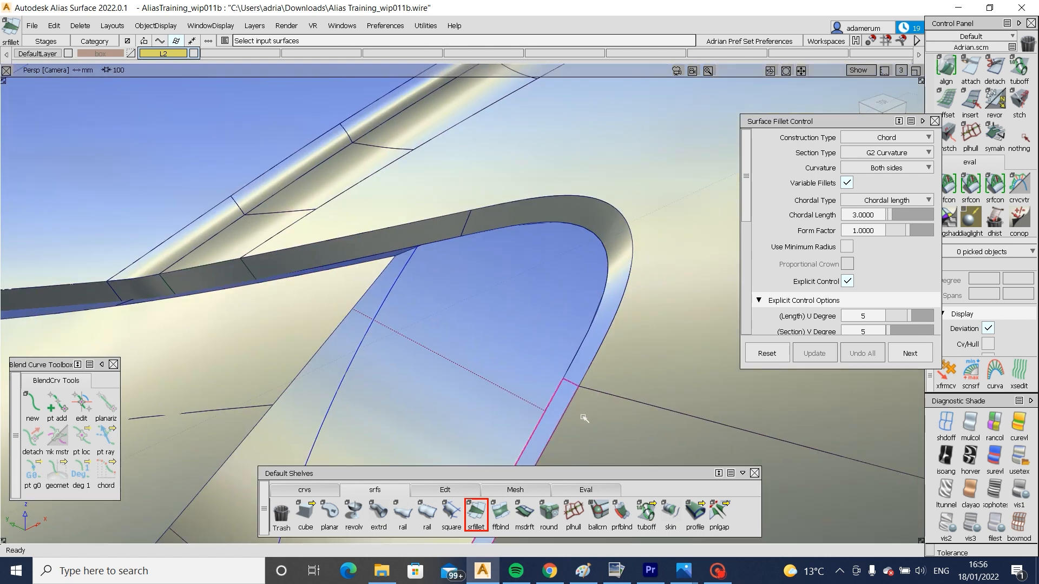
alt+shift+drag(583, 418, 584, 291)
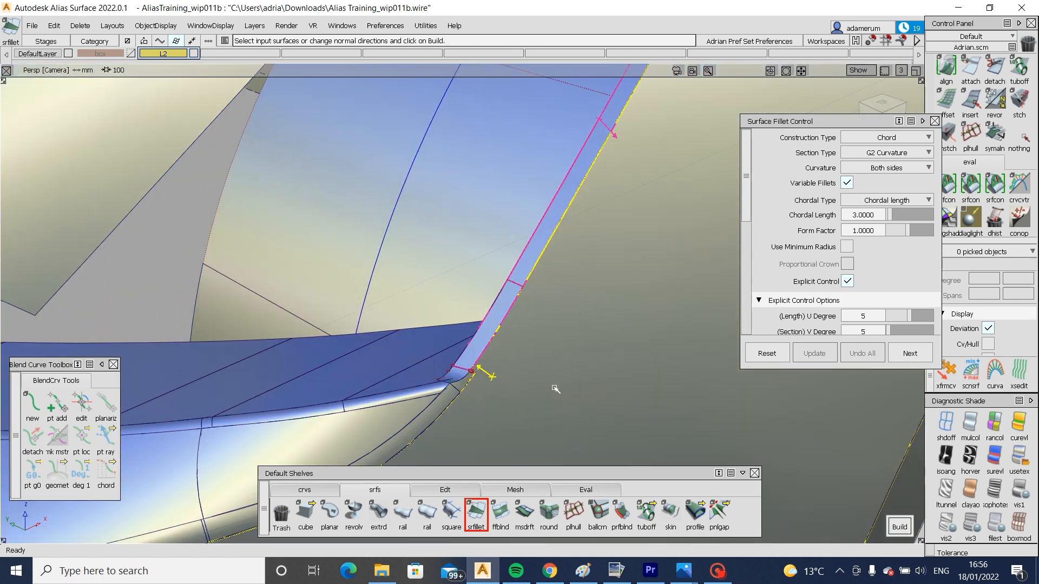
alt+shift+drag(537, 382, 676, 335)
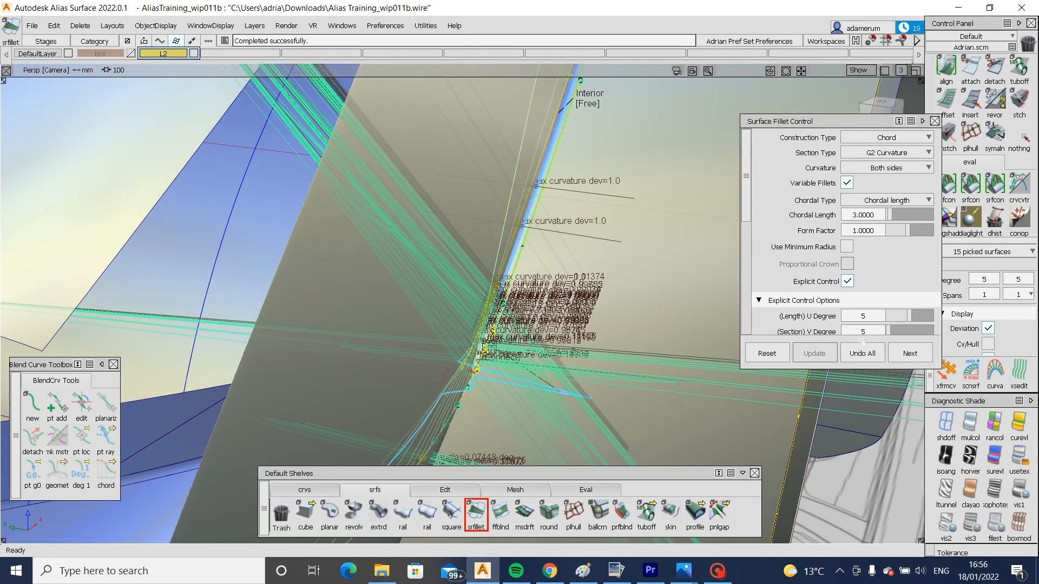
click(862, 352)
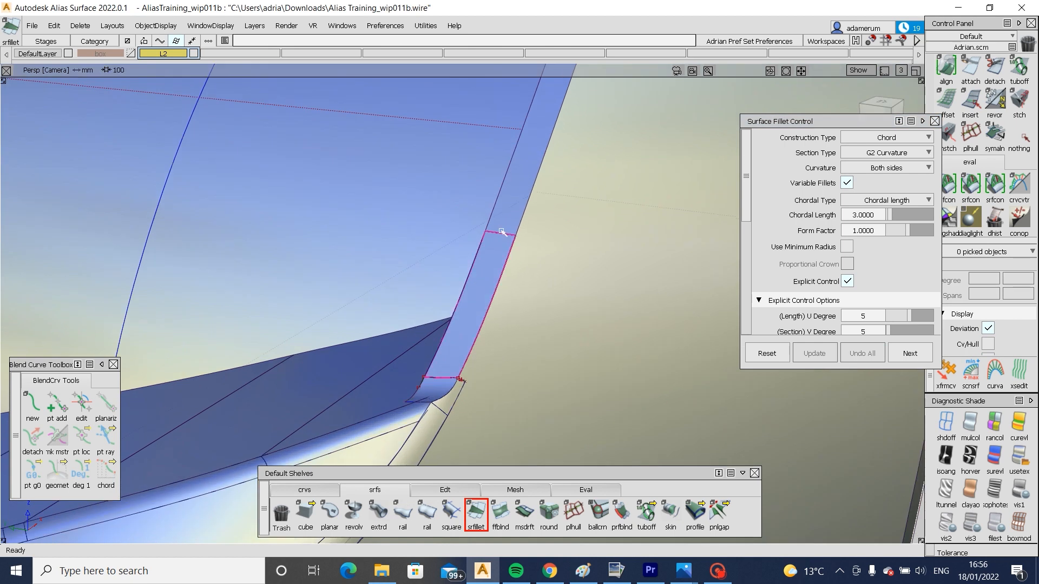
- Reselect the outer wall pieces and the adjoining bumper surface, set start and end flow to Default, and build the fillet
click(547, 279)
alt+shift+right_drag(547, 280, 533, 330)
alt+shift+middle_drag(590, 208, 603, 341)
scroll(822, 273, down, 8)
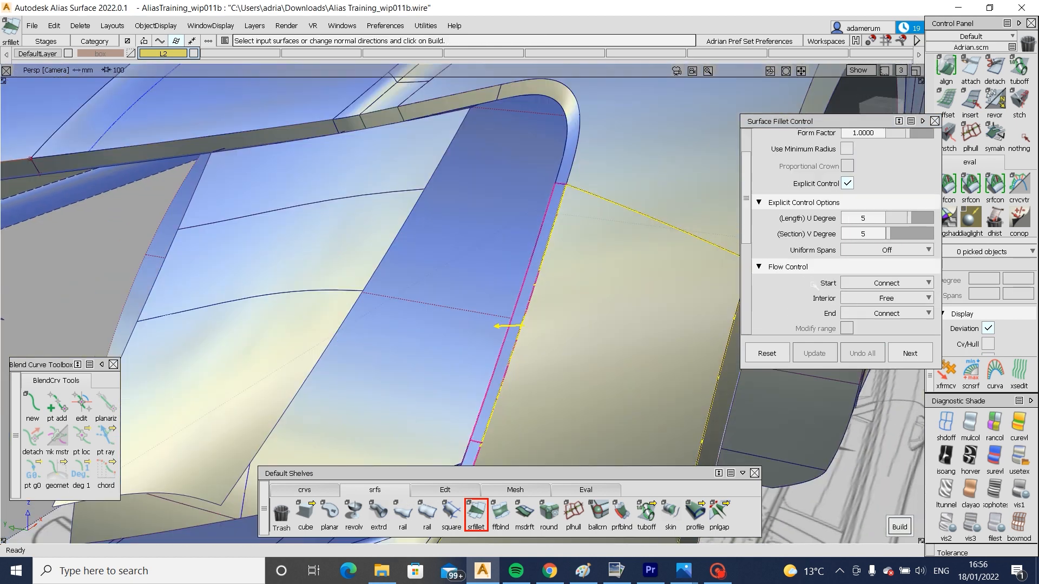
click(886, 268)
click(886, 283)
click(886, 298)
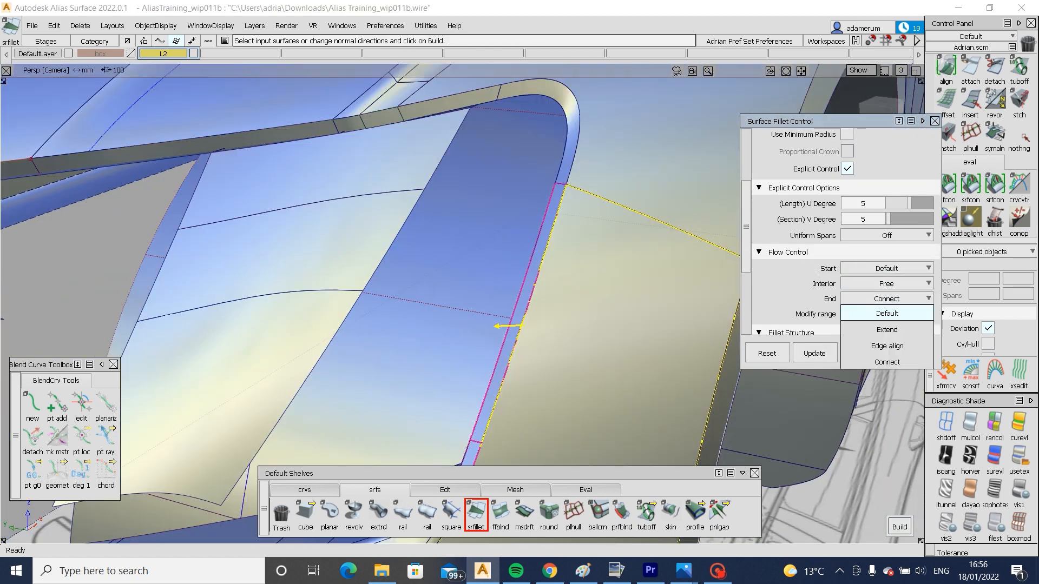
click(887, 311)
alt+shift+middle_drag(511, 433, 530, 351)
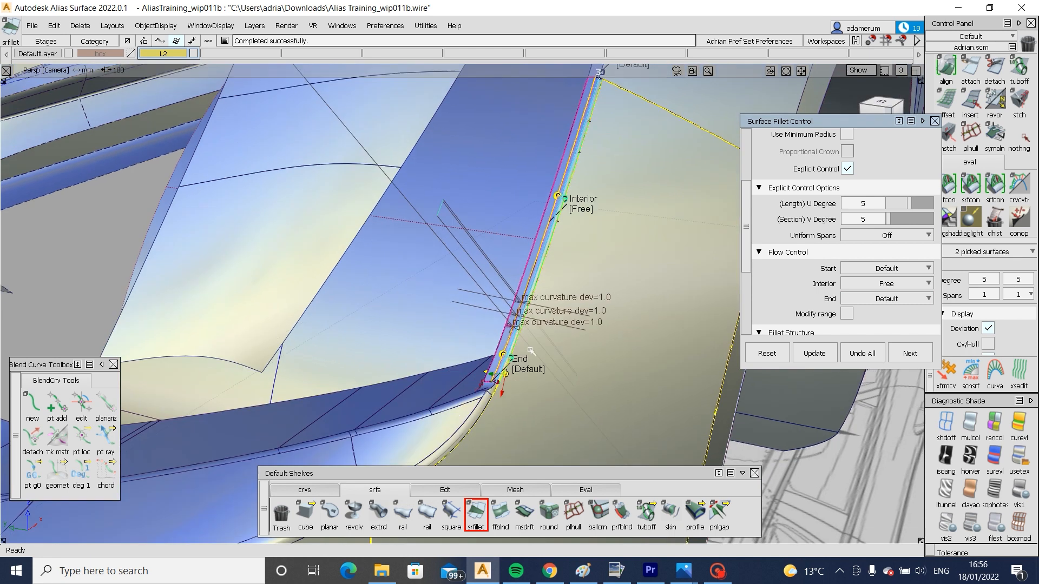
- Inspect the outer wall fillet's lower end at the rounded corner and set its chordal length to 2.5 mm
alt+shift+right_drag(593, 424, 596, 383)
alt+shift+middle_drag(595, 382, 617, 322)
alt+shift+click(522, 341)
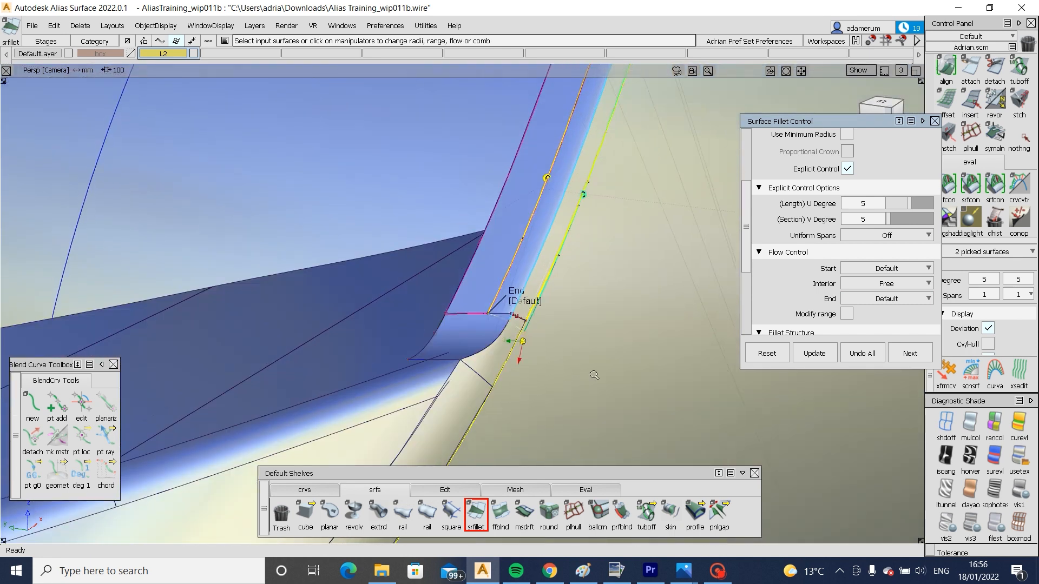
alt+shift+drag(522, 342, 516, 373)
alt+shift+middle_drag(537, 318, 522, 393)
scroll(836, 225, up, 4)
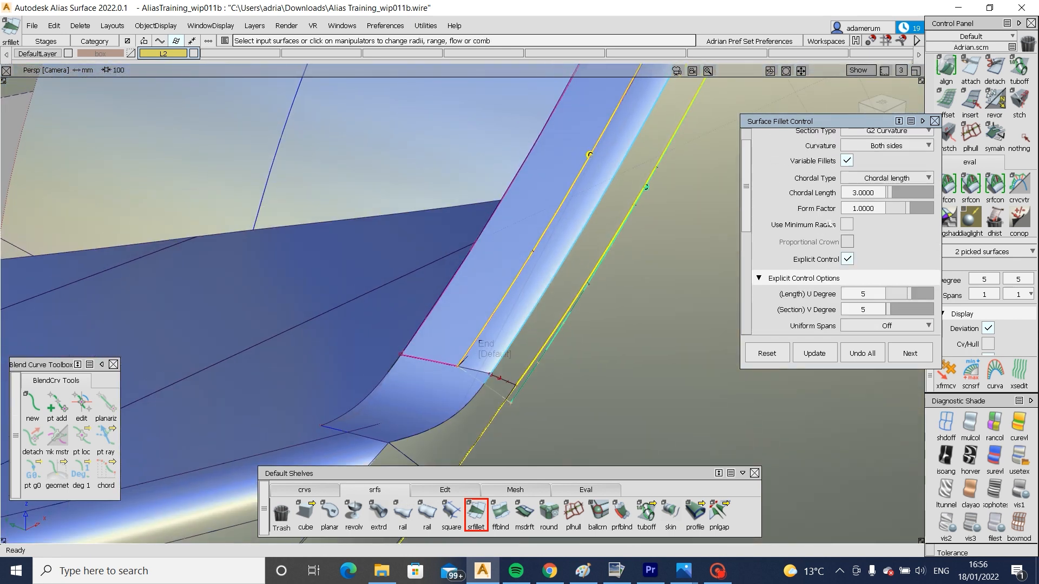
click(874, 215)
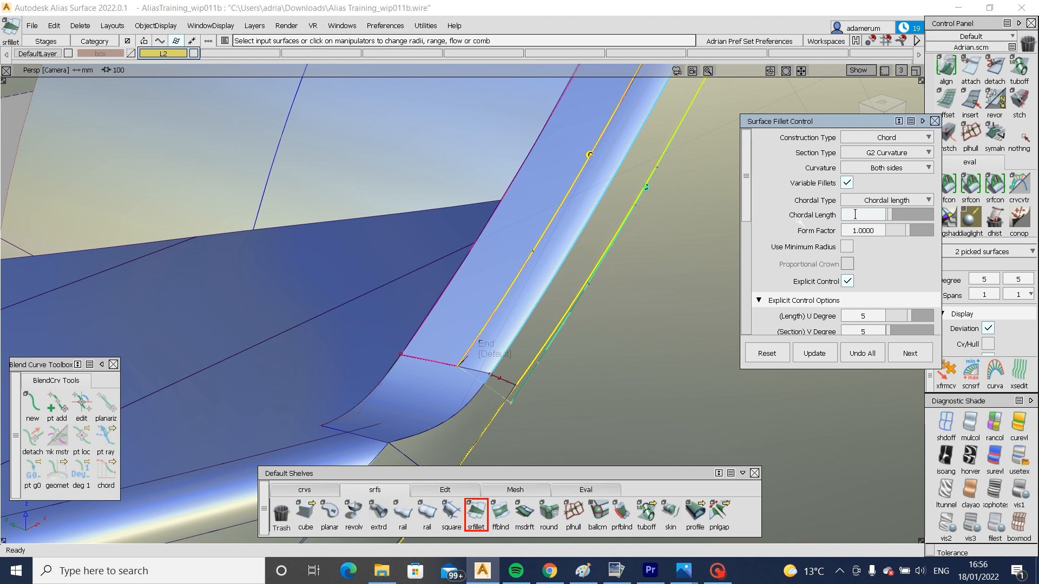
text(2.5)
key(Return)
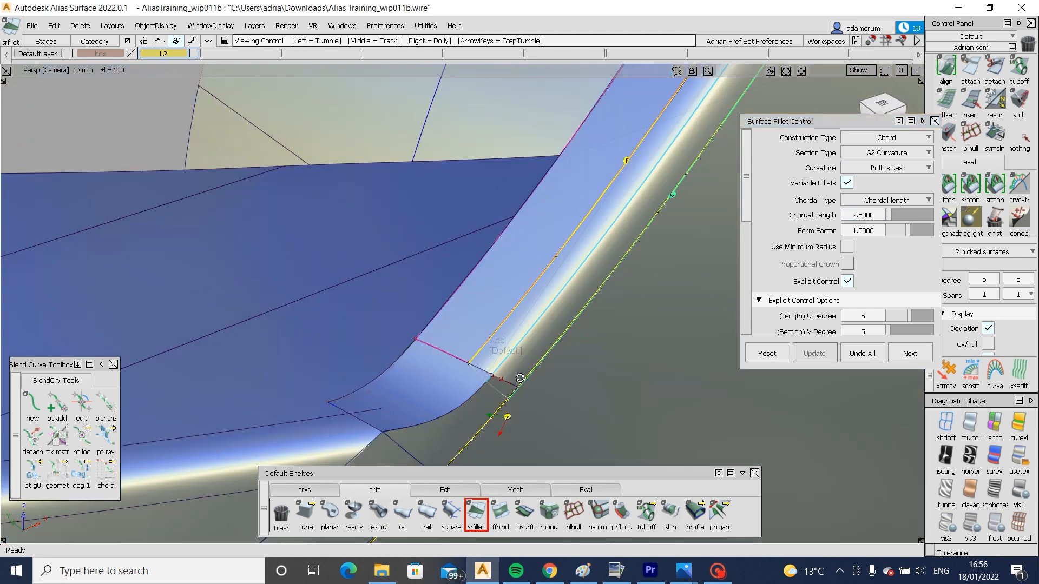
- Check the fillet's lower end against the corner surface, set the chordal length to 2.4 mm, and update the fillet
alt+shift+drag(611, 357, 508, 384)
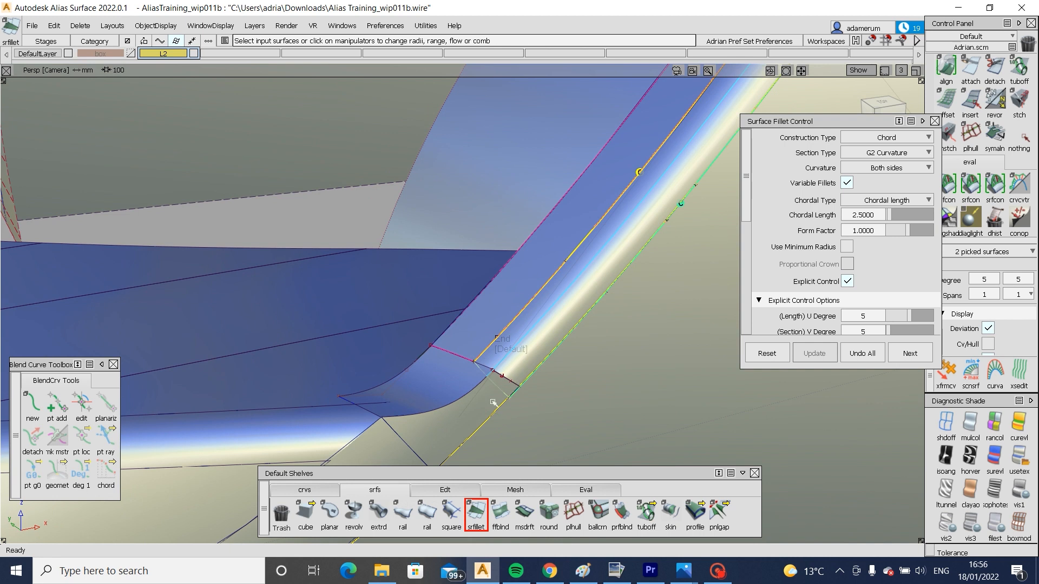
click(874, 215)
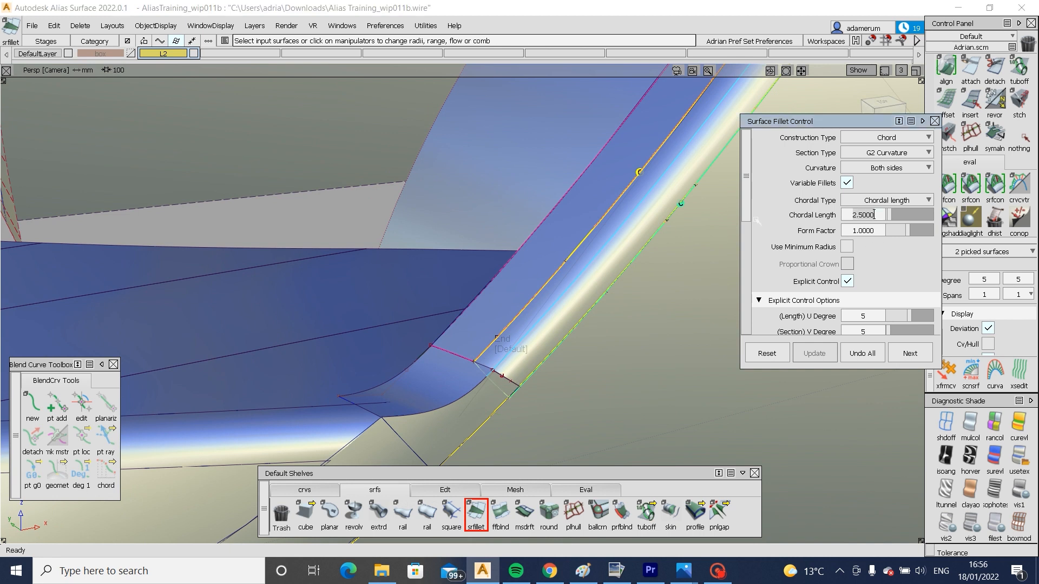
text(2.4)
key(Return)
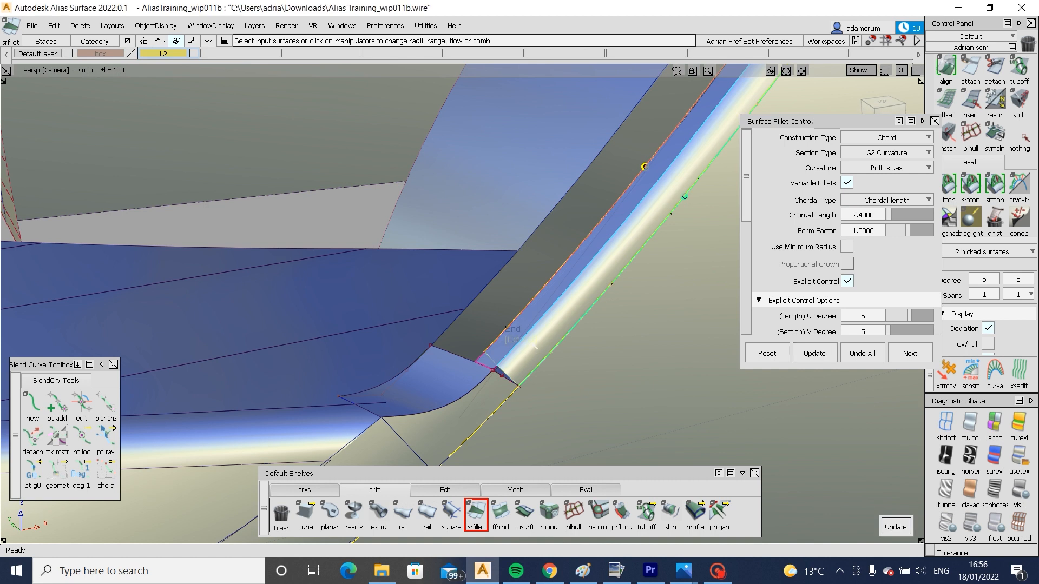
key(space)
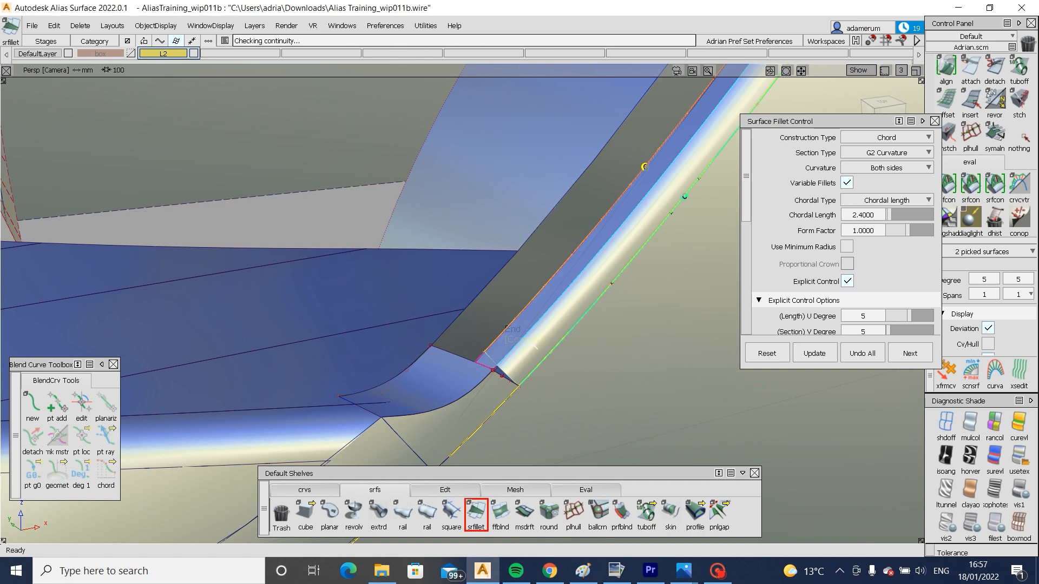
- Adjust the flow at the upper start of the outer wall fillet and update it
alt+shift+middle_drag(551, 389, 547, 411)
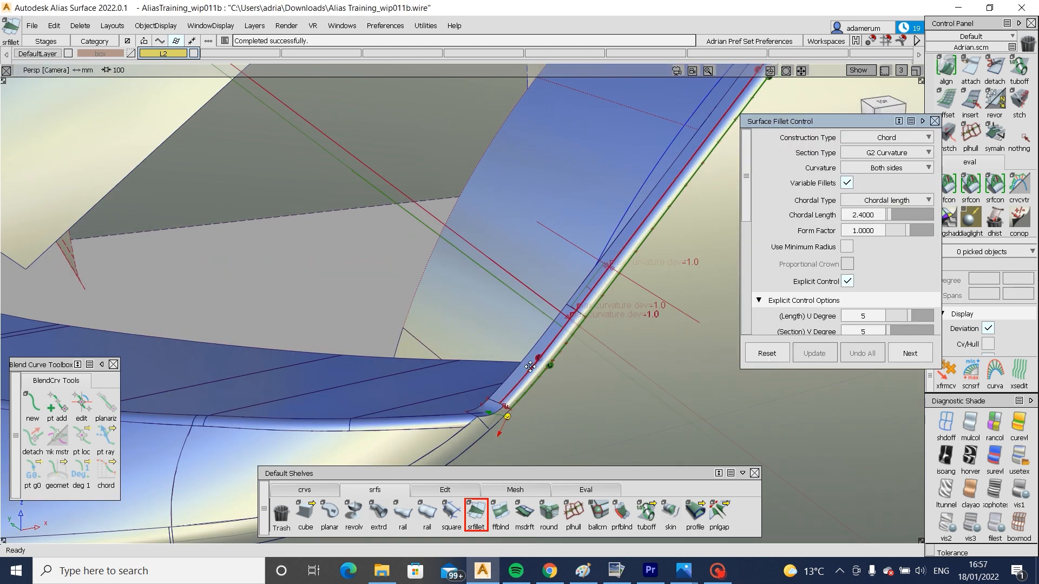
key(space)
alt+shift+right_drag(552, 314, 511, 304)
alt+shift+drag(512, 304, 548, 294)
alt+shift+right_drag(596, 271, 649, 292)
click(536, 338)
click(577, 297)
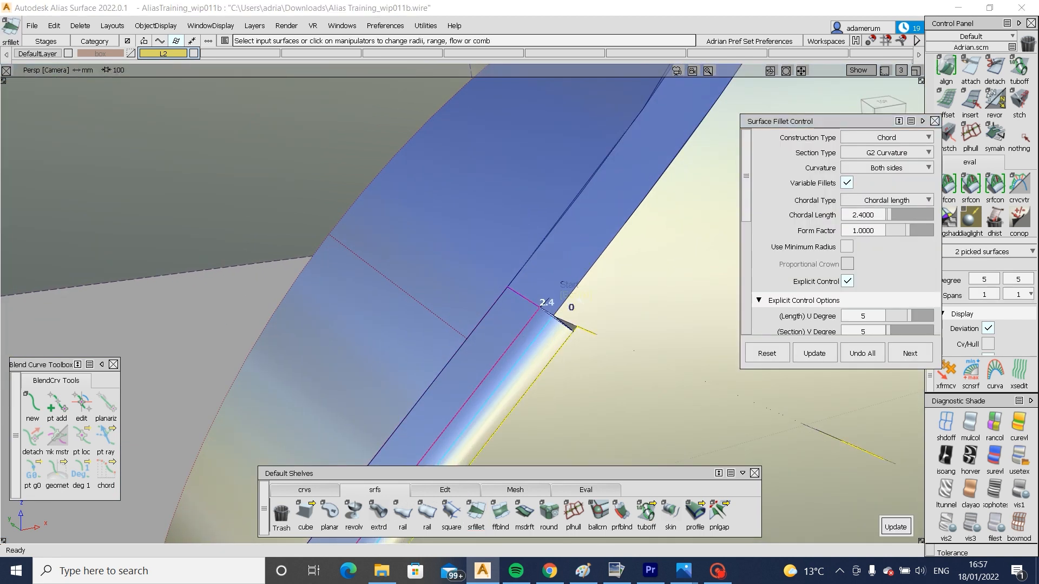
key(space)
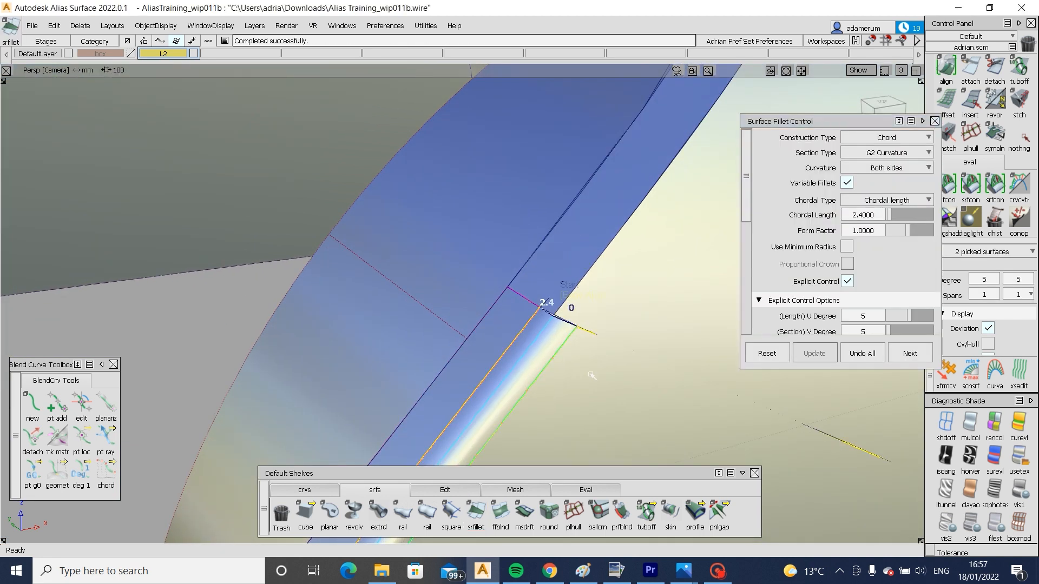
alt+shift+drag(591, 373, 622, 324)
click(475, 512)
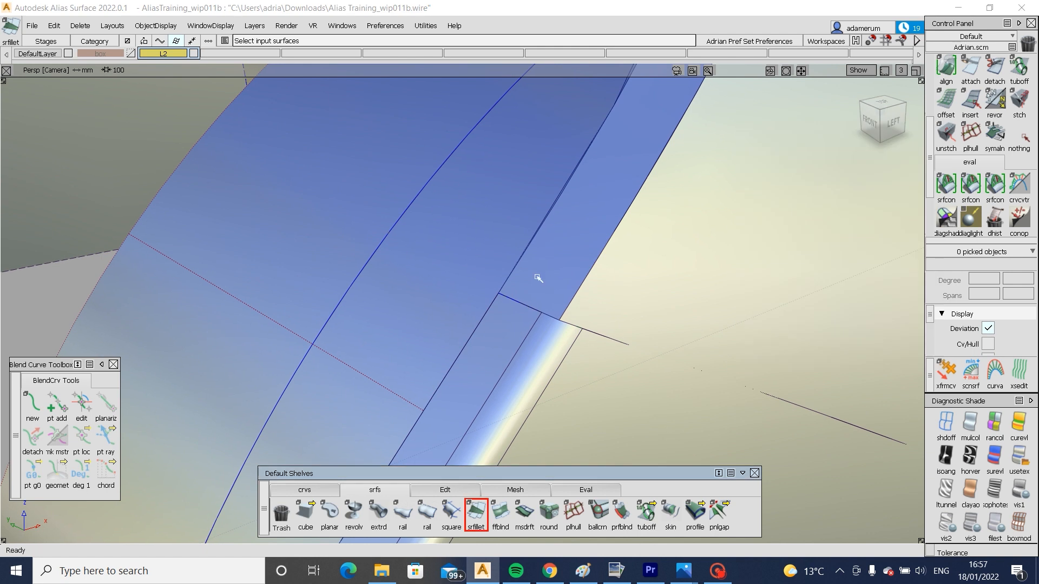
click(538, 278)
alt+shift+right_drag(594, 282, 505, 385)
alt+shift+drag(505, 385, 536, 397)
ctrl+shift+drag(536, 244, 661, 398)
ctrl+shift+right_drag(663, 400, 626, 374)
key(Return)
ctrl+shift+drag(601, 437, 604, 345)
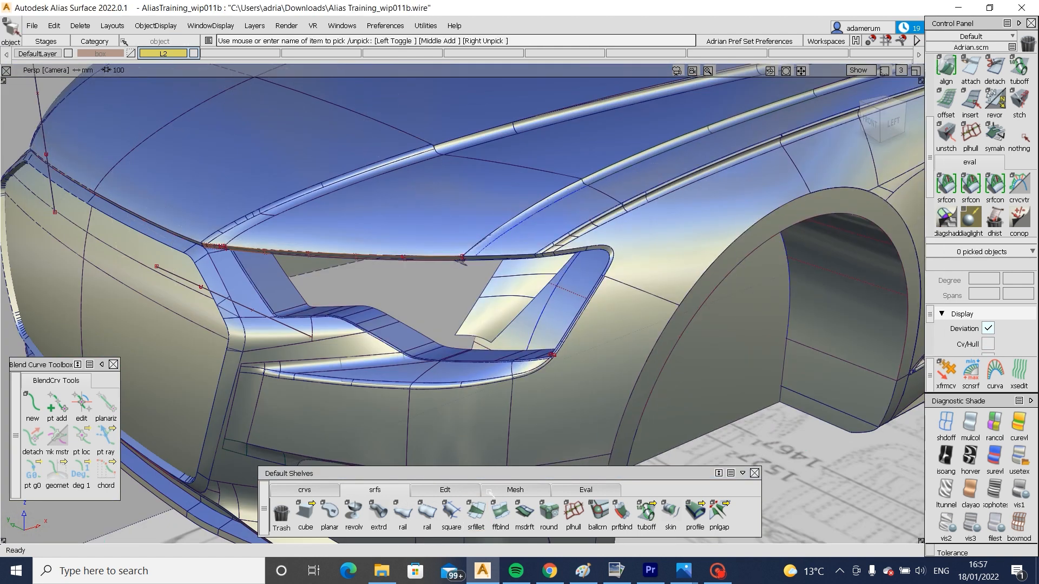
- Start a surface fillet and pick the headlight opening's rounded upper corner wall and adjoining upper wall pieces as the first surface set
click(476, 513)
alt+shift+right_drag(608, 263, 599, 211)
click(591, 185)
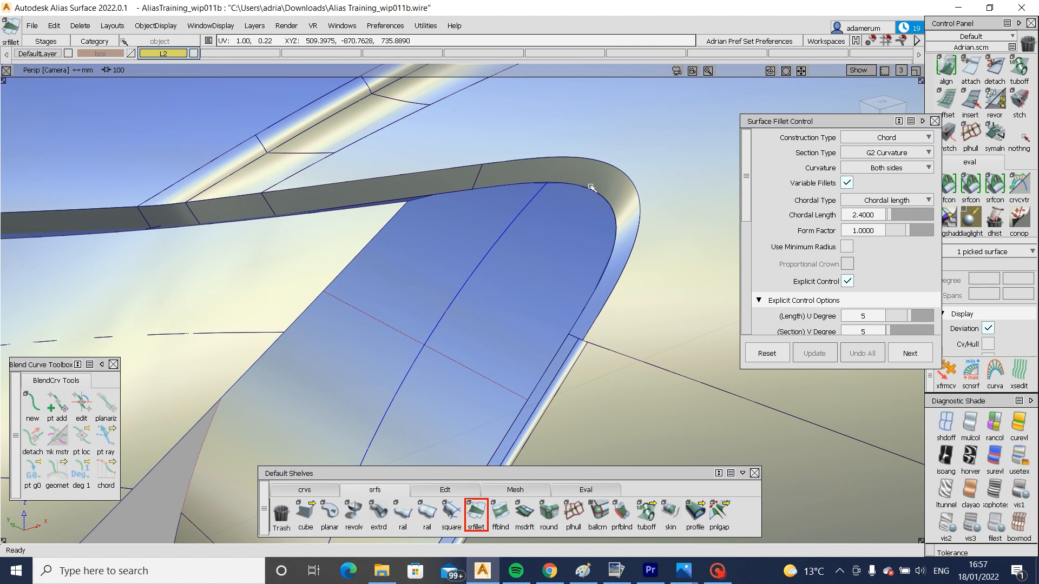
click(297, 202)
click(250, 203)
alt+shift+drag(177, 216, 454, 215)
click(367, 186)
scroll(369, 186, down, 3)
scroll(427, 224, up, 3)
- Pick the adjoining body surfaces and feature-line fillet pieces above the upper wall as the second set and build the 2.4 mm fillet
click(373, 248)
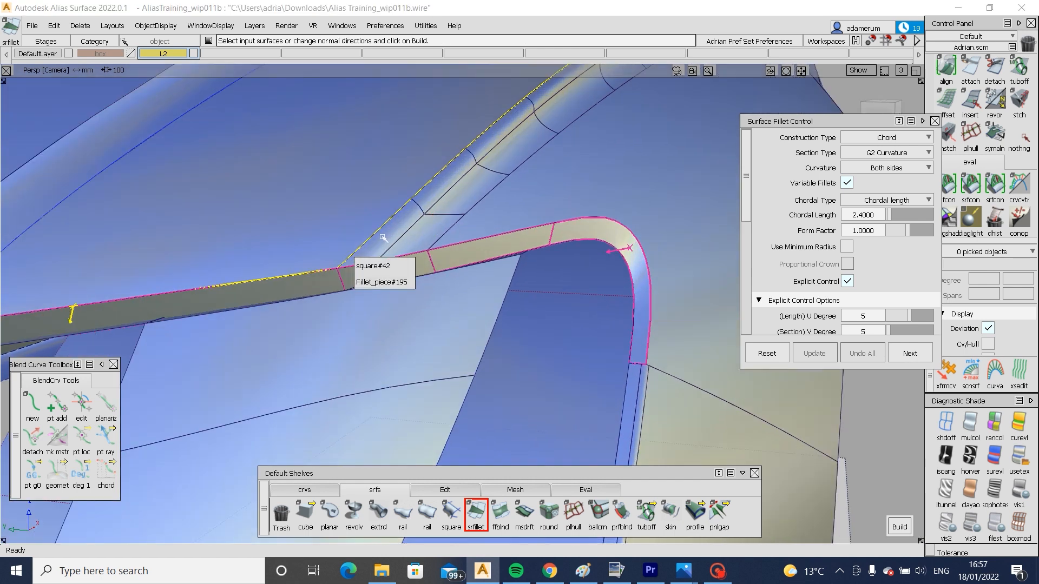
click(382, 265)
click(435, 229)
click(555, 217)
scroll(552, 248, down, 3)
alt+shift+drag(552, 250, 570, 297)
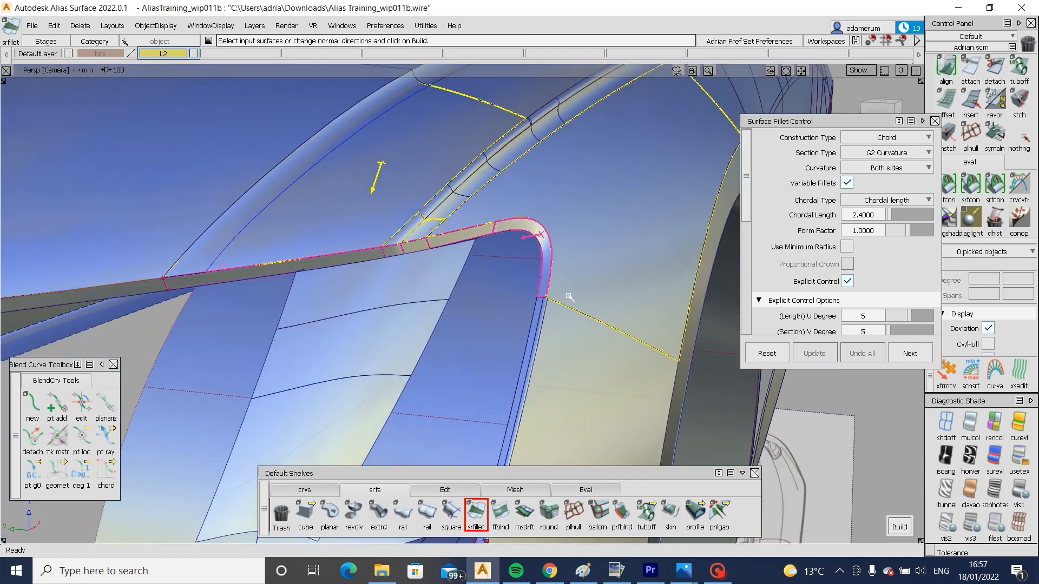
key(space)
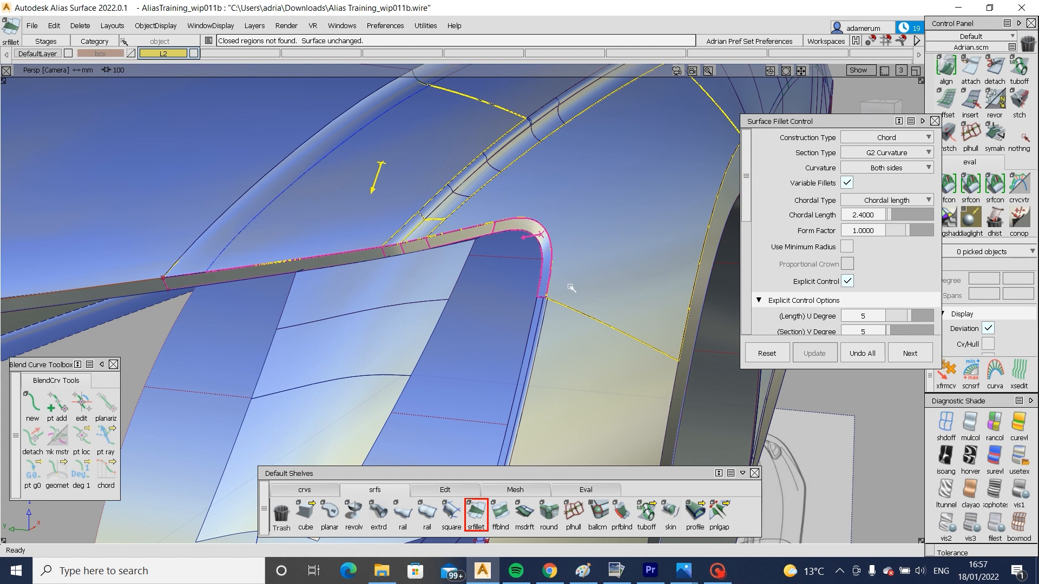
key(Escape)
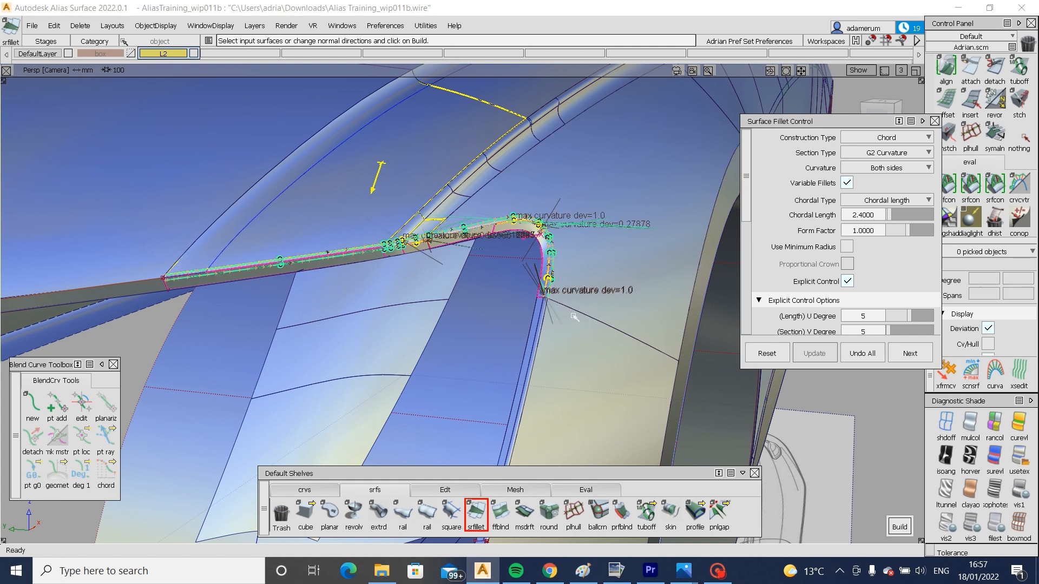
- Try Edge align flow at the start and end of the upper wall fillet, and undo the whole fillet
ctrl+shift+right_drag(361, 263, 361, 249)
click(374, 250)
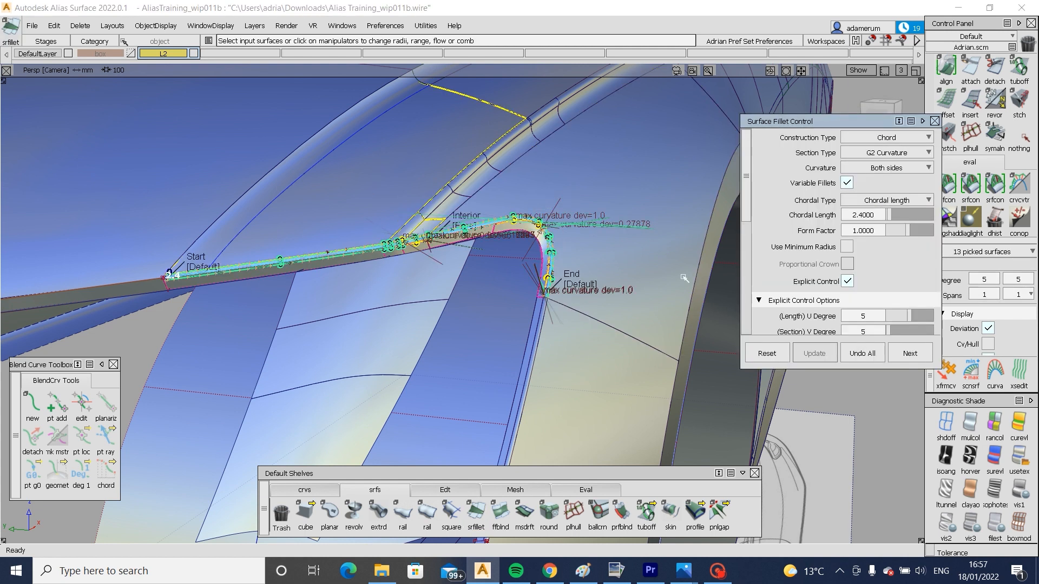
scroll(875, 241, down, 5)
click(886, 219)
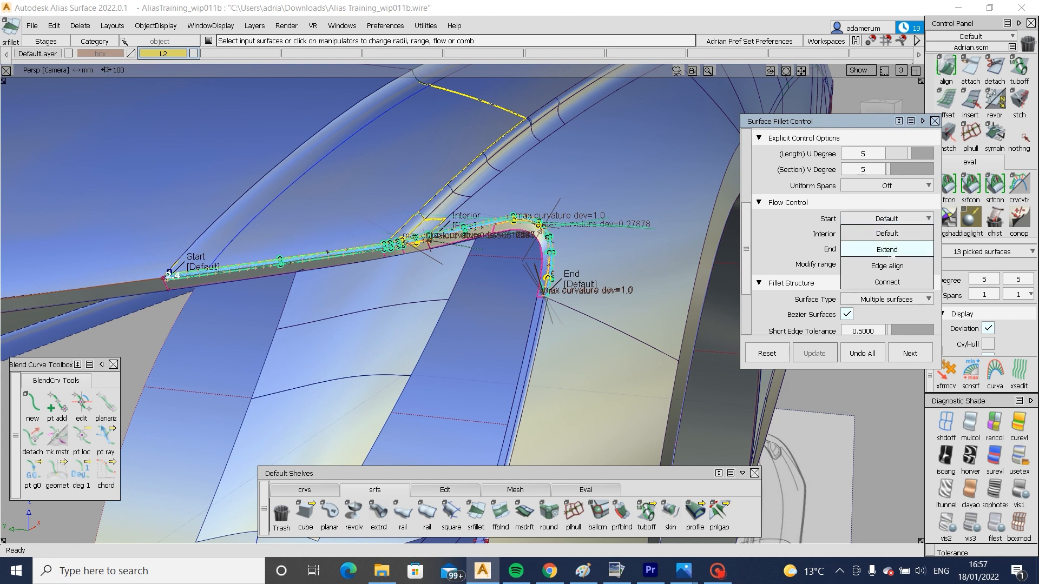
click(887, 266)
click(886, 249)
click(887, 296)
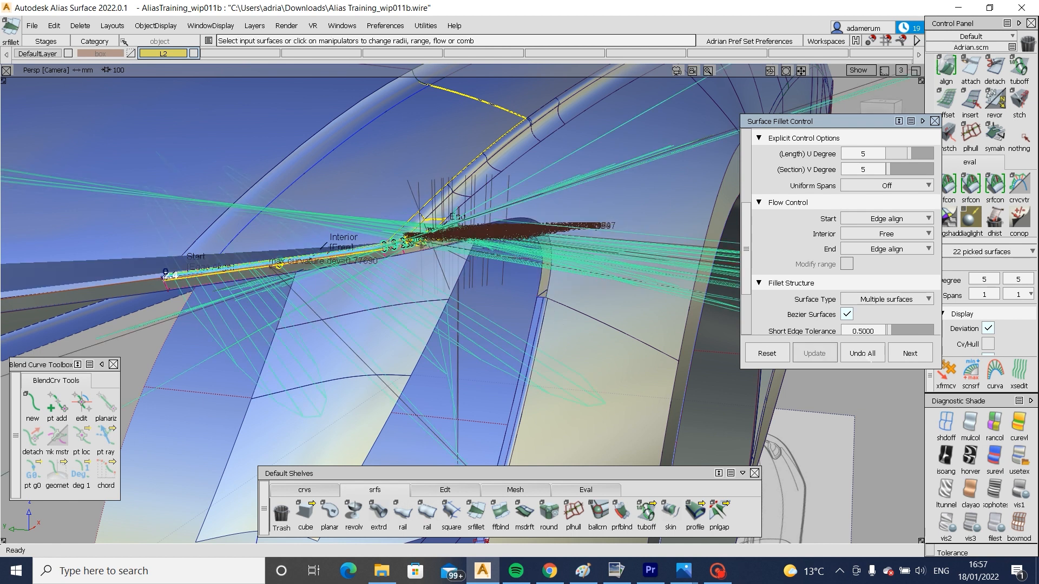
alt+shift+drag(650, 359, 643, 324)
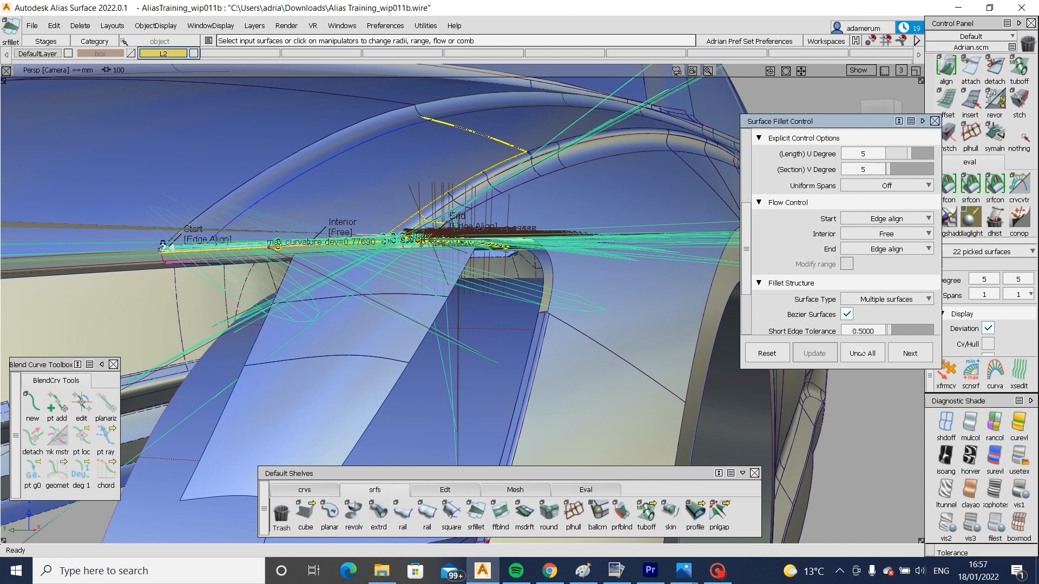
click(863, 353)
- Open the end flow choices for the upper wall fillet
click(336, 243)
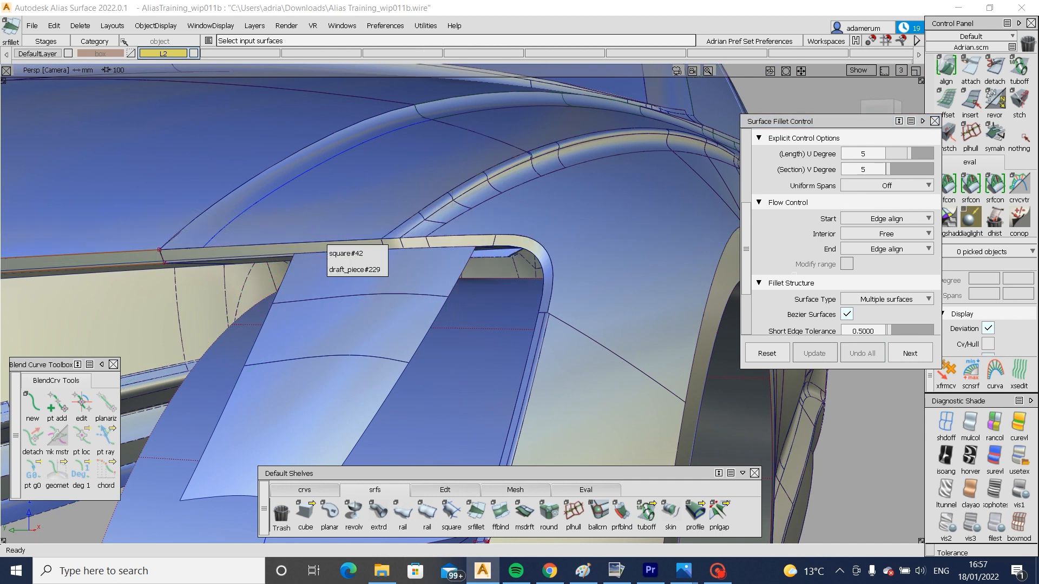
scroll(865, 224, down, 1)
click(886, 222)
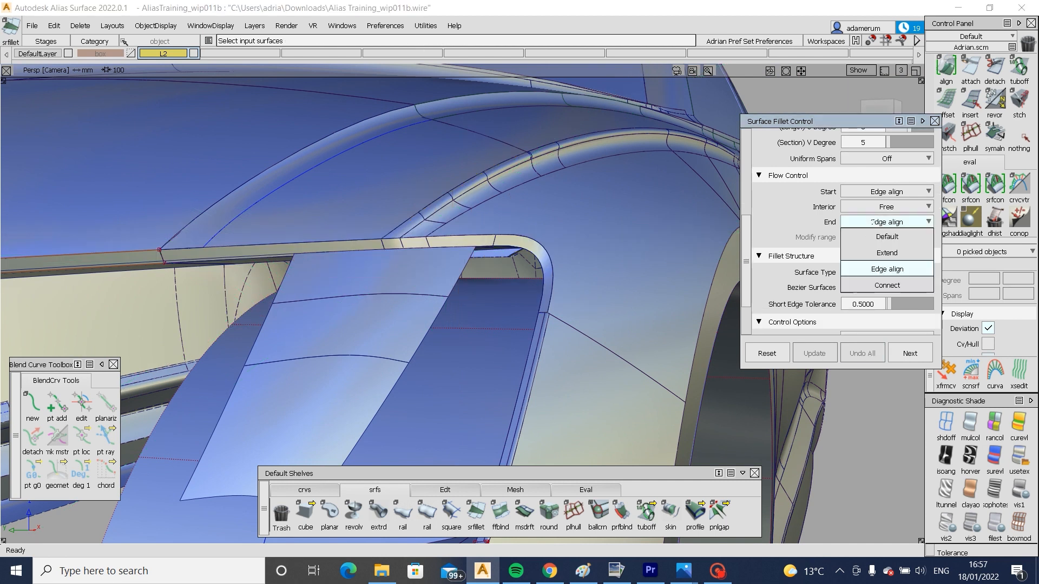
click(886, 286)
click(880, 192)
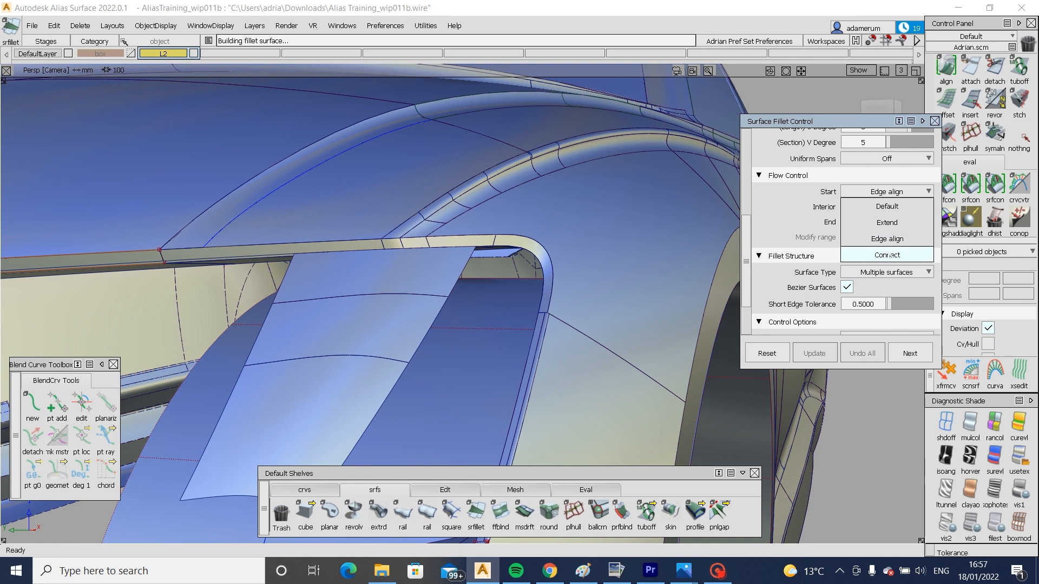
click(886, 222)
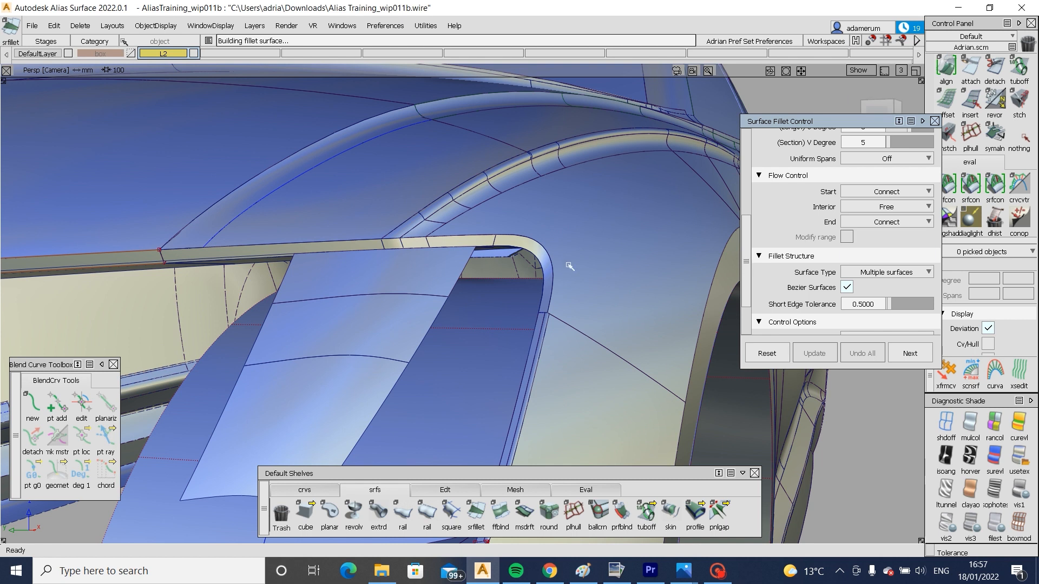
click(407, 245)
click(391, 245)
click(218, 243)
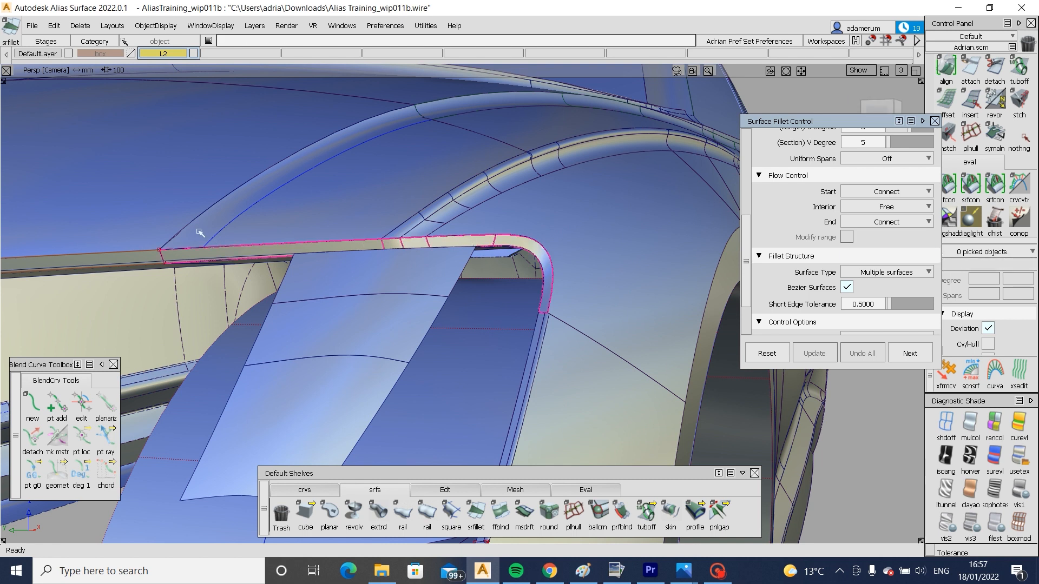
click(216, 247)
alt+shift+drag(220, 218, 267, 306)
- Trim the fender surface between the two crease fillets above the headlight opening
ctrl+shift+drag(273, 227, 399, 184)
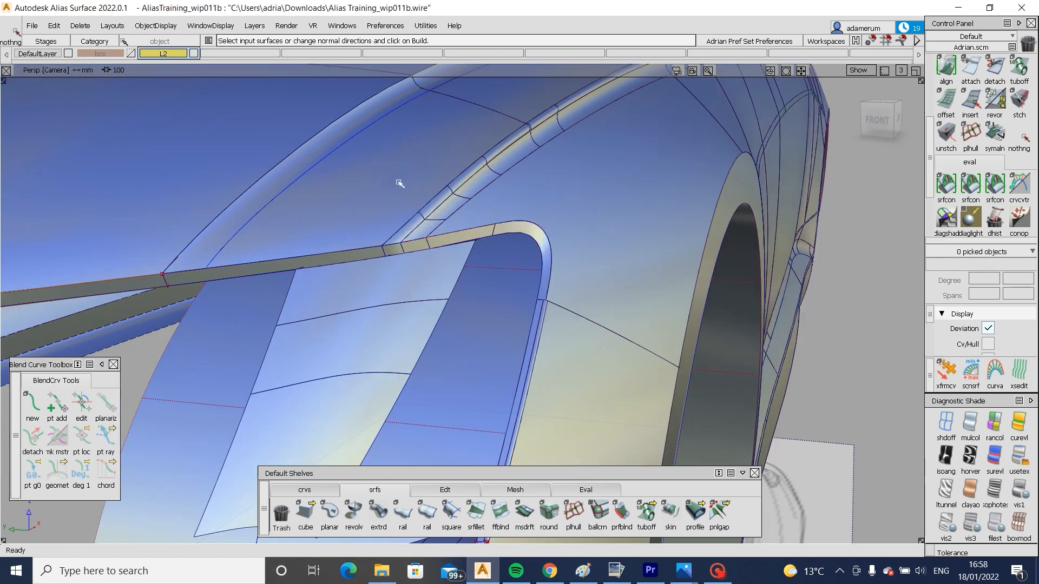
click(320, 236)
click(830, 527)
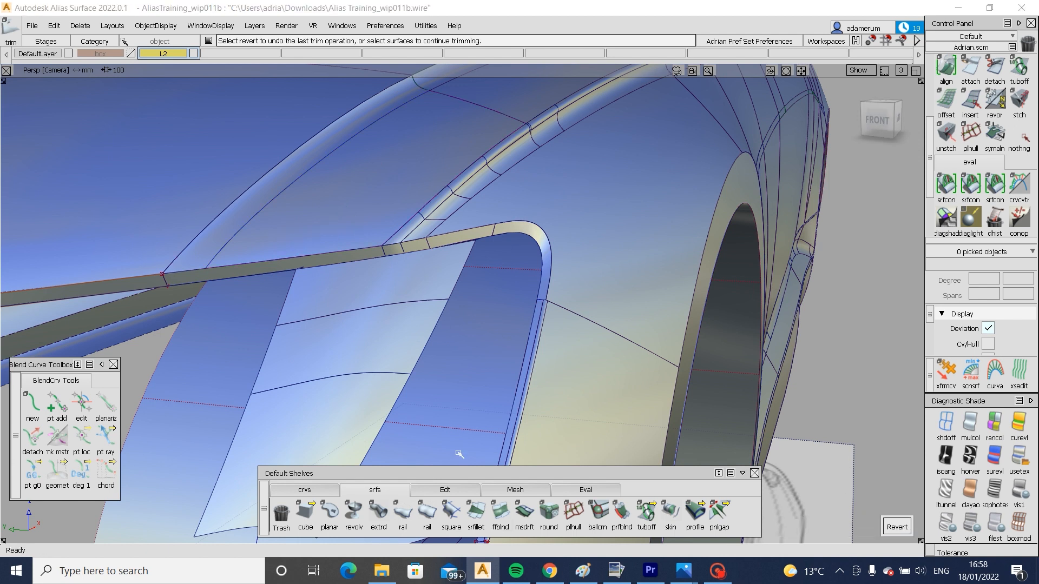
- Build a G2 Curvature chord fillet with chordal length 2.4 between the fender surfaces and the headlight opening's upper flange
click(475, 512)
click(401, 219)
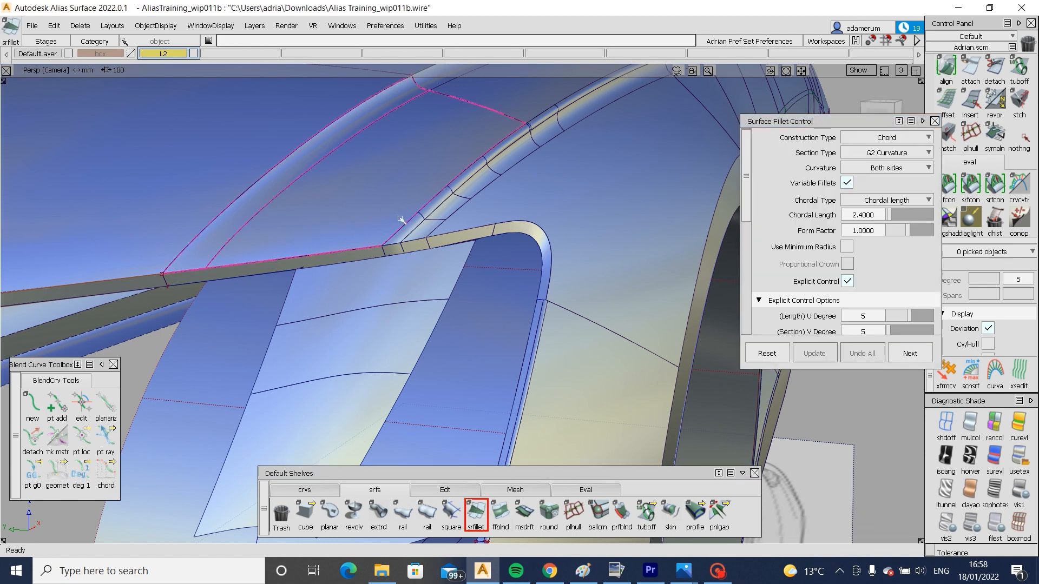
scroll(400, 219, up, 3)
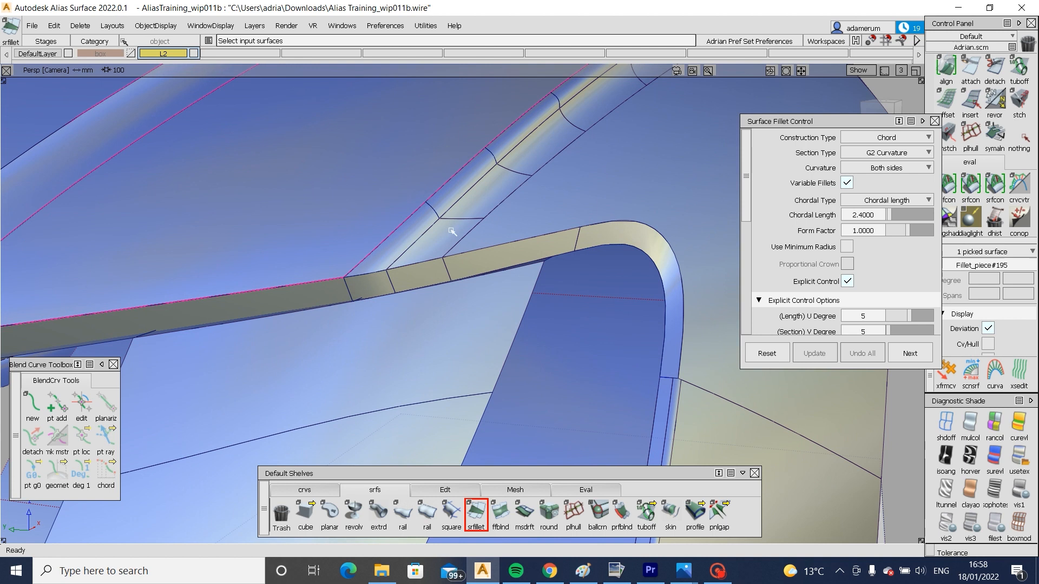
click(667, 263)
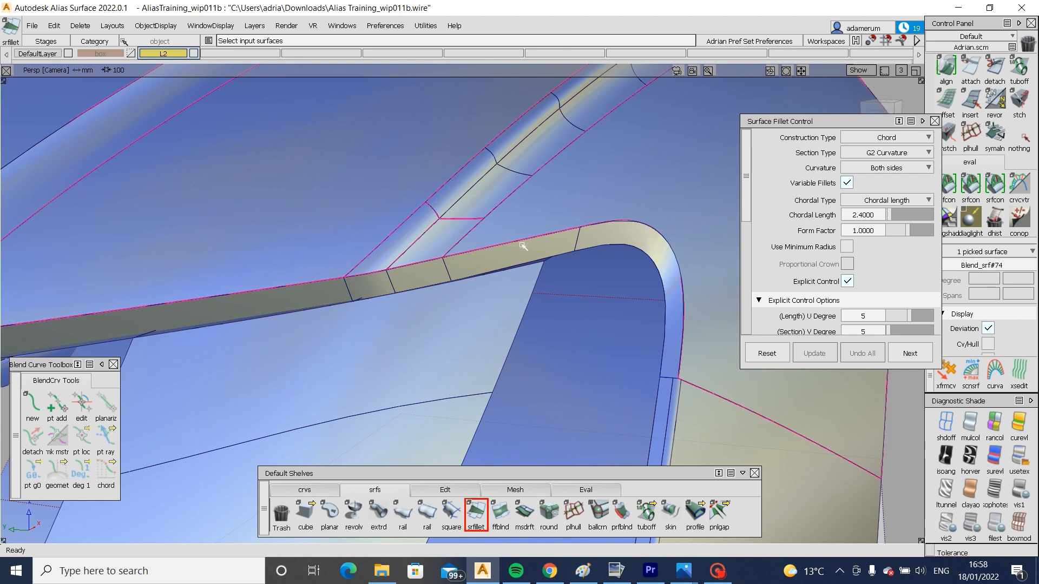
click(317, 302)
alt+shift+right_drag(316, 302, 311, 321)
alt+shift+drag(310, 322, 294, 289)
key(space)
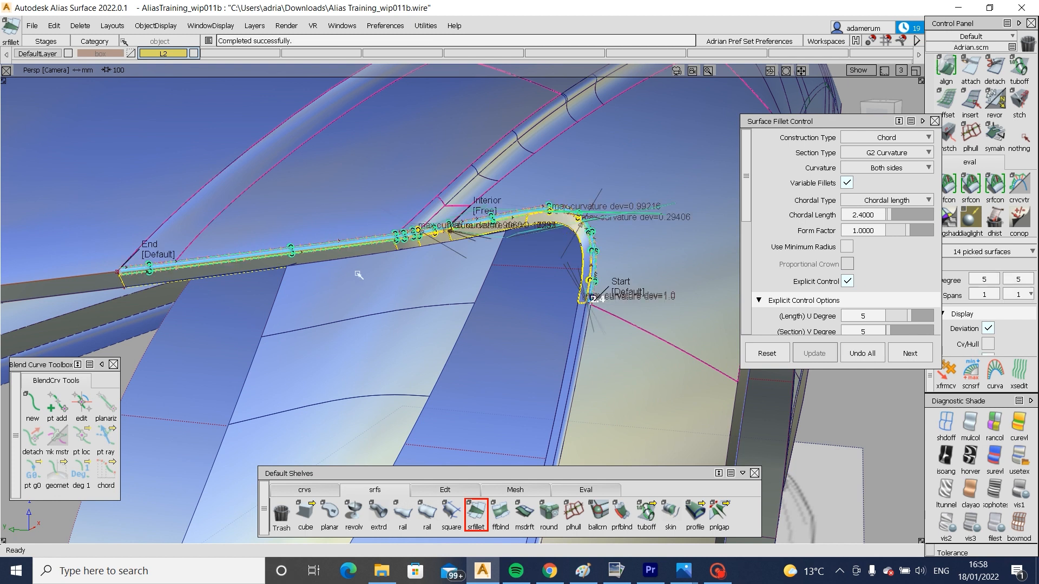
- Set the new fillet's start flow to Edge align and finish the fillet
click(633, 291)
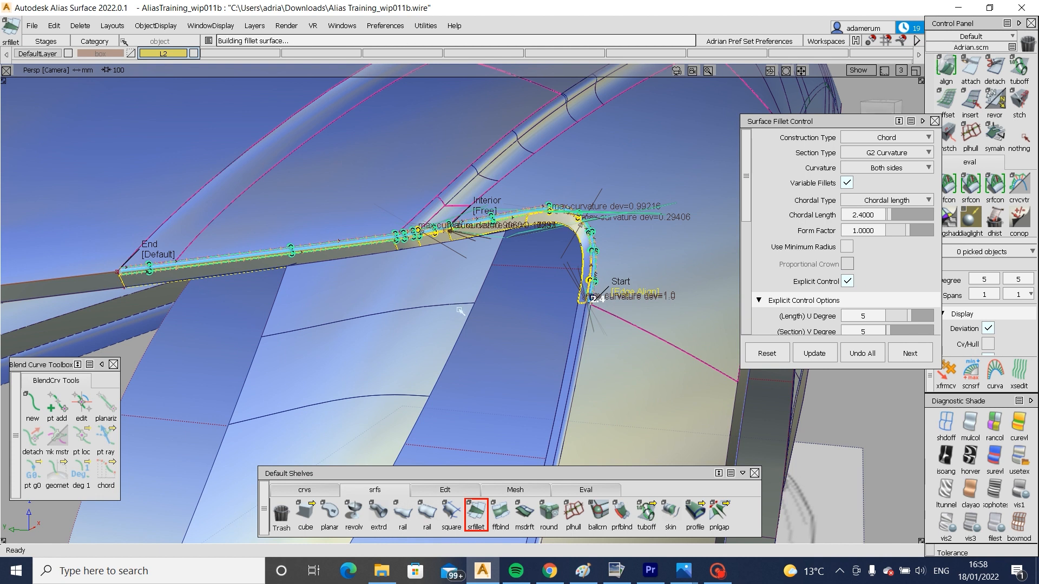
ctrl+shift+drag(514, 409, 514, 351)
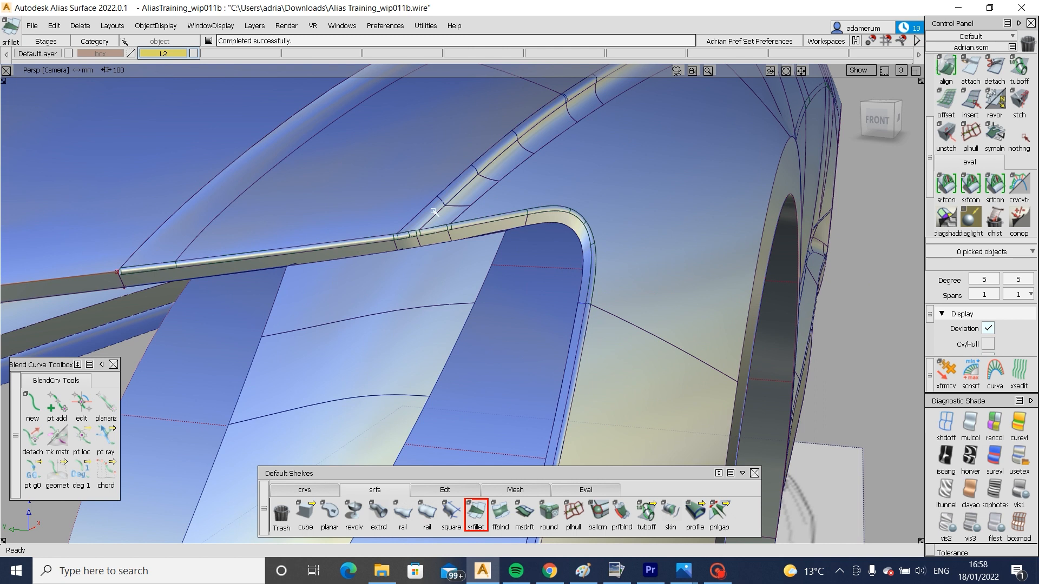
ctrl+shift+drag(435, 213, 696, 297)
ctrl+shift+right_drag(695, 297, 640, 297)
key(Return)
ctrl+shift+drag(562, 409, 559, 333)
- Start another surface fillet and pick the upper flange wall on the grille side of the finished fillet
alt+shift+middle_drag(237, 372, 497, 352)
alt+shift+middle_drag(242, 514, 502, 514)
click(477, 511)
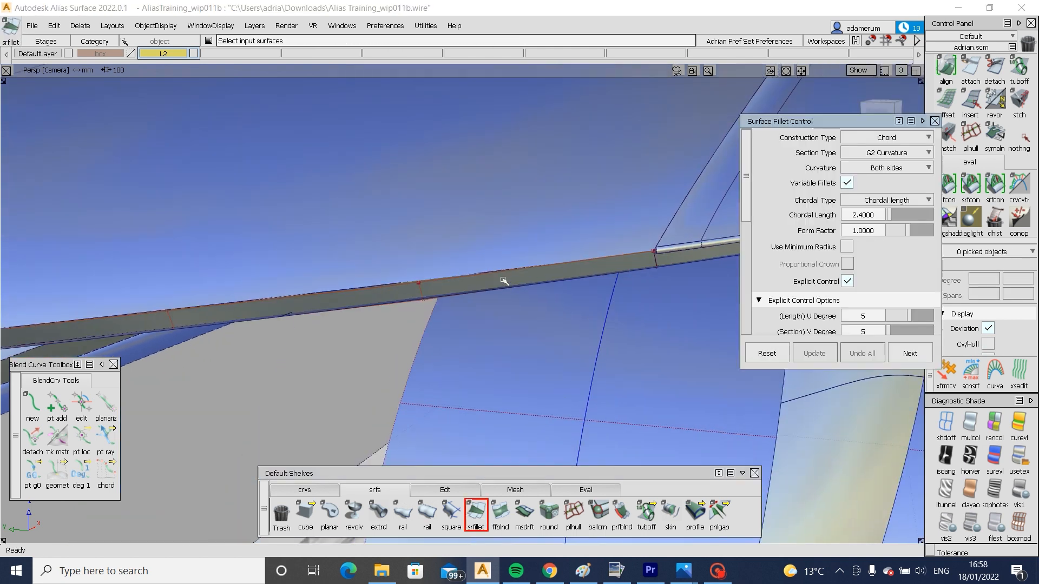
click(413, 284)
alt+shift+right_drag(411, 285, 183, 393)
alt+shift+middle_drag(184, 393, 382, 341)
alt+shift+right_drag(315, 294, 428, 271)
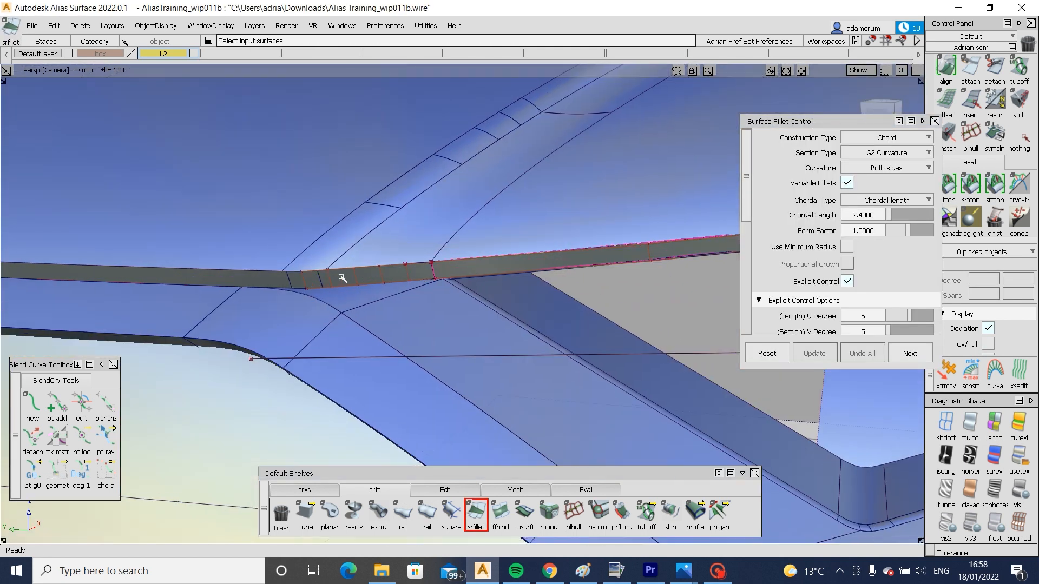
- Add the remaining flange pieces past the hood crease junction to the fillet's first surface set
click(295, 280)
click(259, 284)
click(355, 271)
click(346, 281)
click(258, 280)
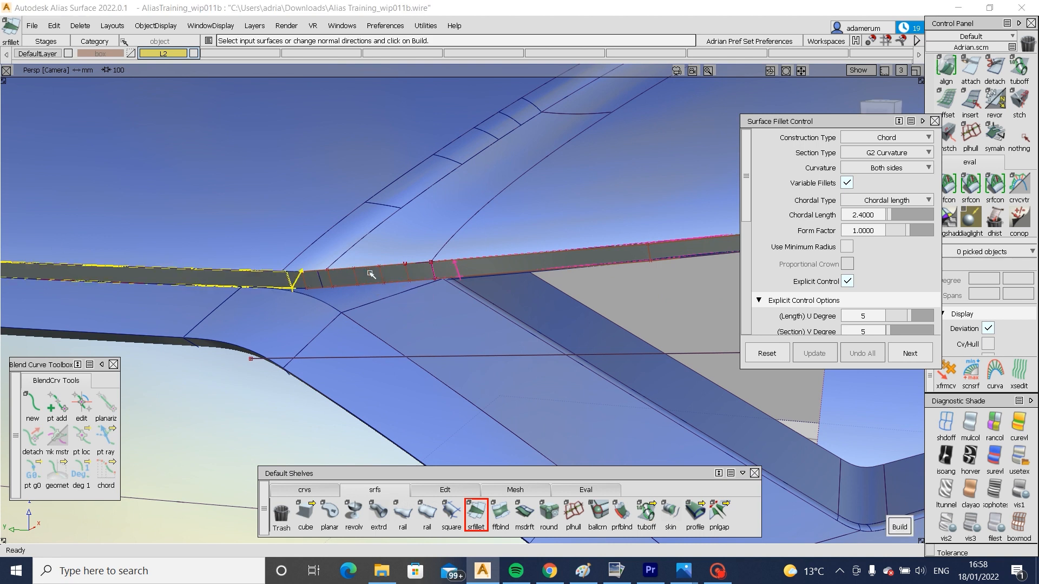
click(264, 282)
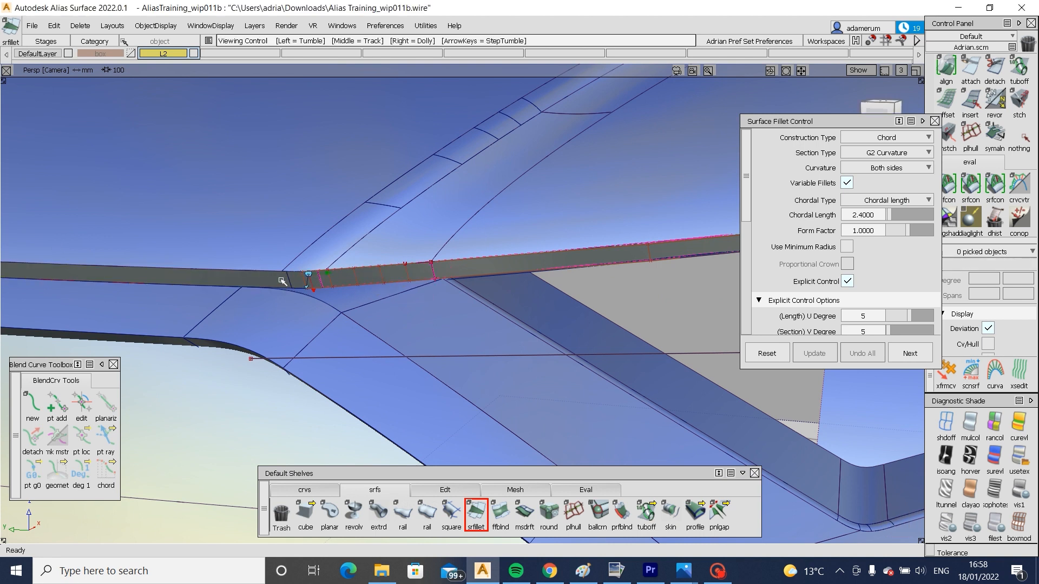
alt+shift+right_drag(279, 282, 331, 287)
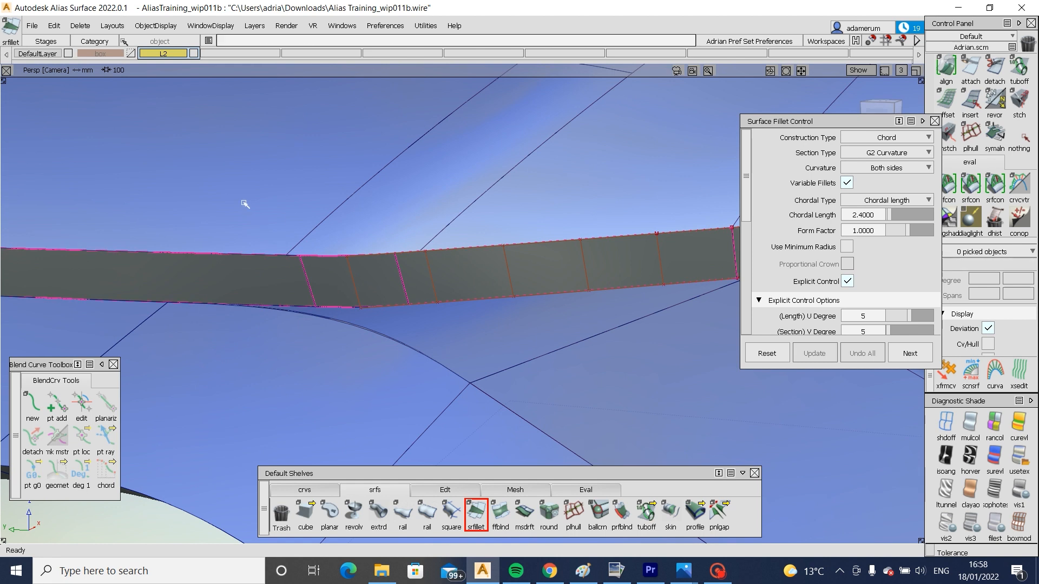
click(224, 282)
- Fillet the picked flange against the adjoining body surfaces, with start and end flow set to Edge align
alt+shift+drag(224, 282, 527, 248)
alt+shift+middle_drag(527, 249, 410, 268)
alt+shift+right_drag(410, 268, 428, 283)
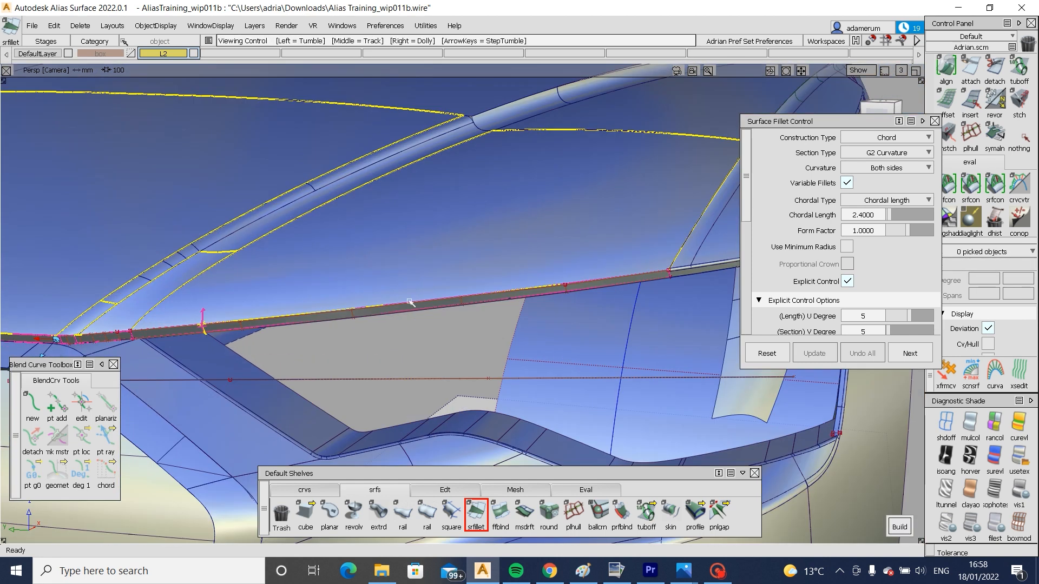
alt+shift+drag(410, 302, 437, 302)
scroll(784, 275, down, 3)
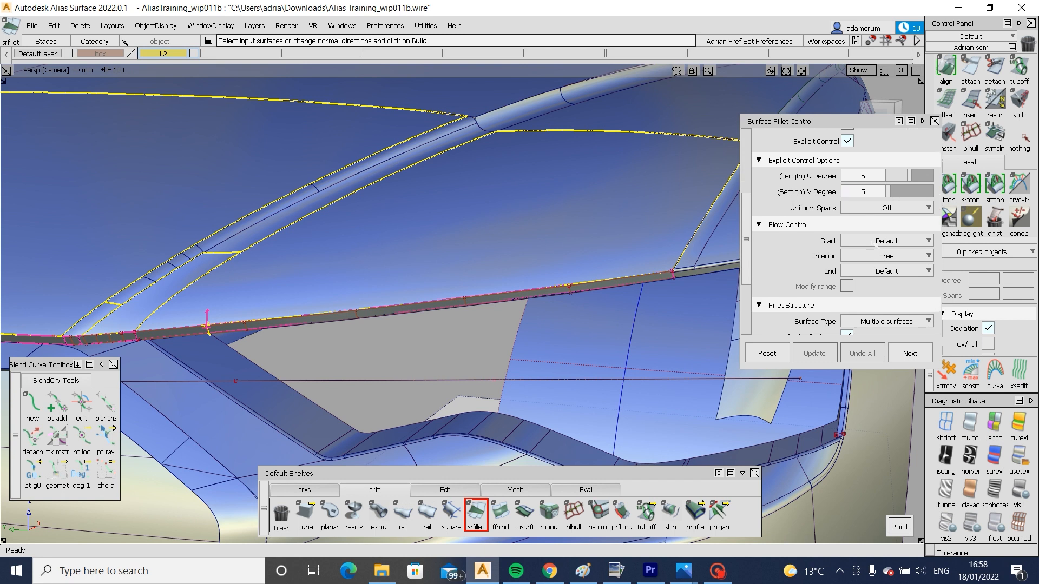
click(874, 242)
click(883, 284)
click(886, 271)
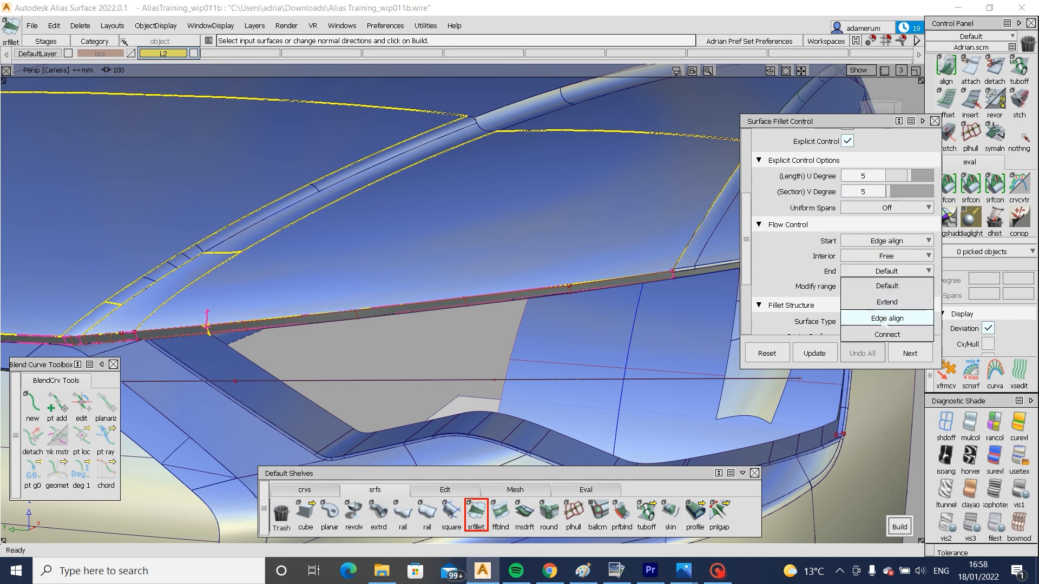
click(887, 311)
click(899, 526)
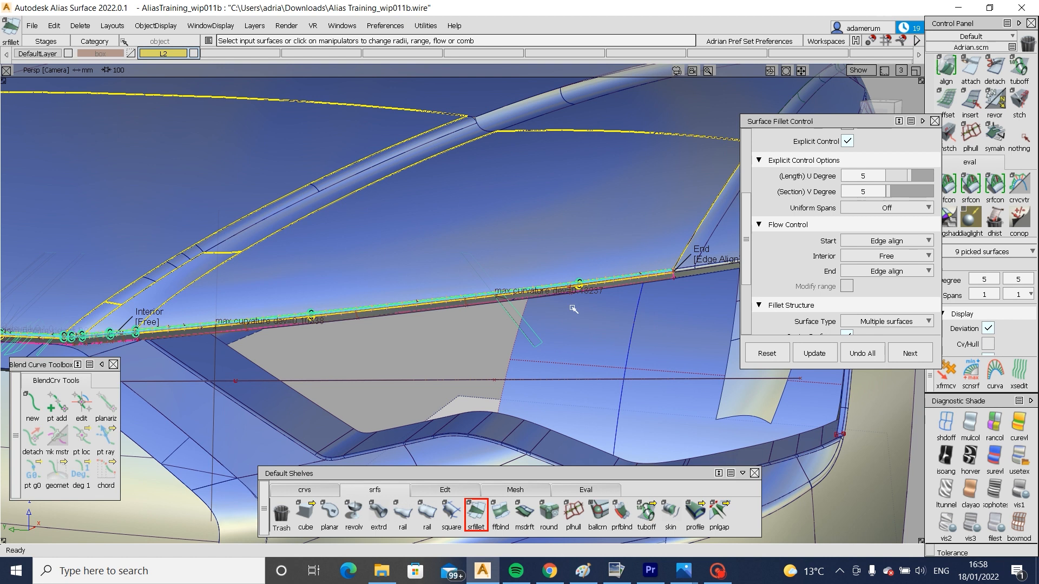
- Extend the end of the headlight-side fillet across the gap at its junction with the neighbouring fillet
mouse_move(480, 327)
ctrl+shift+mouse_down()
mouse_move(480, 269)
mouse_move(488, 268)
mouse_move(382, 307)
ctrl+shift+mouse_up()
alt+shift+right_drag(347, 307, 463, 291)
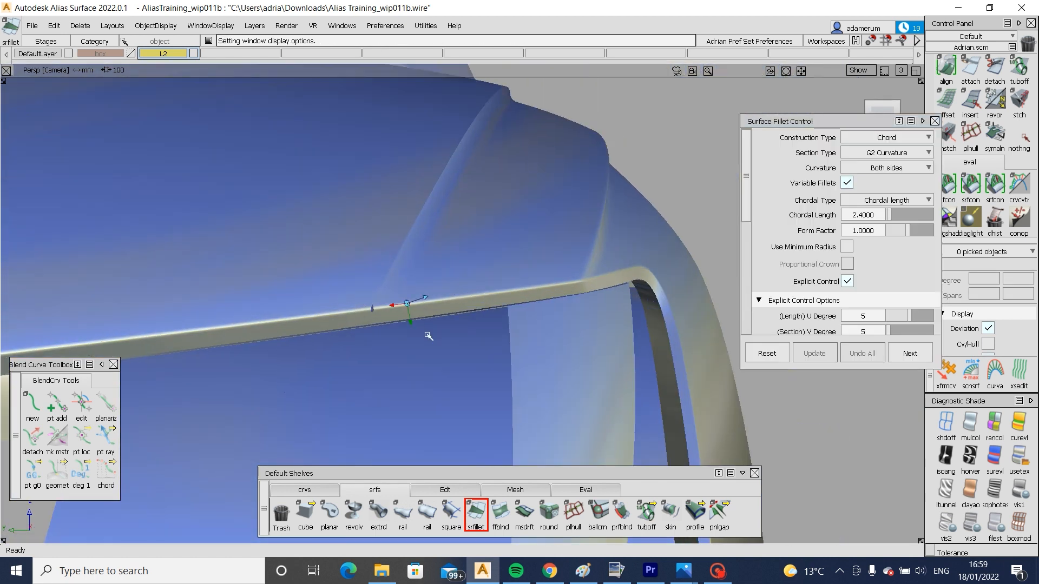
alt+shift+right_drag(427, 335, 433, 335)
alt+shift+middle_drag(322, 325, 358, 331)
alt+shift+right_drag(312, 317, 351, 338)
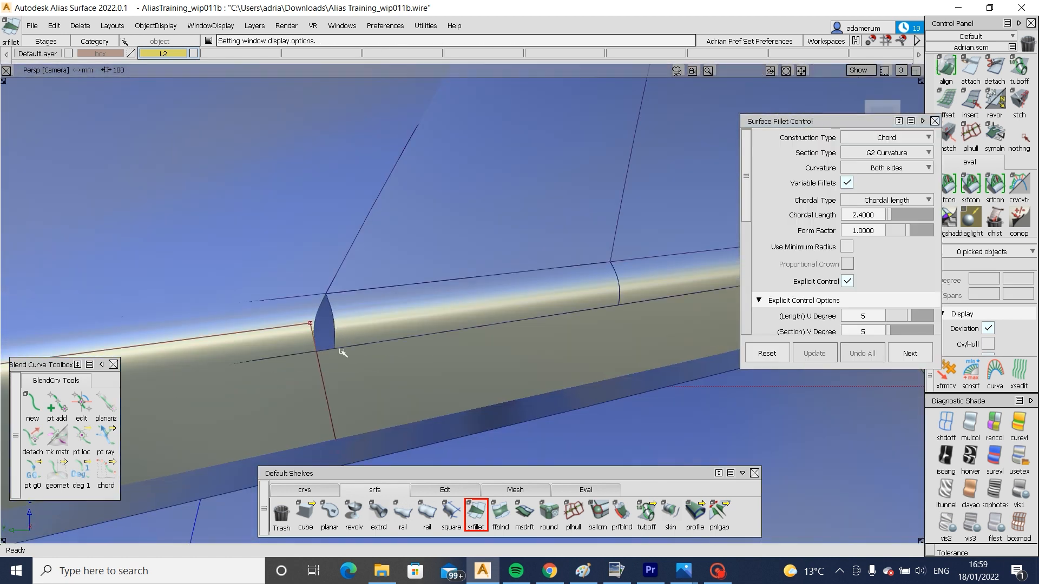
click(471, 491)
click(646, 514)
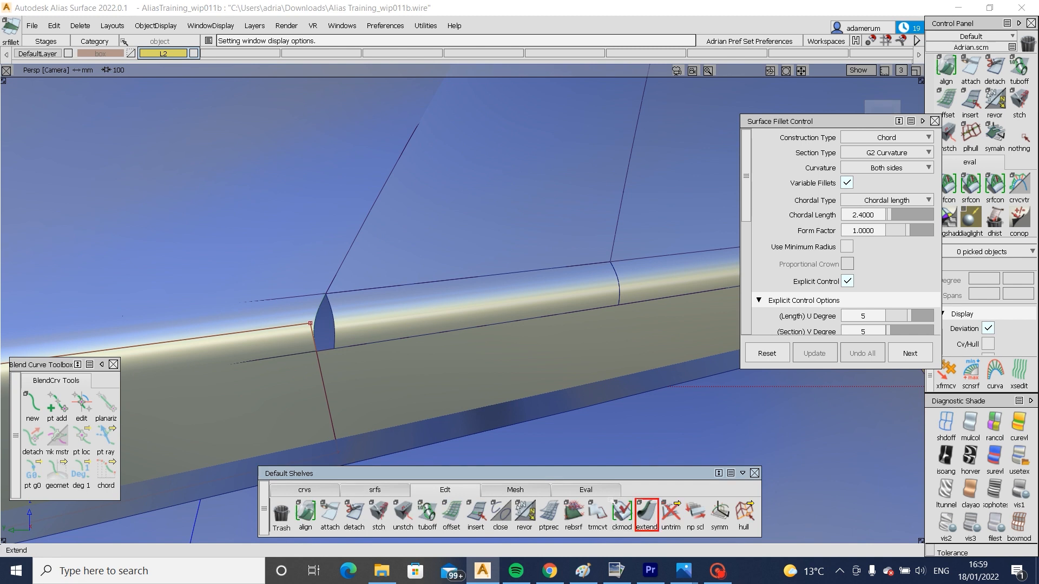
click(333, 329)
click(424, 433)
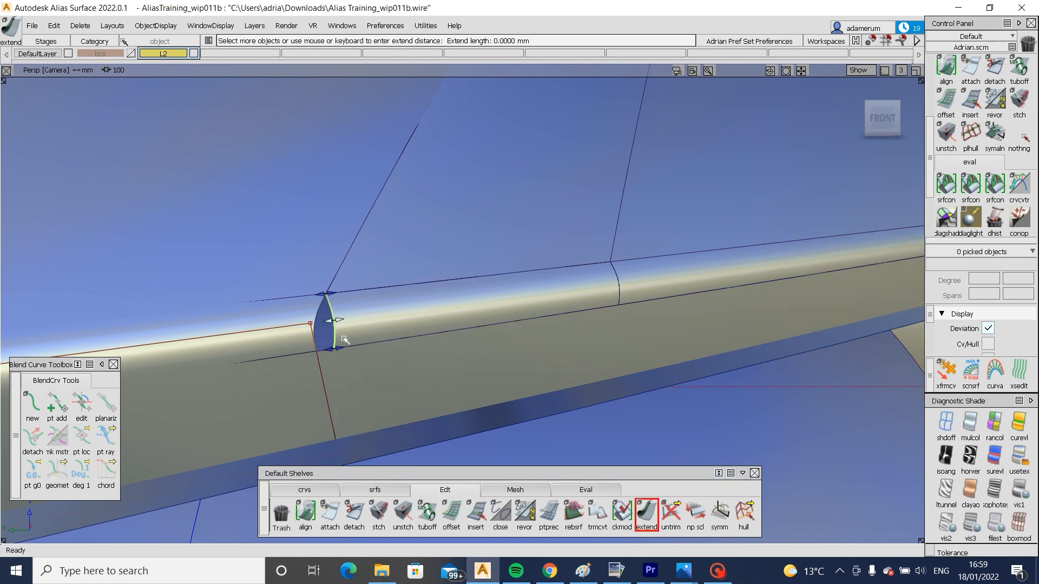
drag(338, 324, 286, 332)
- Start projecting a curve and pick the extended fillet surface as the projection target
ctrl+shift+drag(366, 370, 370, 302)
ctrl+shift+drag(370, 302, 337, 323)
click(281, 327)
ctrl+shift+middle_drag(280, 326, 319, 313)
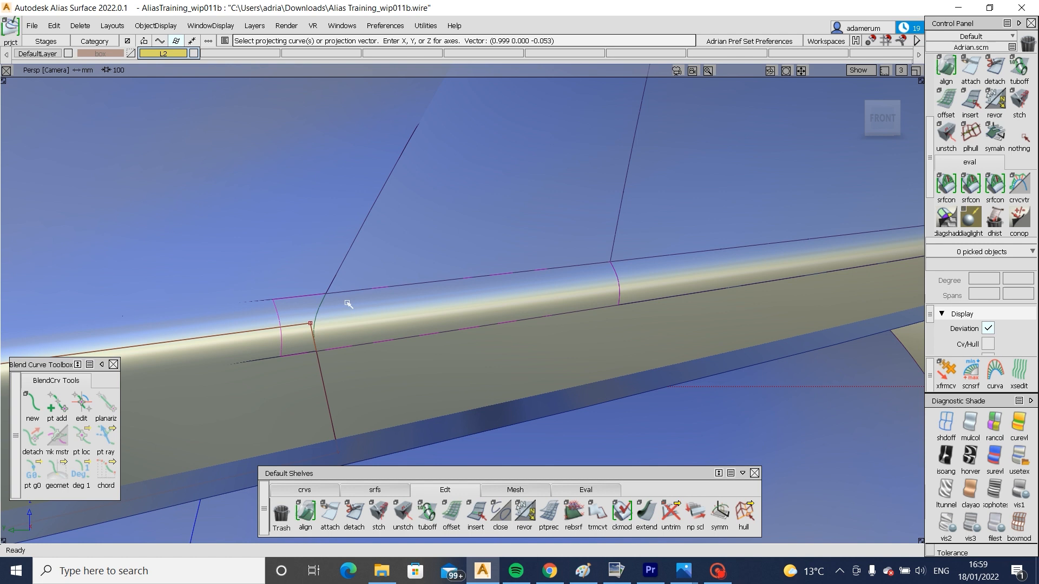
key(alt+Tab)
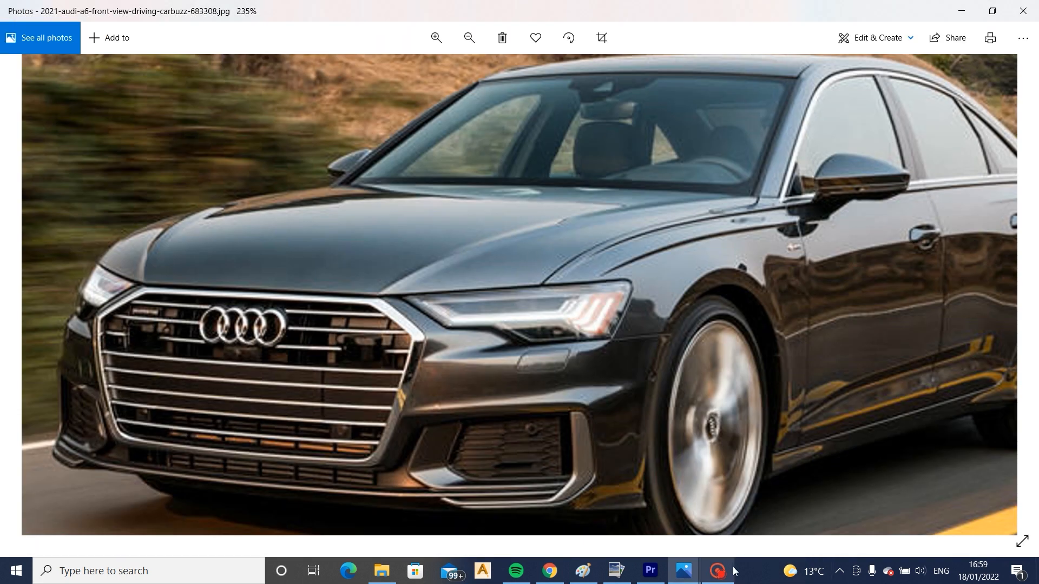
mouse_move(725, 572)
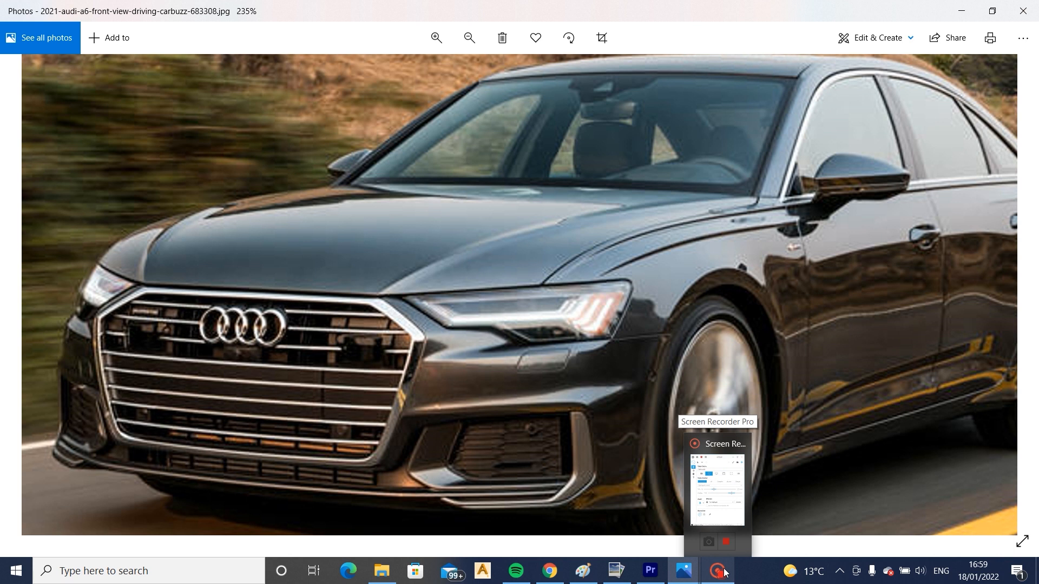
click(483, 573)
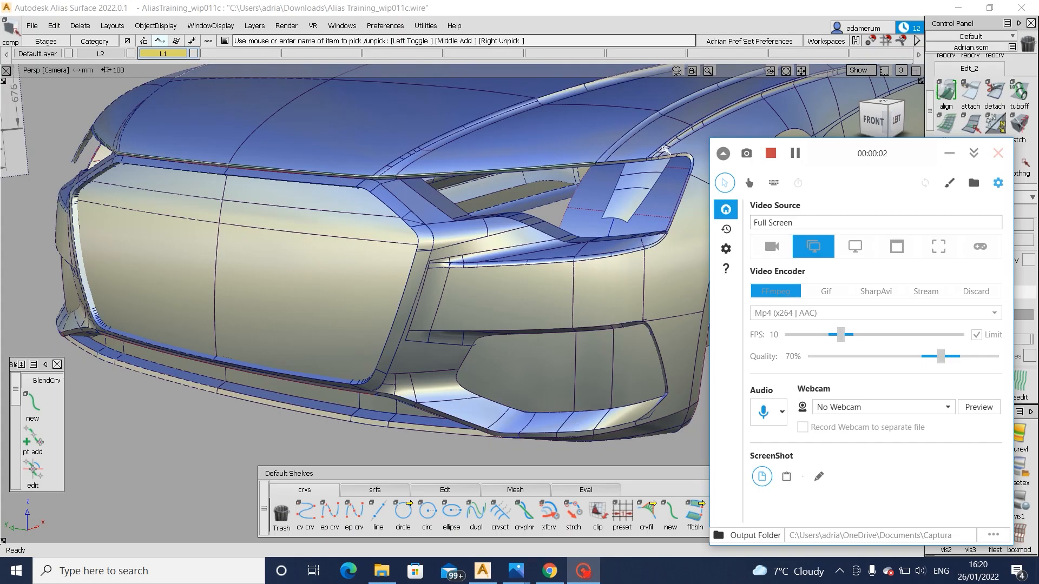
- Examine the car model from the headlight opening out to the full body in a front three-quarter view
click(662, 150)
alt+shift+drag(632, 155, 634, 169)
mouse_move(634, 169)
alt+shift+right_down()
mouse_move(635, 203)
mouse_move(637, 182)
mouse_move(547, 211)
alt+shift+right_up()
scroll(638, 182, up, 6)
alt+shift+drag(547, 211, 484, 228)
alt+shift+right_drag(484, 228, 441, 260)
alt+shift+drag(441, 260, 494, 346)
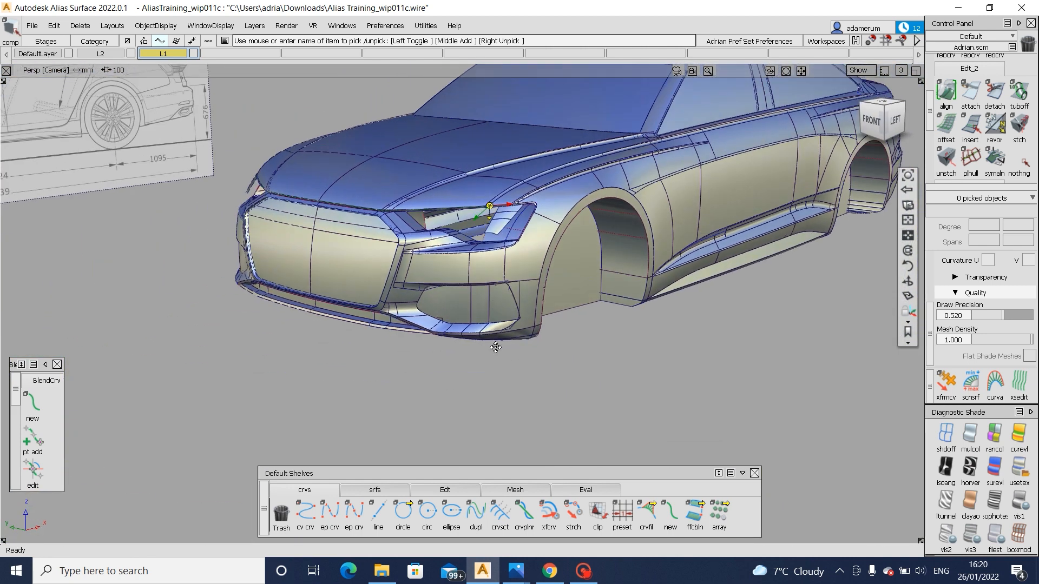
alt+shift+middle_drag(494, 346, 495, 378)
scroll(567, 246, down, 6)
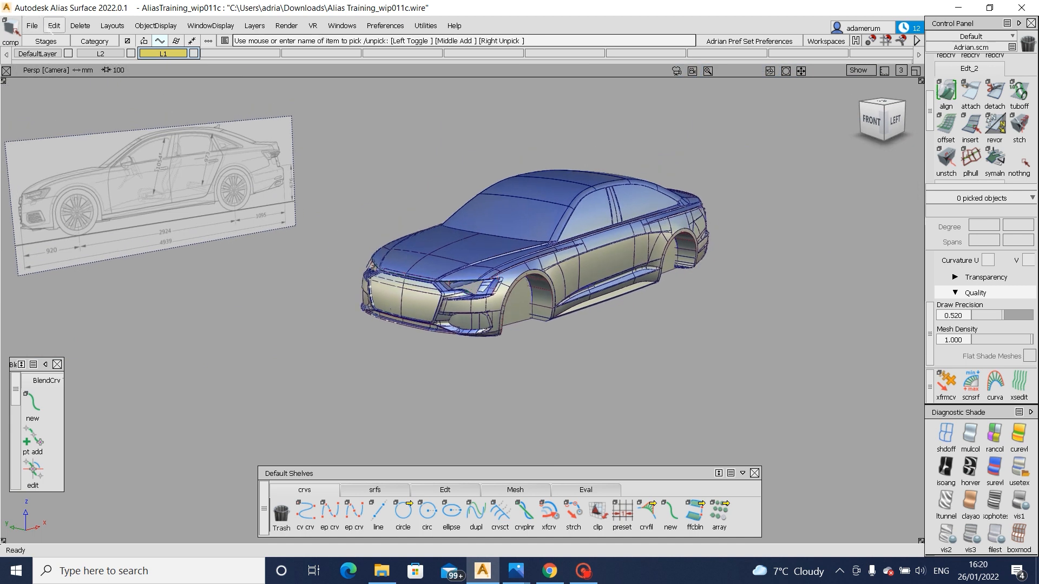
- Review the stages and their references in the Stage Editor and close it
click(59, 43)
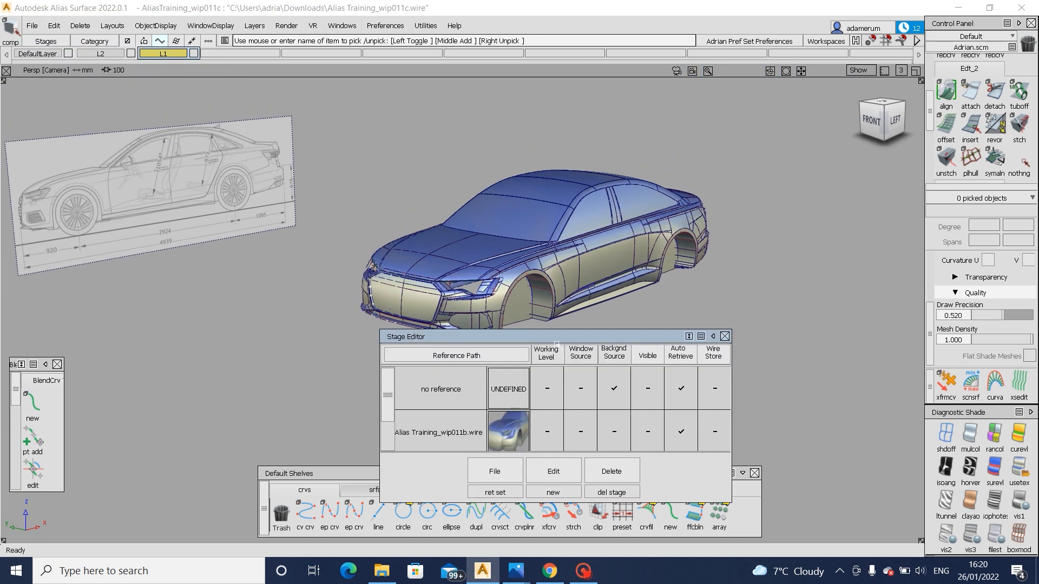
click(725, 336)
- Start a new session keeping all existing stages, and make the Alias Training_wip011c.wire stage current again
click(32, 25)
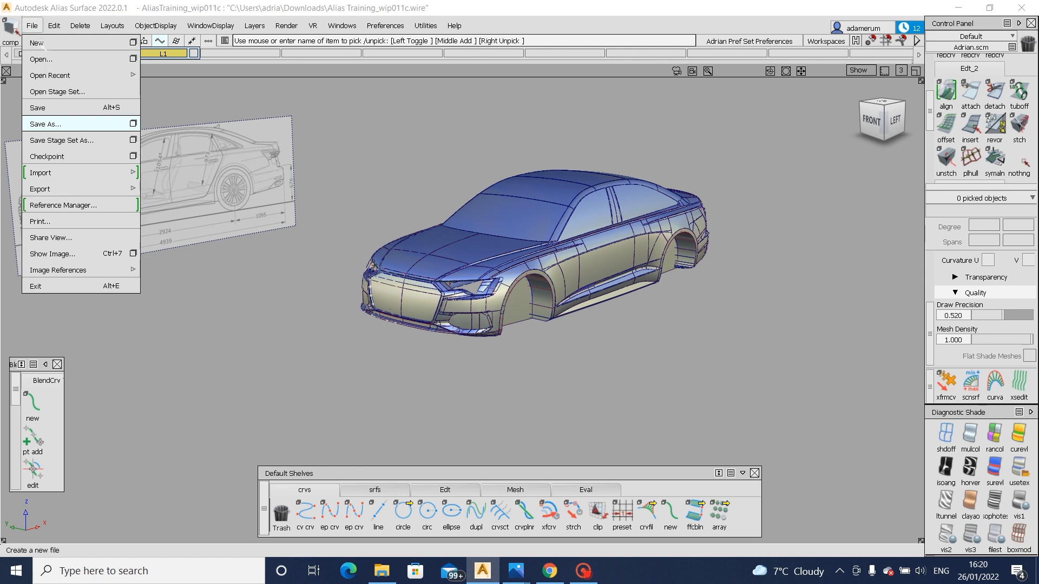
click(32, 25)
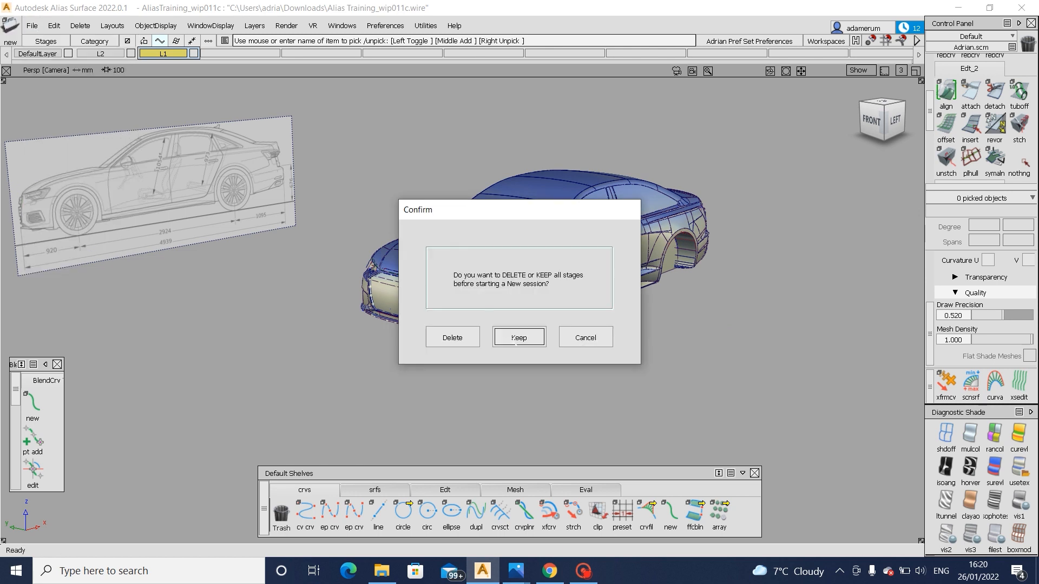
click(515, 339)
click(45, 42)
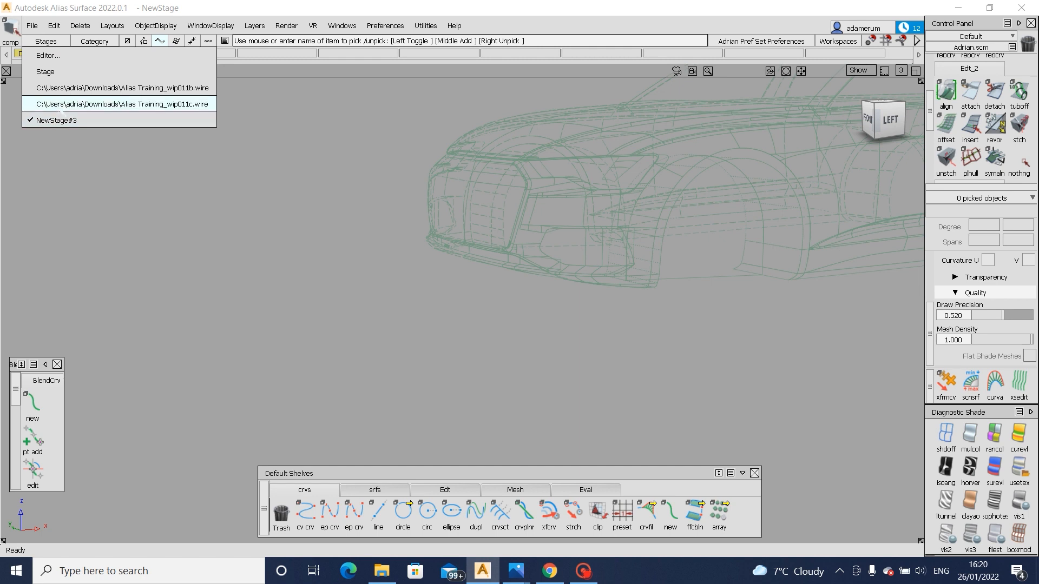
click(60, 104)
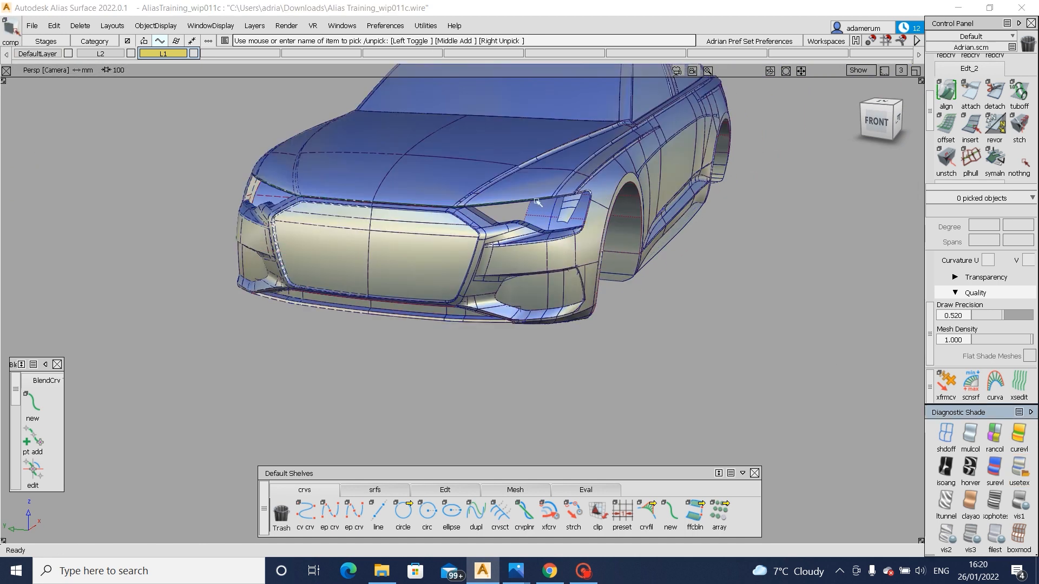
- Examine the headlight opening, lower intake and grille surfaces, briefly switching to the hidden surfaces and back
alt+shift+right_drag(536, 202, 640, 234)
alt+shift+drag(639, 234, 642, 184)
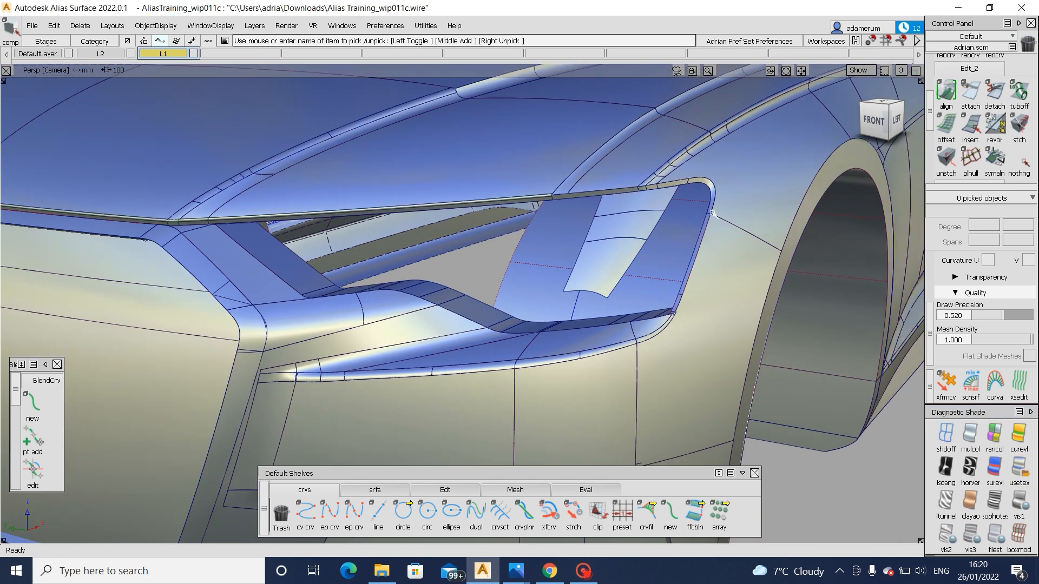
alt+shift+middle_drag(472, 312, 474, 177)
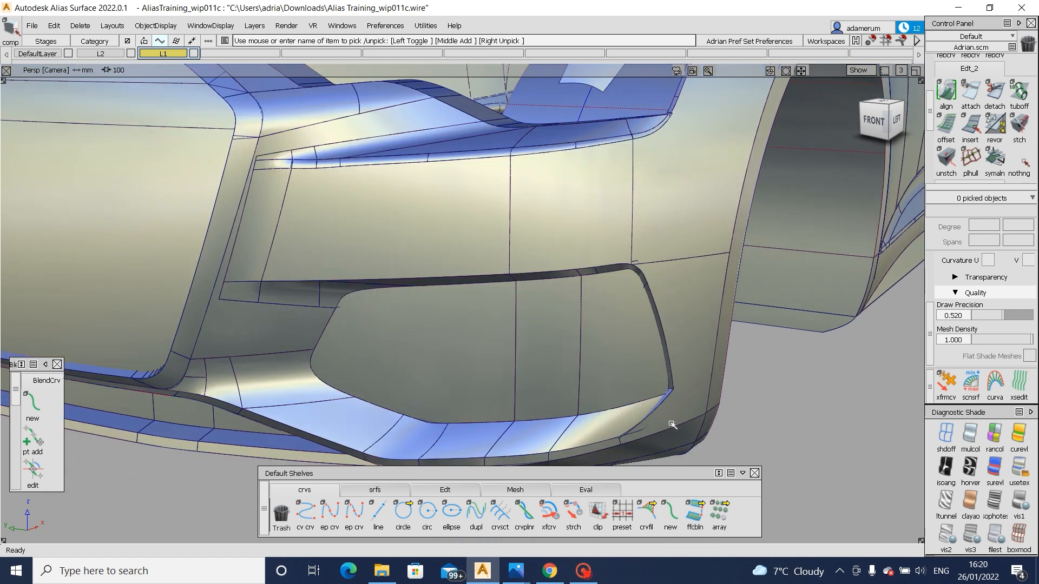
alt+shift+middle_drag(311, 332, 276, 454)
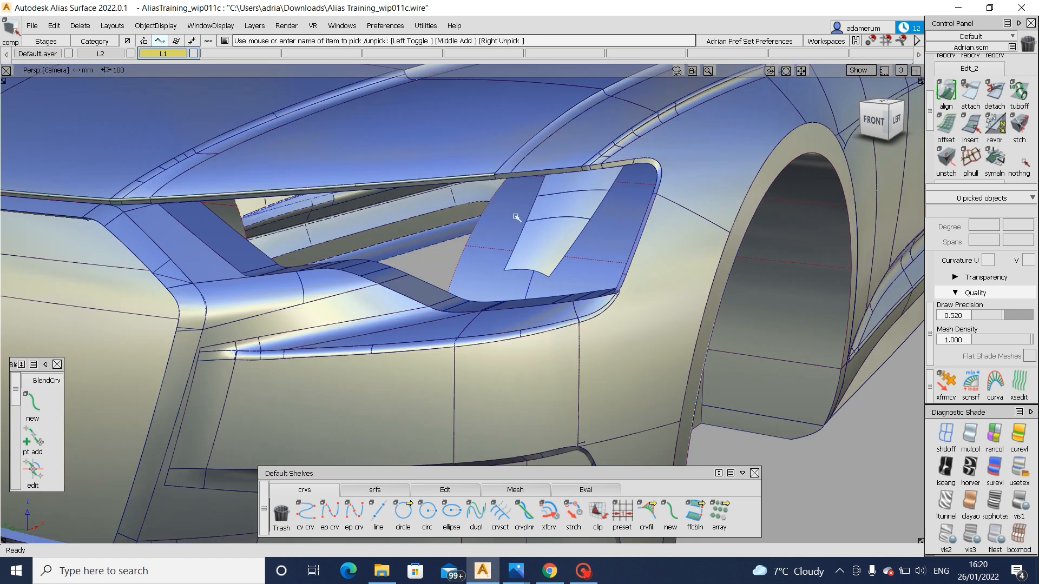
key(alt+i)
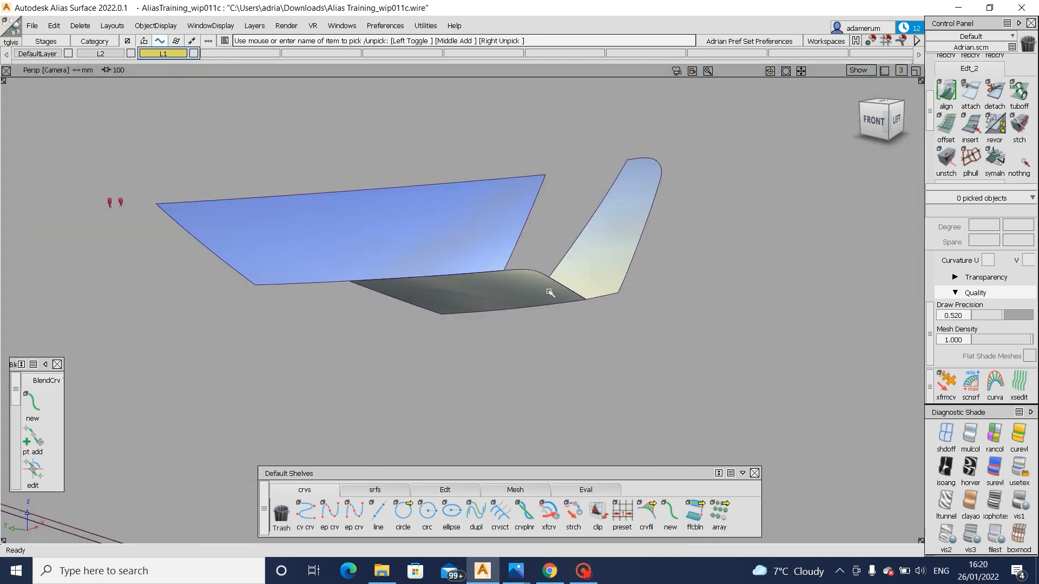
key(alt+i)
alt+shift+drag(497, 329, 399, 285)
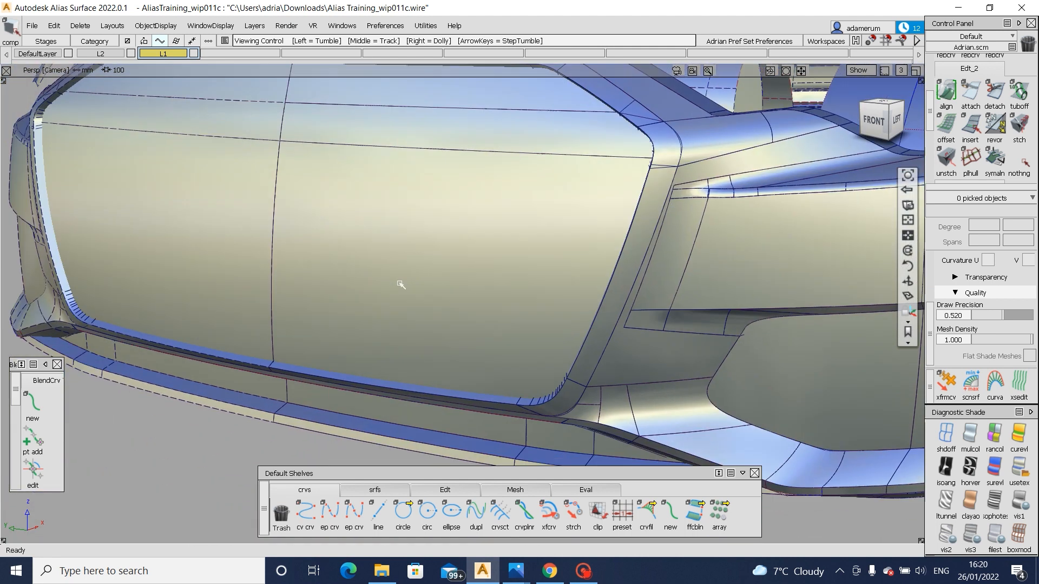
alt+shift+right_drag(460, 306, 433, 307)
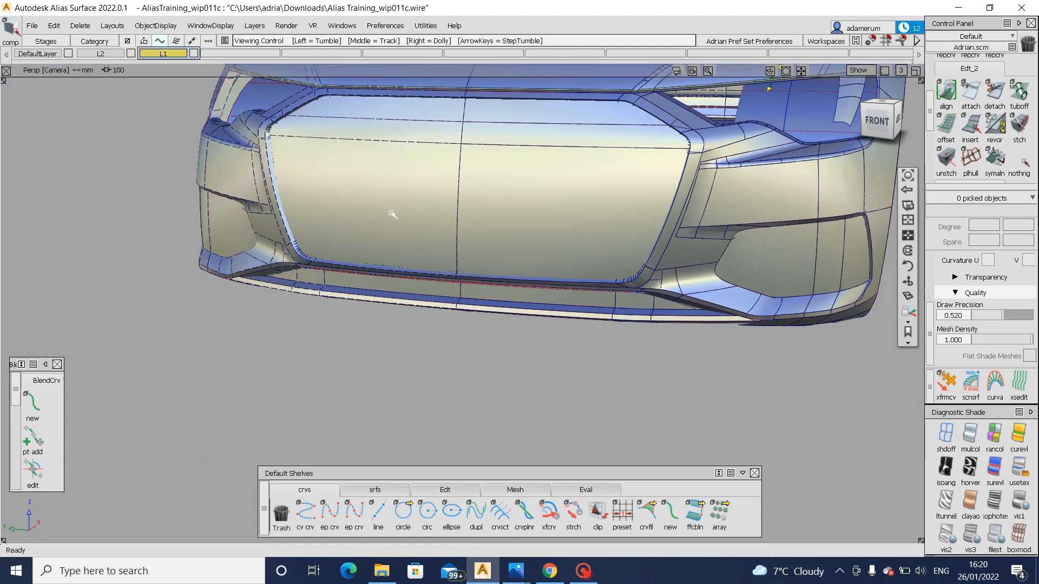
alt+shift+middle_drag(391, 213, 352, 279)
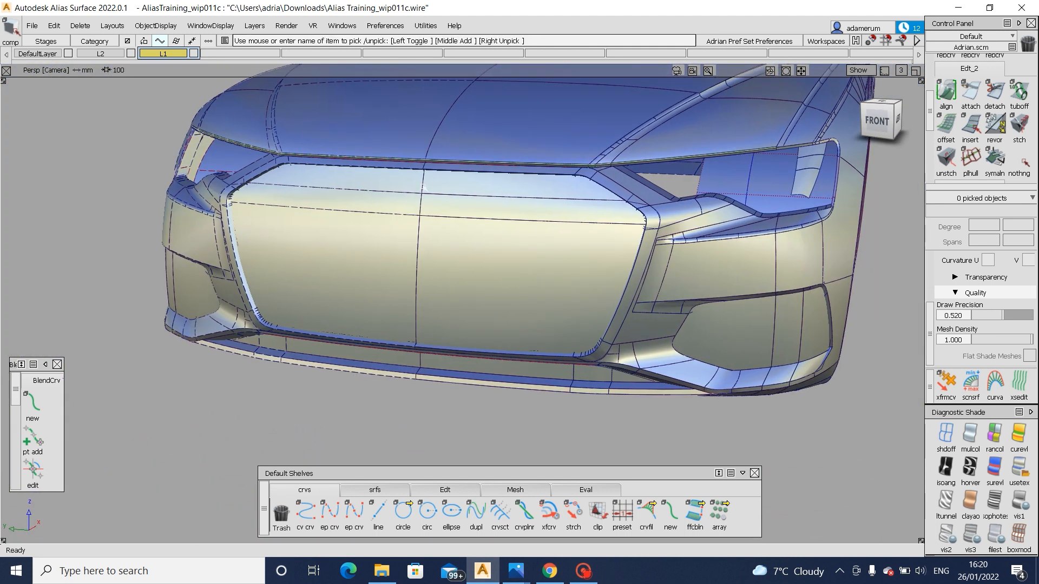
- Examine the front end in perspective and against the blueprint in the front orthographic view, then return to perspective
alt+shift+middle_drag(719, 153, 488, 140)
alt+shift+right_drag(560, 286, 575, 299)
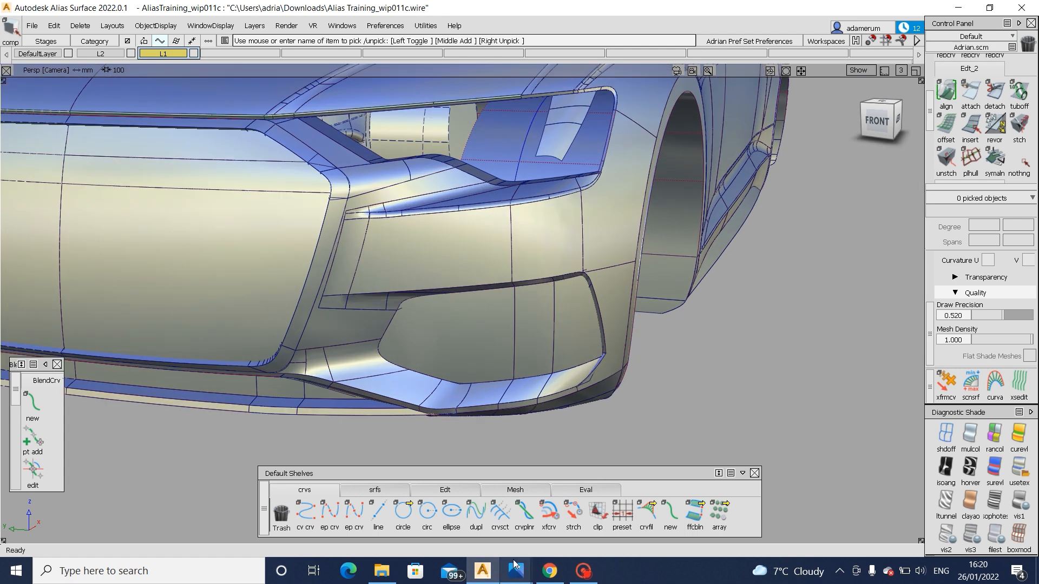
alt+shift+right_drag(779, 146, 184, 232)
alt+shift+middle_drag(184, 233, 559, 262)
alt+shift+drag(559, 262, 219, 183)
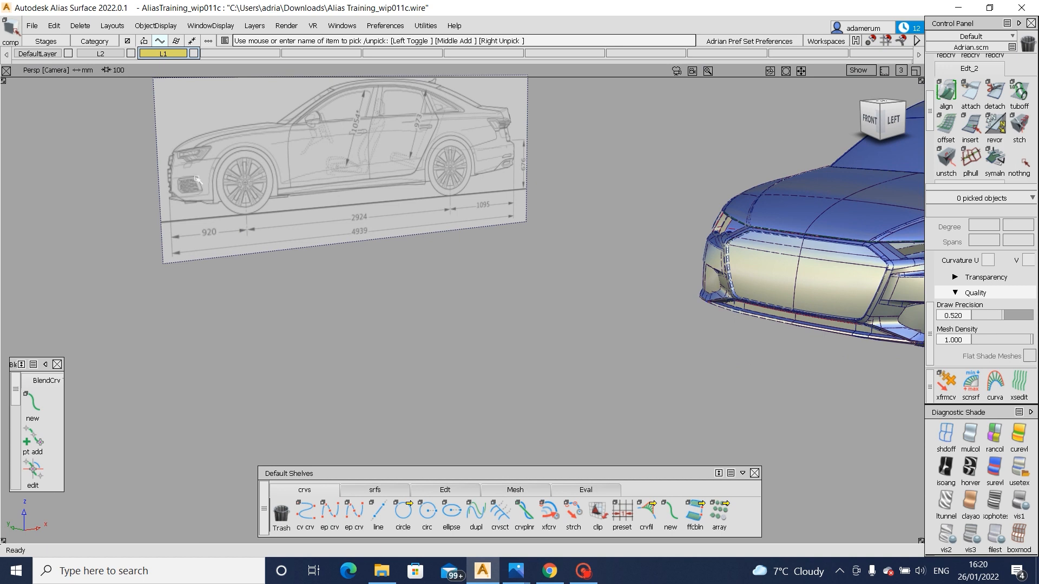
alt+shift+middle_drag(662, 306, 244, 253)
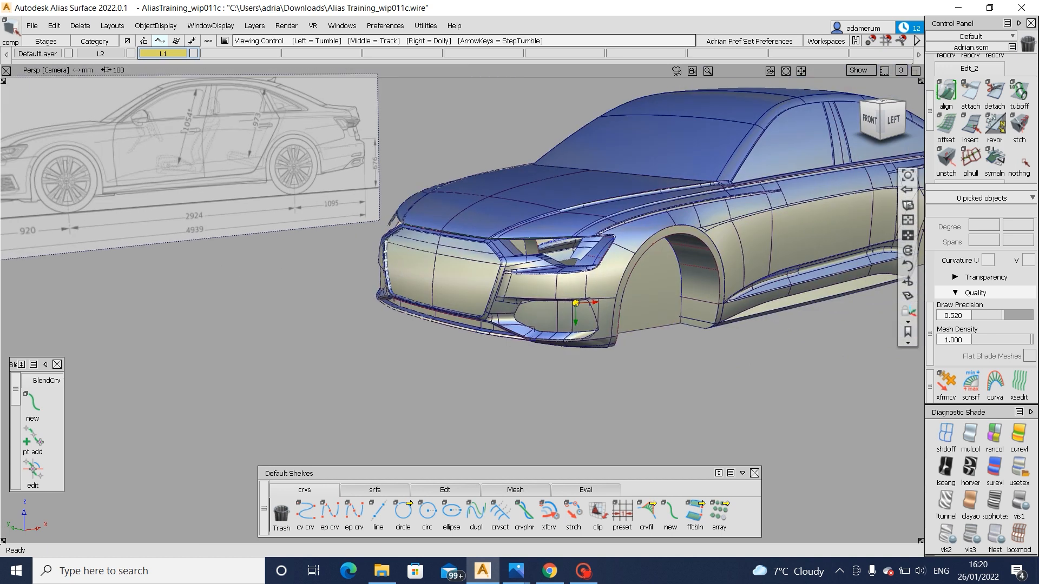
alt+shift+drag(584, 272, 637, 306)
click(873, 114)
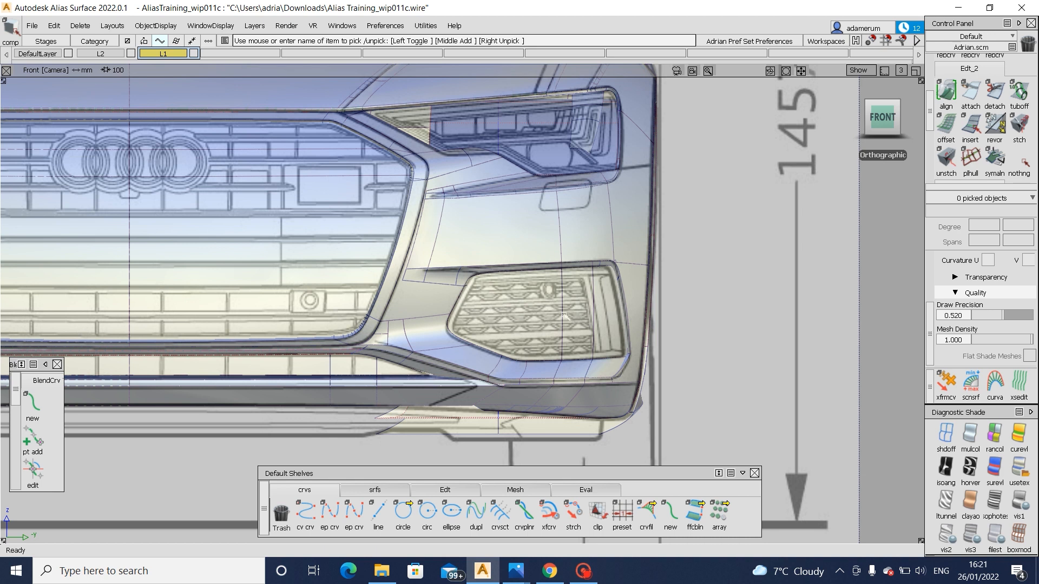
alt+shift+middle_drag(361, 211, 416, 252)
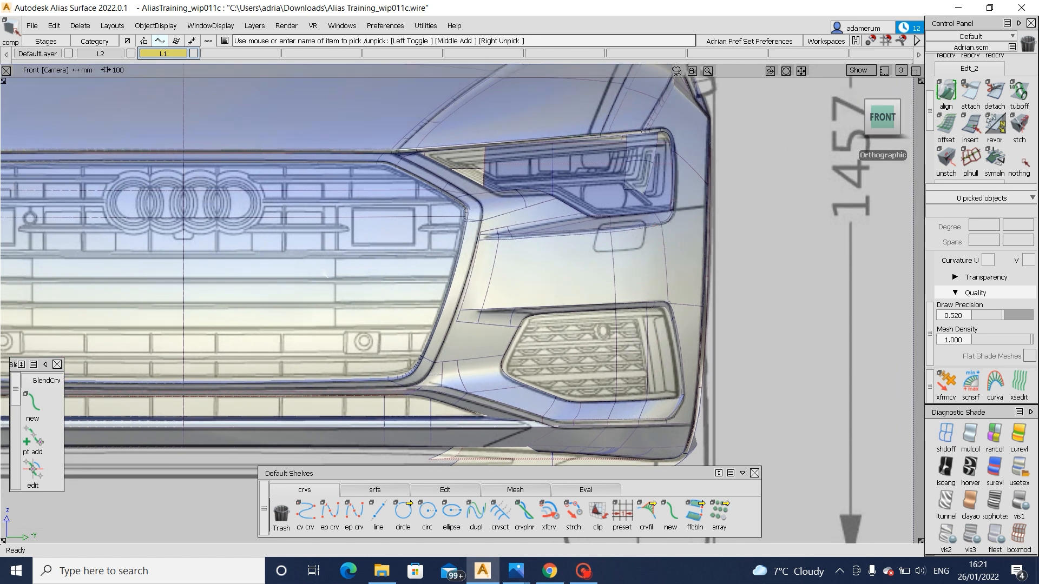
alt+shift+right_drag(430, 264, 255, 350)
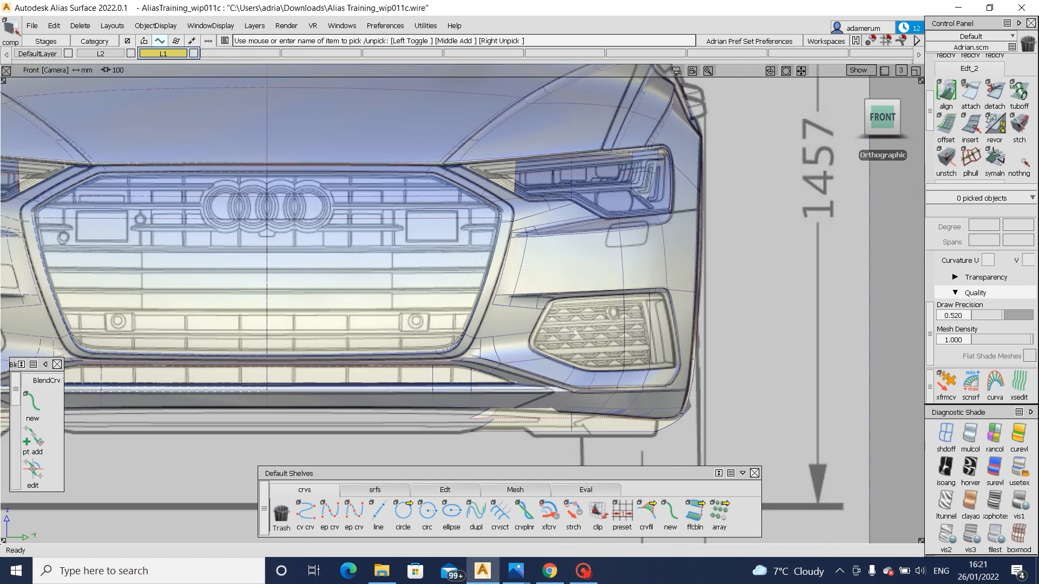
alt+shift+right_drag(740, 310, 742, 323)
key(F8)
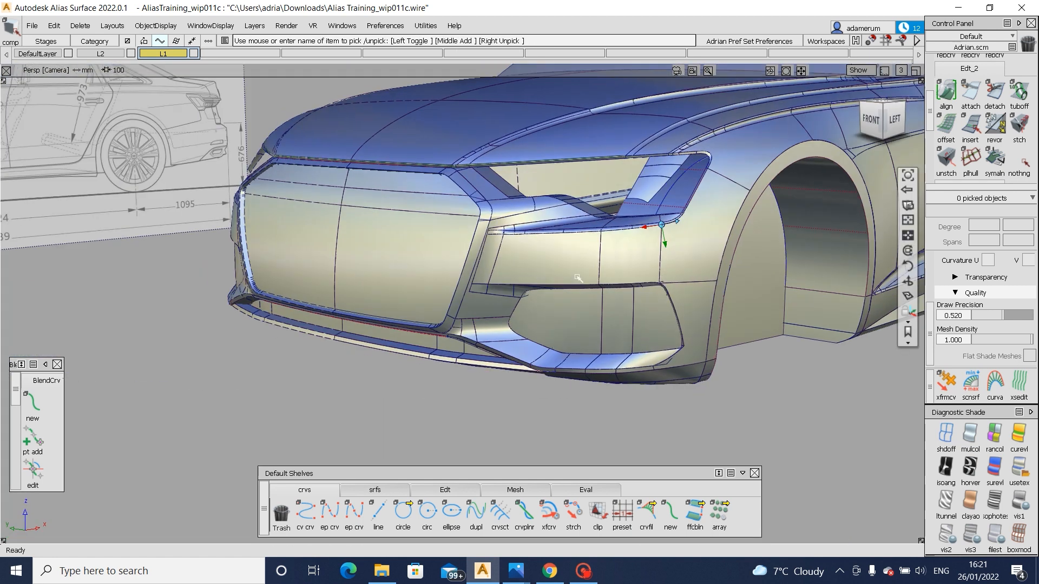
- Start a surface fillet and pick the hood and fender surfaces along the headlight opening's upper edge as the first set
alt+shift+drag(578, 278, 585, 271)
alt+shift+right_drag(689, 140, 696, 232)
alt+shift+drag(696, 232, 717, 222)
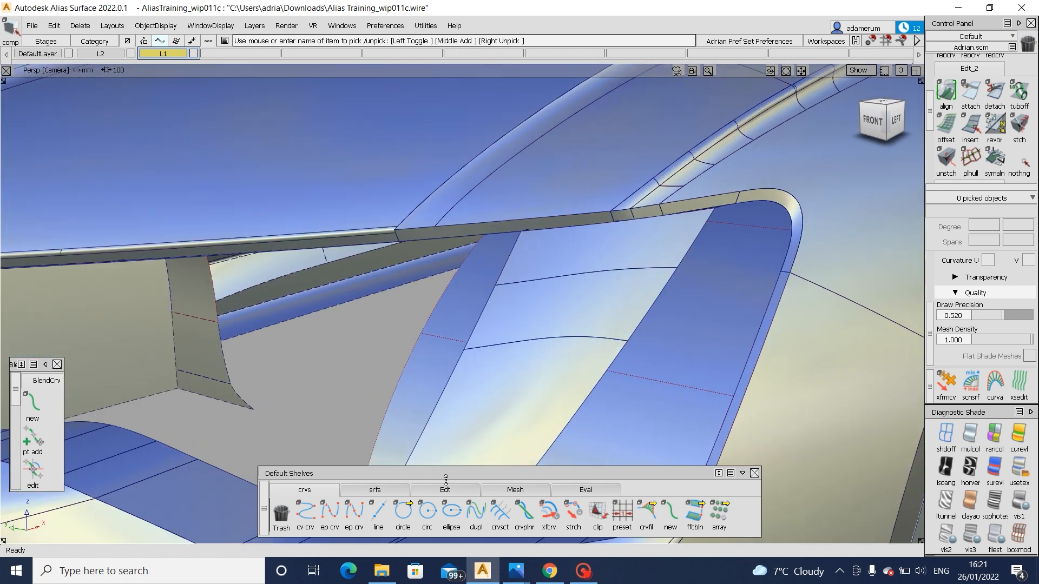
click(375, 490)
click(476, 514)
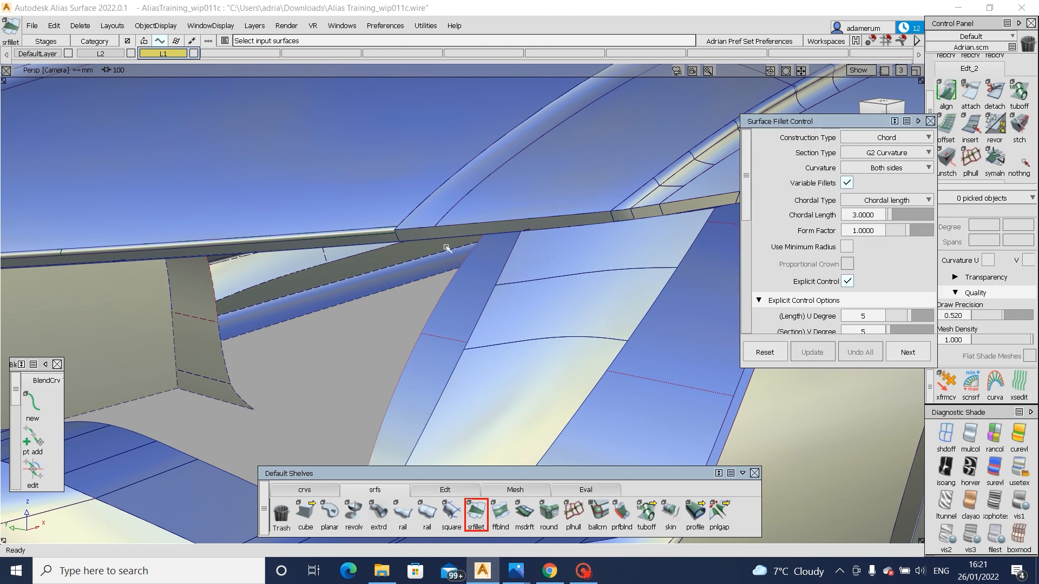
click(423, 219)
click(507, 211)
alt+shift+drag(647, 199, 623, 204)
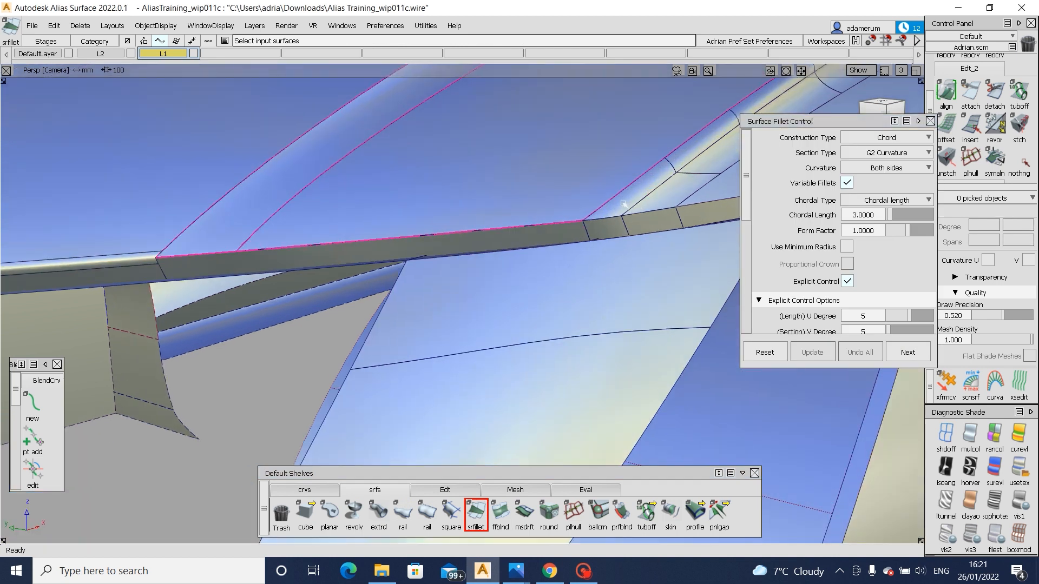
click(623, 204)
click(667, 198)
alt+shift+middle_drag(679, 204, 579, 190)
click(580, 190)
alt+shift+middle_drag(638, 341, 633, 218)
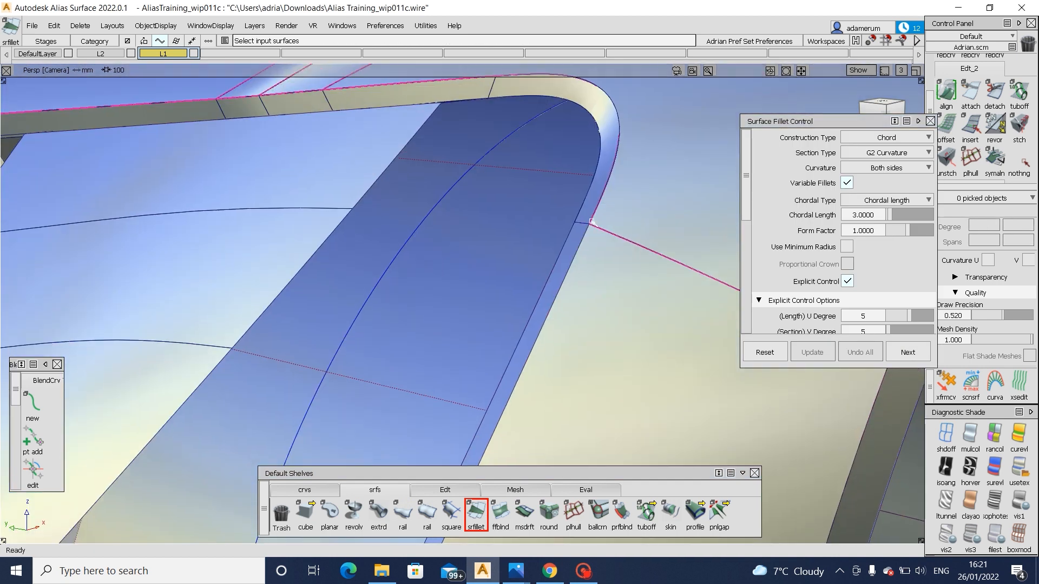
- Pick the flange surfaces along the opening's upper edge as the second set and build the G2 fillet with a chordal length of 3
alt+shift+drag(591, 222, 617, 247)
click(617, 246)
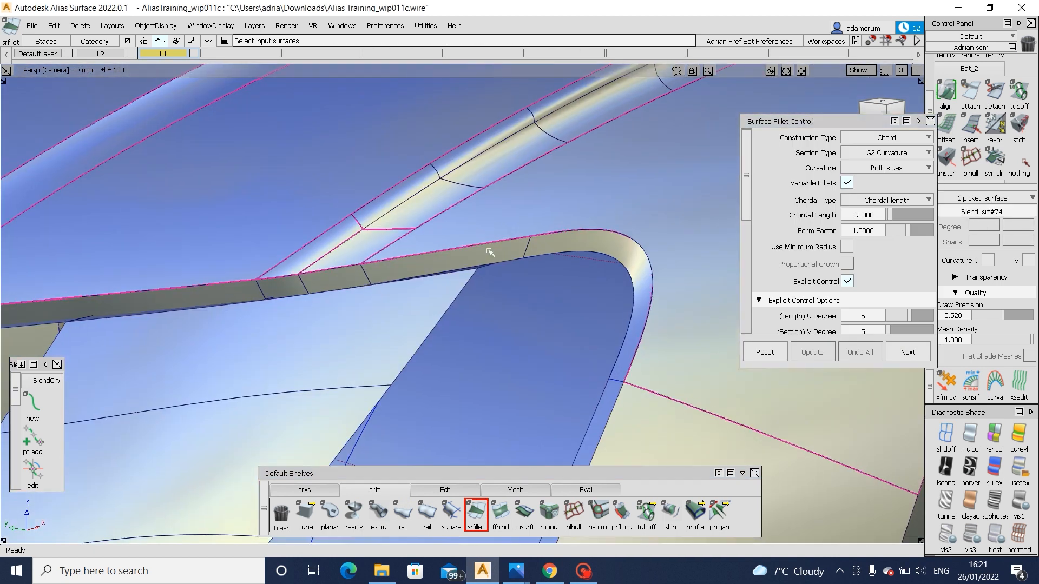
click(272, 287)
click(221, 295)
alt+shift+middle_drag(196, 273, 477, 258)
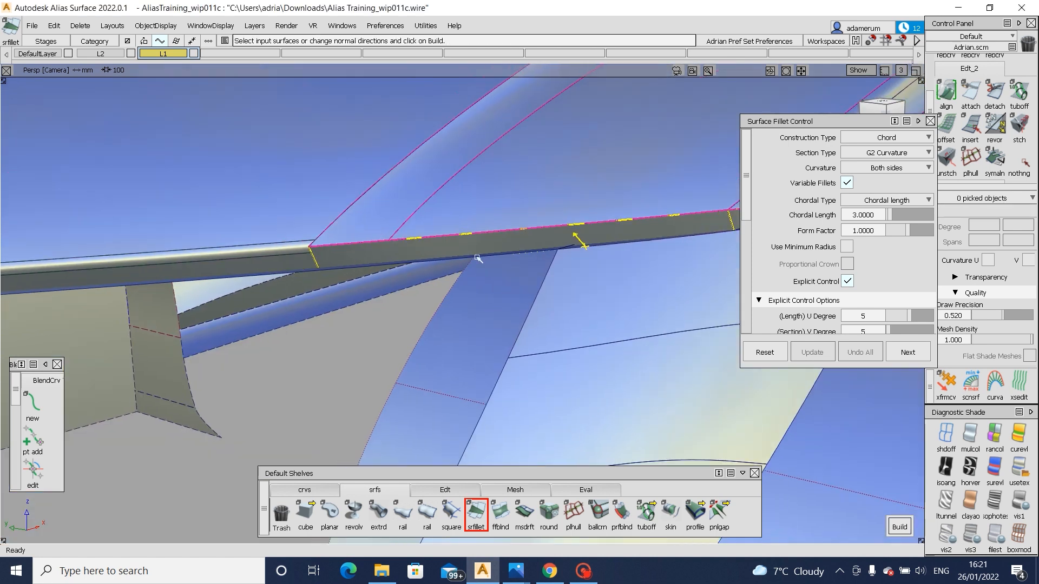
alt+shift+drag(478, 259, 805, 282)
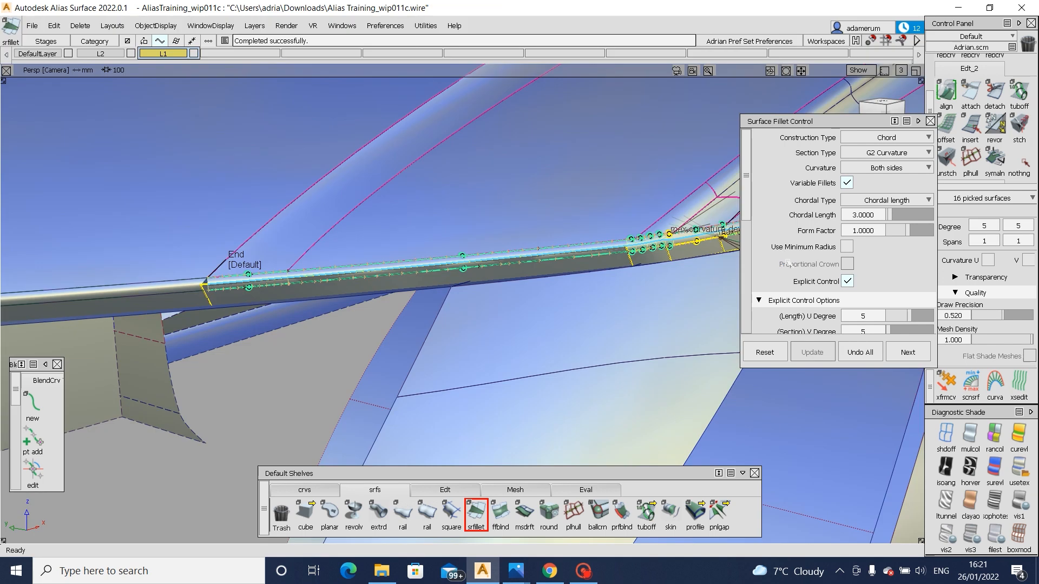
- Set the fillet's start and end flow control to Edge align and update the fillet
scroll(789, 263, down, 4)
click(887, 212)
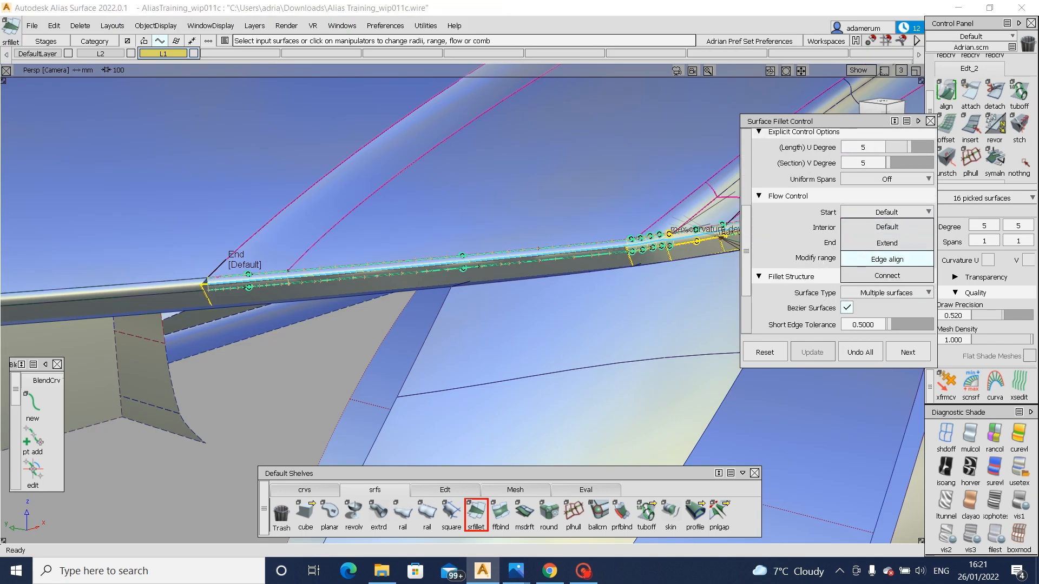
click(887, 259)
click(886, 243)
click(887, 289)
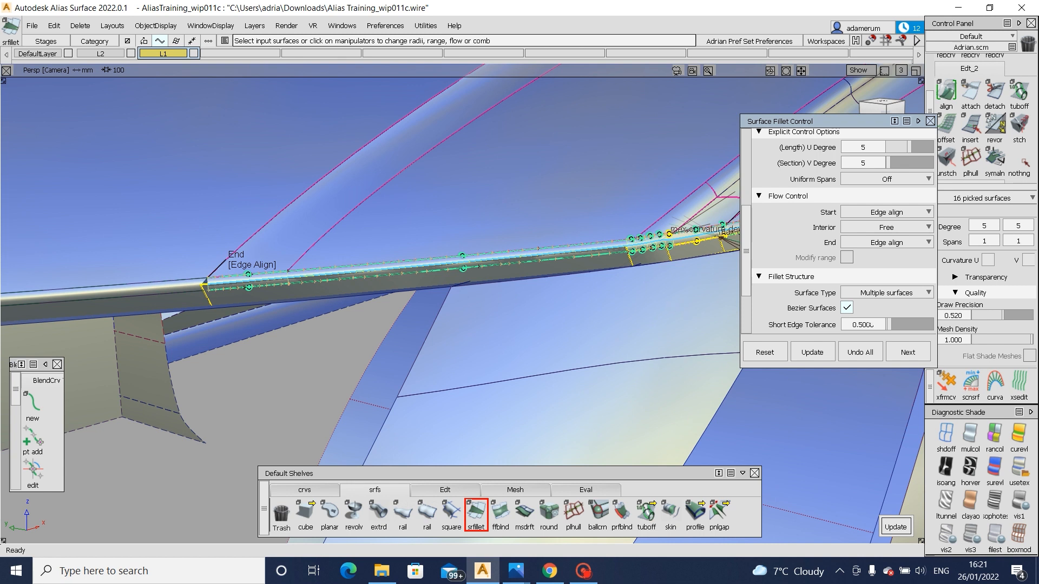
click(900, 522)
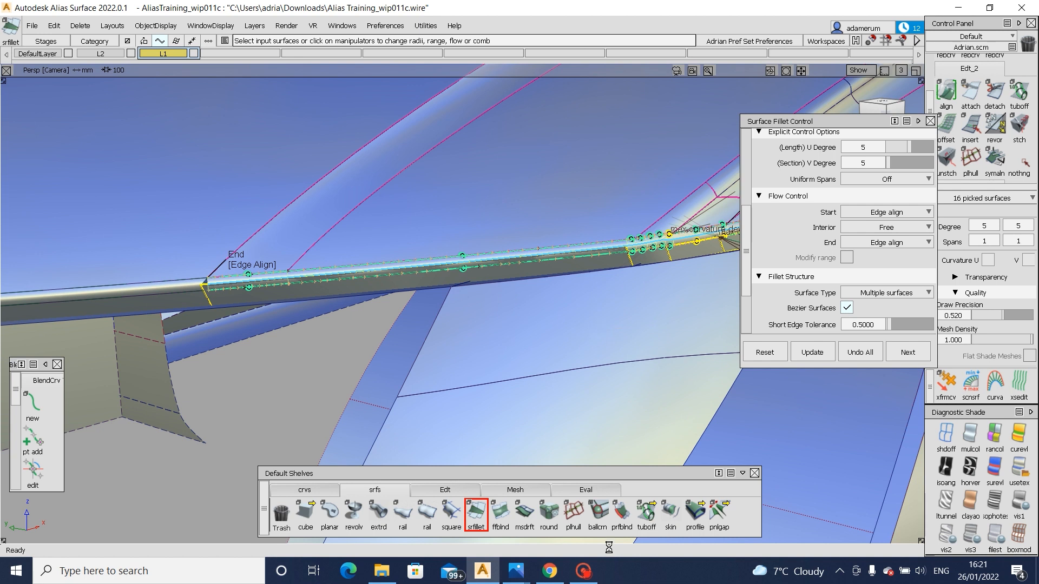
click(583, 571)
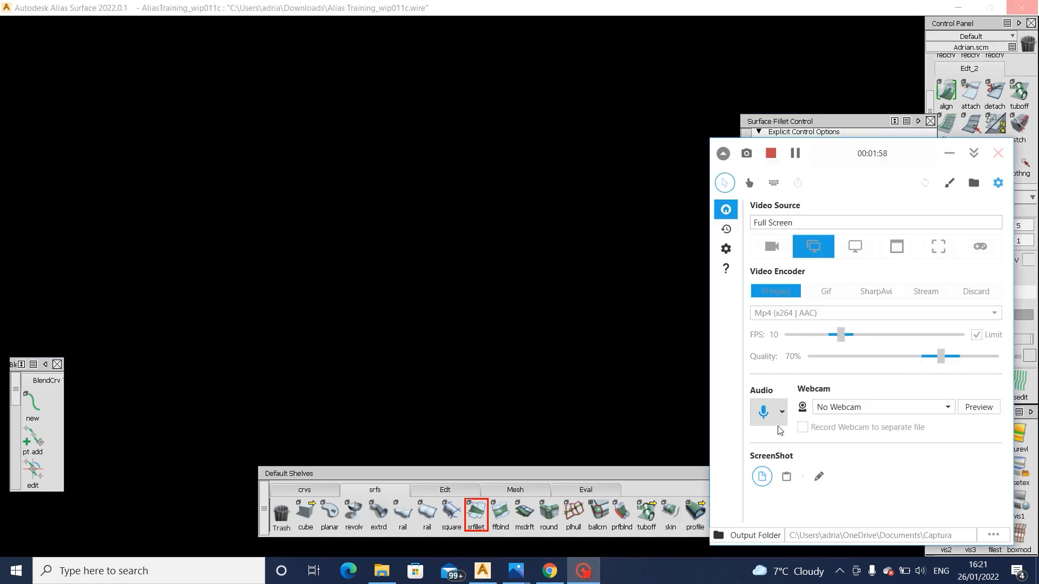
click(781, 413)
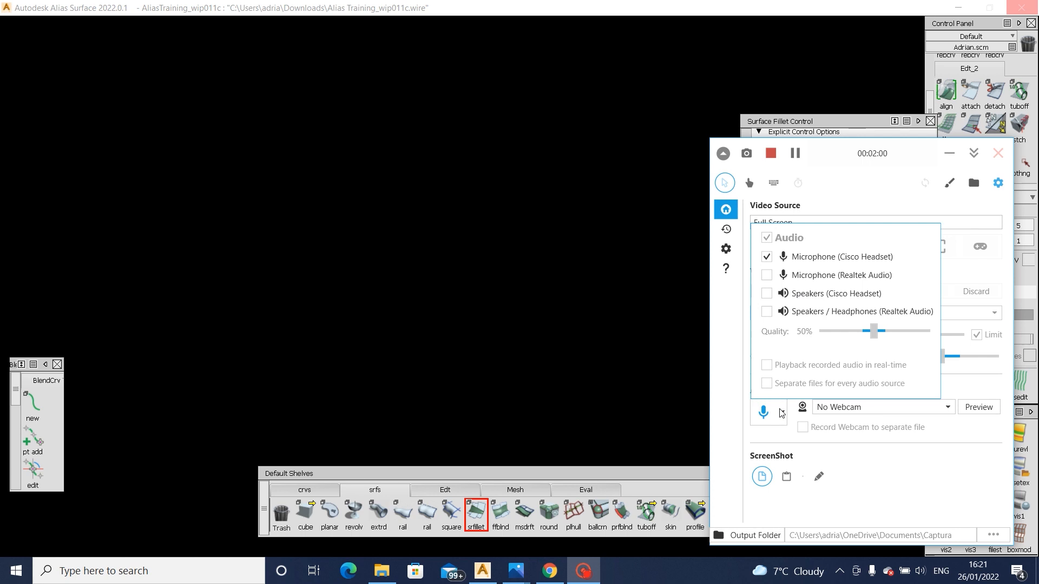
click(781, 412)
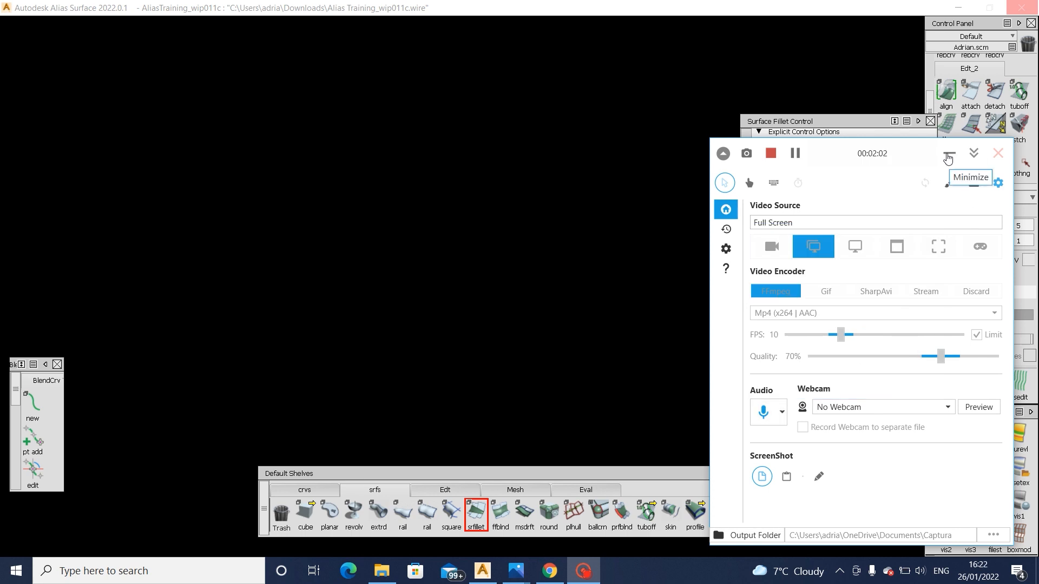
click(947, 156)
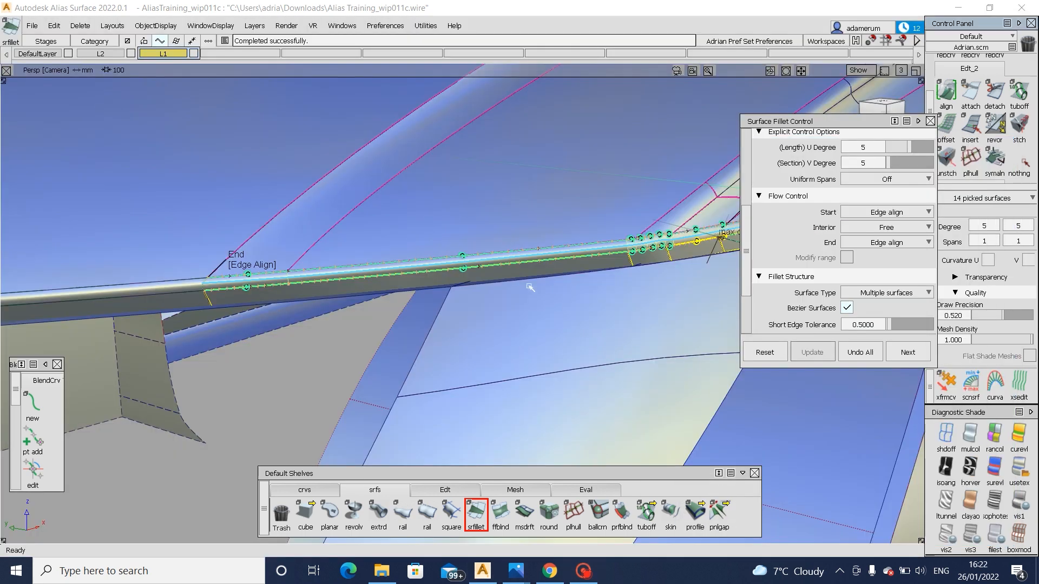
- Pick the surfaces around the headlight opening and delete their construction history
ctrl+shift+drag(521, 282, 521, 276)
alt+shift+right_drag(591, 236, 466, 255)
ctrl+shift+drag(466, 189, 465, 238)
drag(470, 233, 657, 288)
key(ctrl+d)
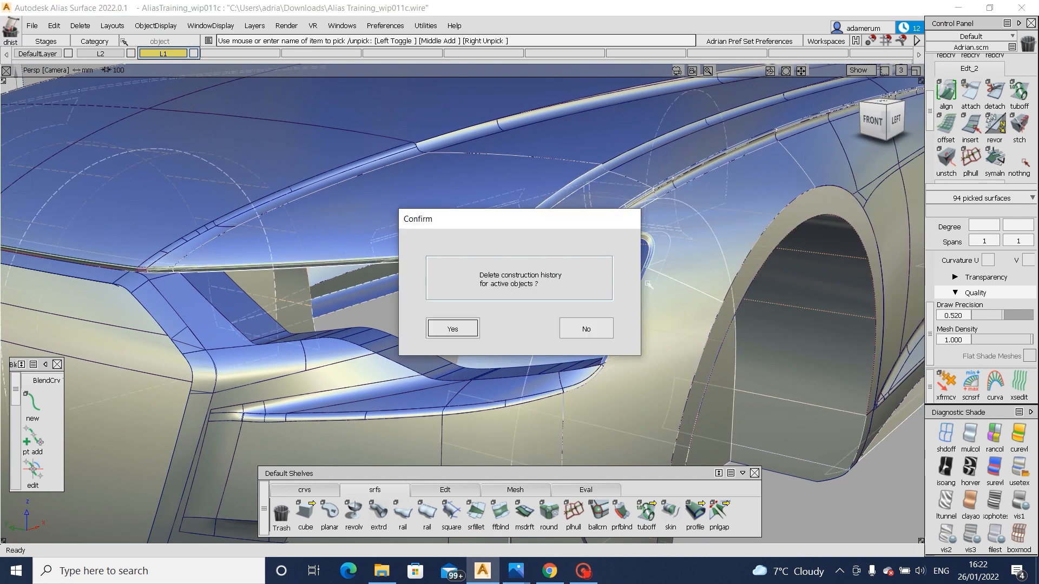
key(Return)
- Start another surface fillet and pick the fender and adjoining lower corner surfaces beside the headlight opening as the first set
alt+shift+right_drag(652, 270, 686, 326)
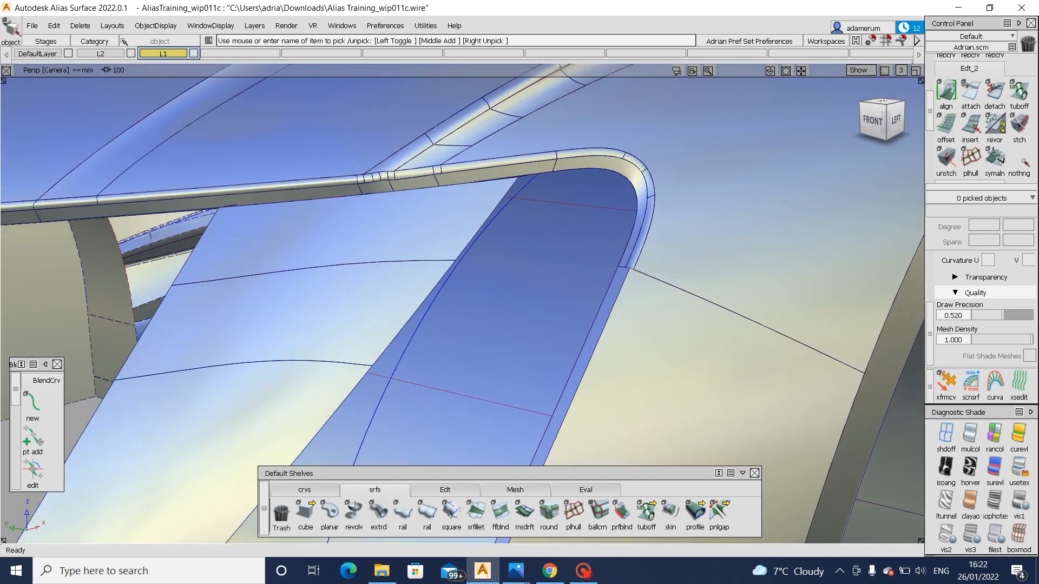
click(476, 514)
alt+shift+middle_drag(642, 292, 657, 164)
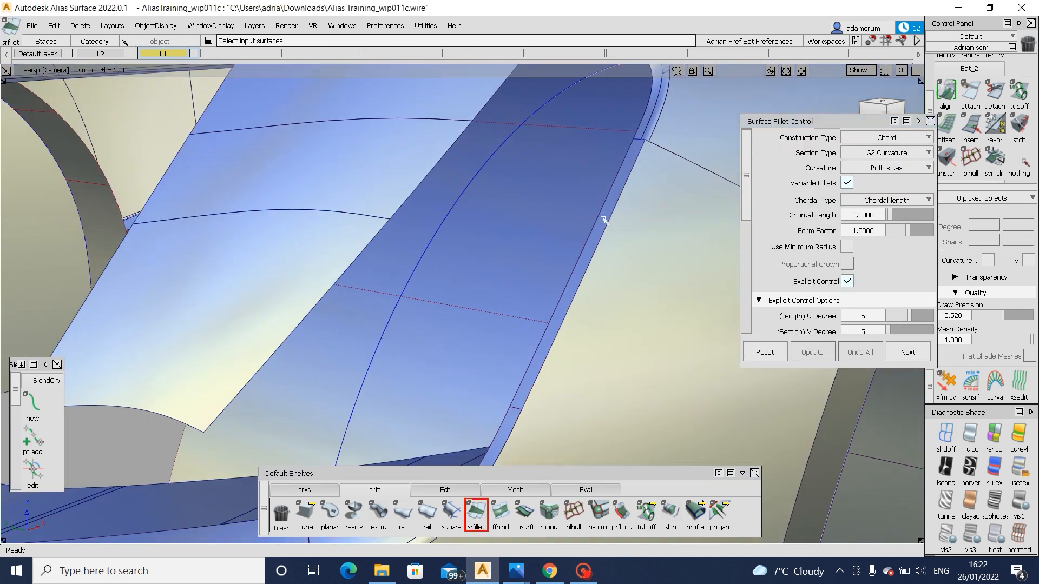
click(621, 234)
alt+shift+middle_drag(607, 303, 642, 200)
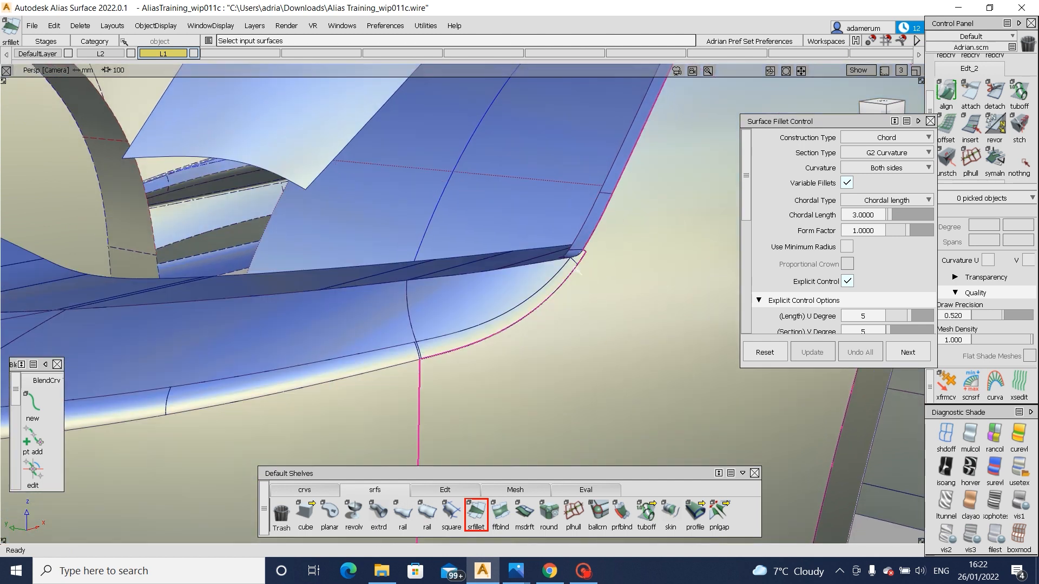
alt+shift+right_drag(575, 268, 601, 266)
alt+shift+drag(601, 267, 414, 322)
- Pick the flange surfaces around the headlight opening's lower rear corner and along its rear edge as the second fillet set
click(458, 274)
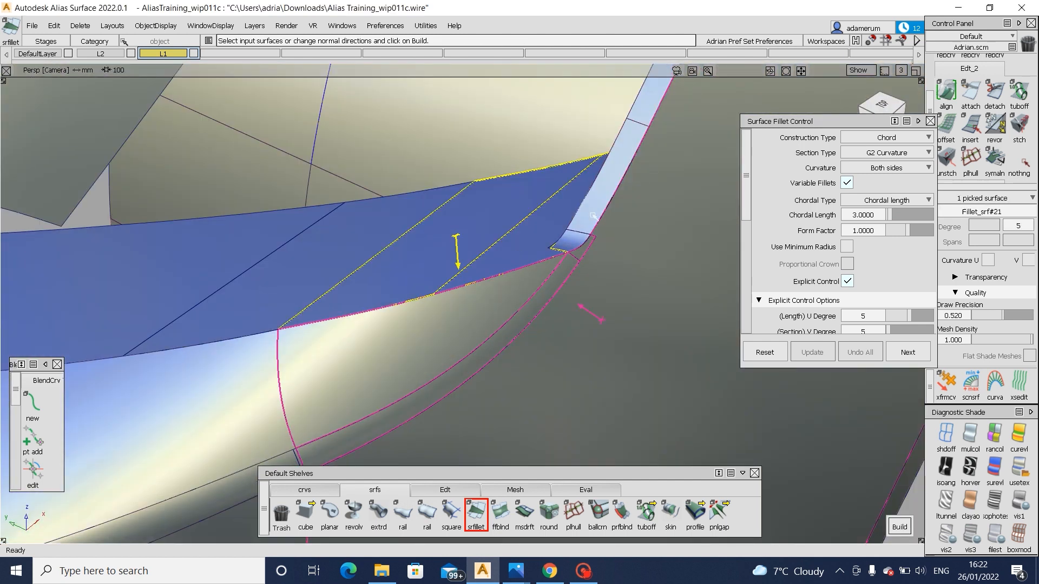
alt+shift+middle_drag(651, 170, 567, 294)
click(567, 230)
alt+shift+right_drag(593, 229, 601, 162)
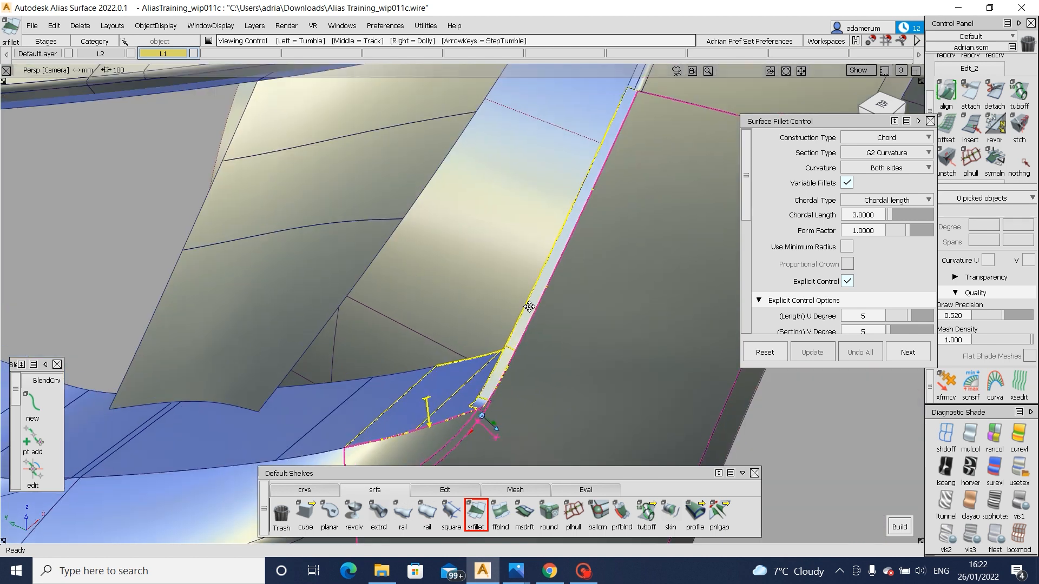
alt+shift+middle_drag(602, 161, 546, 271)
alt+shift+right_drag(591, 191, 546, 310)
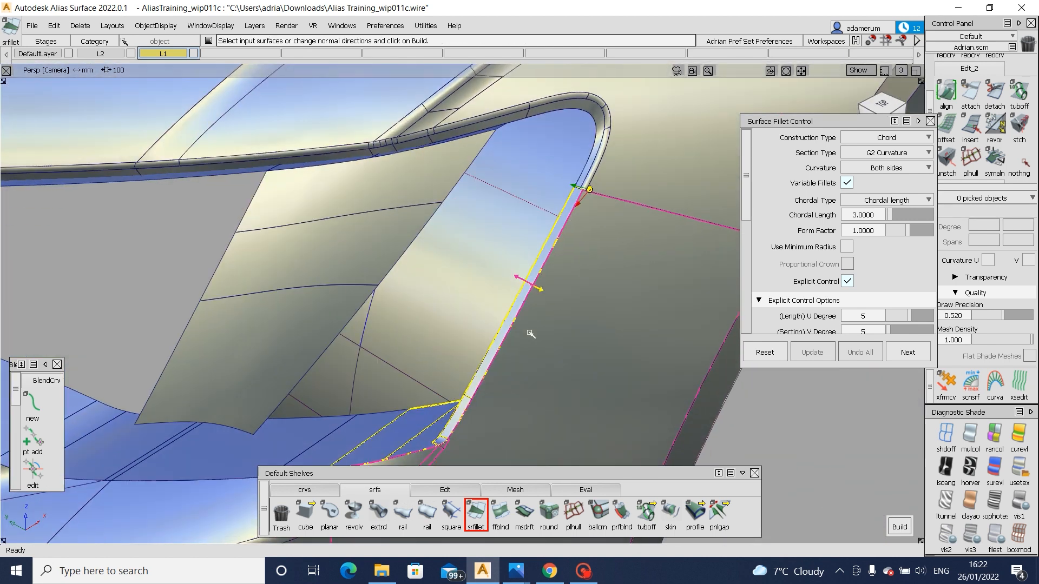
alt+shift+middle_drag(458, 449, 520, 317)
alt+shift+right_drag(520, 316, 534, 325)
alt+shift+drag(533, 325, 469, 336)
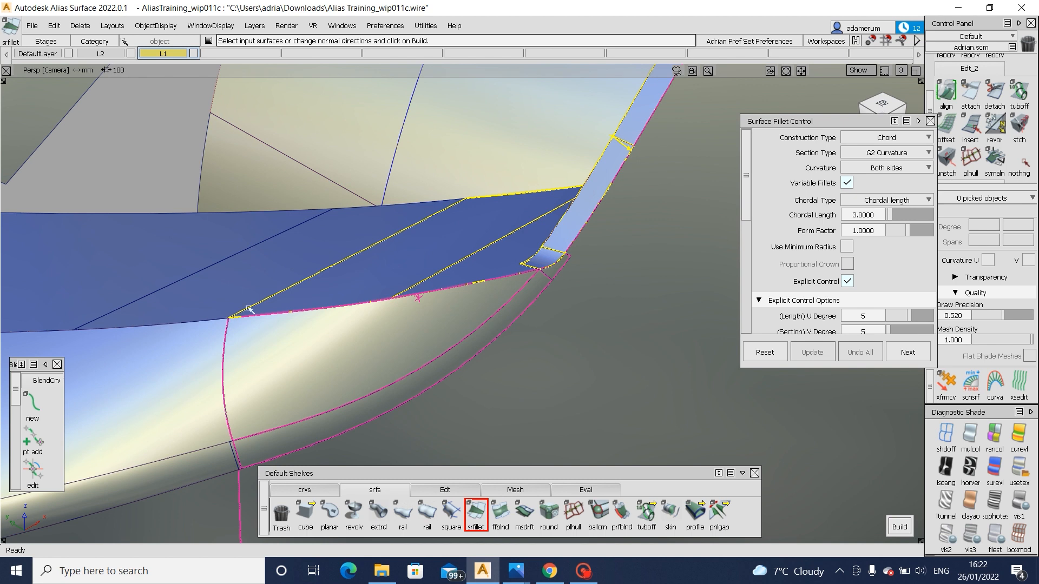
- Build the G2 surface fillet with a chordal length of 3 around the opening's lower rear corner
alt+shift+drag(249, 309, 471, 358)
alt+shift+right_drag(471, 358, 654, 369)
alt+shift+middle_drag(654, 369, 595, 353)
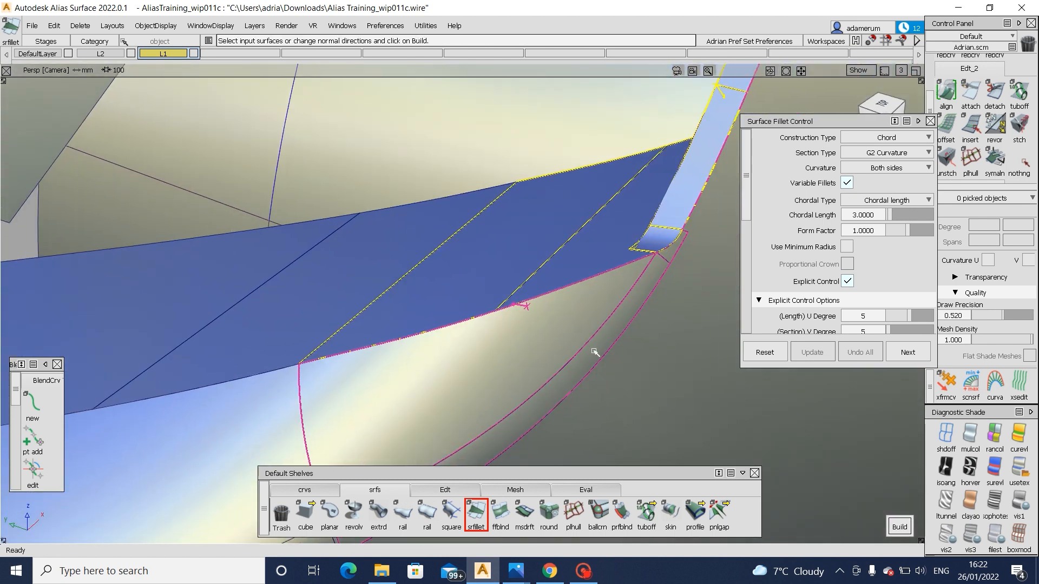
key(space)
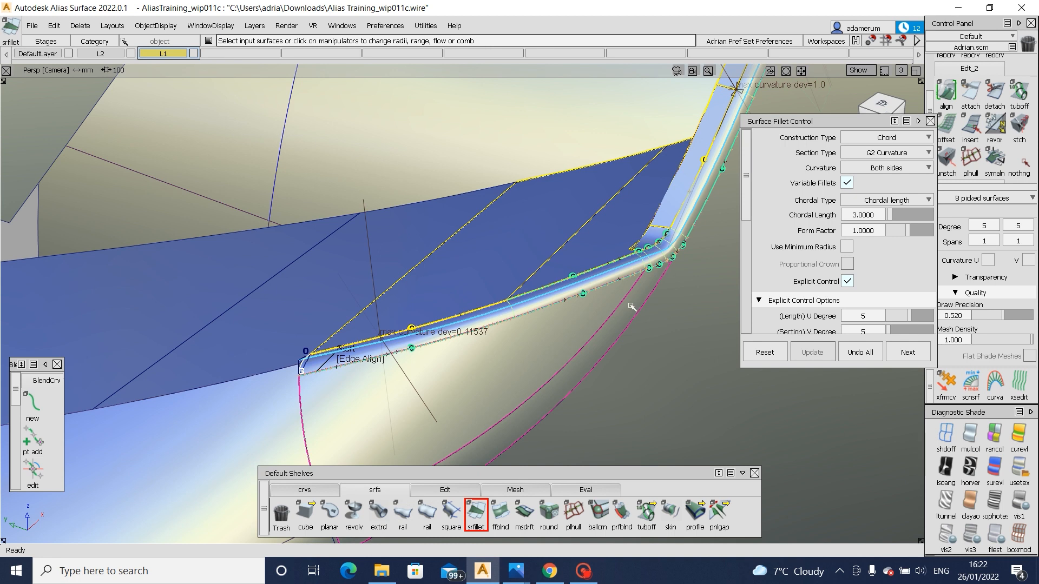
- Examine the fillet at the headlight opening's lower rear corner from several angles with the wireframe hidden
ctrl+shift+right_drag(631, 305, 712, 255)
alt+shift+drag(712, 255, 525, 283)
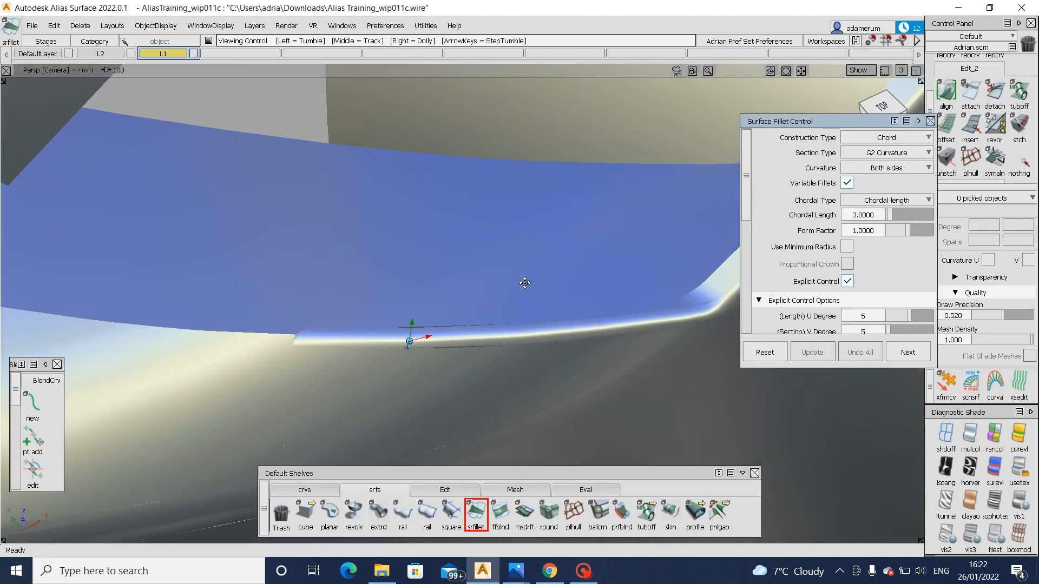
alt+shift+middle_drag(525, 283, 360, 265)
alt+shift+click(528, 325)
alt+shift+right_drag(547, 355, 571, 303)
alt+shift+right_drag(513, 321, 606, 295)
ctrl+shift+right_drag(574, 311, 628, 274)
alt+shift+right_drag(459, 314, 505, 301)
alt+shift+drag(505, 302, 622, 232)
alt+shift+middle_drag(395, 366, 571, 328)
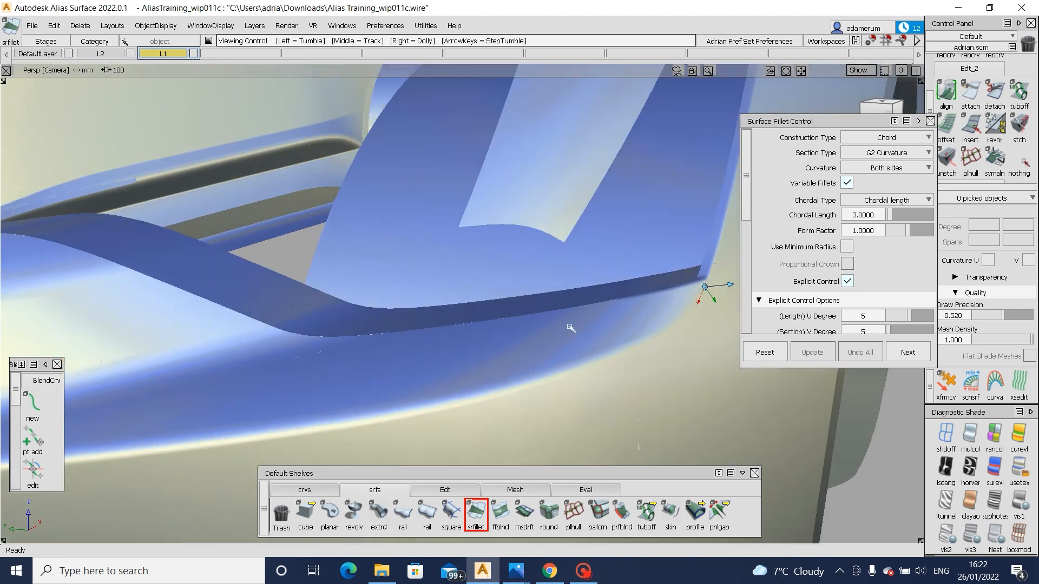
ctrl+shift+right_drag(568, 327, 623, 289)
alt+shift+drag(540, 338, 547, 373)
- Start another surface fillet and pick the flange surfaces along the headlight opening's lower edge as the first set
click(582, 309)
alt+shift+click(401, 348)
alt+shift+right_drag(379, 357, 420, 342)
click(394, 359)
click(367, 347)
alt+shift+middle_drag(373, 364, 517, 247)
click(257, 212)
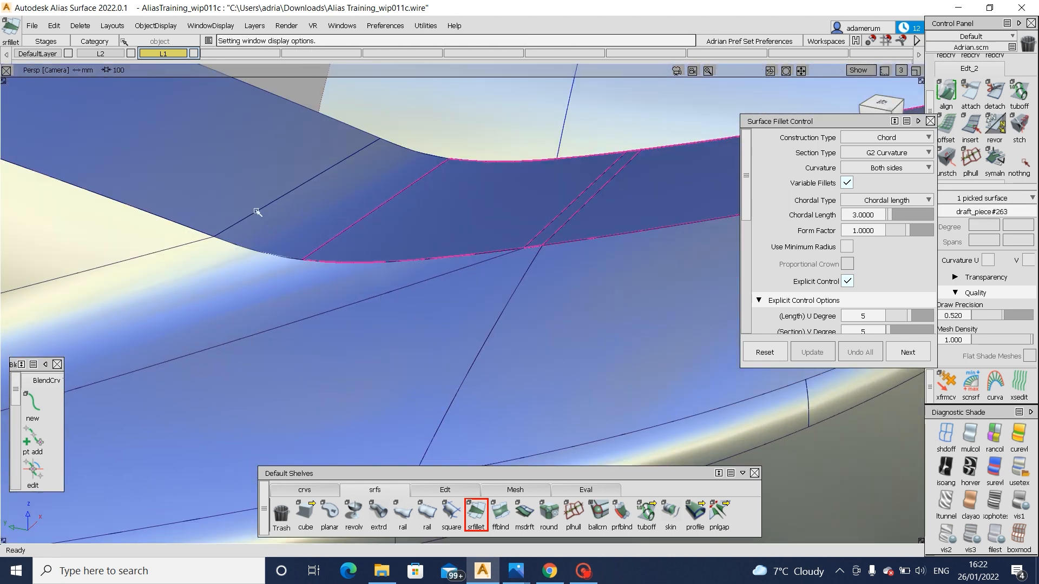
alt+shift+right_drag(257, 213, 220, 231)
alt+shift+middle_drag(221, 231, 395, 314)
click(427, 315)
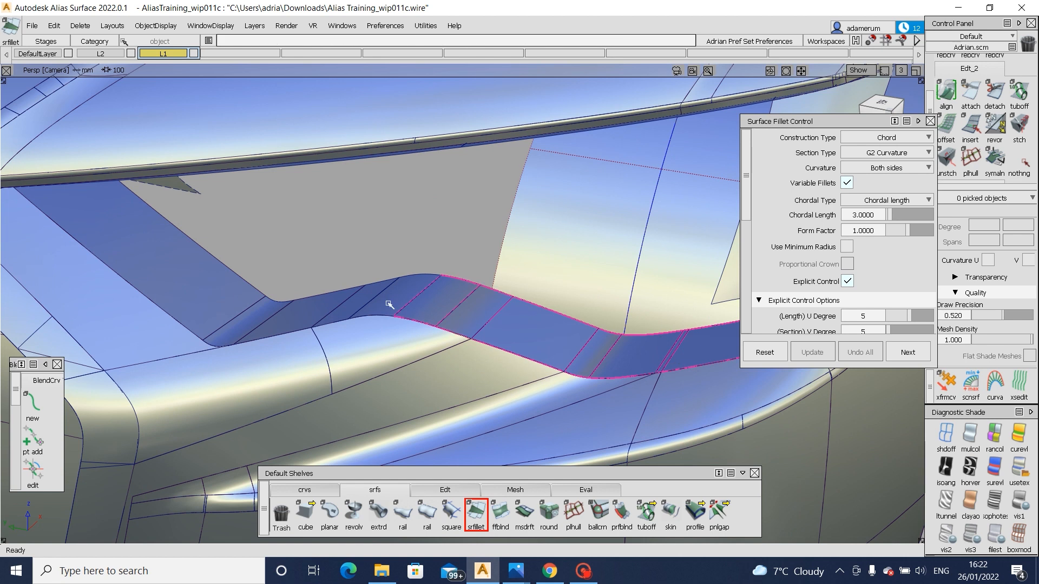
click(245, 339)
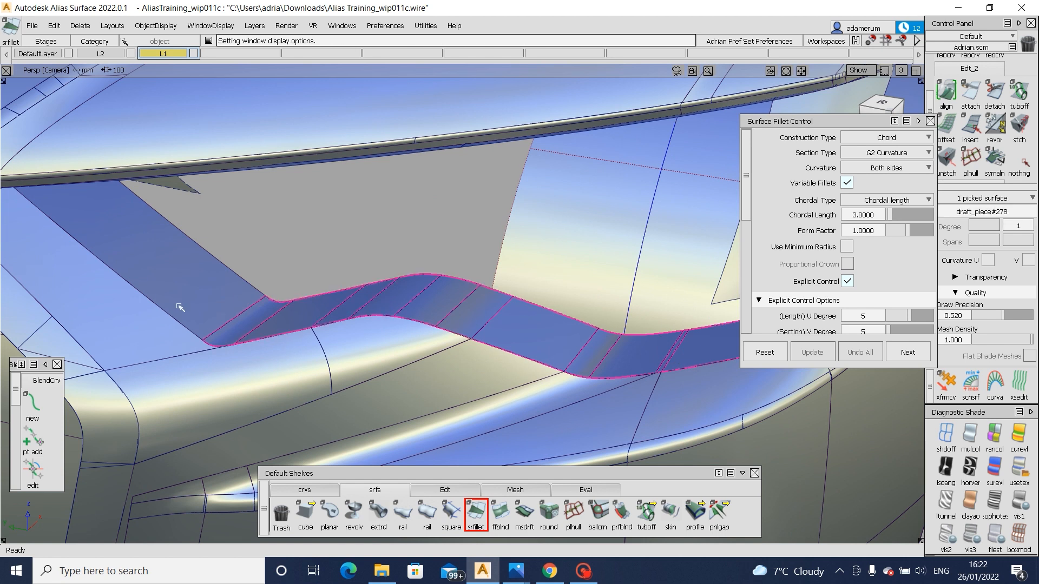
- Pick the body surfaces below the opening as the second set and build the G2 fillet with a chordal length of 3
click(226, 361)
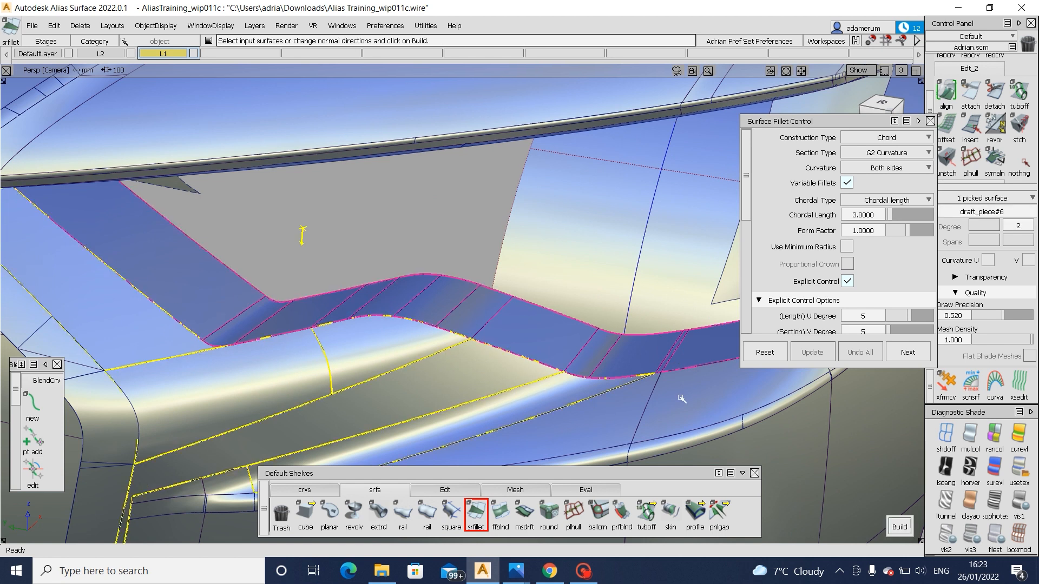
alt+shift+drag(568, 362, 557, 320)
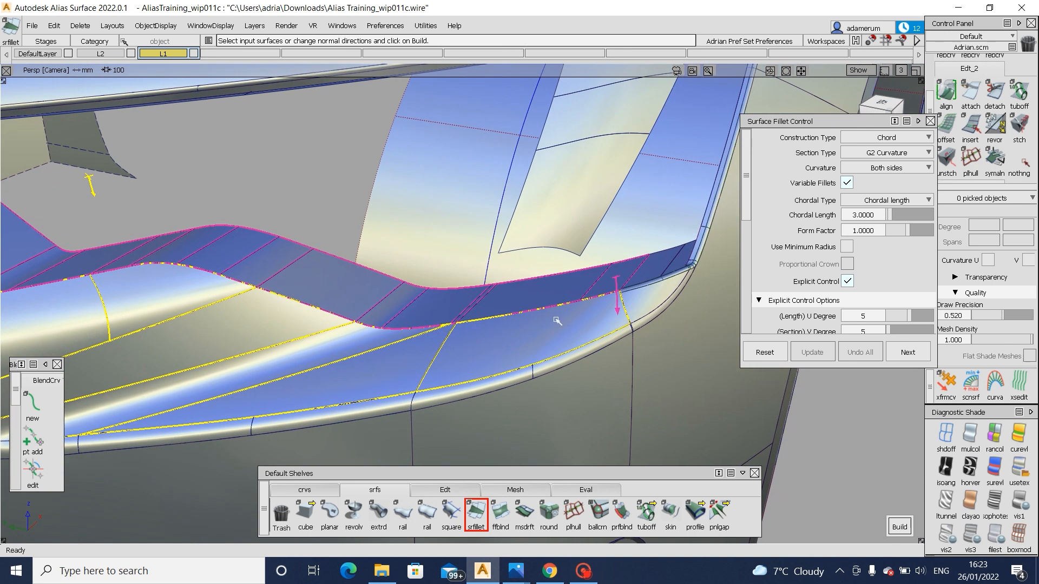
key(space)
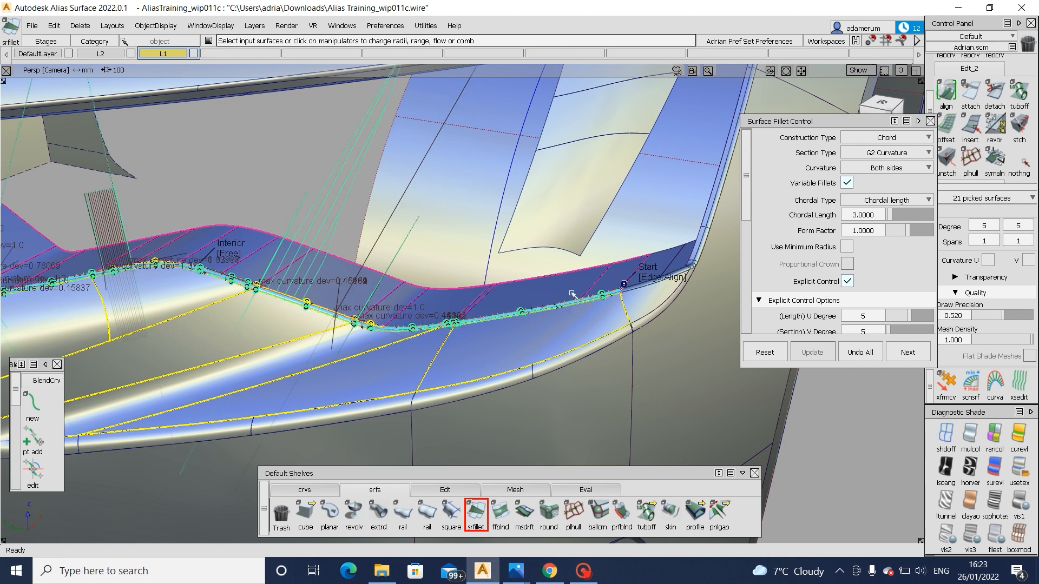
- Inspect the fillet along the headlight opening's lower edge with the wireframe hidden, and leave the surface fillet command
ctrl+shift+drag(602, 337, 450, 359)
key(F10)
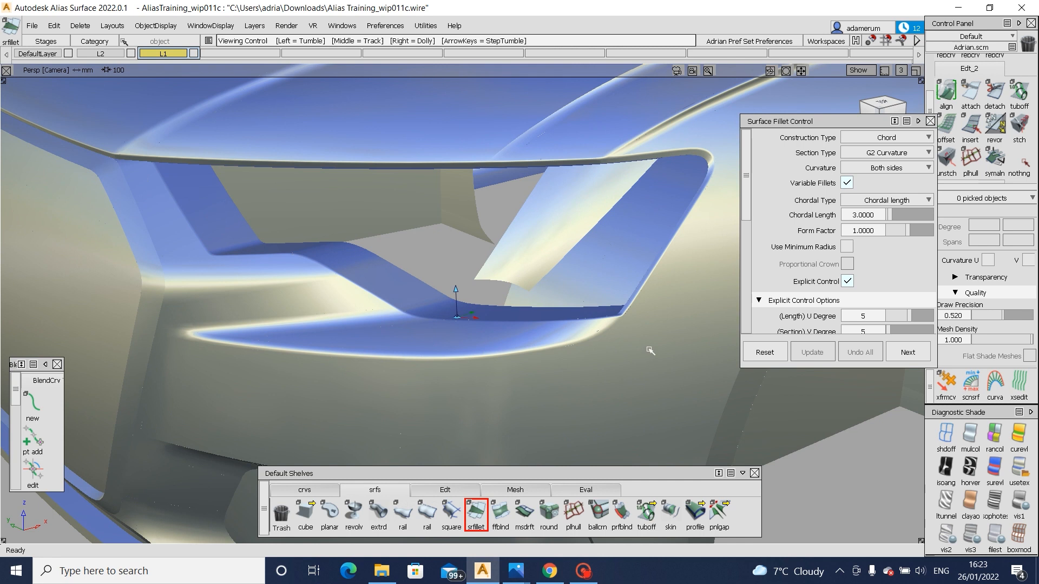
alt+shift+drag(649, 349, 390, 286)
key(ctrl+z)
key(ctrl+h)
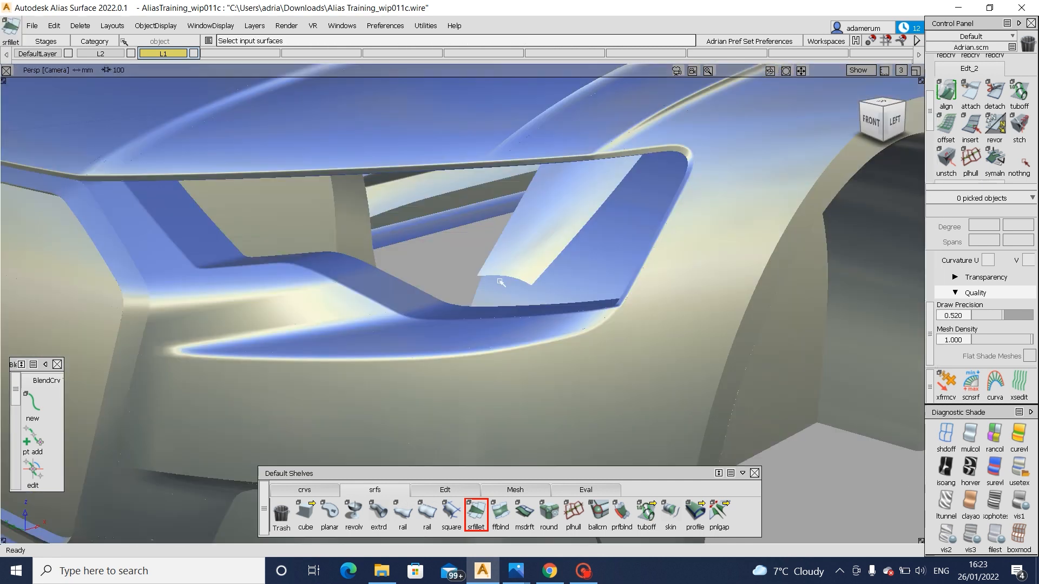
- Swap to the hidden geometry, pick the three headlight surfaces and bring them back into view together with the car body
ctrl+shift+drag(498, 283, 470, 299)
key(ctrl+h)
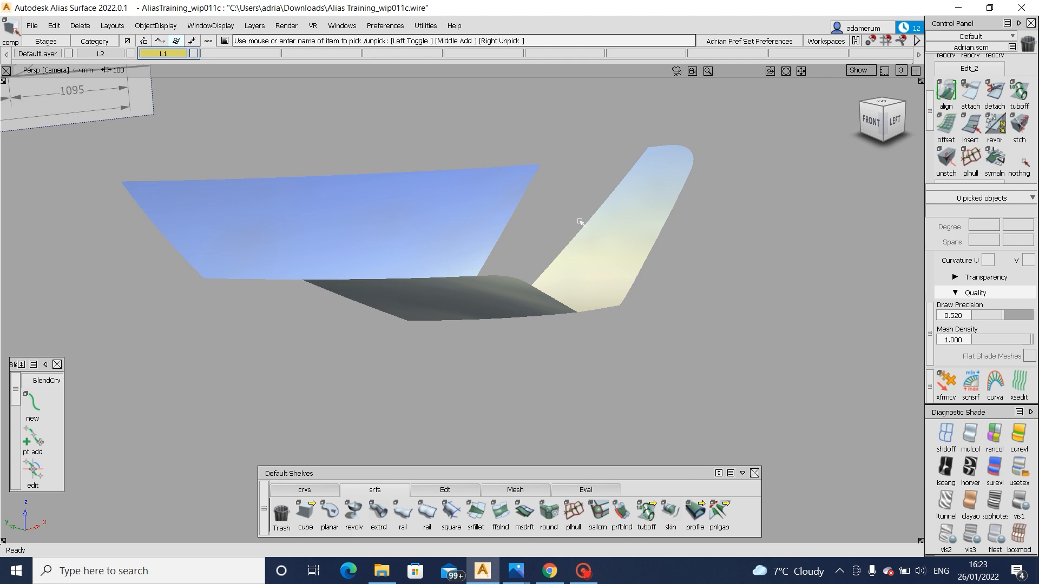
click(601, 226)
click(512, 301)
click(407, 245)
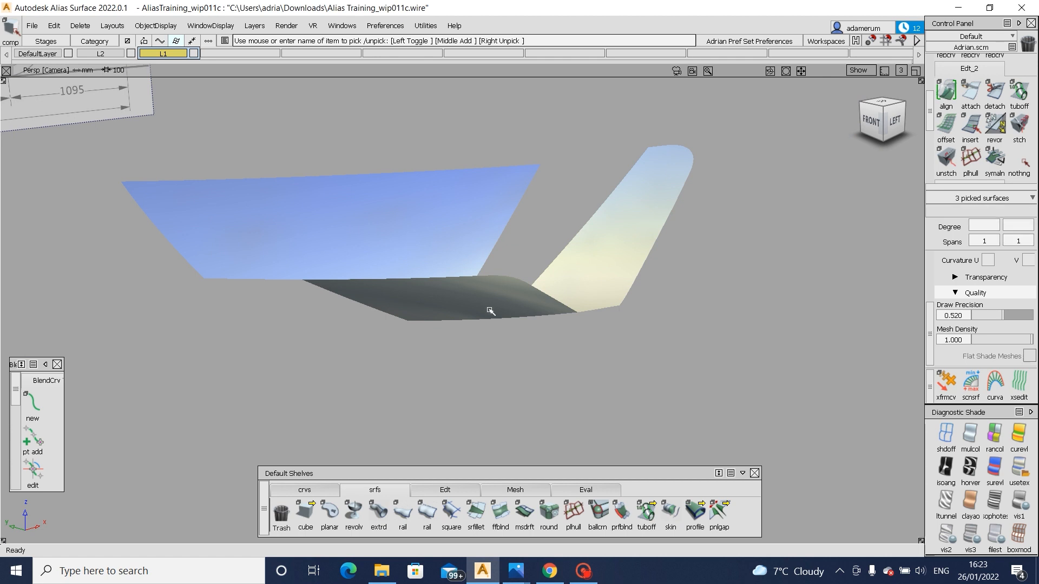
key(ctrl+m)
key(ctrl+h)
key(ctrl+shift+h)
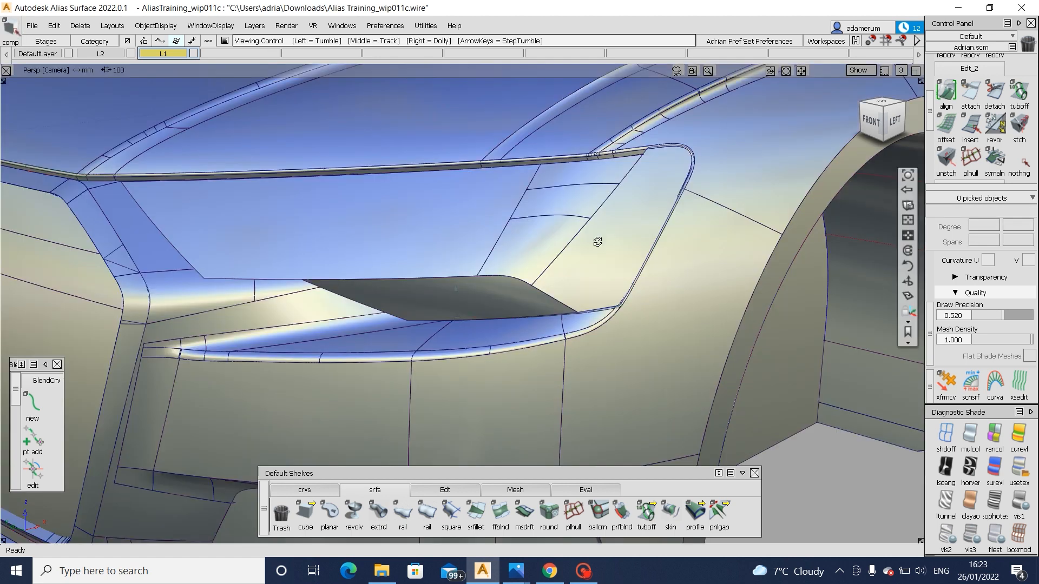
- Switch to the Audi A6 reference photo in Photos, study the headlight's shape, and return to Alias
alt+shift+right_drag(597, 242, 677, 163)
alt+shift+drag(676, 162, 691, 136)
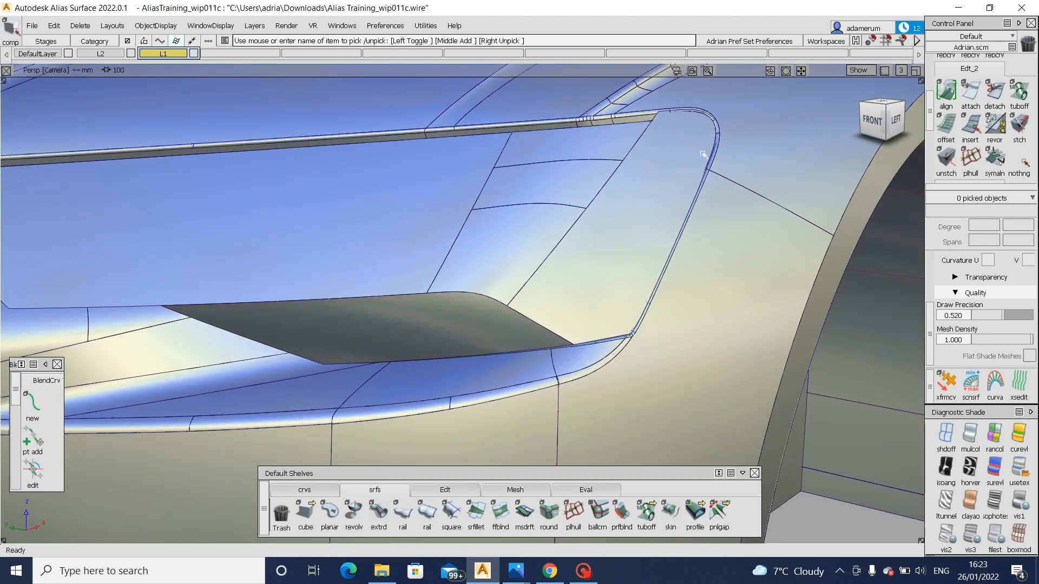
mouse_move(515, 571)
click(603, 497)
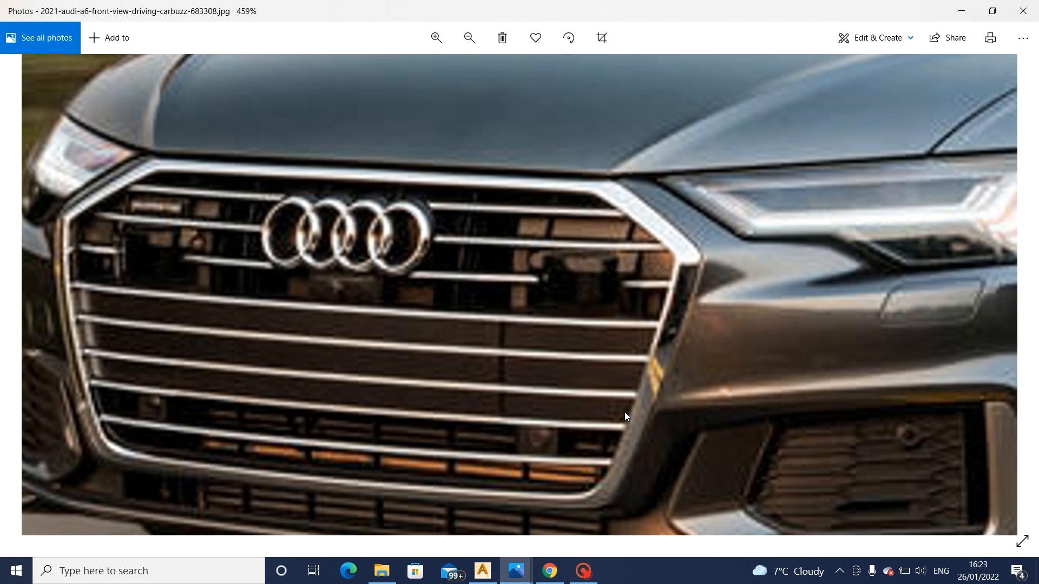
drag(586, 345, 533, 361)
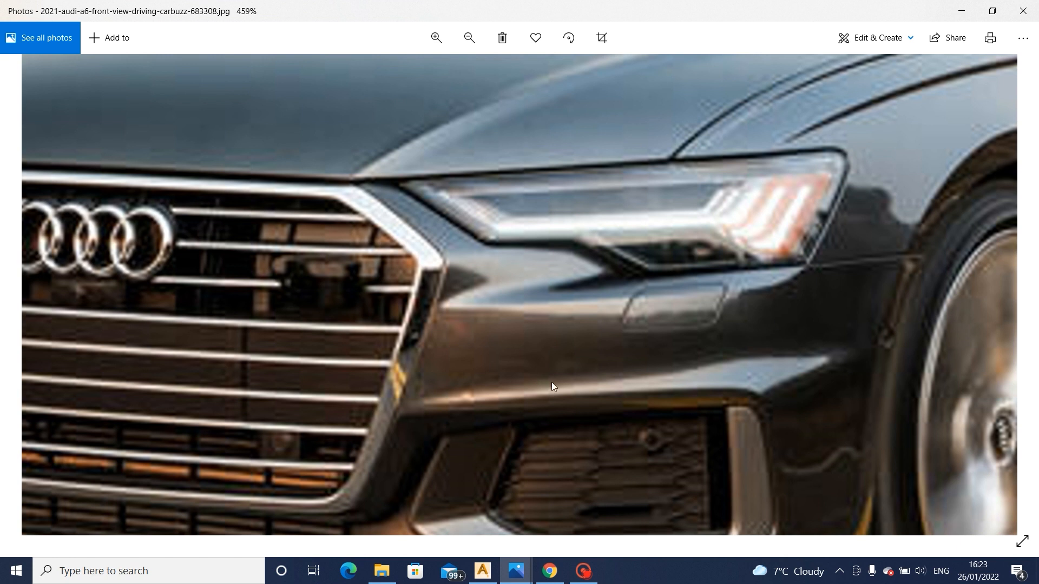
click(482, 571)
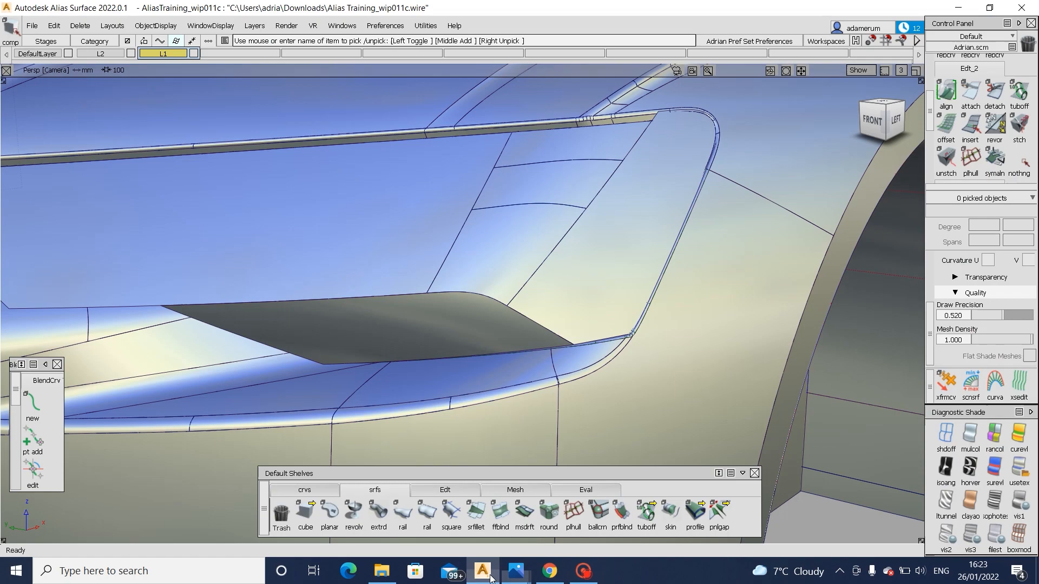
- Examine the corner where the upper and lower headlight surfaces meet and compare it with the reference photo
alt+shift+middle_drag(208, 350, 390, 361)
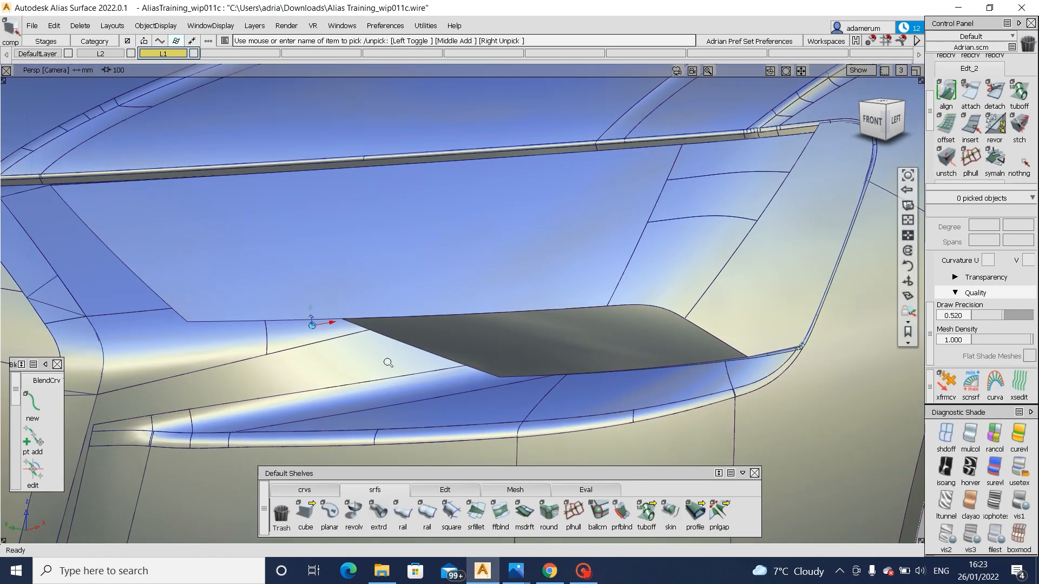
alt+shift+drag(387, 361, 587, 297)
alt+shift+right_drag(586, 297, 468, 255)
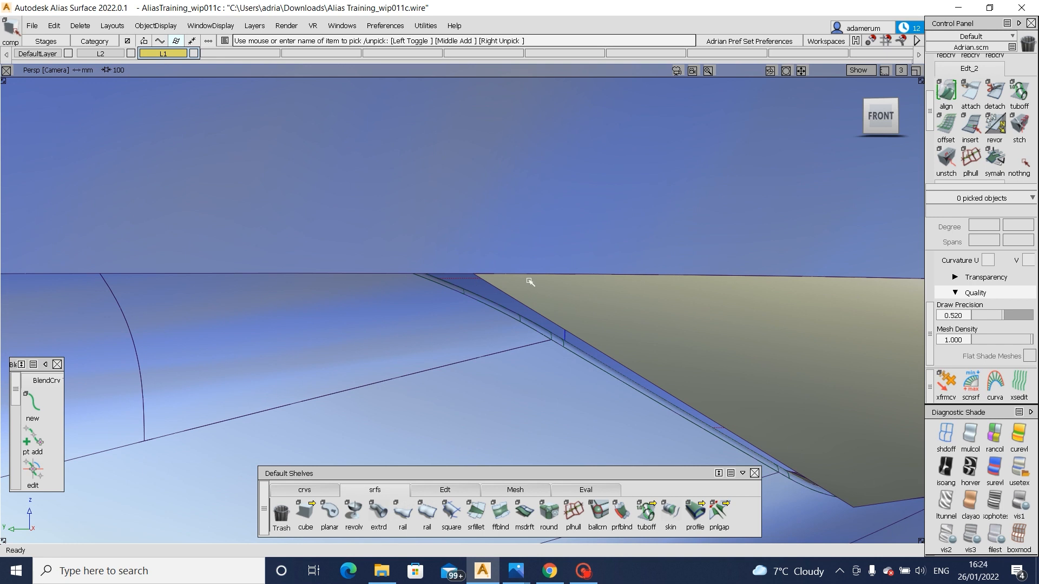
alt+shift+drag(530, 282, 445, 277)
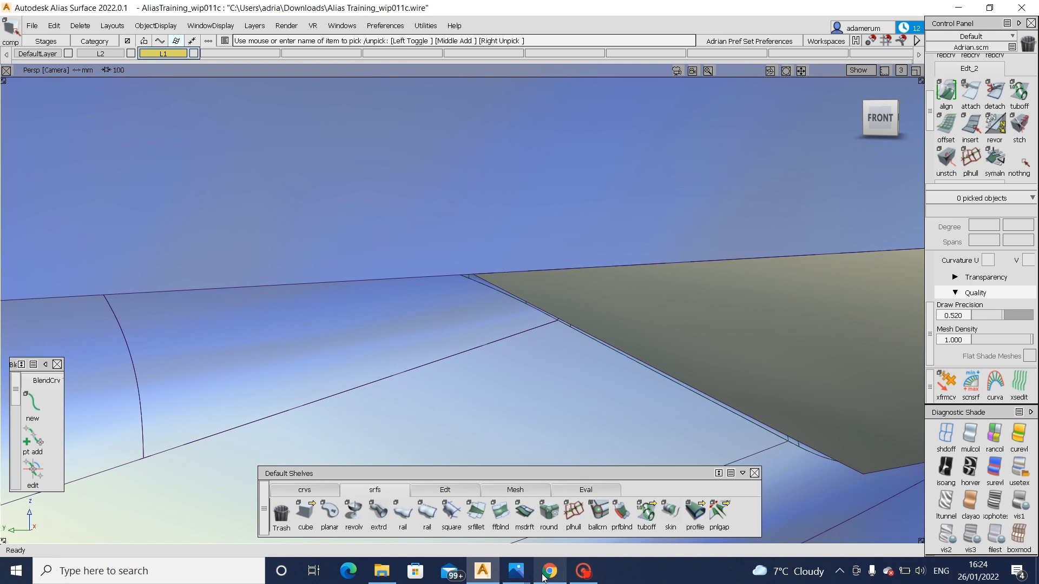
mouse_move(543, 577)
click(569, 513)
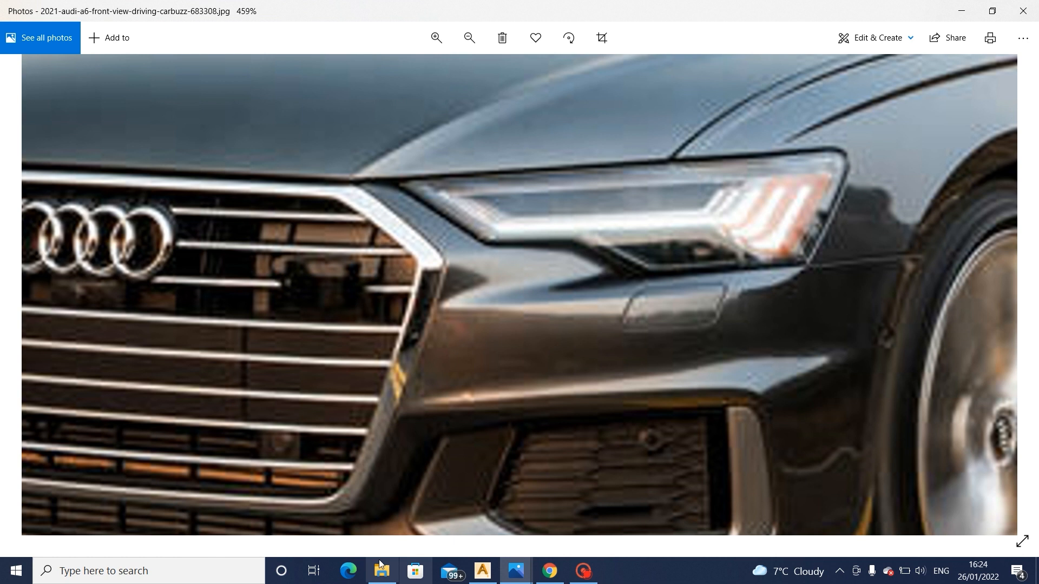
click(516, 572)
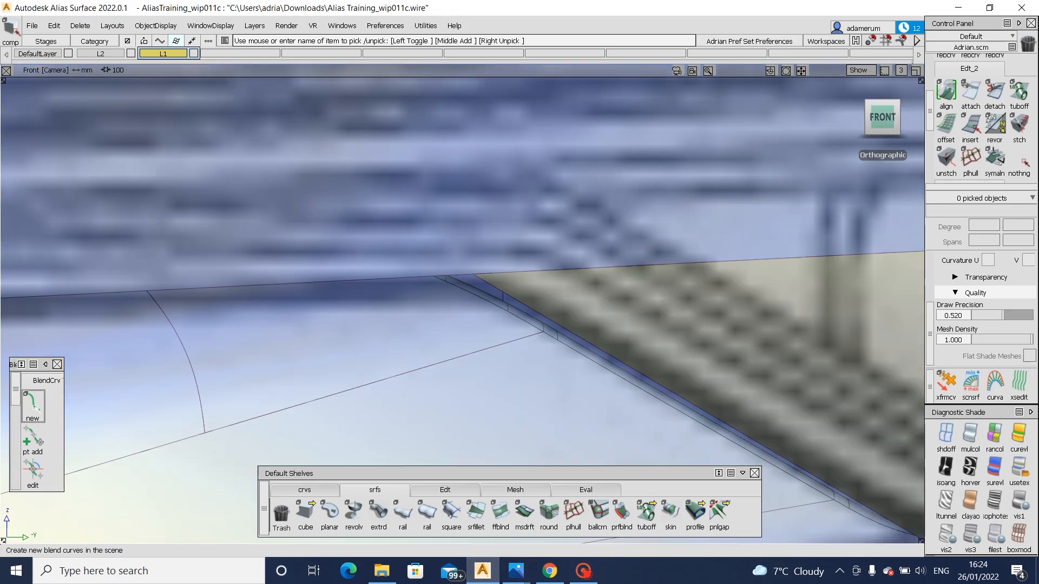
- Expand the Blend Curve Toolbox and create a blend curve across the headlight corner, from the sloping edge to the upper surface's lower edge
click(33, 405)
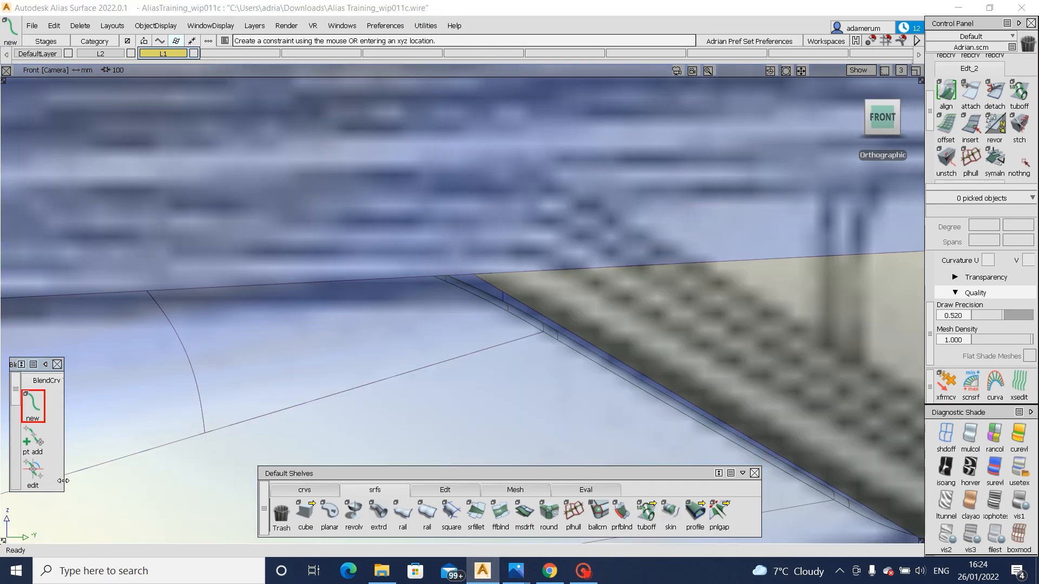
drag(61, 489, 144, 544)
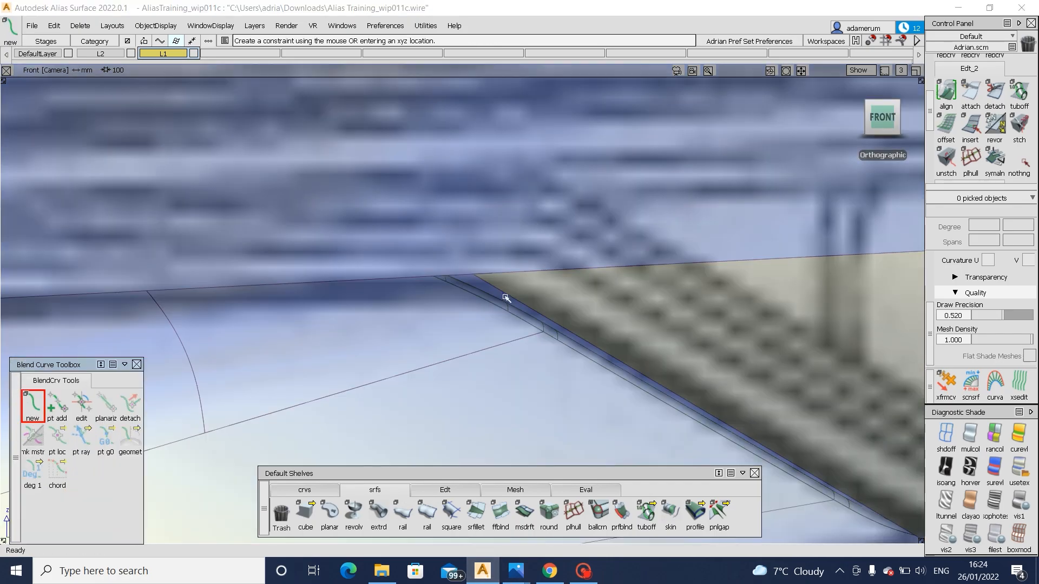
drag(512, 298, 523, 307)
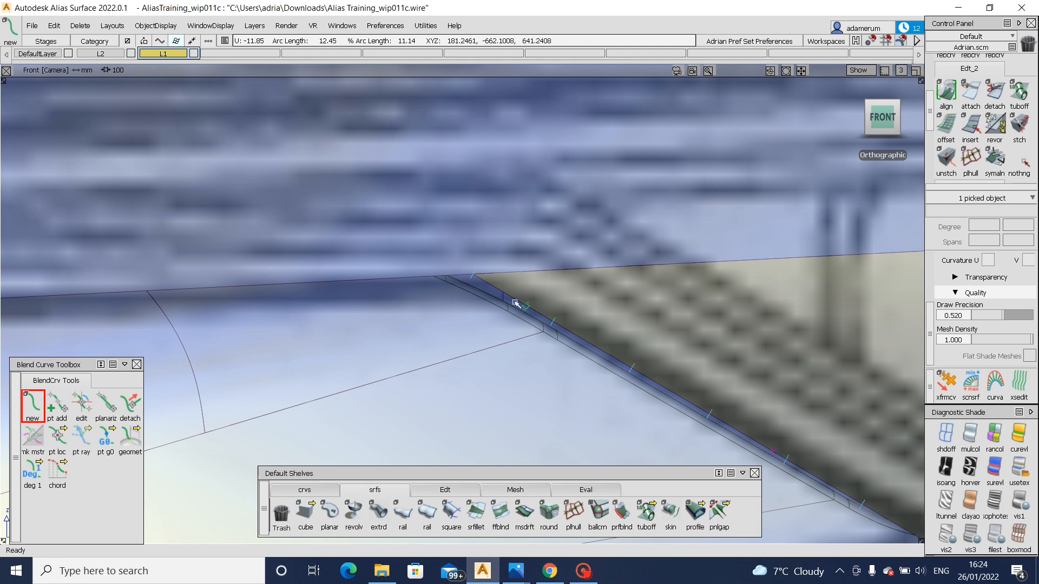
click(393, 278)
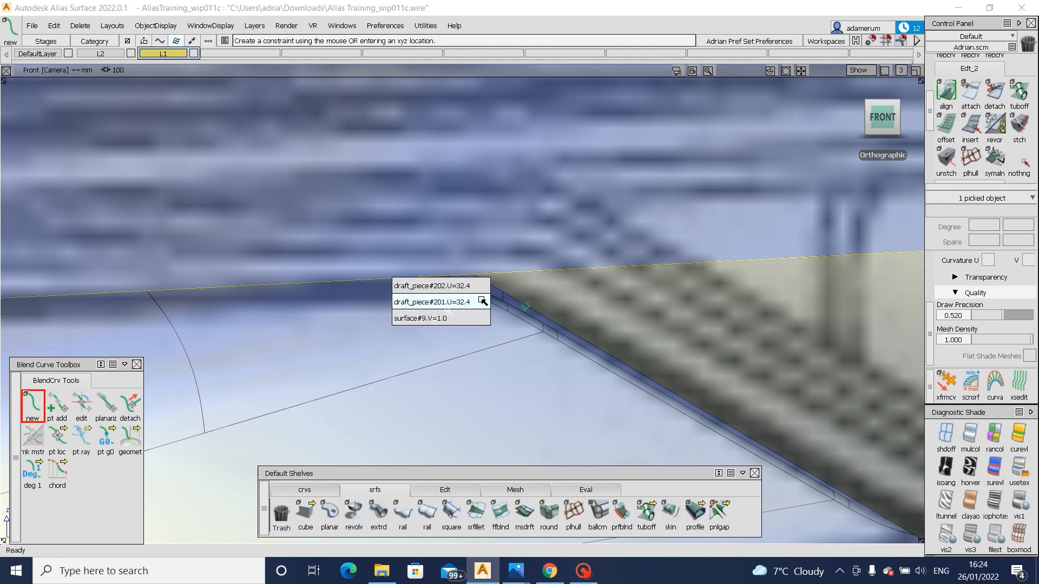
click(482, 319)
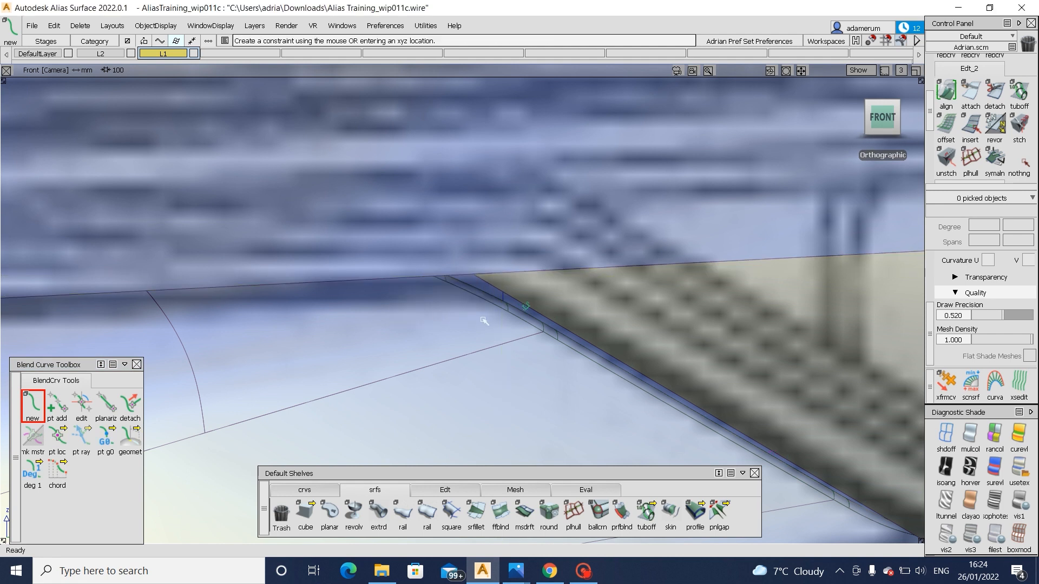
click(379, 294)
click(368, 281)
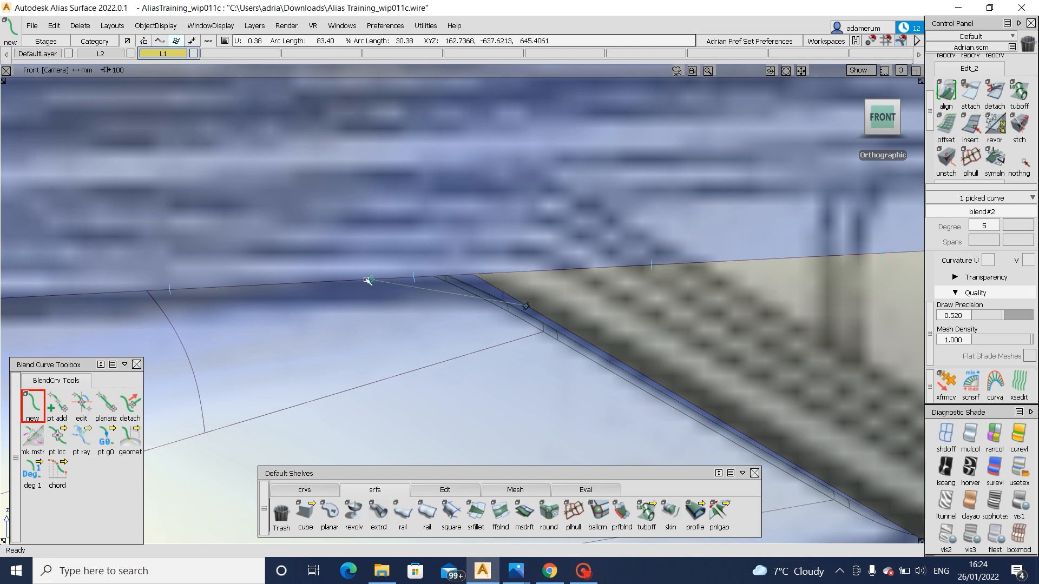
click(384, 279)
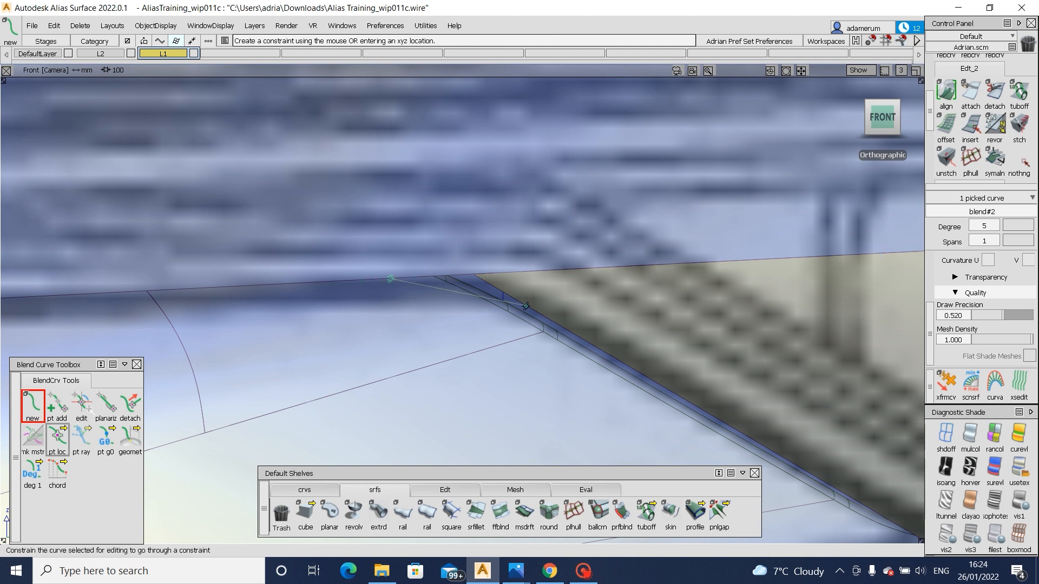
- Select the blend curve's two end points in turn to check them, and delete the curve's construction history
click(81, 405)
click(348, 280)
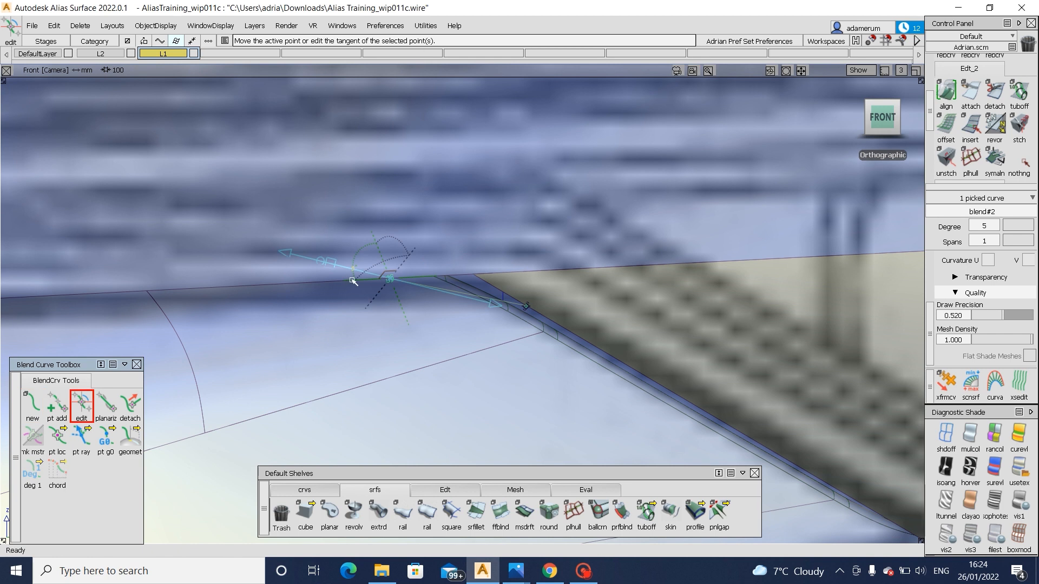
click(527, 308)
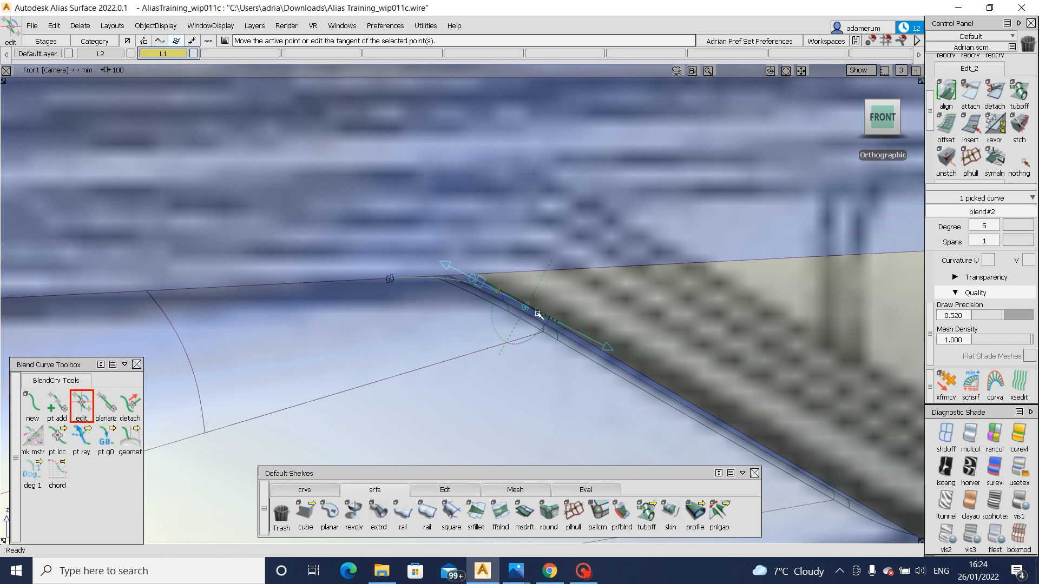
click(582, 296)
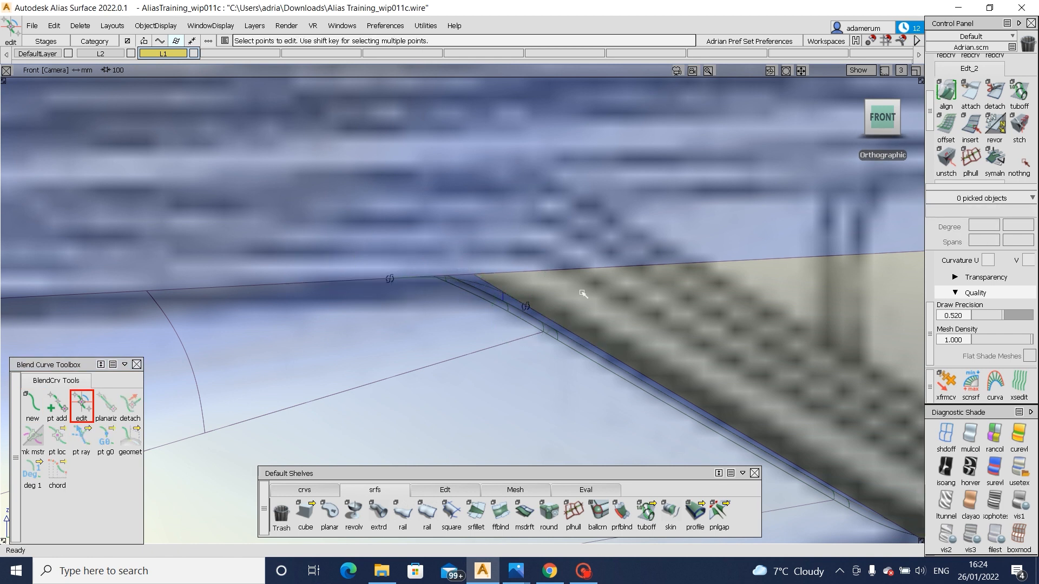
ctrl+shift+drag(514, 272, 457, 260)
ctrl+shift+drag(520, 284, 612, 374)
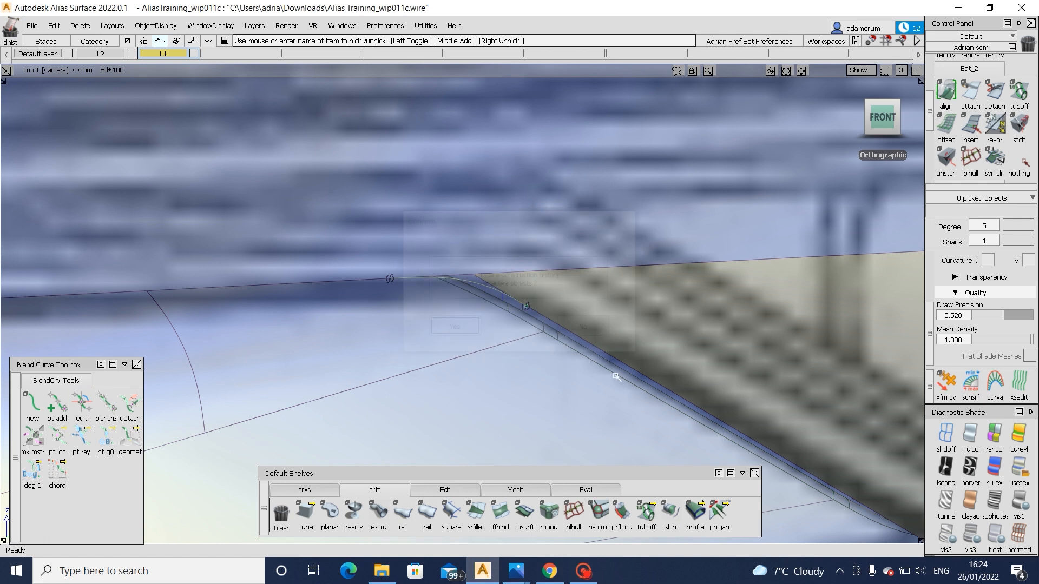
- Pick the lower headlight surface behind the sloping edge and untrim it
ctrl+shift+drag(627, 304, 627, 268)
click(604, 301)
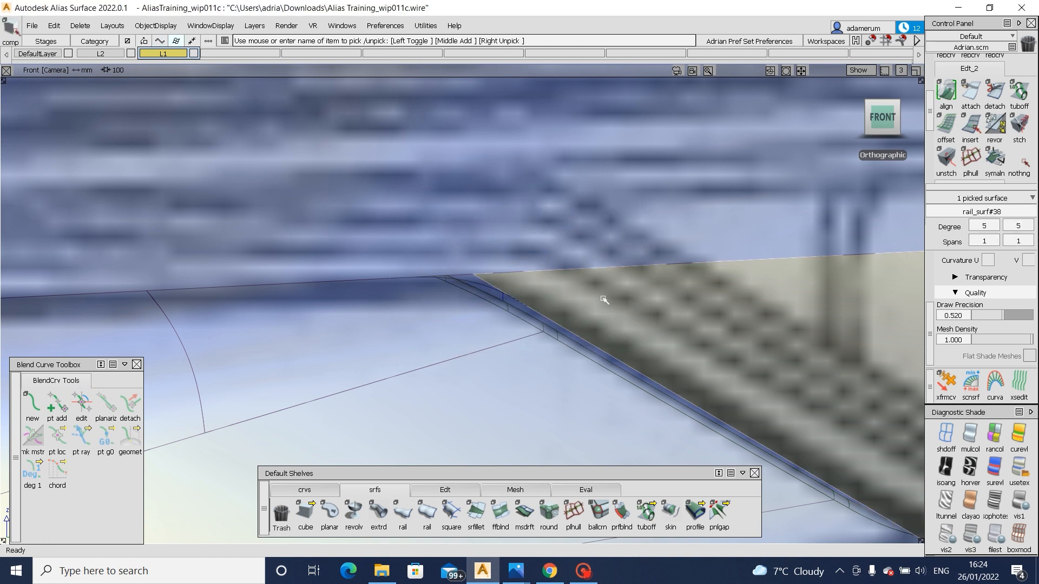
ctrl+shift+right_drag(603, 301, 599, 385)
- Trim the lower headlight surface again so its corner follows the new blend curve
ctrl+shift+drag(598, 280, 554, 306)
click(408, 294)
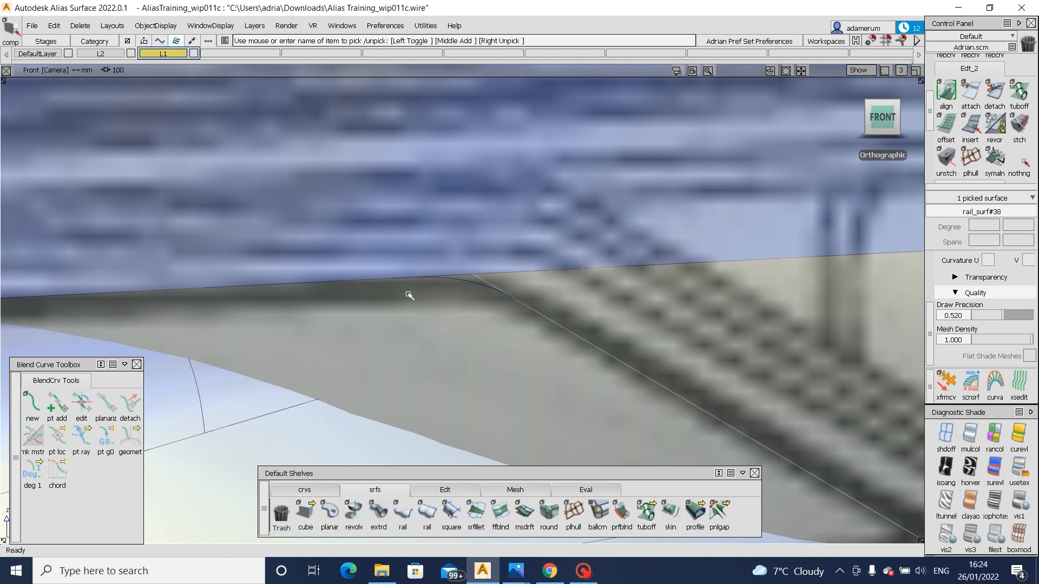
mouse_move(407, 294)
ctrl+shift+right_down()
mouse_move(469, 278)
mouse_move(591, 296)
ctrl+shift+right_up()
click(469, 279)
key(space)
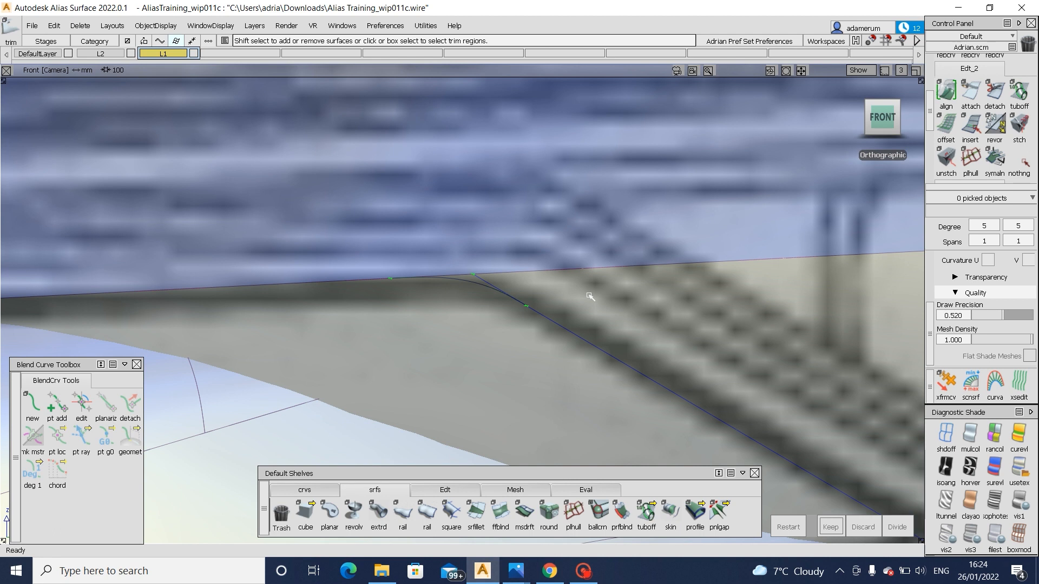
click(589, 295)
key(space)
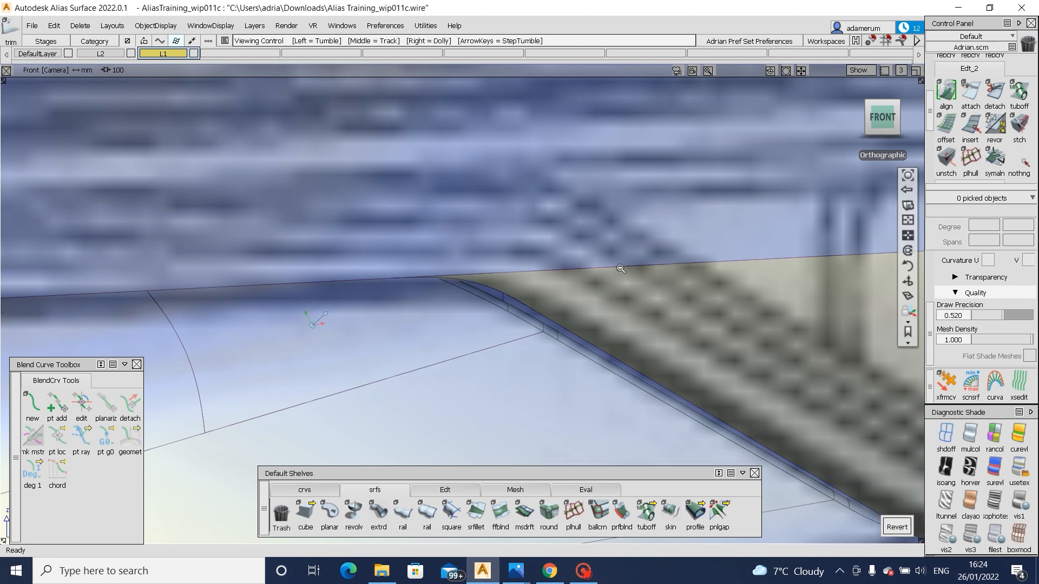
- Start a Surface Fillet with the upper headlight surface and its adjoining pieces as the first side, using a chordal length of 5
alt+shift+right_drag(622, 269, 608, 313)
mouse_move(608, 313)
alt+shift+mouse_down()
mouse_move(594, 331)
mouse_move(385, 325)
alt+shift+mouse_up()
alt+shift+right_drag(385, 325, 533, 339)
key(ctrl+m)
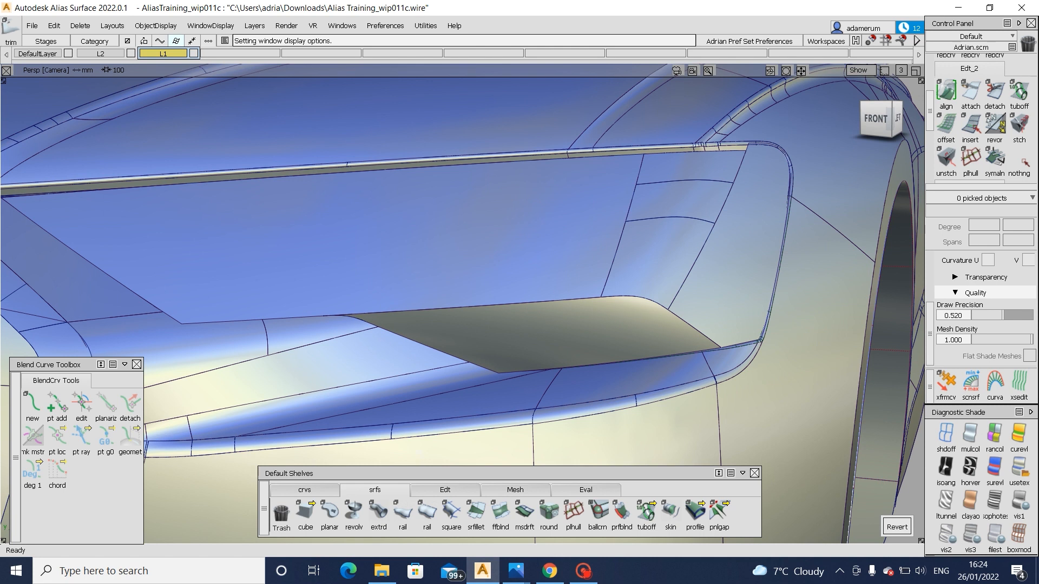
click(476, 512)
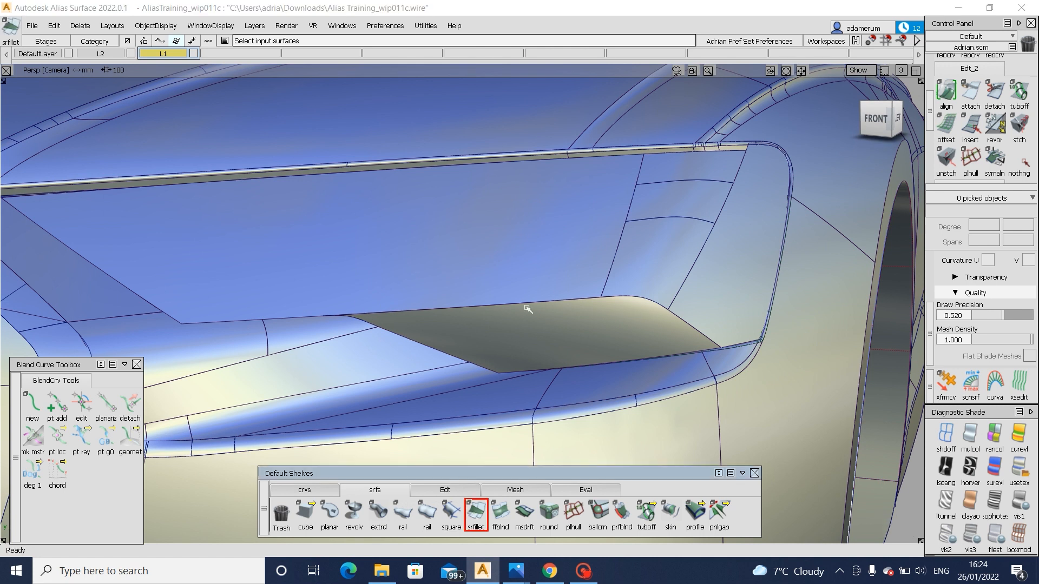
click(549, 280)
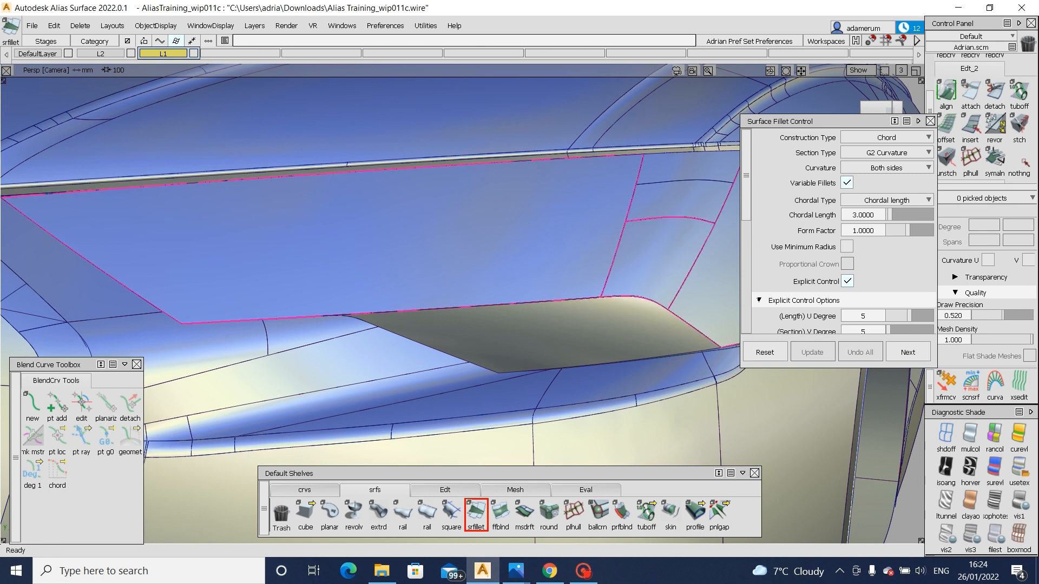
click(874, 215)
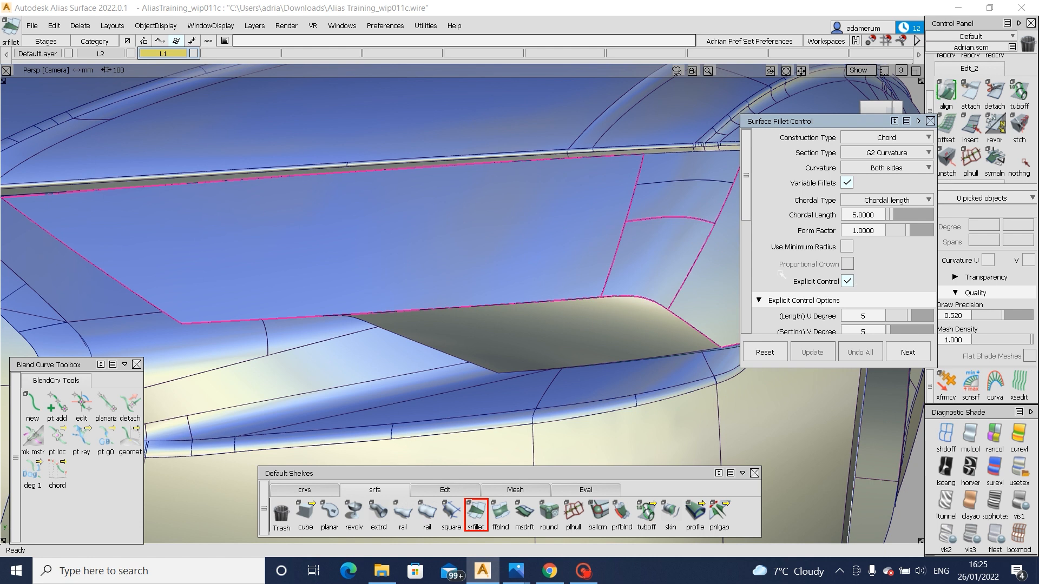
- Build the fillet against the lower headlight surface with the End flow control on Default, and set its Start to Edge align
scroll(751, 189, down, 5)
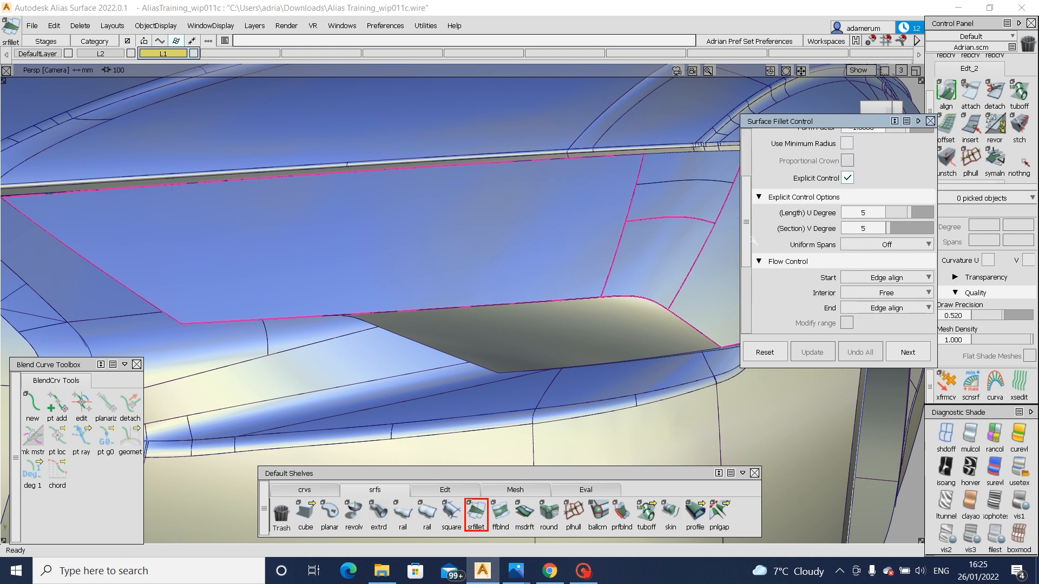
click(887, 282)
click(887, 281)
click(886, 297)
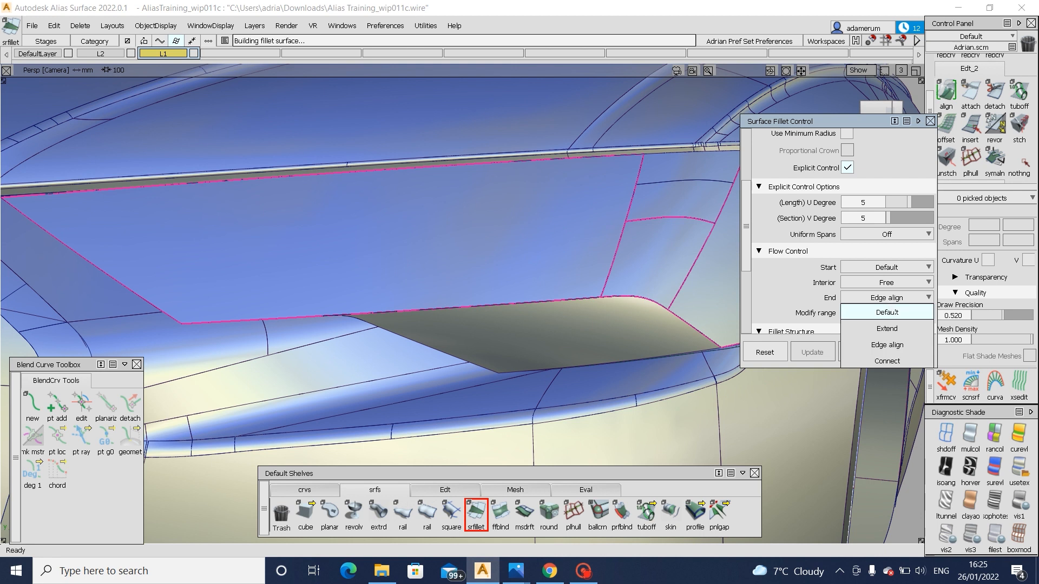
click(887, 313)
alt+shift+drag(531, 337, 669, 338)
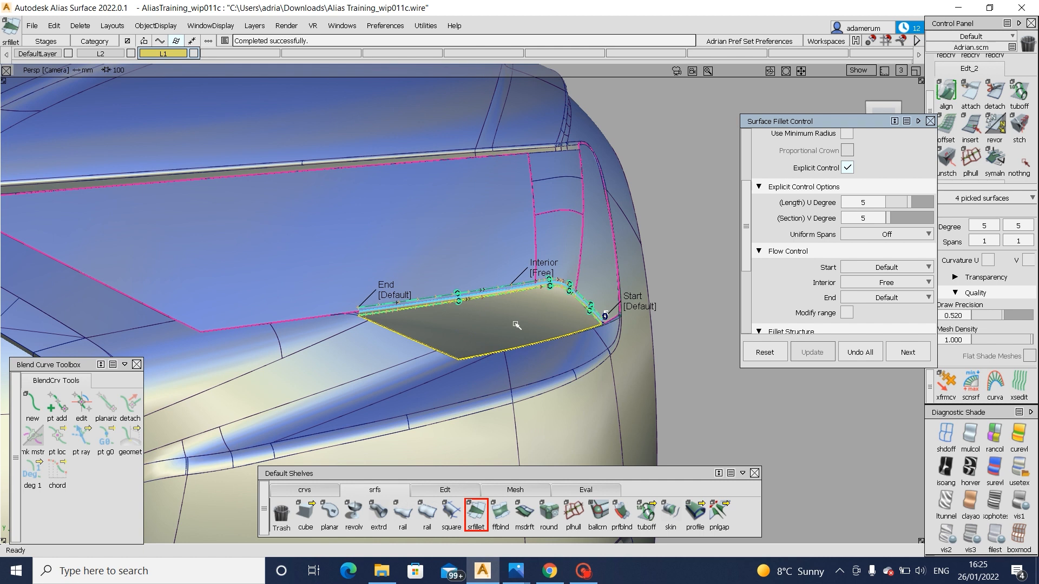
click(643, 307)
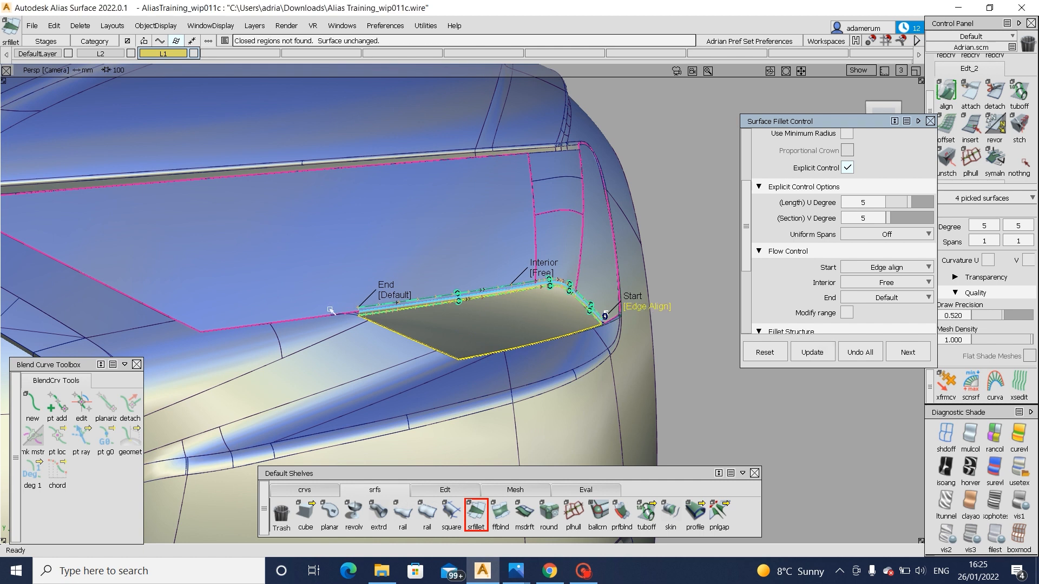
key(space)
- Extend the fillet's upper edge by about 197 mm past the blended headlight corner
alt+shift+drag(355, 336, 547, 336)
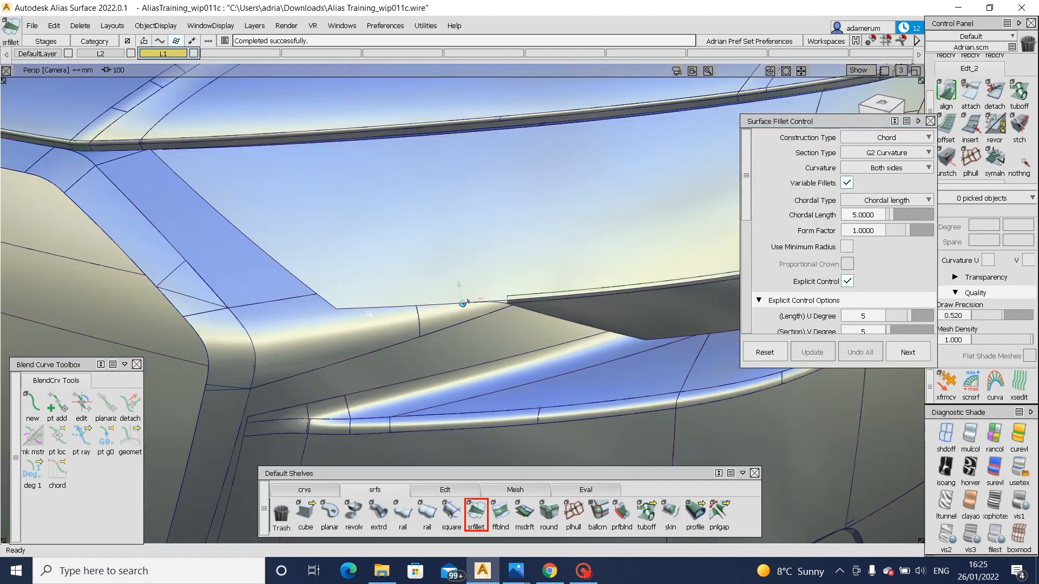
alt+shift+right_drag(547, 336, 564, 307)
alt+shift+middle_drag(565, 308, 543, 310)
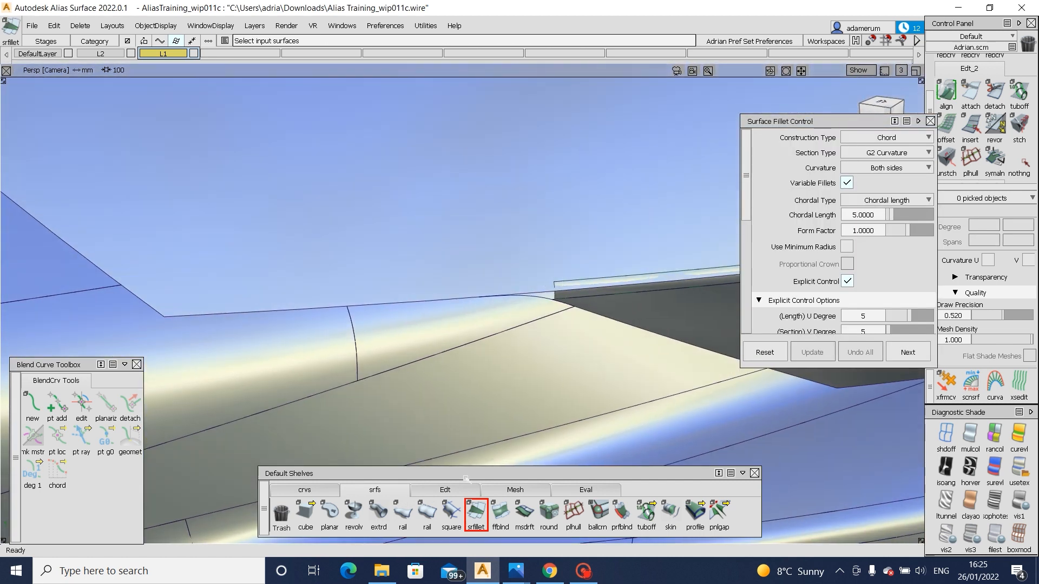
click(444, 490)
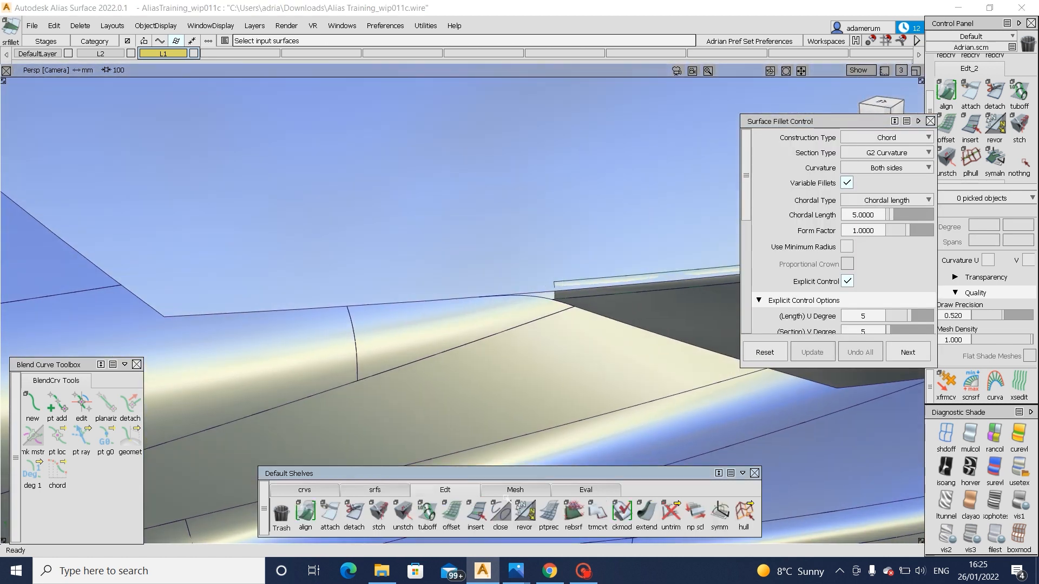
click(583, 291)
click(654, 304)
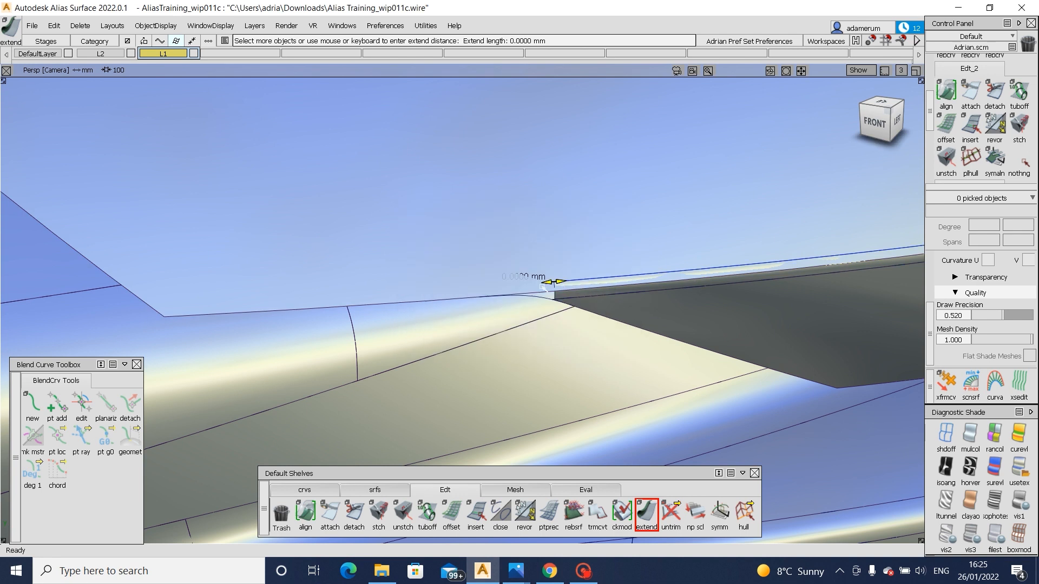
drag(544, 287, 449, 290)
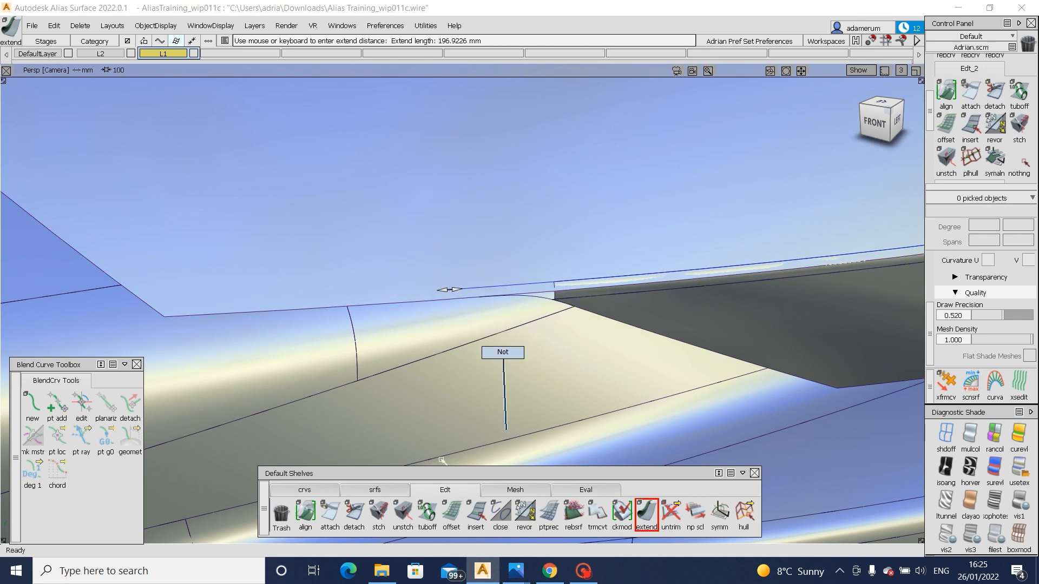
- Draw a short vertical edit-point curve in the front view, up from the blended corner's end across the extended fillet edge
click(305, 490)
click(331, 511)
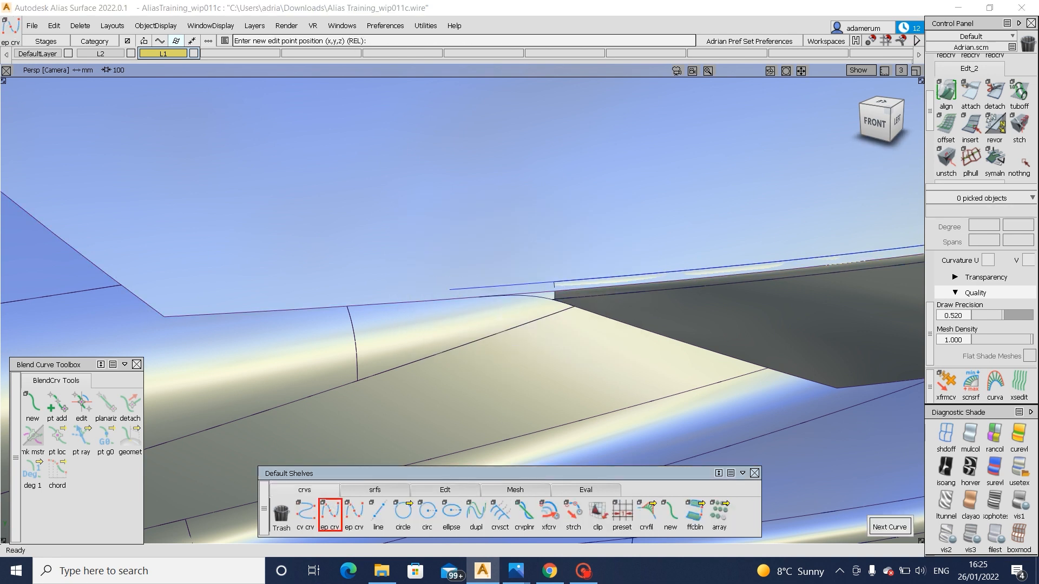
click(520, 277)
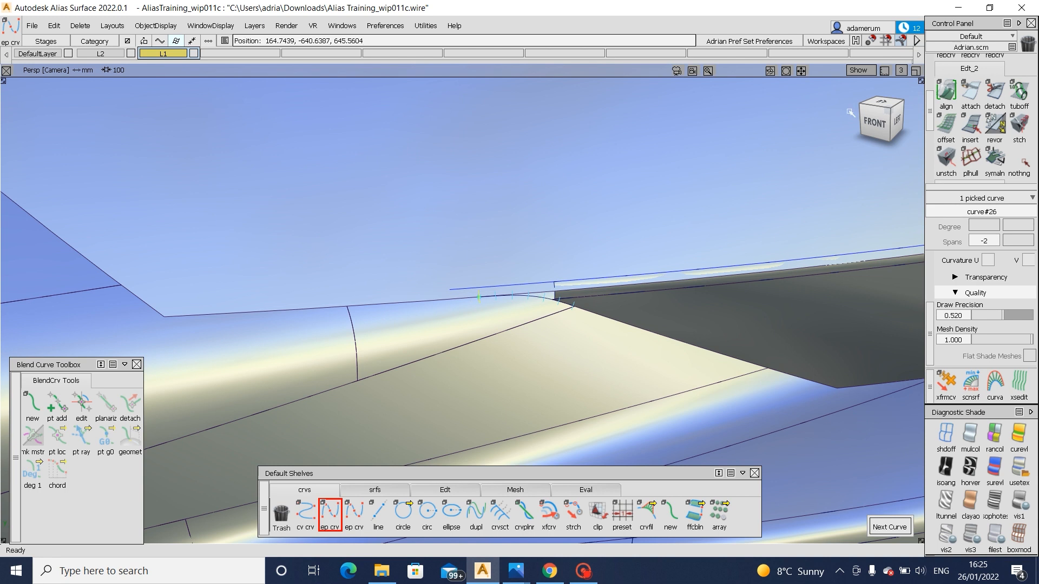
click(874, 122)
right_click(501, 259)
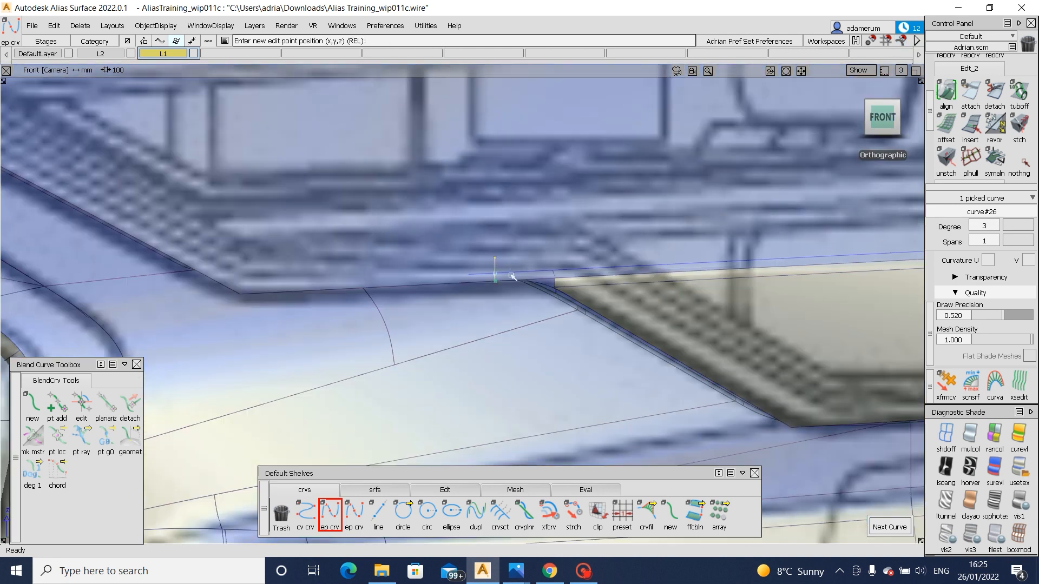
- Trim the upper headlight surface back to the extended fillet edge and the short vertical curve
ctrl+shift+drag(534, 257, 429, 260)
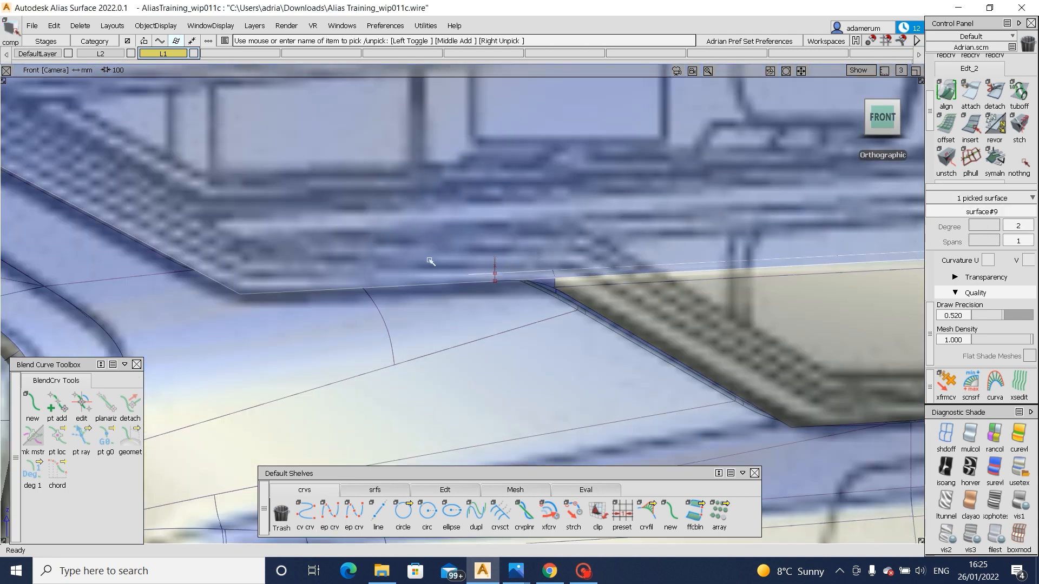
click(493, 263)
key(space)
ctrl+shift+middle_drag(619, 230, 578, 245)
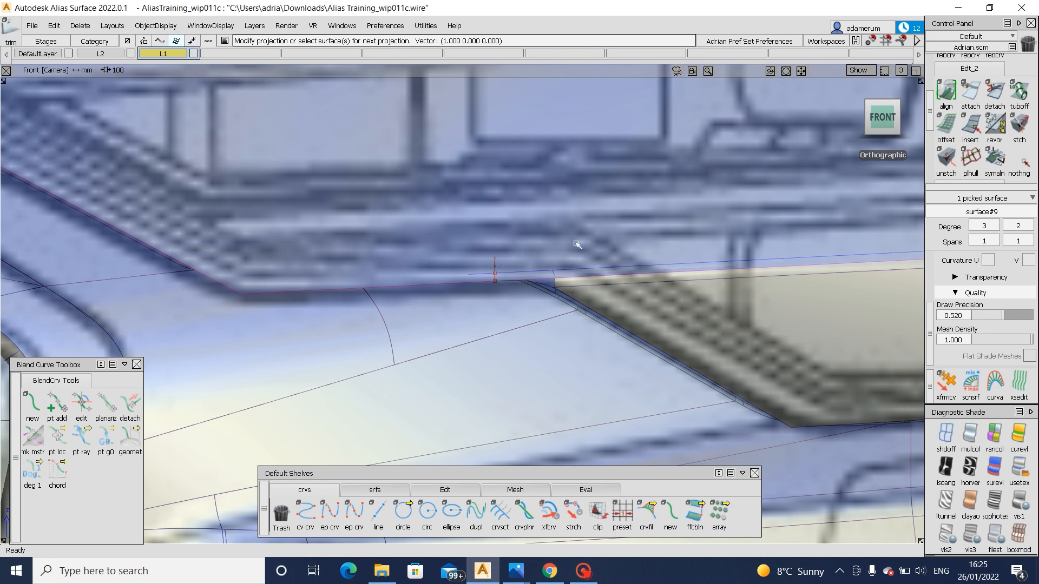
click(578, 245)
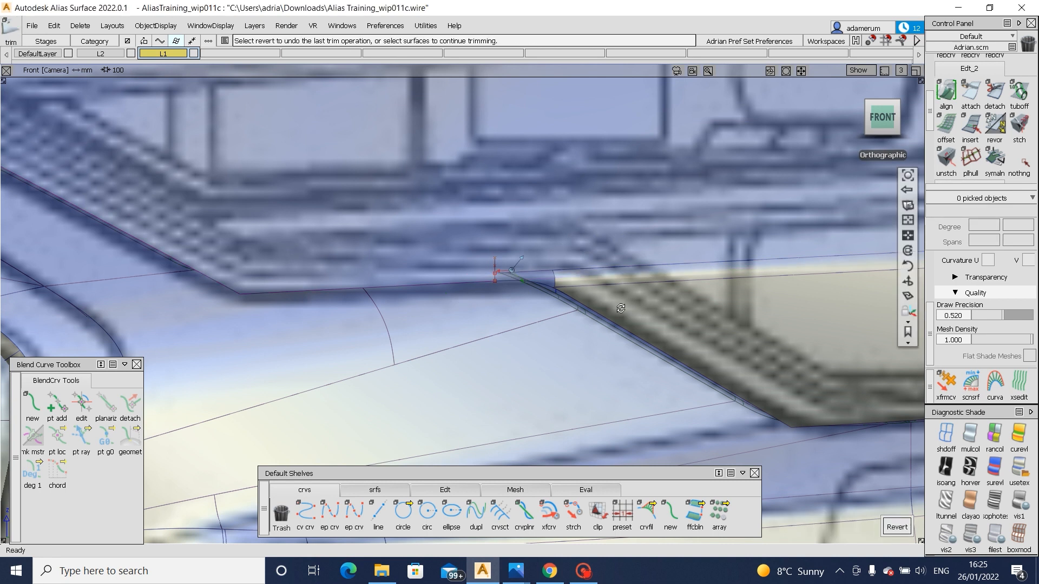
alt+shift+drag(543, 295, 578, 322)
alt+shift+right_drag(577, 323, 609, 300)
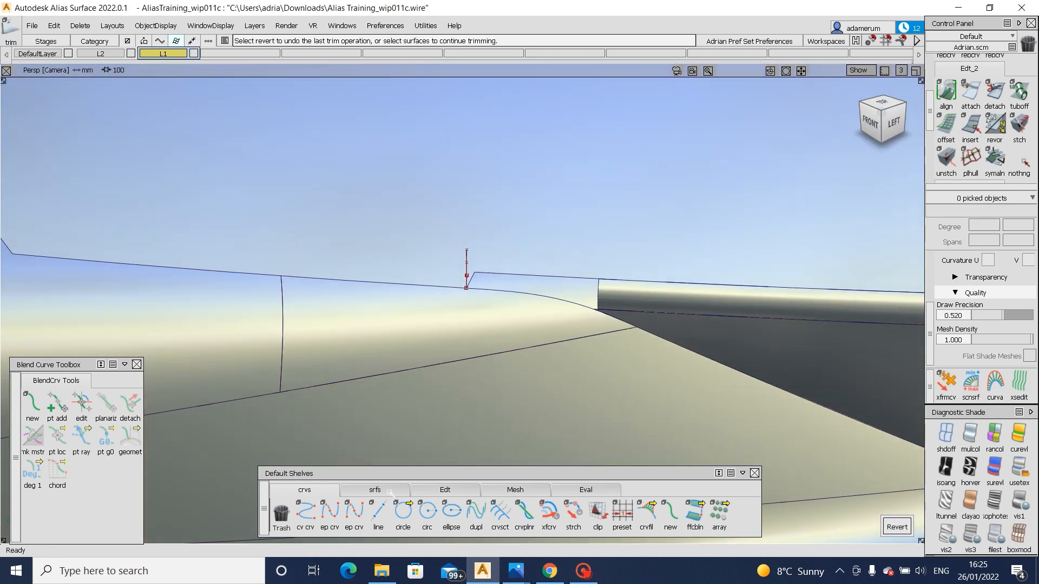
click(375, 489)
click(451, 511)
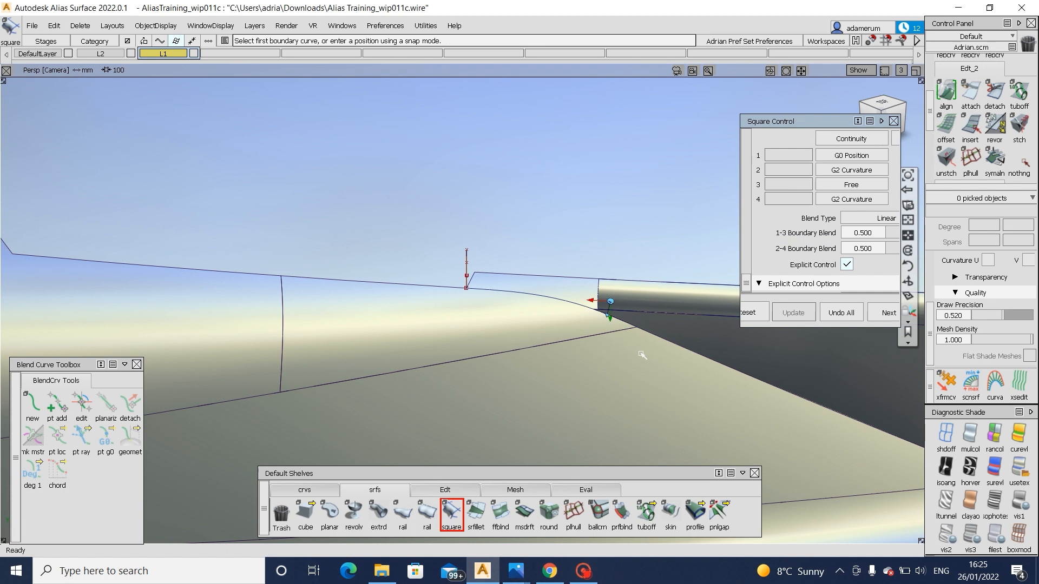
alt+shift+right_drag(641, 353, 652, 306)
alt+shift+drag(651, 306, 555, 365)
alt+shift+drag(723, 349, 775, 359)
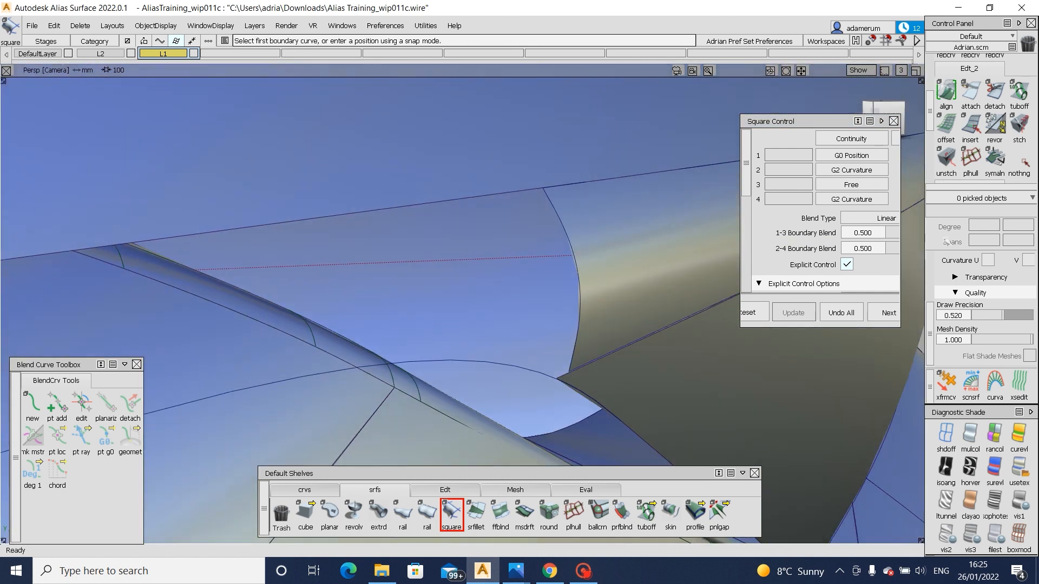
- Check the tangent continuity between the new fillet and the lower headlight surface with the surface continuity tool
scroll(990, 351, up, 3)
scroll(978, 118, up, 2)
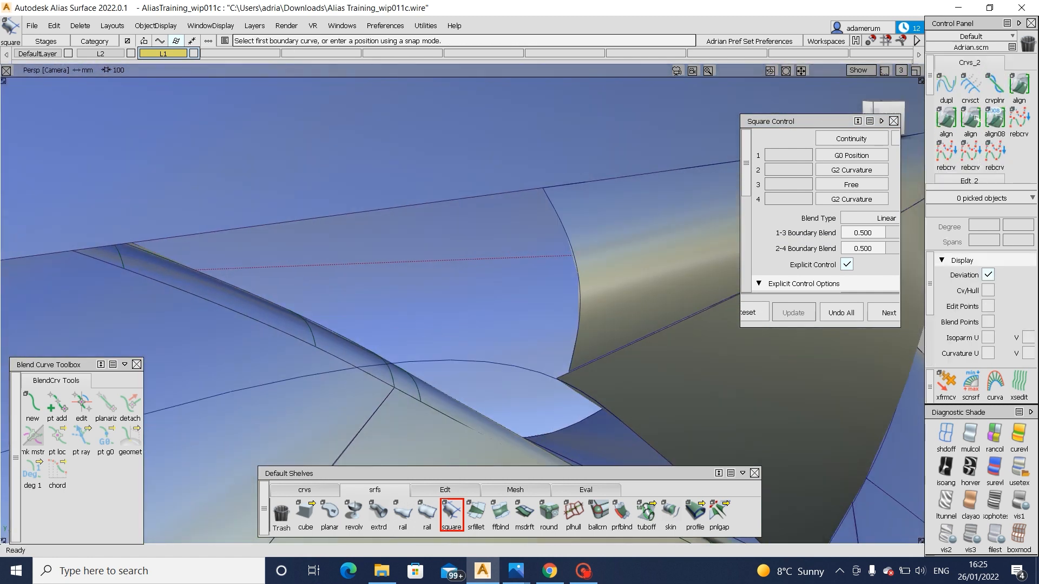
scroll(977, 118, down, 5)
click(970, 142)
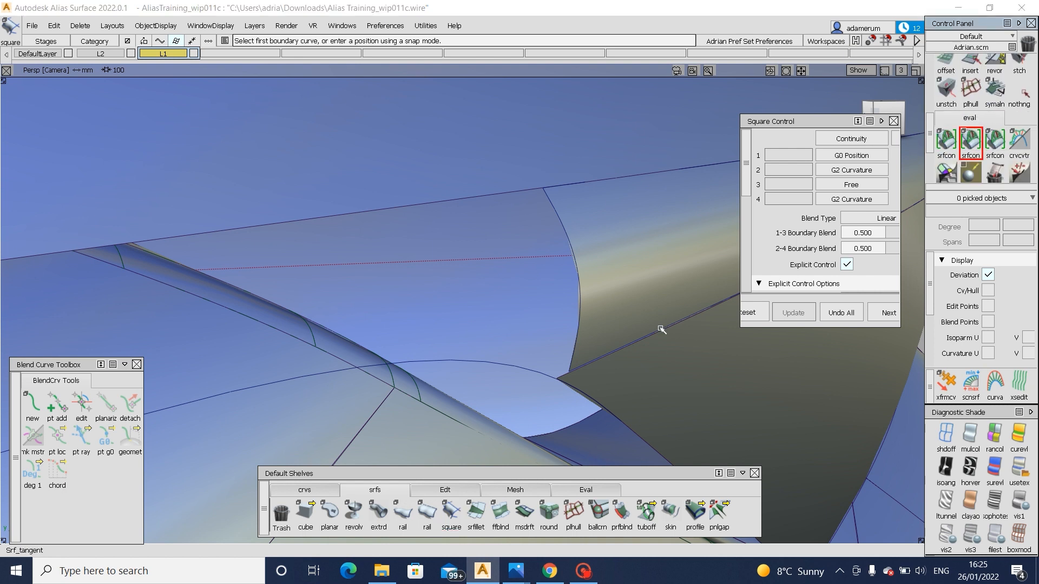
mouse_move(695, 320)
alt+shift+mouse_down()
mouse_move(666, 351)
mouse_move(523, 289)
mouse_move(473, 301)
mouse_move(499, 290)
alt+shift+mouse_up()
alt+shift+middle_drag(498, 290, 552, 287)
ctrl+shift+drag(462, 290, 461, 258)
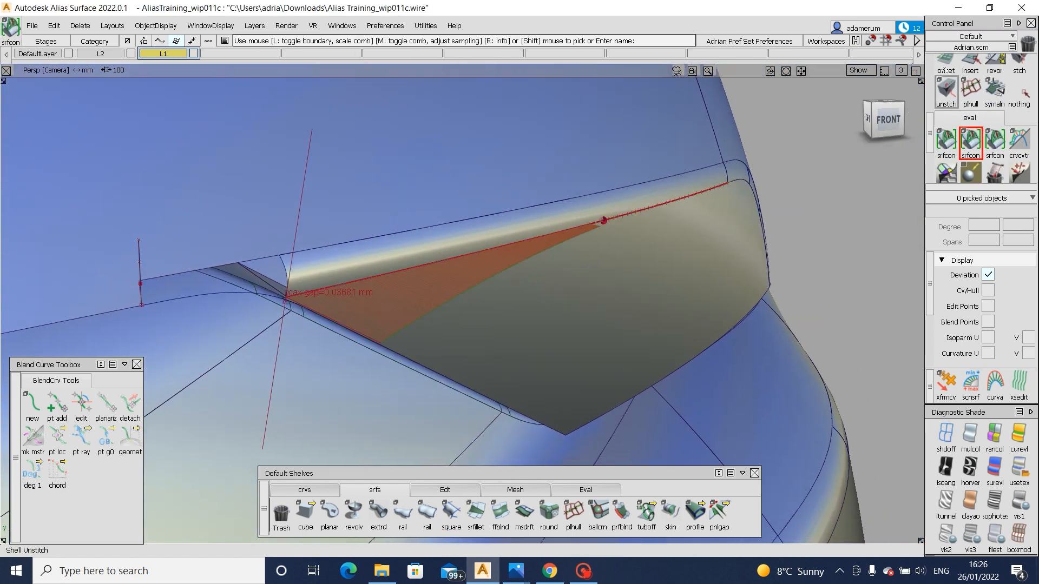
- Align the new fillet's lower edge to the lower headlight surface with G2 edge continuity
scroll(946, 86, up, 2)
scroll(946, 88, up, 1)
double_click(945, 111)
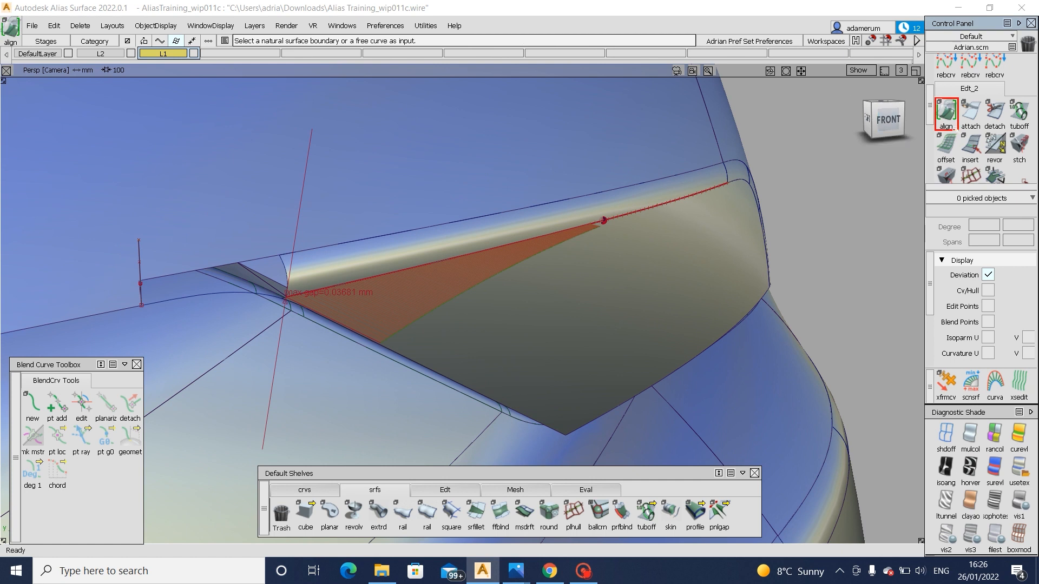
click(407, 273)
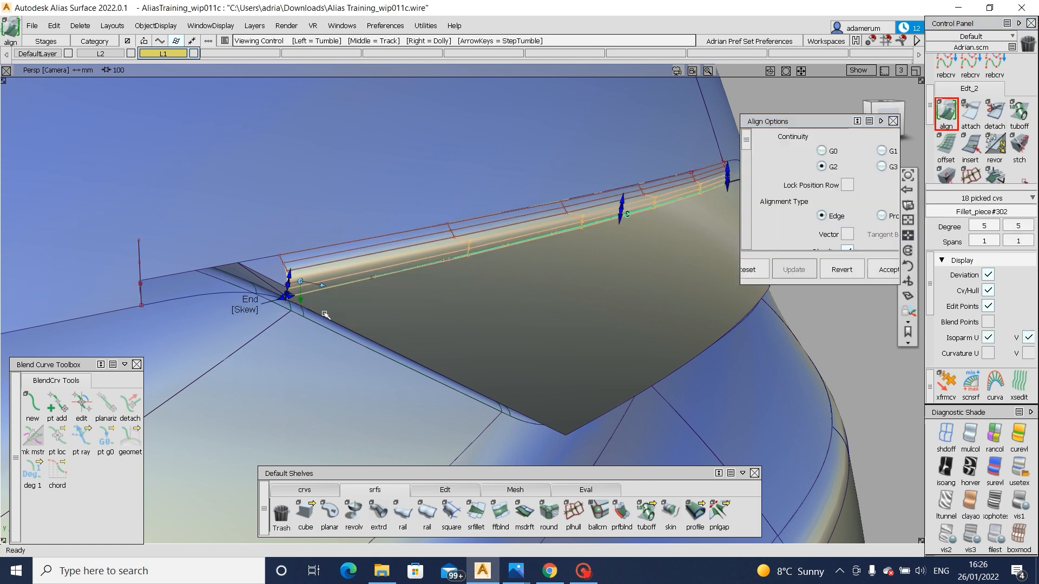
alt+shift+right_drag(326, 314, 115, 300)
alt+shift+middle_drag(247, 307, 322, 311)
ctrl+shift+drag(322, 311, 320, 359)
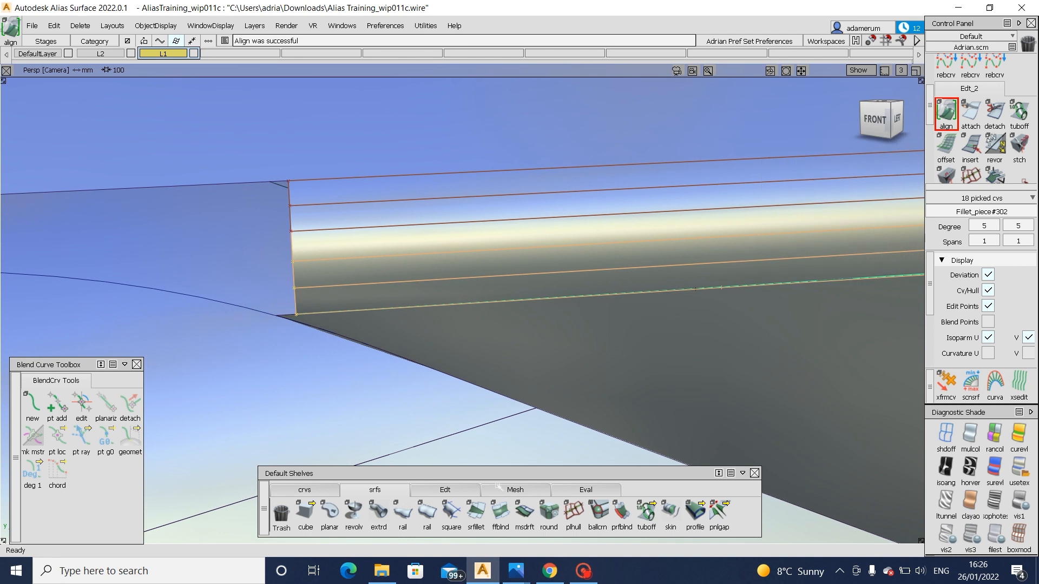
- Extend the aligned fillet's open end by about 0.82 mm to reach the headlight corner
click(445, 490)
click(646, 514)
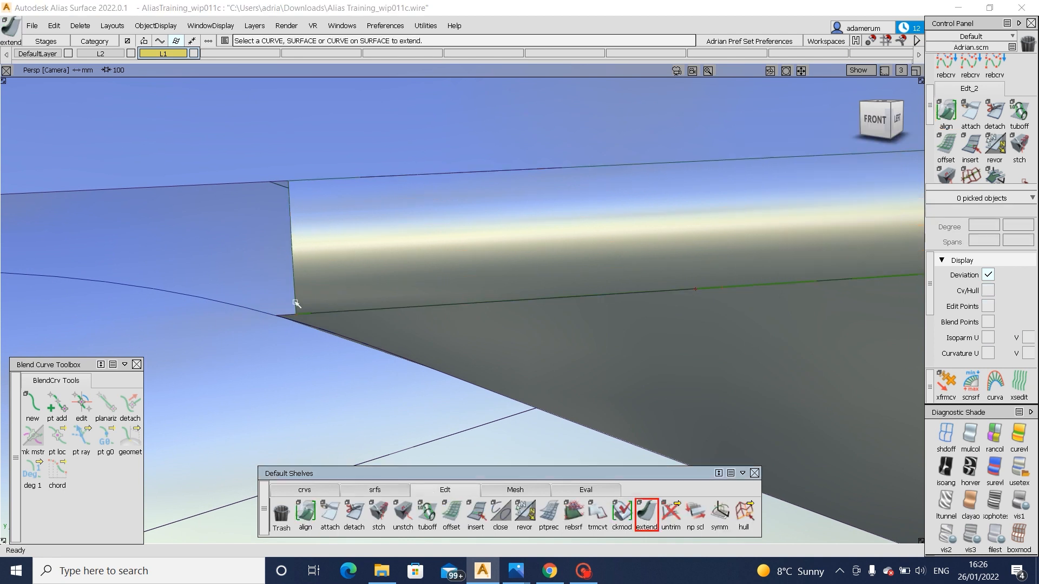
click(273, 308)
drag(262, 312, 262, 312)
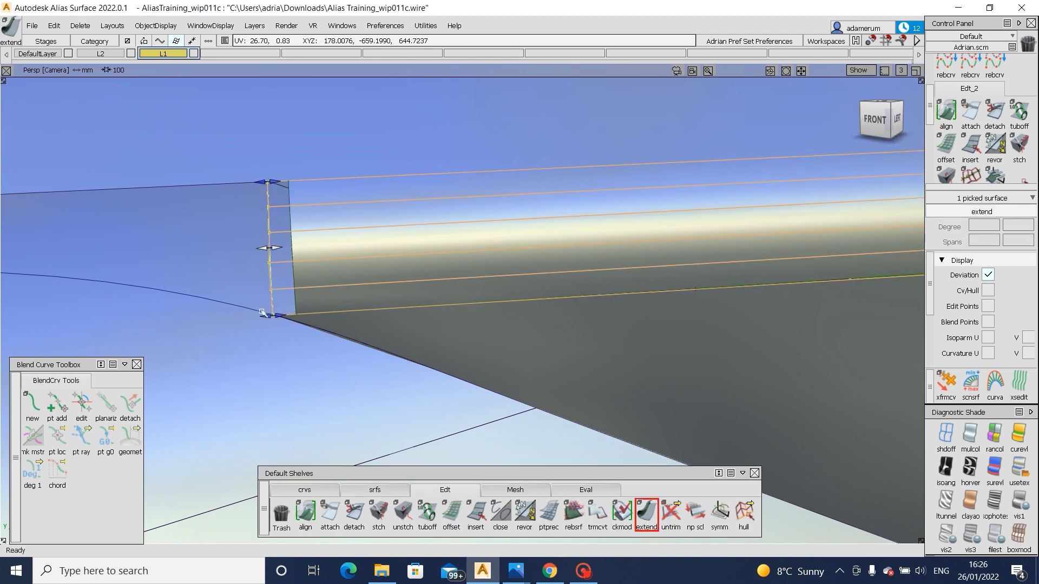
click(436, 333)
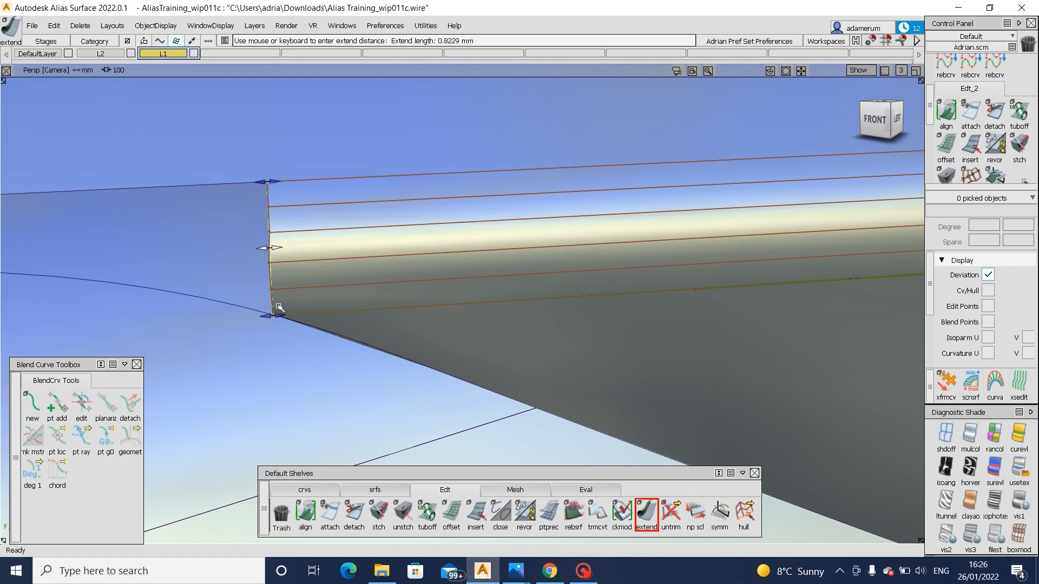
- Undo the mistaken extension of the neighbouring surface and pull the fillet's end back by about 0.11 mm at the corner
mouse_move(277, 307)
alt+shift+right_down()
mouse_move(304, 334)
mouse_move(310, 327)
alt+shift+right_up()
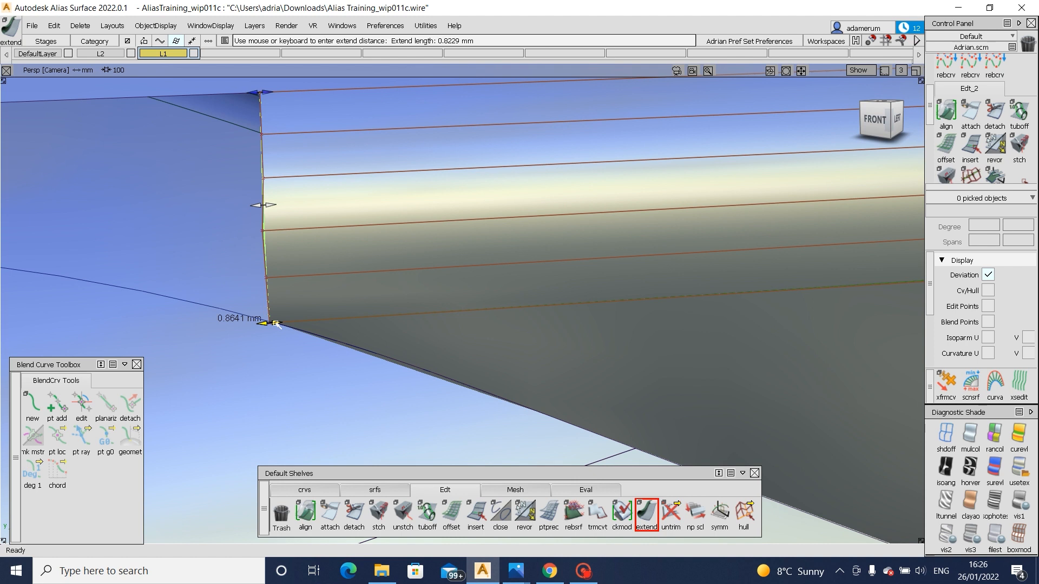
alt+shift+right_drag(294, 329, 368, 352)
alt+shift+drag(367, 352, 315, 292)
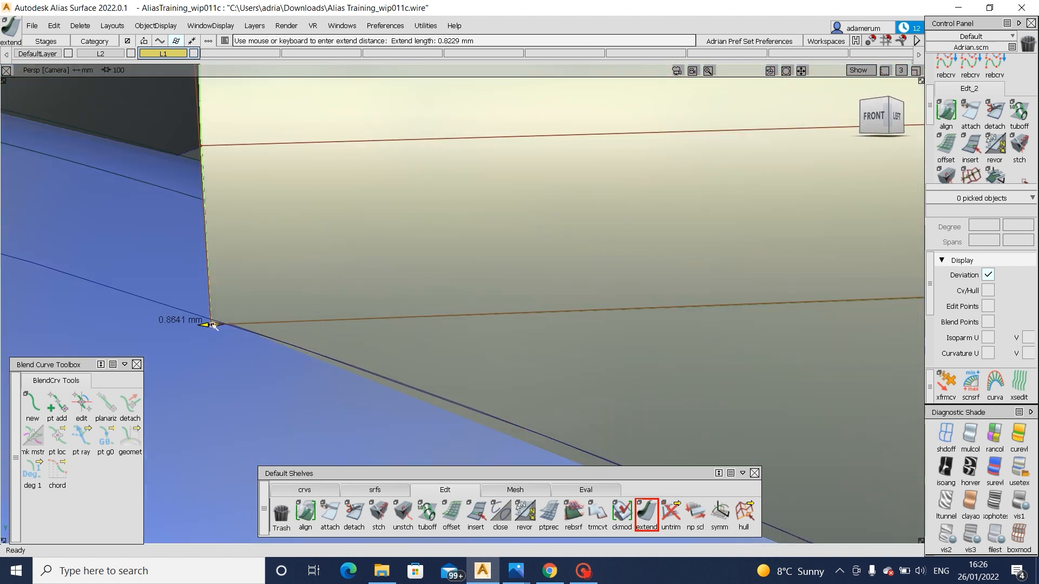
click(210, 325)
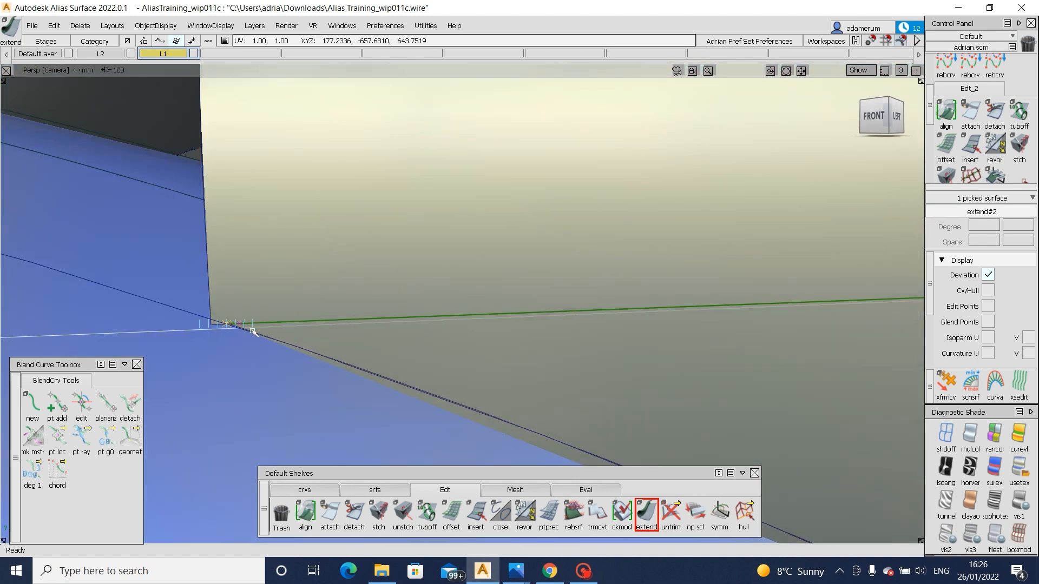
key(ctrl+z)
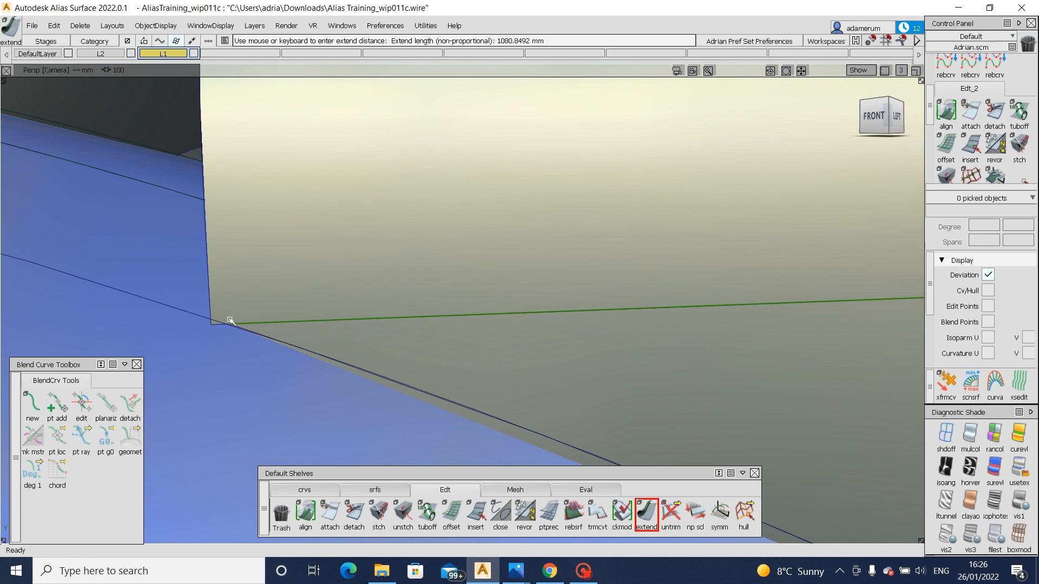
alt+shift+drag(231, 320, 210, 308)
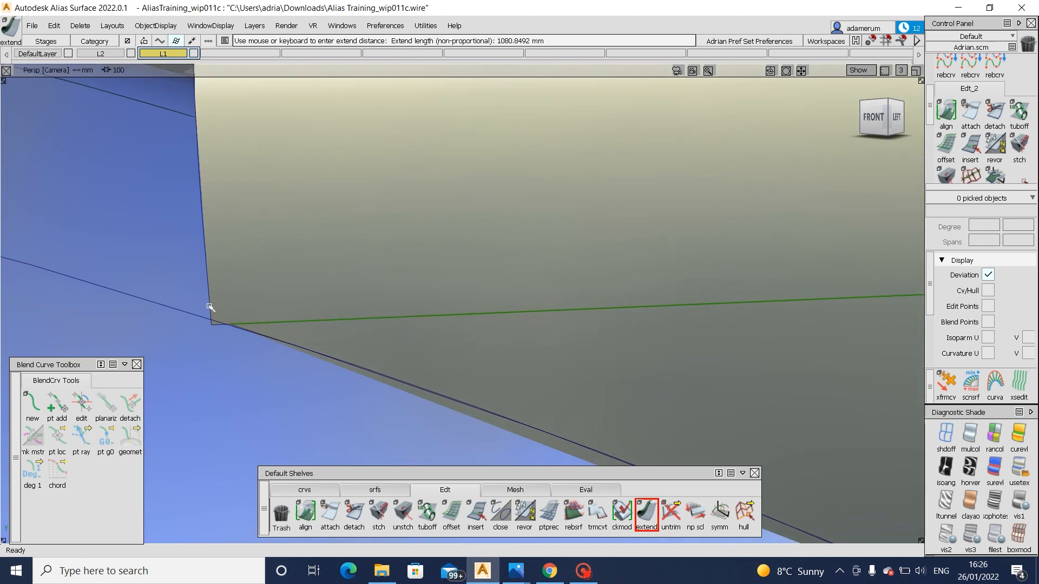
click(214, 323)
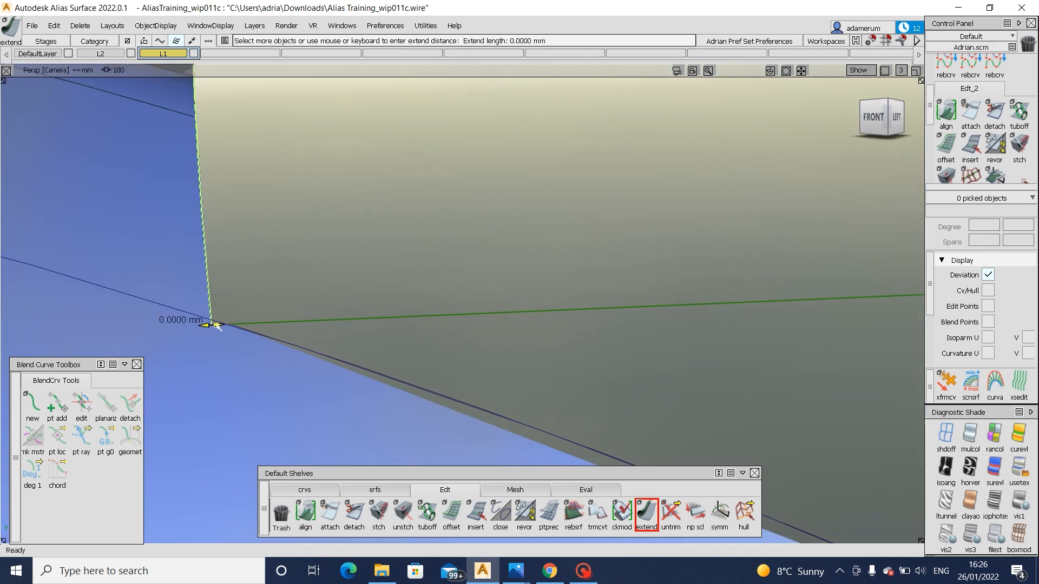
mouse_move(216, 326)
mouse_down()
mouse_move(243, 327)
mouse_move(234, 327)
mouse_up()
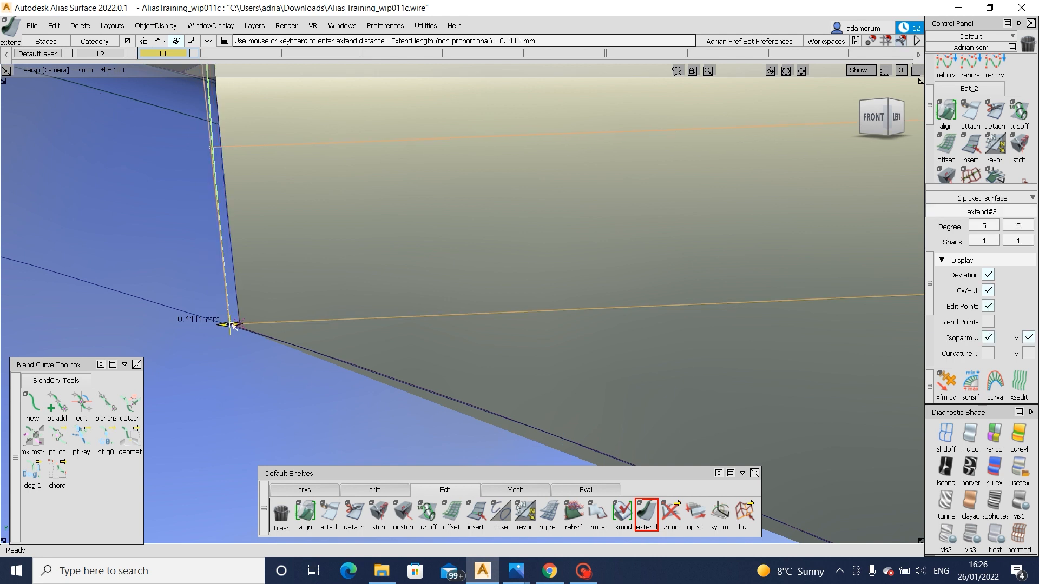
- Align the lower edge of the adjoining fillet piece to the lower headlight surface with G2 continuity
alt+shift+right_drag(274, 267, 257, 375)
ctrl+shift+drag(304, 375, 299, 320)
alt+shift+right_drag(310, 324, 368, 364)
alt+shift+middle_drag(860, 289, 663, 298)
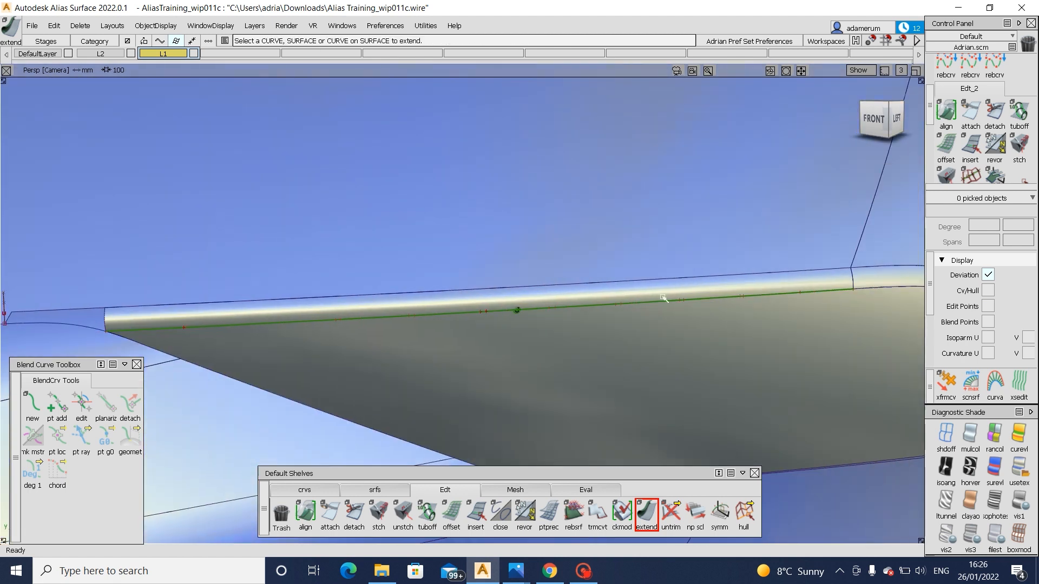
alt+shift+drag(556, 320, 601, 310)
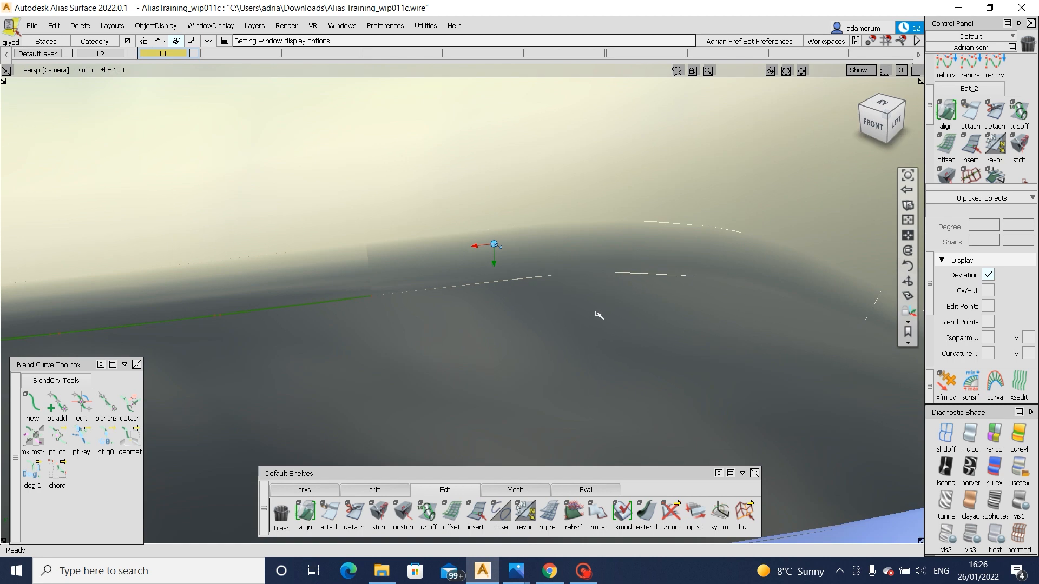
double_click(947, 108)
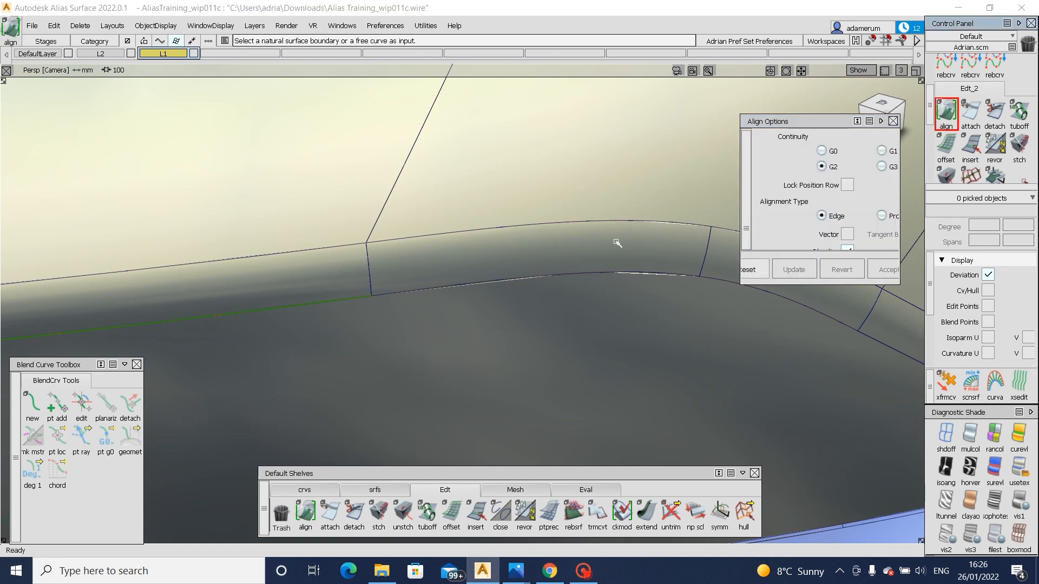
click(599, 272)
click(599, 271)
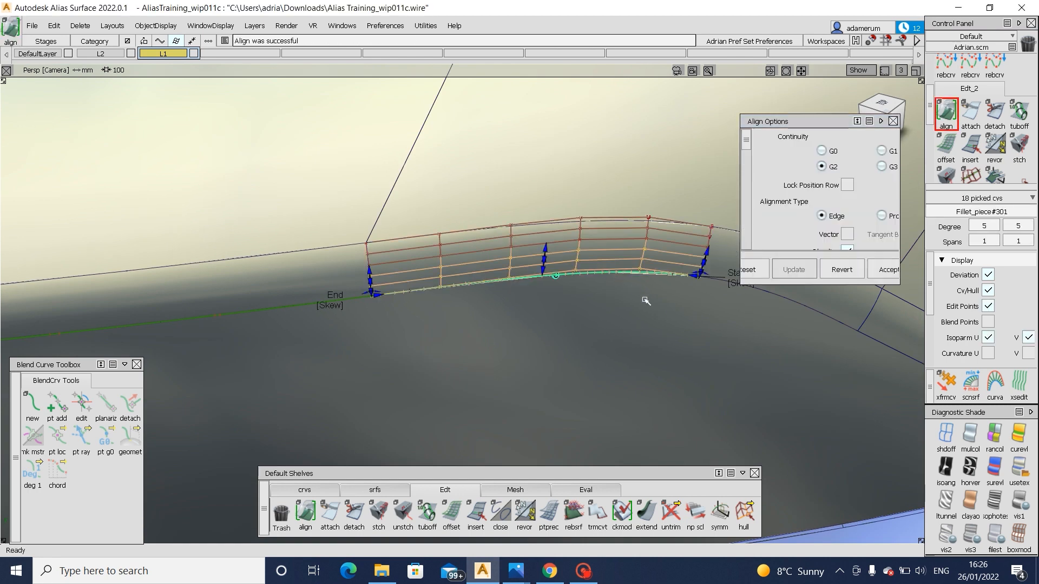
click(689, 302)
- Align the lower edges of the curved corner fillet piece and the following straight piece to the headlight surface with G2 continuity
alt+shift+middle_drag(814, 306, 615, 257)
click(614, 257)
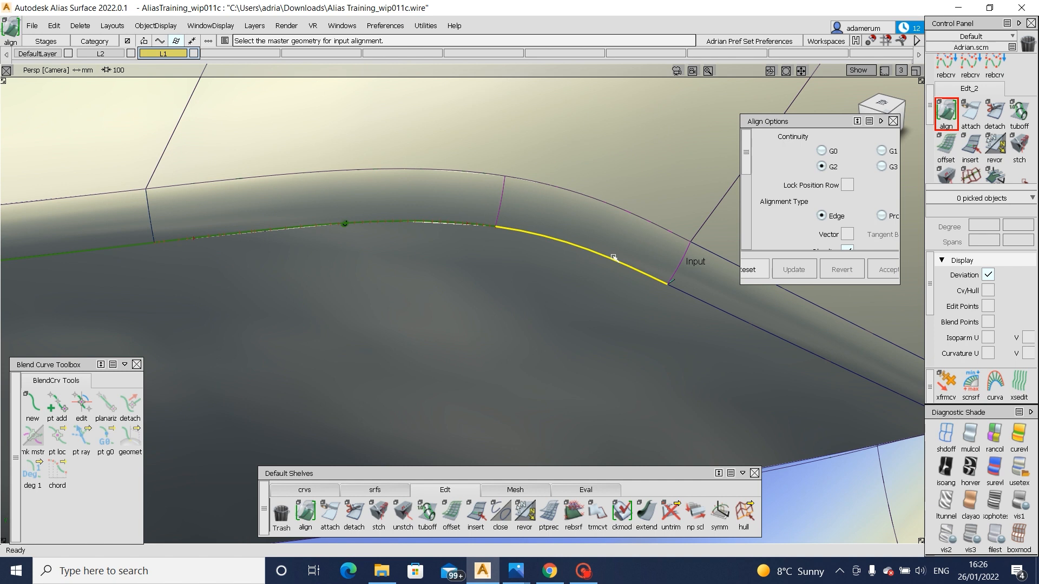
click(711, 288)
click(716, 310)
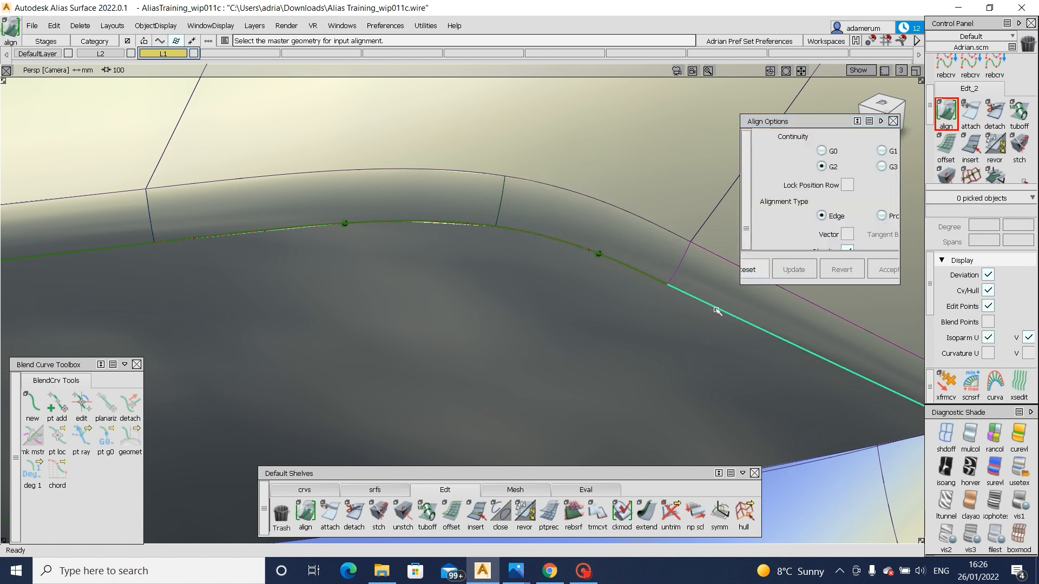
click(707, 324)
ctrl+shift+drag(689, 348, 688, 287)
- Build a Square surface in the corner gap from the fillet end, the two trimmed upper-surface edges and the blend surface edge
alt+shift+drag(459, 281, 340, 310)
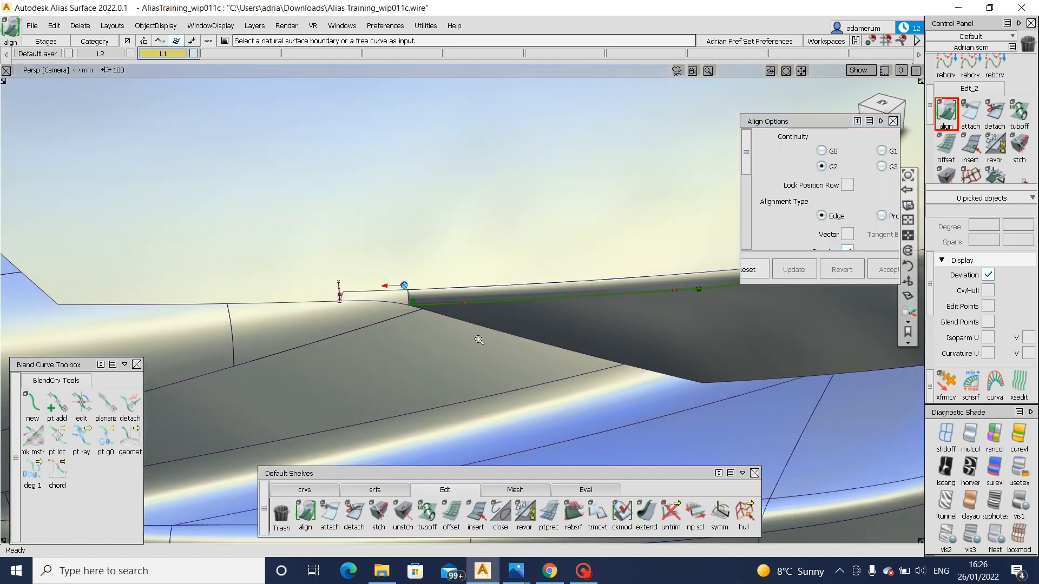
click(375, 490)
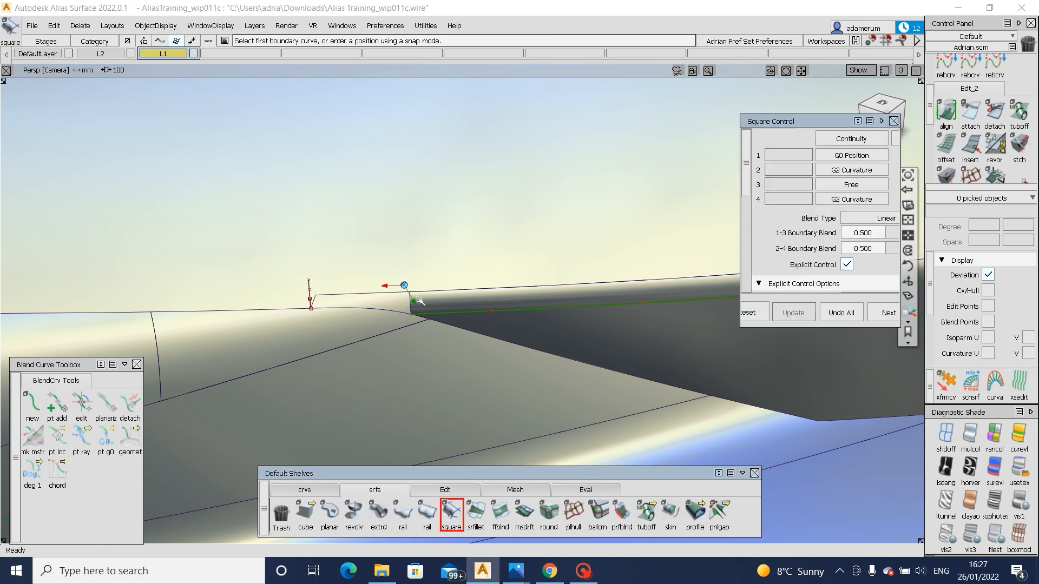
alt+shift+right_drag(415, 296, 431, 359)
alt+shift+drag(431, 359, 425, 379)
click(396, 302)
click(333, 278)
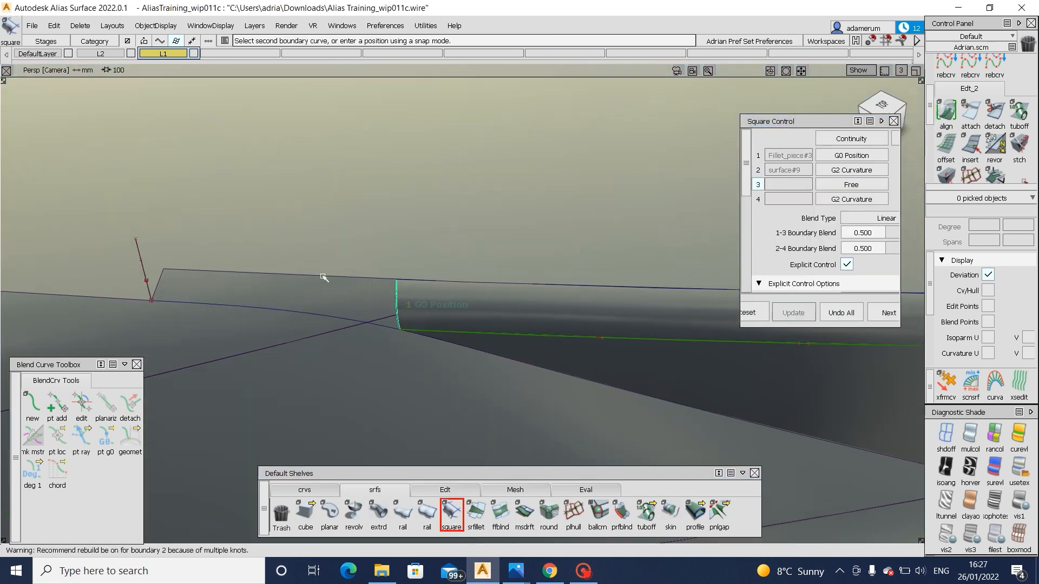
click(183, 303)
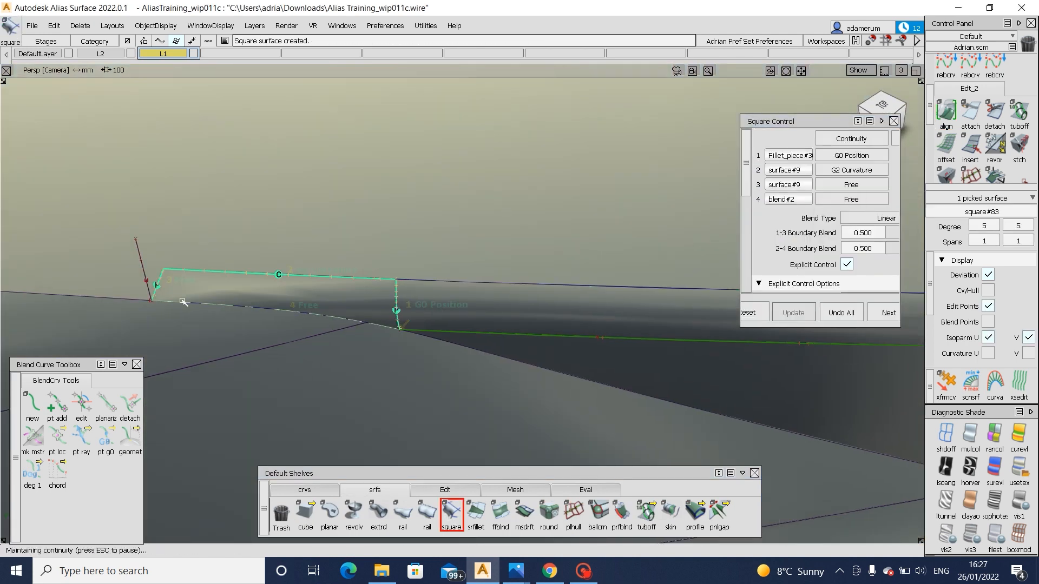
- Set the square patch's continuity to G1 Tangent on boundaries 1 and 3
click(851, 155)
click(851, 199)
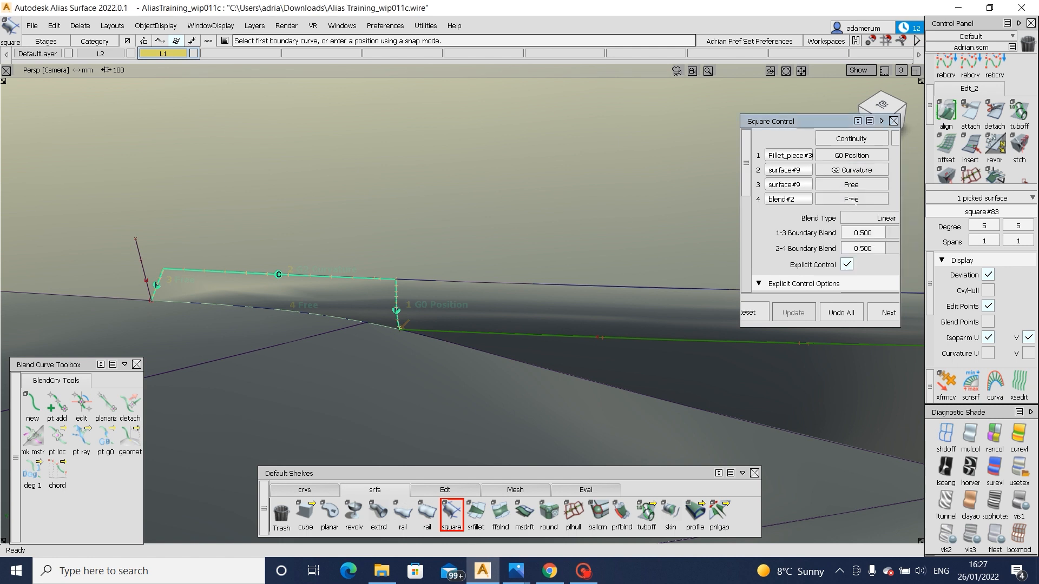
click(851, 184)
click(851, 185)
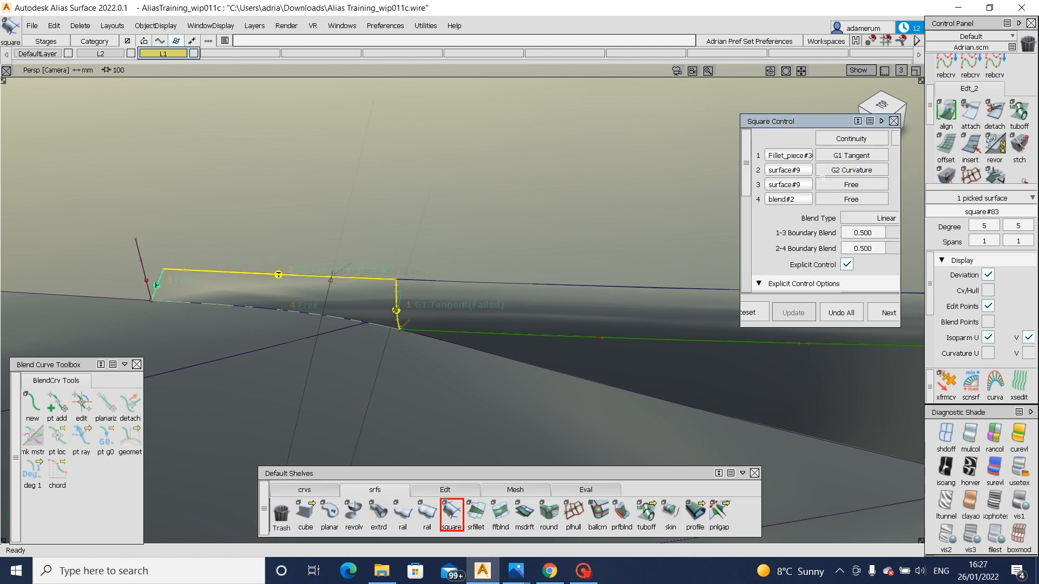
click(851, 199)
click(840, 232)
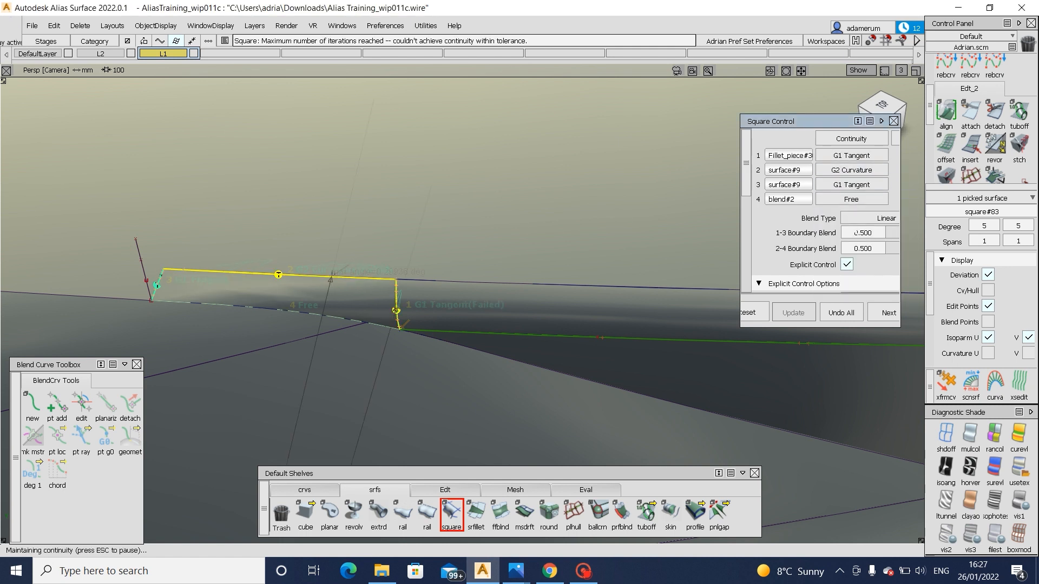
- Set the square patch's U degree to 3 and finish the Square command
alt+shift+drag(378, 292, 734, 230)
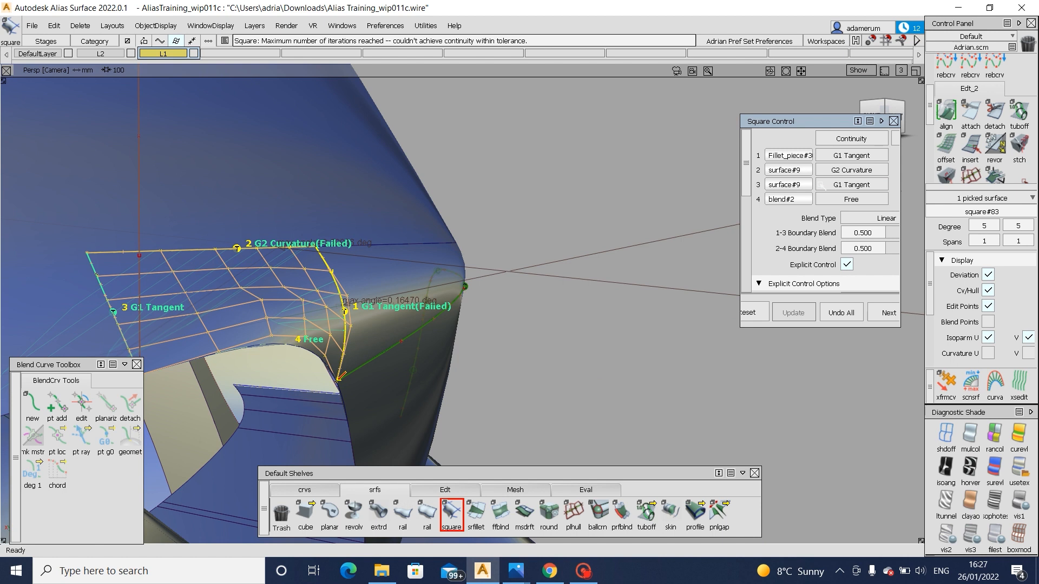
scroll(832, 218, down, 2)
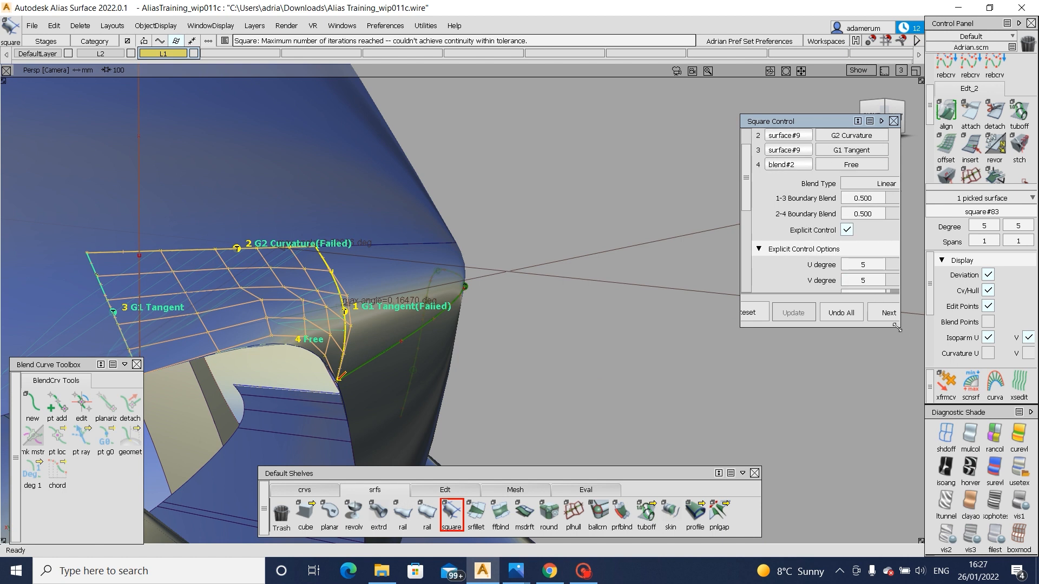
drag(899, 330, 940, 370)
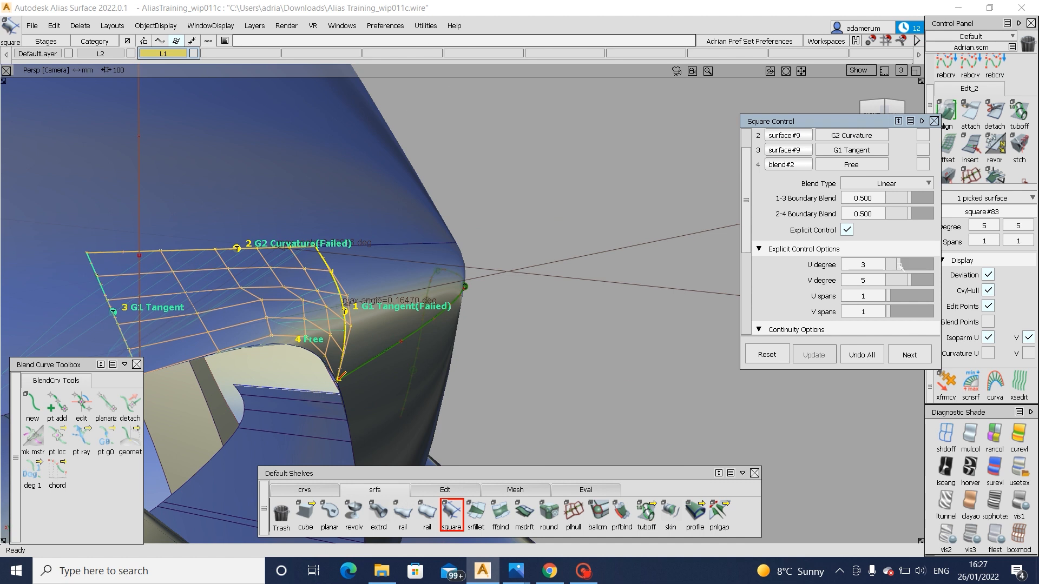
mouse_move(452, 272)
alt+shift+mouse_down()
mouse_move(232, 374)
mouse_move(216, 357)
alt+shift+mouse_up()
mouse_move(427, 320)
alt+shift+mouse_down()
mouse_move(355, 267)
mouse_move(418, 346)
mouse_move(486, 300)
alt+shift+mouse_up()
click(515, 265)
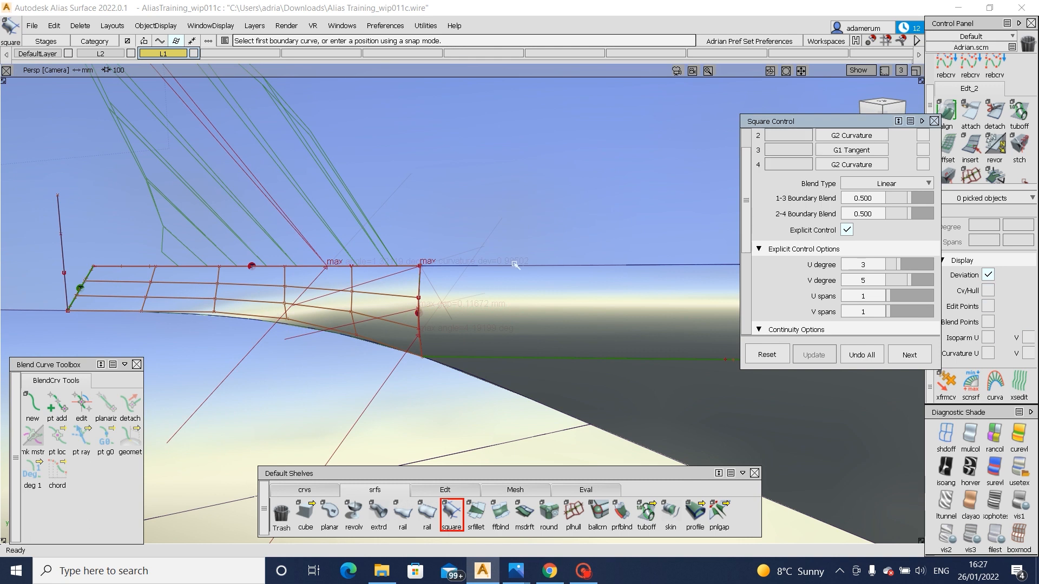
- Align the square patch's edge to the fillet's end with G1 continuity
ctrl+shift+drag(340, 317, 336, 319)
click(342, 314)
key(alt+d)
click(452, 329)
ctrl+shift+drag(633, 441, 636, 385)
double_click(946, 111)
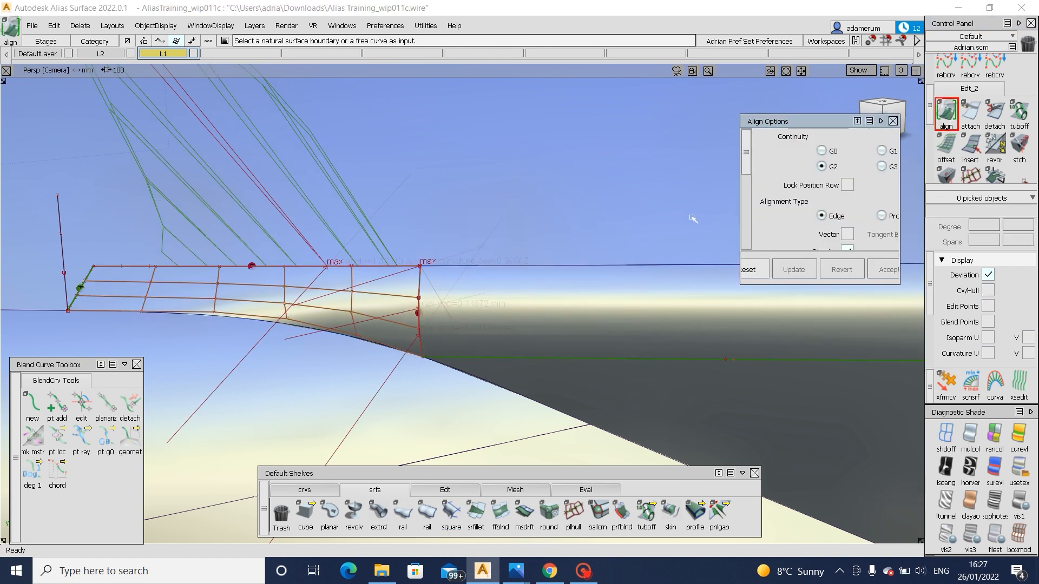
click(419, 311)
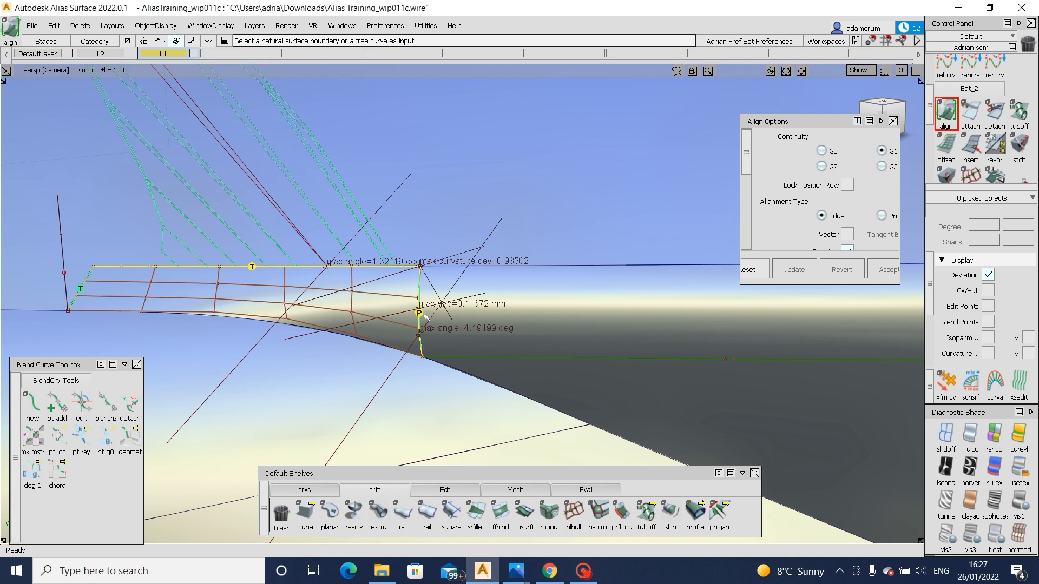
click(421, 311)
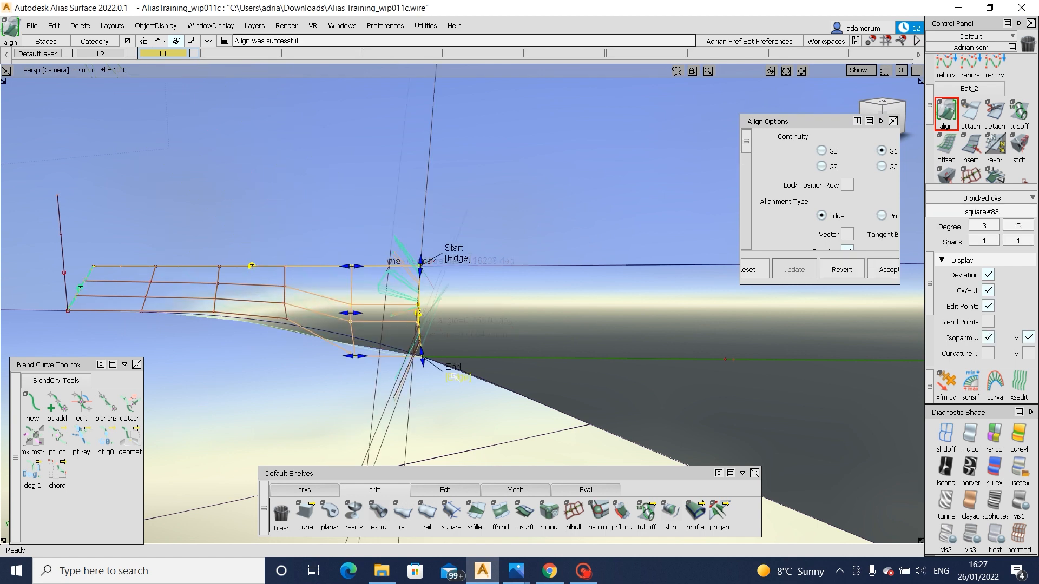
- Switch the alignment's lower end condition from Edge to Skew
click(456, 377)
click(424, 377)
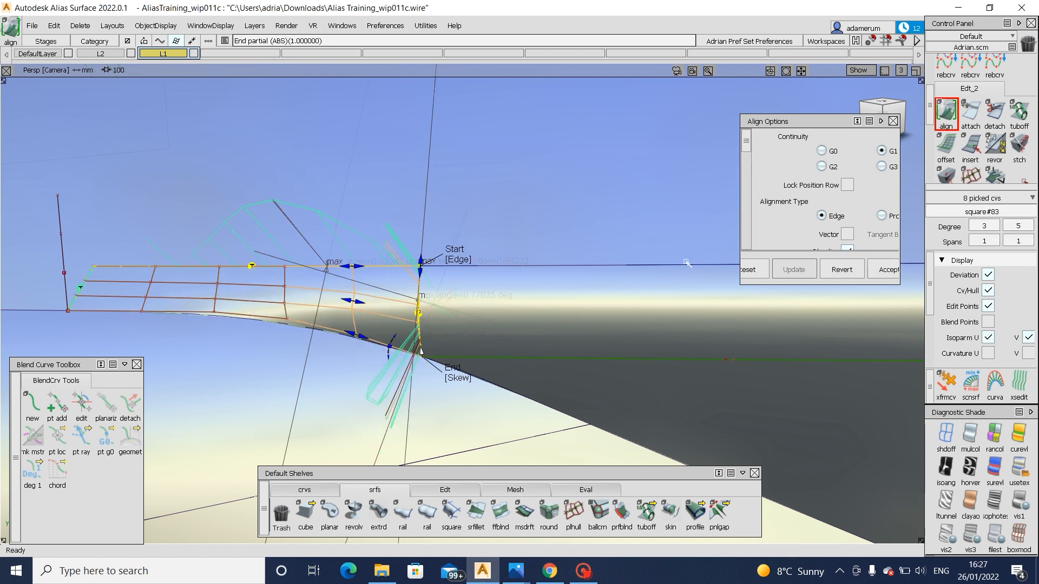
drag(516, 225, 801, 203)
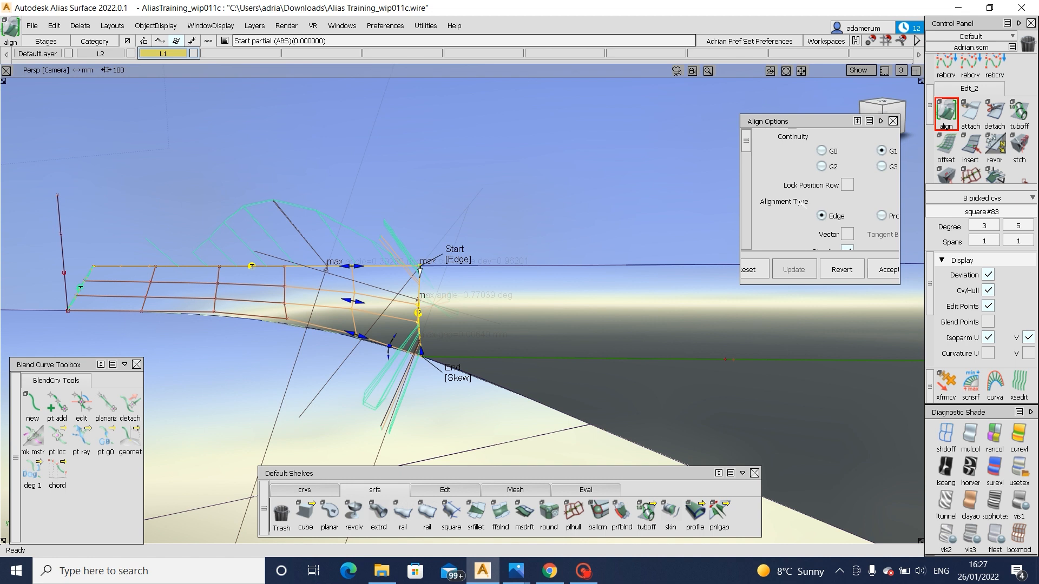
- Align the square patch's upper edge to the adjoining headlight surface with G1 continuity and explicit U and V degrees of 5
scroll(851, 223, down, 3)
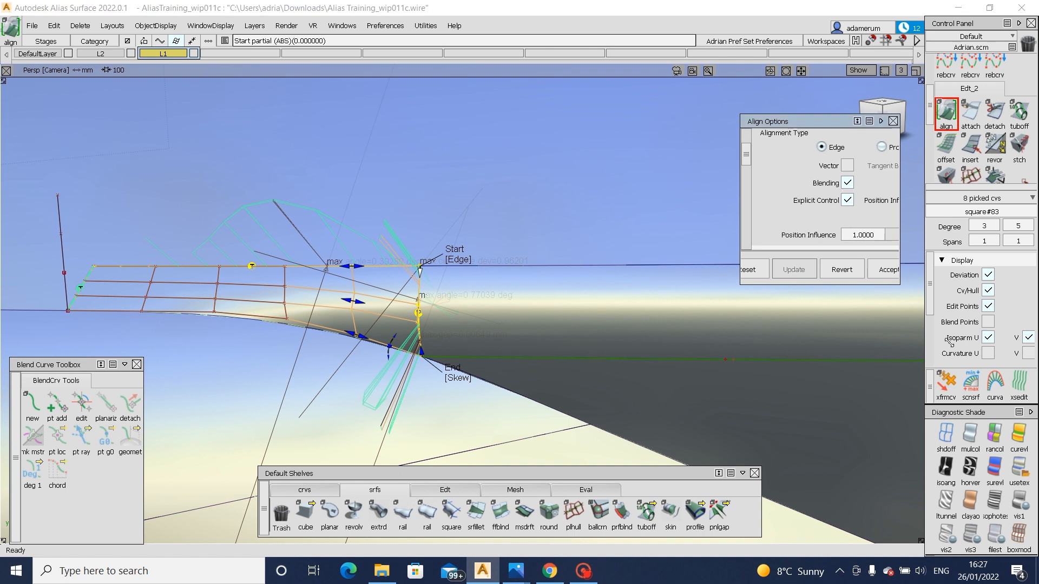
drag(895, 287, 944, 349)
scroll(902, 215, down, 3)
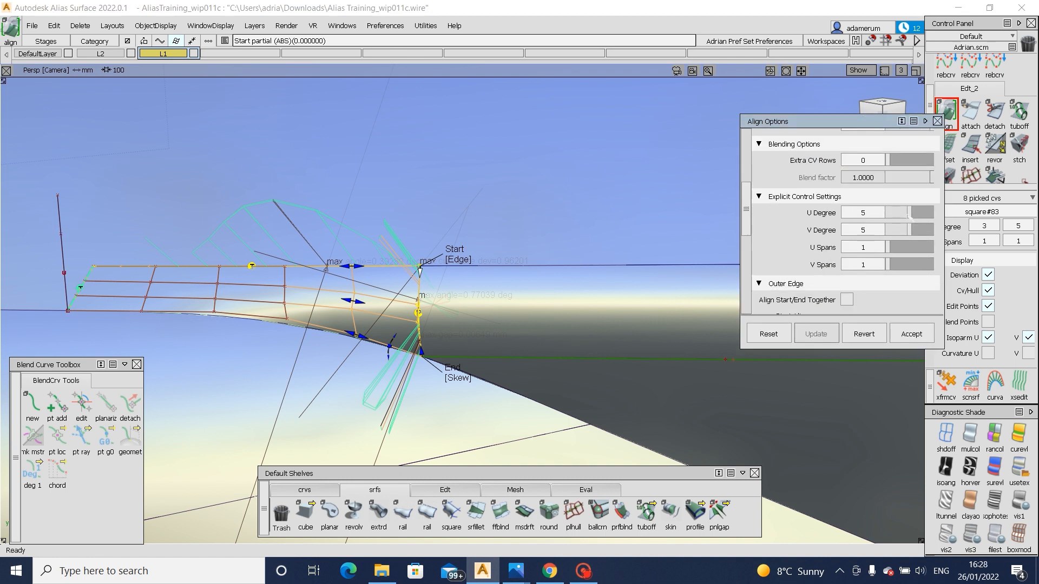
ctrl+shift+drag(353, 270, 351, 269)
click(343, 267)
key(Return)
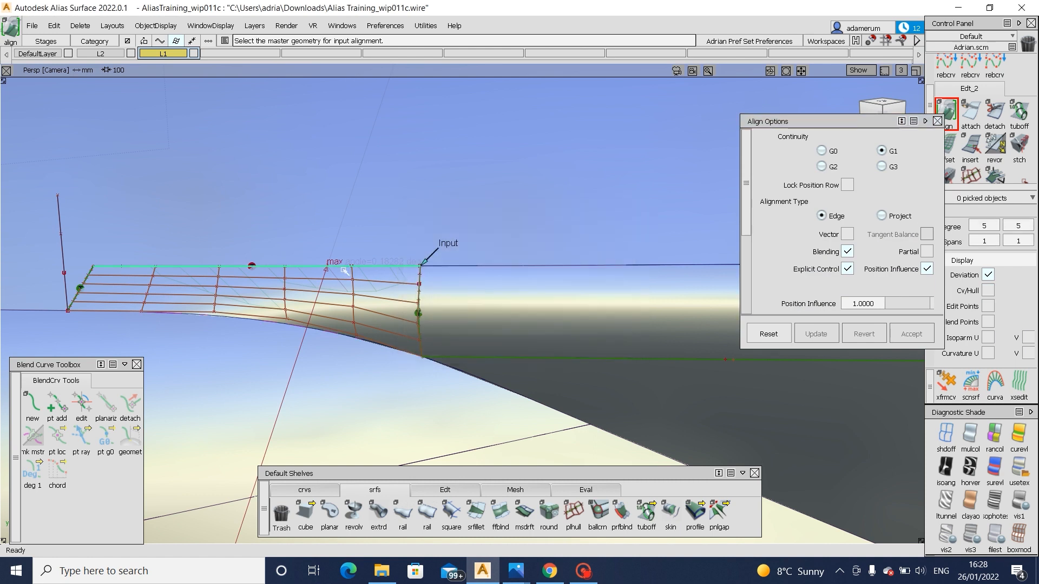
click(344, 270)
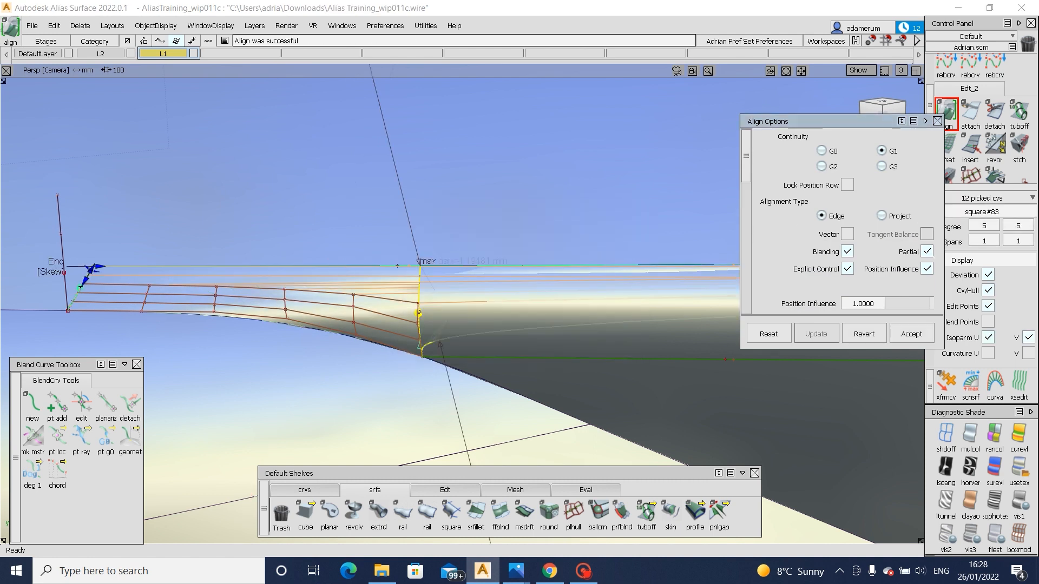
- Enable Partial on the upper edge's alignment, toggle its continuity check, and finish the Align command
click(927, 251)
scroll(772, 238, down, 10)
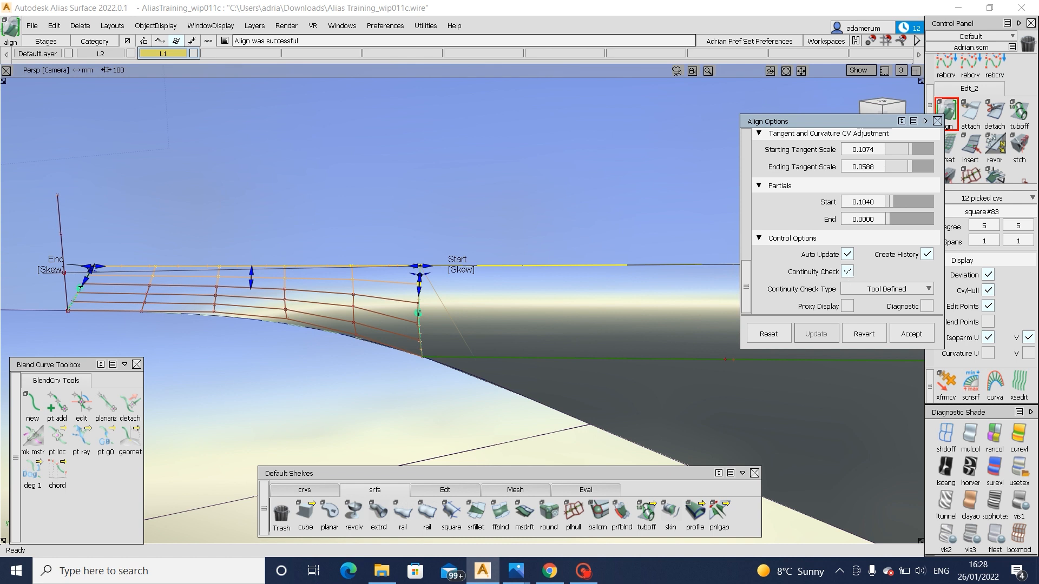
click(847, 271)
click(848, 271)
click(847, 271)
key(Escape)
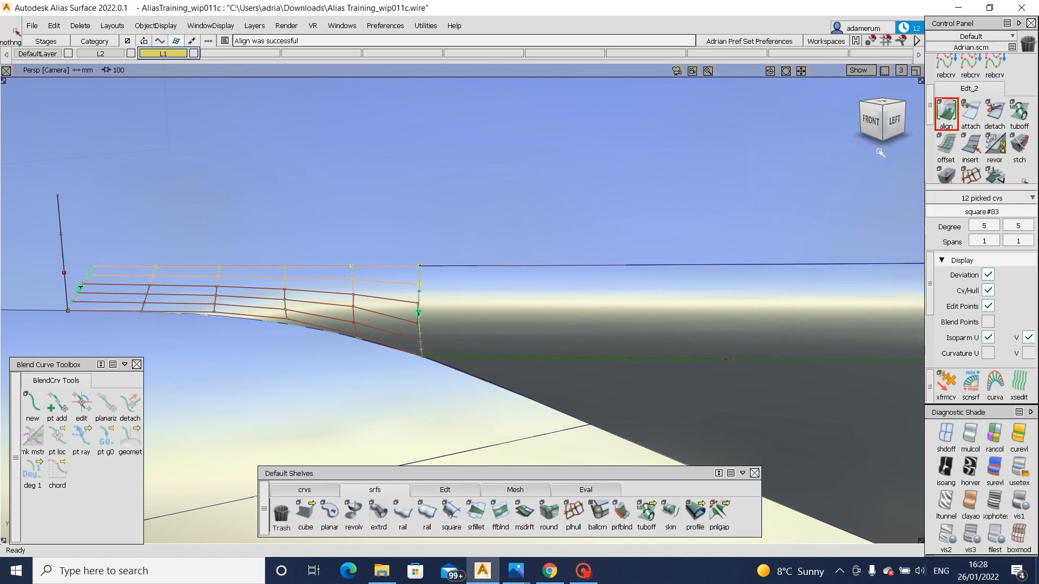
- Check the surface continuity along the square patch's upper edge
double_click(946, 113)
scroll(974, 124, down, 2)
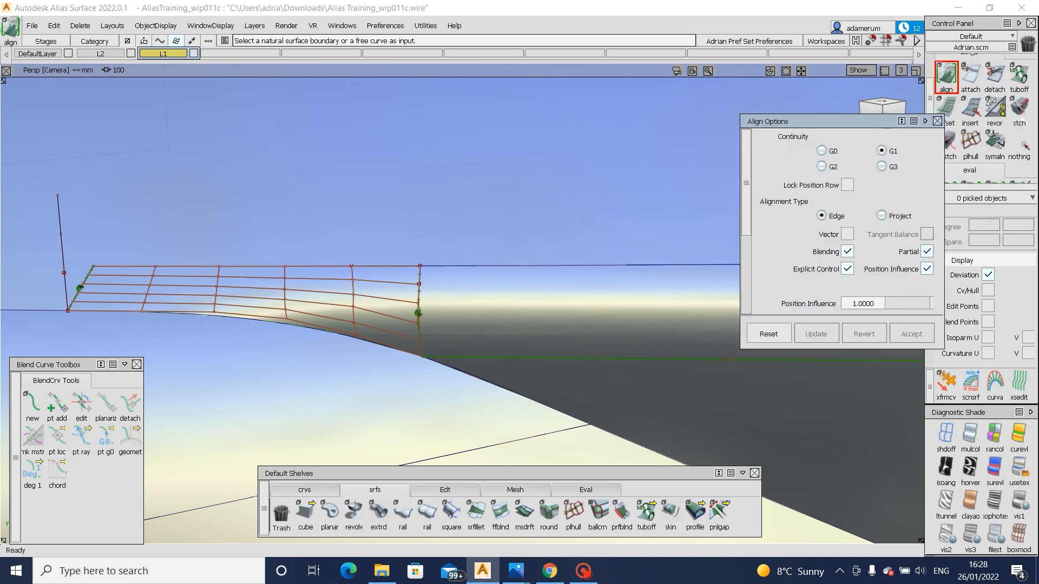
scroll(974, 124, down, 3)
click(970, 126)
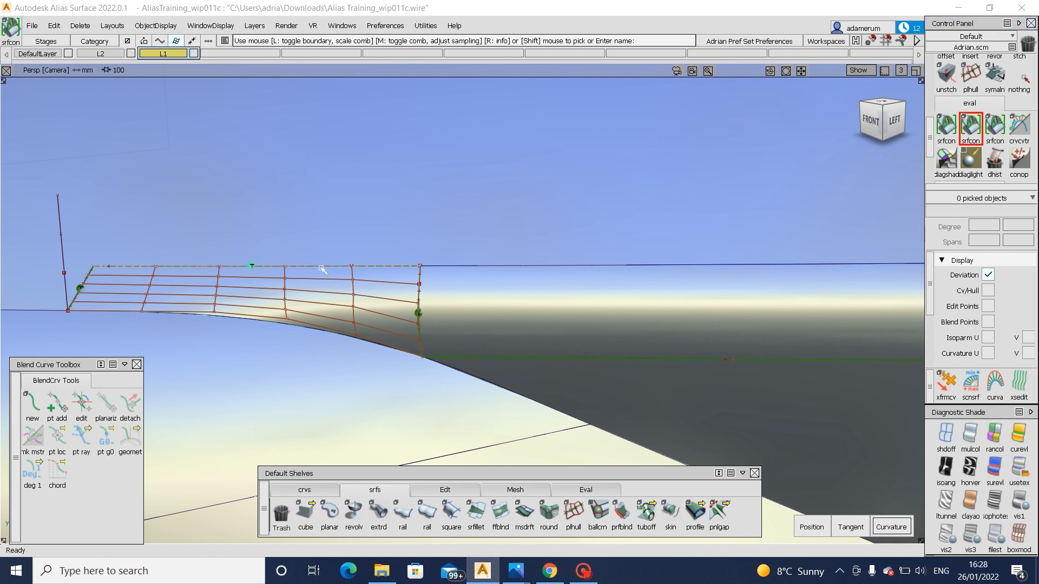
alt+shift+drag(317, 283, 357, 285)
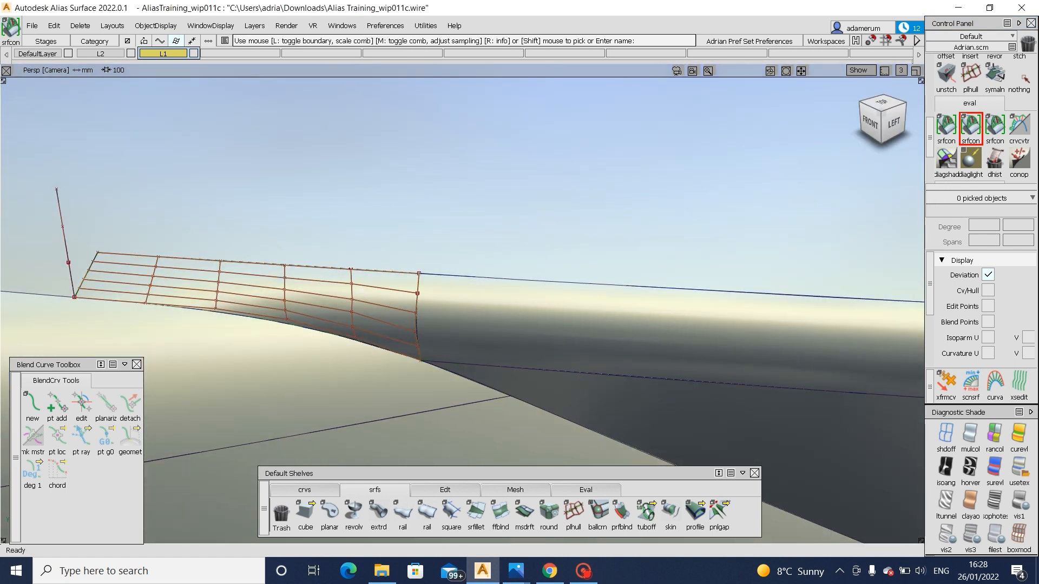
- Inspect the filleted headlight recess and the narrow fillets around the headlight's outer corners
alt+shift+drag(408, 333, 403, 260)
alt+shift+right_drag(404, 260, 402, 351)
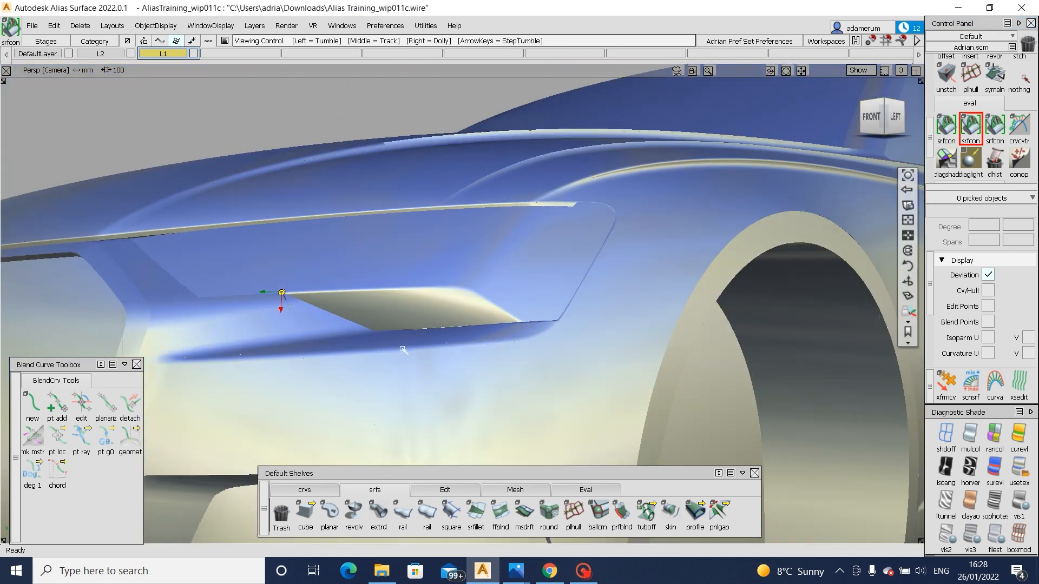
alt+shift+drag(403, 351, 396, 379)
alt+shift+right_drag(491, 230, 533, 206)
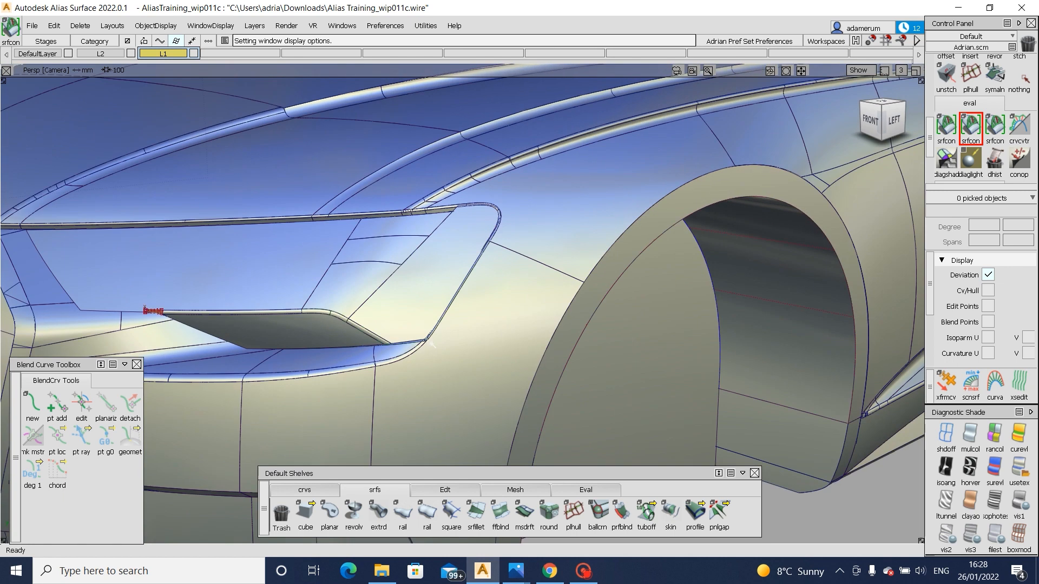
alt+shift+right_drag(426, 341, 494, 187)
alt+shift+drag(494, 187, 380, 320)
alt+shift+right_drag(387, 322, 483, 243)
click(384, 317)
mouse_move(483, 243)
ctrl+shift+mouse_down()
mouse_move(384, 317)
mouse_move(501, 324)
ctrl+shift+mouse_up()
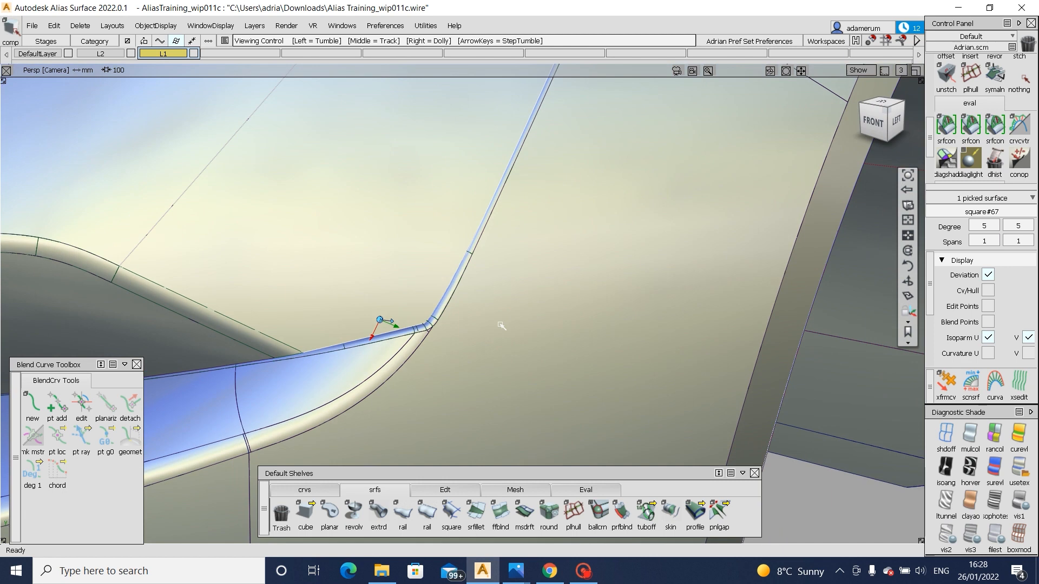
alt+shift+middle_drag(519, 184, 531, 328)
alt+shift+right_drag(526, 355, 471, 361)
alt+shift+drag(471, 362, 476, 322)
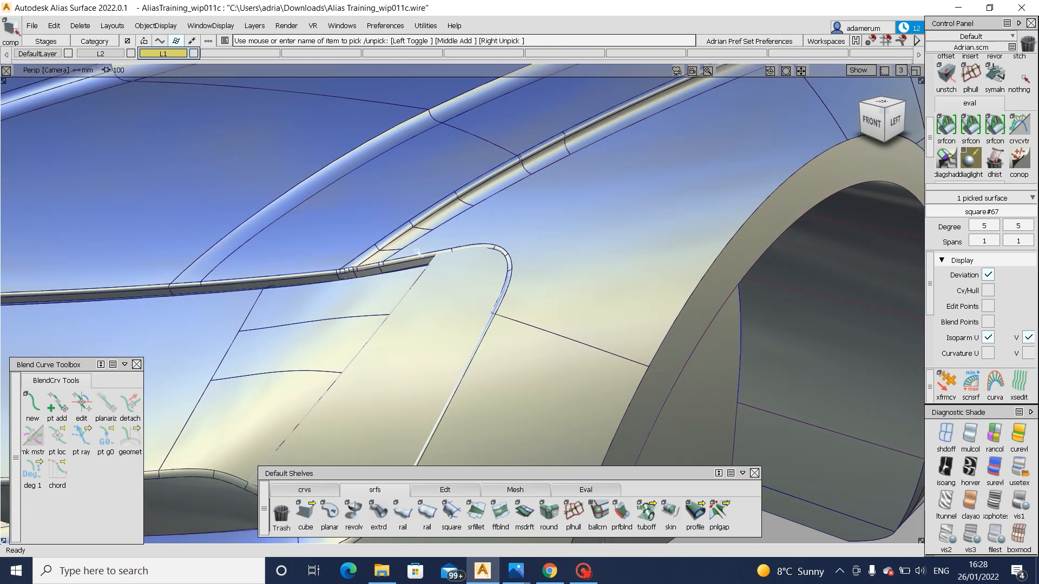
- Review the headlight surfaces against the whole front end of the car, then clear the selection
alt+shift+drag(417, 403, 463, 328)
alt+shift+middle_drag(457, 354, 477, 276)
click(452, 378)
alt+shift+drag(394, 401, 494, 251)
click(483, 256)
key(ctrl+m)
alt+shift+right_drag(494, 251, 460, 271)
alt+shift+drag(459, 271, 487, 270)
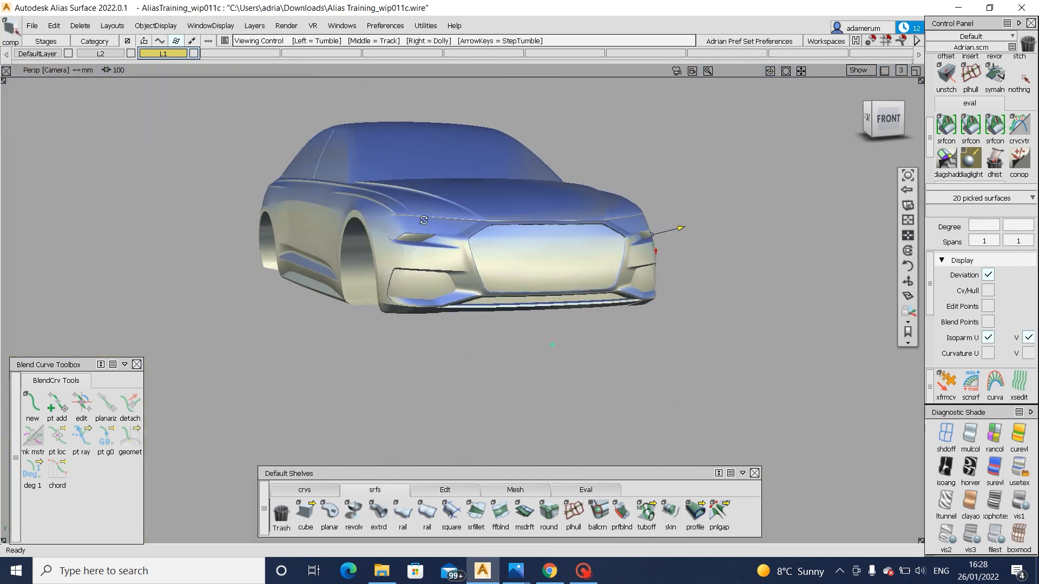
alt+shift+right_drag(422, 233, 506, 264)
alt+shift+drag(506, 265, 455, 284)
alt+shift+right_drag(455, 284, 411, 287)
alt+shift+drag(454, 289, 231, 221)
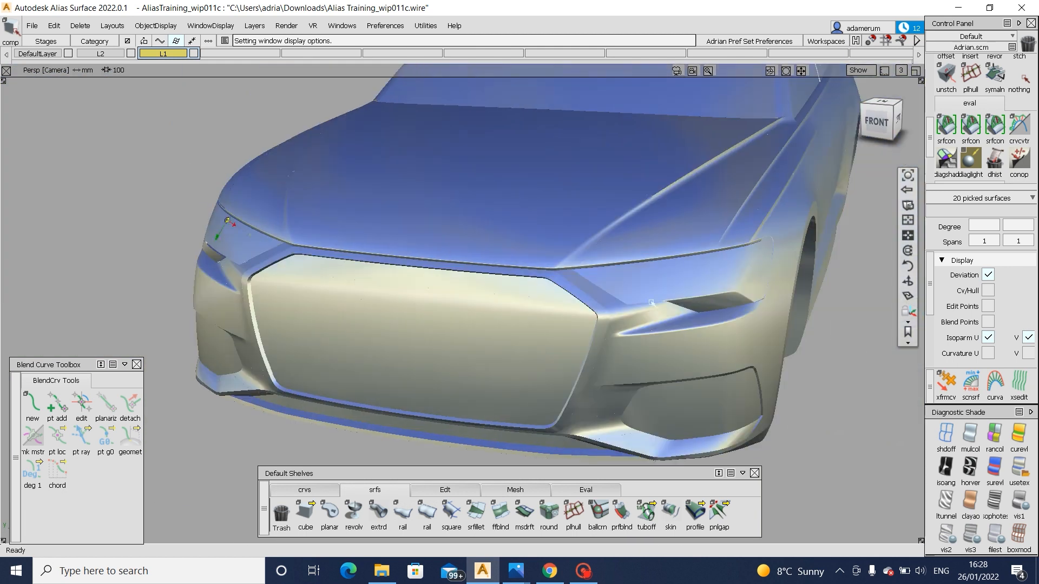
alt+shift+right_drag(661, 301, 777, 304)
ctrl+shift+drag(777, 304, 768, 277)
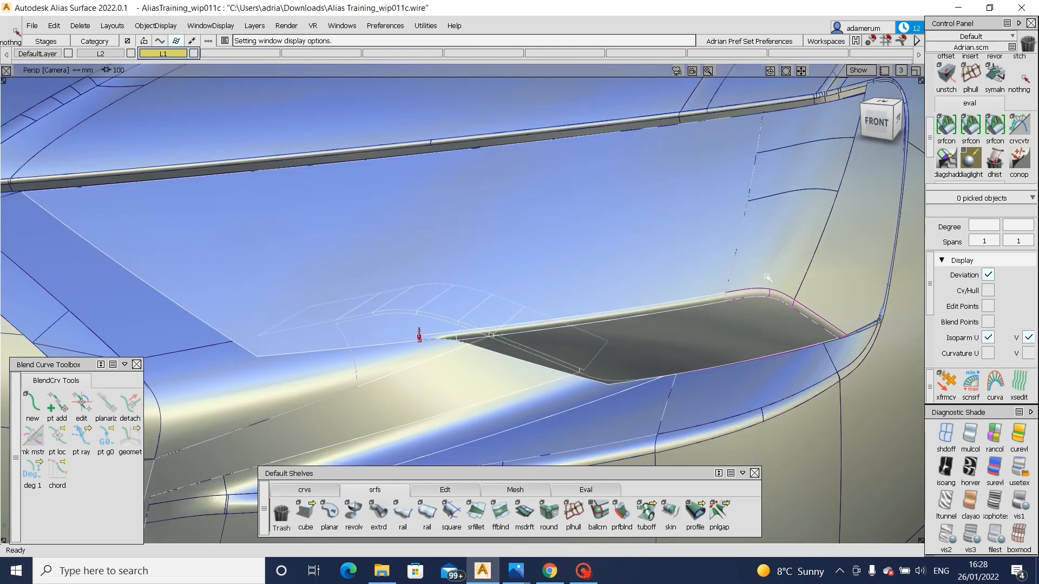
alt+shift+click(691, 300)
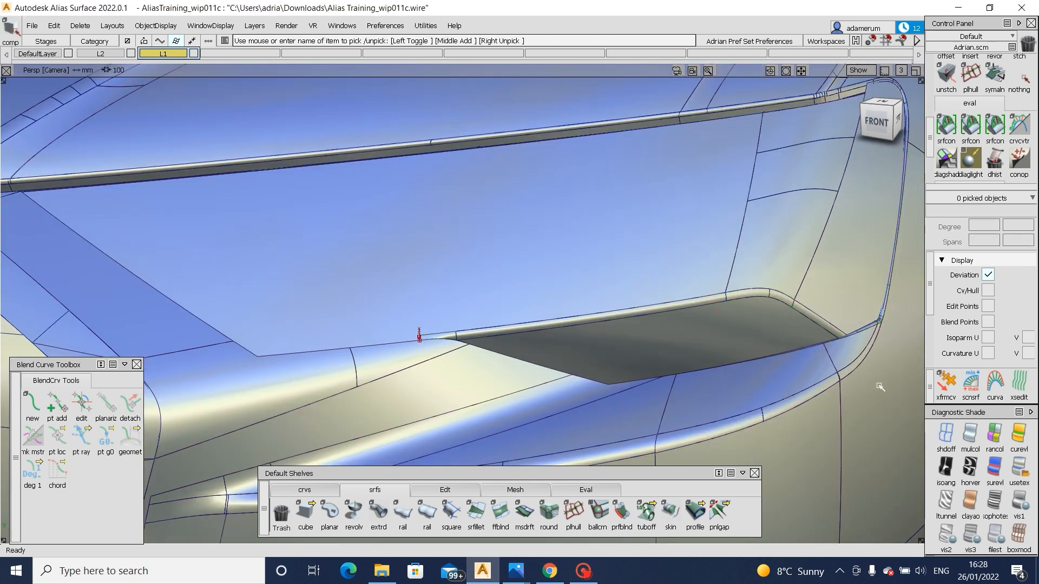
- Assign the four fillet surfaces along the upper edge of the headlight recess to layer L2
alt+shift+right_drag(775, 295, 871, 303)
ctrl+shift+drag(871, 302, 829, 340)
drag(566, 315, 552, 320)
click(516, 320)
key(ctrl+z)
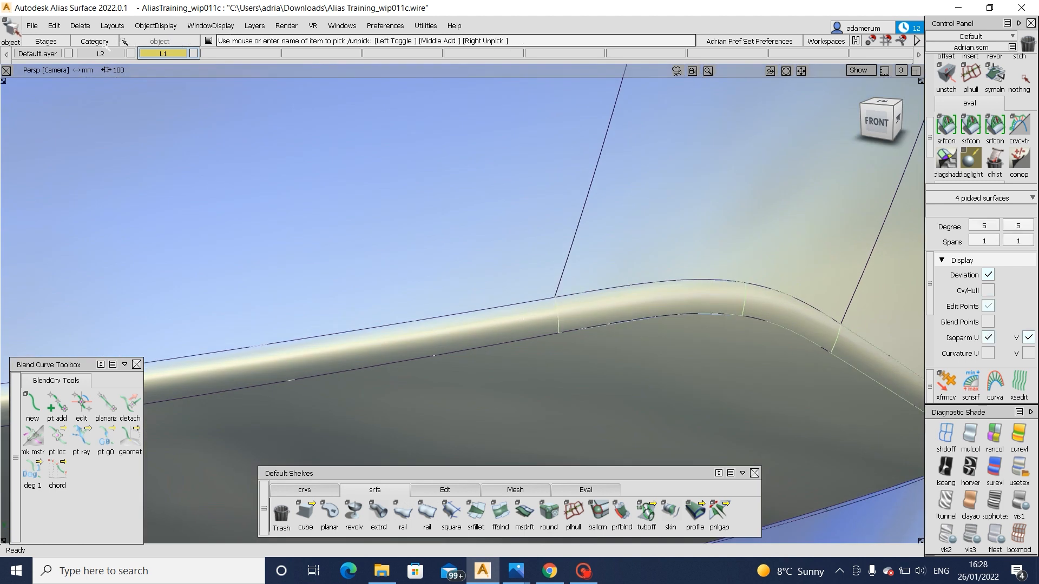
click(102, 53)
click(103, 66)
click(104, 55)
alt+shift+right_drag(385, 97, 536, 216)
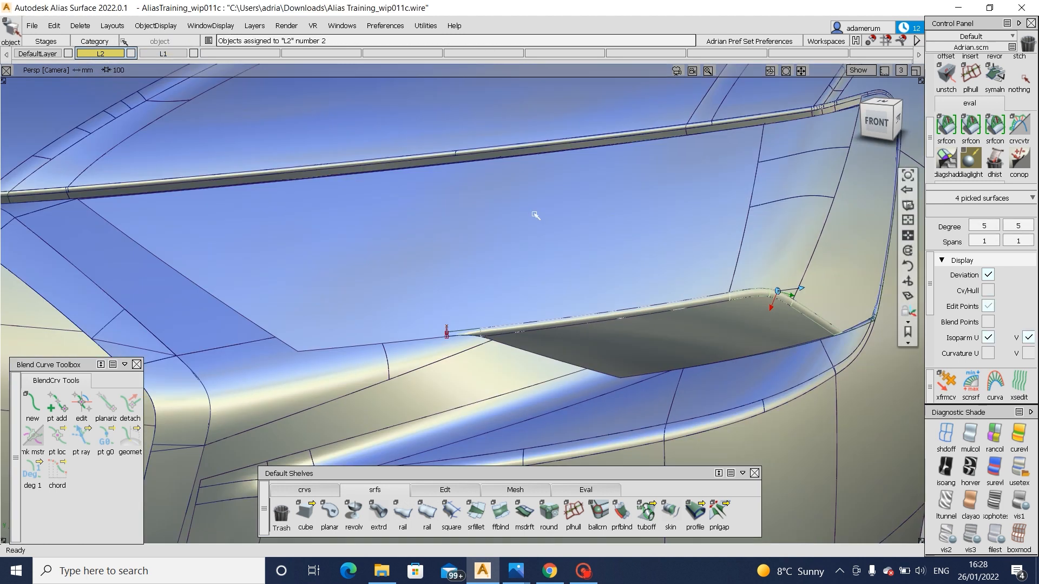
- Assign the narrow fillet surfaces around the headlight's lower outer corner to layer L2
alt+shift+middle_drag(535, 216, 218, 139)
ctrl+shift+drag(629, 189, 577, 137)
alt+shift+middle_drag(592, 253, 601, 287)
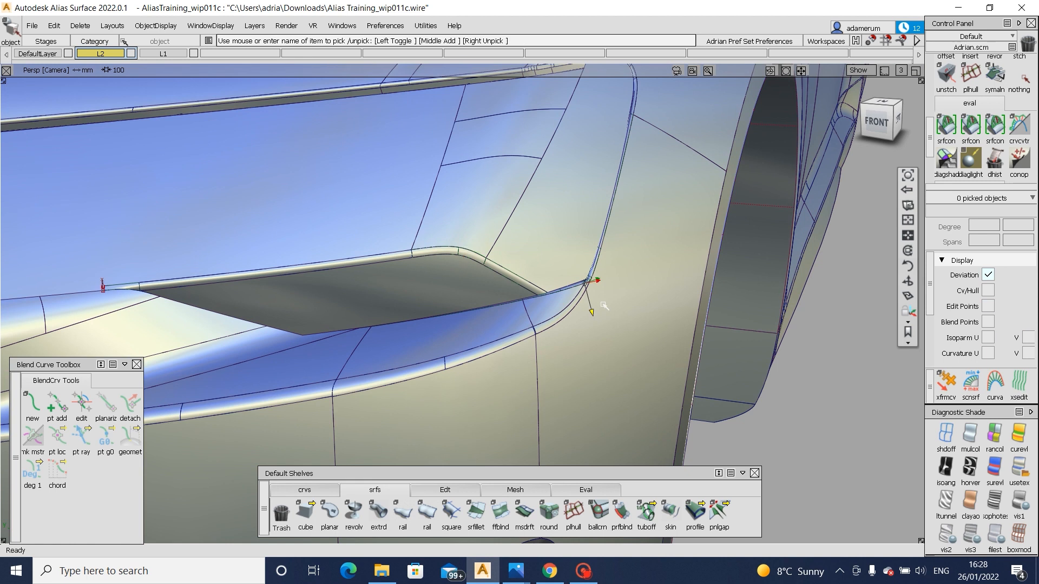
alt+shift+right_drag(600, 303, 429, 220)
click(610, 233)
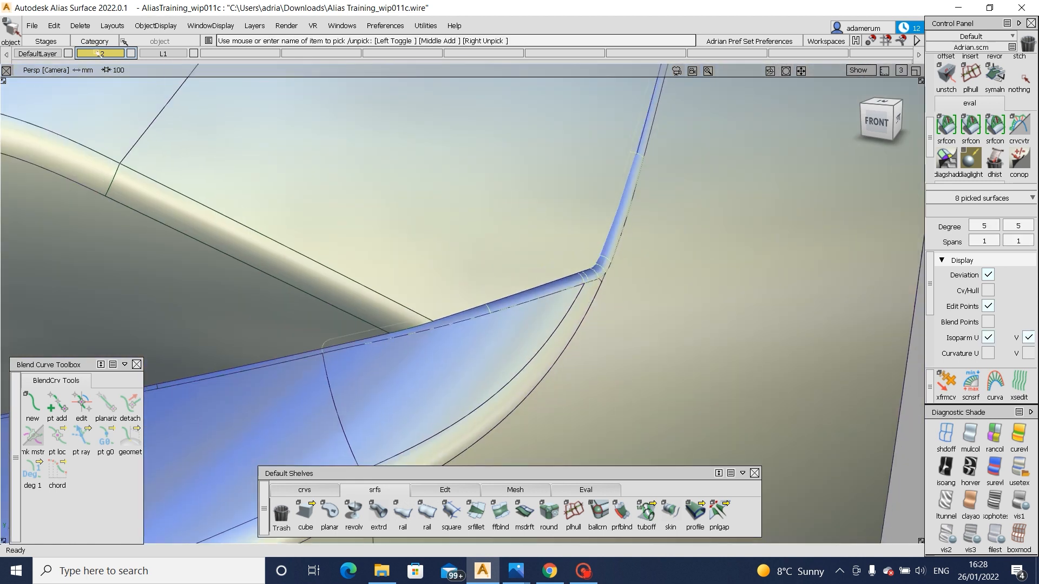
alt+shift+right_drag(340, 253, 438, 269)
ctrl+shift+drag(438, 268, 422, 221)
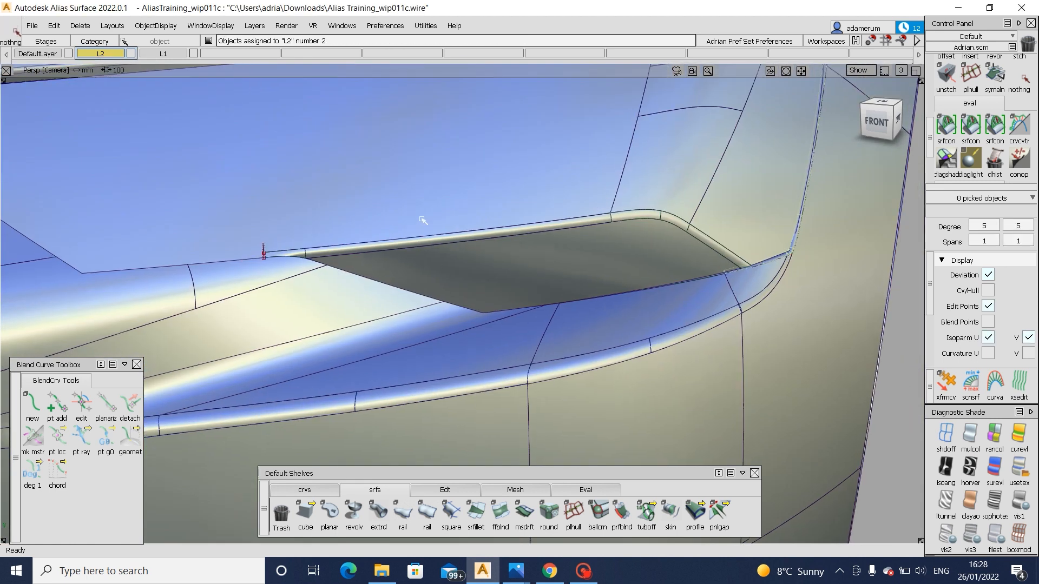
- Group the inner headlight panels, the recess surface and the fillets between them
click(665, 206)
alt+shift+right_drag(664, 202, 728, 253)
drag(684, 286, 623, 220)
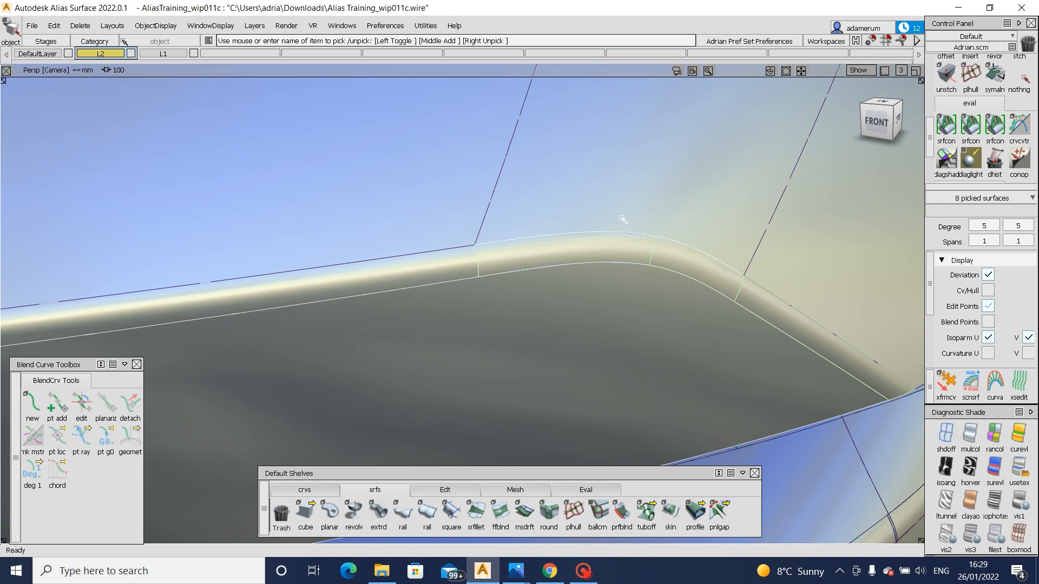
click(839, 203)
alt+shift+right_drag(838, 203, 666, 193)
click(569, 205)
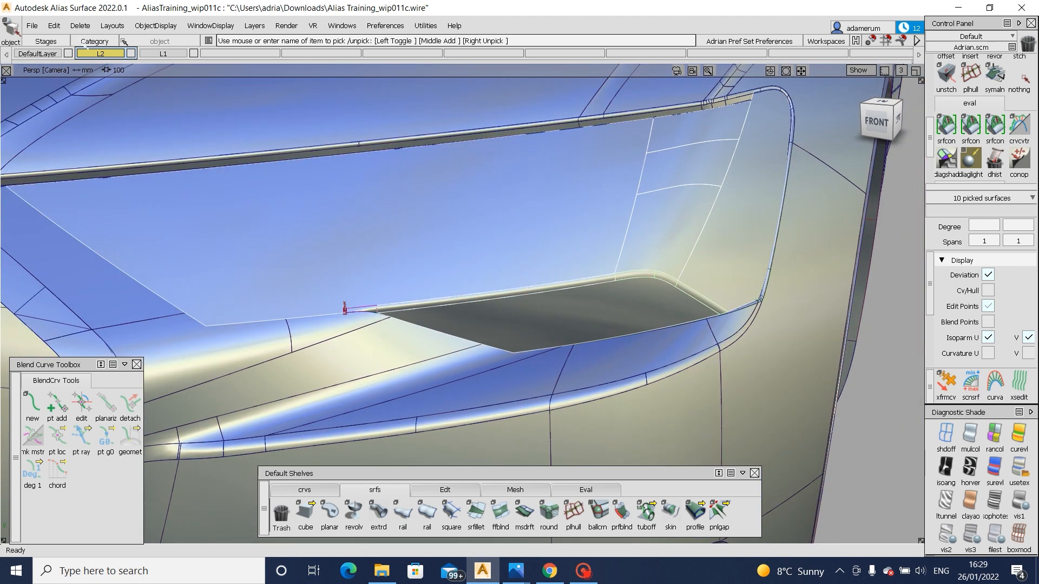
click(54, 26)
click(63, 108)
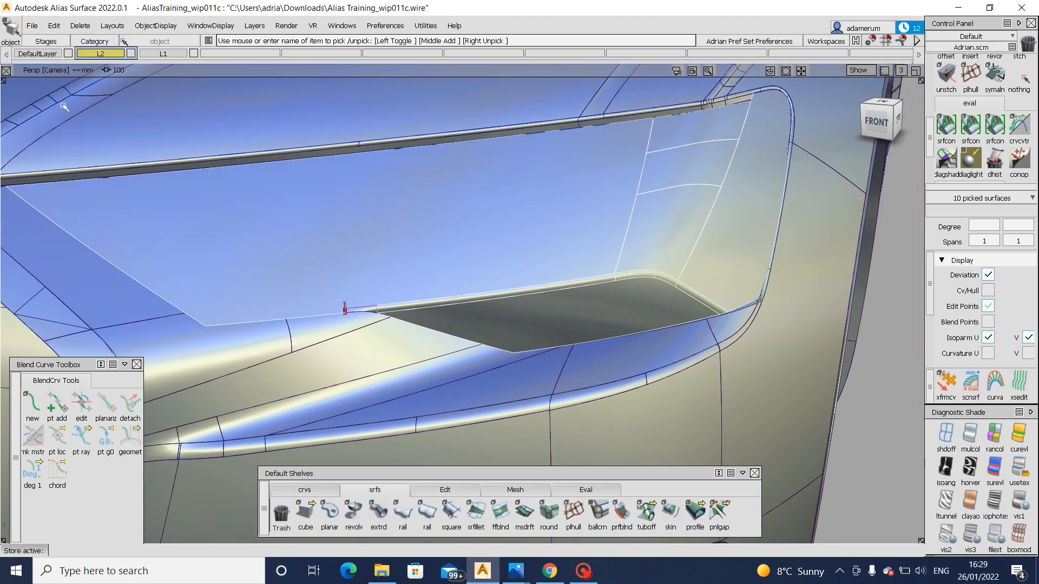
click(55, 25)
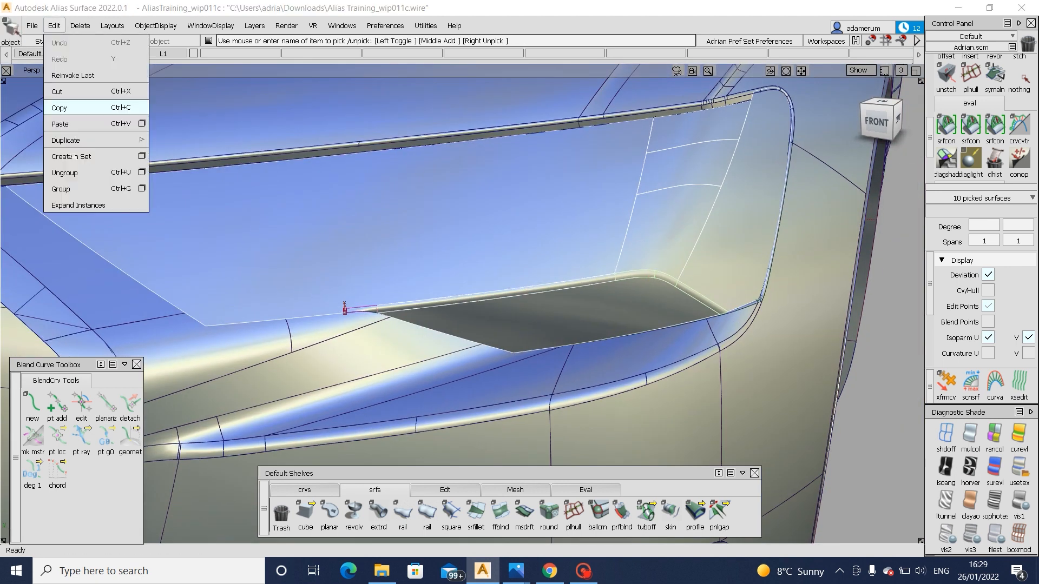
click(65, 189)
- Hide the grouped headlight surfaces to expose the cut-out flange behind them
mouse_move(667, 224)
ctrl+shift+mouse_down()
mouse_move(669, 191)
mouse_move(664, 221)
ctrl+shift+mouse_up()
click(663, 222)
key(Delete)
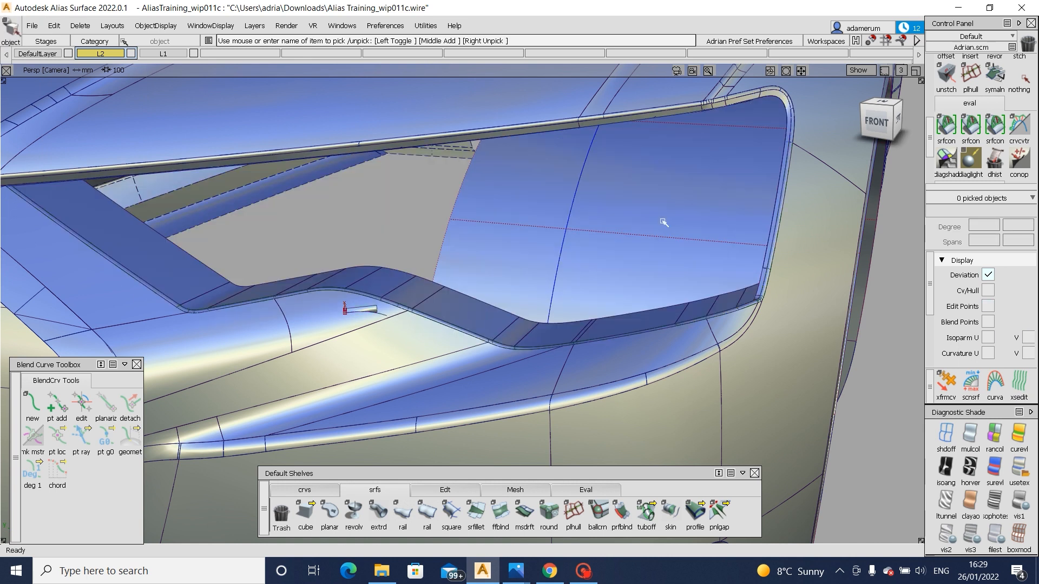
key(ctrl+z)
ctrl+shift+drag(521, 193, 519, 278)
click(535, 281)
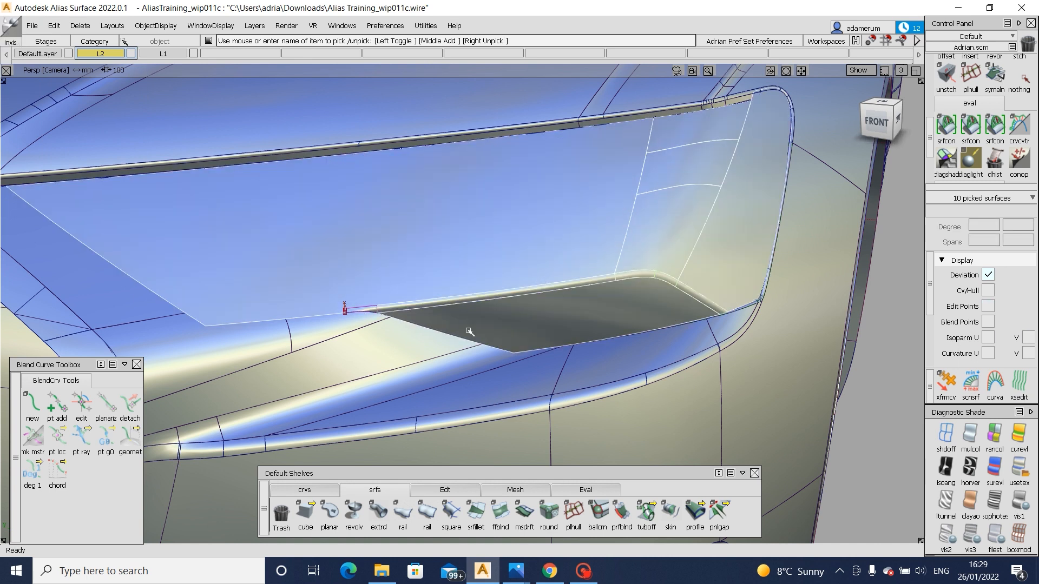
key(Delete)
- Assign the fillet strip along the headlight cut-out's flange to layer L2
alt+shift+right_drag(473, 359, 363, 301)
click(364, 301)
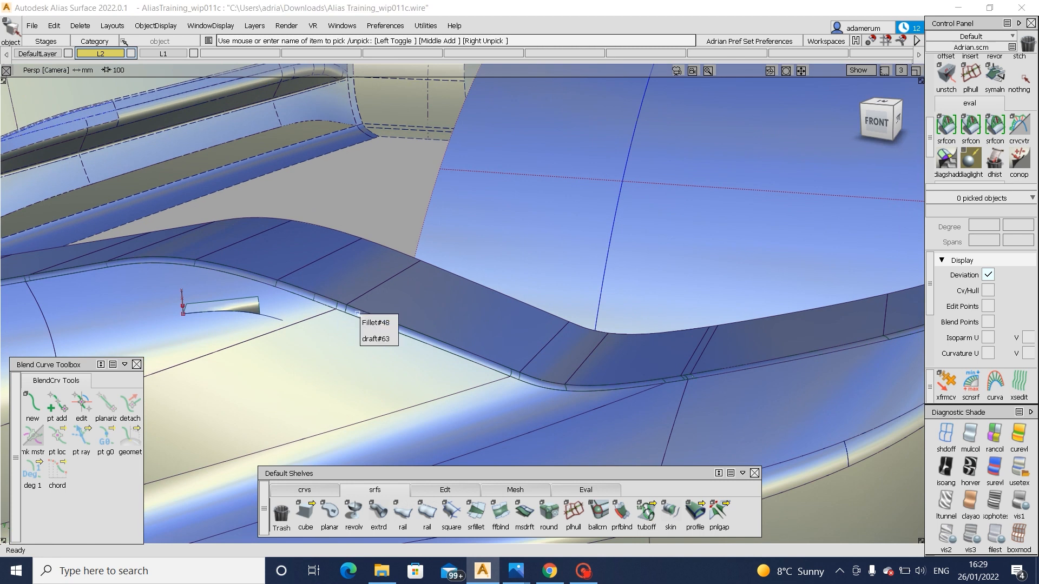
click(378, 339)
click(205, 314)
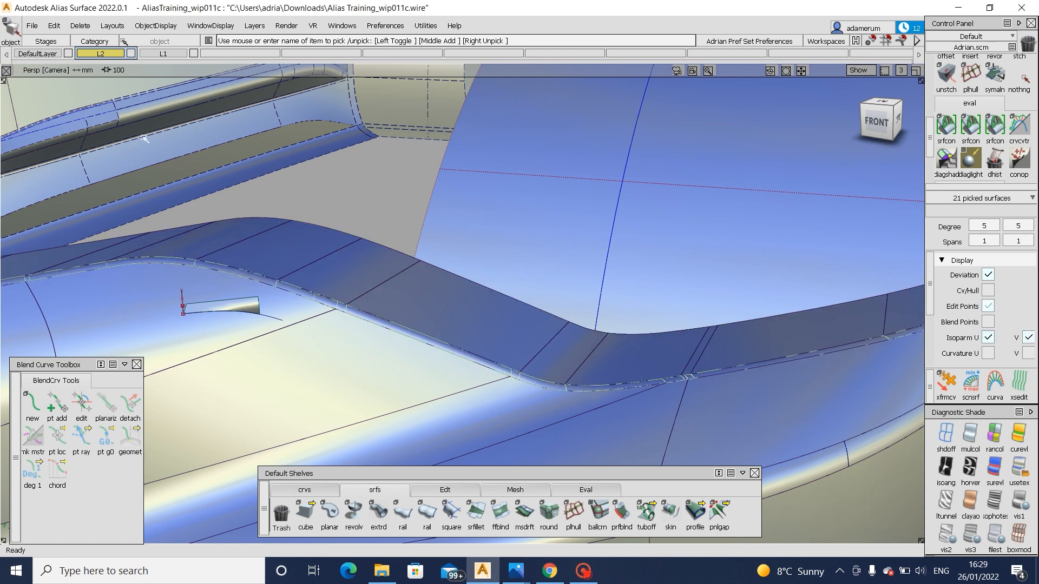
right_drag(107, 58, 103, 66)
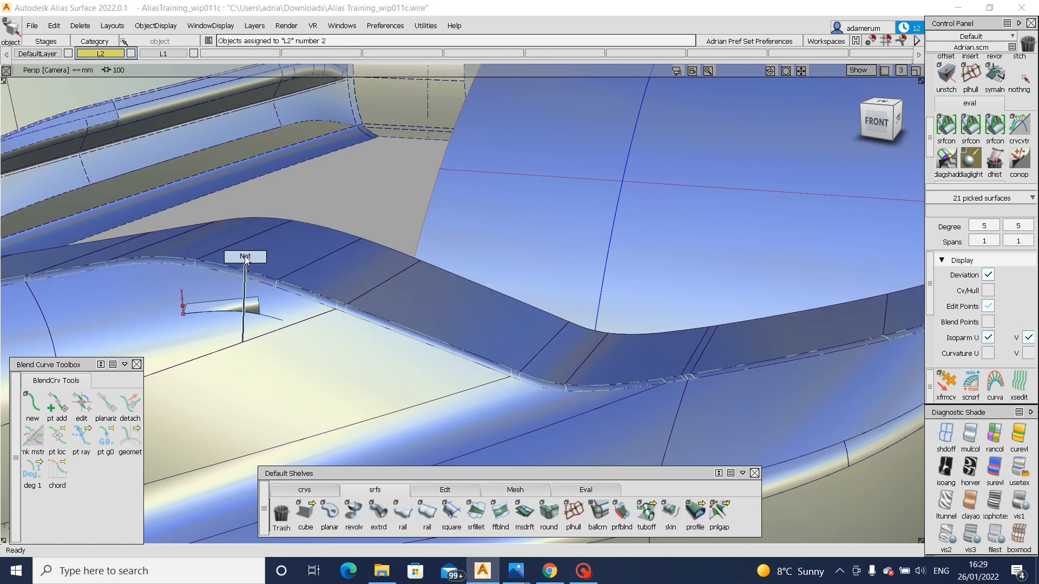
- Show the hidden headlight surfaces again and group them together with the small square patch at the fillet's inner end
key(ctrl+t)
click(323, 299)
ctrl+shift+drag(309, 219, 292, 311)
key(ctrl+h)
key(ctrl+t)
click(288, 293)
click(238, 300)
click(265, 310)
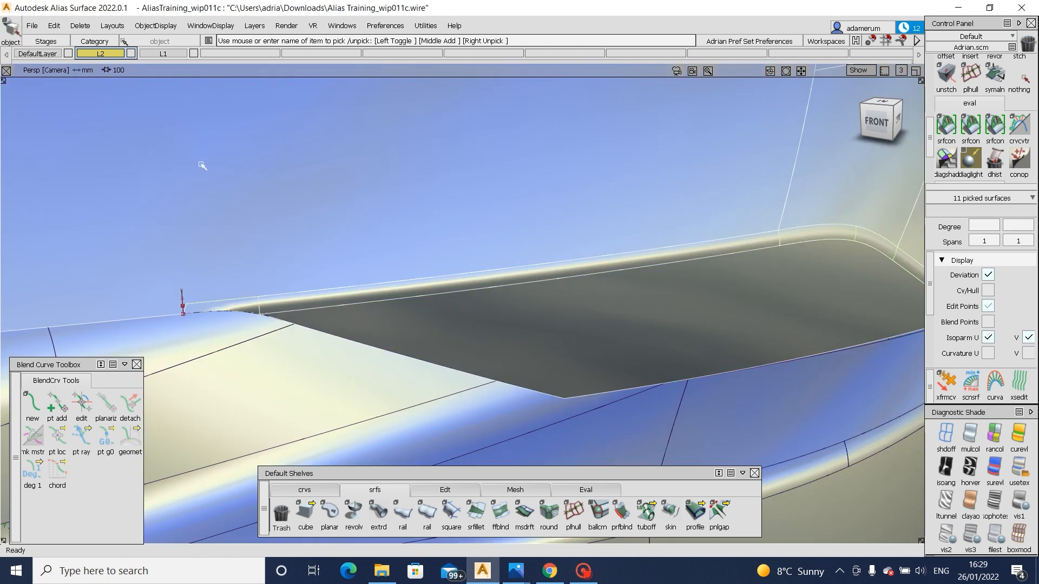
click(54, 26)
click(59, 186)
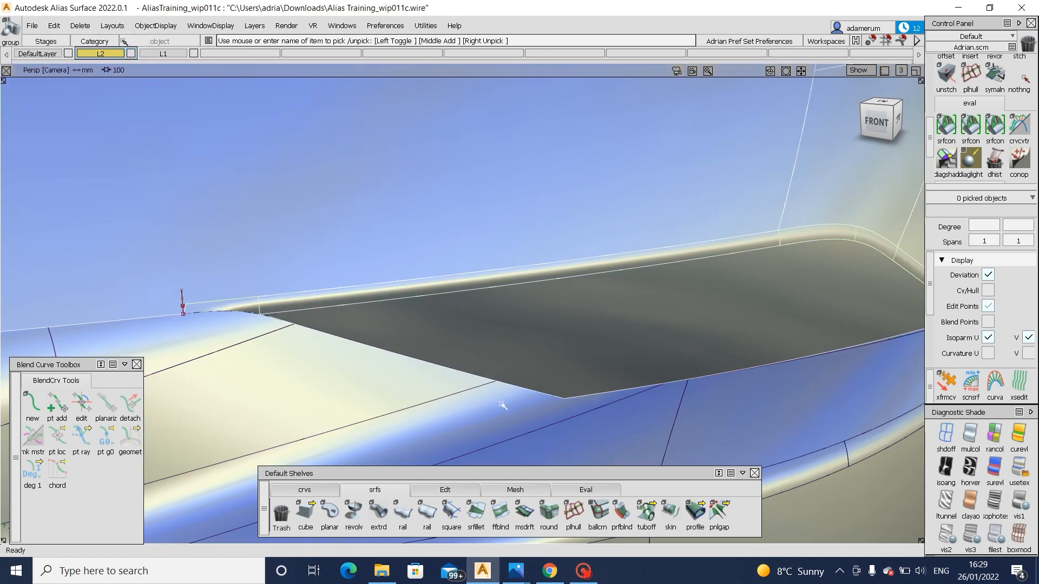
alt+shift+right_drag(519, 350, 431, 365)
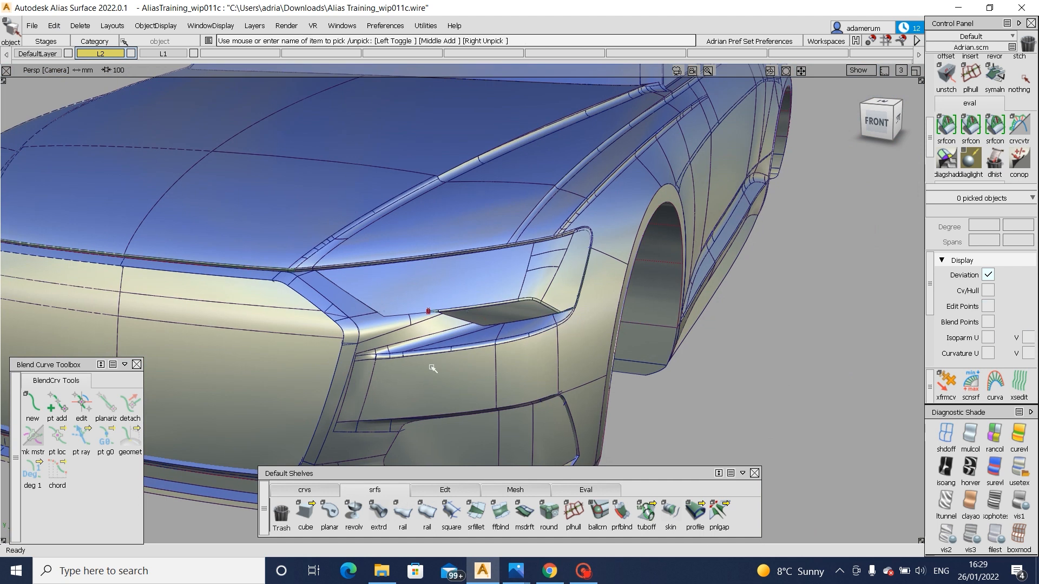
key(ctrl+m)
alt+shift+drag(501, 341, 335, 335)
alt+shift+right_drag(335, 336, 755, 233)
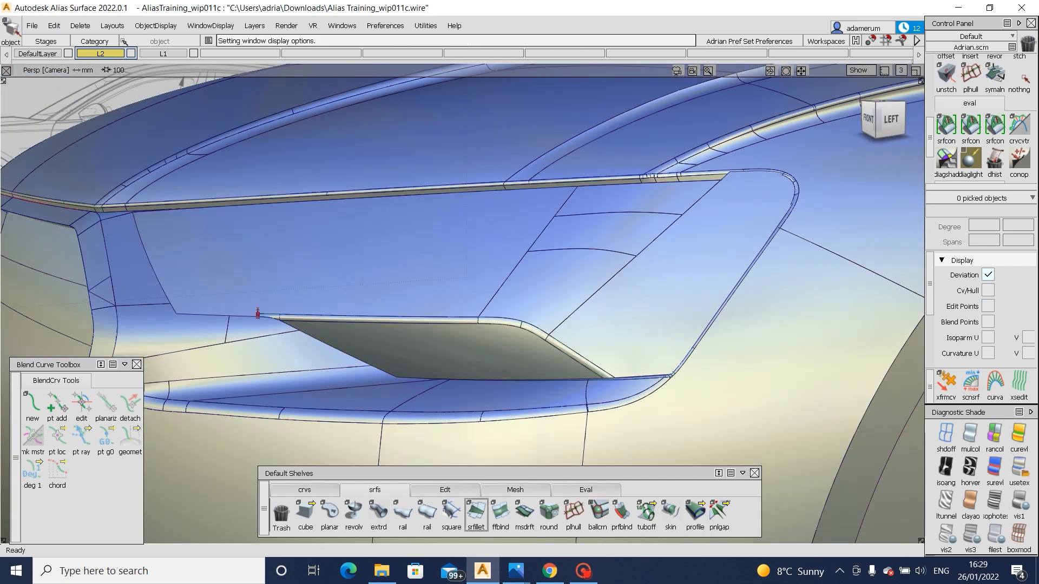
- Build a tubular offset with a 5 mm radius along the slanted outer trim edge of the headlight's end panel
click(646, 514)
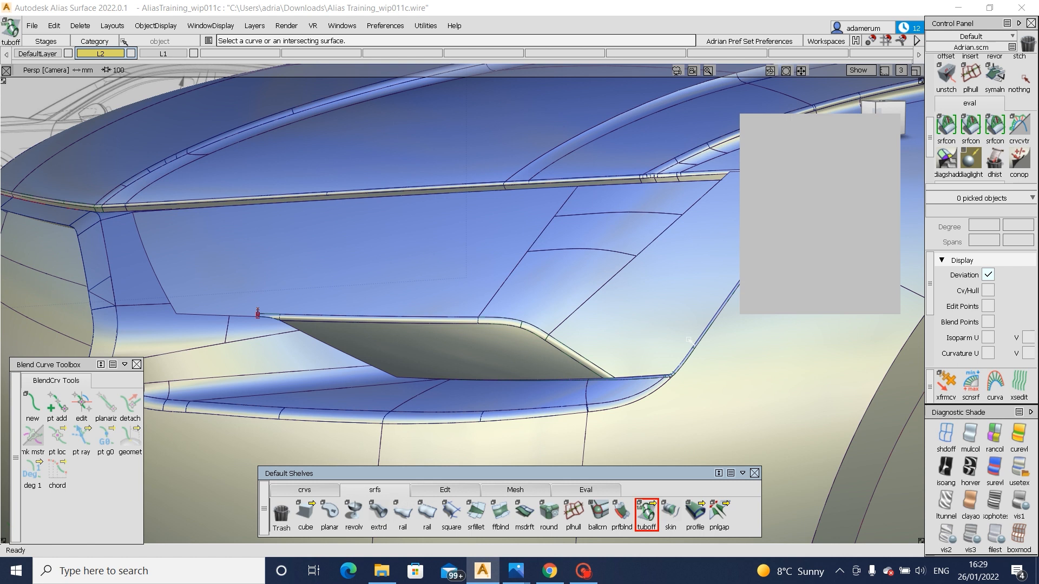
click(707, 335)
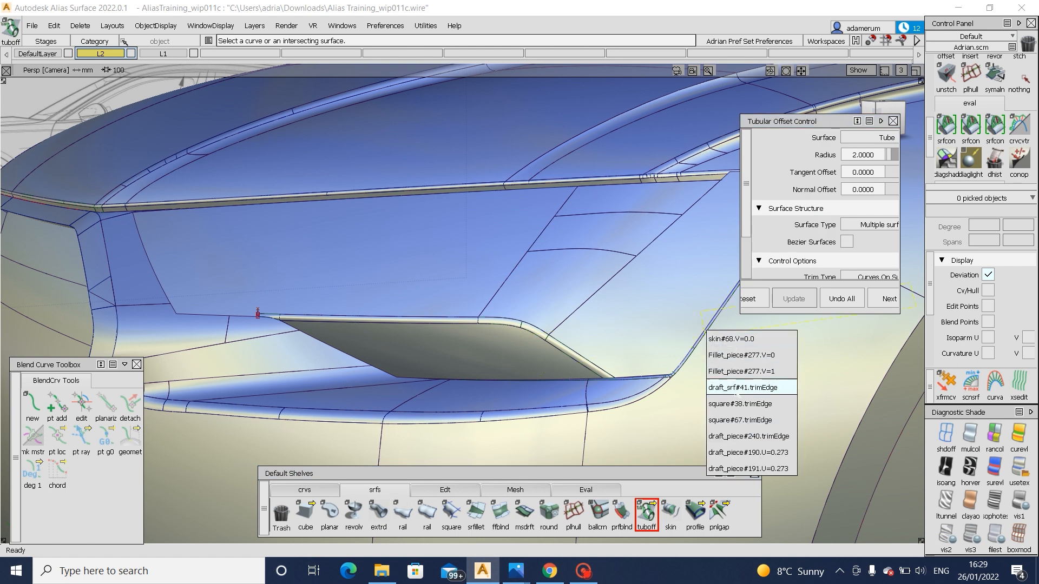
click(755, 416)
alt+shift+middle_drag(713, 391, 557, 416)
scroll(527, 338, up, 4)
scroll(552, 283, down, 3)
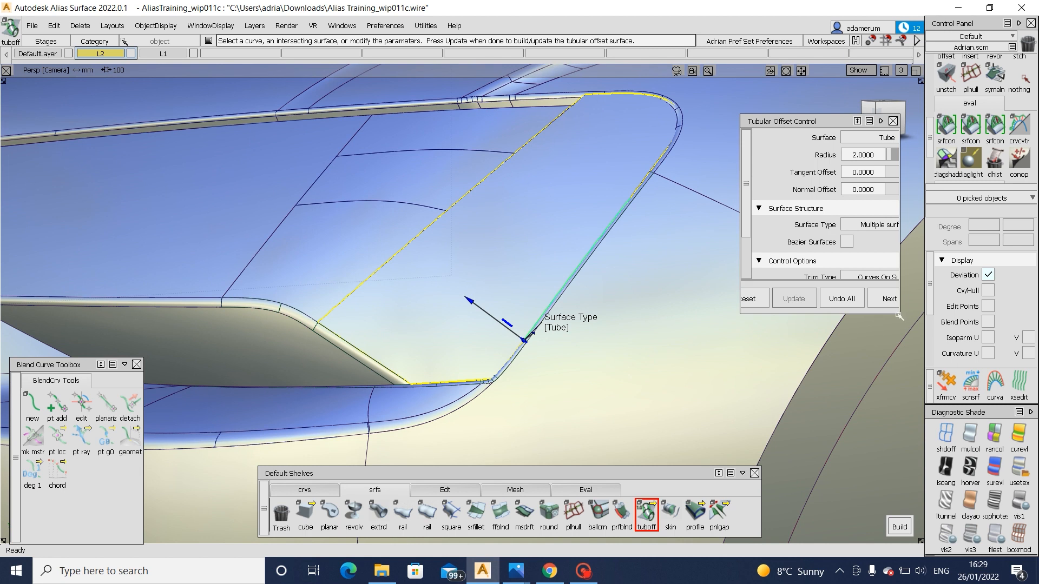
drag(898, 314, 939, 361)
double_click(874, 155)
key(BackSpace)
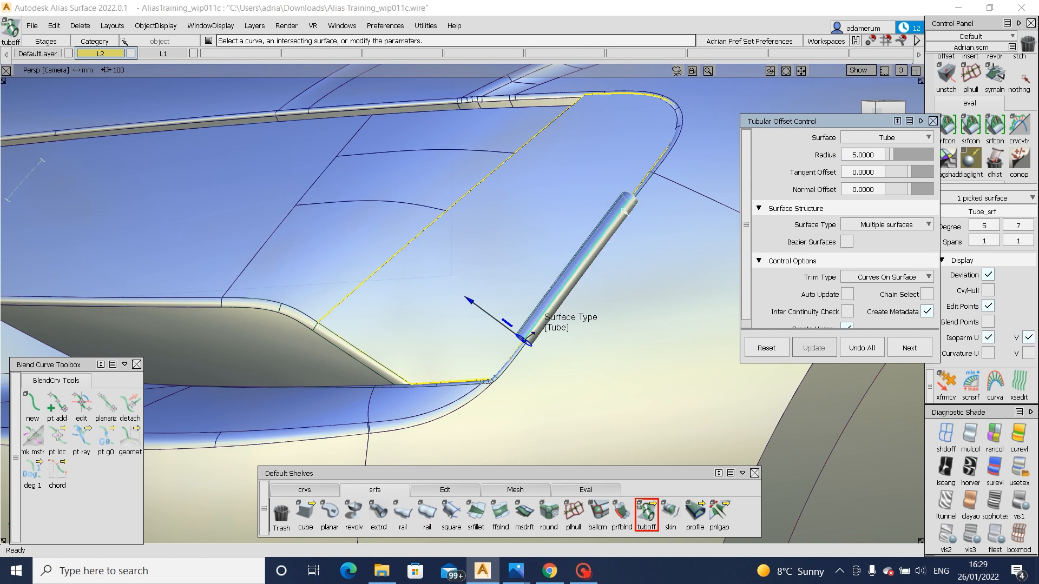
- Delete the tube surface, keeping only its offset curve on the headlight's end panel
ctrl+shift+drag(603, 226, 608, 212)
click(608, 220)
key(Delete)
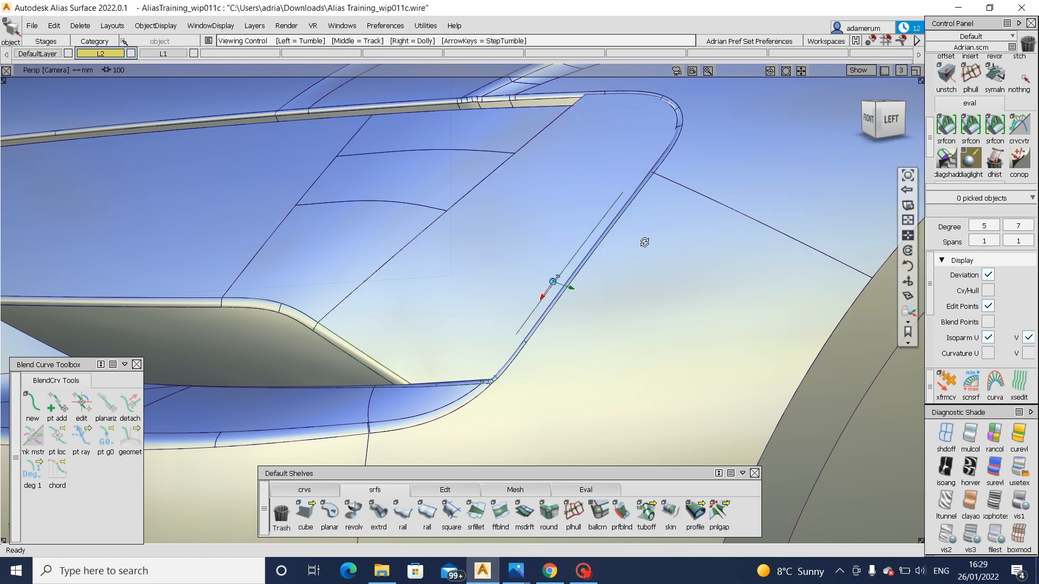
alt+shift+drag(645, 242, 476, 245)
alt+shift+drag(449, 209, 695, 235)
alt+shift+drag(607, 255, 641, 255)
- Check the headlight shape in the Audi A6 reference photo and extend the offset curve's lower end by about 106 mm
click(452, 489)
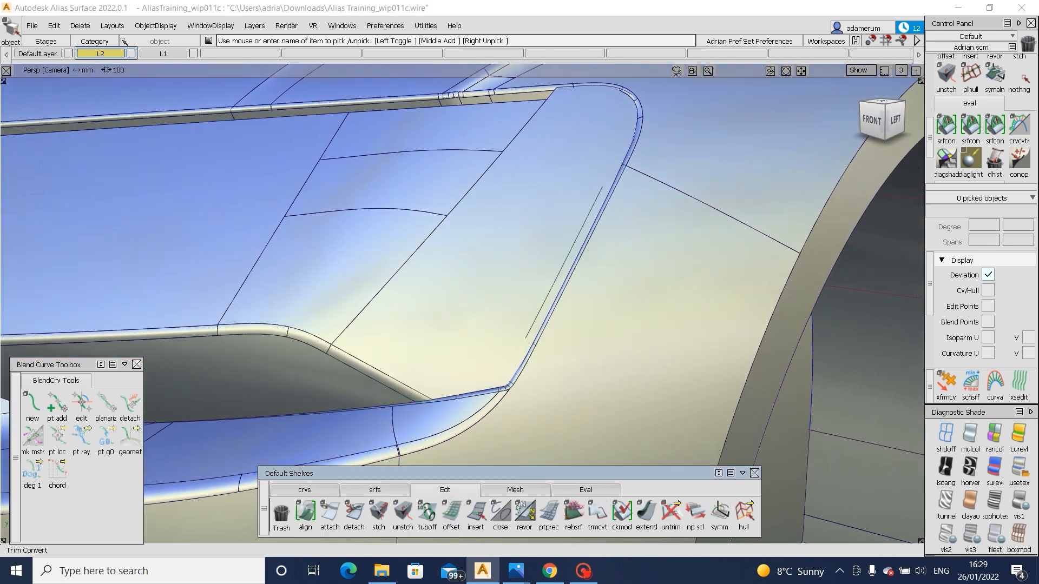
mouse_move(537, 566)
click(604, 504)
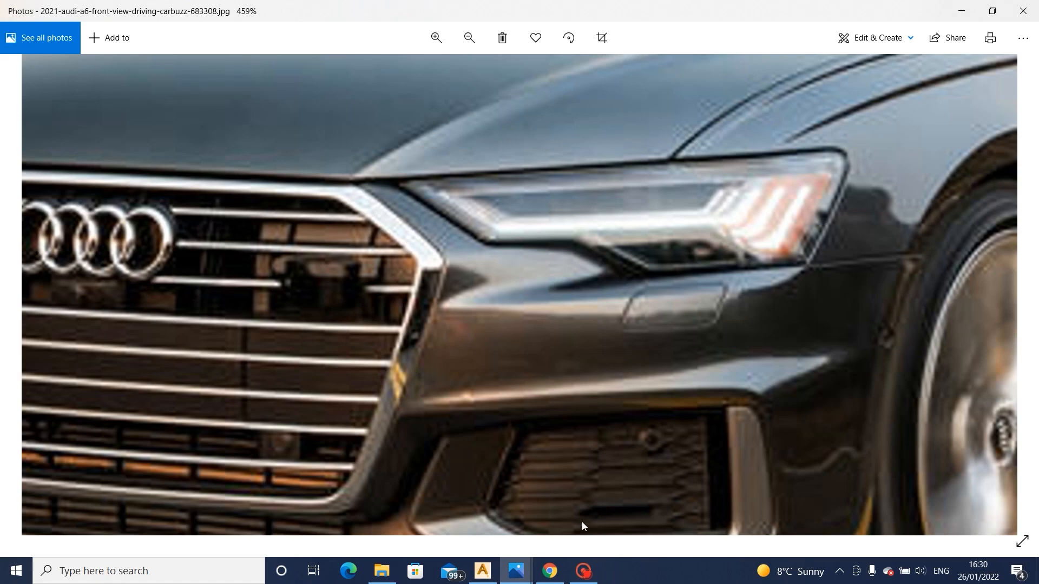
click(482, 571)
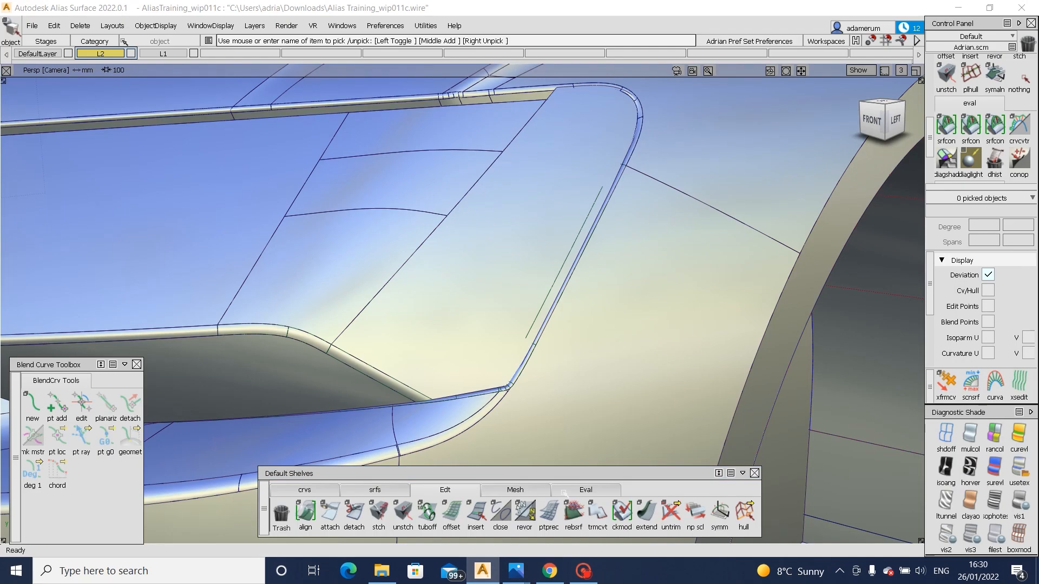
click(639, 503)
click(528, 334)
click(557, 353)
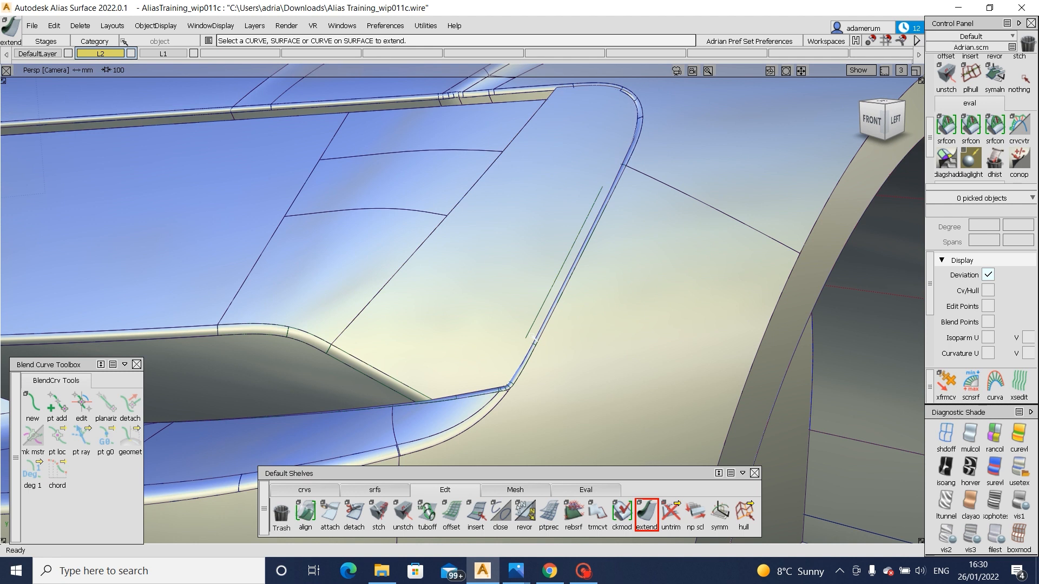
drag(525, 336, 464, 433)
drag(444, 471, 448, 469)
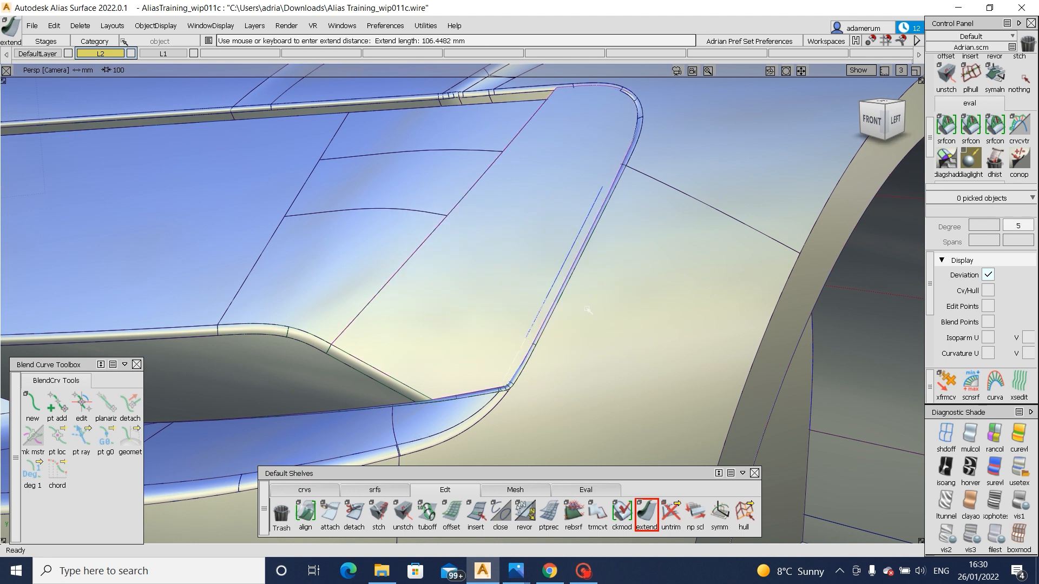
- Extend the upper end of the offset curve on the end panel by about 42 mm
click(599, 195)
click(627, 217)
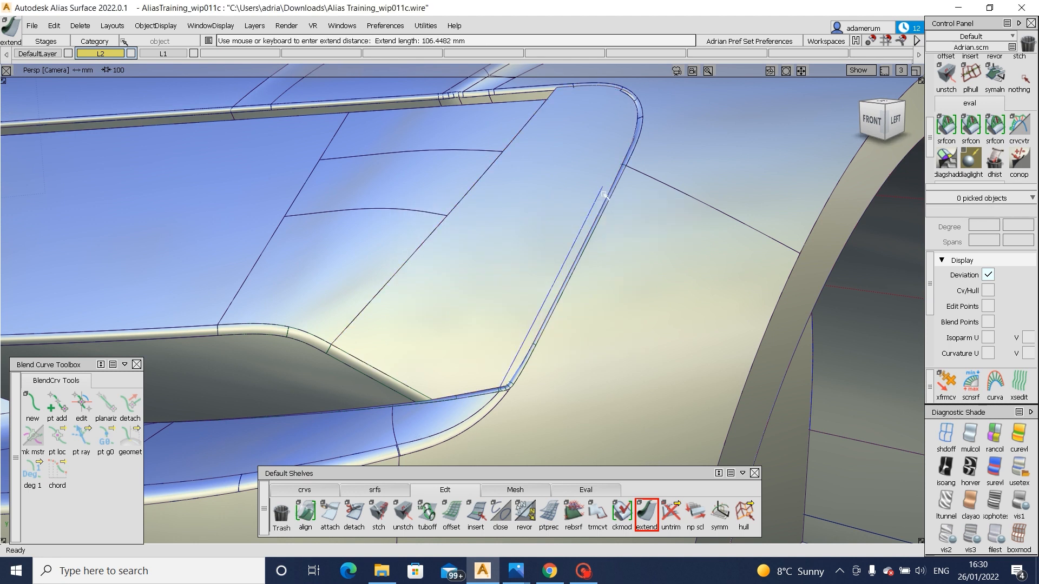
drag(604, 184, 622, 164)
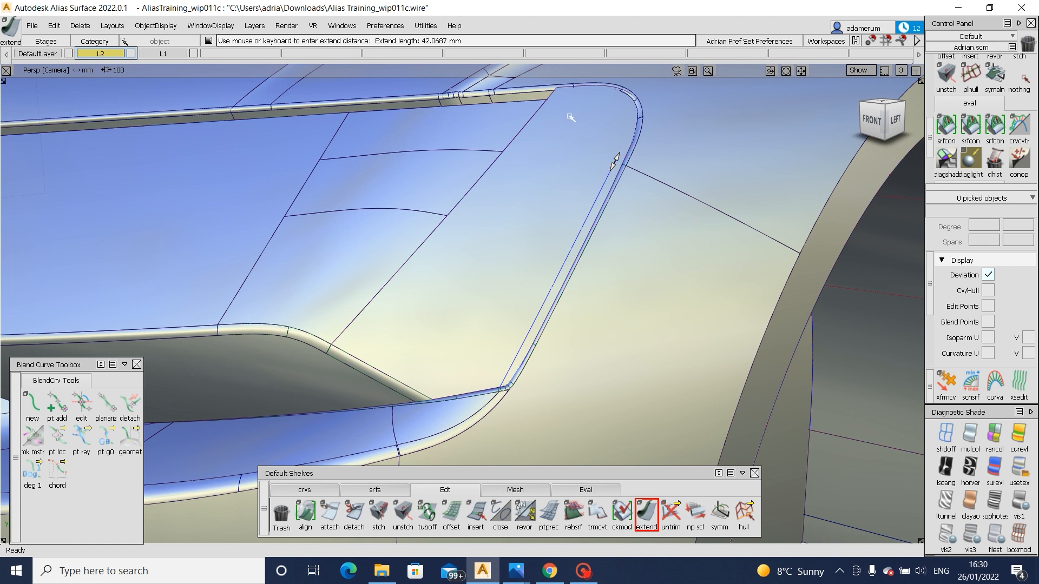
- Try to draw a degree 3 edit point curve in the Left view, outward from the inner corner of the upper flange's lower edge
alt+shift+click(597, 106)
alt+shift+right_drag(624, 154, 609, 152)
alt+shift+drag(474, 172, 457, 187)
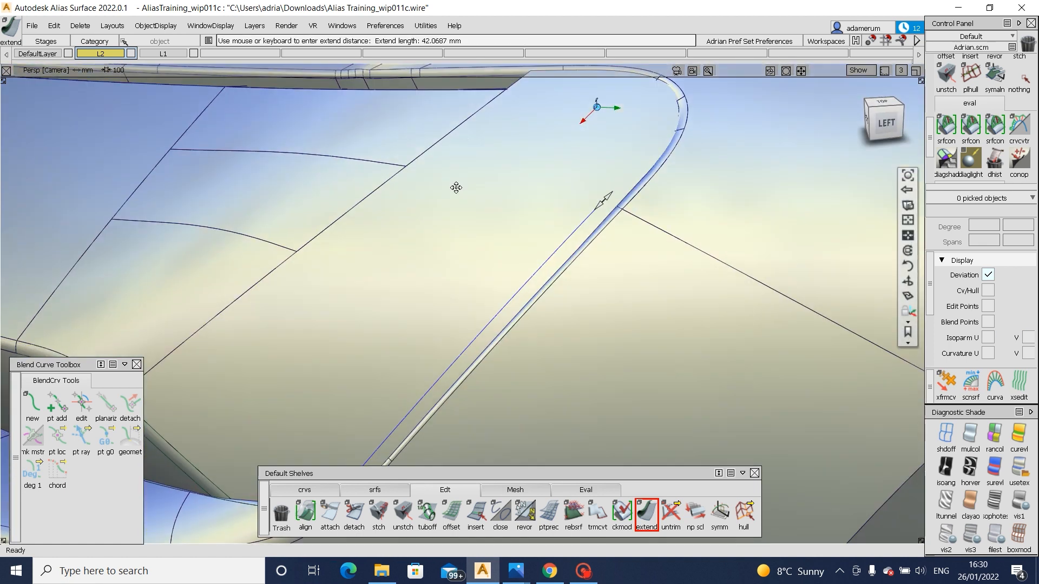
alt+shift+middle_drag(457, 188, 449, 298)
click(885, 122)
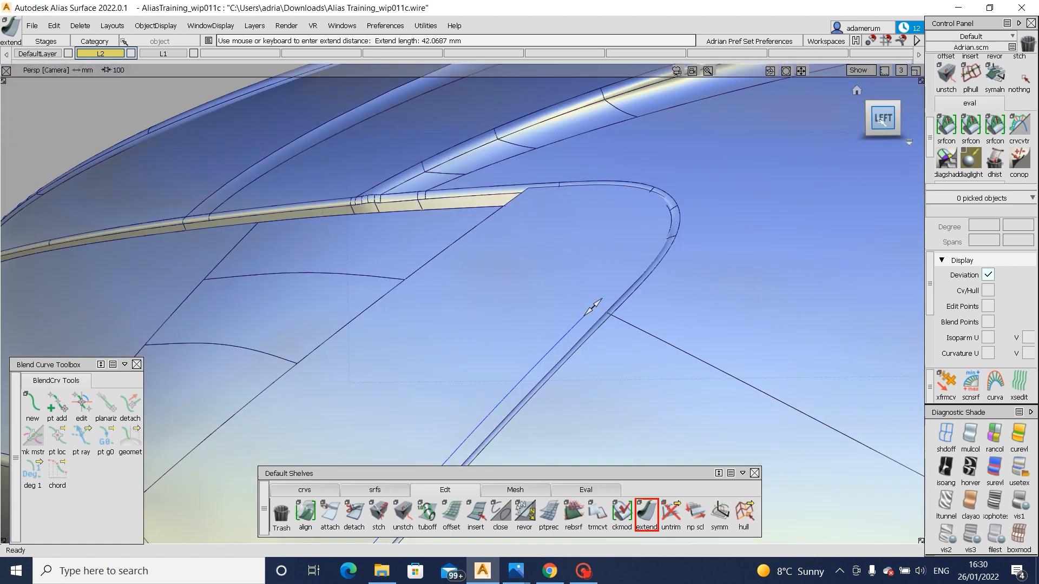
click(321, 491)
click(330, 511)
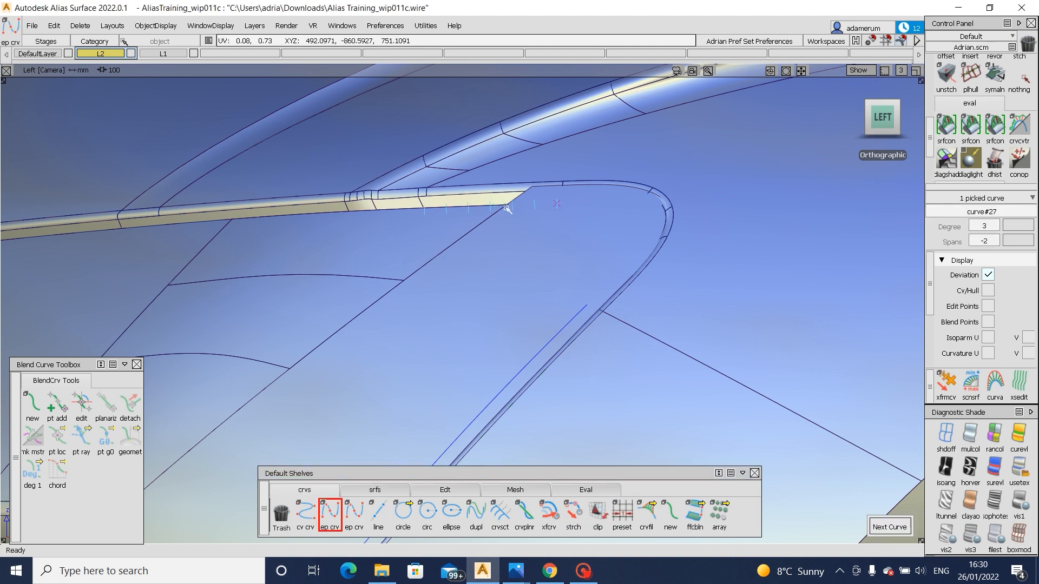
key(shift+alt)
alt+shift+drag(530, 260, 505, 199)
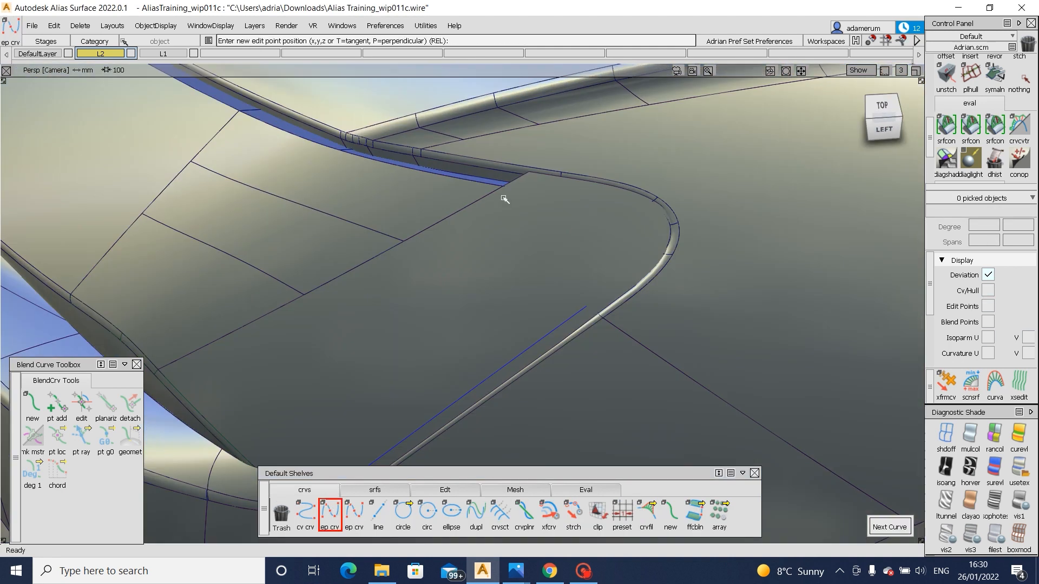
click(502, 188)
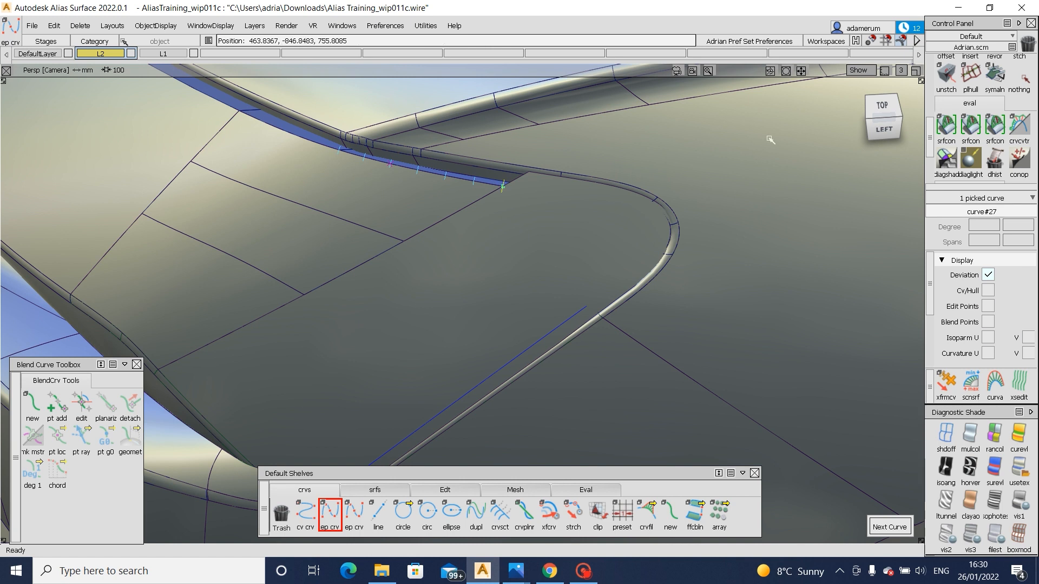
click(882, 132)
drag(556, 203, 509, 322)
ctrl+shift+click(529, 204)
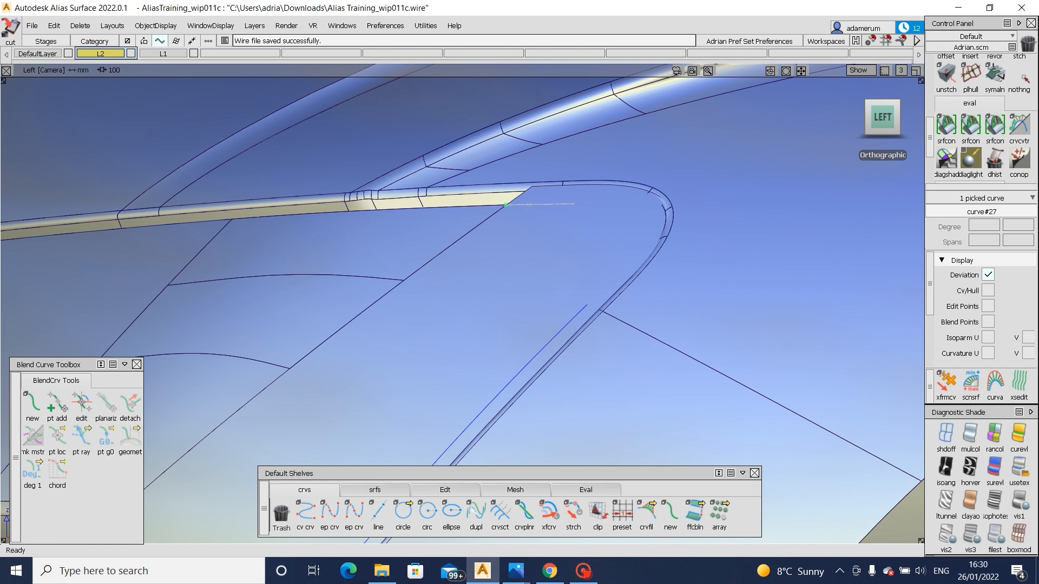
- Duplicate the lower edge of the upper flange as a curve and extend its outer end by about 20 mm
click(475, 514)
click(475, 205)
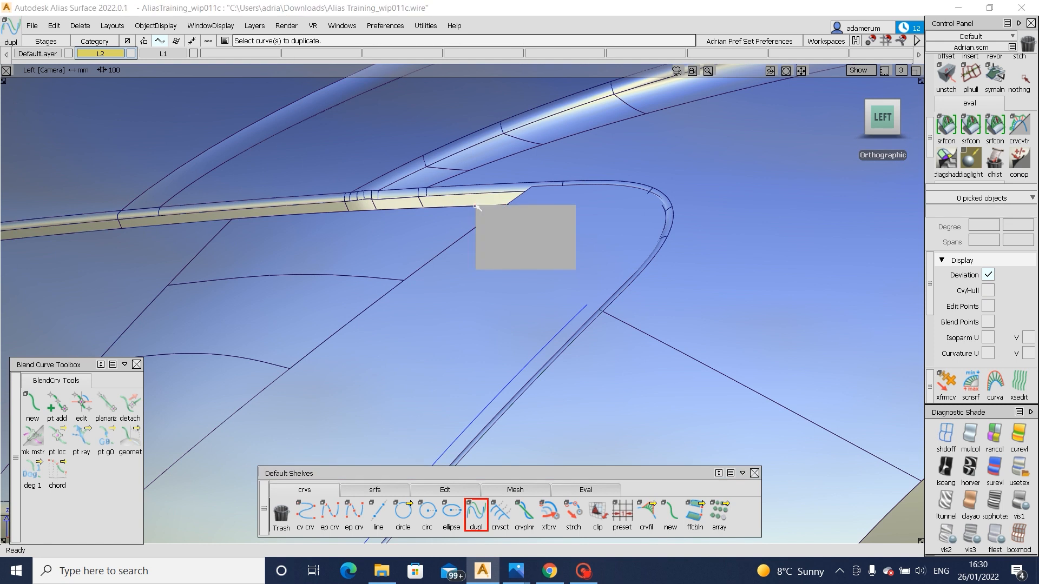
click(488, 215)
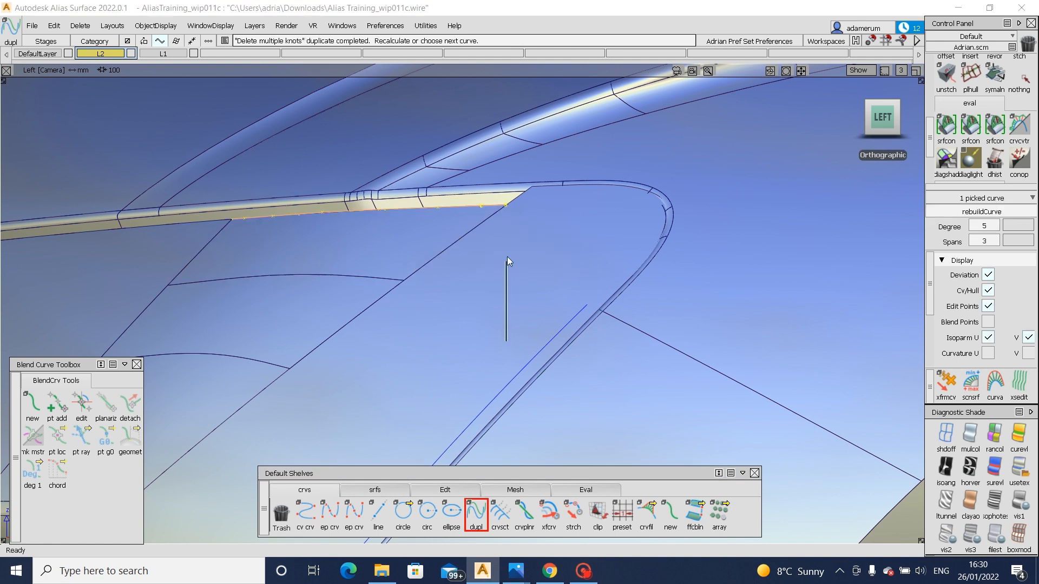
click(445, 489)
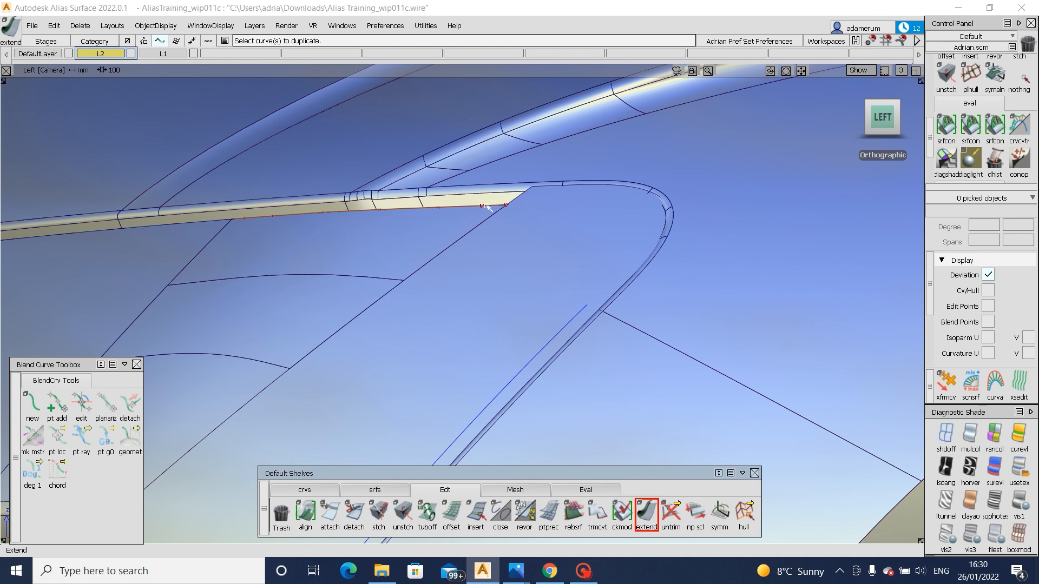
drag(487, 207, 576, 262)
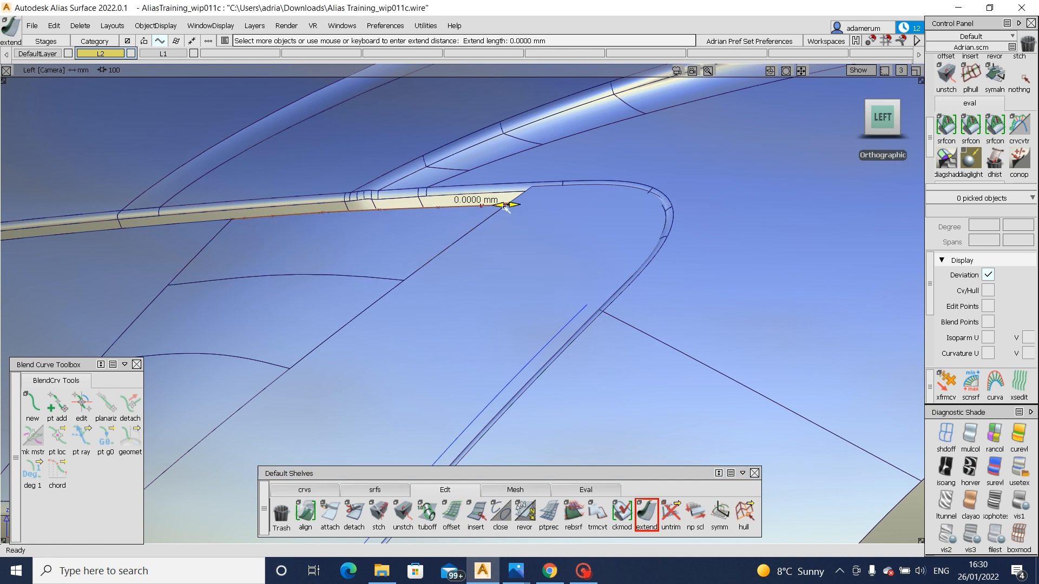
drag(574, 215, 592, 217)
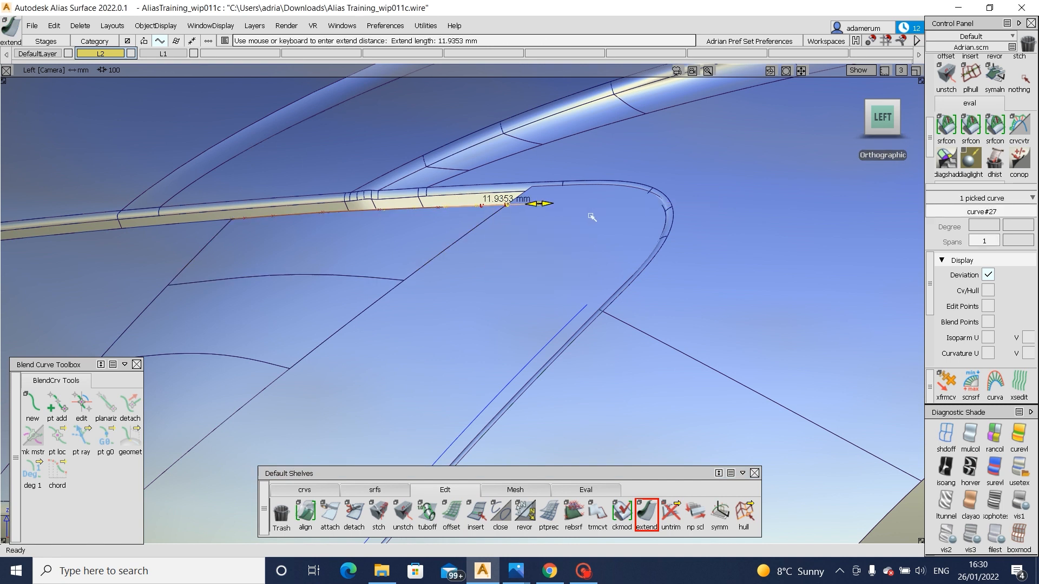
click(626, 223)
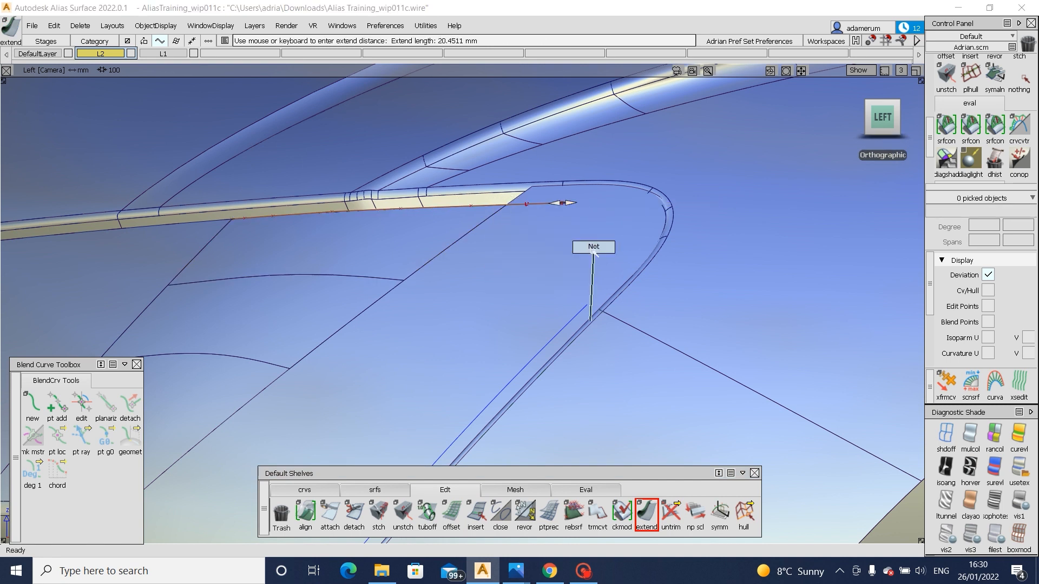
- Project the extended flange-edge curve onto the headlight's end panel along the Y axis
ctrl+shift+drag(622, 224, 538, 290)
click(458, 240)
ctrl+shift+middle_drag(445, 229, 528, 228)
click(546, 204)
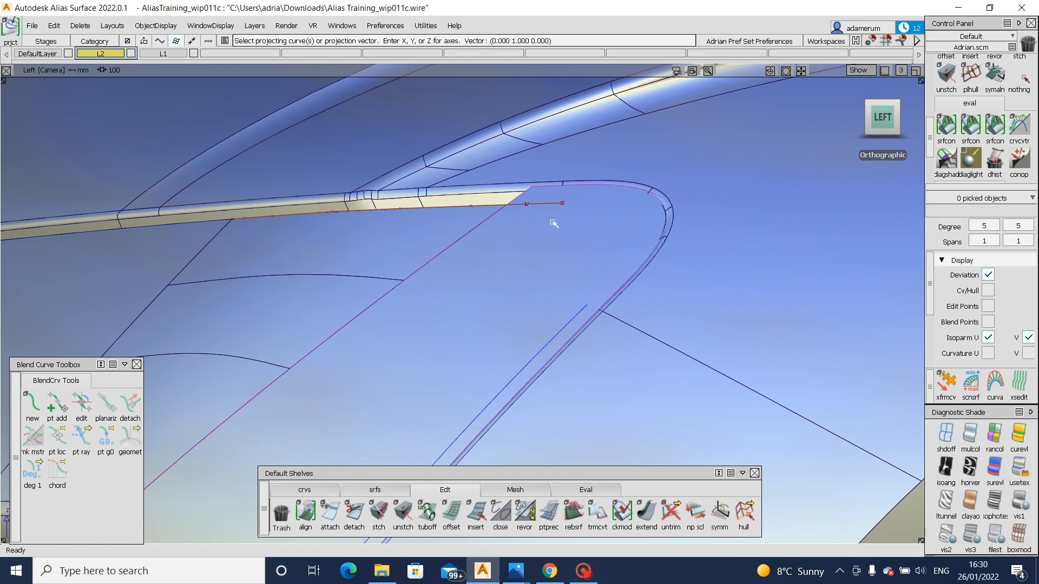
- Extend the offset curve's upper end further towards the panel's rounded corner, to an extend length of about 51 mm
click(646, 511)
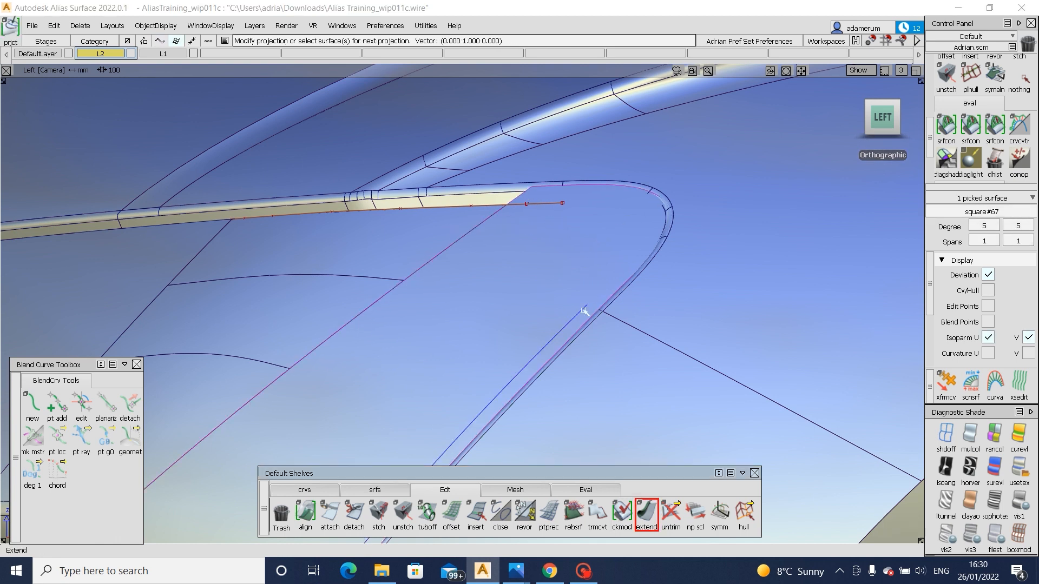
click(603, 301)
drag(591, 302, 608, 283)
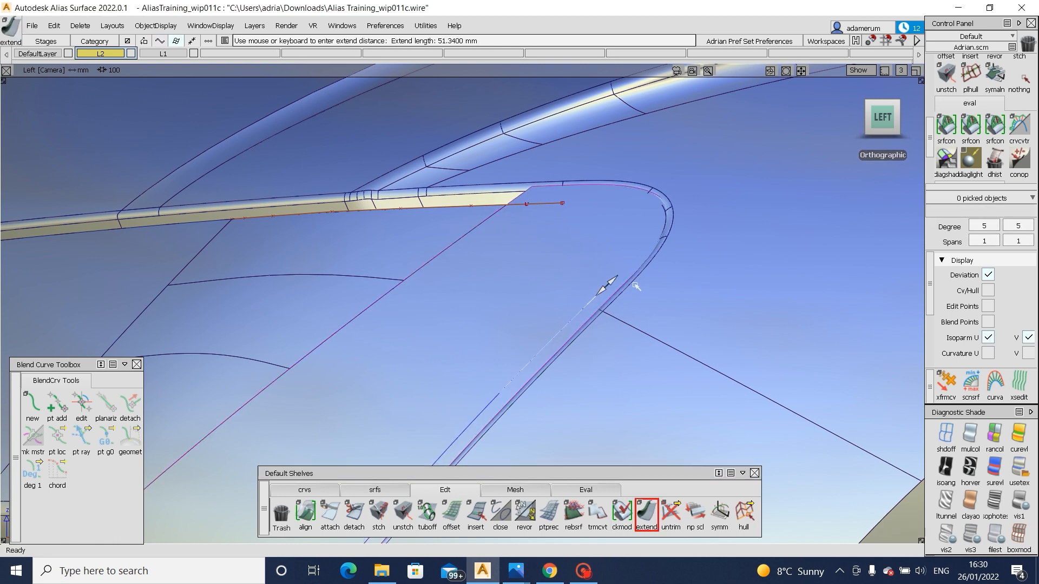
click(622, 373)
- Draw a degree 5 edit point curve from the offset curve's upper end to the outer end of the extended flange-edge curve
click(26, 404)
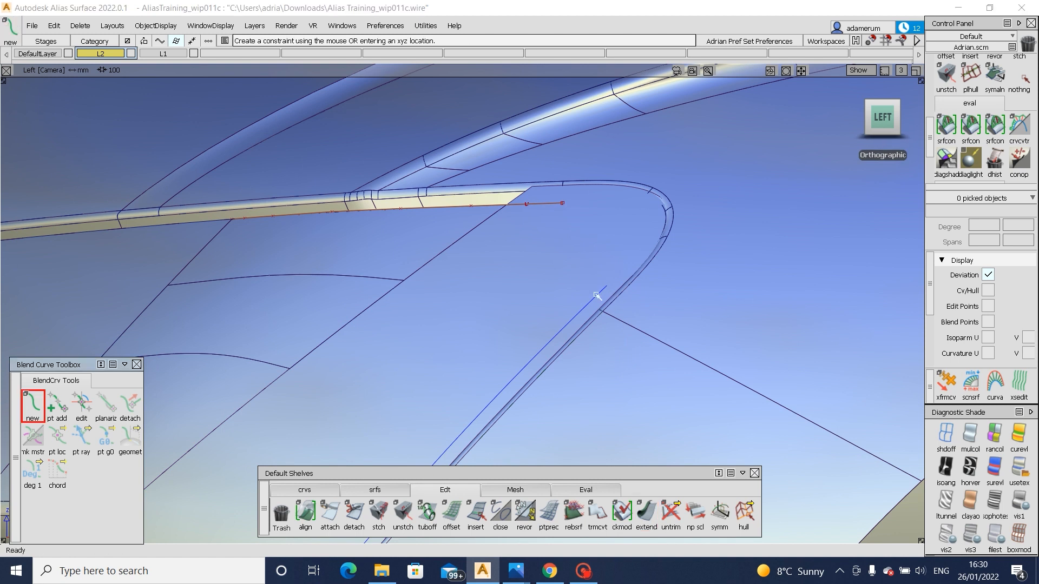
click(335, 491)
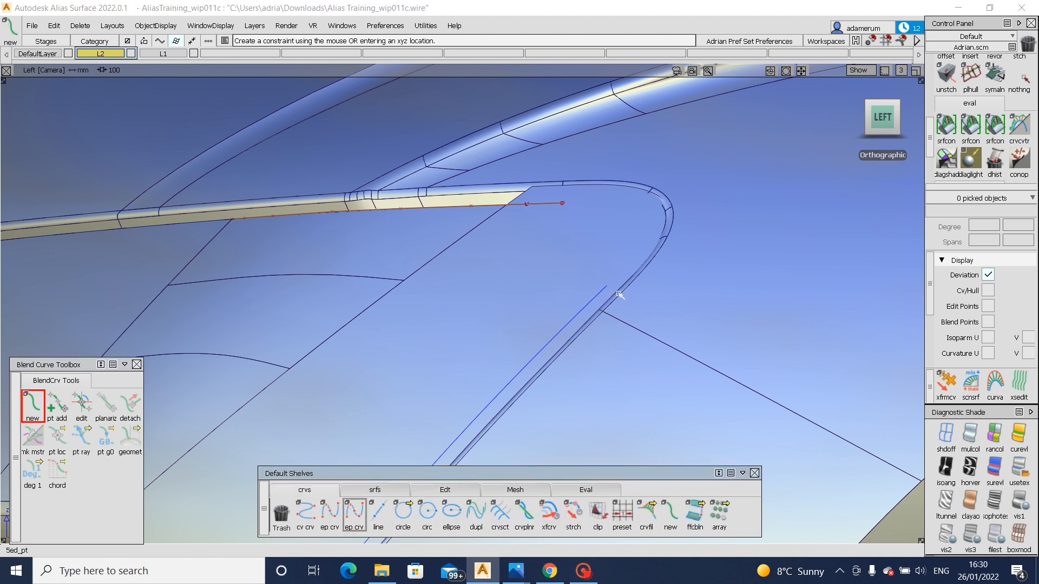
click(354, 514)
click(606, 286)
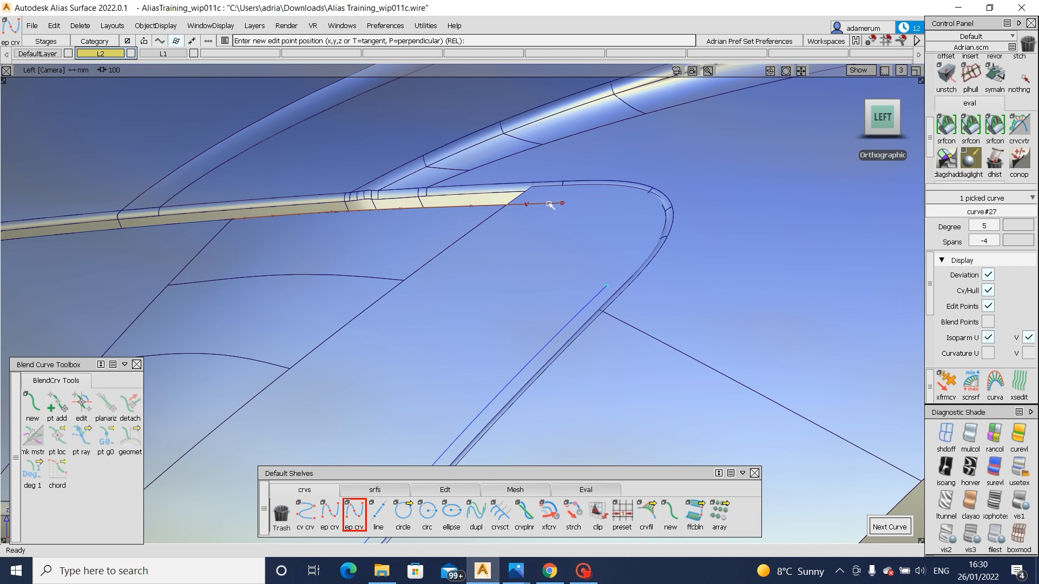
click(562, 202)
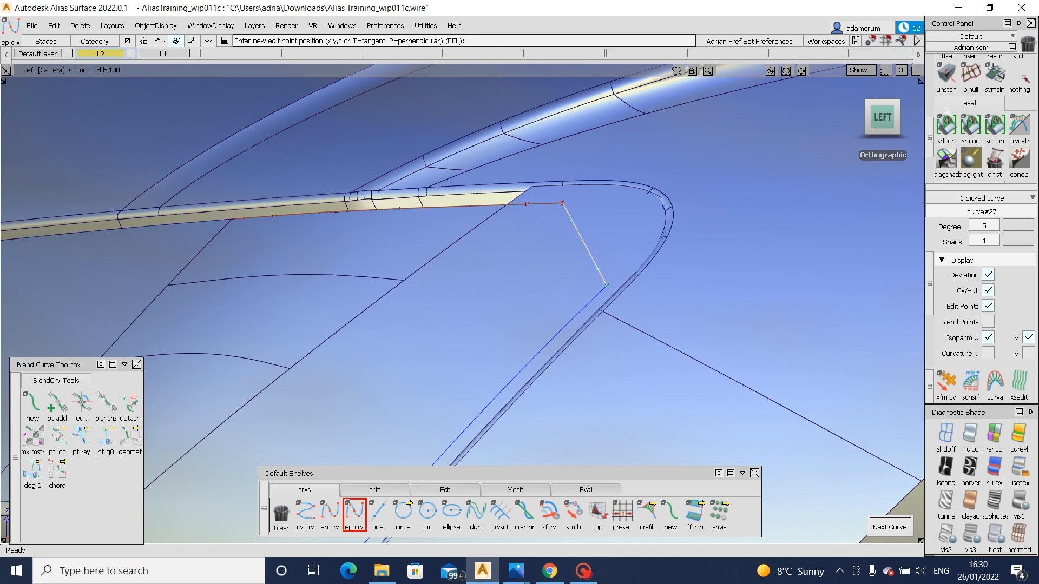
- Align the connecting curve's lower end to the offset curve with G2 continuity and blending, and adjust its shape with the handles
click(1019, 80)
scroll(997, 97, up, 5)
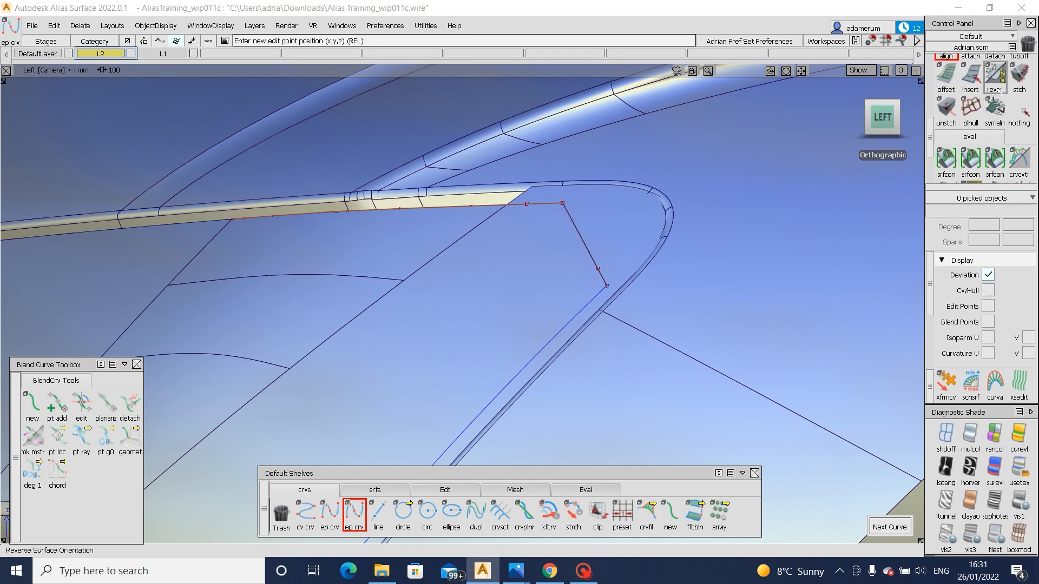
double_click(946, 145)
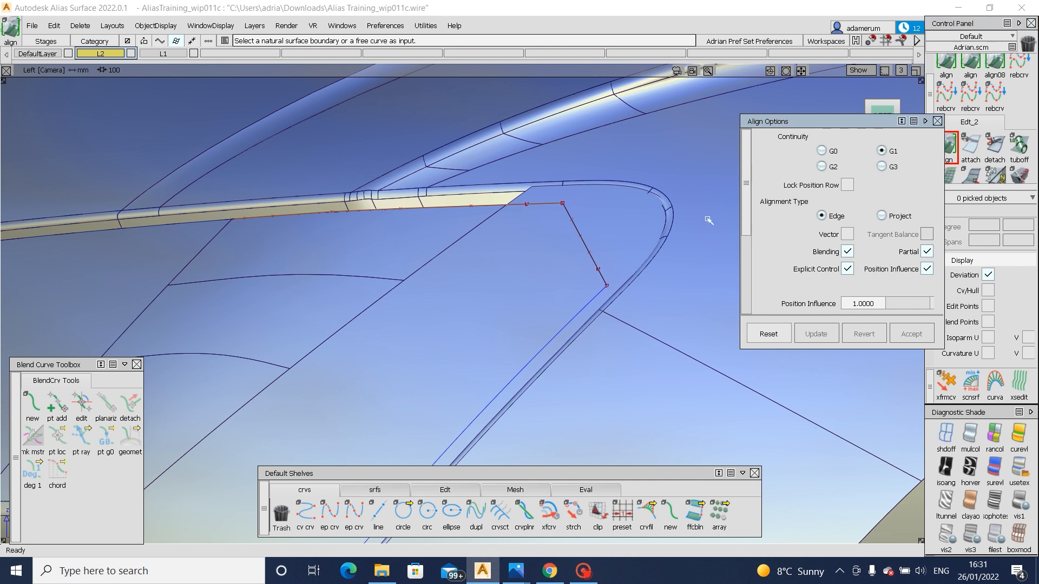
click(603, 275)
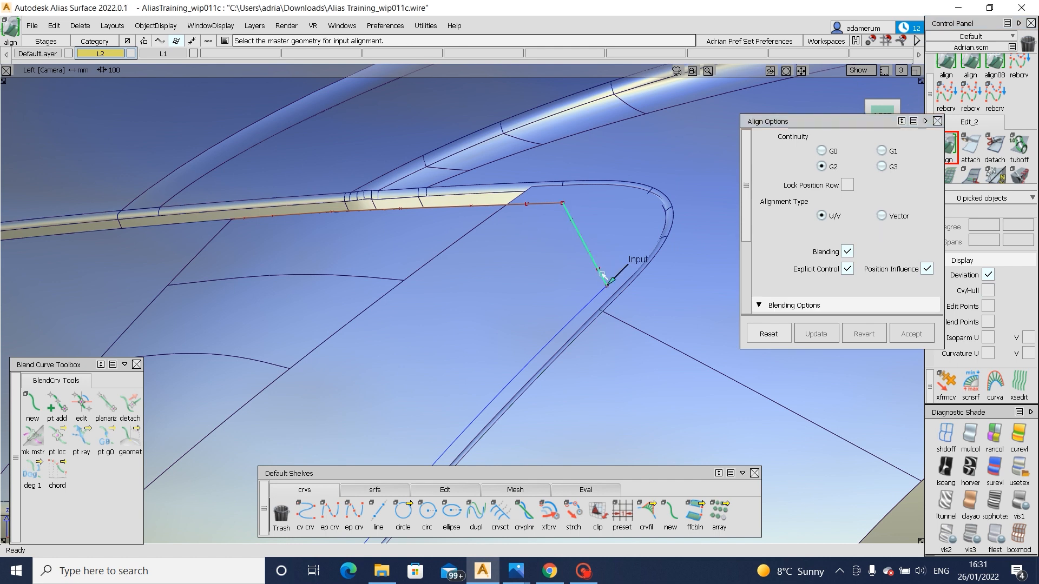
drag(651, 248, 681, 235)
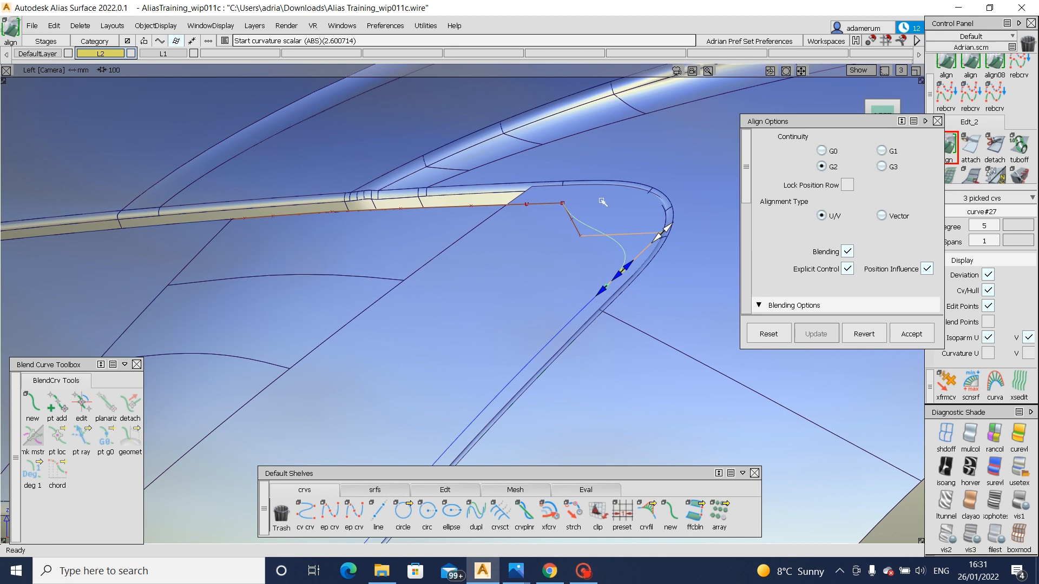
- Align the connecting curve's upper end to the extended flange-edge curve with G2 continuity and blending, and lengthen its handles towards the rounded corner
ctrl+shift+drag(633, 321, 582, 218)
click(570, 214)
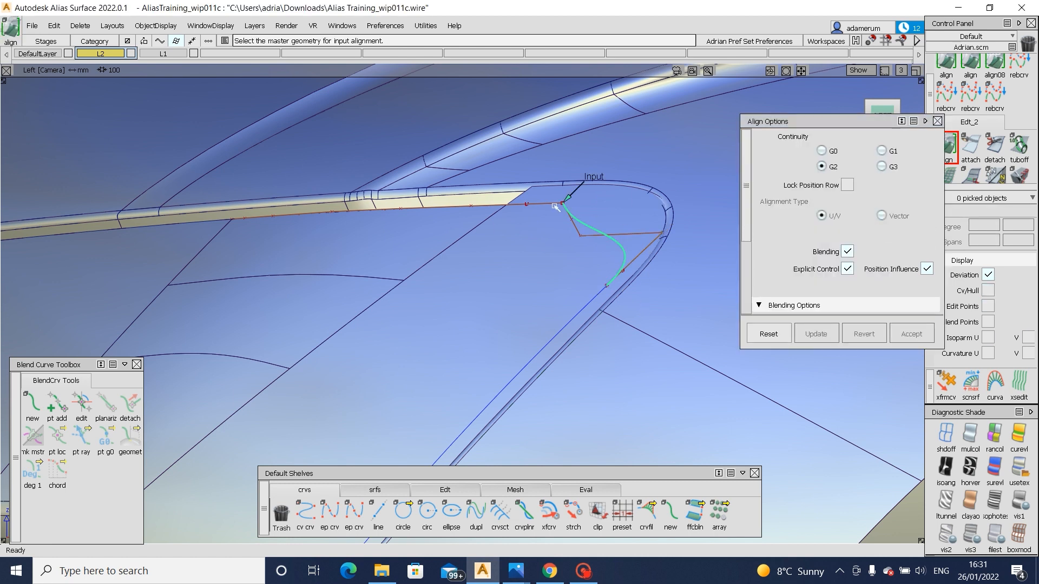
click(553, 206)
click(580, 214)
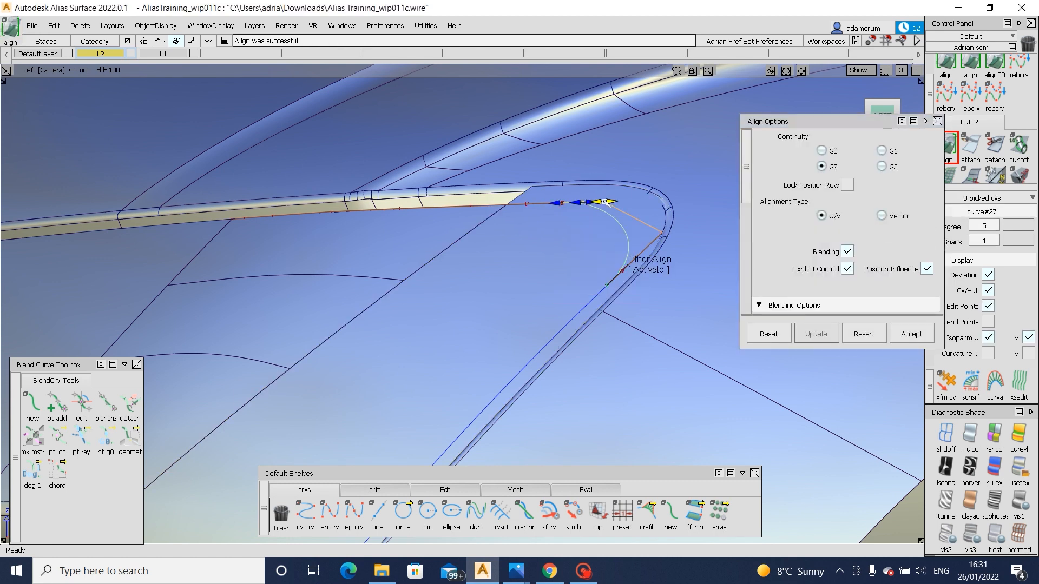
drag(645, 202, 622, 217)
- Refine the connecting curve's rounded shape by pulling the blend handles at its lower end and then at its upper end closer to the corner
ctrl+shift+drag(629, 273, 634, 248)
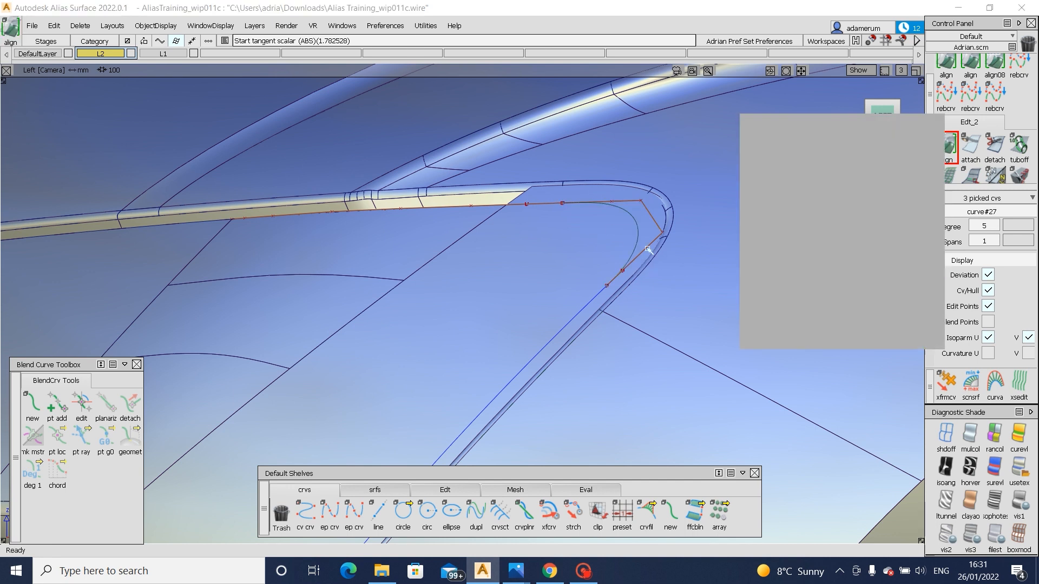
click(636, 249)
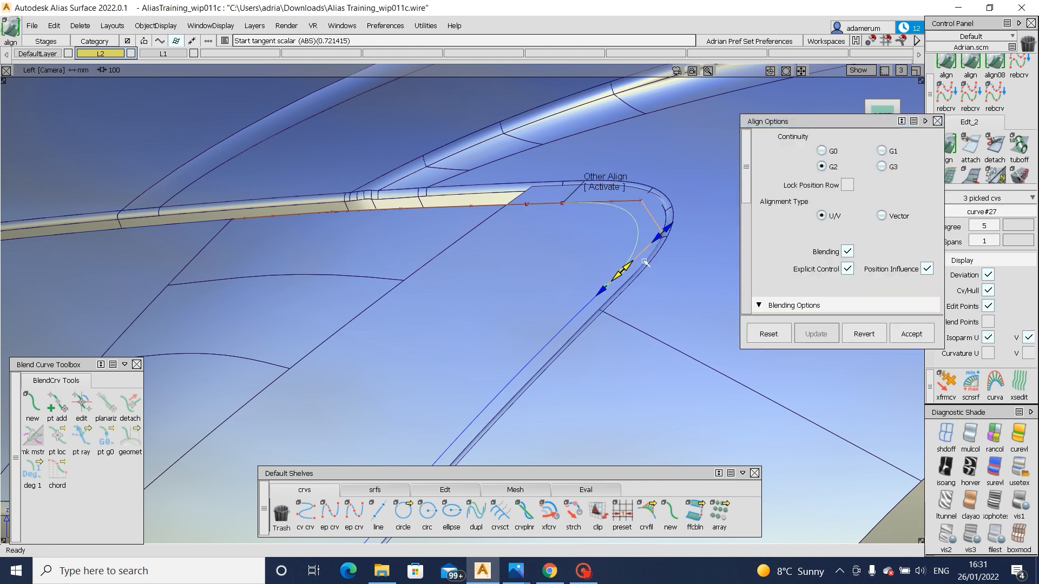
drag(649, 258, 676, 229)
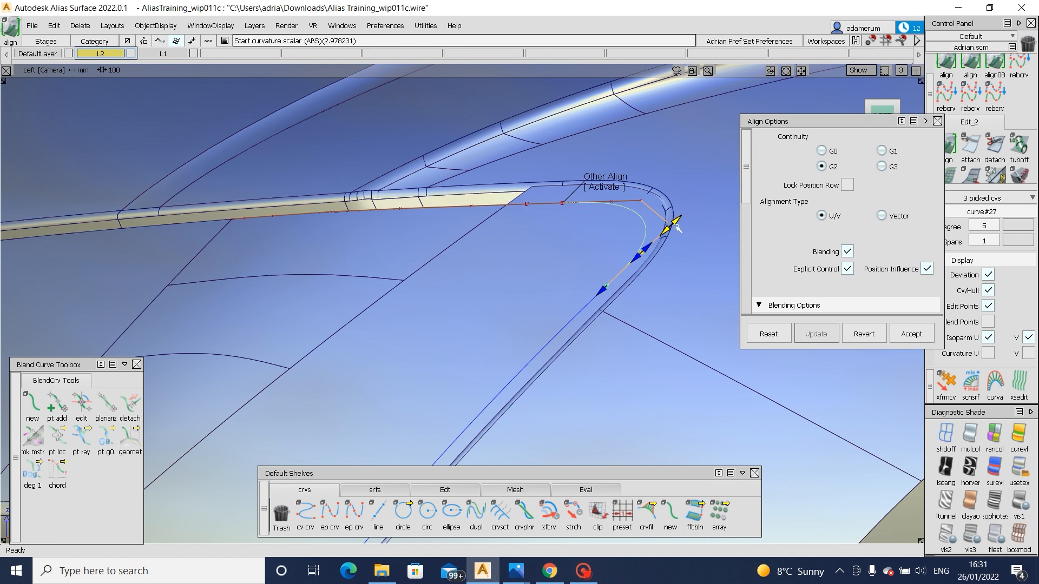
ctrl+shift+drag(642, 252, 686, 230)
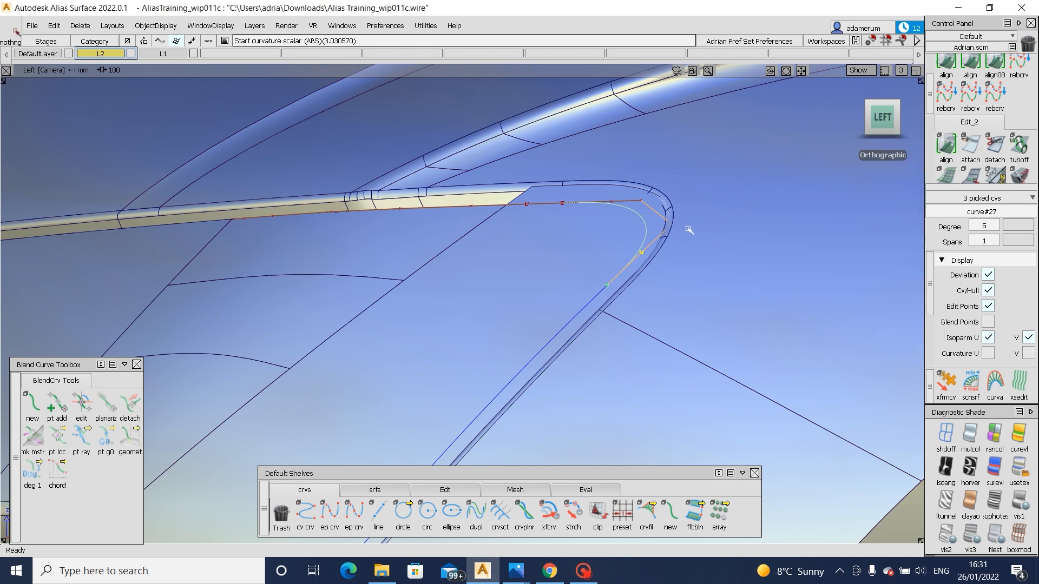
click(614, 206)
drag(647, 200, 648, 201)
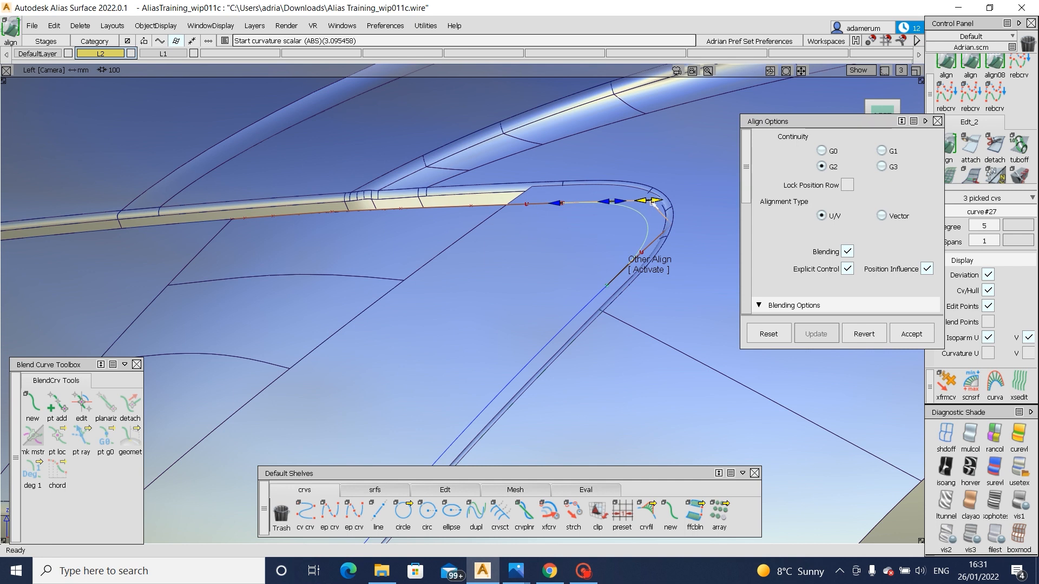
- Project the connecting curve onto the headlight's end panel along the Y axis
ctrl+shift+drag(661, 235, 615, 197)
click(510, 221)
click(626, 220)
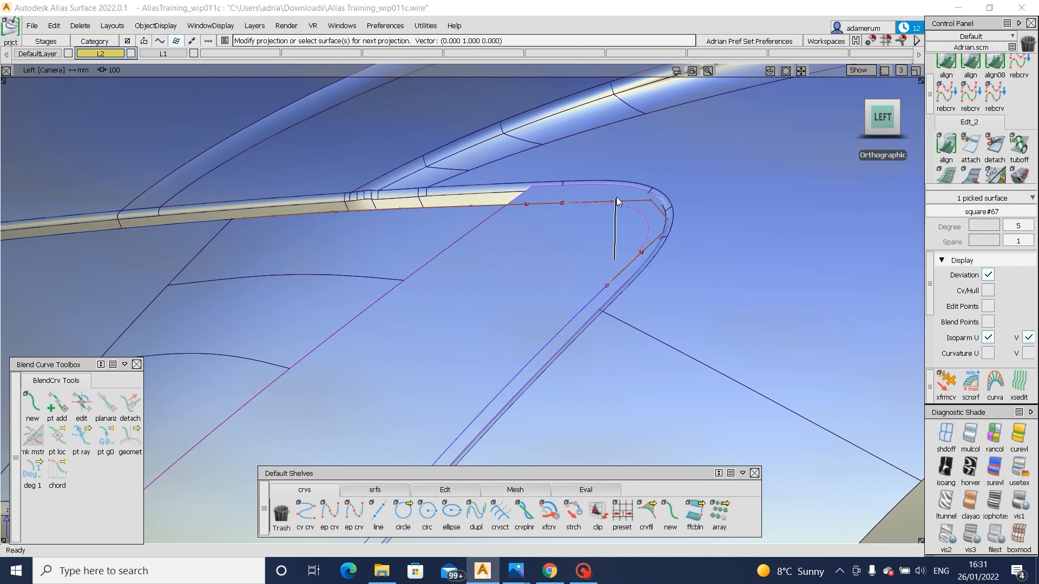
- Trim the headlight's end panel along the projected inset outline, keeping the inner region
drag(497, 173, 527, 275)
key(alt+shift+d)
key(Return)
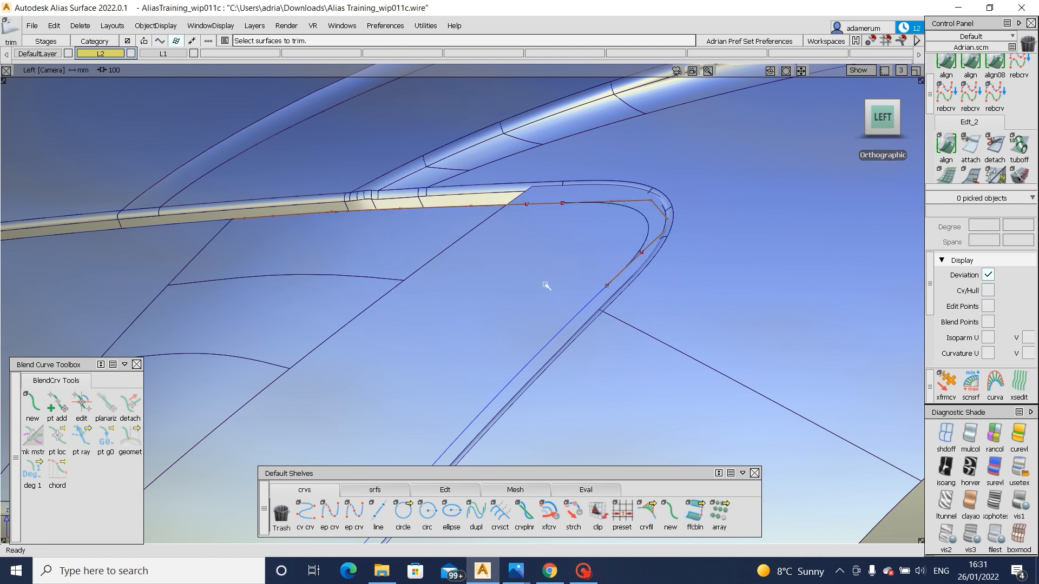
click(545, 284)
click(830, 526)
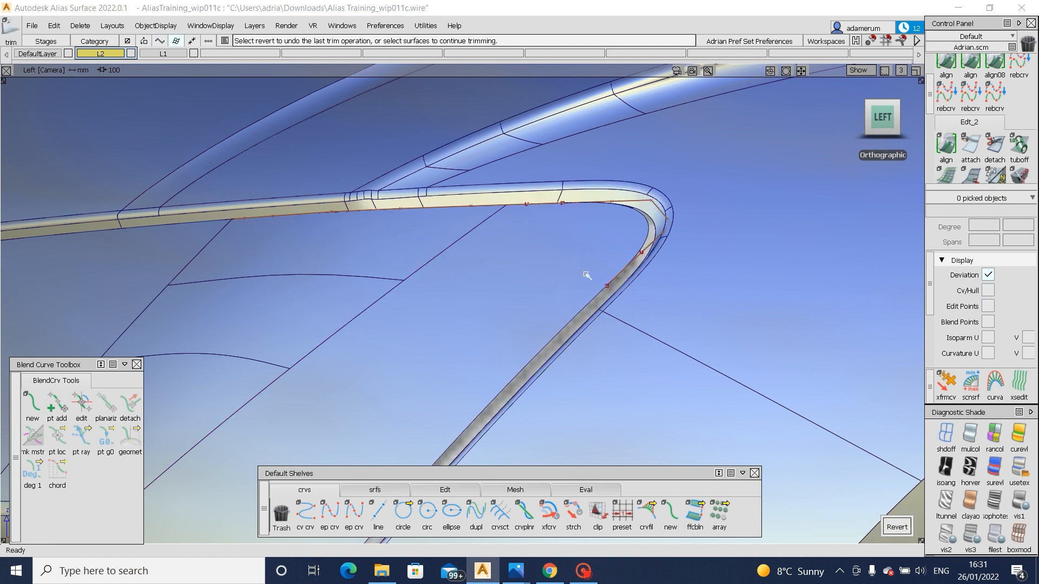
- Set up a multi-surface draft at the headlight's lower corner with a length of 10 mm and a draft angle of 0
alt+shift+click(585, 275)
alt+shift+drag(612, 336, 662, 277)
alt+shift+right_drag(664, 279, 752, 343)
alt+shift+drag(751, 343, 720, 301)
alt+shift+drag(443, 313, 303, 319)
click(375, 490)
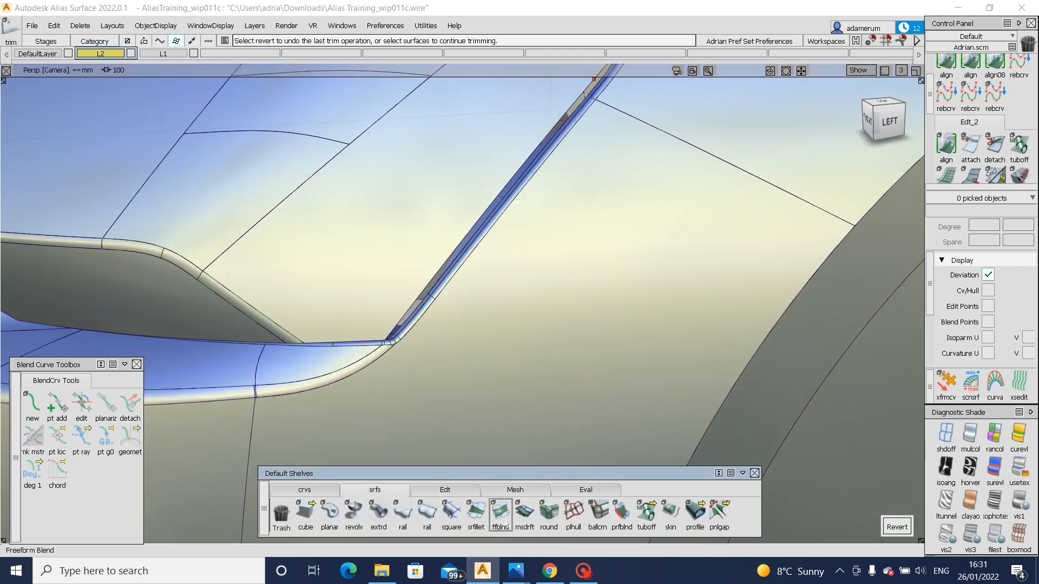
click(524, 514)
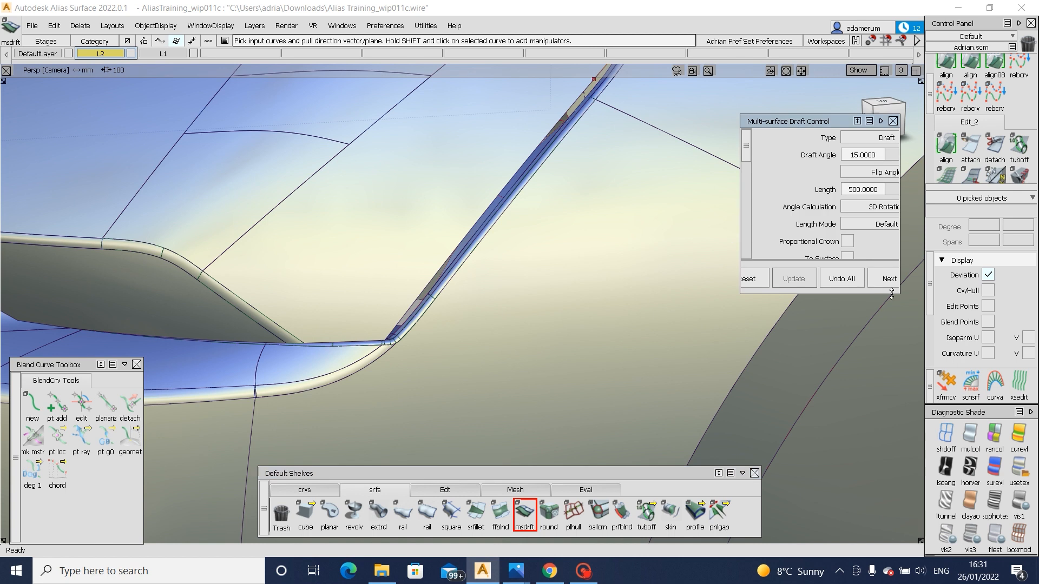
drag(896, 294, 944, 371)
scroll(854, 272, down, 5)
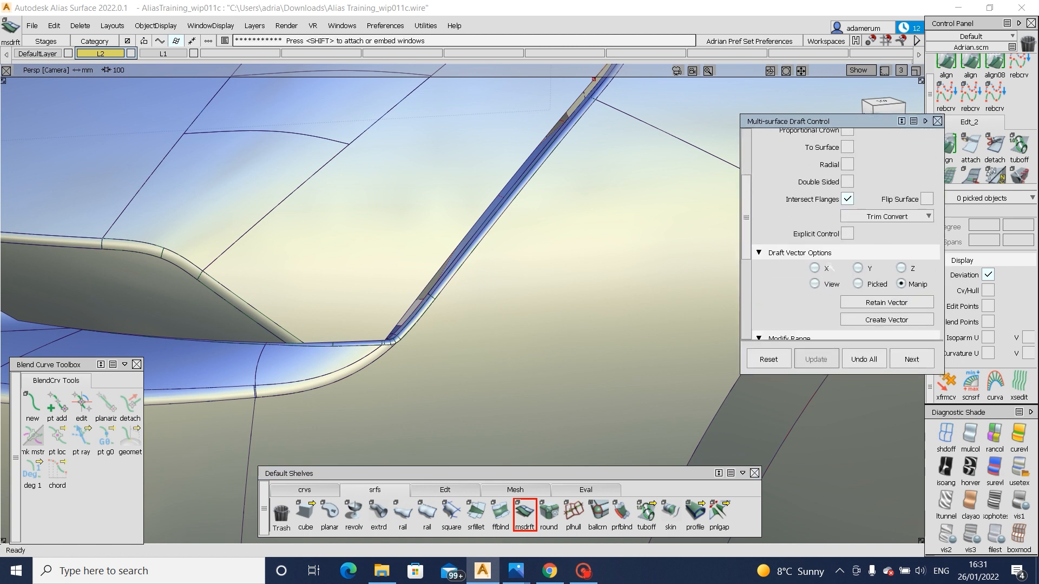
scroll(854, 272, up, 5)
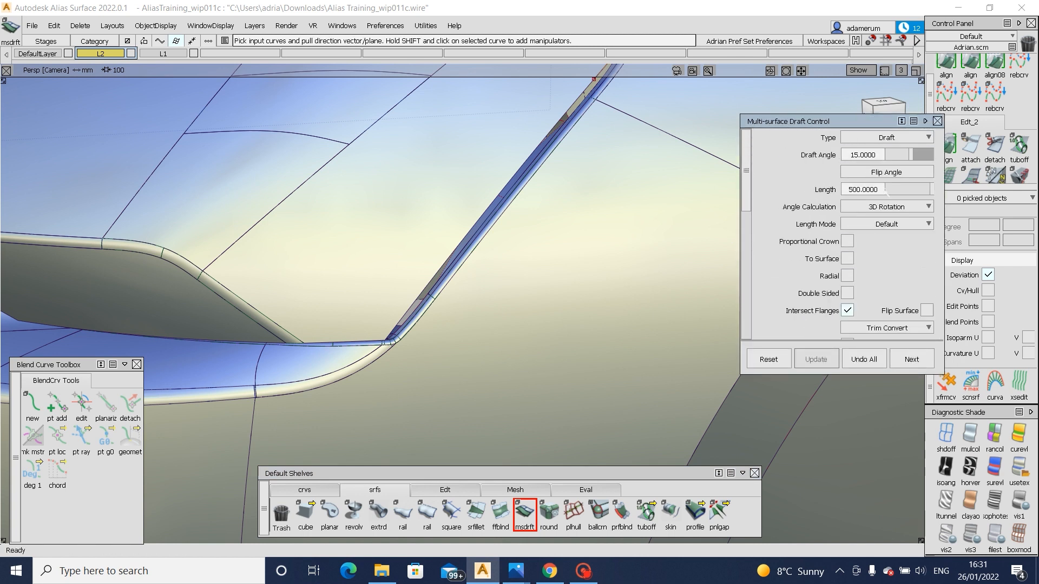
key(Return)
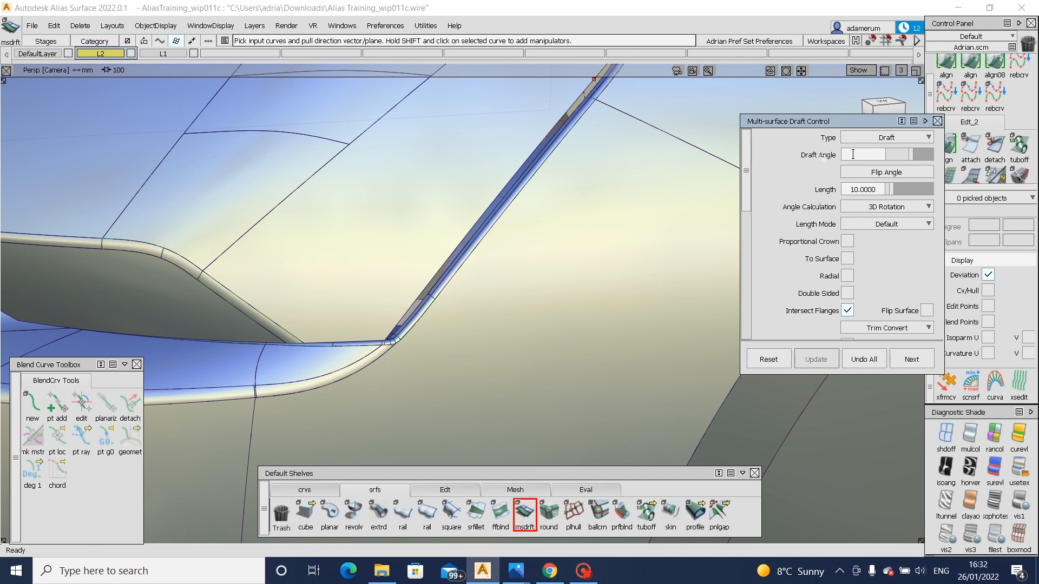
- Draft flange surfaces from the end panel's trimmed edges, covering the sloping side, the rounded corner and the upper edge
click(435, 281)
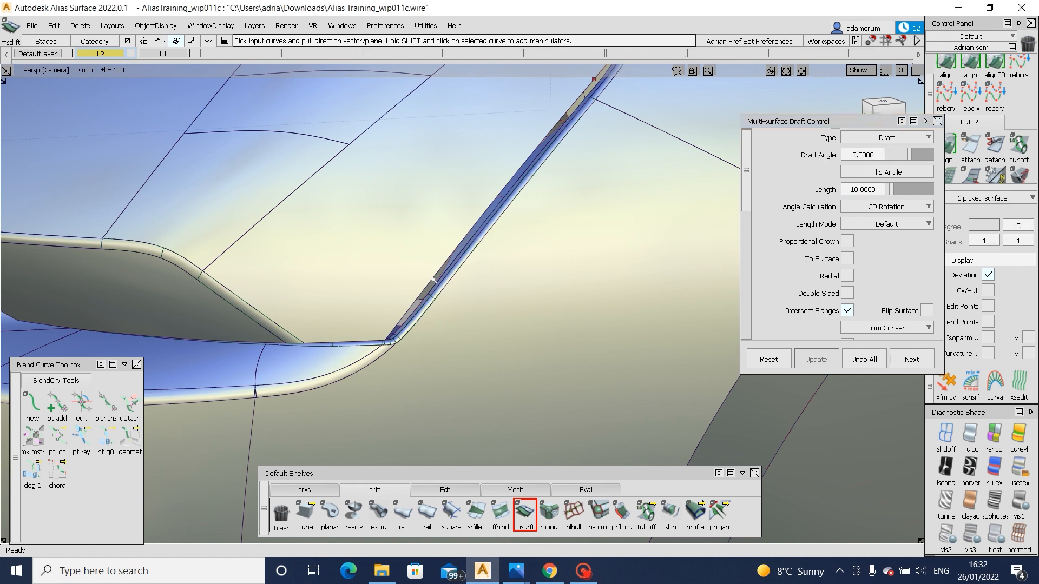
alt+shift+middle_drag(532, 188, 420, 404)
alt+shift+drag(521, 238, 467, 308)
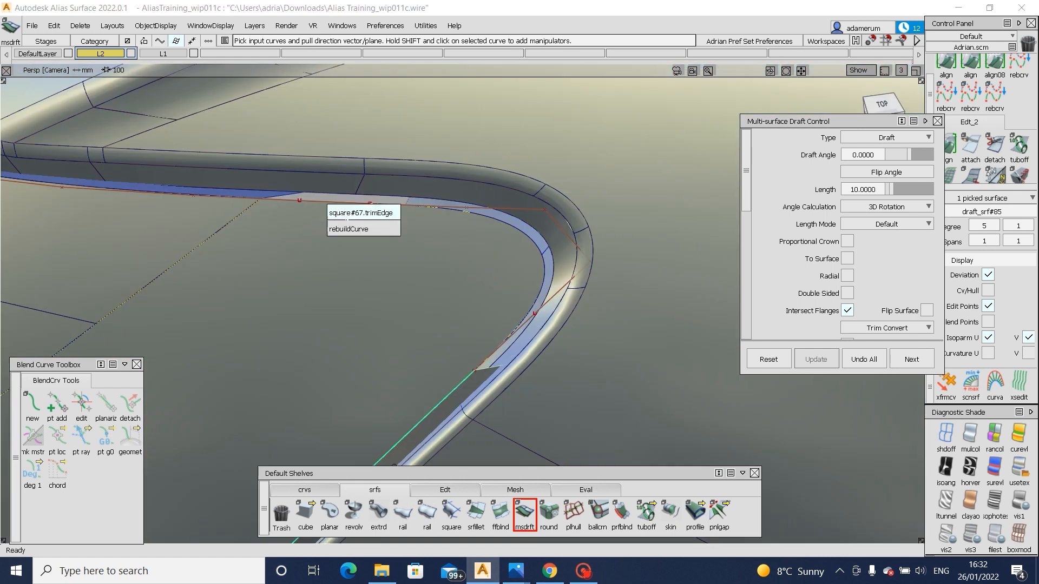
click(353, 220)
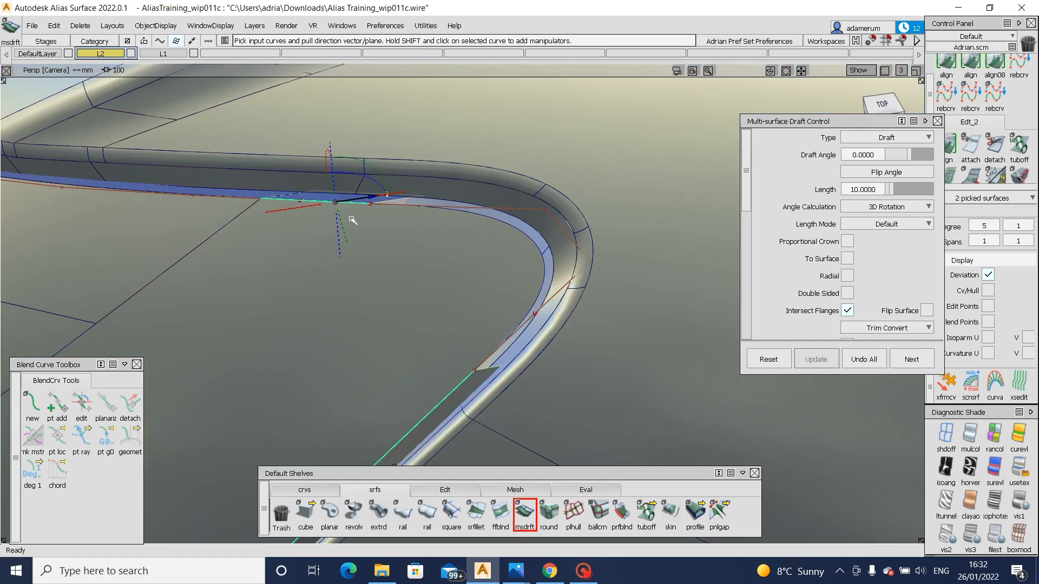
click(522, 232)
click(533, 250)
alt+shift+drag(516, 262, 589, 225)
alt+shift+right_drag(589, 225, 426, 297)
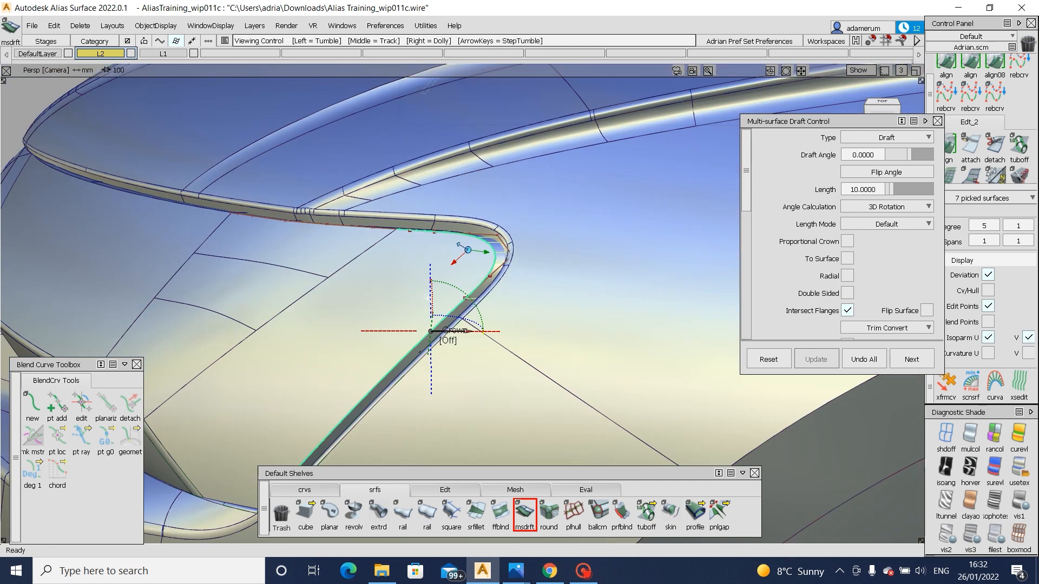
key(ctrl+z)
- Examine the finished headlight gap on the shaded model and the surfaces around the front bumper's lower air intake
alt+shift+drag(480, 310, 600, 314)
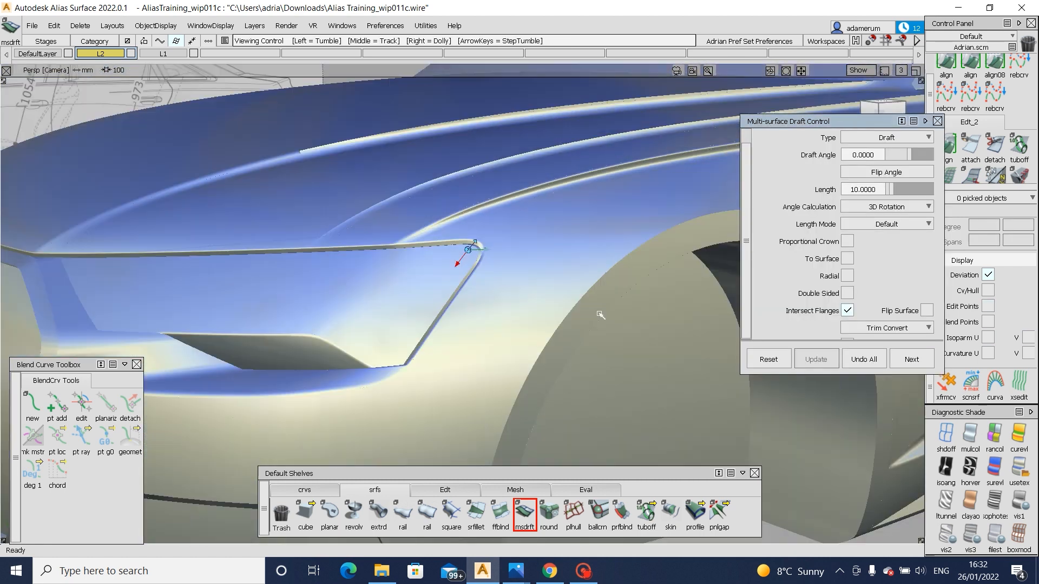
alt+shift+right_drag(600, 314, 376, 327)
alt+shift+drag(375, 327, 427, 329)
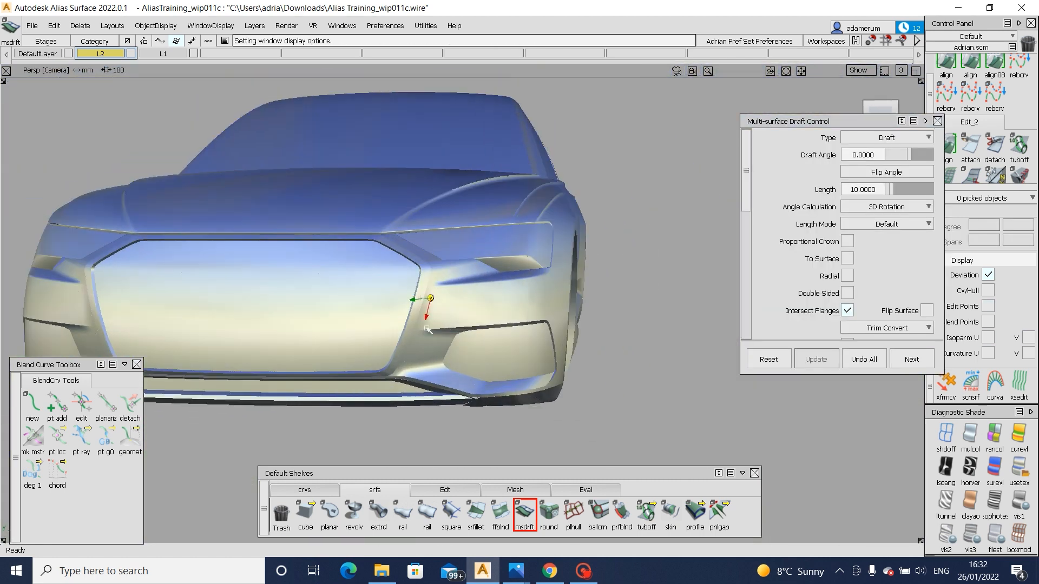
alt+shift+right_drag(427, 328, 291, 263)
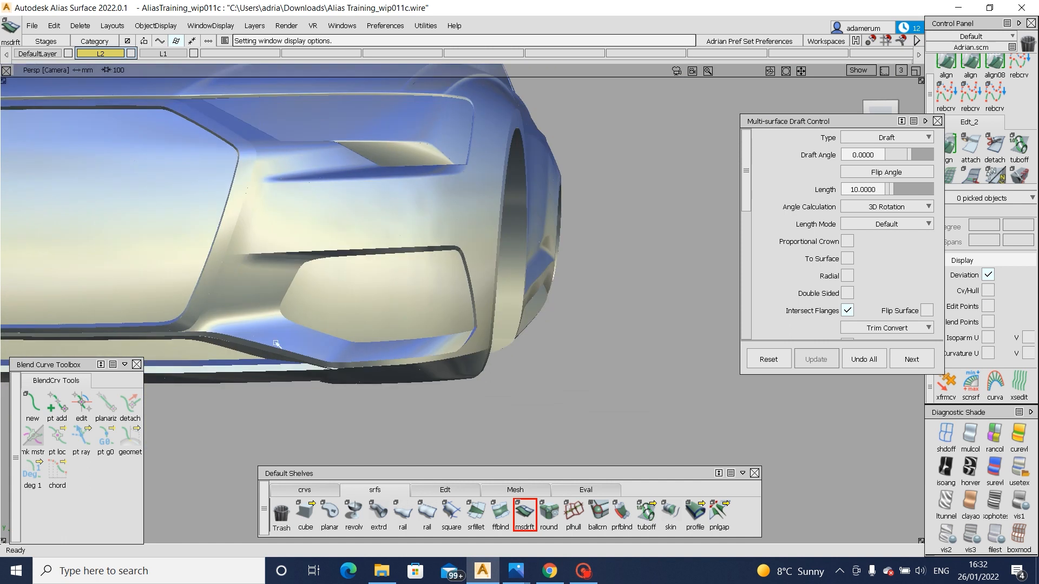
key(ctrl+m)
alt+shift+right_drag(320, 295, 398, 273)
alt+shift+middle_drag(398, 274, 218, 211)
alt+shift+right_drag(541, 324, 465, 323)
alt+shift+drag(465, 323, 503, 274)
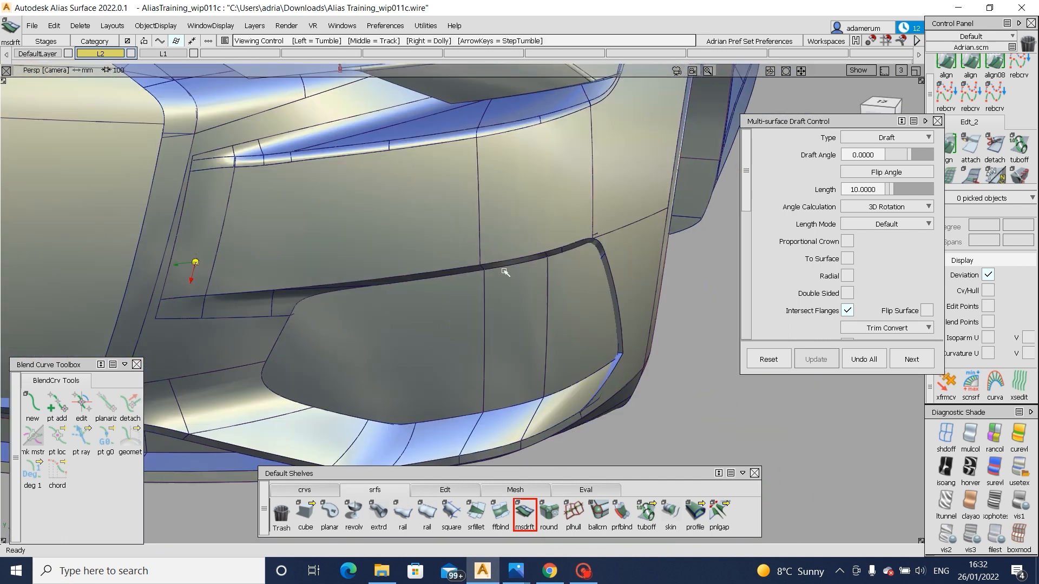
alt+shift+right_drag(378, 239, 420, 281)
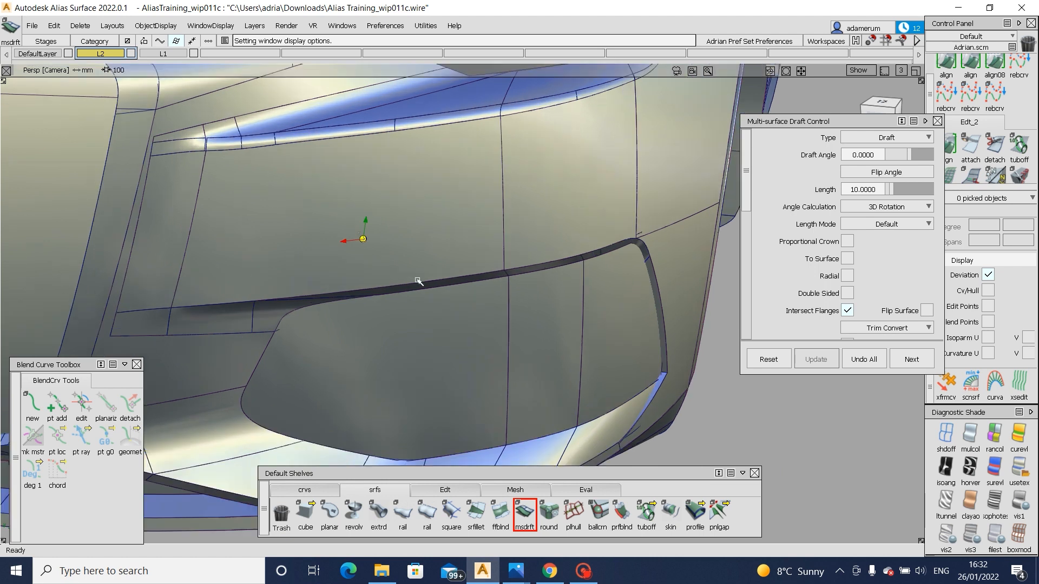
alt+shift+middle_drag(419, 281, 466, 318)
mouse_move(465, 318)
alt+shift+mouse_down()
mouse_move(413, 281)
mouse_move(363, 188)
alt+shift+mouse_up()
- Measure the width of the existing bumper fillet above the air intake with a curve-to-curve deviation between its two long edges
click(586, 490)
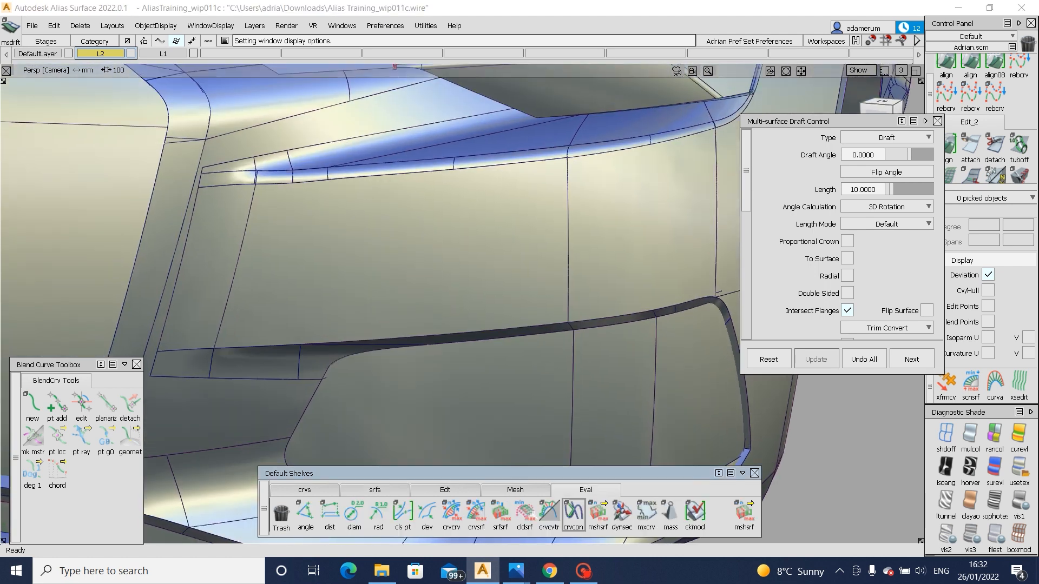
click(452, 511)
alt+shift+drag(536, 204, 533, 229)
alt+shift+right_drag(533, 228, 555, 257)
click(529, 191)
click(531, 189)
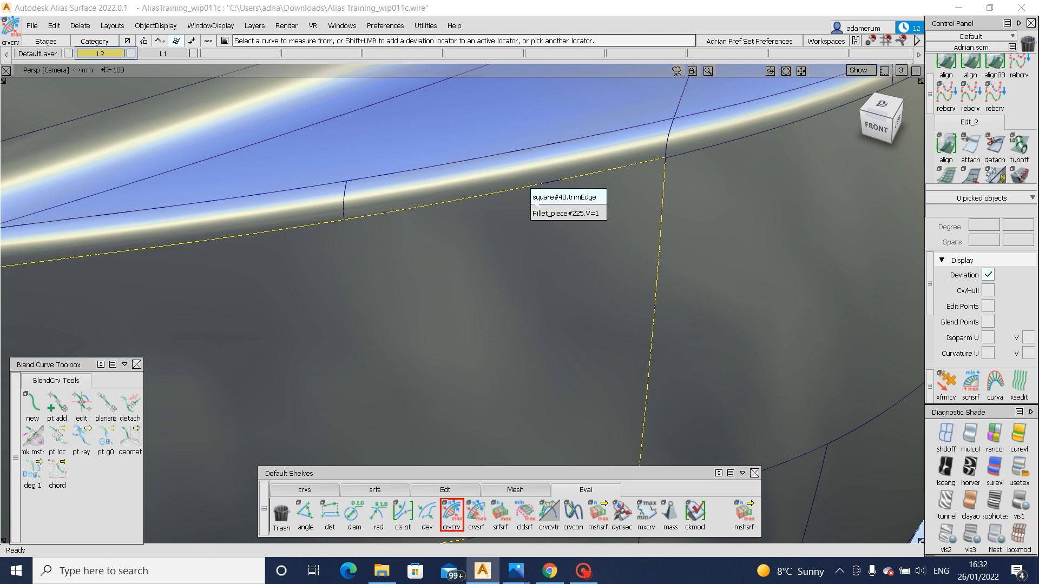
click(530, 188)
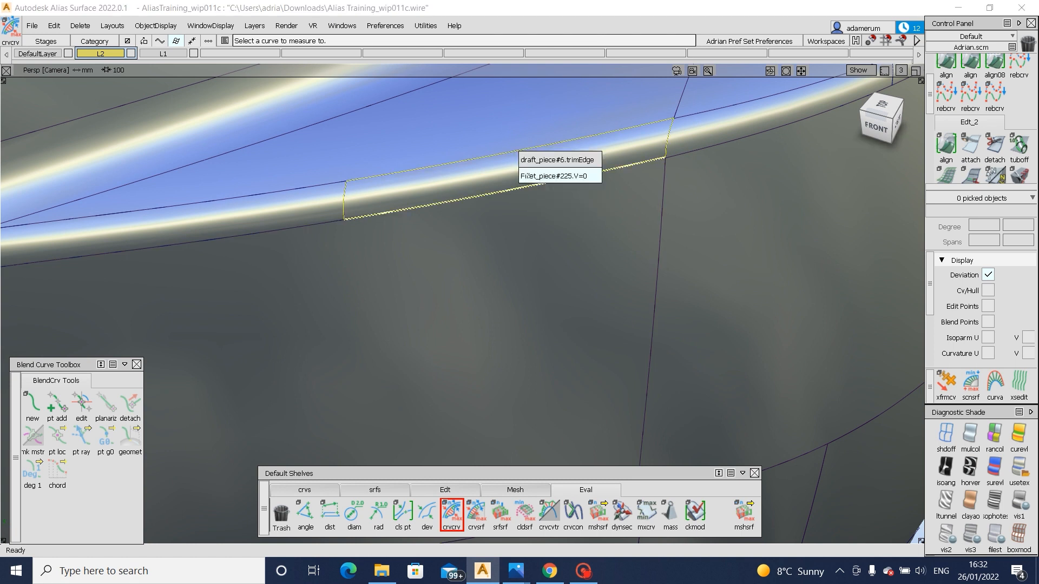
click(529, 176)
alt+shift+drag(480, 203, 389, 289)
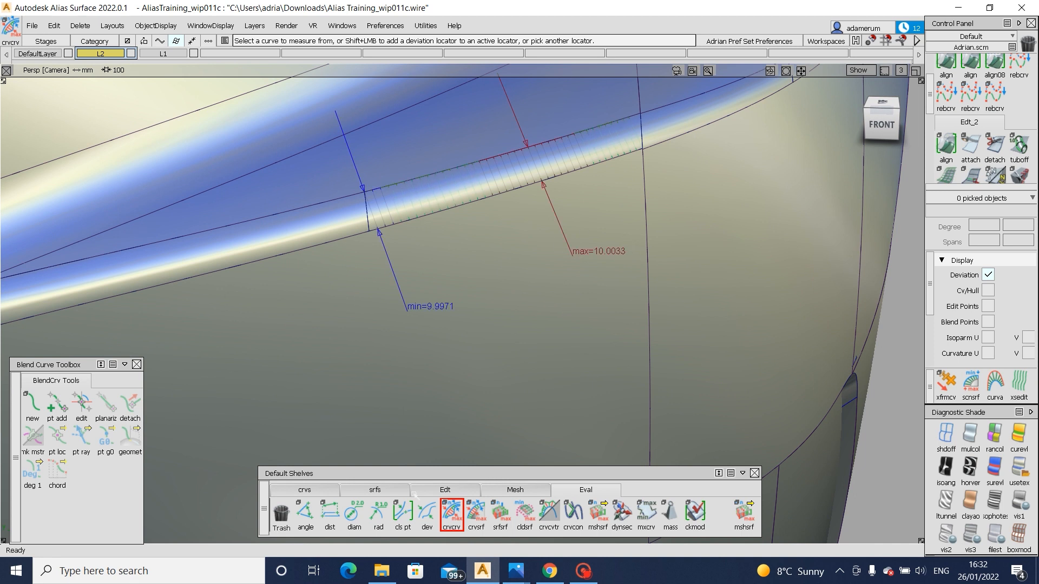
- Set up a G2 curvature surface fillet with a chordal length of 10 mm
click(379, 491)
click(476, 513)
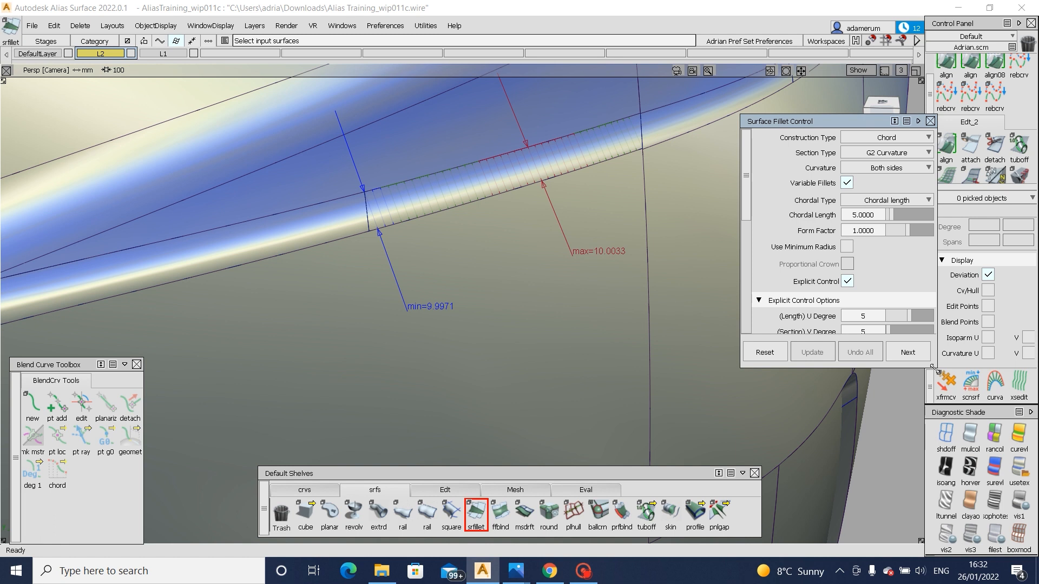
drag(934, 369, 941, 401)
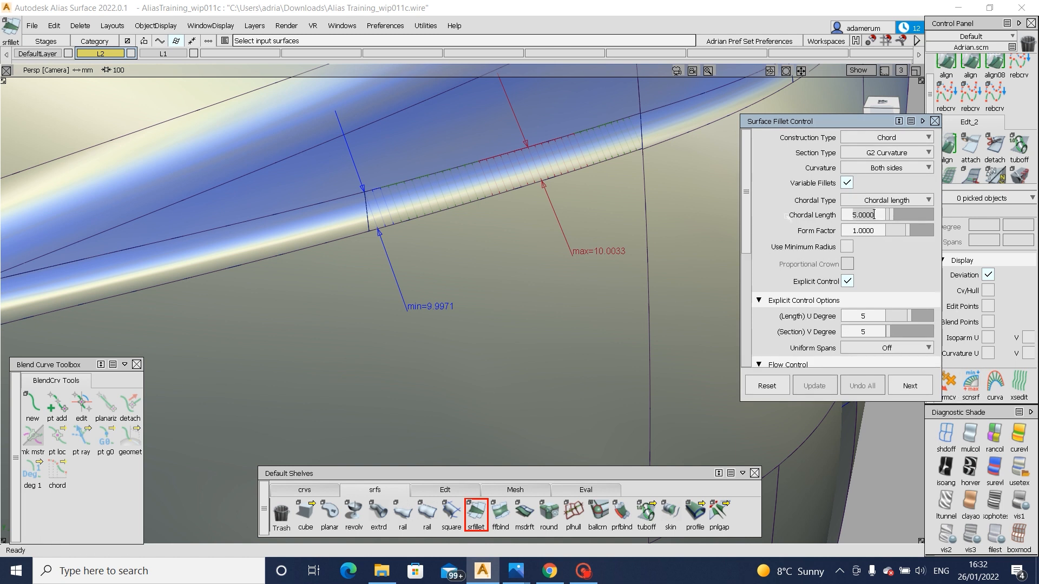
alt+shift+right_drag(457, 220, 533, 250)
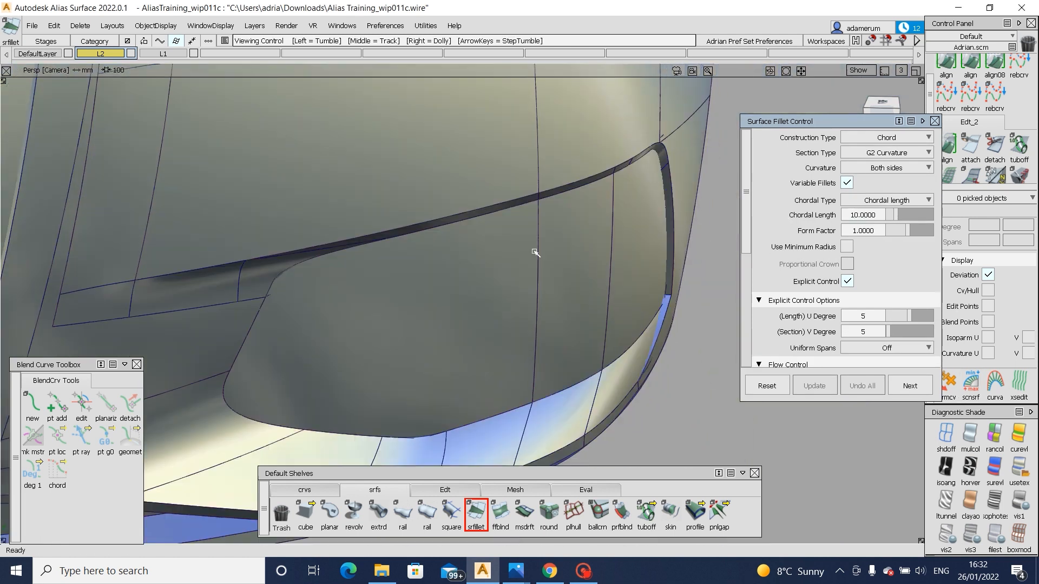
- Fillet the air intake's upper wall surfaces with the large bumper surface above them, leaving out the wall piece nearest the outer corner
alt+shift+drag(533, 251, 248, 216)
alt+shift+middle_drag(97, 230, 139, 246)
click(247, 253)
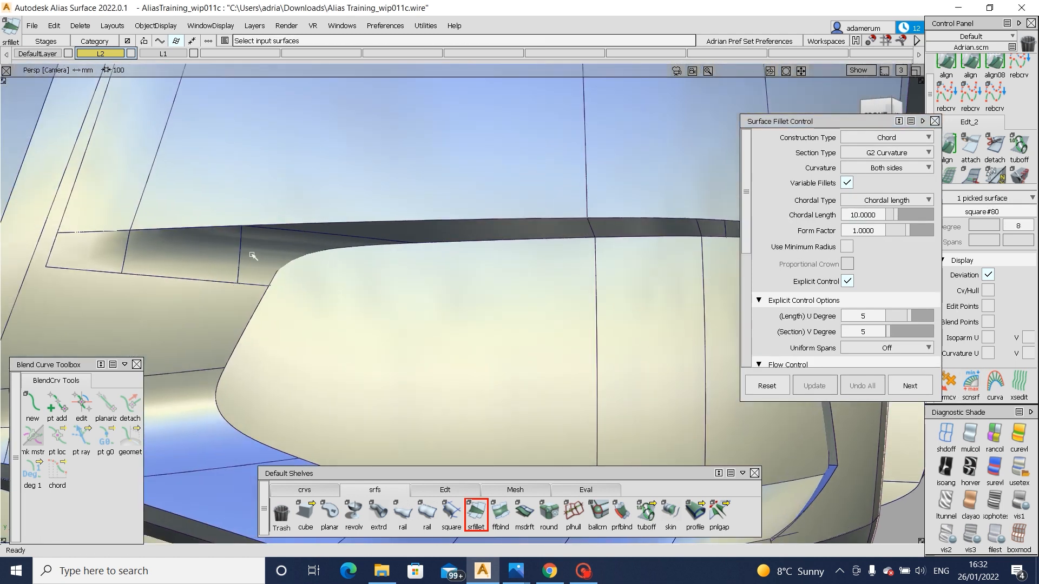
click(342, 236)
click(381, 230)
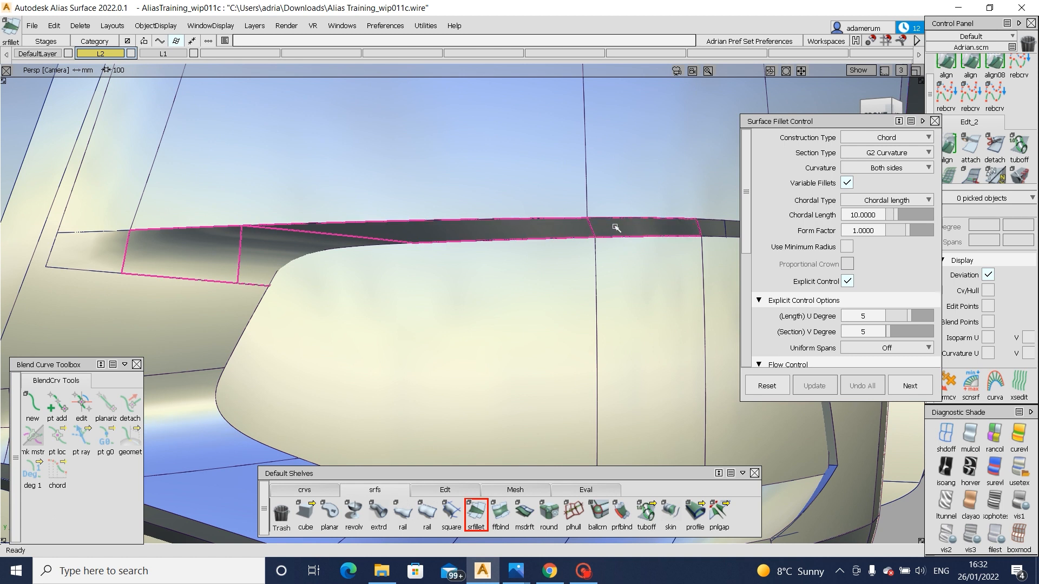
alt+shift+middle_drag(615, 228, 463, 226)
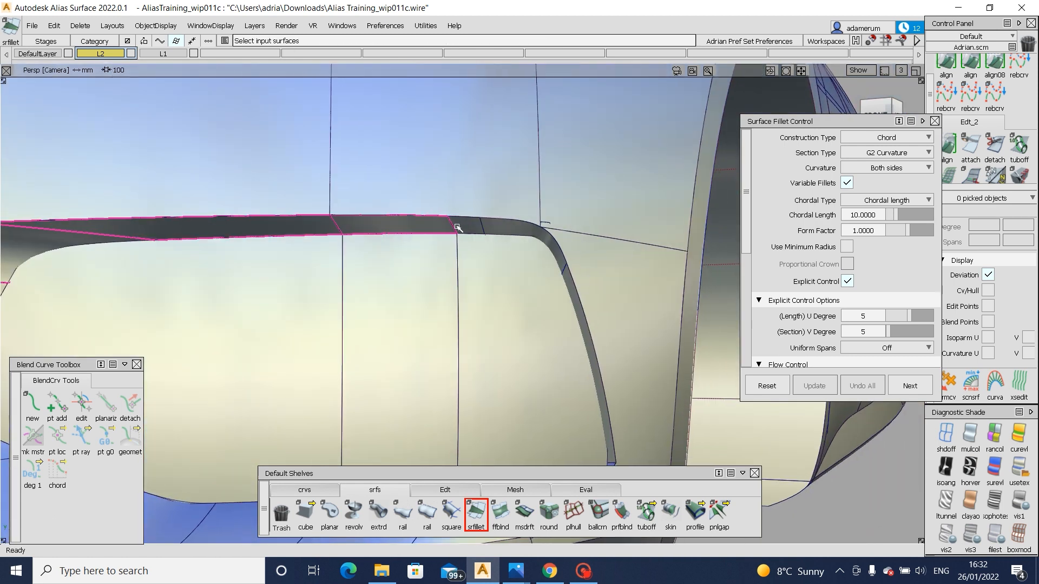
click(438, 227)
click(98, 213)
alt+shift+middle_drag(98, 213, 401, 254)
key(space)
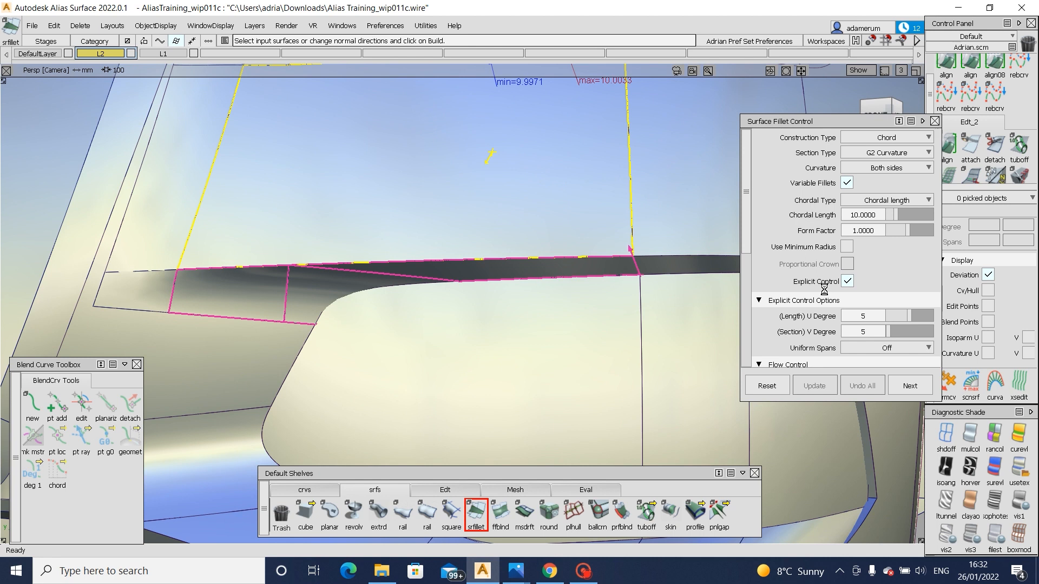
- Set the start and end flow of the air intake's upper fillet to Edge align and rebuild it
scroll(865, 249, down, 3)
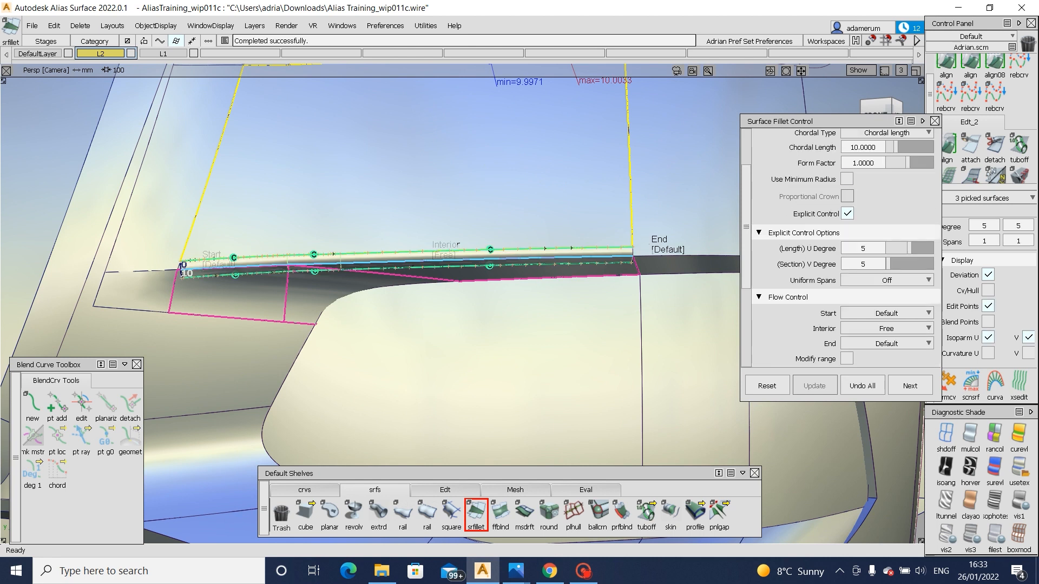
click(886, 235)
click(878, 272)
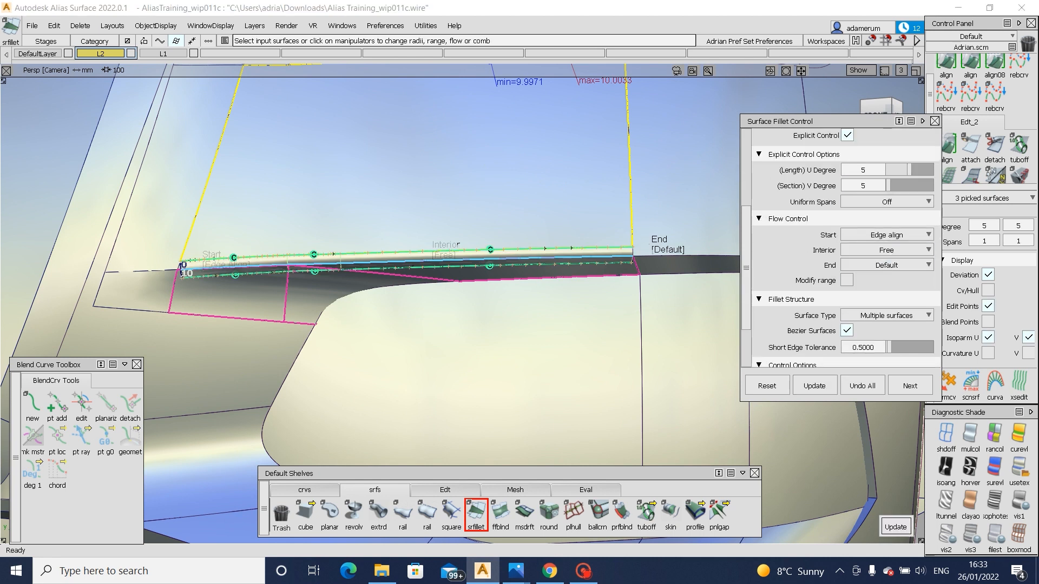
click(886, 266)
click(886, 296)
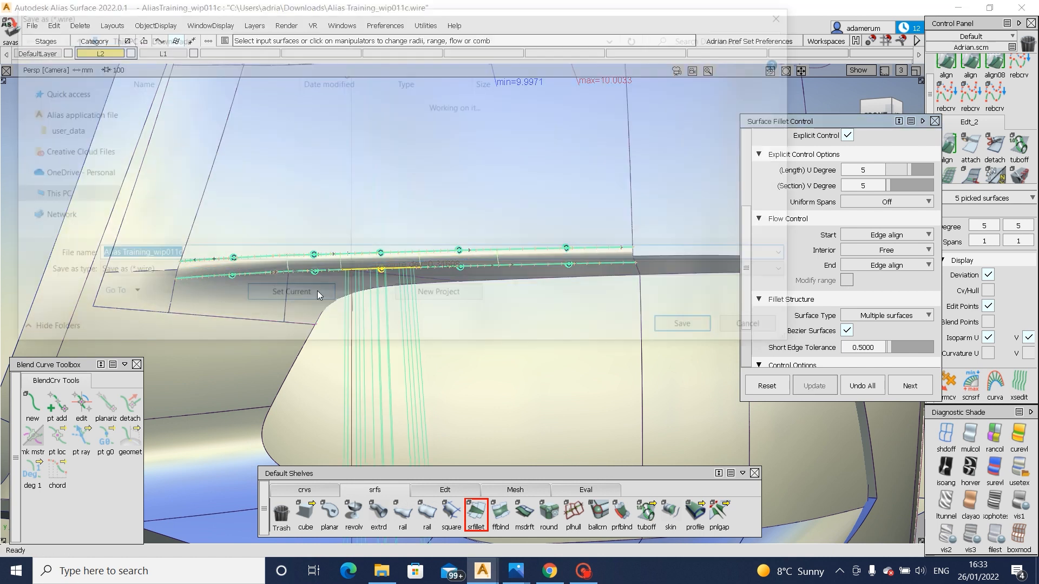
- Save the model under the new file name Alias Training_wip011d
key(ctrl+shift+s)
click(210, 254)
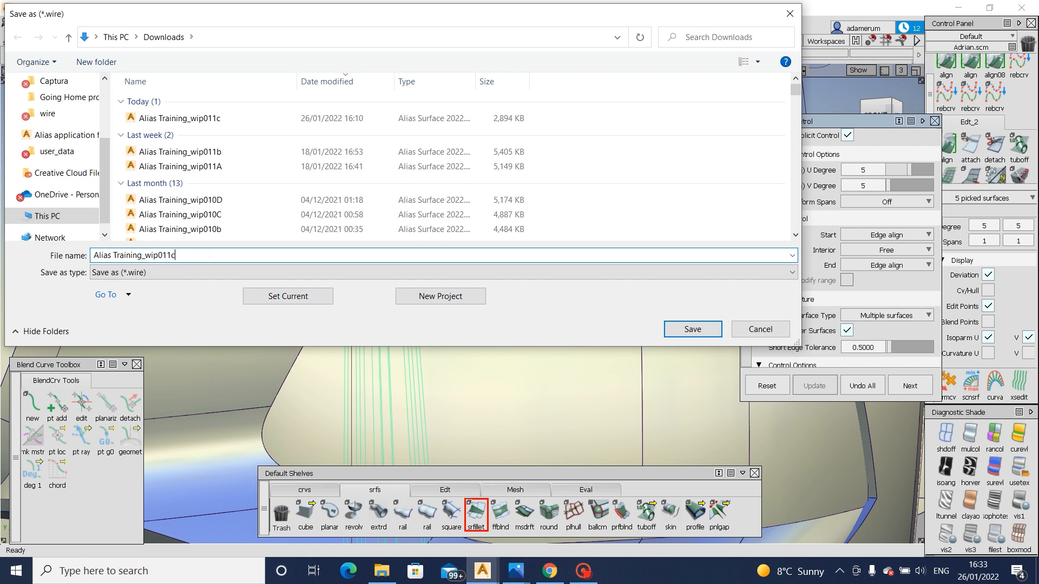
key(BackSpace)
text(d)
click(673, 330)
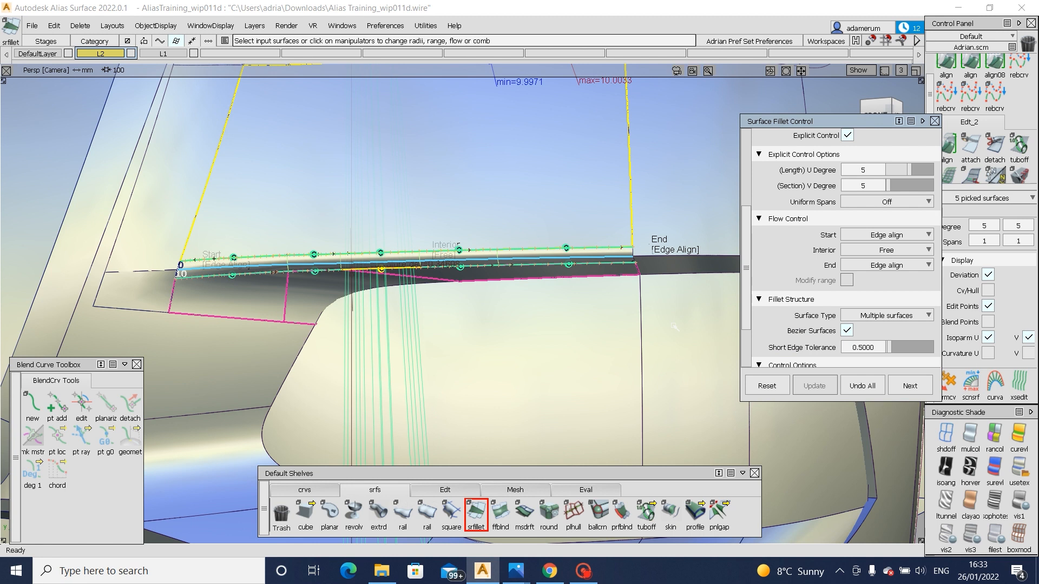
alt+shift+middle_drag(581, 288, 438, 296)
ctrl+shift+drag(595, 325, 596, 256)
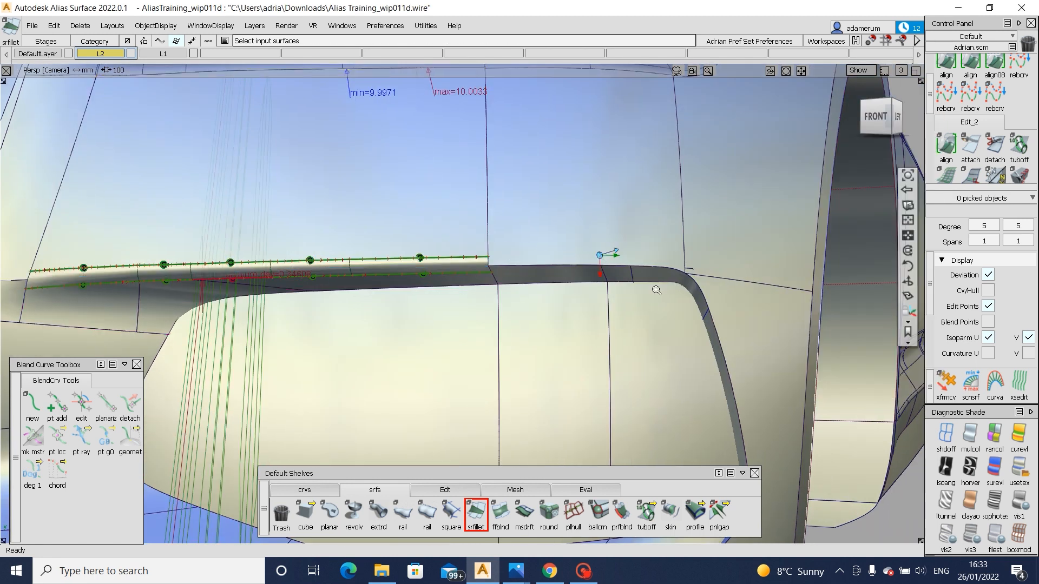
alt+shift+right_drag(657, 288, 565, 285)
click(494, 301)
click(530, 300)
click(684, 297)
alt+shift+drag(684, 298, 647, 335)
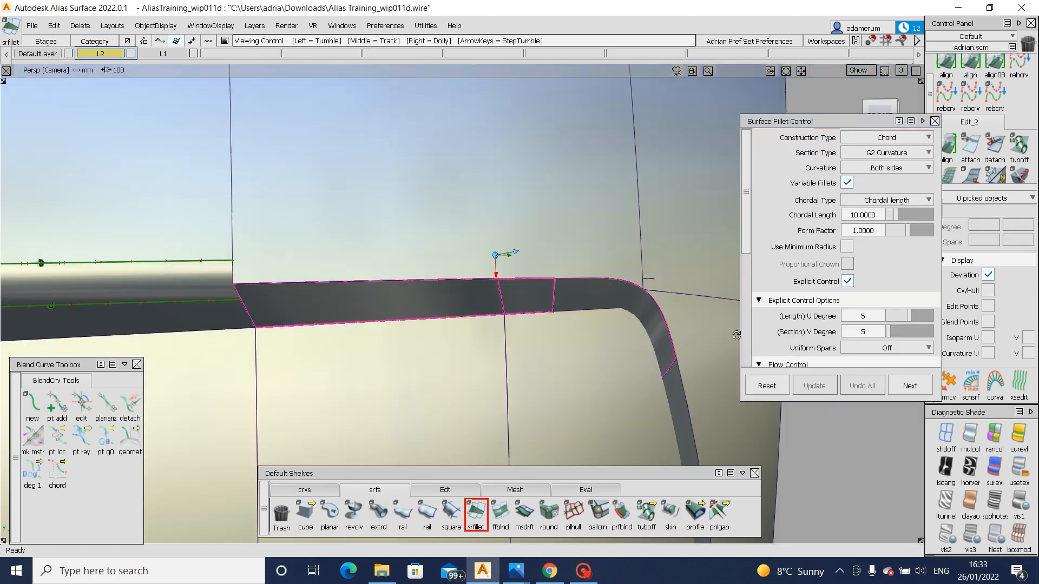
alt+shift+middle_drag(647, 378, 623, 275)
click(642, 242)
alt+shift+right_drag(642, 241, 607, 335)
alt+shift+drag(607, 335, 587, 335)
mouse_move(587, 336)
alt+shift+right_down()
mouse_move(567, 359)
mouse_move(579, 346)
alt+shift+right_up()
click(564, 327)
alt+shift+drag(580, 345, 560, 333)
- Examine the air intake's lower outer corner in the 2021 Audi A6 front-view reference photo and return to the Alias model
mouse_move(516, 570)
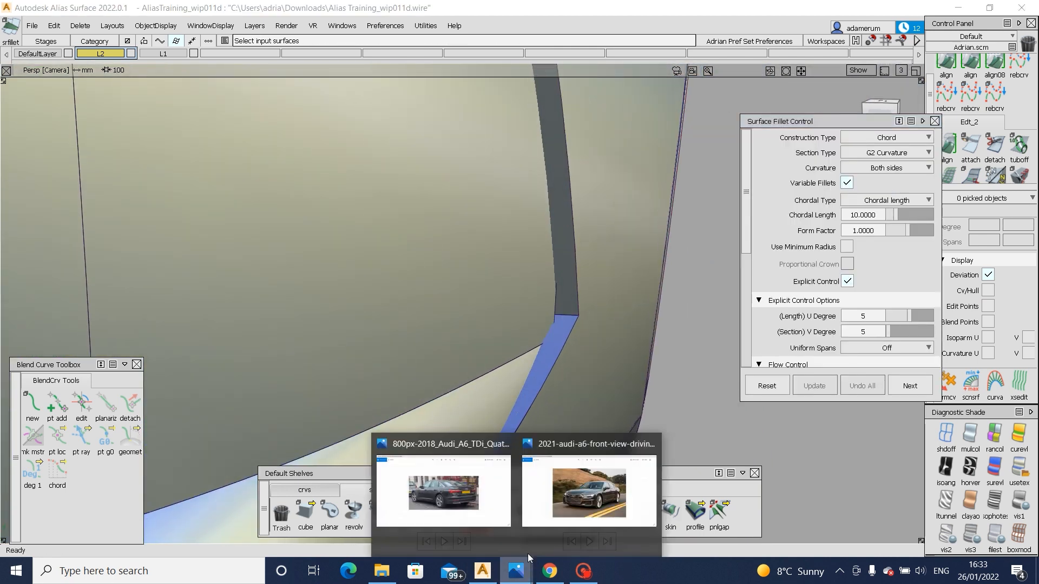
click(565, 482)
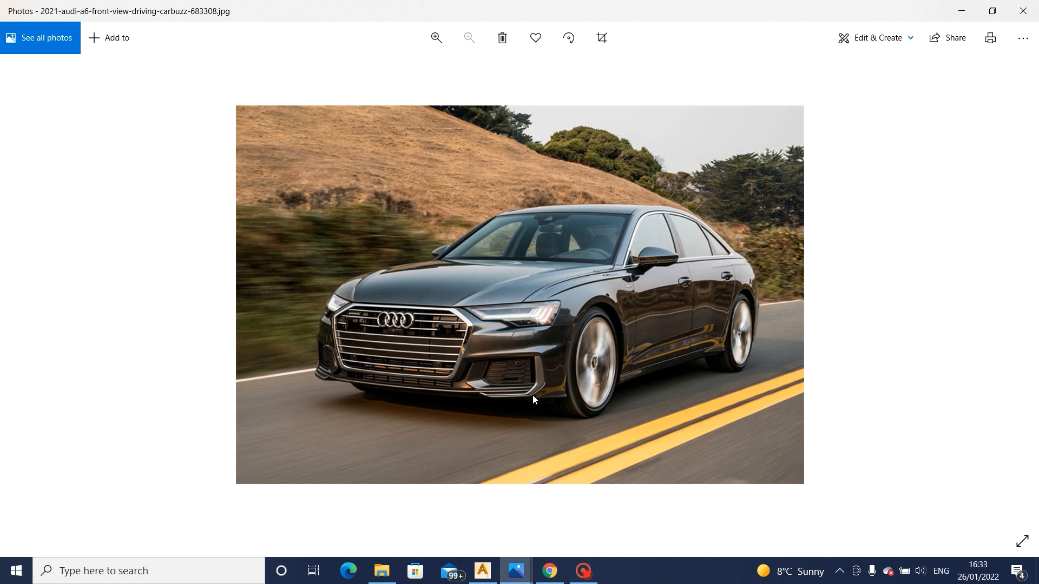
click(482, 571)
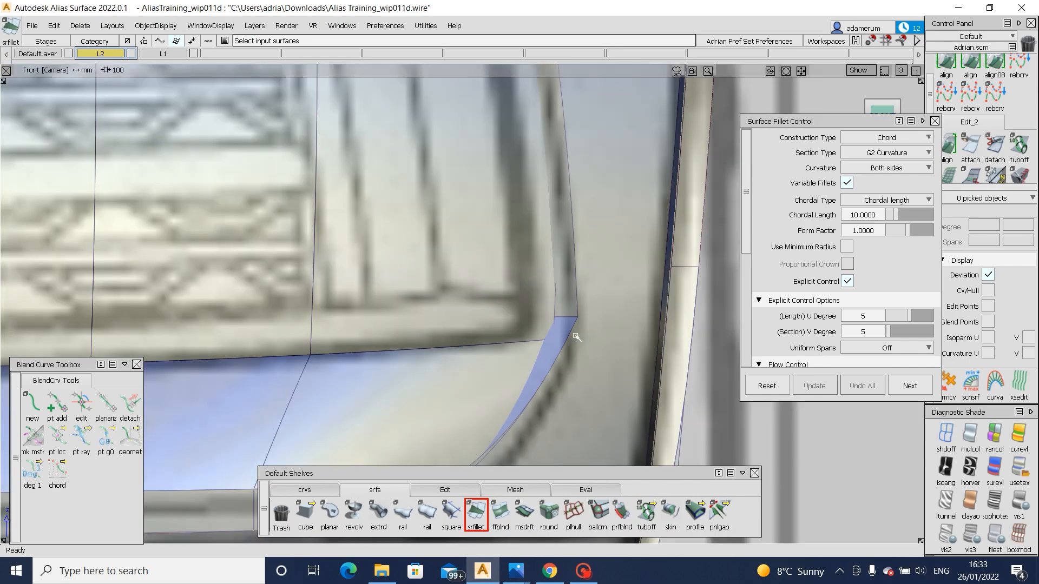
- Fillet the sharp corner where the air intake's outer side wall meets its lower wall, using a chordal length of 20 mm
alt+shift+drag(579, 390, 547, 351)
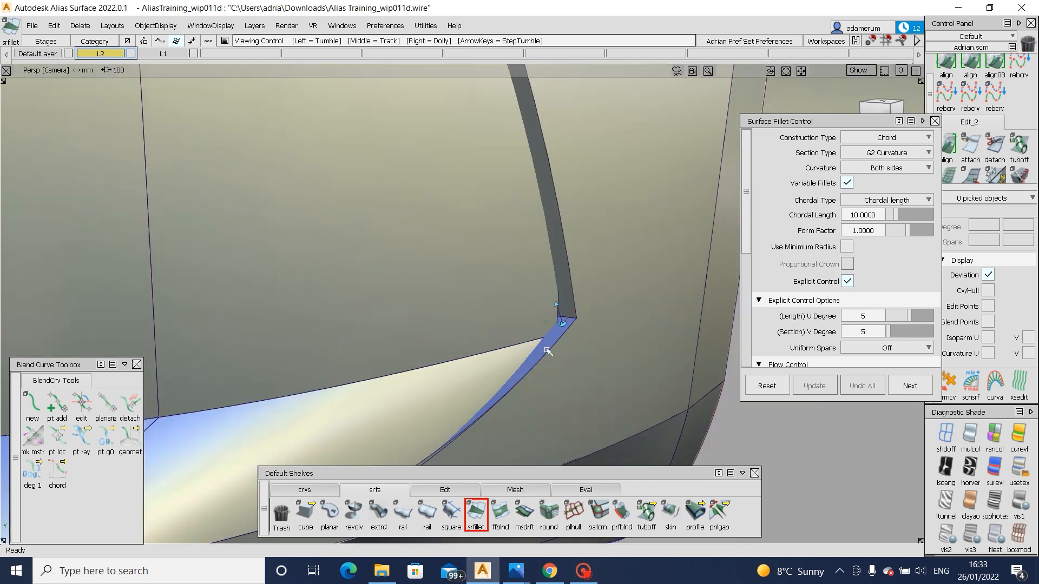
alt+shift+right_drag(618, 289, 589, 322)
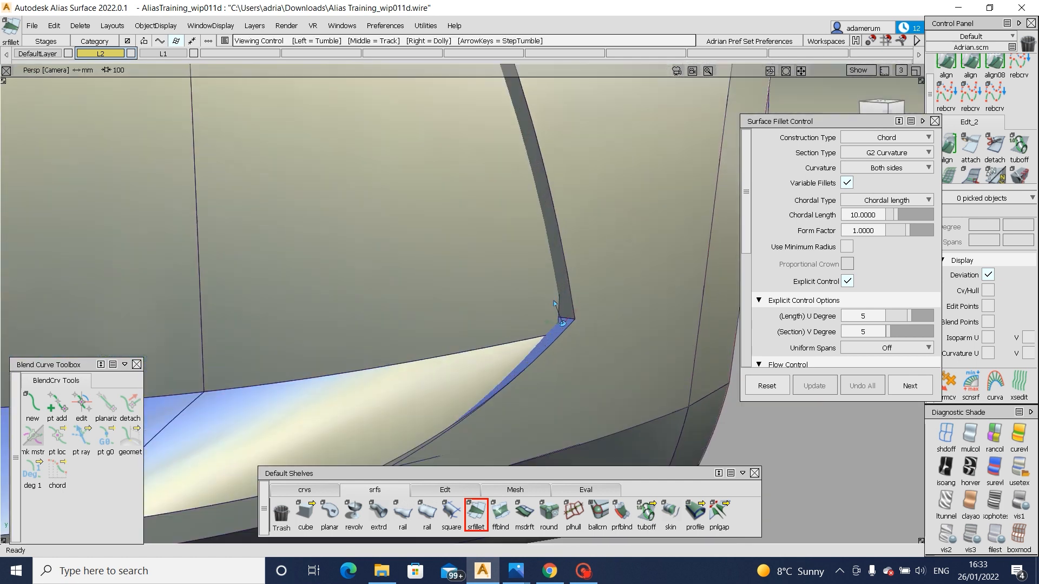
scroll(563, 326, up, 5)
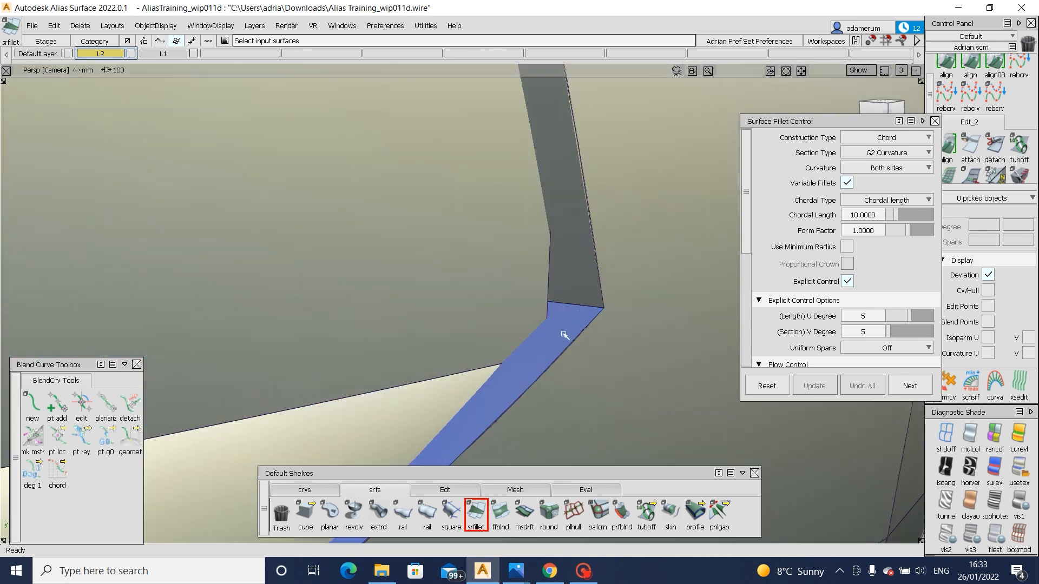
click(575, 274)
drag(875, 215, 813, 216)
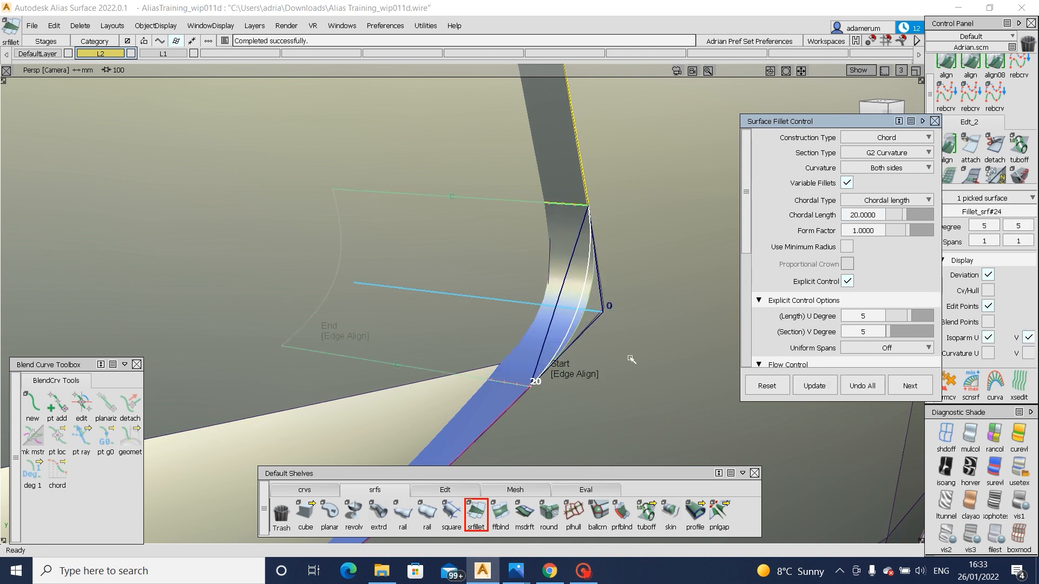
- Set the corner fillet's chordal length to 30 mm and rebuild it
alt+shift+drag(644, 255, 677, 271)
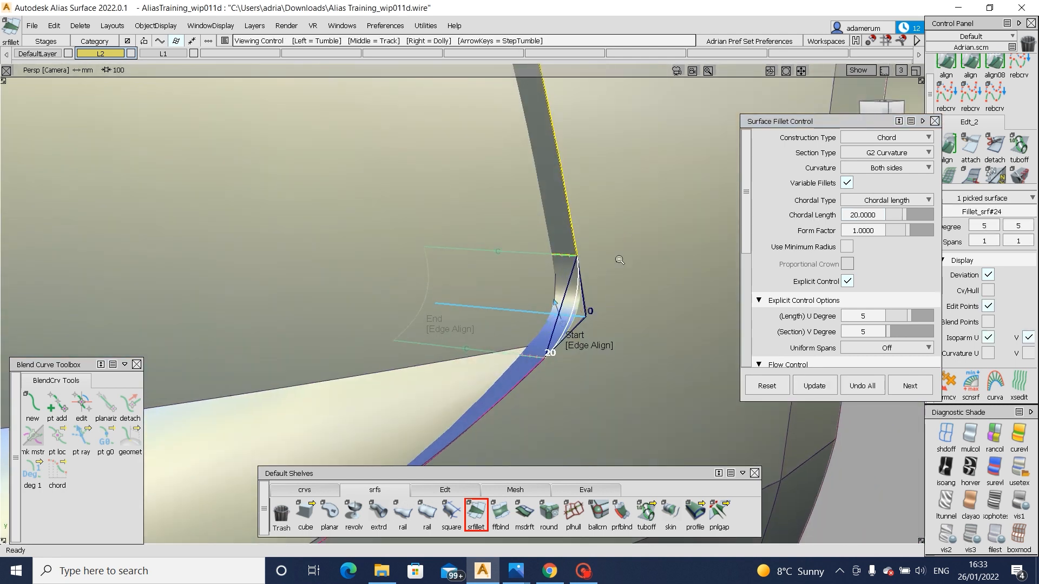
alt+shift+right_drag(619, 259, 584, 261)
click(875, 215)
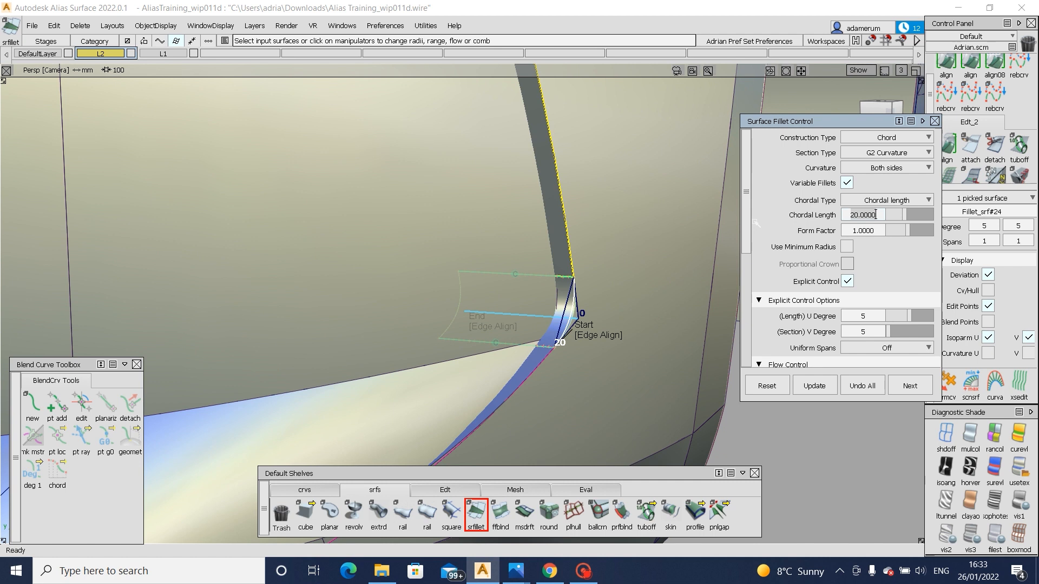
text(30)
key(Return)
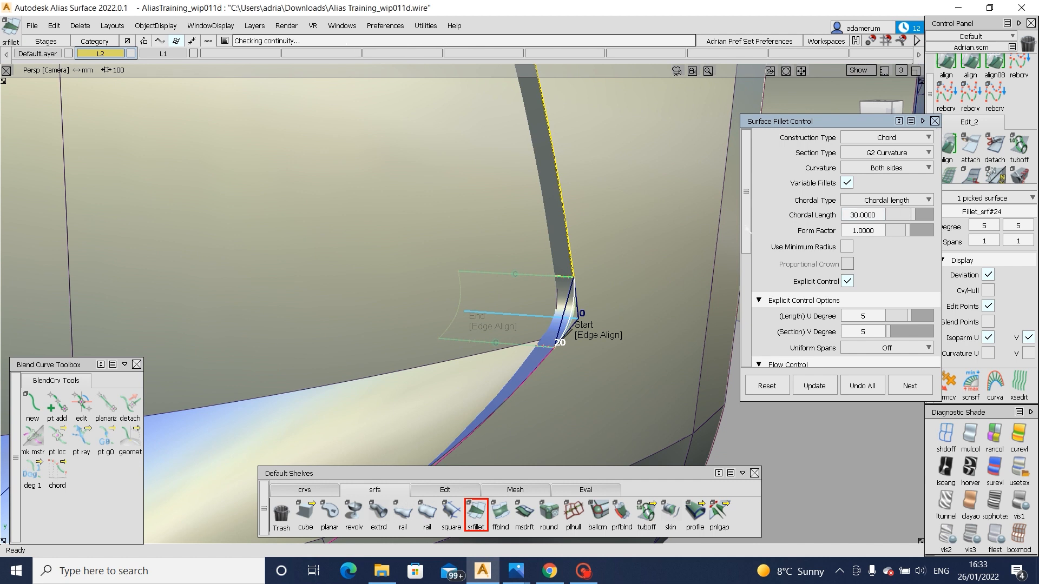
- Finish the fillet command, pick the new corner fillet surface and remove its construction history
mouse_move(654, 306)
ctrl+shift+mouse_down()
mouse_move(651, 274)
mouse_move(558, 307)
ctrl+shift+mouse_up()
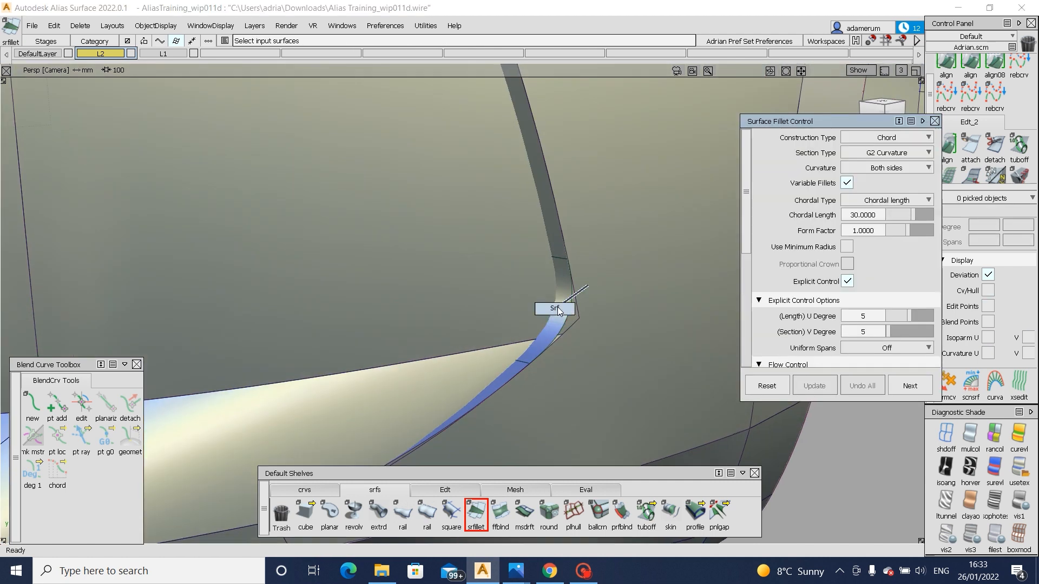
click(560, 311)
ctrl+shift+right_drag(563, 313, 597, 375)
key(Return)
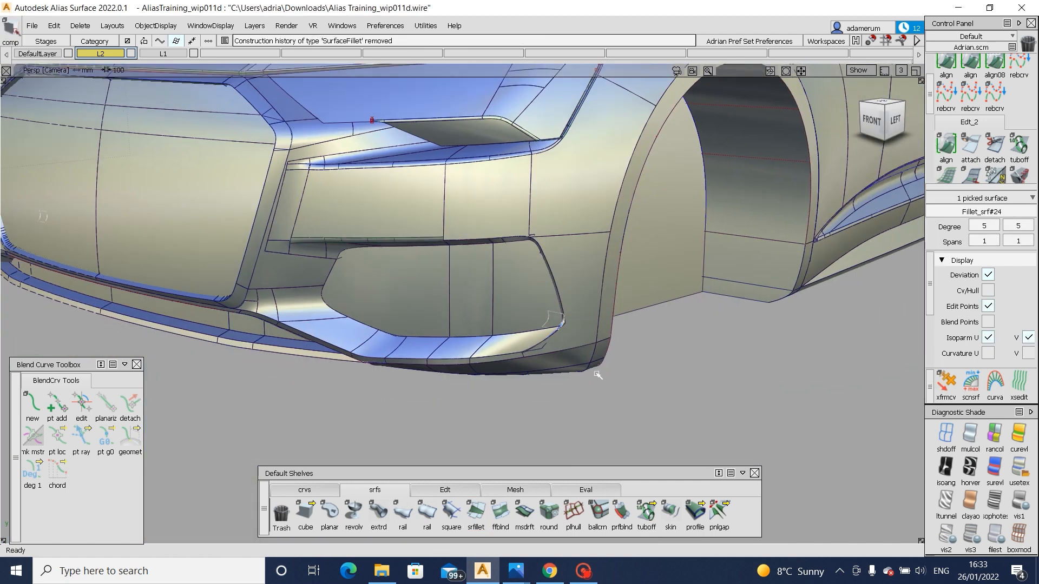
- Untrim the bumper surface around the intake's lower outer corner and project the corner fillet's outer edge onto it
ctrl+shift+drag(597, 375, 592, 338)
alt+shift+right_drag(574, 253, 625, 272)
click(582, 320)
alt+shift+middle_drag(582, 321, 573, 236)
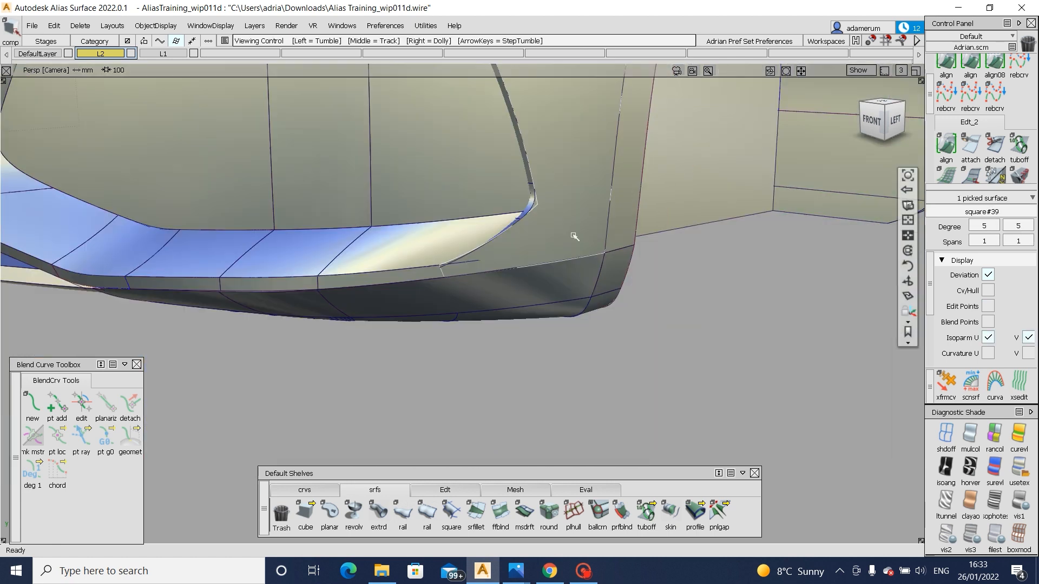
alt+shift+right_drag(574, 236, 576, 262)
alt+shift+right_drag(550, 161, 618, 177)
ctrl+shift+drag(619, 179, 618, 209)
click(547, 229)
key(p)
click(552, 234)
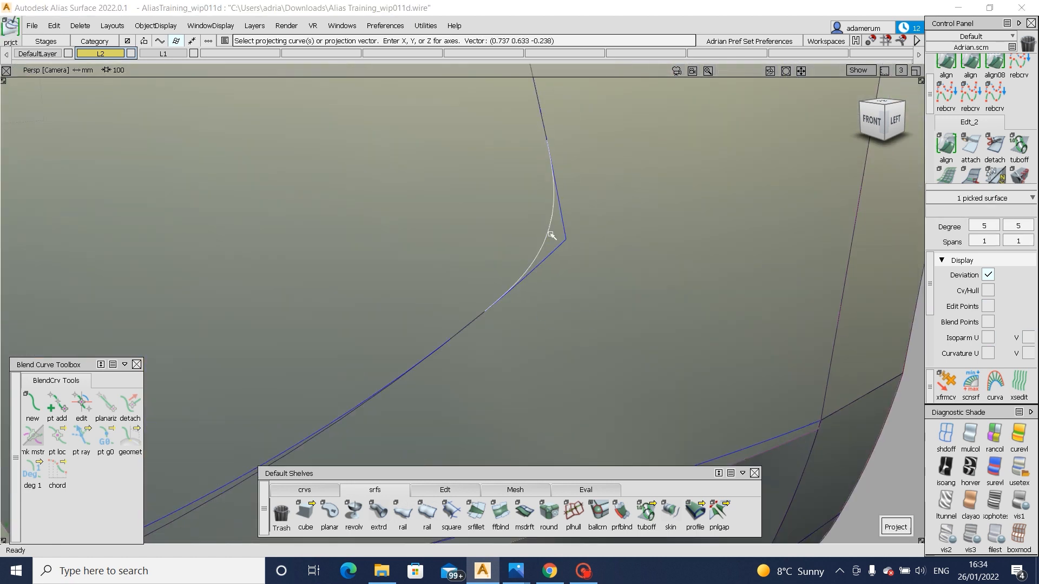
key(space)
- Trim the bumper surface along the projected corner curve, keeping the regions outside the rounded intake opening
ctrl+shift+middle_drag(686, 181, 605, 257)
click(604, 257)
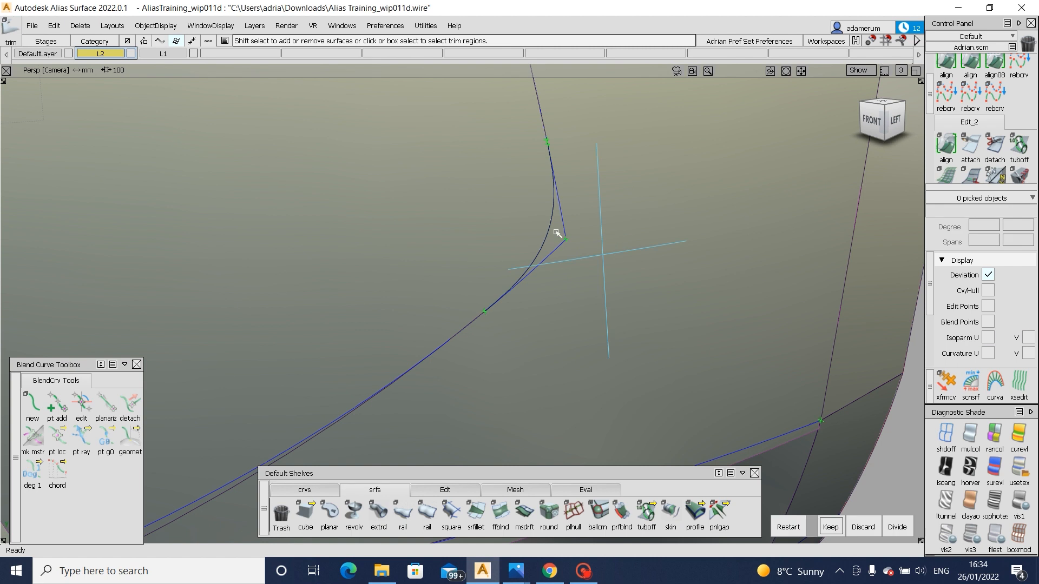
click(556, 233)
key(space)
- Intersect the intake's large lower surface with the new corner fillet and trim it, keeping the inner region
alt+shift+right_drag(658, 213, 577, 271)
alt+shift+drag(577, 271, 679, 256)
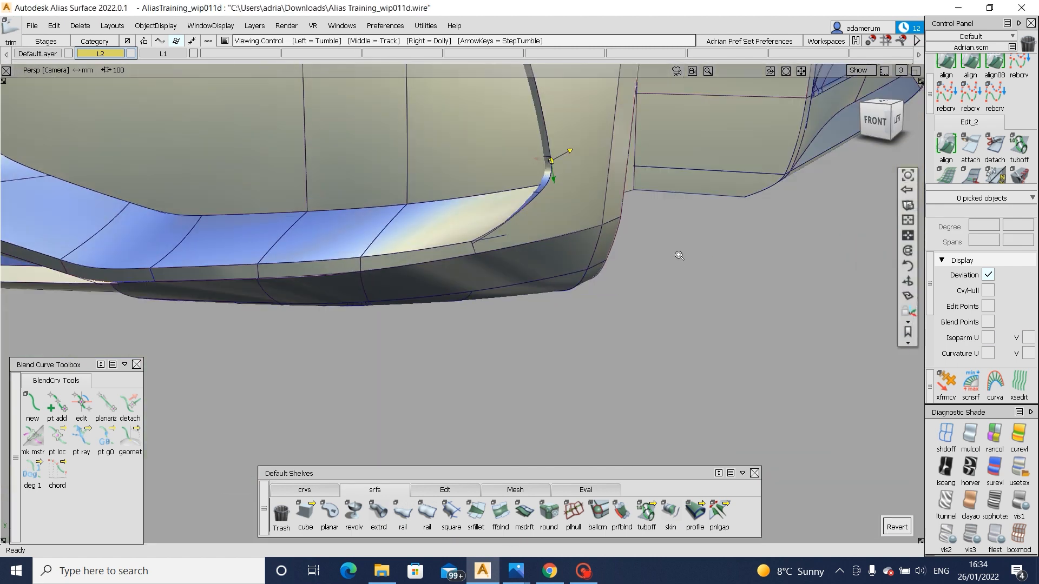
alt+shift+right_drag(679, 255, 731, 255)
alt+shift+right_drag(387, 288, 475, 304)
mouse_move(475, 304)
alt+shift+mouse_down()
mouse_move(554, 331)
mouse_move(532, 215)
mouse_move(466, 237)
mouse_move(463, 297)
alt+shift+mouse_up()
click(465, 237)
ctrl+shift+right_drag(463, 297, 575, 205)
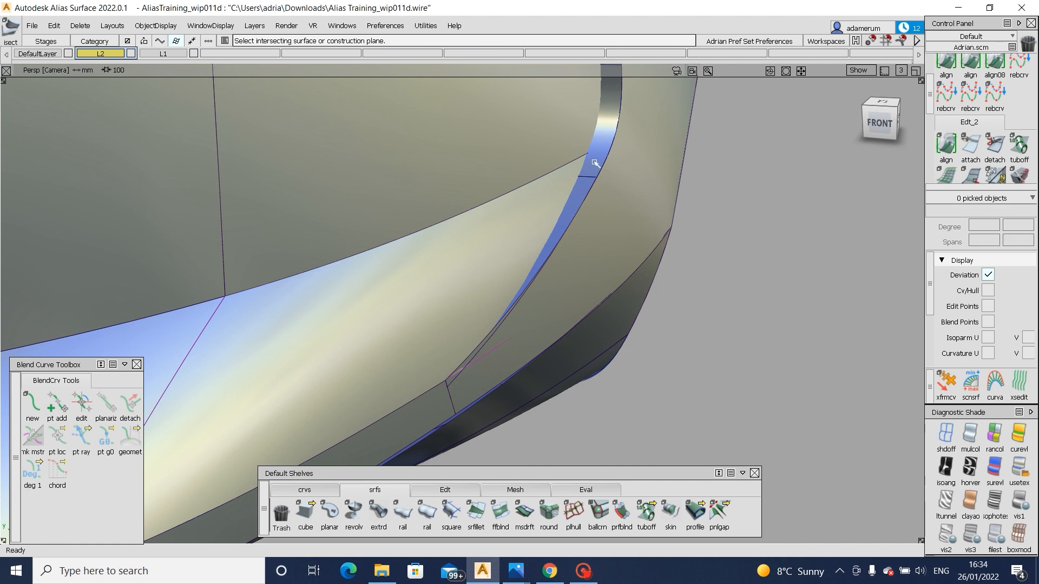
click(610, 154)
click(459, 262)
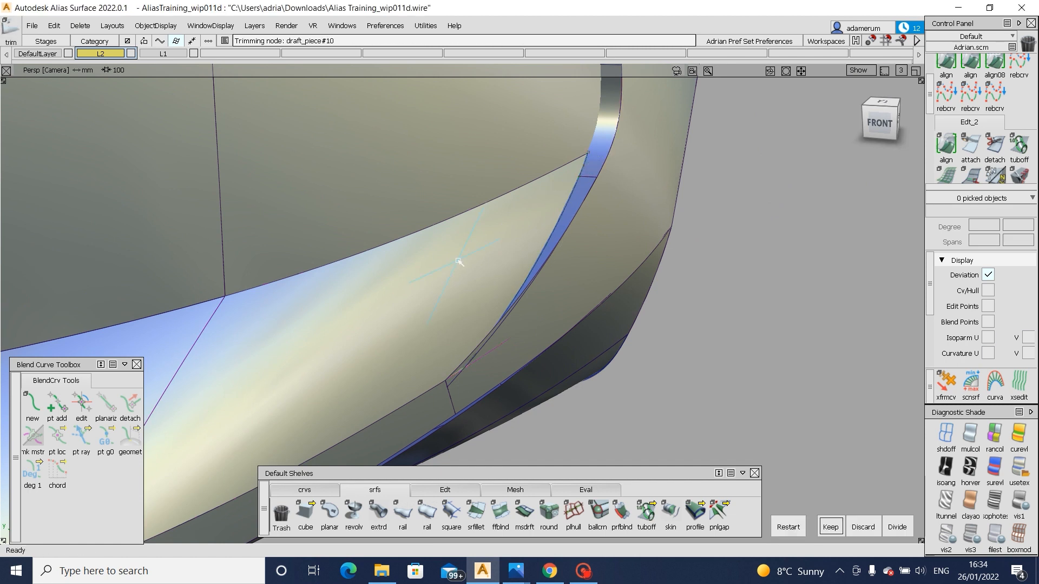
key(space)
- Project the narrow wall's edge onto the intake's lower surface near its pointed end and trim the surface, keeping the inner region
click(464, 371)
ctrl+shift+drag(466, 369, 355, 371)
click(441, 358)
ctrl+shift+right_drag(355, 371, 489, 363)
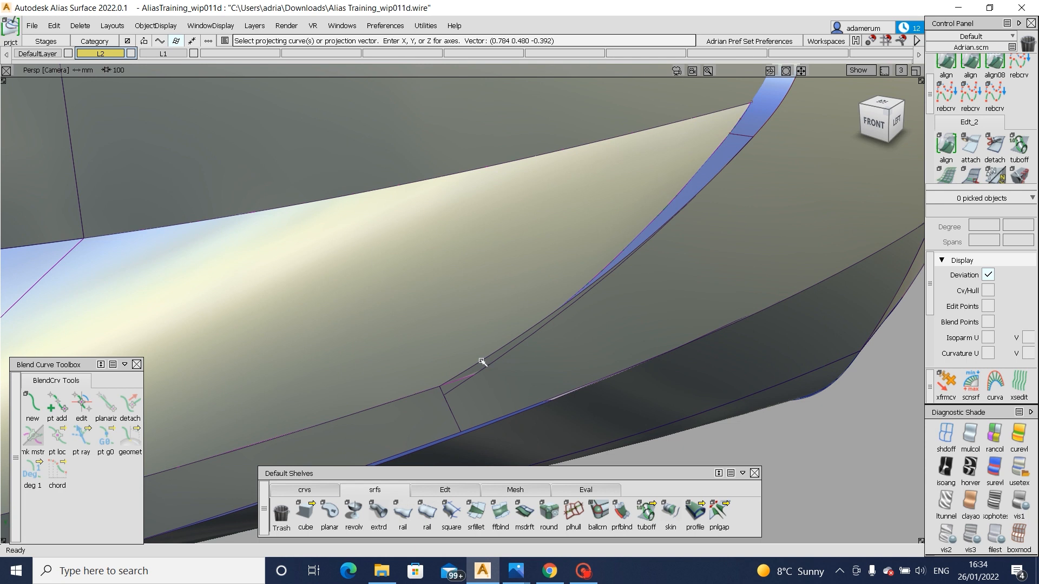
click(481, 361)
key(space)
ctrl+shift+drag(558, 264, 412, 347)
click(412, 347)
key(space)
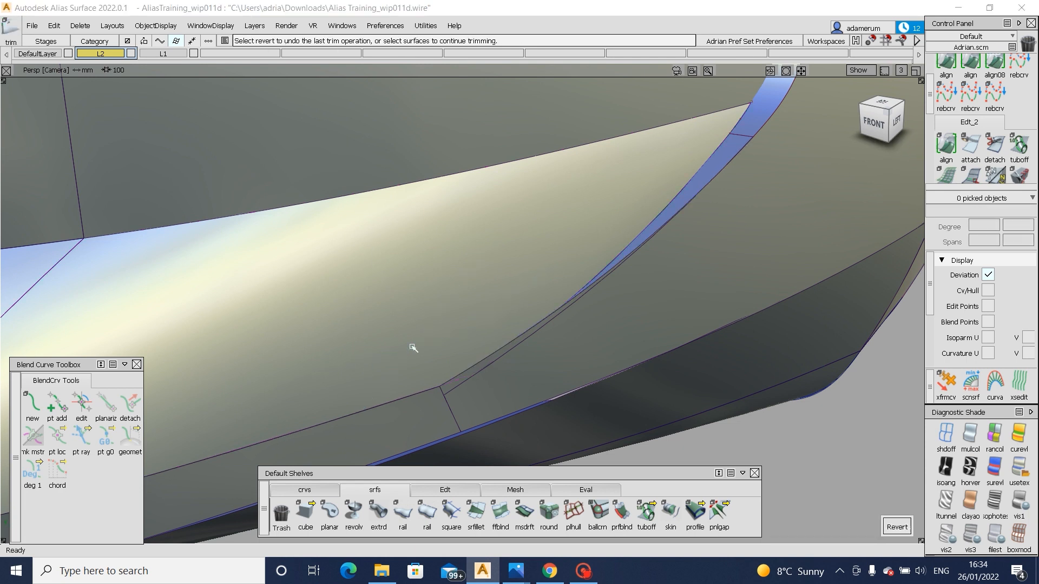
- Display the control vertices and hull of the narrow draft surface along the intake's lower outer edge
click(503, 358)
ctrl+shift+drag(504, 367, 592, 317)
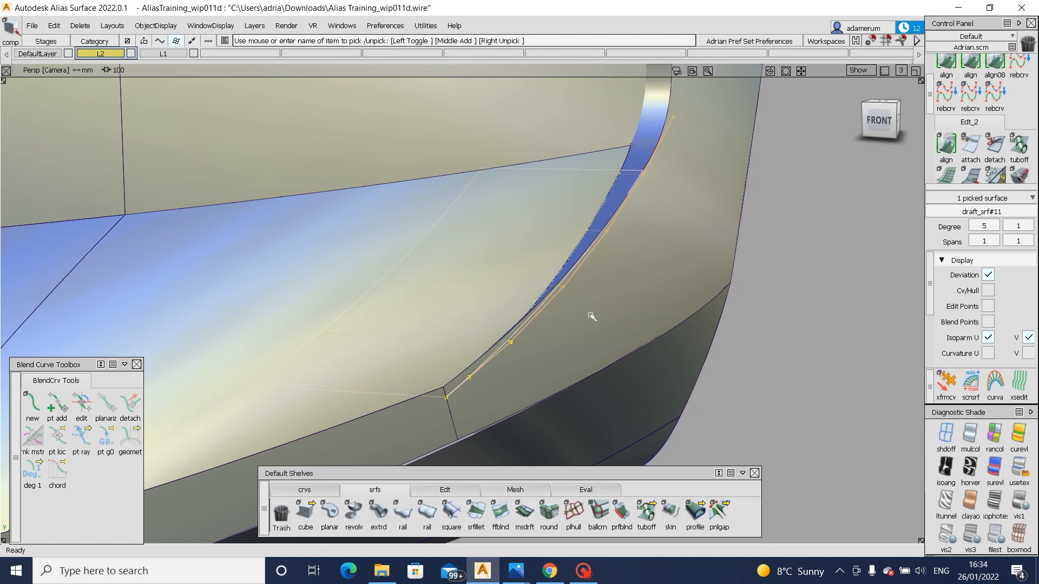
click(678, 220)
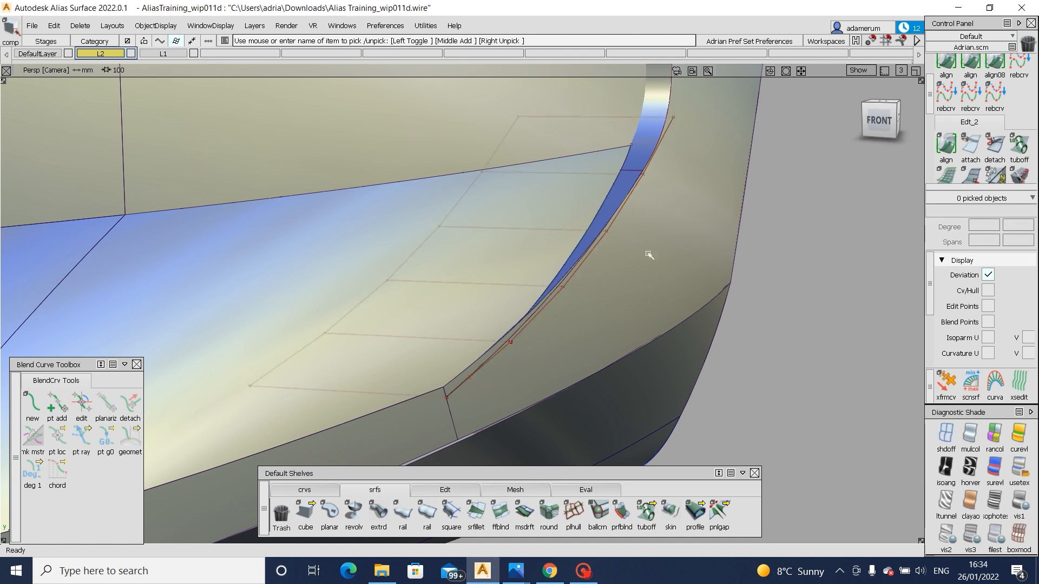
- Pick the bumper surface beside the narrow draft wall and untrim it
click(605, 209)
alt+shift+drag(616, 368, 596, 376)
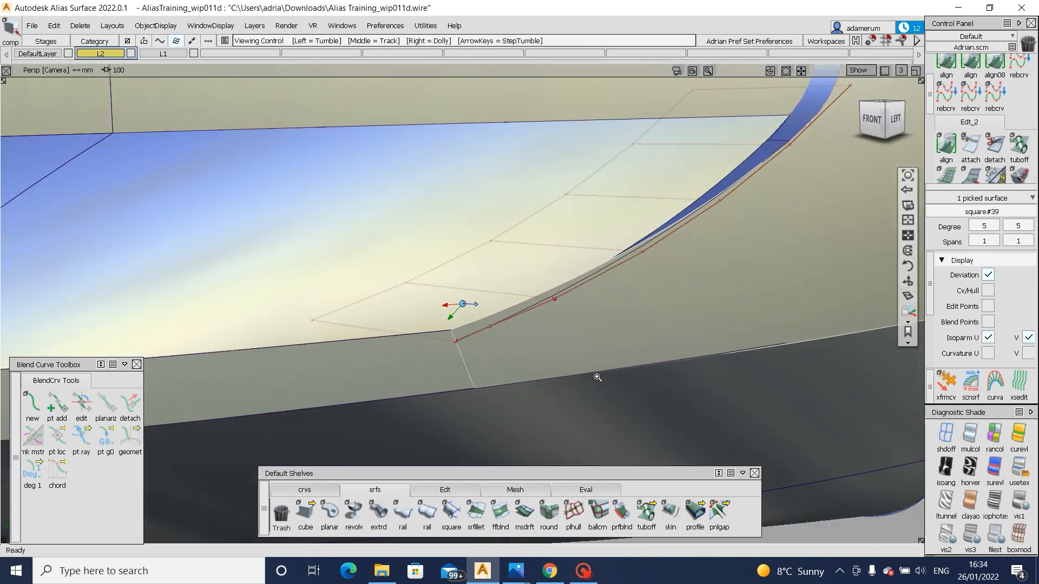
alt+shift+right_drag(595, 375, 504, 341)
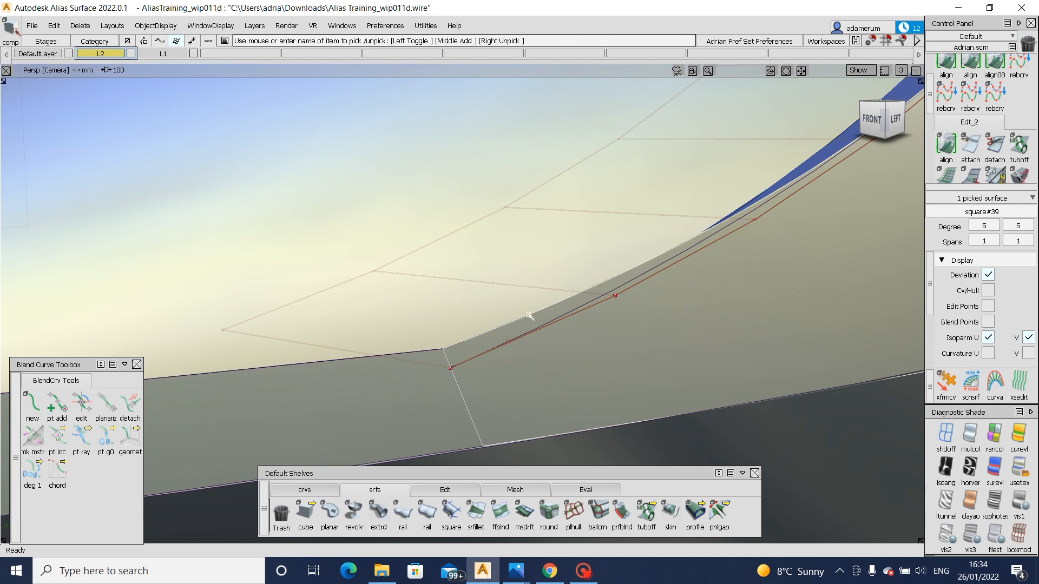
alt+shift+drag(529, 316, 665, 335)
click(663, 366)
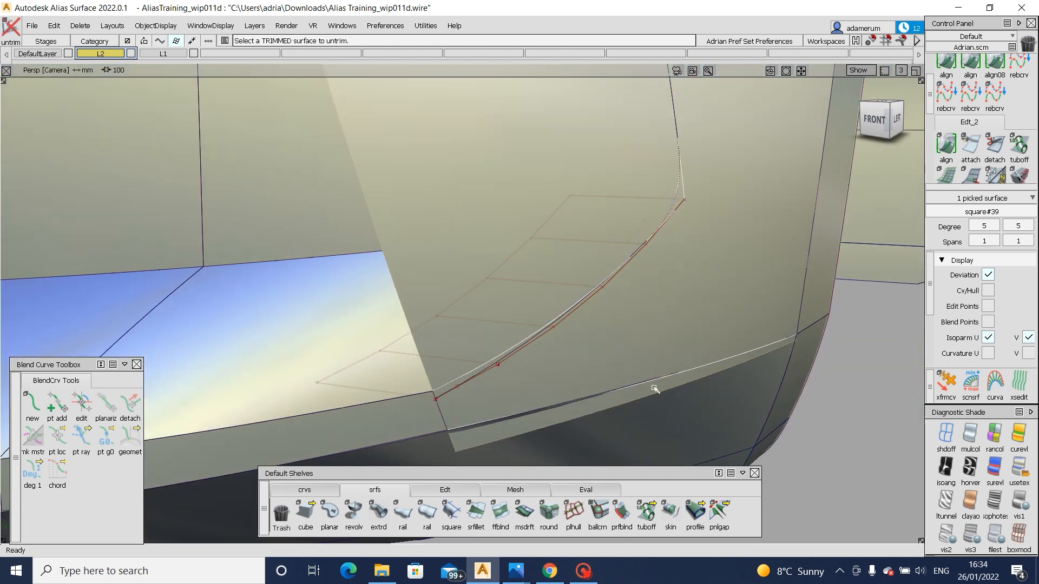
- Pick the narrow draft surface along the intake's lower outer edge and untrim it
click(946, 66)
double_click(945, 143)
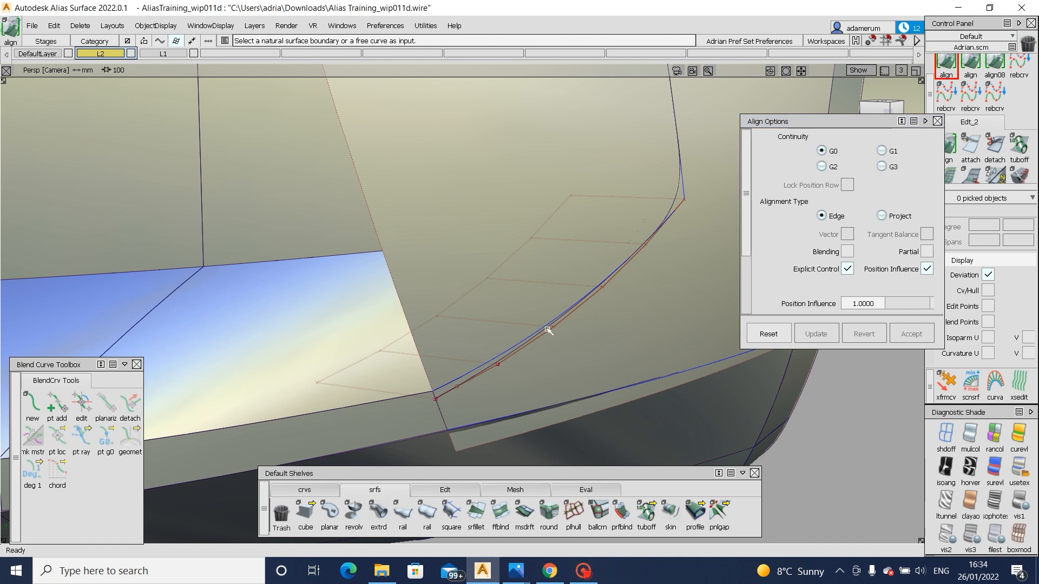
alt+shift+right_drag(485, 361, 511, 381)
ctrl+shift+drag(498, 354, 425, 421)
click(428, 408)
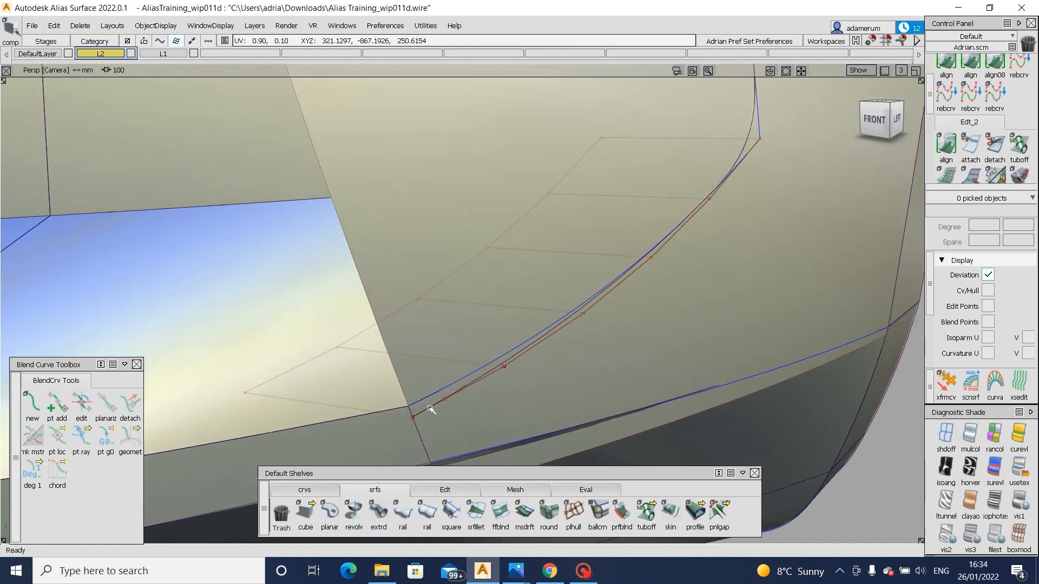
ctrl+shift+right_drag(462, 405, 473, 439)
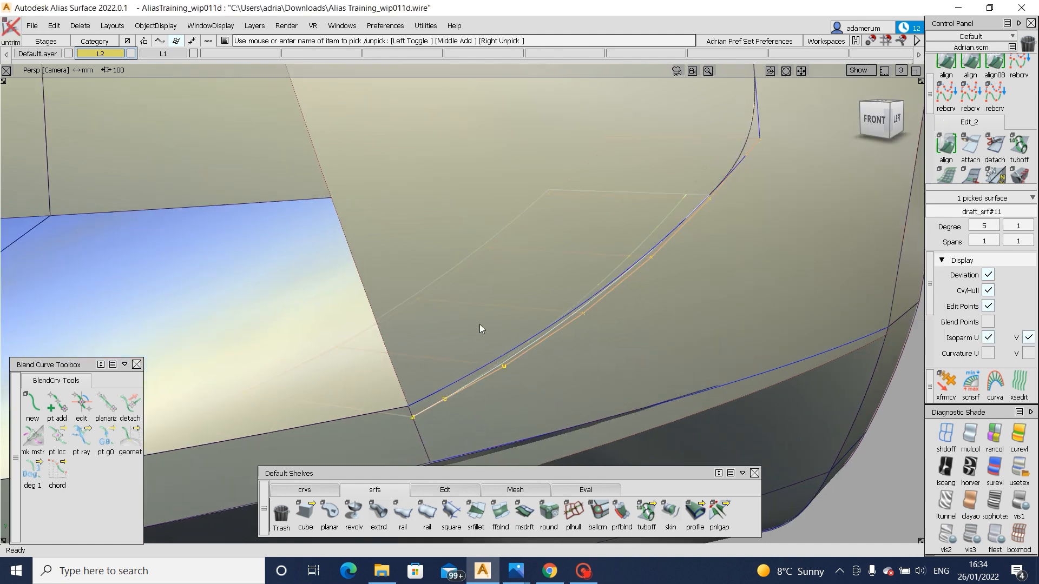
- Align the narrow draft surface's outer edge to the curve on the bumper surface with G0 continuity and Edge alignment
click(949, 64)
click(481, 376)
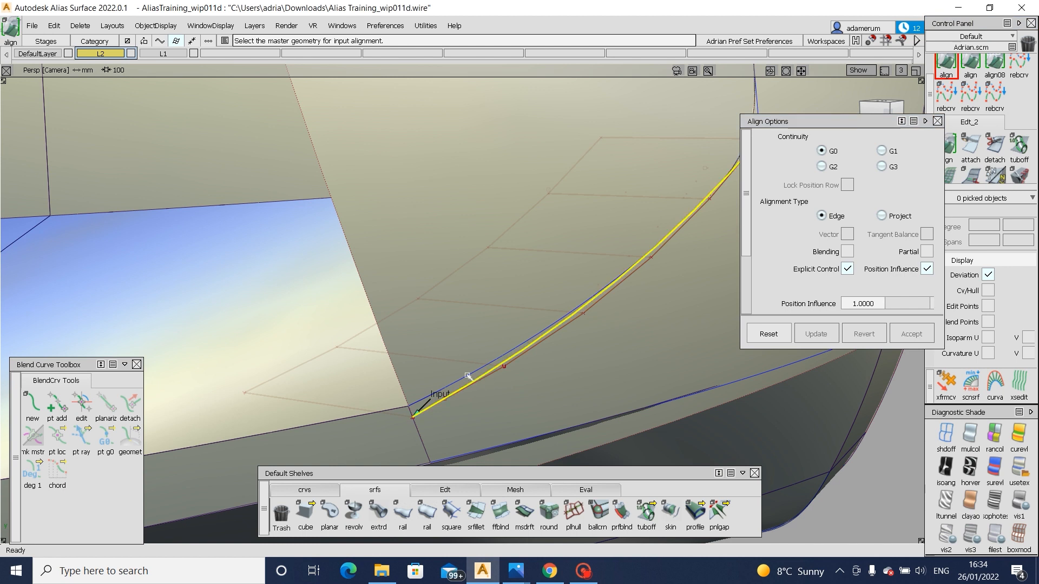
click(468, 376)
click(555, 398)
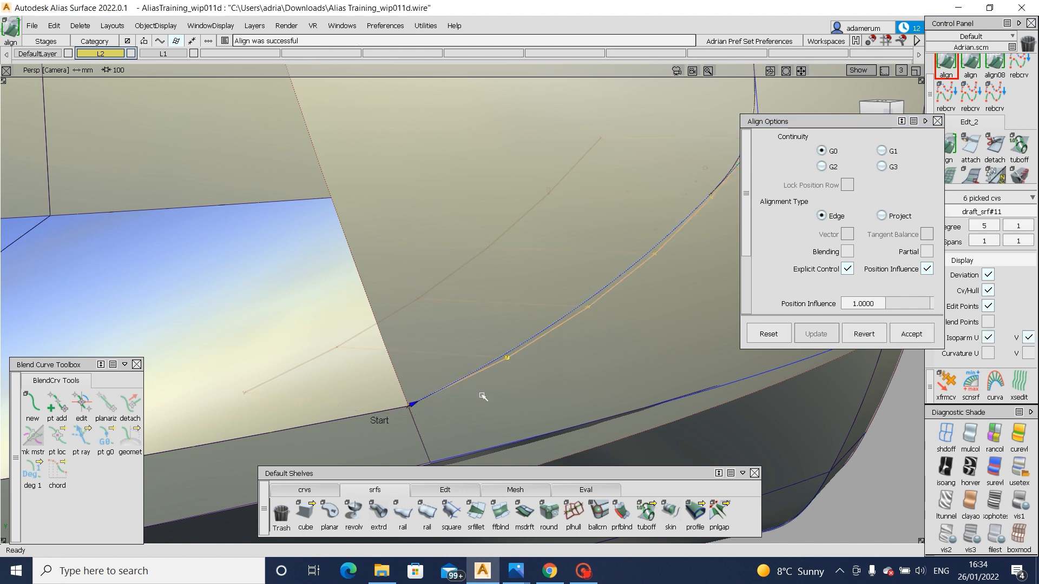
- Trim the bumper surface along the intake's curved corner boundary, keeping the outer region
mouse_move(481, 363)
alt+shift+right_down()
mouse_move(593, 345)
mouse_move(604, 378)
alt+shift+right_up()
ctrl+shift+right_drag(605, 381, 610, 271)
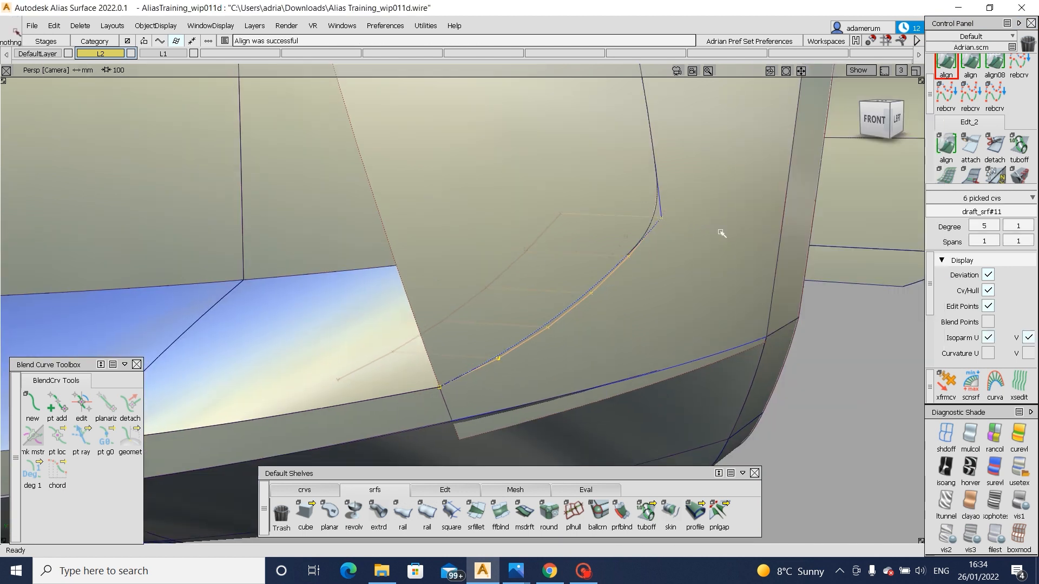
click(683, 273)
key(space)
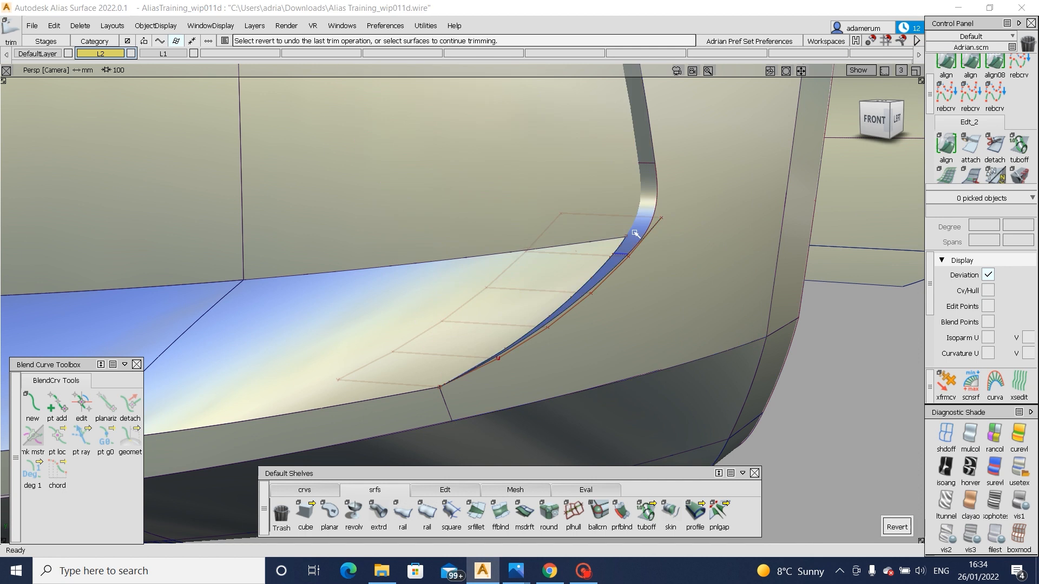
- Align the lower corner fillet's end edge to the narrow draft surface with G2 continuity and Edge alignment
alt+shift+right_drag(637, 234, 631, 231)
alt+shift+drag(631, 231, 582, 279)
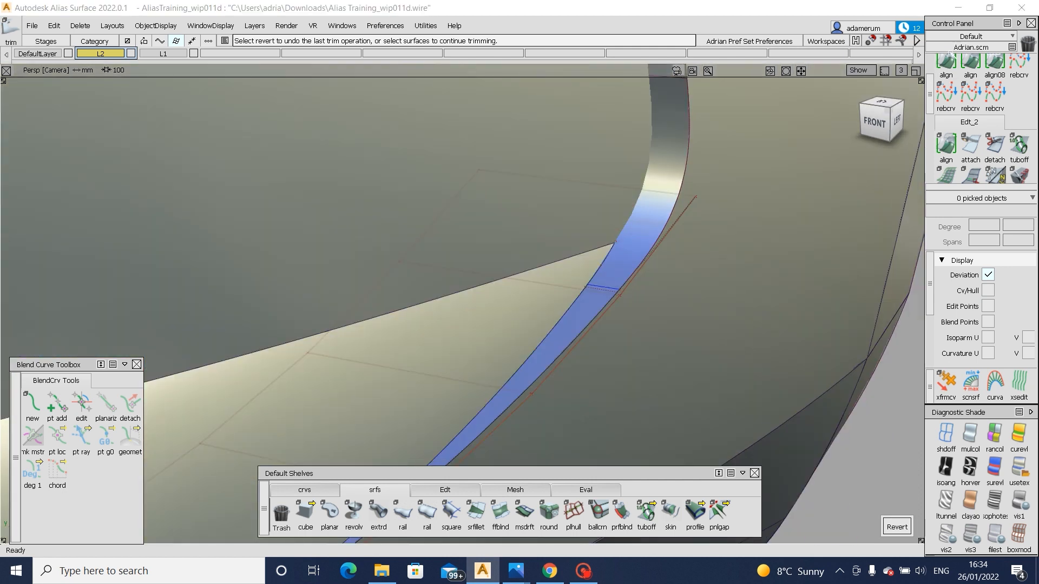
double_click(946, 64)
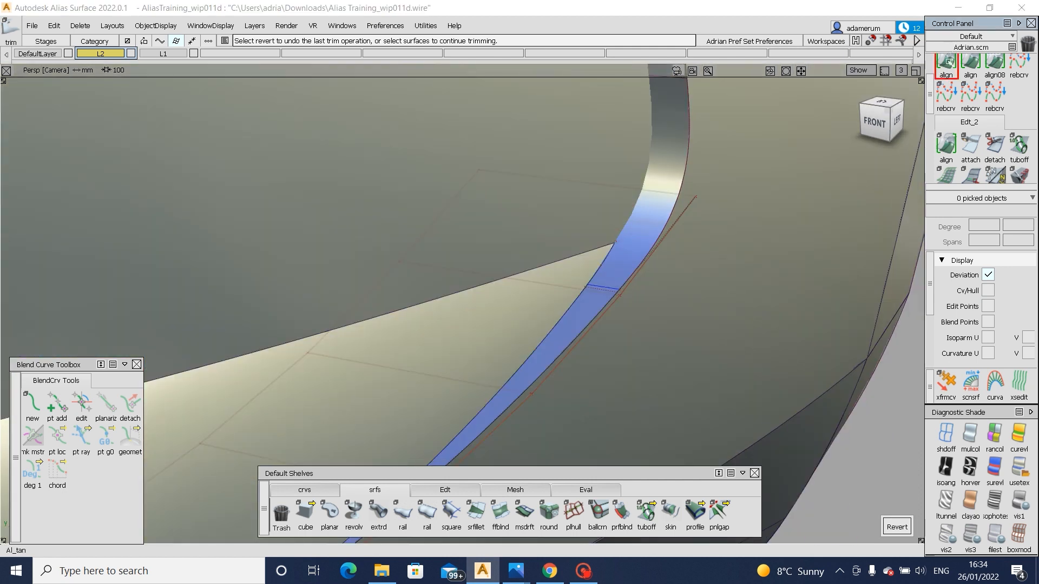
click(605, 292)
click(606, 291)
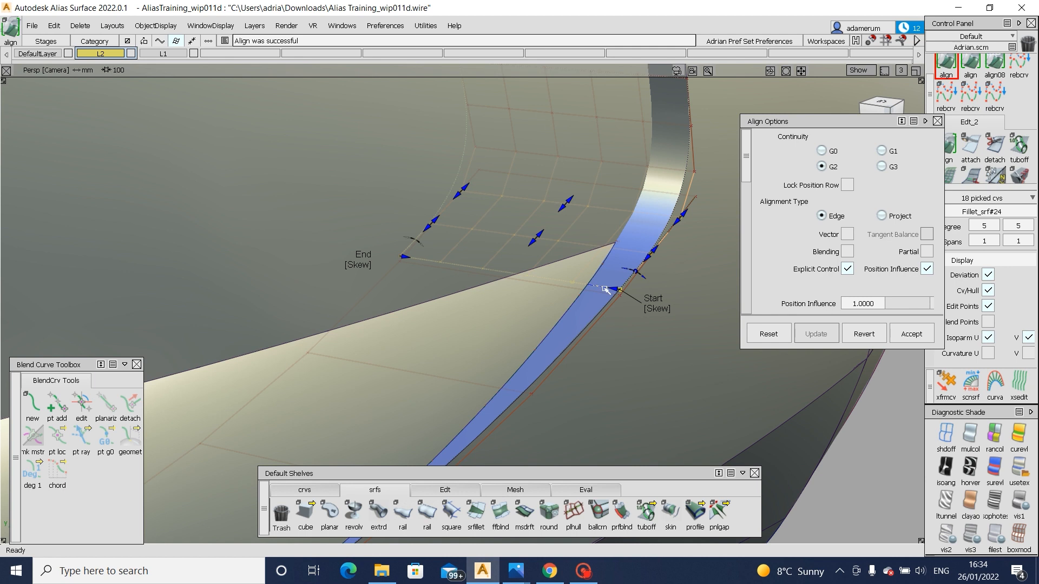
- Trim the narrow draft surface, keeping the strip between the intake's lower surface and the bumper surface
alt+shift+drag(588, 281, 608, 290)
key(space)
click(606, 290)
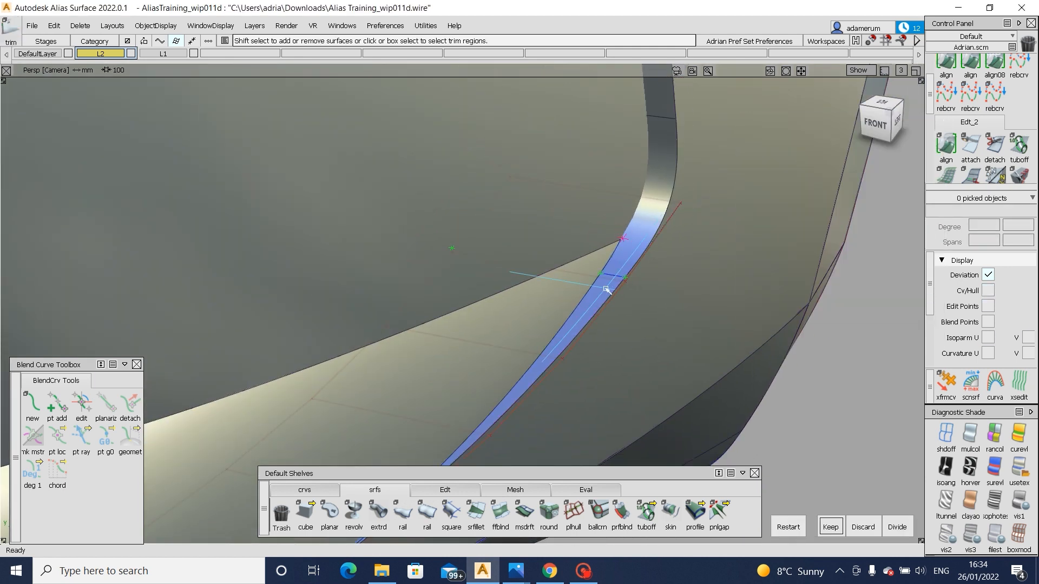
key(space)
- Hide the control vertices and hull of the narrow draft surface at the intake's lower outer corner
alt+shift+right_drag(682, 380, 634, 288)
ctrl+shift+drag(634, 288, 583, 319)
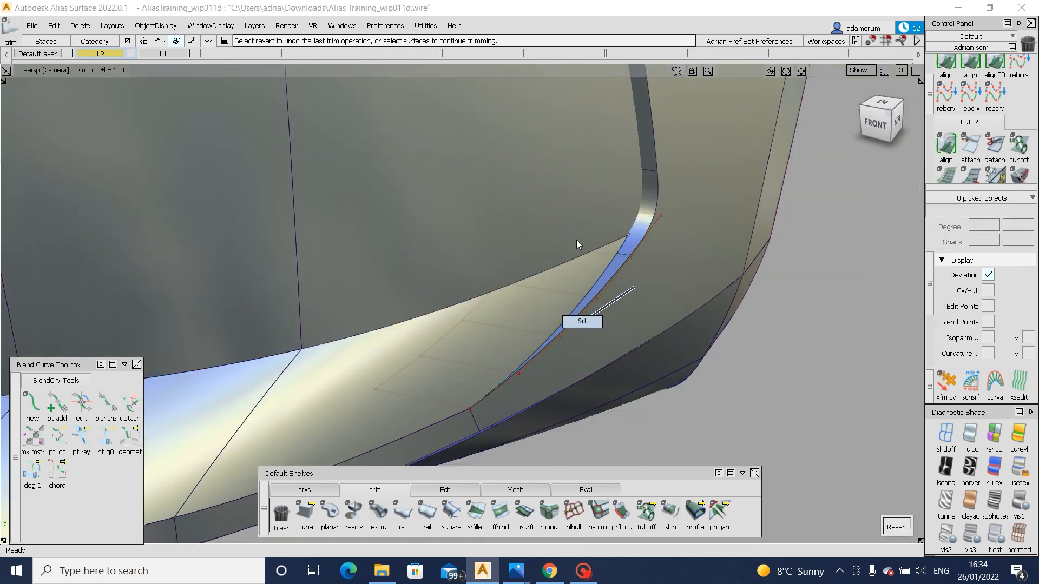
drag(697, 330, 563, 320)
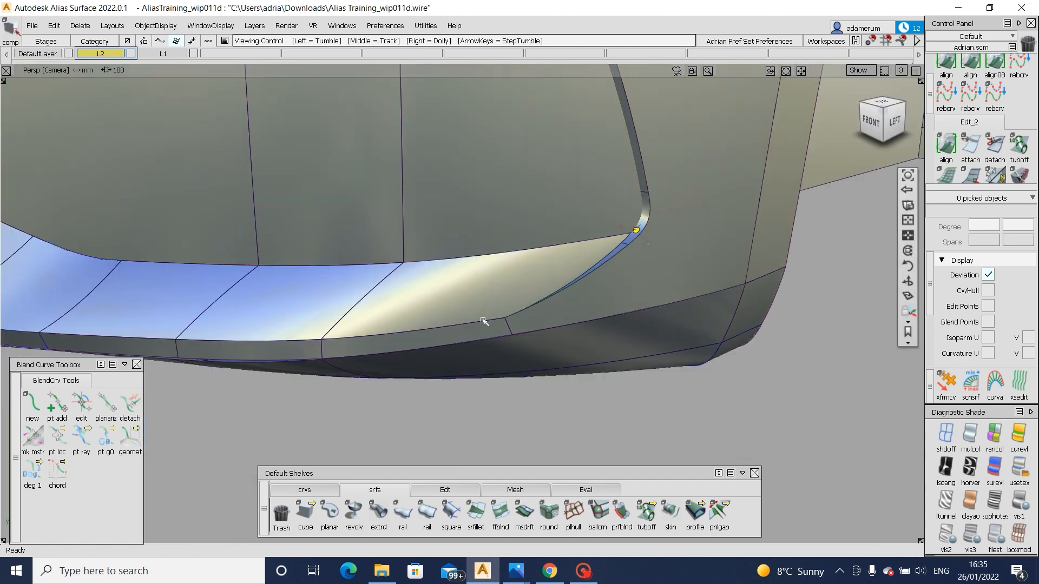
- Compare the intake's lower outer corner with the reference image in the orthographic front view
alt+shift+right_drag(482, 321, 510, 320)
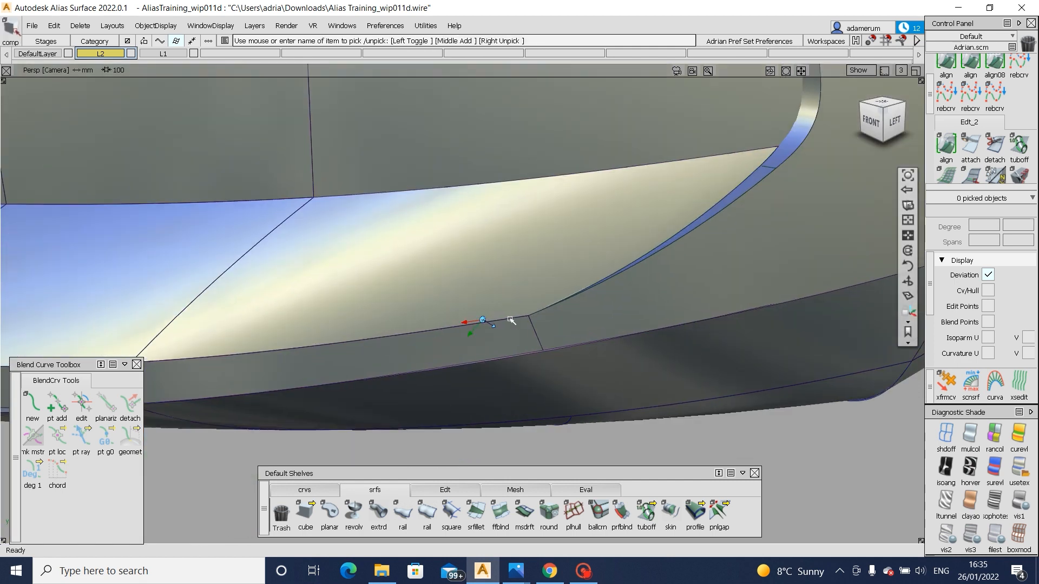
click(872, 121)
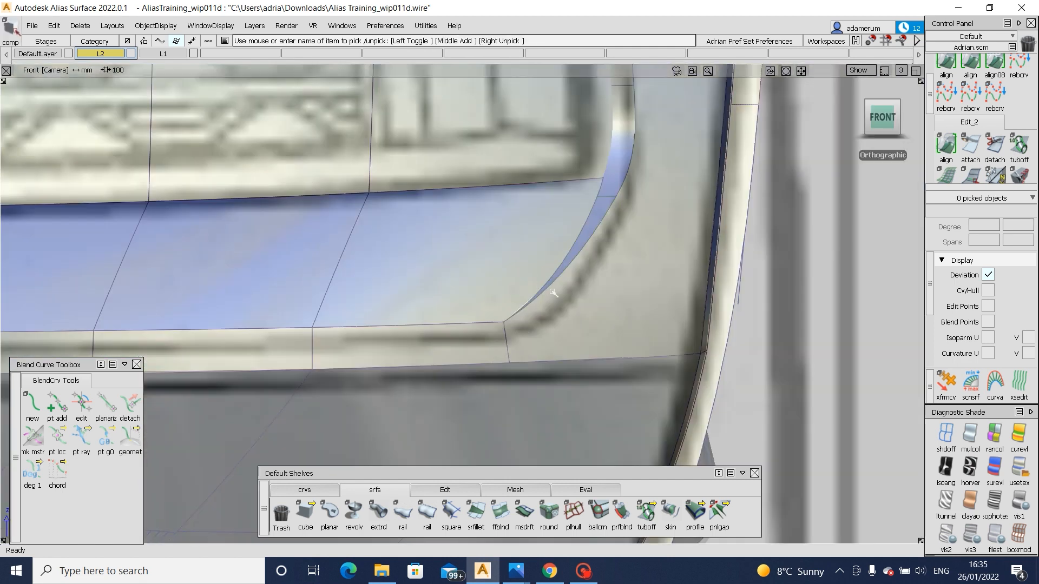
alt+shift+drag(473, 329, 469, 357)
alt+shift+right_drag(529, 300, 517, 316)
alt+shift+drag(517, 315, 622, 287)
alt+shift+right_drag(622, 287, 579, 260)
mouse_move(579, 259)
alt+shift+mouse_down()
mouse_move(604, 321)
mouse_move(466, 292)
mouse_move(579, 319)
alt+shift+mouse_up()
- Check the surface continuity across the short edge between the narrow lower band and the bumper surface
scroll(943, 88, down, 3)
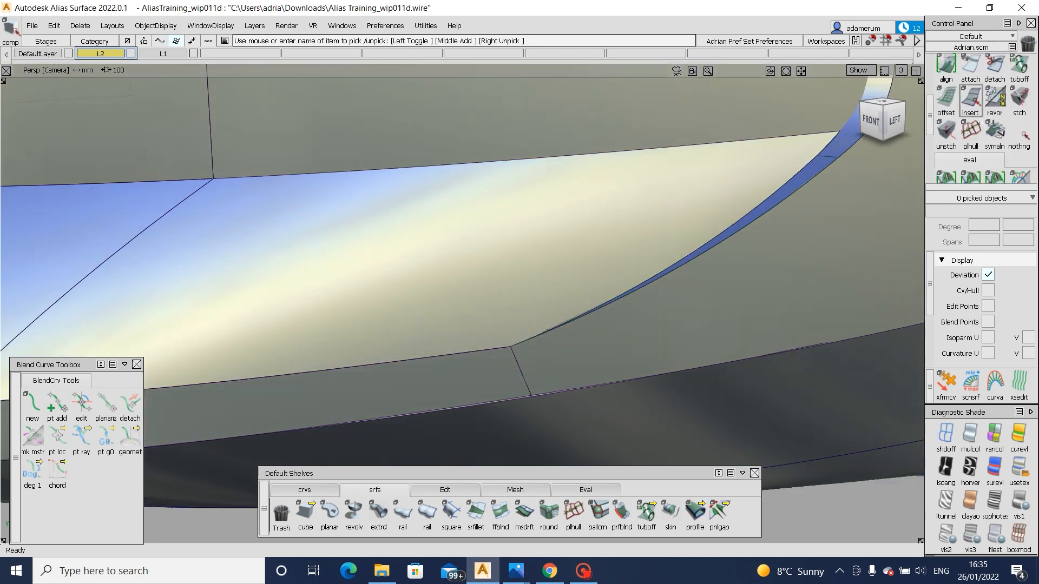
click(970, 155)
click(515, 359)
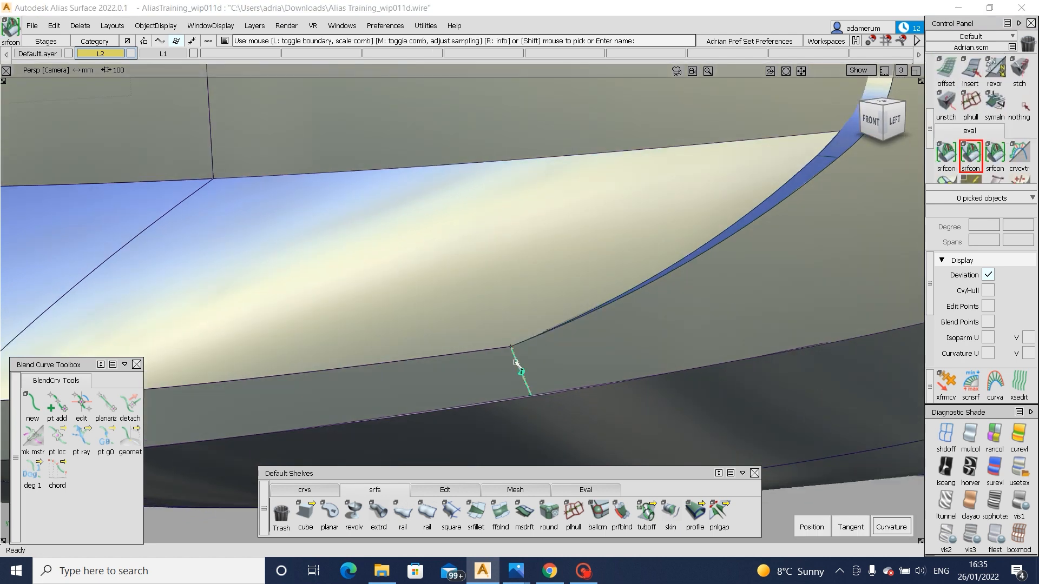
alt+shift+drag(515, 359, 492, 320)
key(Escape)
click(497, 321)
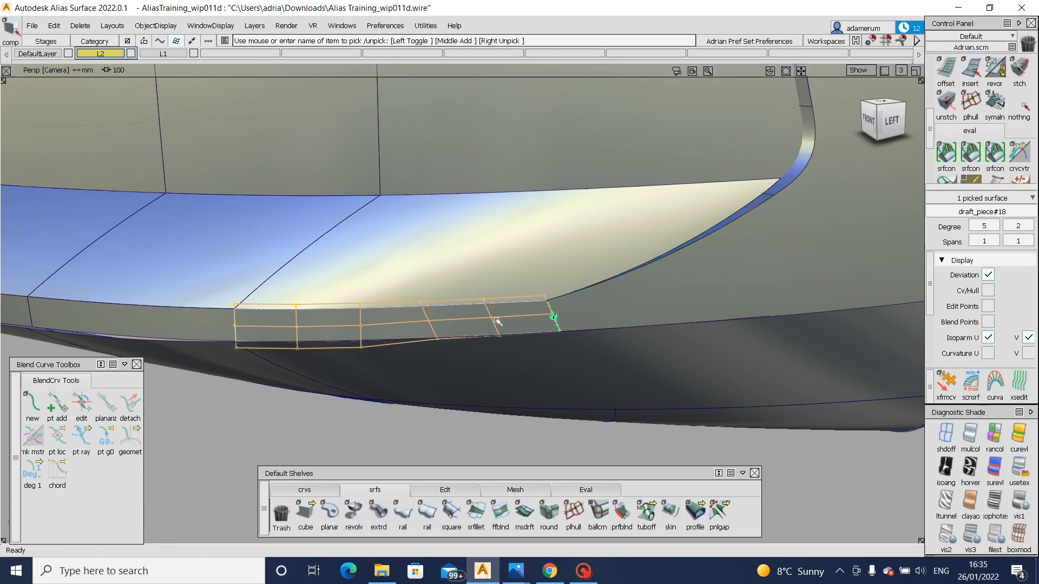
- Create a blend curve from the lower band's upper edge to the square#39 trim edge, bridging the sharp corner of the intake
alt+shift+right_drag(557, 294, 573, 352)
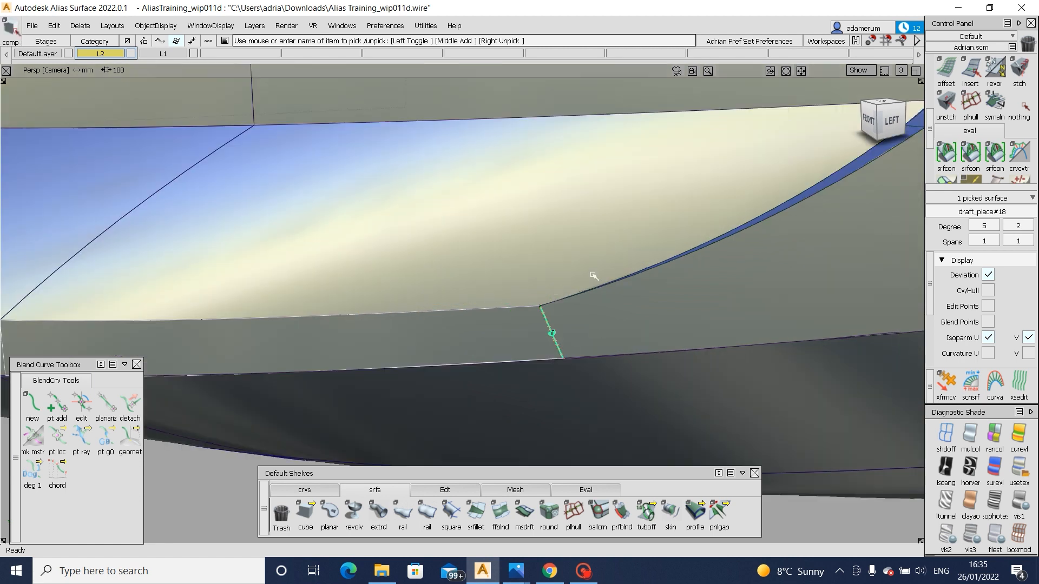
click(32, 406)
ctrl+alt+click(481, 307)
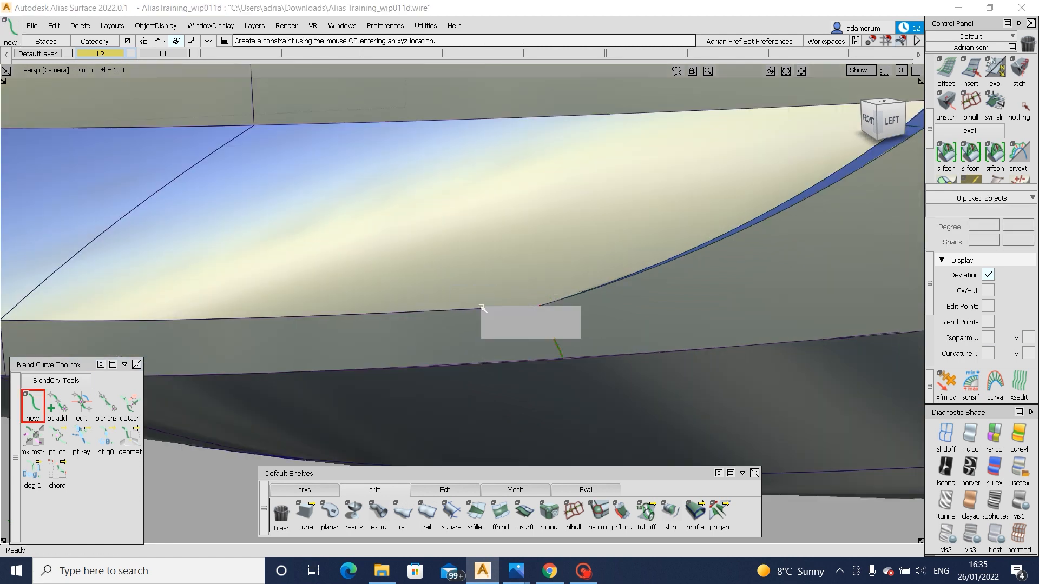
click(563, 331)
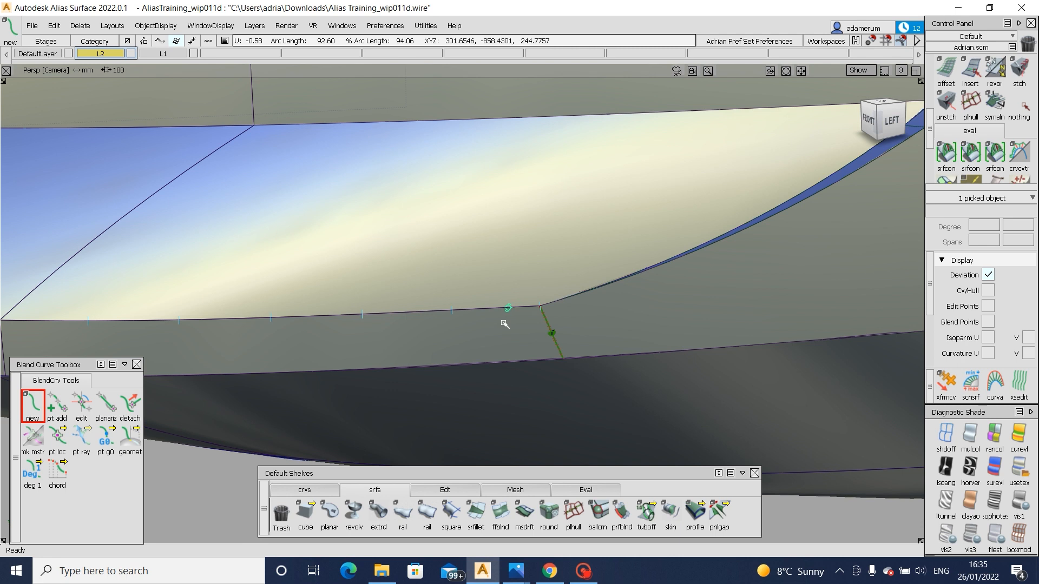
drag(488, 324, 483, 324)
ctrl+alt+click(648, 274)
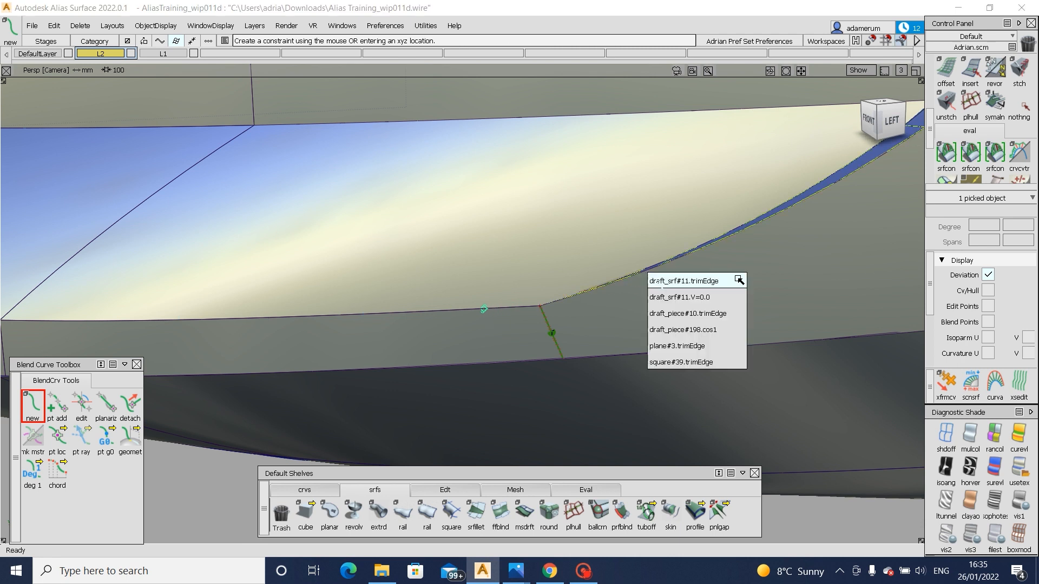
click(738, 362)
drag(658, 350, 620, 334)
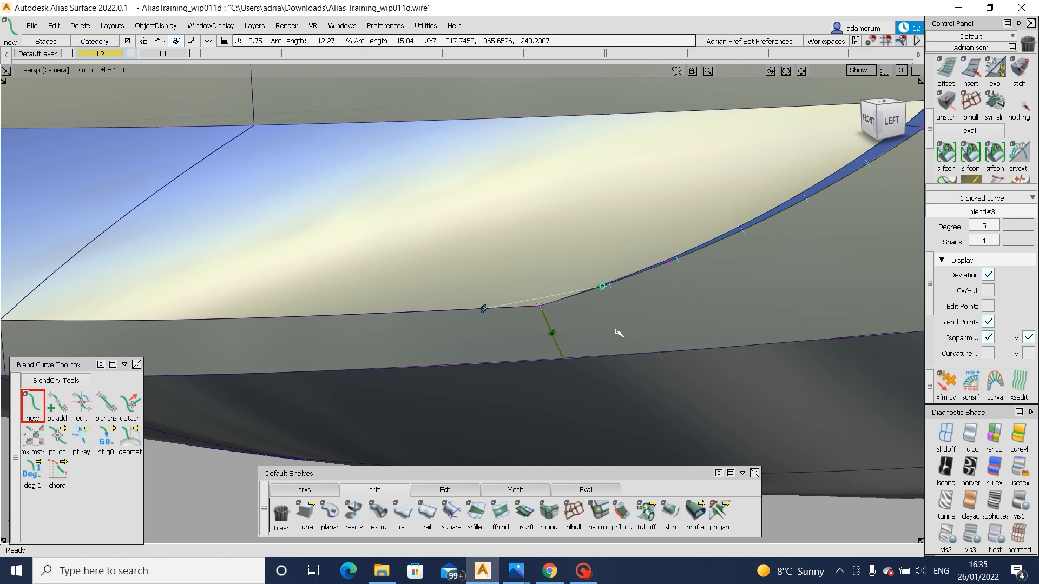
- Edit the blend curve by sliding its start point slightly away from the corner along the lower band's edge
click(81, 406)
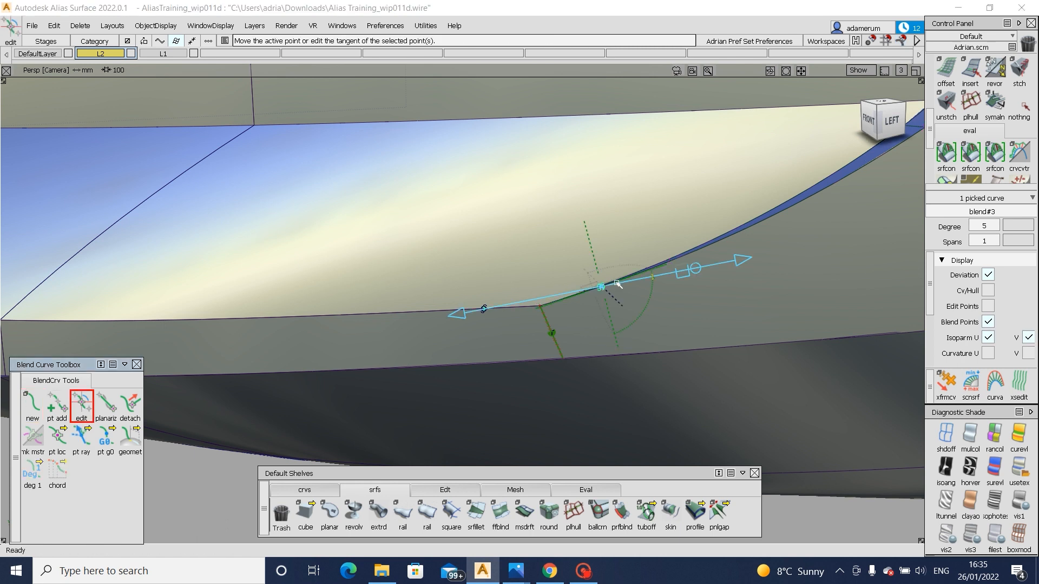
click(484, 310)
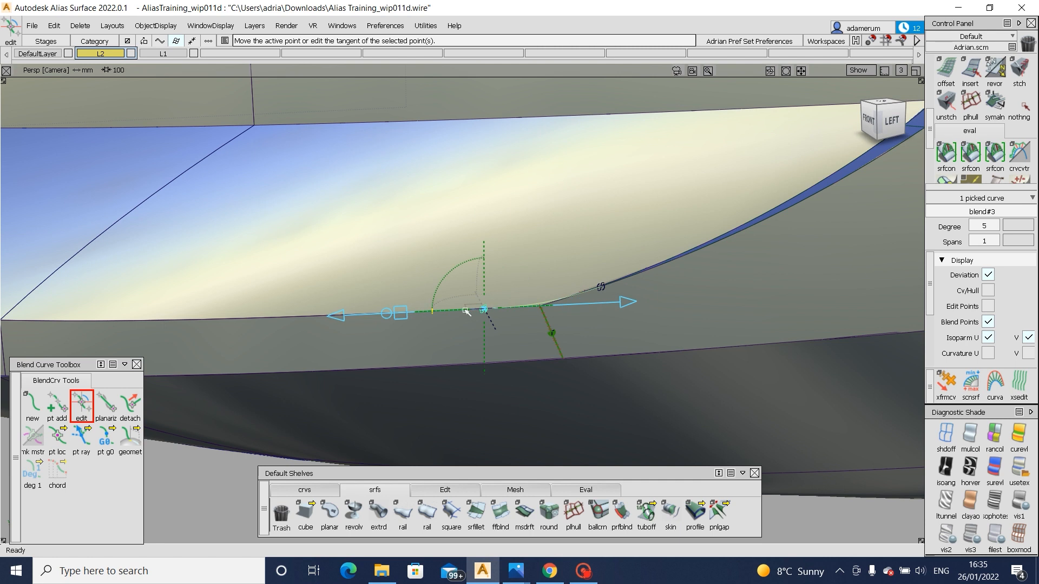
click(465, 310)
- Pick the blend curve at the intake corner and delete its construction history
ctrl+shift+drag(518, 355, 515, 310)
ctrl+shift+drag(510, 250, 564, 293)
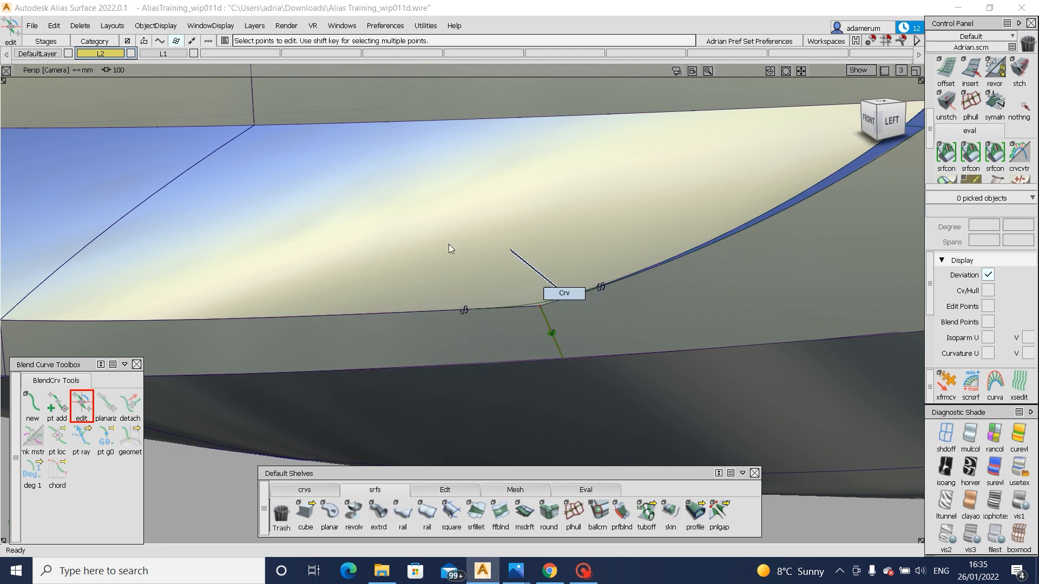
drag(449, 245, 611, 379)
key(ctrl+h)
key(Return)
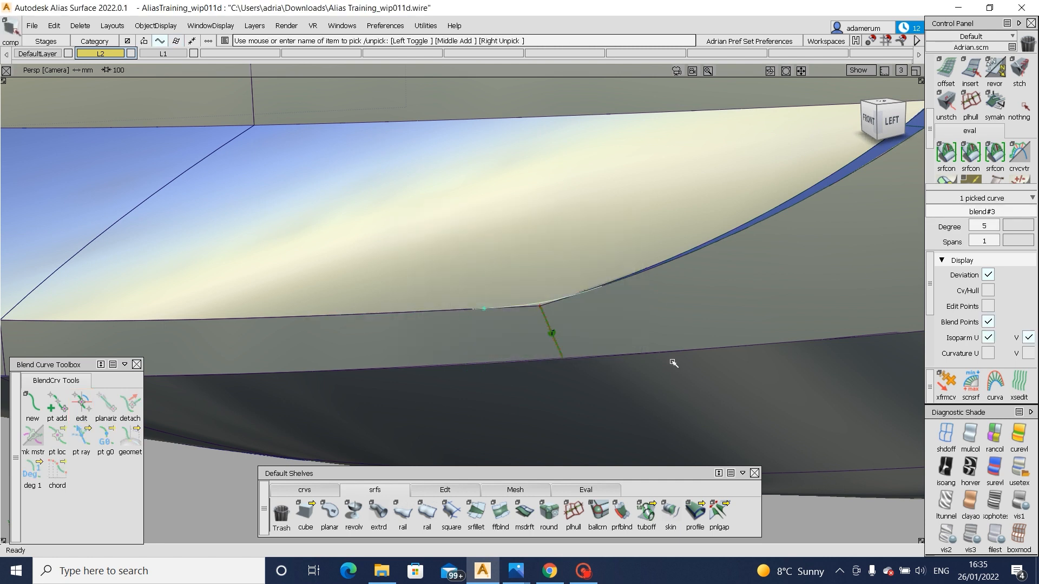
- Pick the surfaces around the intake's lower corner and delete their construction history
ctrl+shift+drag(669, 346, 667, 287)
ctrl+shift+drag(719, 257, 779, 206)
drag(719, 174, 777, 293)
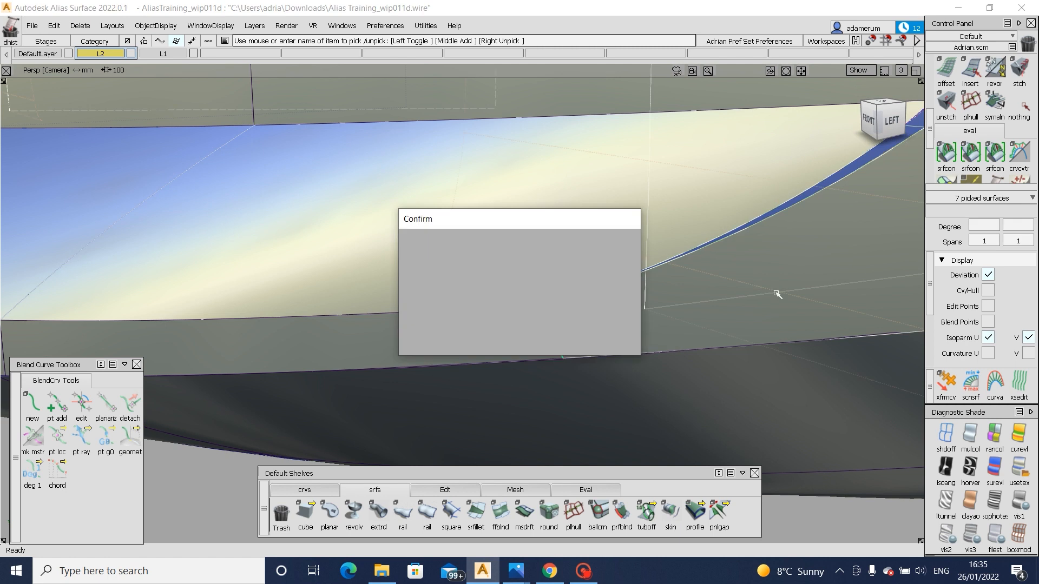
key(Return)
- Untrim the bumper surface square#39 and project the corner blend curve onto it
ctrl+shift+drag(654, 270, 599, 303)
click(598, 304)
ctrl+shift+right_drag(600, 305, 604, 357)
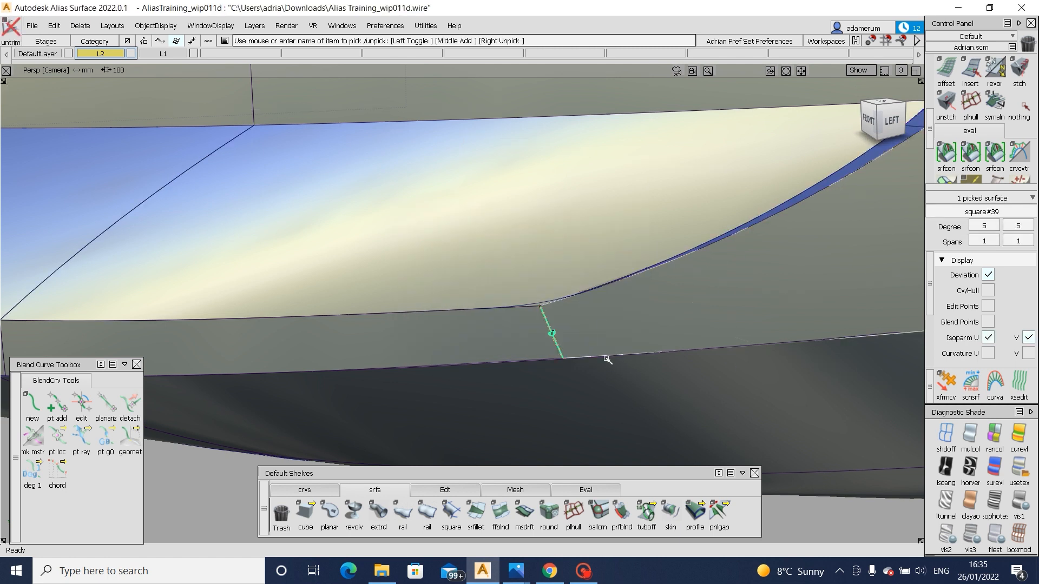
mouse_move(605, 353)
ctrl+shift+mouse_down()
mouse_move(601, 292)
mouse_move(590, 328)
ctrl+shift+mouse_up()
click(590, 328)
ctrl+shift+right_drag(543, 299, 550, 319)
click(566, 298)
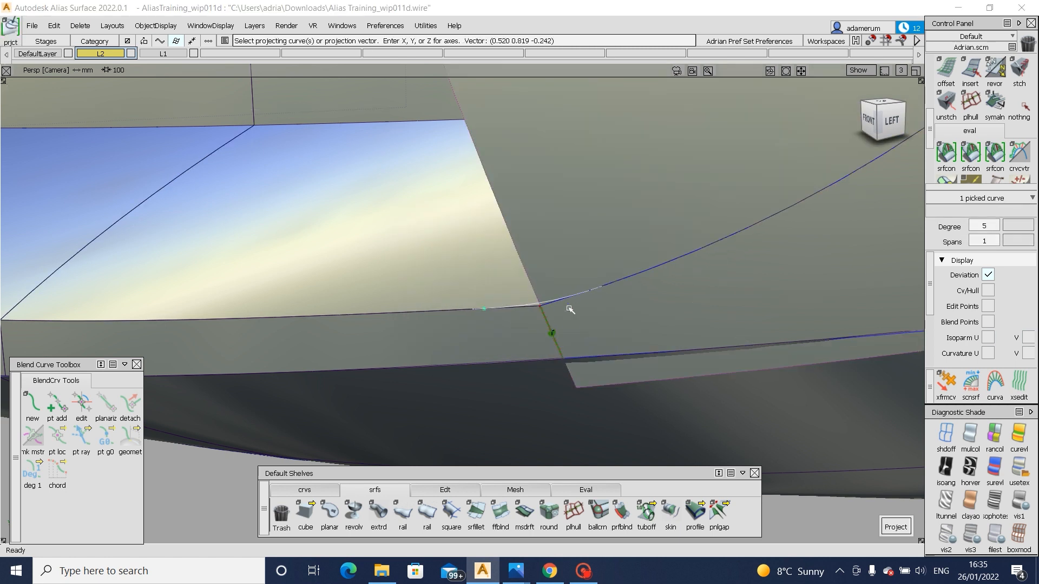
key(space)
- Trim the bumper surface along the projected blend curve, keeping the region outside the intake
ctrl+shift+right_drag(642, 282, 587, 331)
click(586, 330)
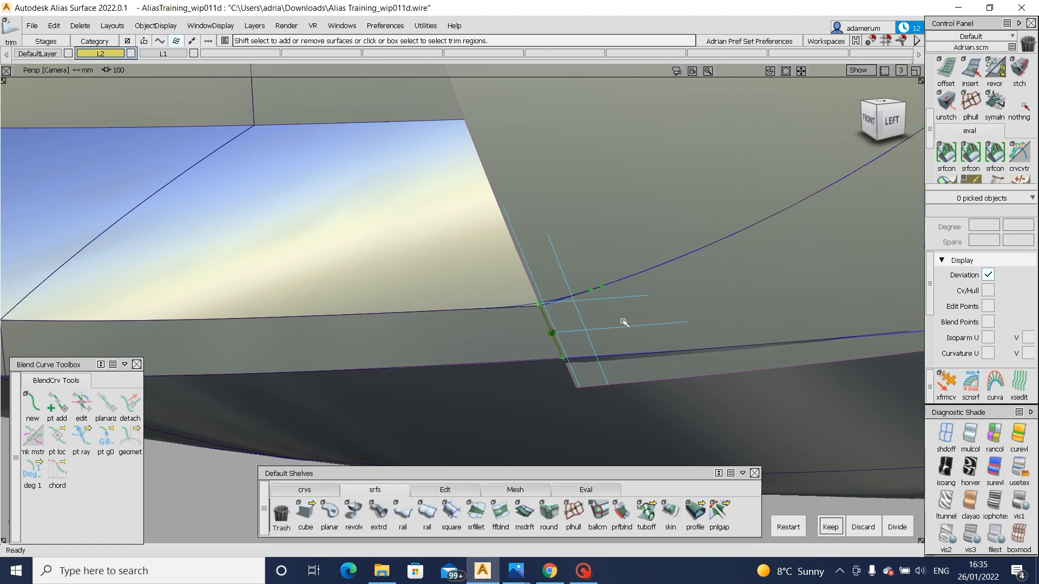
alt+shift+middle_drag(647, 299, 469, 357)
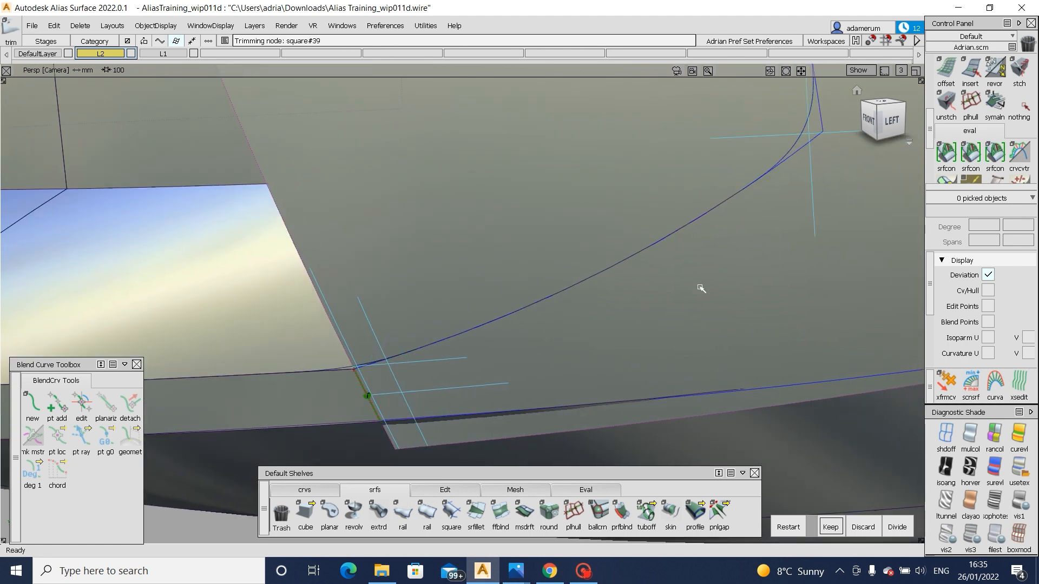
key(space)
- Untrim the narrow lower band draft_piece#18 and project the corner blend curve onto it
alt+shift+middle_drag(366, 352, 496, 305)
ctrl+shift+drag(496, 305, 455, 330)
click(453, 332)
ctrl+shift+right_drag(453, 333, 451, 406)
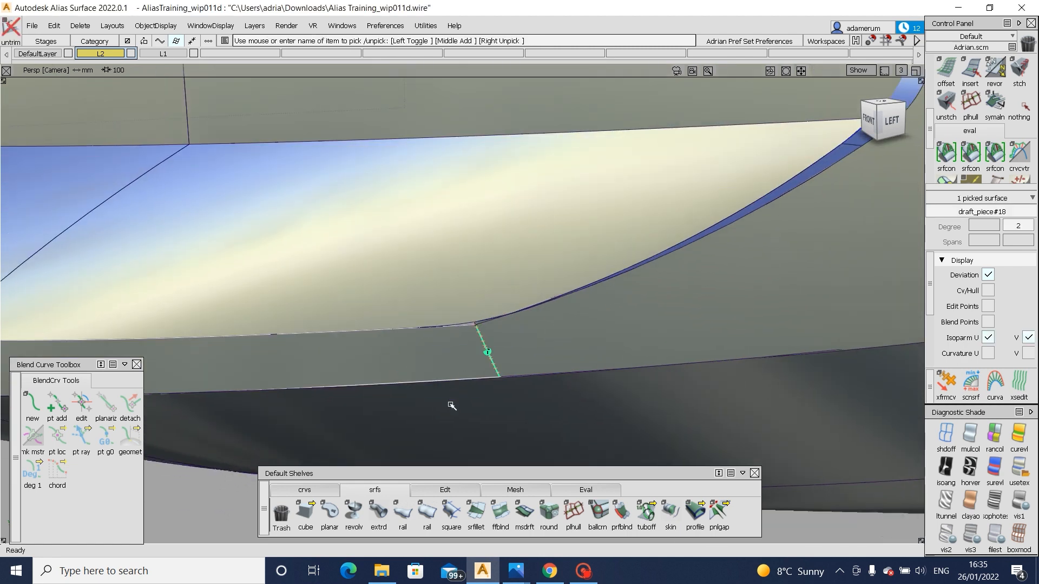
ctrl+shift+drag(492, 310, 426, 339)
click(422, 341)
ctrl+shift+right_drag(423, 340, 503, 352)
click(486, 321)
key(space)
- Trim the narrow lower band along the projected blend curve, keeping the region below the intake
click(496, 318)
key(space)
alt+shift+drag(542, 360, 542, 376)
alt+shift+middle_drag(543, 375, 552, 403)
alt+shift+drag(557, 393, 732, 190)
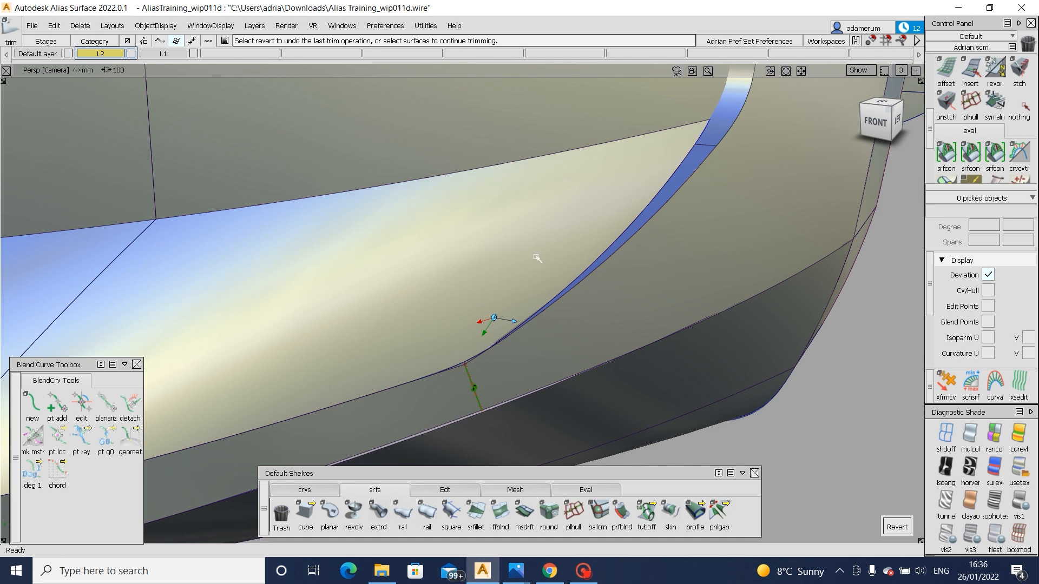
alt+shift+drag(537, 258, 611, 170)
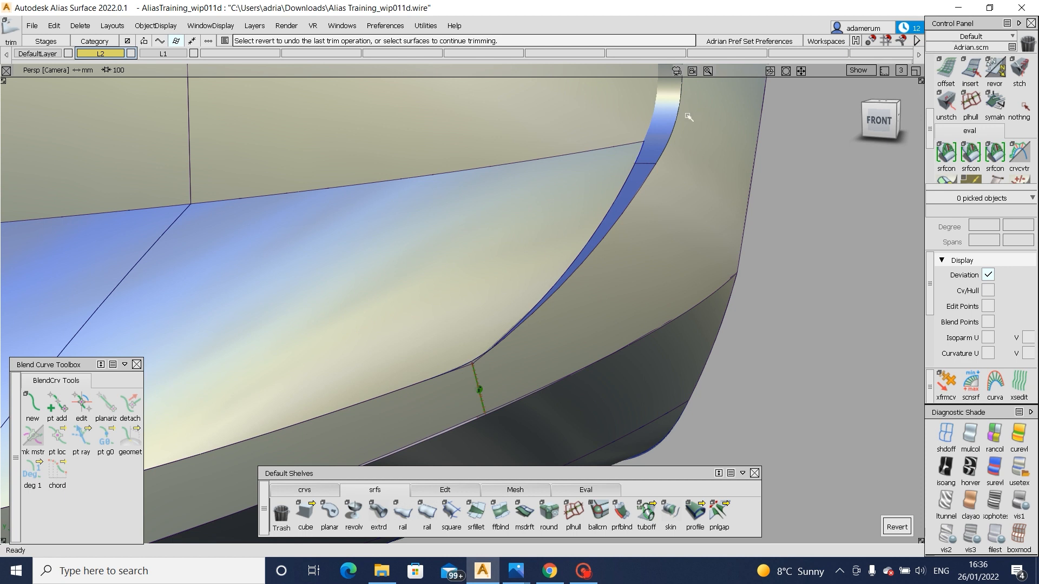
- Start a surface fillet between the intake's inner surface and the narrow outer strip, with start and end flow control set to Default
click(476, 514)
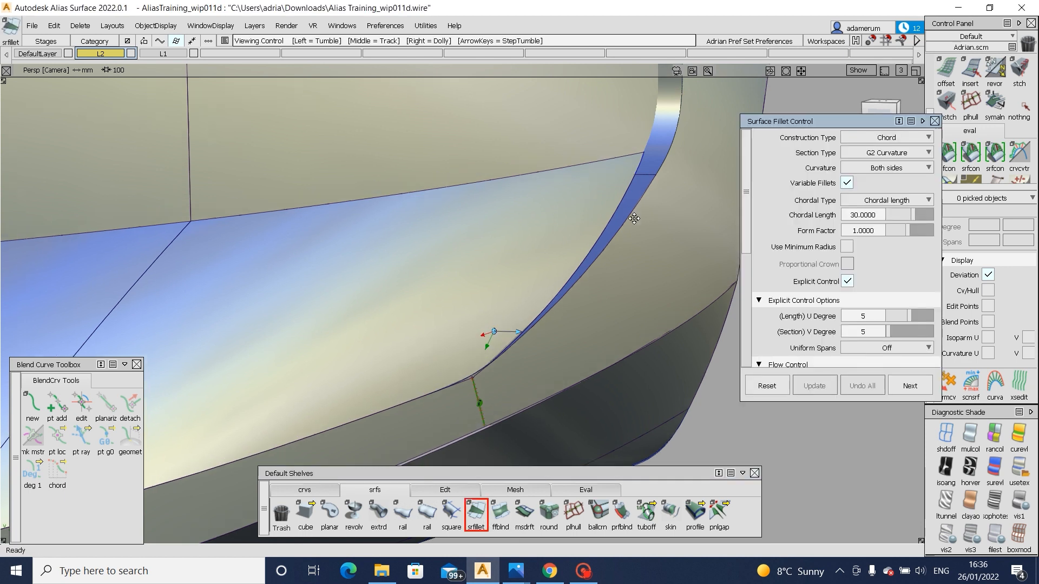
click(616, 209)
alt+shift+middle_drag(520, 335, 561, 283)
alt+shift+drag(519, 272, 555, 272)
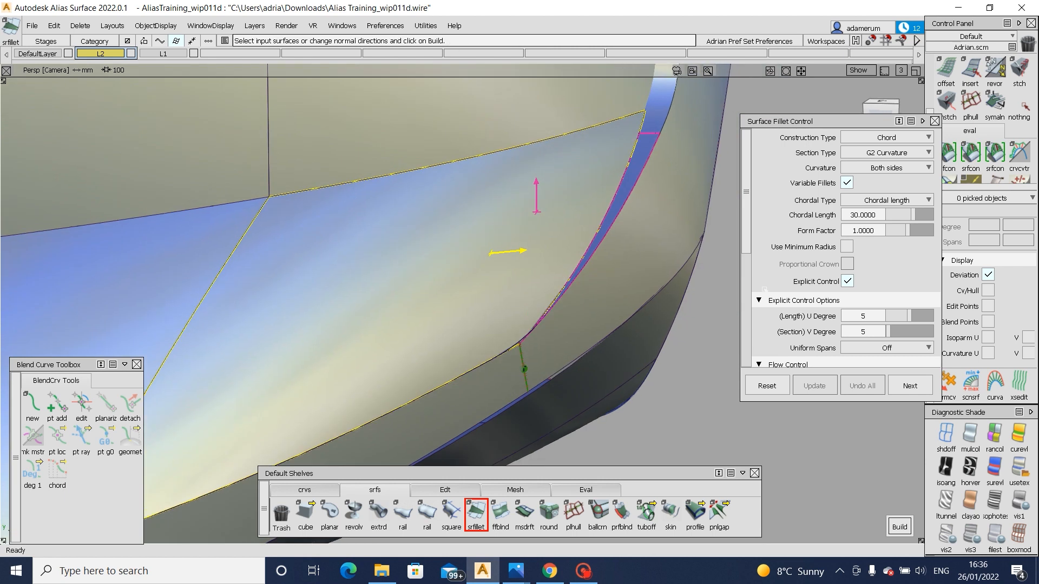
scroll(881, 246, down, 3)
click(886, 235)
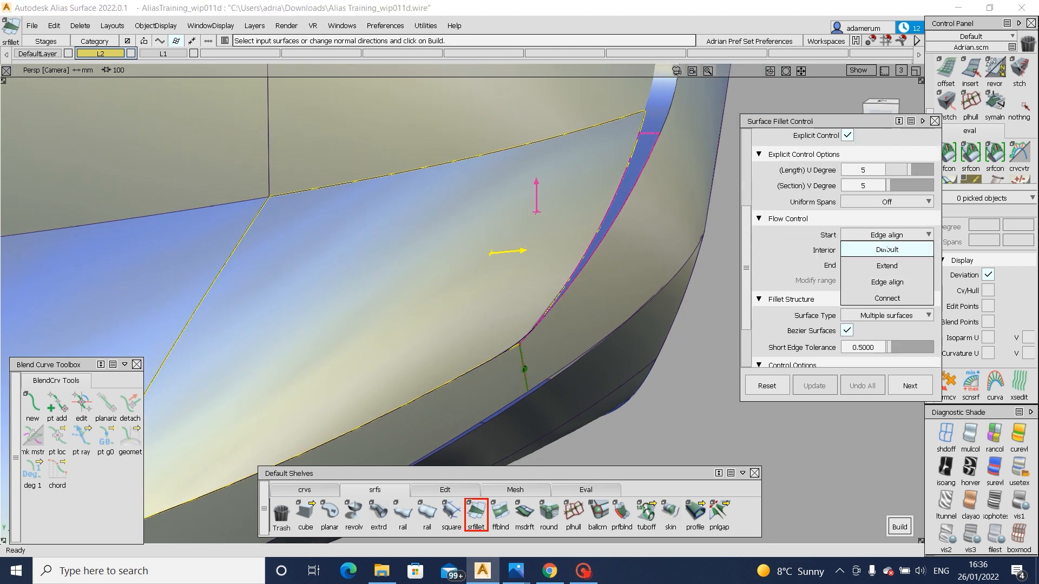
click(886, 250)
click(886, 265)
click(886, 280)
scroll(876, 194, up, 5)
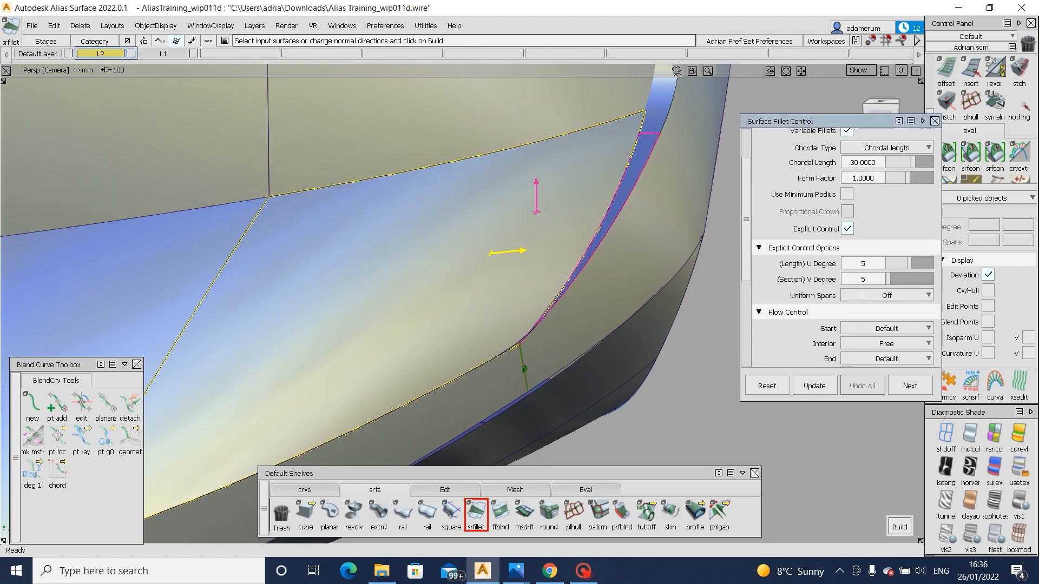
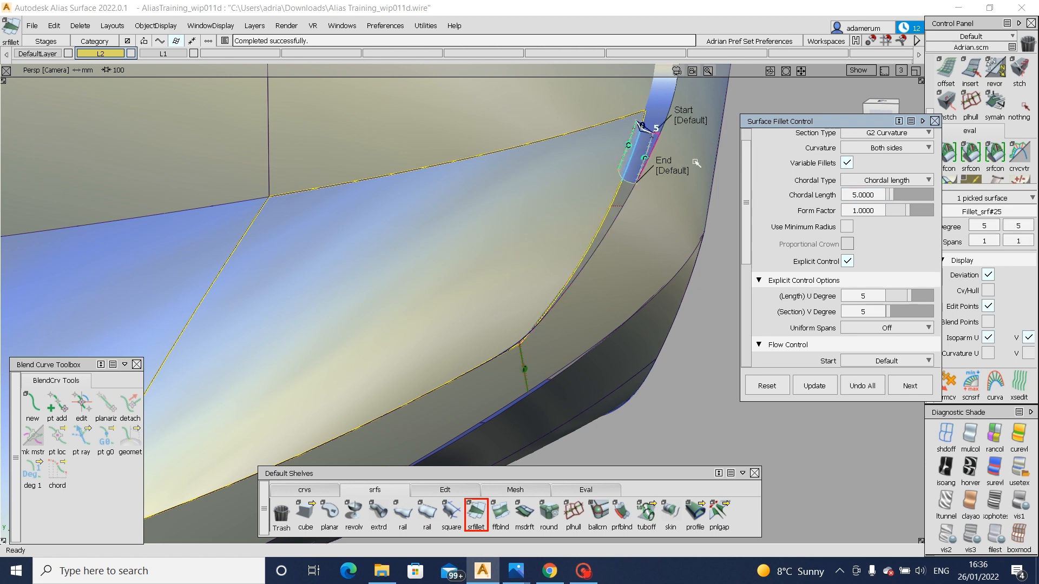
- Set the fillet's chordal length to 3 and update it along the intake's lower outer edge
key(Return)
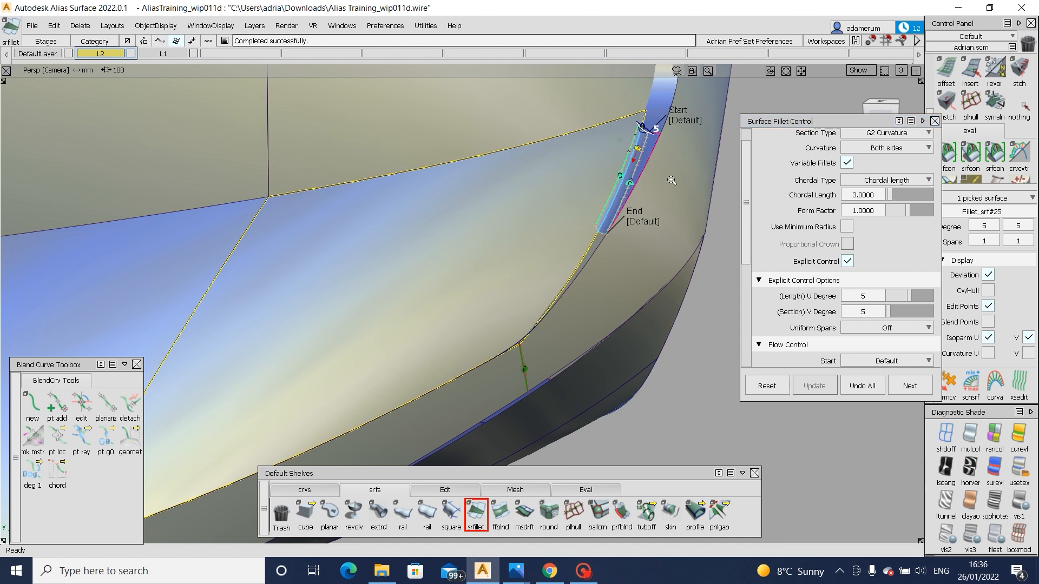
alt+shift+drag(672, 178, 533, 183)
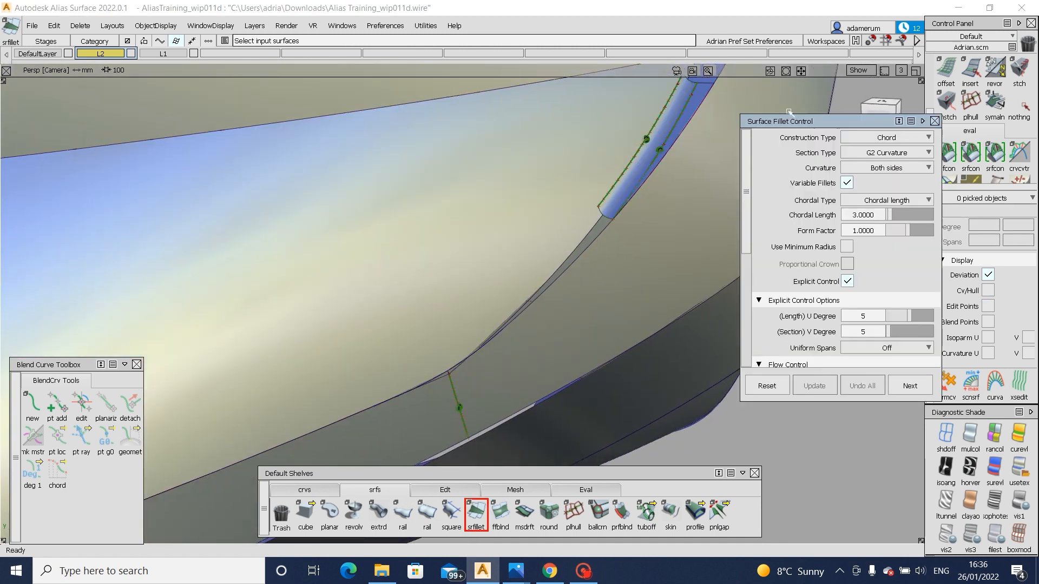
drag(807, 120, 830, 127)
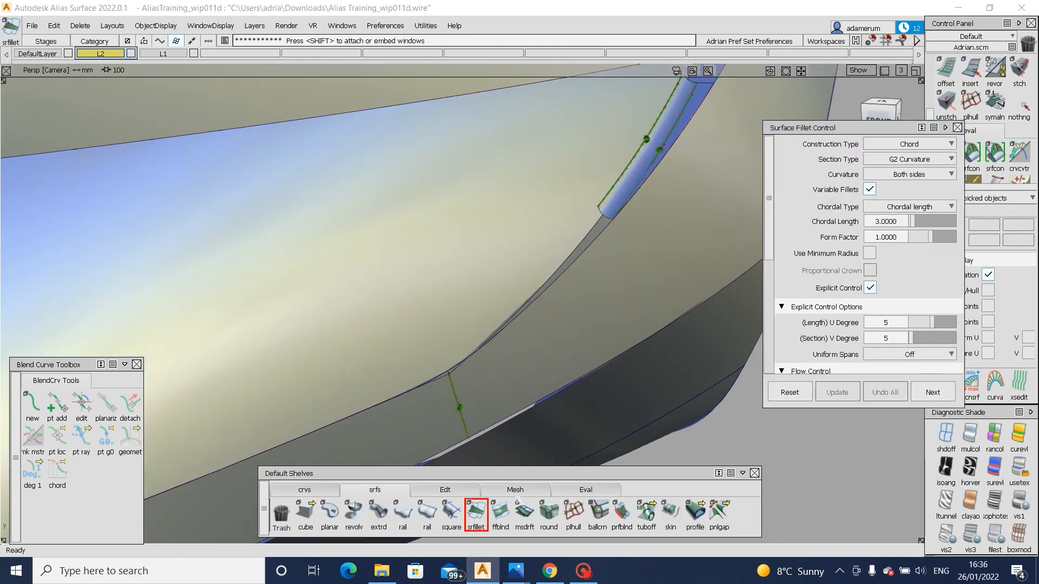
- Extend the fillet's edge curve on surface draft_piece#10 past the fillet's lower end, towards the intake's lower corner
click(444, 490)
click(600, 205)
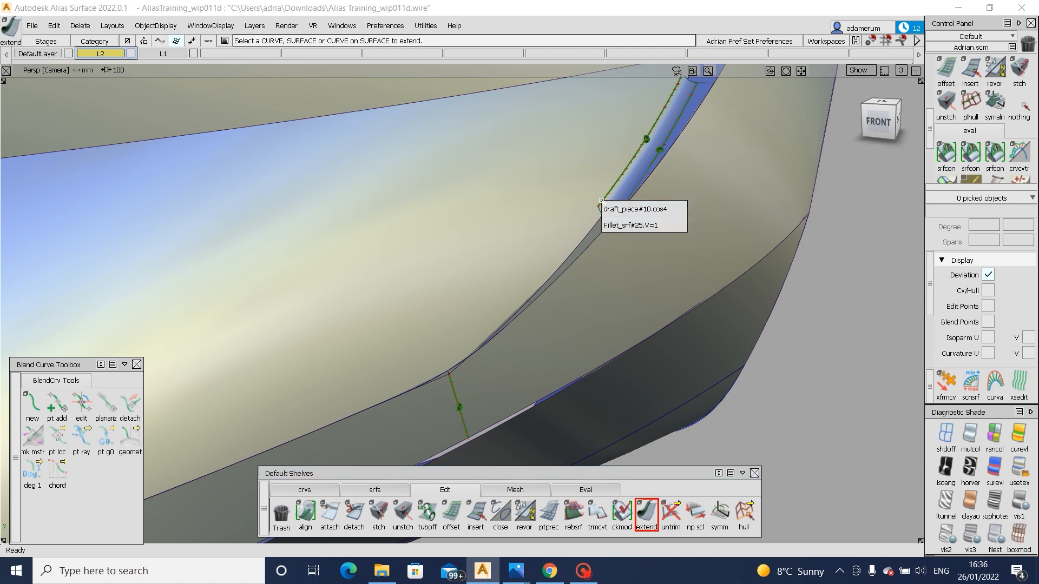
click(606, 210)
drag(434, 375, 409, 395)
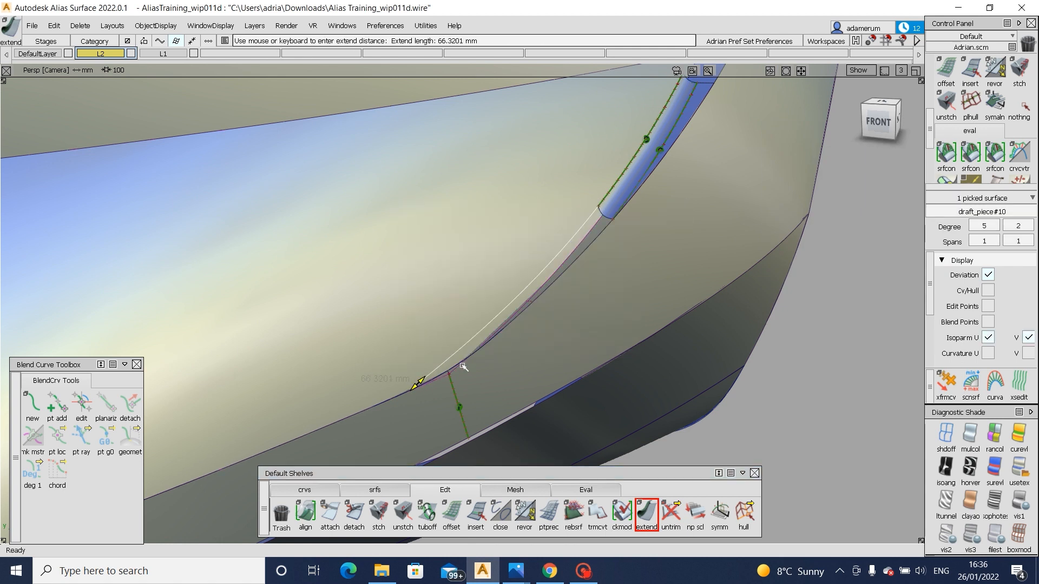
drag(466, 364, 472, 433)
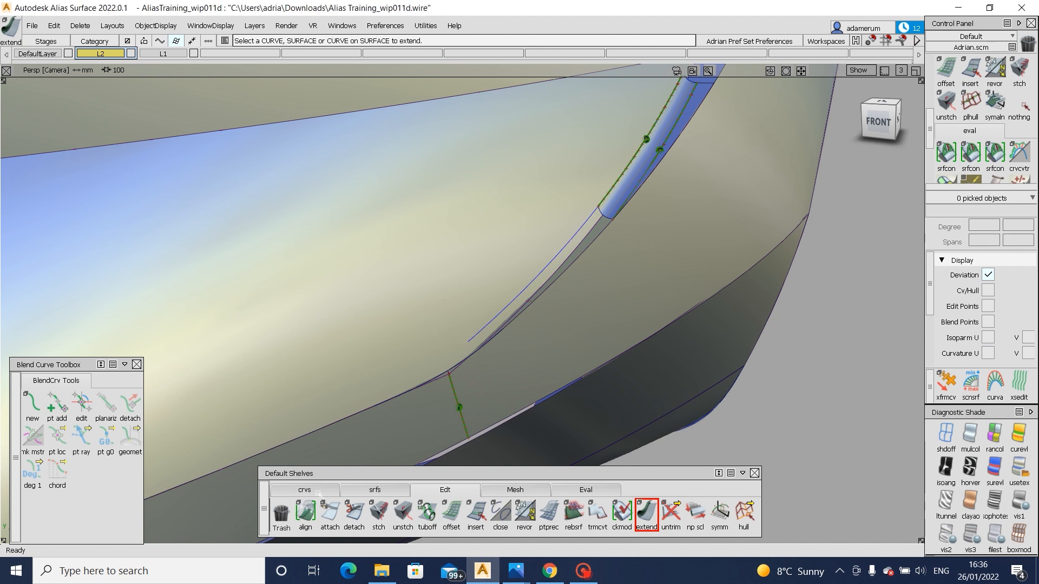
- In the left view, draw a short vertical edit point curve at the intake's lower edge and a second curve from its top to the extended curve
click(317, 492)
click(330, 514)
click(901, 122)
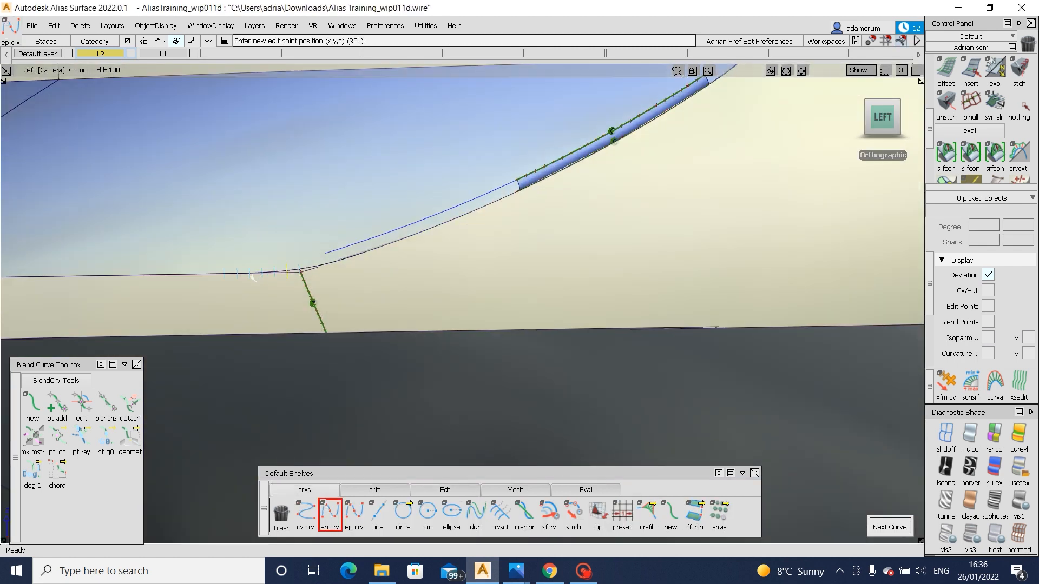
click(250, 274)
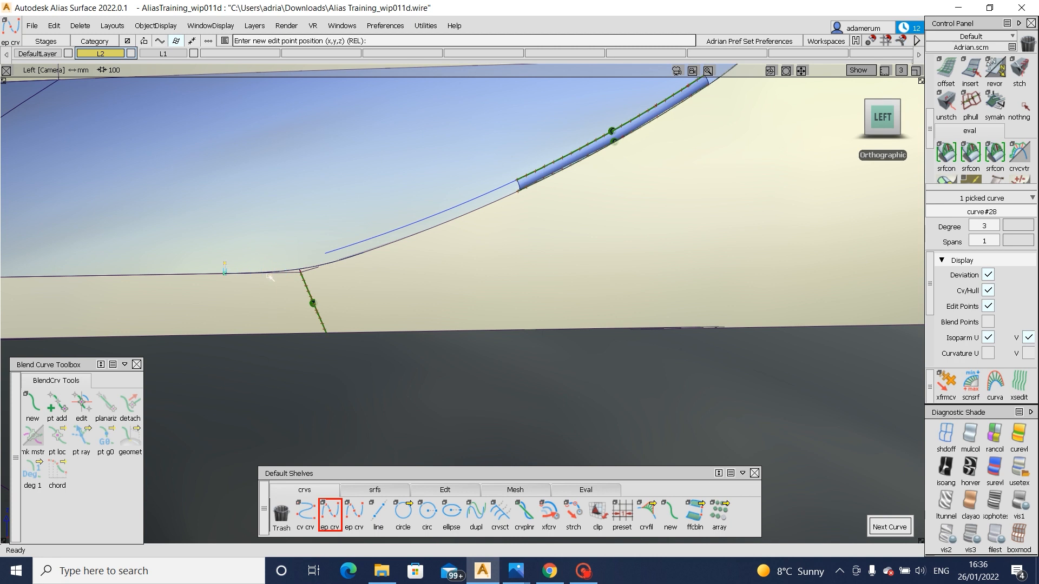
ctrl+shift+drag(270, 277, 338, 252)
click(345, 248)
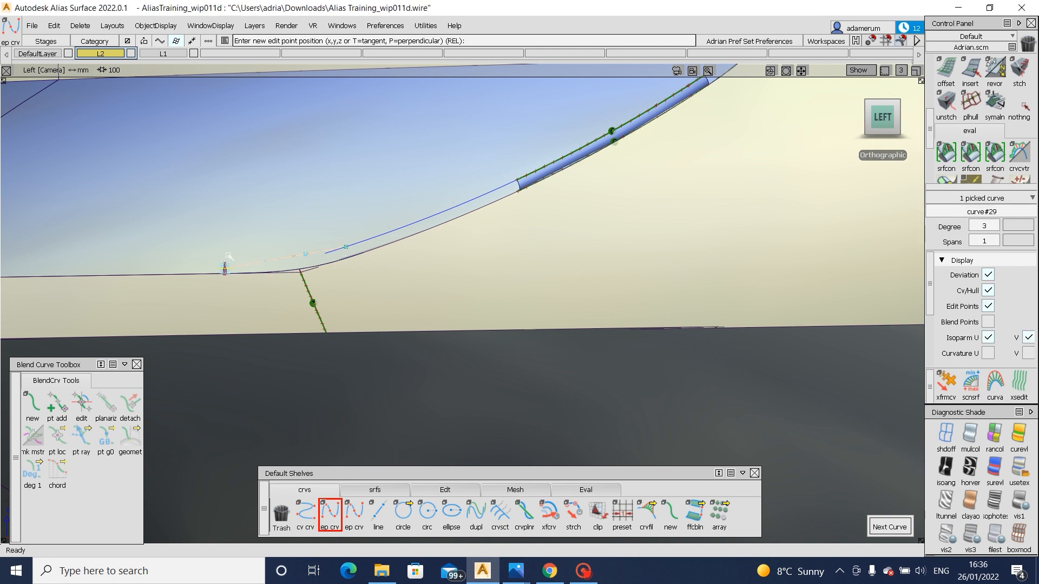
key(space)
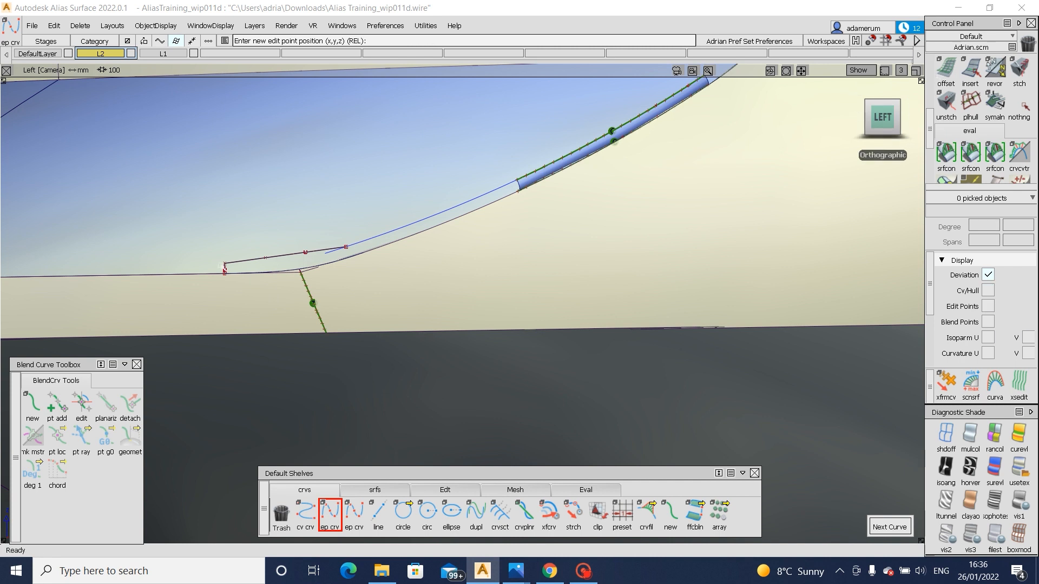
- Align the end of the new corner curve to the extended curve on surface with G1 continuity
scroll(968, 119, down, 5)
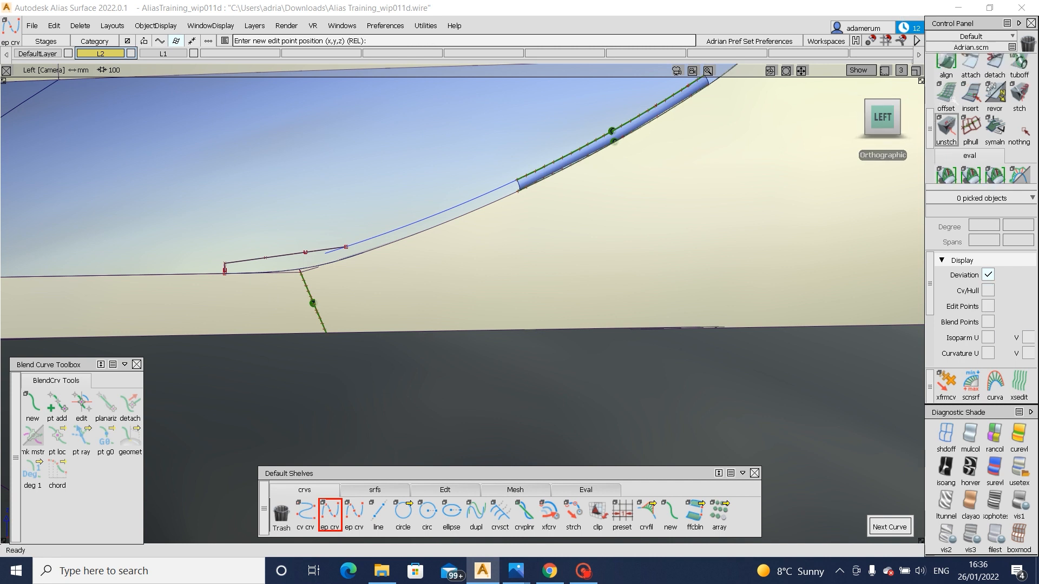
double_click(946, 158)
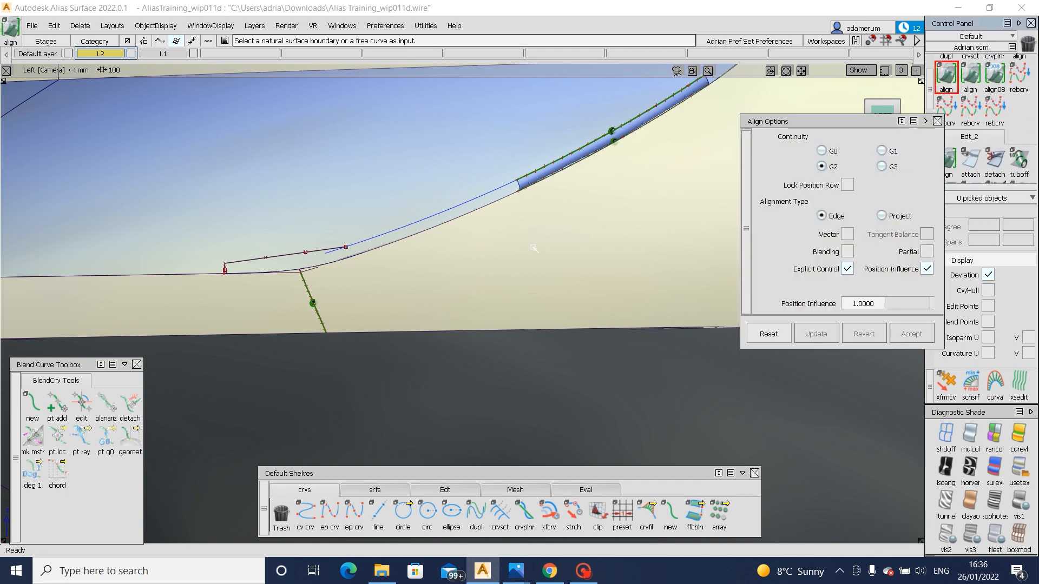
click(326, 252)
click(370, 240)
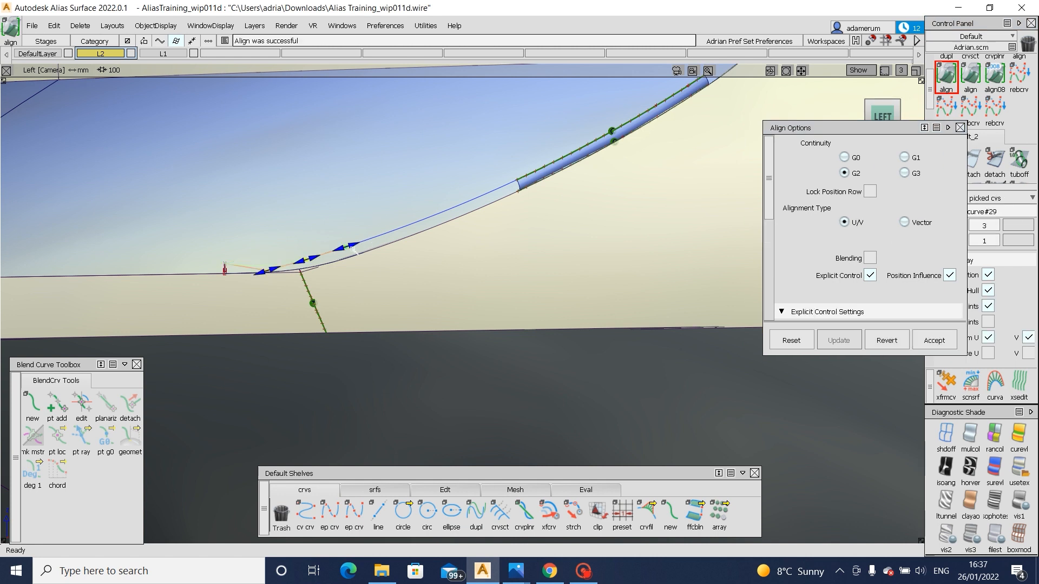
click(902, 158)
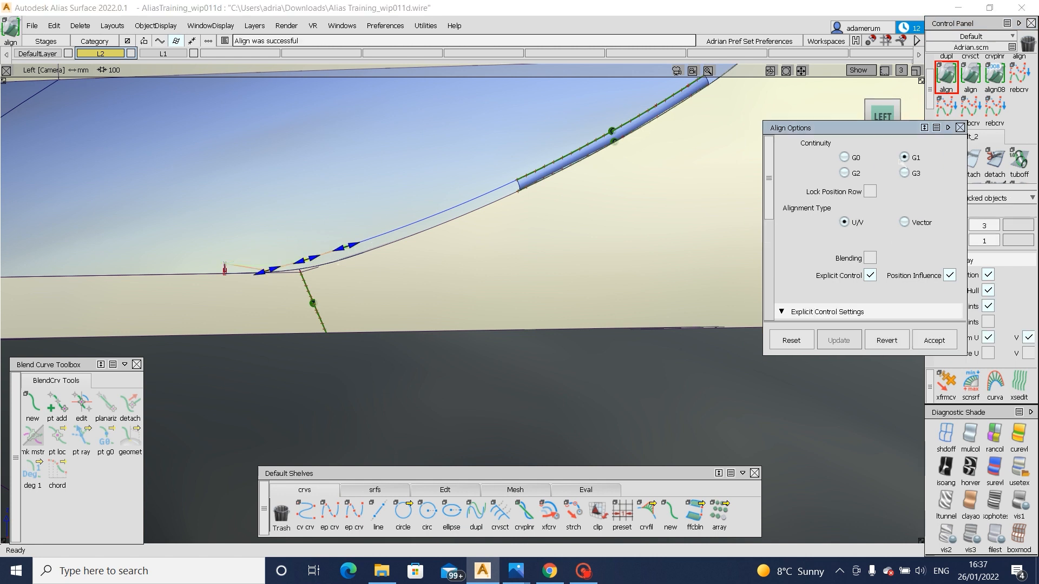
- Lower the corner curve's second CV by about 0.64 mm in Z
ctrl+shift+drag(245, 271, 284, 234)
right_drag(282, 238, 282, 240)
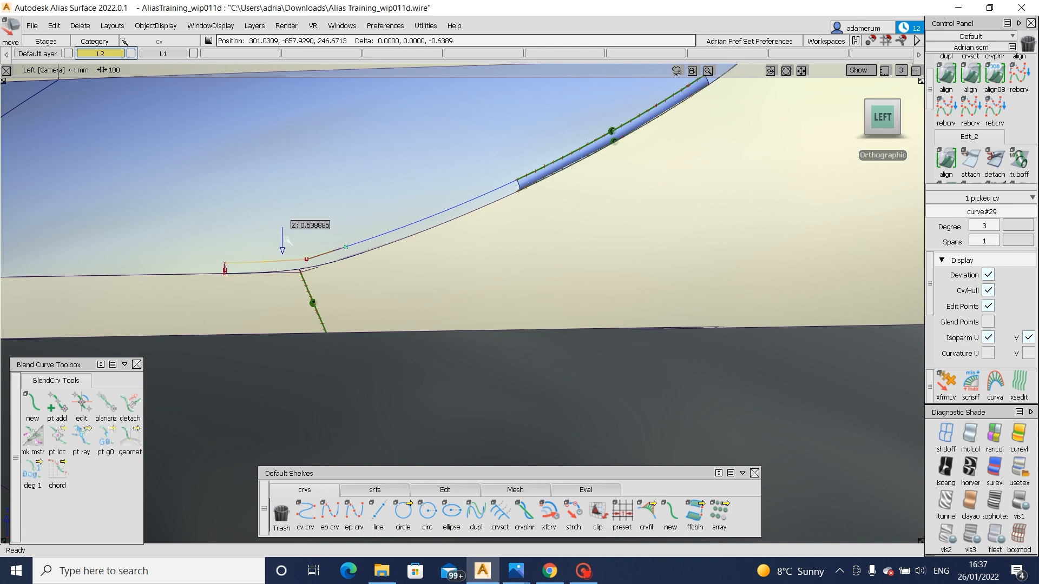
mouse_move(311, 211)
ctrl+shift+mouse_down()
mouse_move(331, 218)
mouse_move(326, 241)
mouse_move(368, 309)
mouse_move(370, 239)
ctrl+shift+mouse_up()
key(Delete)
key(Return)
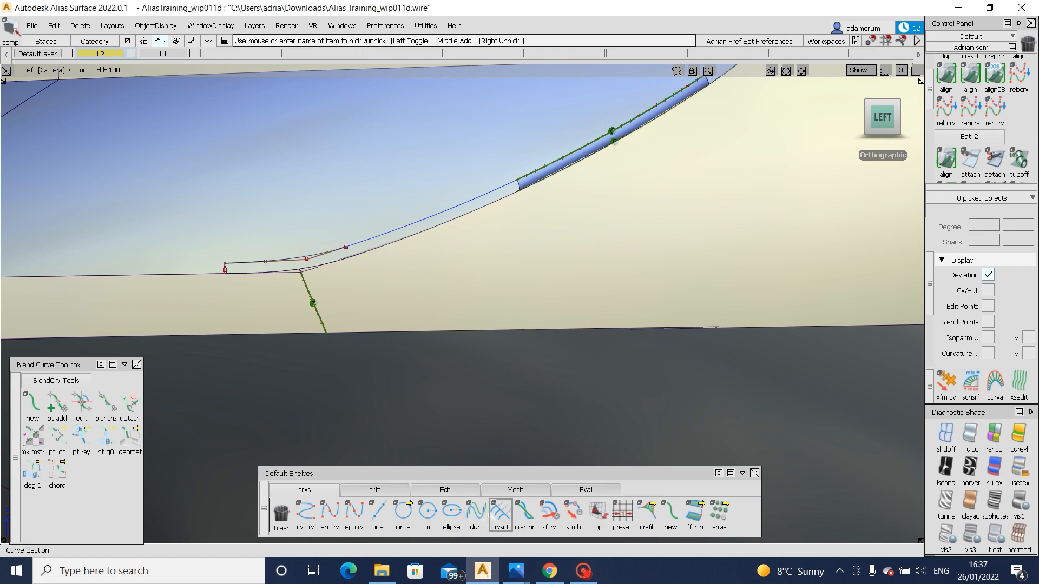
- Section the extended curve on surface with the Curve Section tool, trimming its overhang at the corner curve
click(500, 513)
click(357, 243)
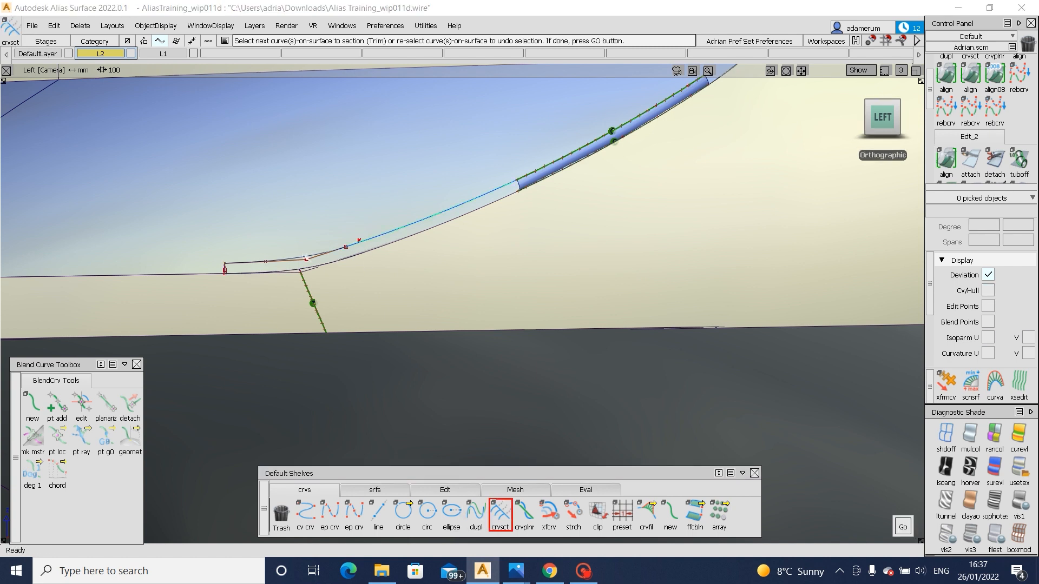
click(902, 527)
- Project the corner curve onto the intake's inner surface draft_piece#10 in the left view and try to trim the surface
ctrl+shift+drag(285, 256, 287, 221)
ctrl+shift+drag(353, 209, 341, 236)
click(354, 242)
ctrl+shift+middle_drag(240, 245, 288, 248)
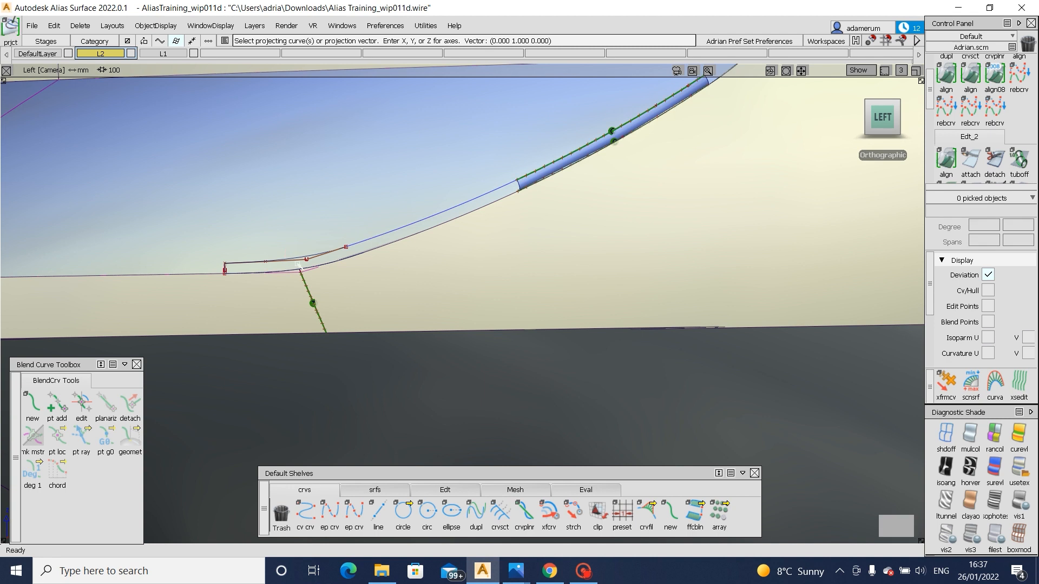
click(325, 253)
ctrl+shift+middle_drag(398, 162, 352, 206)
double_click(326, 219)
alt+shift+middle_drag(407, 281, 411, 310)
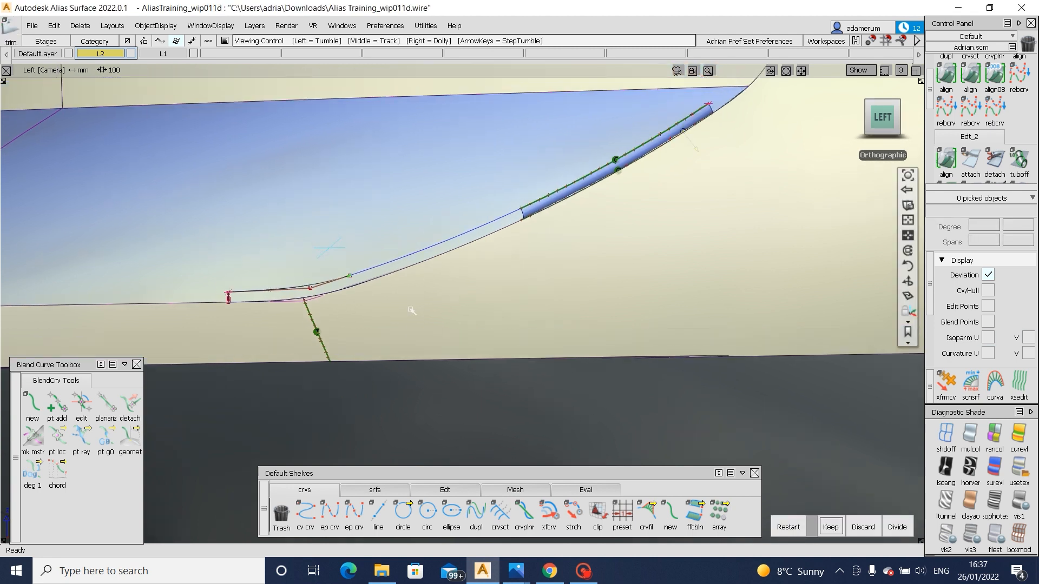
- Project the short vertical curve near the intake's lower corner onto draft_piece#10
ctrl+shift+drag(364, 209, 349, 236)
click(216, 303)
ctrl+shift+middle_drag(217, 303, 265, 303)
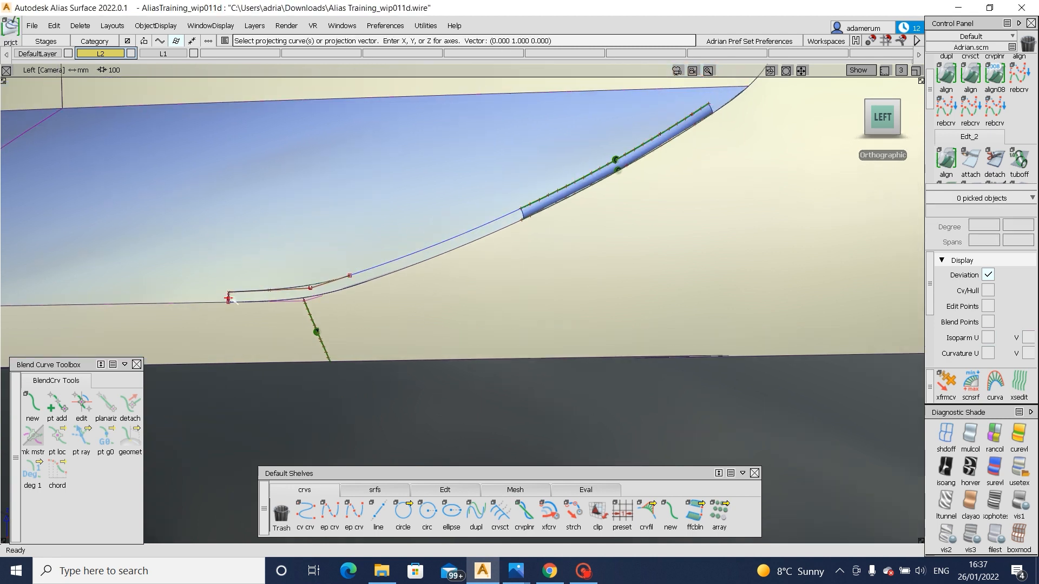
click(229, 296)
alt+shift+middle_drag(663, 204, 419, 294)
ctrl+shift+drag(425, 281, 425, 200)
- Project the fillet's upper end edge onto draft_piece#10 and trim the surface back along the fillet and corner curves
ctrl+shift+drag(473, 169, 451, 196)
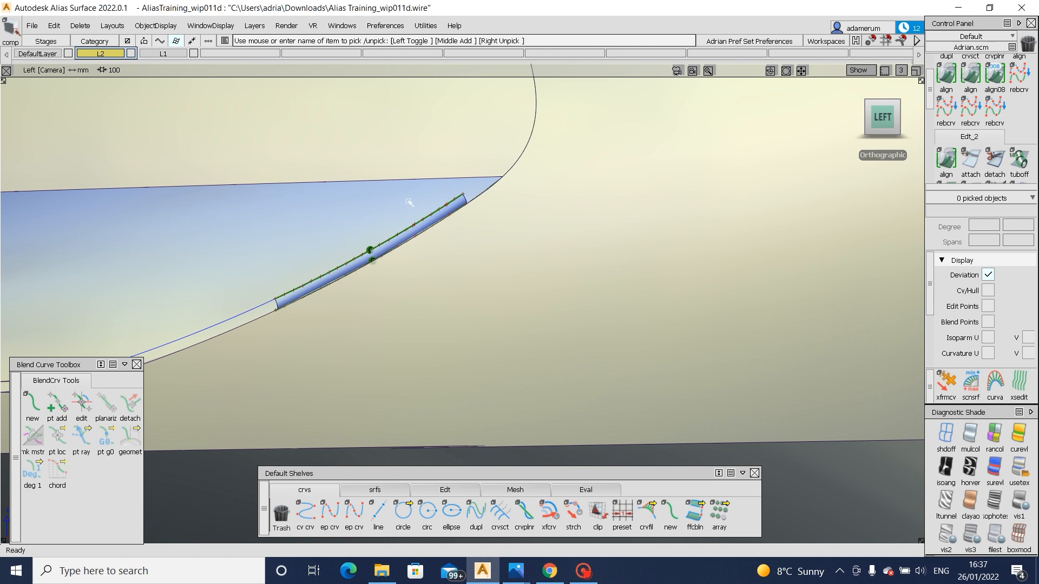
click(410, 202)
ctrl+shift+middle_drag(410, 202, 463, 199)
click(464, 199)
ctrl+shift+drag(476, 178, 425, 204)
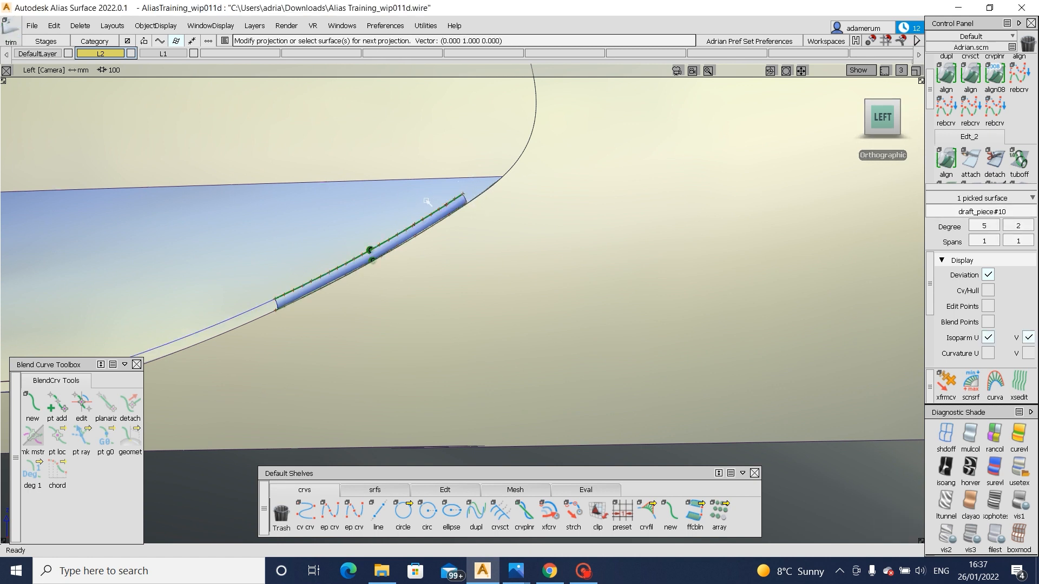
click(425, 204)
key(space)
alt+shift+middle_drag(79, 286, 431, 294)
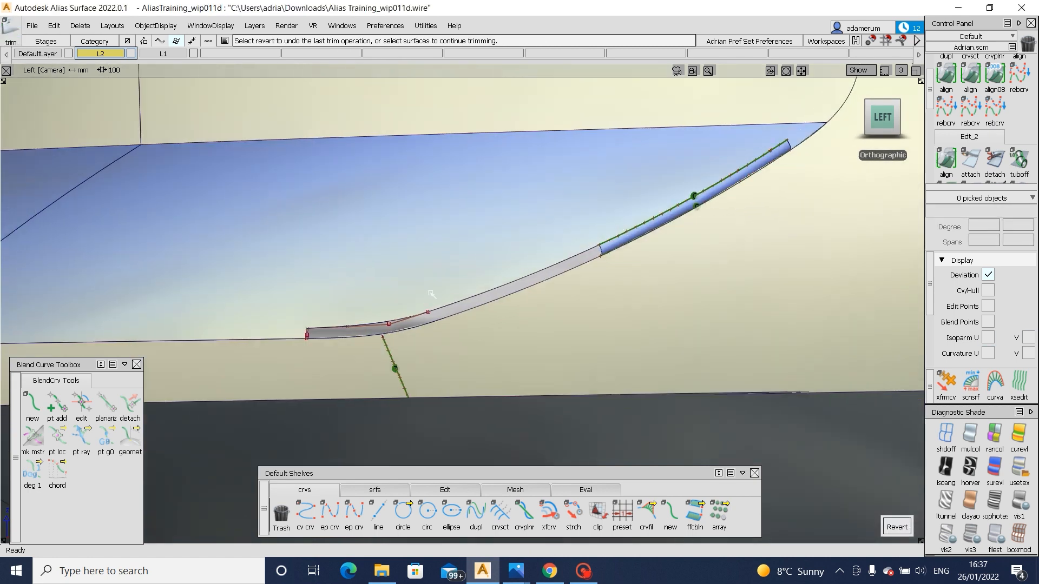
click(390, 491)
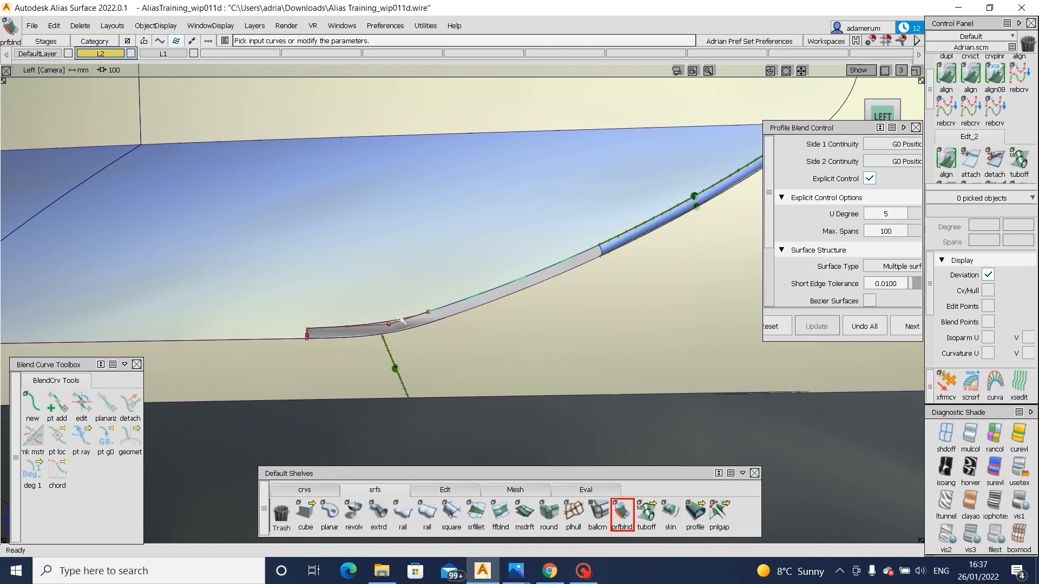
click(427, 325)
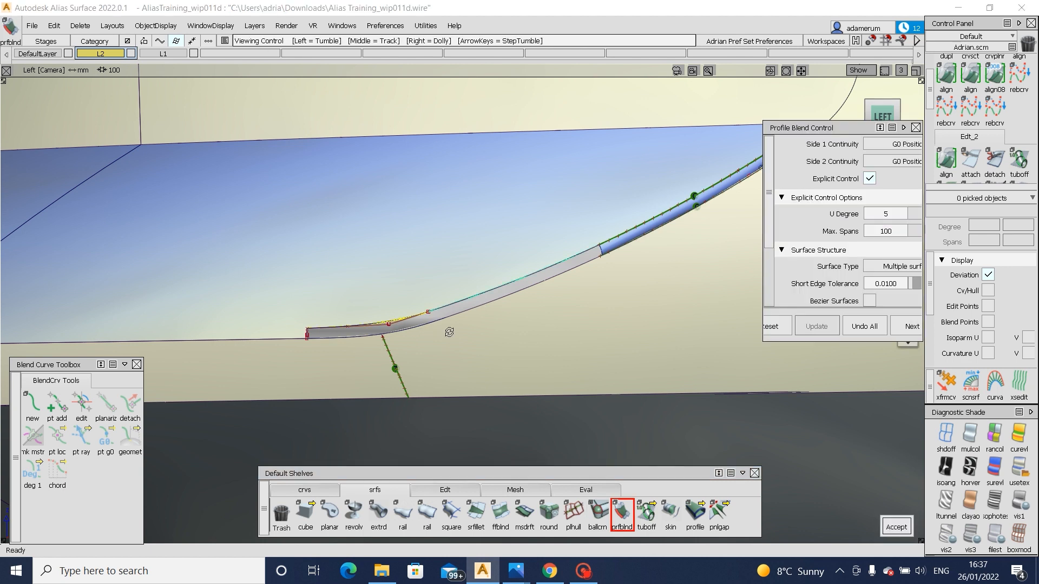
alt+shift+drag(449, 333, 453, 313)
alt+shift+right_drag(436, 303, 453, 309)
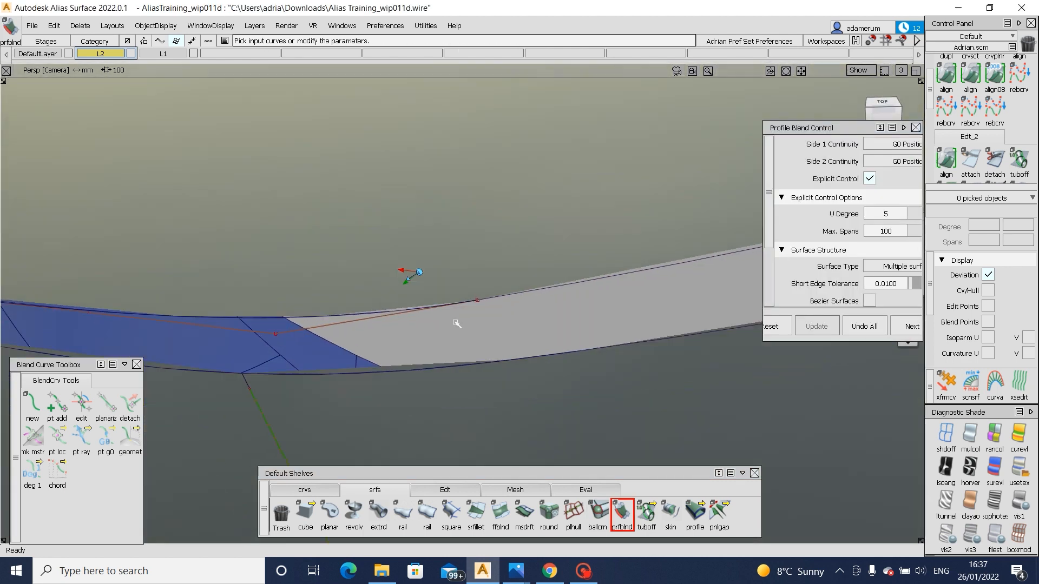
- Untrim the intake's inner surface draft_piece#10 and select it for trimming again
ctrl+shift+drag(468, 308, 471, 330)
click(473, 336)
ctrl+shift+drag(475, 366, 472, 305)
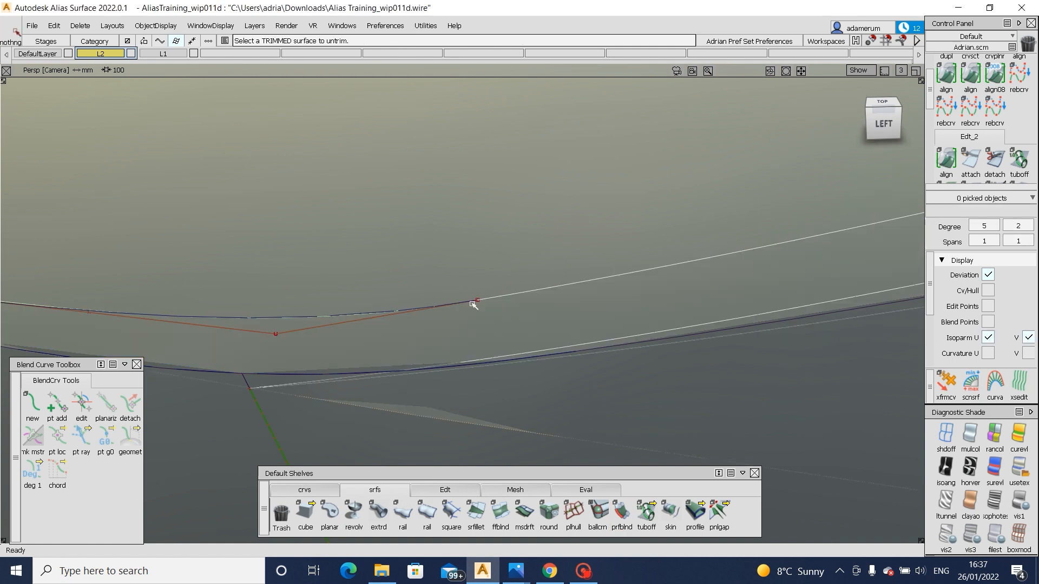
click(473, 305)
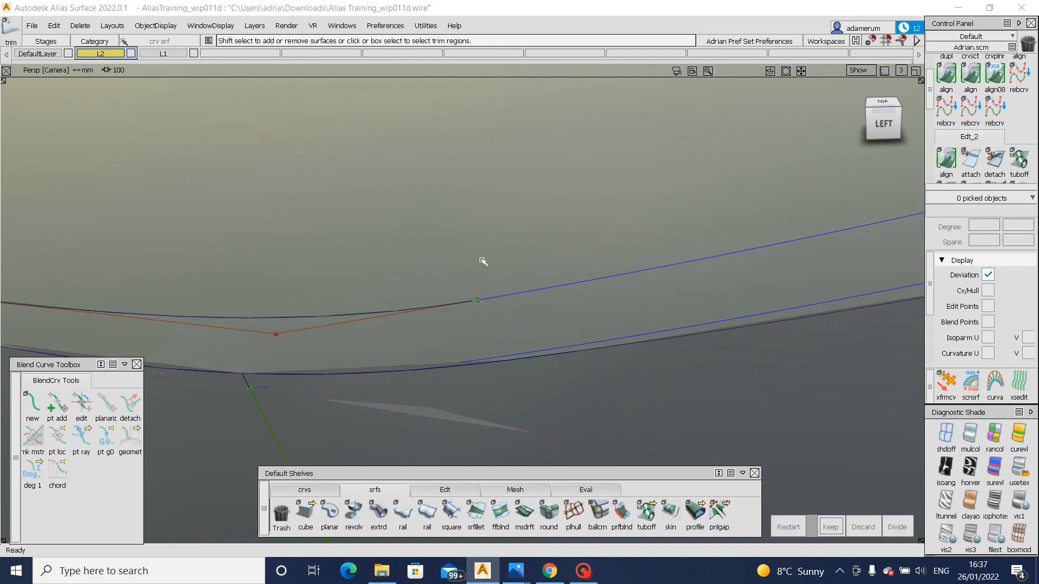
- Realign the corner curve's upper end to the extended curve on surface with G1 continuity
alt+shift+right_drag(406, 274, 501, 324)
ctrl+shift+drag(501, 324, 398, 327)
click(398, 325)
double_click(945, 76)
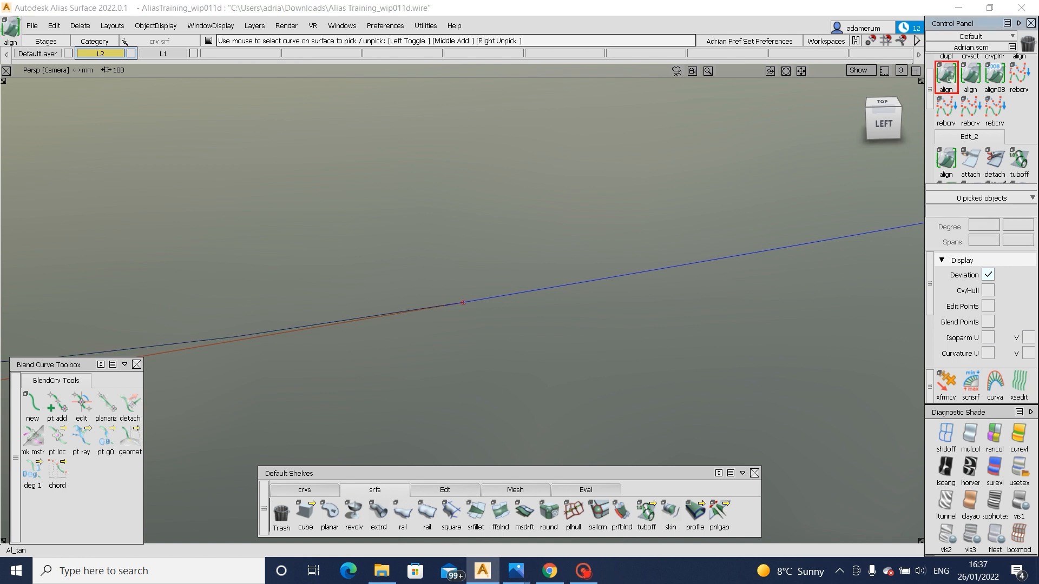
click(420, 312)
click(486, 296)
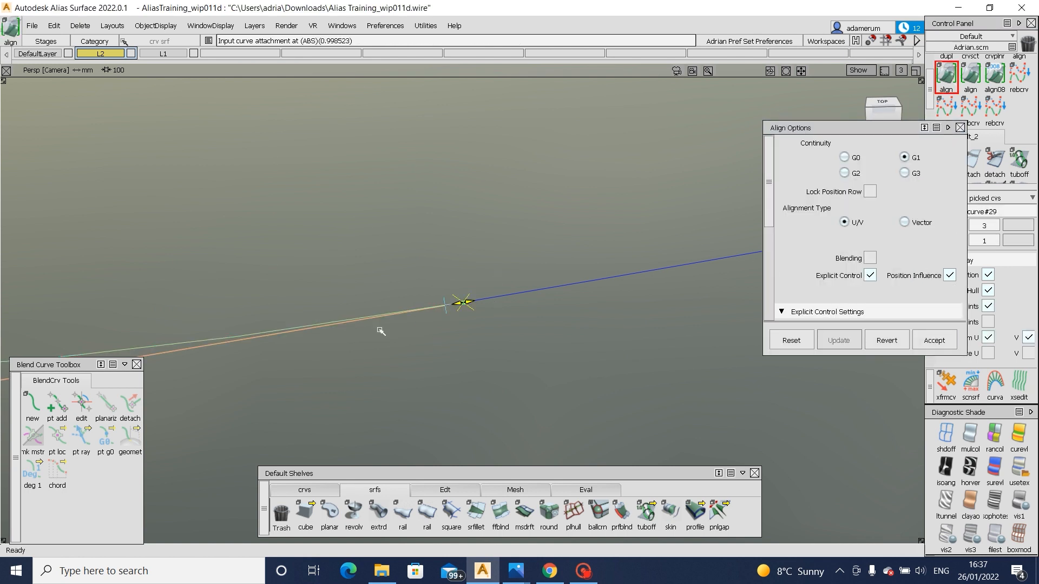
- Undo the corner curve's last alignment and trim the intake surface back along the curve near the lower corner
key(ctrl+z)
ctrl+shift+drag(470, 228, 399, 286)
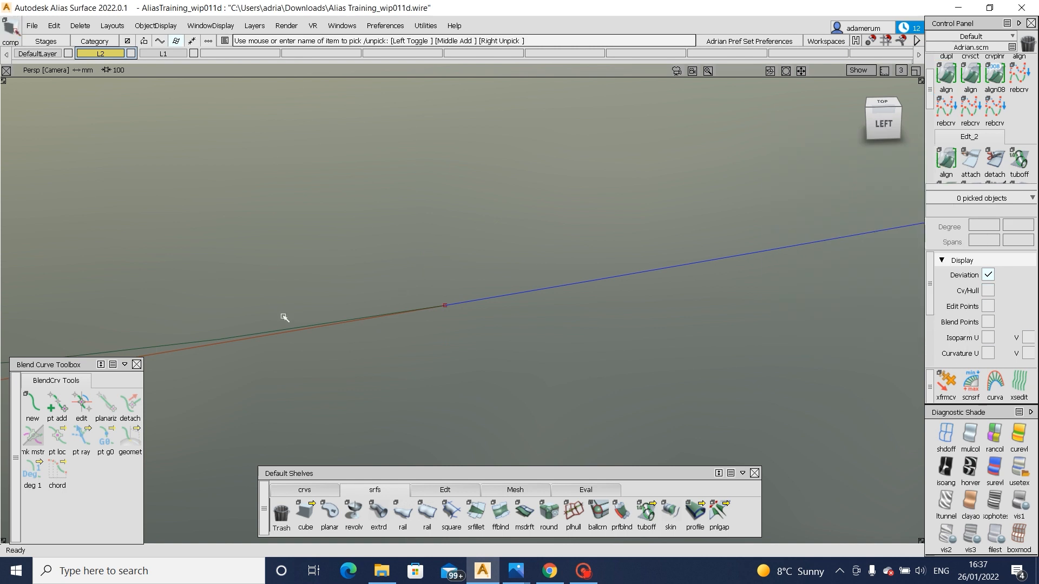
click(286, 316)
key(p)
click(411, 312)
mouse_move(412, 316)
alt+shift+right_down()
mouse_move(374, 304)
mouse_move(408, 297)
alt+shift+right_up()
click(378, 278)
key(space)
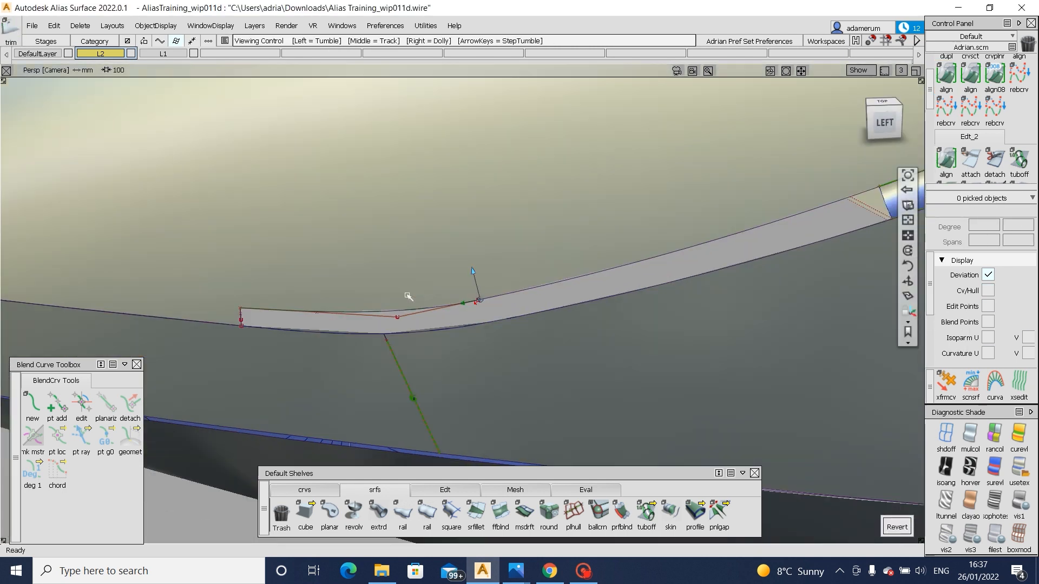
alt+shift+drag(408, 297, 411, 287)
click(622, 509)
click(497, 296)
click(442, 306)
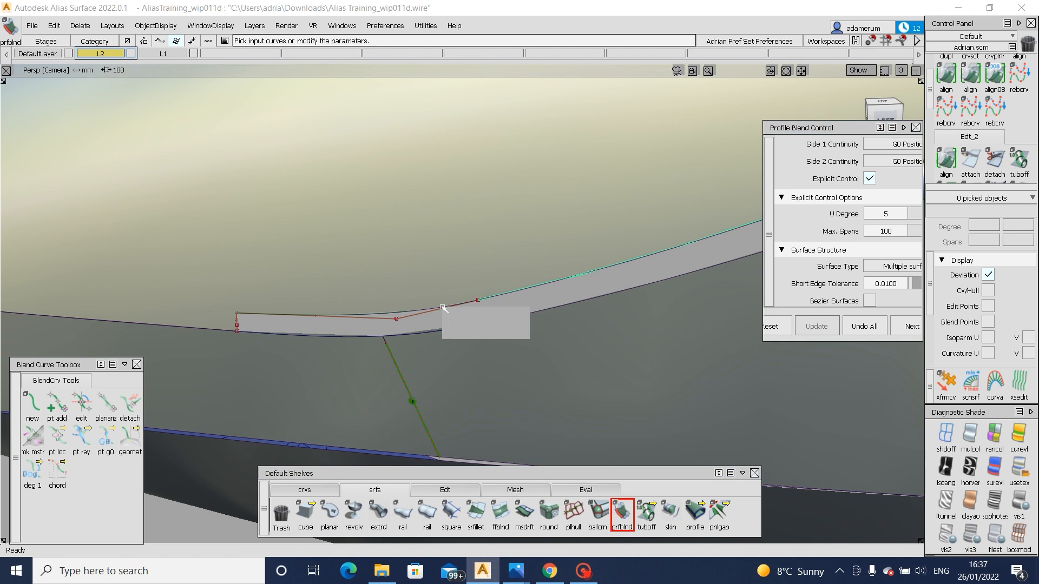
click(453, 328)
click(502, 320)
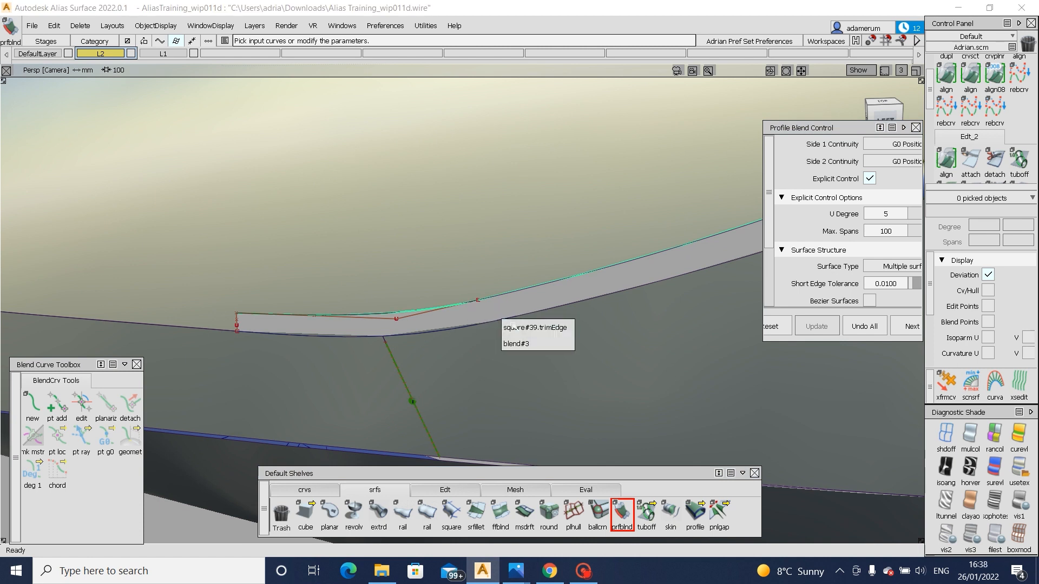
click(506, 327)
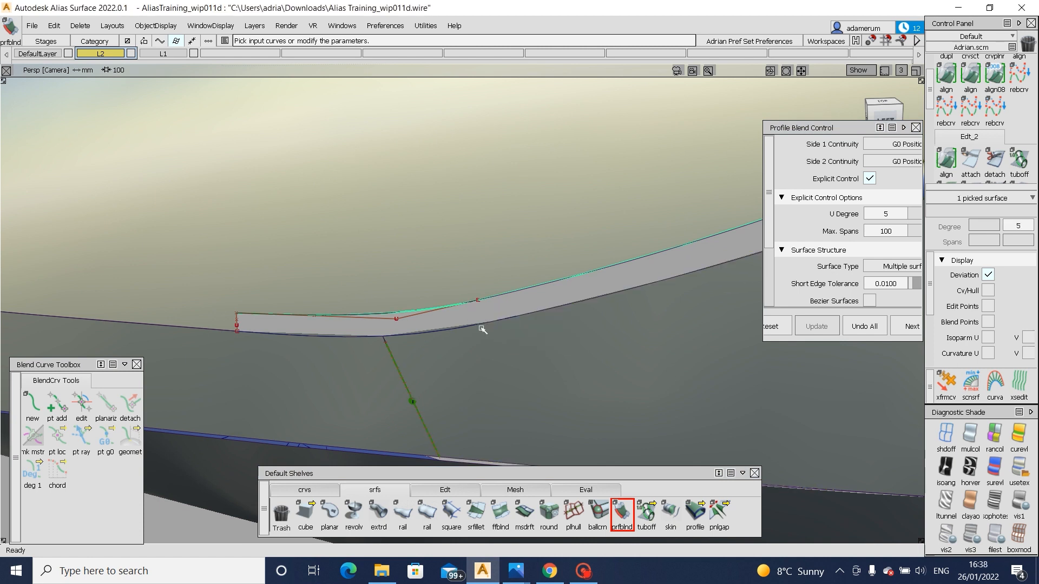
click(368, 337)
click(380, 340)
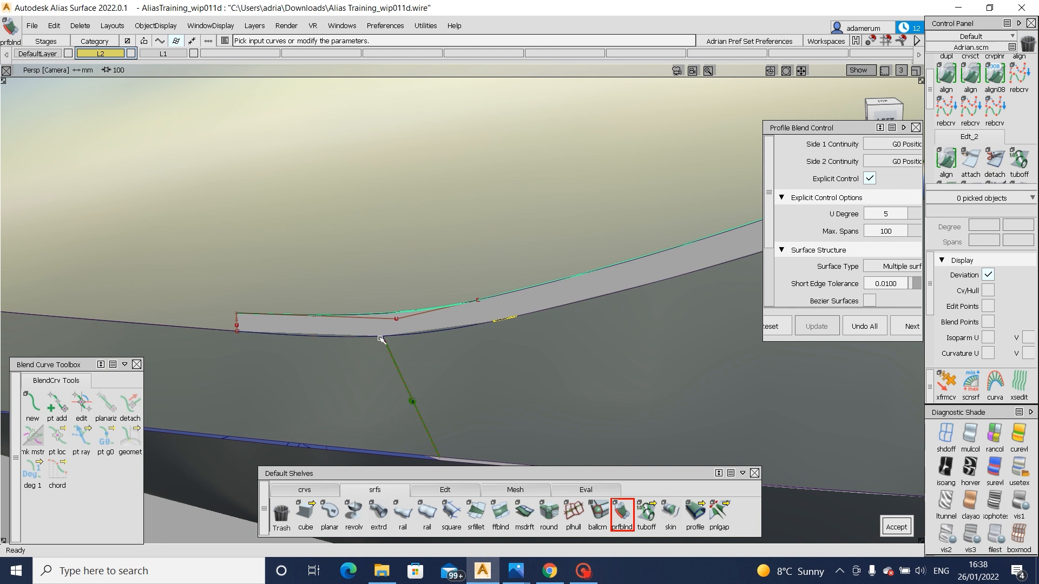
alt+shift+drag(392, 344, 440, 345)
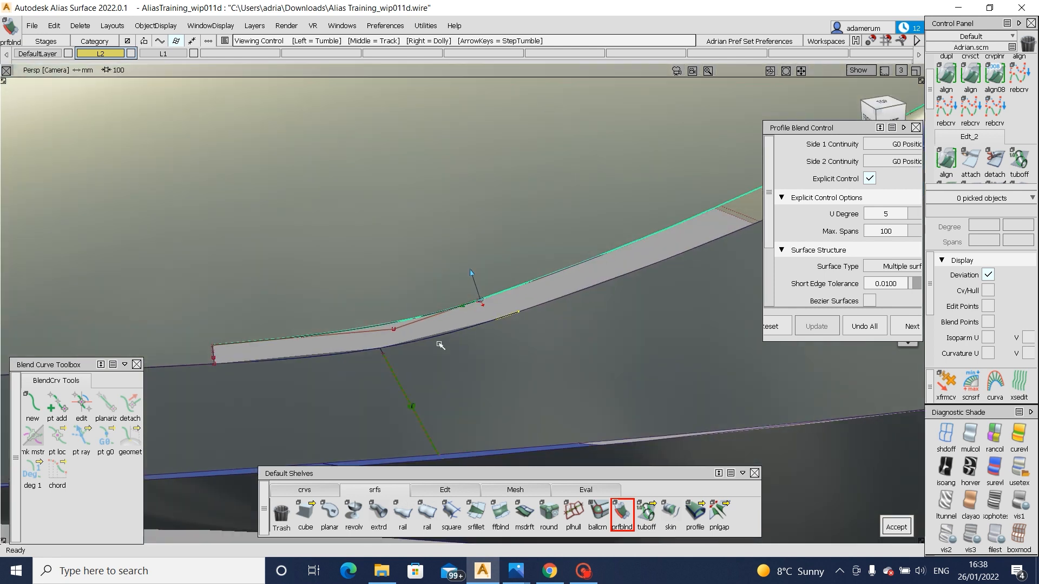
ctrl+shift+drag(518, 328, 528, 300)
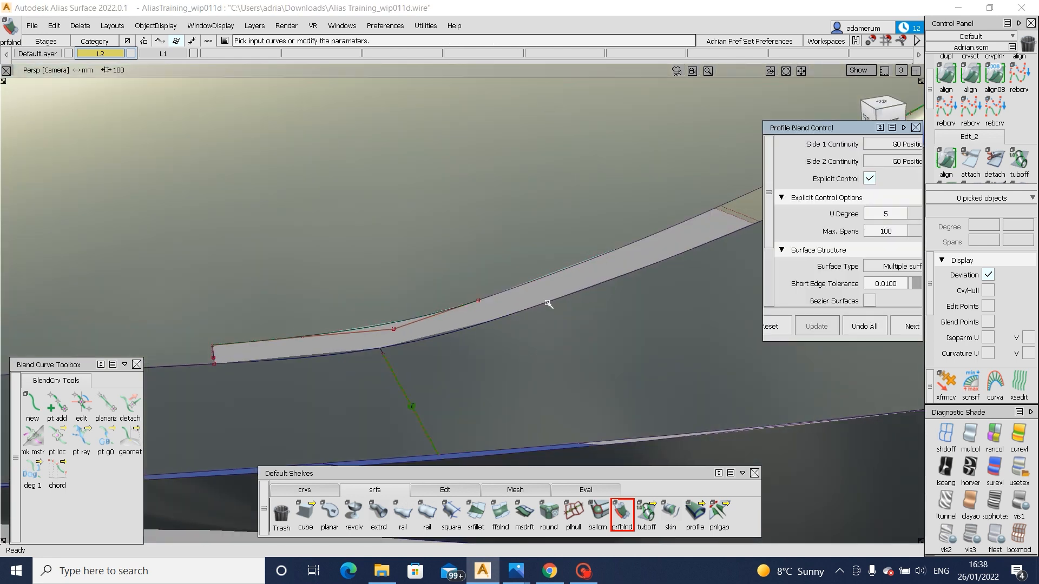
- Pick the upper edge of the gap below the fillet as the first side of the profile blend
alt+shift+right_drag(558, 303, 538, 326)
alt+shift+middle_drag(538, 327, 494, 346)
click(471, 320)
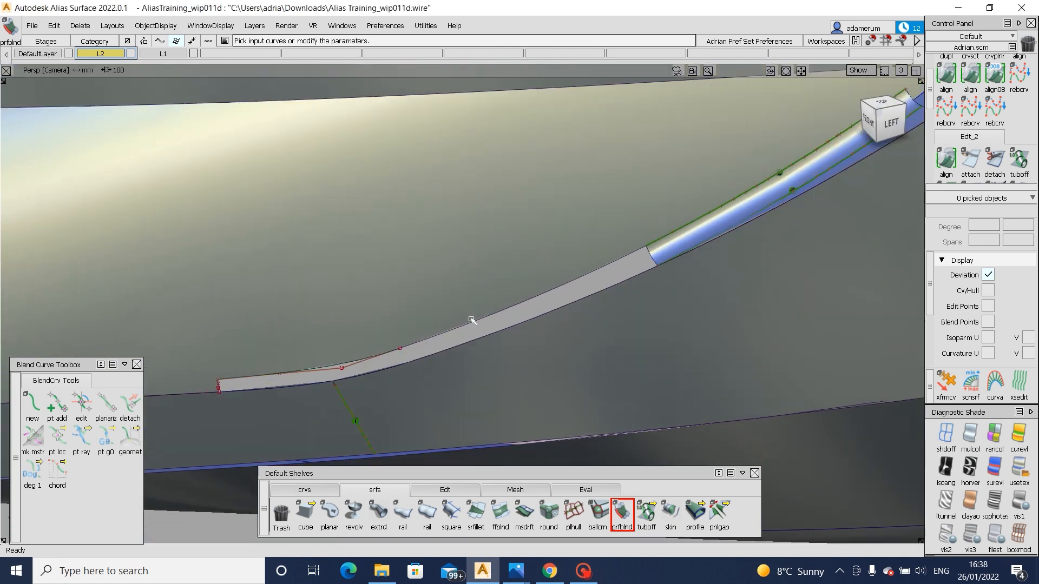
click(304, 490)
click(329, 513)
ctrl+alt+drag(383, 352, 434, 366)
key(ctrl+z)
key(ctrl+z)
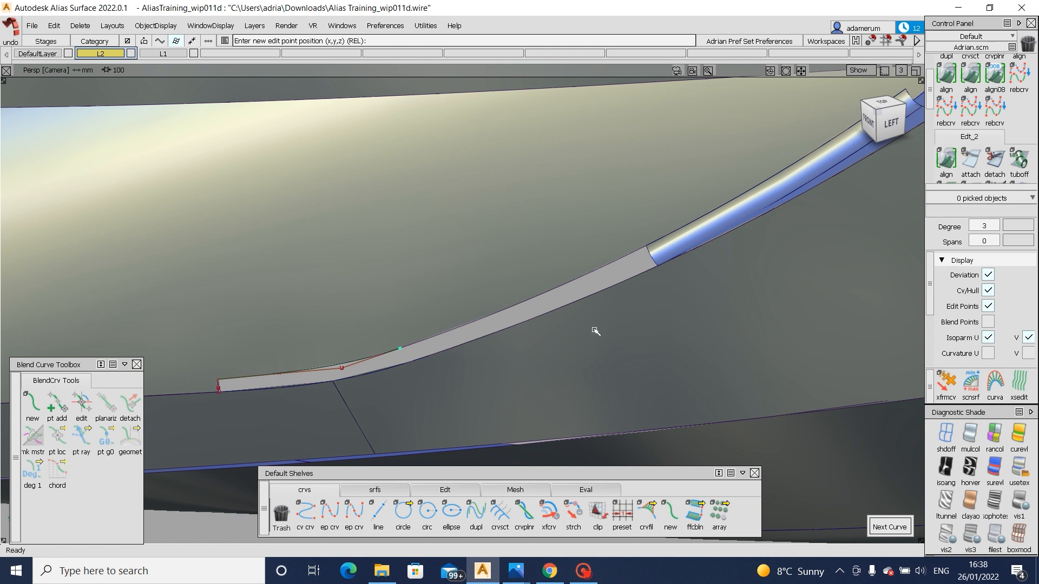
- Untrim the side surface below the blend gap and section its lower boundary curve where it meets the crossing curve
click(506, 400)
ctrl+shift+right_drag(478, 367, 465, 433)
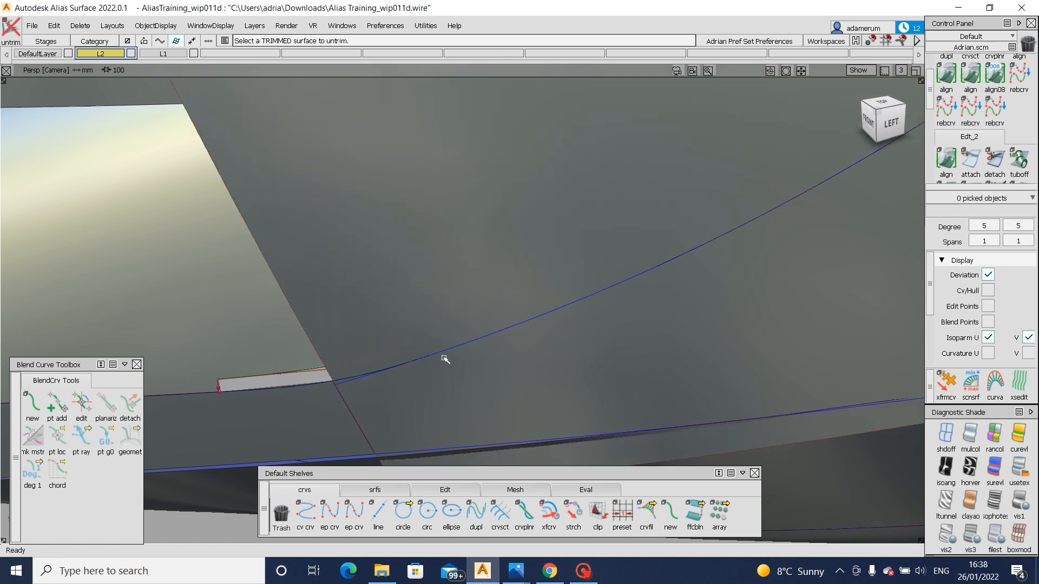
click(500, 513)
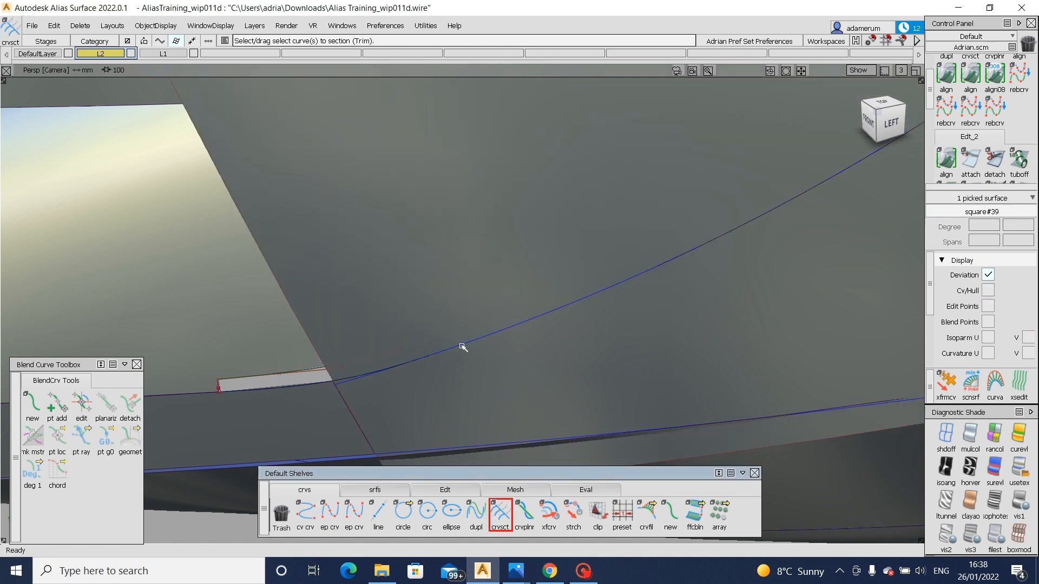
click(464, 344)
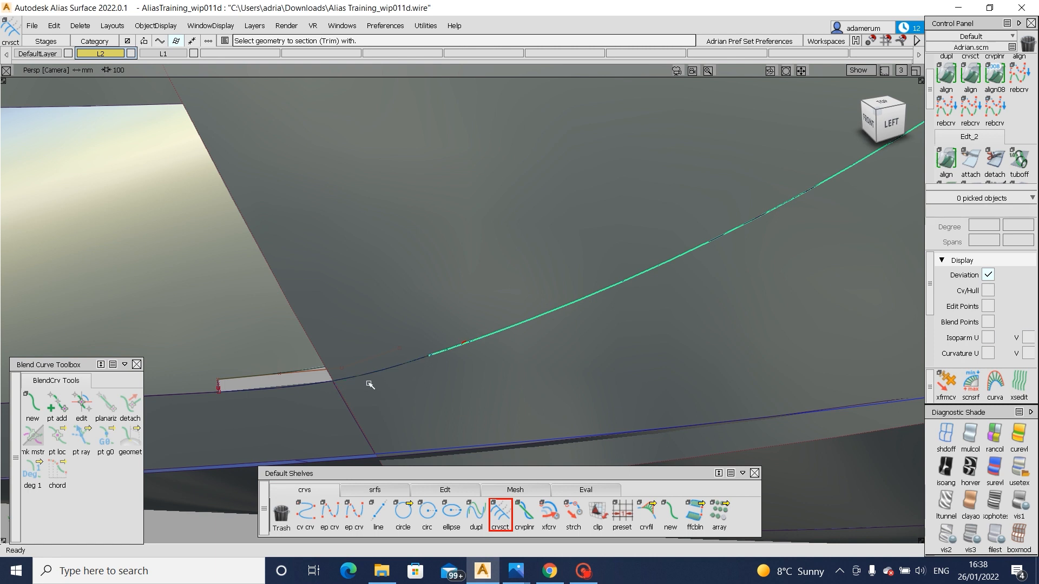
alt+shift+drag(368, 382, 562, 319)
click(562, 318)
- Retrim the side surface along the sectioned curve, keeping the area below it so the blend gap is open again
ctrl+shift+right_drag(481, 385, 480, 347)
click(482, 385)
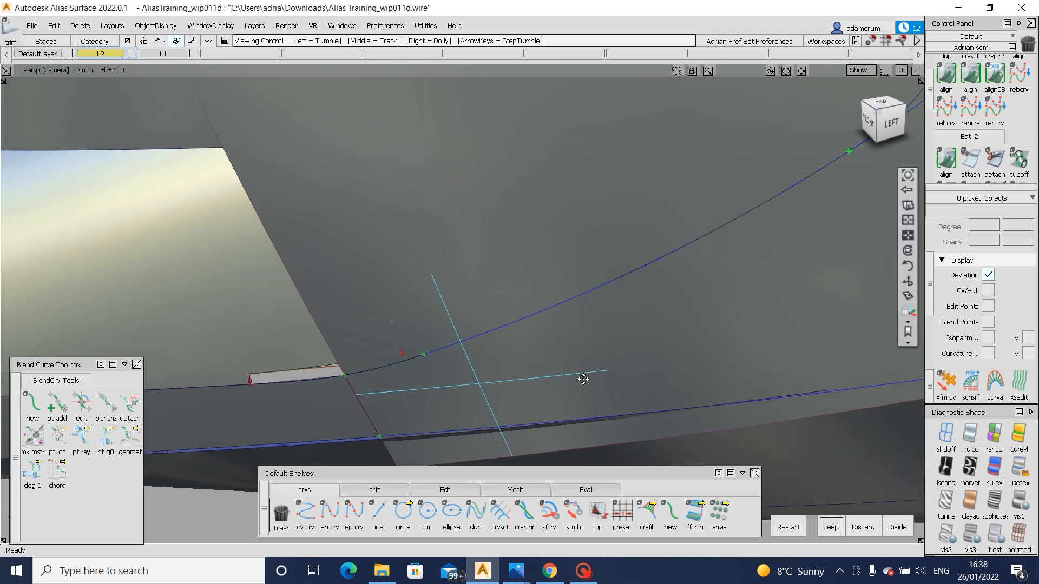
alt+shift+middle_drag(811, 178, 487, 334)
click(620, 235)
key(space)
alt+shift+right_drag(455, 348, 222, 389)
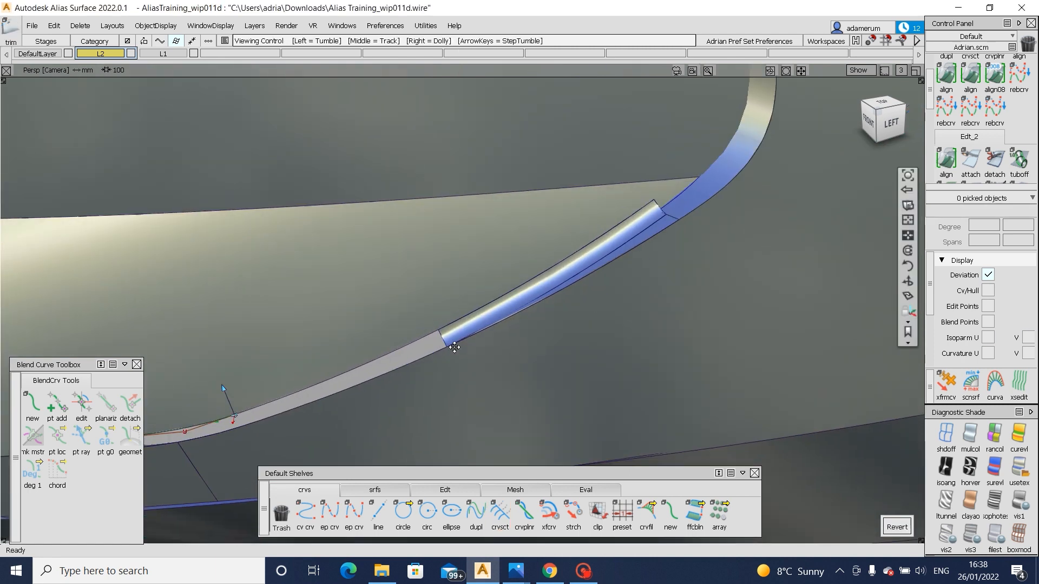
alt+shift+middle_drag(223, 389, 454, 303)
click(470, 410)
- Build a profile blend between the upper and lower gap edges, using the short end curve and the existing fillet's end as profiles
click(382, 487)
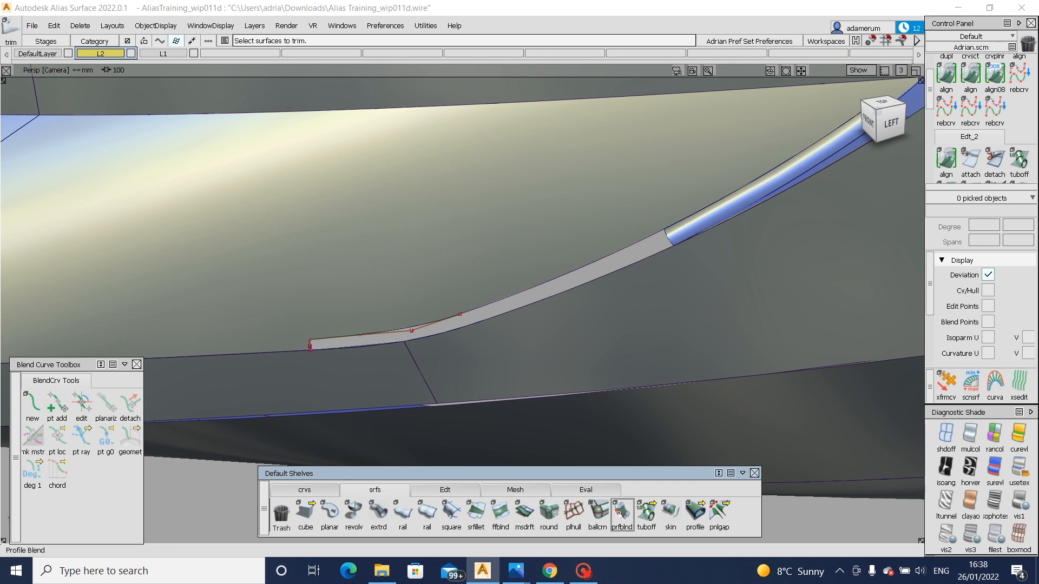
click(434, 325)
click(508, 320)
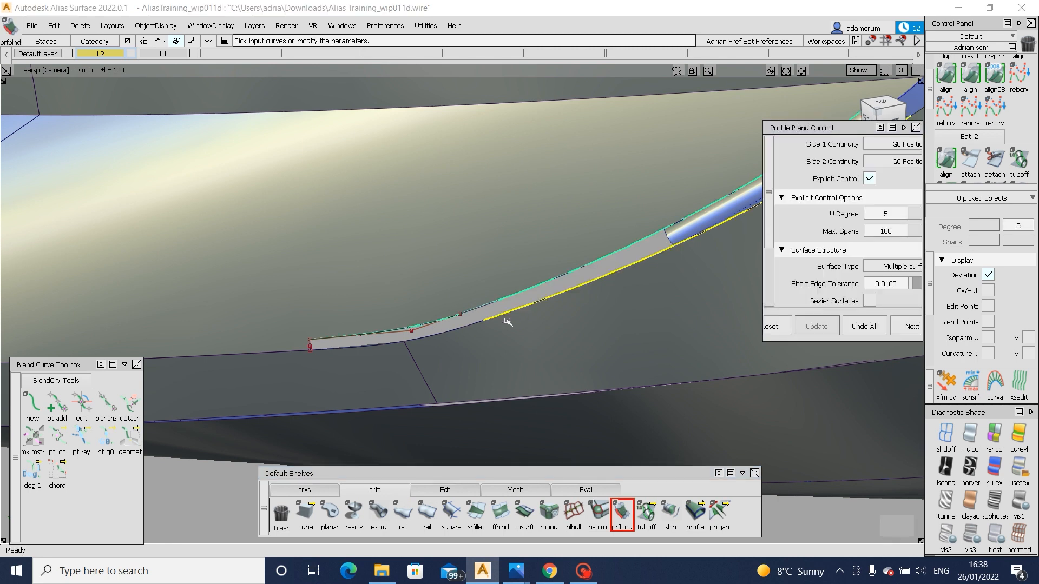
click(411, 339)
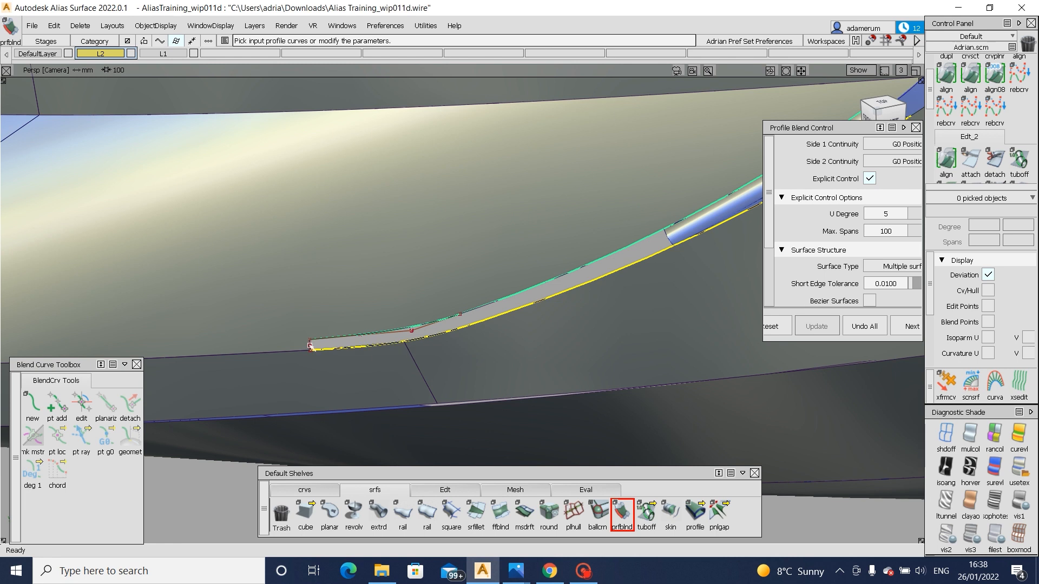
click(310, 346)
click(348, 354)
alt+shift+middle_drag(751, 198, 537, 312)
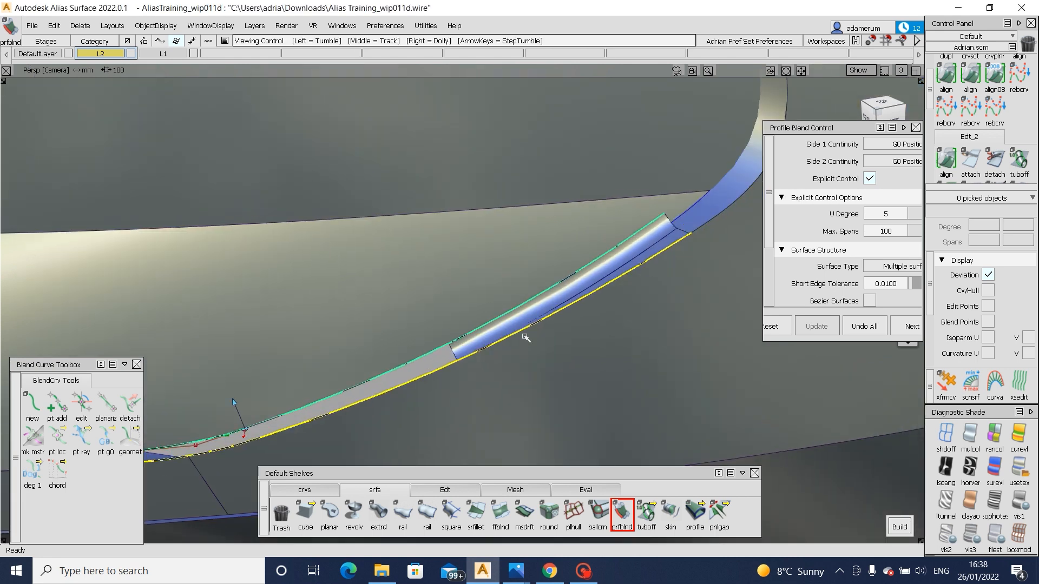
mouse_move(479, 367)
alt+shift+right_down()
mouse_move(429, 357)
mouse_move(446, 378)
alt+shift+right_up()
alt+shift+middle_drag(446, 378, 502, 371)
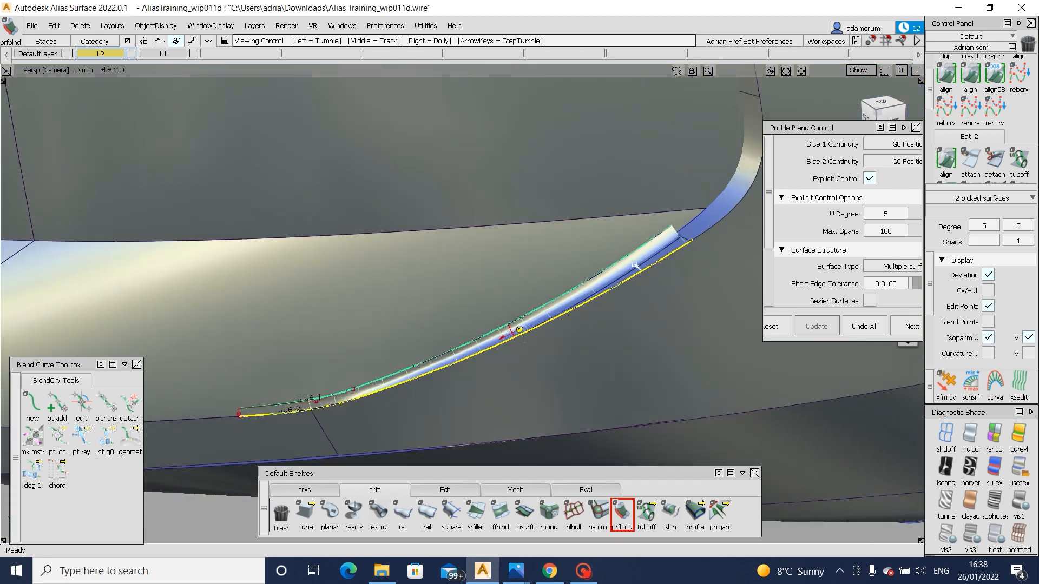
alt+shift+drag(399, 388, 616, 287)
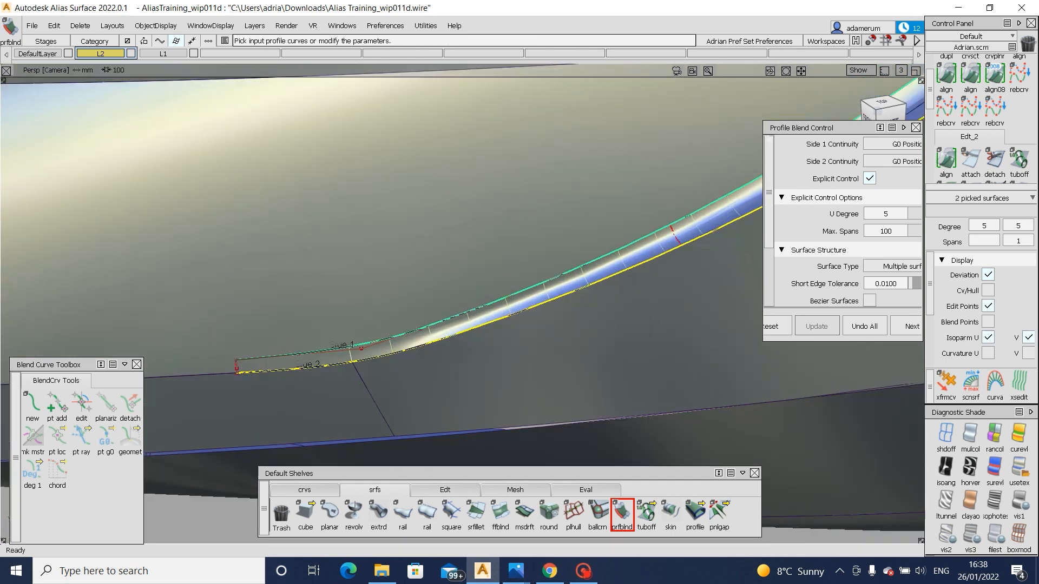
- Set the profile blend's Side 1 continuity to G2 Curvature and have it built as Bezier surfaces
drag(812, 127, 769, 128)
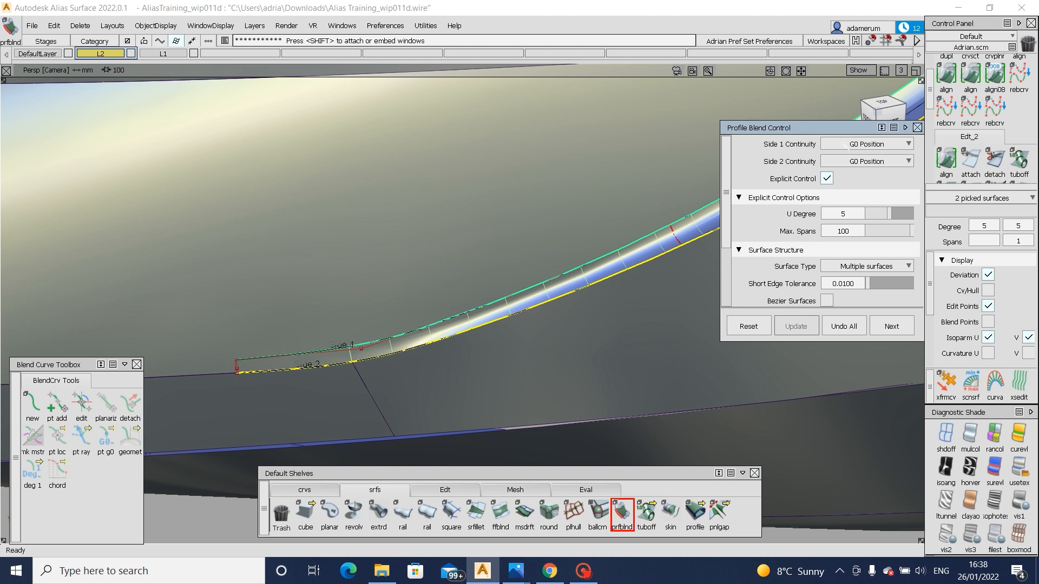
click(844, 144)
click(866, 190)
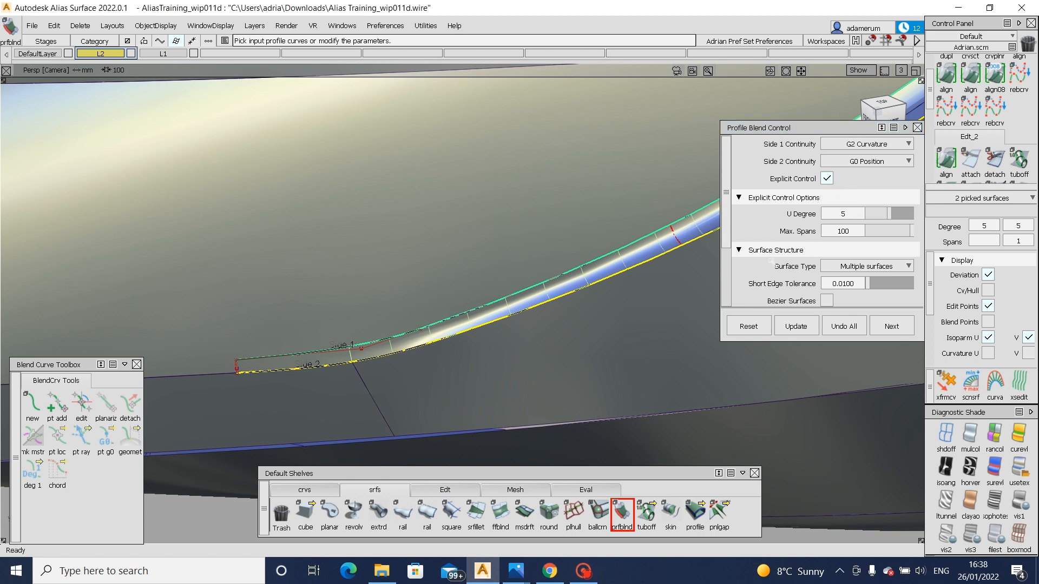
click(827, 300)
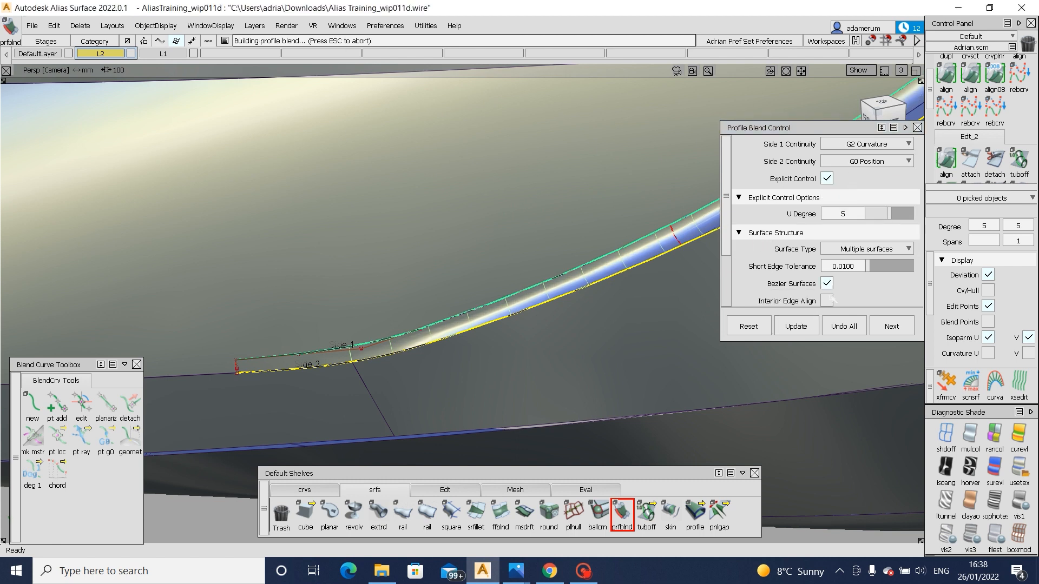
alt+shift+middle_drag(573, 329, 473, 348)
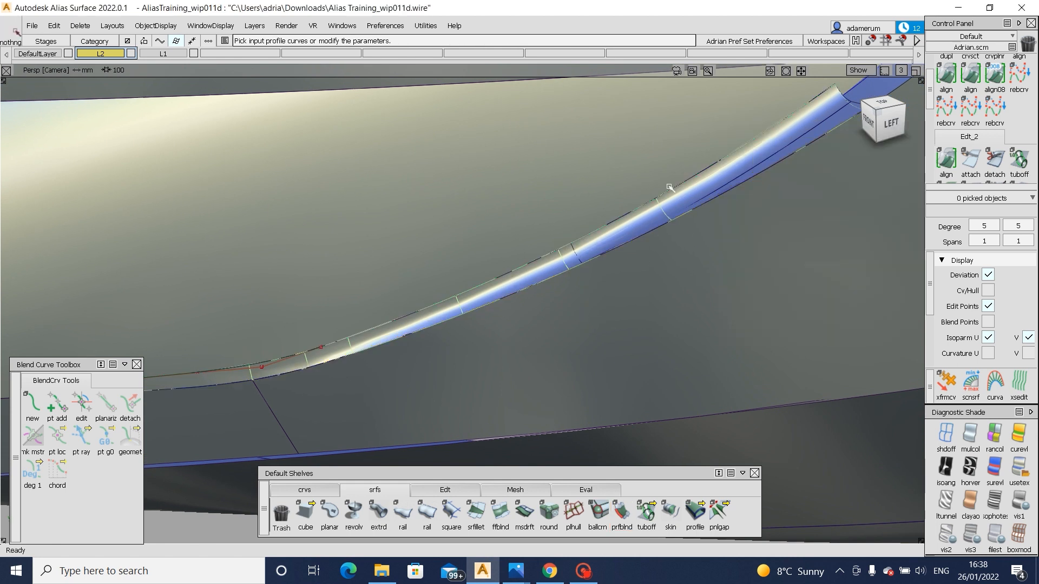
- Delete the profile blend pieces that overlap the end of the existing fillet surface
ctrl+shift+drag(666, 192, 622, 234)
click(703, 188)
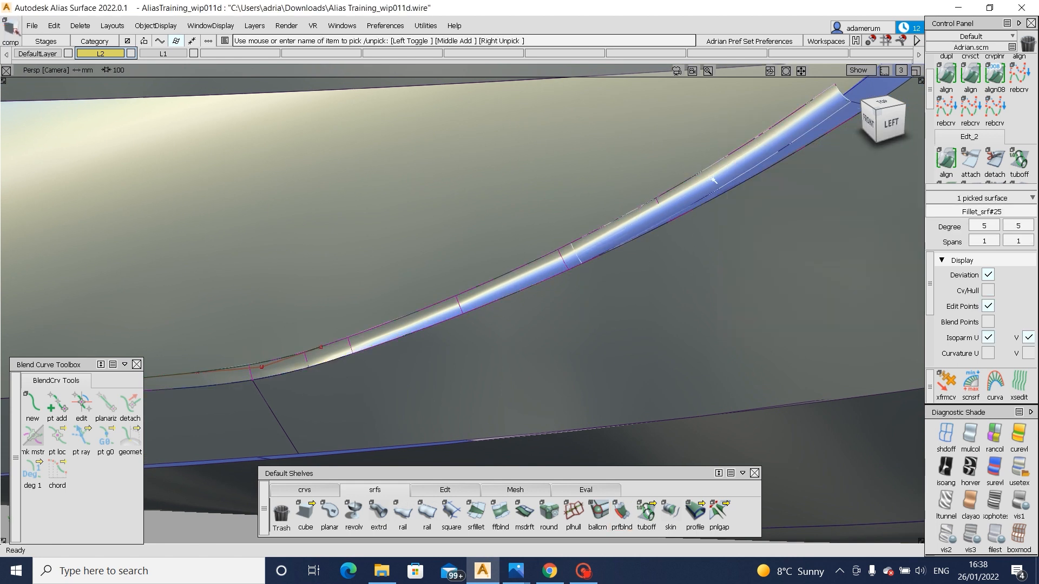
click(636, 237)
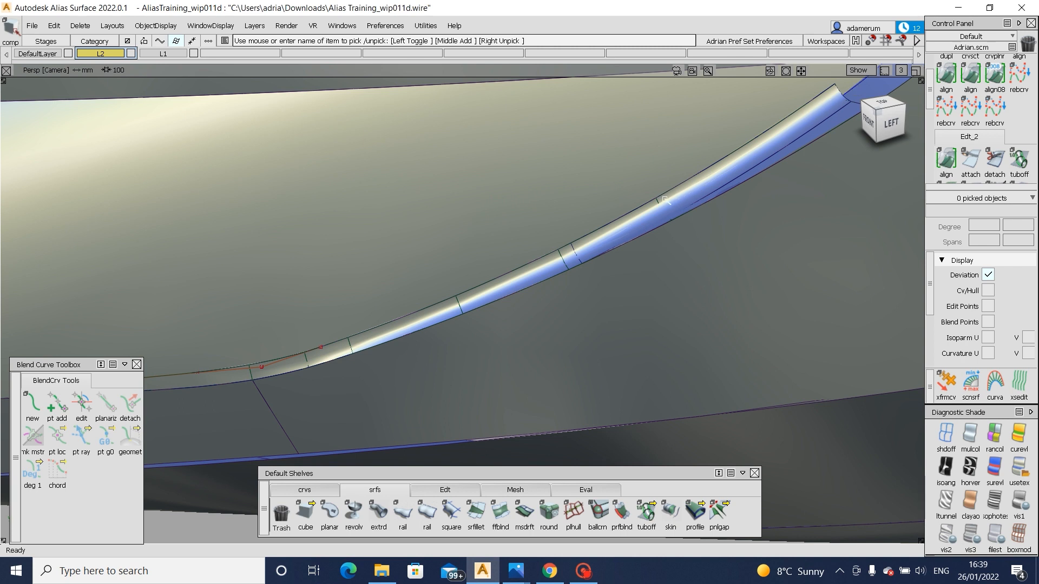
click(567, 262)
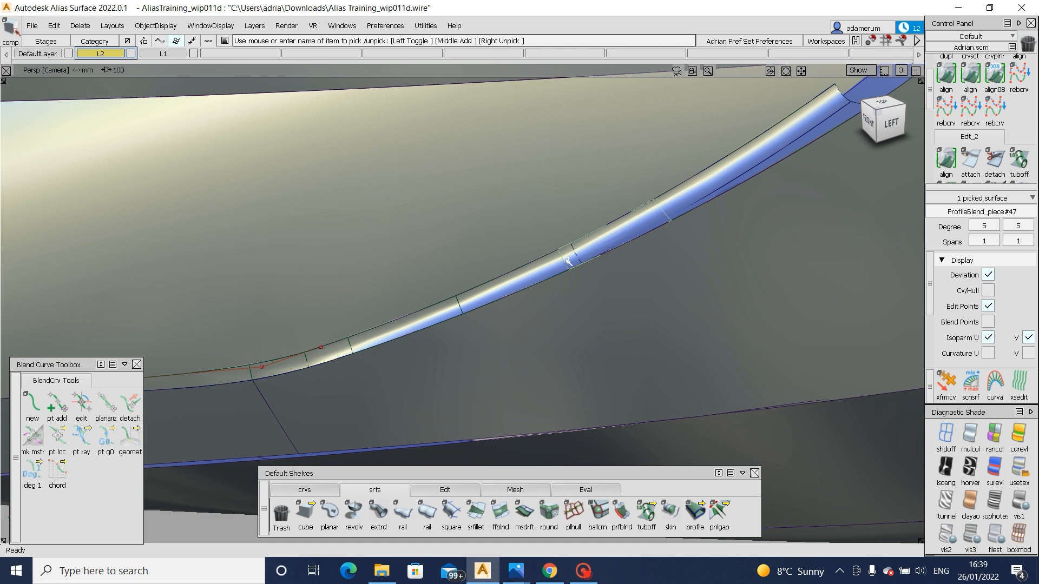
click(660, 204)
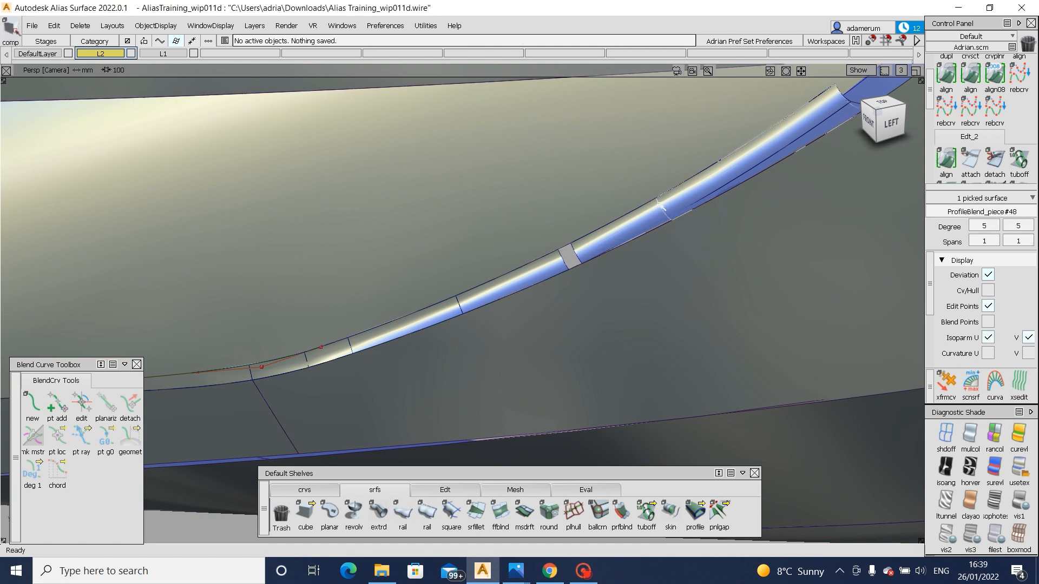
- Extend the last profile blend piece by about 1.77 mm to close the small gap before the fillet surface
alt+shift+right_drag(571, 256, 612, 265)
alt+shift+drag(612, 265, 613, 330)
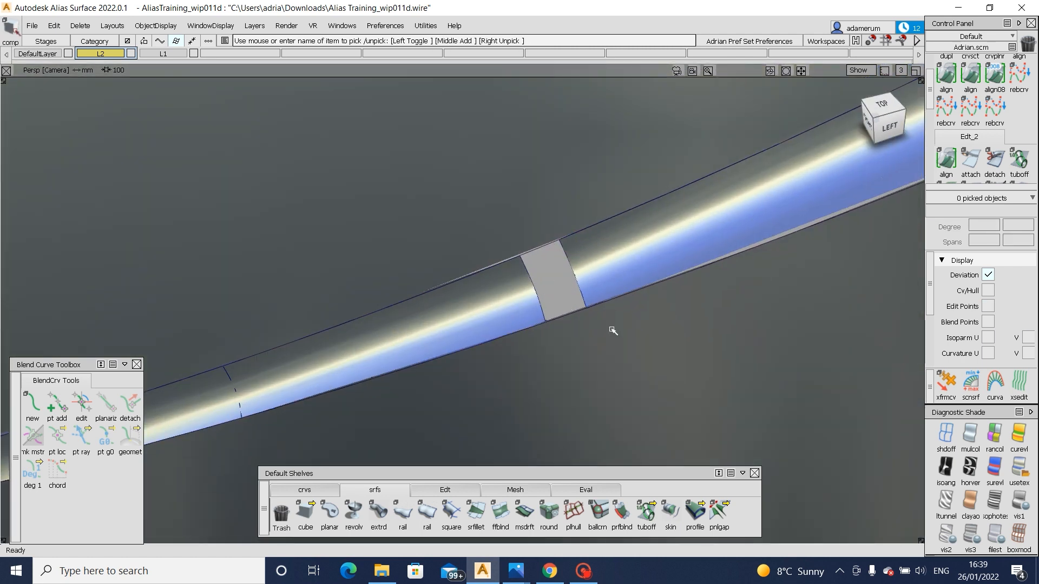
click(445, 489)
click(646, 513)
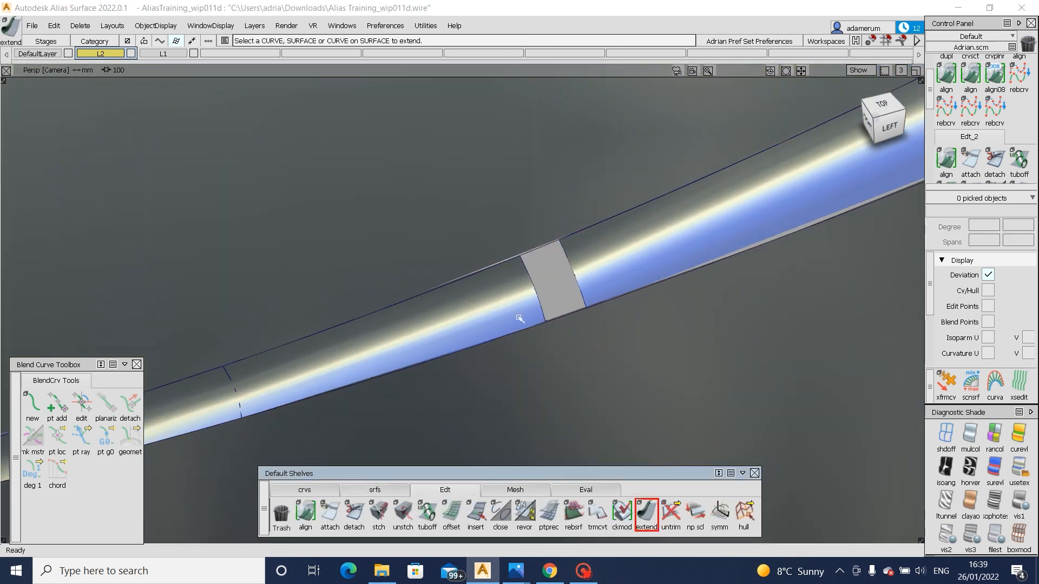
click(576, 296)
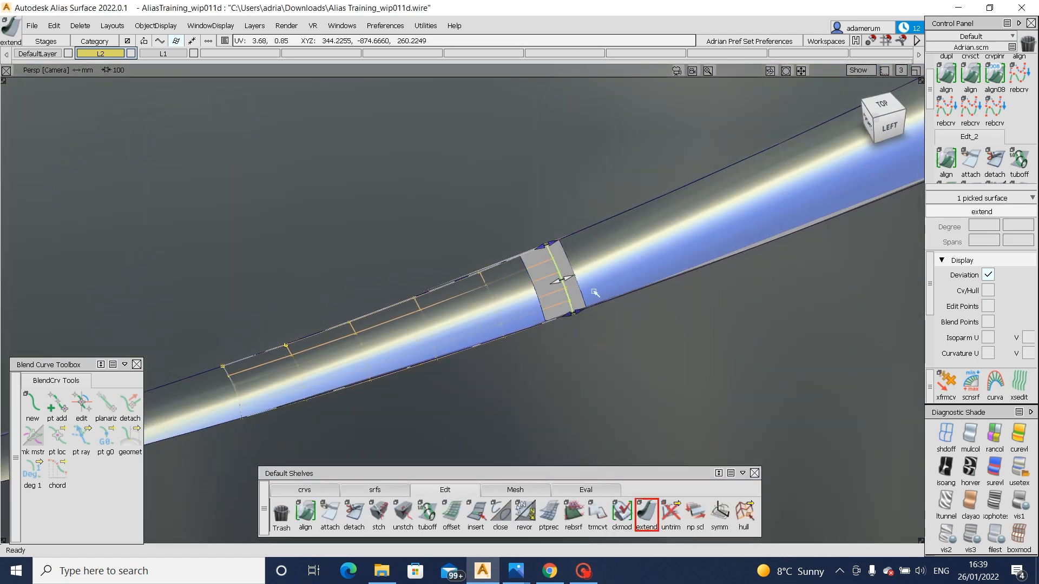
key(ctrl+z)
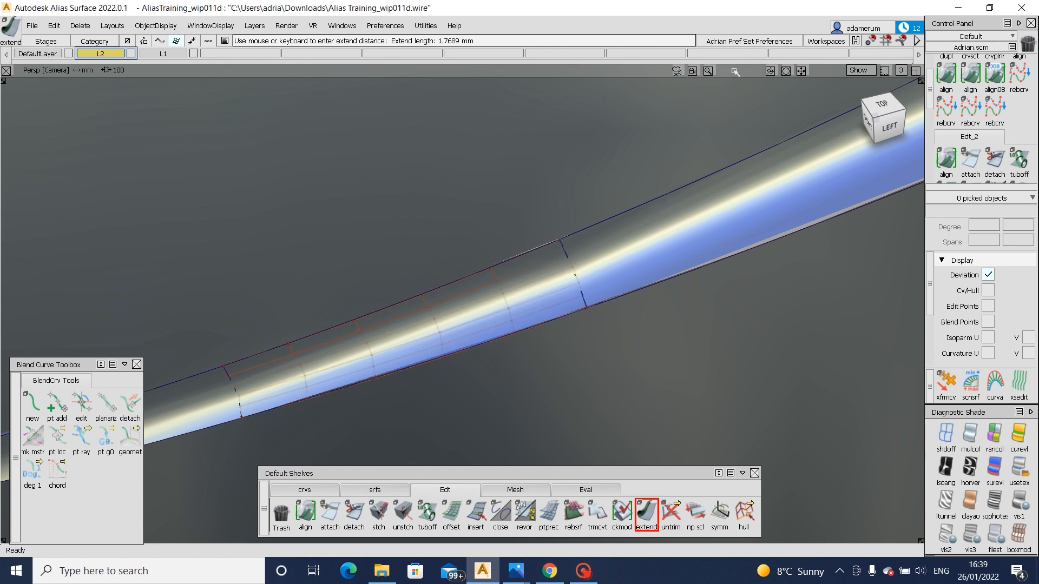
- Align the extended blend piece's end to the fillet surface with G1 continuity, Edge type and Position Influence 1.0000
click(946, 71)
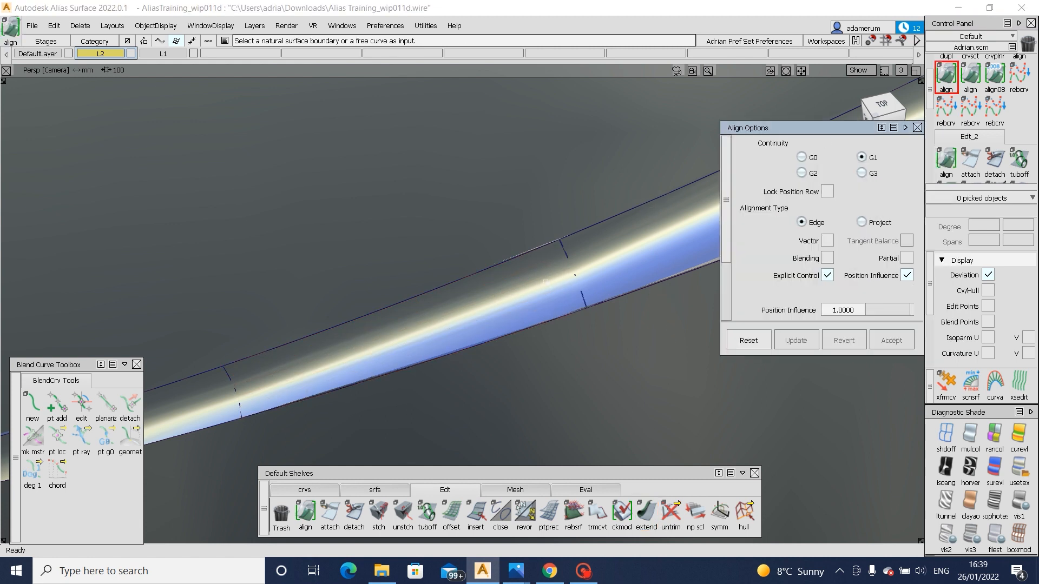
click(572, 276)
click(582, 289)
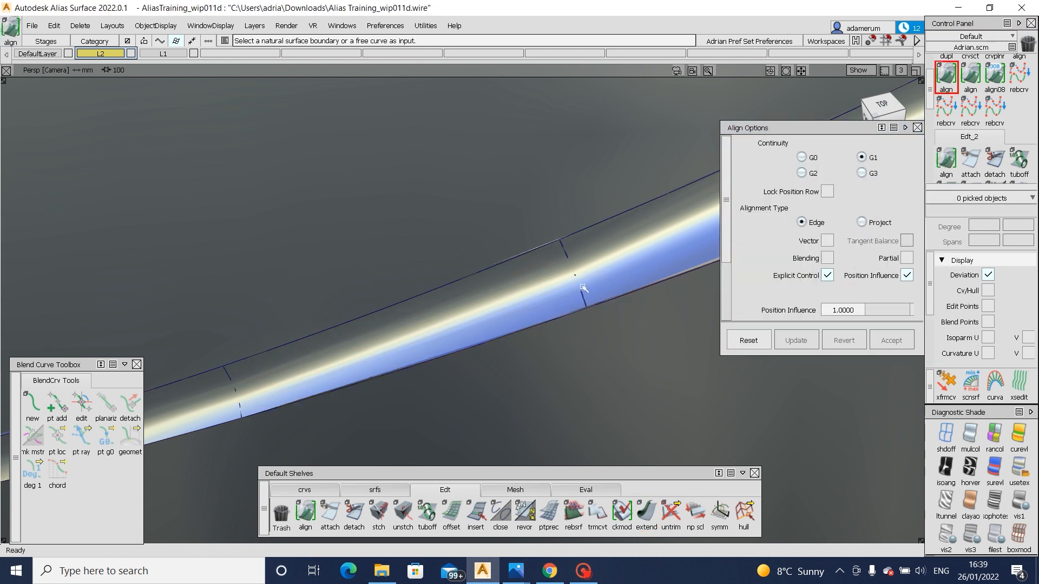
click(576, 281)
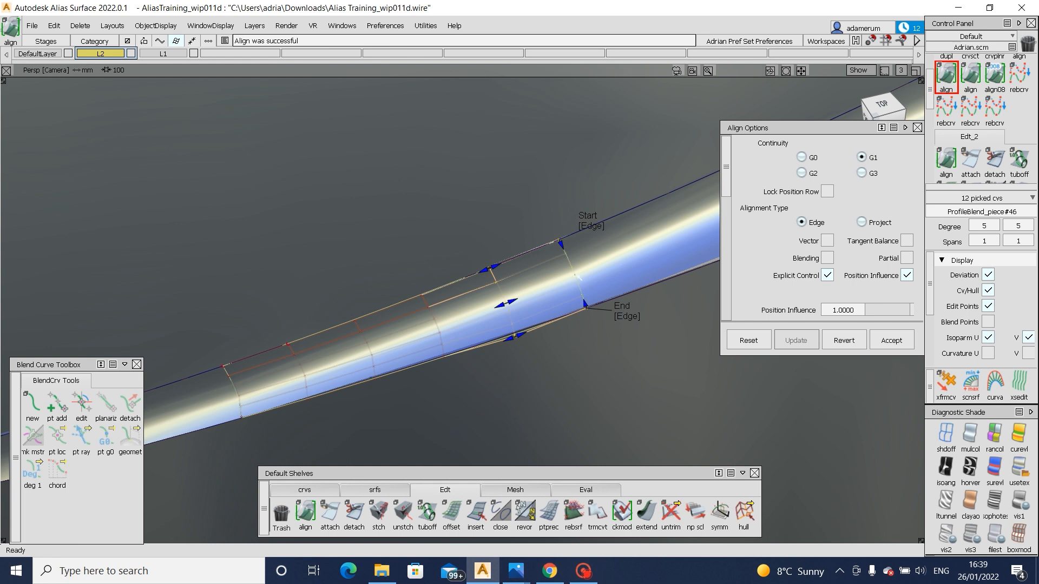
click(623, 316)
- Examine the highlight flow along the finished blend and the corner above it, with surface lines hidden and shown
alt+shift+right_drag(323, 281, 261, 373)
alt+shift+middle_drag(262, 374, 622, 250)
click(411, 299)
alt+shift+drag(411, 299, 498, 195)
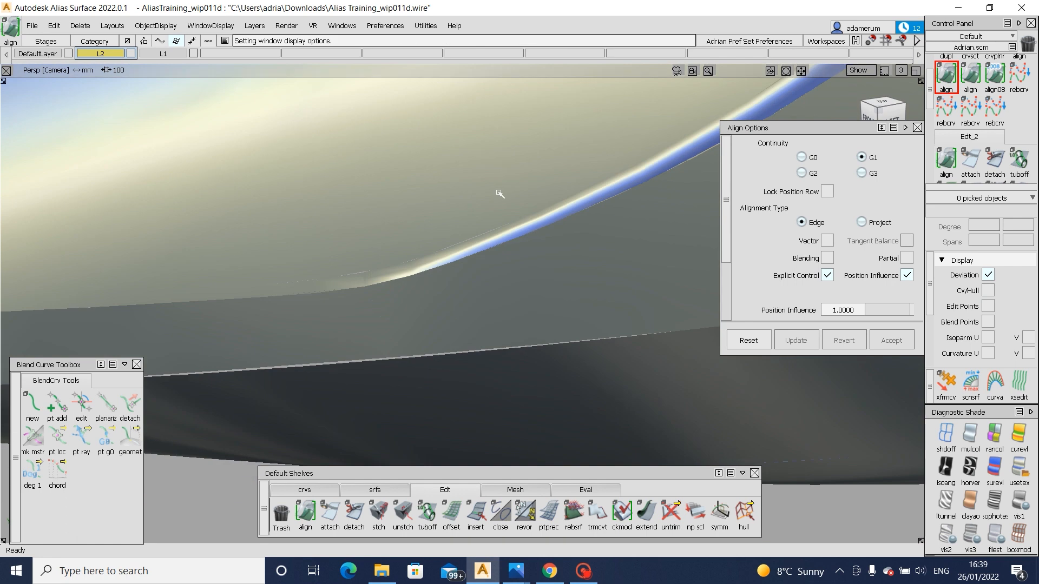
key(ctrl+m)
alt+shift+drag(429, 251, 560, 272)
key(ctrl+m)
alt+shift+right_drag(560, 273, 494, 339)
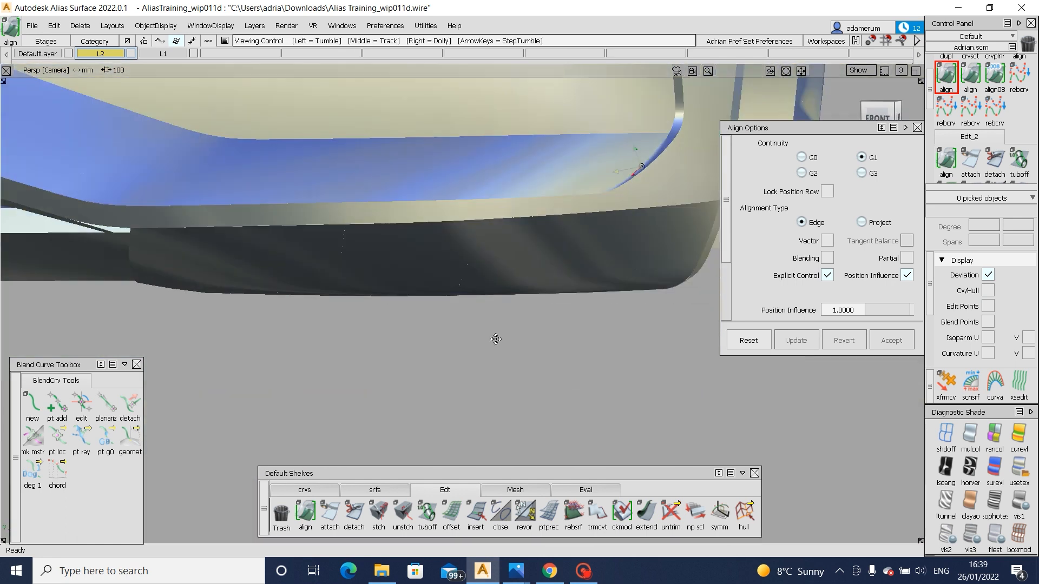
alt+shift+drag(494, 338, 543, 225)
alt+shift+right_drag(543, 226, 501, 245)
alt+shift+drag(501, 246, 467, 206)
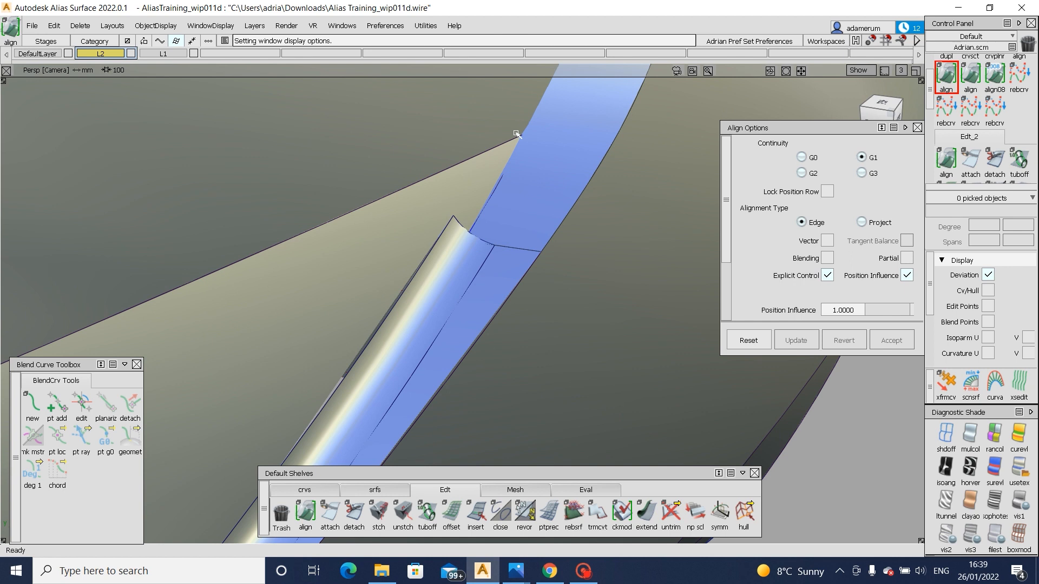
alt+shift+drag(551, 158, 541, 260)
alt+shift+right_drag(541, 259, 229, 290)
alt+shift+drag(230, 290, 559, 283)
alt+shift+right_drag(559, 283, 597, 259)
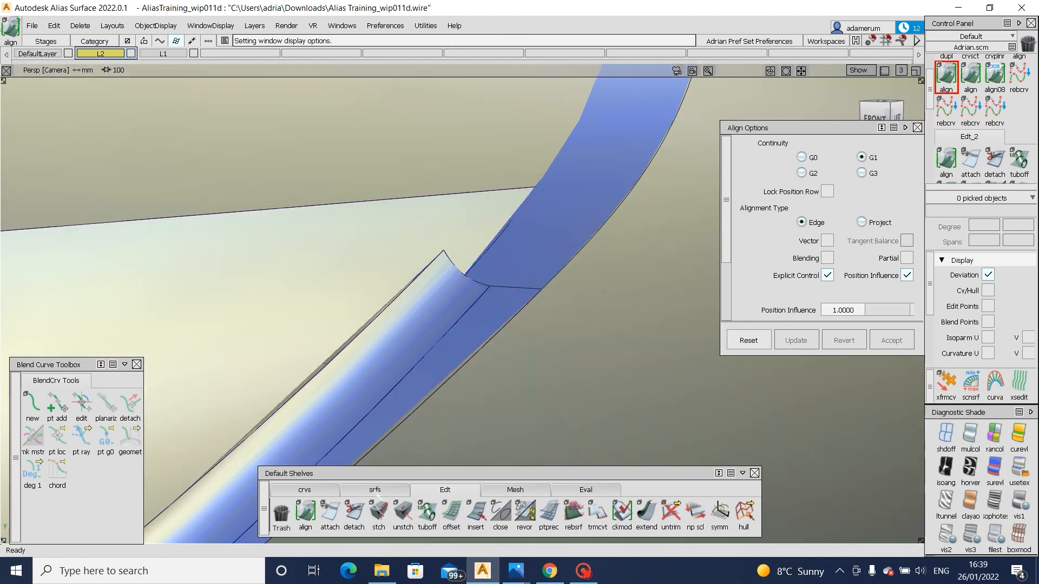
- Build a G2 Curvature surface fillet with chordal length 3.0000 between the light panel and the rim surface above the existing fillet
click(375, 490)
click(476, 513)
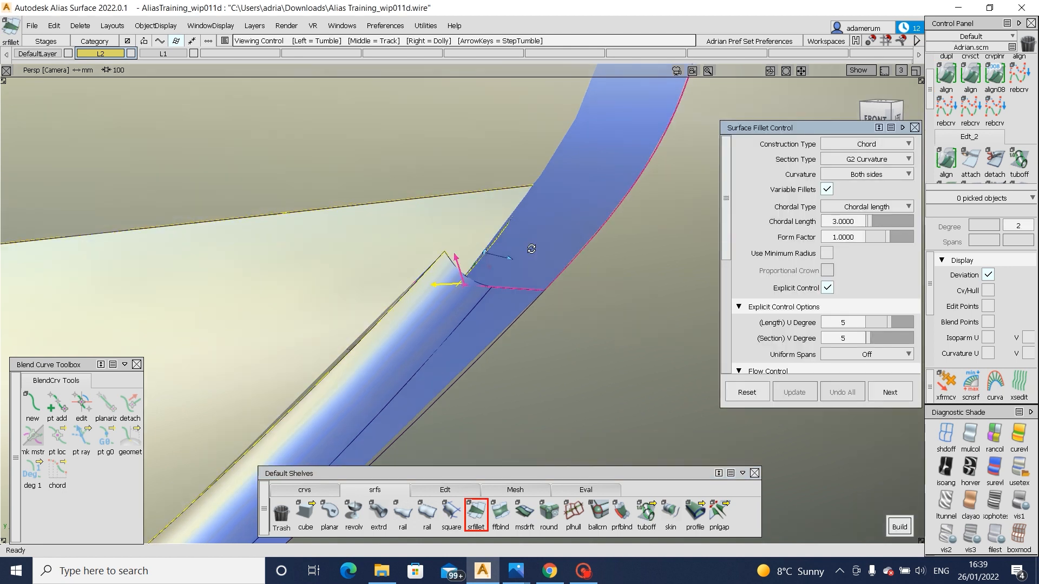
alt+shift+drag(532, 249, 457, 279)
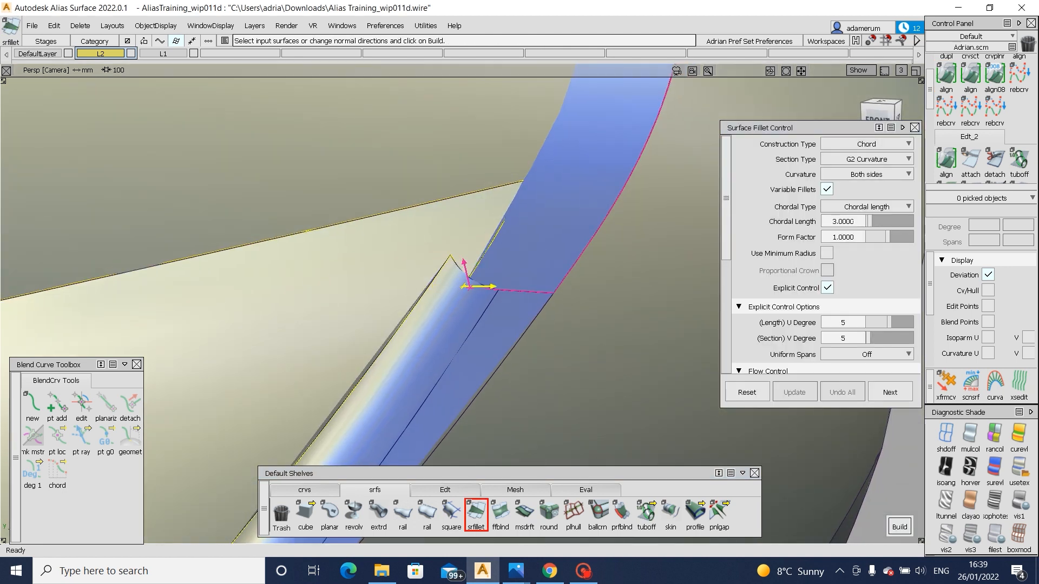
click(621, 253)
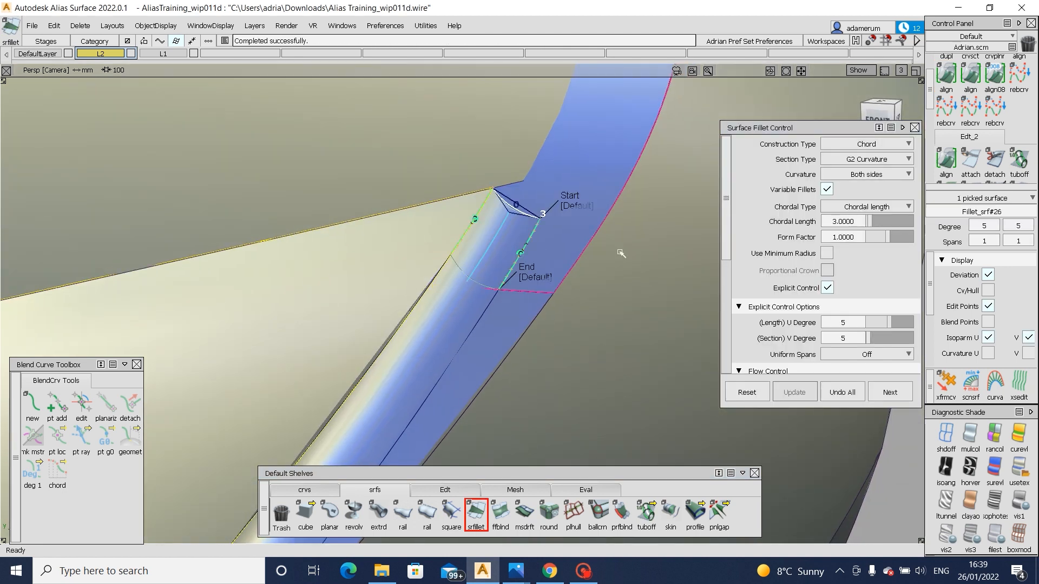
ctrl+shift+drag(577, 318, 579, 264)
ctrl+shift+right_drag(580, 264, 452, 301)
alt+shift+drag(453, 301, 376, 131)
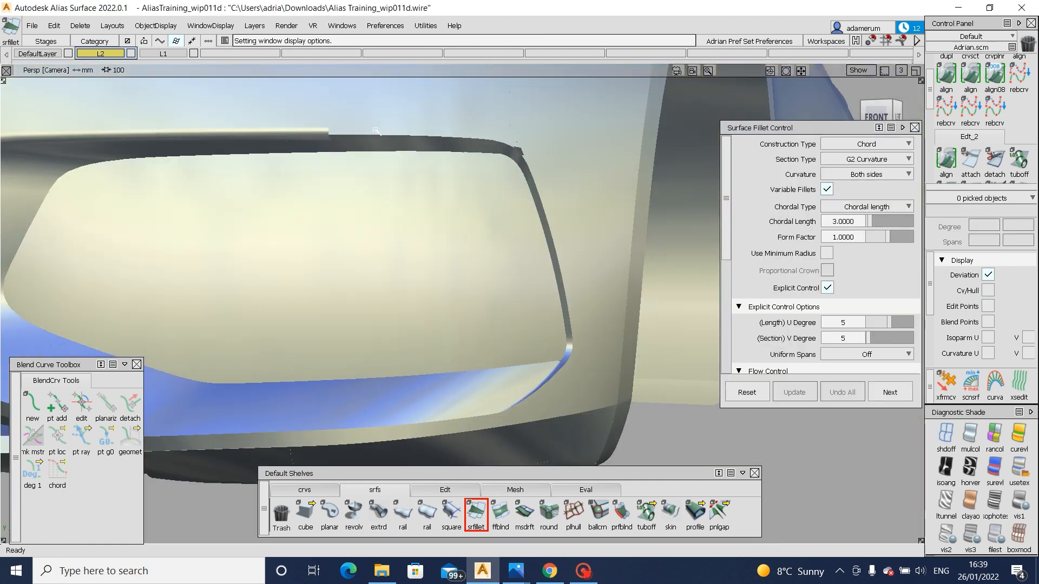
- Untrim the outer body side surface beside the recess's corner
alt+shift+right_drag(574, 224, 611, 214)
alt+shift+drag(611, 214, 459, 201)
ctrl+shift+drag(586, 181, 552, 205)
click(620, 205)
alt+shift+middle_drag(620, 205, 497, 142)
ctrl+shift+right_drag(506, 154, 516, 256)
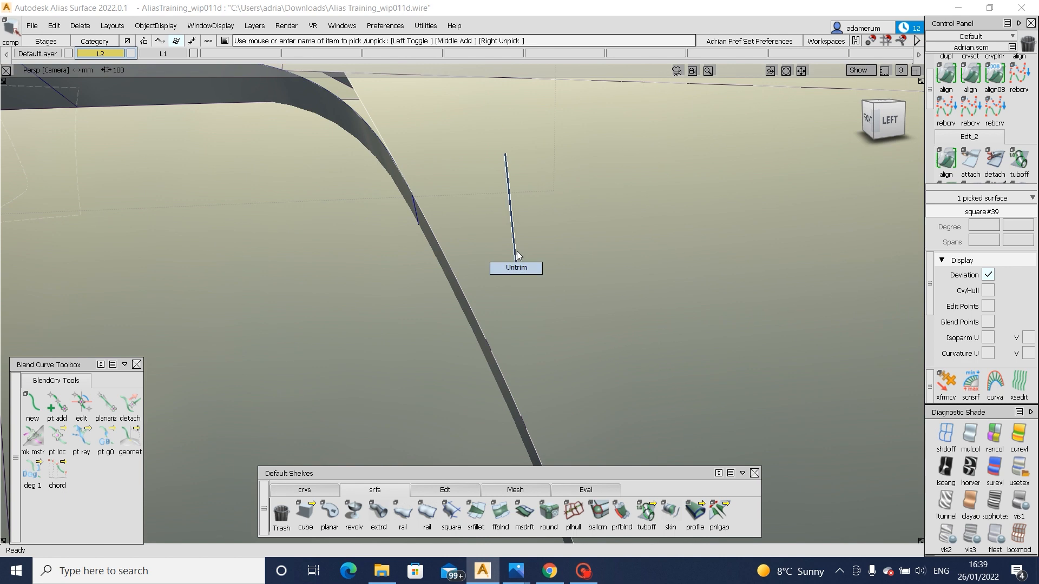
- Trim the body side surface along the curves at the recess's corner, keeping the outer region
alt+shift+middle_drag(497, 256, 533, 347)
ctrl+shift+middle_drag(540, 208, 485, 269)
click(491, 261)
alt+shift+right_drag(610, 350, 547, 374)
alt+shift+middle_drag(547, 374, 550, 293)
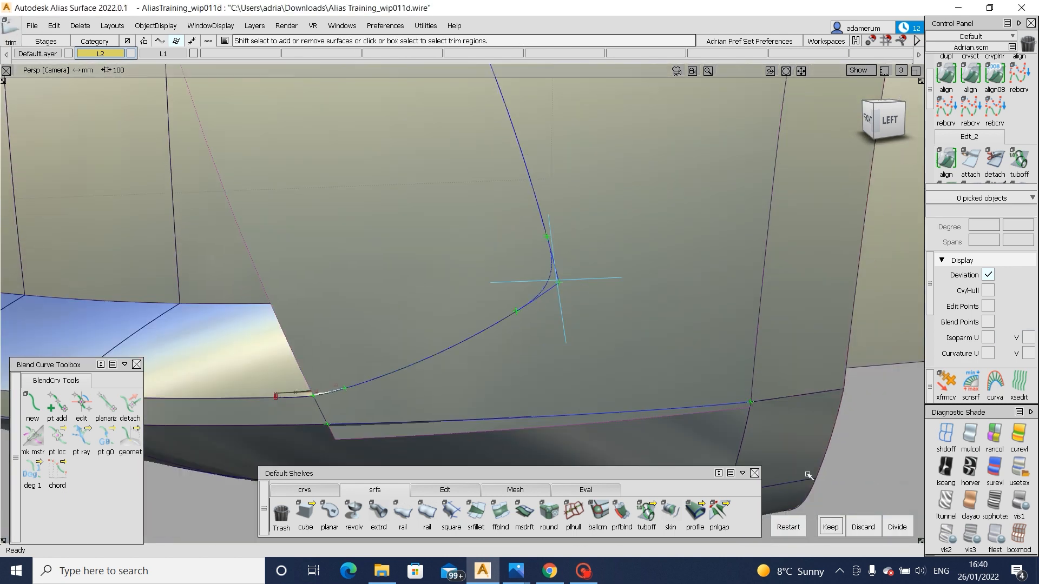
click(831, 527)
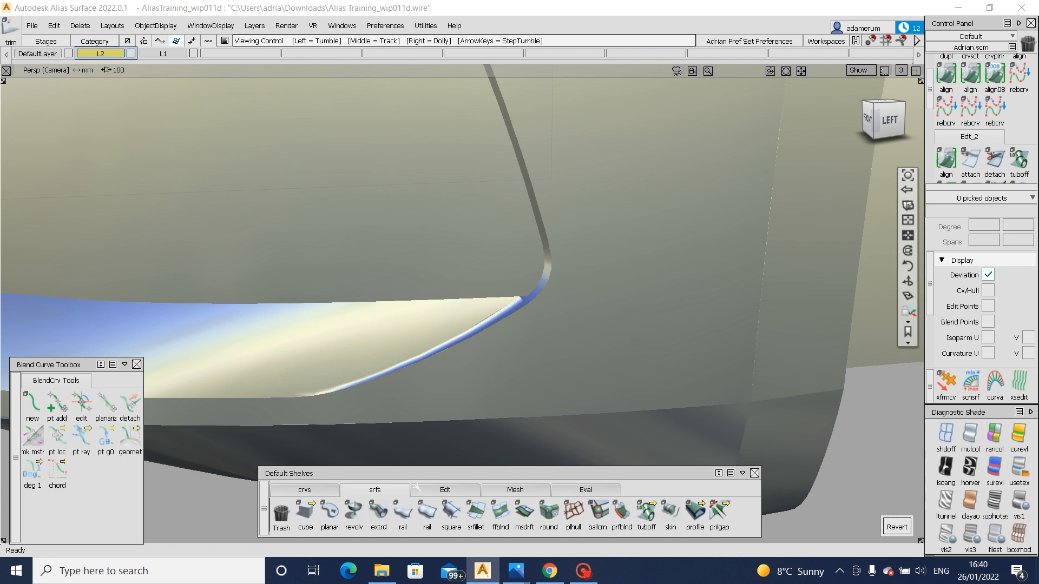
- Start the Surface Fillet tool and show the surface lines around the recess's rim
click(475, 512)
alt+shift+drag(303, 395, 423, 398)
alt+shift+middle_drag(424, 398, 595, 373)
alt+shift+right_drag(595, 373, 470, 389)
alt+shift+drag(504, 402, 456, 372)
alt+shift+drag(521, 379, 473, 243)
key(alt+m)
alt+shift+right_drag(555, 245, 609, 256)
alt+shift+drag(486, 425, 399, 167)
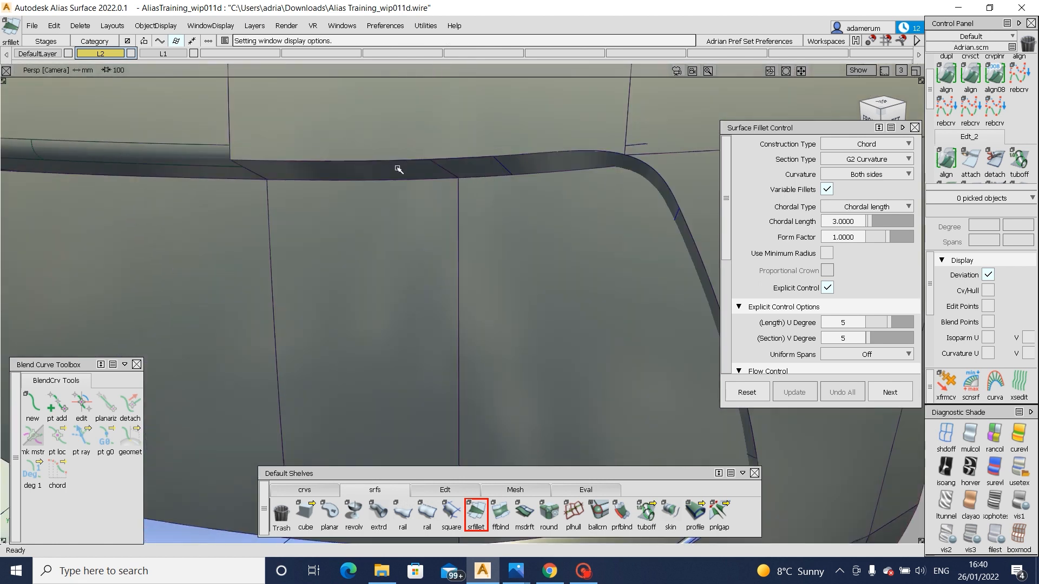
click(398, 167)
click(539, 135)
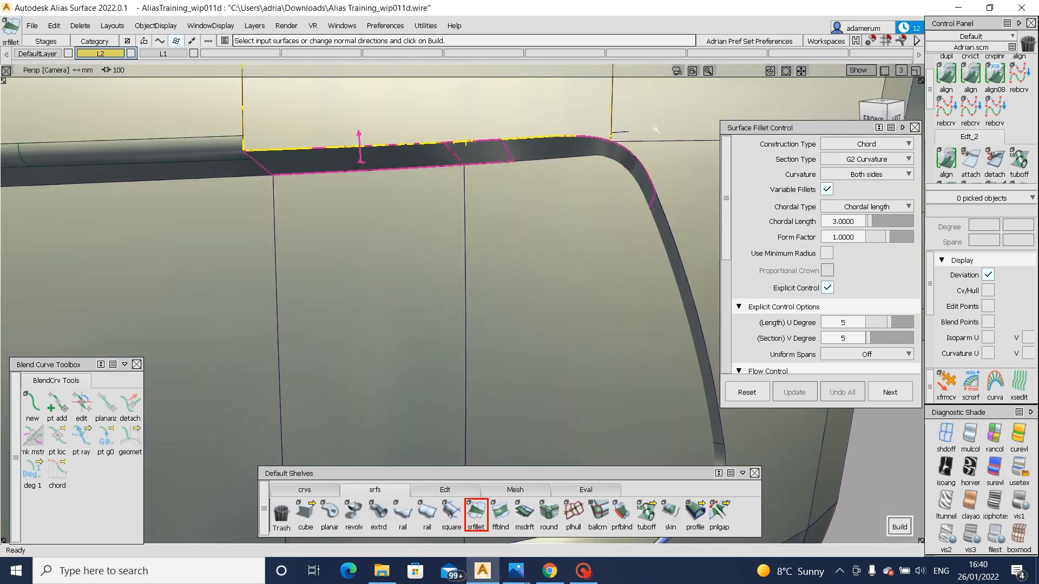
alt+shift+middle_drag(678, 180, 577, 164)
key(ctrl+z)
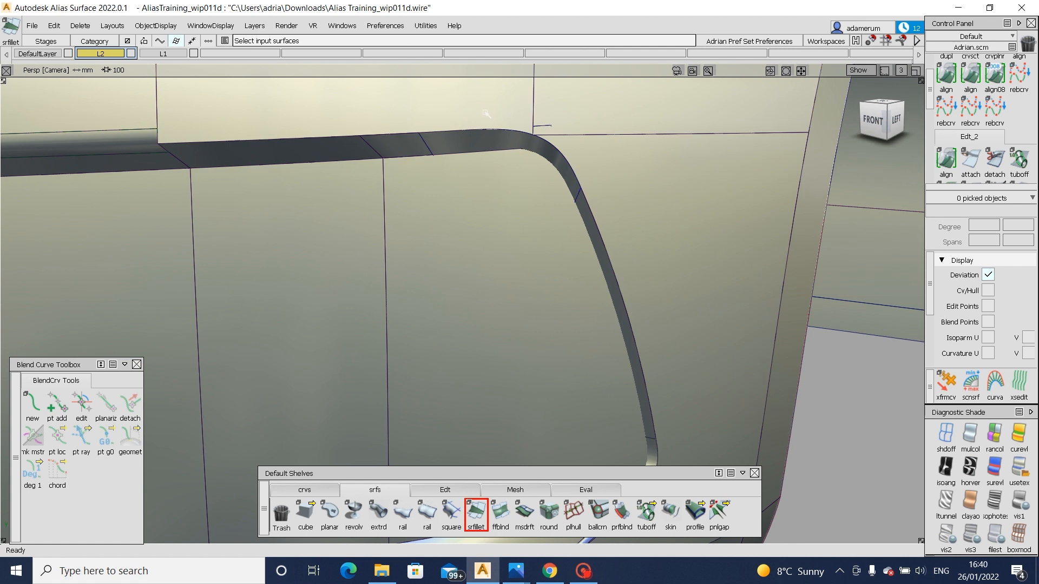
- Build a G2 Curvature surface fillet between the upper rim and the panel above, with chordal length 10.0000 and its start set to Edge Align
click(558, 140)
alt+shift+right_drag(422, 247, 576, 238)
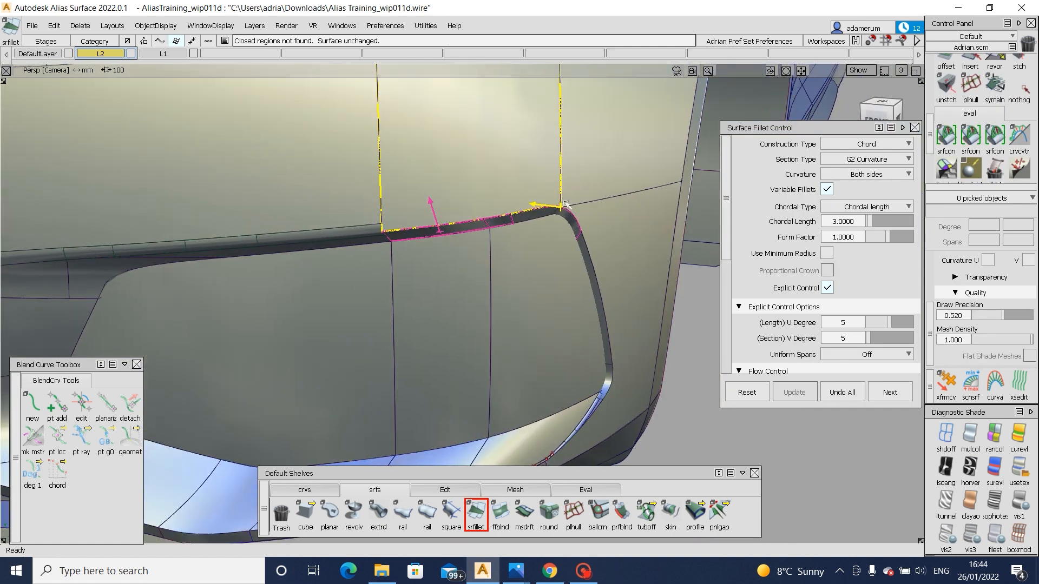
alt+shift+drag(509, 245, 500, 179)
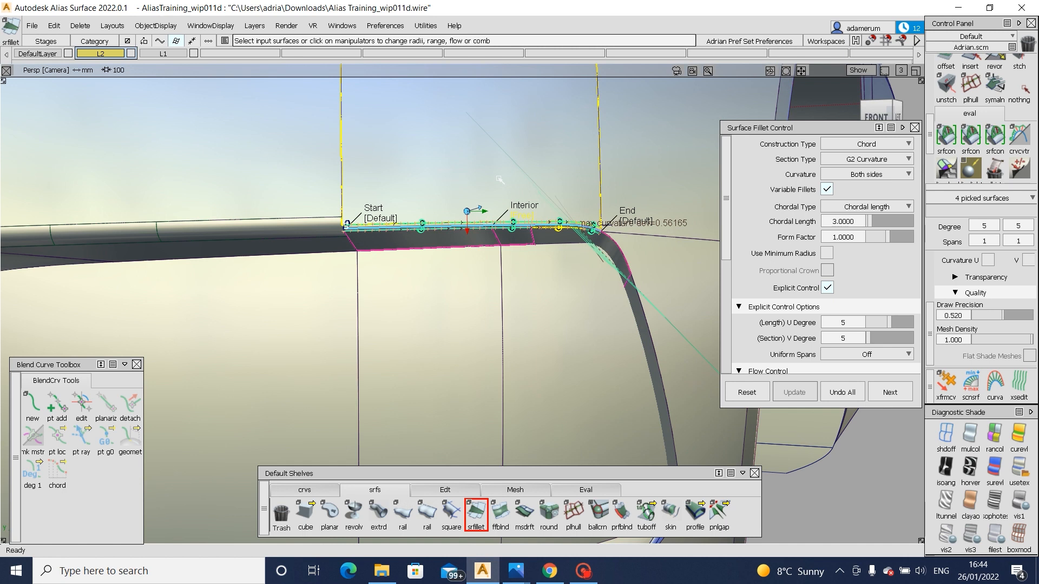
click(854, 221)
text(1)
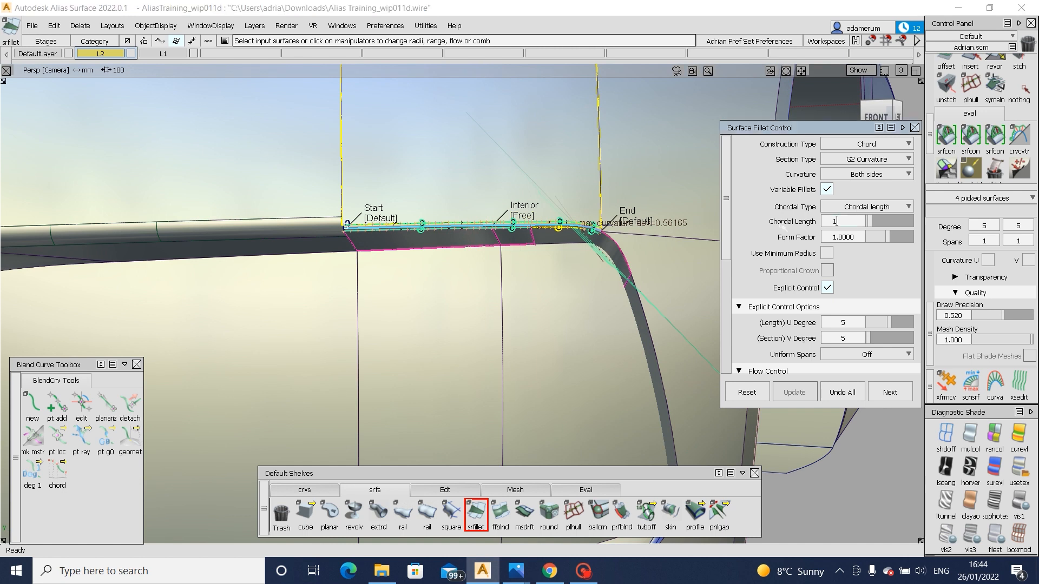
text(0)
key(Return)
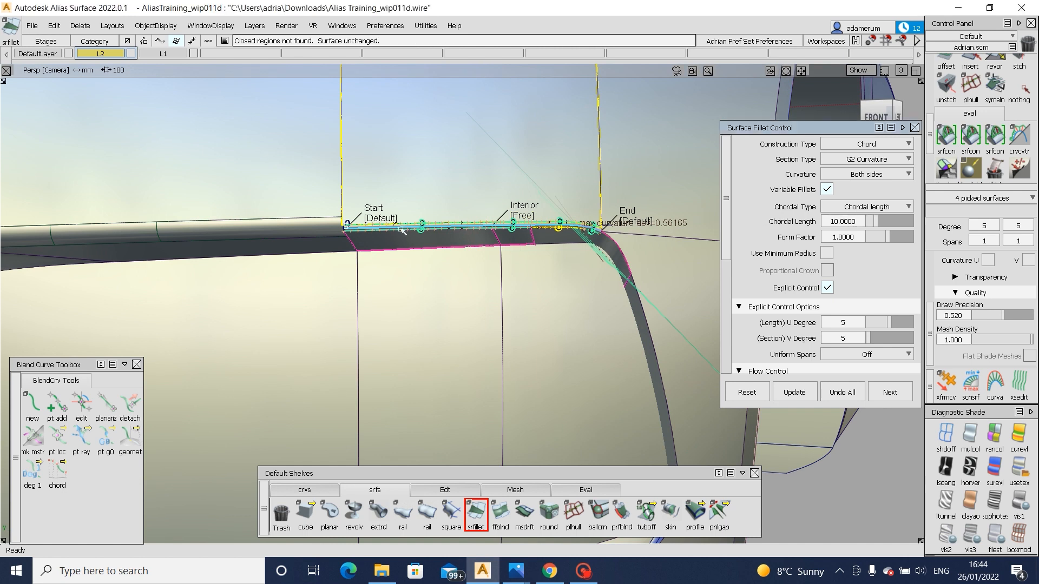
click(383, 226)
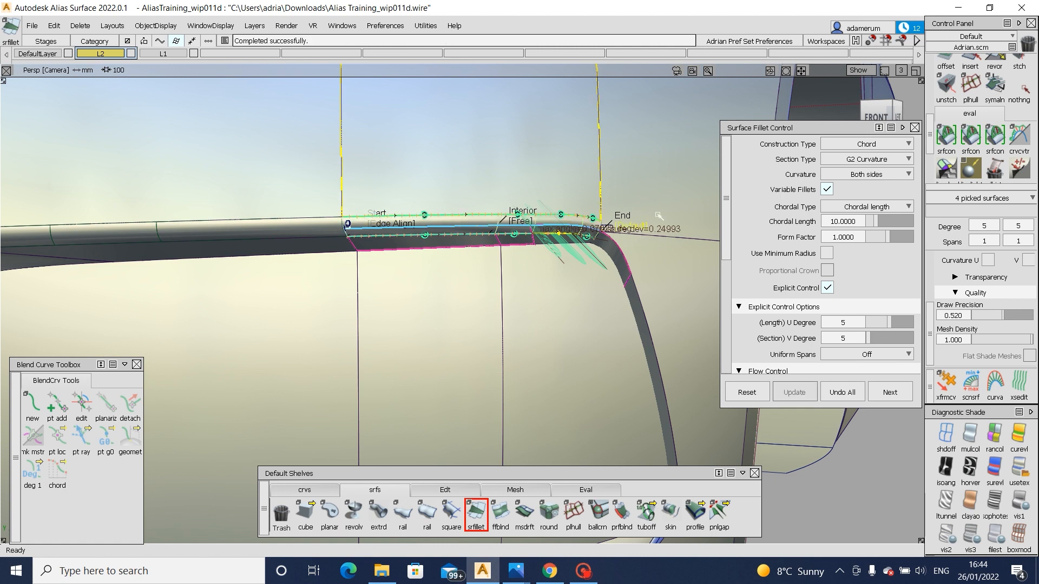
- Build a surface fillet with chordal length 10.0000 between the rim and the side panel, around the upper corner and down the side
alt+shift+right_drag(658, 215, 617, 214)
alt+shift+drag(617, 213, 549, 189)
shift+click(550, 188)
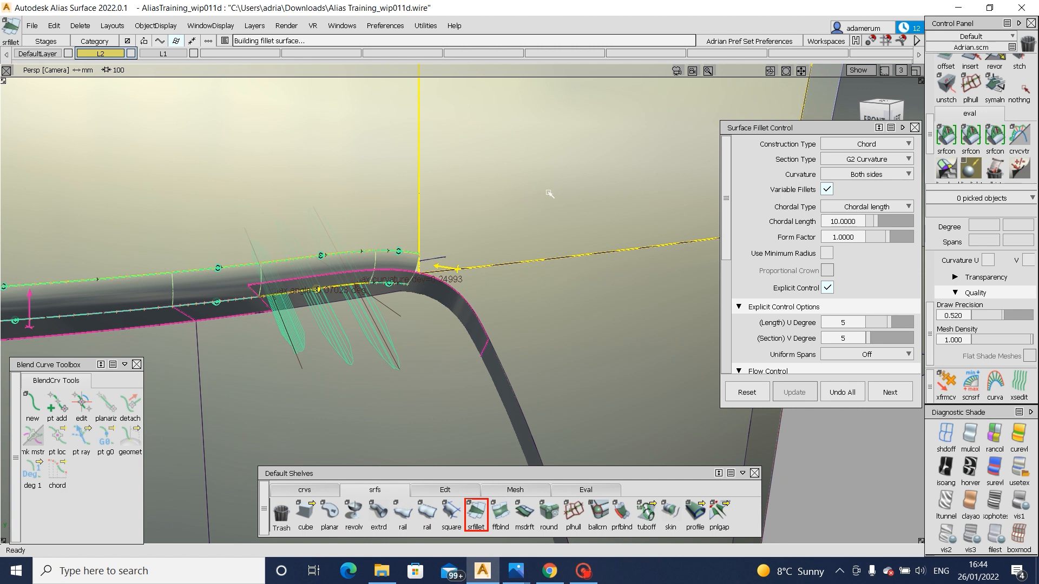
alt+shift+drag(476, 264, 563, 227)
alt+shift+drag(441, 335, 421, 361)
click(447, 324)
alt+shift+right_drag(422, 346, 463, 354)
click(436, 396)
click(462, 387)
alt+shift+middle_drag(463, 355, 475, 396)
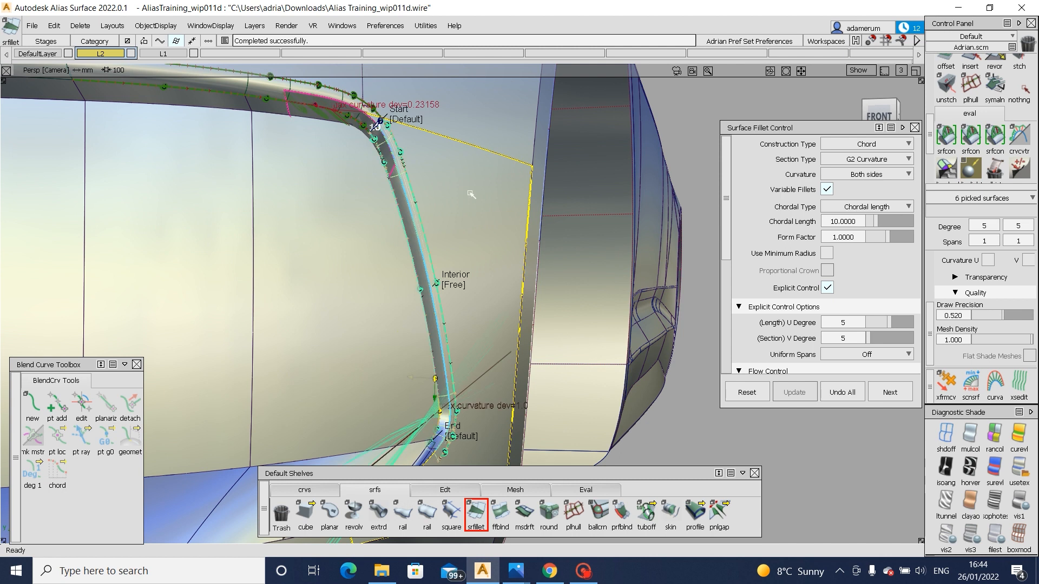
- Set the chordal length at the side fillet's lower end to 3
alt+shift+middle_drag(471, 194, 467, 205)
alt+shift+right_drag(458, 292, 463, 289)
alt+shift+drag(463, 289, 435, 327)
alt+shift+middle_drag(435, 327, 547, 161)
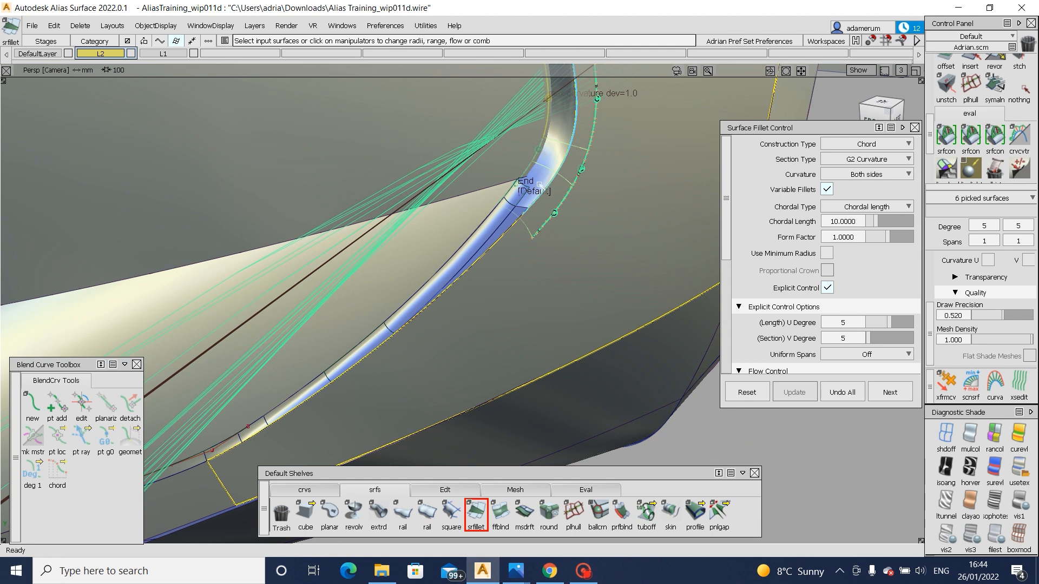
drag(568, 154, 517, 245)
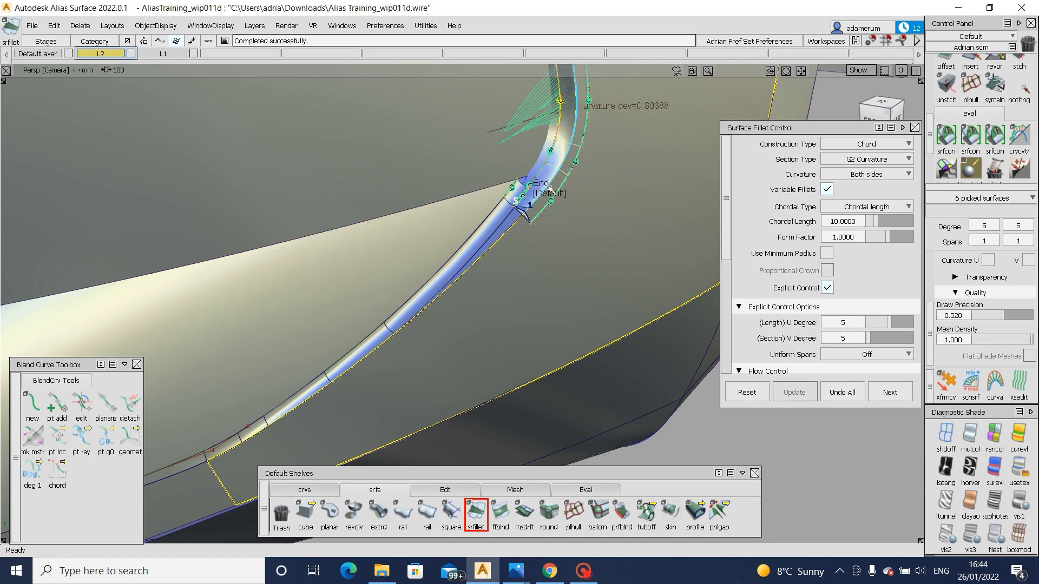
alt+shift+right_drag(537, 236, 554, 234)
alt+shift+drag(554, 234, 549, 212)
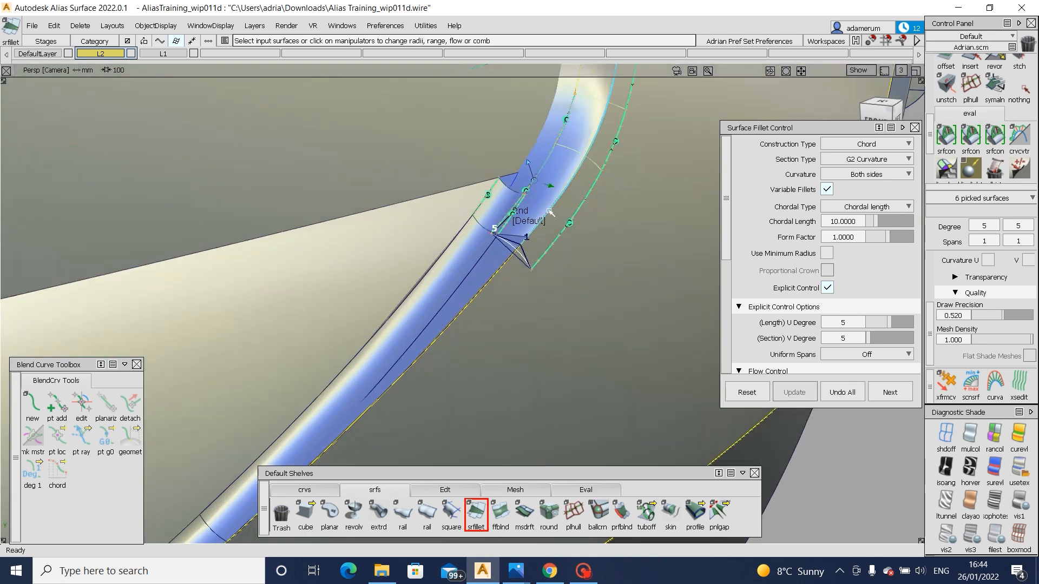
text(3)
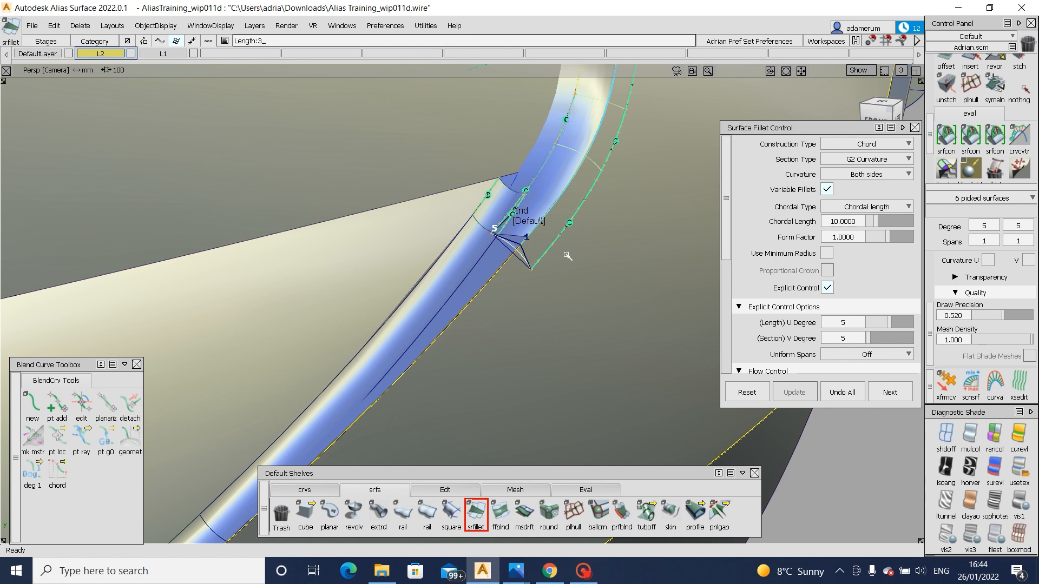
key(Return)
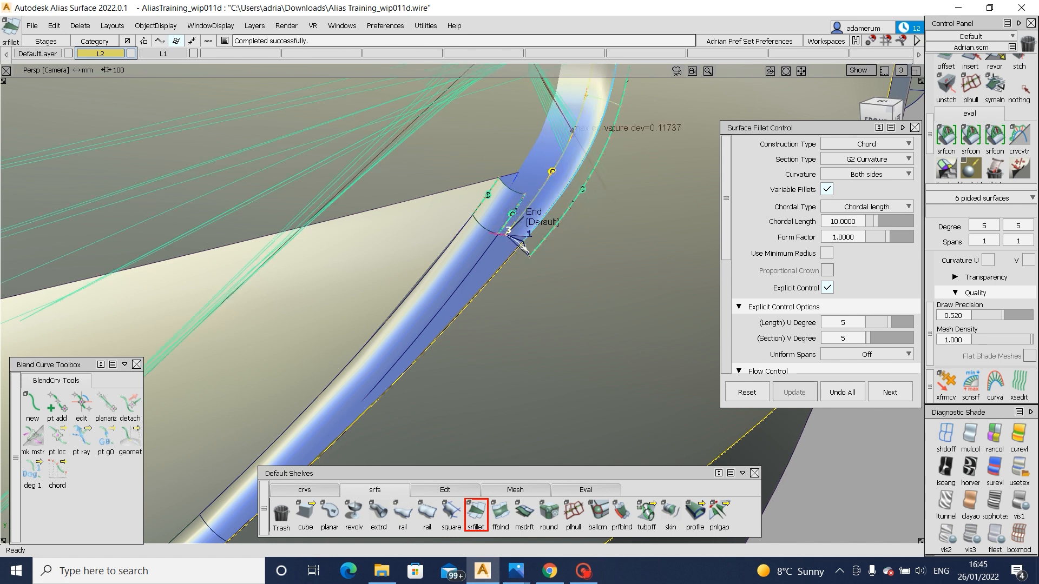
- Clear the selection and examine the join between the side fillet's lower end and the profile blend
alt+shift+drag(548, 259, 479, 295)
ctrl+shift+drag(522, 334, 554, 262)
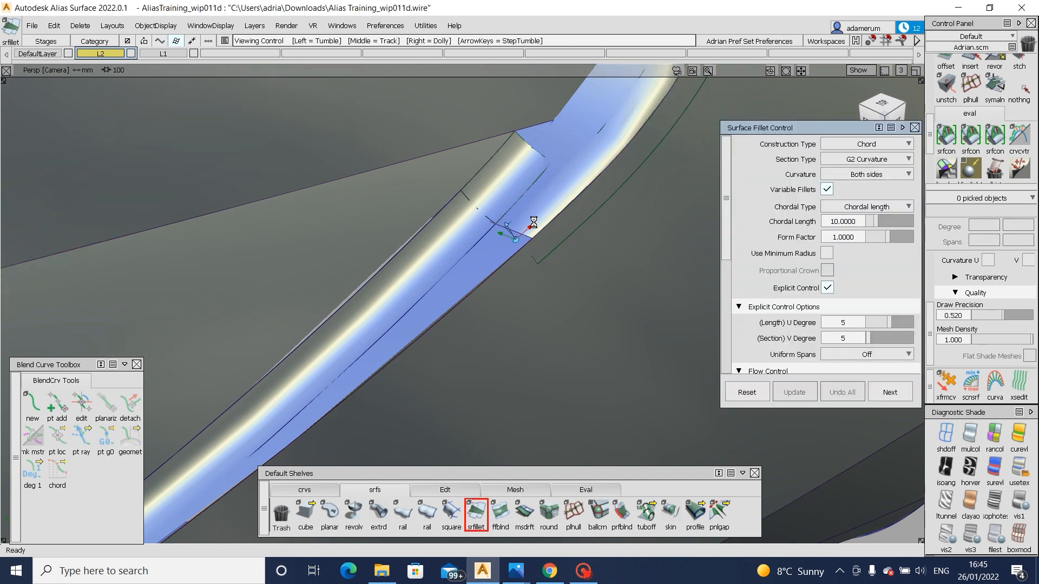
alt+shift+right_drag(534, 223, 533, 222)
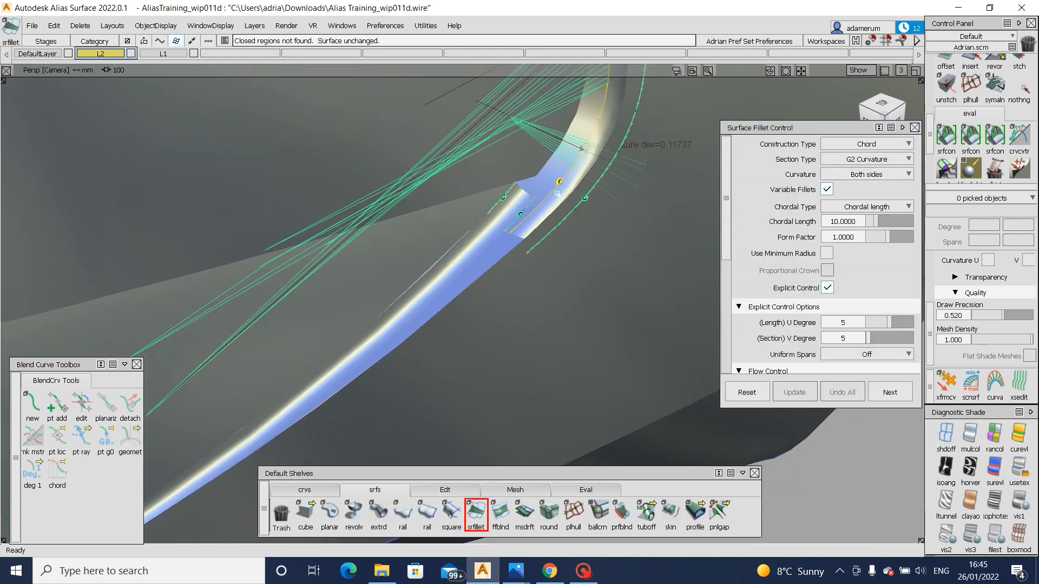
ctrl+shift+drag(533, 221, 523, 273)
click(546, 213)
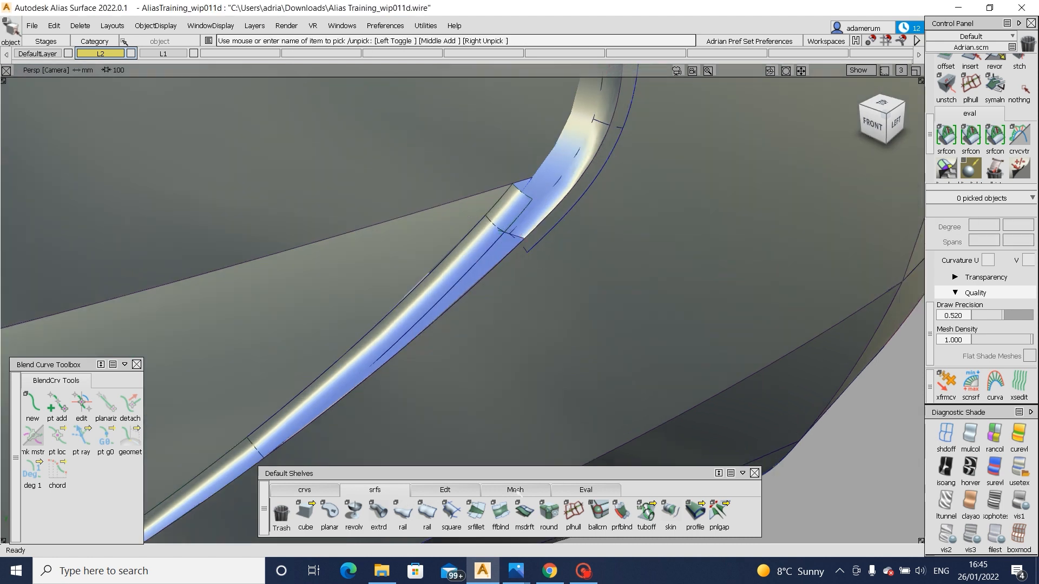
- Set up a G2 Curvature surface fillet between the lower profile blend pieces and the body side surface, with chordal length 3.0000
click(476, 513)
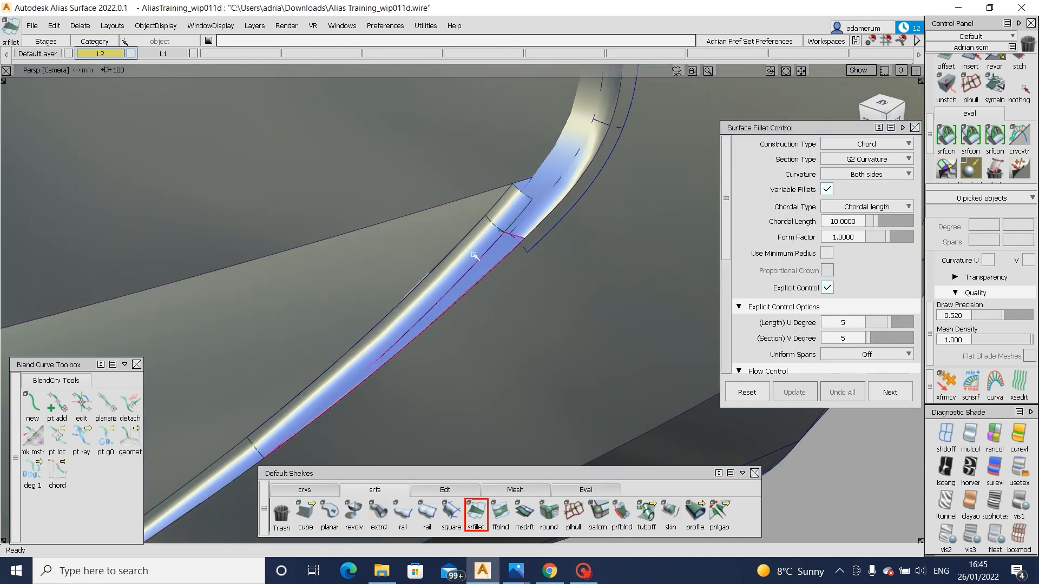
alt+shift+drag(586, 248, 422, 264)
click(300, 321)
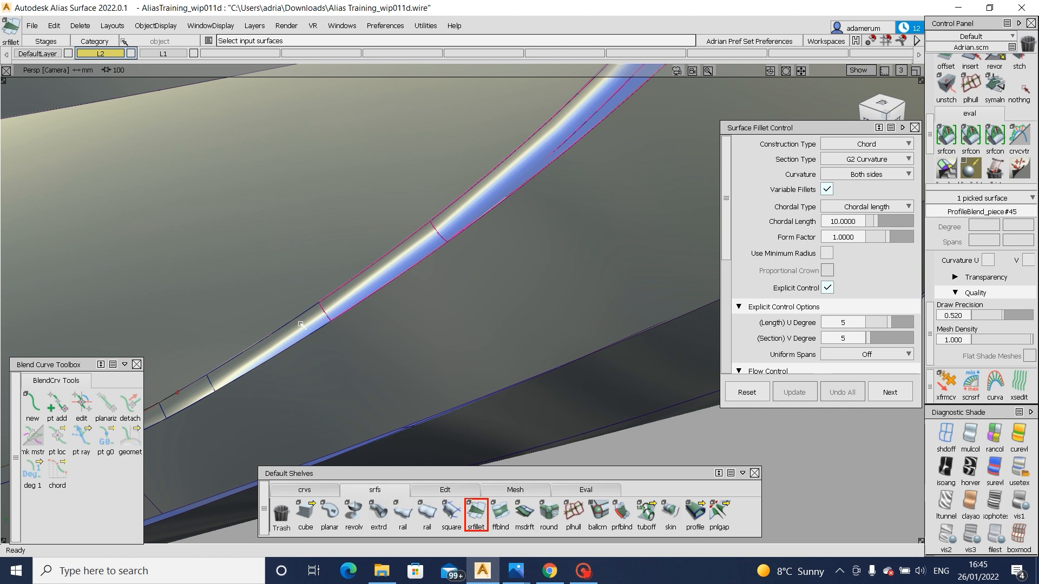
alt+shift+middle_drag(238, 378, 401, 291)
click(402, 280)
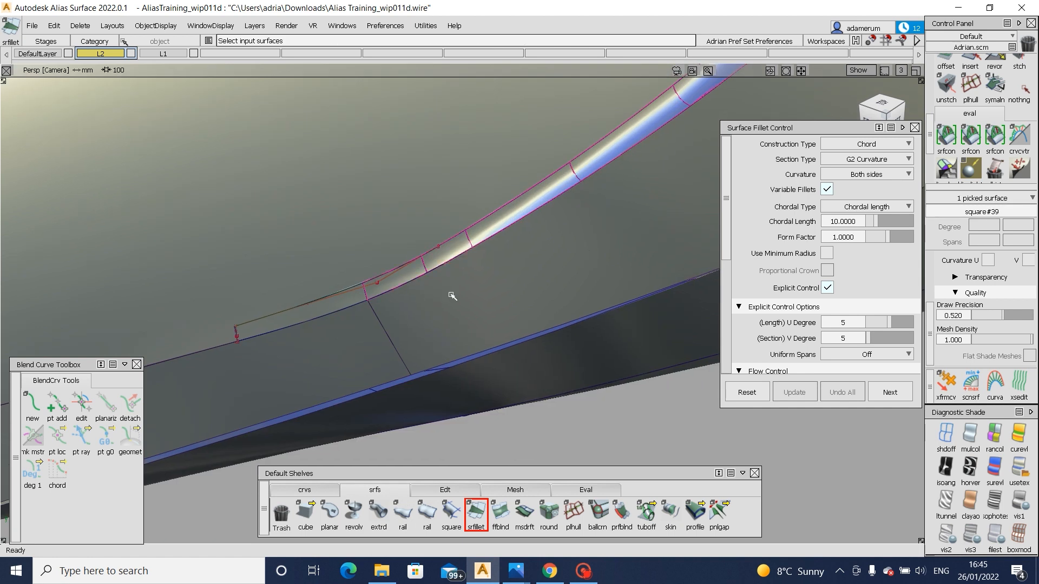
click(453, 297)
alt+shift+drag(452, 297, 479, 271)
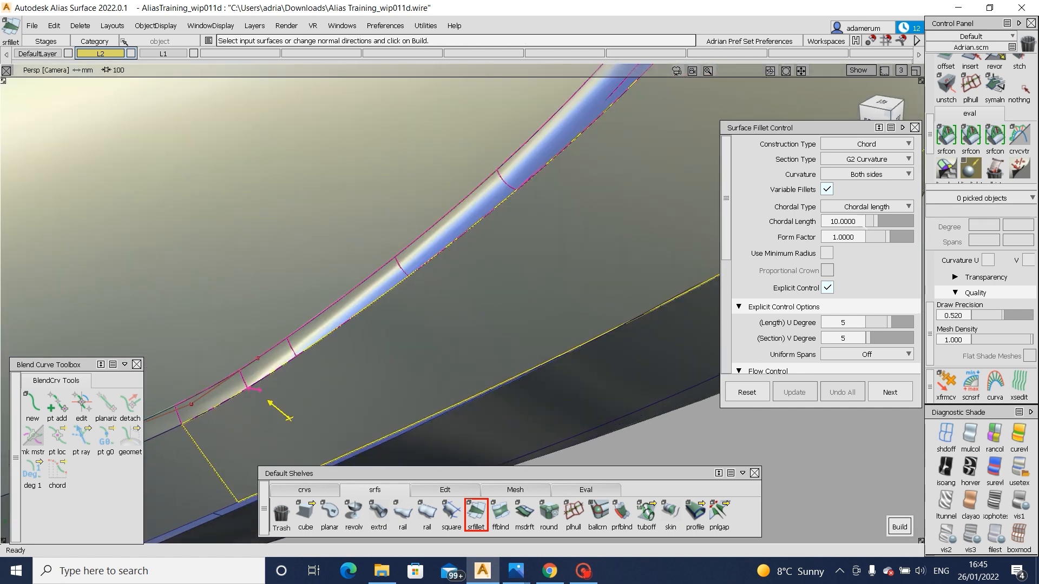
click(855, 221)
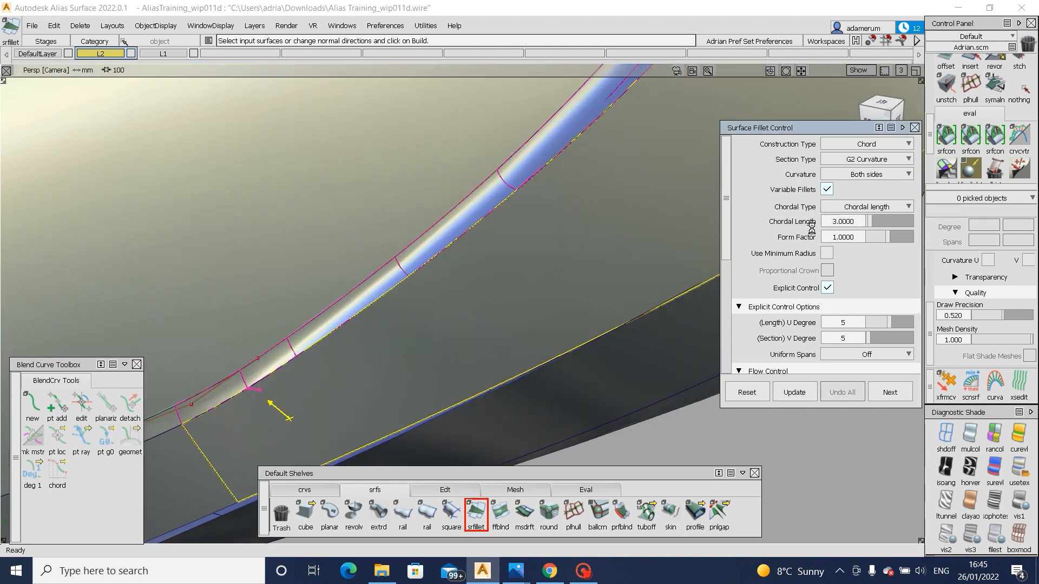
- Undo the surface picks, reselect the lower blend pieces and the body side surface, and build the fillet between them
alt+shift+drag(490, 216, 564, 196)
alt+shift+right_drag(551, 245, 589, 265)
alt+shift+drag(590, 265, 568, 306)
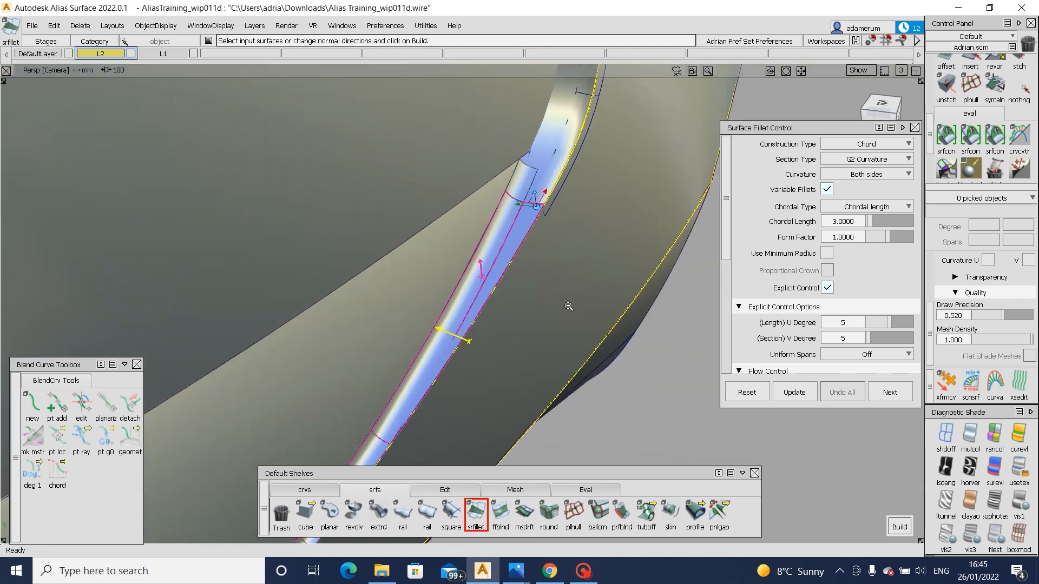
alt+shift+right_drag(568, 307, 500, 168)
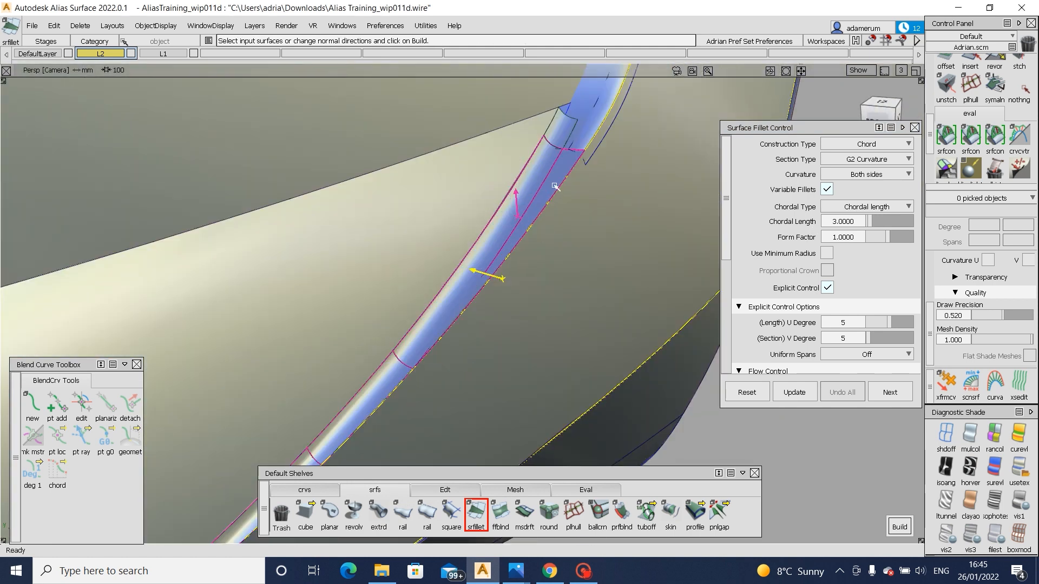
key(ctrl+z)
click(535, 185)
alt+shift+middle_drag(528, 214, 590, 82)
click(457, 248)
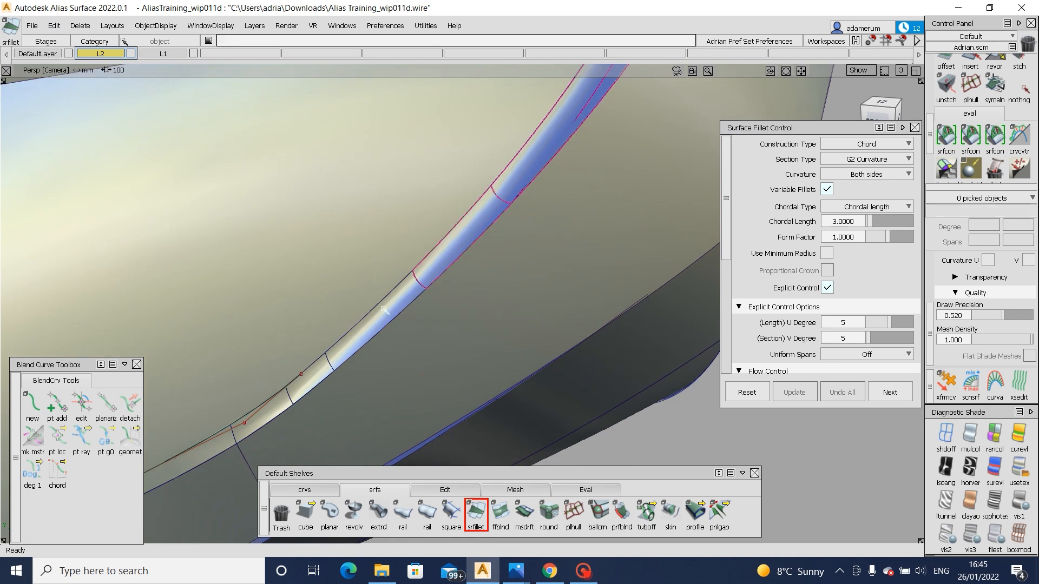
click(461, 304)
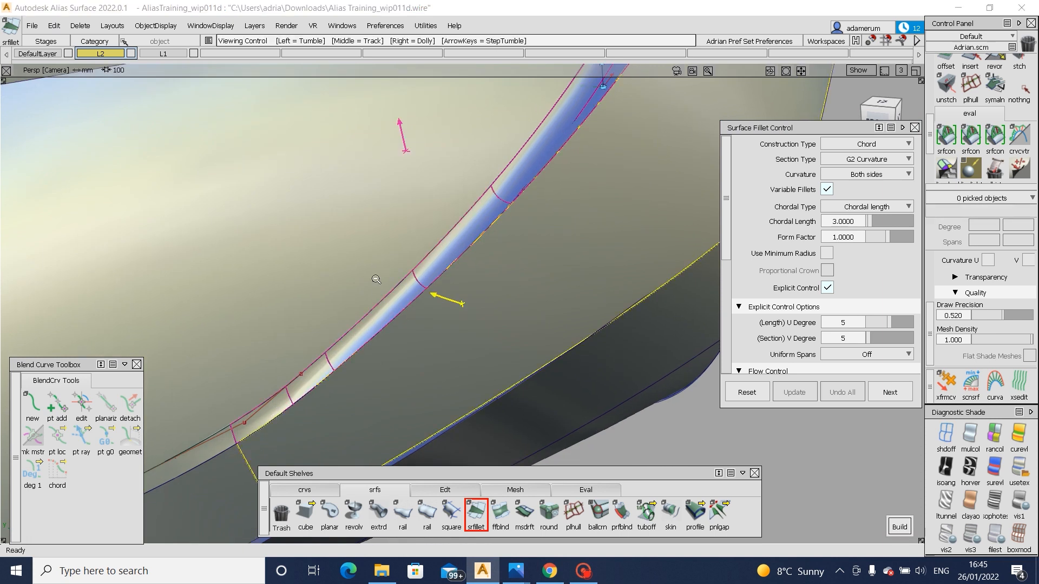
alt+shift+right_drag(376, 277, 385, 230)
alt+shift+drag(384, 230, 417, 216)
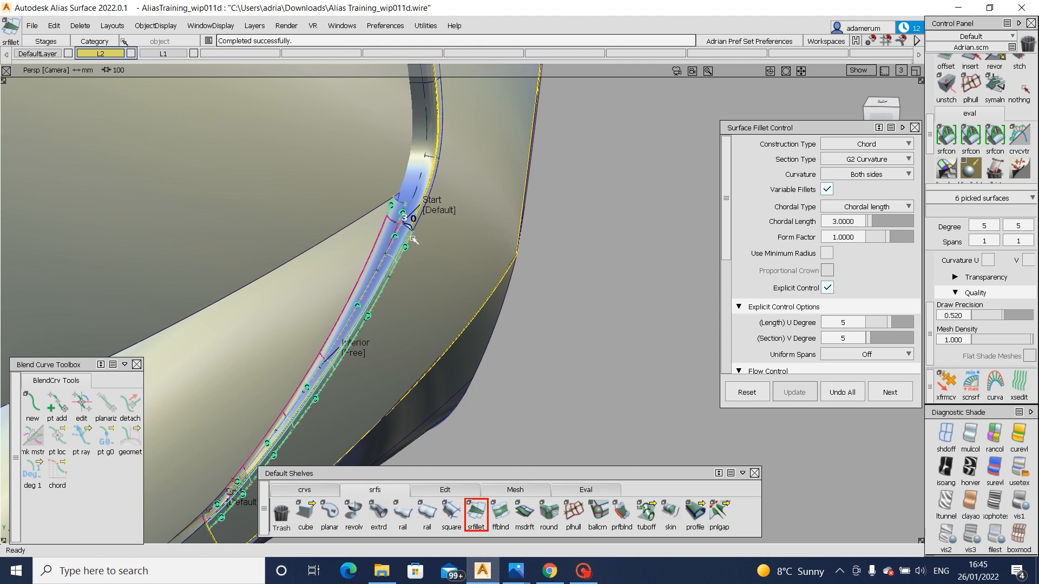
- Set the lower fillet's far end to Edge Align and inspect its start at the side fillet
alt+shift+middle_drag(270, 471, 340, 347)
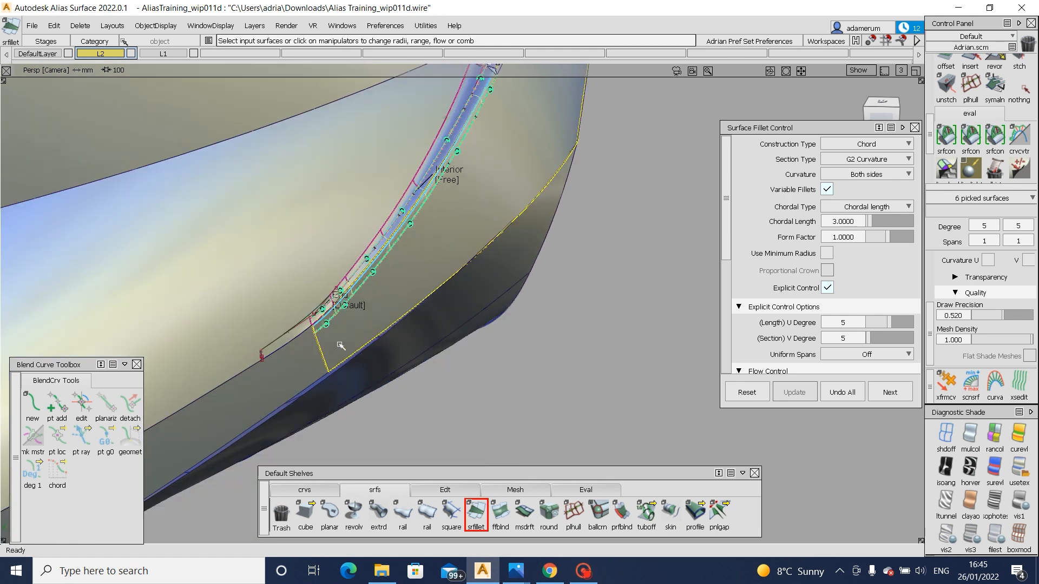
click(352, 309)
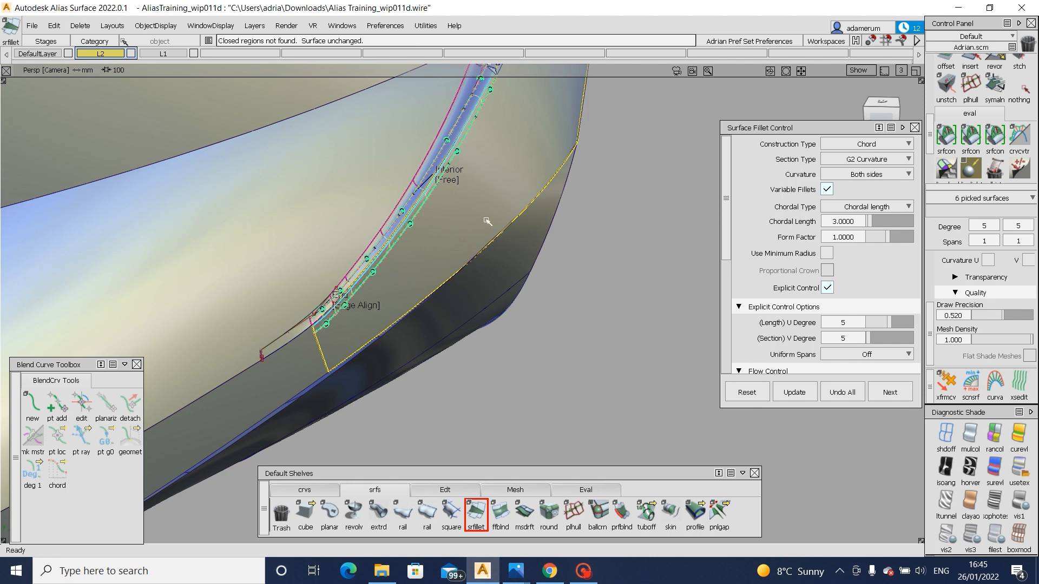
alt+shift+middle_drag(504, 207, 470, 295)
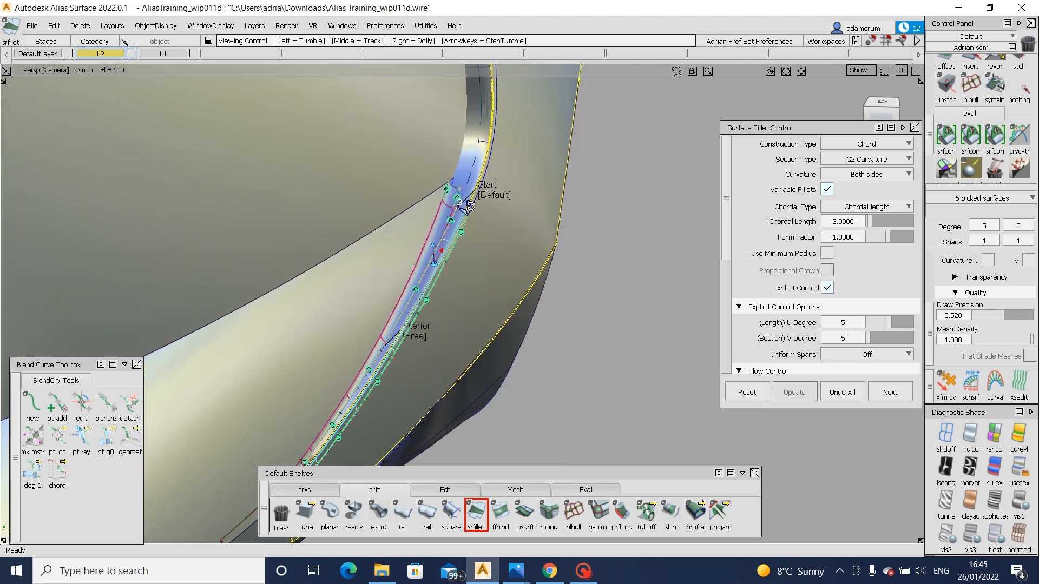
alt+shift+right_drag(470, 295, 507, 233)
alt+shift+drag(507, 233, 474, 253)
alt+shift+middle_drag(595, 92, 484, 280)
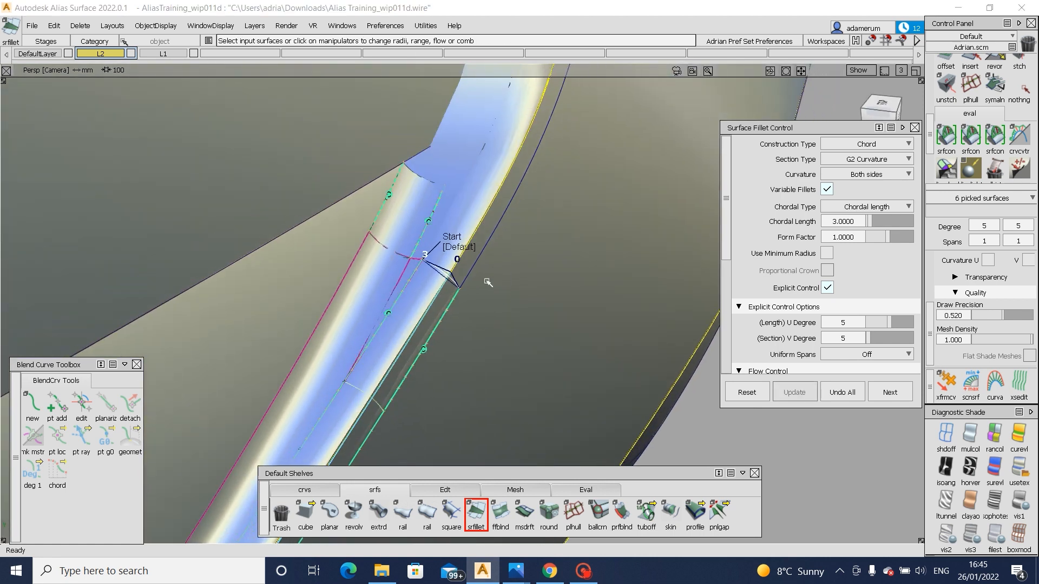
- Finish the lower fillet, select the fillet surfaces around the recess and delete their construction history
key(space)
key(alt+m)
key(alt+m)
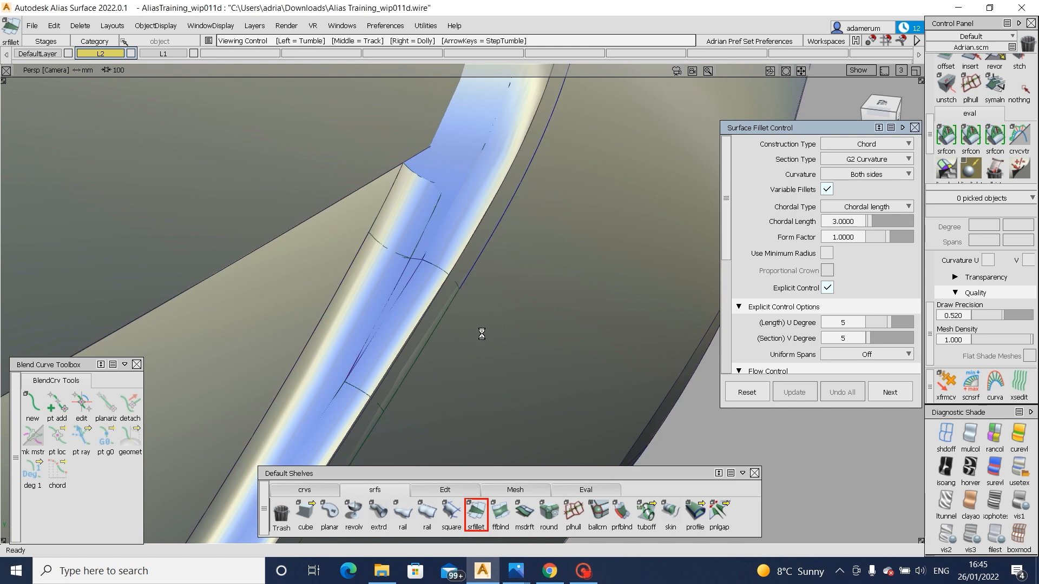
alt+shift+right_drag(482, 334, 489, 327)
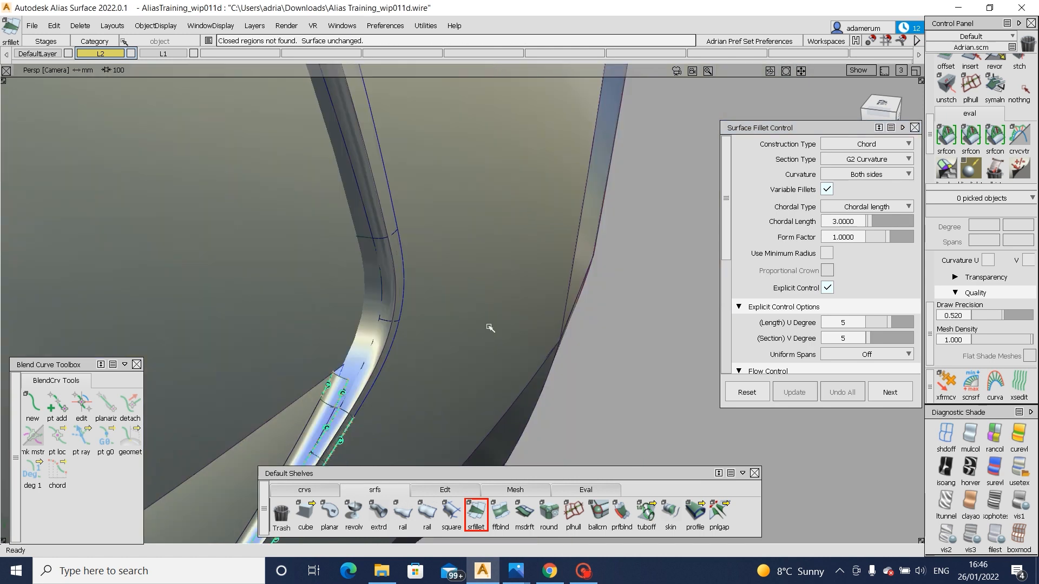
alt+shift+drag(485, 339, 501, 229)
key(space)
ctrl+shift+drag(506, 141, 622, 320)
ctrl+shift+right_drag(621, 319, 603, 276)
key(Return)
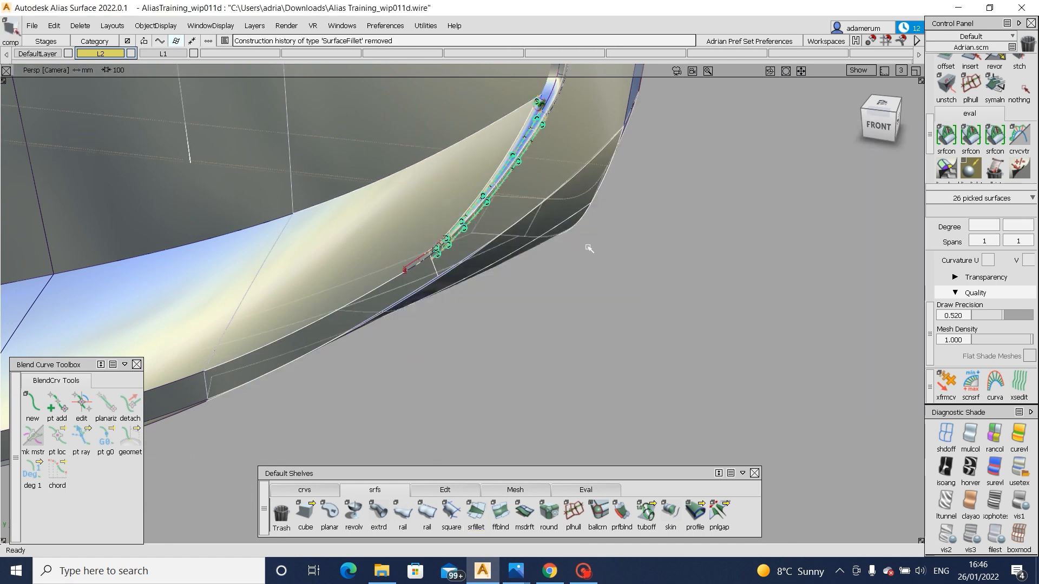
- Trim the body side surface along the recess fillet's outer edge, keeping the outer region
ctrl+shift+drag(585, 245, 558, 237)
ctrl+shift+right_drag(567, 160, 526, 198)
click(527, 198)
alt+shift+middle_drag(485, 250, 472, 403)
alt+shift+middle_drag(505, 227, 489, 297)
click(830, 527)
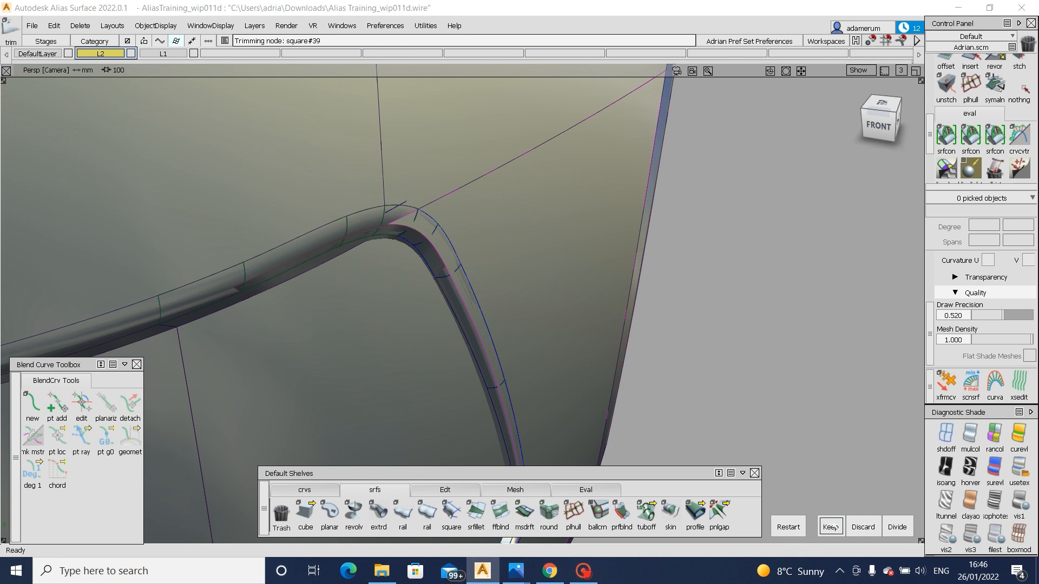
- Trim the recess's inner wall surface back to the fillet's inner edge around the upper corner
alt+shift+drag(584, 322, 601, 347)
alt+shift+middle_drag(600, 348, 604, 495)
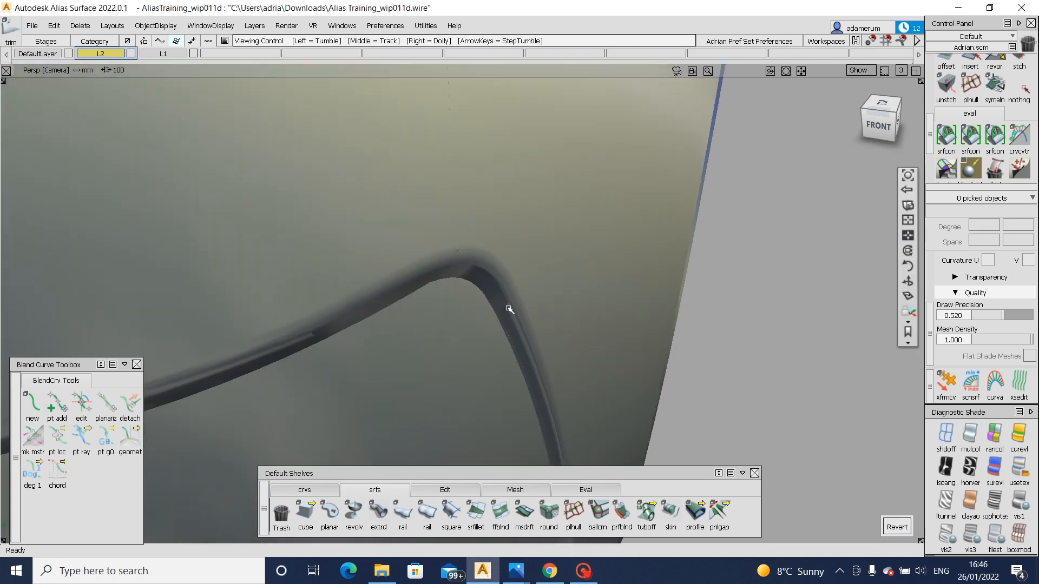
alt+shift+drag(490, 278, 433, 236)
alt+shift+right_drag(432, 244, 476, 255)
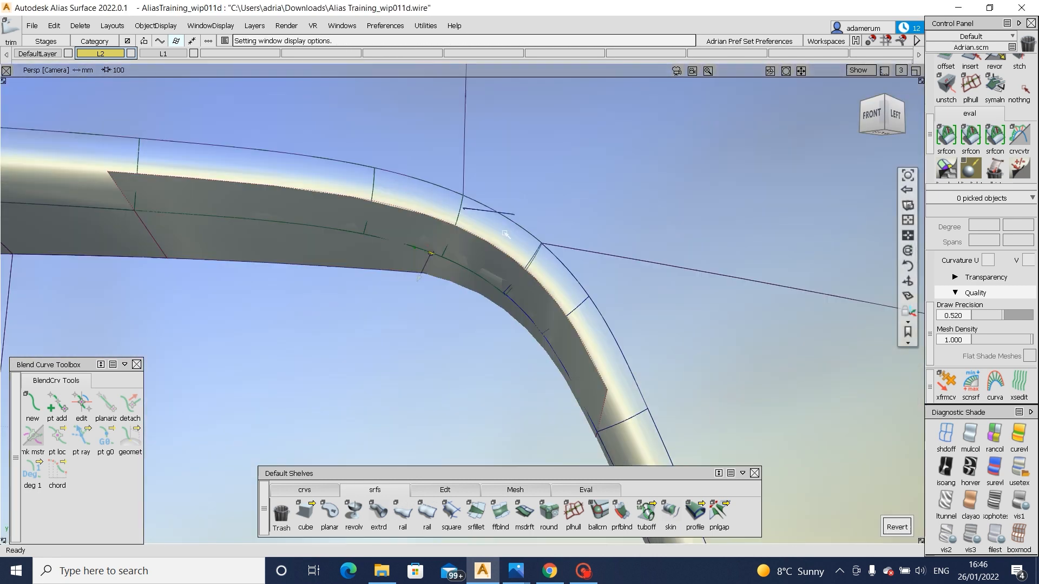
click(456, 272)
key(space)
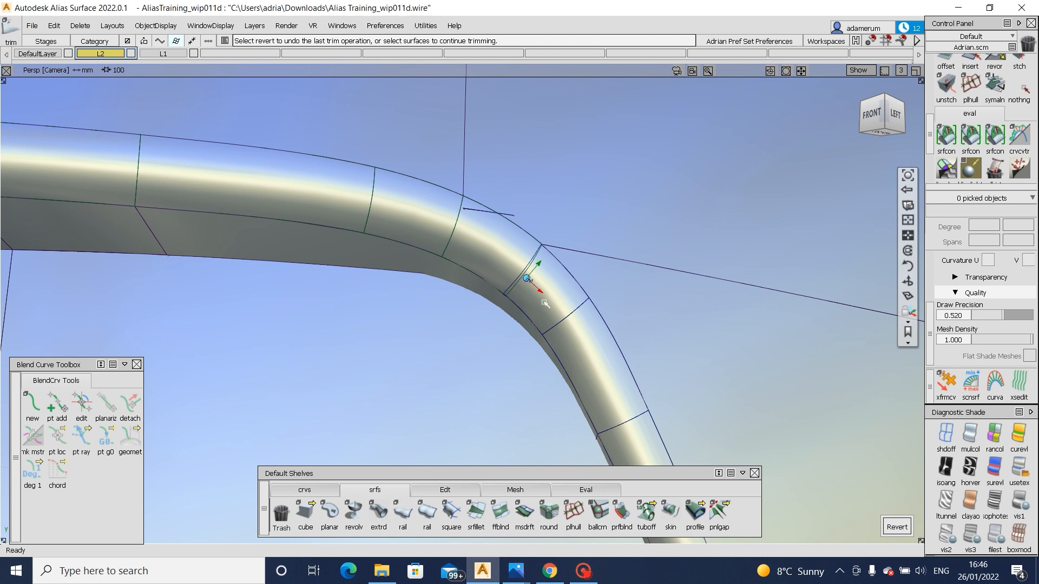
- Align the end edge of the upper-corner fillet piece to the neighbouring fillet piece with G1 continuity and Edge alignment
alt+shift+right_drag(527, 279, 727, 208)
scroll(956, 108, up, 3)
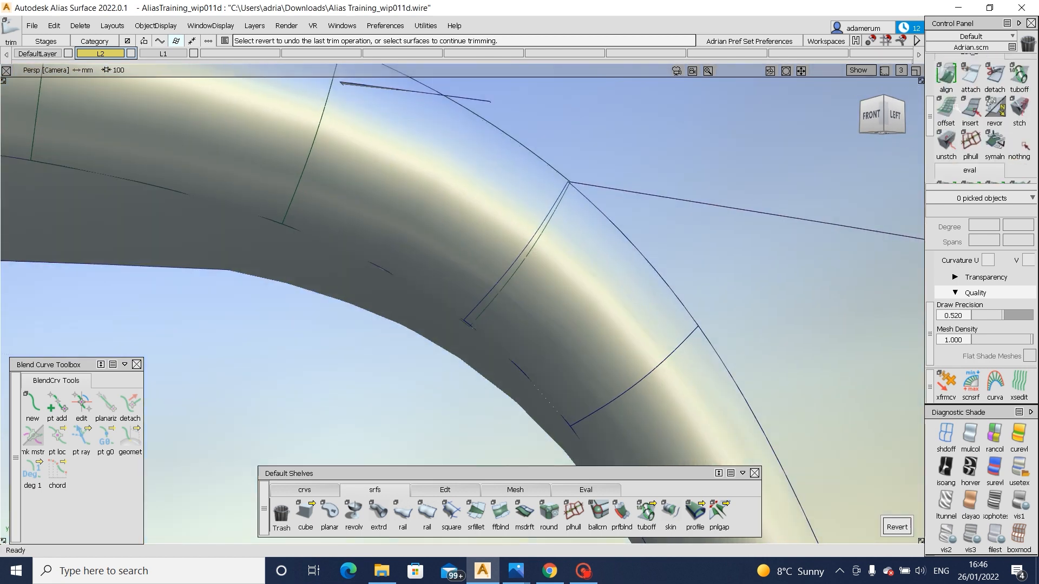
scroll(946, 88, up, 2)
double_click(946, 94)
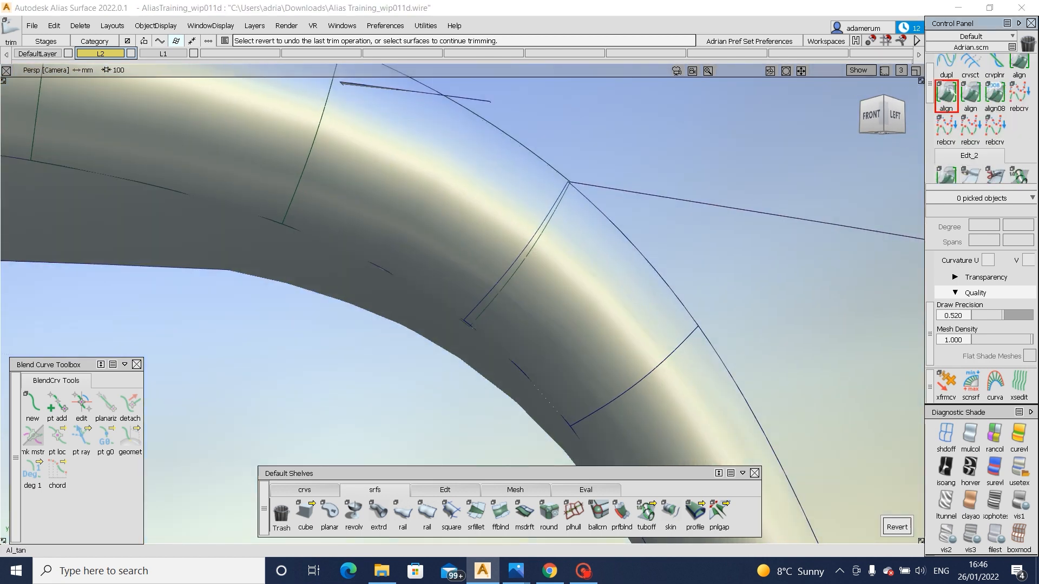
click(547, 221)
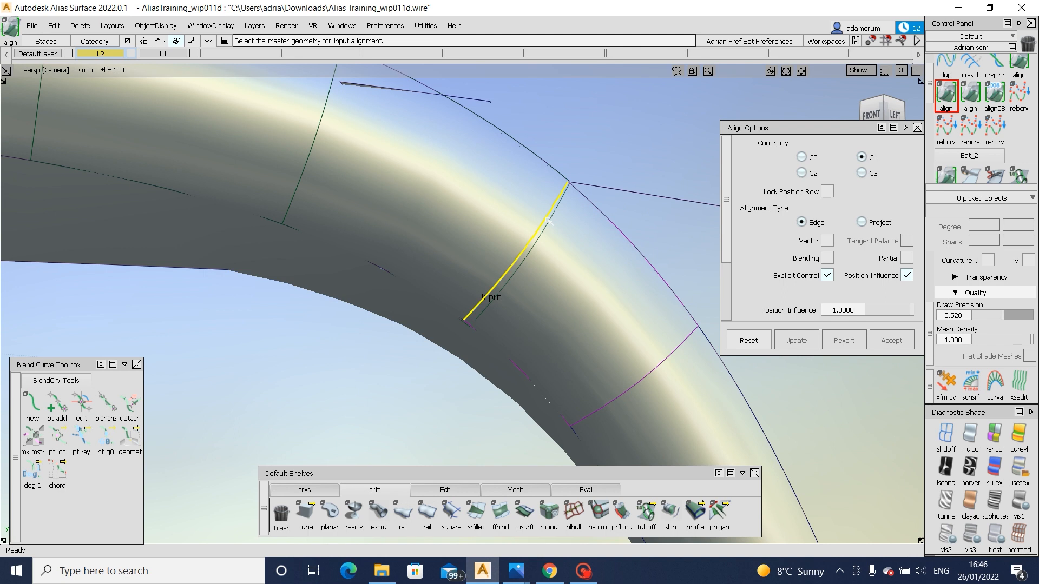
click(551, 219)
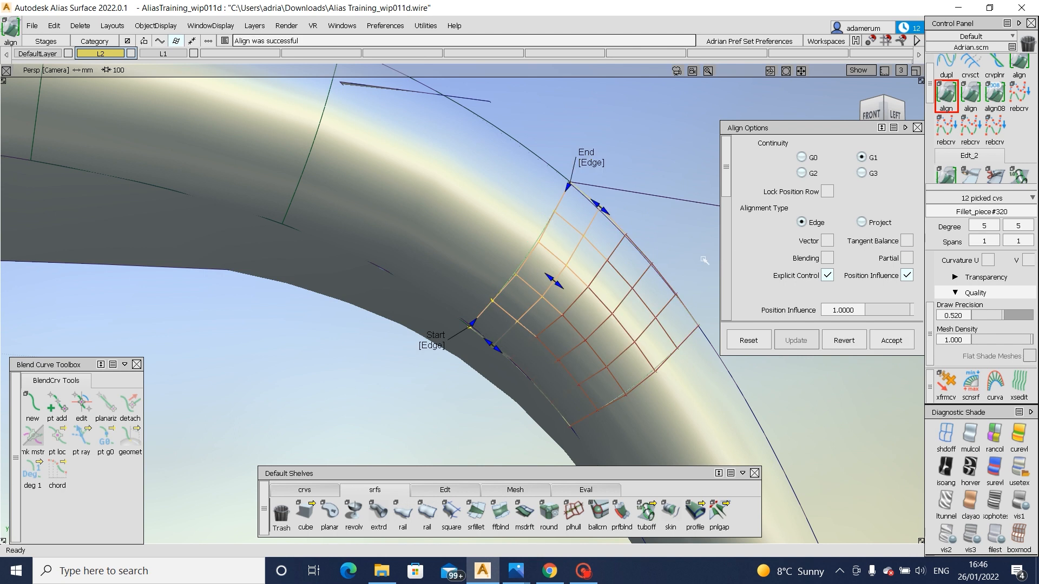
- Untrim the body side surface and remove its old curve on surface beside the aligned corner fillet piece
alt+shift+drag(509, 336, 470, 338)
ctrl+shift+drag(656, 213, 656, 237)
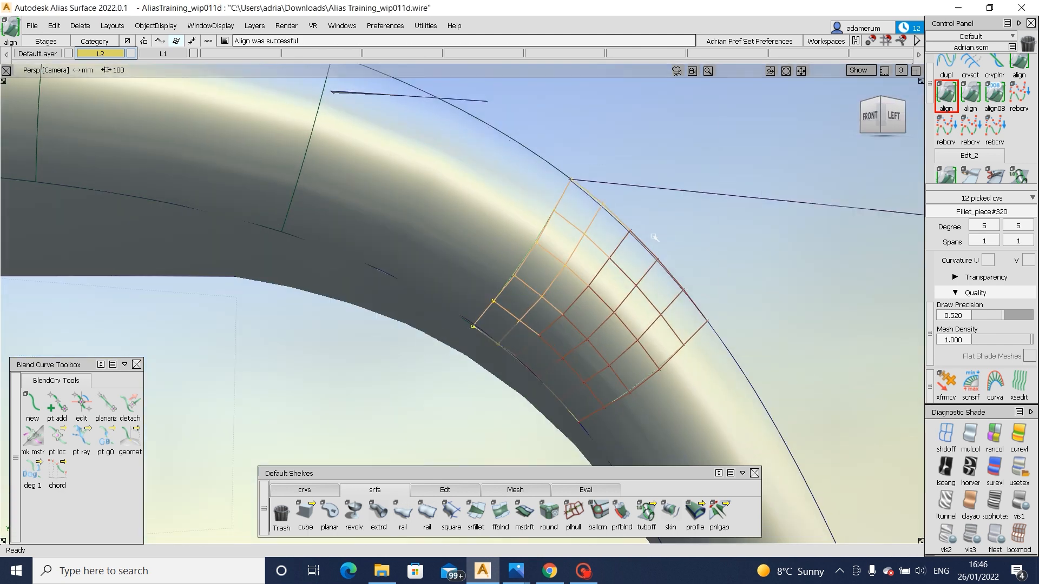
click(673, 239)
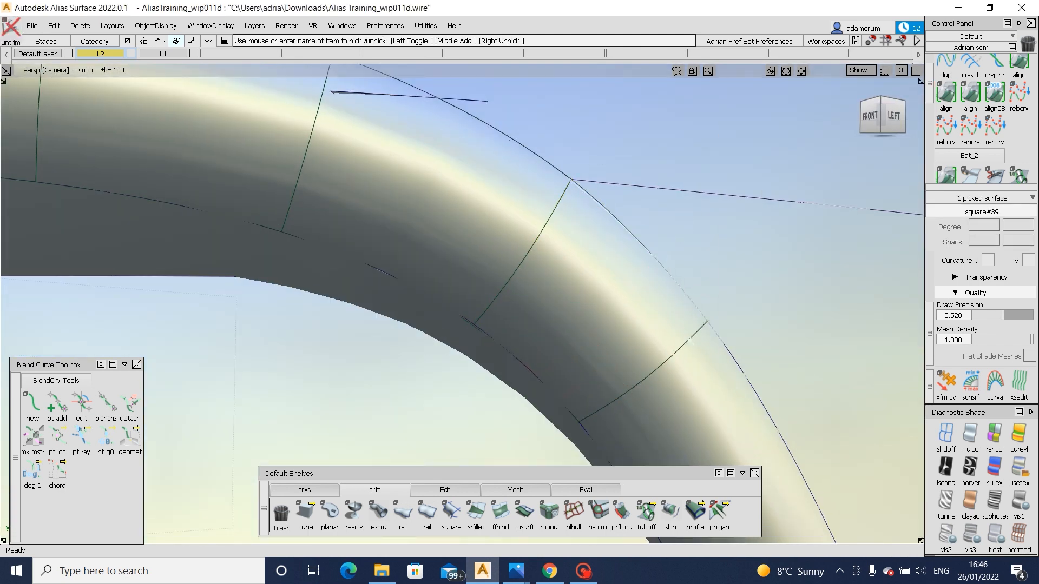
ctrl+shift+middle_drag(688, 277, 718, 308)
click(719, 309)
- Align the corner fillet piece's outer edge to the body side surface with G2 continuity and Project alignment
double_click(945, 93)
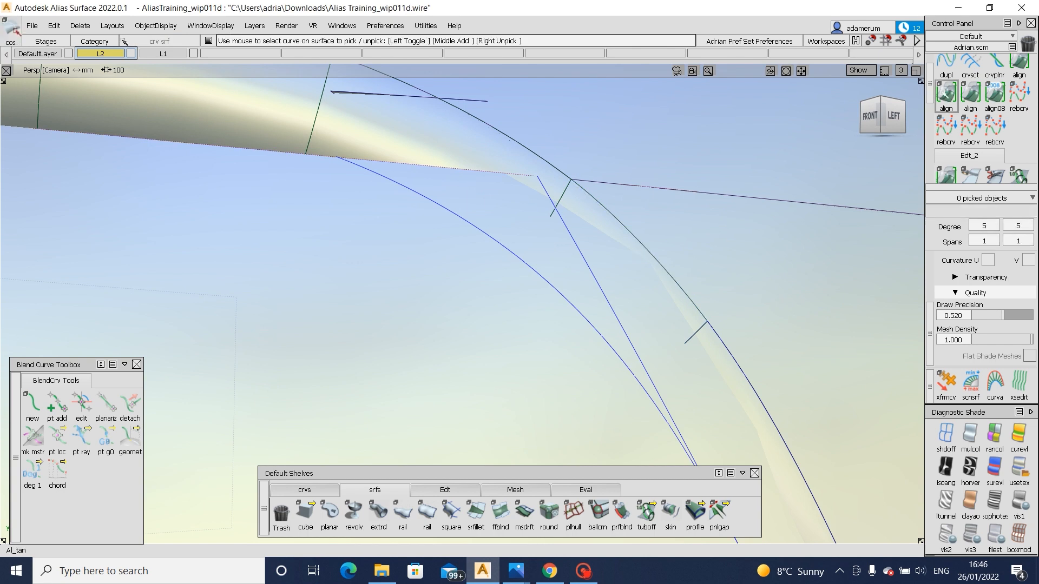
click(801, 173)
click(861, 222)
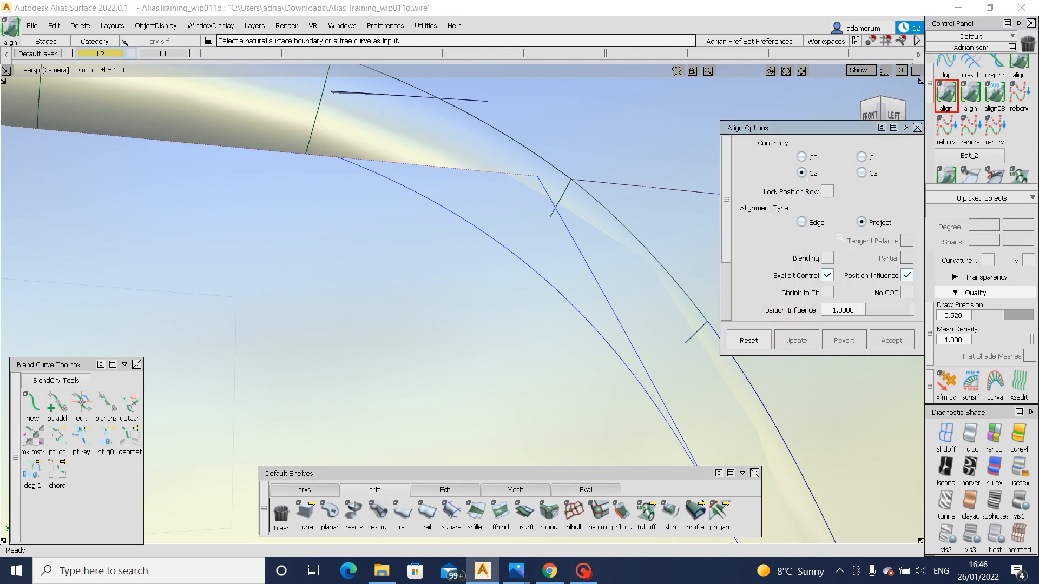
click(649, 255)
key(Return)
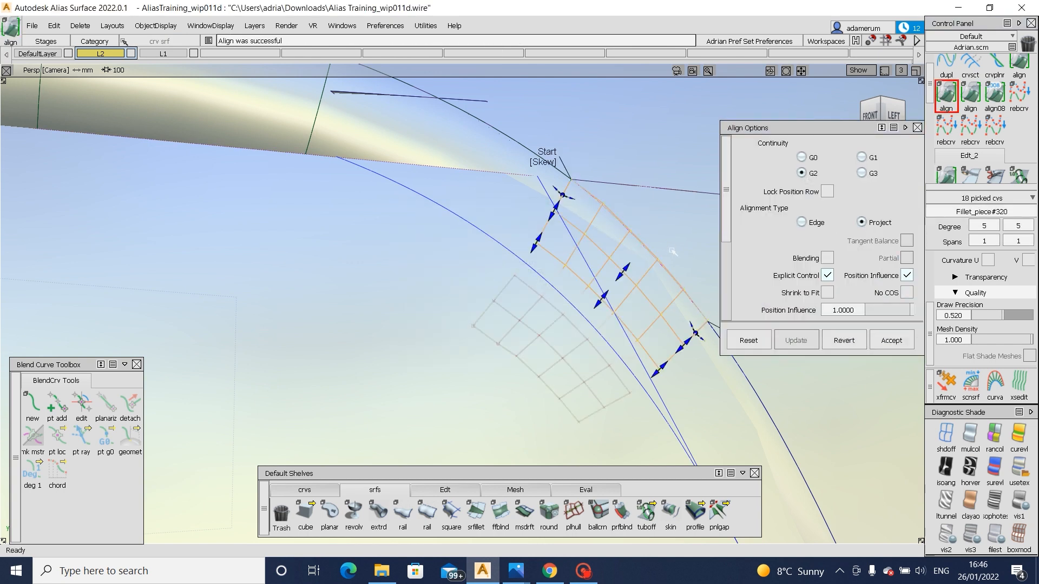
- Retrim the body side surface to the corner fillet piece's realigned outer edge
ctrl+shift+middle_drag(694, 304, 686, 241)
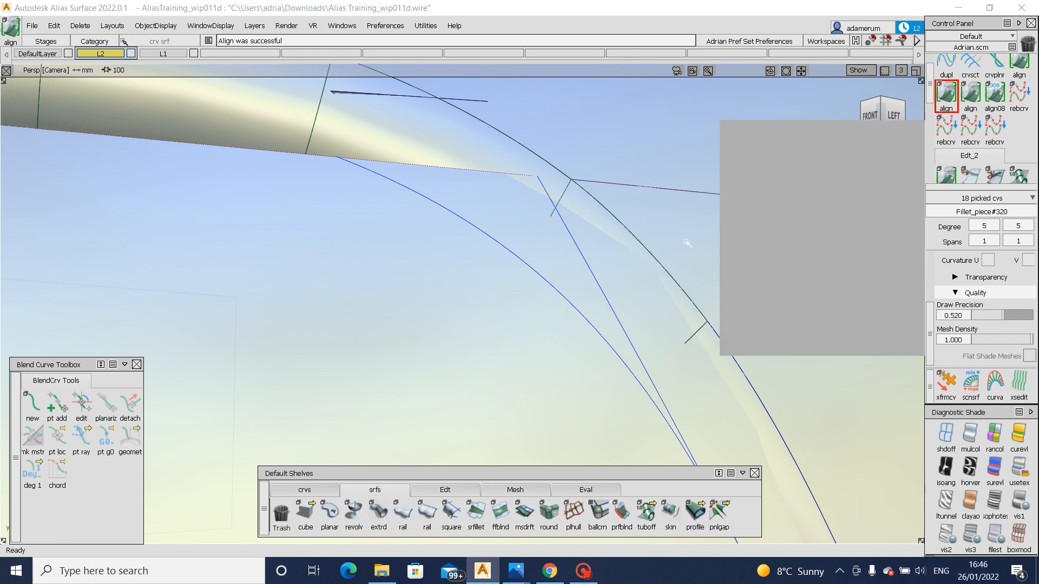
click(686, 242)
key(space)
- Untrim the recess's inner wall and remove the old curve on surface along the corner fillet piece
alt+shift+drag(534, 287, 633, 260)
ctrl+shift+drag(475, 330, 487, 350)
click(480, 333)
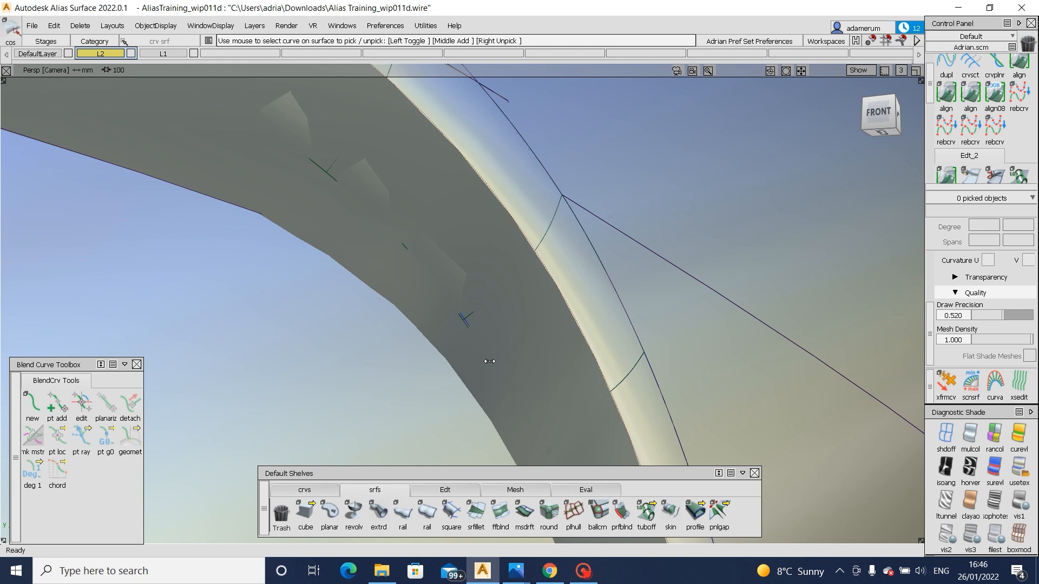
- Refine the model display with a draw precision of 1.000 and a Diagnostic Shade tolerance of 0.0100
double_click(946, 94)
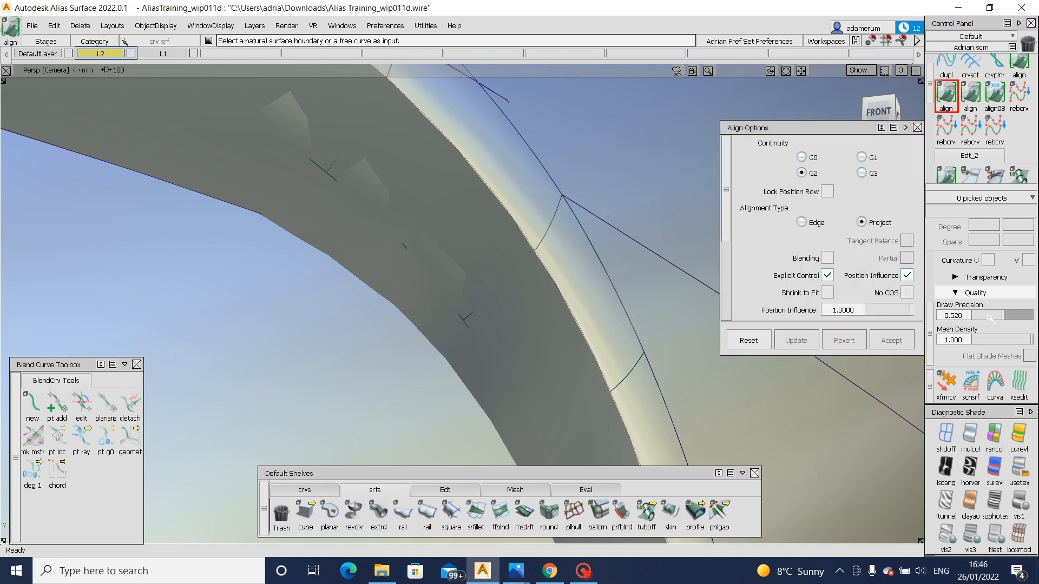
drag(1001, 315, 1032, 316)
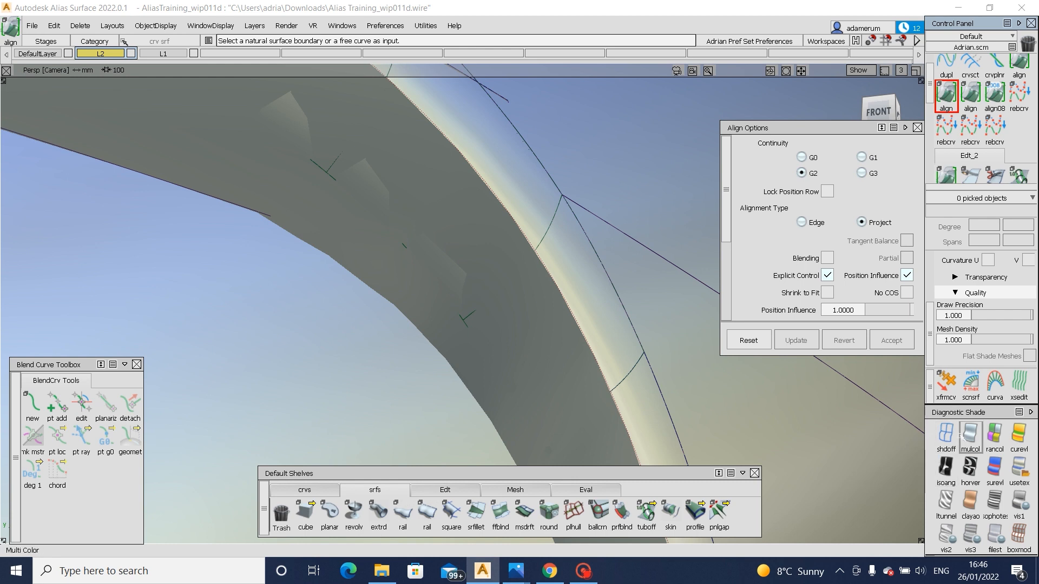
drag(960, 413, 775, 329)
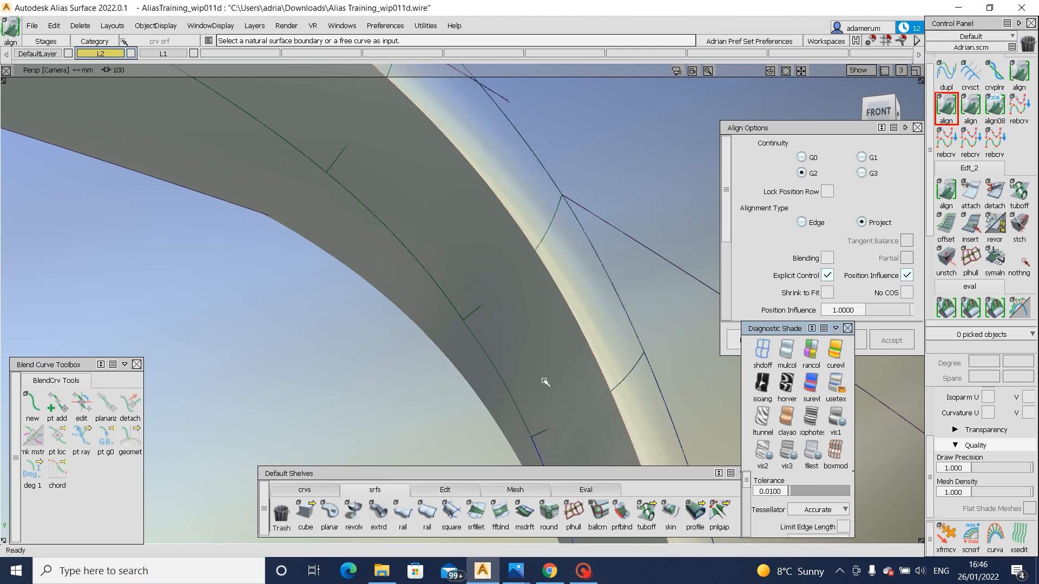
drag(806, 329, 983, 351)
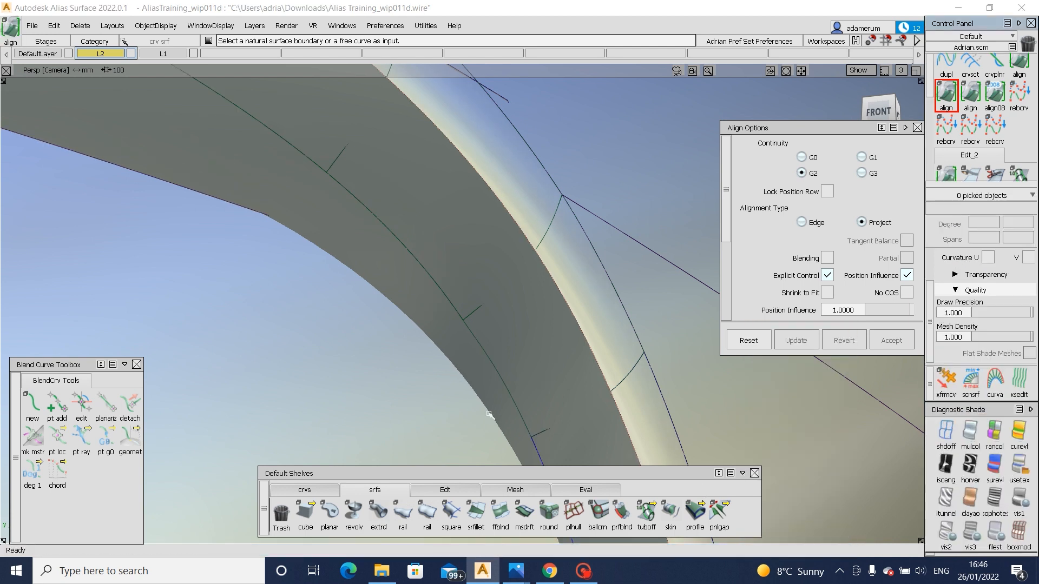
- Align the corner fillet piece's inner edge to the recess wall with G2 continuity and Project alignment
alt+shift+middle_drag(500, 372, 501, 353)
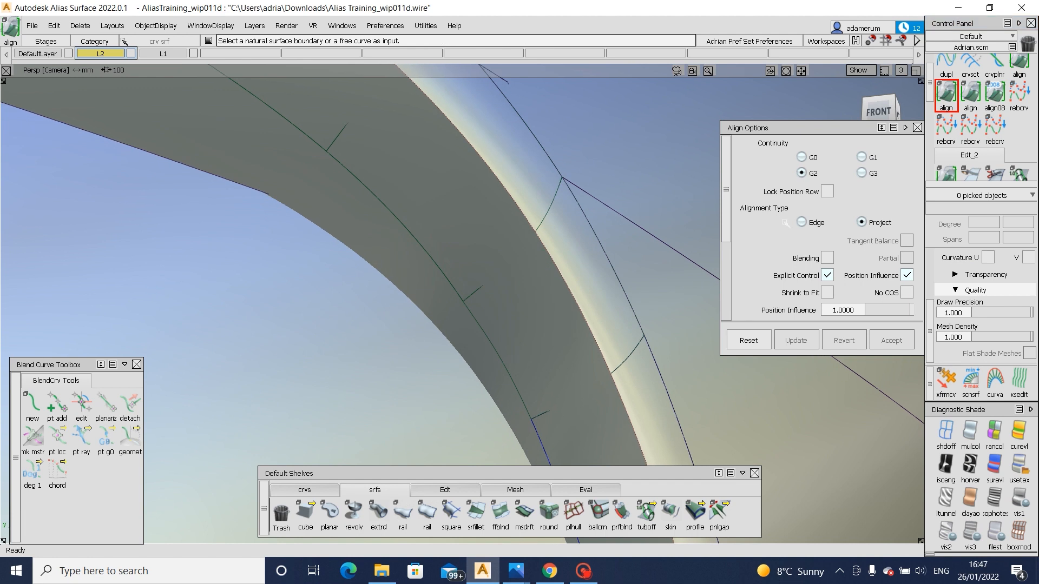
click(485, 322)
click(469, 321)
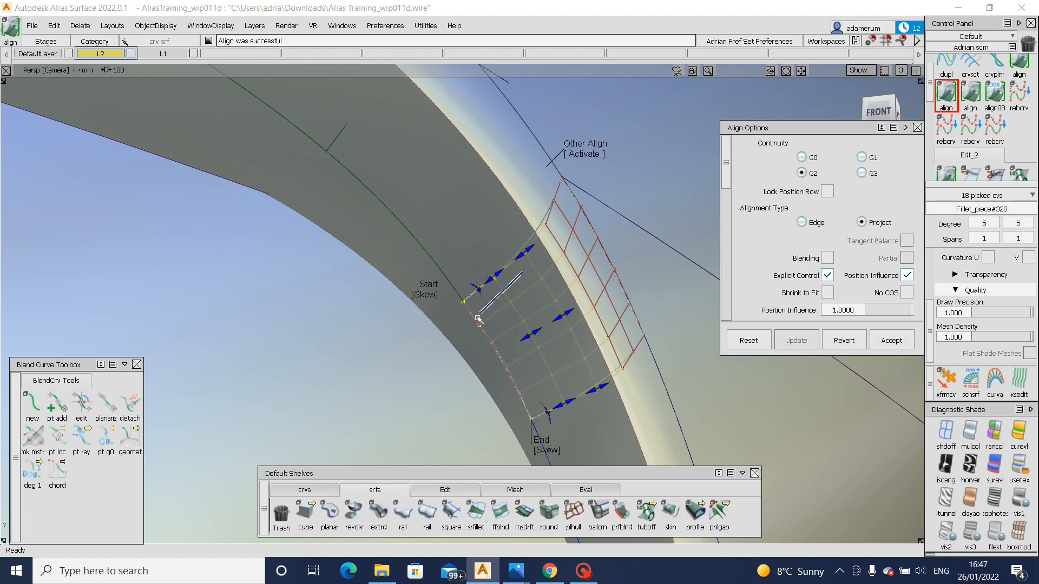
- Retrim the recess's inner wall to the corner fillet piece's realigned inner edge
key(t)
click(467, 330)
key(space)
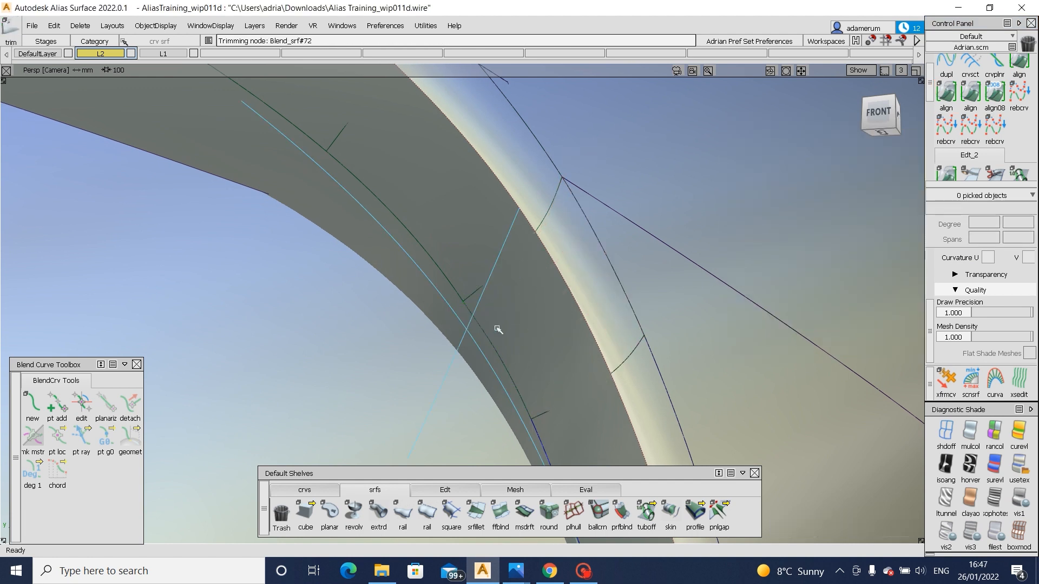
- Examine the trimmed recess and the joins along its upper edge fillet, with model curves hidden and shown
alt+shift+right_drag(497, 329, 524, 364)
alt+shift+drag(524, 364, 48, 243)
key(ctrl+m)
alt+shift+right_drag(48, 242, 582, 327)
alt+shift+drag(583, 328, 493, 207)
scroll(552, 221, up, 10)
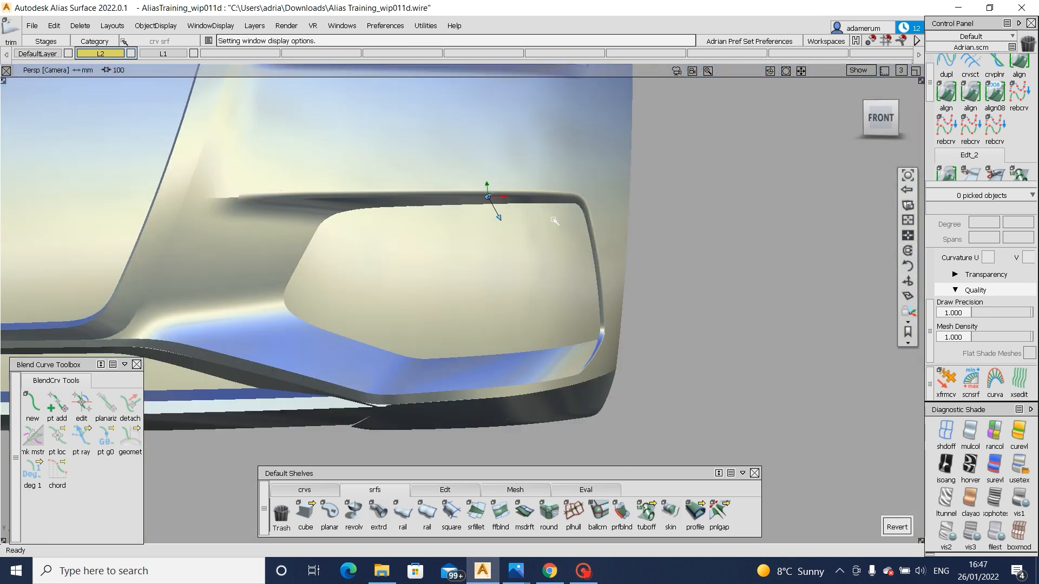
key(ctrl+m)
alt+shift+middle_drag(572, 185, 546, 248)
- Reopen the upper edge fillet for editing, set its start to Connect and update it
ctrl+shift+drag(546, 248, 574, 231)
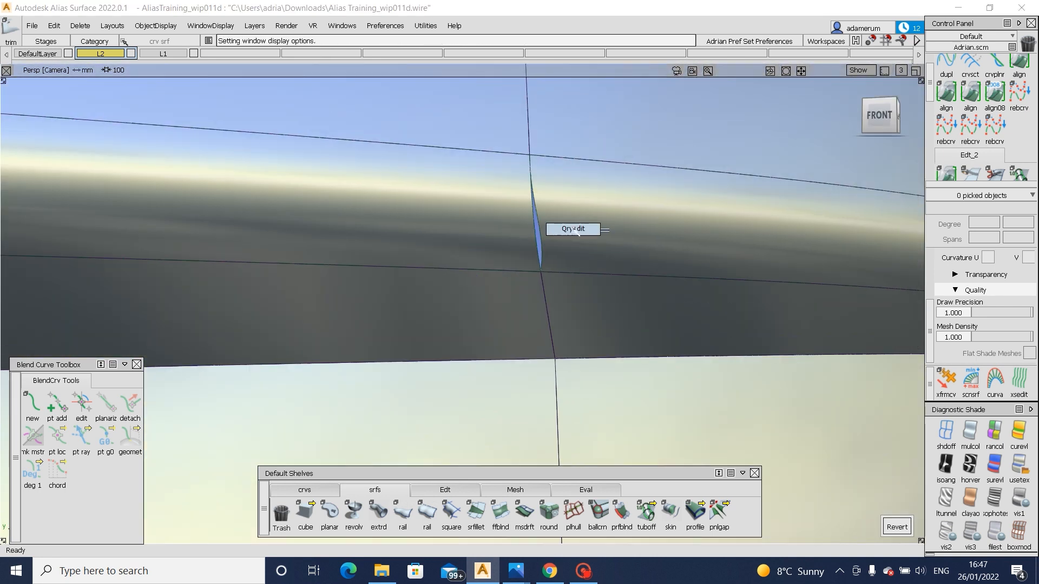
click(573, 231)
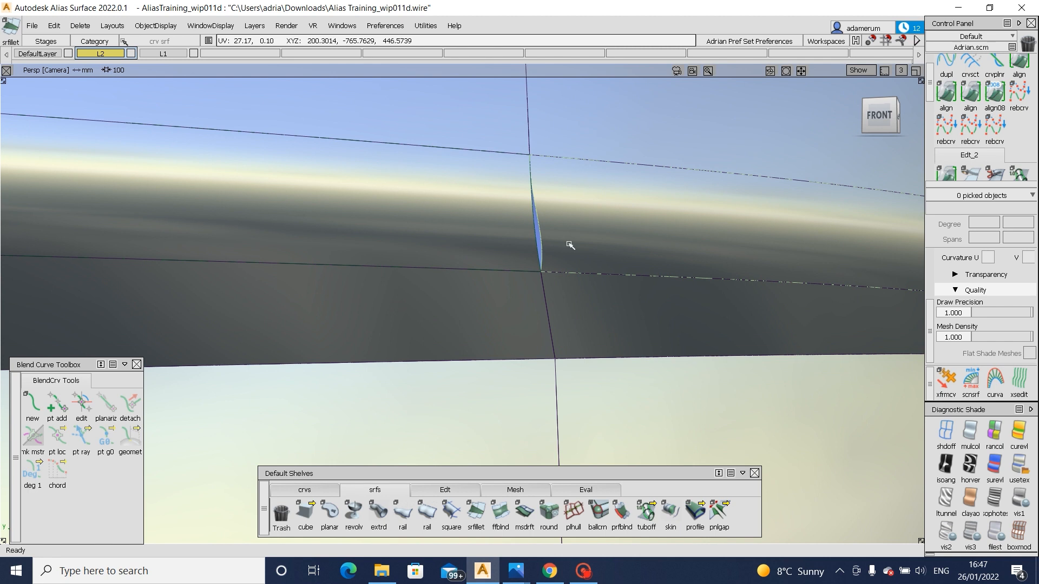
click(570, 245)
click(579, 260)
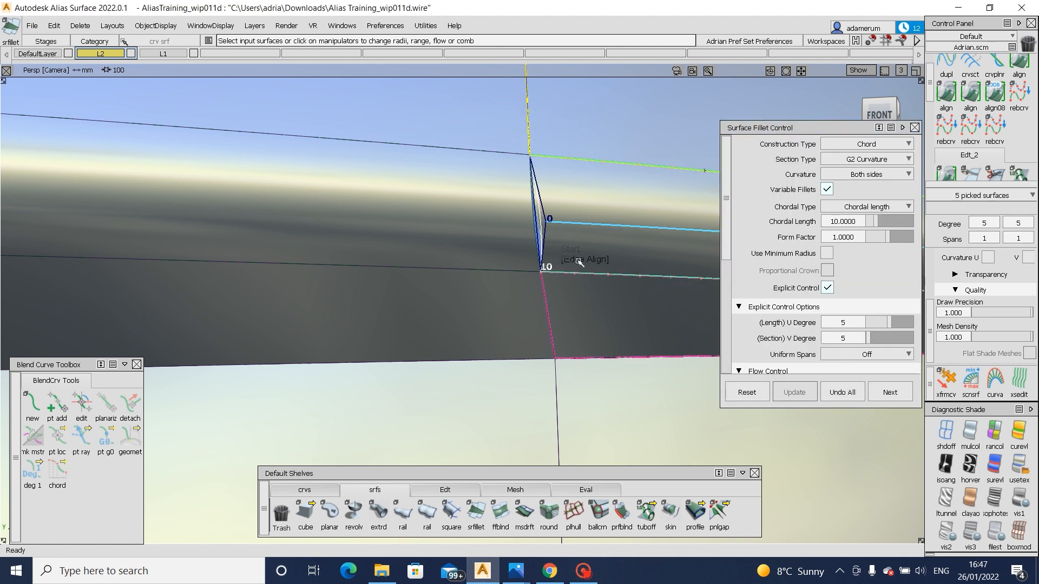
key(space)
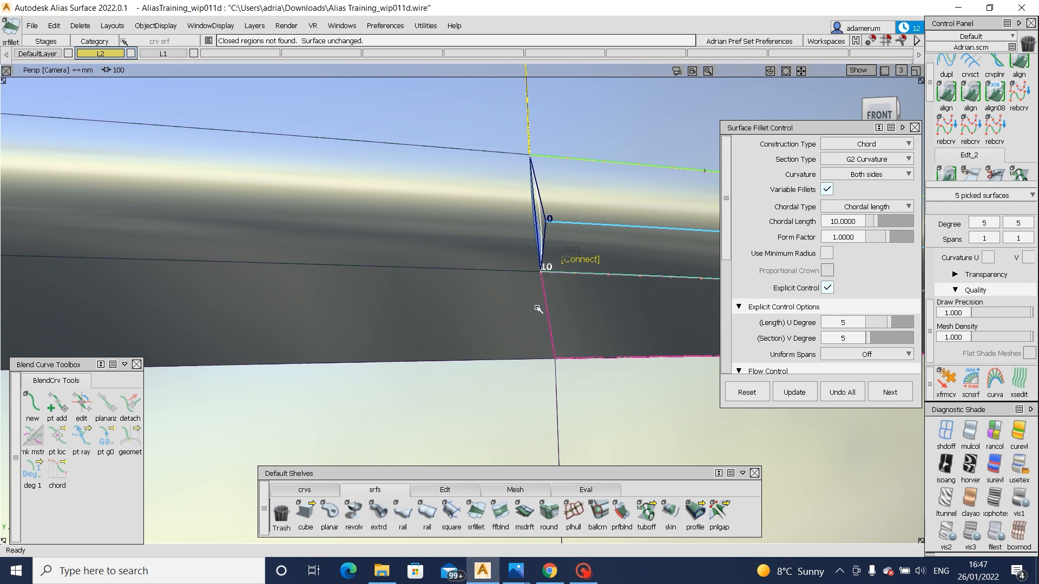
ctrl+shift+drag(577, 342, 578, 300)
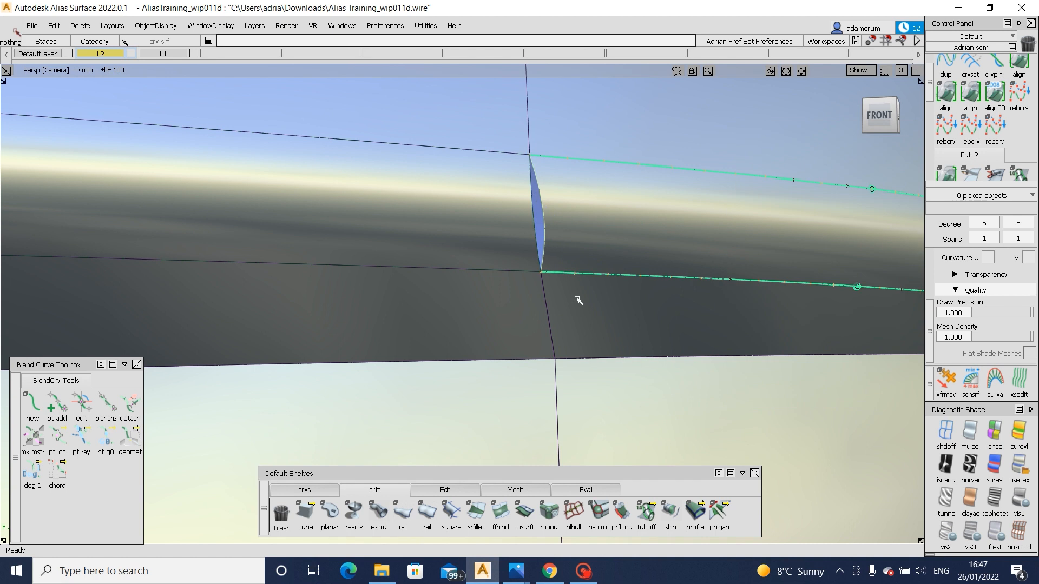
- Select the surfaces across the recess area and delete their construction history
alt+shift+right_drag(577, 300, 526, 339)
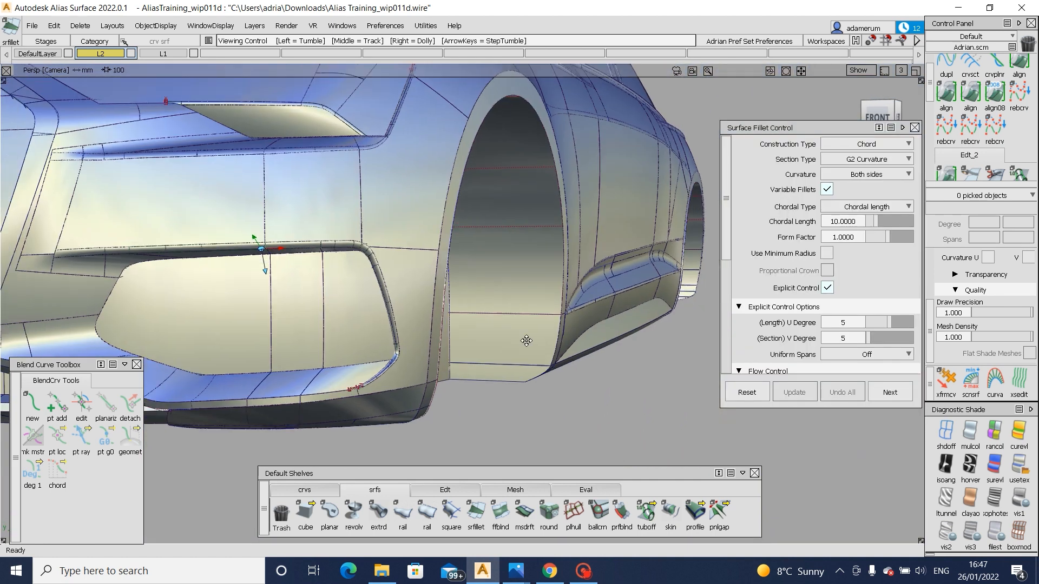
alt+shift+middle_drag(526, 339, 640, 380)
ctrl+shift+drag(313, 234, 514, 346)
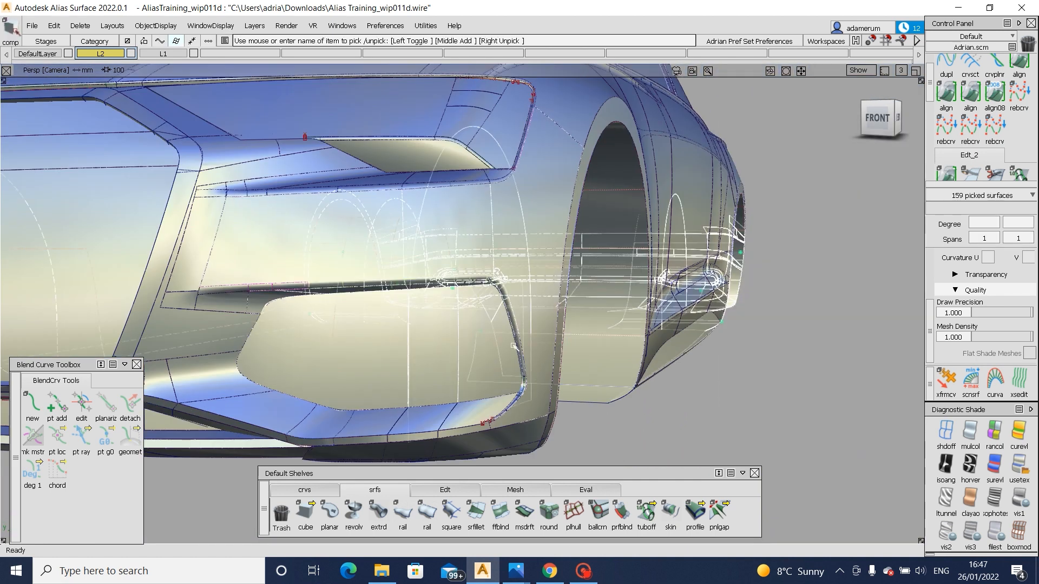
key(alt+shift+d)
key(Return)
- Start a G2 surface fillet with 3.0000 chordal length between the recess's lower surface and the thin edge face beside the corner fillet
ctrl+shift+drag(523, 398, 523, 357)
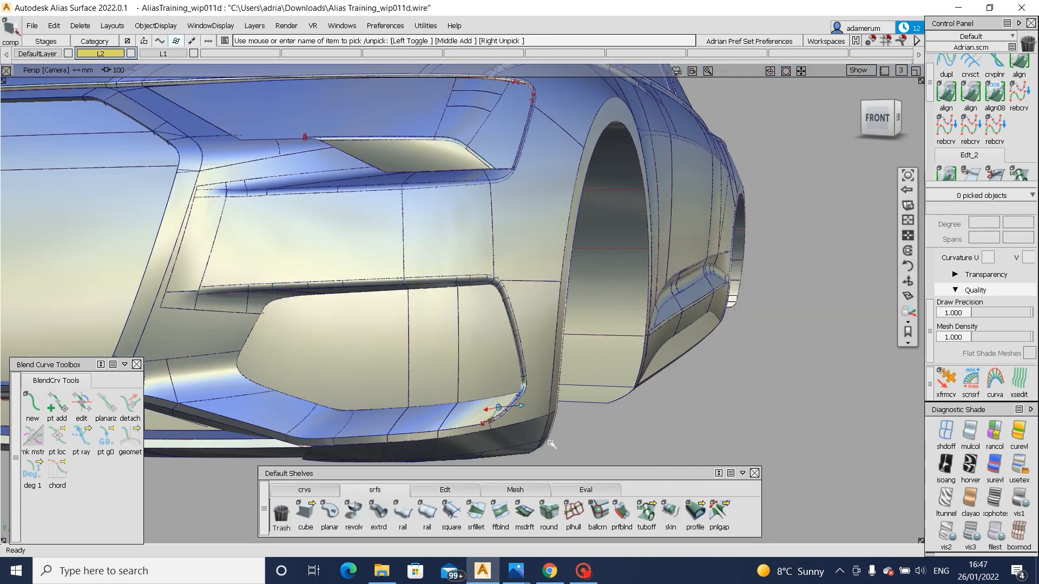
alt+shift+right_drag(498, 406, 559, 380)
alt+shift+middle_drag(559, 380, 661, 250)
alt+shift+right_drag(608, 371, 649, 377)
alt+shift+drag(649, 378, 554, 353)
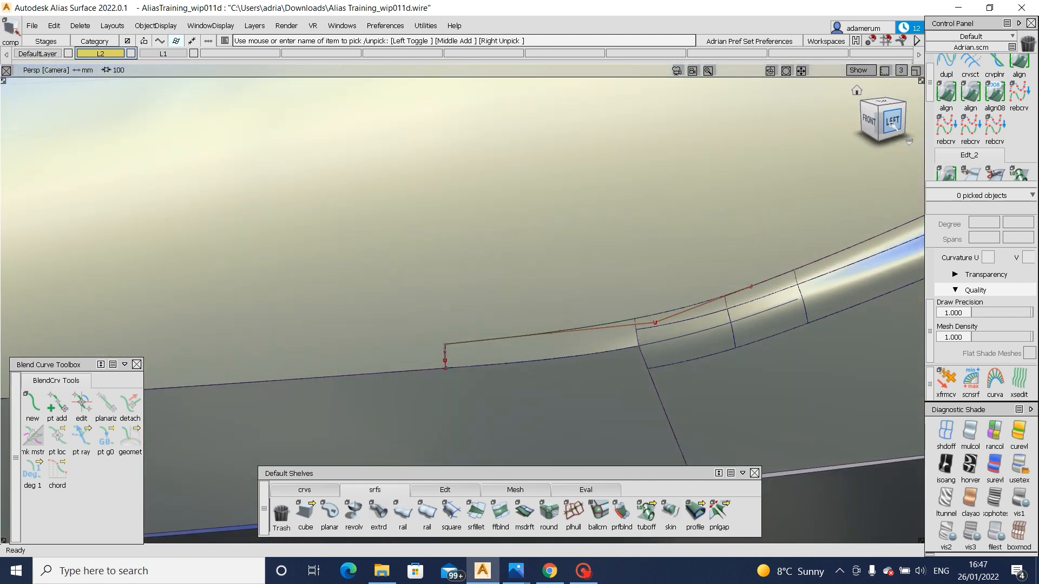
alt+shift+right_drag(676, 306, 572, 322)
alt+shift+middle_drag(572, 322, 626, 327)
alt+shift+right_drag(626, 326, 575, 353)
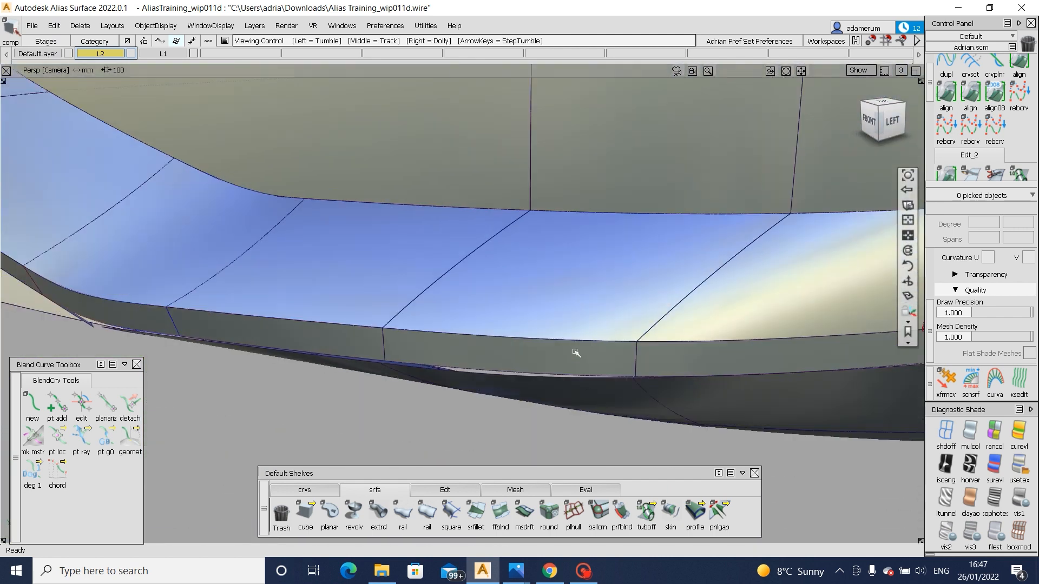
alt+shift+middle_drag(575, 352, 552, 372)
click(475, 511)
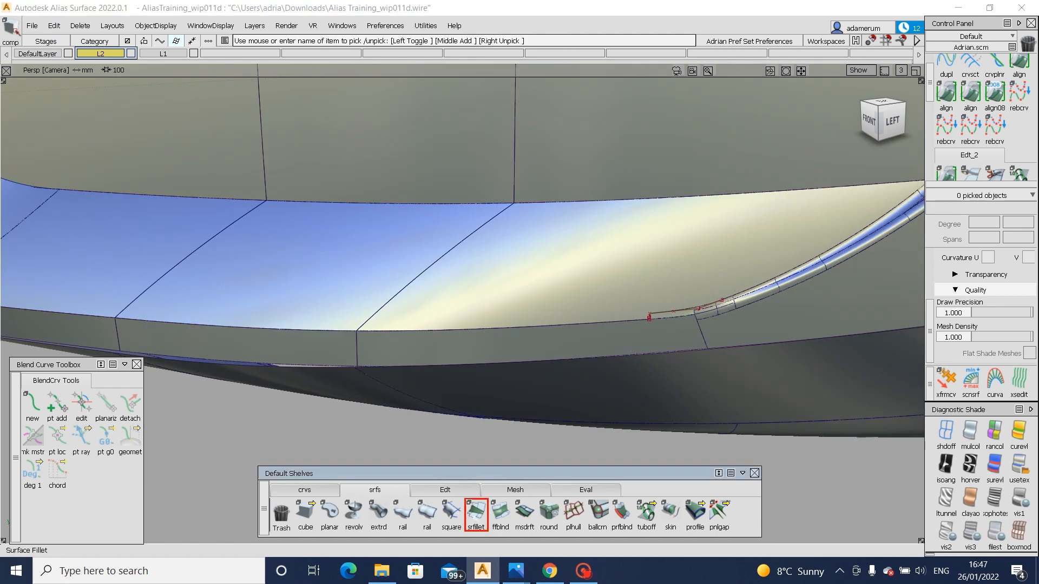
alt+shift+right_drag(669, 362, 684, 315)
click(667, 305)
click(590, 308)
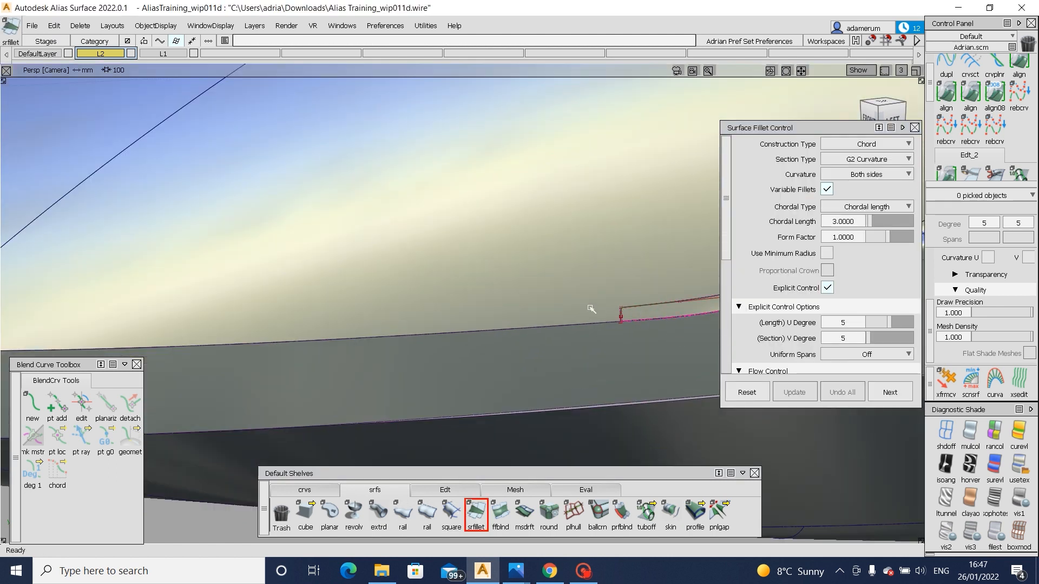
click(594, 349)
- Build the lower edge fillet with its start and end flow set to Edge align, and inspect it with the model curves hidden
alt+shift+right_drag(593, 349, 523, 389)
scroll(867, 248, down, 3)
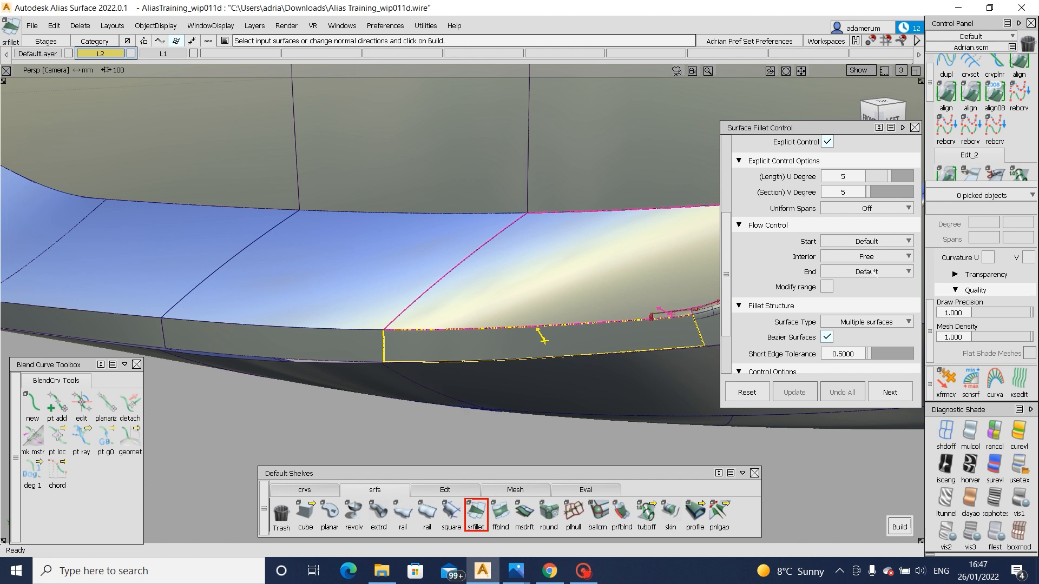
click(868, 272)
click(866, 301)
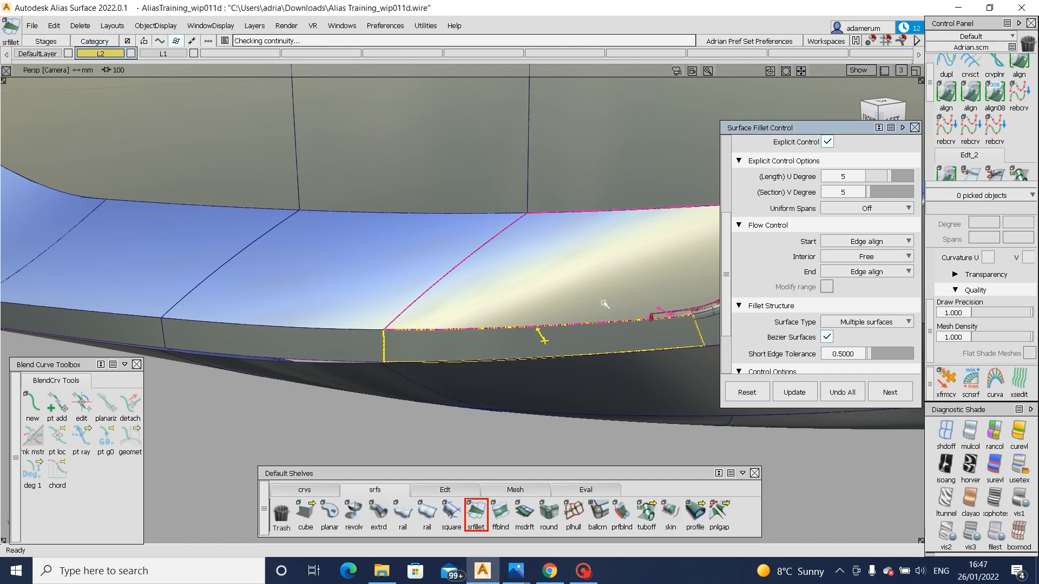
key(alt+m)
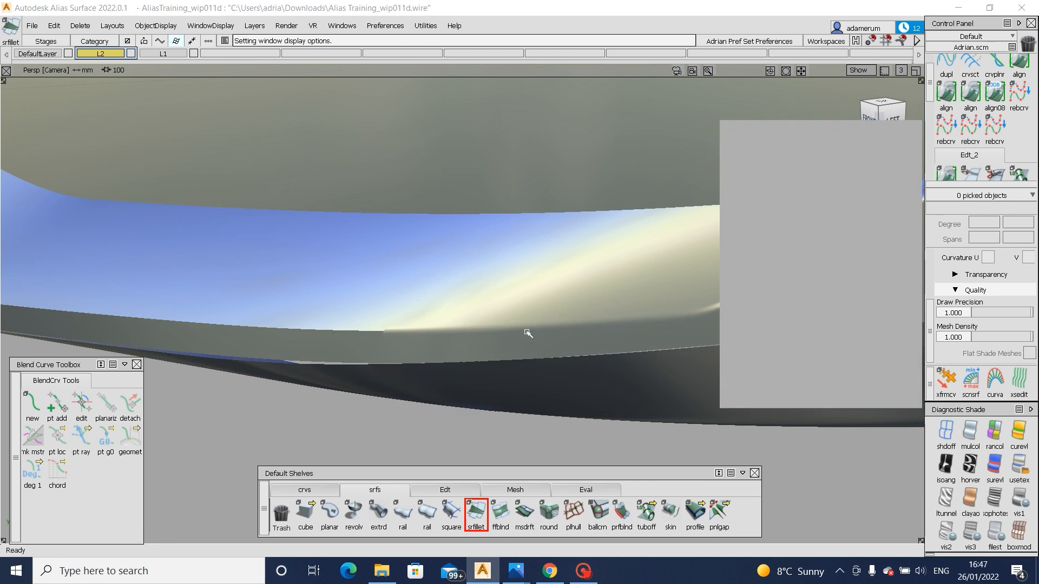
alt+shift+drag(528, 333, 527, 351)
alt+shift+right_drag(528, 352, 494, 352)
key(alt+m)
click(365, 343)
click(333, 331)
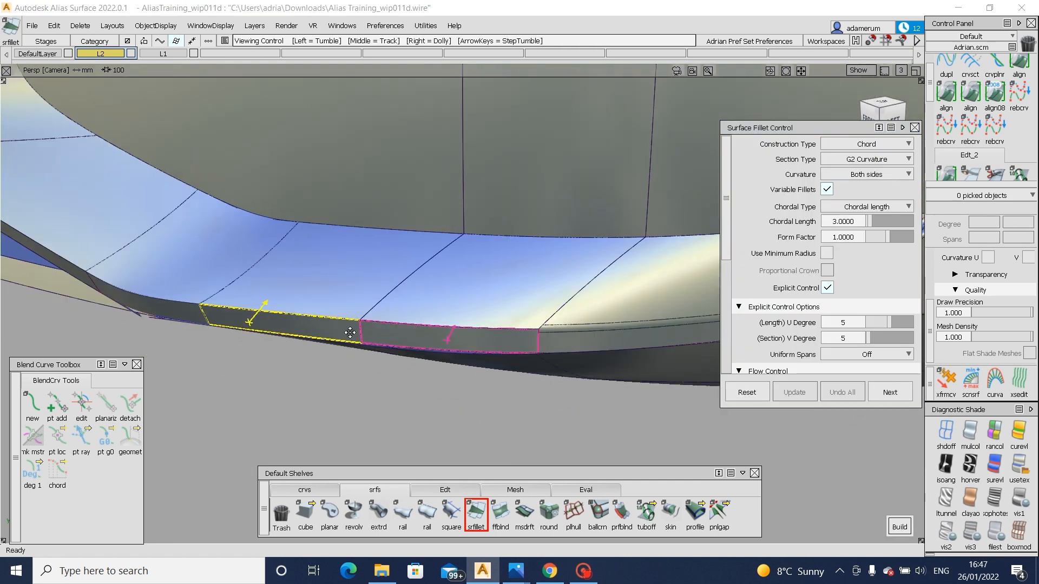
alt+shift+middle_drag(350, 332, 442, 322)
ctrl+shift+drag(556, 360, 556, 318)
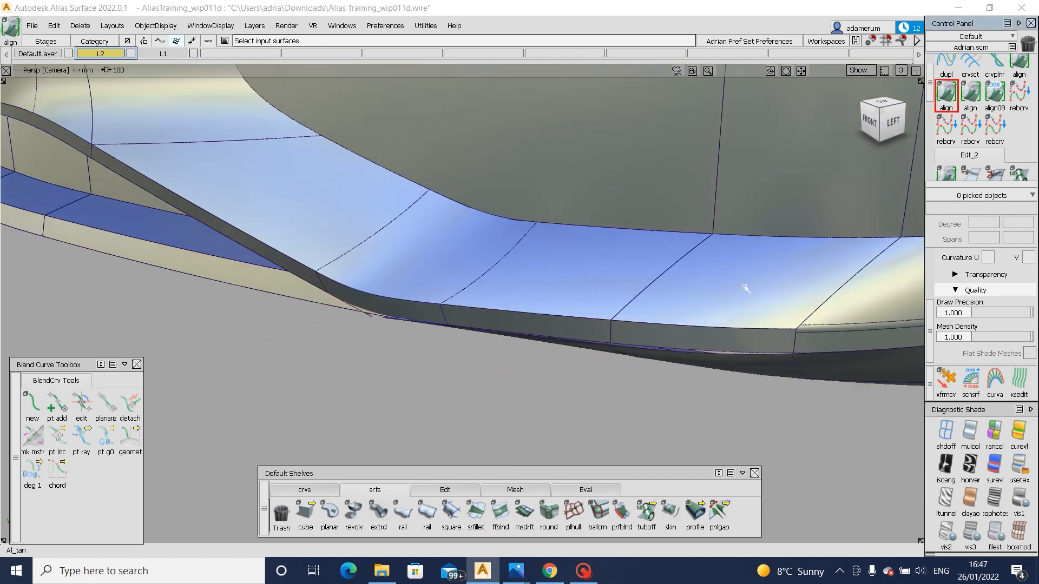
alt+shift+click(614, 332)
- Convert the trimmed thin edge face adjoining the new lower edge fillet into an untrimmed surface with Trim Convert
alt+shift+drag(618, 349, 508, 331)
alt+shift+right_drag(508, 331, 714, 300)
alt+shift+middle_drag(714, 300, 559, 273)
ctrl+shift+drag(559, 273, 510, 305)
click(510, 304)
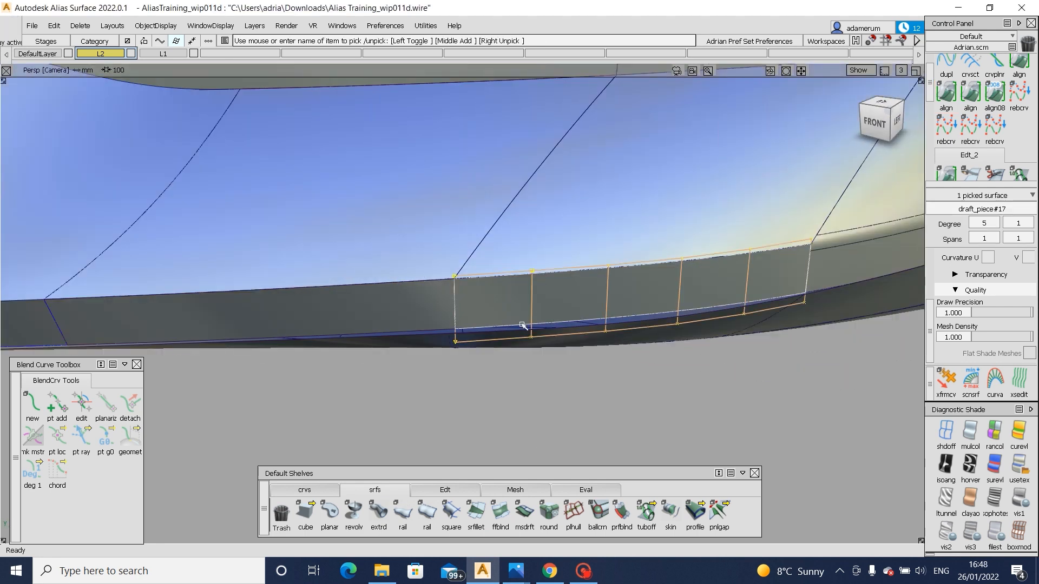
ctrl+shift+drag(540, 436, 541, 331)
click(447, 490)
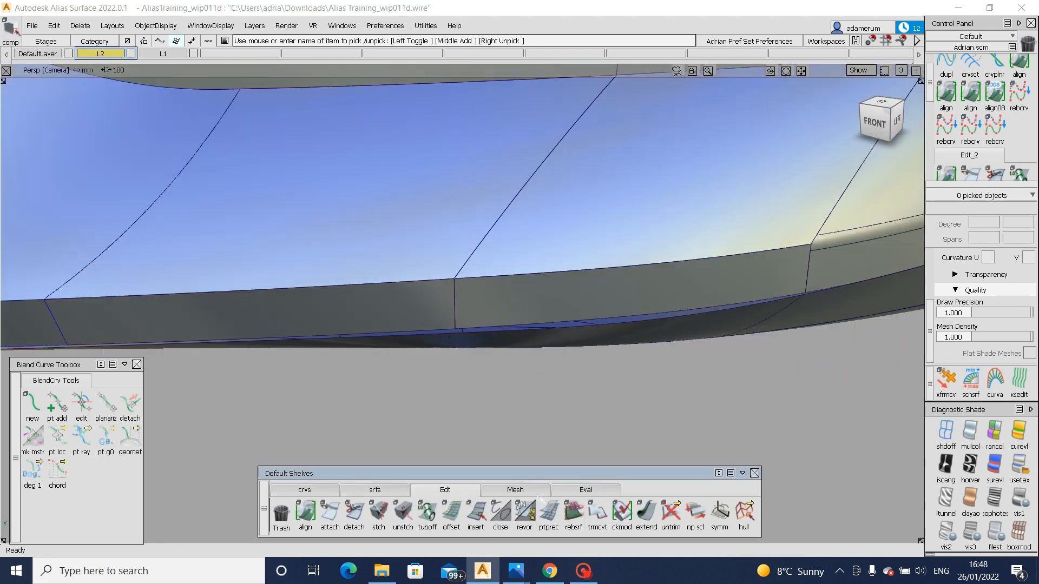
double_click(597, 513)
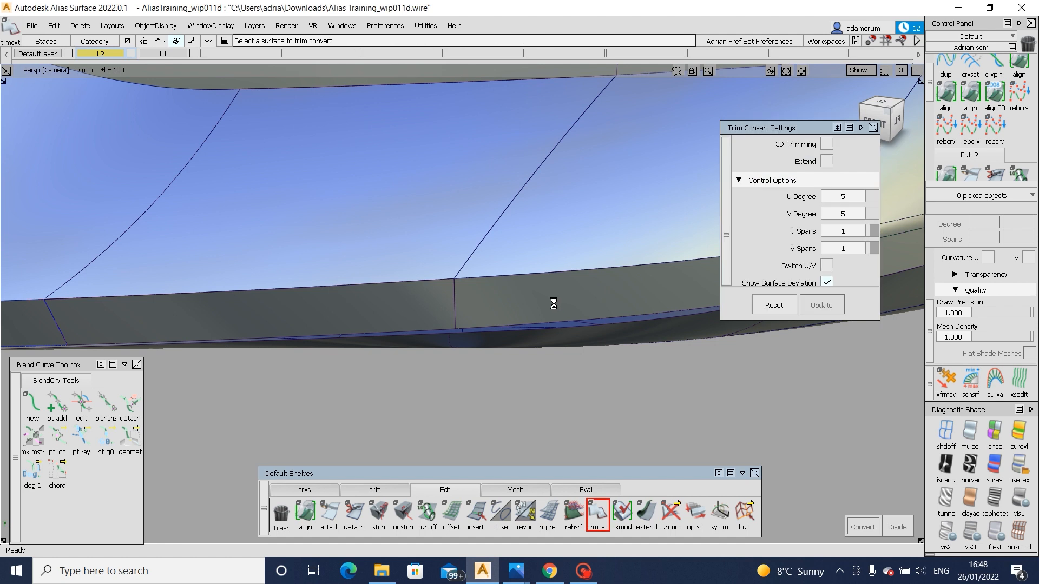
click(553, 303)
- Examine the converted edge face and its surface deviation from the left, front and perspective views
alt+shift+right_drag(575, 292, 460, 297)
alt+shift+drag(460, 298, 257, 325)
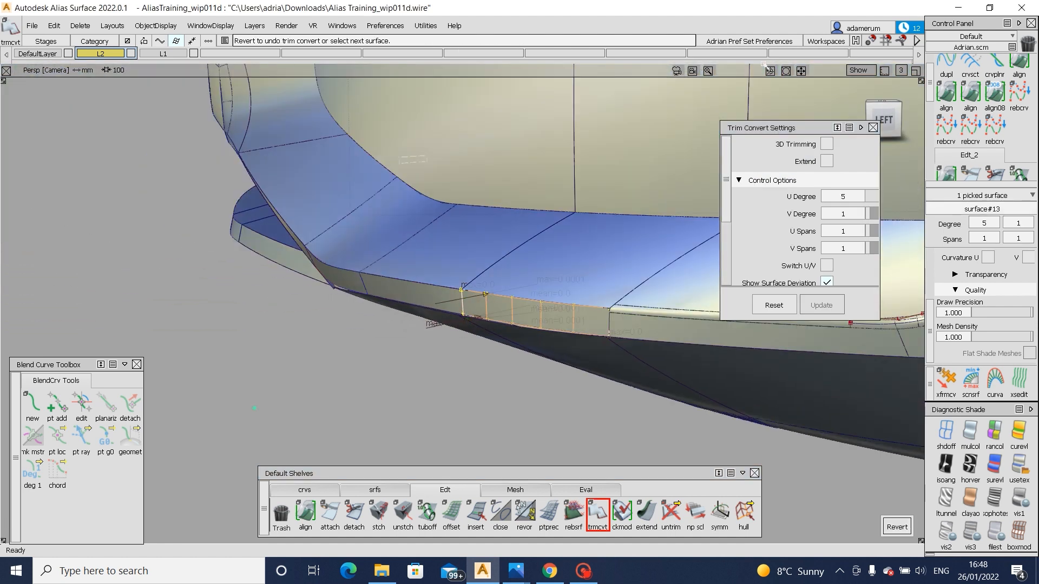
click(882, 117)
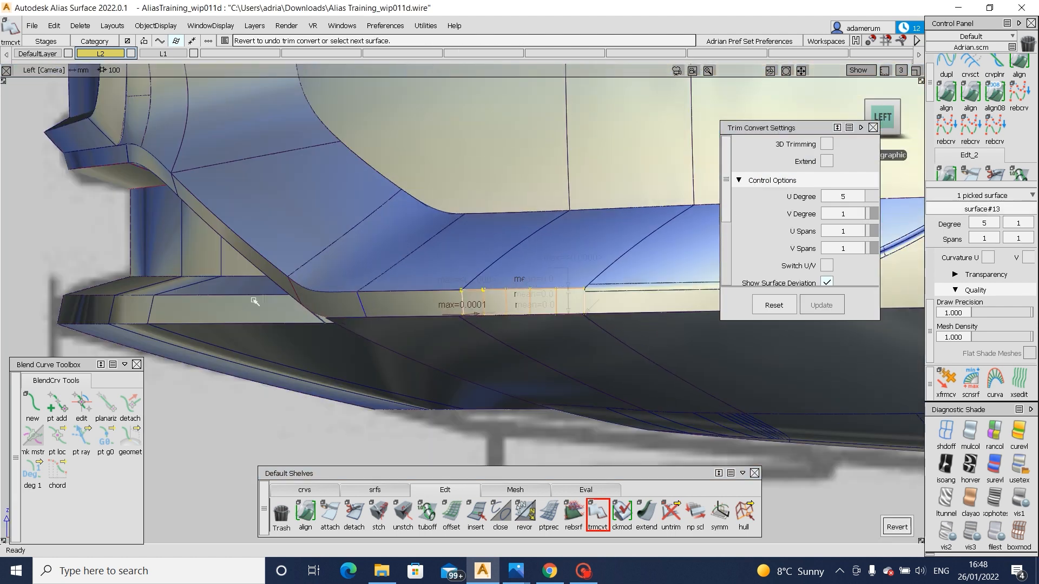
alt+shift+drag(255, 301, 844, 303)
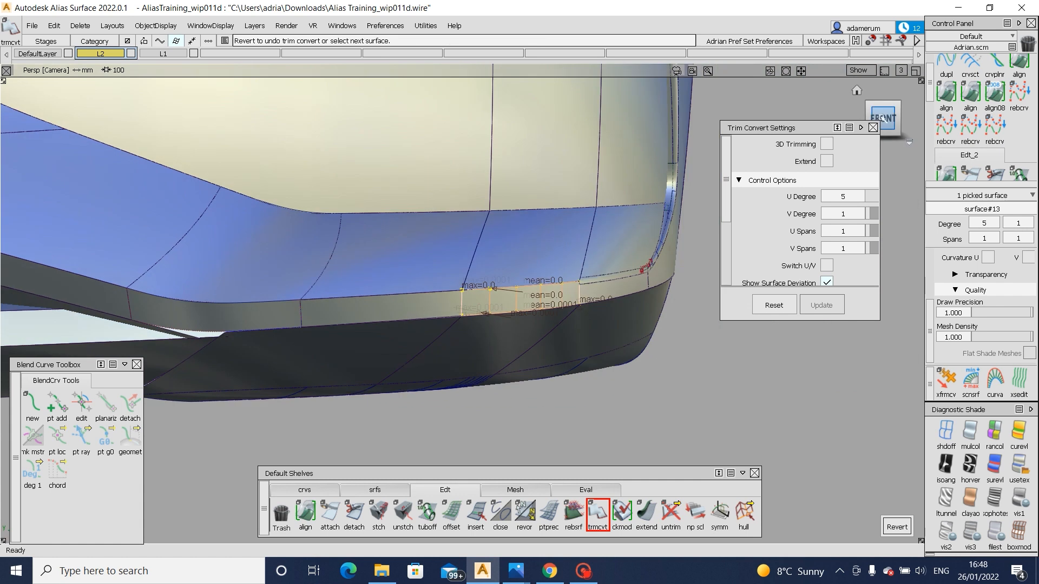
click(881, 118)
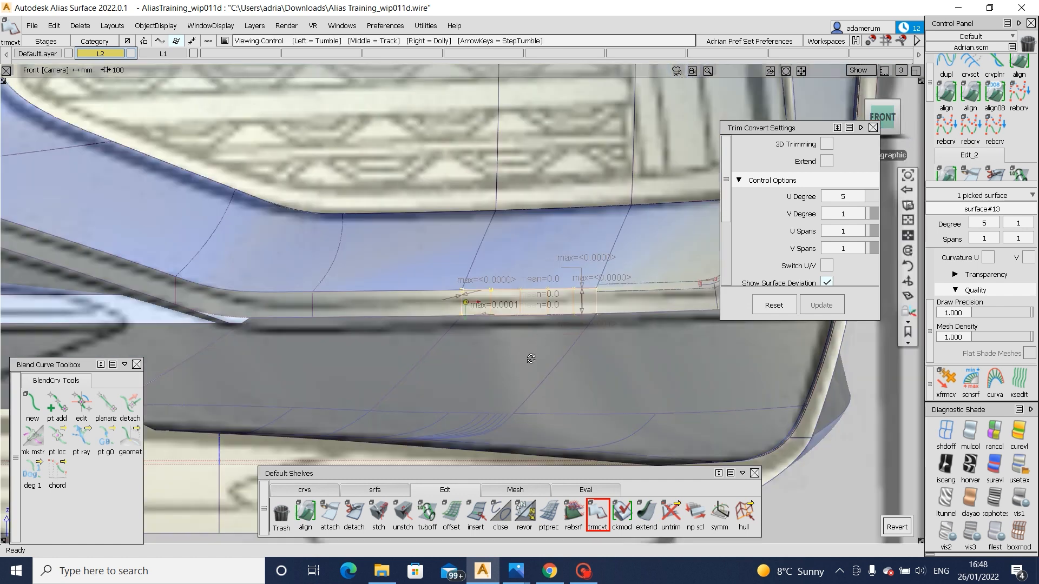
alt+shift+drag(571, 266, 528, 341)
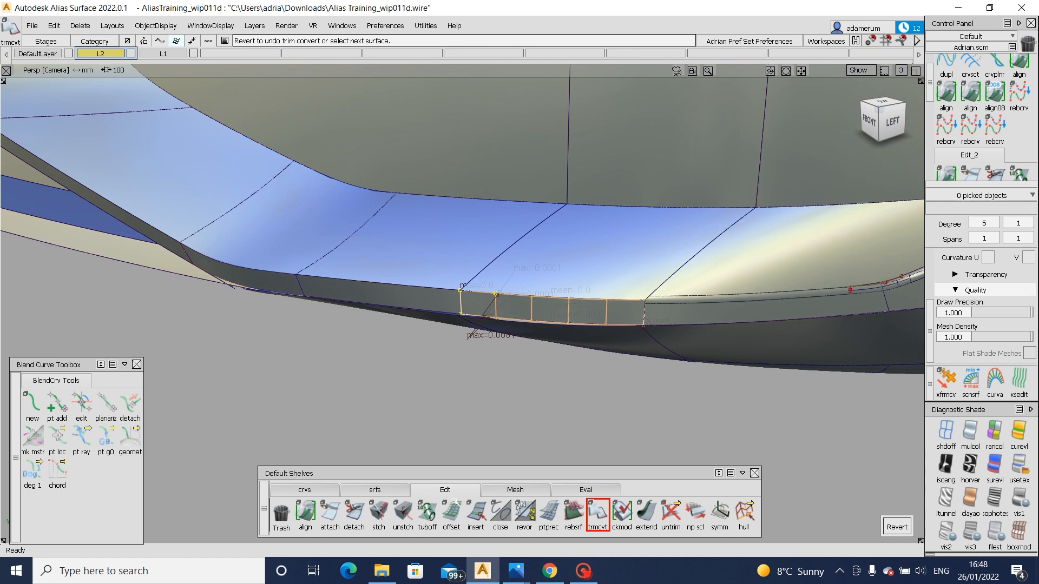
- Align the converted edge face's free end to the neighbouring thin edge face with G2 continuity
click(382, 490)
click(476, 511)
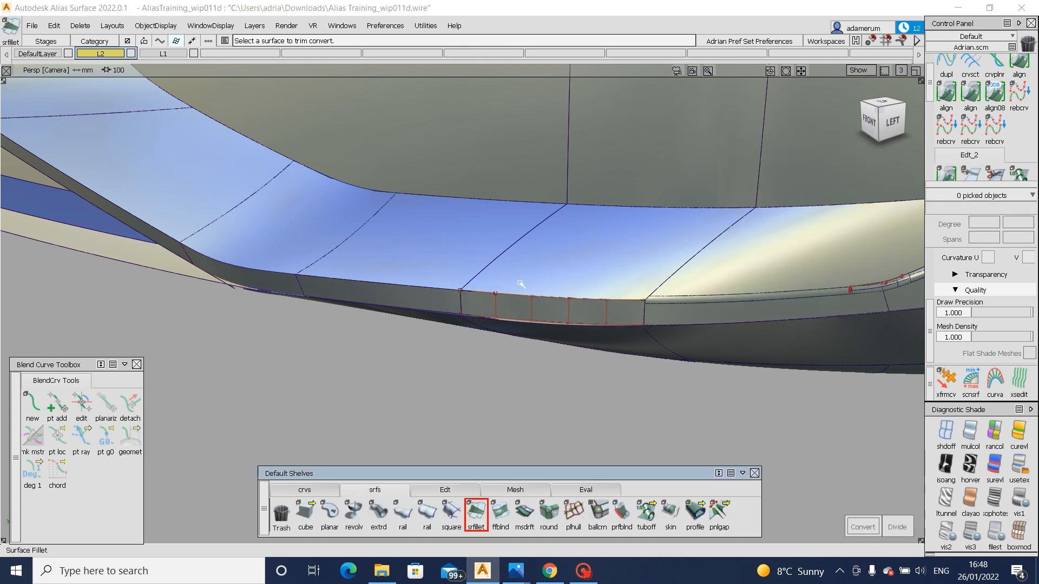
scroll(929, 109, down, 3)
click(946, 99)
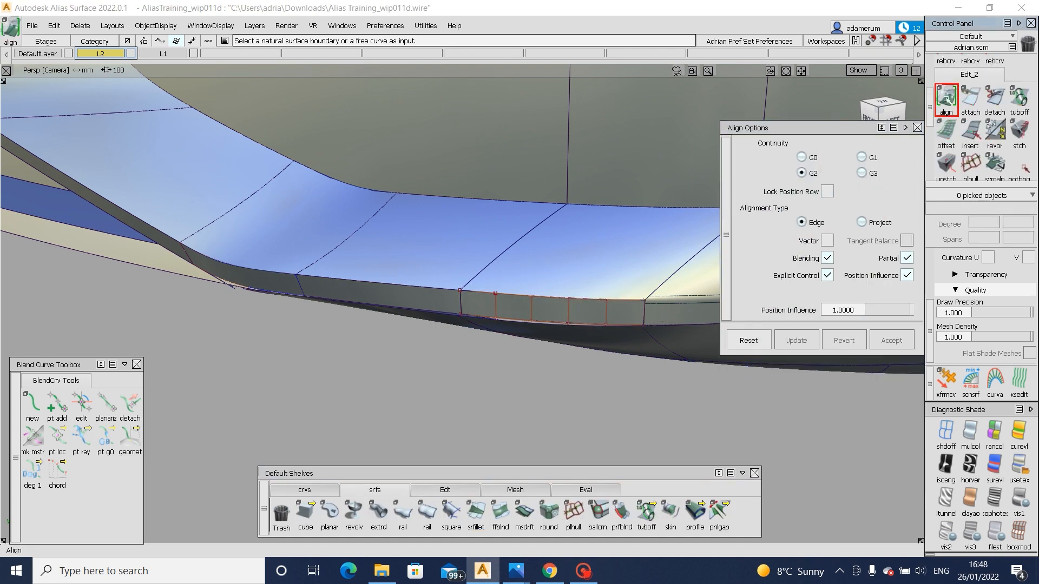
click(463, 300)
click(462, 300)
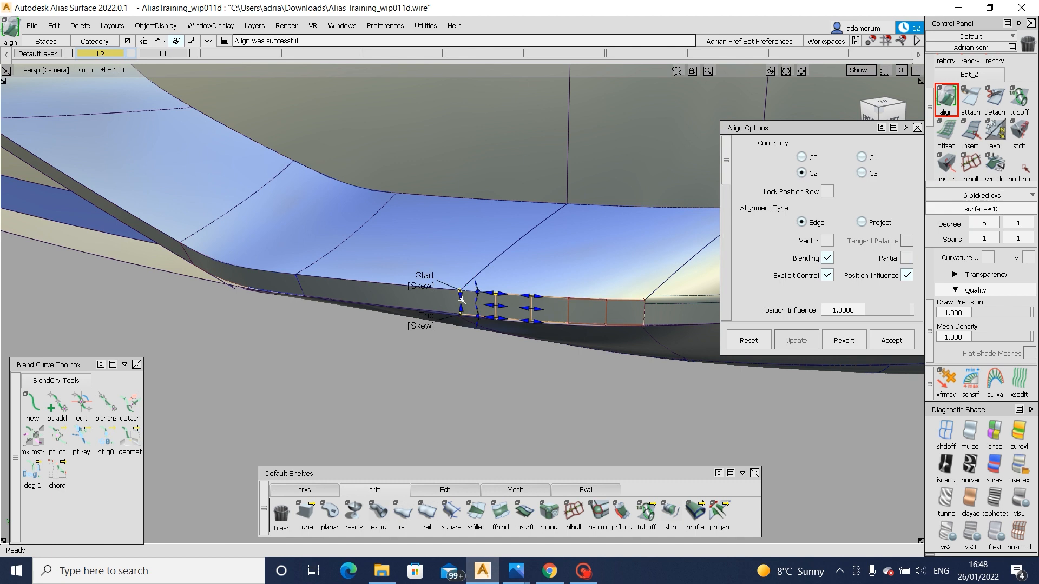
ctrl+shift+drag(568, 331, 568, 296)
- Start another surface fillet and pick the chain of thin edge faces along the recess's lower edge as its first set
click(475, 512)
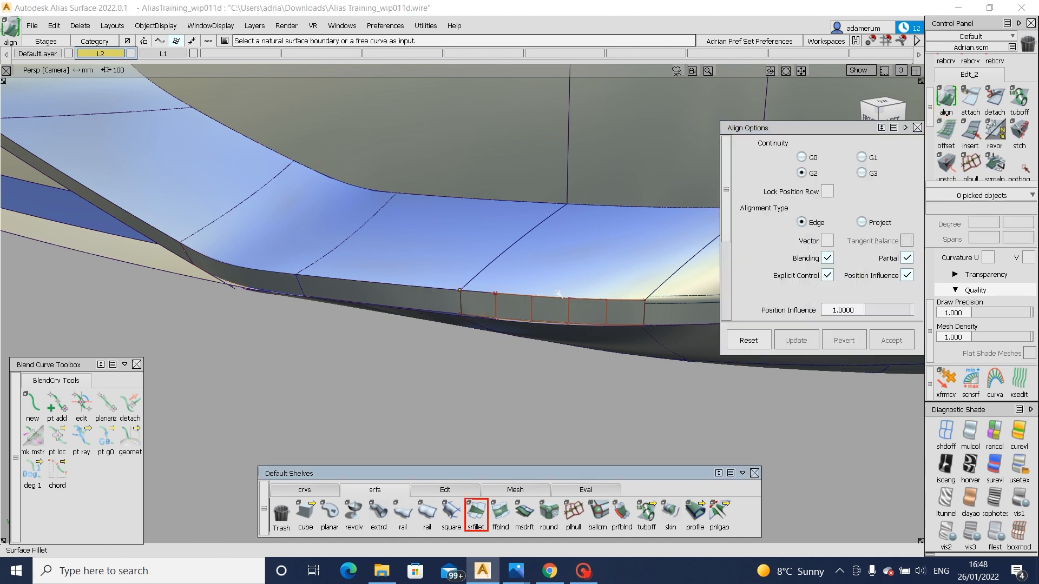
click(466, 302)
click(357, 296)
click(258, 280)
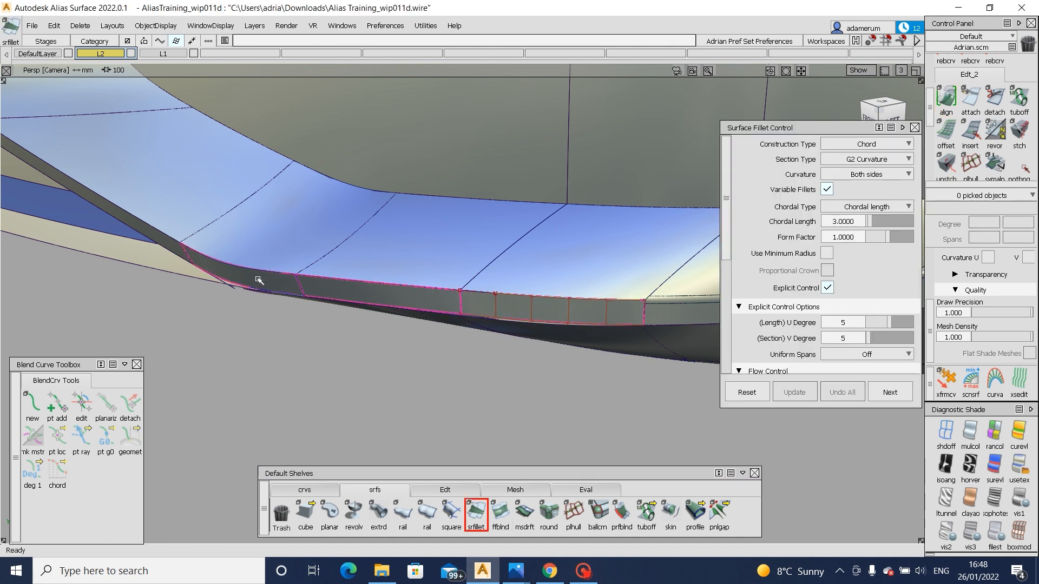
click(168, 239)
key(shift+alt)
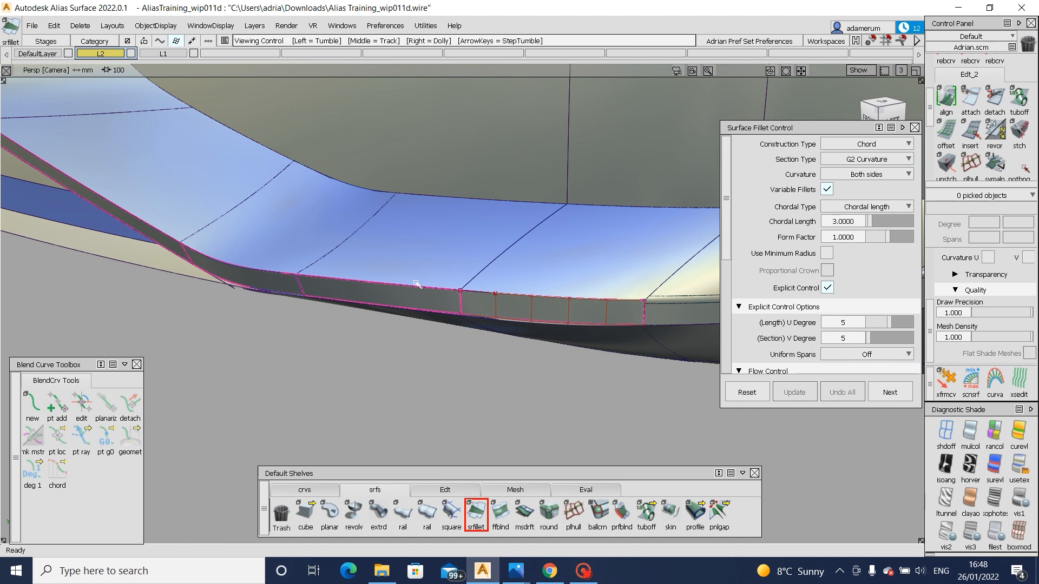
alt+shift+drag(417, 284, 559, 236)
click(483, 225)
alt+shift+drag(485, 227, 561, 209)
alt+shift+right_drag(561, 208, 417, 193)
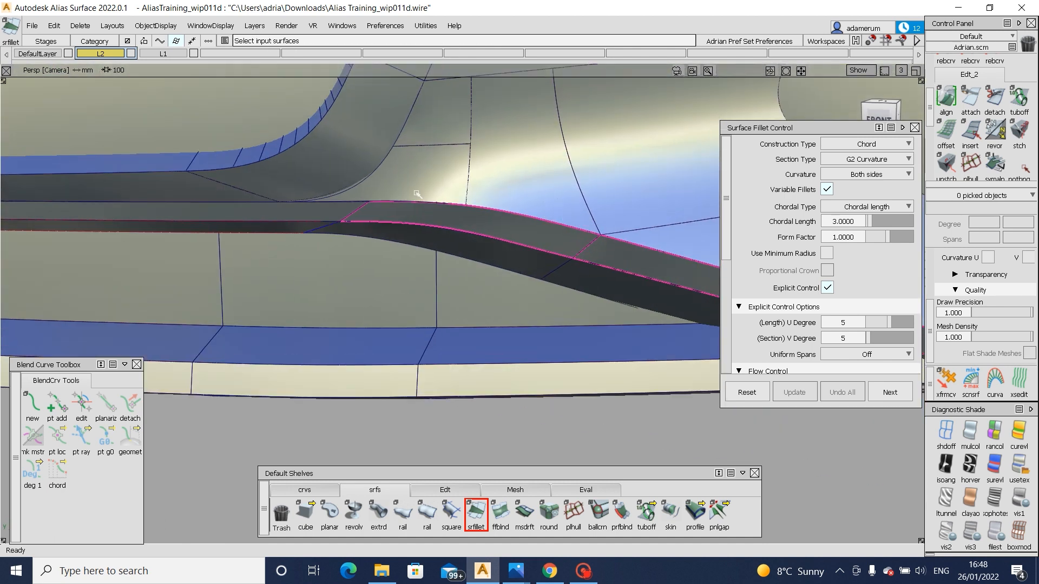
- Pick the recess surfaces above the chain of thin edge faces as the fillet's second set
click(396, 187)
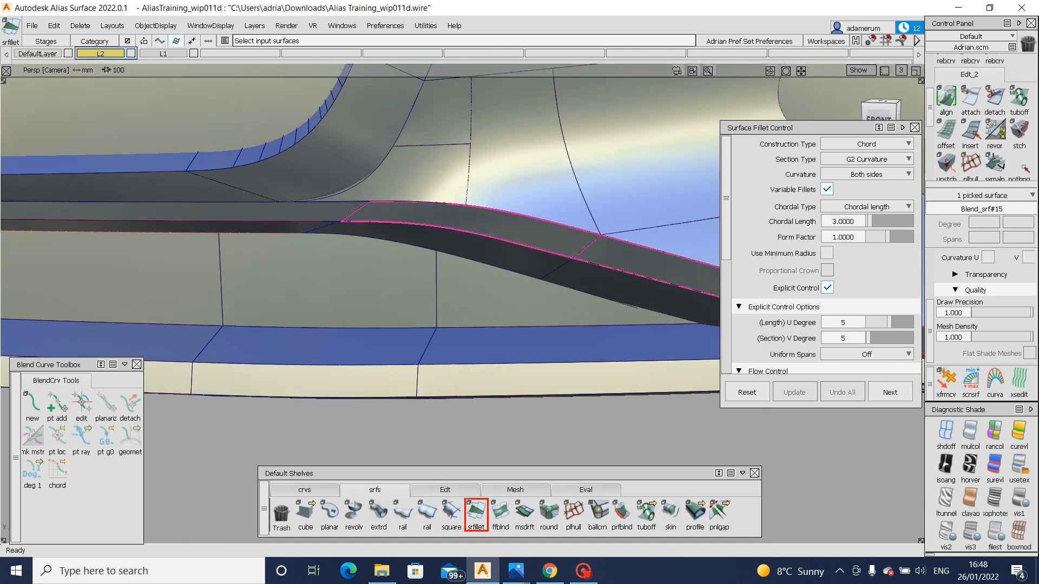
click(533, 195)
alt+shift+middle_drag(643, 214, 513, 180)
click(514, 180)
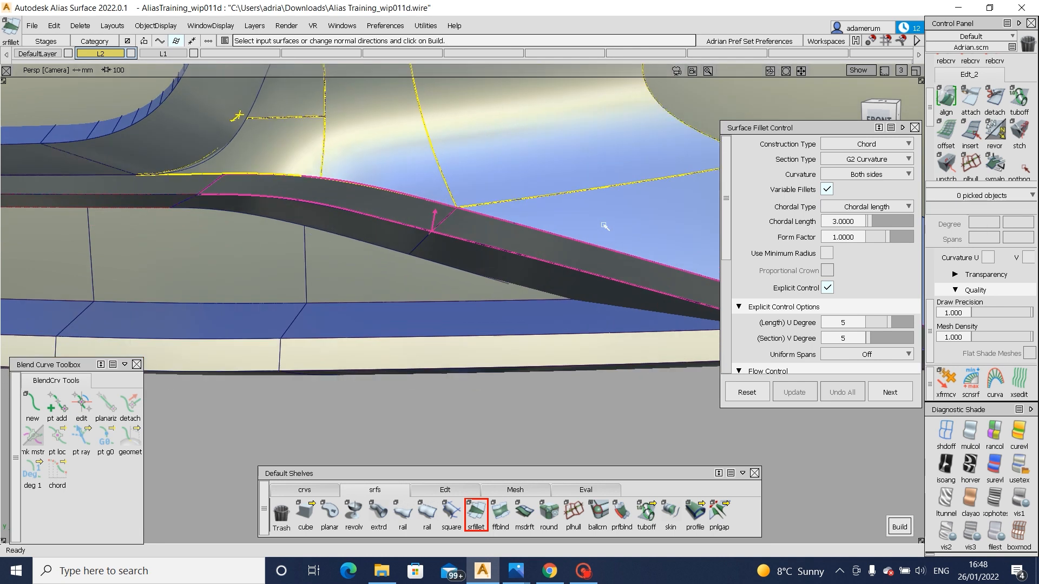
click(608, 228)
alt+shift+middle_drag(650, 245, 443, 225)
click(488, 223)
click(519, 212)
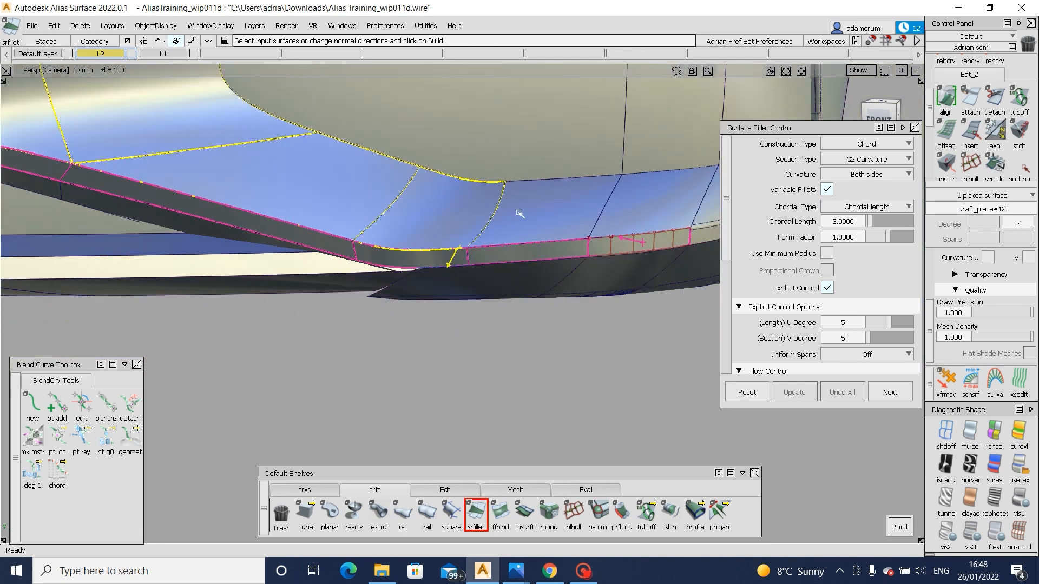
alt+shift+middle_drag(320, 205, 609, 262)
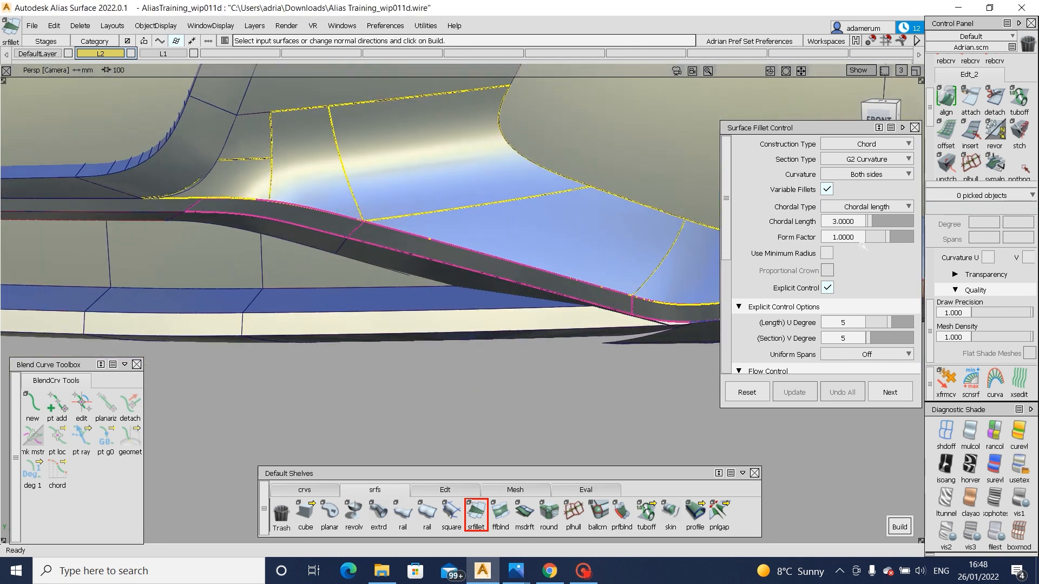
- Set the fillet's start and end flow to Default and build it along the recess's lower edge
scroll(863, 246, down, 9)
click(871, 251)
click(877, 271)
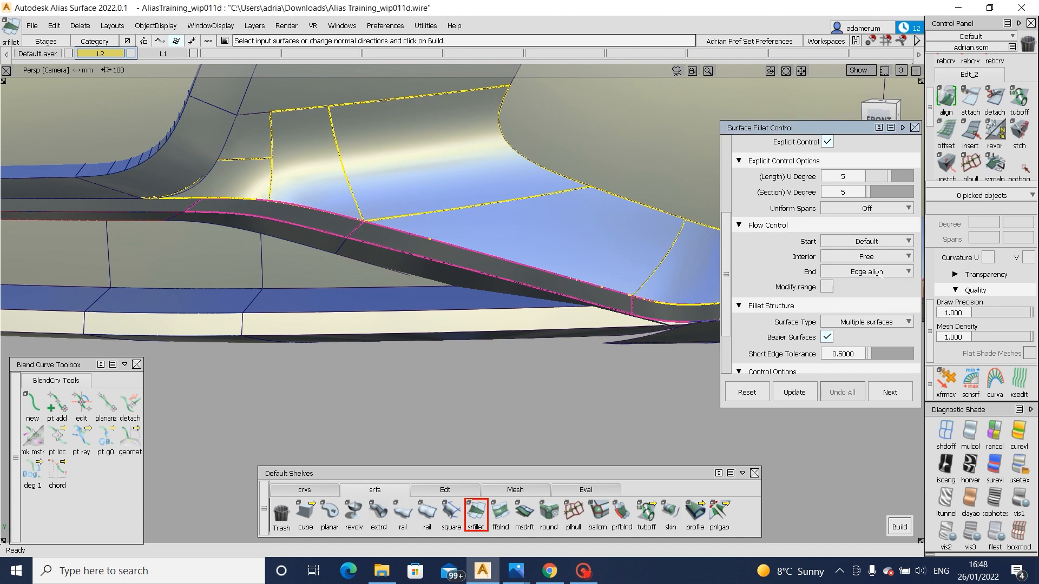
click(873, 271)
click(876, 287)
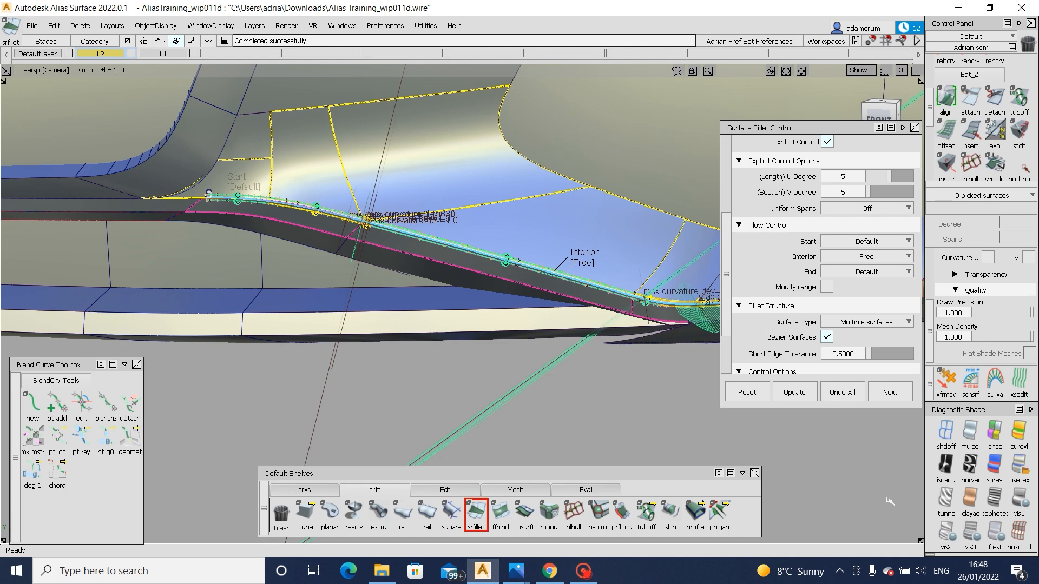
- Switch the long lower fillet's end flow to Edge align and examine its shape and curvature near that end
alt+shift+right_drag(192, 186, 246, 214)
alt+shift+middle_drag(245, 215, 384, 229)
alt+shift+right_drag(383, 229, 424, 213)
alt+shift+drag(425, 213, 580, 275)
alt+shift+middle_drag(580, 276, 483, 274)
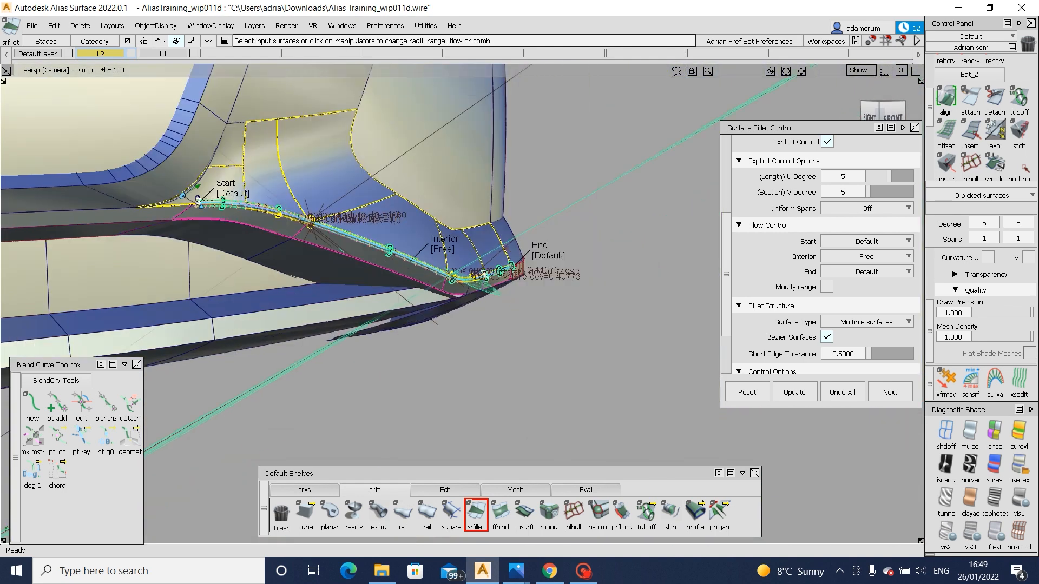
click(545, 258)
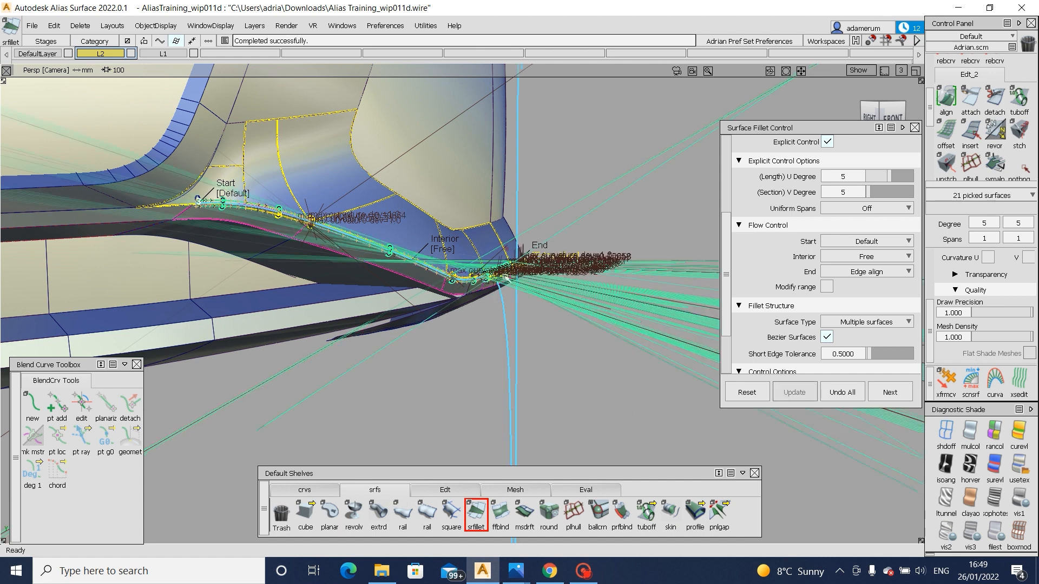
alt+shift+right_drag(552, 282, 579, 278)
alt+shift+drag(579, 279, 503, 265)
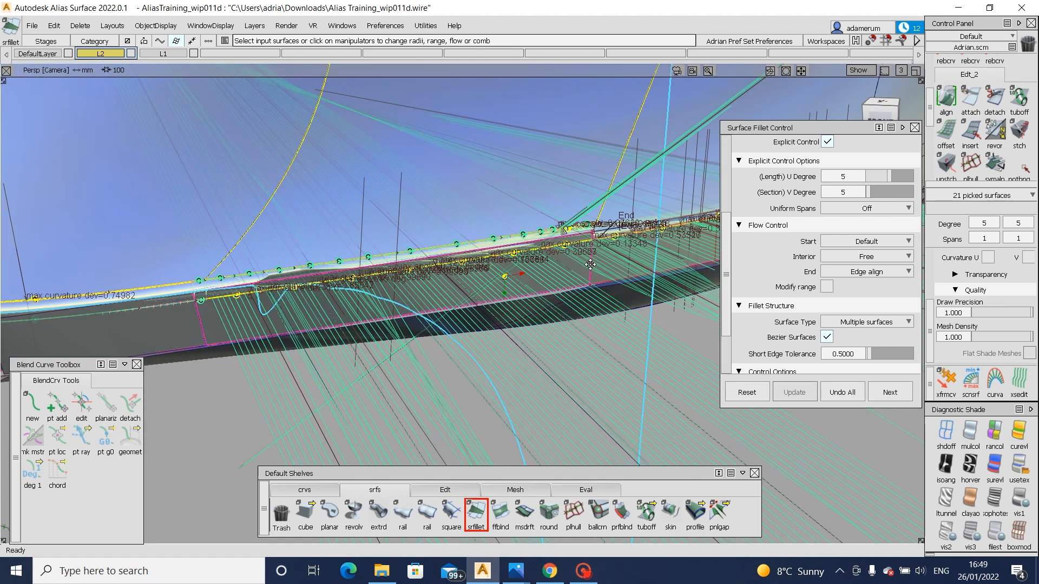
alt+shift+middle_drag(503, 265, 380, 282)
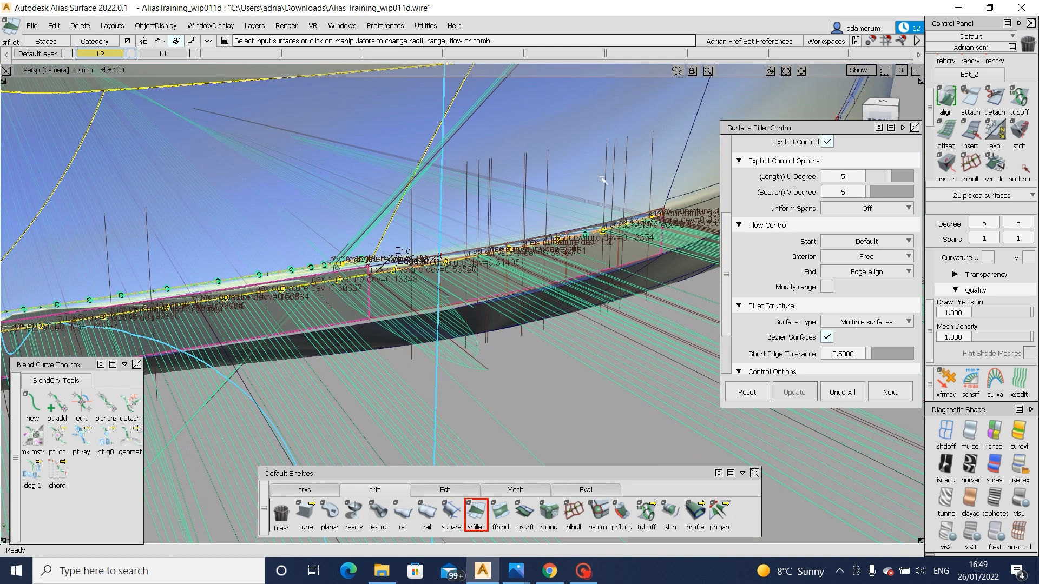
- Set the long lower fillet's end flow to Default and rebuild the fillet
click(572, 168)
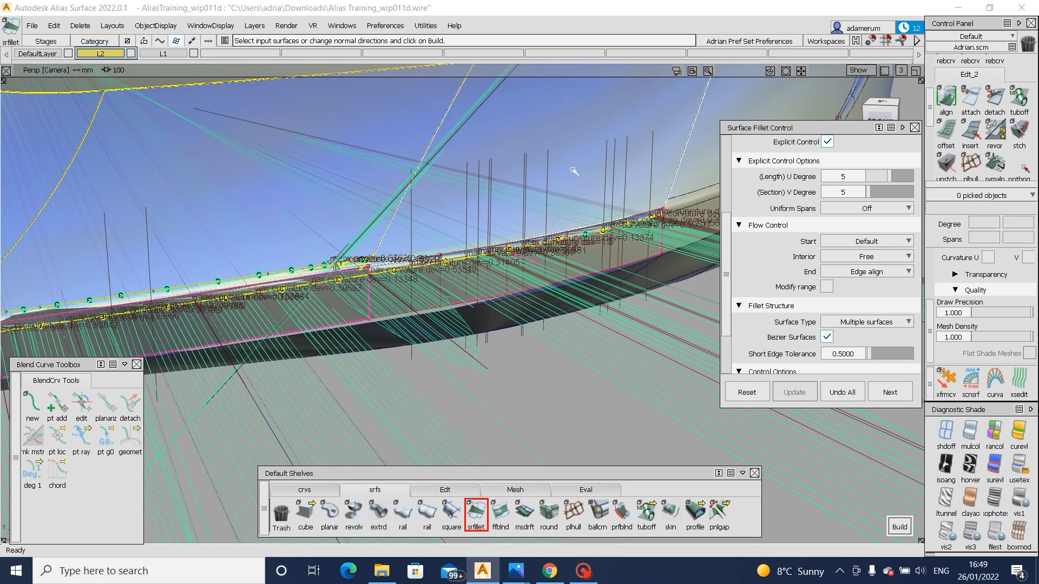
scroll(865, 216, down, 2)
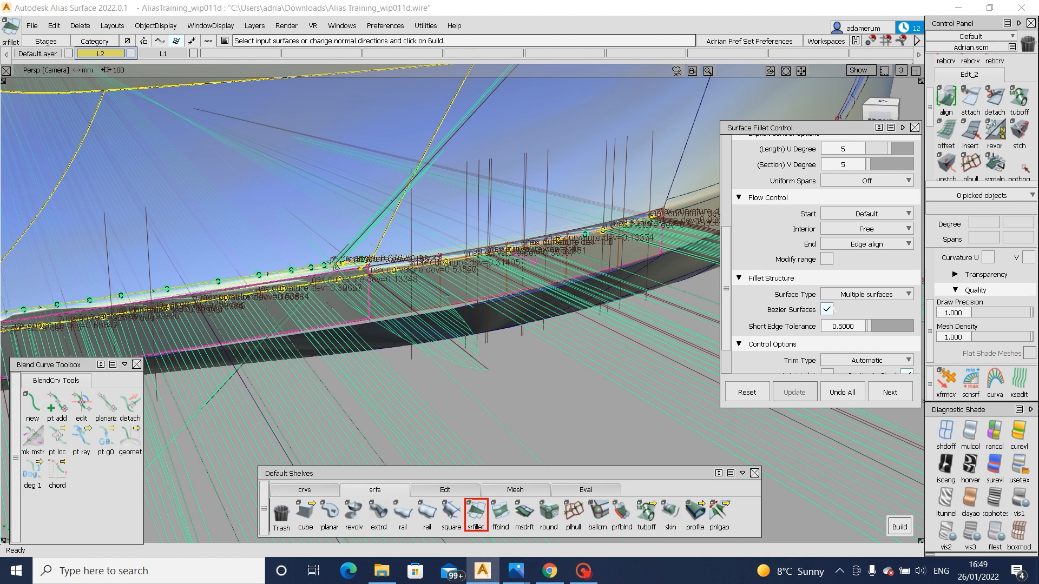
click(877, 200)
click(743, 224)
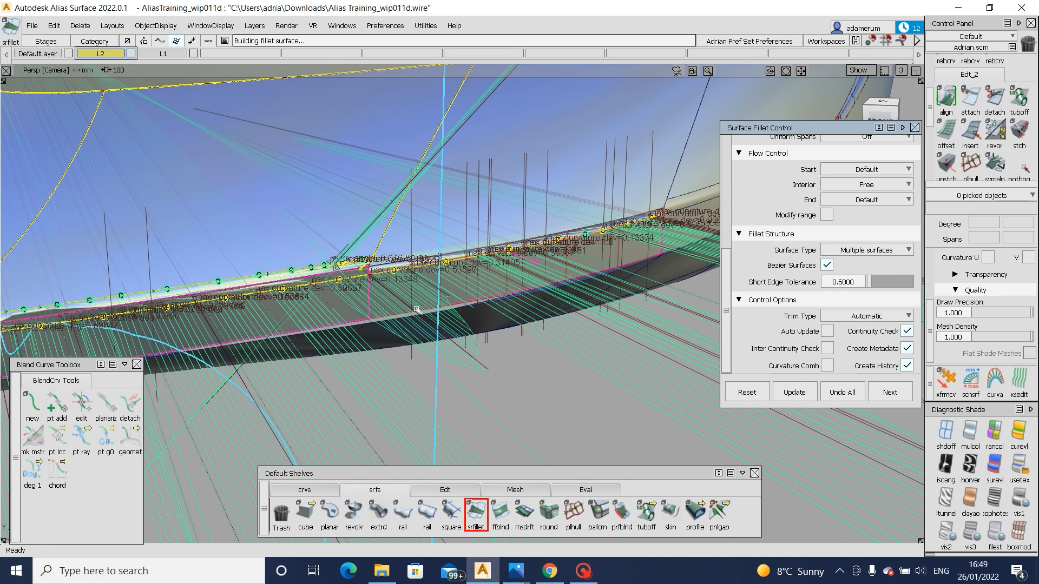
- Start another surface fillet and pick the edge face beside the long fillet and the recess surface above it as its two sets
key(space)
click(447, 280)
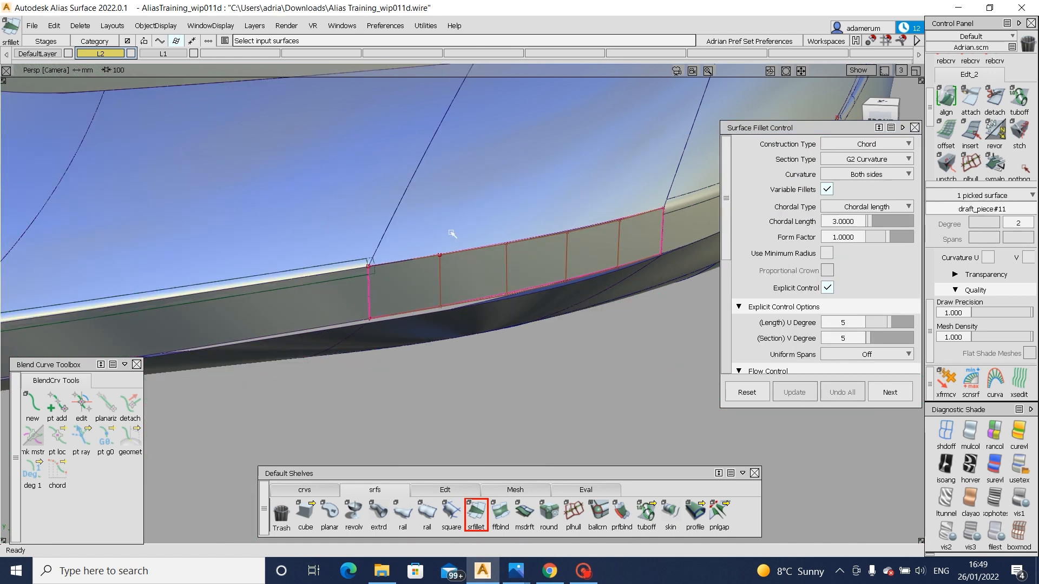
click(452, 231)
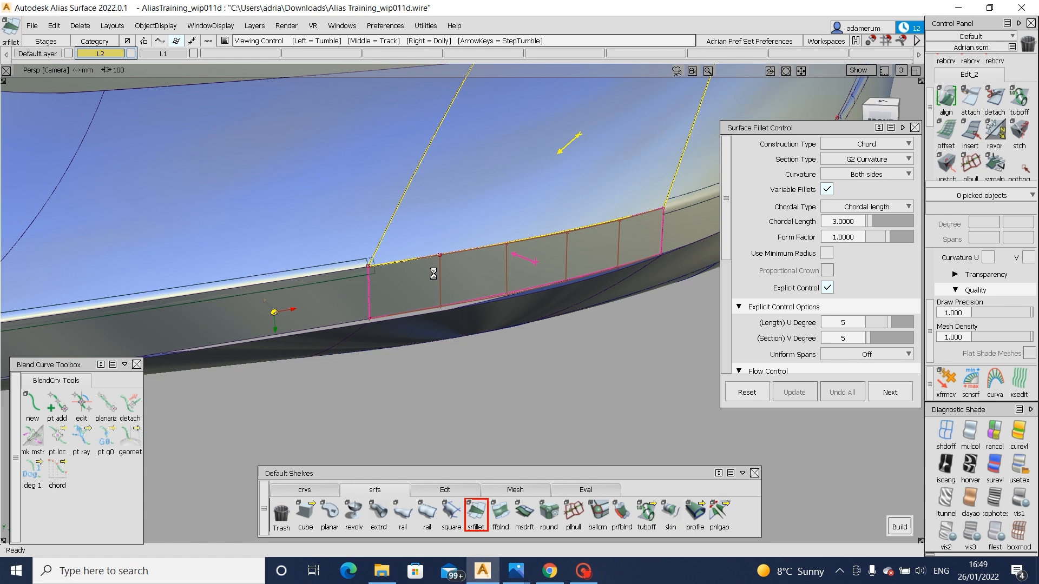
alt+shift+drag(490, 291, 563, 314)
key(alt+space)
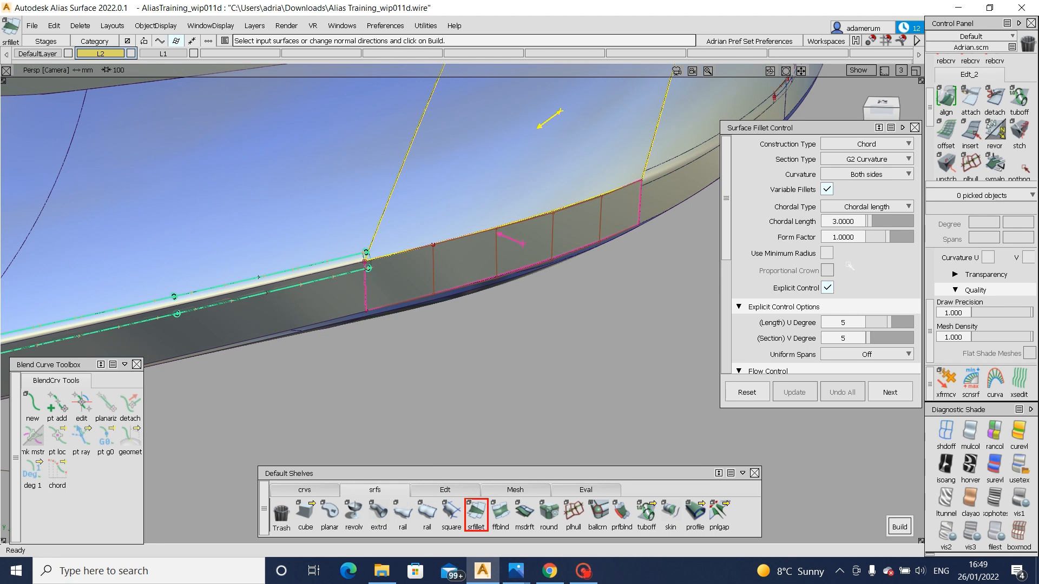
- Set the new fillet's start flow to Edge align, change its end flow, and build it between the neighbouring lower fillets
scroll(848, 265, down, 3)
click(865, 304)
click(866, 318)
click(866, 320)
click(876, 334)
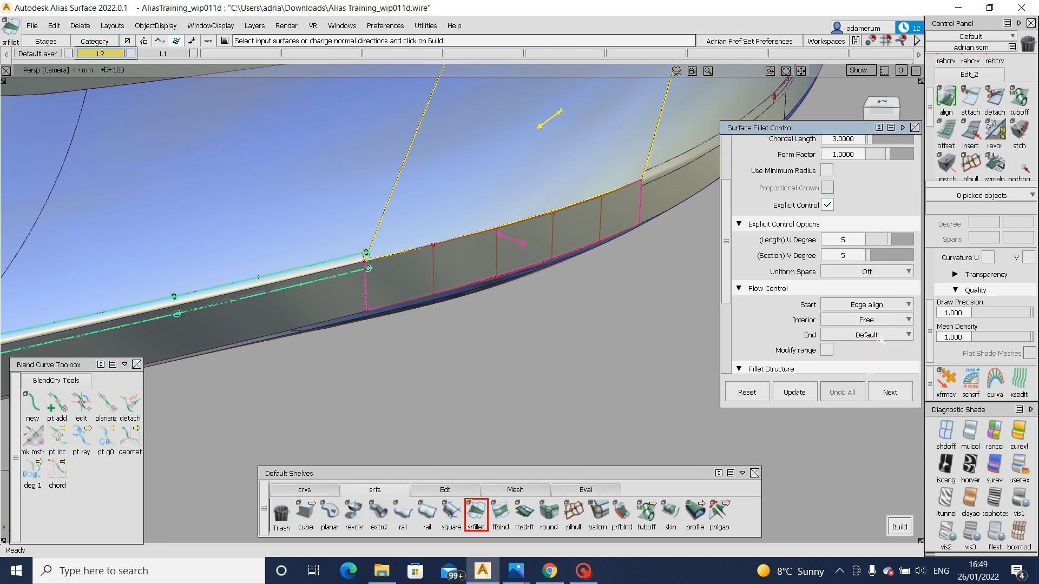
click(881, 336)
click(881, 379)
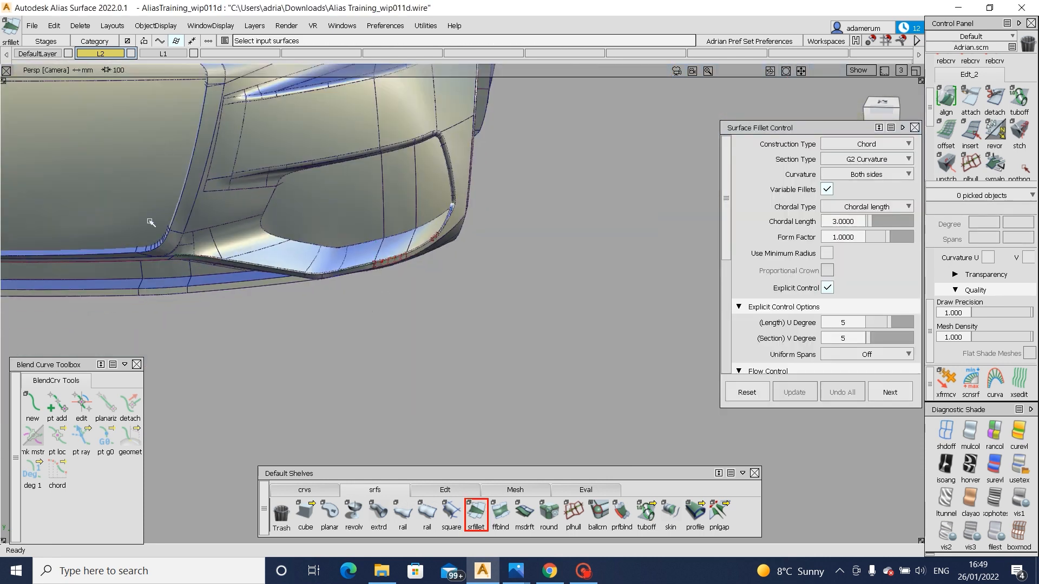
key(Escape)
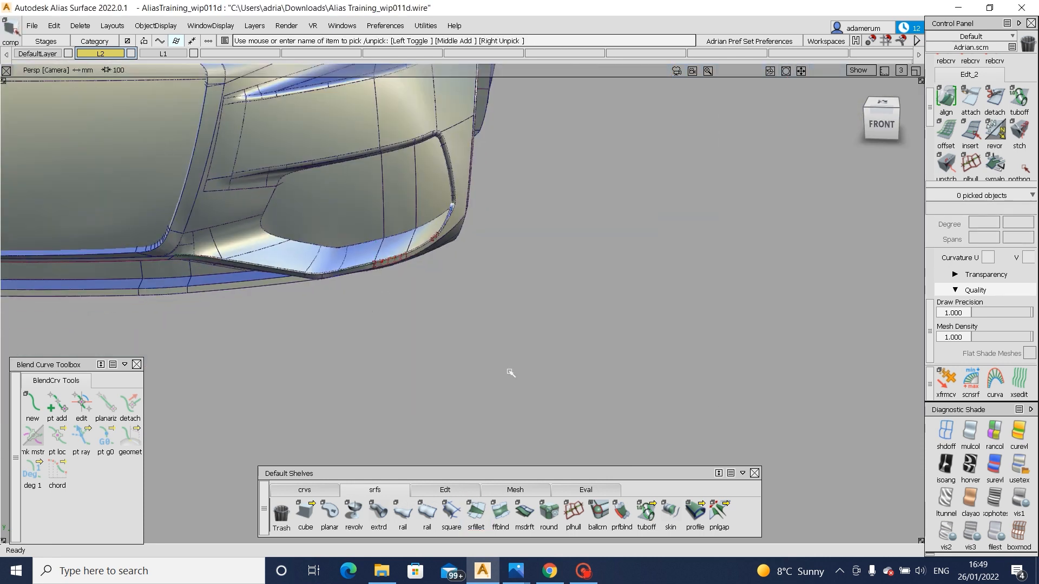
- Align the end edge of the recess's upper fillet to the neighbouring fillet piece with G1 edge alignment, closing the sliver between them
ctrl+shift+drag(509, 372, 401, 293)
alt+shift+right_drag(400, 293, 417, 274)
alt+shift+middle_drag(375, 224, 385, 397)
ctrl+shift+drag(395, 346, 412, 189)
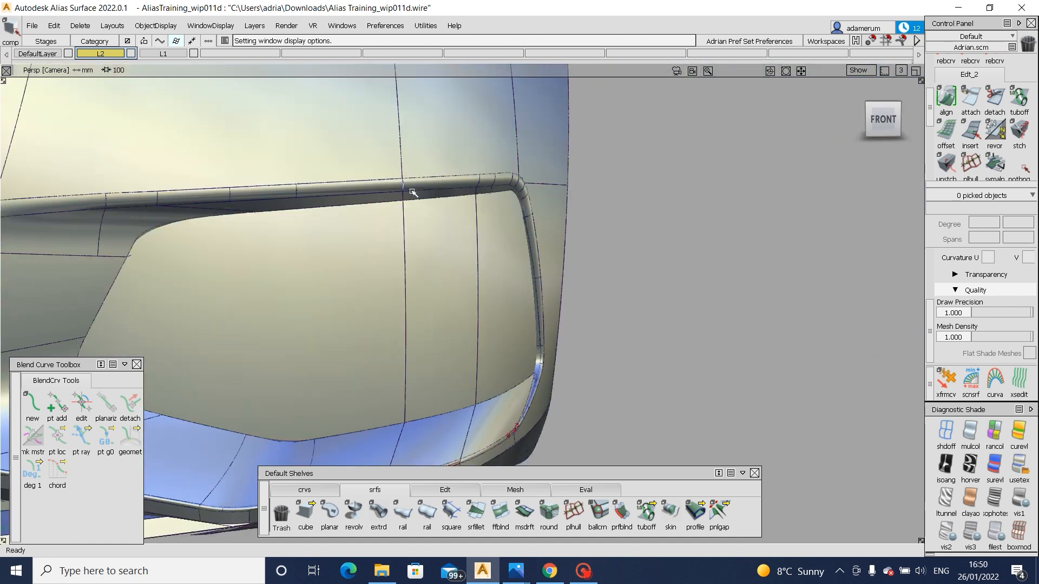
alt+shift+right_drag(412, 186, 348, 220)
double_click(946, 97)
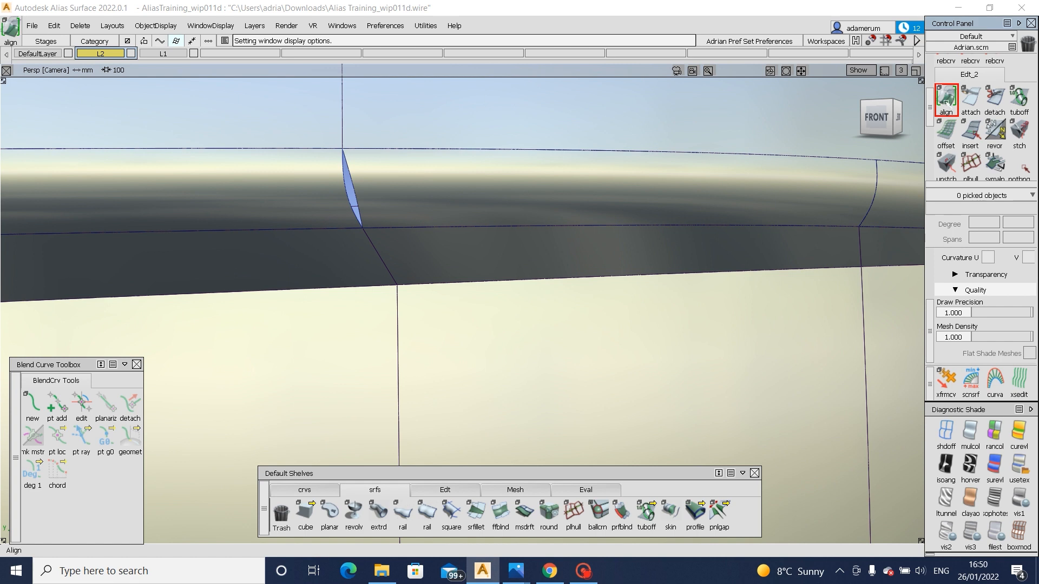
click(357, 197)
click(357, 196)
click(457, 219)
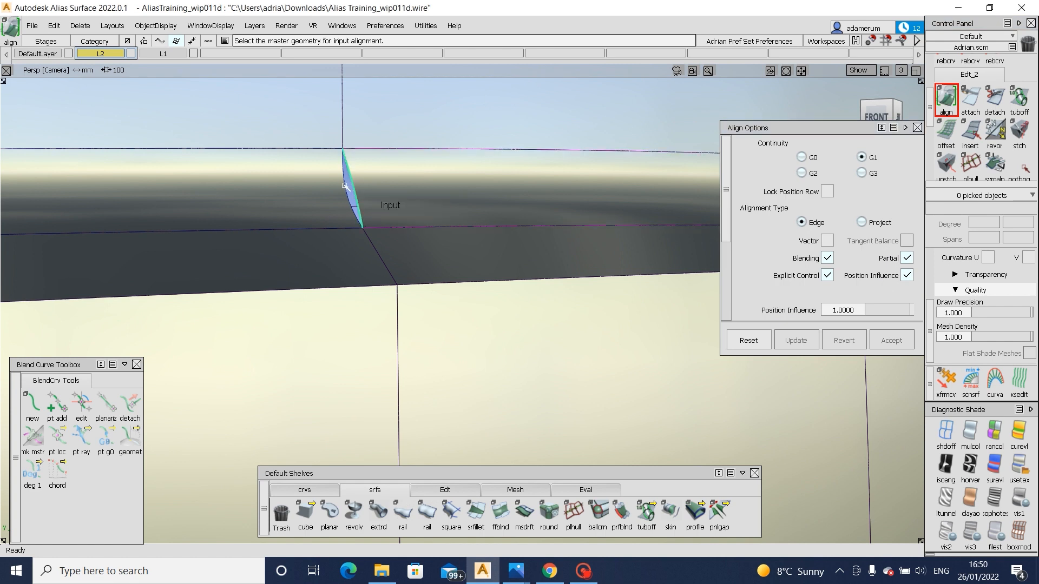
click(345, 186)
click(433, 258)
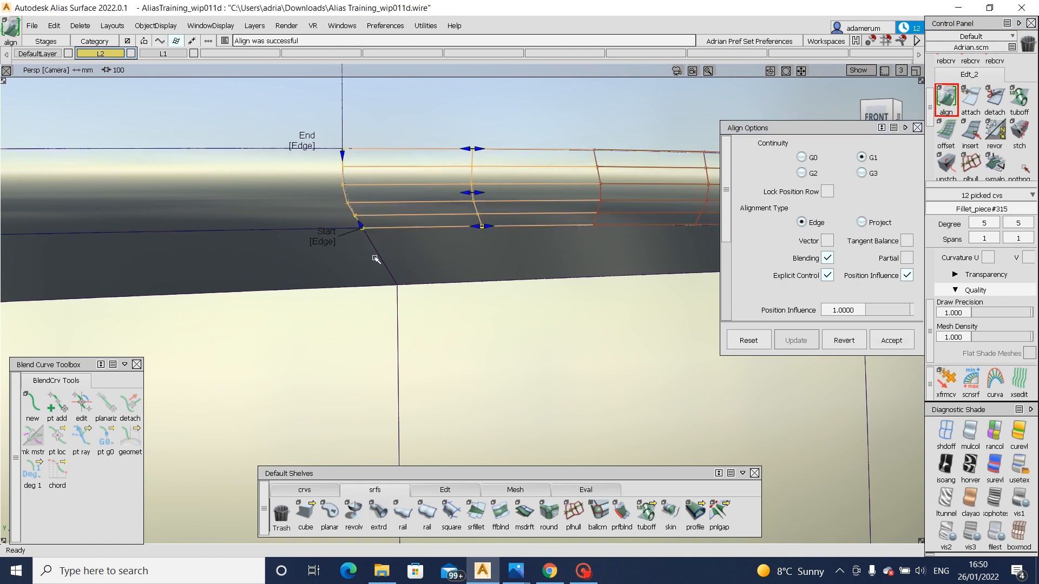
- Examine the shaded fillet surfaces all around the recess with the curves hidden
ctrl+shift+drag(397, 320, 391, 261)
ctrl+shift+right_drag(419, 259, 420, 366)
alt+shift+drag(420, 367, 410, 371)
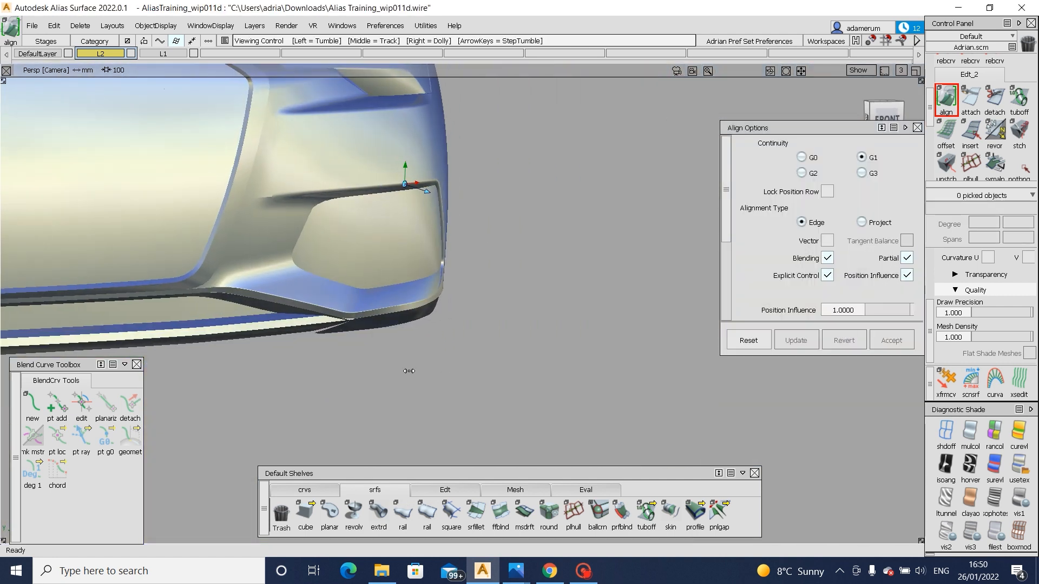
alt+shift+right_drag(410, 371, 309, 377)
mouse_move(309, 377)
alt+shift+mouse_down()
mouse_move(278, 380)
mouse_move(294, 374)
alt+shift+mouse_up()
alt+shift+right_drag(295, 374, 325, 373)
alt+shift+middle_drag(324, 373, 338, 382)
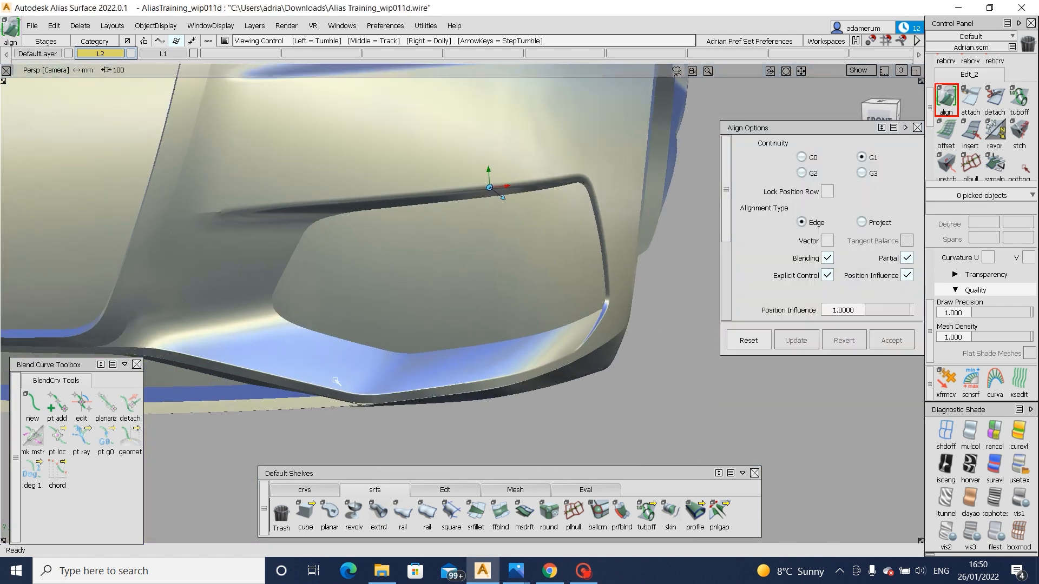
- Trim the wall surfaces along the recess's lower edge to the fillet line, keeping the region below the fillet
alt+shift+click(357, 393)
alt+shift+right_drag(442, 406, 606, 346)
ctrl+shift+drag(494, 331, 455, 354)
click(459, 346)
click(460, 344)
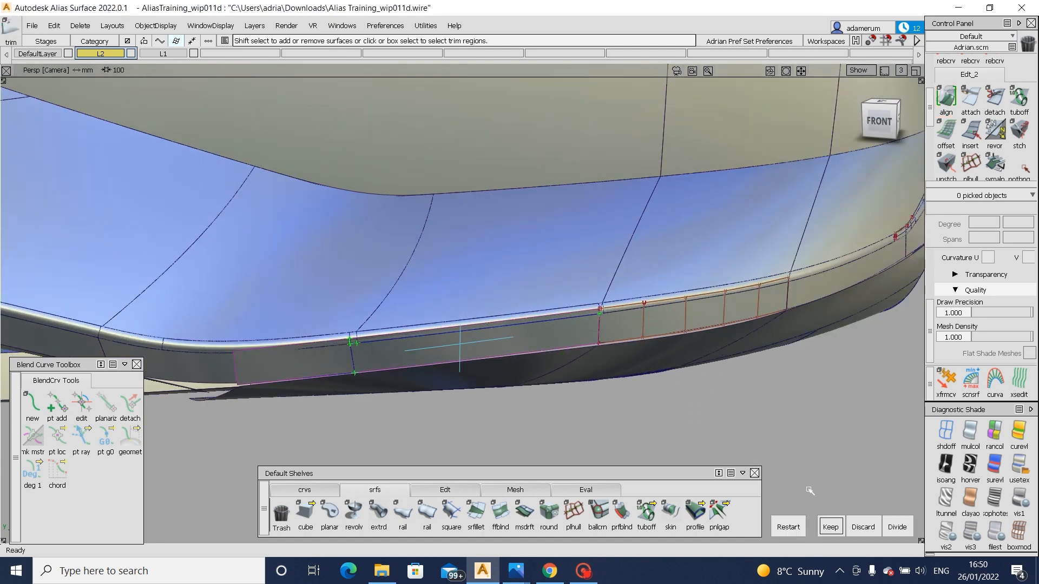
click(832, 527)
click(830, 526)
ctrl+shift+drag(581, 265, 702, 384)
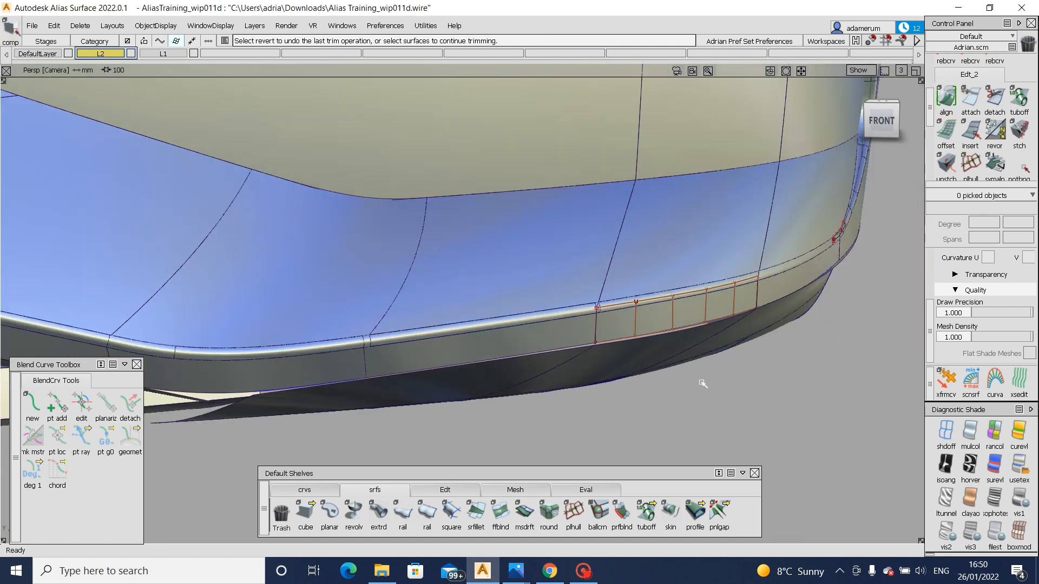
- Project the curved edge of the dark inner surface onto the blend surface near the lower fillet's inboard end
ctrl+shift+drag(692, 424, 535, 380)
alt+shift+middle_drag(346, 373, 833, 433)
alt+shift+click(401, 311)
alt+shift+right_drag(401, 311, 535, 293)
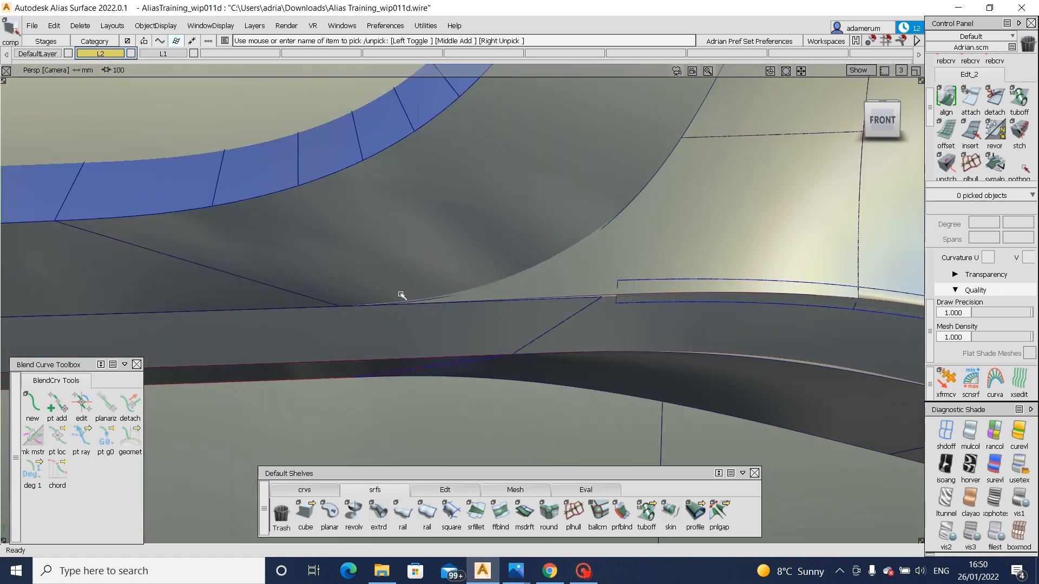
click(536, 286)
ctrl+shift+middle_drag(452, 288, 551, 283)
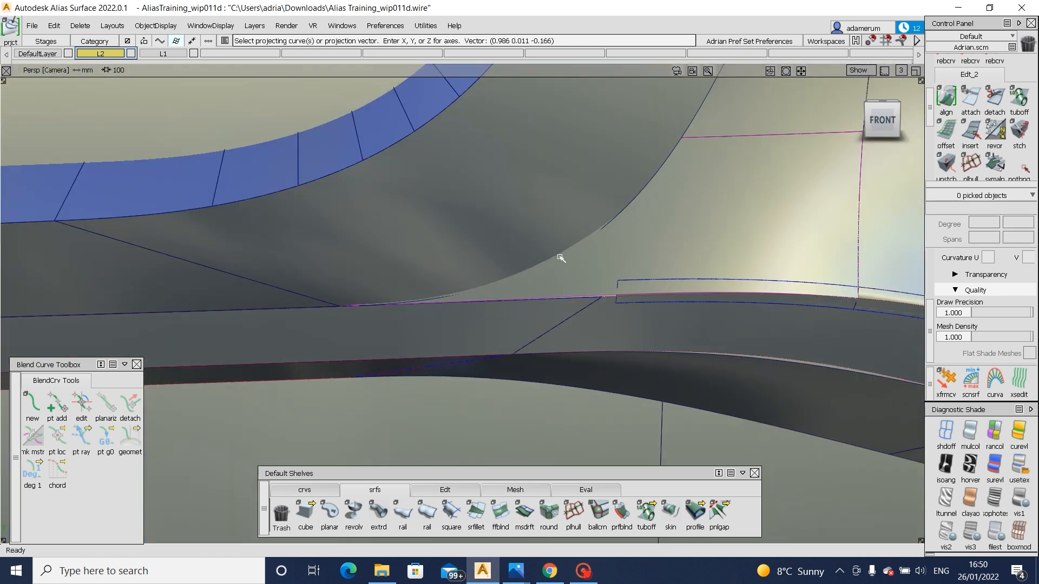
click(613, 219)
key(space)
- Trim the blend surface along the projected curve, keeping the side next to the lower fillet
ctrl+shift+middle_drag(793, 181, 661, 255)
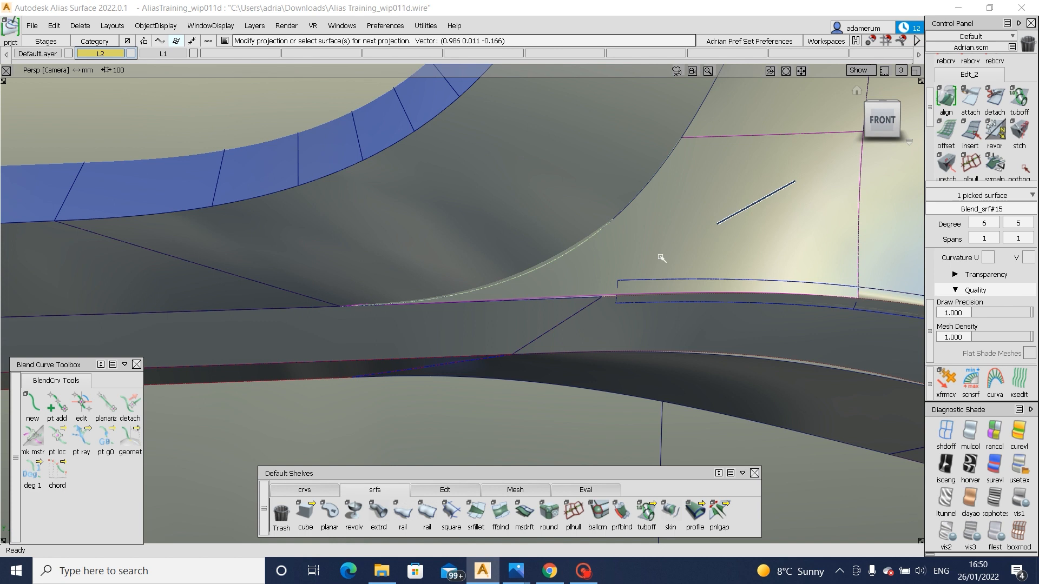
click(667, 244)
key(space)
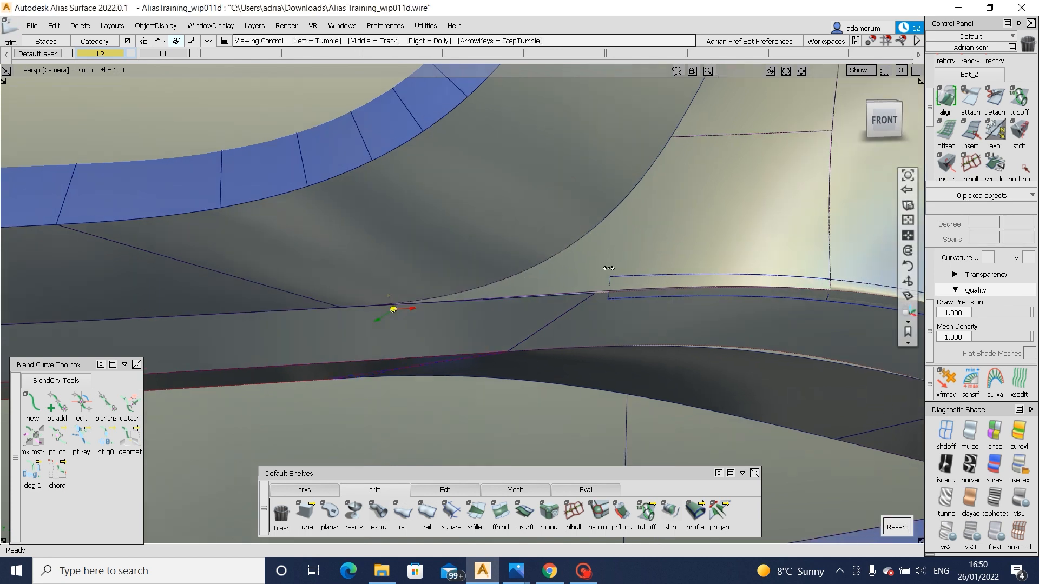
- In the front view, draw edit-point curves from the lower fillet's upper and lower end corners, plus a short vertical curve at the distant edge corner
alt+shift+click(597, 292)
alt+shift+right_drag(596, 292, 632, 308)
alt+shift+drag(632, 308, 638, 294)
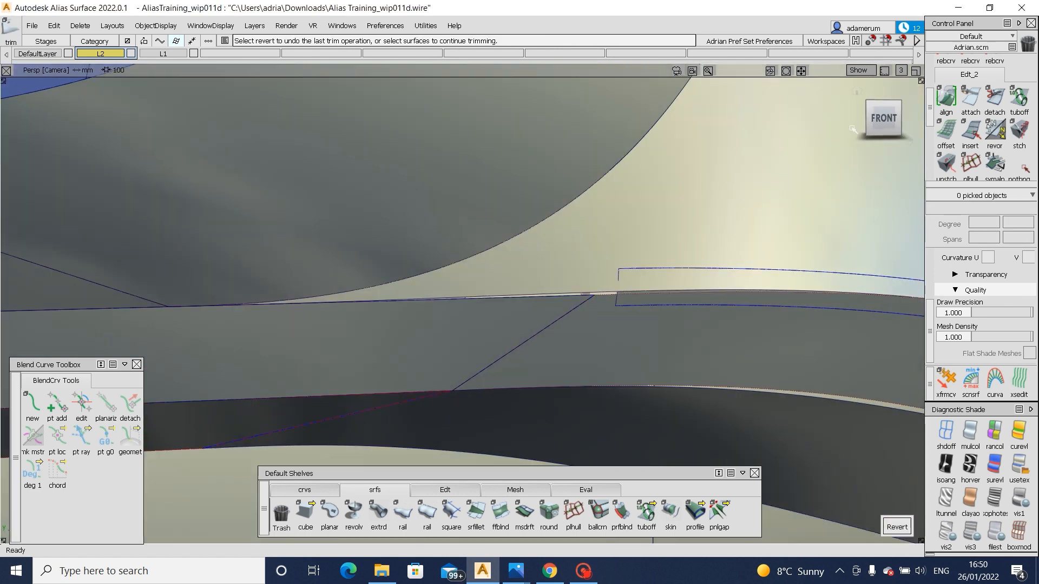
click(880, 119)
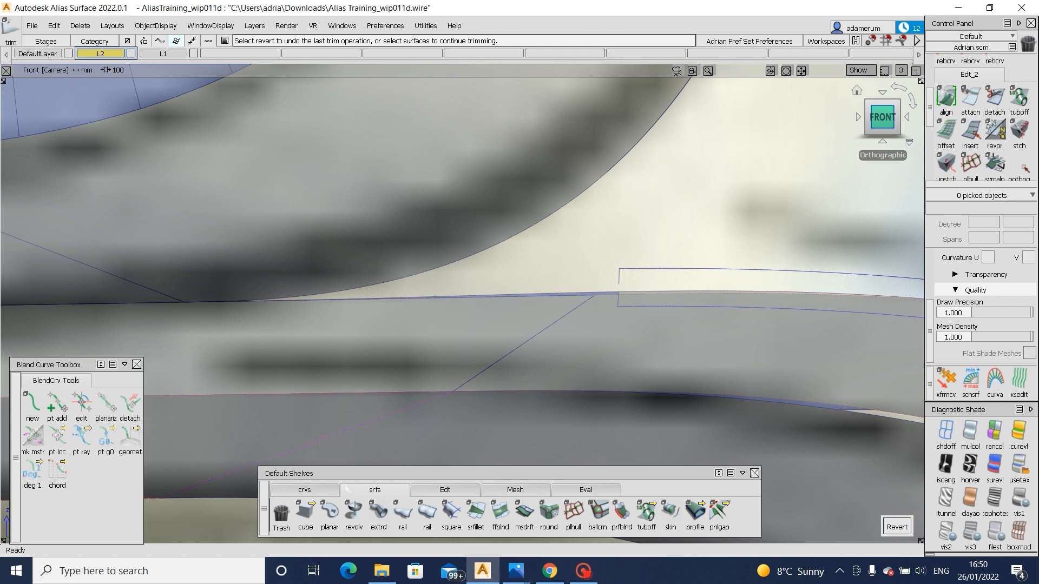
click(304, 490)
click(330, 514)
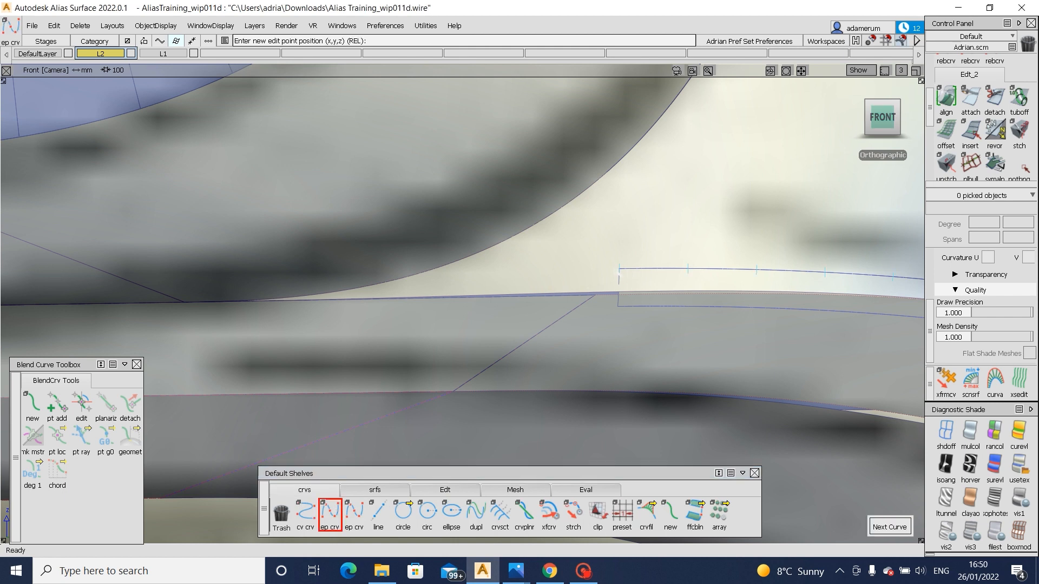
click(620, 271)
click(617, 307)
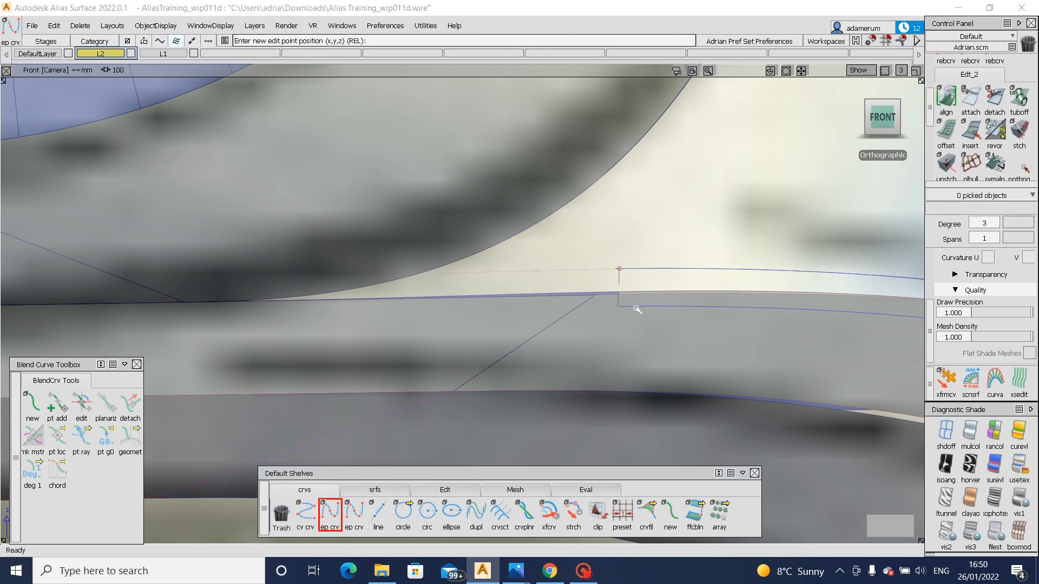
mouse_move(209, 344)
ctrl+shift+mouse_down()
mouse_move(178, 303)
mouse_move(195, 338)
ctrl+shift+mouse_up()
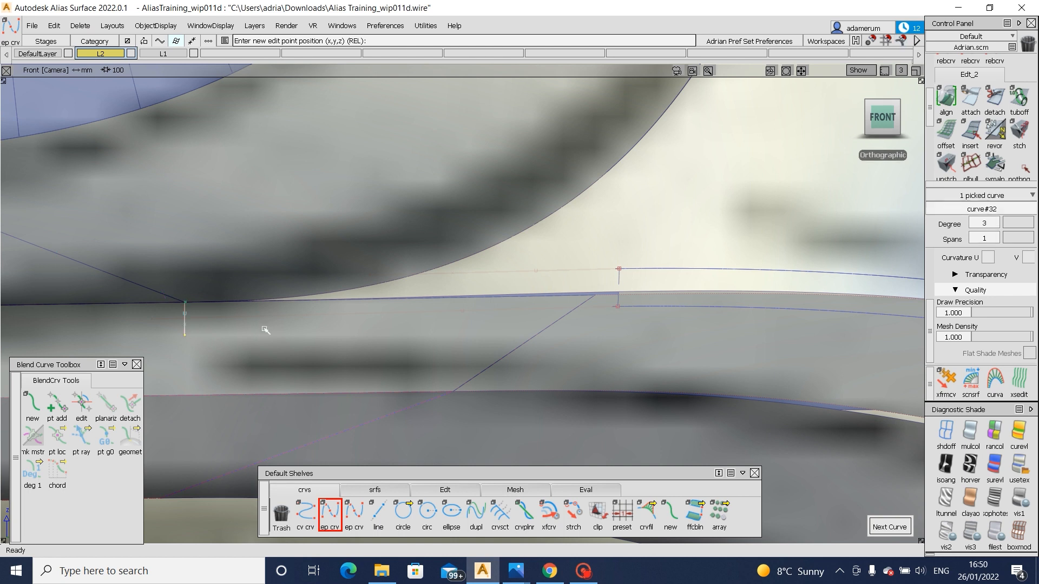
- Project the lower extension curve along X onto the wall surface below the recess edge
ctrl+shift+drag(265, 330, 251, 361)
click(244, 394)
ctrl+shift+drag(153, 323, 166, 306)
drag(166, 307, 230, 335)
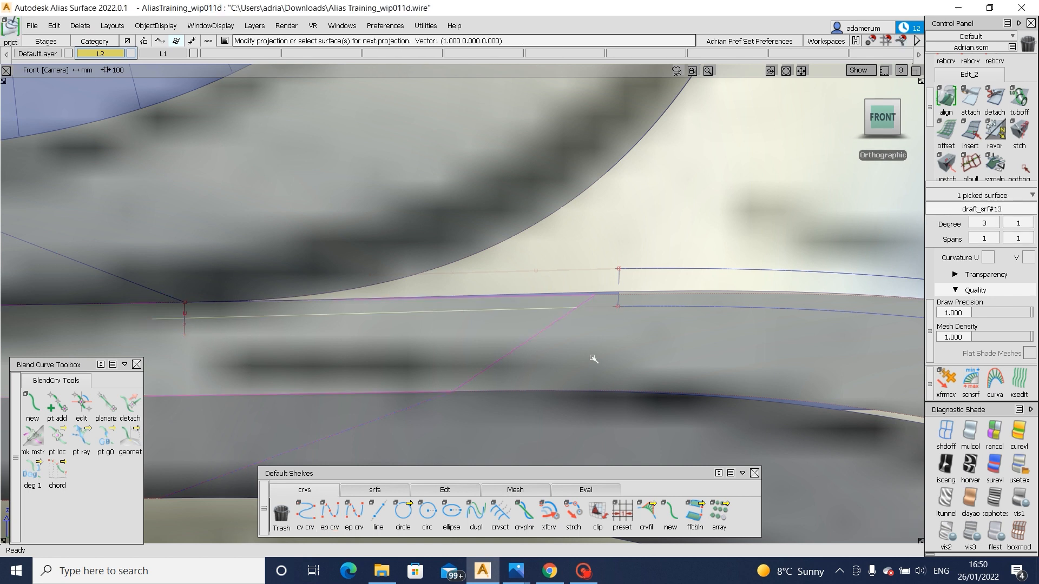
- Align the lower extension curve to the lower edge of the fillet with G1 continuity
double_click(946, 97)
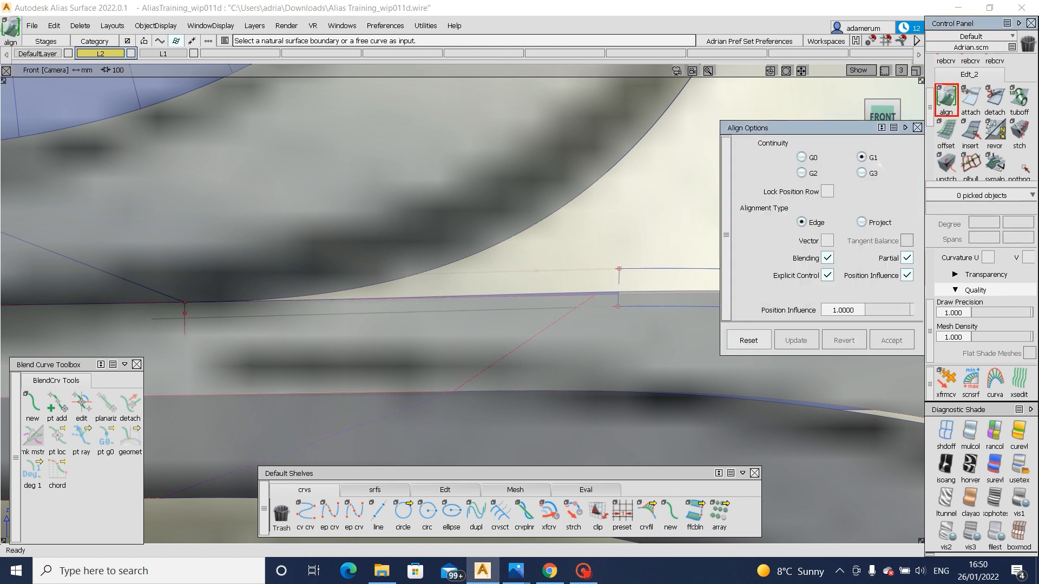
click(604, 310)
click(660, 317)
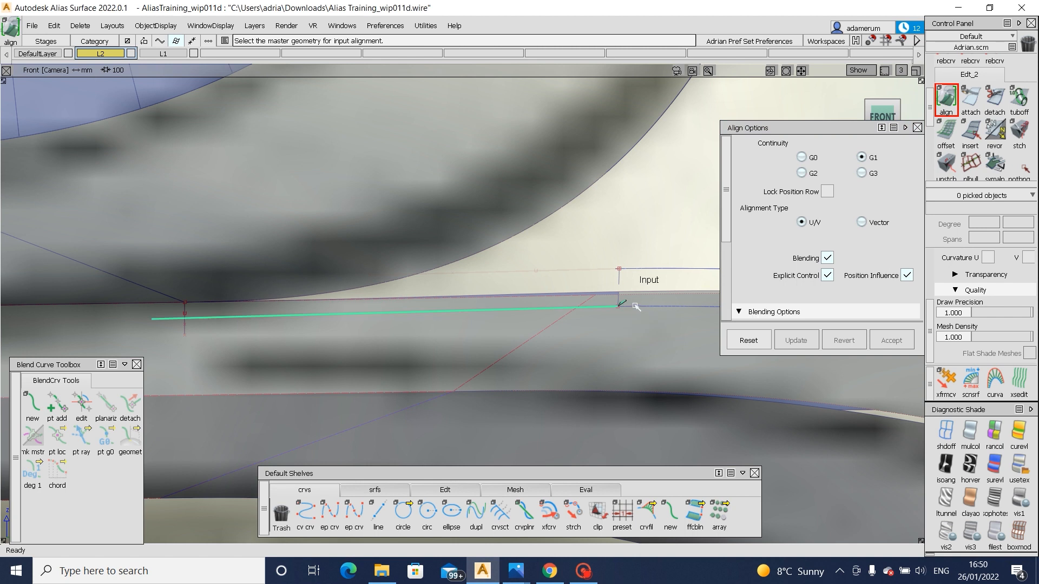
click(637, 307)
click(641, 312)
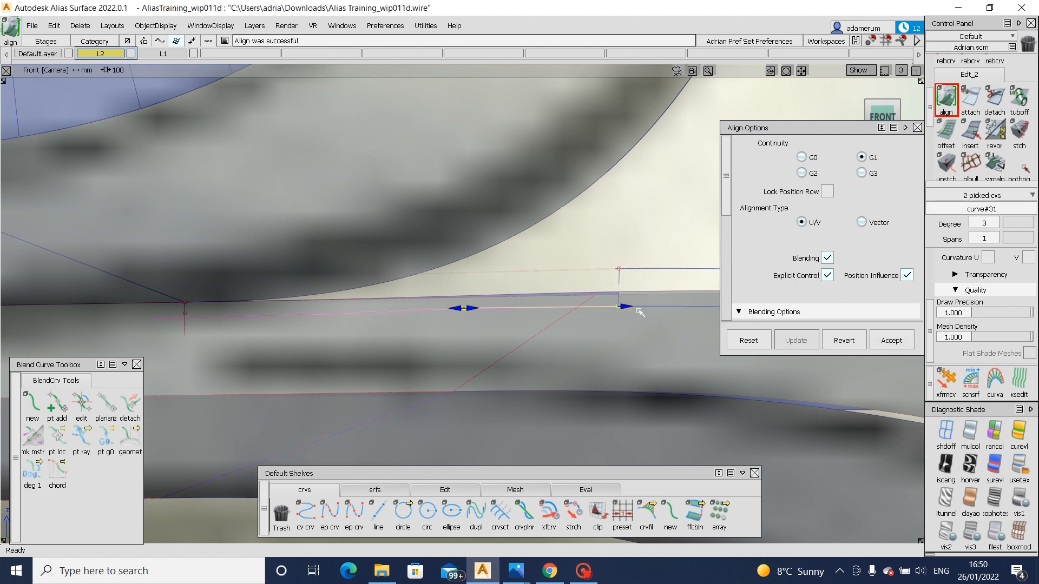
- Pick the control vertices at the aligned curve's free end and move them to adjust the curve
ctrl+shift+drag(292, 367, 293, 327)
ctrl+shift+drag(246, 325, 297, 327)
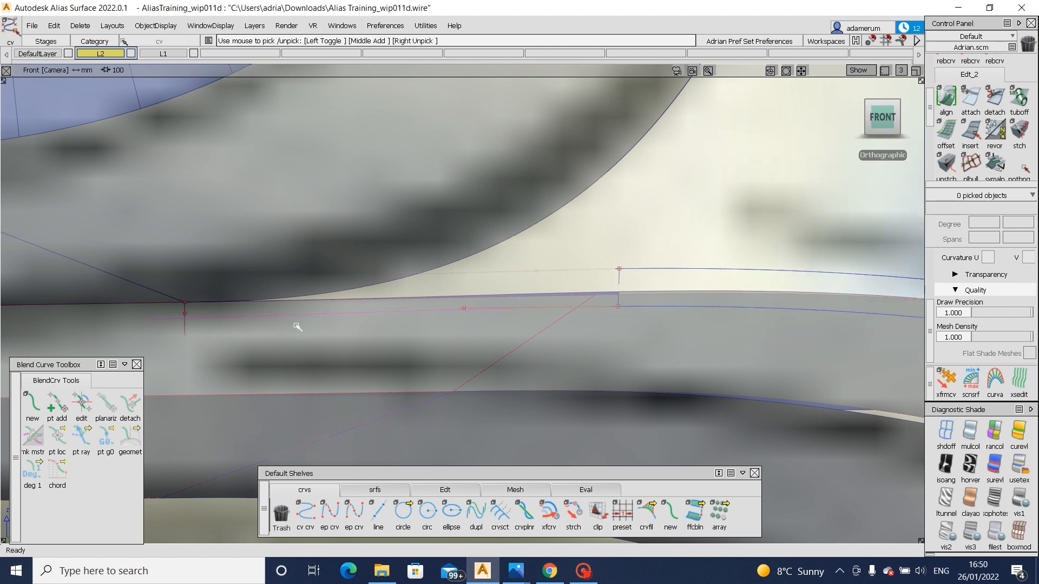
drag(134, 300, 168, 336)
ctrl+shift+right_drag(330, 349, 345, 339)
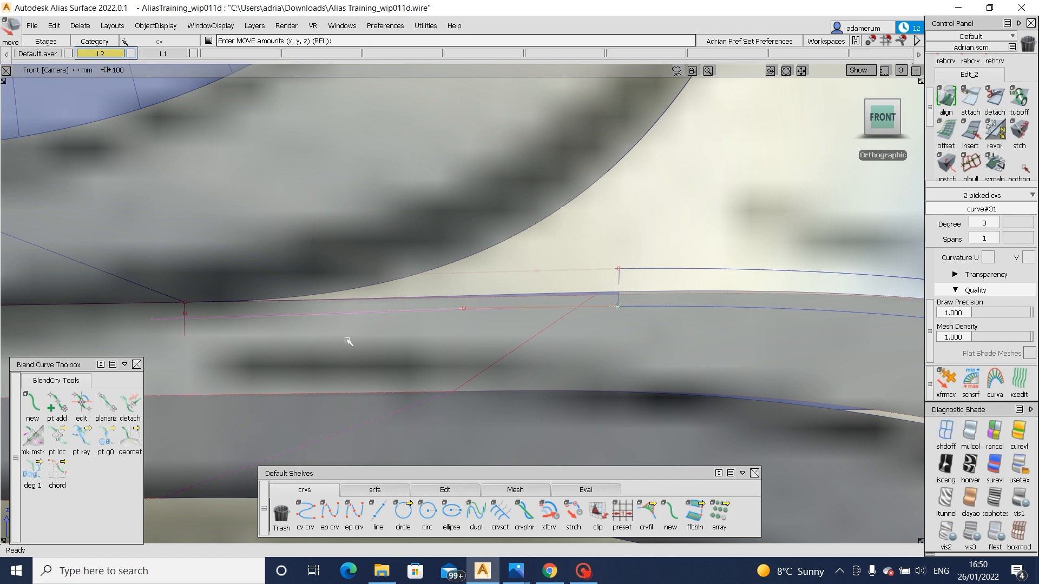
ctrl+shift+drag(381, 407, 382, 378)
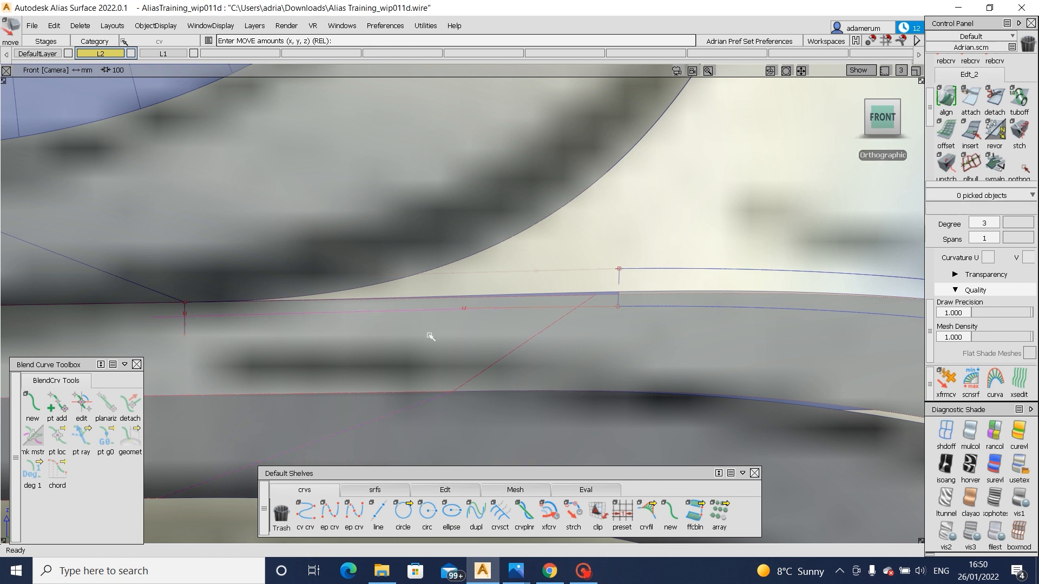
- Trim the wall surfaces on both sides of the diagonal edge along the projected curve, keeping the regions below it
ctrl+shift+middle_drag(429, 336, 397, 367)
double_click(395, 368)
click(834, 528)
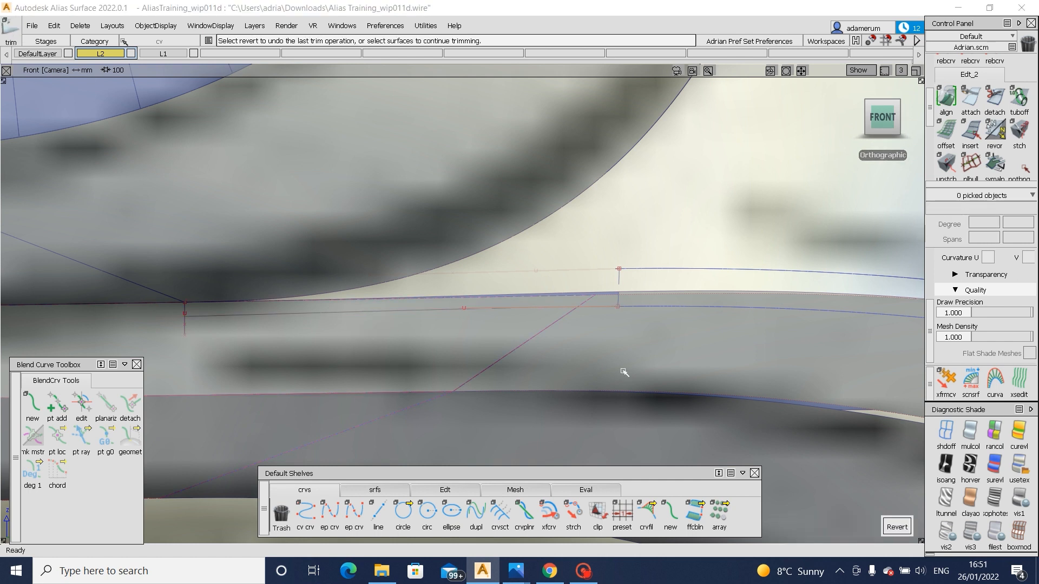
click(599, 347)
click(600, 346)
ctrl+shift+drag(634, 334, 618, 367)
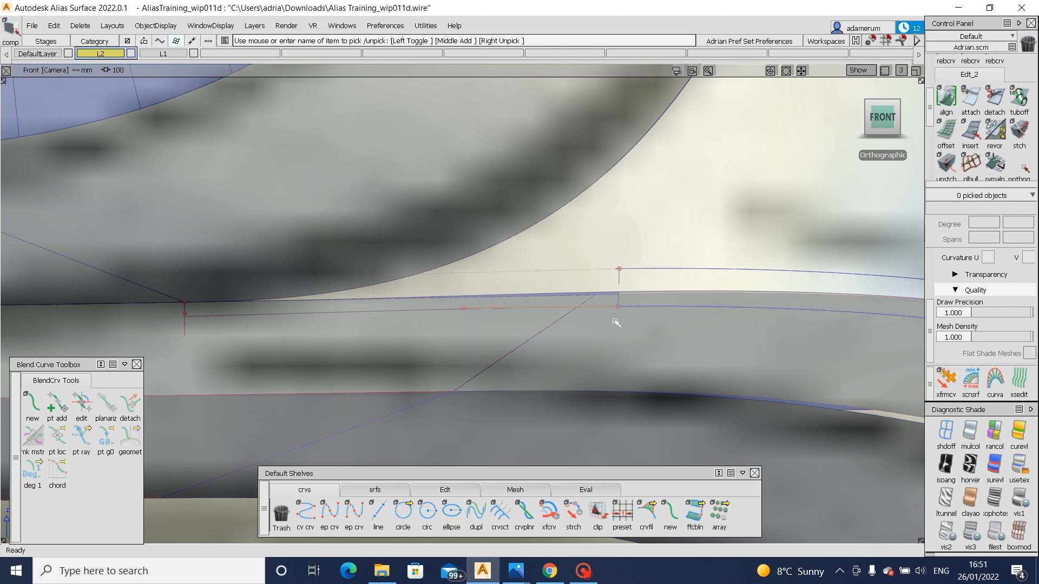
- Project the lower extension curve onto the wall surface outboard of the diagonal edge and trim away the strip above it
click(568, 315)
ctrl+shift+middle_drag(573, 318, 607, 309)
click(597, 307)
key(space)
ctrl+shift+drag(683, 320, 630, 352)
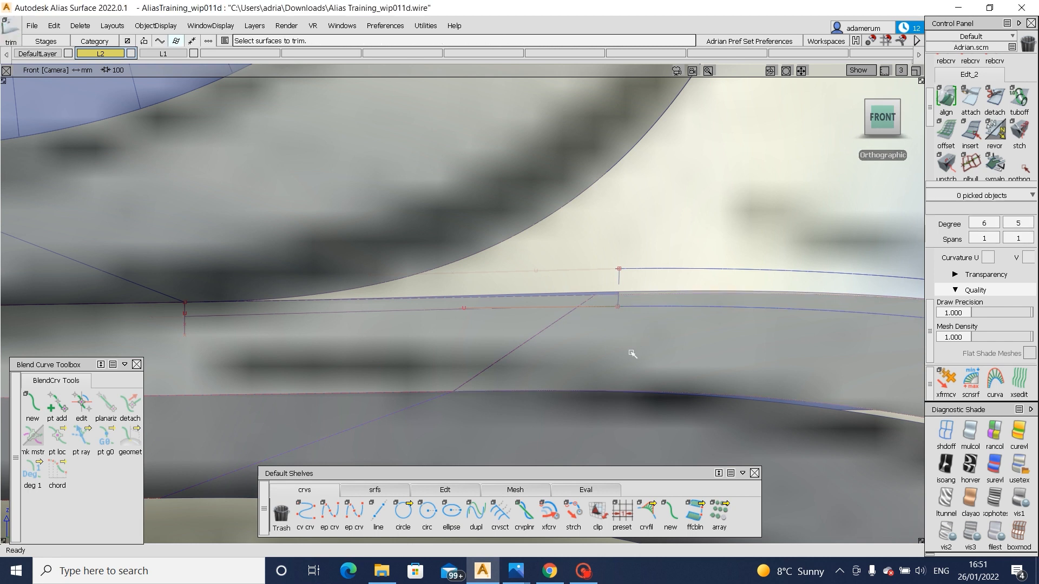
click(616, 294)
- Project the upper extension curve onto the body surface beside the recess
click(579, 269)
ctrl+shift+drag(579, 269, 527, 269)
click(568, 293)
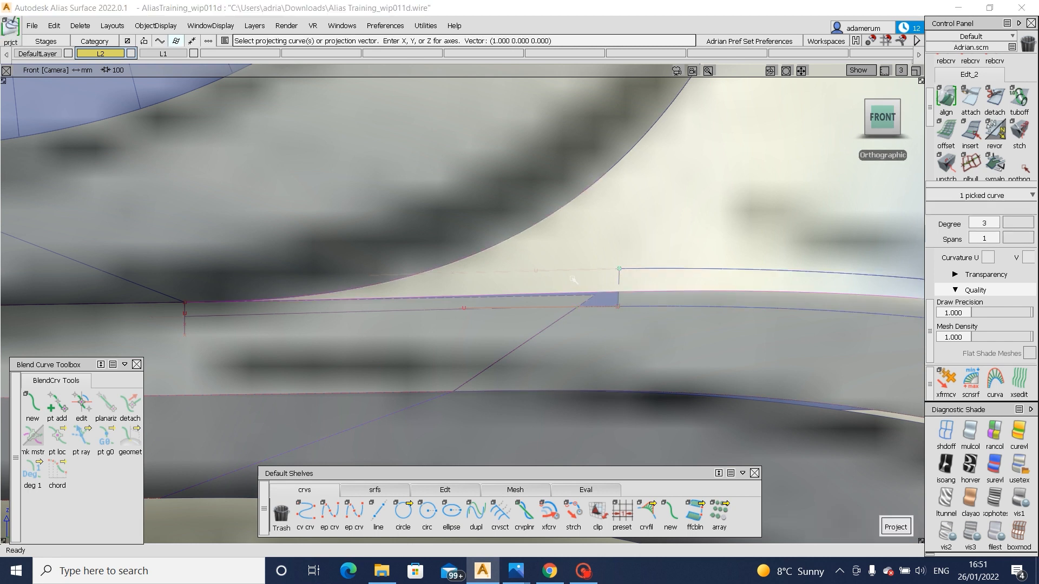
key(space)
ctrl+shift+drag(683, 281, 651, 308)
- Align the inboard-running upper extension curve to the curve-on-surface at the fillet's upper edge with G1 continuity
double_click(946, 98)
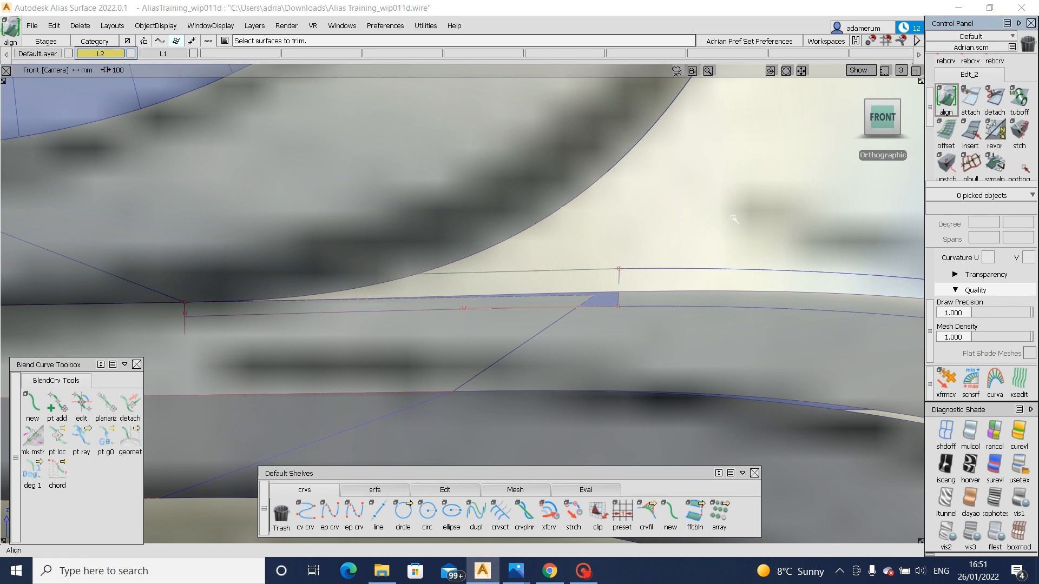
click(599, 270)
click(594, 295)
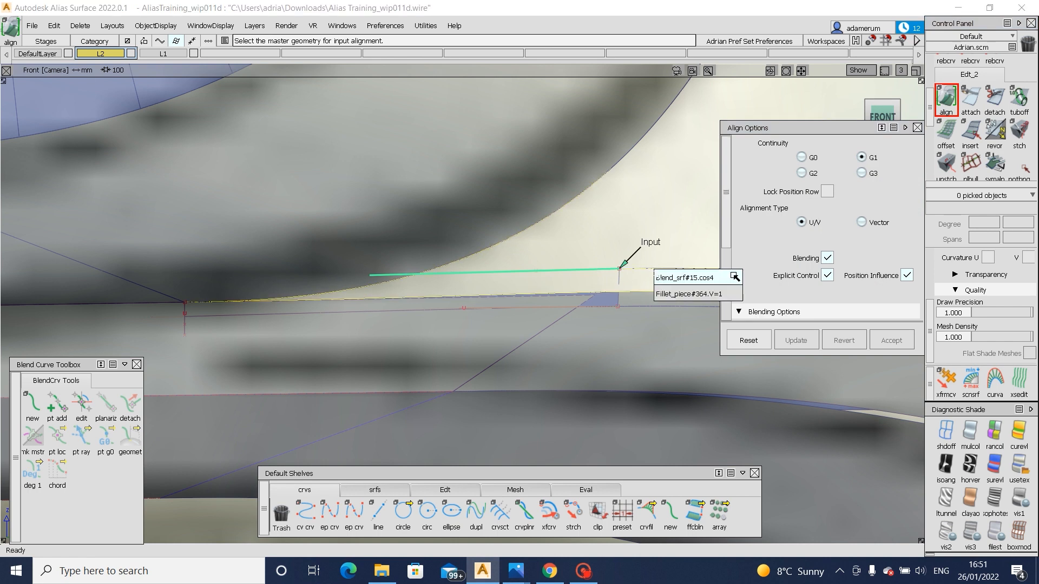
click(733, 277)
click(452, 339)
click(453, 339)
key(ctrl+z)
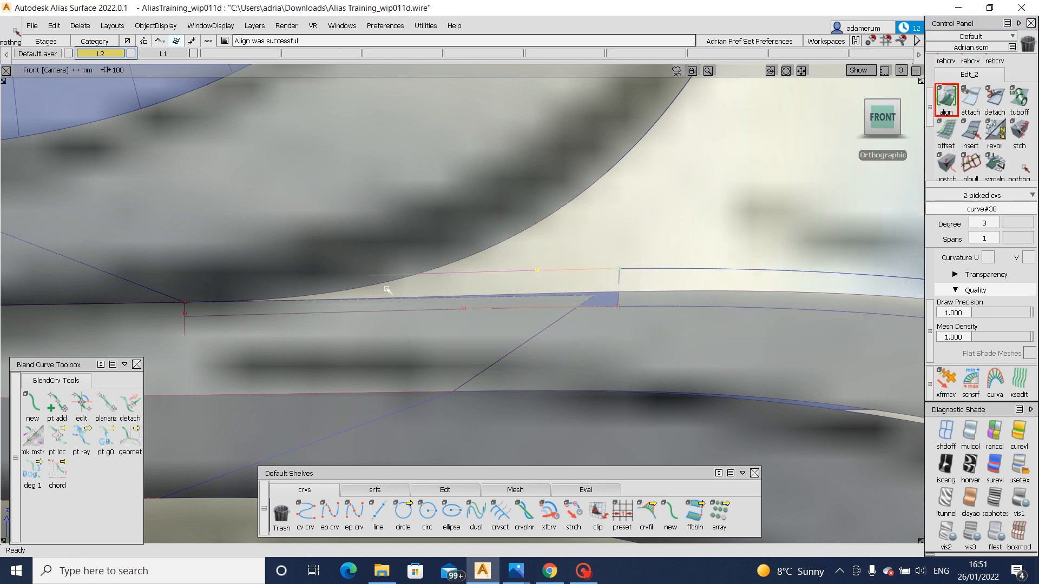
- Adjust a control vertex of the upper extension curve and trim away the body surface strip below the curve
ctrl+shift+drag(452, 276, 482, 275)
right_drag(485, 273, 484, 255)
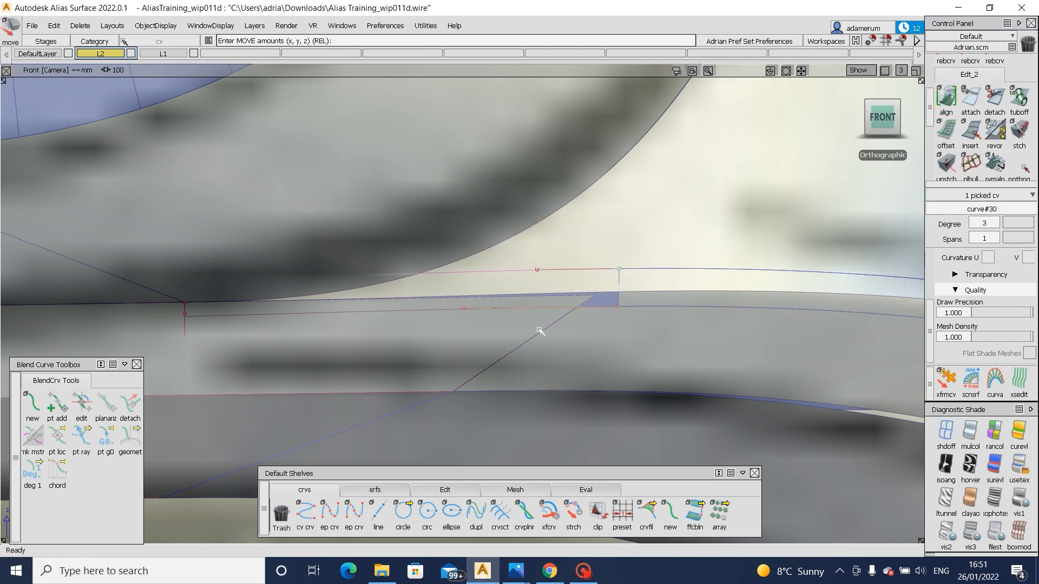
ctrl+shift+drag(541, 323, 575, 234)
ctrl+shift+right_drag(658, 218, 619, 245)
click(462, 349)
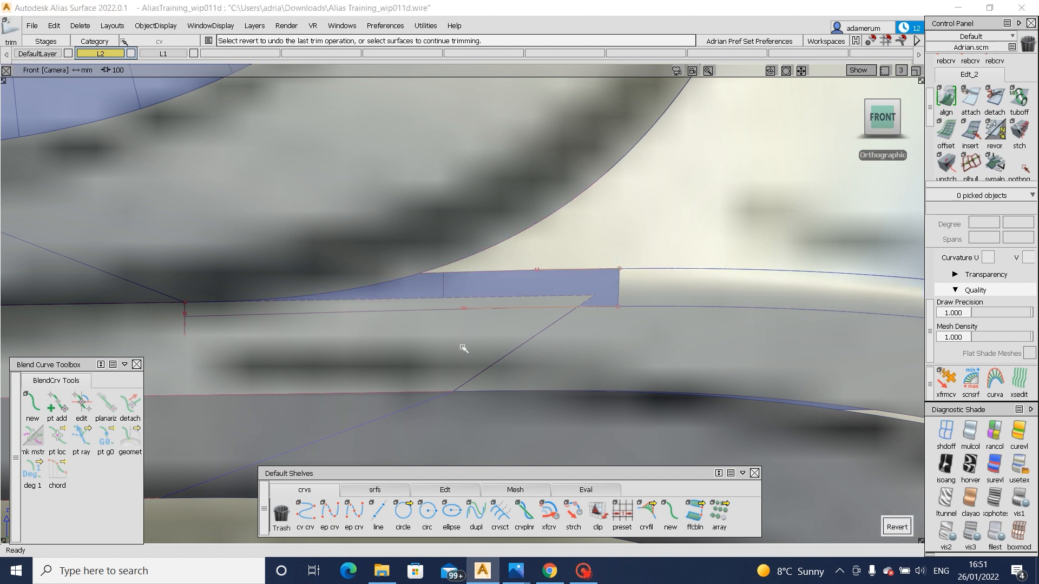
- Draw a short vertical edit point curve on the centreline and move its control vertices so it crosses the lower wall surface
ctrl+shift+drag(492, 311, 404, 381)
click(310, 304)
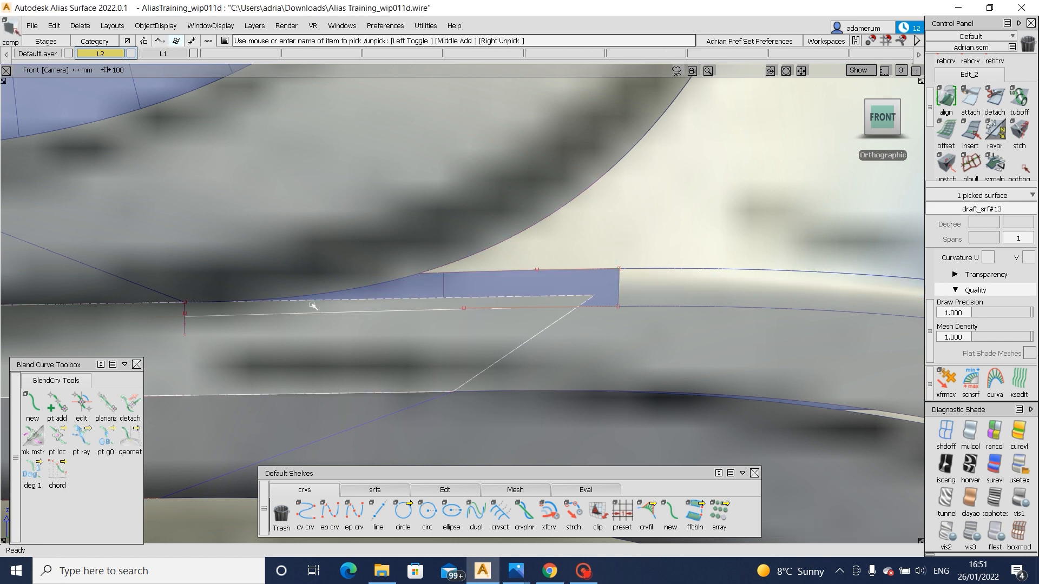
alt+shift+right_drag(487, 365, 227, 379)
alt+shift+middle_drag(227, 393, 413, 393)
alt+shift+right_drag(402, 386, 207, 386)
alt+shift+middle_drag(207, 386, 501, 386)
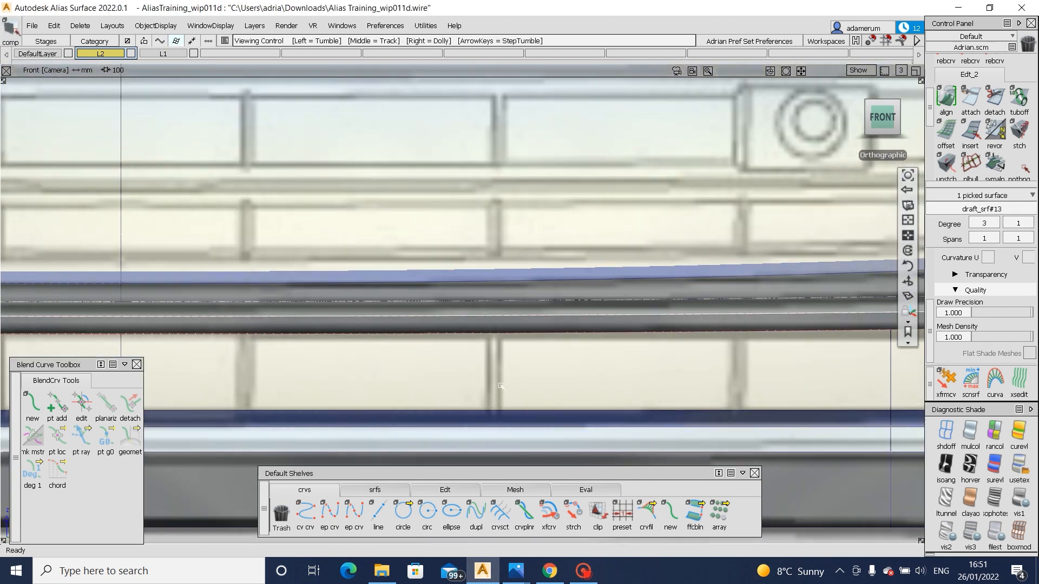
alt+shift+right_drag(467, 417, 365, 416)
alt+shift+middle_drag(365, 416, 438, 422)
click(427, 382)
click(329, 511)
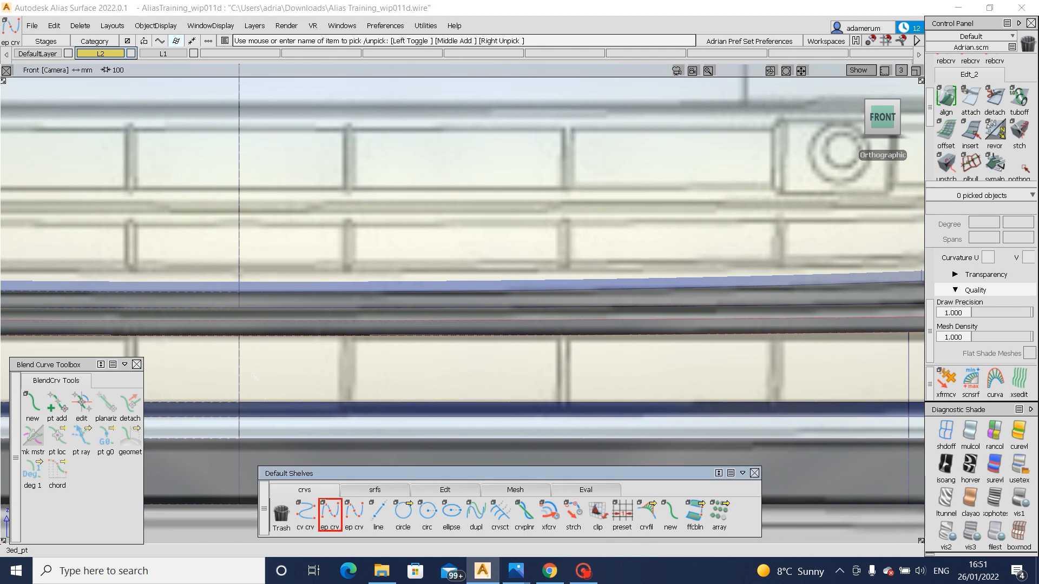
click(238, 305)
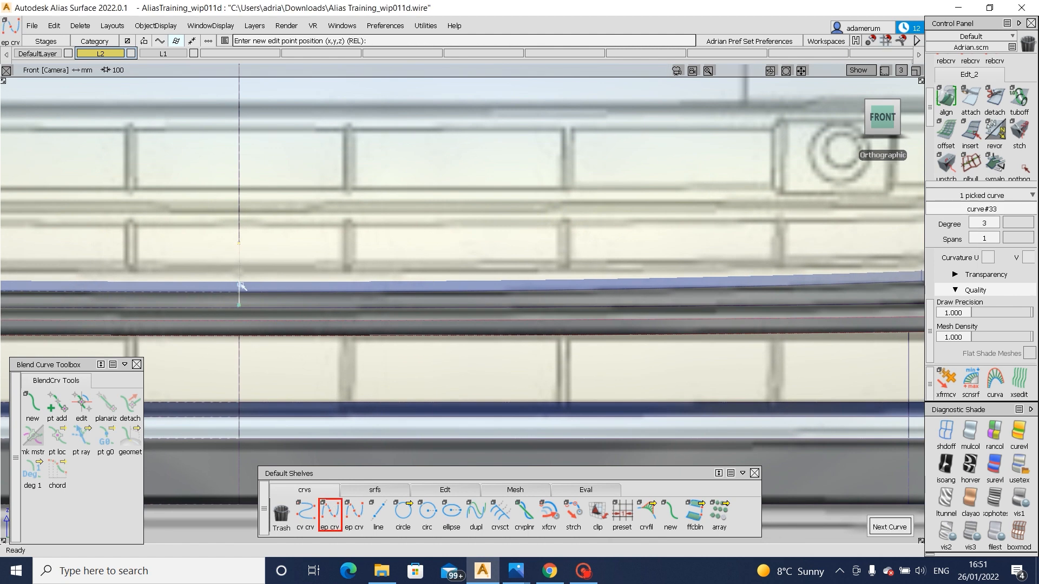
ctrl+shift+drag(216, 281, 267, 301)
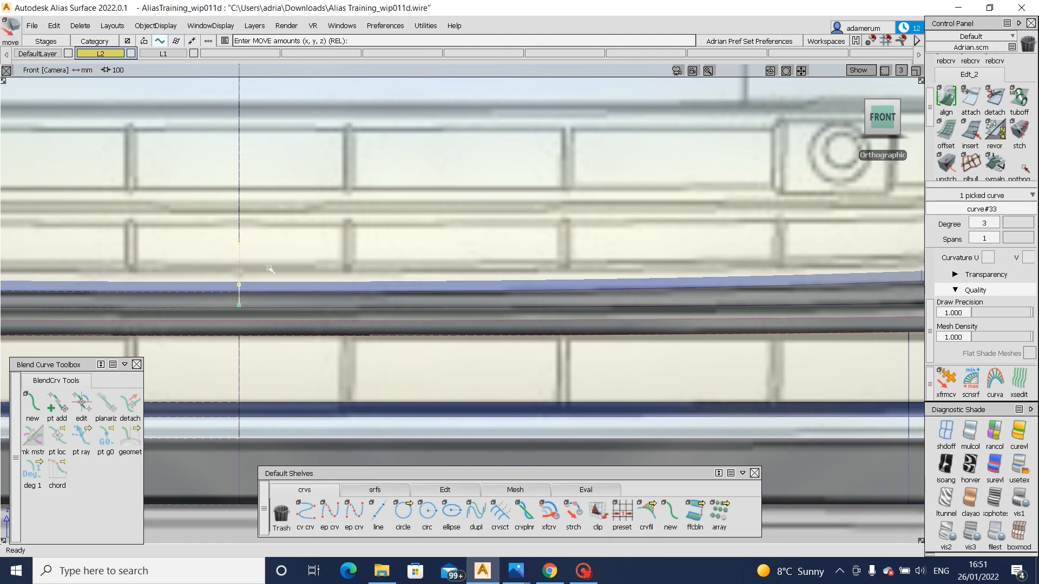
right_drag(269, 269, 297, 336)
- Try to project the vertical centreline curve onto the lower wall surface for a trim
ctrl+shift+drag(297, 336, 285, 304)
click(286, 304)
ctrl+shift+middle_drag(270, 305, 225, 306)
click(264, 304)
key(space)
ctrl+shift+middle_drag(359, 278, 336, 303)
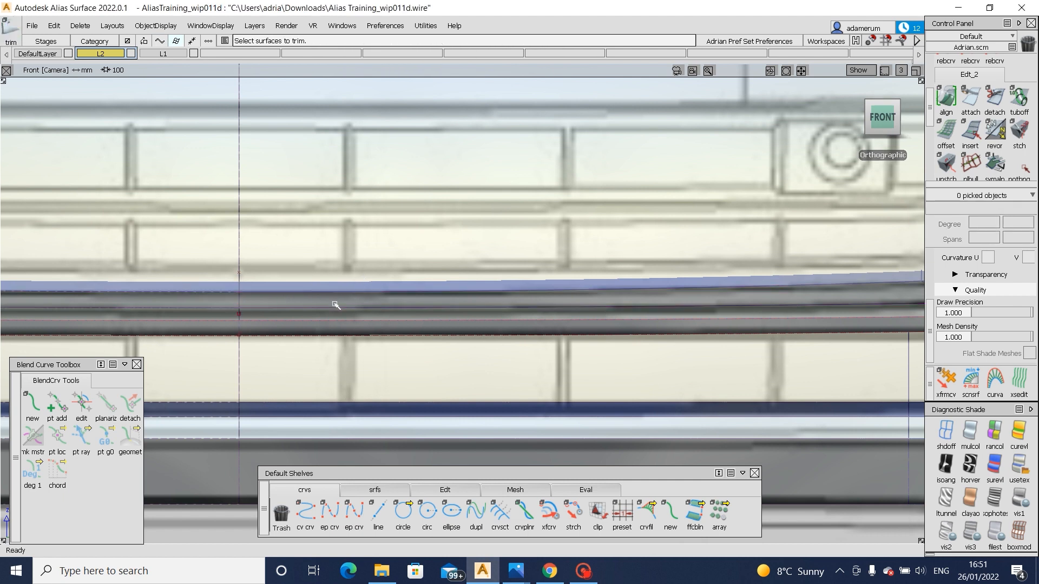
mouse_move(721, 311)
alt+shift+middle_down()
mouse_move(365, 309)
mouse_move(326, 323)
alt+shift+middle_up()
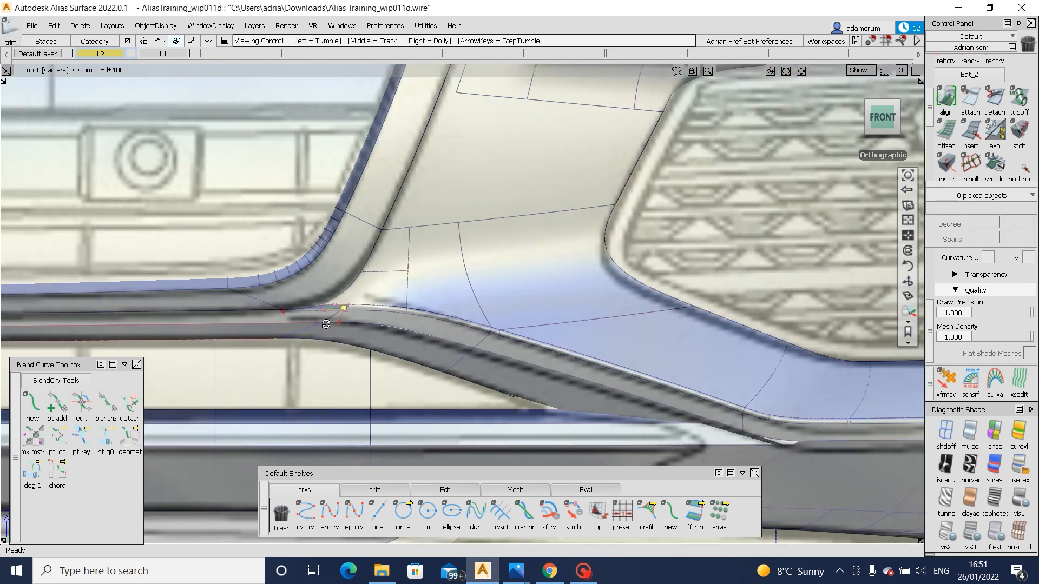
- Untrim the wall surface inboard of the diagonal edge and trim it again, keeping the selected region
key(F8)
alt+shift+right_drag(233, 333, 329, 283)
ctrl+shift+drag(327, 286, 241, 297)
click(241, 297)
alt+shift+middle_drag(241, 297, 363, 341)
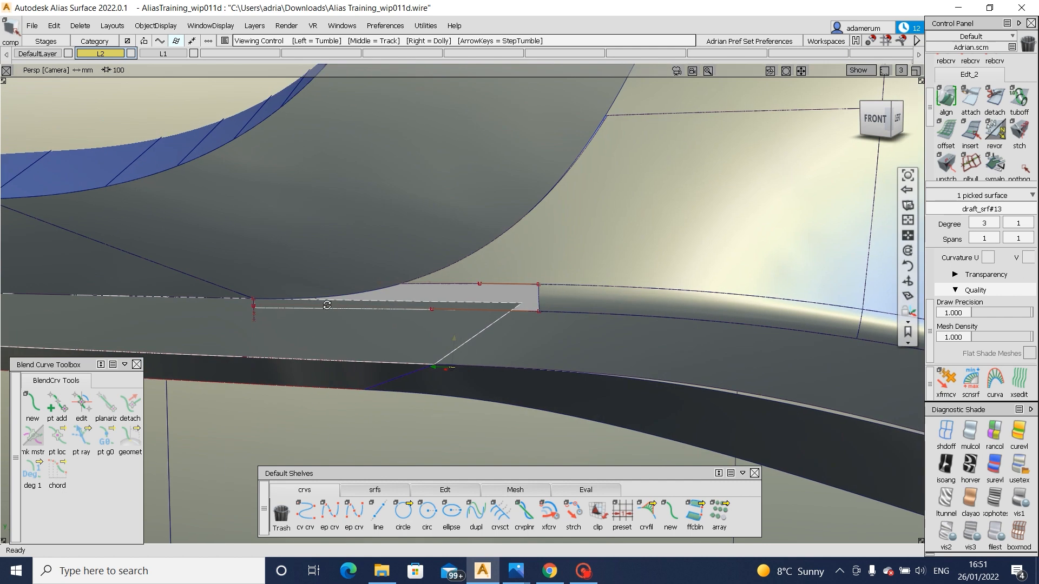
alt+shift+right_drag(363, 341, 260, 339)
alt+shift+drag(260, 339, 244, 346)
ctrl+shift+middle_drag(291, 313, 282, 365)
ctrl+shift+middle_drag(321, 302, 291, 344)
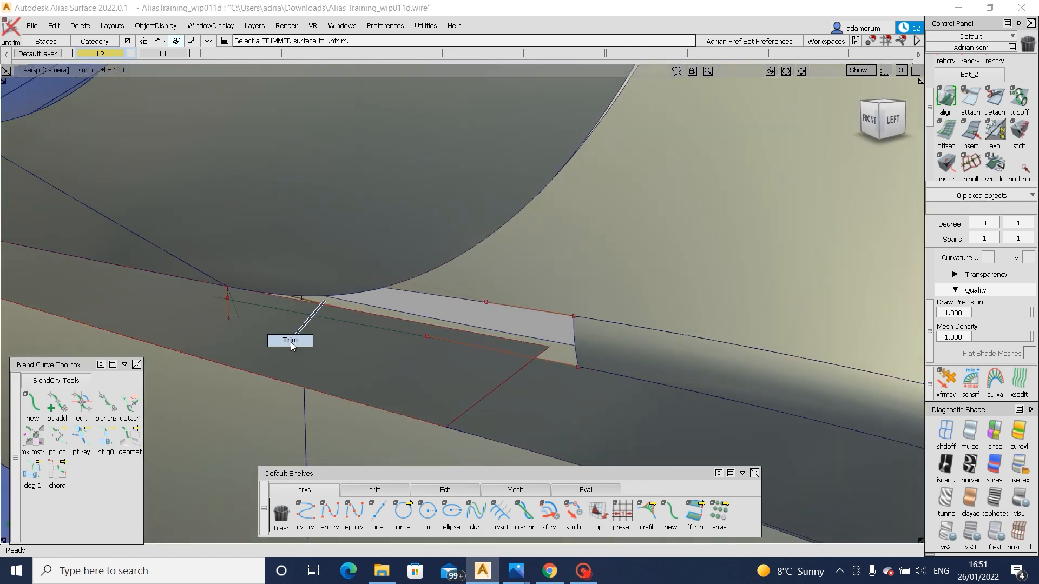
click(290, 343)
click(291, 343)
click(830, 527)
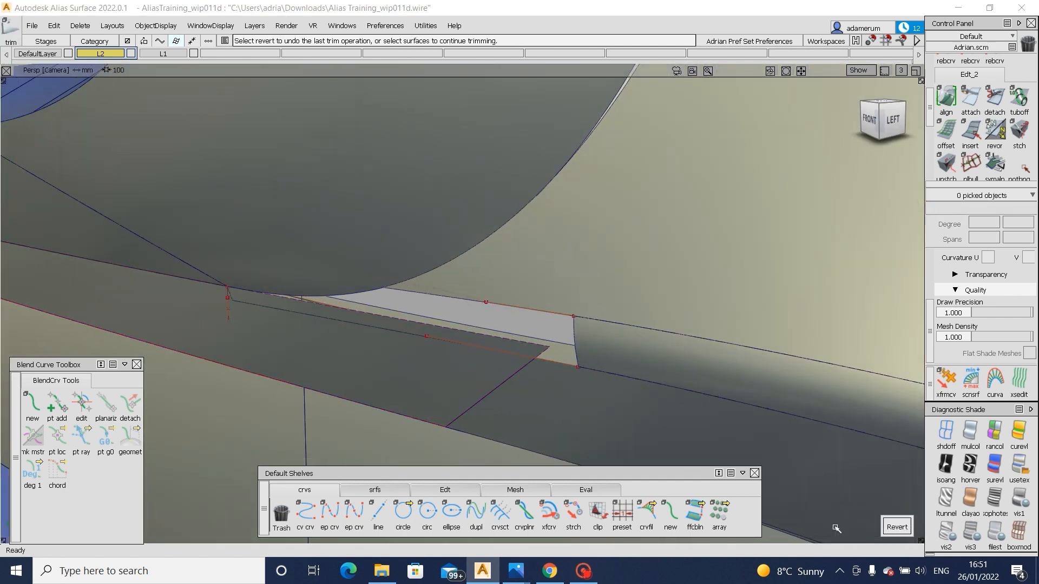
- Project the vertical centreline curve onto the lower wall surface in the front view
alt+shift+middle_drag(320, 325, 514, 352)
alt+shift+right_drag(514, 352, 234, 324)
alt+shift+drag(234, 324, 195, 298)
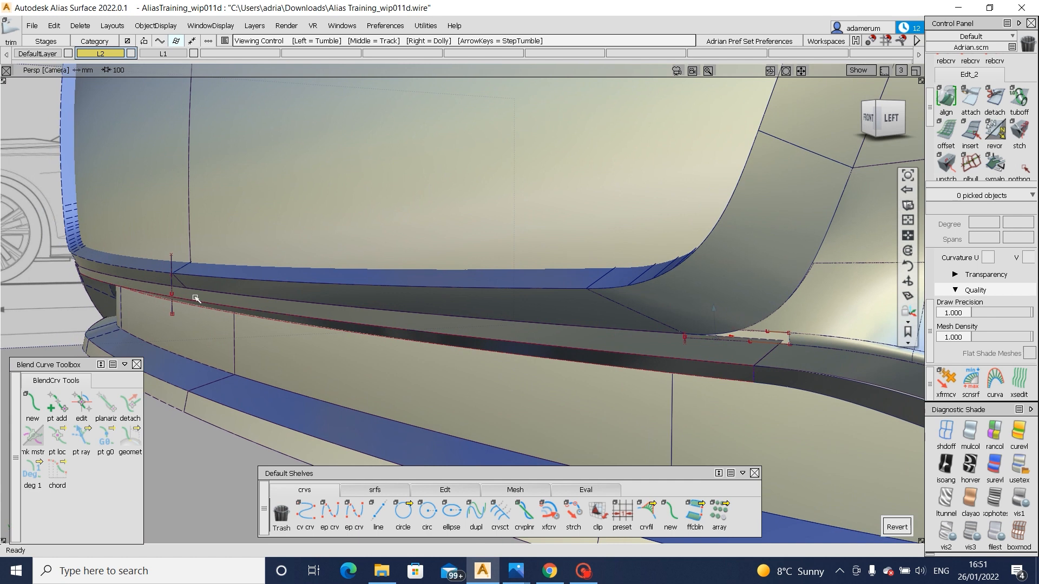
alt+shift+right_drag(221, 332, 232, 317)
click(243, 306)
alt+shift+drag(170, 311, 341, 303)
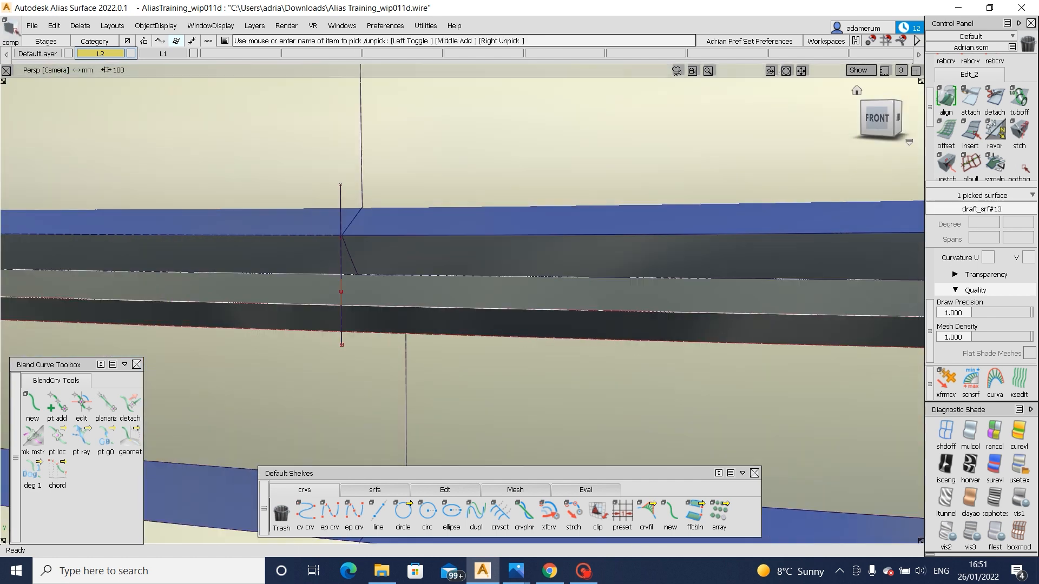
click(886, 118)
key(p)
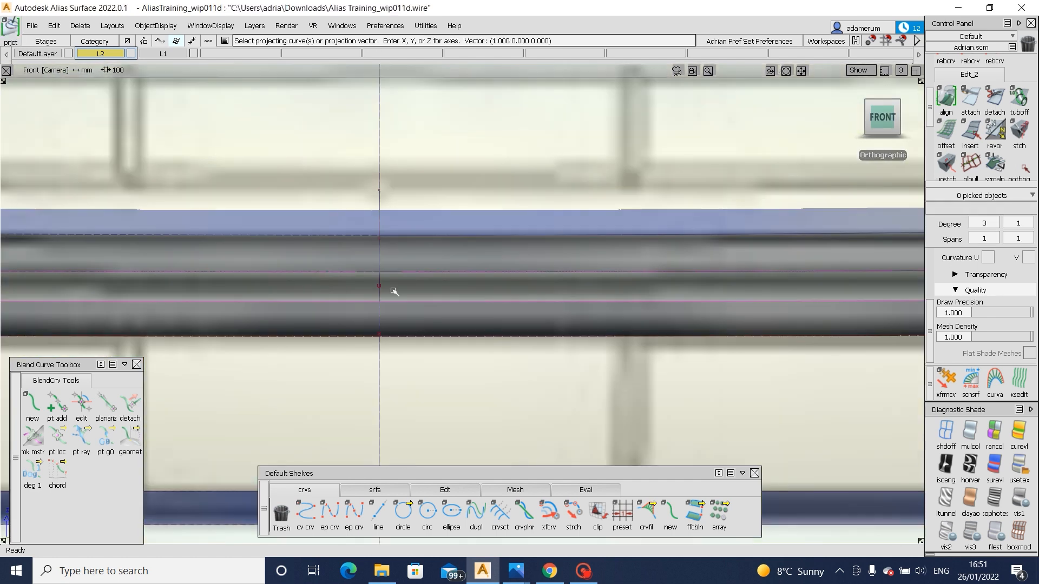
- Trim the lower wall surface along the projected curves, keeping the region below the extension curve and outboard of the centreline
alt+shift+drag(553, 291, 457, 288)
key(t)
click(457, 301)
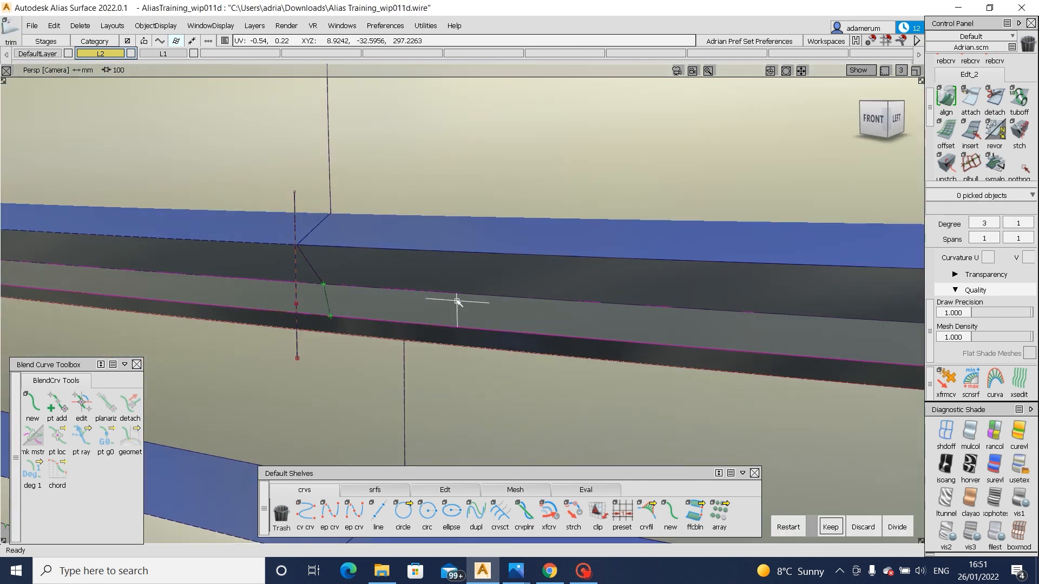
key(space)
alt+shift+right_drag(575, 286, 482, 318)
alt+shift+middle_drag(482, 319, 663, 298)
- Build a G2 freeform blend between the upper body edge and both lower wall edges, switching its end away from Connect Ends
click(403, 493)
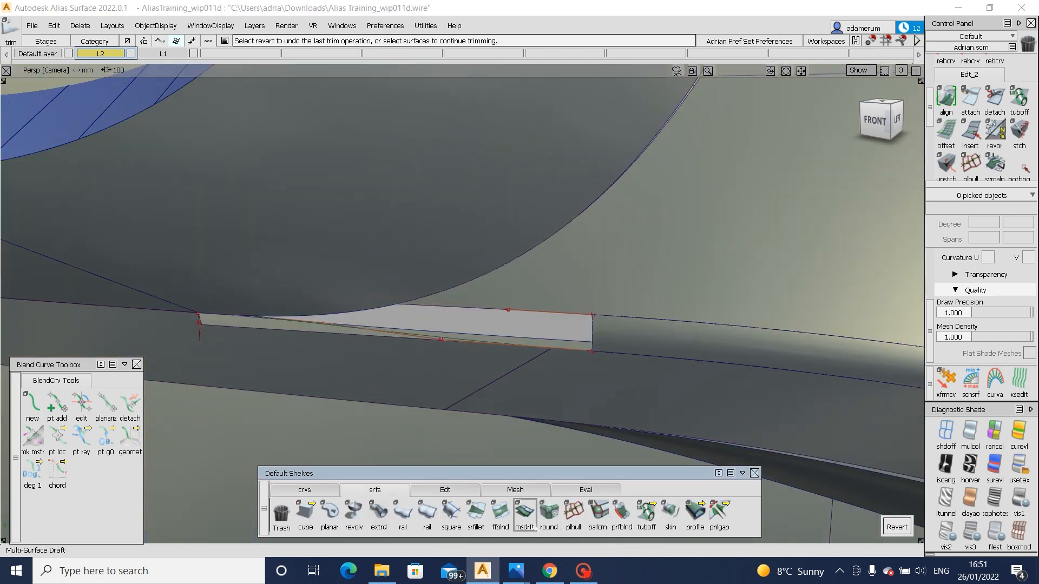
click(500, 511)
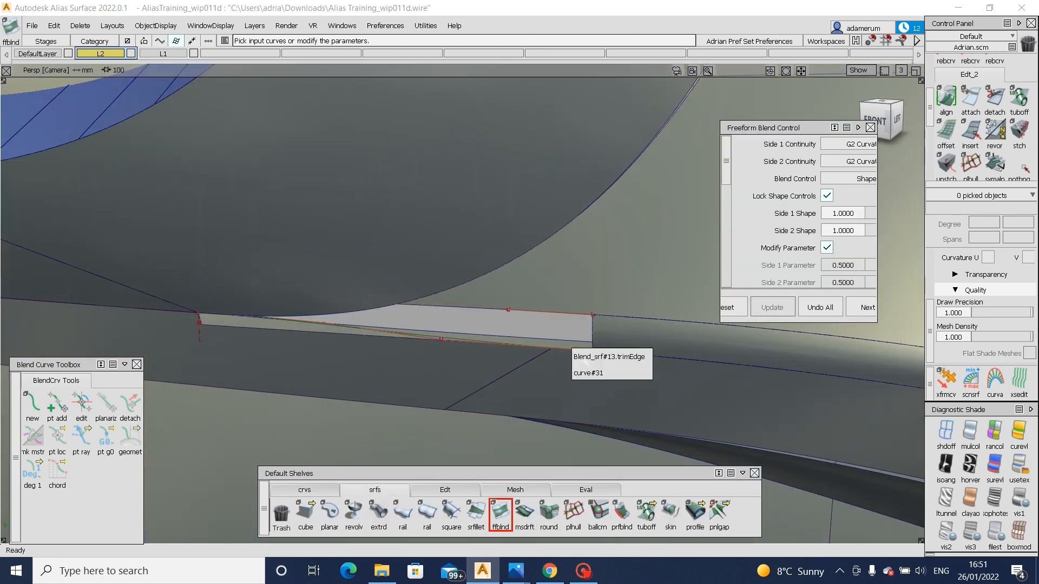
click(560, 317)
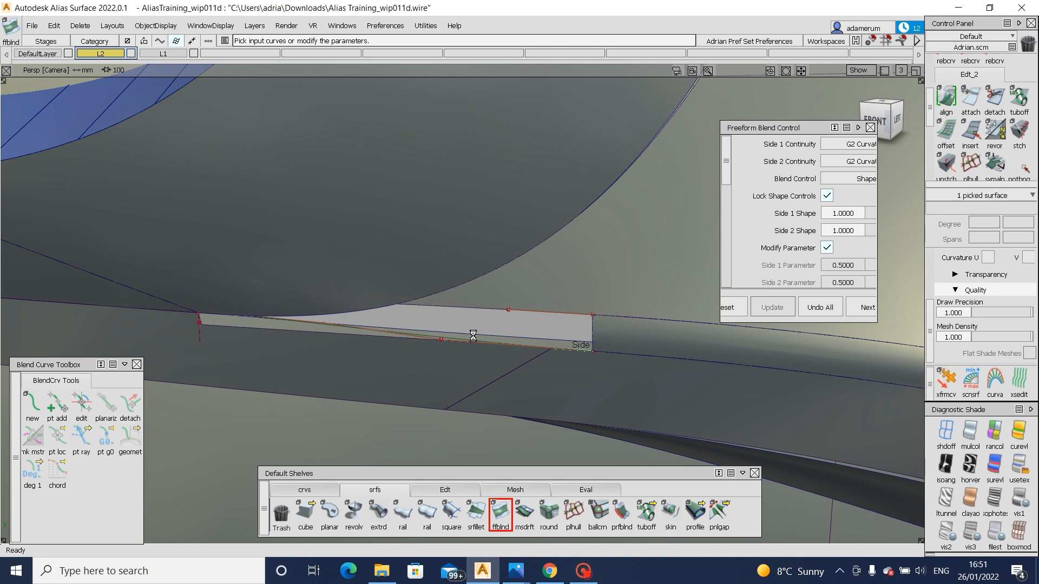
click(443, 342)
click(502, 352)
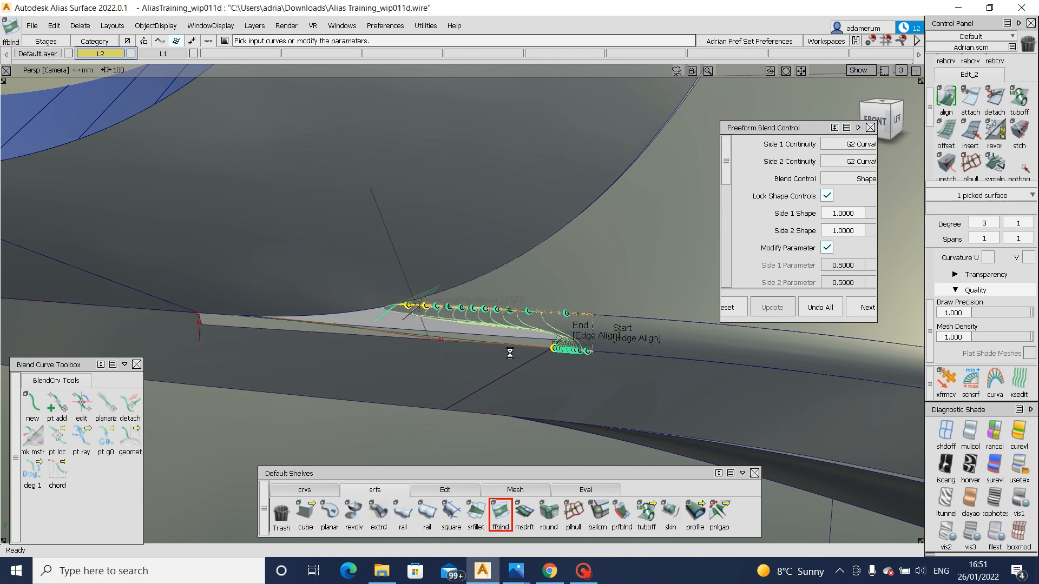
click(448, 345)
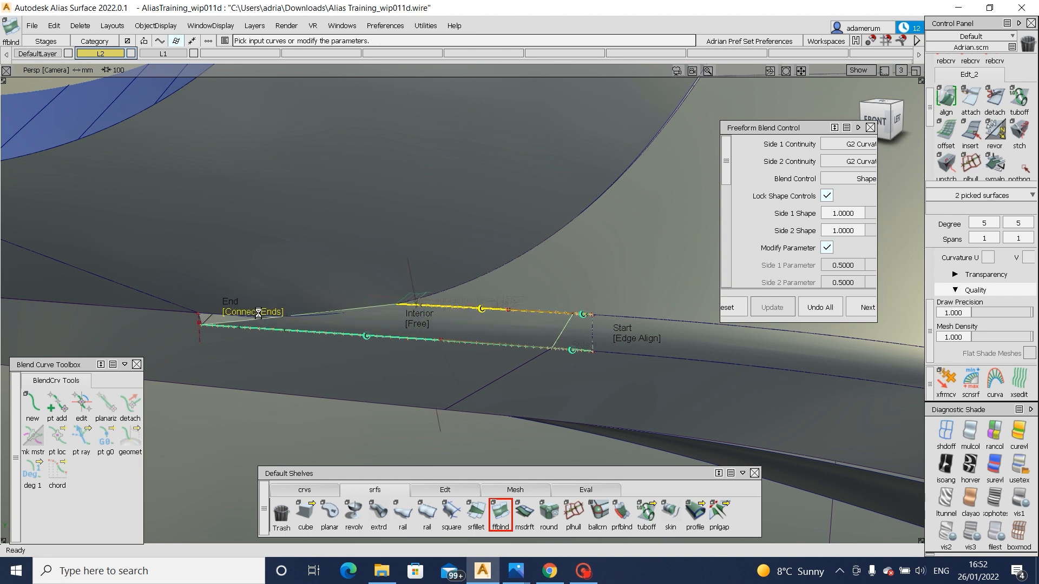
click(258, 312)
key(ctrl+z)
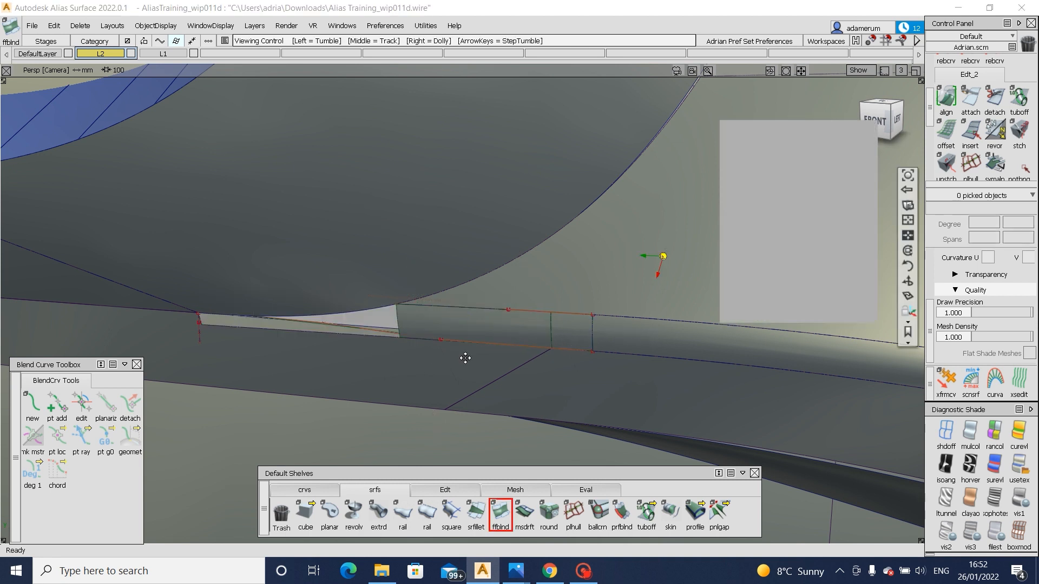
alt+shift+middle_drag(465, 337, 575, 341)
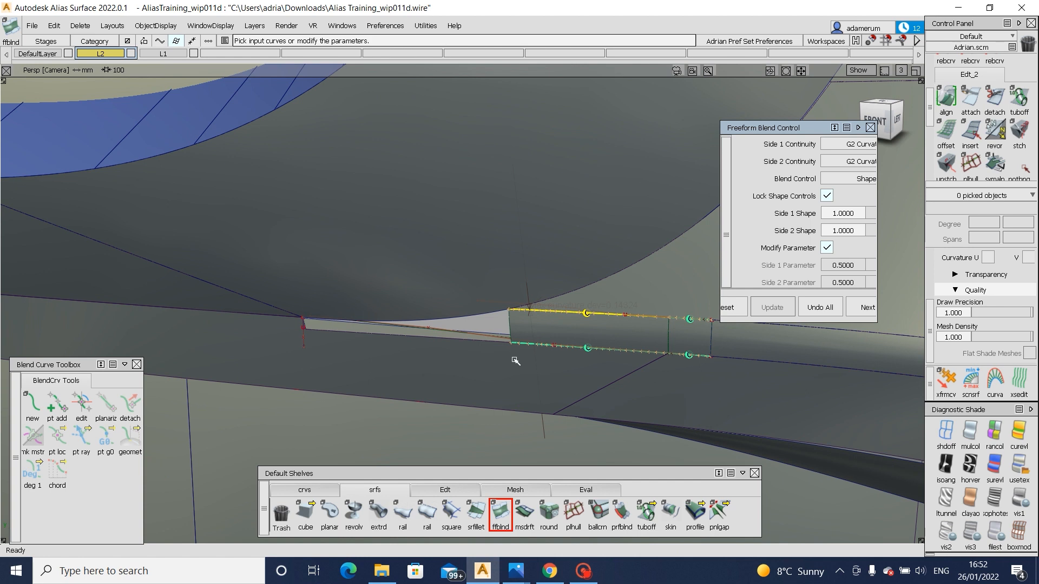
- Create a blend curve from the body surface's trim edge at the new blend to the wall surface edge below the recess
key(Escape)
click(599, 296)
click(529, 265)
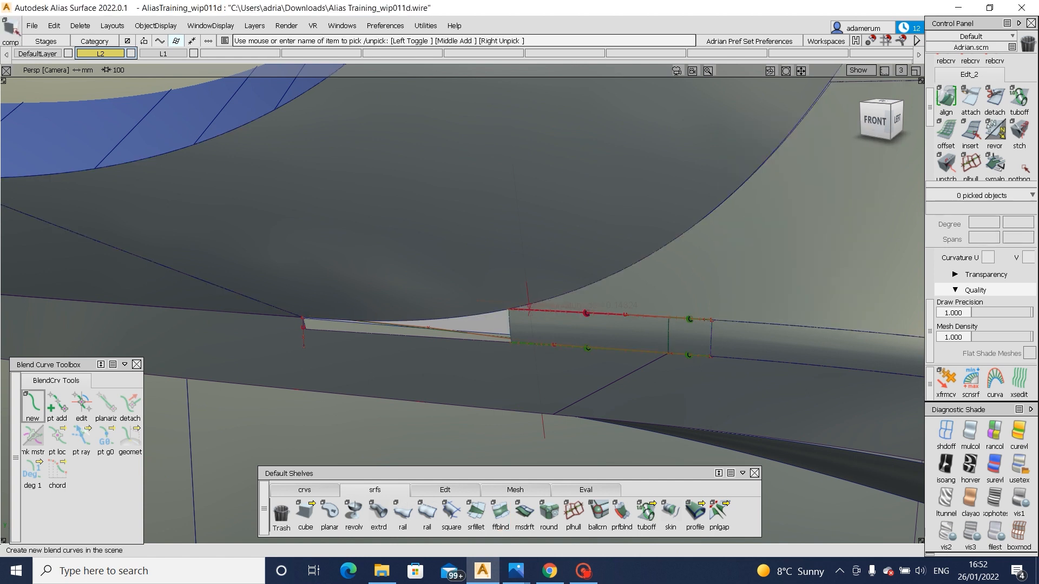
click(32, 405)
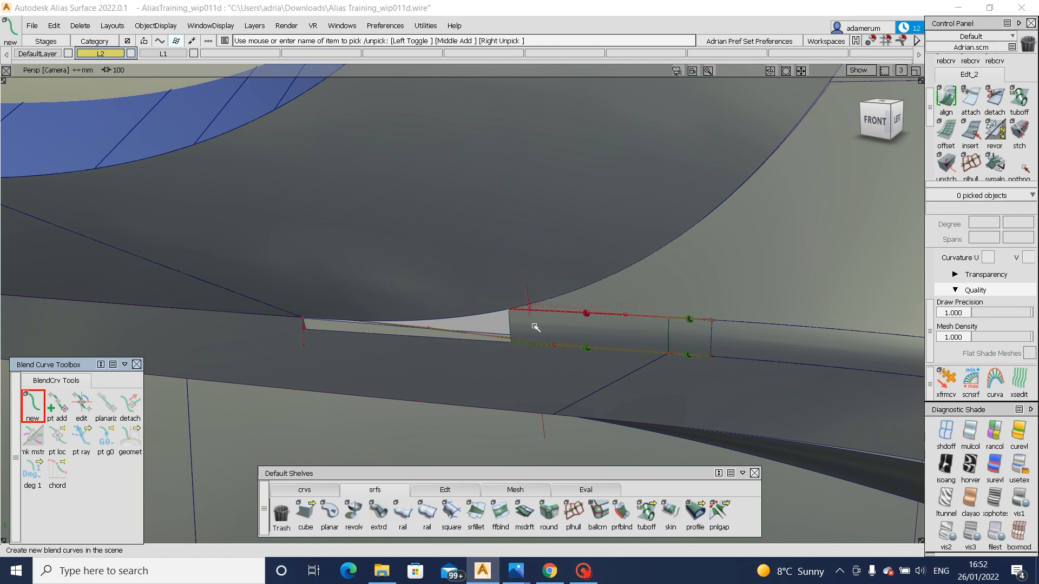
click(557, 299)
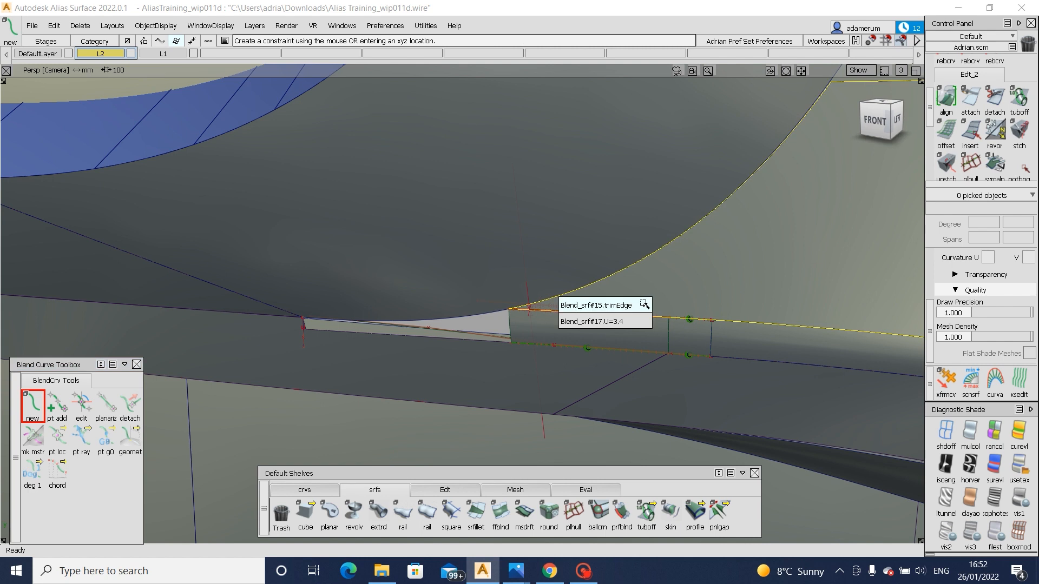
click(644, 305)
click(270, 318)
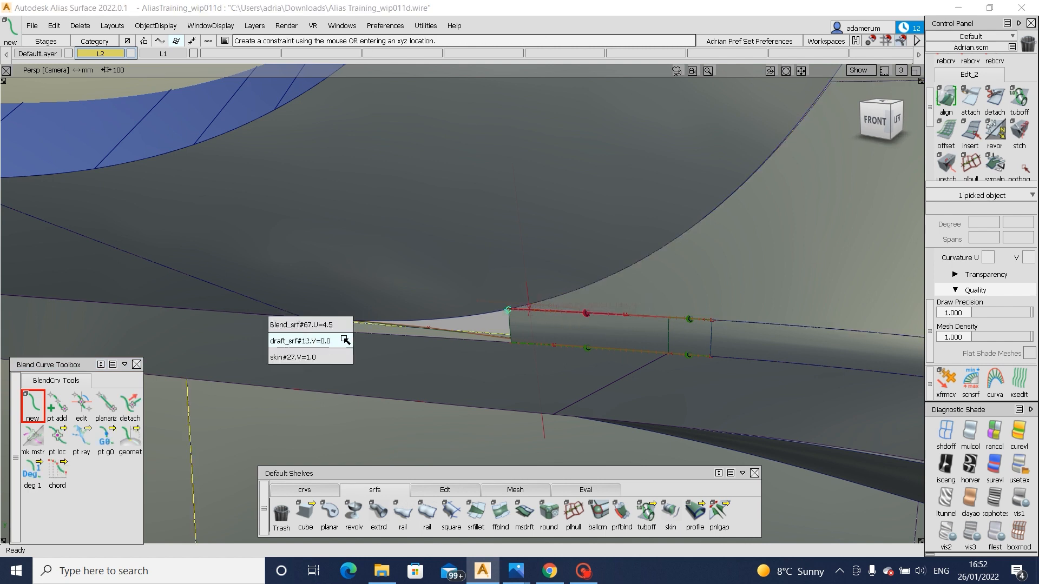
click(350, 342)
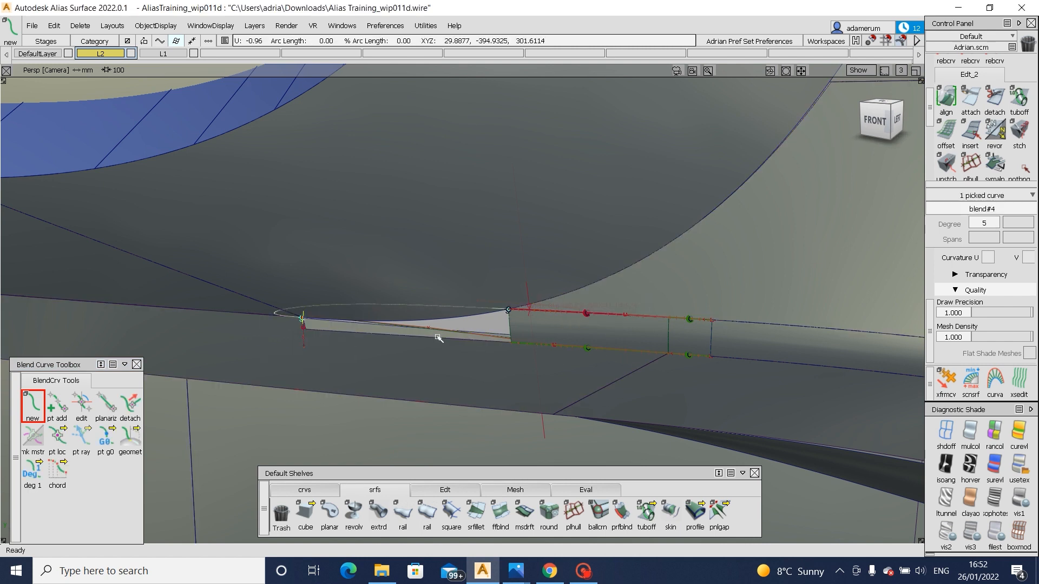
- Edit the blend curve by moving its wall-side end point outboard along the lower wall
click(81, 404)
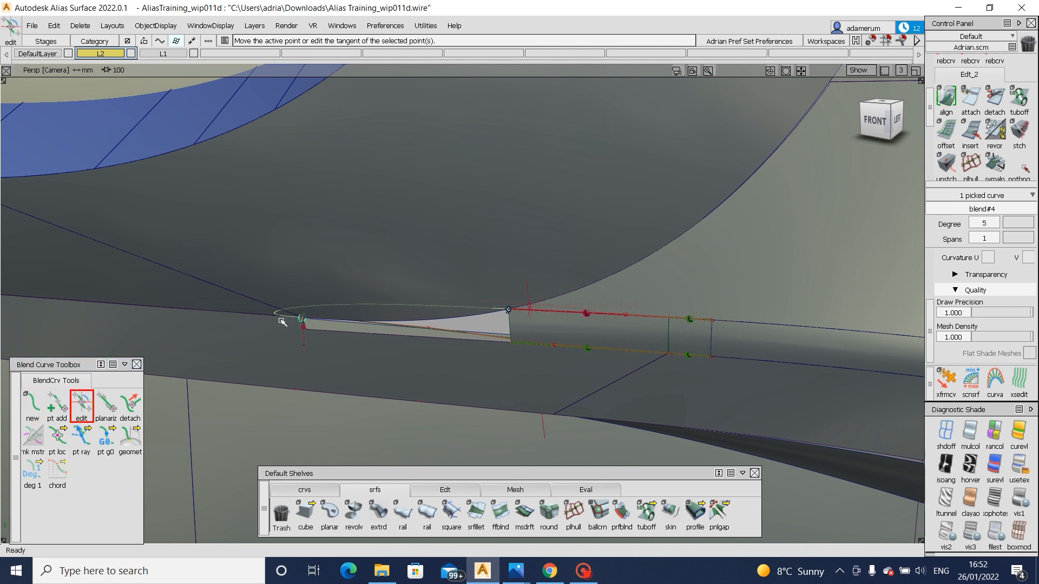
ctrl+shift+drag(478, 319, 485, 327)
click(485, 327)
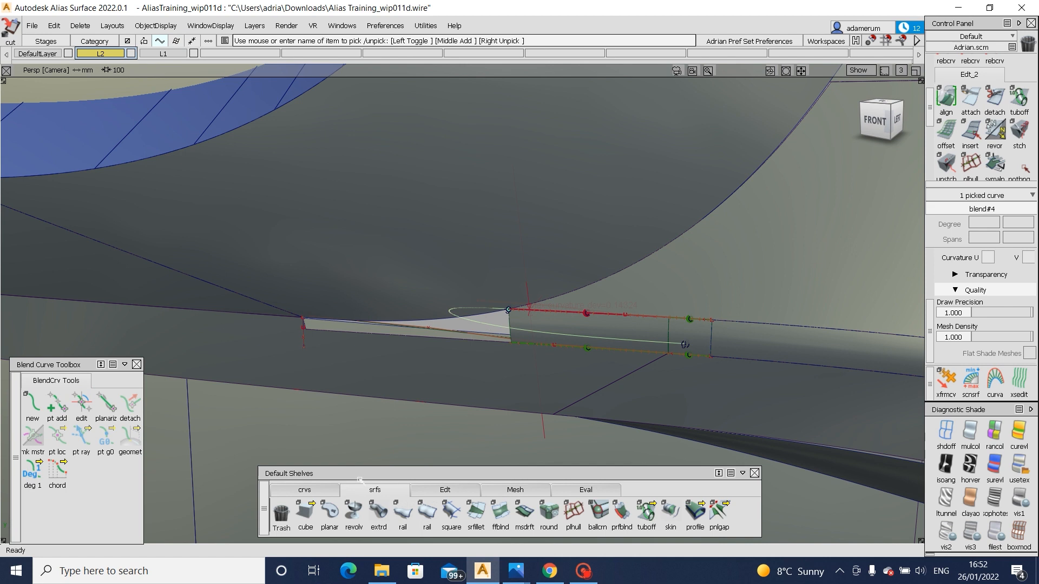
- Draw a degree 5, single-span edit point curve across the top of the open gap, from its inboard corner to the outboard blend's corner
click(335, 493)
click(354, 514)
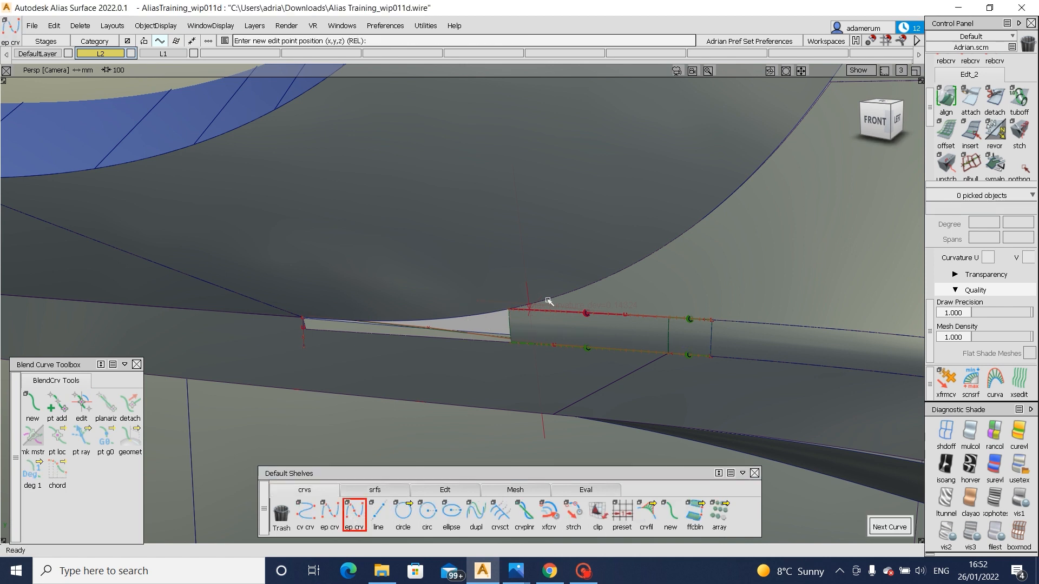
click(521, 310)
ctrl+alt+drag(487, 312, 484, 312)
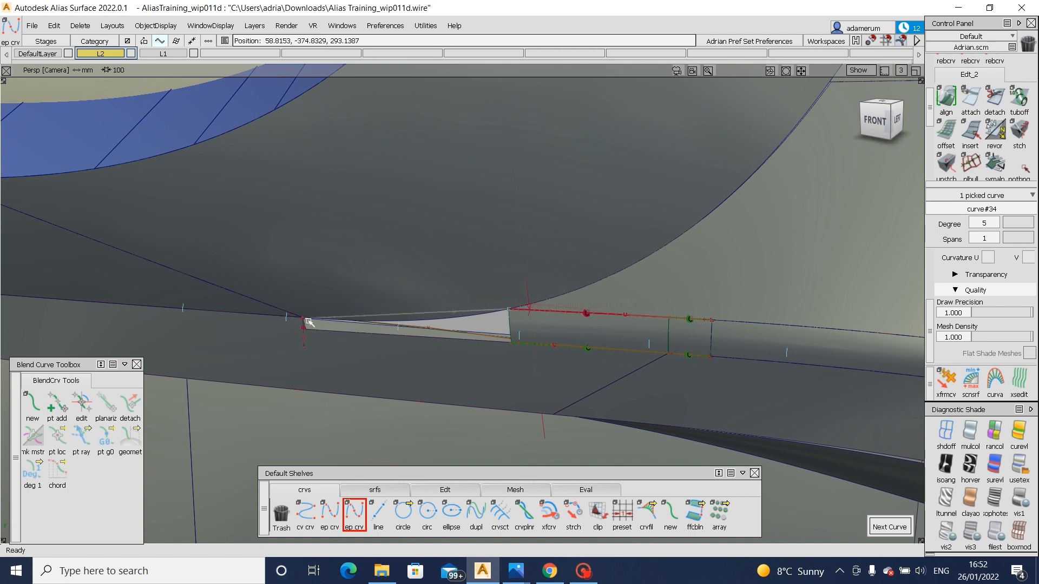
alt+shift+scroll(335, 336, up, 4)
key(ctrl+z)
alt+shift+drag(334, 334, 320, 337)
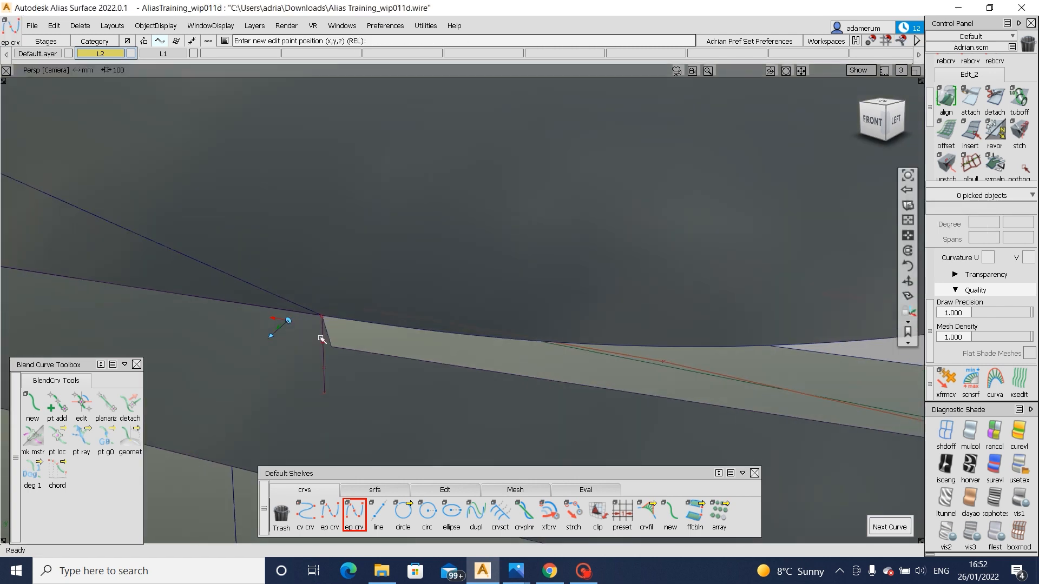
click(321, 301)
alt+shift+right_drag(413, 310, 514, 345)
click(517, 349)
ctrl+shift+drag(524, 374, 573, 368)
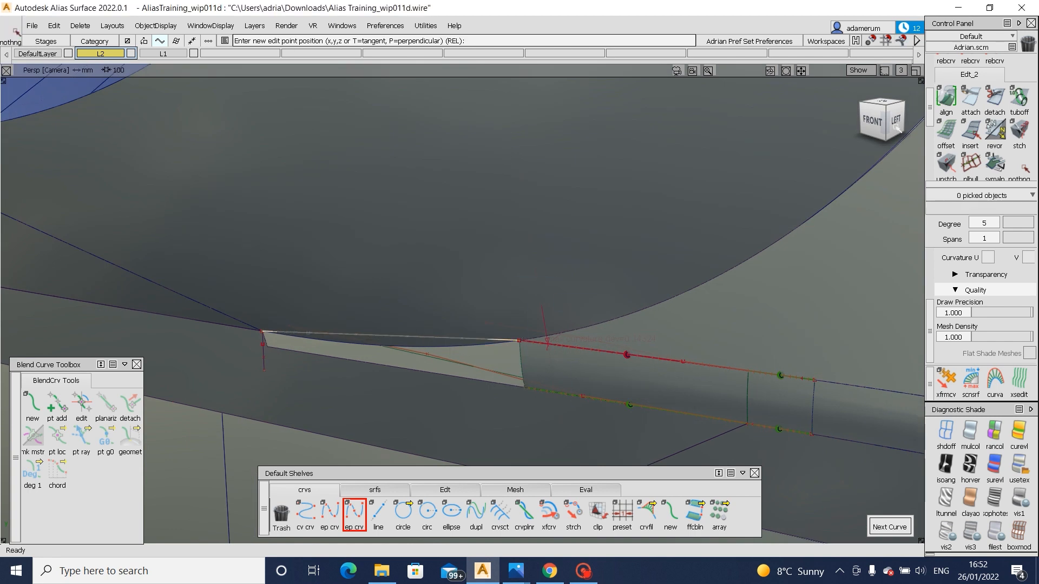
- Align the new curve's outboard end to the adjoining upper blend surface with G2 continuity
click(946, 98)
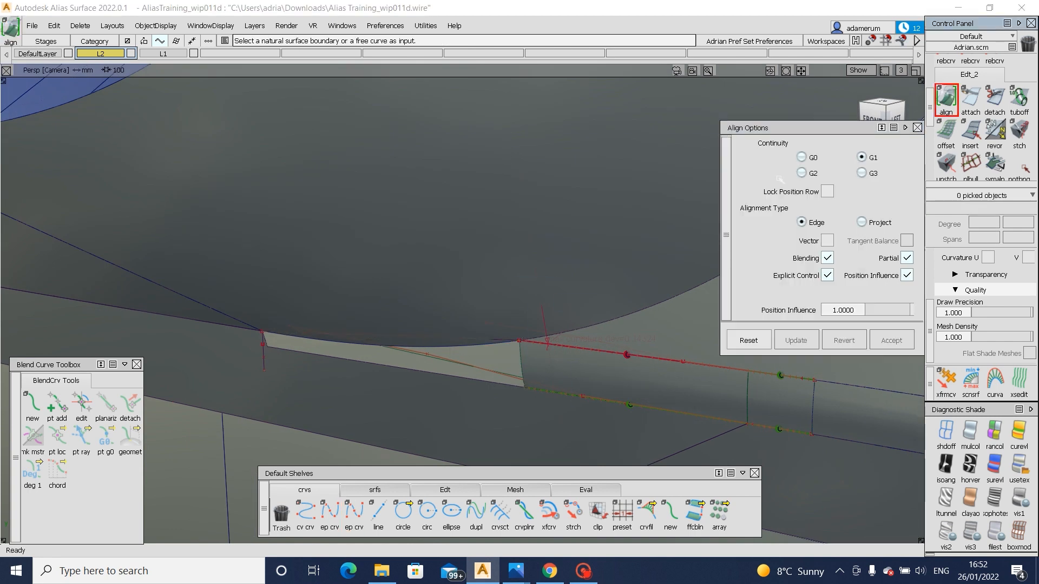
click(504, 343)
click(541, 346)
click(579, 331)
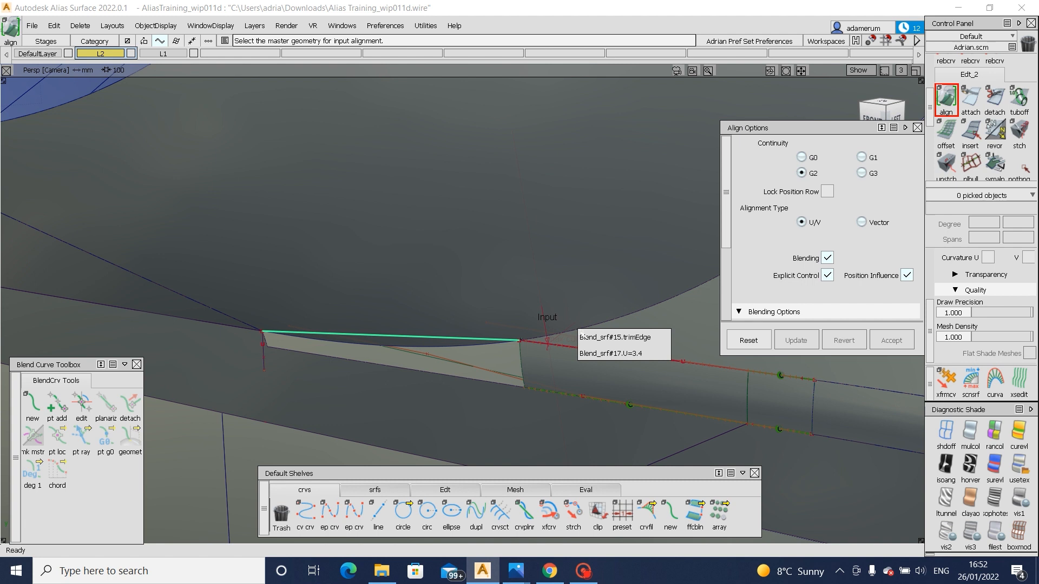
click(662, 353)
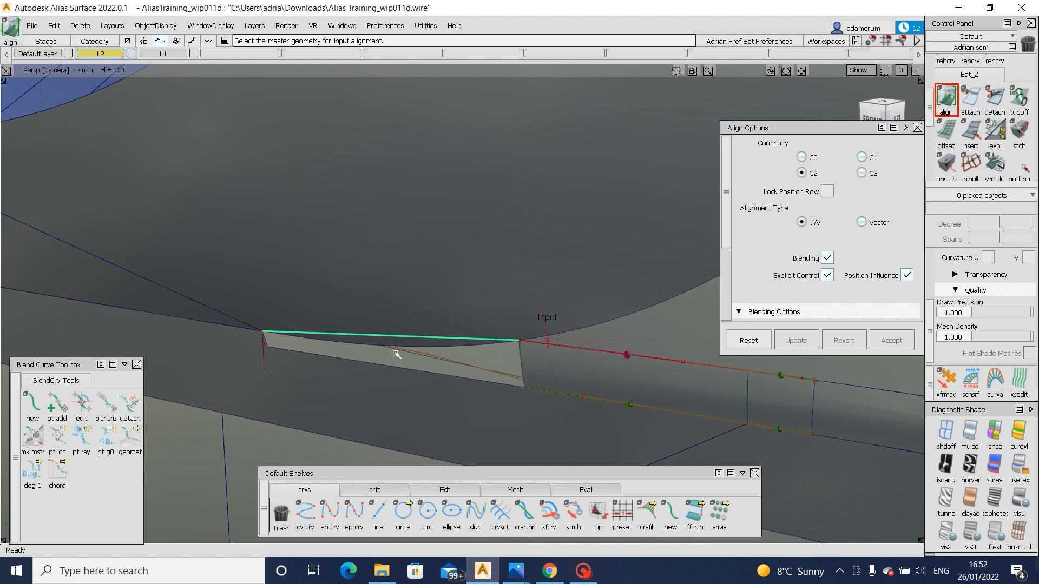
- Align the curve's inboard end to the same upper blend surface's edge with G2 continuity
click(289, 334)
click(303, 358)
click(227, 330)
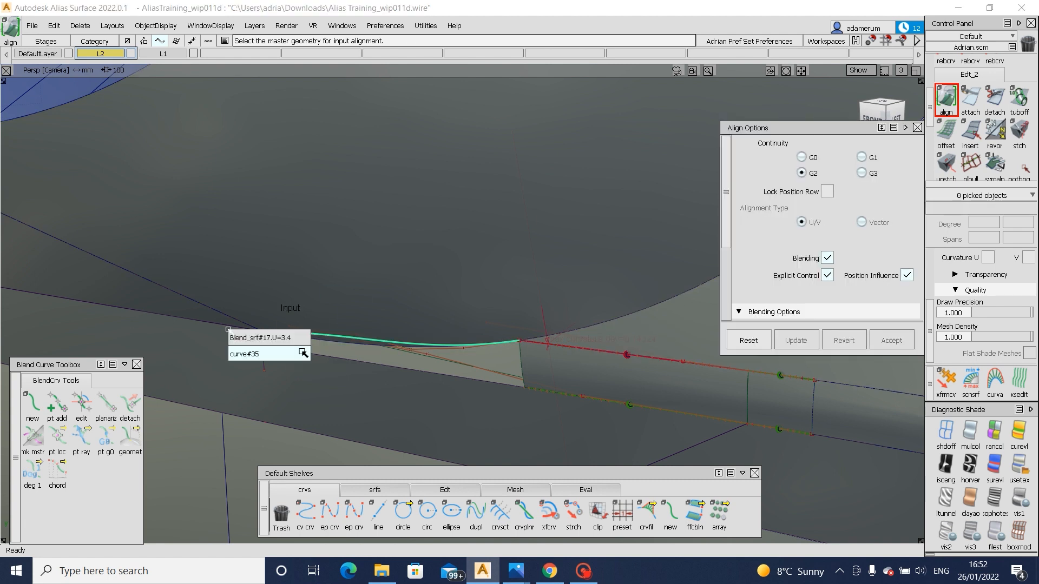
click(301, 338)
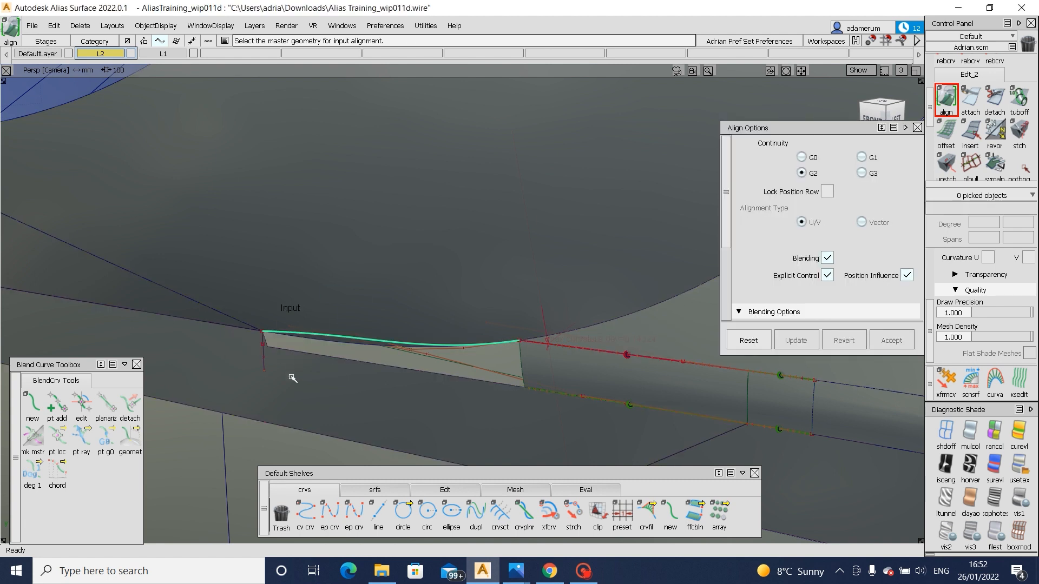
key(space)
- Fill the gap with a Square surface of U degree 3 and V degree 5, with G2 at the wall, G1 at the outboard blend and the curve edge free
click(364, 487)
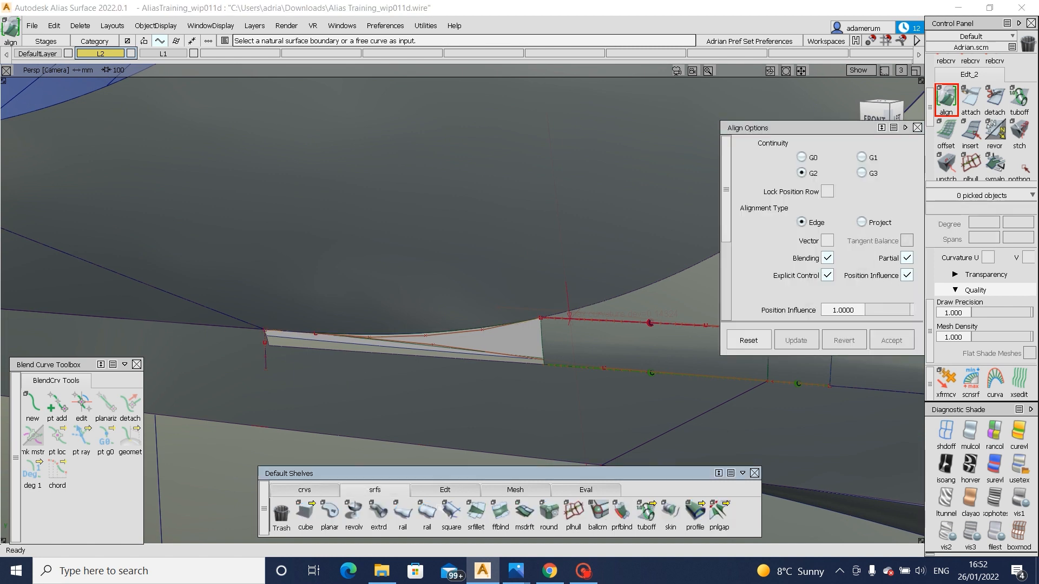
click(449, 513)
click(283, 348)
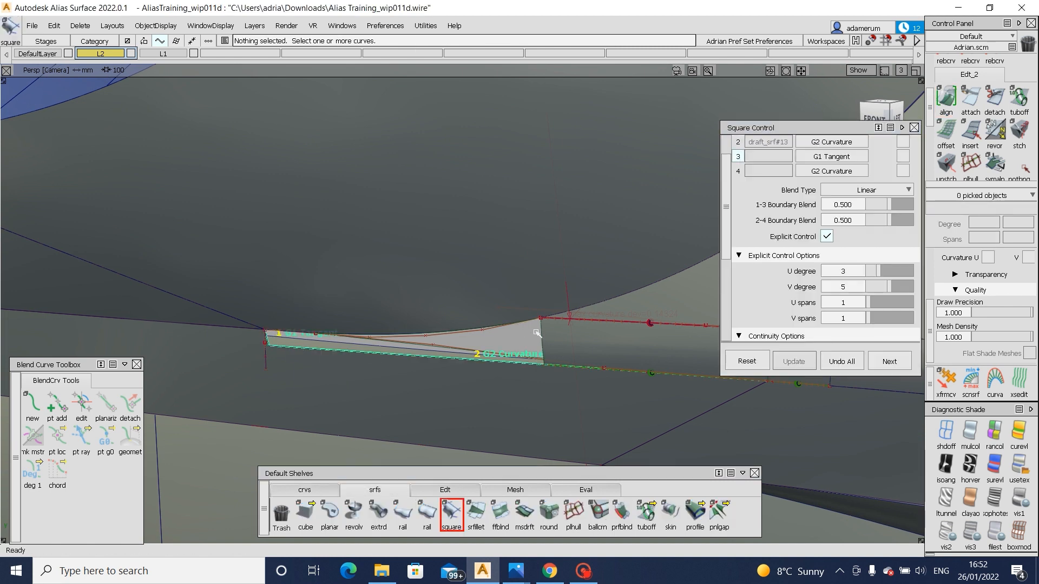
click(507, 326)
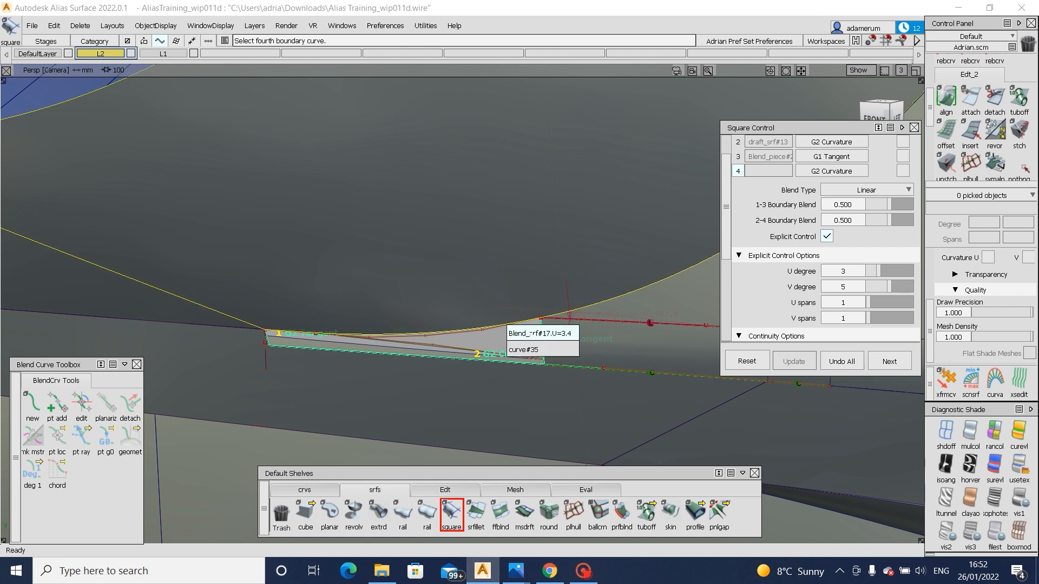
click(534, 348)
click(487, 320)
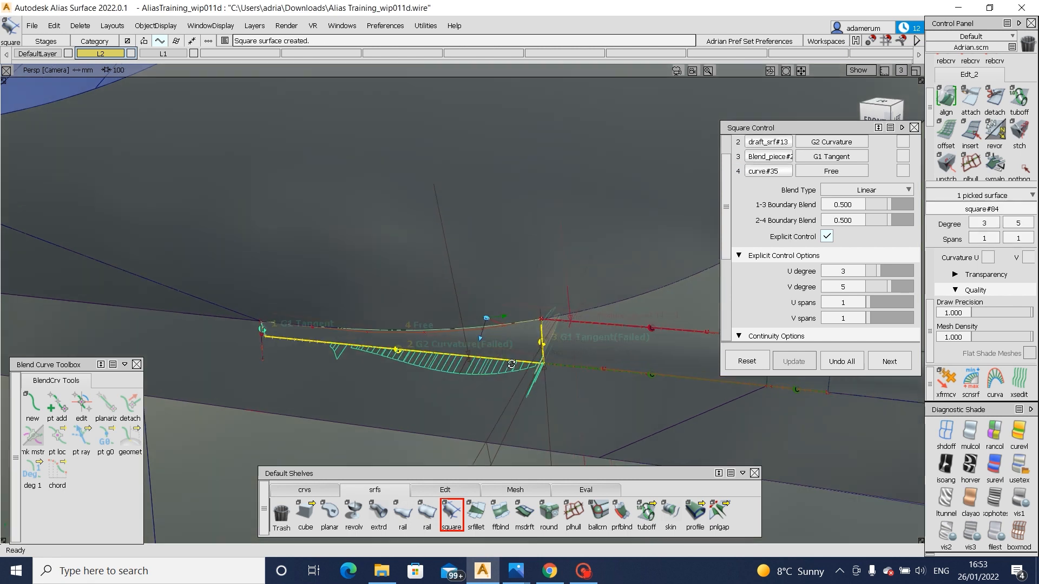
click(524, 361)
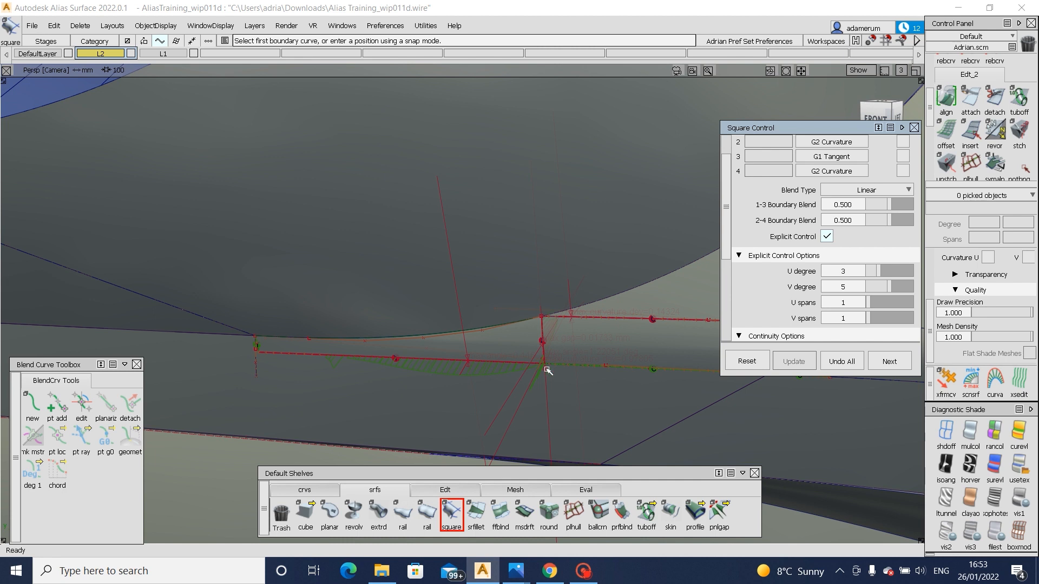
- Align the square surface's lower edge to the lower wall surface with G2 continuity and partial alignment enabled
alt+shift+drag(506, 378, 522, 339)
alt+shift+drag(593, 362, 577, 375)
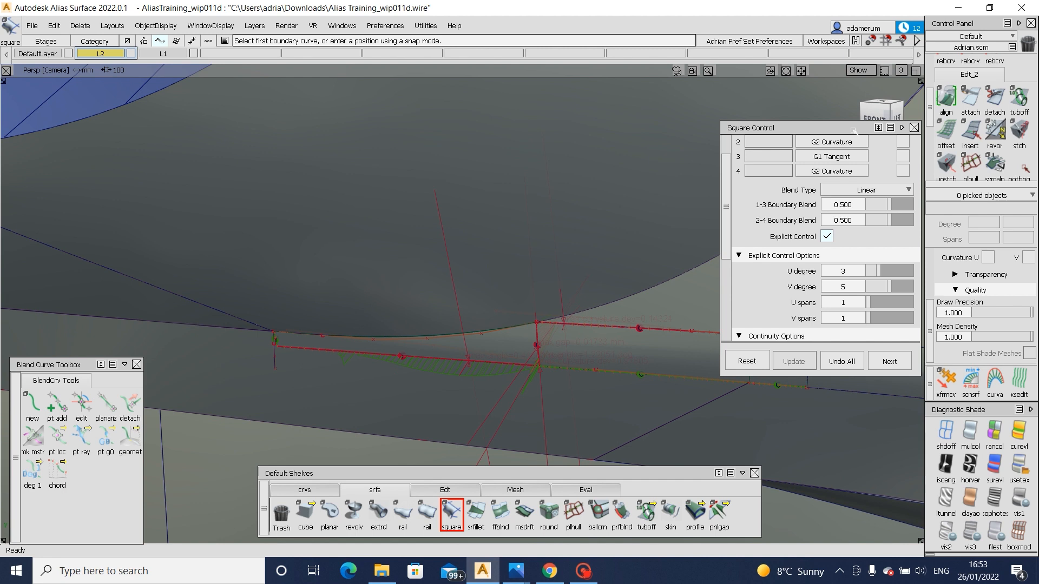
drag(853, 126, 853, 97)
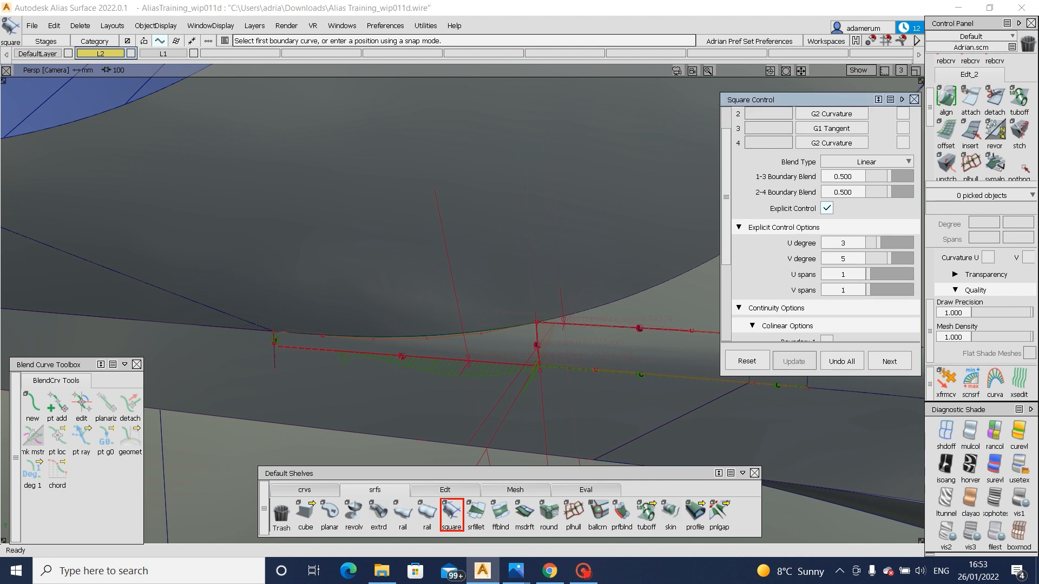
scroll(947, 96, up, 3)
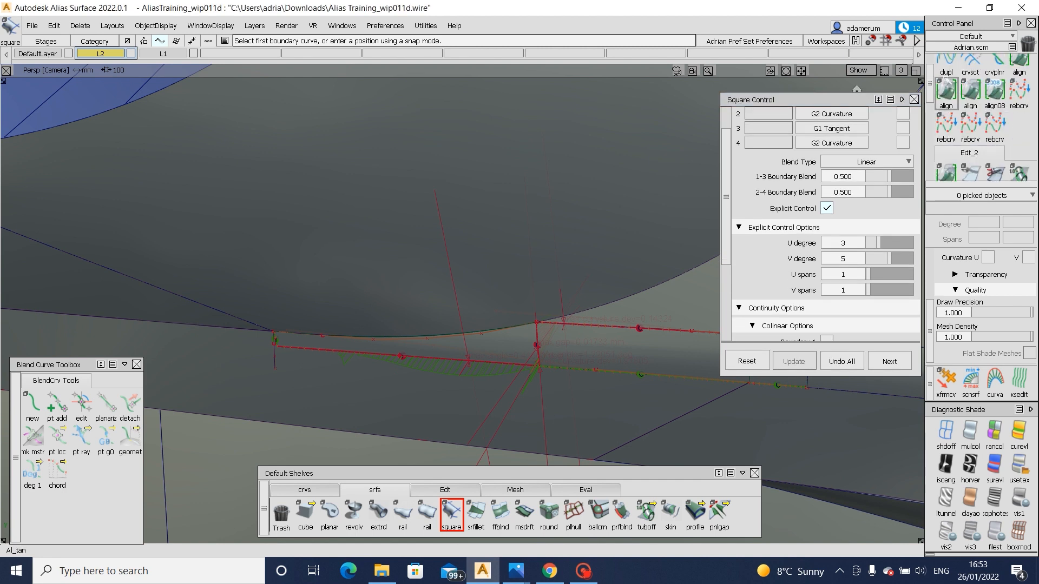
click(947, 89)
click(505, 369)
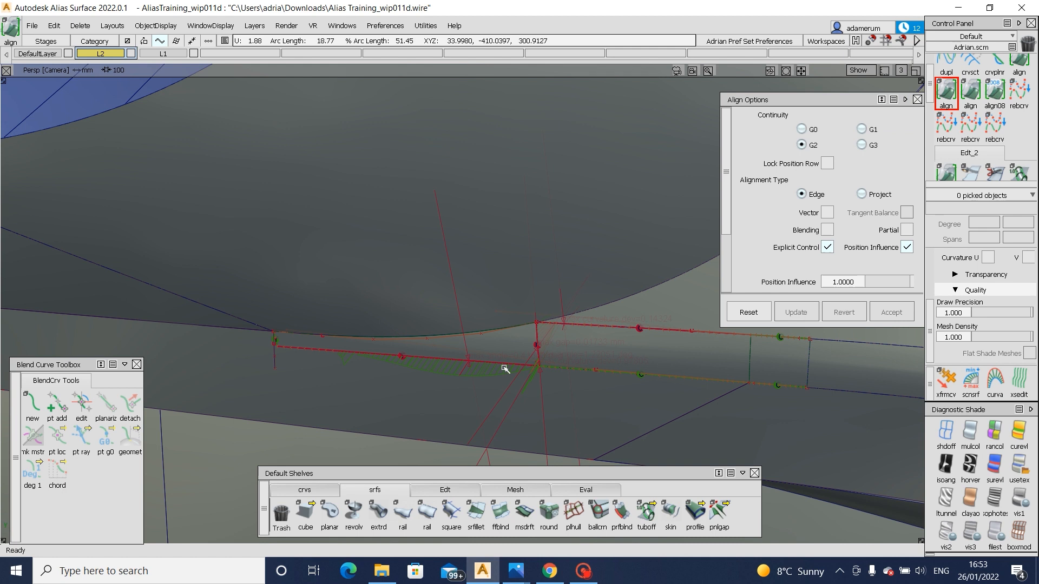
click(501, 366)
key(Return)
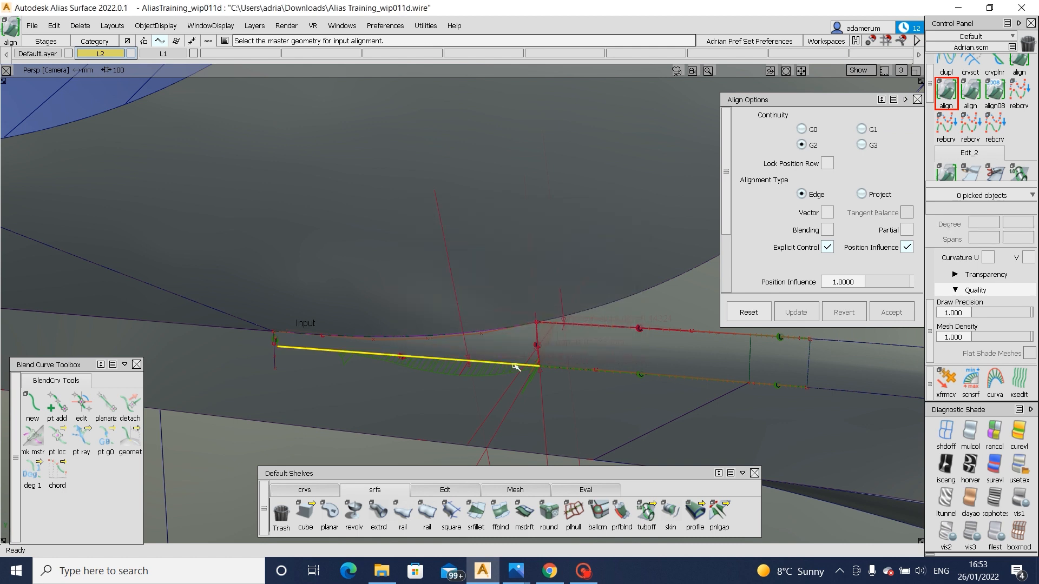
click(515, 367)
click(907, 230)
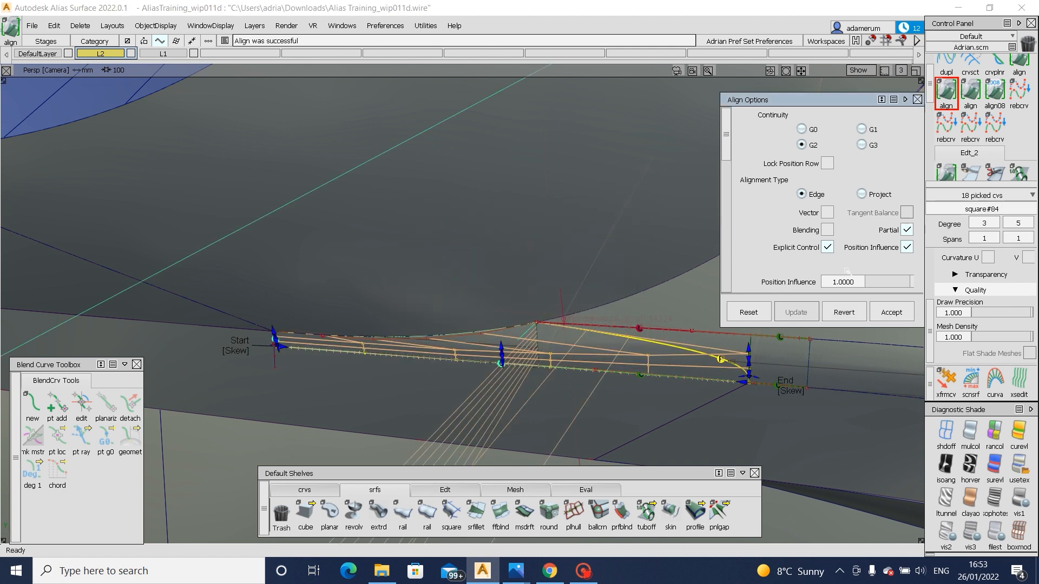
- Align the square surface's outboard edge to the neighbouring blend with G1 continuity and an explicit U degree of 5, and clear the check locators
click(538, 345)
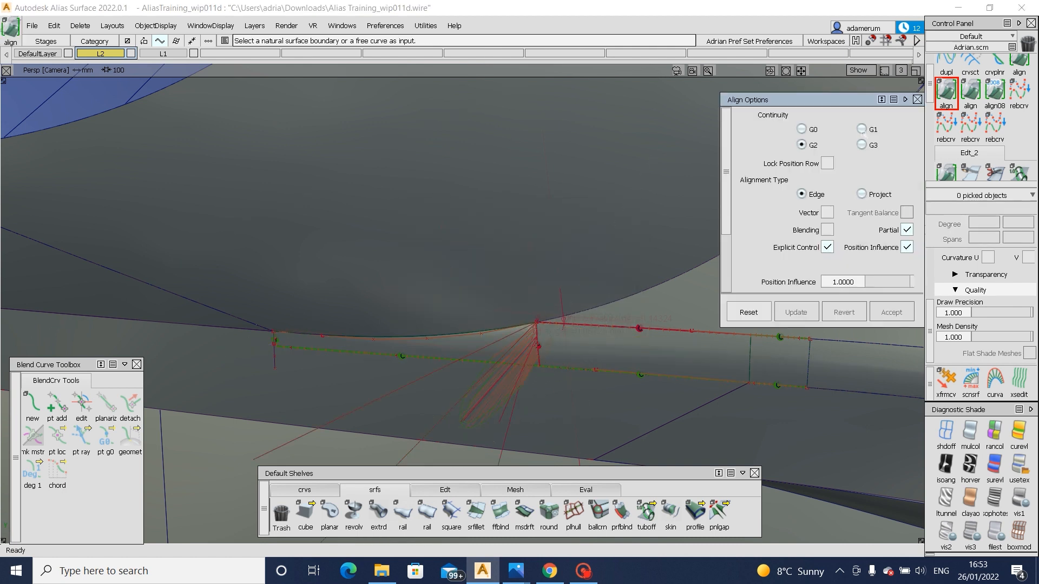
alt+shift+right_drag(584, 325, 554, 345)
alt+shift+drag(554, 346, 510, 352)
click(510, 353)
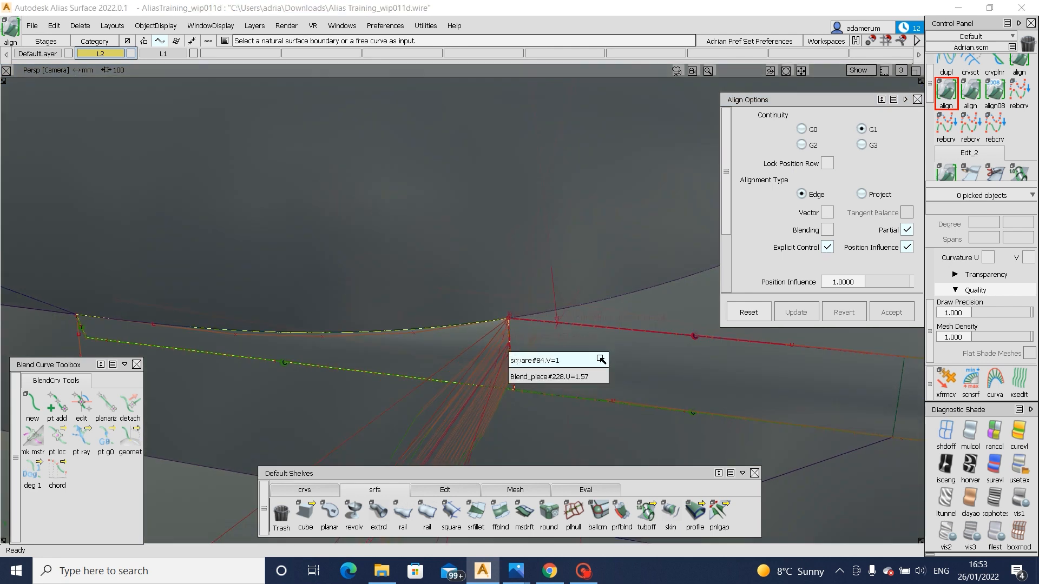
click(601, 359)
key(Return)
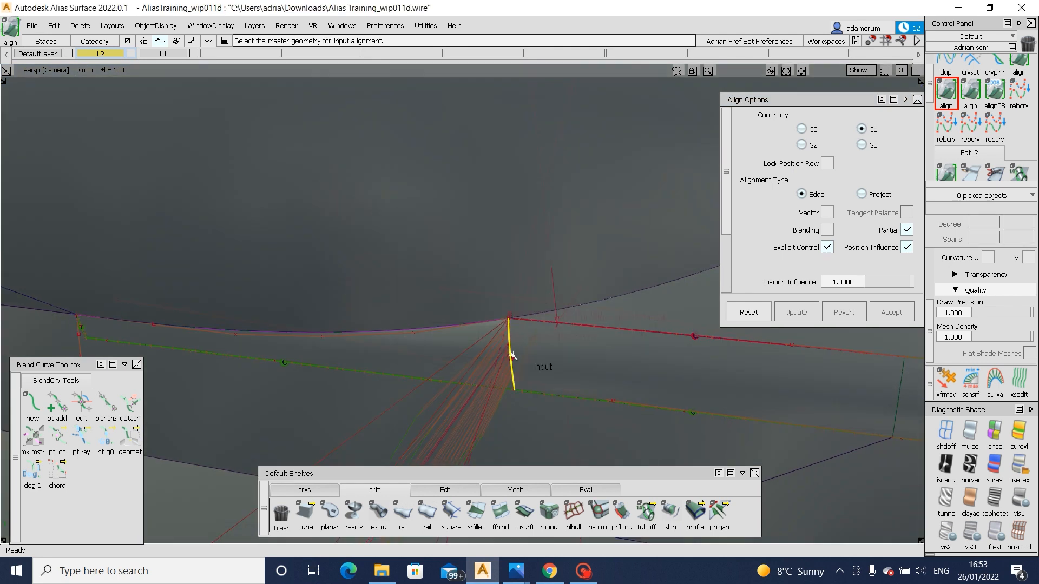
click(541, 316)
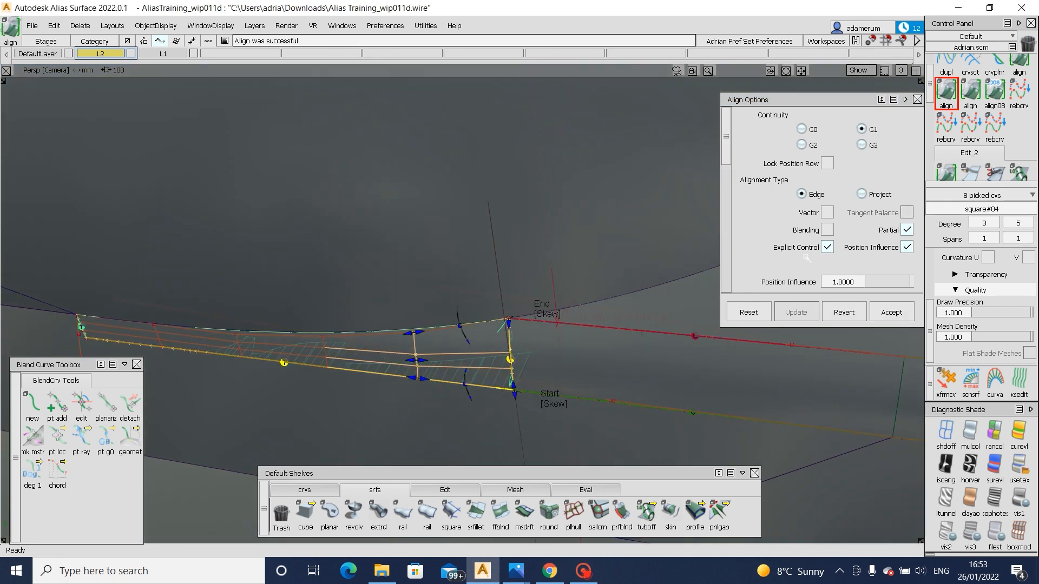
scroll(893, 217, down, 4)
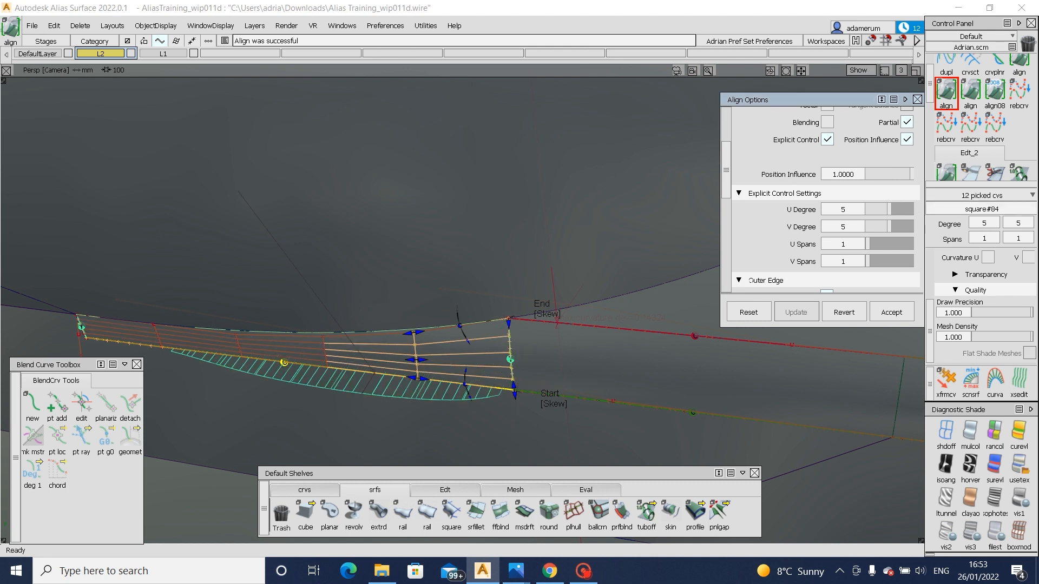
alt+shift+middle_drag(298, 377, 417, 378)
ctrl+shift+drag(279, 394, 293, 353)
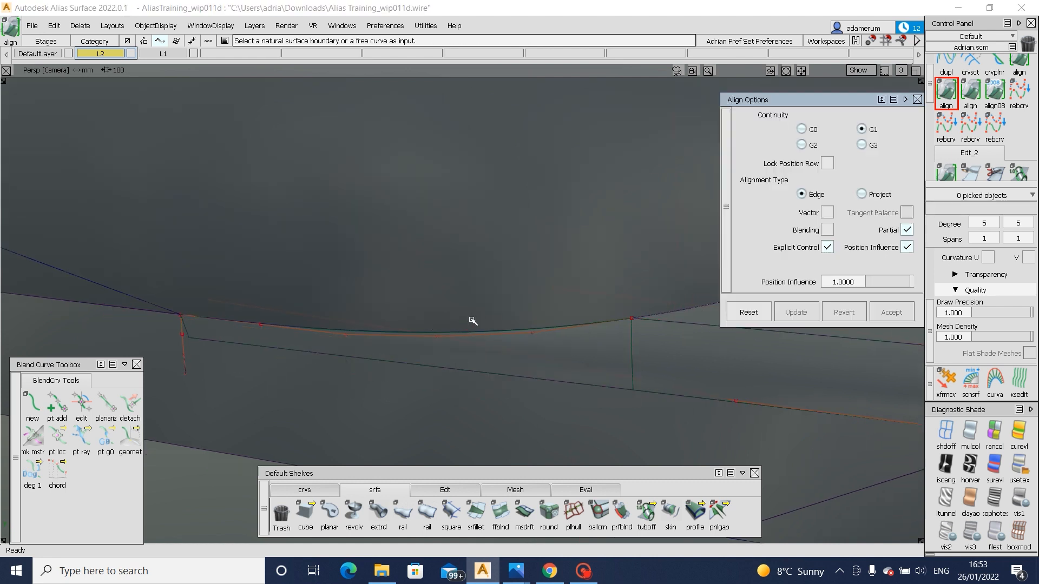
- Select all geometry, delete its construction history and clear the selection
ctrl+shift+drag(450, 342, 368, 330)
alt+shift+right_drag(424, 335, 596, 351)
alt+shift+middle_drag(595, 350, 390, 332)
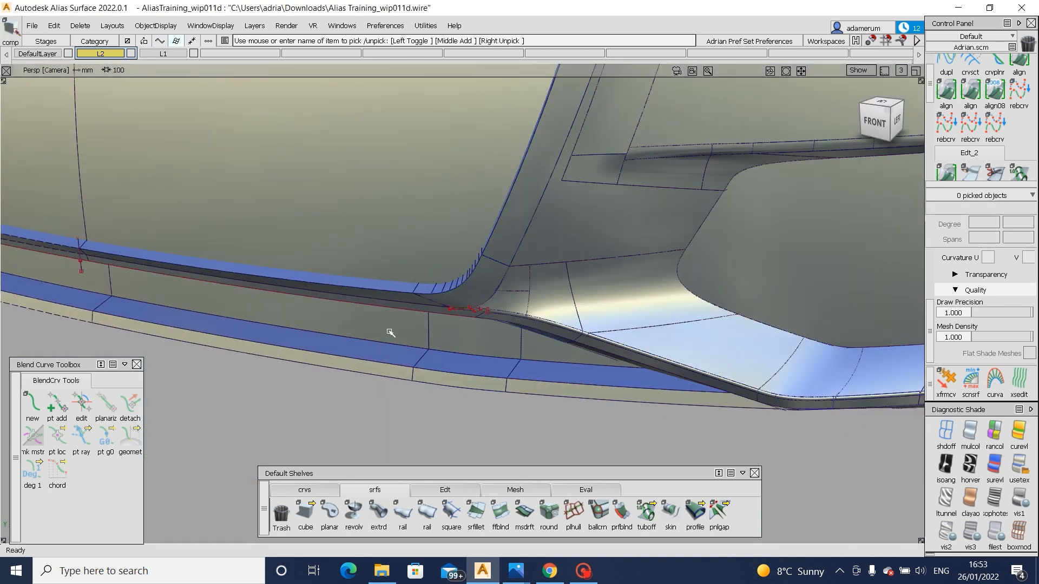
key(ctrl+a)
key(ctrl+d)
key(Return)
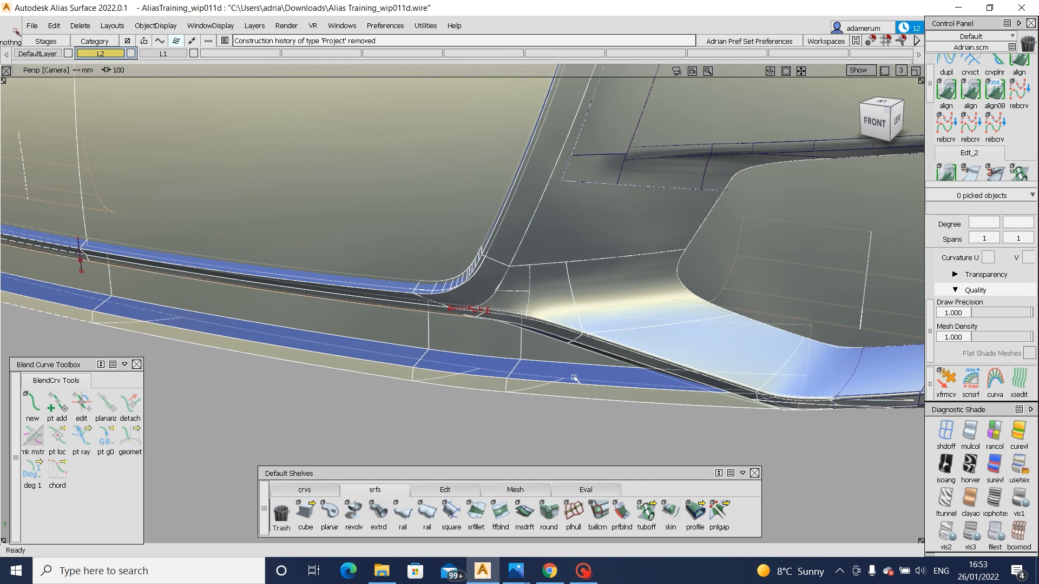
ctrl+shift+drag(575, 378, 535, 372)
- Inspect the shaded fillet surfaces without model lines and compare the grille opening with the reference image in the front view
alt+shift+right_drag(535, 372, 616, 376)
key(alt+t)
alt+shift+drag(633, 368, 709, 200)
alt+shift+middle_drag(708, 201, 632, 247)
alt+shift+drag(632, 247, 766, 336)
click(887, 119)
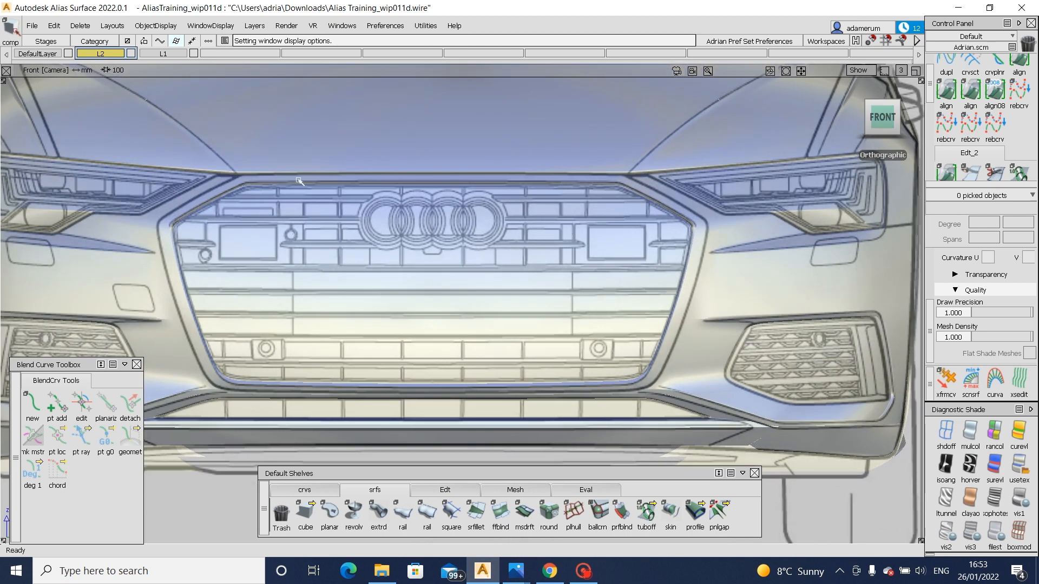
alt+shift+middle_drag(464, 264, 532, 258)
alt+shift+right_drag(275, 369, 382, 401)
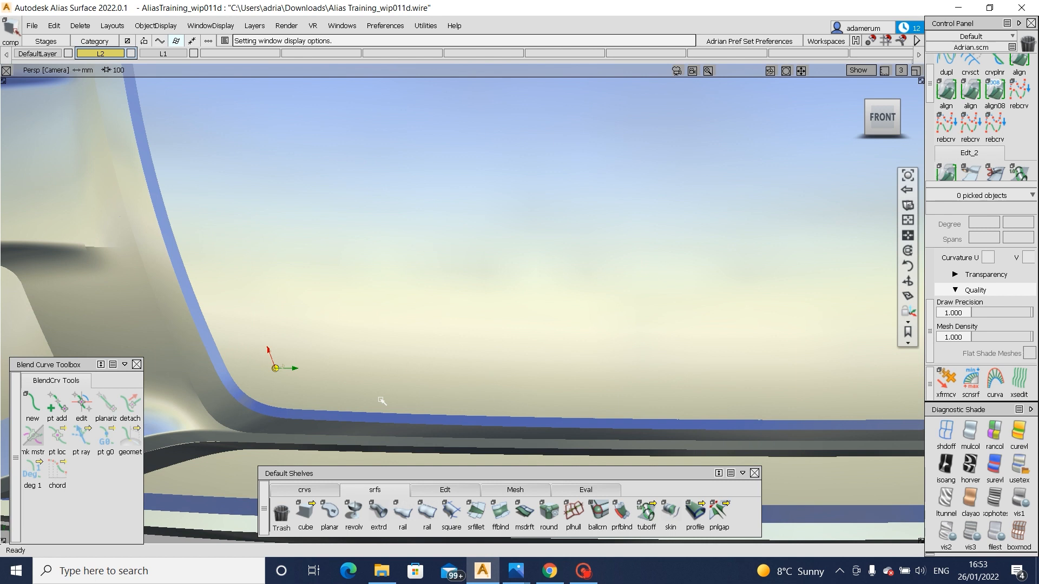
click(882, 117)
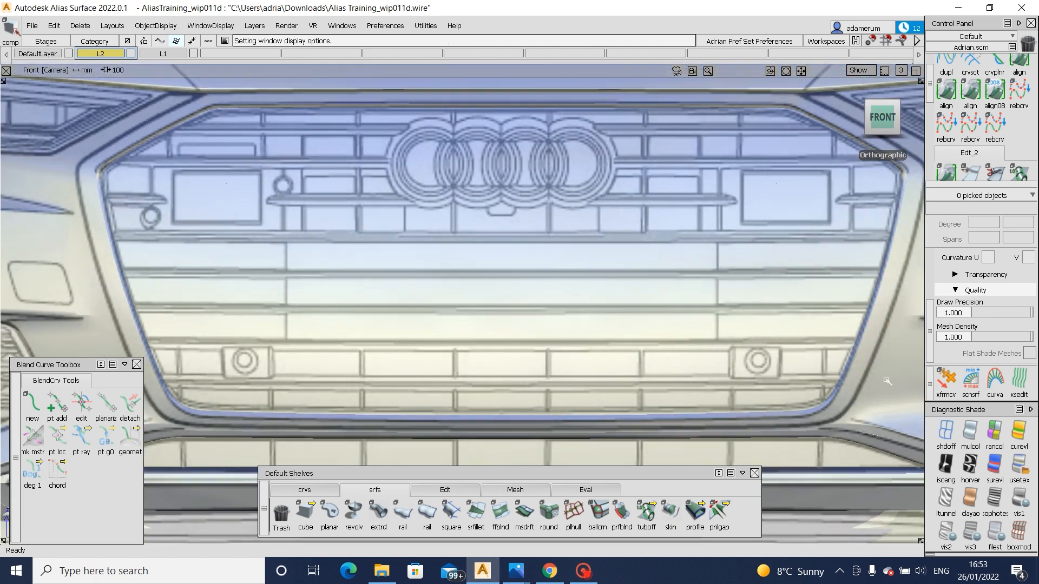
mouse_move(212, 373)
alt+shift+right_down()
mouse_move(195, 376)
mouse_move(163, 346)
alt+shift+right_up()
alt+shift+middle_drag(160, 342, 269, 349)
- Display the construction curves together with the shaded surfaces in the front view
key(alt+m)
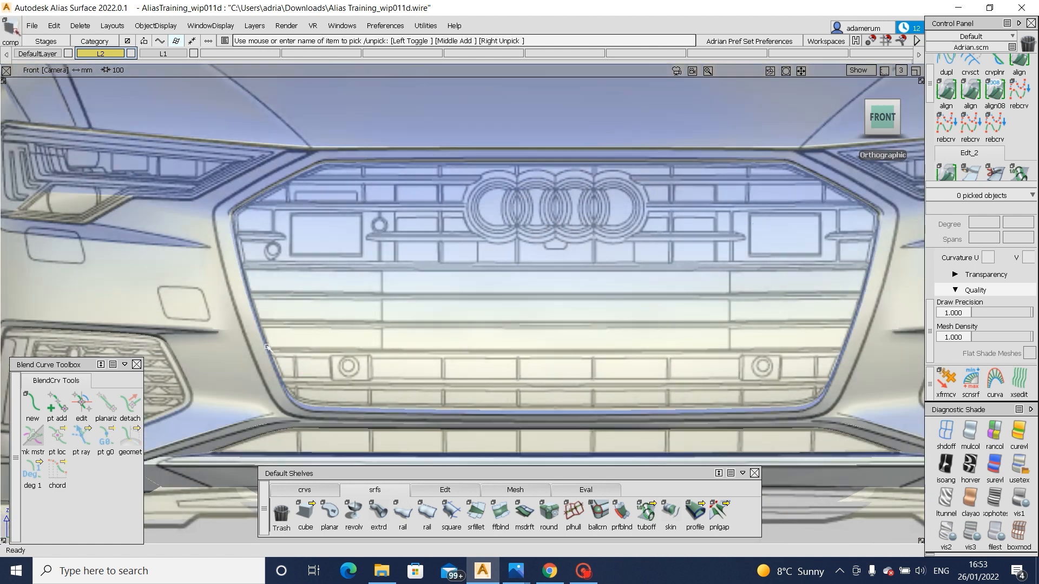
key(alt+m)
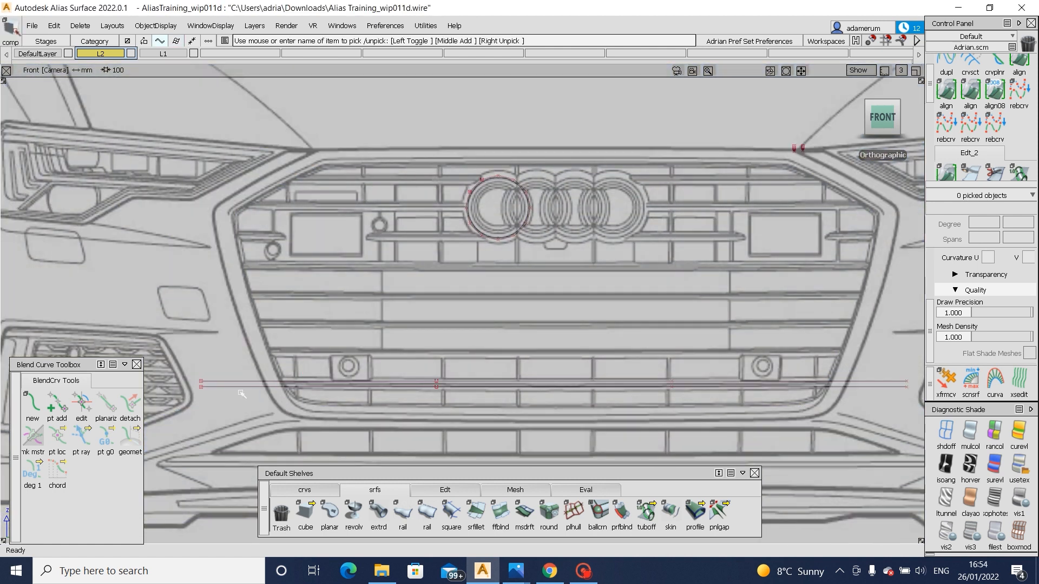
click(242, 390)
click(258, 394)
key(alt+m)
- Measure the gap between the two horizontal curves along the grille's lowest bar with a curve-to-curve deviation check
mouse_move(309, 386)
alt+shift+right_down()
mouse_move(288, 323)
mouse_move(293, 398)
alt+shift+right_up()
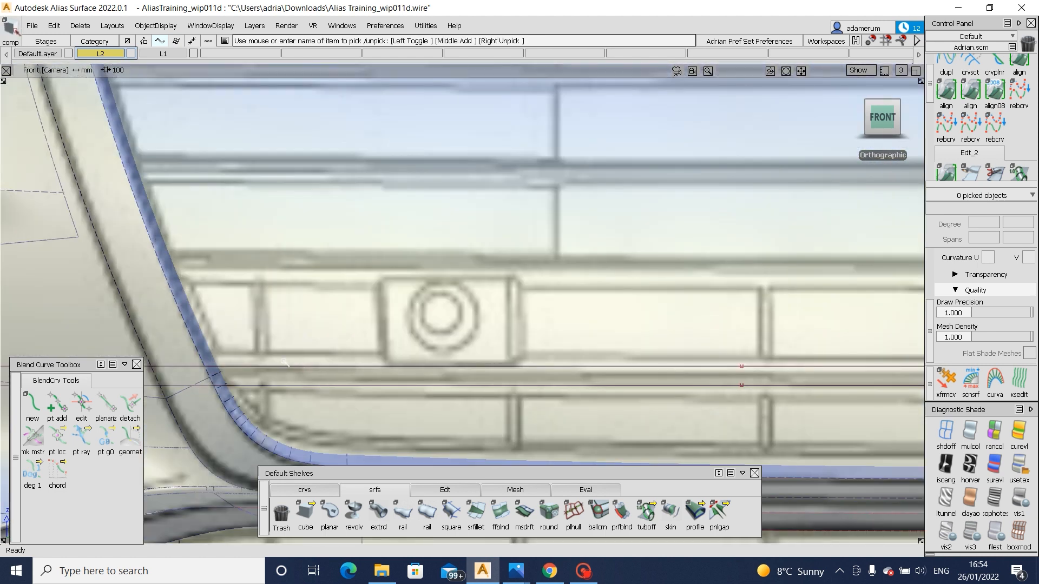
click(586, 489)
click(451, 514)
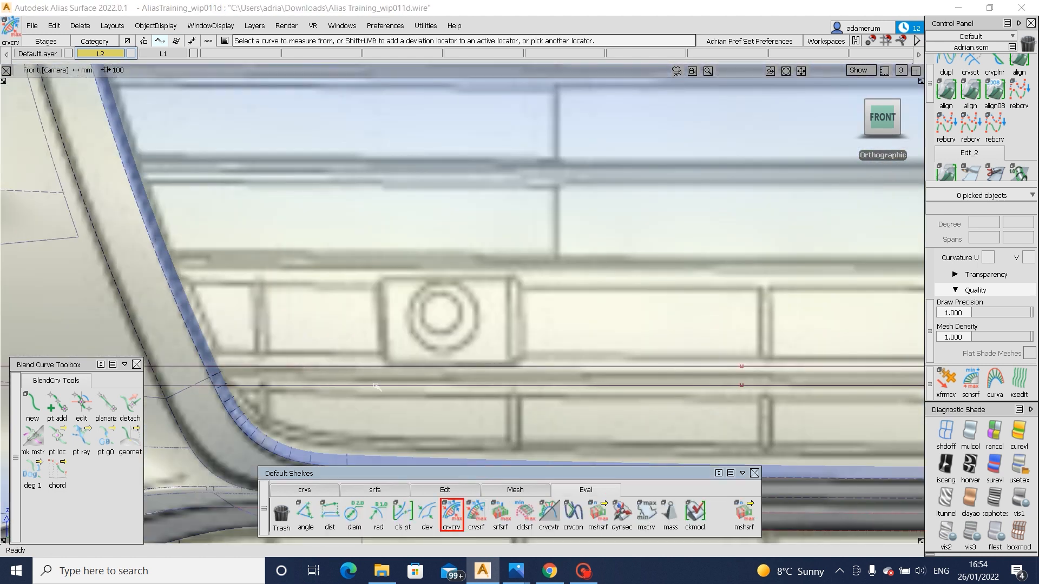
click(377, 386)
click(346, 367)
alt+shift+middle_drag(312, 370, 608, 359)
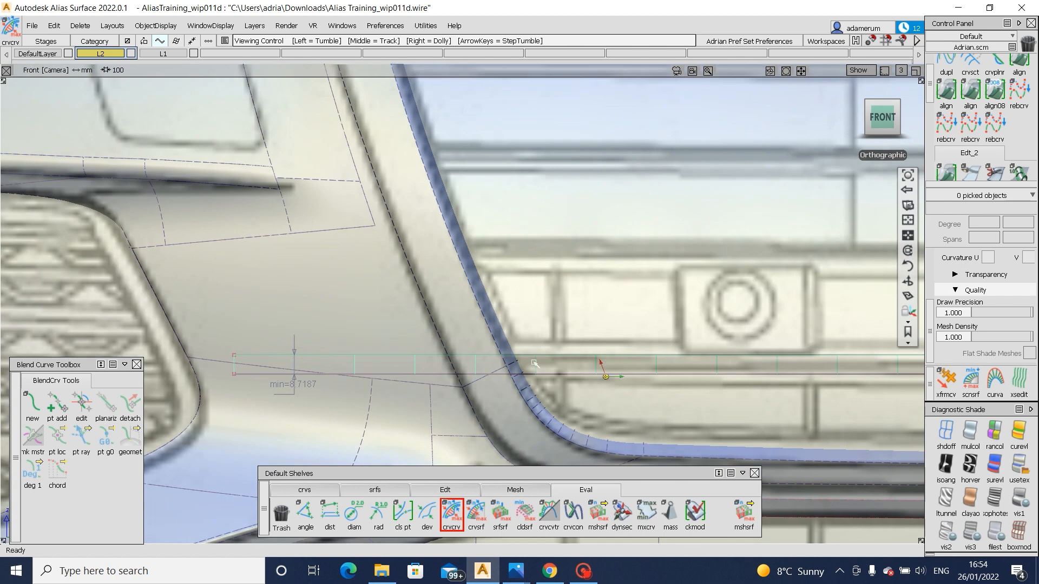
- Move the lower horizontal curve upward to leave a gap of about 8 mm, and delete the deviation locator
mouse_move(534, 362)
ctrl+shift+mouse_down()
mouse_move(535, 408)
mouse_move(535, 361)
ctrl+shift+mouse_up()
click(545, 372)
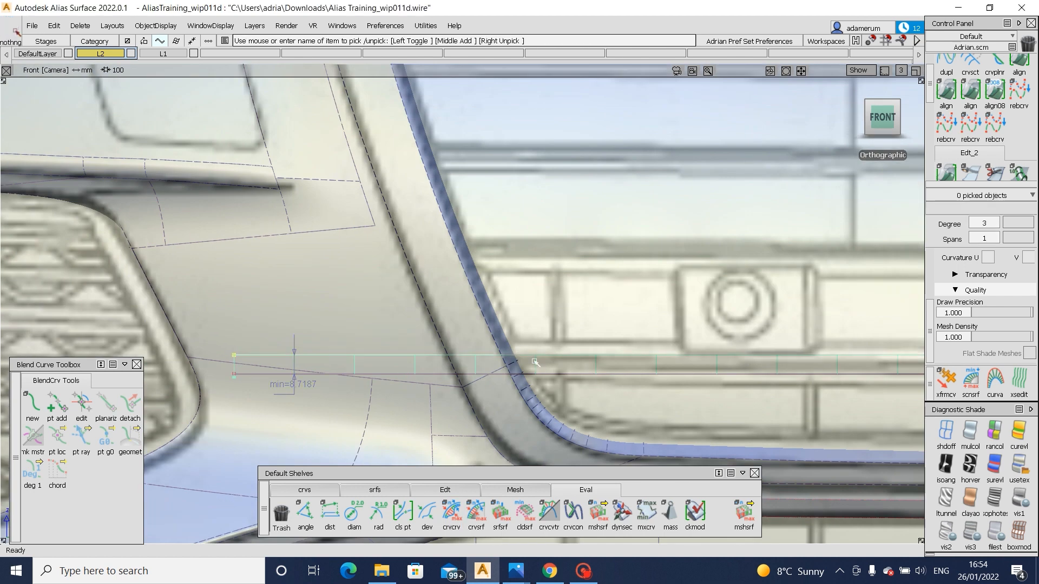
click(555, 374)
ctrl+shift+middle_drag(576, 435, 577, 399)
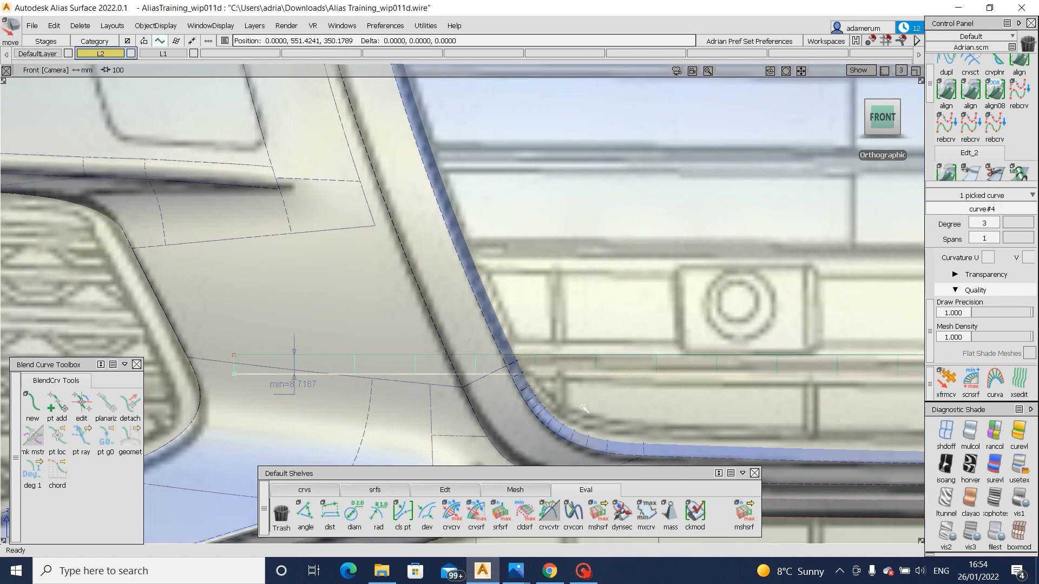
right_drag(585, 409, 596, 427)
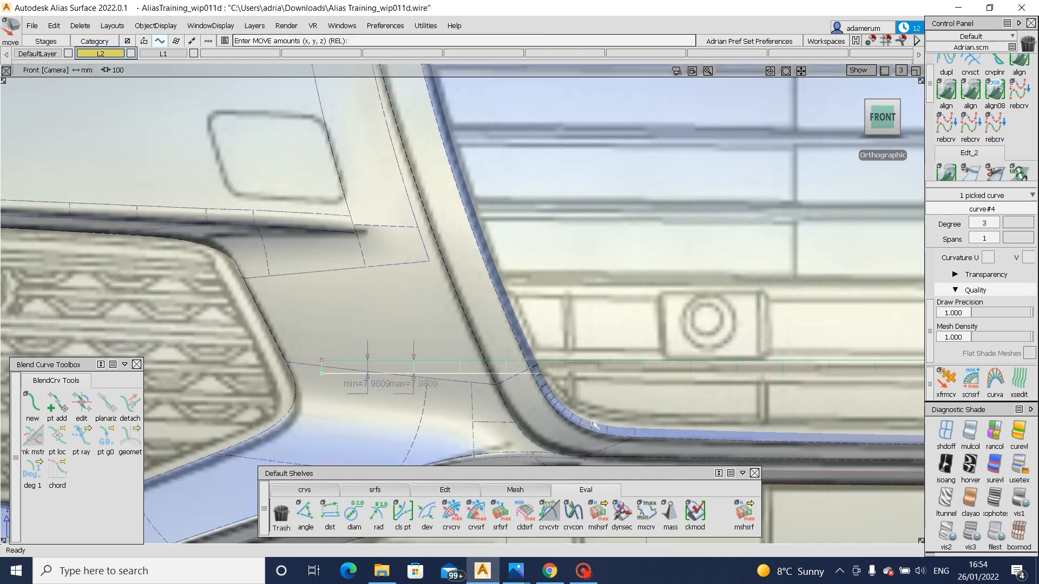
ctrl+shift+drag(596, 426, 590, 384)
key(Delete)
- Duplicate both horizontal curves as 10 grouped copies with a Z translation of 46 in XYZ space
ctrl+shift+drag(470, 379, 486, 419)
scroll(605, 353, down, 2)
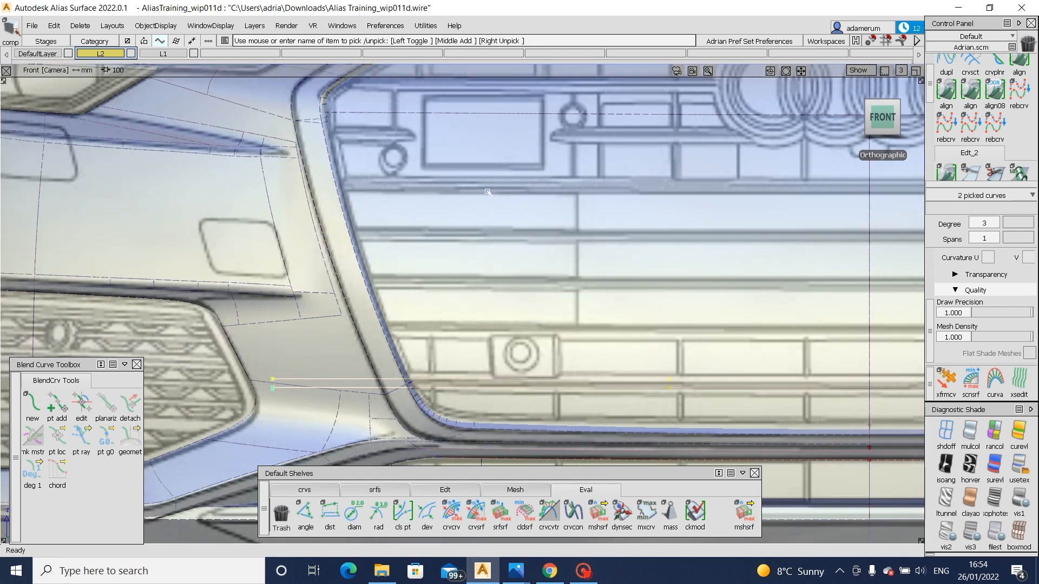
alt+shift+middle_drag(431, 154, 423, 224)
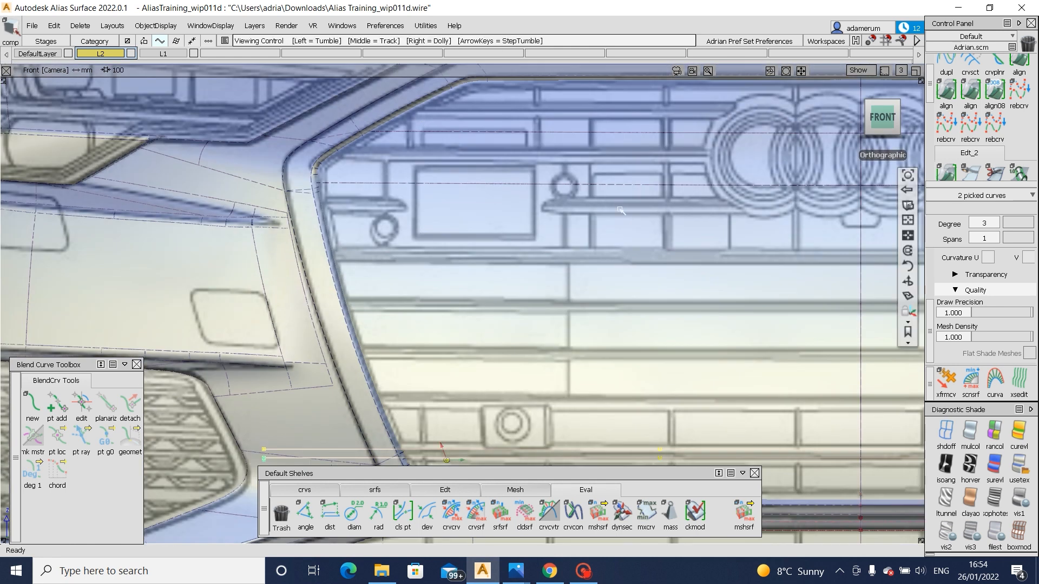
alt+shift+middle_drag(319, 459, 440, 388)
alt+shift+right_drag(373, 394, 431, 398)
ctrl+shift+middle_drag(410, 412, 440, 388)
drag(446, 386, 285, 394)
drag(366, 377, 372, 385)
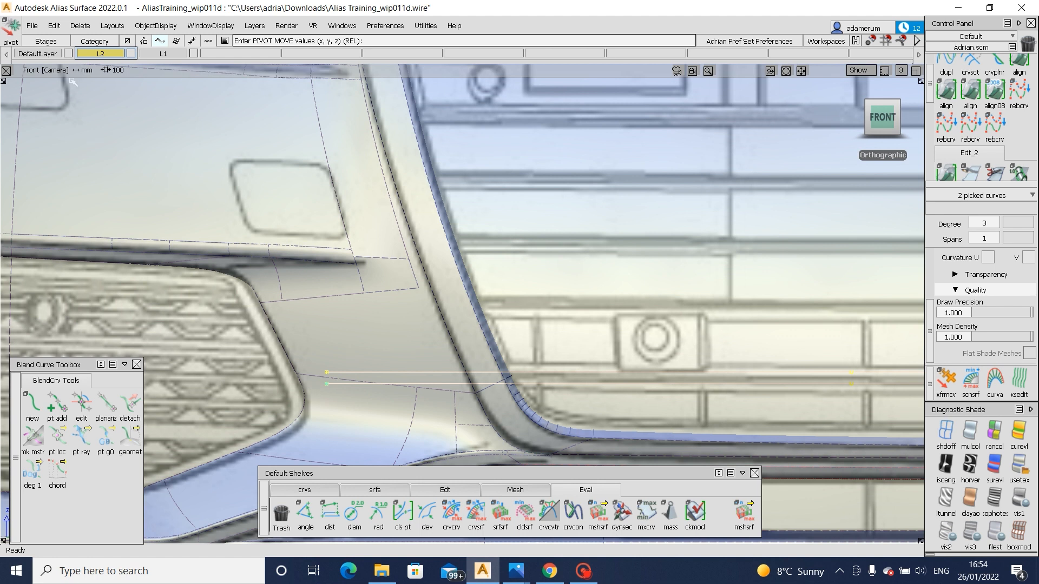
click(54, 25)
mouse_move(70, 141)
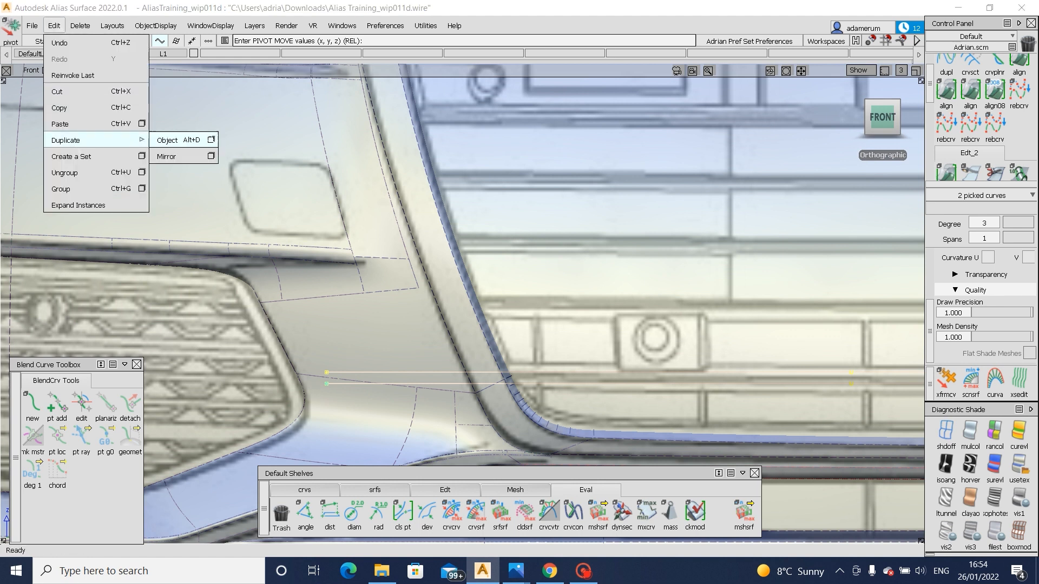
click(211, 139)
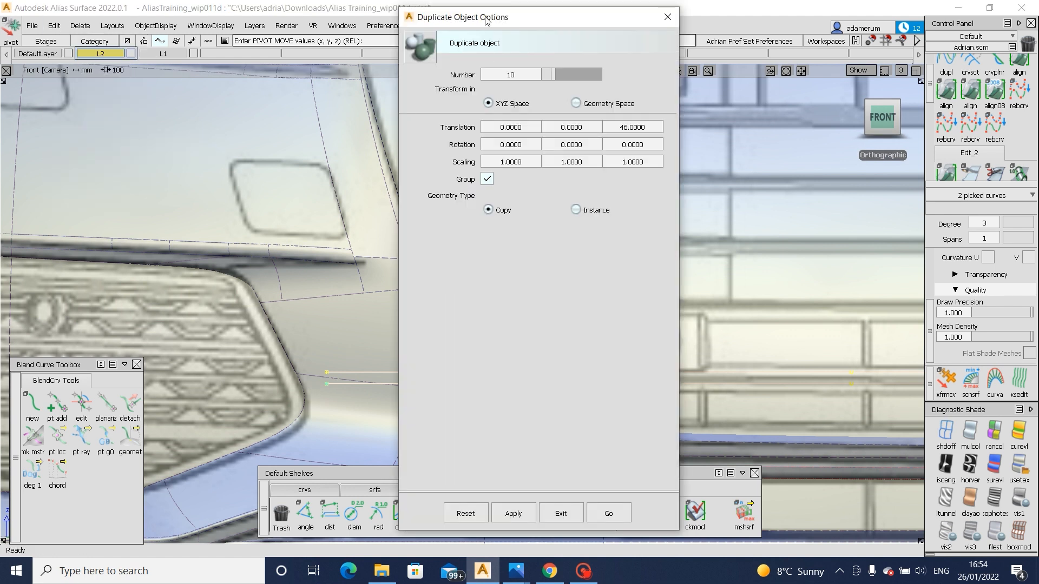
drag(588, 20, 214, 36)
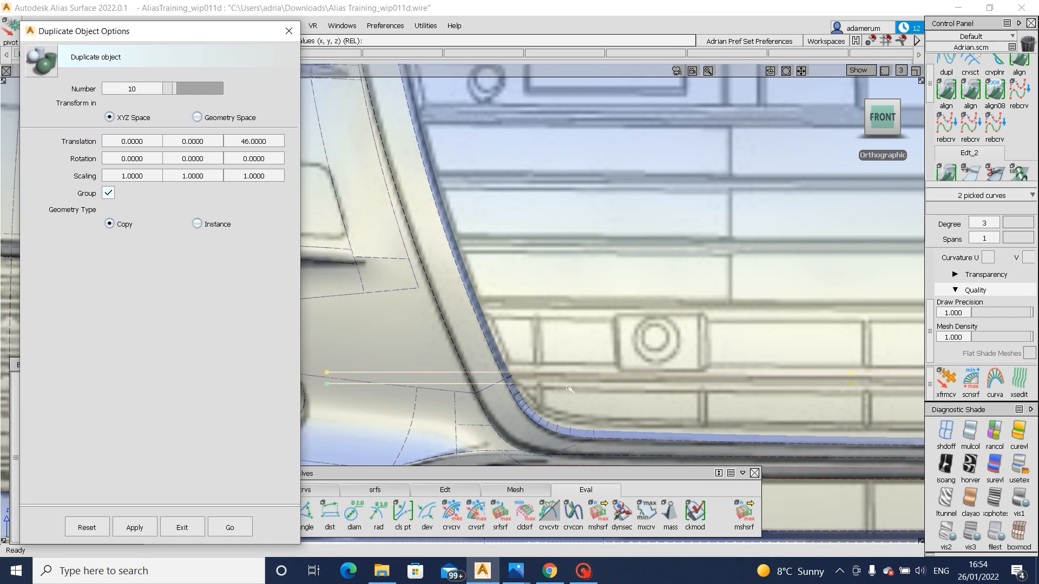
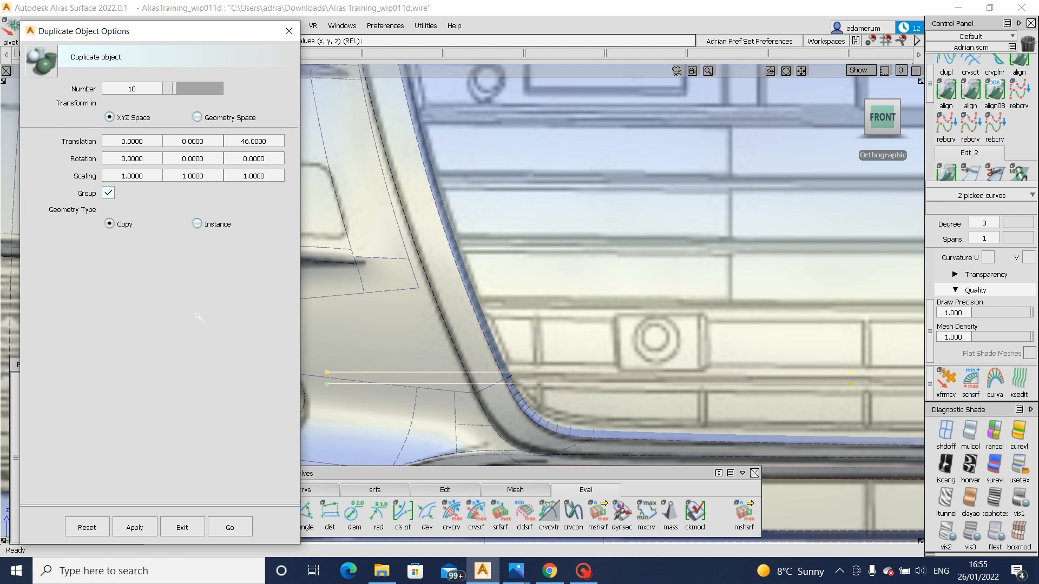
click(237, 524)
- Delete the six surplus copied curves that lie above the grille opening
alt+shift+middle_drag(516, 308, 485, 445)
alt+shift+right_drag(527, 208, 486, 348)
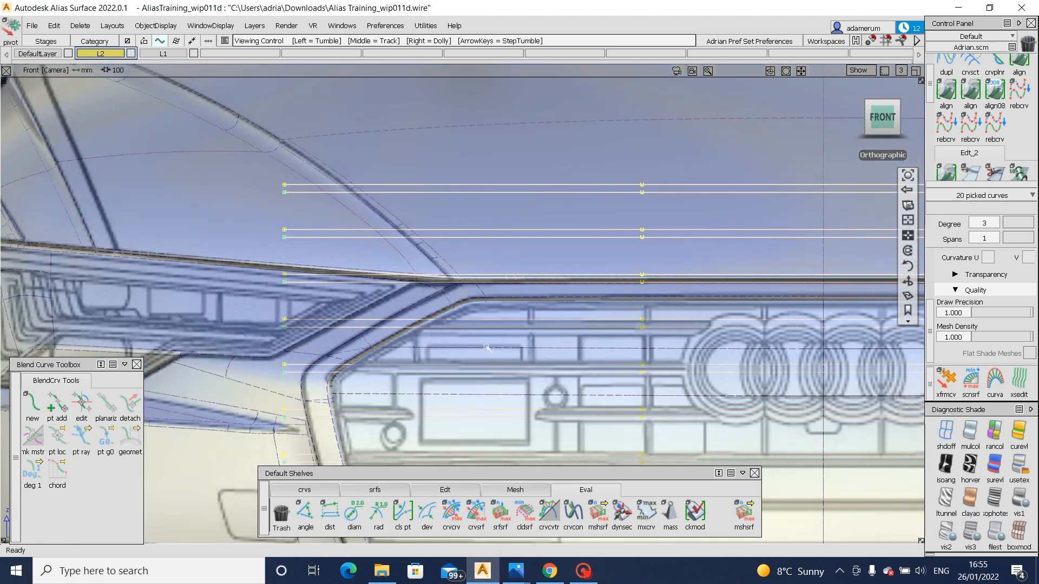
ctrl+shift+drag(486, 347, 489, 260)
ctrl+shift+drag(444, 202, 487, 260)
drag(444, 167, 537, 297)
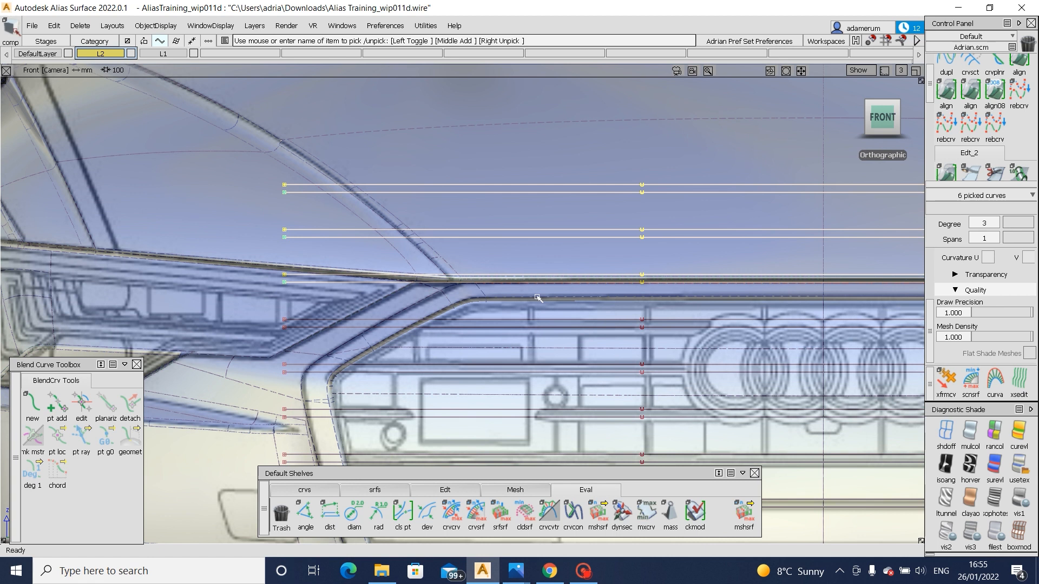
key(Delete)
- Project the horizontal bar curves onto the grille surfaces from the front view
alt+shift+right_drag(537, 297, 617, 414)
alt+shift+middle_drag(616, 414, 442, 226)
ctrl+shift+drag(696, 260, 630, 317)
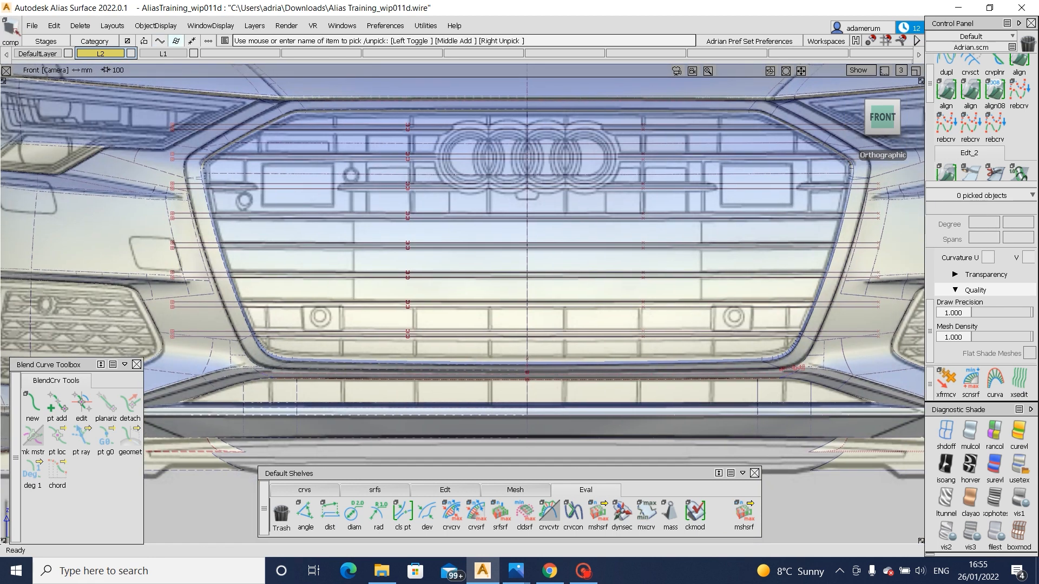
click(527, 290)
alt+shift+middle_drag(639, 289, 524, 312)
click(598, 204)
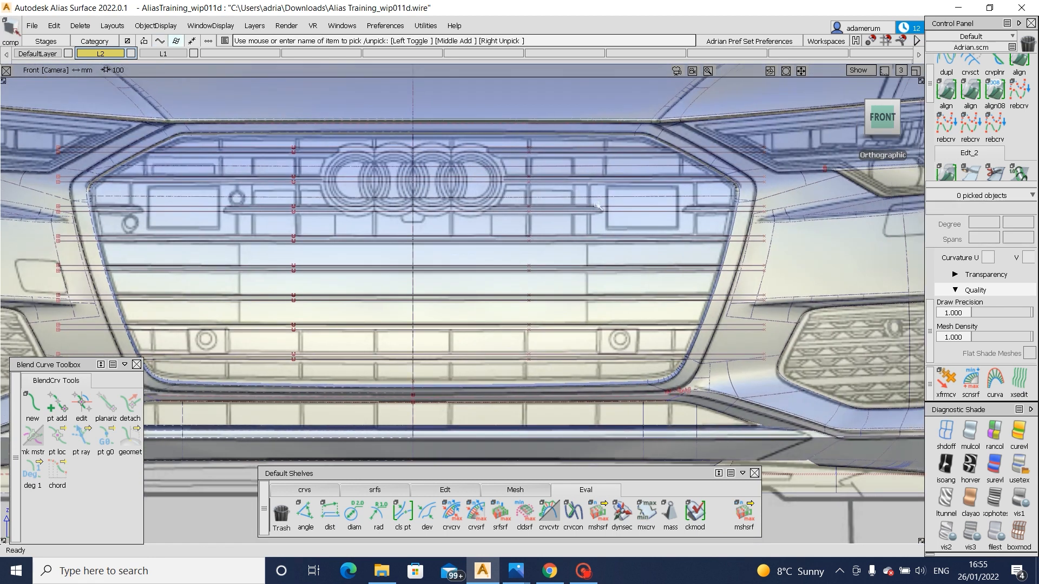
click(569, 152)
ctrl+shift+right_drag(562, 152, 577, 122)
drag(573, 116, 690, 392)
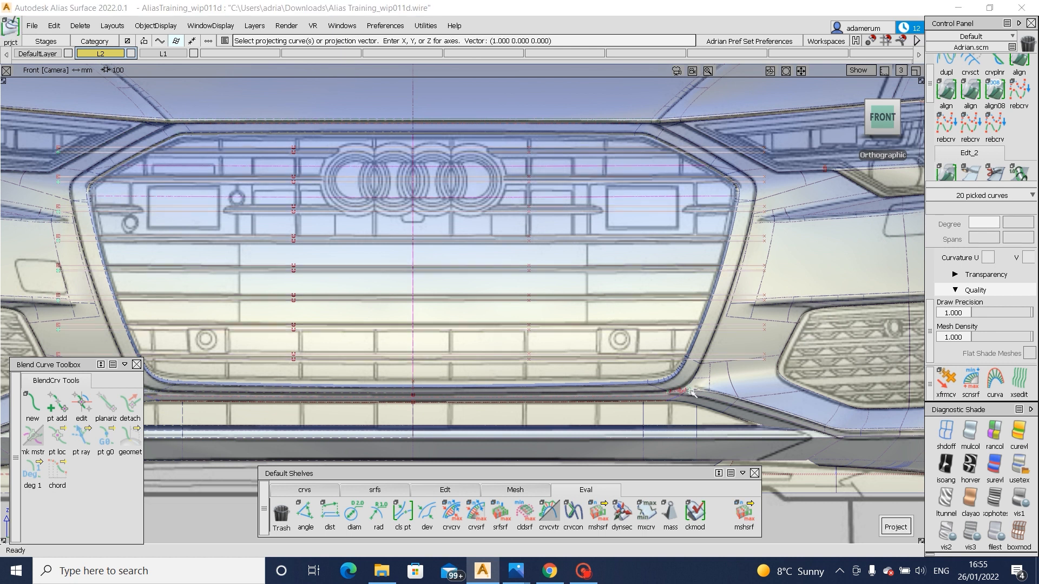
key(space)
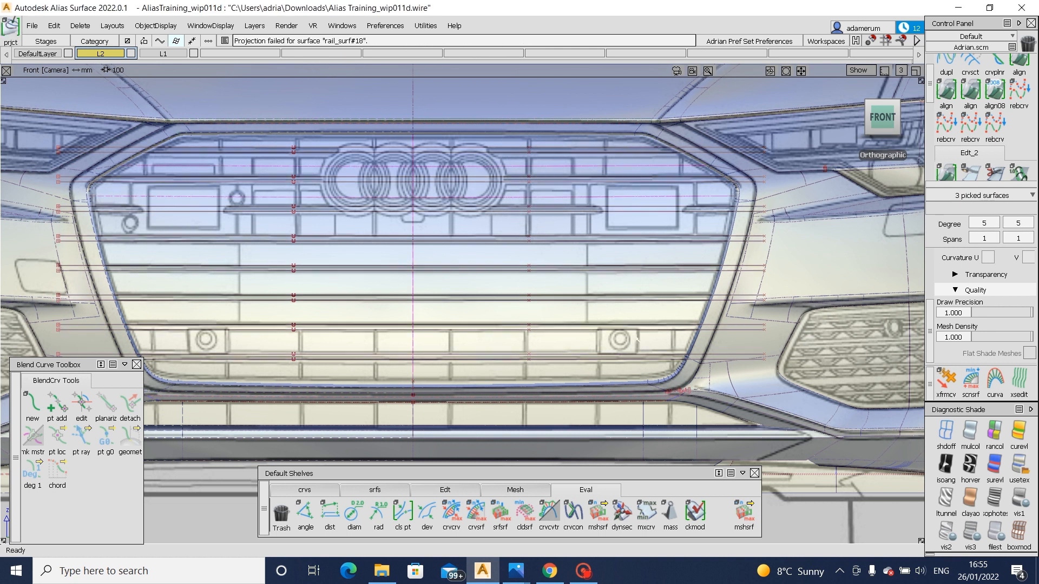
- Hide the source bar curves in the perspective view, keeping the projected curves on the grille surfaces
alt+shift+drag(368, 216, 530, 338)
ctrl+shift+drag(417, 153, 415, 133)
drag(415, 134, 572, 425)
key(Delete)
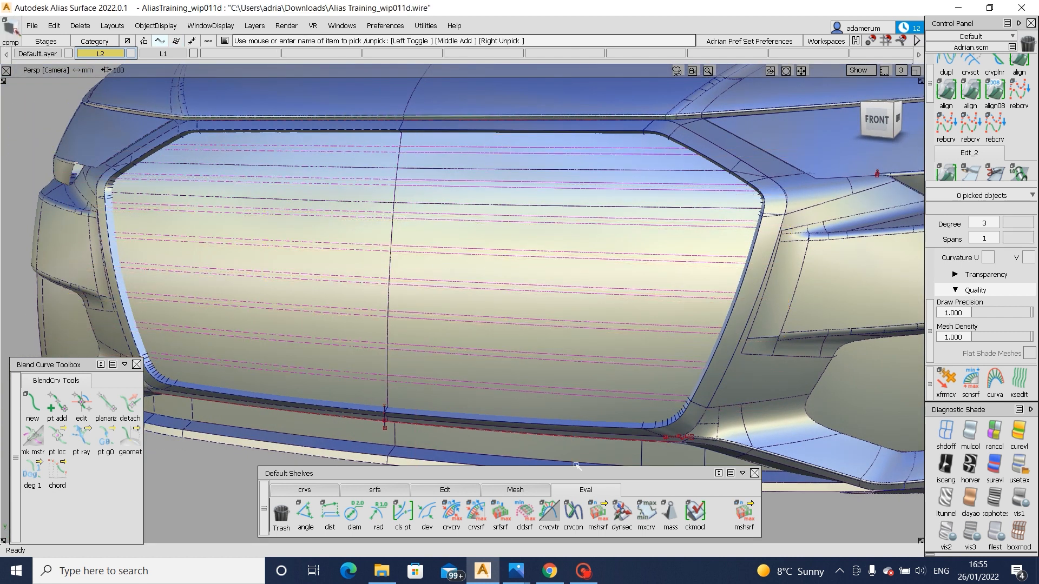
- Trim the main grille surface with Divide, picking the open regions between the projected bar lines to separate them from the slats
alt+shift+drag(632, 402, 522, 389)
scroll(527, 390, up, 1)
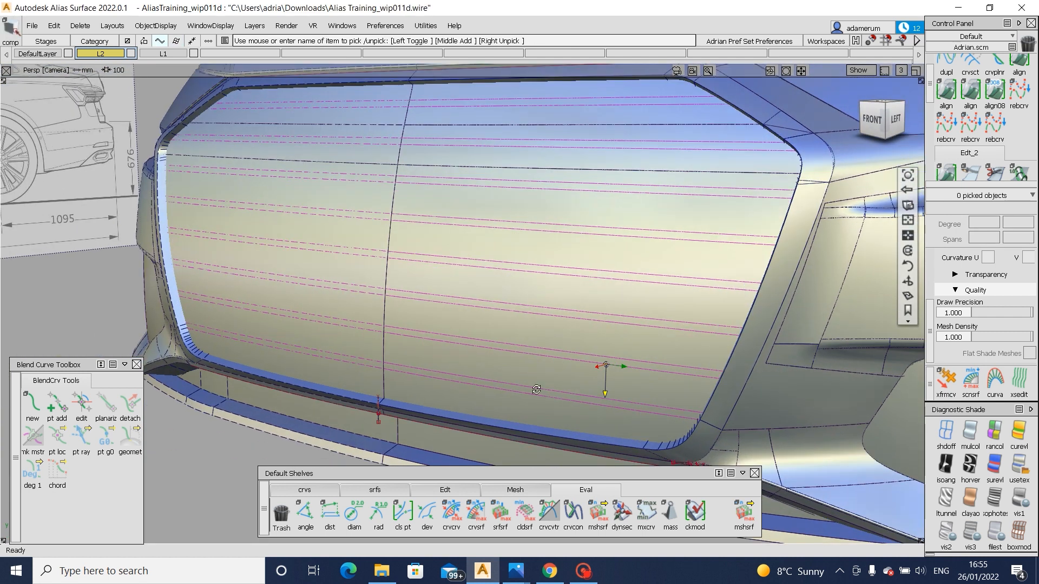
scroll(616, 361, up, 1)
ctrl+shift+right_drag(616, 361, 572, 398)
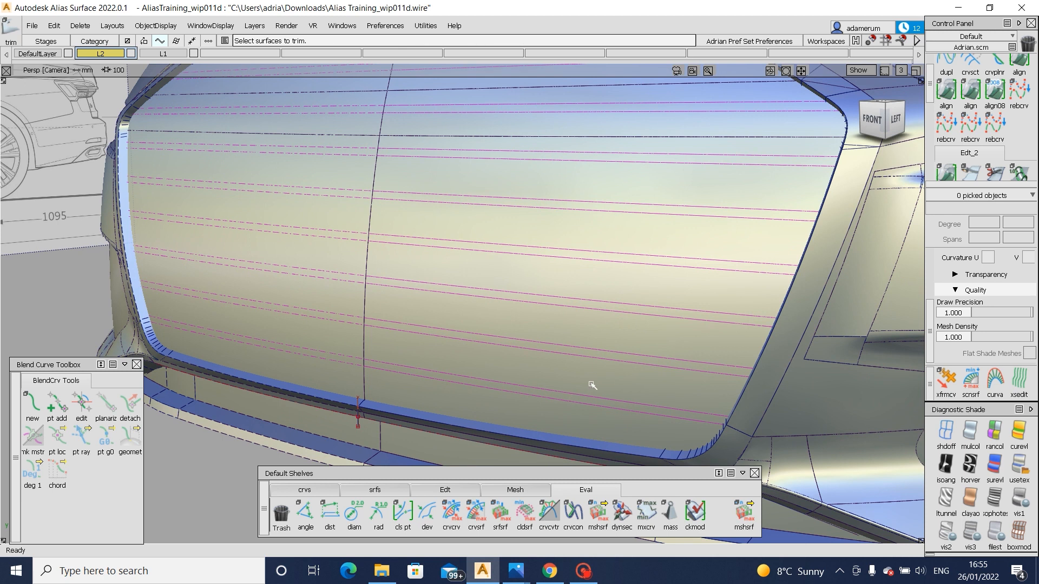
ctrl+shift+right_drag(630, 362, 613, 374)
click(612, 375)
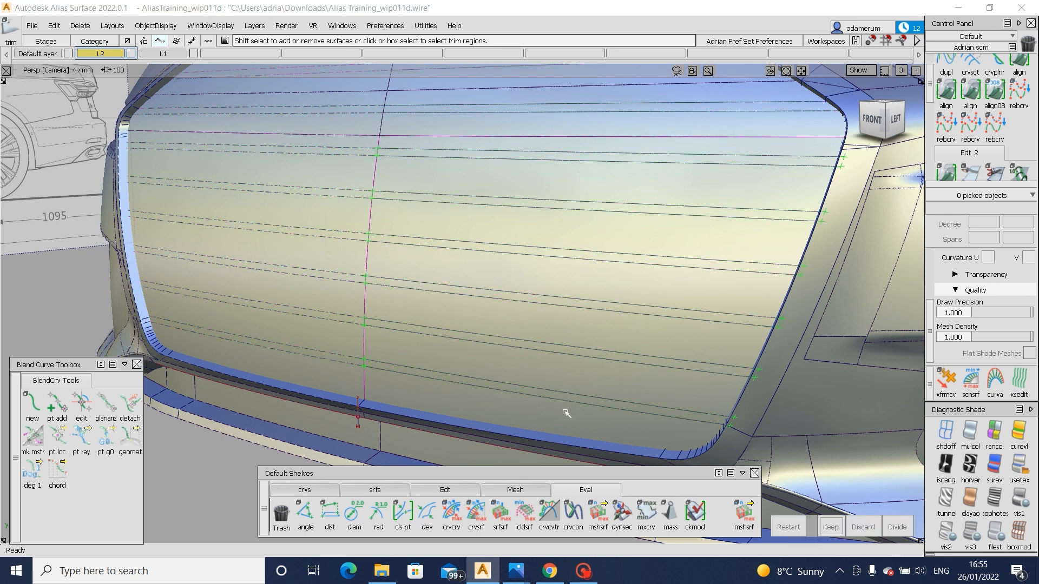
click(567, 414)
click(588, 377)
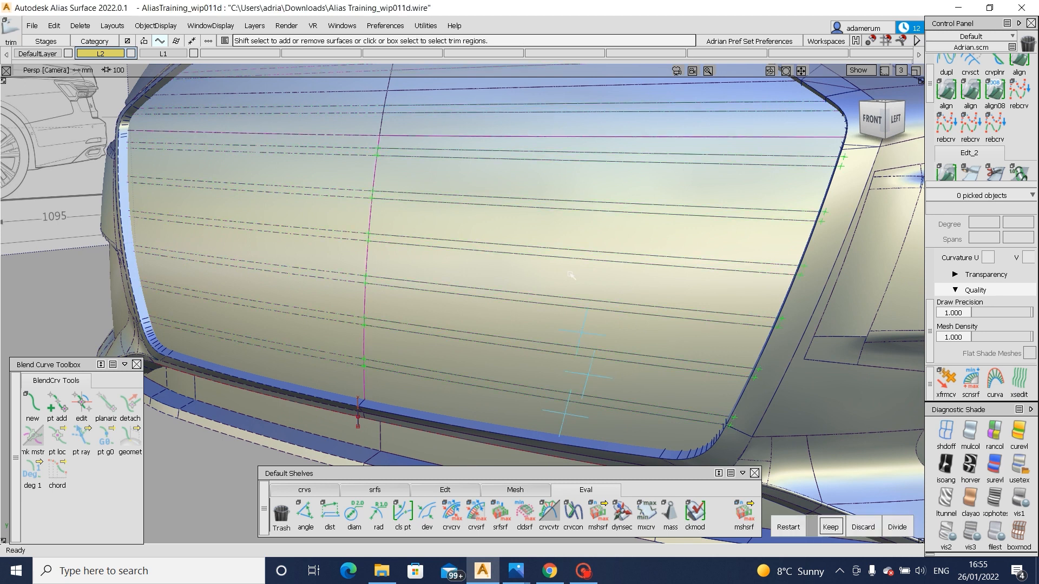
click(570, 273)
click(602, 233)
alt+shift+drag(622, 186, 479, 265)
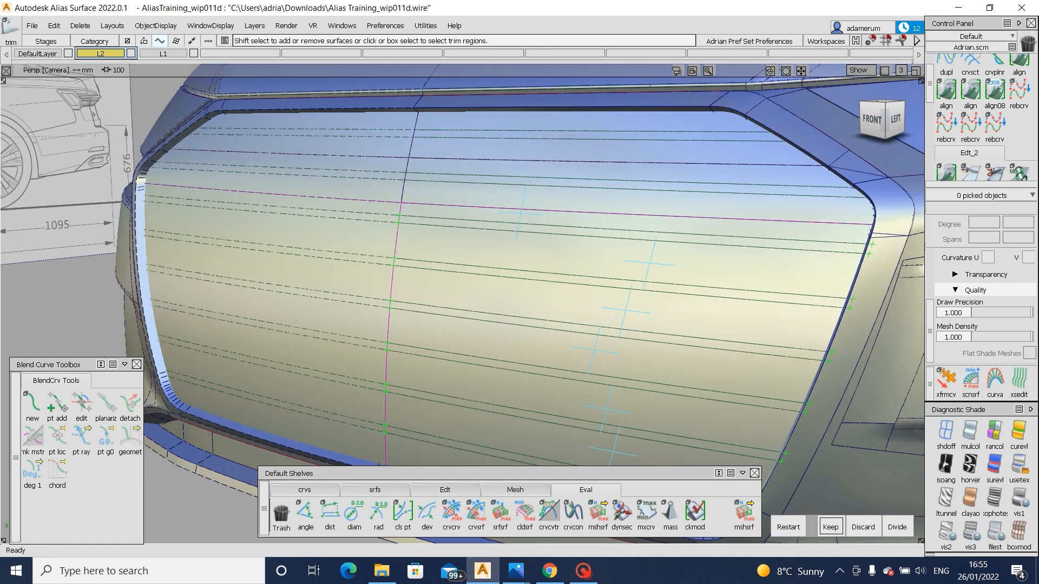
click(898, 526)
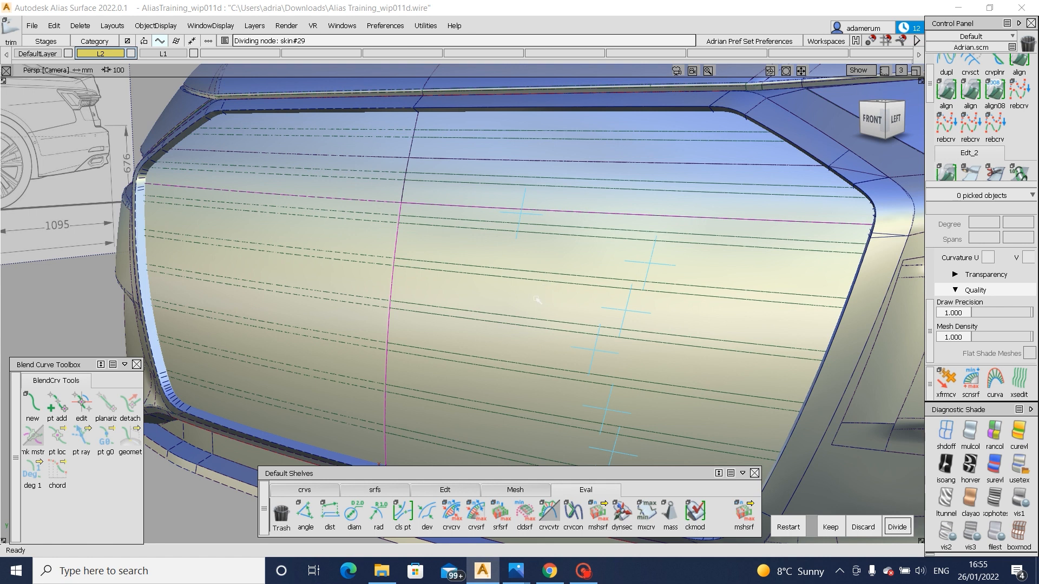
- Refresh the shading of the divided grille surface and select the slat surface to inspect the separation
ctrl+shift+drag(589, 294, 589, 328)
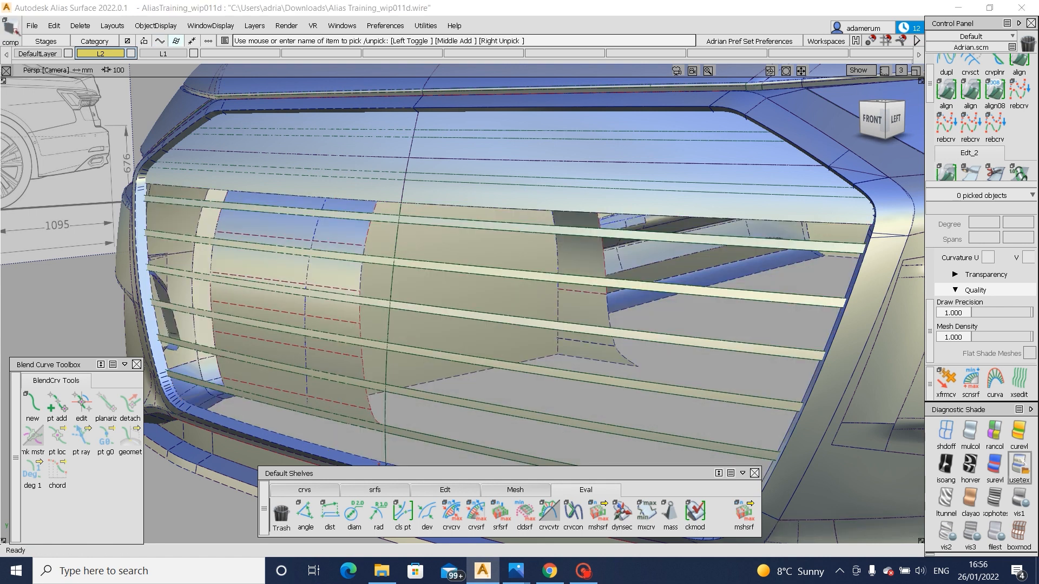
click(1022, 461)
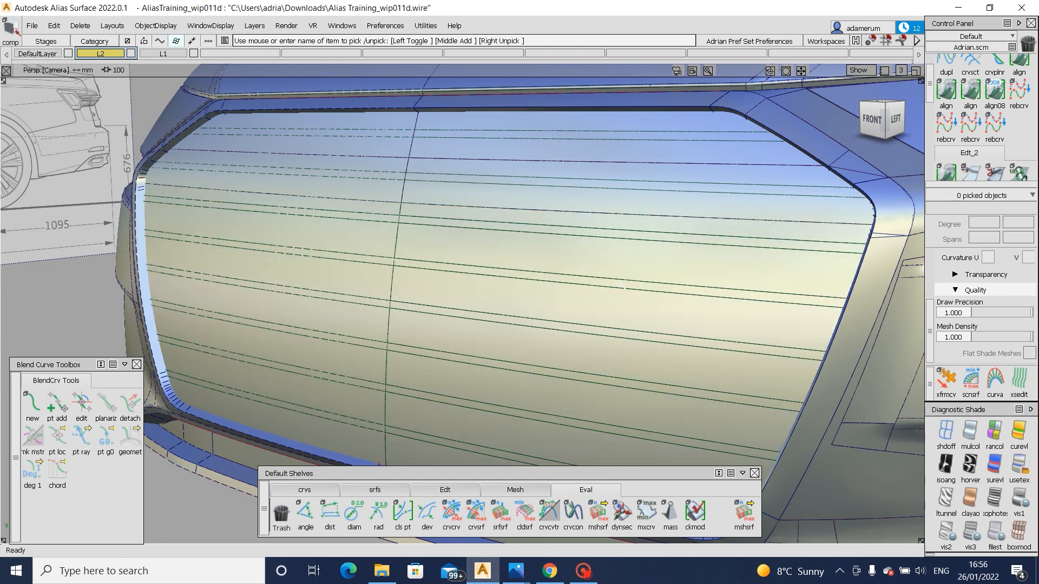
click(620, 282)
alt+shift+drag(621, 282, 524, 357)
key(ctrl+h)
key(Return)
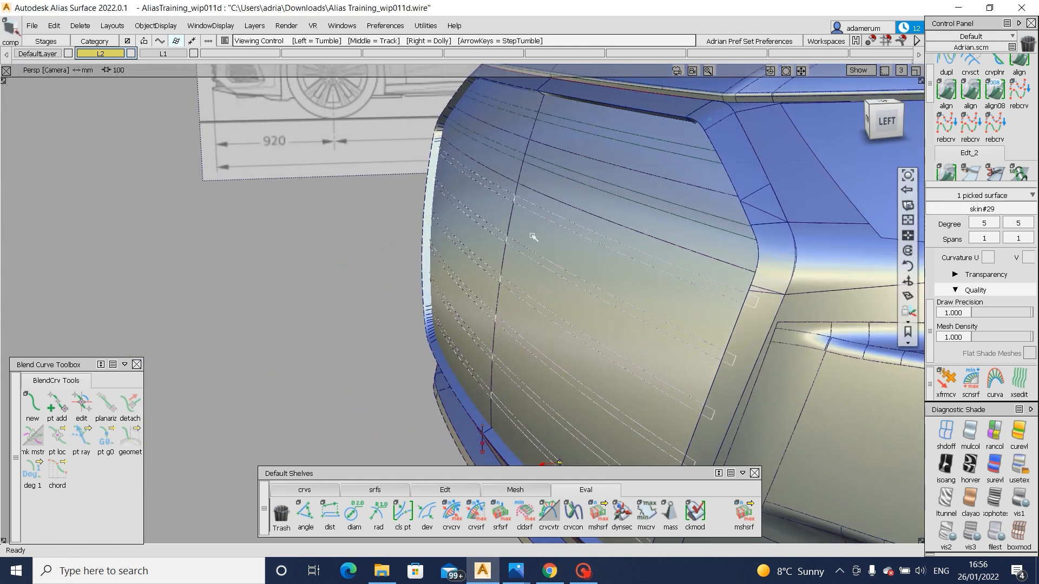
alt+shift+drag(533, 236, 574, 219)
alt+shift+right_drag(574, 219, 622, 209)
key(t)
click(671, 174)
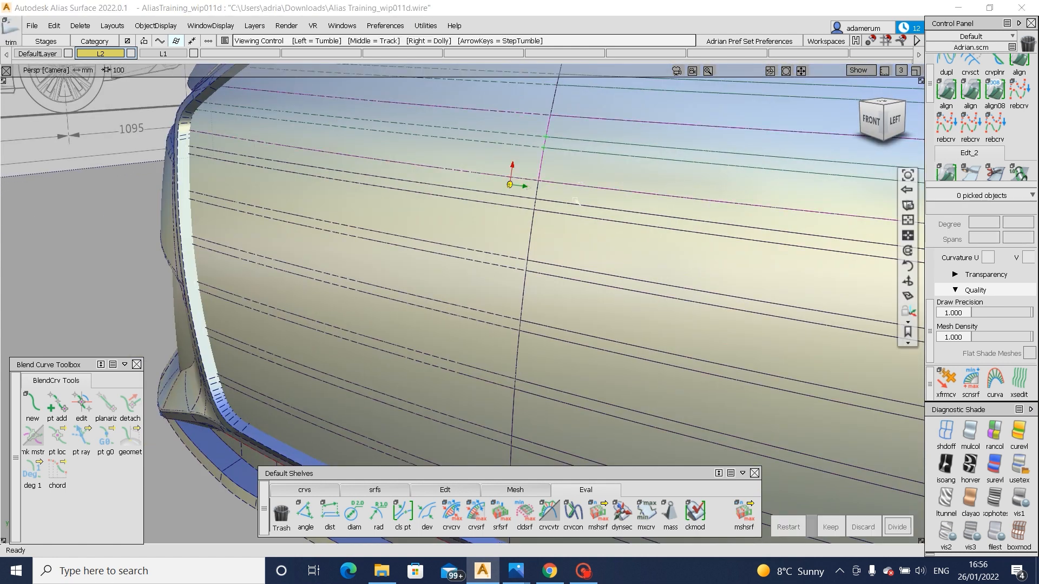
alt+shift+drag(576, 200, 606, 251)
alt+shift+middle_drag(606, 252, 533, 330)
click(879, 123)
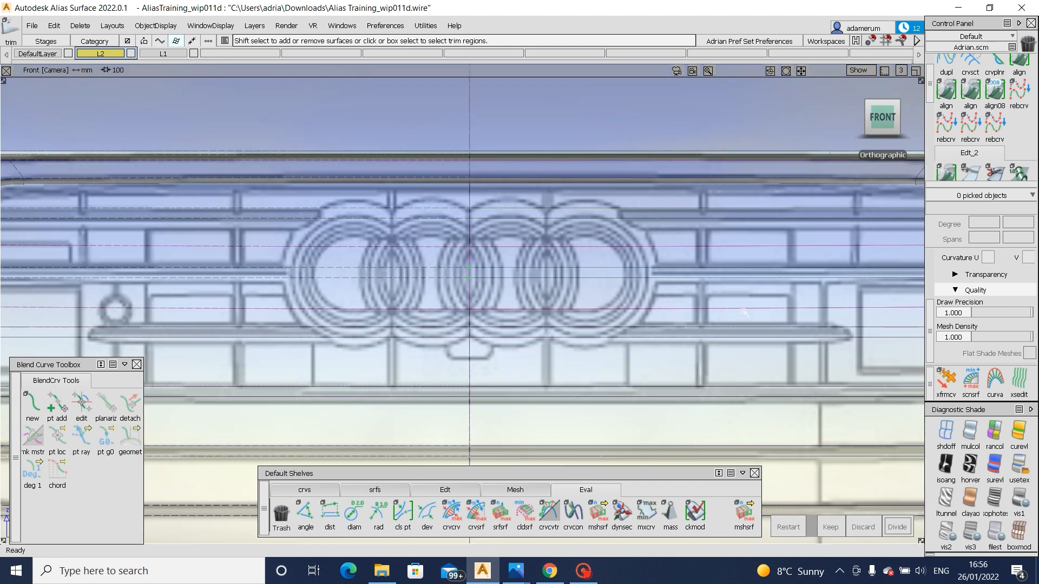
alt+shift+middle_drag(743, 312, 636, 224)
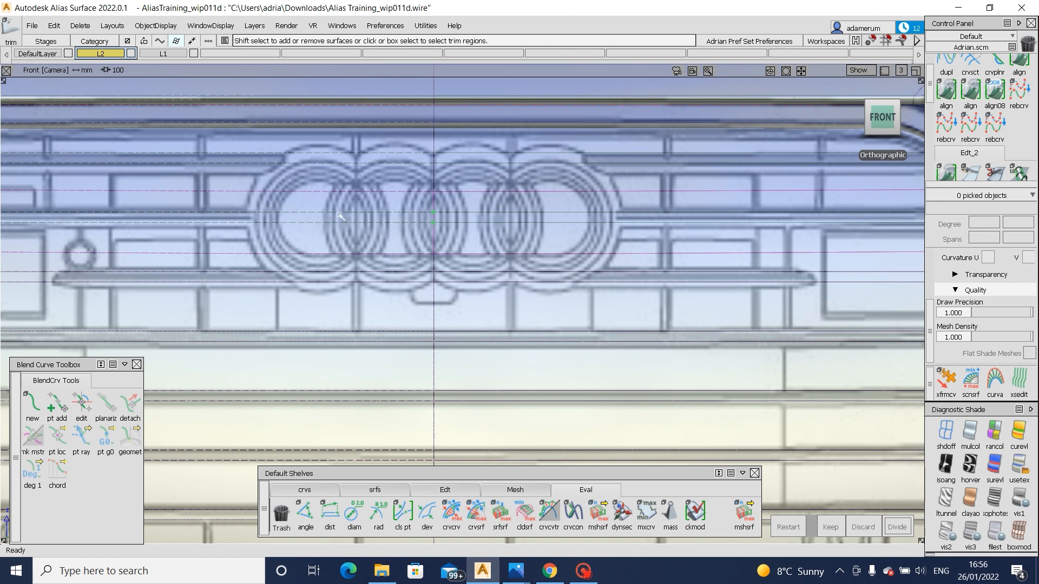
click(416, 269)
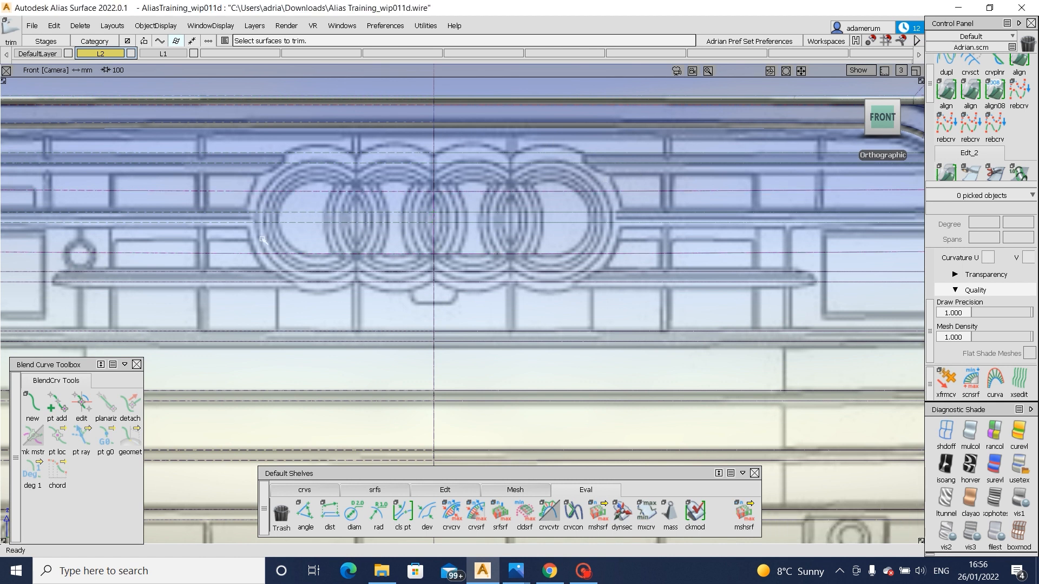
- Unhide the circle curve around the emblem's outer ring in the front view so it displays with the grille surfaces
ctrl+shift+right_drag(311, 203, 278, 181)
mouse_move(278, 181)
ctrl+shift+mouse_down()
mouse_move(334, 241)
mouse_move(360, 301)
ctrl+shift+mouse_up()
click(371, 282)
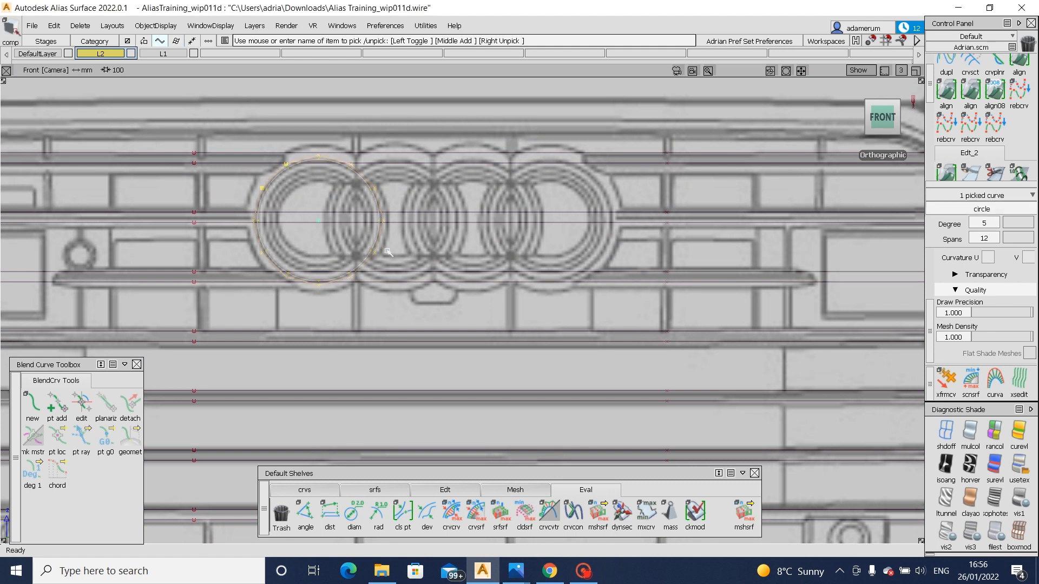
key(ctrl+h)
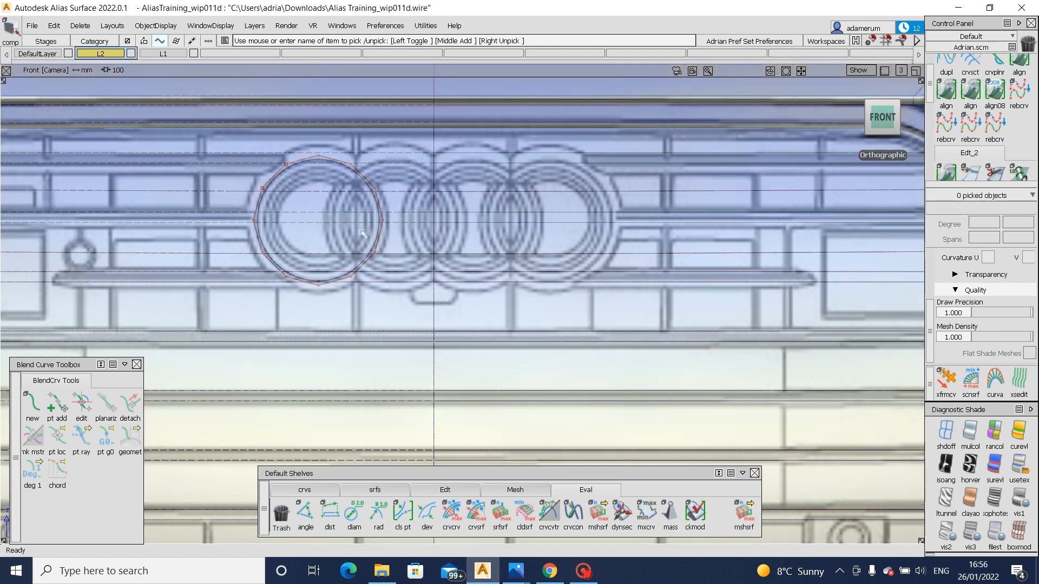
- Assign the circle around the leftmost emblem ring to layer L2 and turn off that layer's symmetry
ctrl+shift+drag(356, 216, 411, 257)
click(377, 229)
right_drag(108, 54, 117, 68)
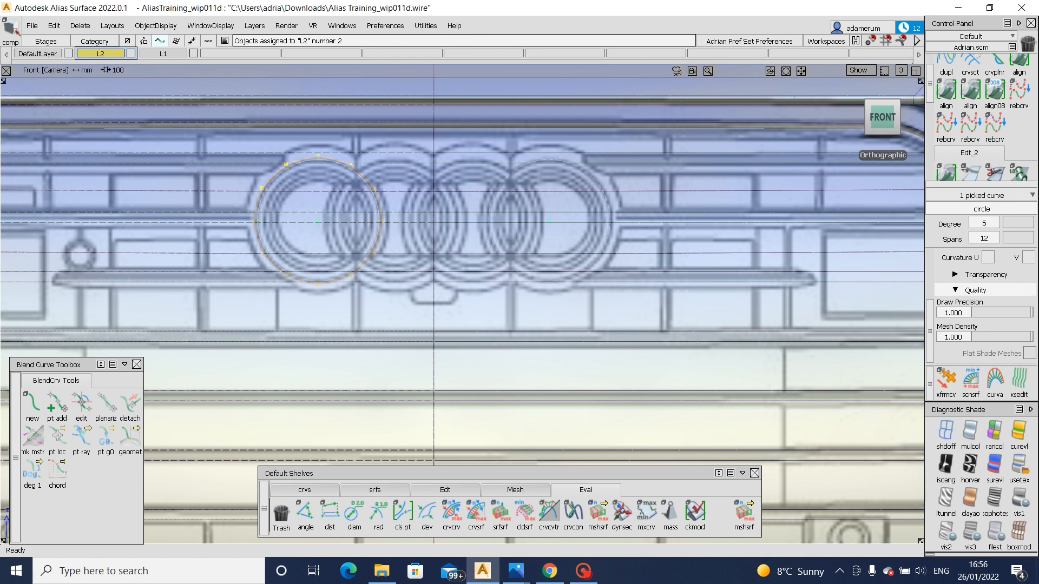
ctrl+shift+drag(633, 347, 620, 255)
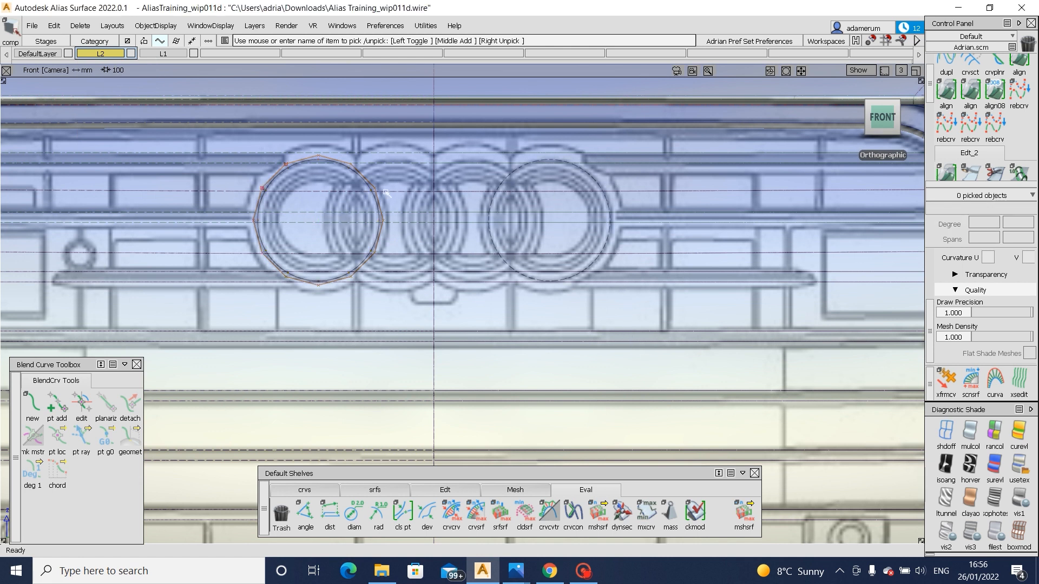
right_drag(110, 55, 108, 115)
- Copy the leftmost emblem circle and move the copy horizontally to align with the second ring
ctrl+shift+drag(368, 245, 366, 224)
click(377, 241)
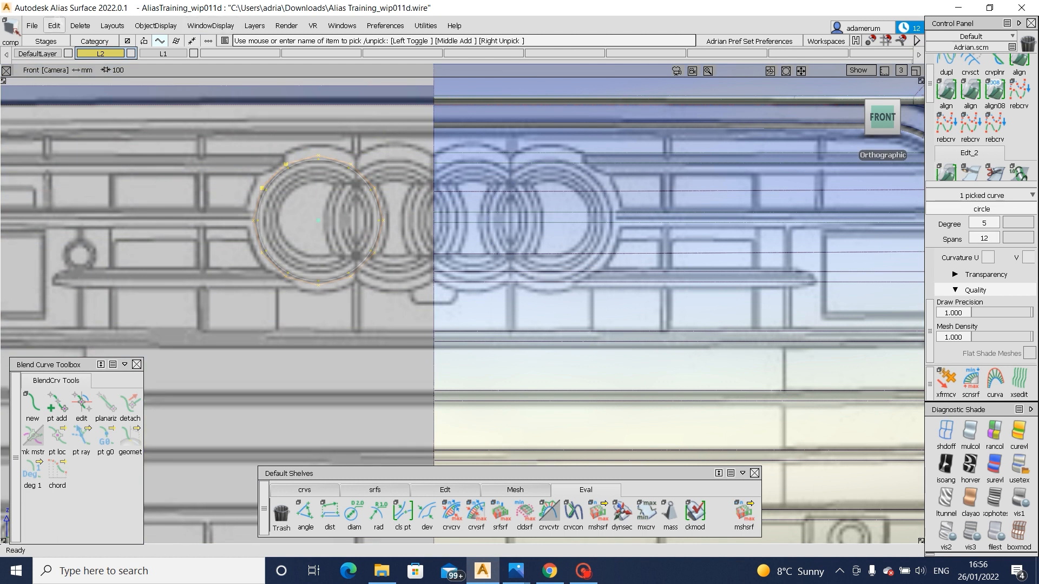
alt+shift+right_drag(338, 170, 374, 184)
alt+shift+middle_drag(338, 177, 360, 221)
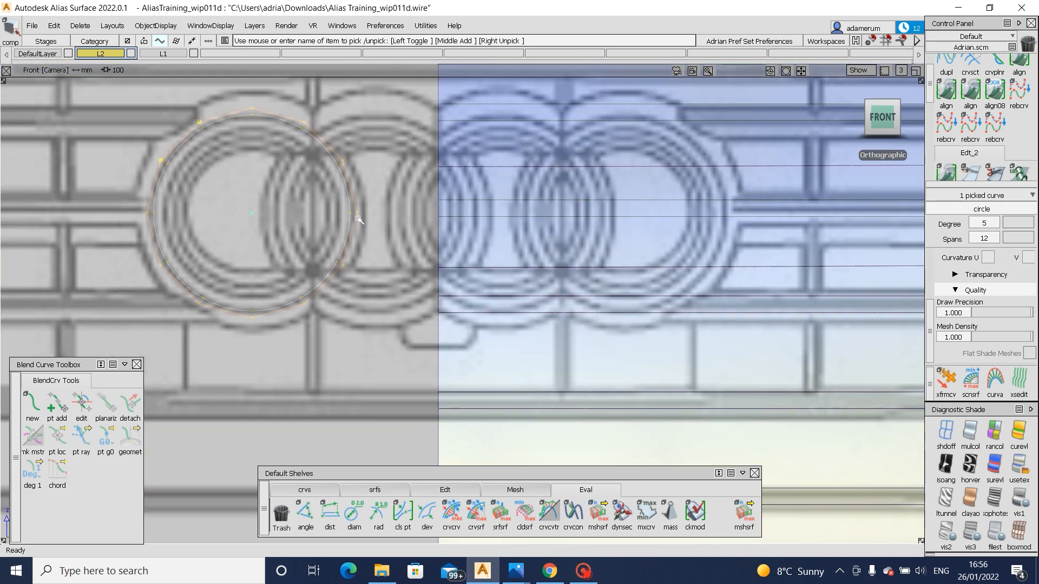
key(ctrl+c)
key(ctrl+v)
ctrl+shift+middle_drag(375, 259, 371, 212)
middle_drag(372, 212, 497, 221)
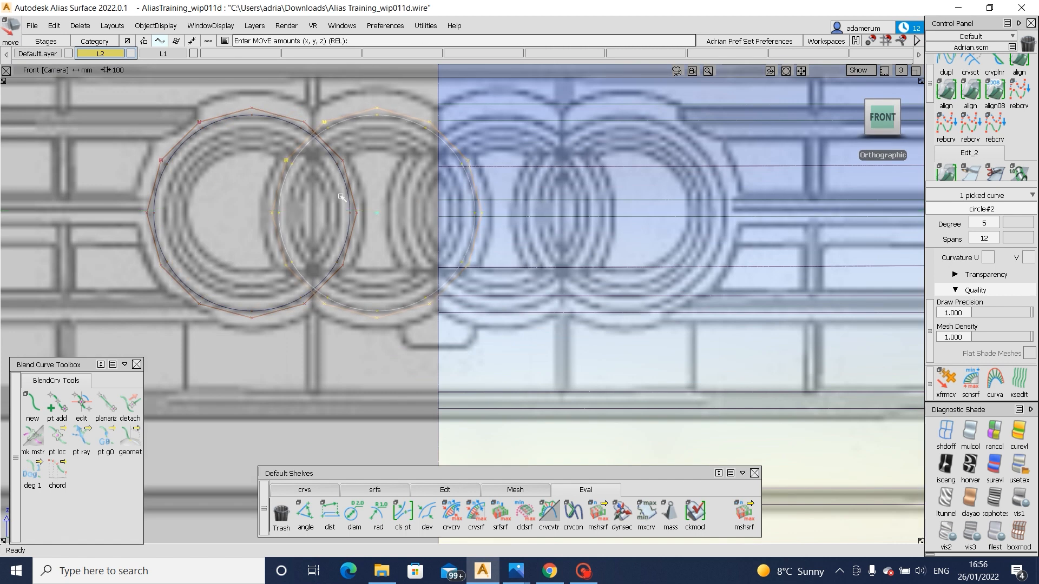
- Try to duplicate the two emblem circles across the centreline with reset duplicate options and a Y scaling of -1
ctrl+shift+drag(355, 211, 358, 255)
click(351, 198)
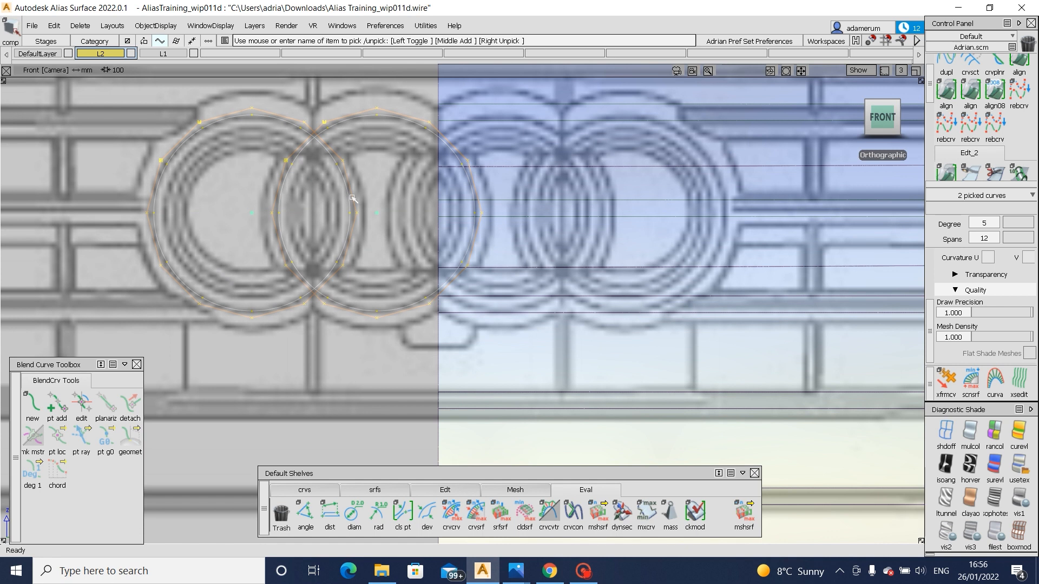
click(54, 25)
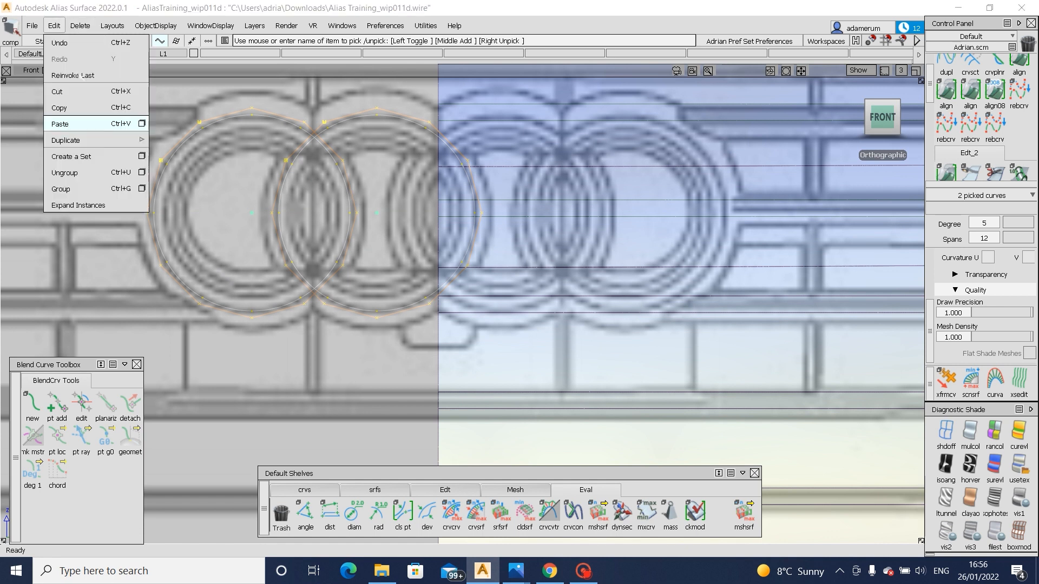
mouse_move(91, 138)
click(210, 139)
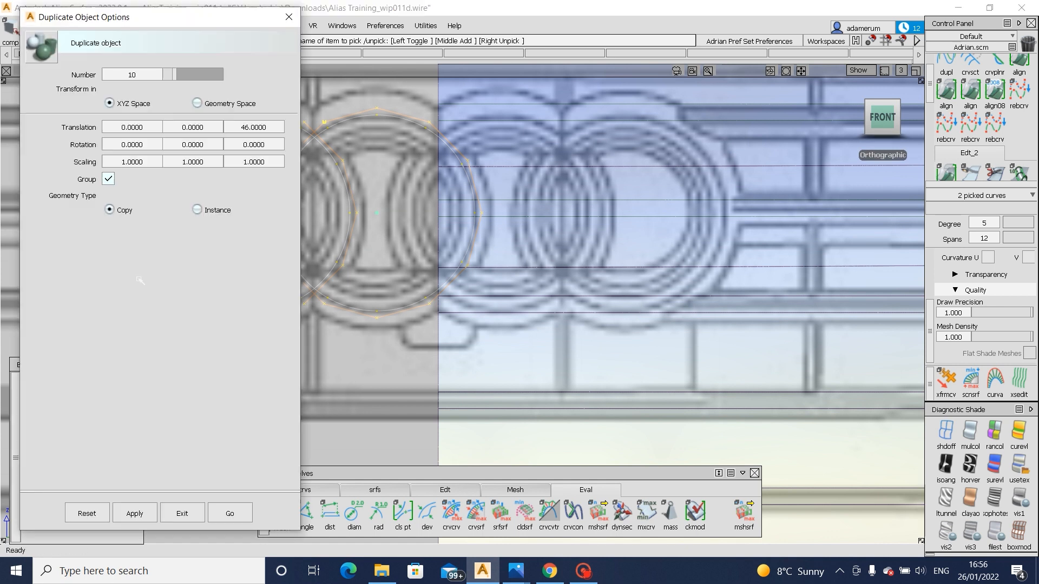
click(86, 513)
click(192, 162)
text(-1)
key(Return)
click(231, 513)
key(Delete)
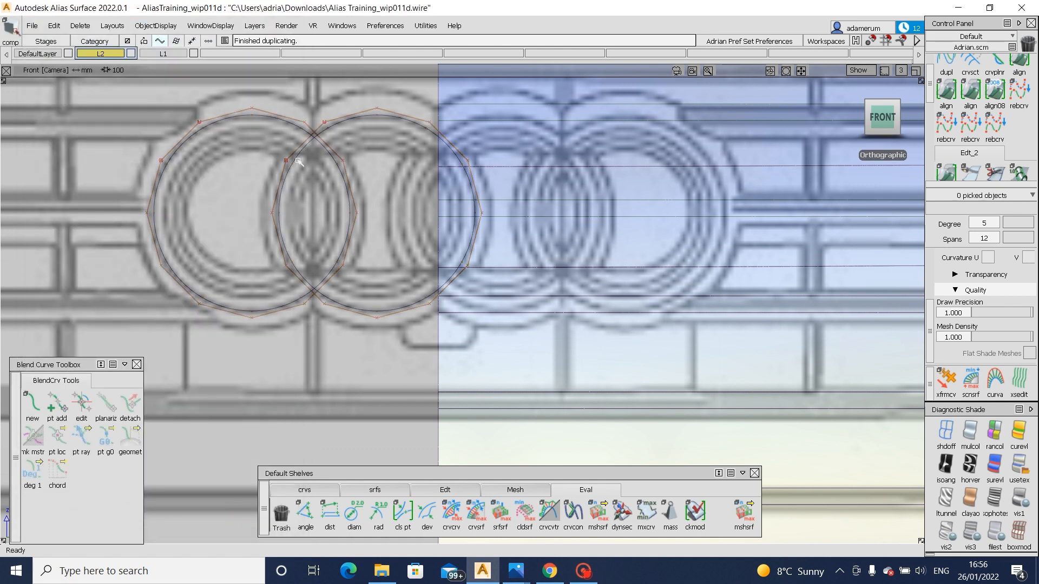
- Mirror-duplicate the two emblem circles across the centreline to outline the remaining two rings
drag(385, 216, 299, 226)
ctrl+shift+right_click(268, 238)
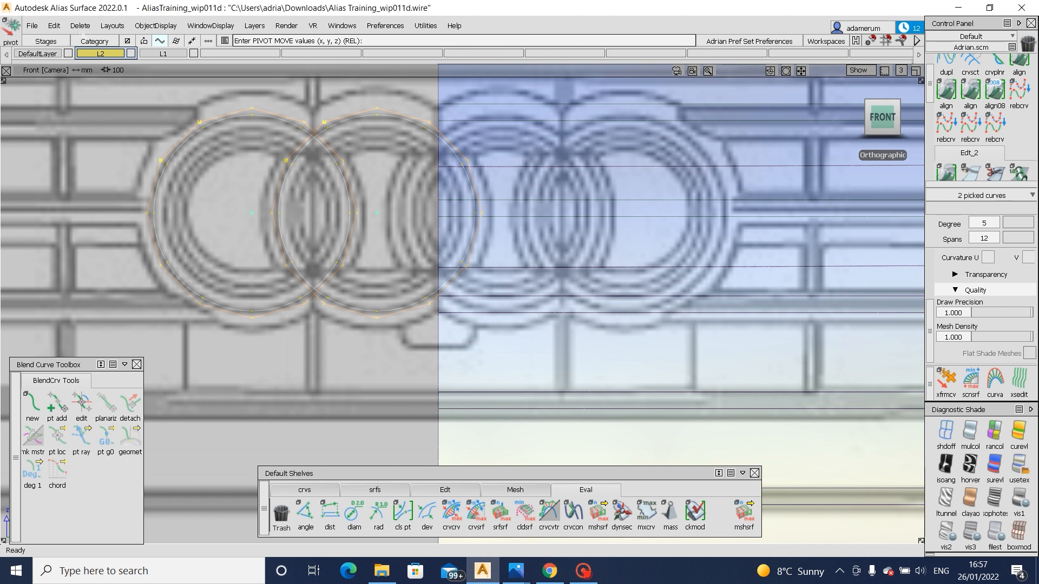
click(54, 25)
mouse_move(82, 140)
click(167, 155)
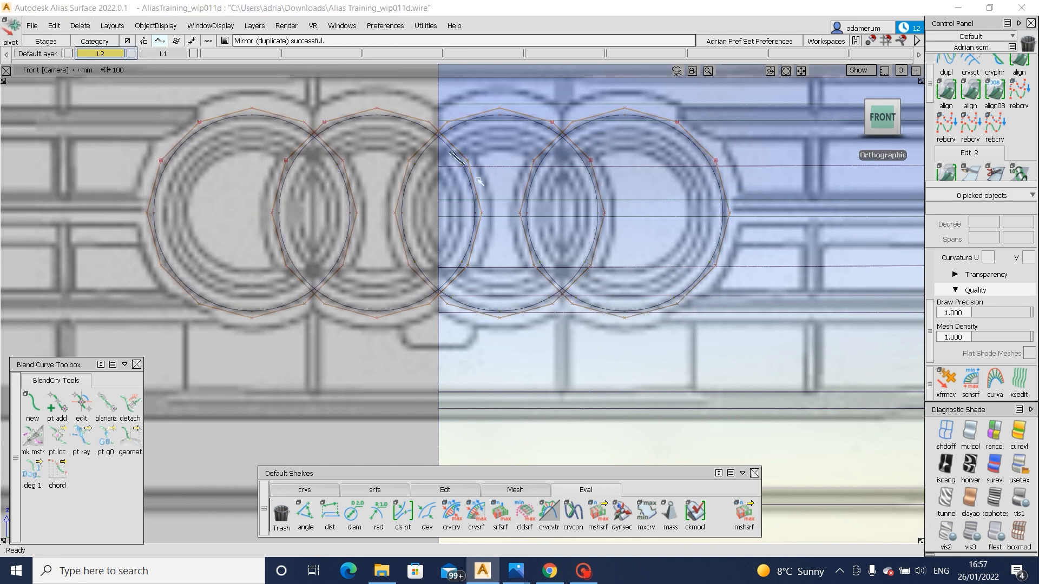
- Assign all four emblem circles to layer L1
click(422, 152)
click(524, 167)
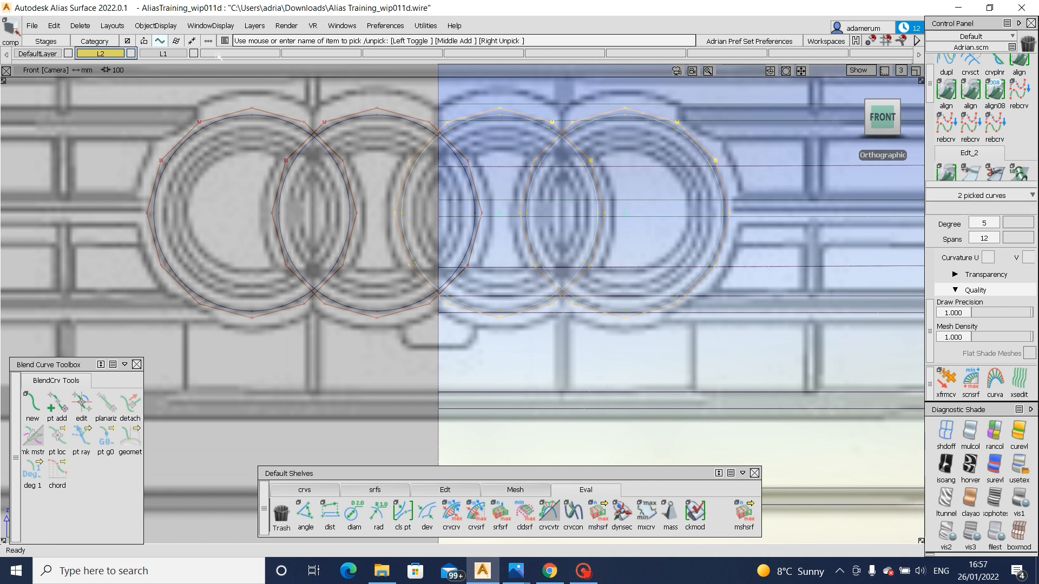
right_click(163, 53)
click(163, 65)
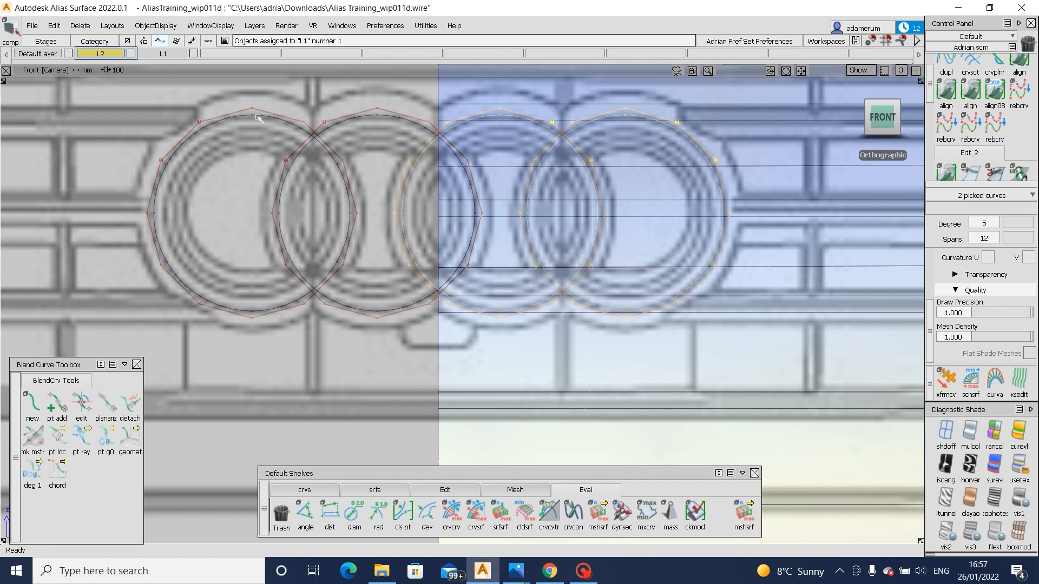
drag(274, 127, 320, 173)
drag(162, 54, 162, 68)
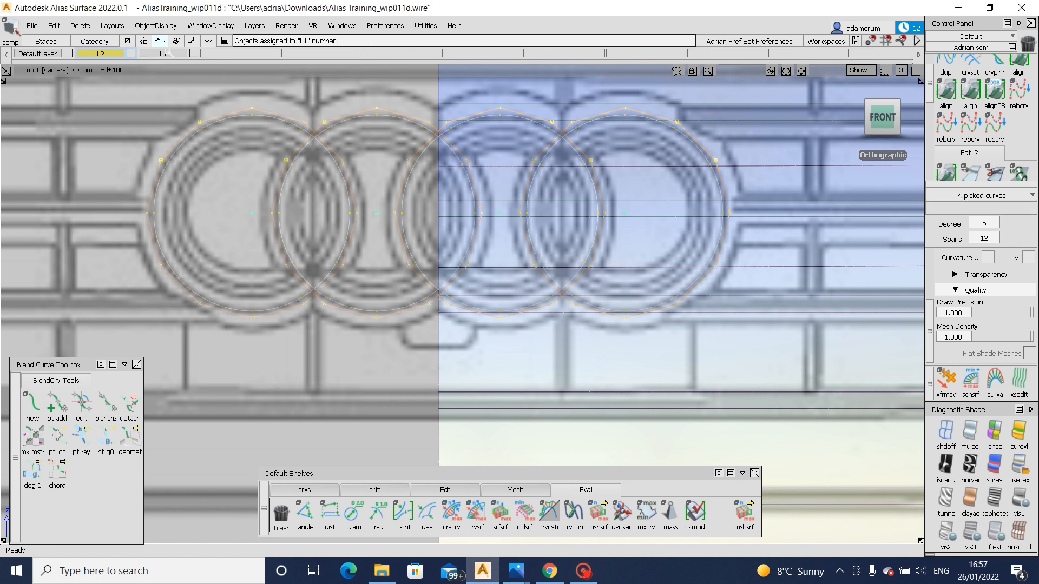
- Rename layer L1 as assym and layer L2 as sym
ctrl+shift+drag(195, 117, 193, 89)
double_click(166, 53)
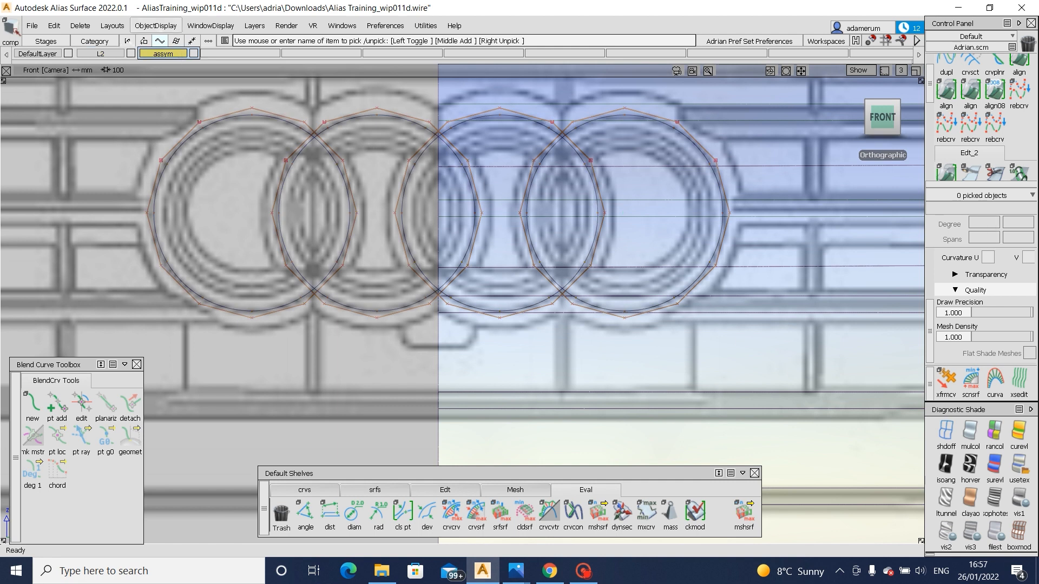
double_click(114, 56)
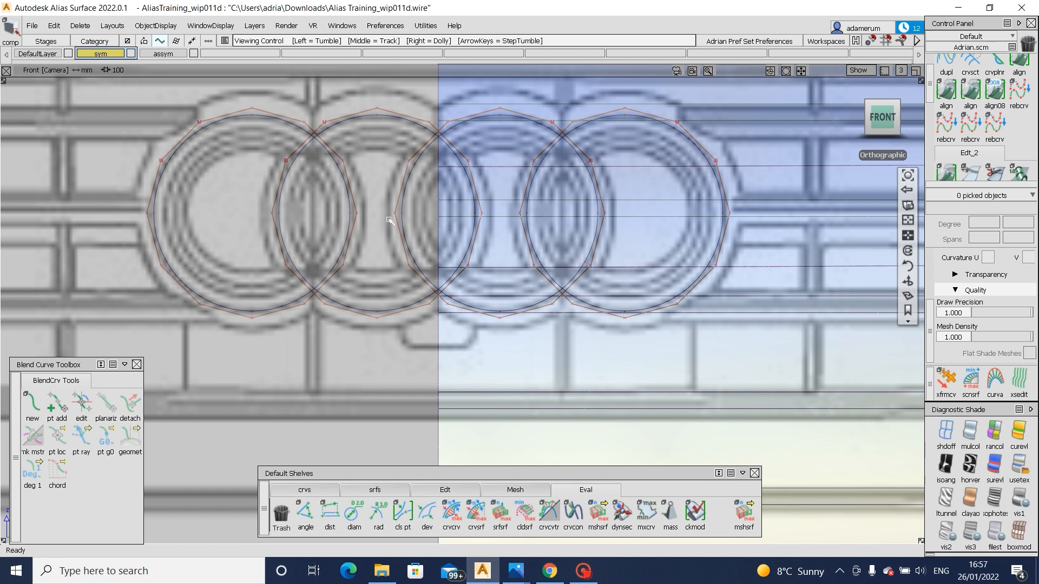
alt+shift+right_drag(766, 238, 674, 318)
click(676, 299)
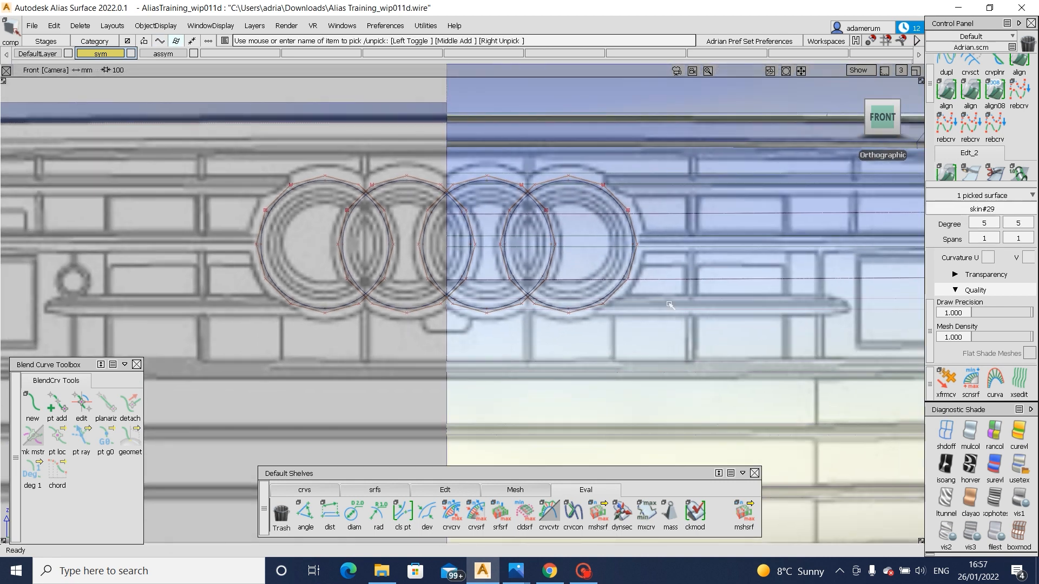
ctrl+shift+drag(664, 374, 709, 230)
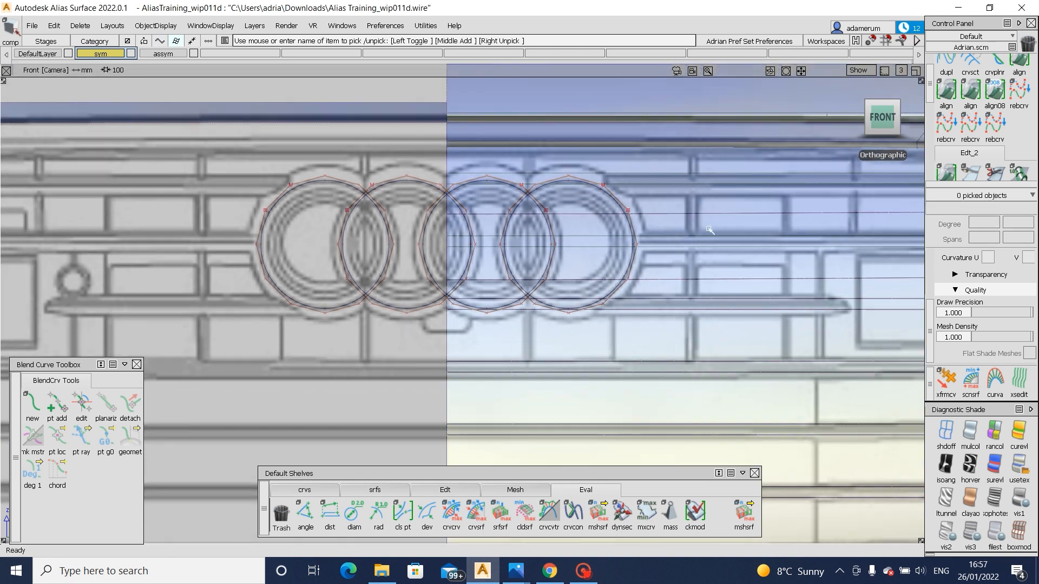
click(758, 336)
click(730, 266)
click(703, 193)
ctrl+shift+middle_drag(556, 241, 605, 194)
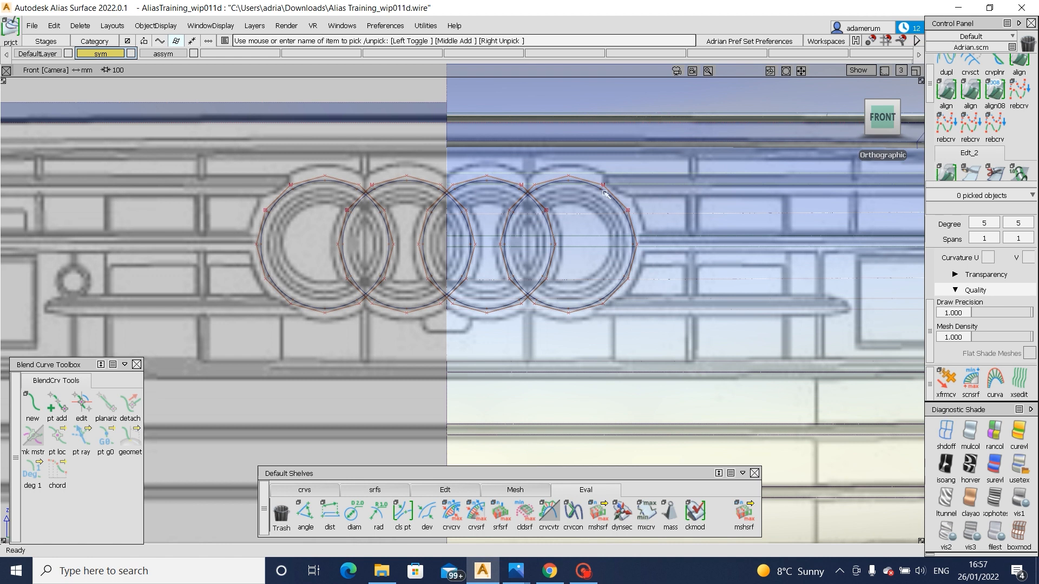
click(604, 194)
click(637, 221)
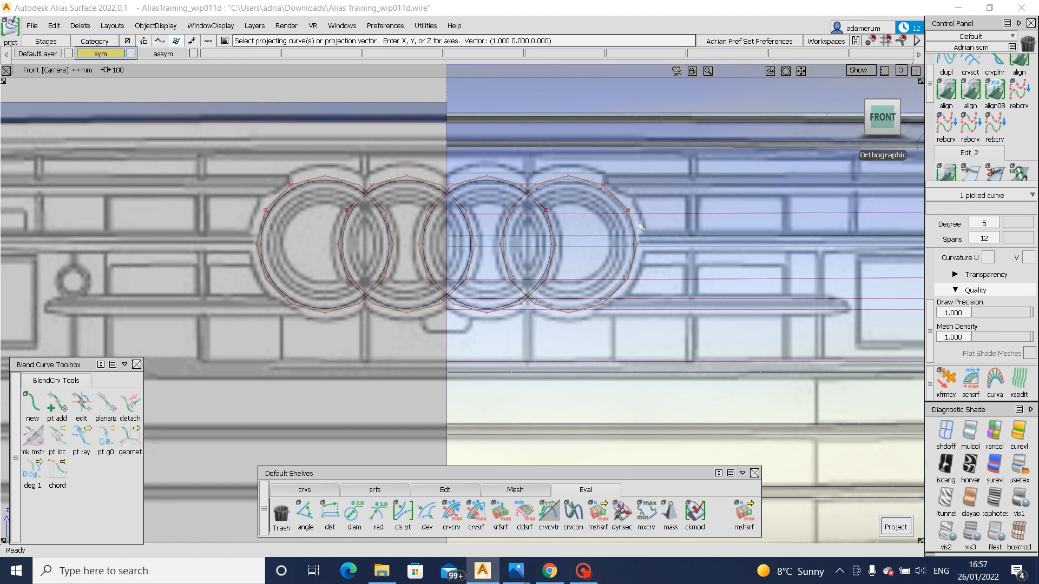
key(space)
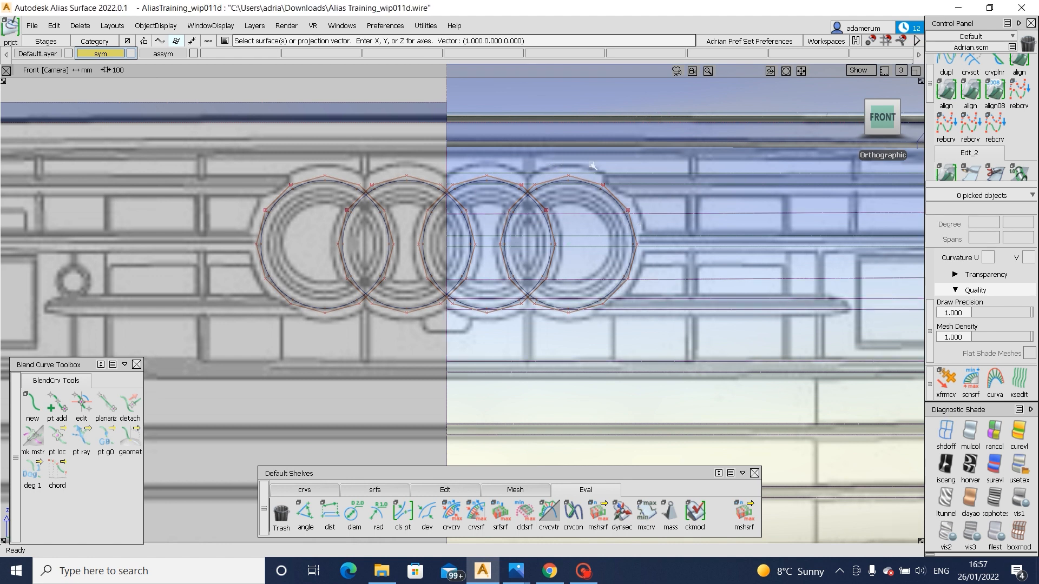
- Copy all four emblem circles and scale up the copies to follow the emblem's outer surround
ctrl+shift+drag(591, 204, 613, 207)
click(626, 217)
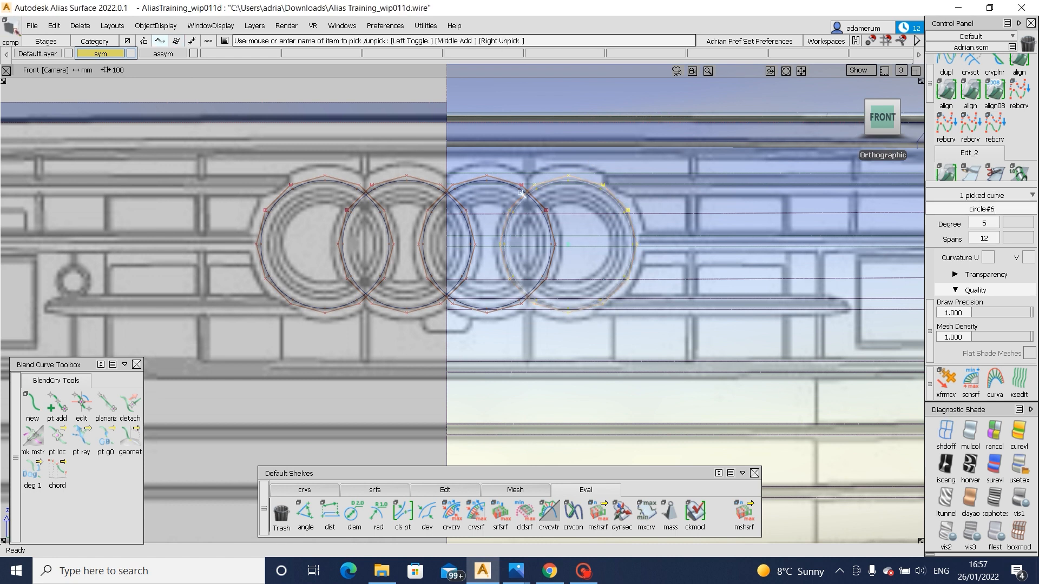
click(511, 192)
click(351, 196)
click(354, 196)
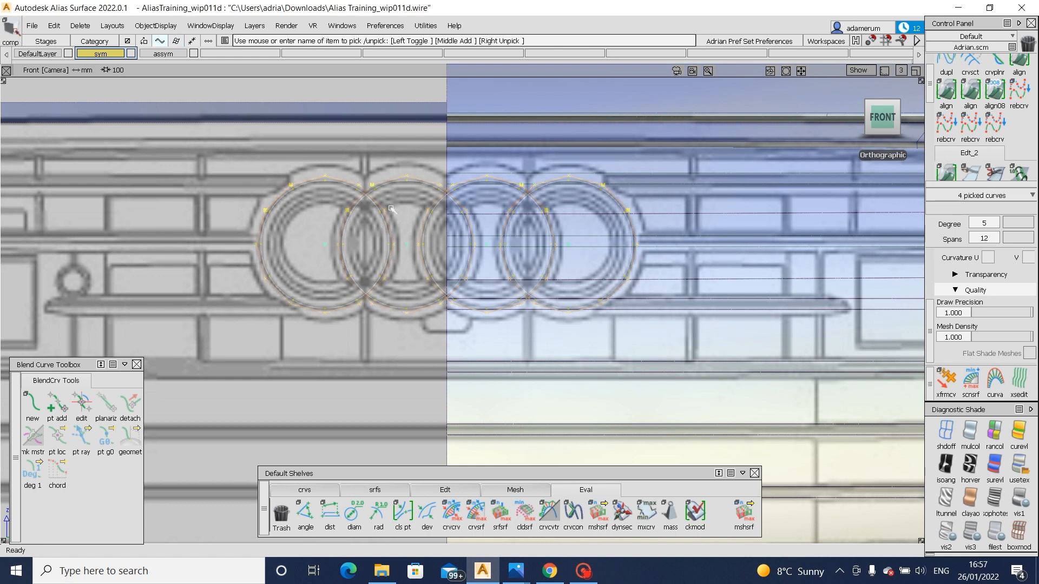
key(ctrl+v)
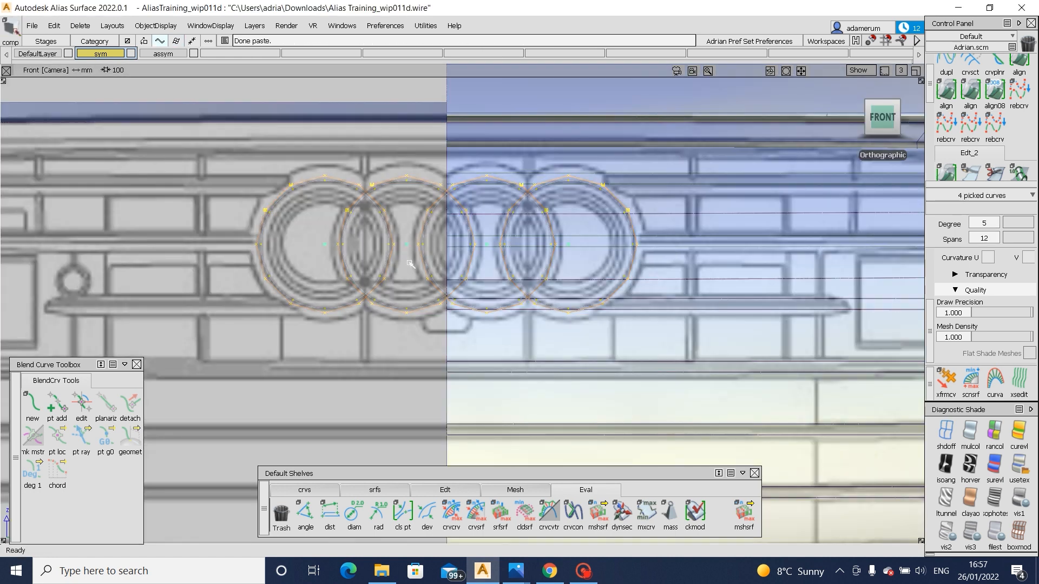
ctrl+shift+middle_drag(410, 264, 408, 270)
drag(408, 270, 438, 271)
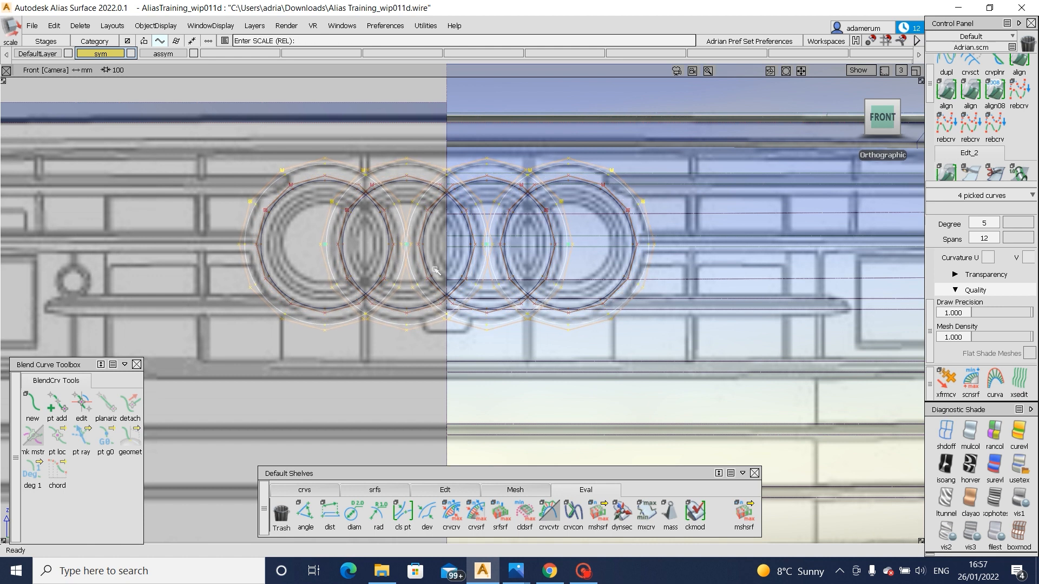
- Project the two enlarged circles on the modelled side of the centreline onto the upper grille surface behind the emblem
ctrl+shift+drag(678, 216, 676, 202)
ctrl+shift+drag(670, 204, 686, 194)
click(664, 197)
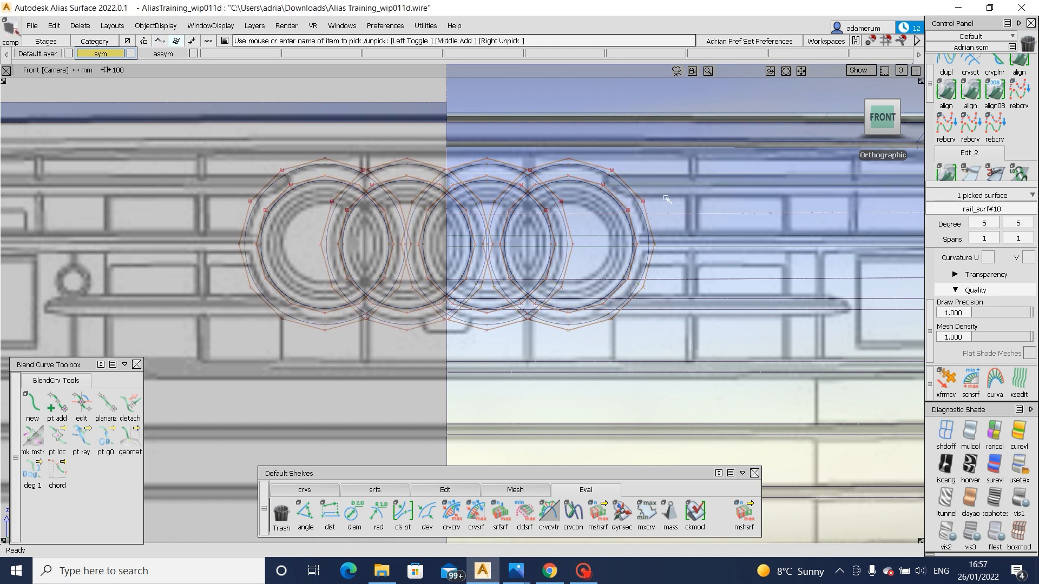
ctrl+shift+drag(553, 166, 527, 168)
click(514, 169)
click(585, 166)
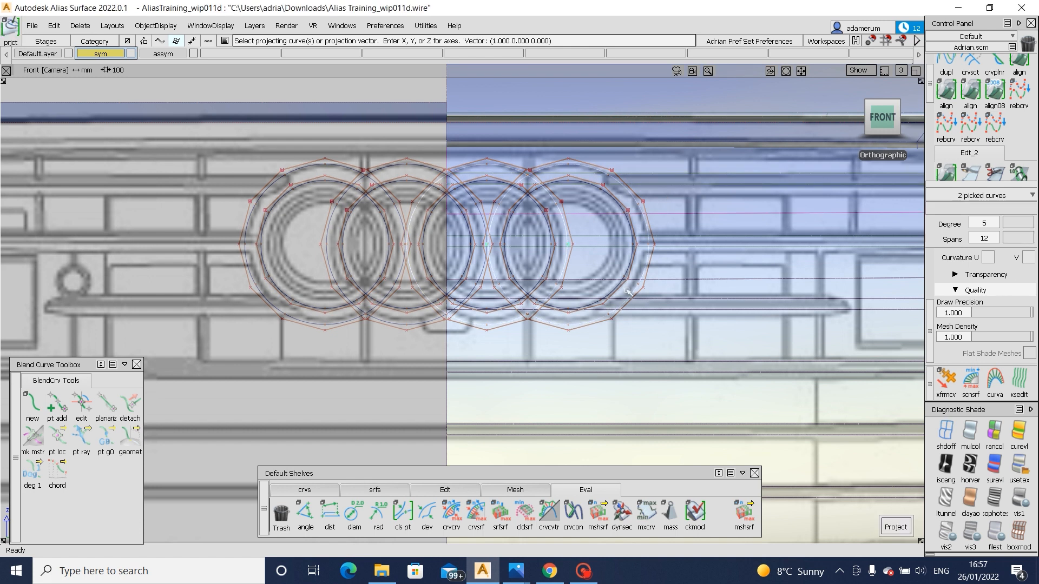
alt+shift+drag(719, 311, 476, 338)
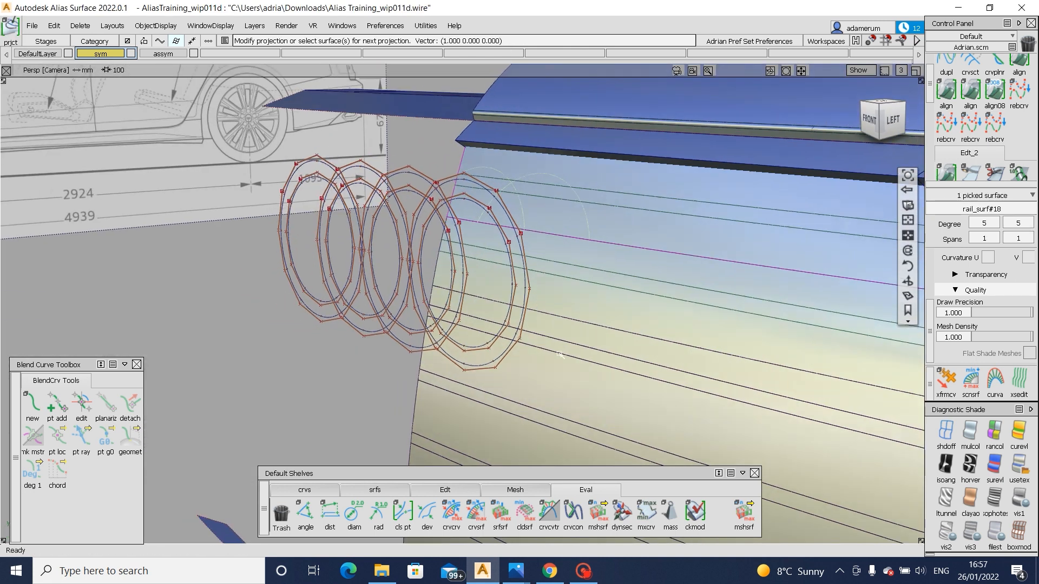
ctrl+shift+drag(656, 265, 670, 256)
click(674, 283)
click(778, 171)
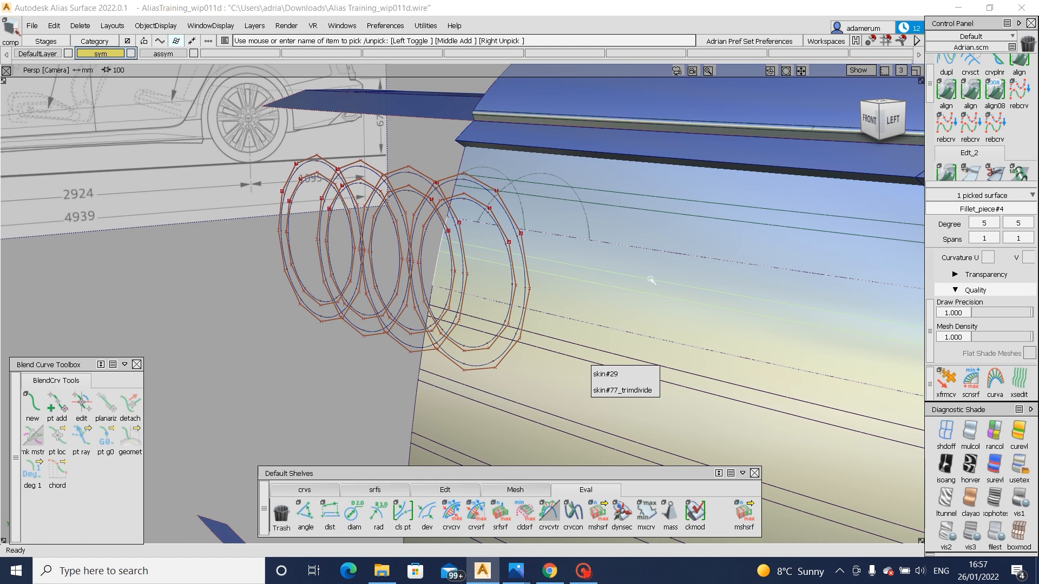
click(609, 342)
click(588, 395)
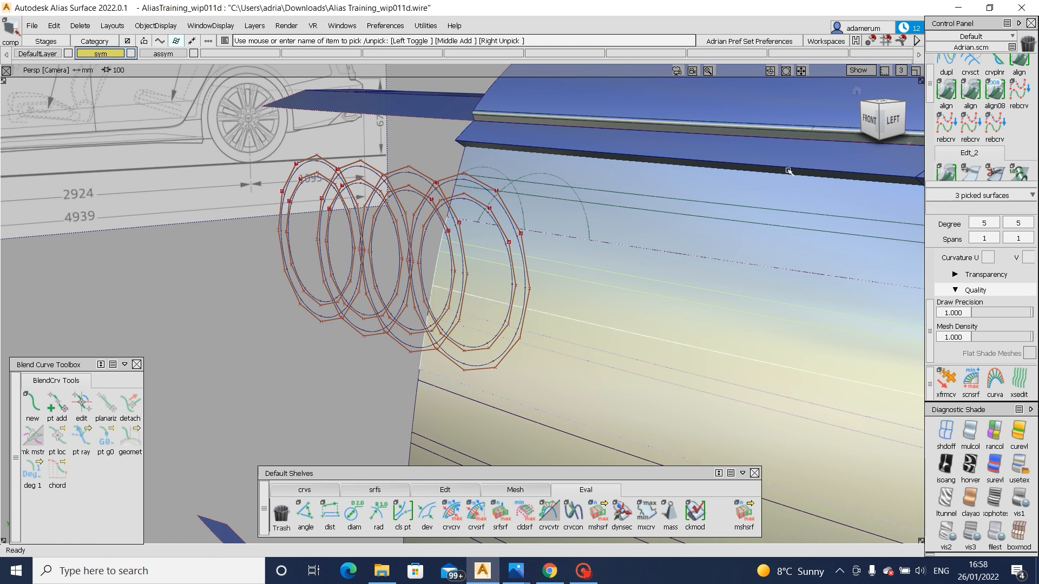
alt+shift+drag(754, 172, 801, 151)
click(867, 119)
click(869, 120)
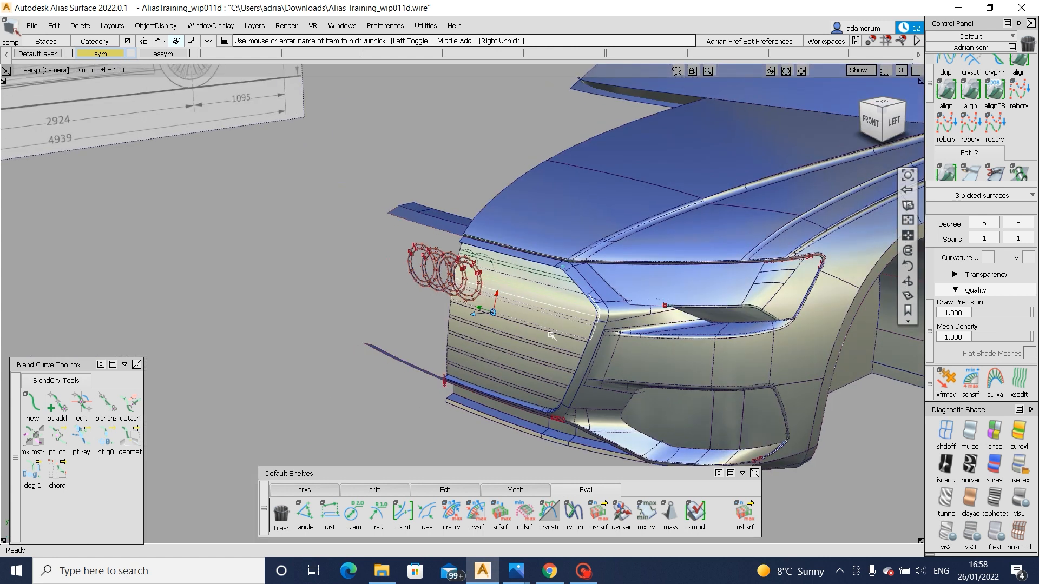
- Remove the surface pieces between the grille slats and untrim the remaining slat strips
ctrl+shift+drag(552, 336, 550, 303)
scroll(550, 324, up, 4)
scroll(550, 325, up, 2)
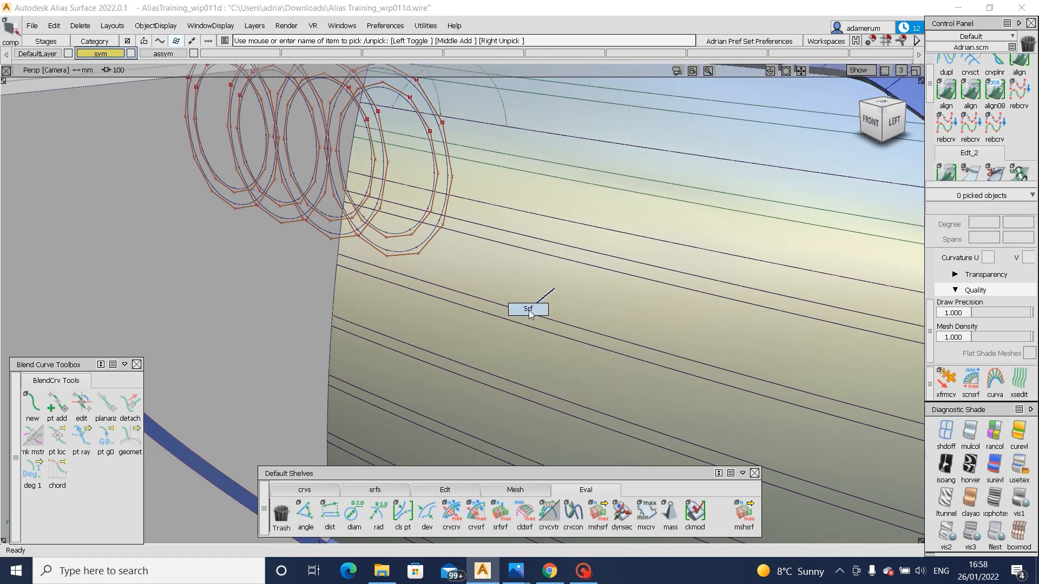
click(538, 226)
click(538, 227)
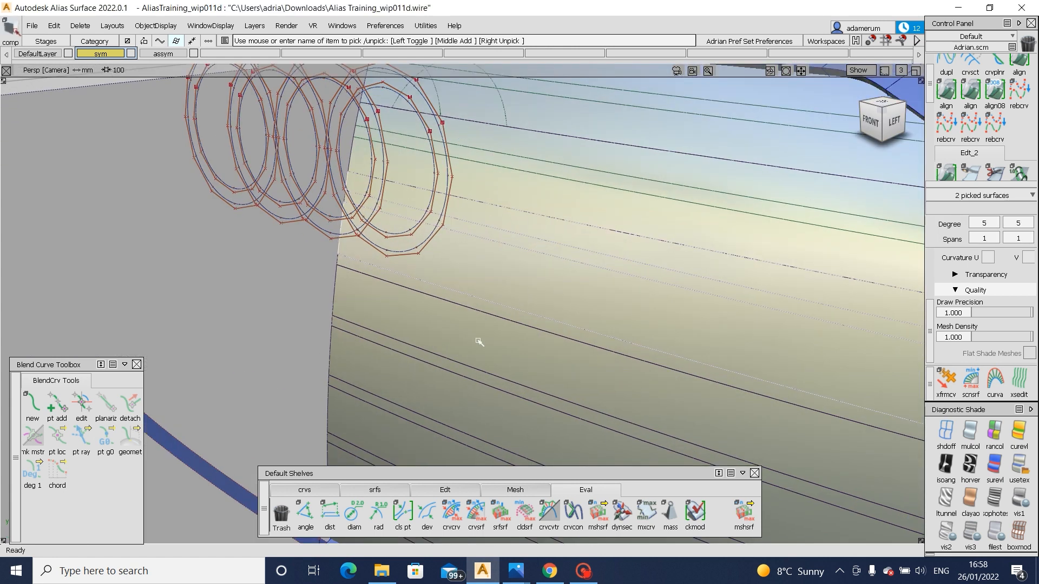
click(481, 342)
alt+shift+middle_drag(501, 435, 518, 290)
click(513, 283)
click(489, 340)
click(461, 387)
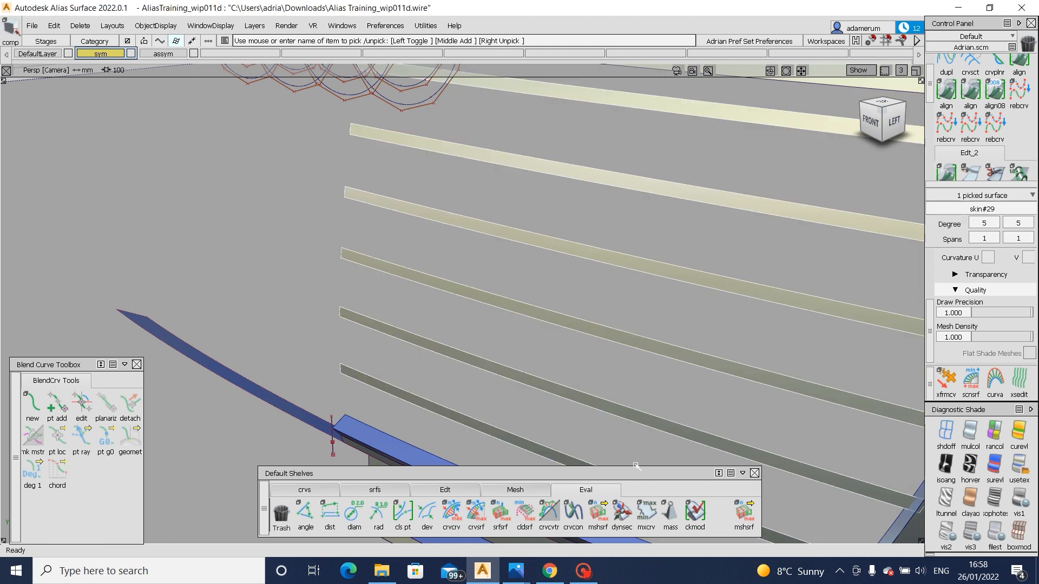
click(457, 489)
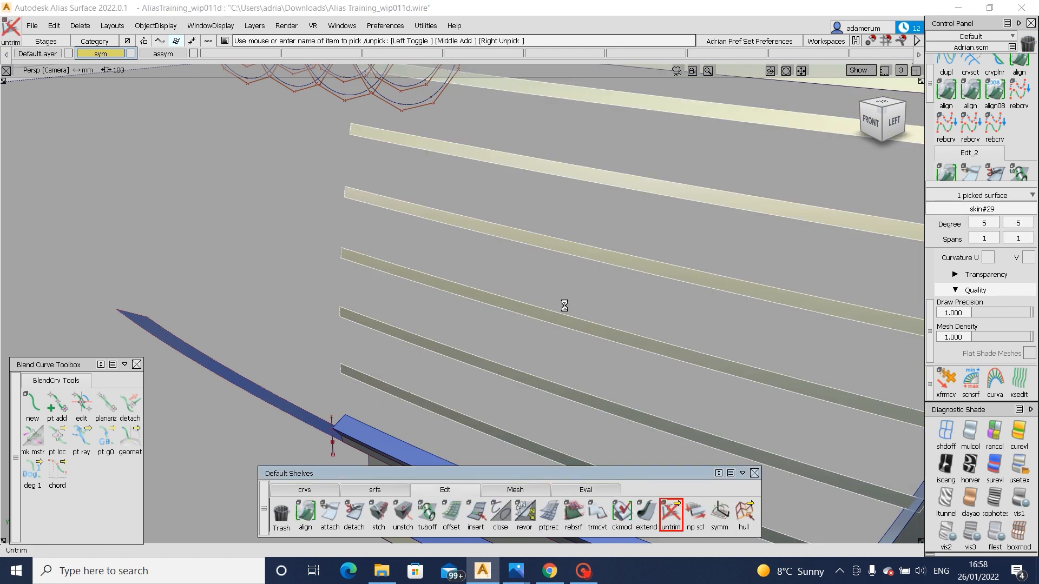
- Project the two enlarged emblem circles from the front onto the untrimmed grille surfaces and remove the emblem circle curves from view
alt+shift+drag(550, 193, 598, 229)
ctrl+shift+drag(597, 228, 836, 115)
click(873, 123)
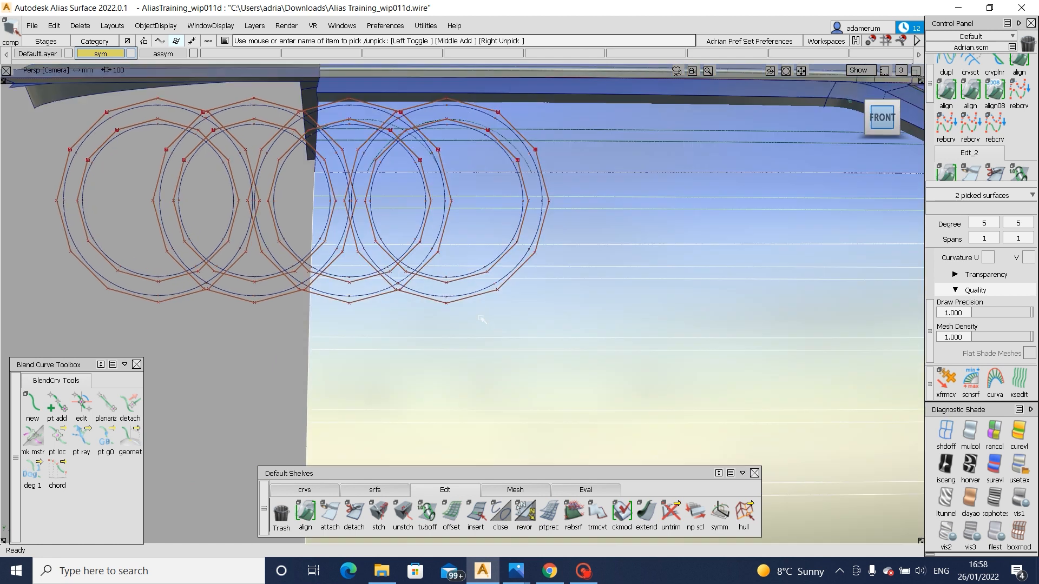
ctrl+shift+middle_drag(344, 303, 401, 301)
drag(388, 280, 490, 279)
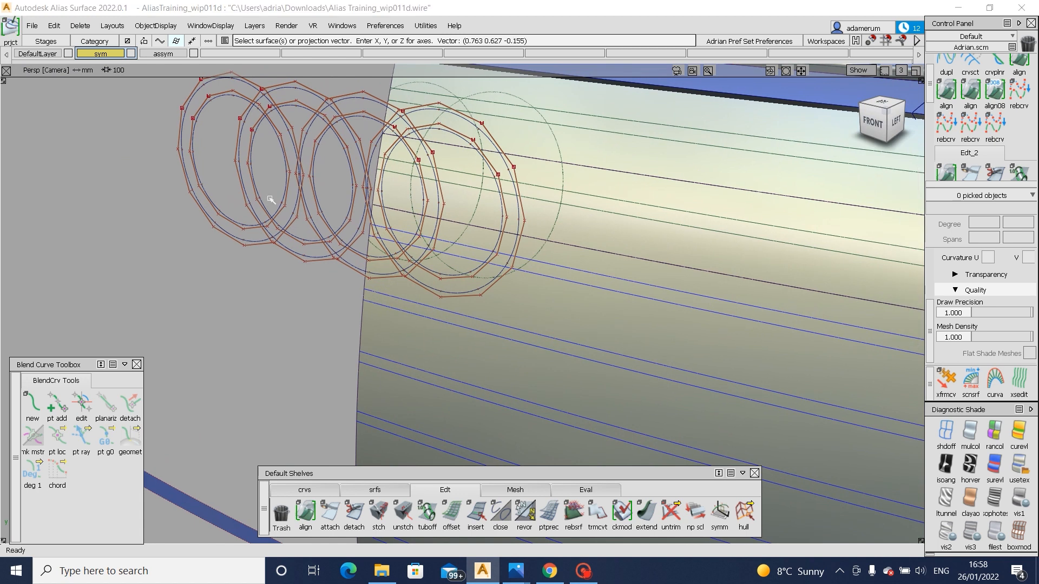
ctrl+shift+drag(271, 200, 319, 217)
key(Delete)
mouse_move(651, 325)
alt+shift+mouse_down()
mouse_move(638, 308)
mouse_move(568, 299)
mouse_move(578, 313)
alt+shift+mouse_up()
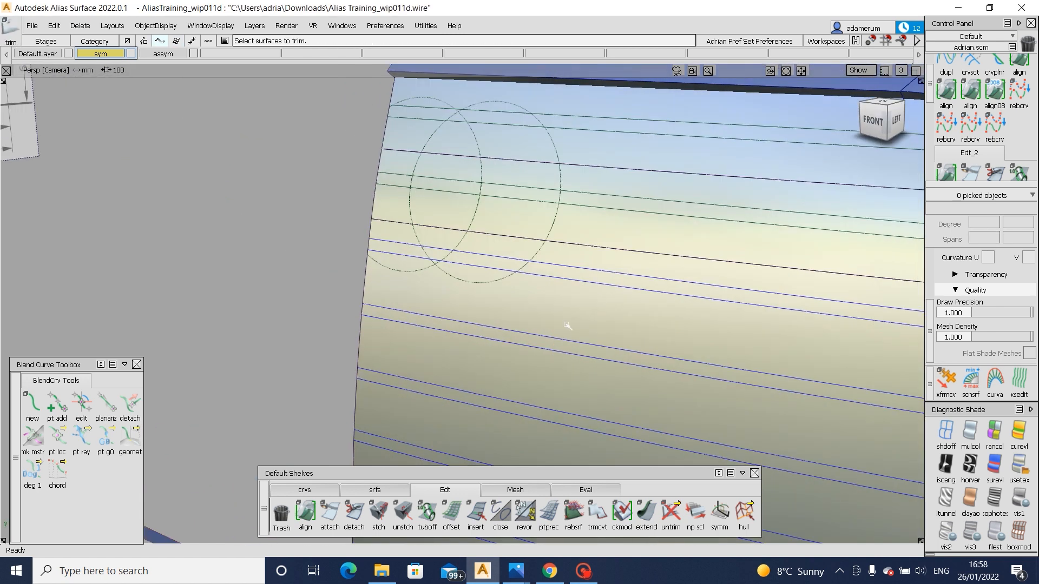
alt+shift+middle_drag(542, 266, 538, 295)
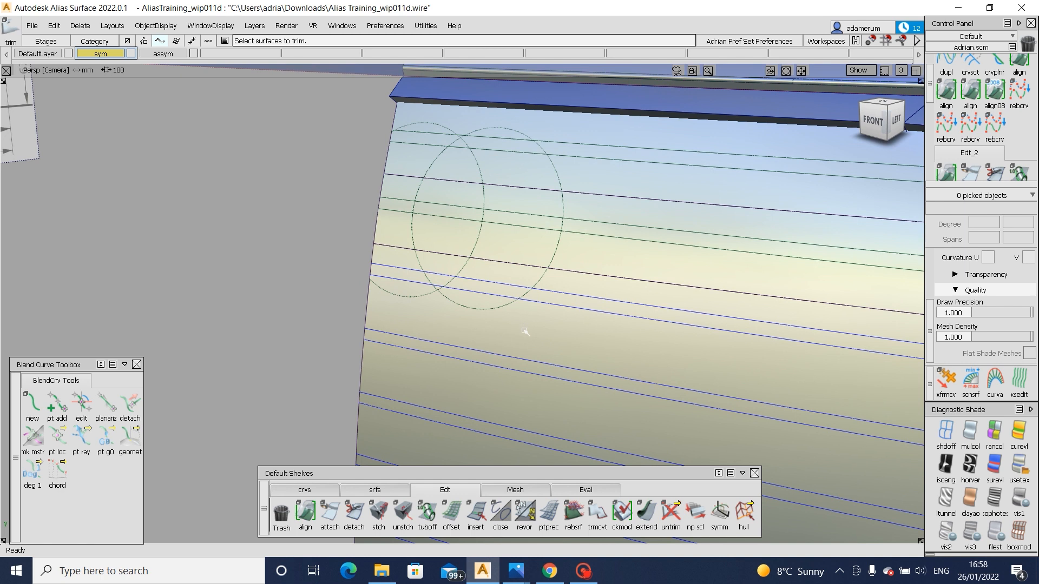
- Trim both edge curves of the lowest slat beside the emblem back to the outer projected circle with Curve Section
click(316, 491)
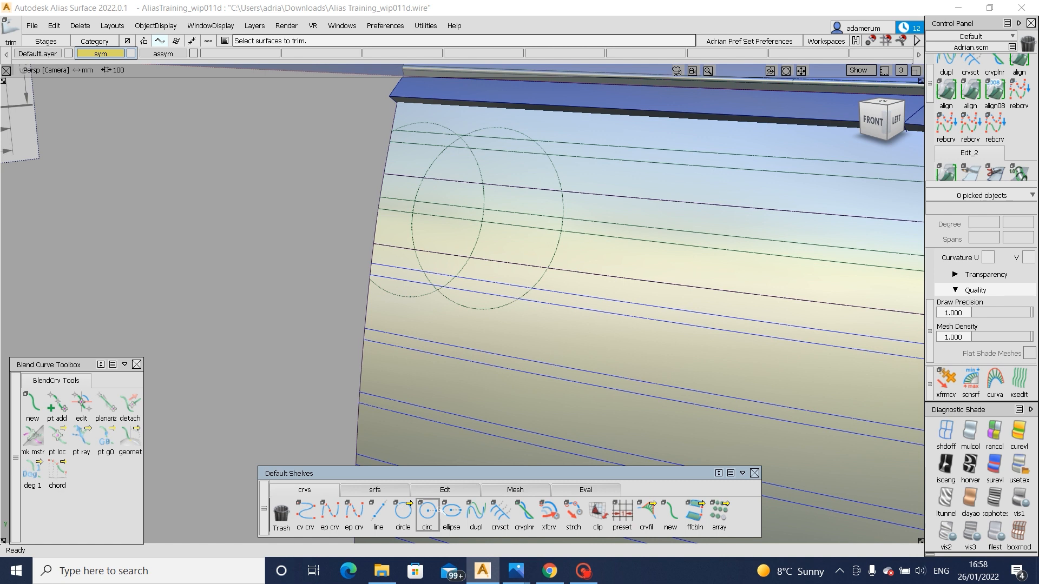
click(500, 513)
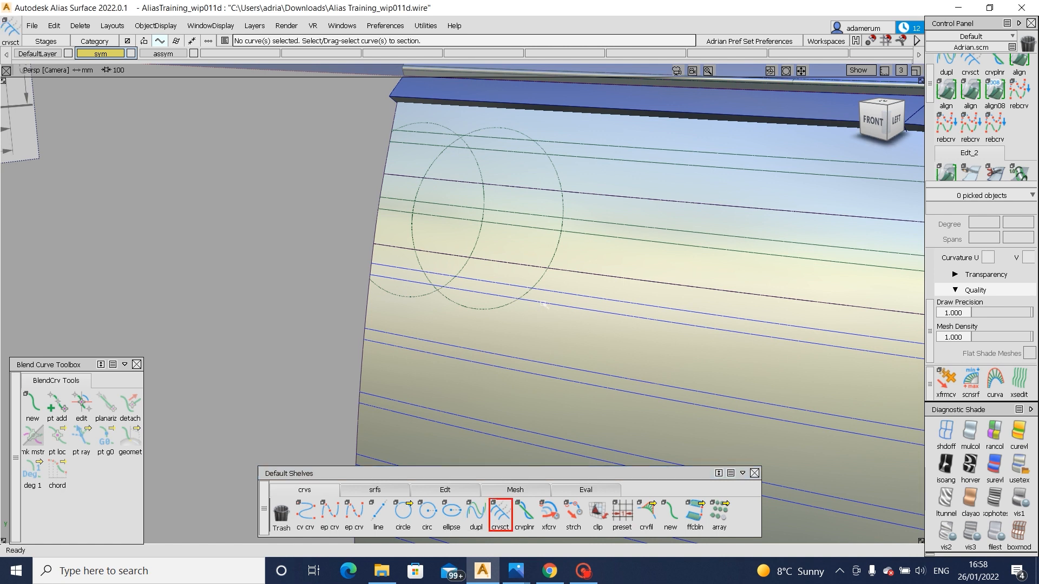
click(543, 302)
click(552, 296)
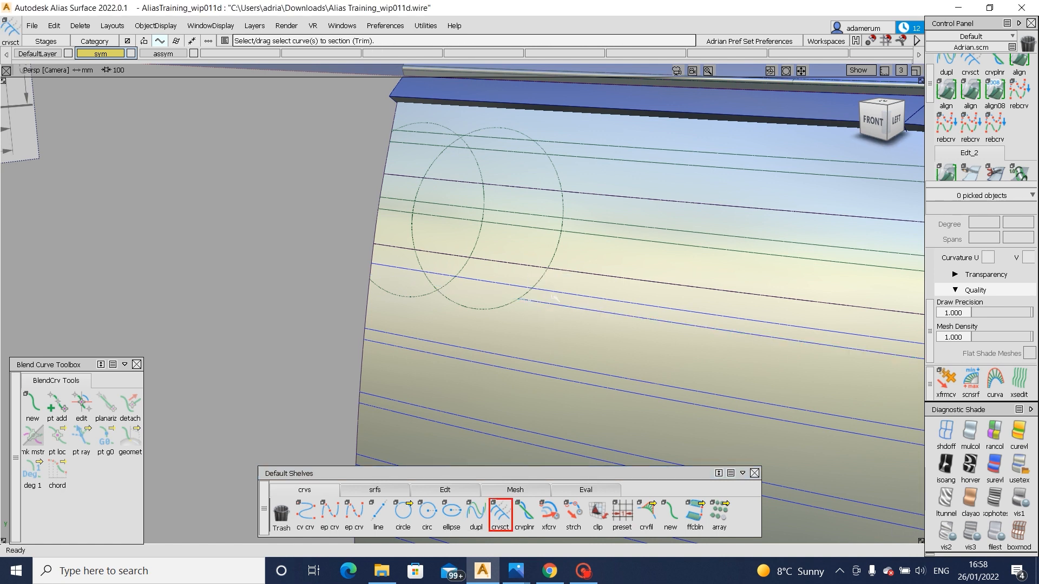
click(543, 288)
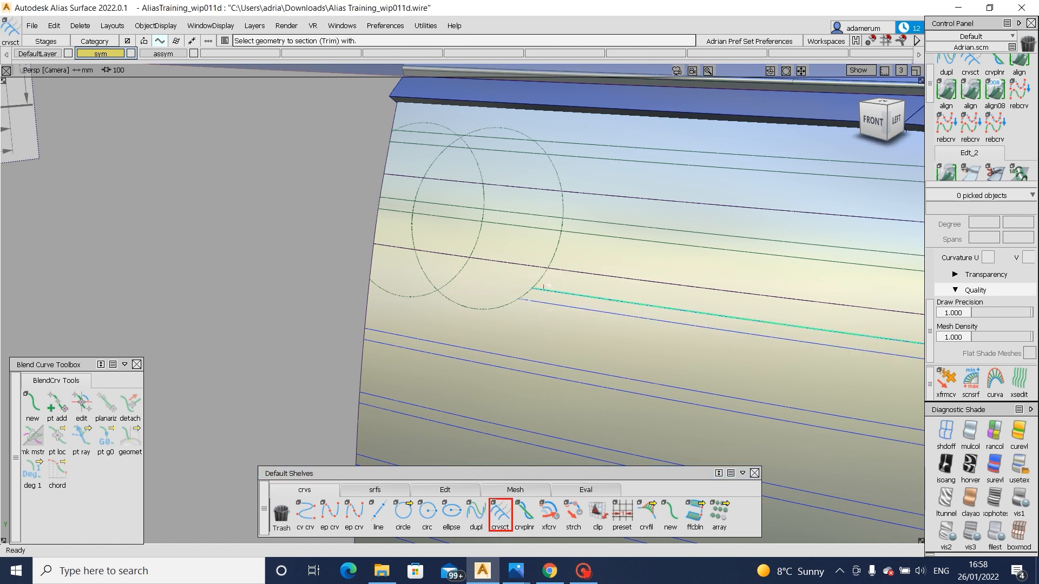
- Trim the edge curves of the middle and upper slats beside the emblem back to the outer projected circle
click(572, 232)
key(Return)
click(561, 243)
ctrl+shift+drag(573, 262, 555, 143)
click(572, 222)
key(Return)
click(563, 227)
click(562, 157)
key(Return)
click(562, 182)
click(556, 143)
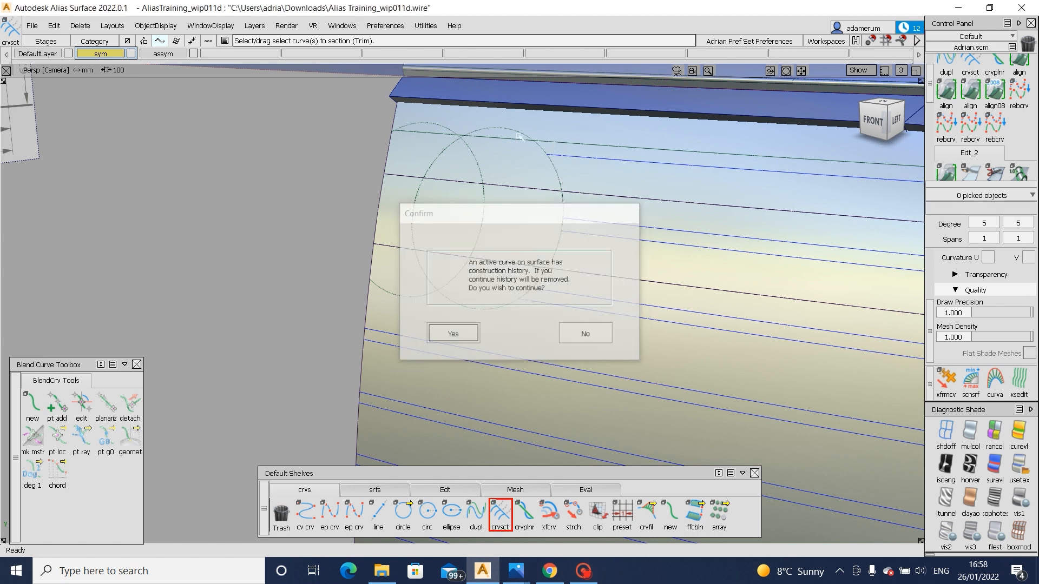
key(Return)
alt+shift+drag(481, 286, 612, 301)
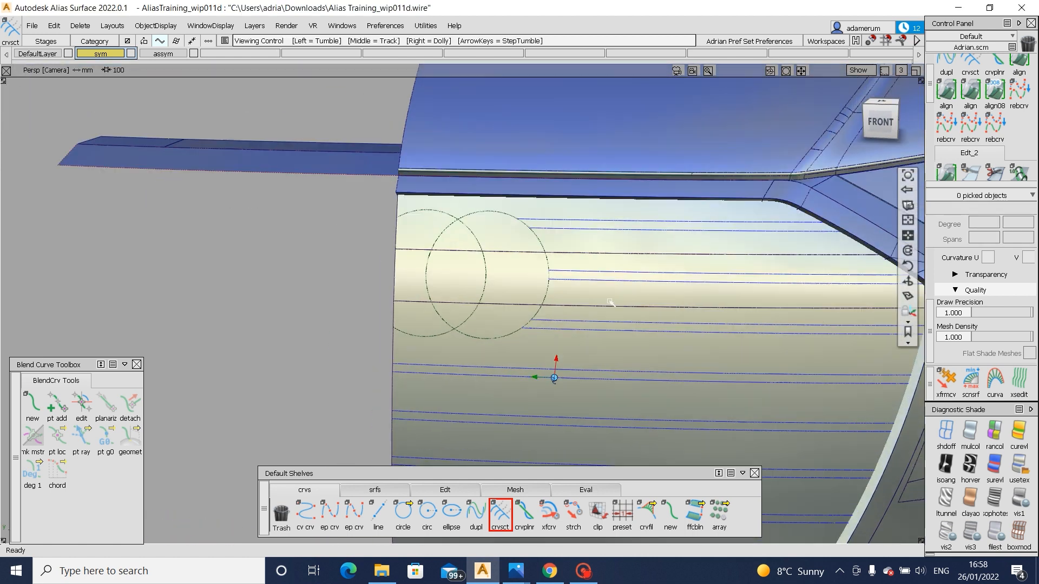
alt+shift+right_drag(612, 301, 490, 307)
alt+shift+drag(490, 308, 530, 341)
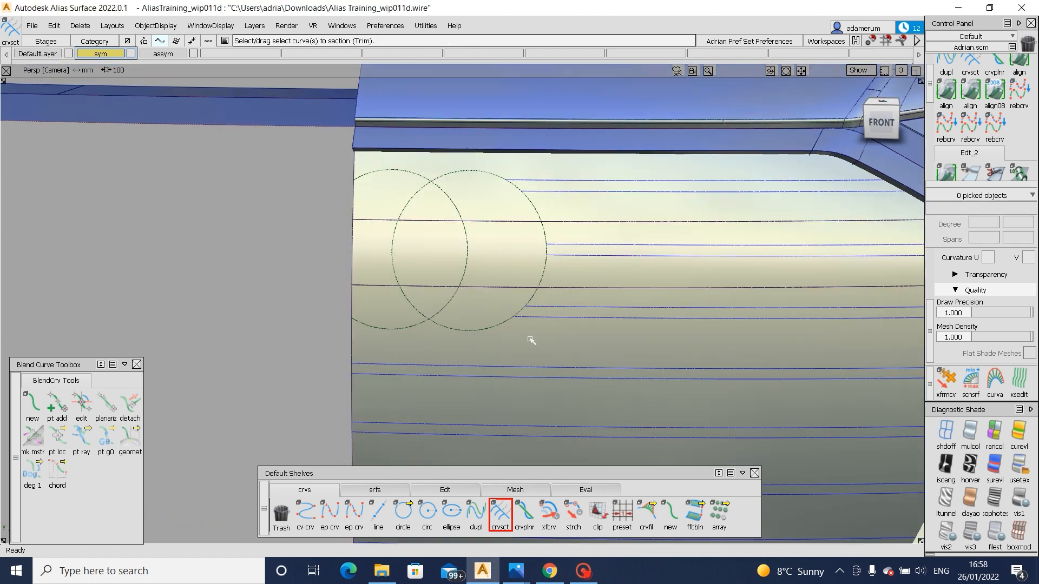
ctrl+shift+right_drag(531, 341, 508, 352)
click(507, 353)
click(573, 300)
alt+shift+middle_drag(573, 419, 561, 312)
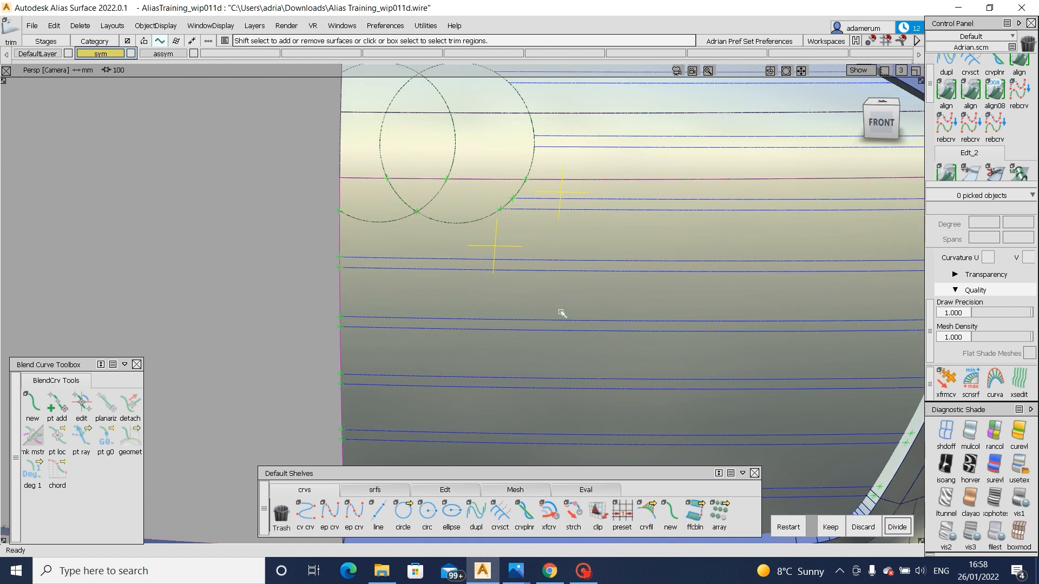
click(503, 357)
mouse_move(511, 370)
alt+shift+middle_down()
mouse_move(515, 329)
mouse_move(515, 350)
alt+shift+middle_up()
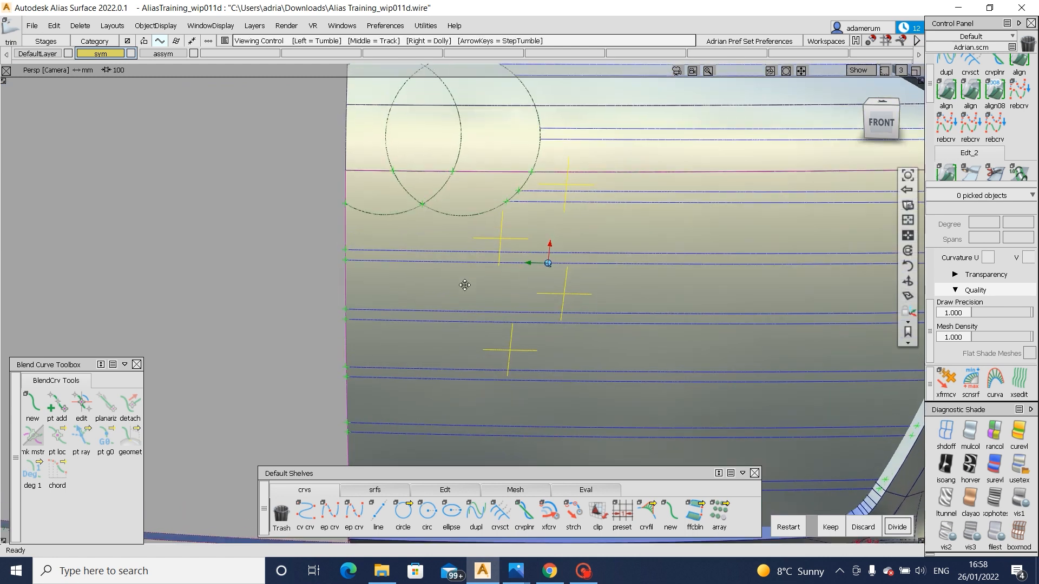
alt+shift+middle_drag(464, 285, 469, 320)
key(space)
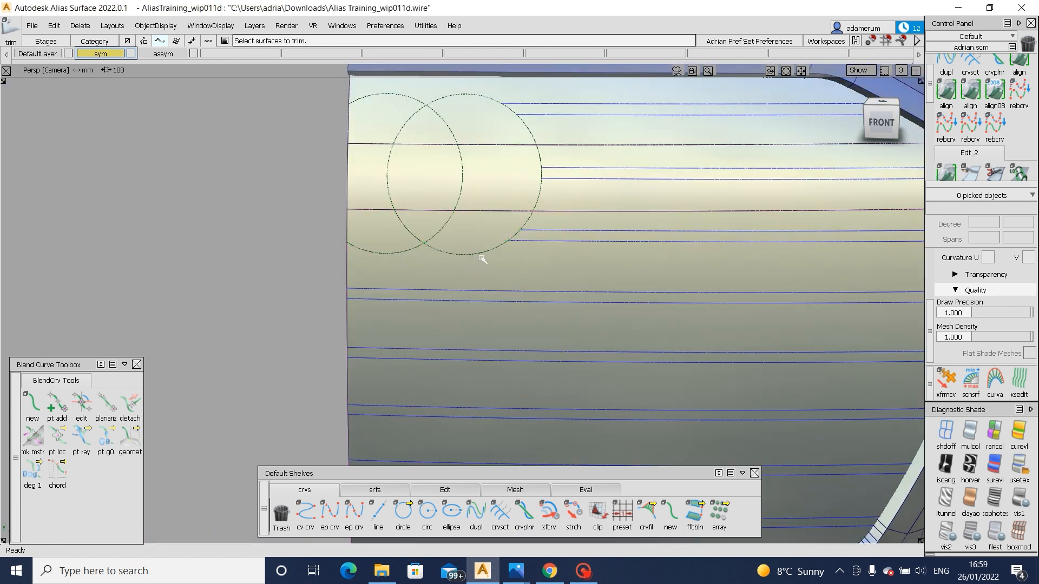
- Delete all pieces of the projected circle nearest the centreline from the grille surfaces
ctrl+shift+drag(466, 279, 400, 248)
click(398, 253)
key(ctrl+x)
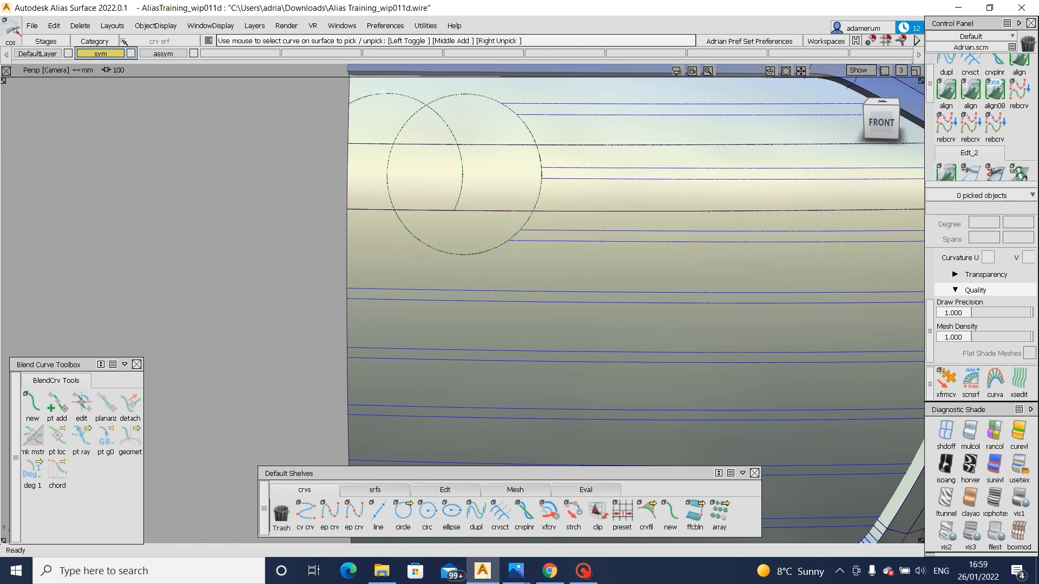
click(386, 93)
alt+shift+drag(476, 167, 482, 178)
click(465, 173)
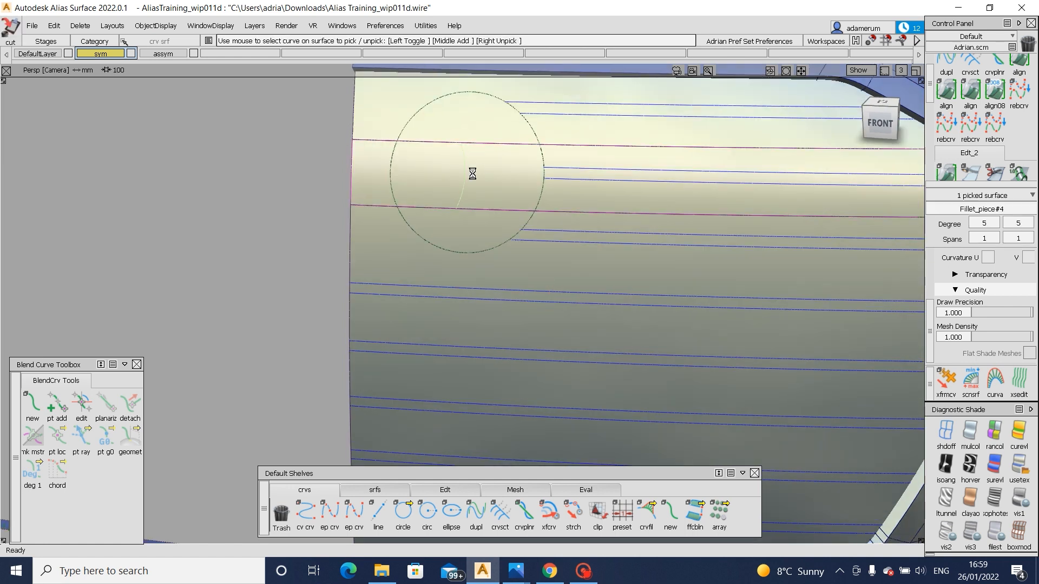
key(ctrl+x)
- Set the Curve Section sectioning mode to Segment with Geometry as the criterion
alt+shift+drag(569, 189, 557, 186)
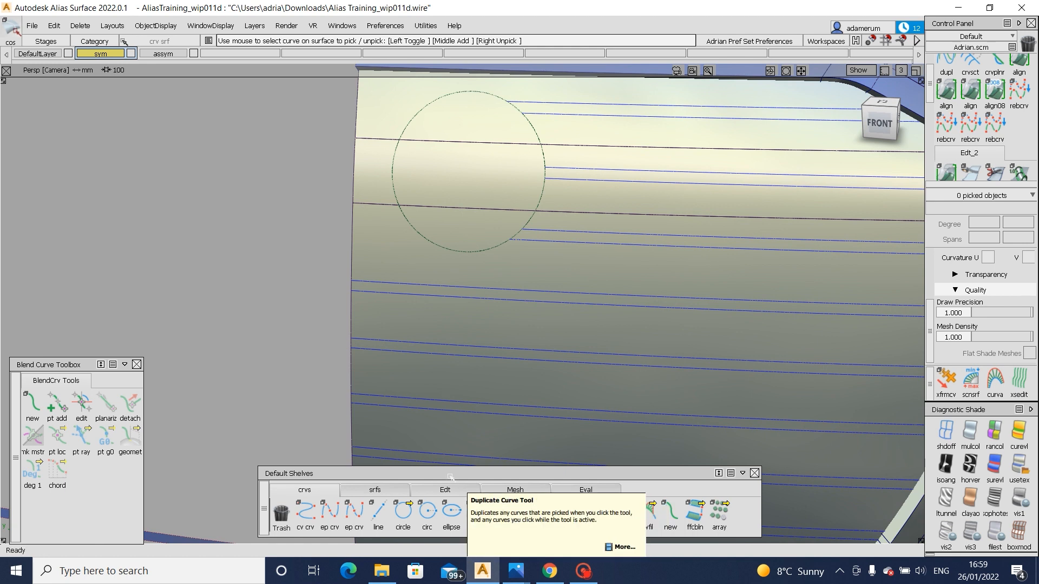
drag(453, 476, 445, 471)
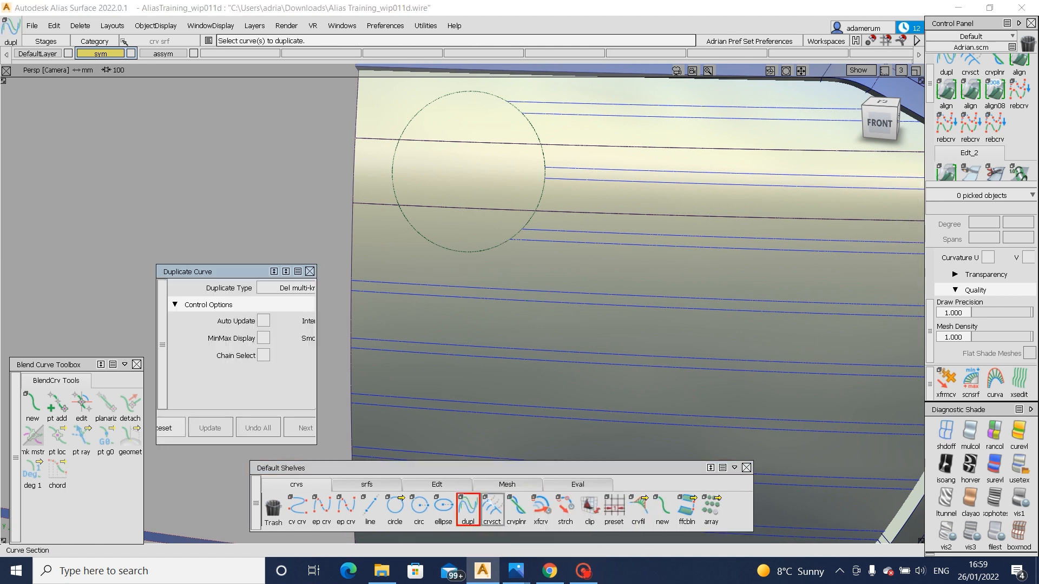
click(486, 498)
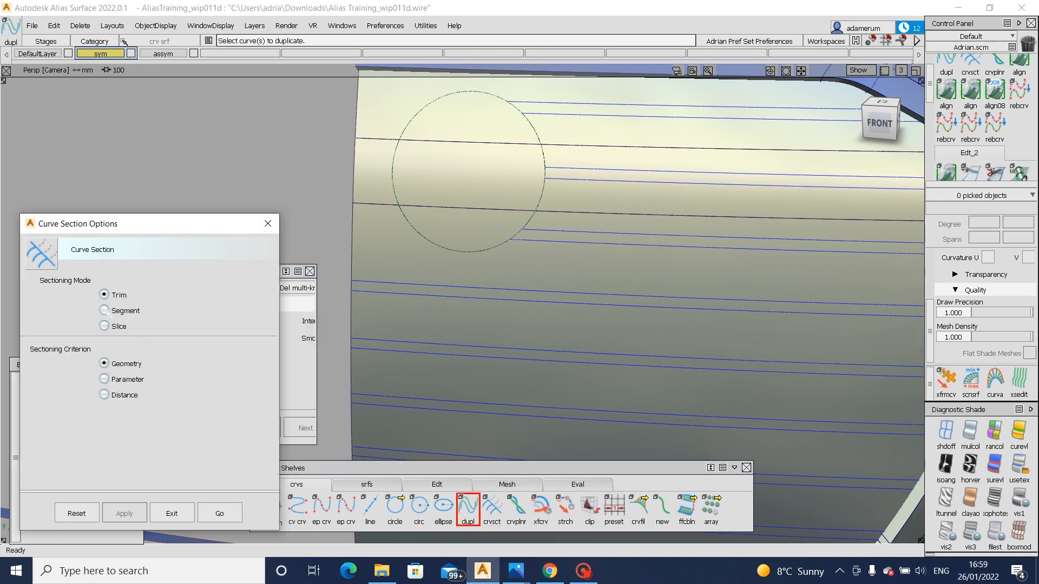
key(shift+alt)
click(219, 513)
- Segment the circle's lower arc at the lowest slat's two edge curves and delete the leftover arc pieces
scroll(527, 237, up, 4)
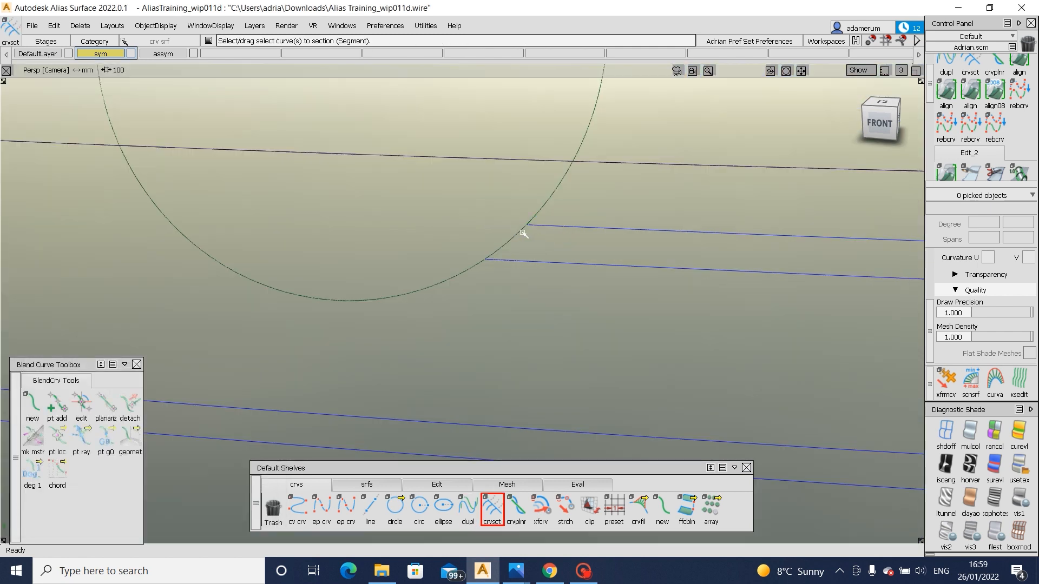
click(515, 238)
key(Return)
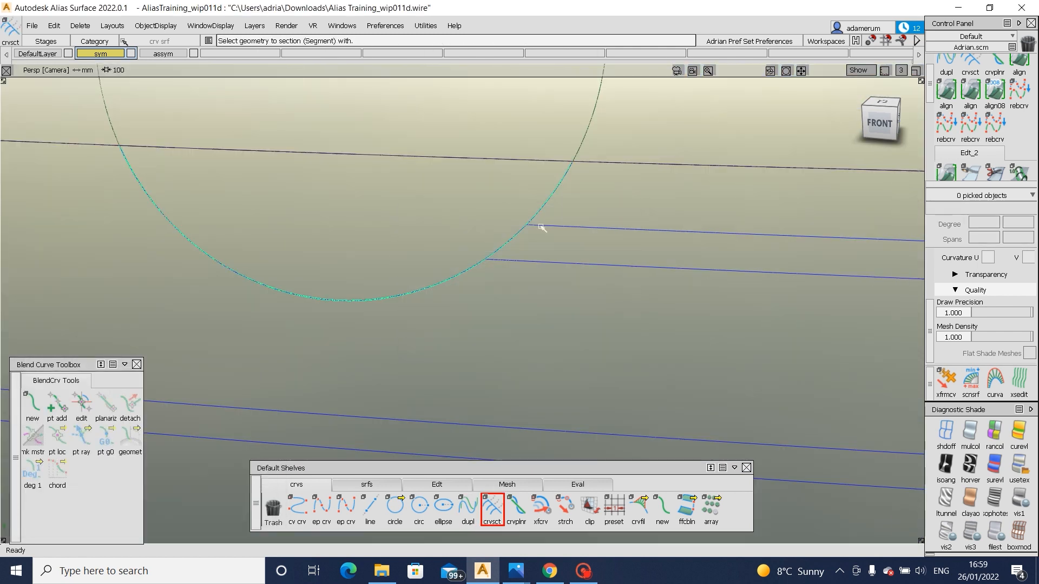
ctrl+shift+drag(517, 277, 566, 343)
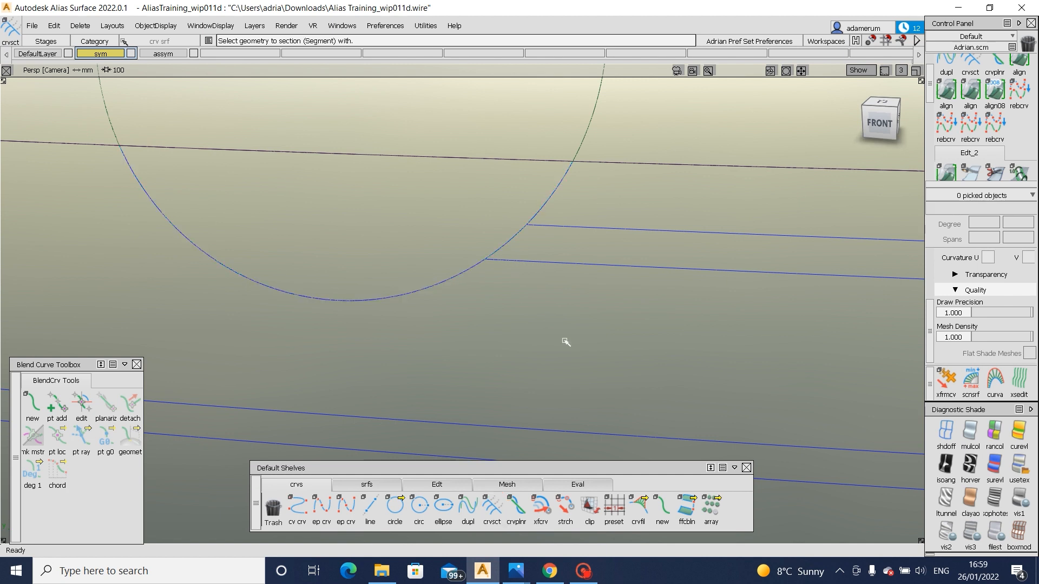
click(463, 276)
drag(544, 179, 611, 467)
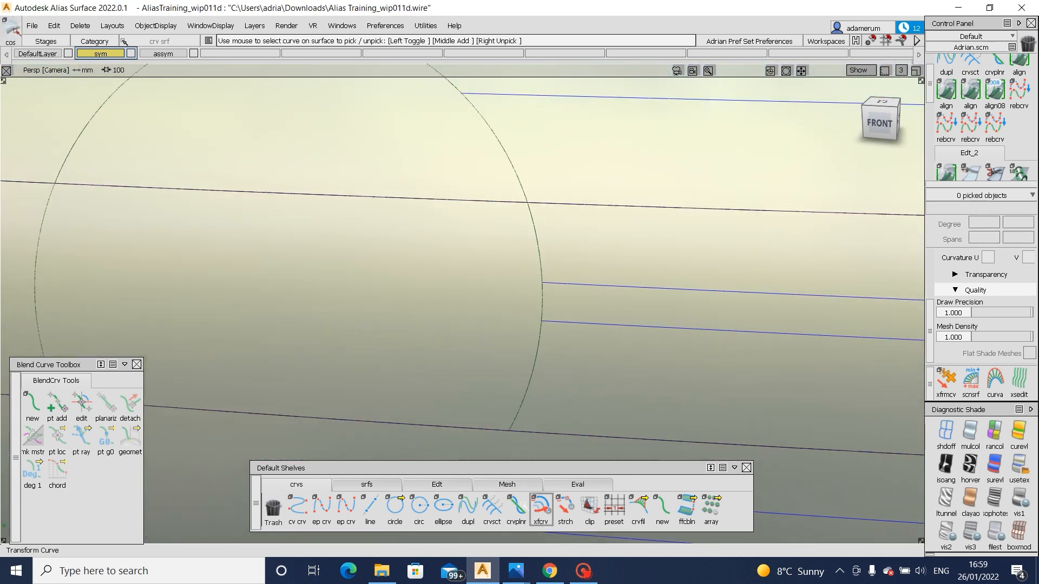
- Segment the circle on the middle grille surface at the middle slat's two edge curves and delete the leftover arc pieces
click(493, 506)
click(543, 298)
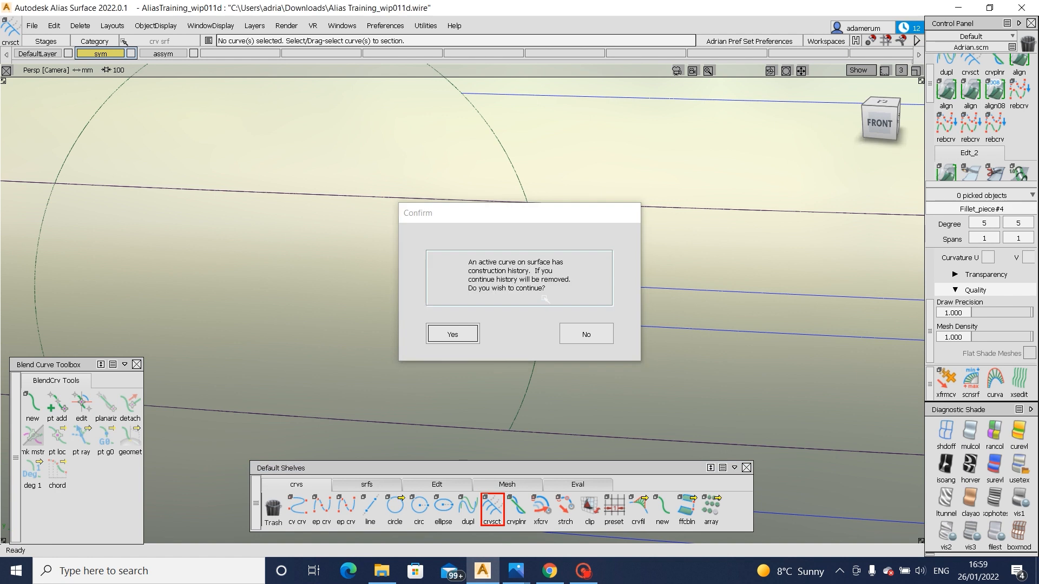
key(Return)
click(561, 325)
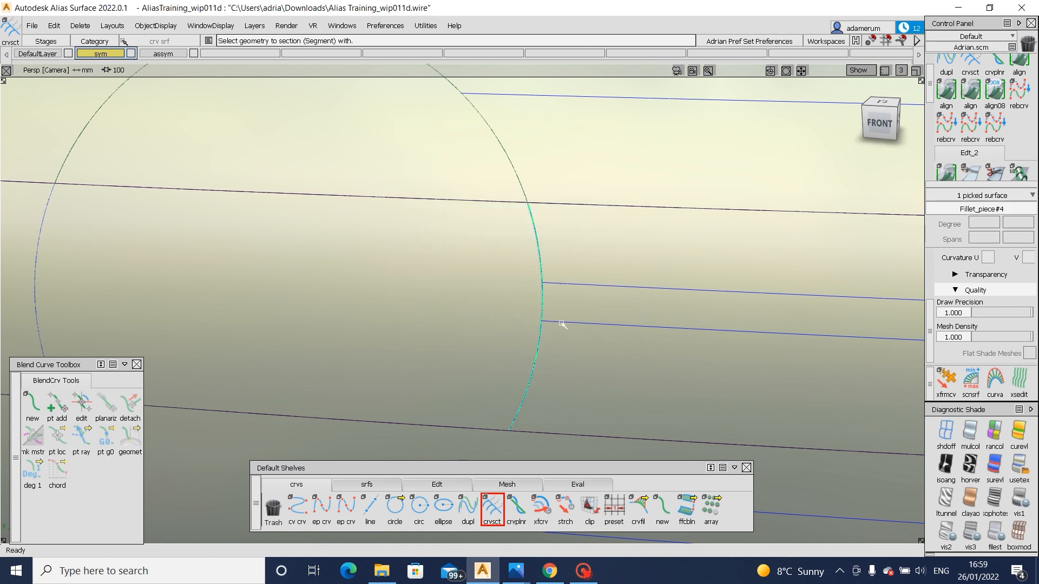
click(561, 324)
ctrl+shift+drag(581, 372, 582, 349)
ctrl+shift+drag(592, 403, 534, 357)
click(548, 358)
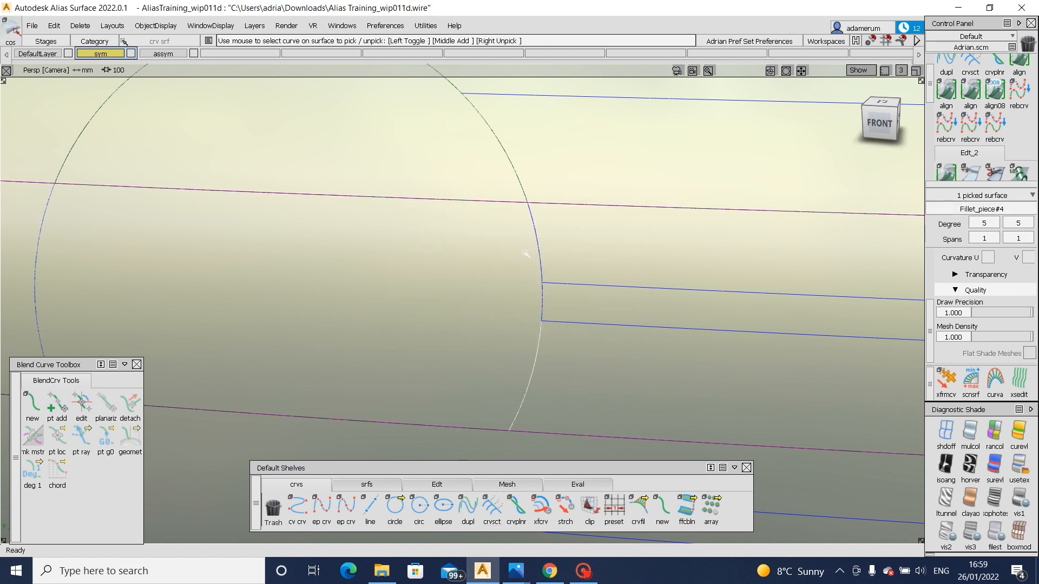
click(39, 257)
key(Delete)
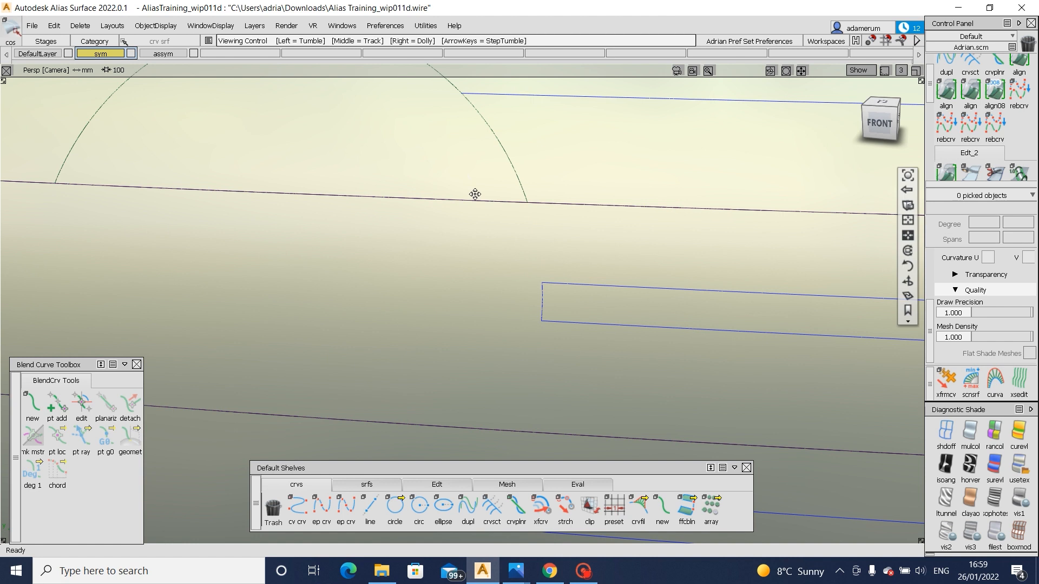
- Segment the circle on the upper grille surface at the top slat's two edge curves and delete the leftover arc pieces
alt+shift+middle_drag(475, 194, 573, 409)
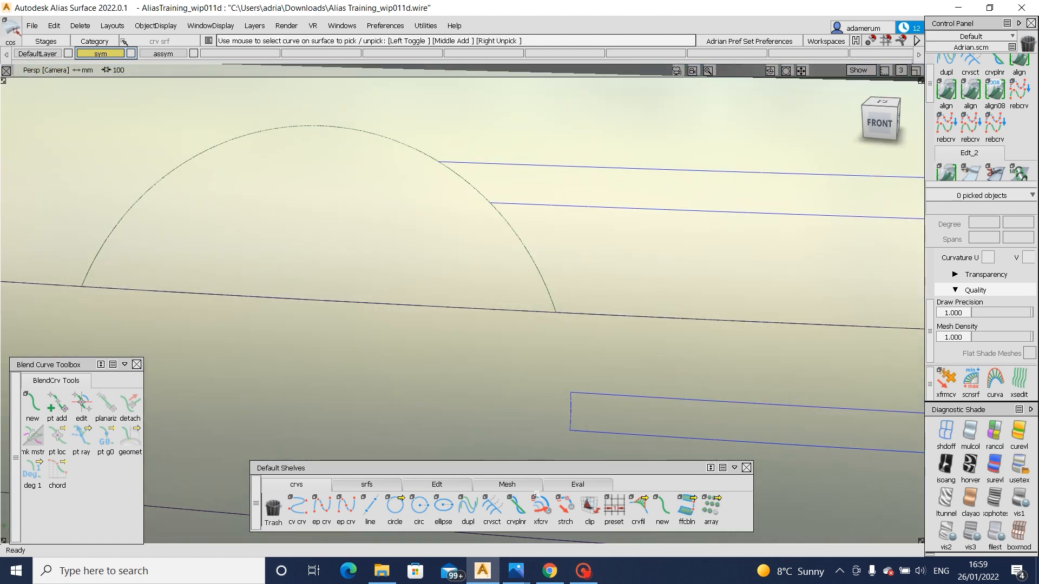
click(491, 507)
click(540, 274)
click(452, 334)
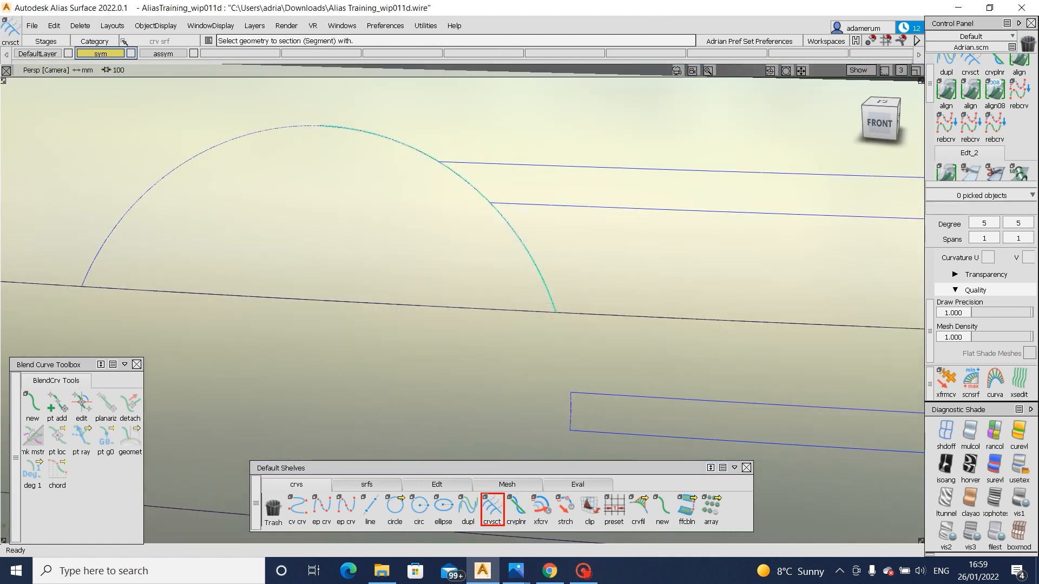
click(486, 163)
click(514, 204)
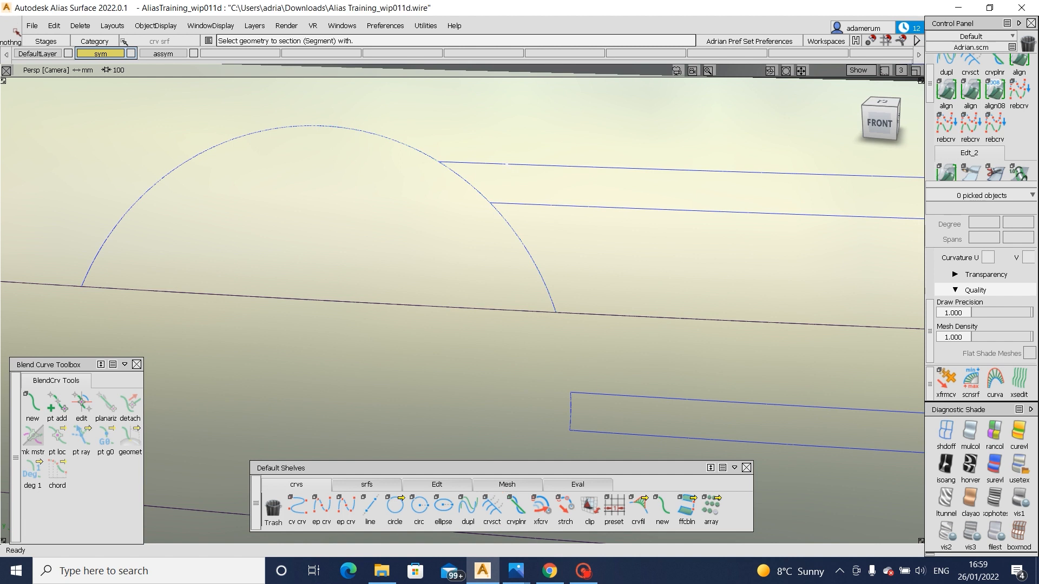
click(535, 265)
key(ctrl+x)
click(417, 155)
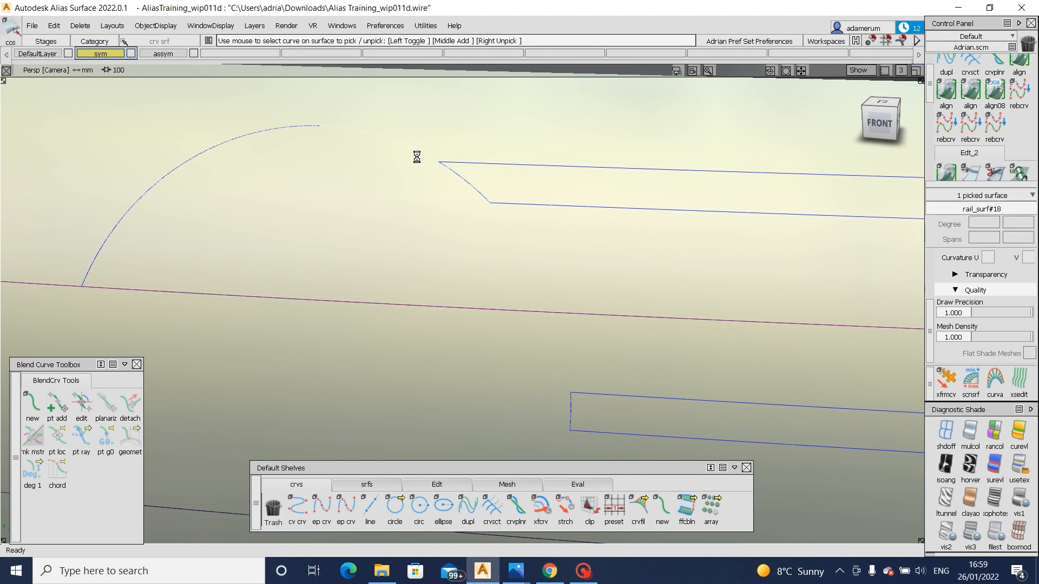
key(ctrl+x)
alt+shift+right_drag(584, 185, 514, 187)
click(332, 225)
key(ctrl+x)
- Divide the lowest grille surface along its slat outlines with Trim
alt+shift+right_drag(601, 233, 552, 233)
alt+shift+middle_drag(585, 357, 510, 178)
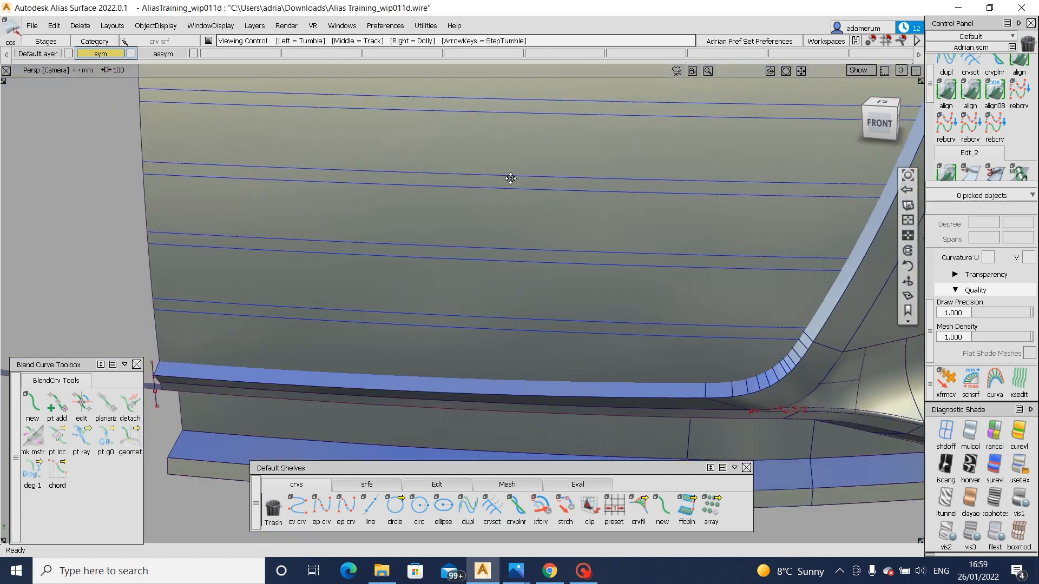
alt+shift+right_drag(563, 221, 520, 225)
alt+shift+middle_drag(521, 263, 564, 284)
ctrl+shift+middle_drag(563, 284, 461, 417)
click(452, 422)
click(421, 443)
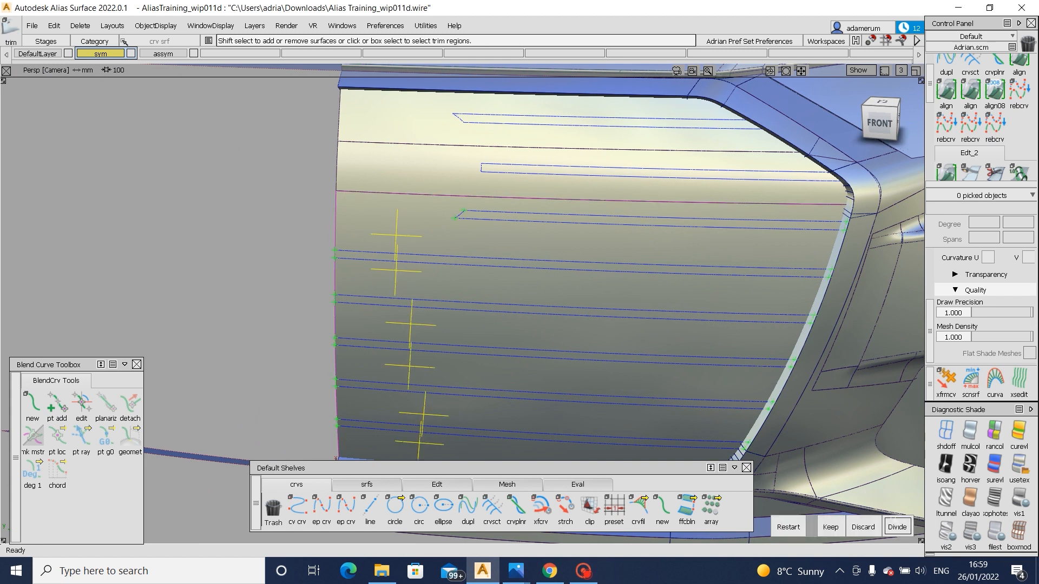
key(space)
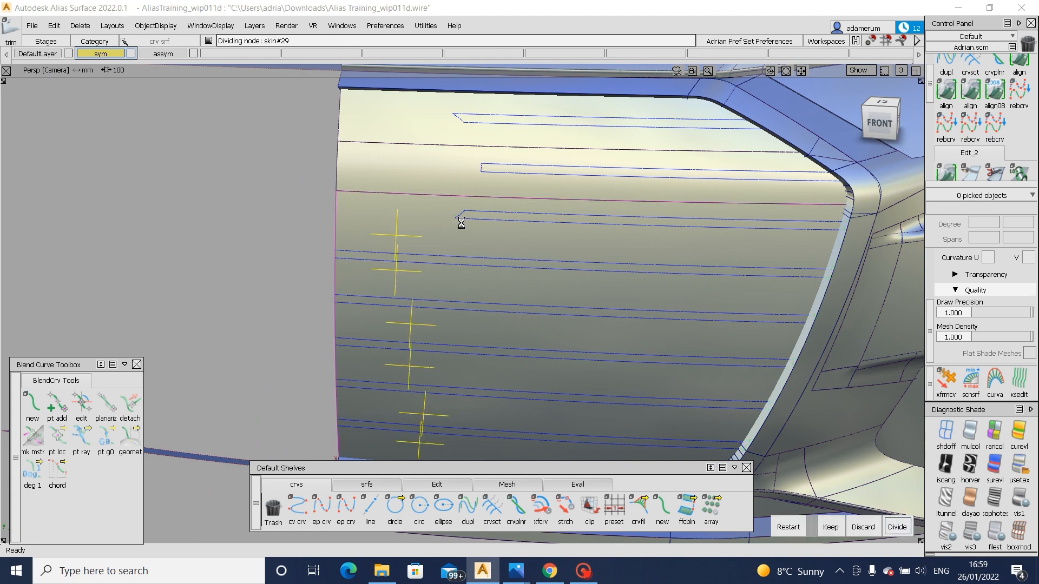
- Divide the middle and upper grille surfaces along their slat outlines and refresh the textured diagnostic shading
click(437, 180)
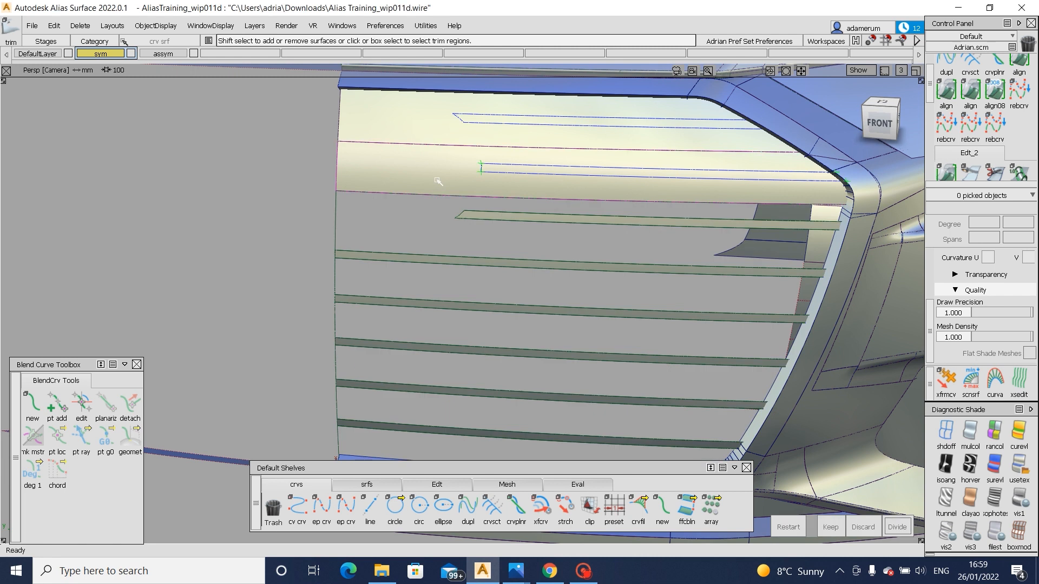
click(436, 179)
key(space)
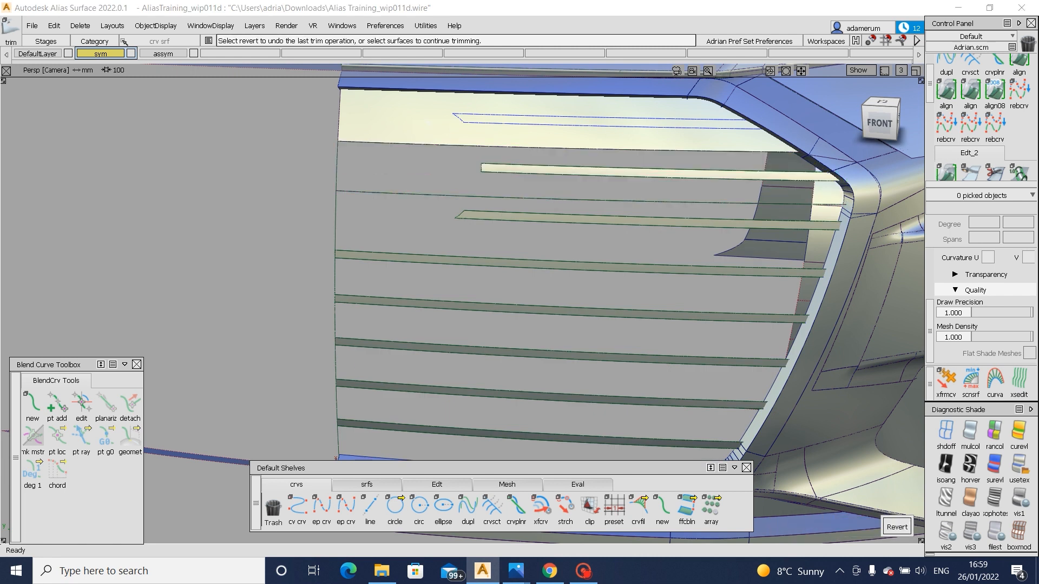
click(437, 126)
click(437, 126)
key(space)
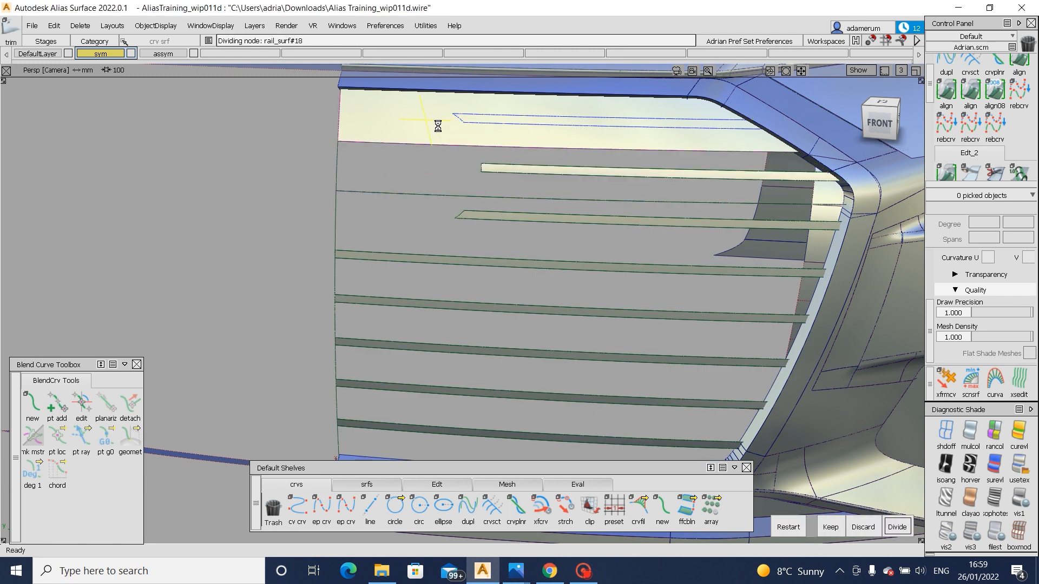
click(605, 253)
click(1019, 466)
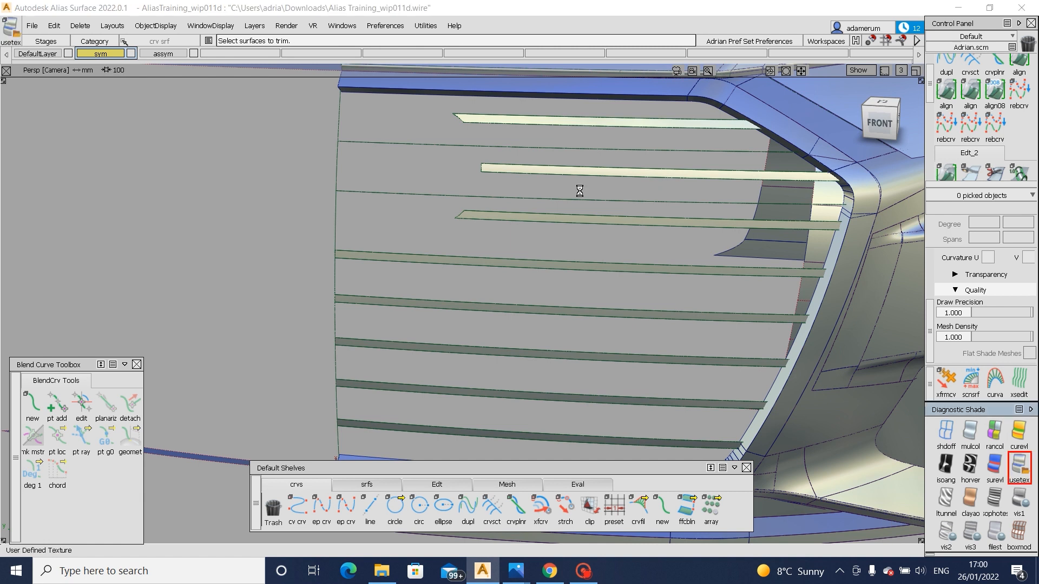
- Pick the three trimmed slat surfaces and delete their construction history
alt+shift+right_drag(487, 131, 403, 190)
mouse_move(487, 135)
alt+shift+mouse_down()
mouse_move(455, 146)
mouse_move(482, 118)
alt+shift+mouse_up()
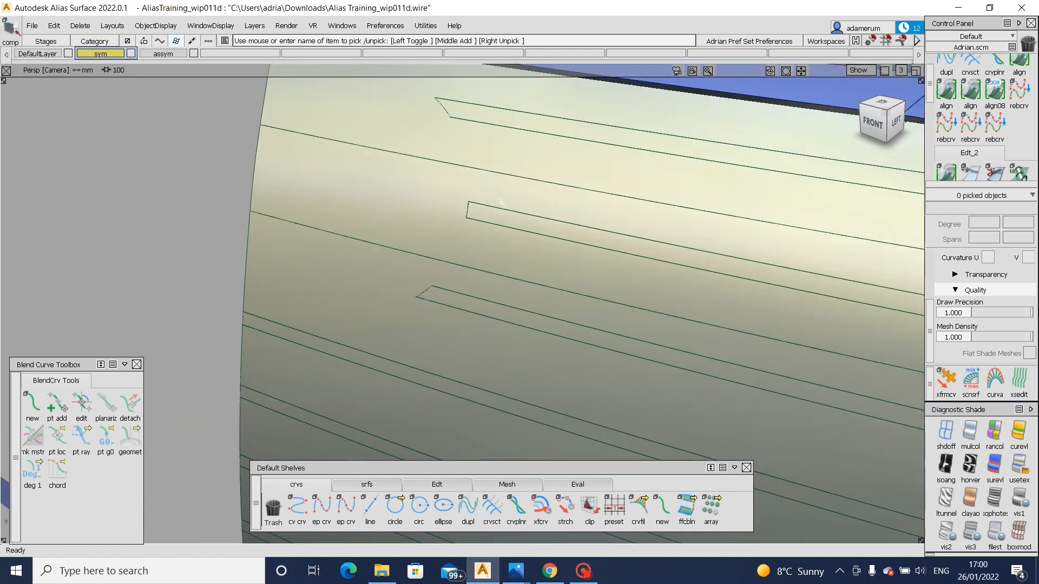
click(484, 123)
click(480, 304)
click(479, 304)
alt+shift+right_drag(480, 304, 431, 303)
key(ctrl+h)
click(452, 327)
- Move the picked slat surfaces forward along X by about 10.7 mm in the left orthographic view
alt+shift+drag(443, 296, 324, 330)
key(shift+alt)
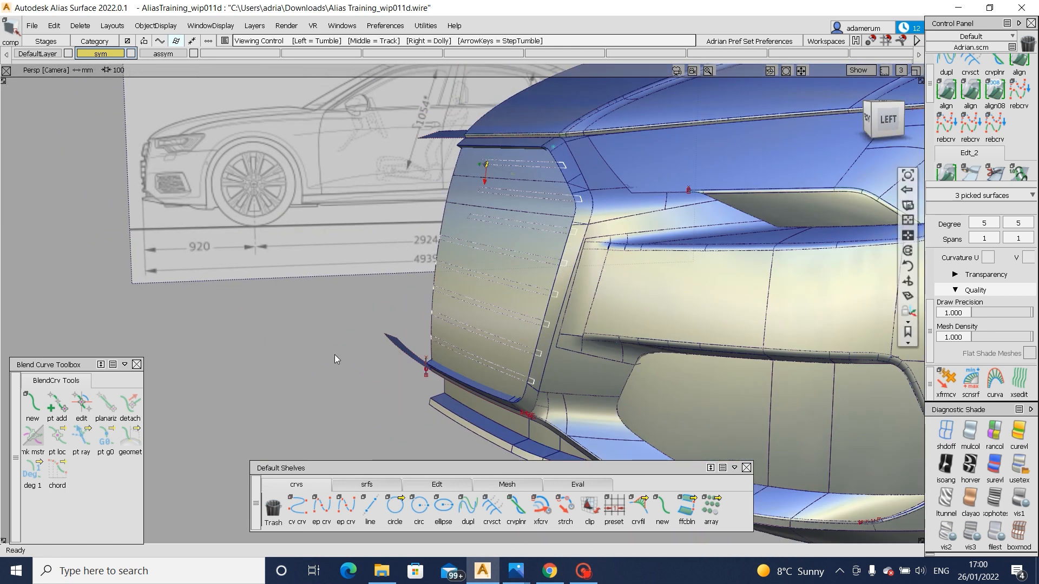
mouse_move(889, 122)
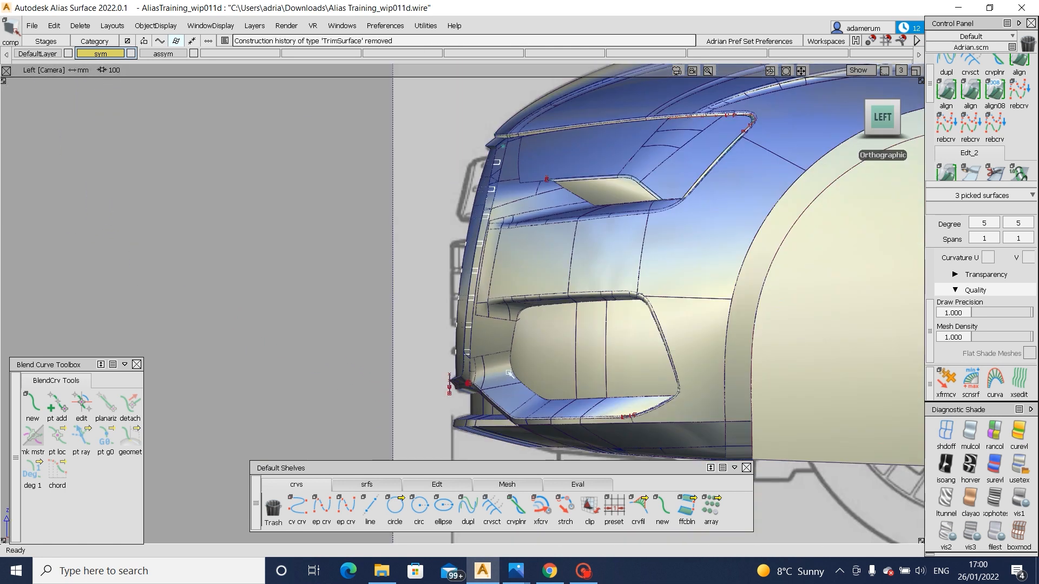
alt+shift+right_drag(466, 320, 364, 303)
key(w)
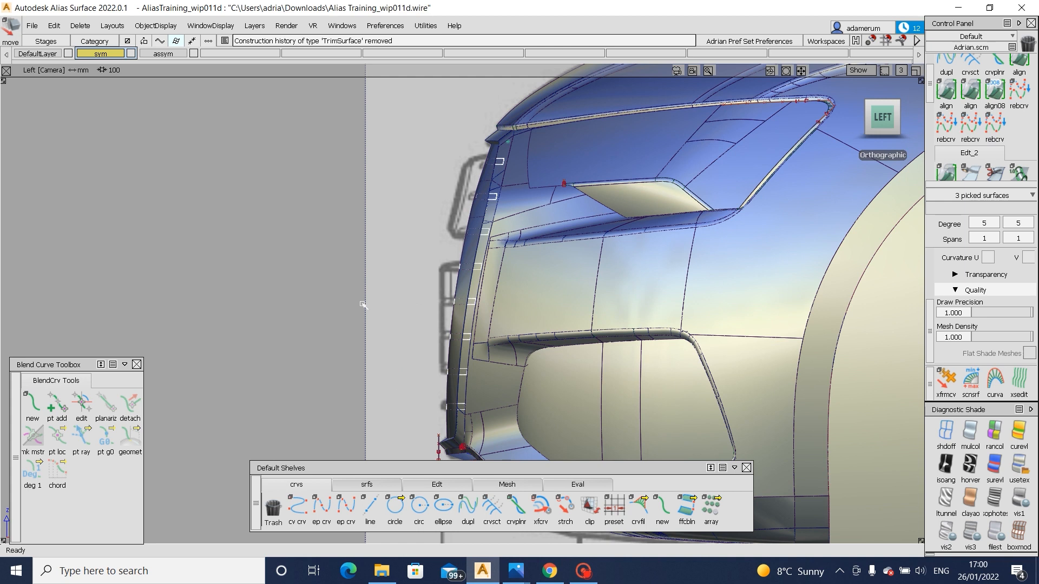
alt+shift+middle_drag(352, 343, 345, 304)
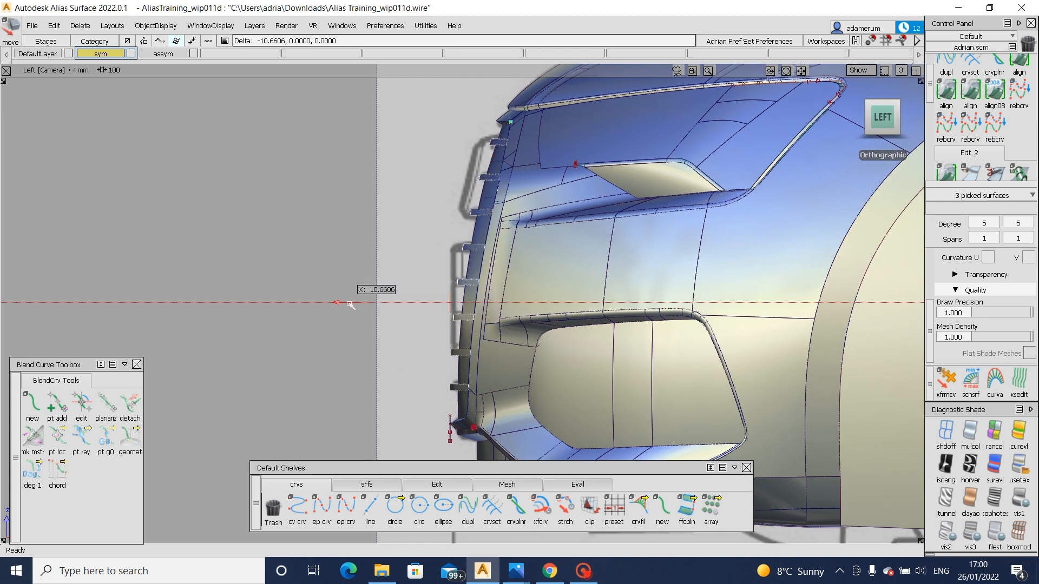
alt+shift+drag(352, 302, 604, 238)
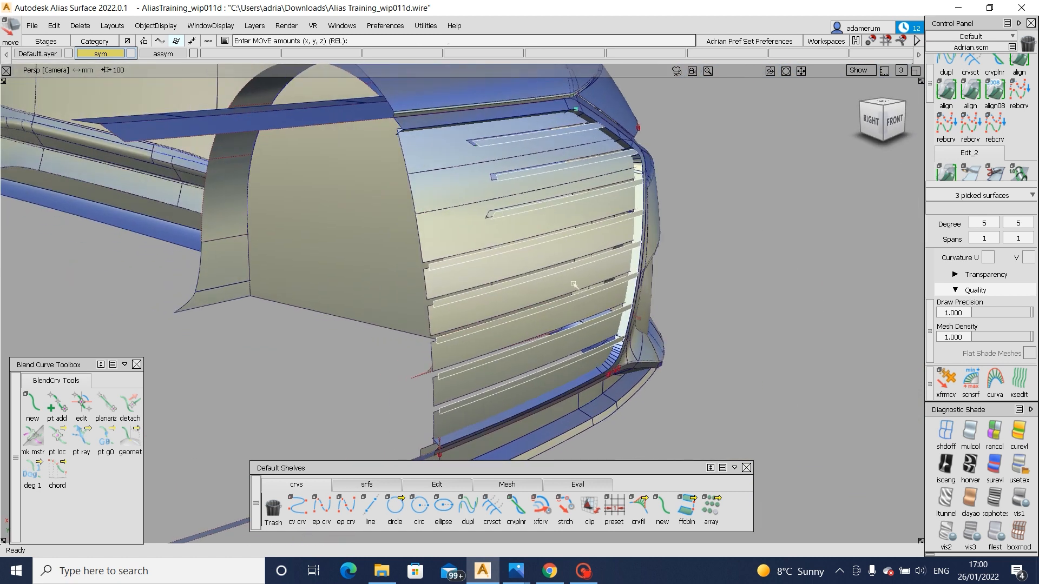
- Pick the three slat surfaces again and hide all unselected geometry
click(524, 177)
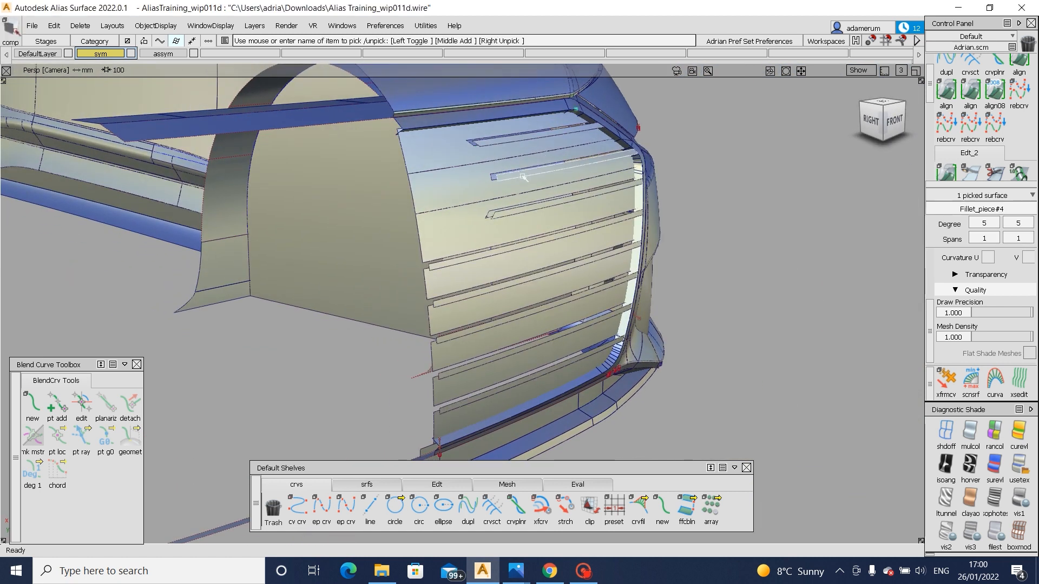
click(513, 218)
click(496, 143)
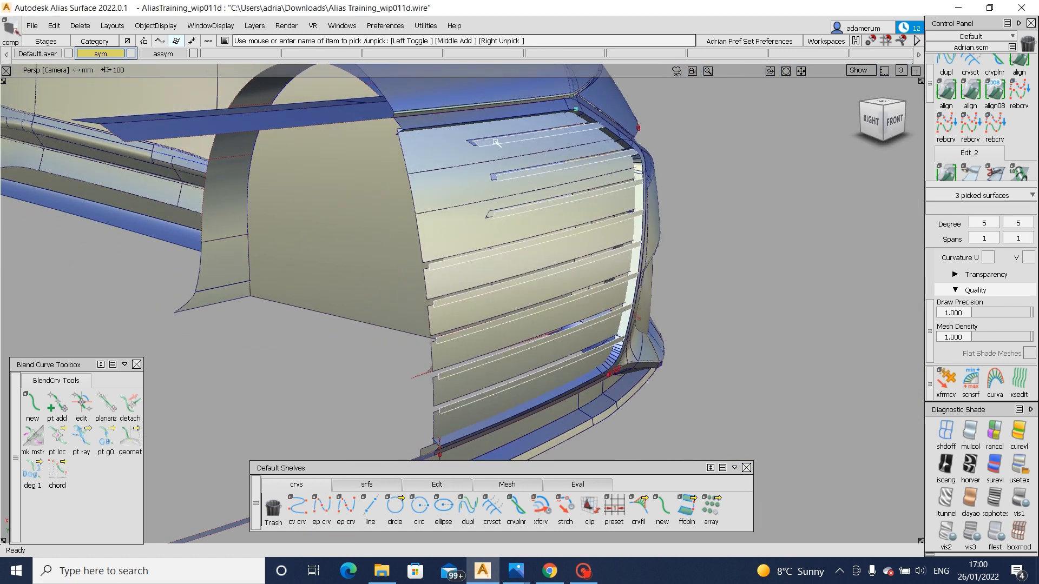
click(151, 26)
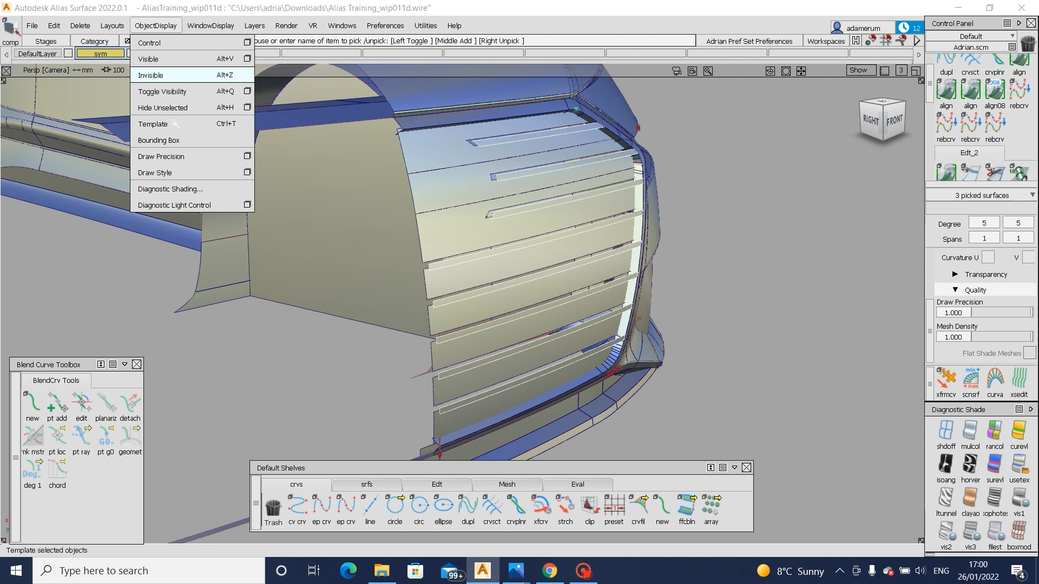
click(176, 109)
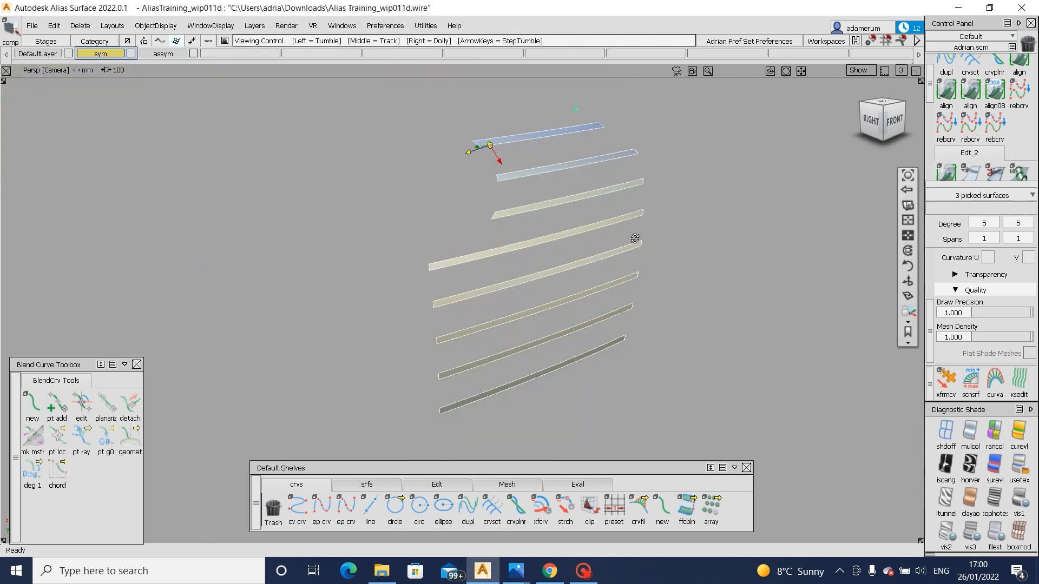
- Apply Multi-surface Draft to all edges of the slats with a length of 10 mm
alt+shift+drag(638, 236, 500, 275)
click(520, 346)
alt+shift+right_drag(520, 351, 482, 378)
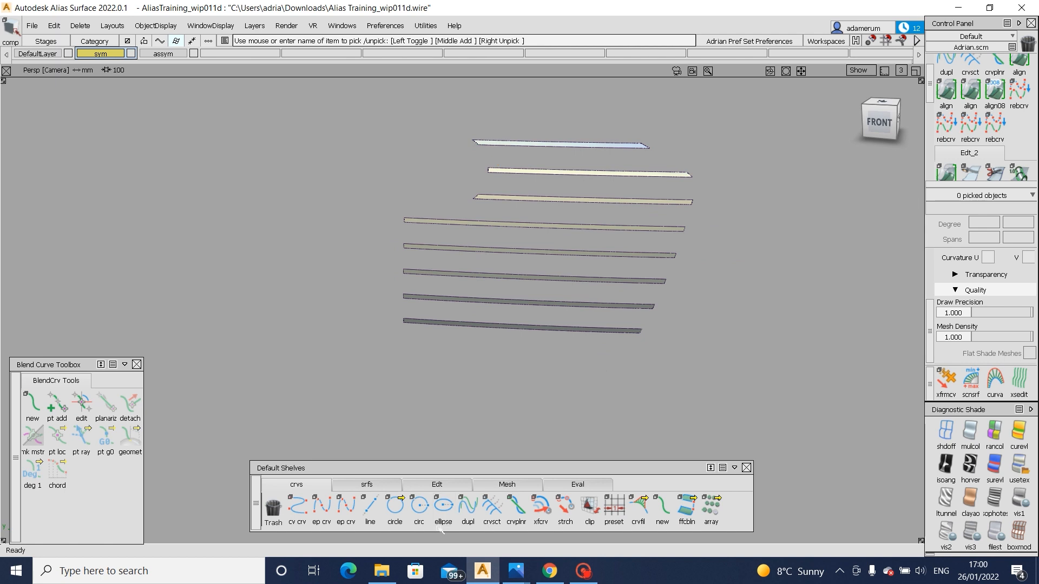
click(367, 484)
click(516, 508)
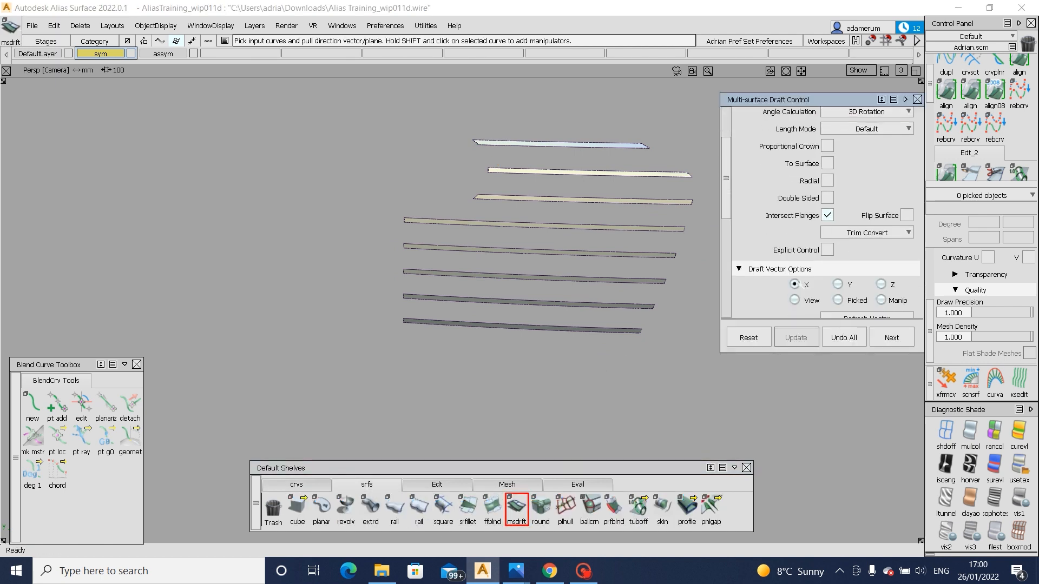
scroll(844, 202, up, 3)
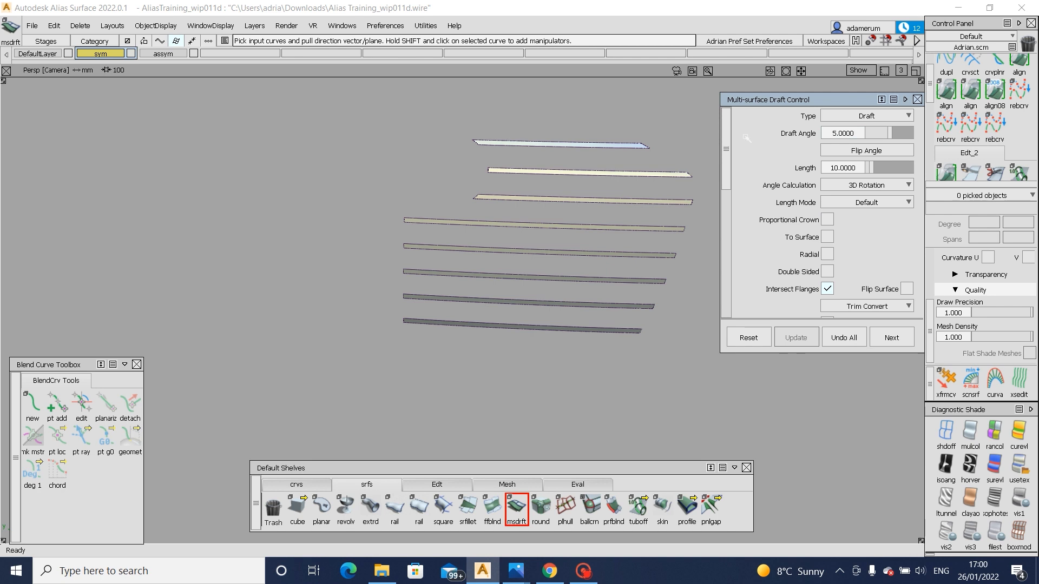
drag(498, 114, 590, 356)
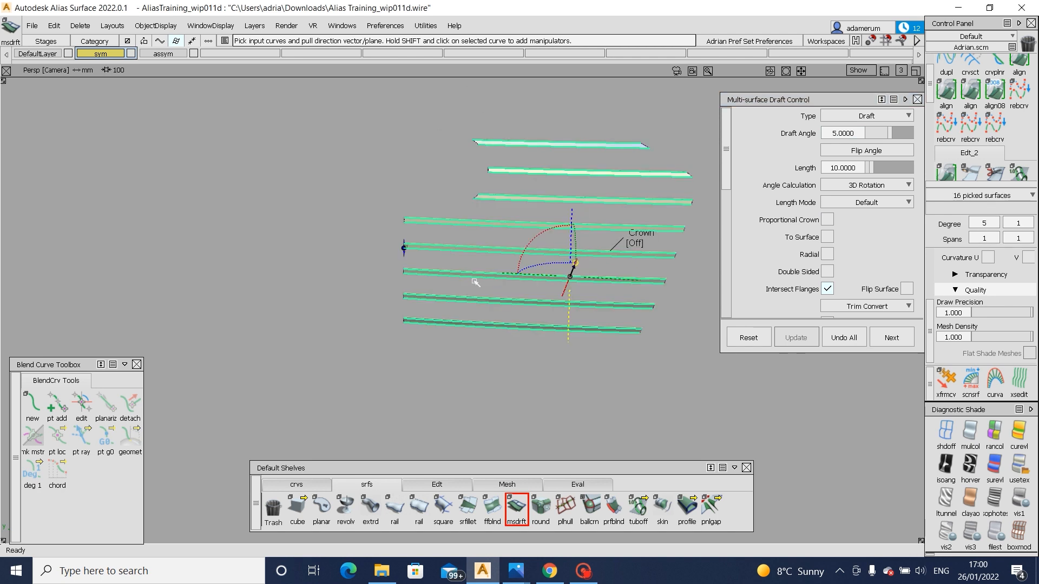
- Set the draft angle to -5 degrees and undo all the draft surfaces
alt+shift+drag(476, 282, 590, 219)
click(833, 133)
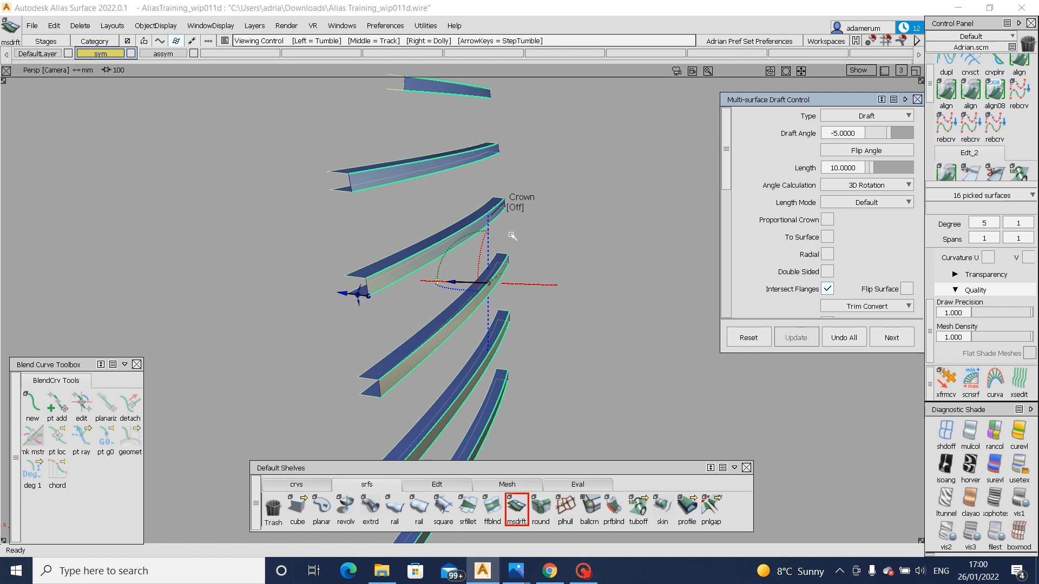
alt+shift+drag(512, 235, 428, 254)
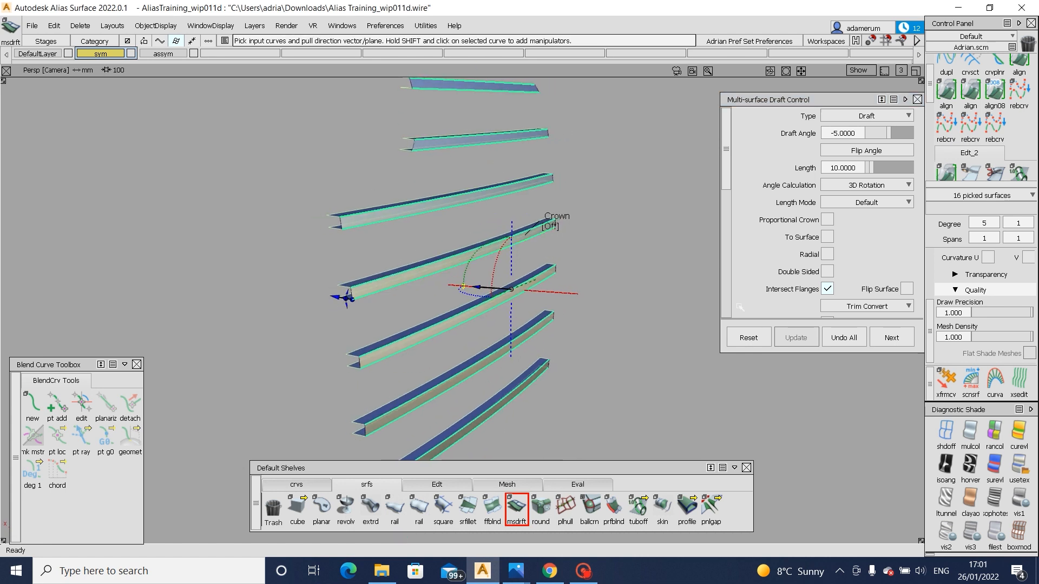
click(843, 337)
- Create draft surfaces along the upper edge of each slat, with a -5 degree angle and 10 mm length
alt+shift+drag(572, 247, 449, 74)
click(440, 101)
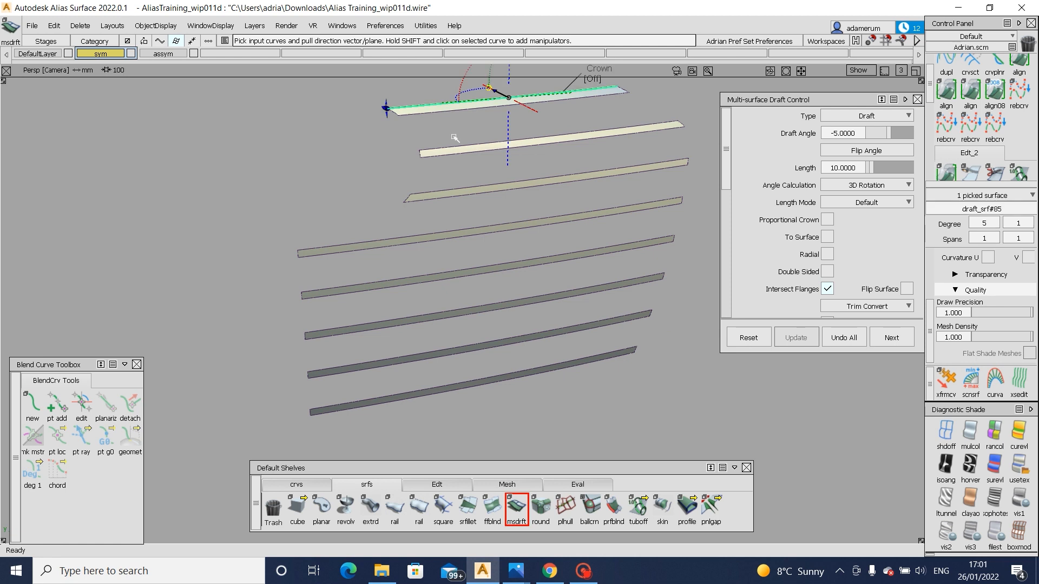
click(459, 180)
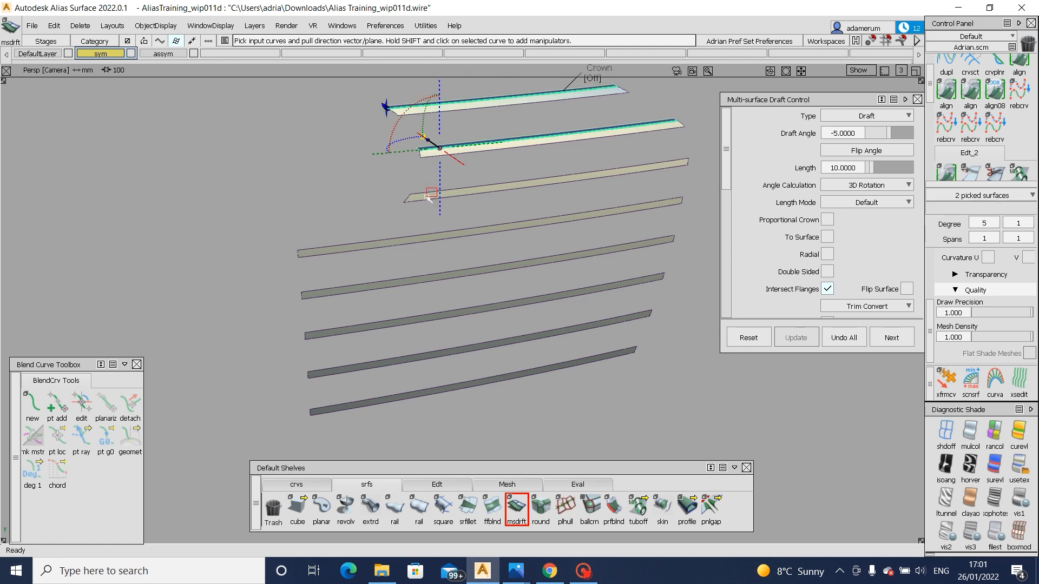
click(415, 216)
click(383, 255)
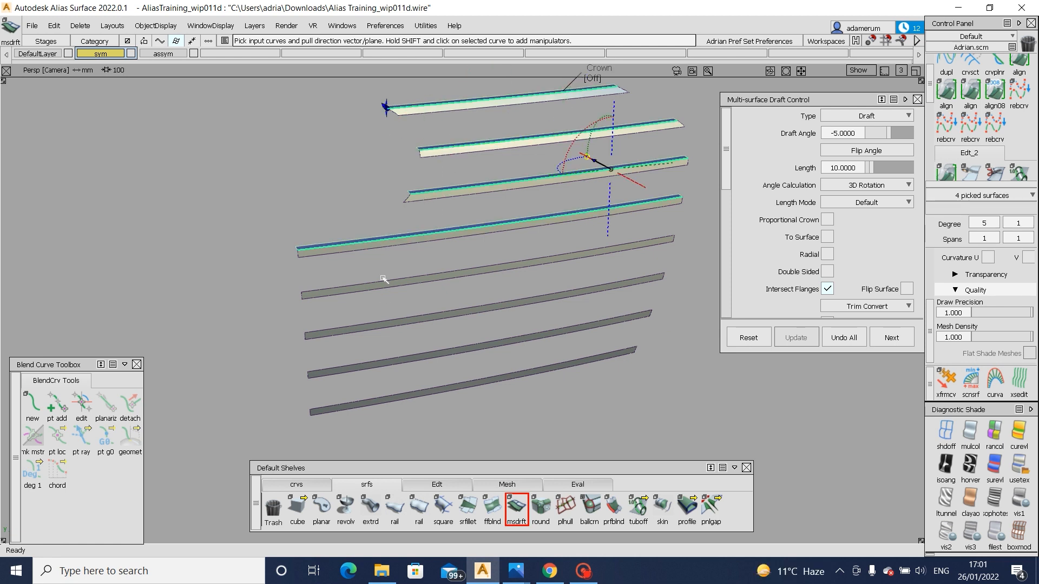
click(390, 282)
click(398, 325)
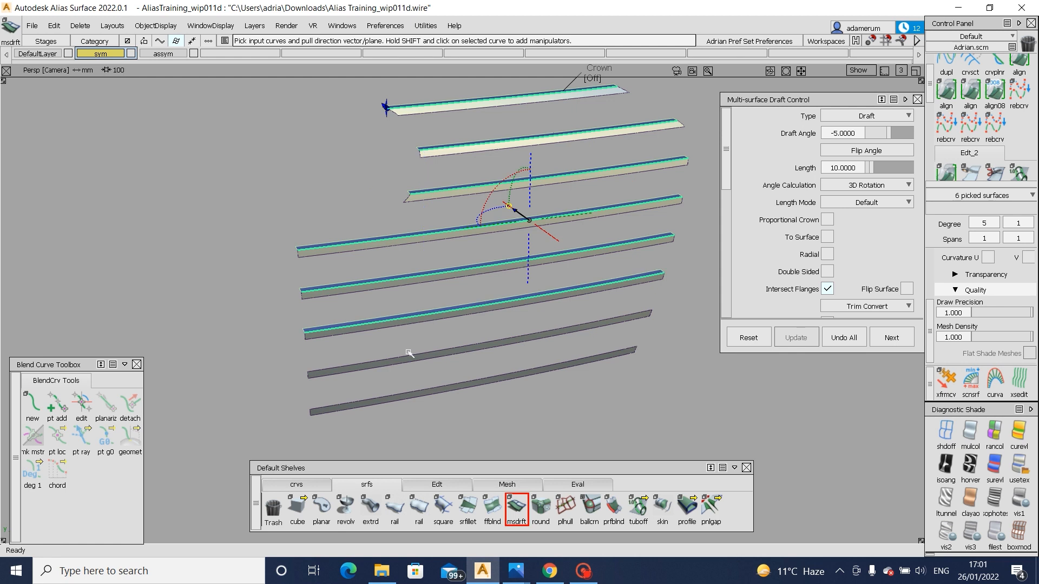
click(430, 387)
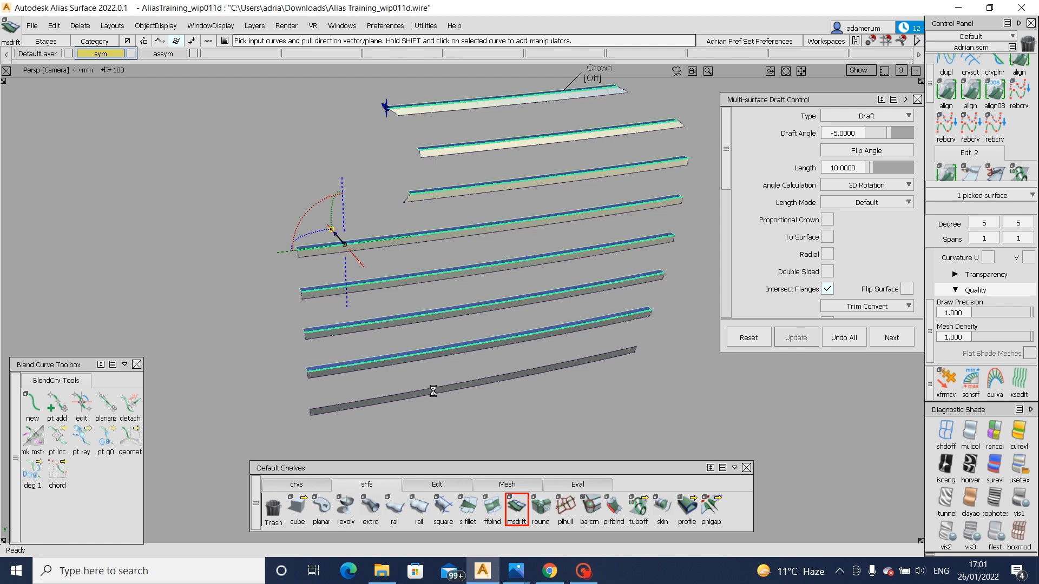
- Create draft surfaces along the lower edge of all eight slats with a length of 10 mm
alt+shift+drag(464, 373, 540, 330)
alt+shift+click(377, 402)
alt+shift+right_drag(378, 402, 348, 418)
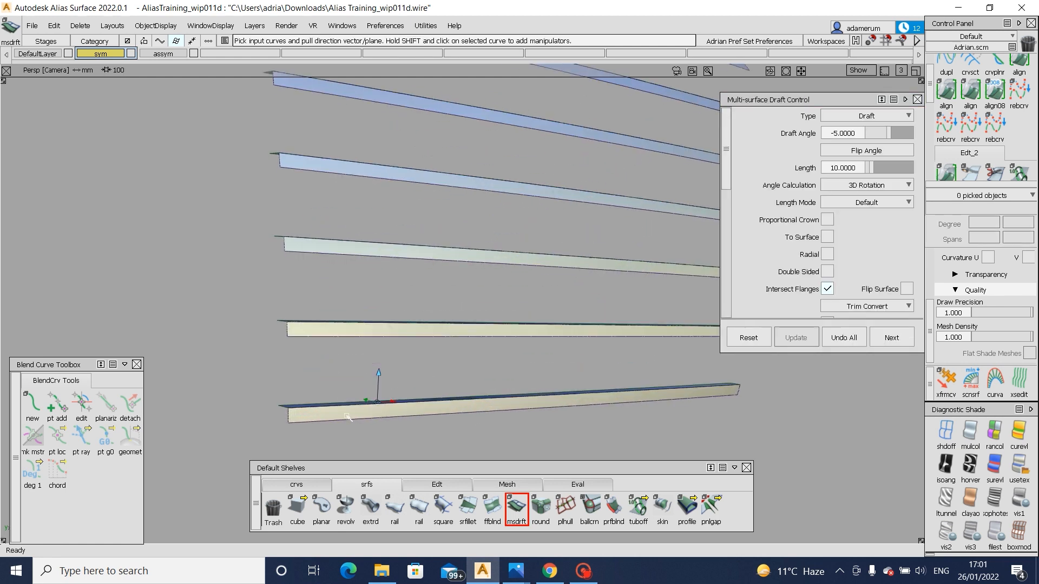
shift+click(361, 332)
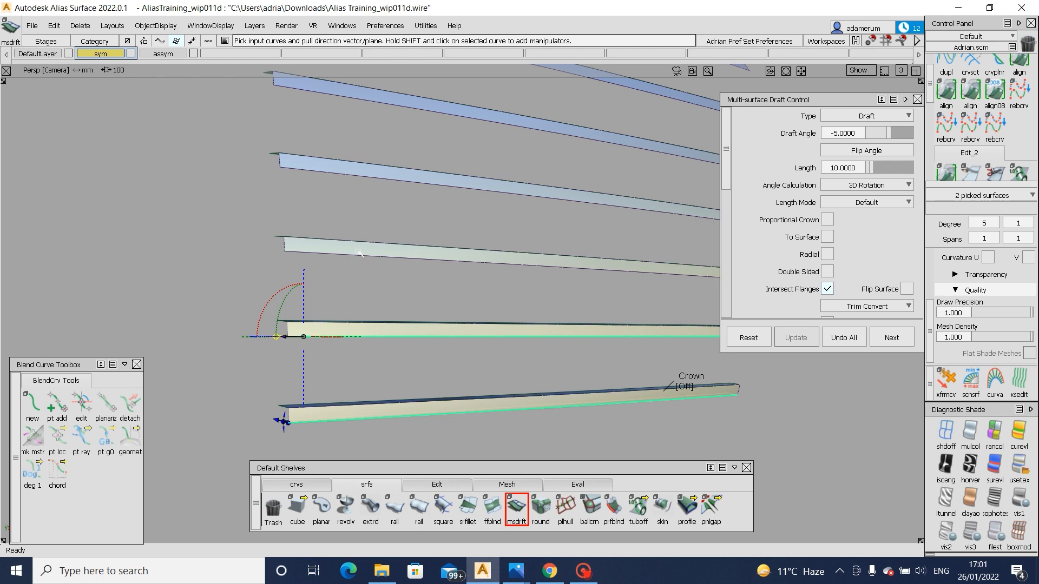
alt+shift+drag(396, 201, 396, 186)
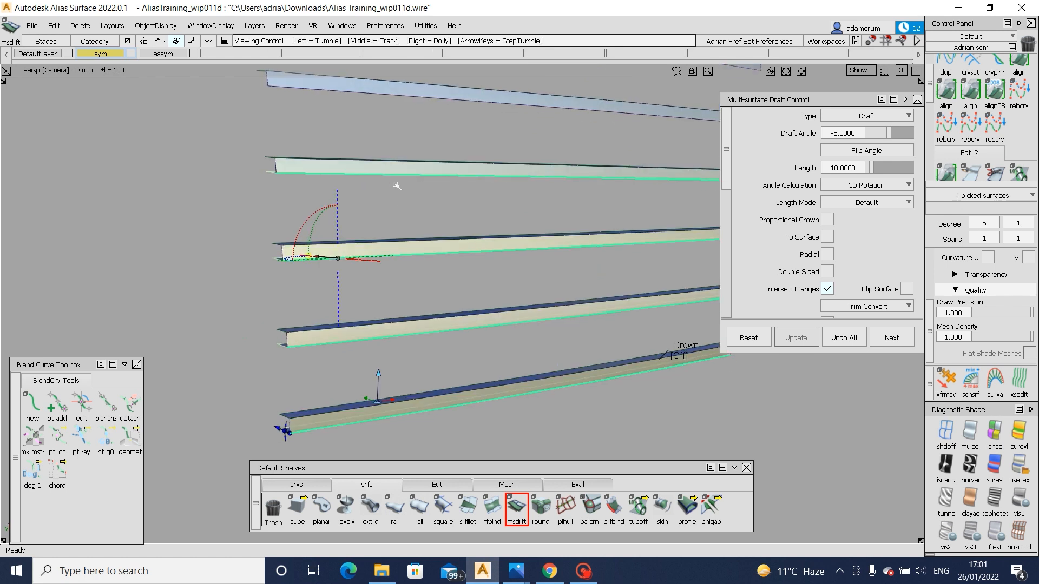
alt+shift+middle_drag(397, 186, 401, 221)
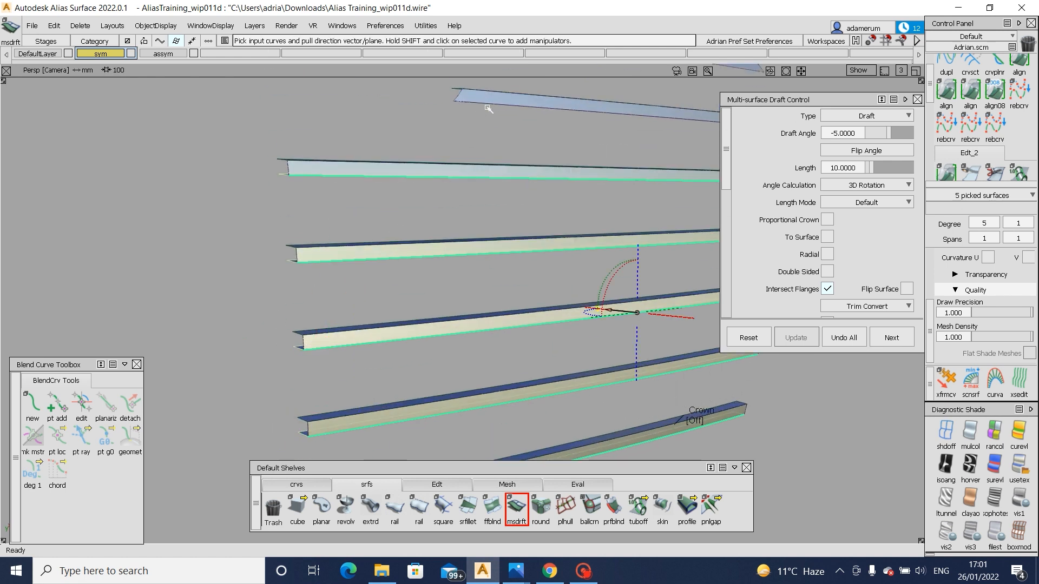
alt+shift+middle_drag(501, 146, 466, 278)
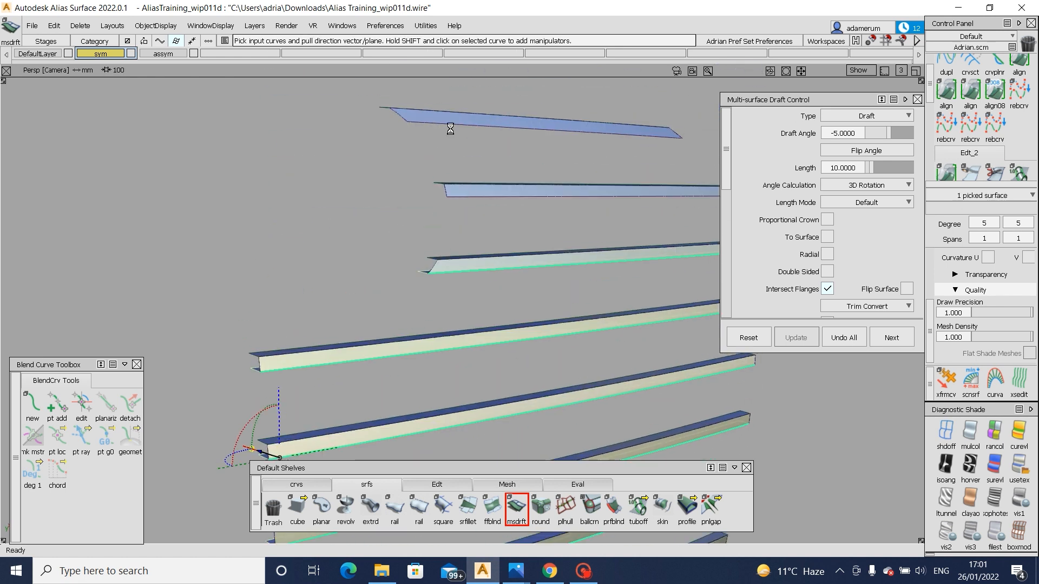
alt+shift+right_drag(472, 180, 520, 192)
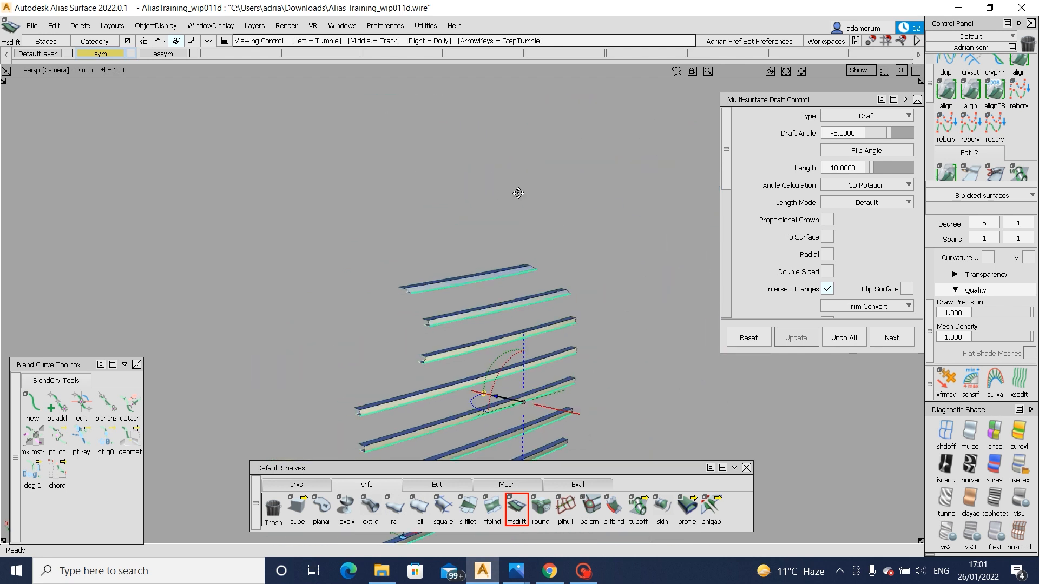
- Set the draft angle of the lower slat flanges to 5 degrees and finish the draft
alt+shift+middle_drag(520, 191, 513, 163)
click(855, 133)
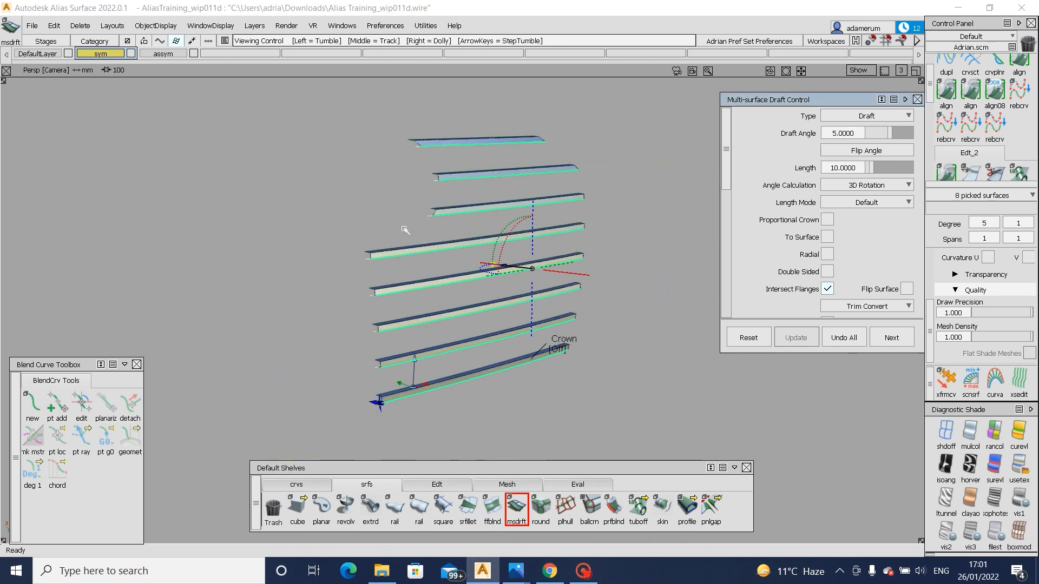
alt+shift+drag(404, 229, 463, 278)
mouse_move(464, 278)
ctrl+shift+mouse_down()
mouse_move(449, 136)
mouse_move(556, 408)
ctrl+shift+mouse_up()
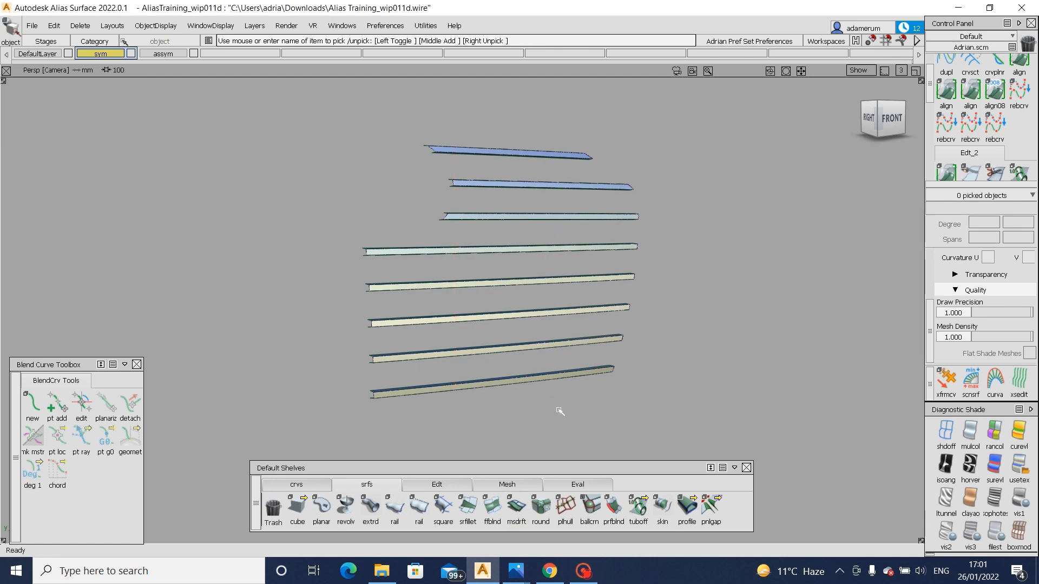
- Restore the hidden body geometry around the slats and hide the curves over the grille
key(alt+i)
key(alt+v)
alt+shift+drag(626, 349, 286, 178)
drag(286, 179, 480, 390)
key(alt+i)
alt+shift+right_drag(446, 340, 546, 341)
alt+shift+drag(445, 340, 449, 357)
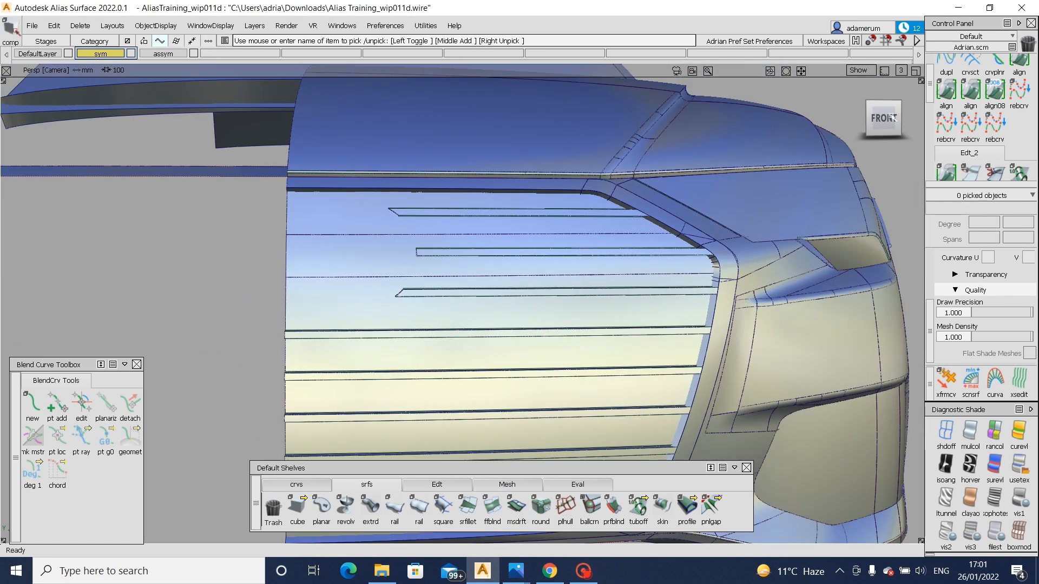
alt+shift+right_drag(427, 319, 477, 310)
alt+shift+click(477, 312)
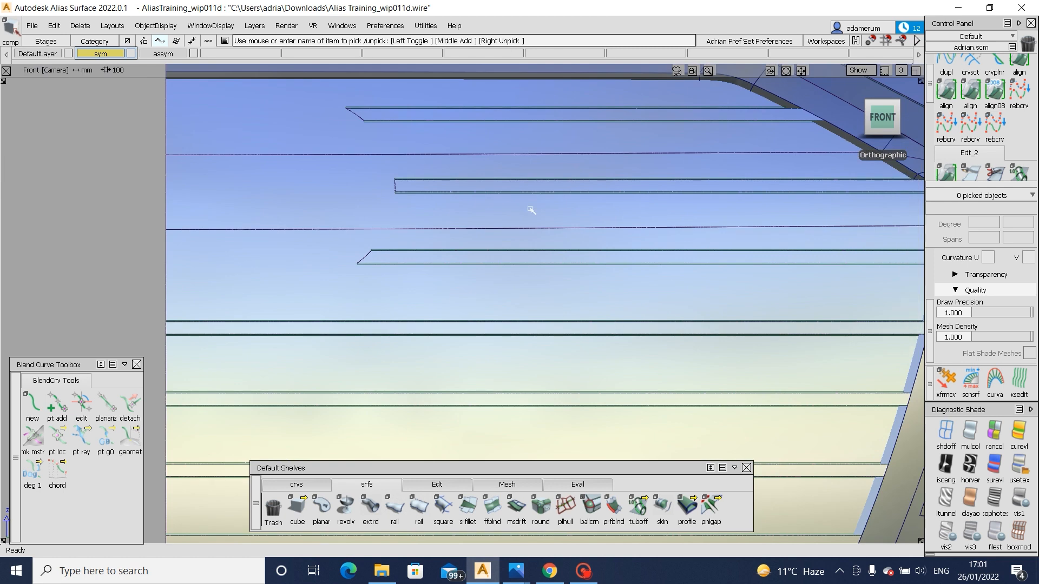
- Make all hidden objects visible in front view, including the blueprint, and hide the grille and emblem construction curves
alt+shift+right_drag(529, 208, 383, 222)
click(150, 27)
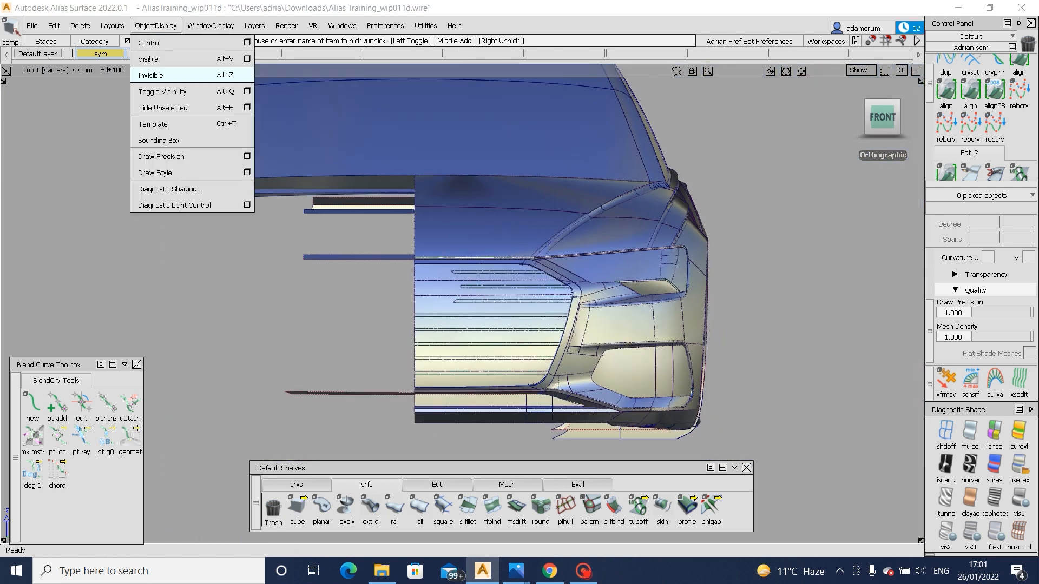
click(155, 58)
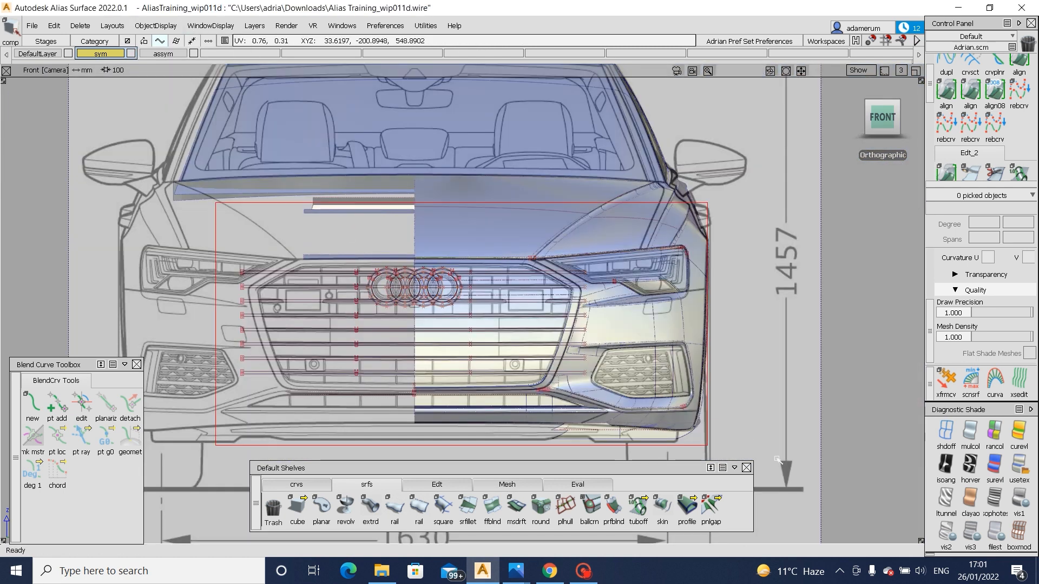
drag(778, 460, 779, 461)
key(alt+i)
alt+shift+right_drag(389, 316, 580, 302)
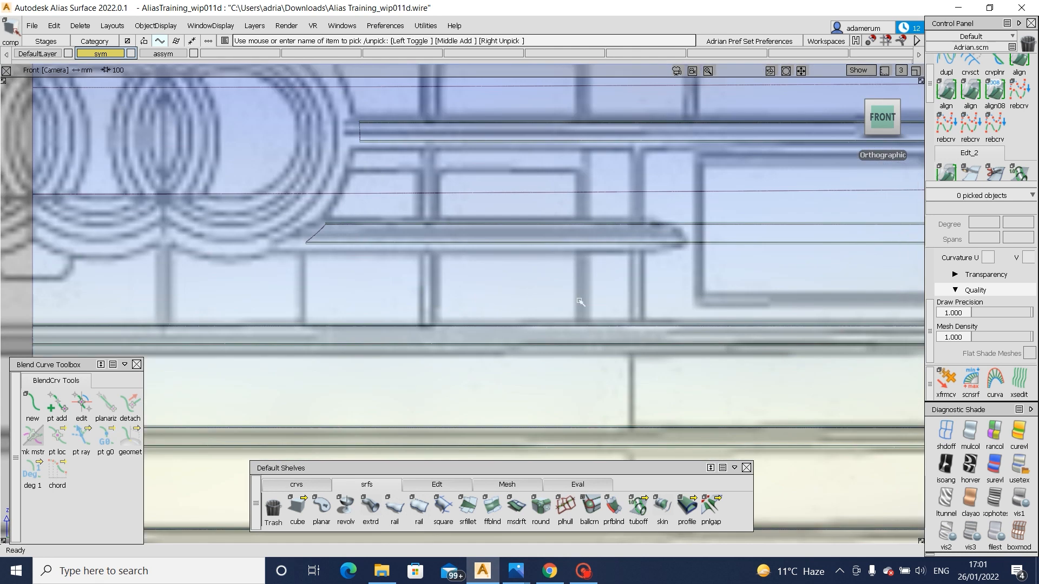
- Edit the draft surfaces on the slats' upper edges to a draft angle of -10 degrees and a length of 20 mm
click(519, 352)
ctrl+shift+drag(533, 375, 533, 323)
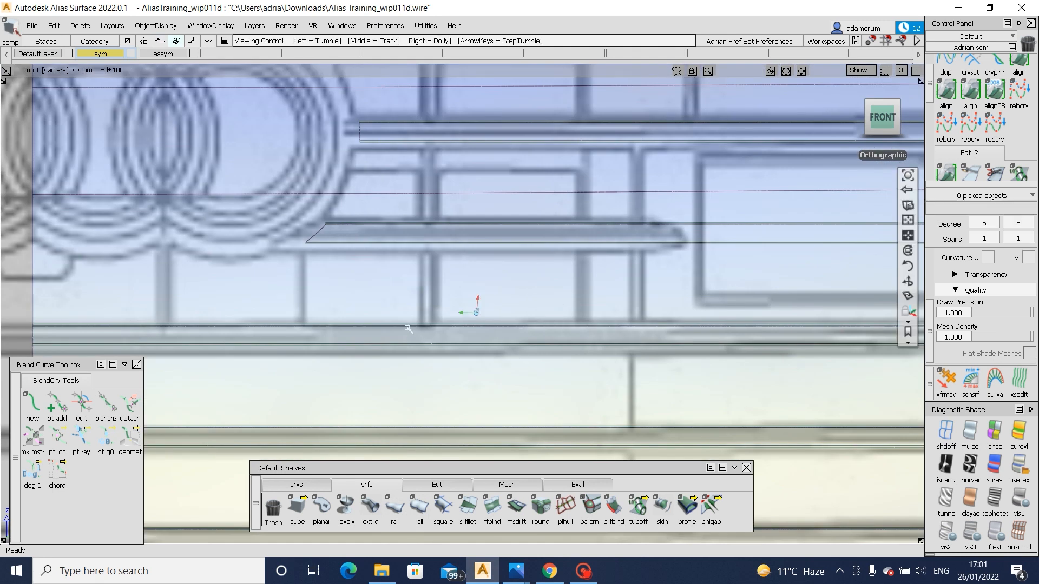
alt+shift+drag(407, 328, 343, 204)
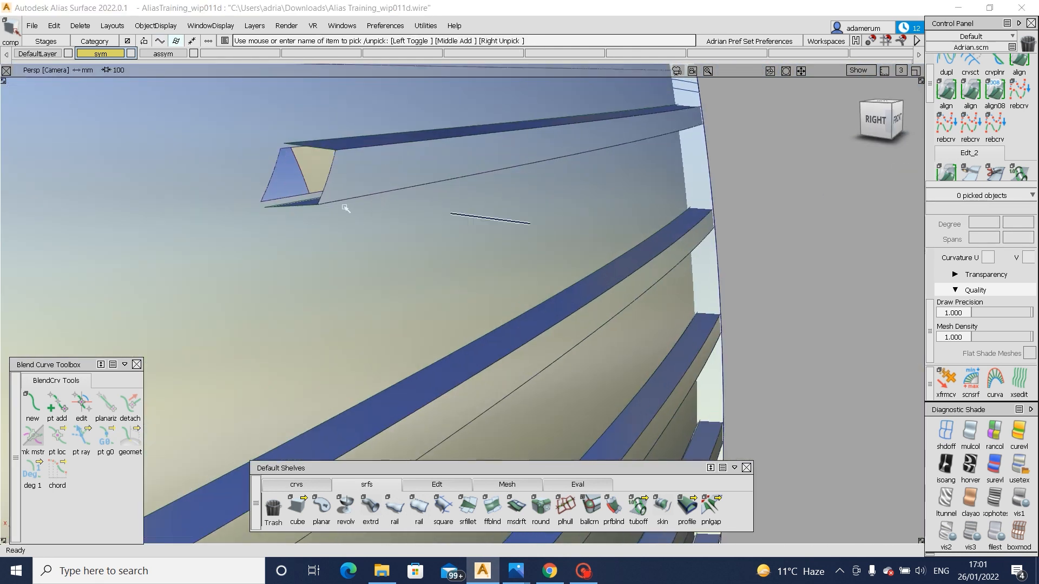
click(330, 145)
alt+shift+drag(283, 178, 390, 191)
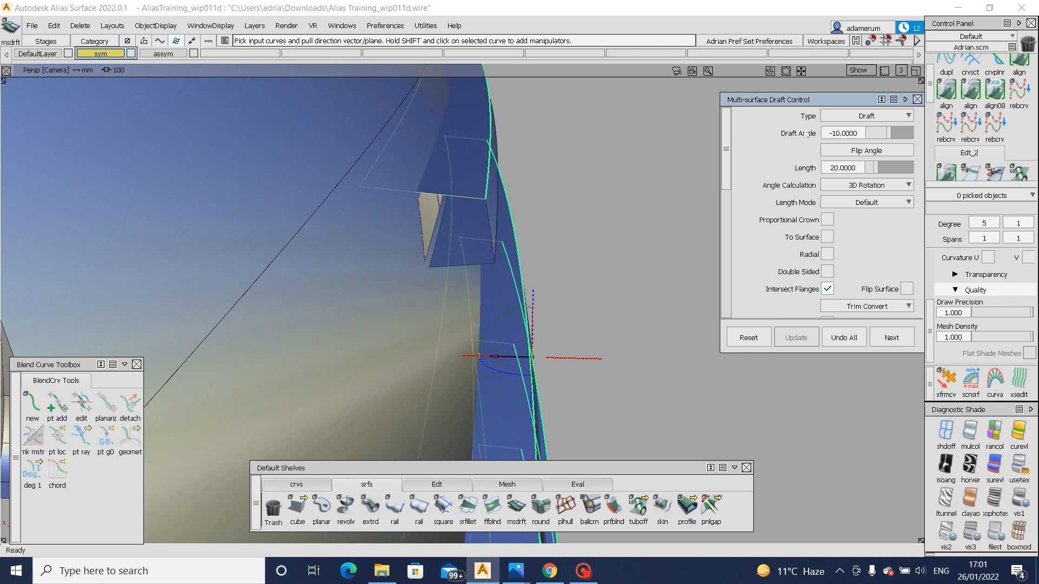
alt+shift+right_drag(573, 195, 677, 206)
alt+shift+drag(595, 211, 392, 220)
alt+shift+right_drag(392, 221, 128, 145)
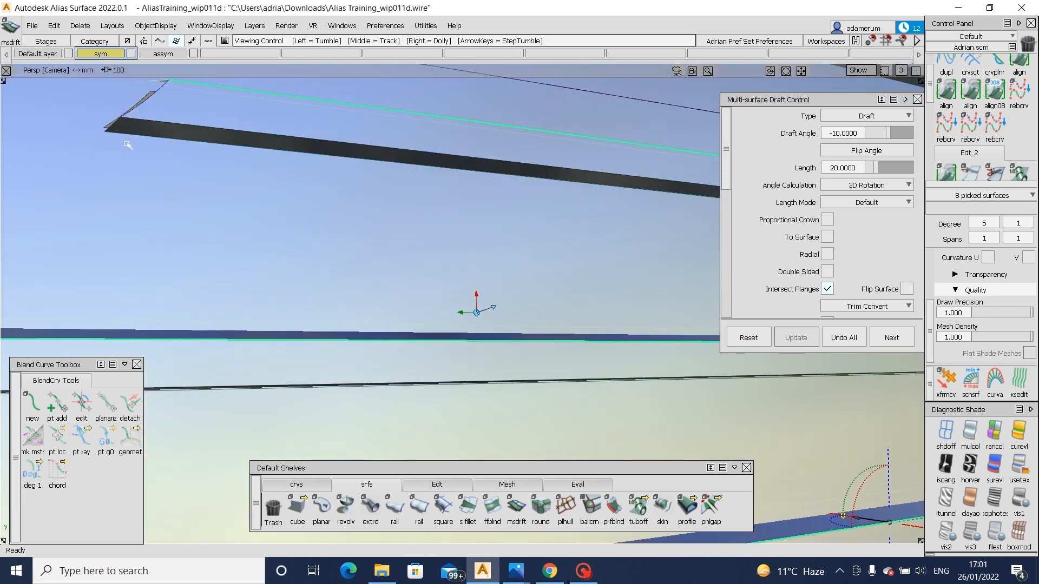
- Set the draft angle of the flanges on the lower edges of the grille bars to 10
alt+shift+drag(129, 145, 645, 195)
click(317, 128)
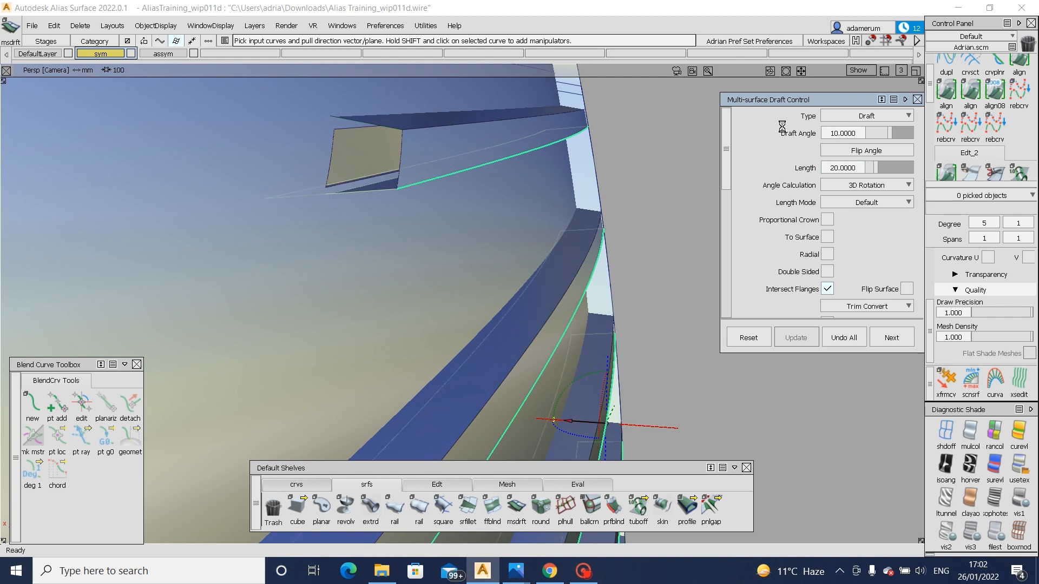
alt+shift+right_drag(612, 170, 441, 184)
alt+shift+drag(441, 184, 379, 292)
alt+shift+right_drag(378, 292, 541, 324)
ctrl+shift+drag(603, 381, 588, 299)
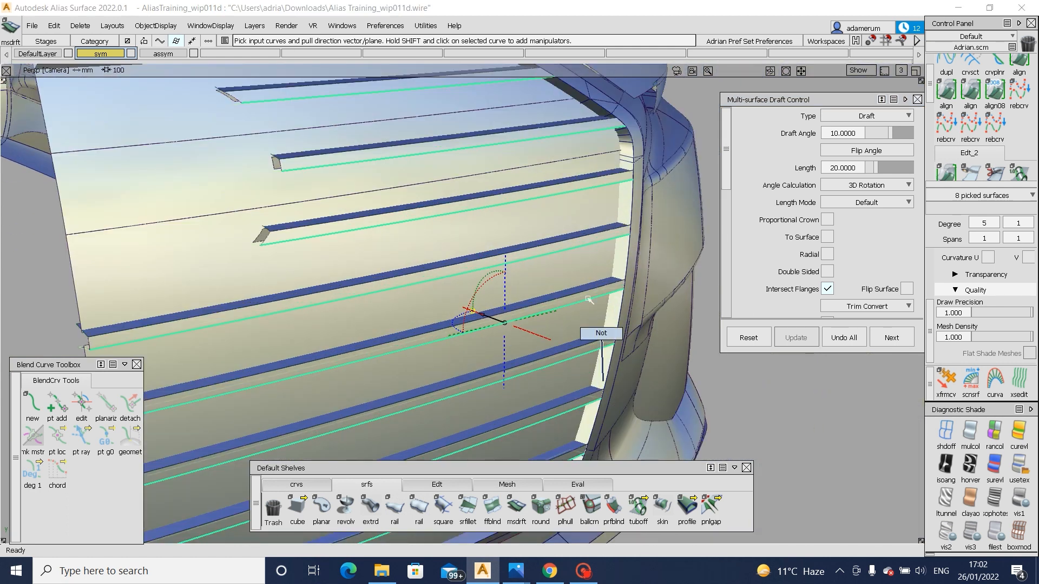
- Examine the grille bars in the Audi A6 reference picture in Photos and return to Alias Surface
mouse_move(516, 571)
click(565, 456)
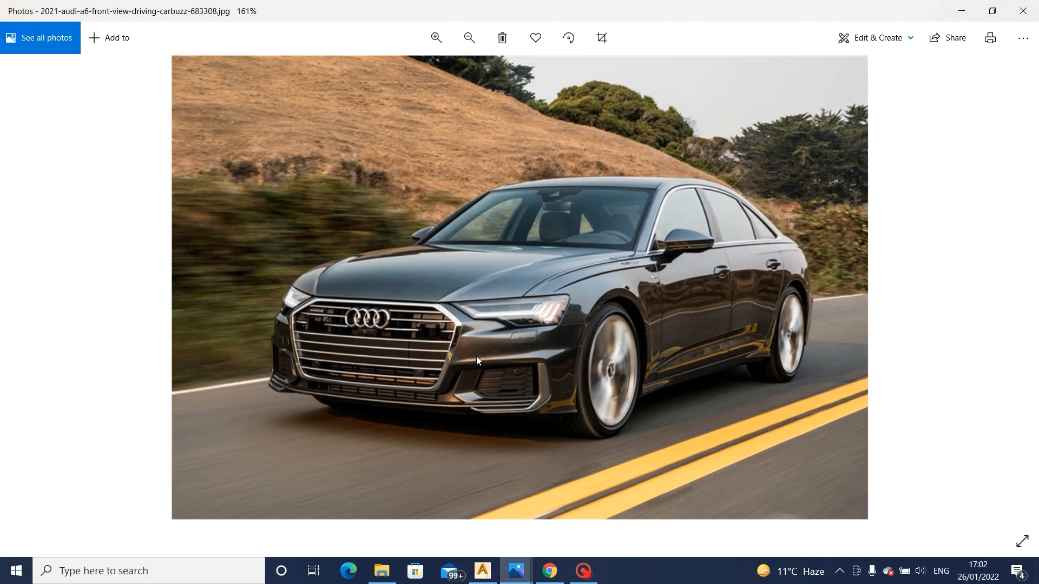
scroll(476, 356, up, 1)
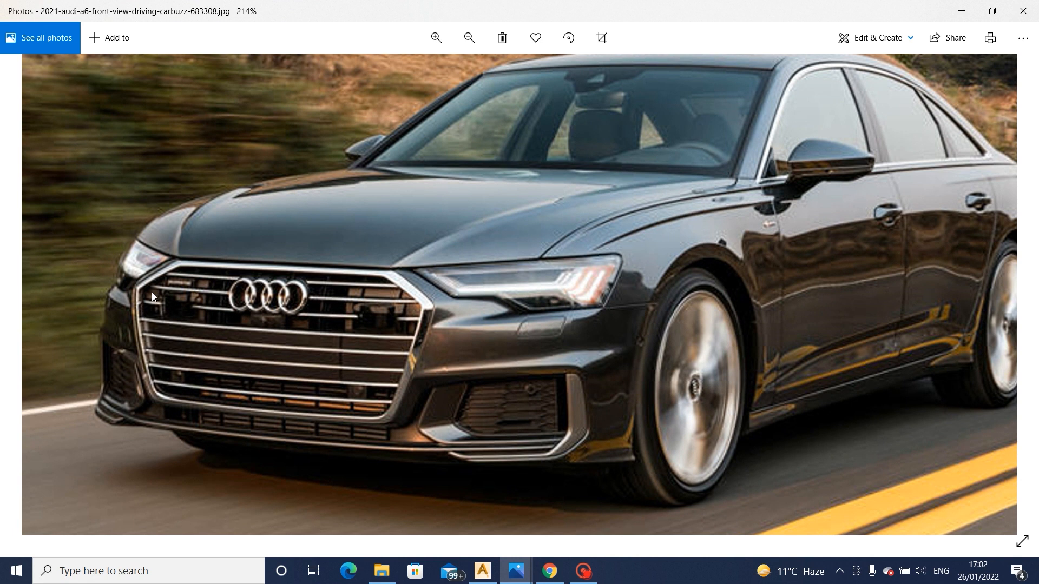
scroll(151, 293, up, 2)
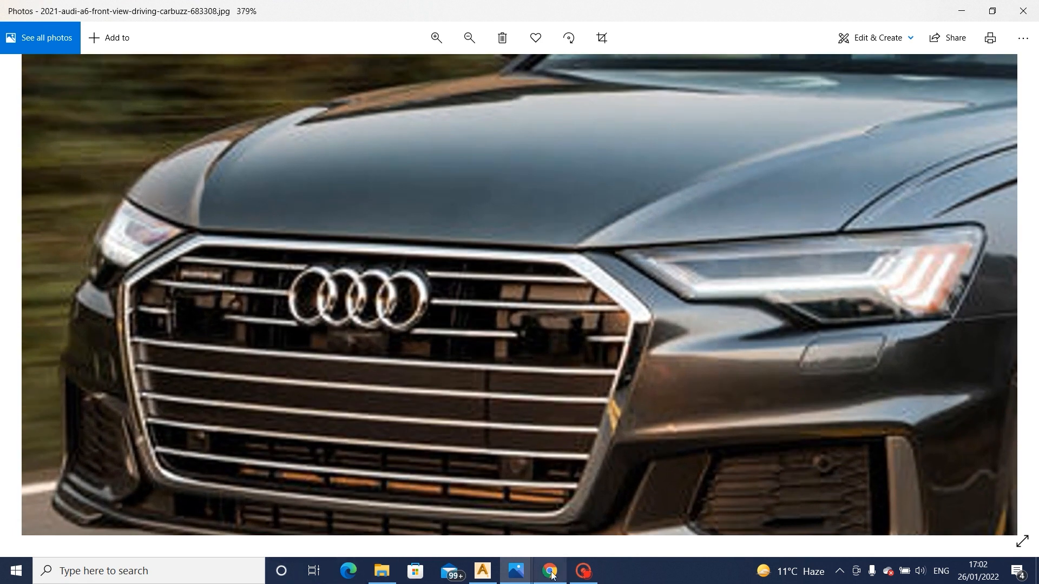
click(480, 572)
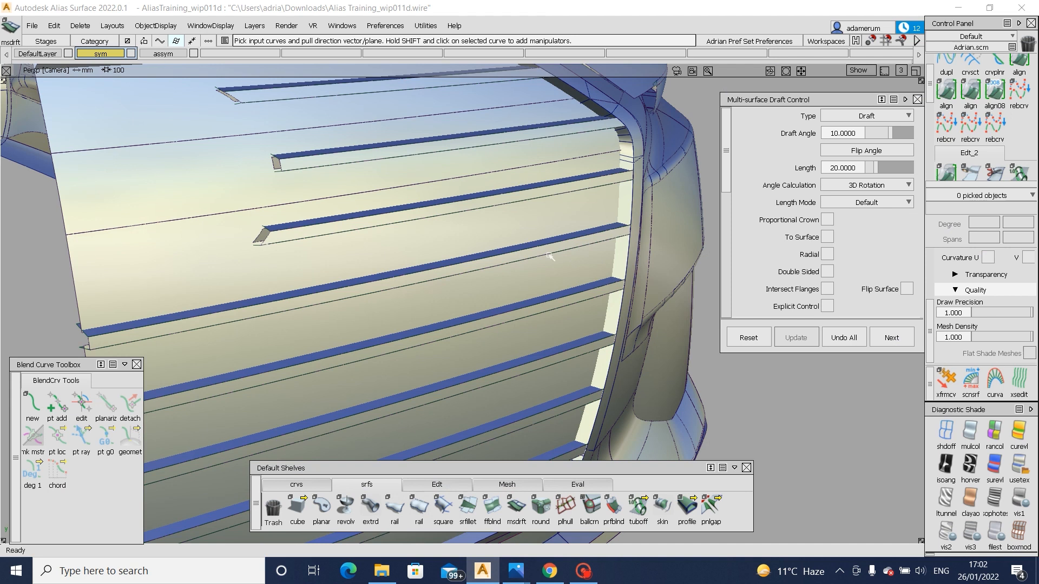
- Pick the upper grille surfaces between the bars, try to move them, and undo the move
ctrl+shift+drag(537, 215, 431, 239)
click(431, 238)
click(361, 199)
click(311, 162)
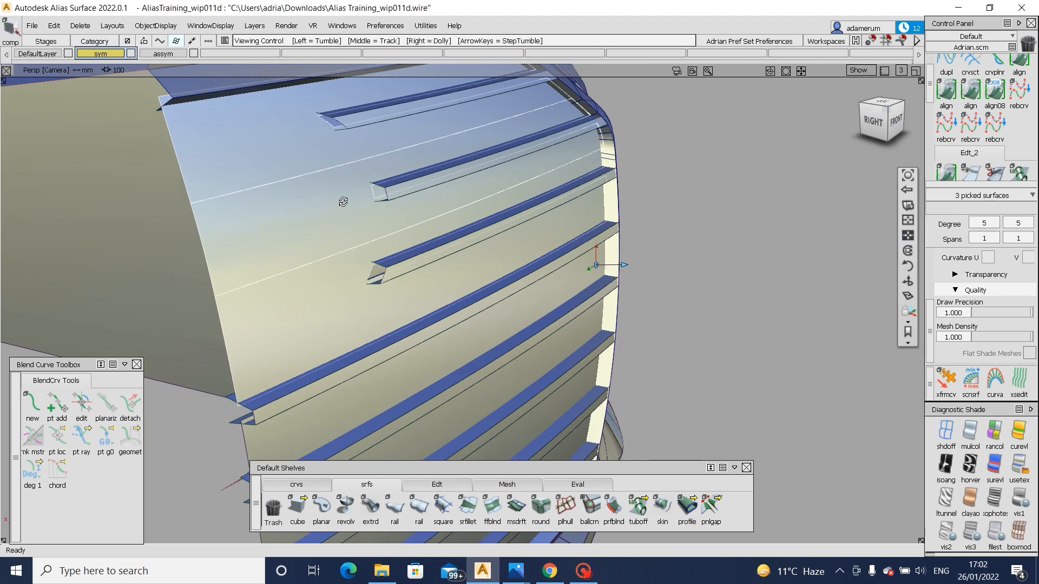
alt+shift+drag(343, 202, 691, 339)
ctrl+shift+right_drag(677, 277, 728, 266)
drag(730, 267, 720, 268)
key(ctrl+z)
- Try to move the grille surfaces with another one added, declining the removal of construction history
ctrl+shift+drag(595, 279, 558, 300)
click(559, 300)
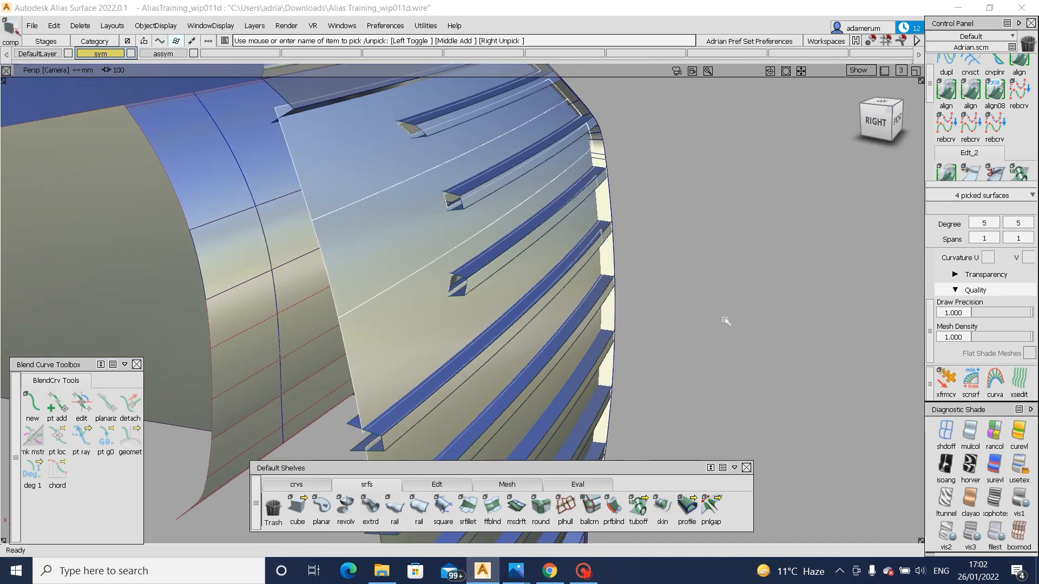
ctrl+shift+middle_drag(725, 319, 659, 355)
alt+shift+drag(659, 355, 572, 283)
click(572, 283)
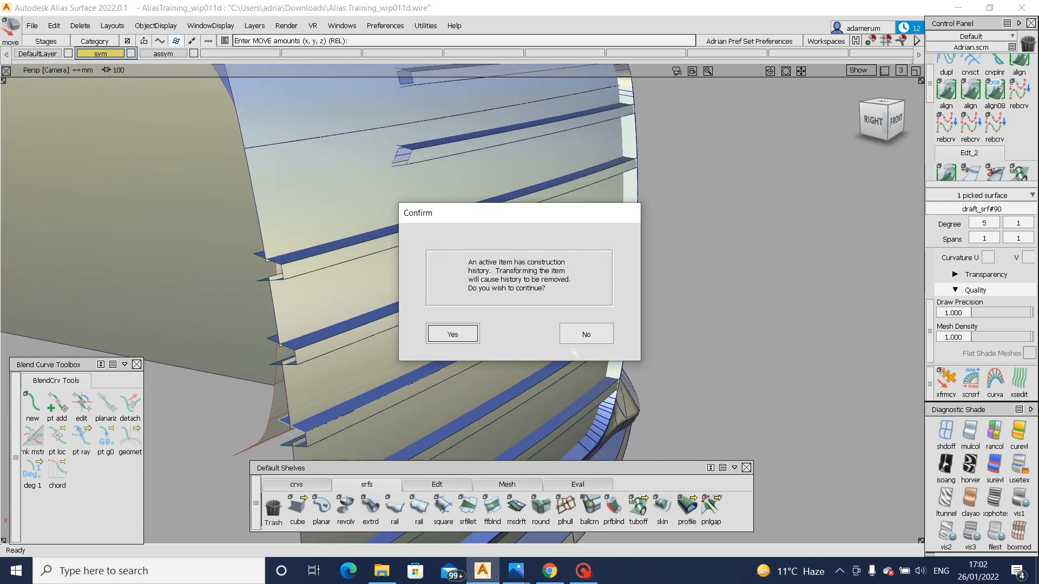
click(586, 335)
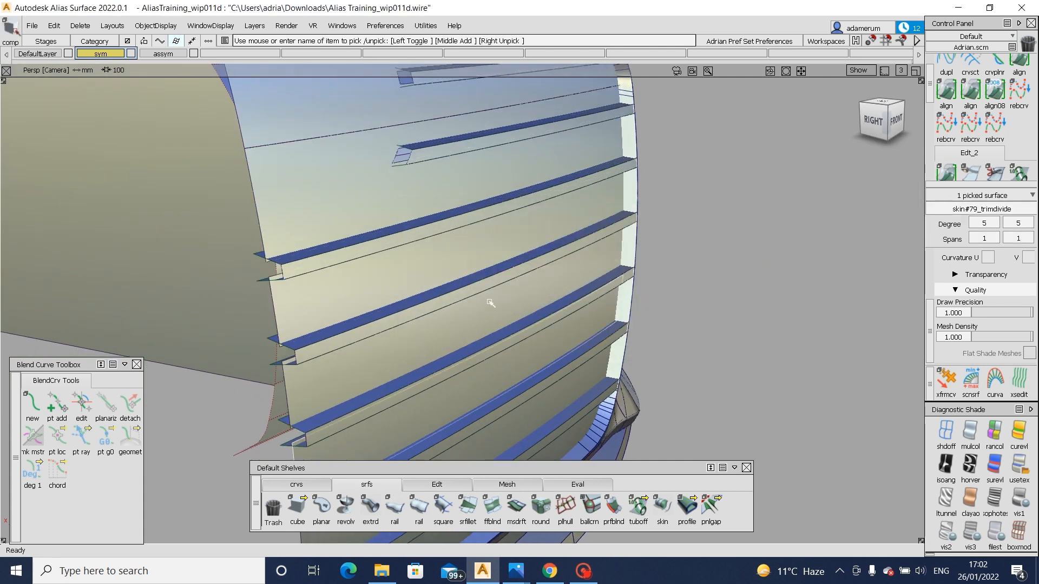
- Select the grille surfaces lying between the bars, from the lower ones up to the top area
click(552, 412)
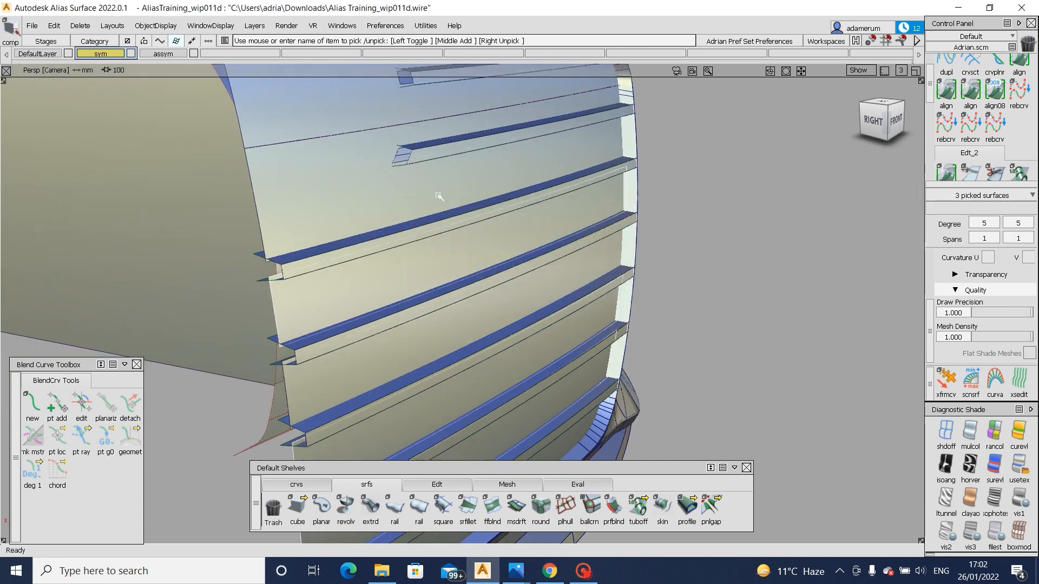
alt+shift+drag(464, 256, 453, 279)
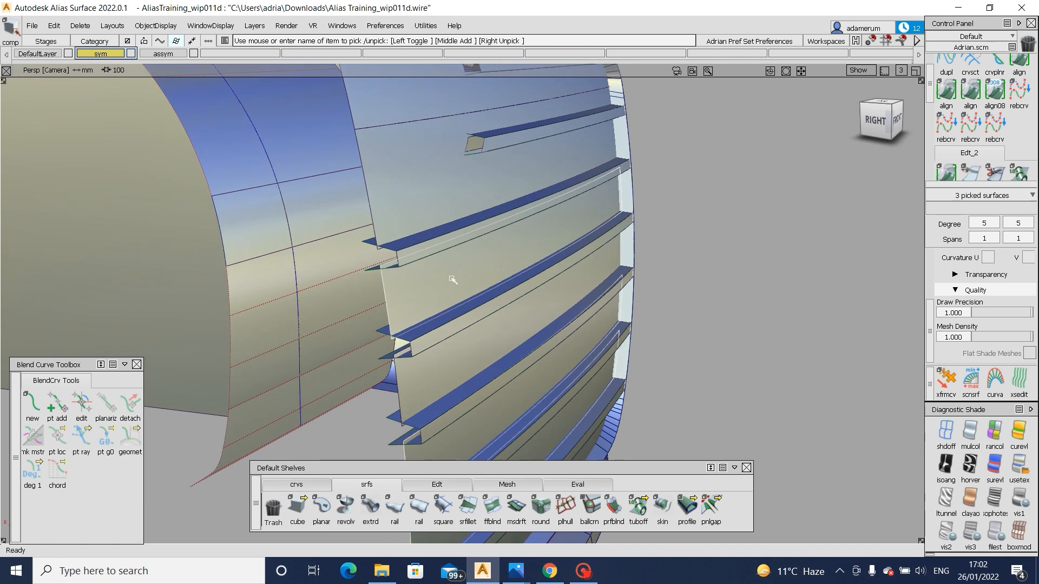
click(455, 351)
click(421, 195)
alt+shift+middle_drag(433, 183, 435, 257)
click(409, 211)
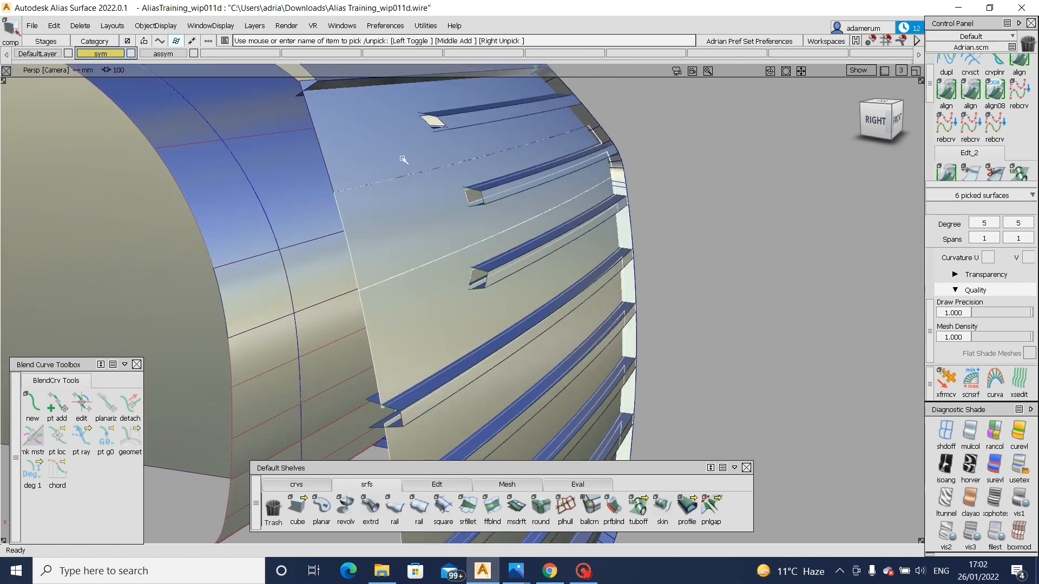
click(402, 160)
- Try to move the selected grille surfaces and undo that move
ctrl+shift+middle_drag(720, 250, 735, 261)
drag(735, 262, 680, 211)
key(ctrl+z)
- Add the missing grille surface to the selection and move all of them back behind the bars
ctrl+shift+drag(564, 347, 568, 305)
click(547, 326)
ctrl+shift+middle_drag(733, 399, 740, 289)
drag(710, 298, 411, 290)
alt+shift+drag(609, 300, 565, 324)
- Reopen the draft on the bars' upper edges through its history and set its length to 40
scroll(560, 251, up, 2)
key(q)
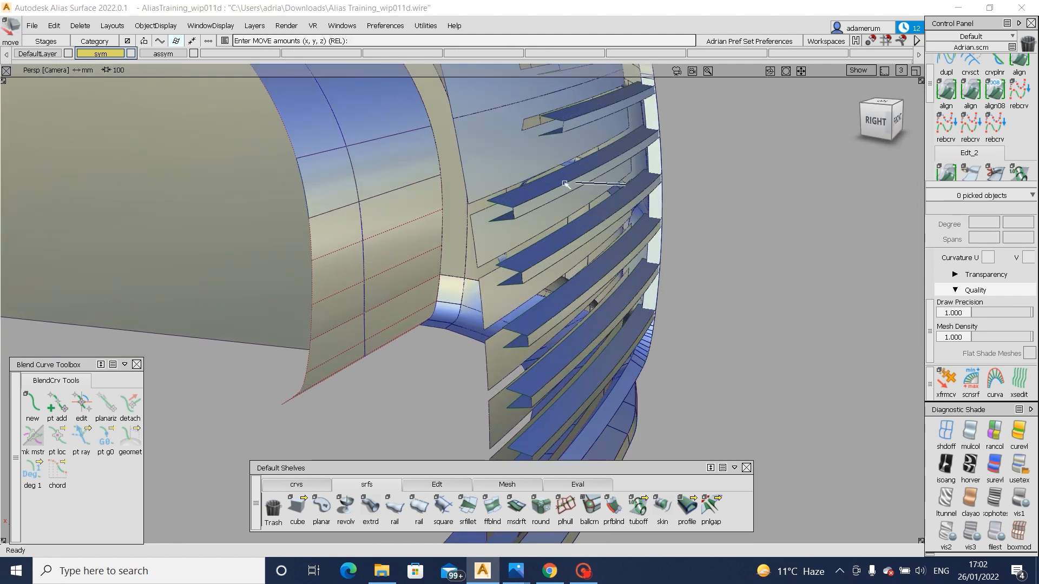
click(558, 184)
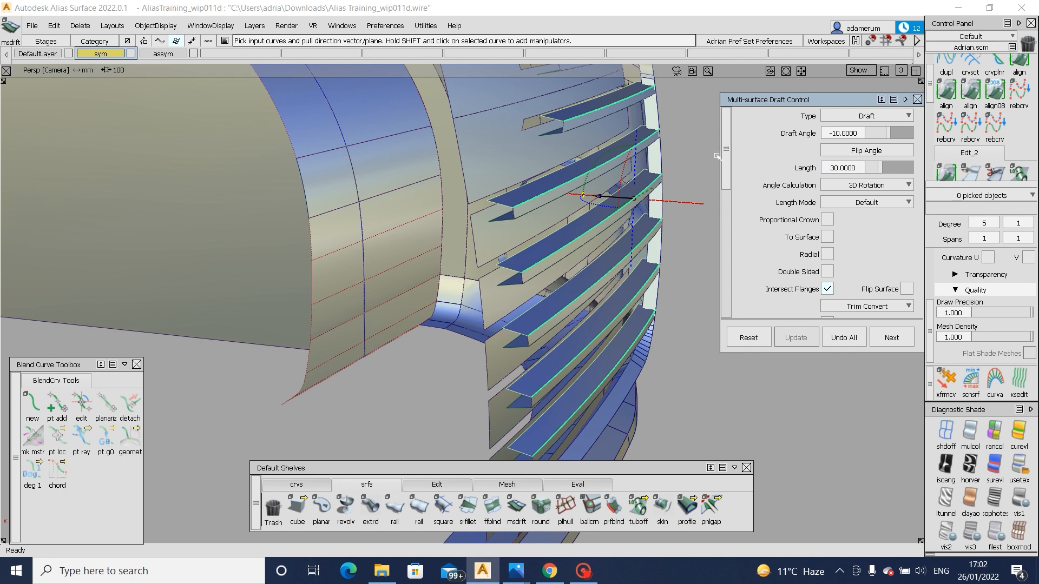
alt+shift+drag(706, 162, 861, 172)
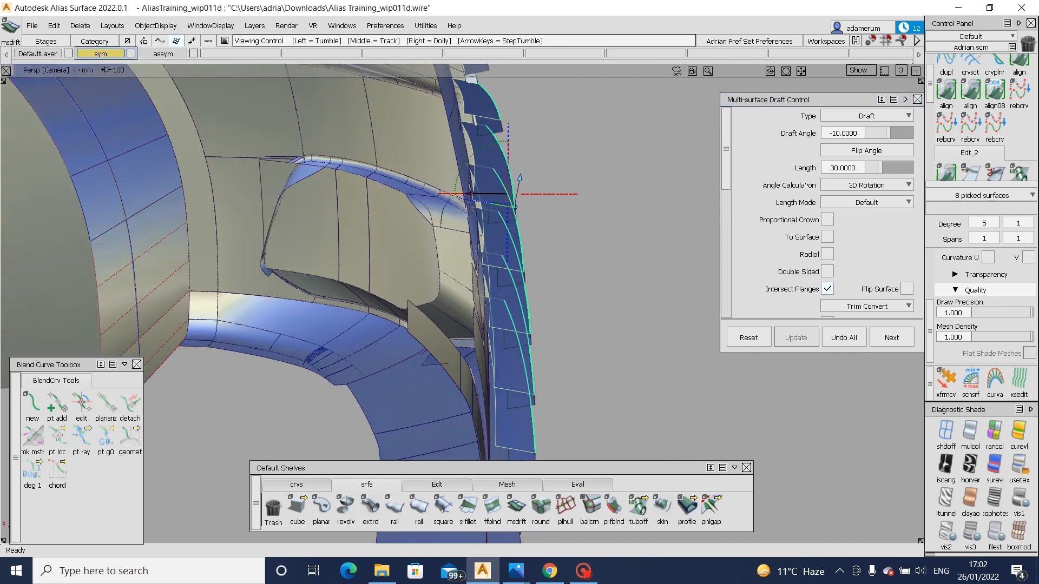
click(855, 167)
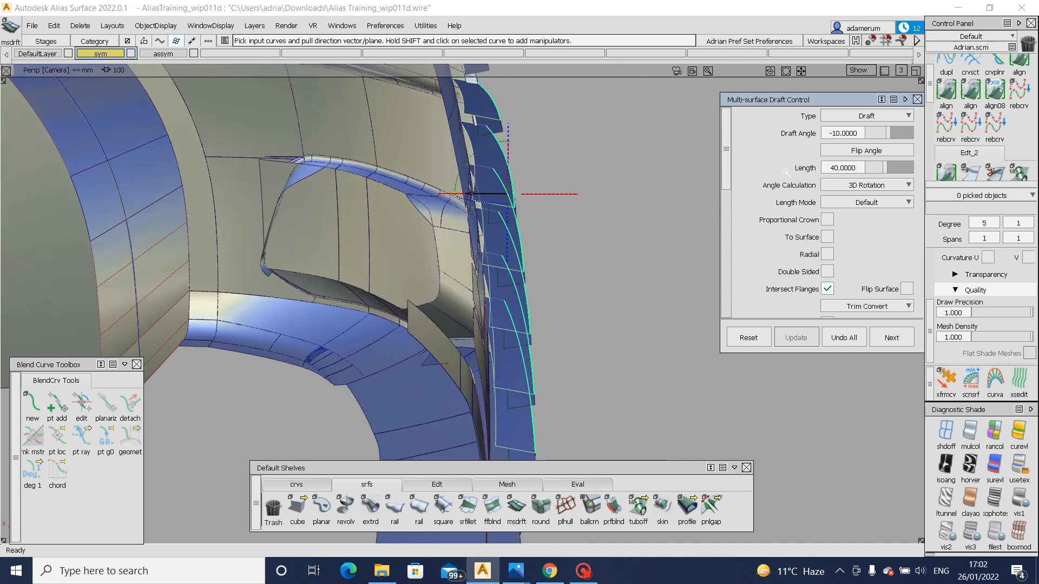
alt+shift+drag(621, 140, 570, 297)
ctrl+shift+drag(569, 346, 560, 301)
- Reopen the draft on the bars' lower edges through its history and set its length to 40
alt+shift+right_drag(560, 300, 665, 314)
ctrl+shift+middle_drag(663, 343, 547, 330)
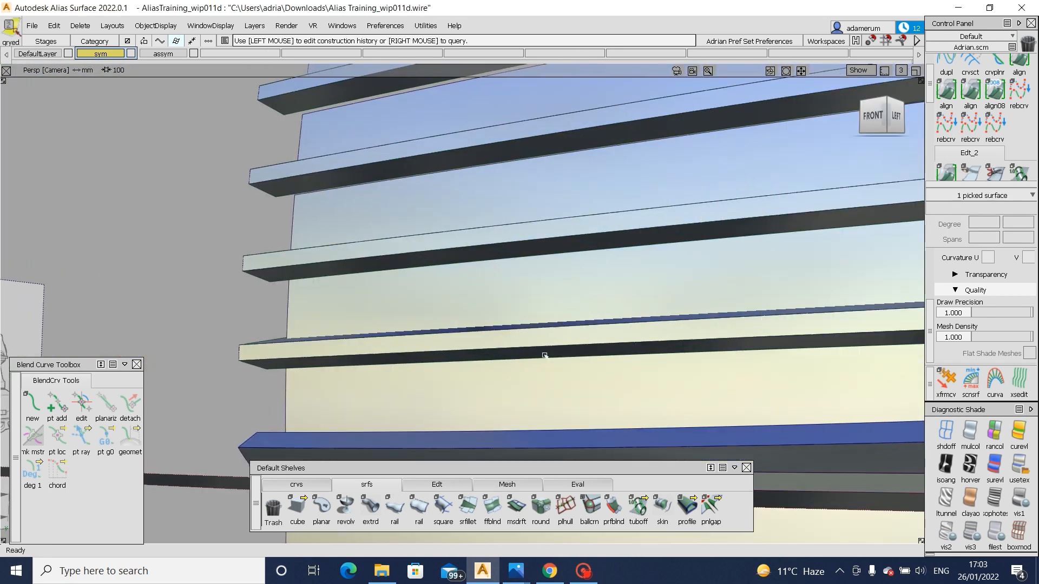
click(545, 355)
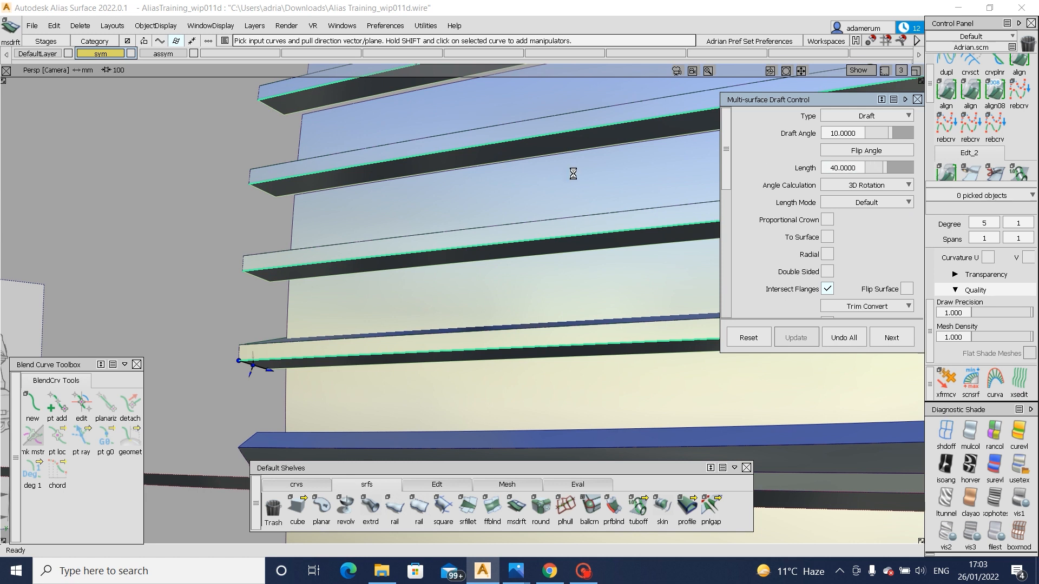
alt+shift+drag(556, 196, 561, 295)
alt+shift+right_drag(562, 295, 475, 334)
ctrl+shift+drag(474, 337, 671, 267)
- Create a multi-surface draft with angle 0 and length 40 along the inner side edge of the grille surround
alt+shift+drag(558, 268, 673, 310)
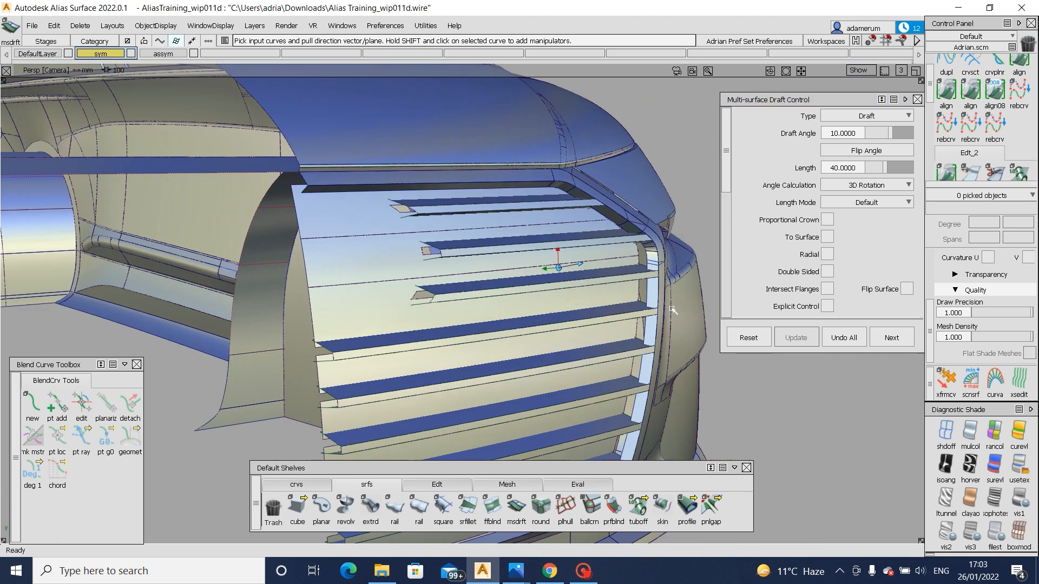
alt+shift+right_drag(673, 310, 607, 253)
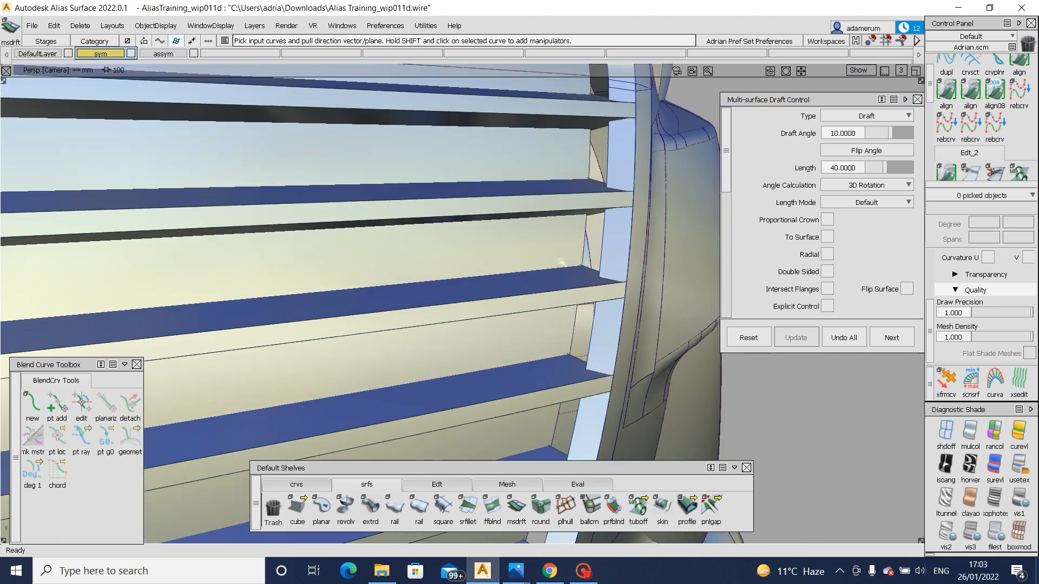
alt+shift+drag(561, 262, 587, 263)
click(516, 507)
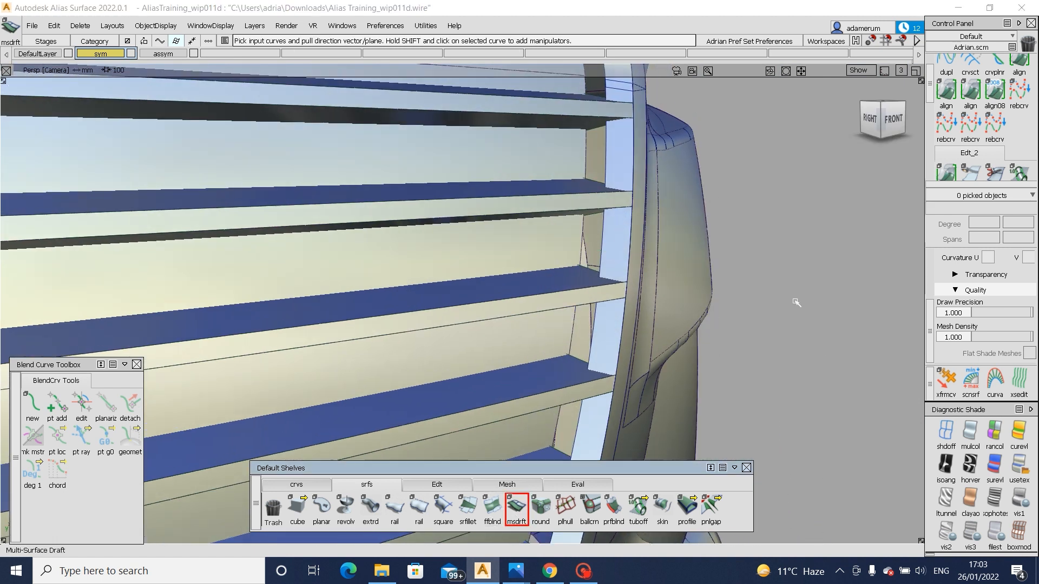
scroll(876, 215, down, 10)
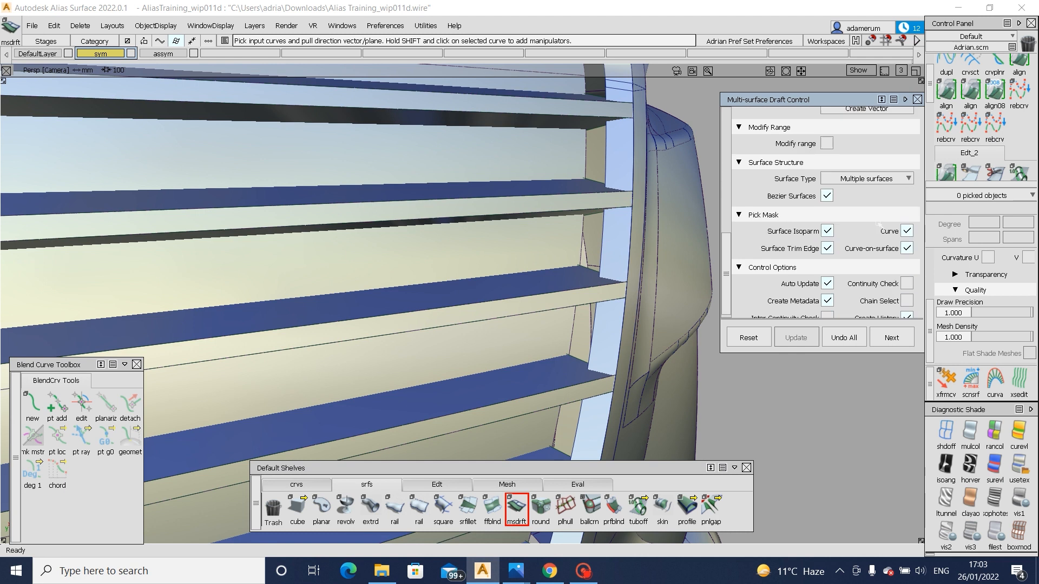
scroll(859, 237, up, 10)
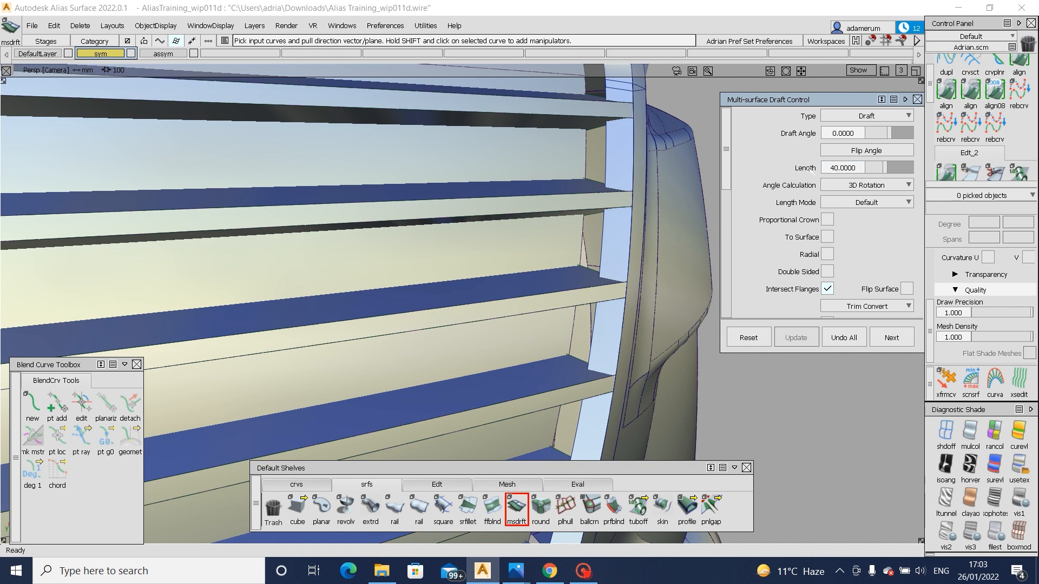
click(602, 248)
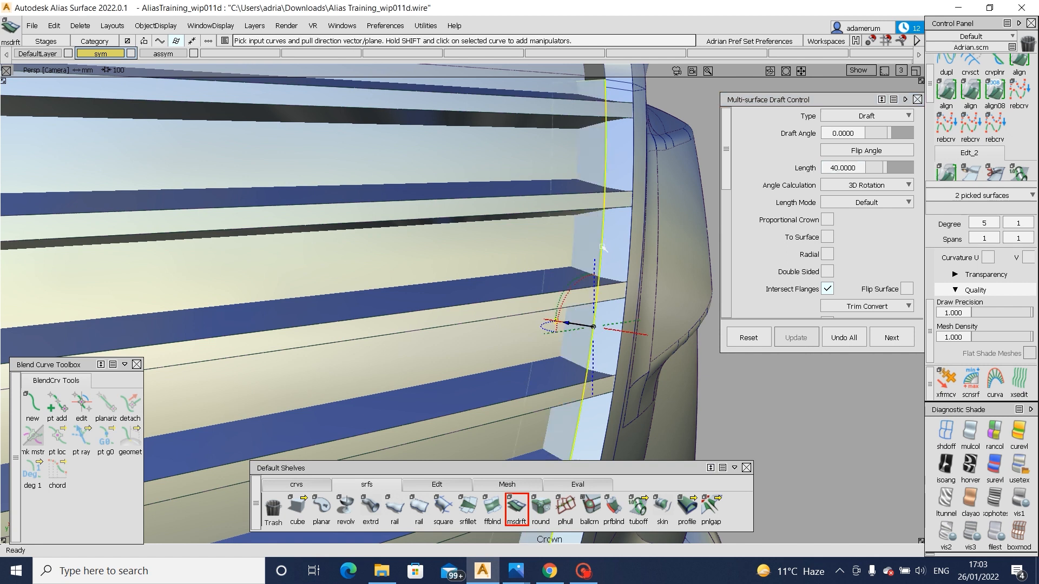
- Create the same 40-long draft flange with angle 0 along the upper inner edge of the grille surround
alt+shift+drag(602, 248, 637, 180)
alt+shift+right_drag(636, 180, 586, 187)
alt+shift+middle_drag(627, 181, 675, 244)
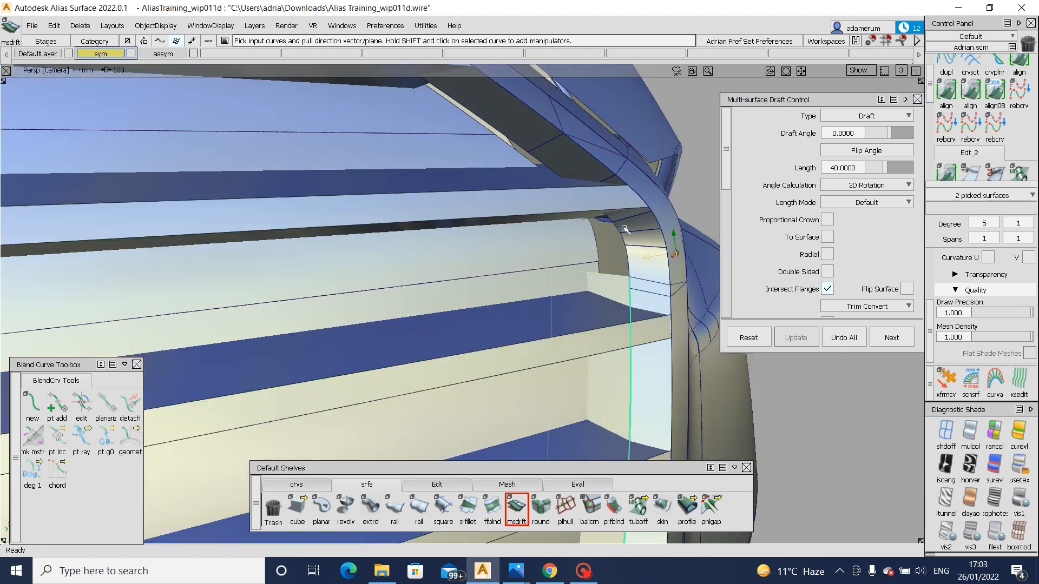
ctrl+shift+drag(546, 195, 591, 361)
click(537, 162)
- Create a draft flange with angle 0 and length 40 along the bottom inner edge of the grille surround
alt+shift+right_drag(587, 333, 540, 347)
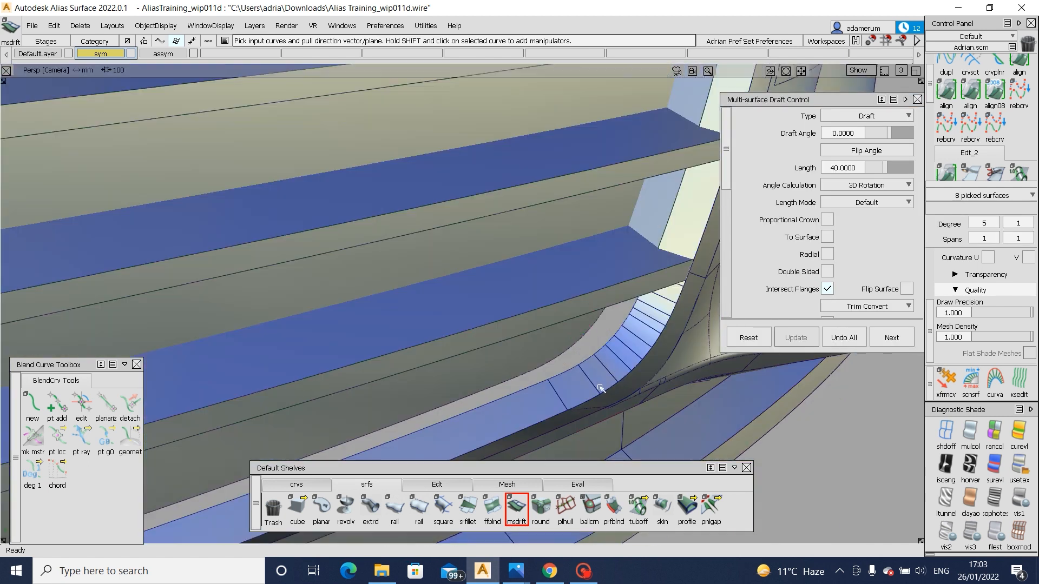
ctrl+shift+drag(539, 359, 535, 334)
click(533, 390)
click(534, 389)
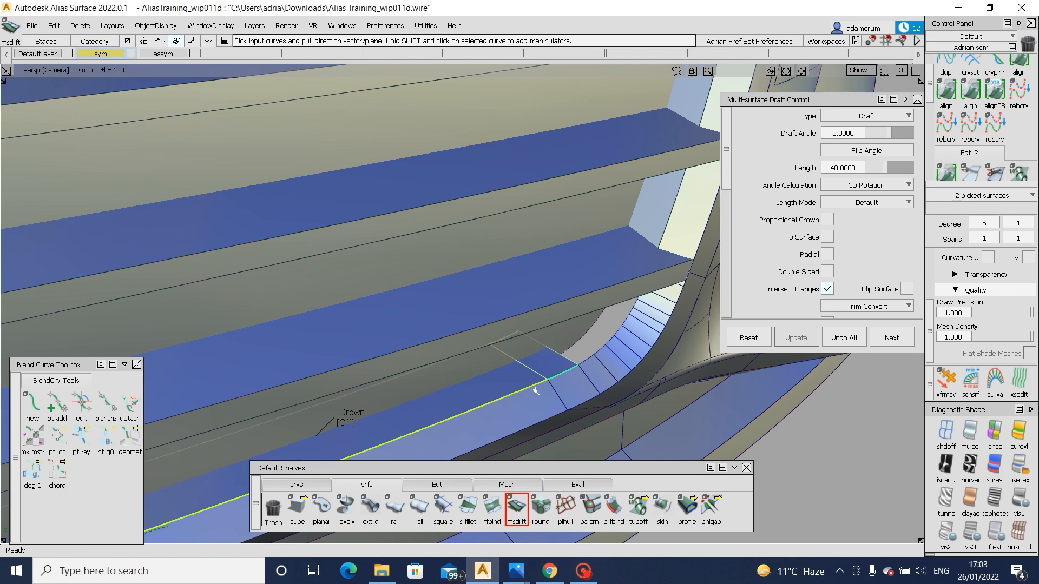
- Try draft flanges on the small surfaces of the surround's lower corner, and delete these flanges
click(588, 361)
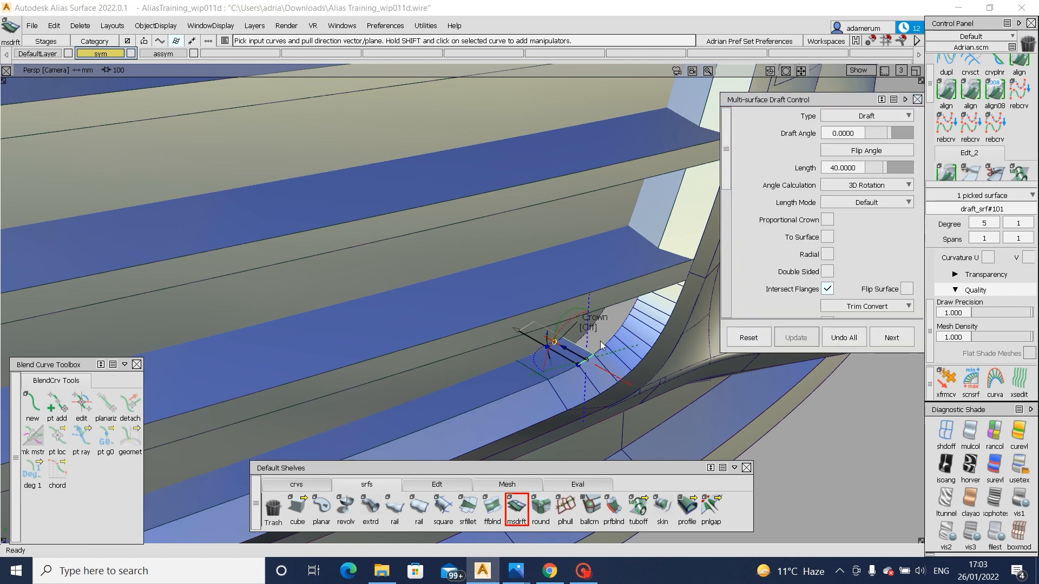
ctrl+shift+drag(602, 347, 688, 279)
alt+shift+drag(665, 345, 487, 336)
click(602, 350)
alt+shift+right_drag(487, 336, 534, 342)
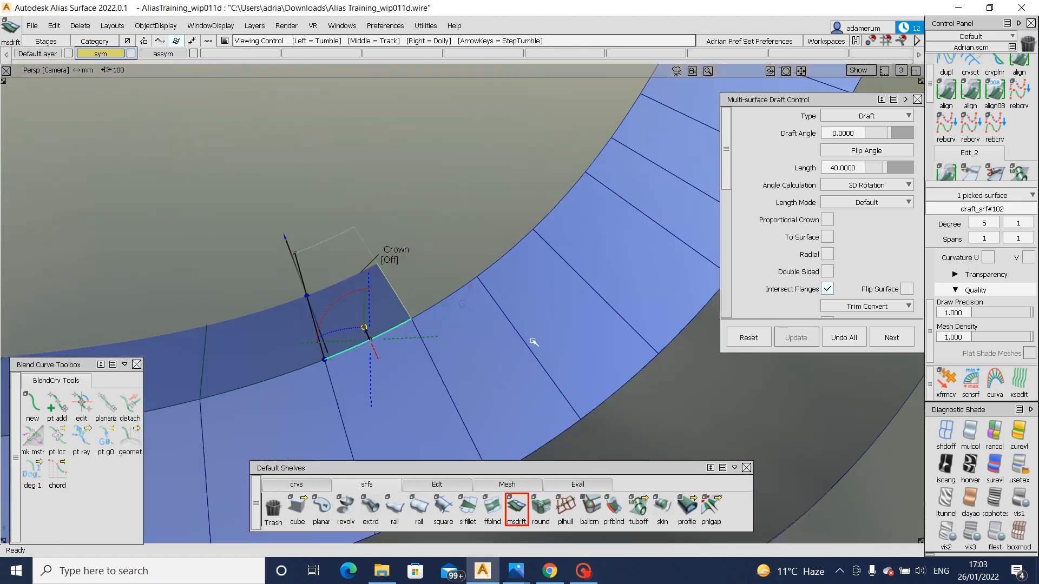
click(509, 254)
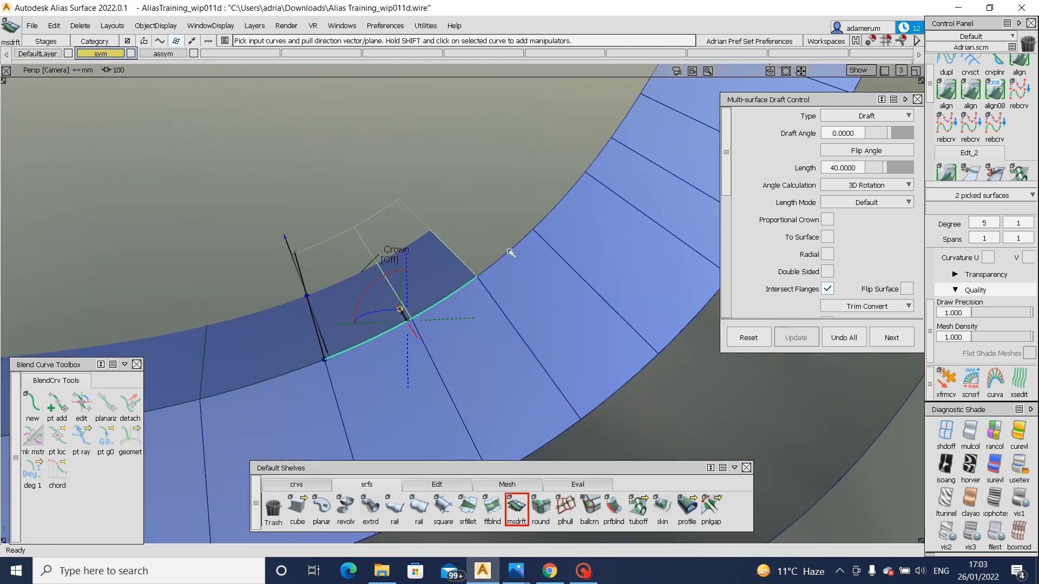
mouse_move(348, 305)
alt+shift+mouse_down()
mouse_move(339, 327)
mouse_move(352, 322)
alt+shift+mouse_up()
ctrl+shift+drag(417, 285, 370, 324)
key(Delete)
- Delete the row of small surfaces forming the lower corner of the grille surround's inner face
ctrl+shift+drag(588, 207, 584, 237)
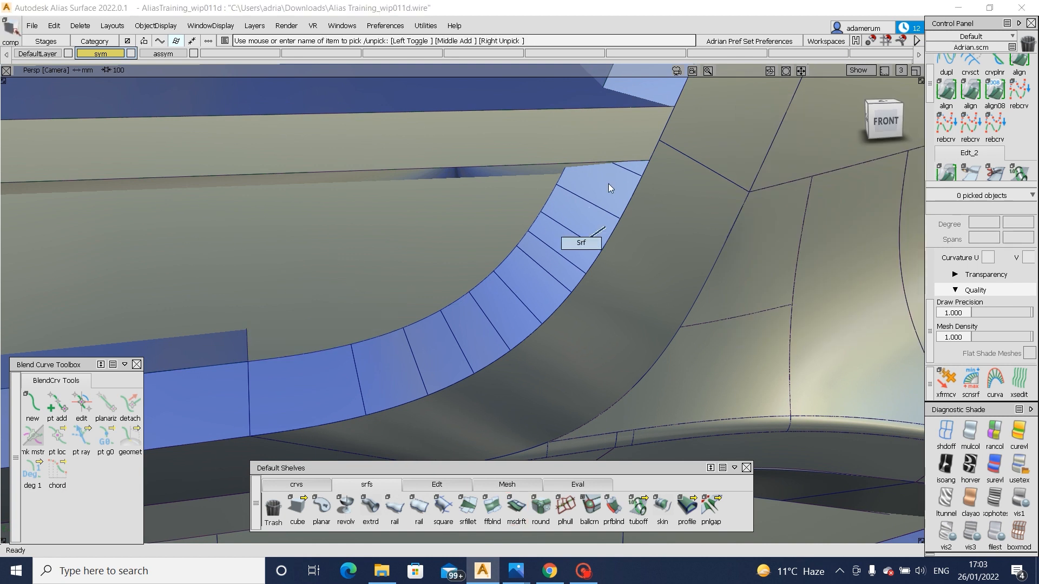
click(639, 169)
click(597, 210)
click(576, 225)
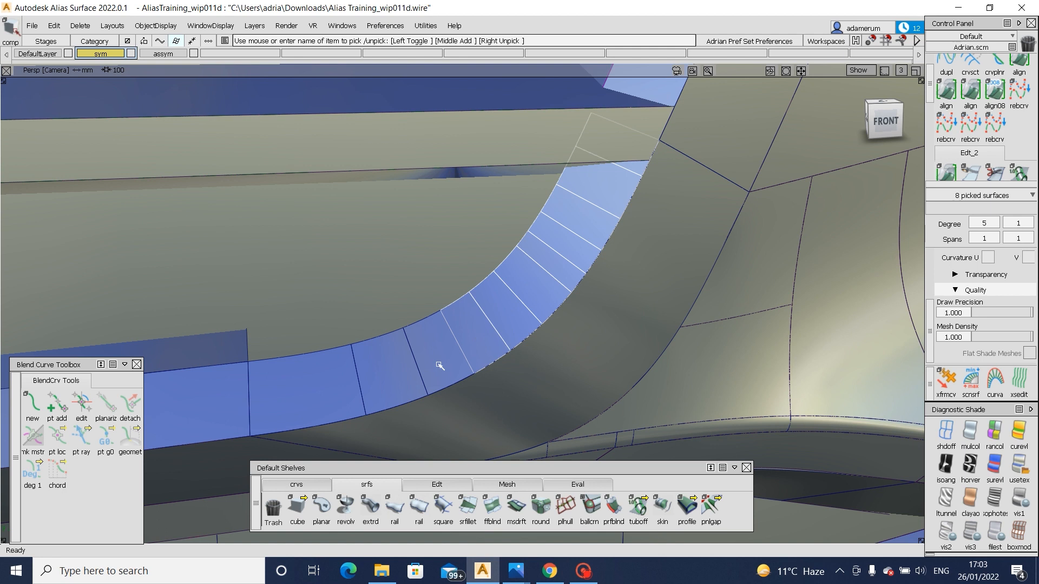
click(355, 380)
click(325, 383)
key(Delete)
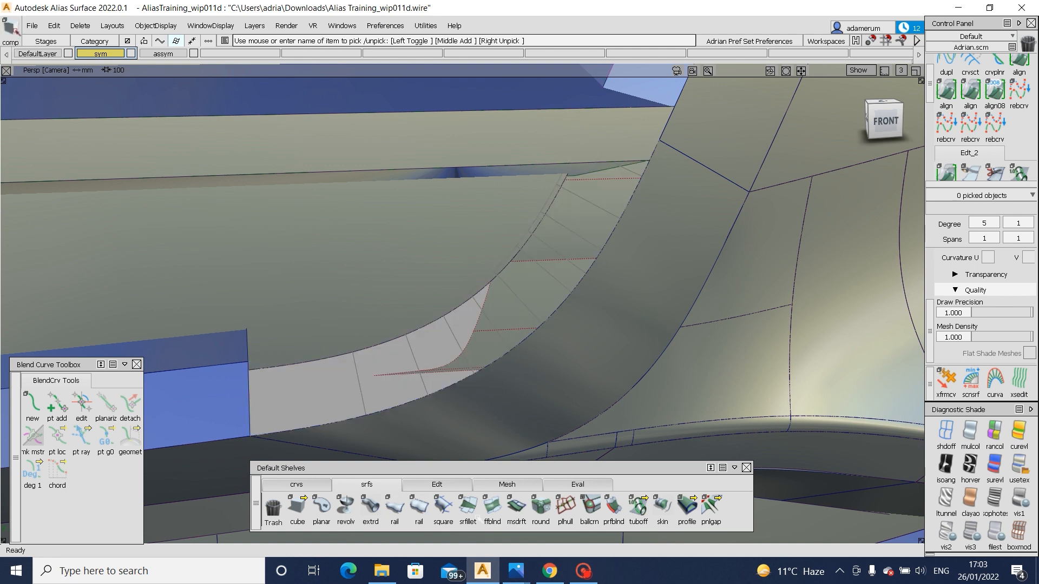
- Create a G2 freeform blend between the bottom and side flanges across the surround's lower corner, with both shape values at 1.1
click(492, 507)
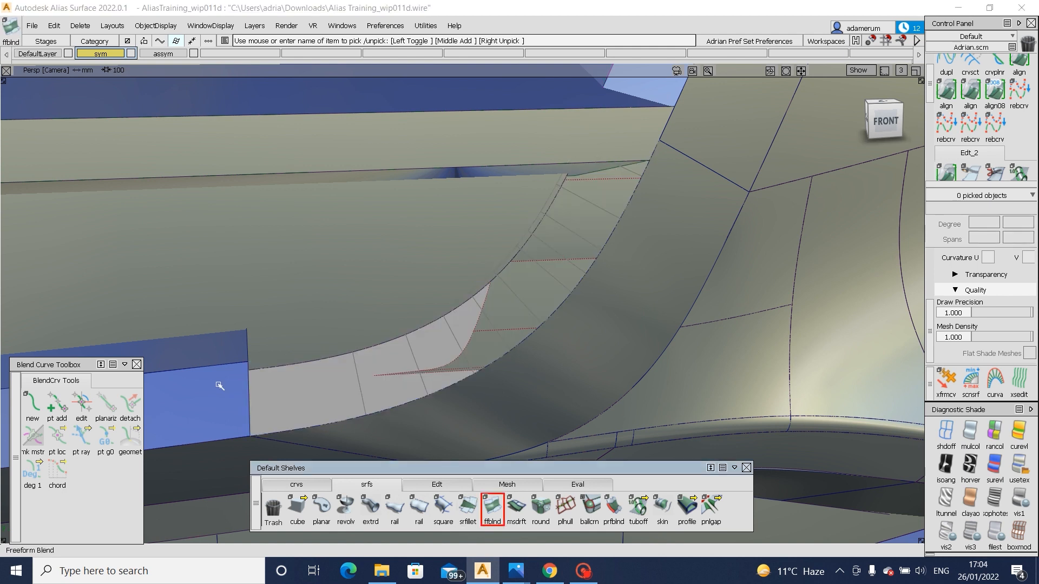
click(248, 392)
alt+shift+middle_drag(628, 110, 481, 197)
alt+shift+drag(483, 199, 697, 198)
click(267, 283)
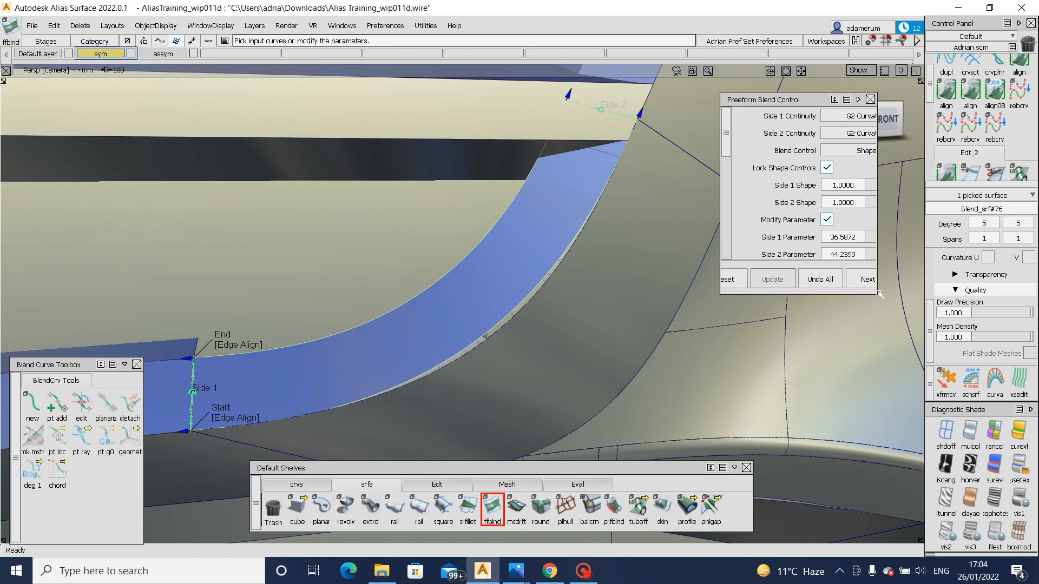
drag(878, 297, 924, 344)
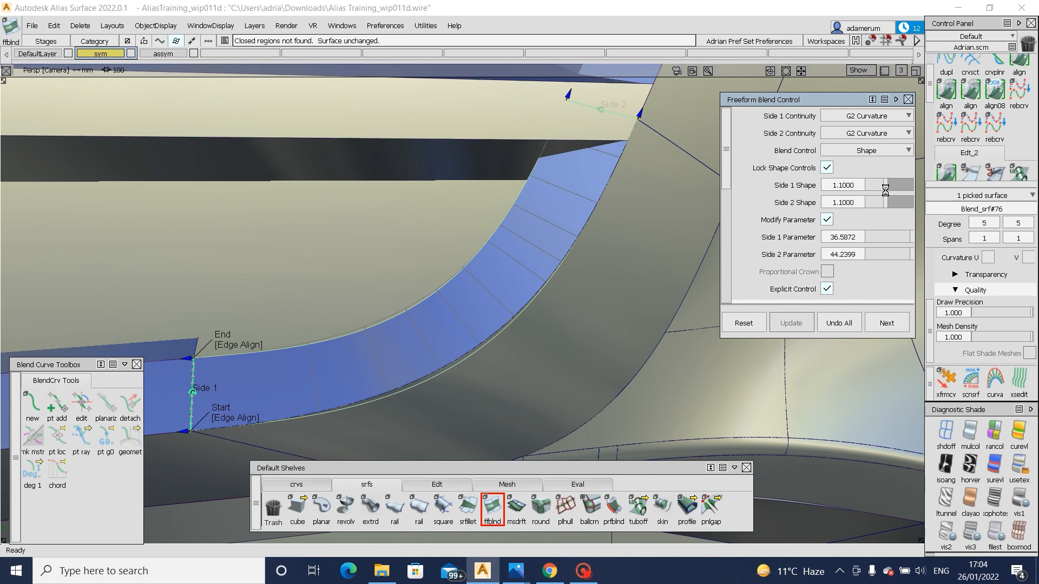
- Delete the surplus draft surface lying along the inner edge of the surround's bottom flange
alt+shift+drag(417, 227, 389, 225)
click(371, 262)
key(ctrl+x)
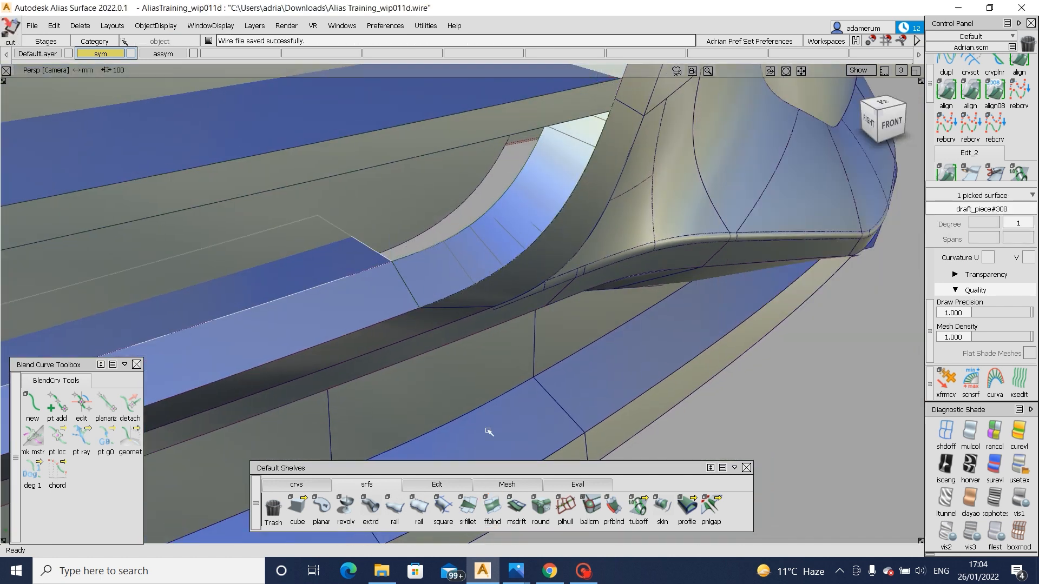
click(495, 507)
click(514, 506)
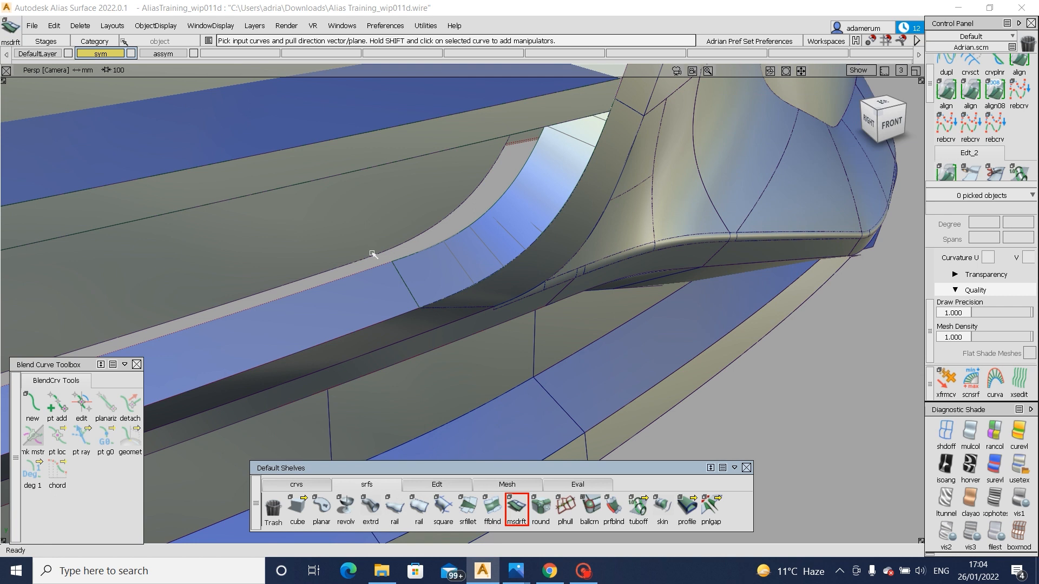
click(373, 271)
alt+shift+drag(372, 272, 545, 348)
key(ctrl+z)
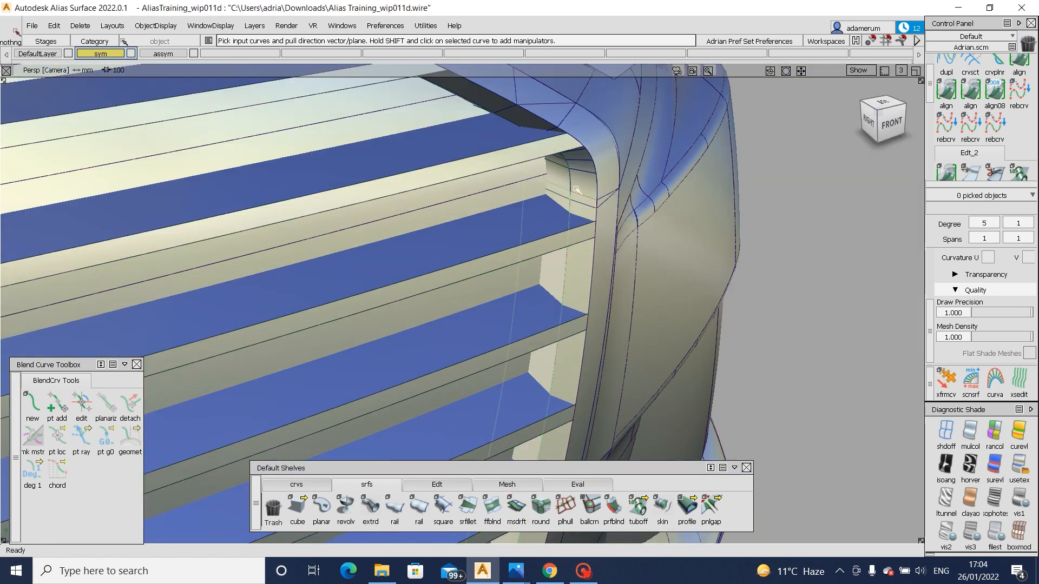
- Examine how the draft flanges meet at the grille surround's upper corner, in plain shading with the curves hidden
scroll(599, 209, up, 5)
scroll(599, 210, up, 3)
ctrl+shift+drag(596, 208, 486, 298)
click(490, 218)
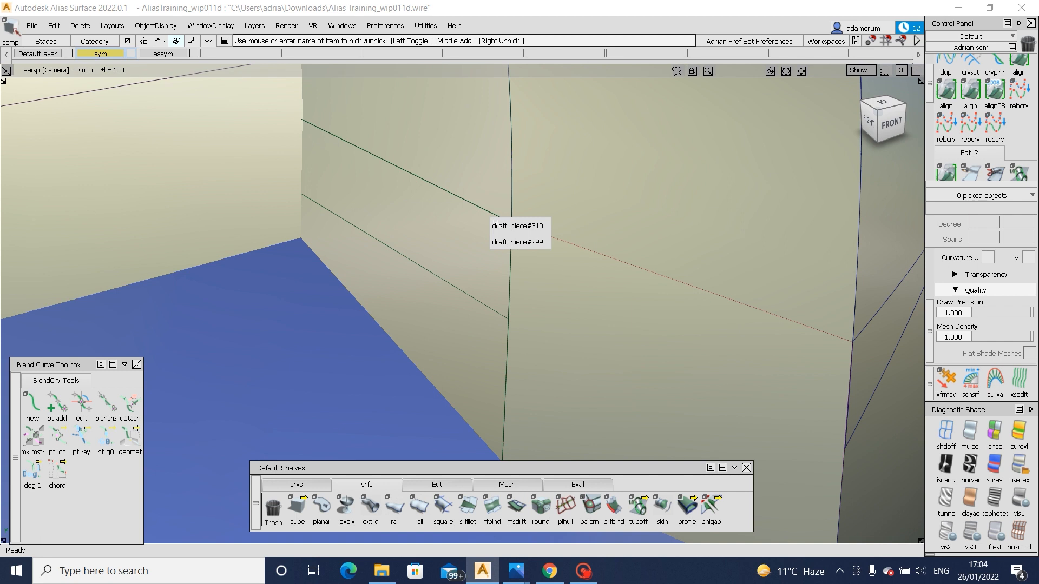
click(506, 242)
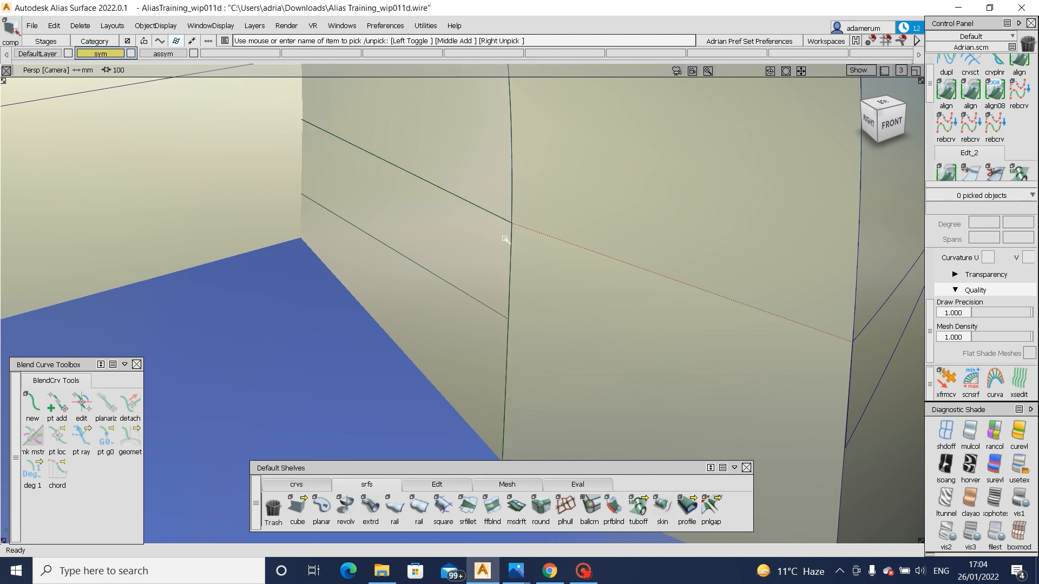
key(ctrl+s)
alt+shift+right_drag(506, 244, 436, 322)
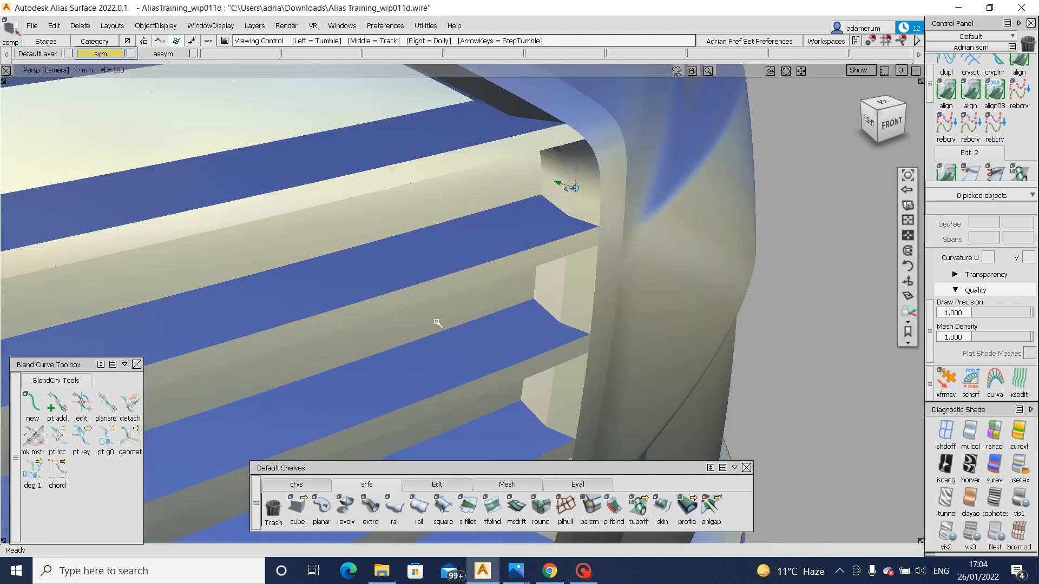
alt+shift+drag(436, 322, 567, 208)
scroll(626, 266, up, 5)
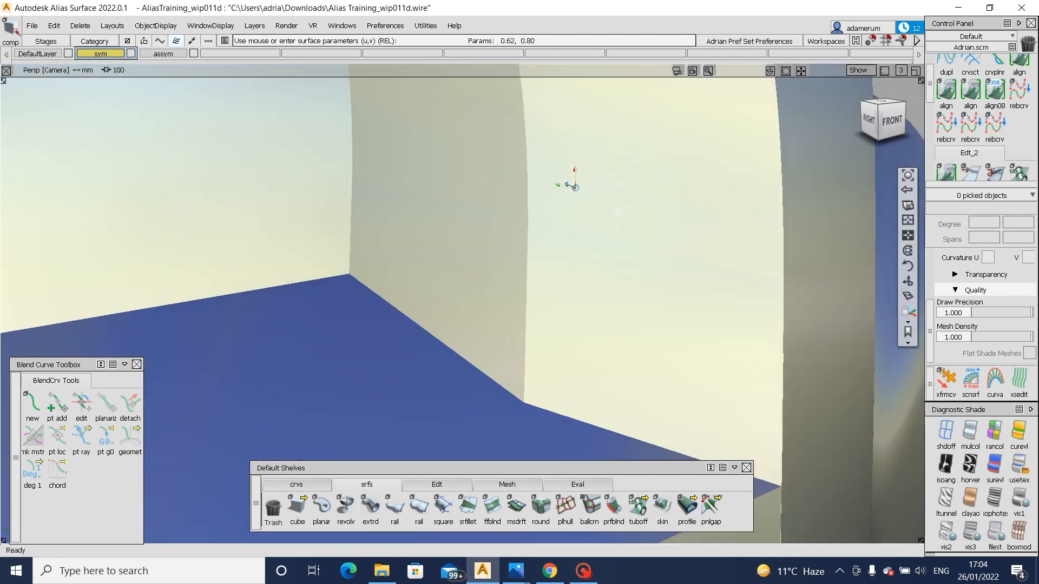
alt+shift+drag(666, 272, 573, 264)
- Review the whole half of the grille and front end in shaded view from the front and from an angle
key(alt+m)
ctrl+shift+drag(639, 259, 501, 311)
click(609, 287)
key(alt+m)
alt+shift+right_drag(501, 311, 259, 314)
alt+shift+drag(260, 313, 757, 324)
alt+shift+right_drag(757, 325, 691, 332)
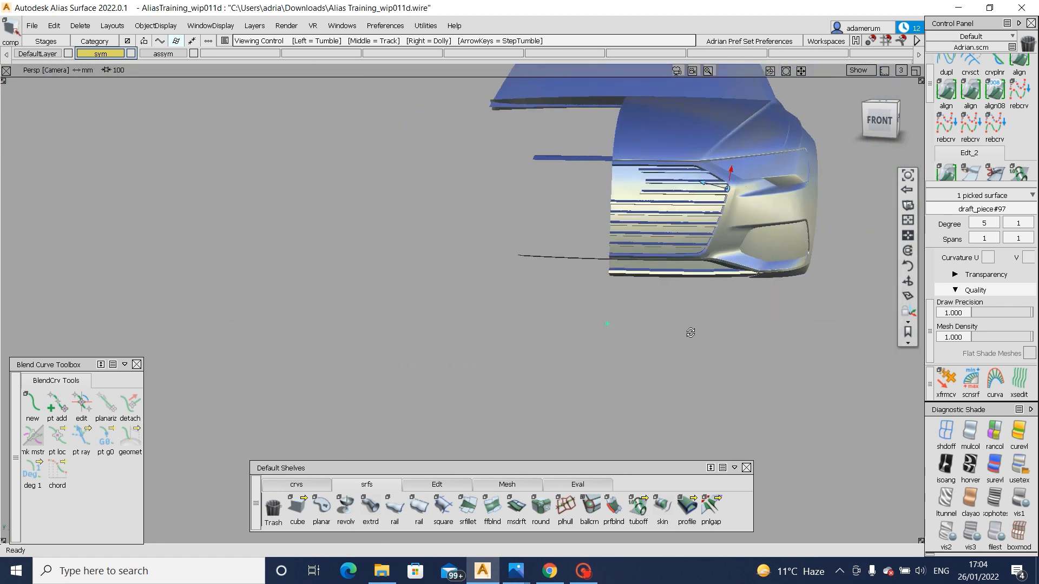
alt+shift+drag(691, 332, 432, 327)
alt+shift+right_drag(432, 328, 503, 324)
alt+shift+drag(503, 325, 630, 321)
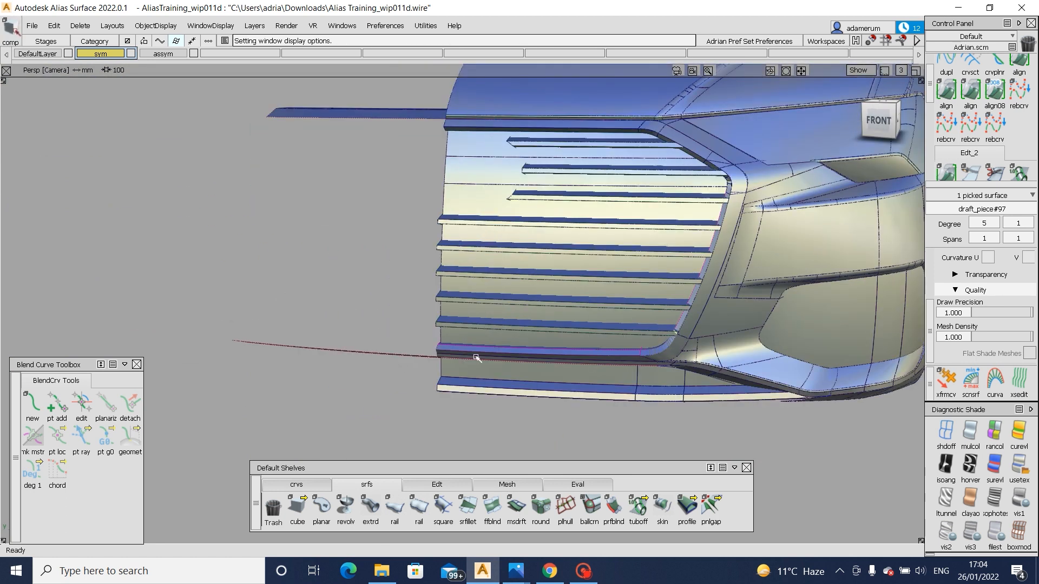
scroll(487, 195, down, 4)
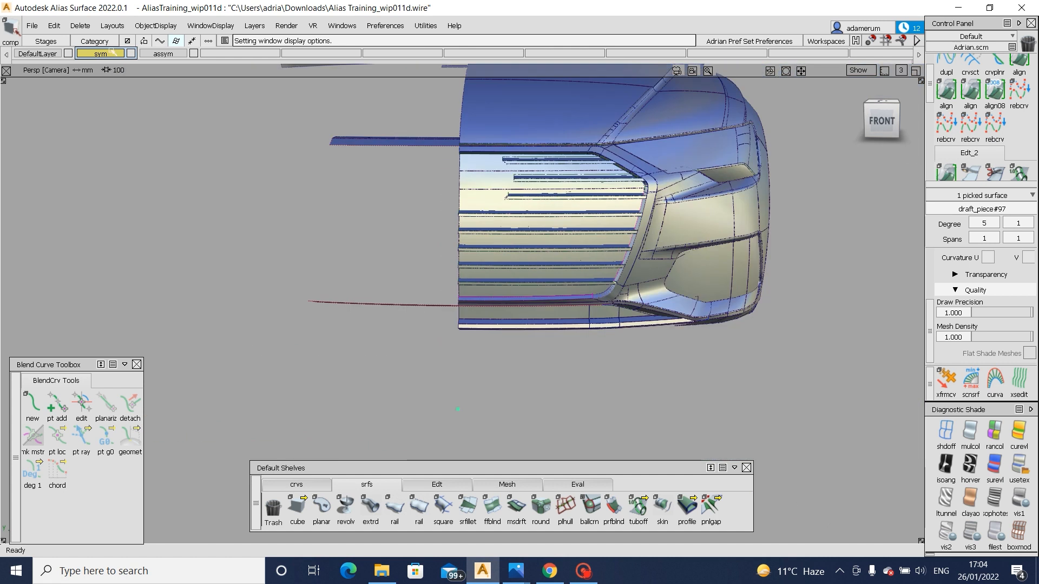
- Turn on symmetry for the sym layer and look straight at the complete front end
right_click(100, 54)
click(111, 104)
alt+shift+right_drag(433, 247, 445, 271)
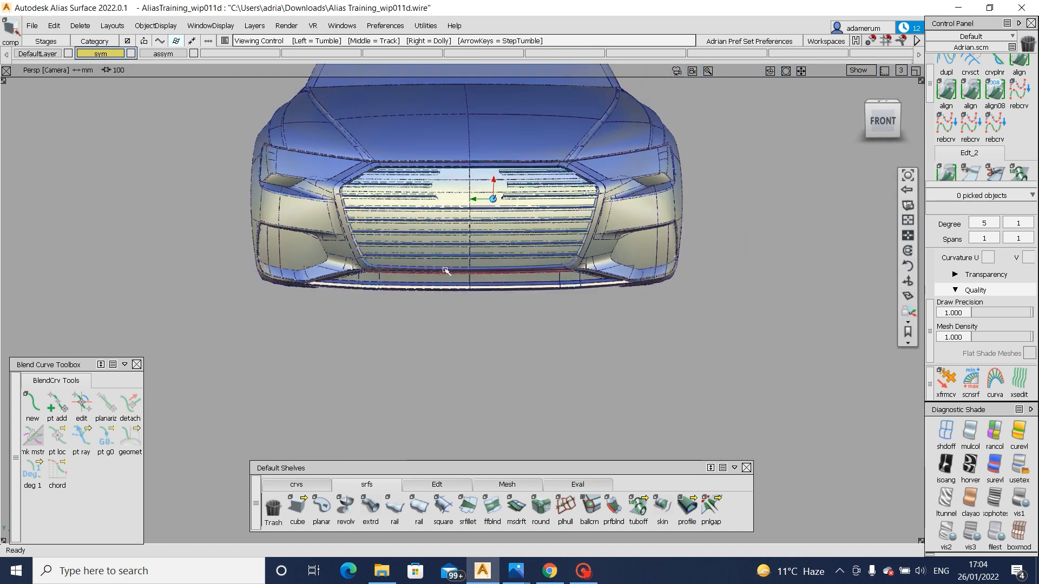
alt+shift+drag(445, 271, 476, 258)
alt+shift+right_drag(476, 257, 877, 108)
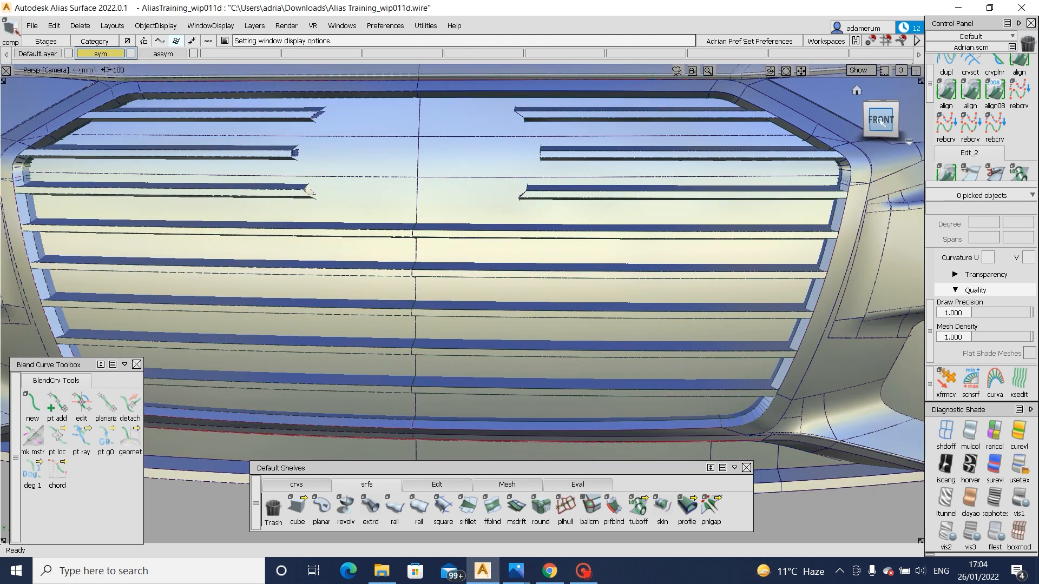
click(876, 114)
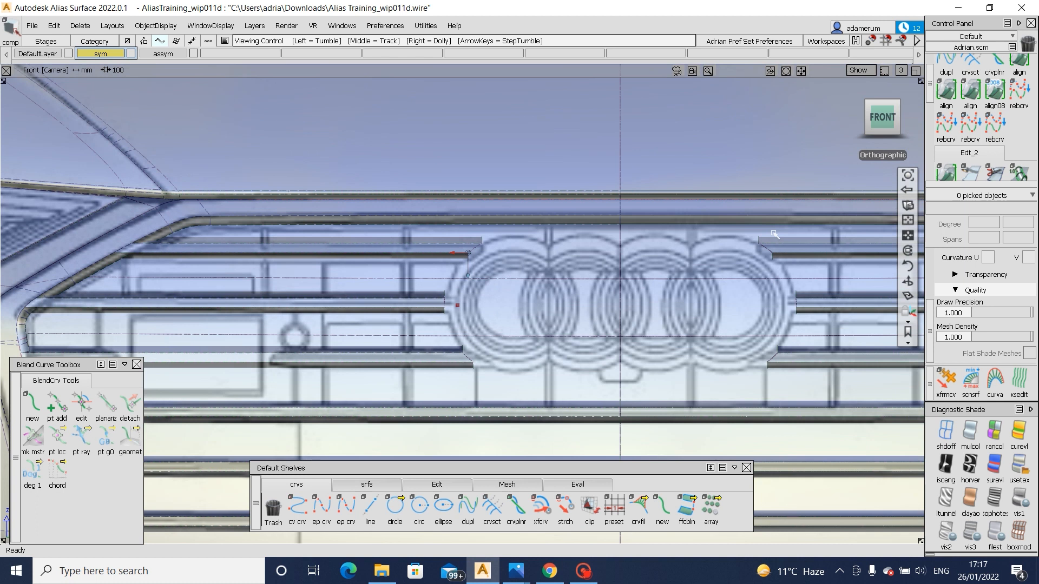
- Draw a degree 3 edit-point curve horizontally across the reference's four rings and move it vertically onto the rings' centre line
alt+shift+middle_drag(775, 234, 319, 314)
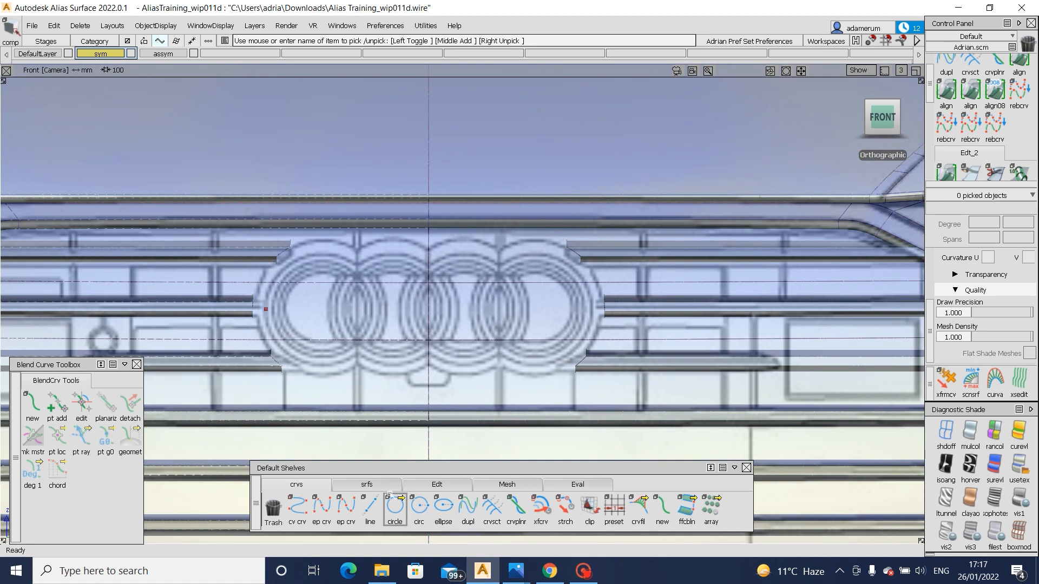
click(321, 507)
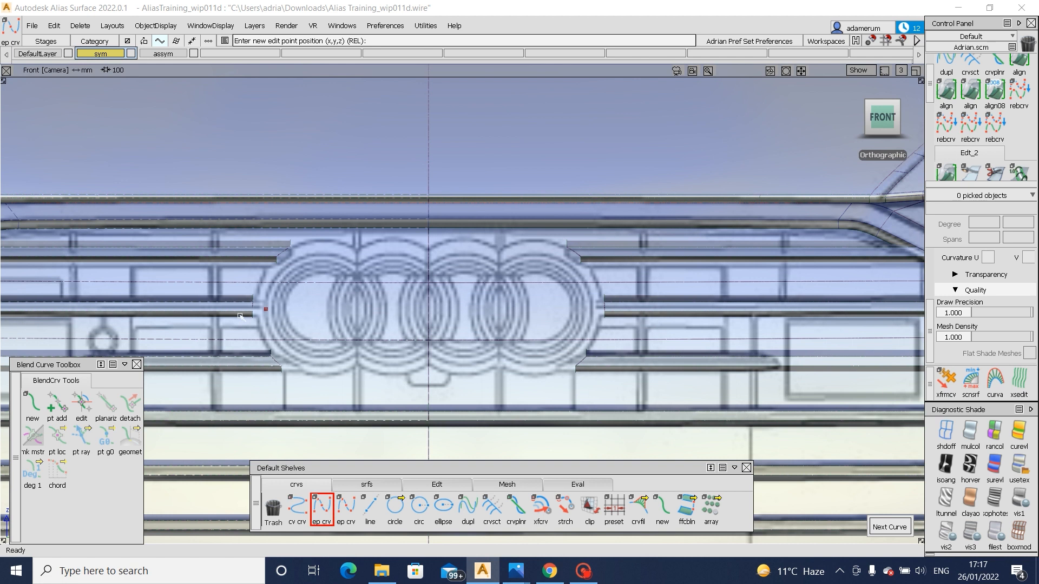
click(272, 316)
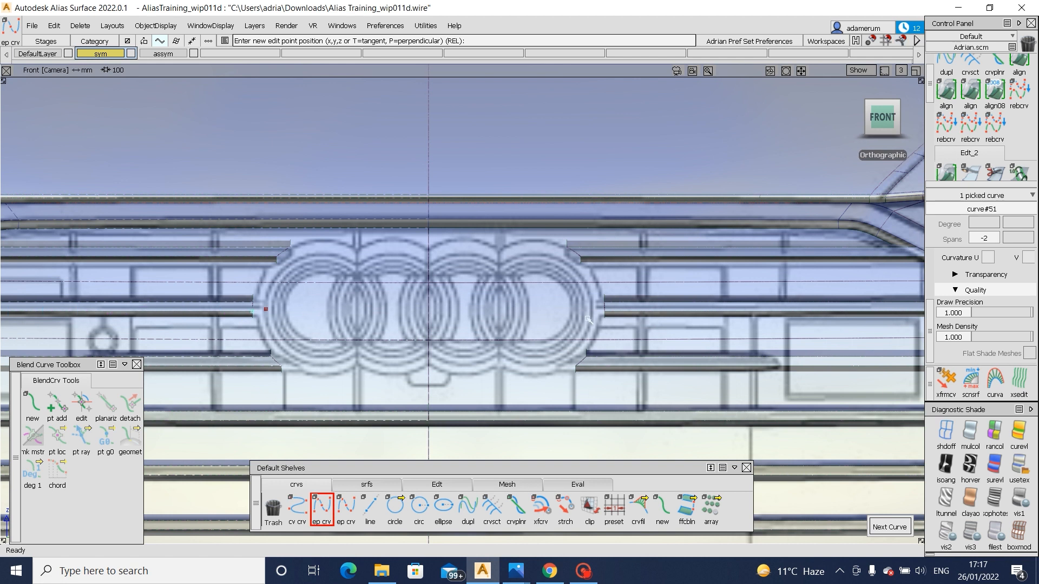
click(553, 313)
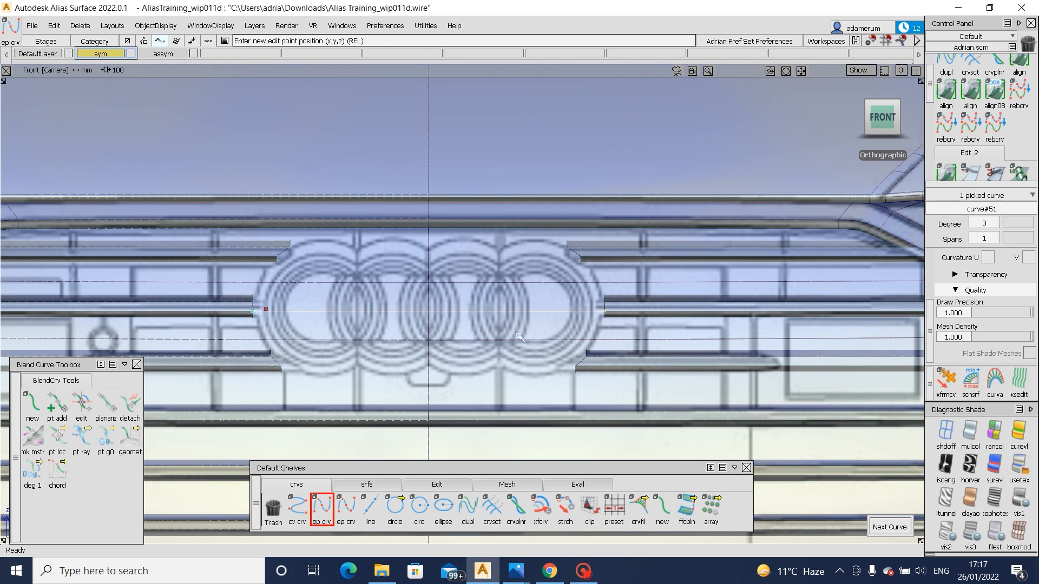
ctrl+shift+drag(371, 301, 402, 332)
ctrl+shift+right_drag(402, 331, 402, 327)
right_drag(400, 337, 400, 332)
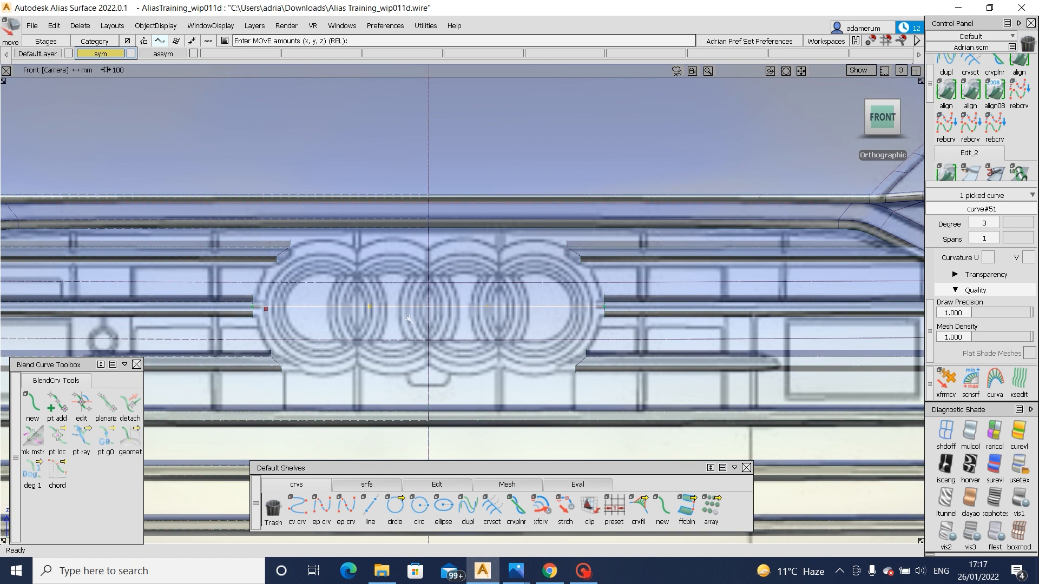
- In the top view, move the curve's two middle CVs about 3.6 mm forward to bow it along the grille
alt+shift+drag(400, 334, 400, 448)
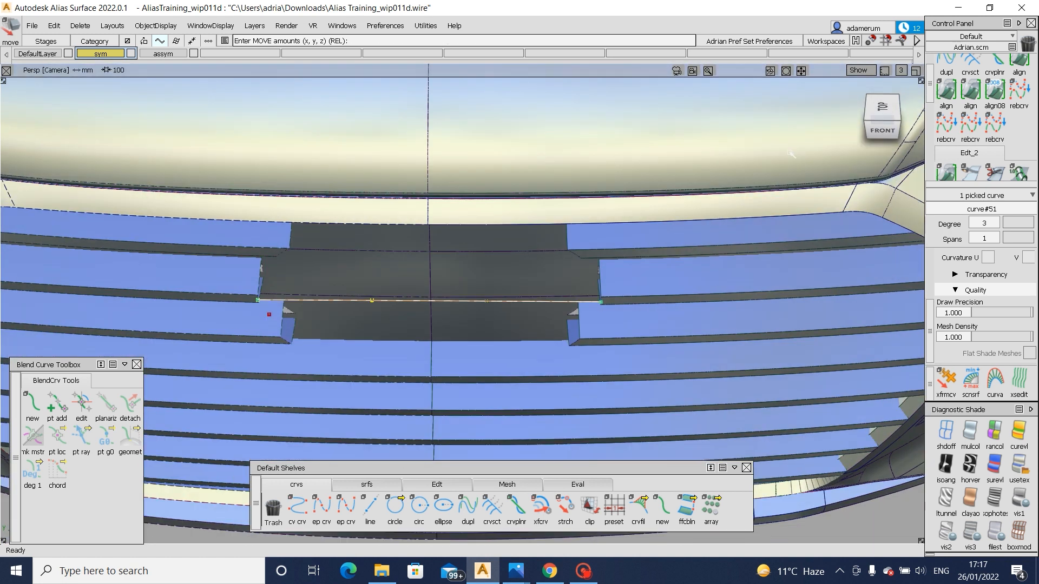
click(881, 108)
ctrl+shift+drag(399, 287, 324, 246)
drag(336, 254, 525, 318)
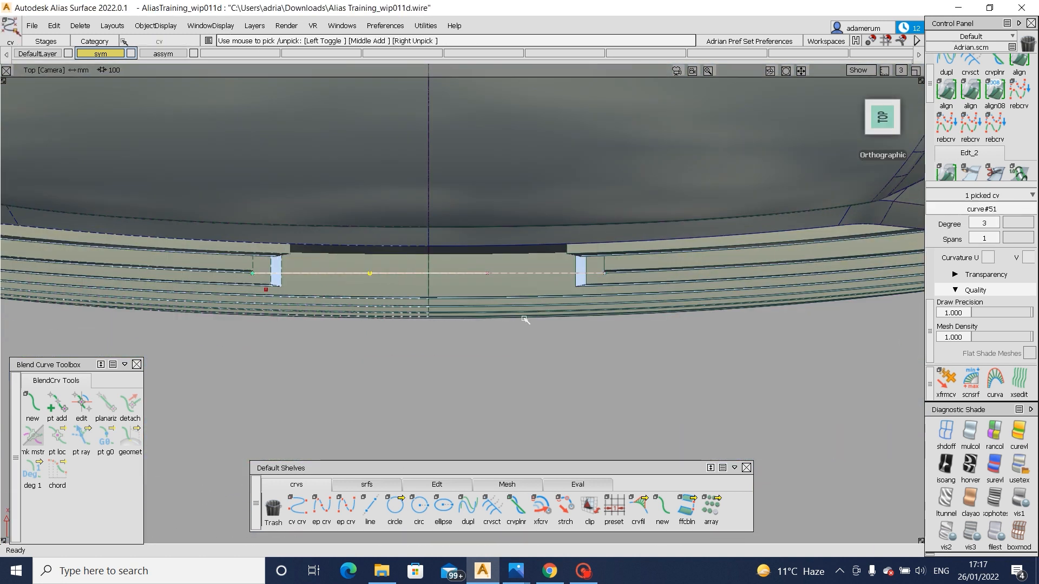
ctrl+shift+right_drag(538, 339, 538, 327)
right_drag(540, 329, 539, 335)
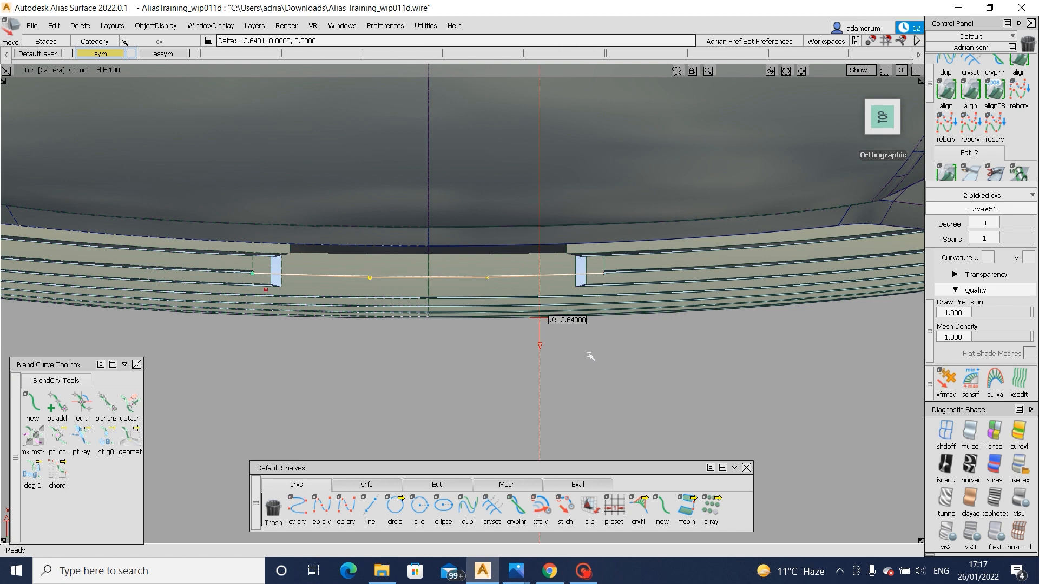
- In the side view, undo the last CV move and shift the whole curve about 7 mm forward towards the reference outline
alt+shift+drag(589, 357, 238, 141)
click(892, 121)
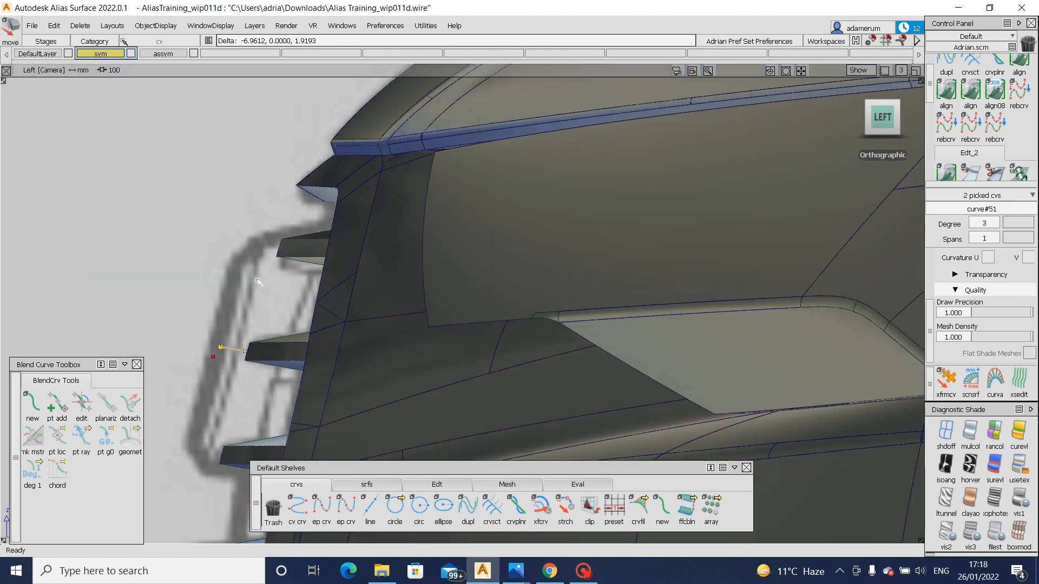
key(ctrl+z)
ctrl+shift+drag(245, 354, 266, 373)
ctrl+shift+middle_drag(266, 373, 276, 377)
middle_drag(278, 317, 266, 317)
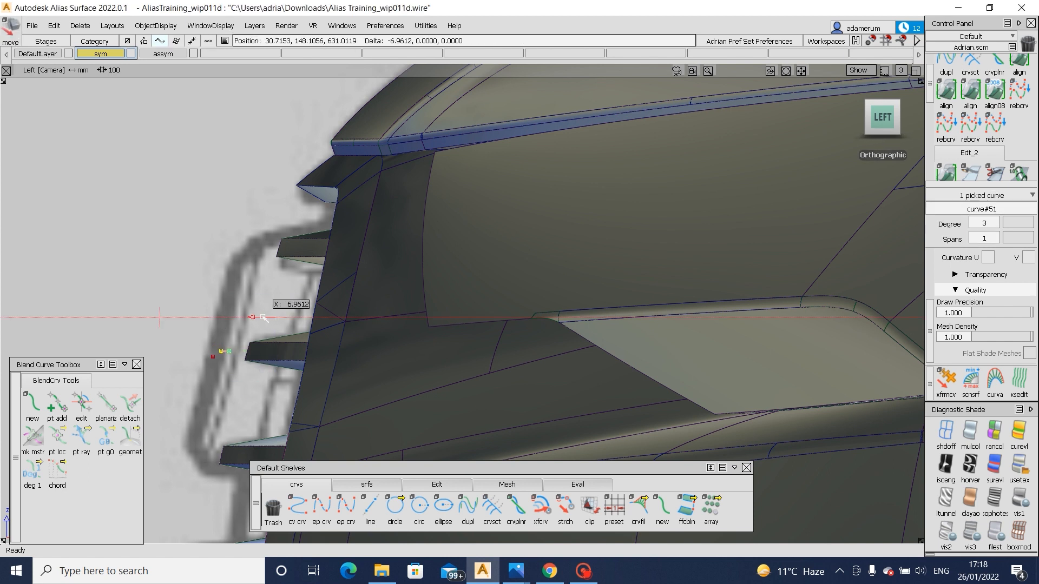
- In the front view, place a circle on the curve at the rightmost ring's centre and scale it to about 77
click(881, 115)
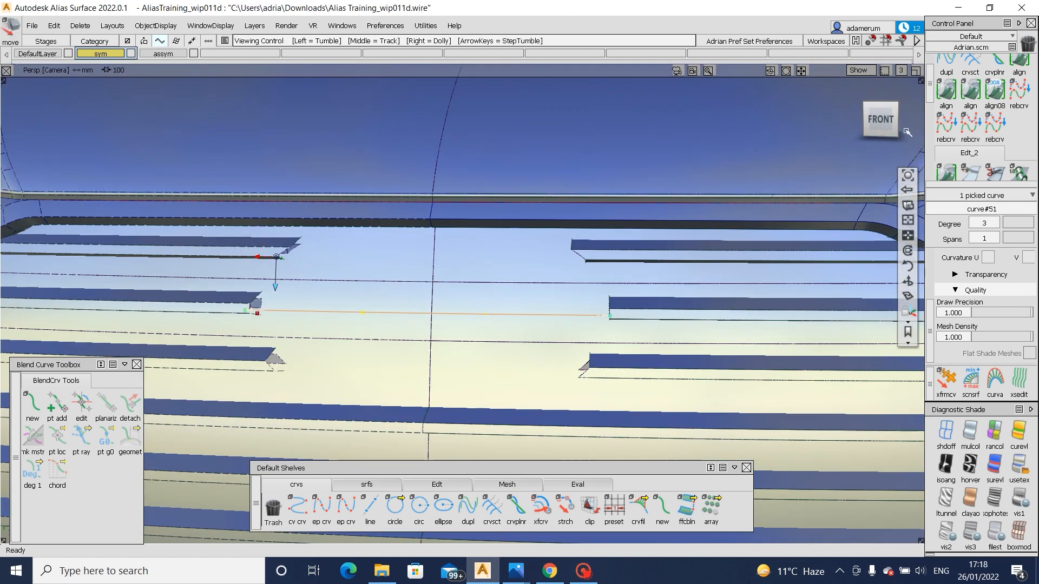
click(881, 115)
click(395, 506)
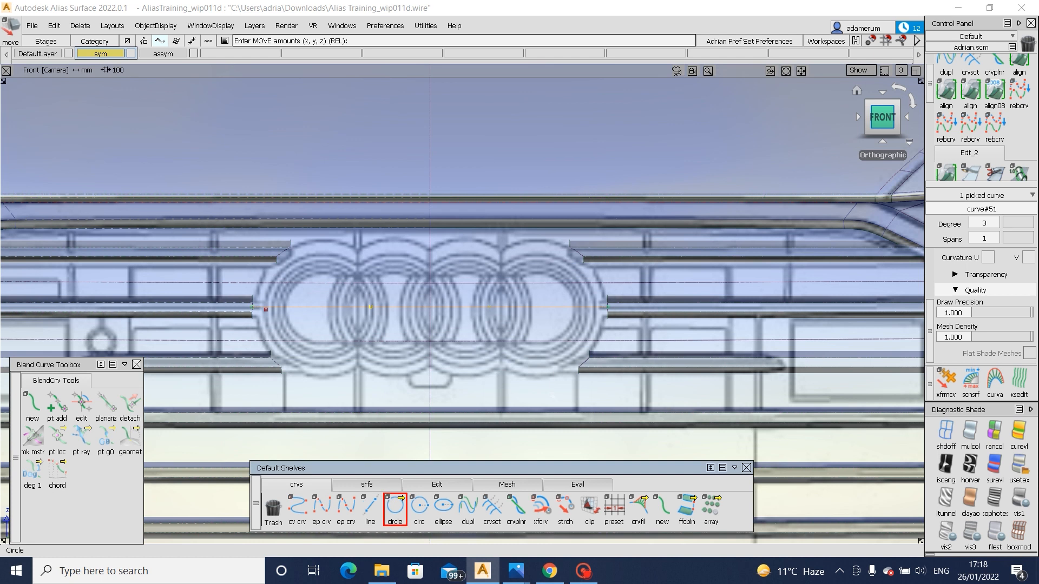
alt+shift+right_drag(583, 352, 608, 354)
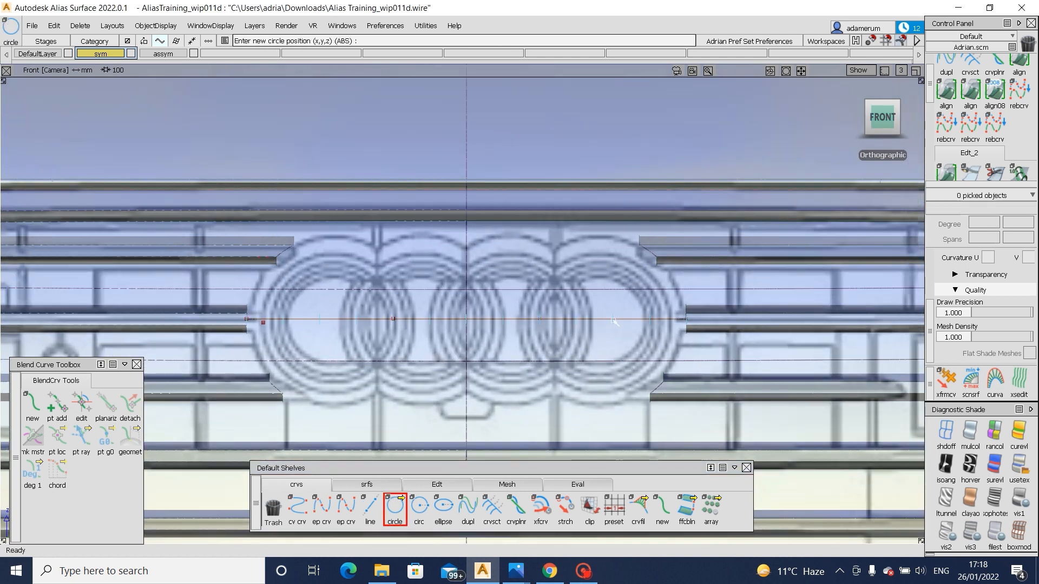
drag(614, 321, 600, 323)
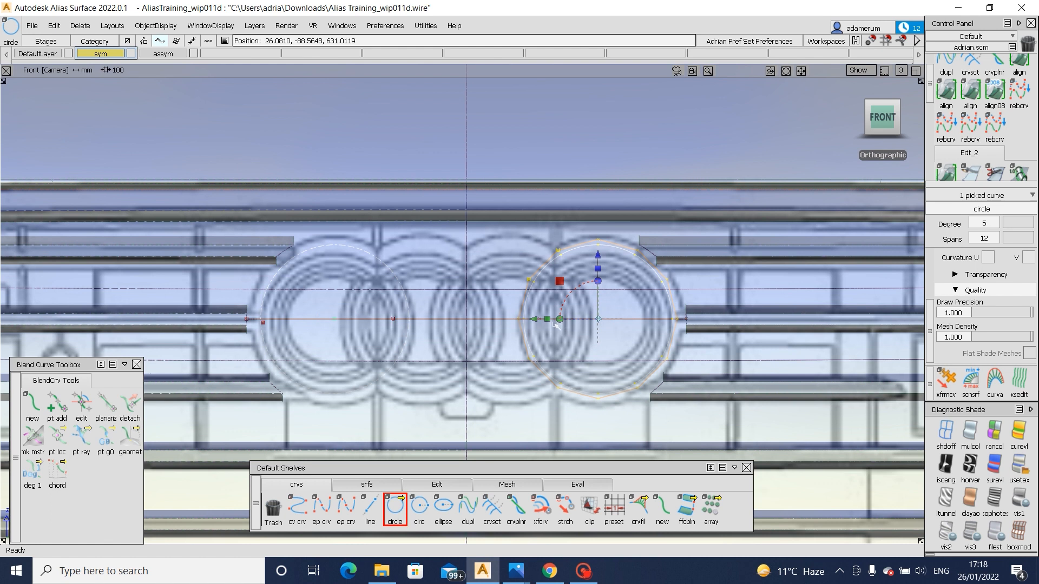
ctrl+shift+middle_drag(596, 315, 629, 309)
drag(626, 309, 598, 315)
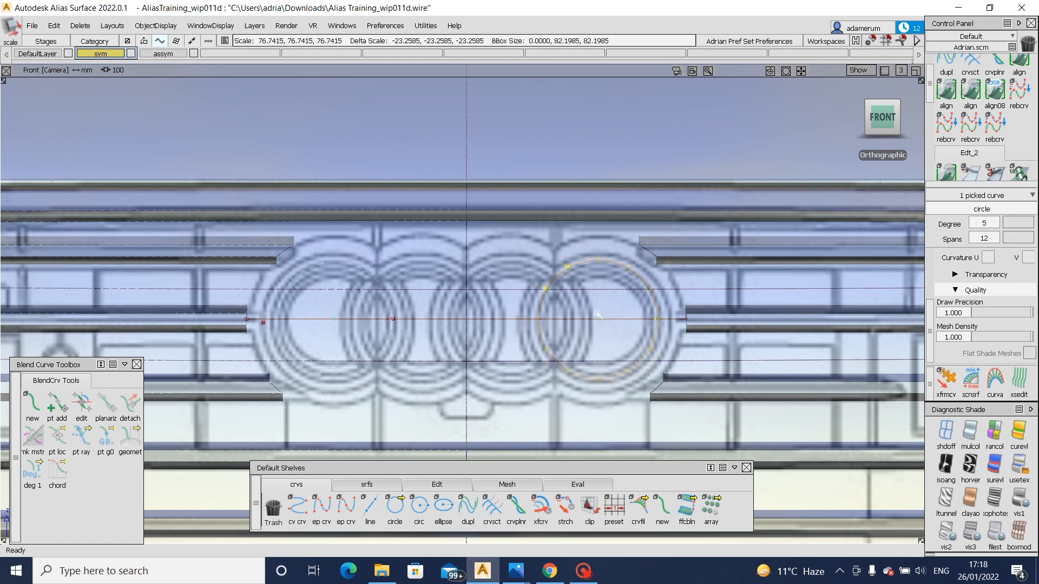
- Try nudging the circle slightly downwards and rescaling it to match the ring, and undo both changes
alt+shift+right_drag(638, 377, 660, 338)
alt+shift+middle_drag(660, 338, 458, 318)
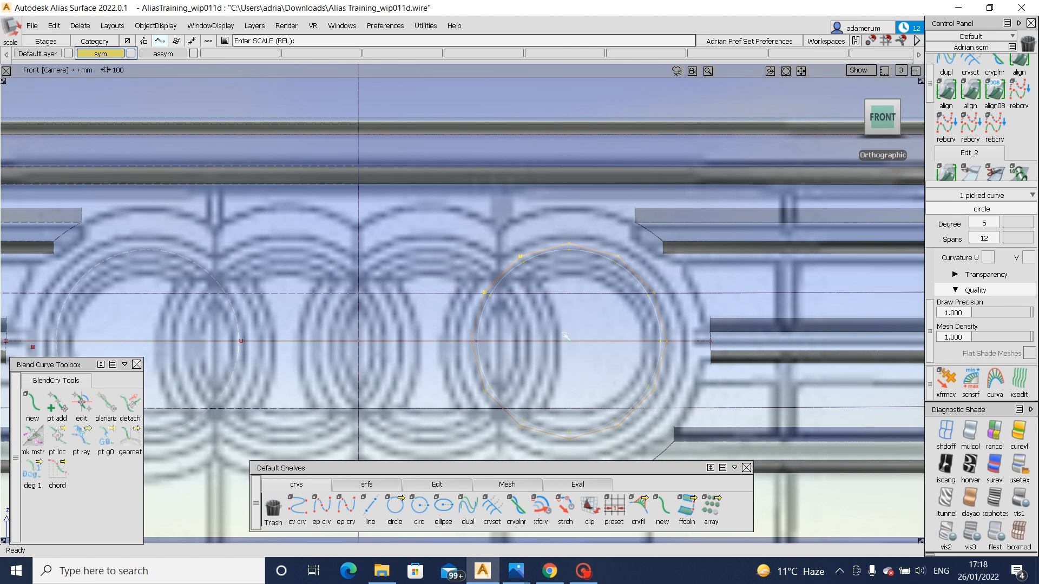
key(m)
alt+shift+middle_drag(574, 335, 574, 312)
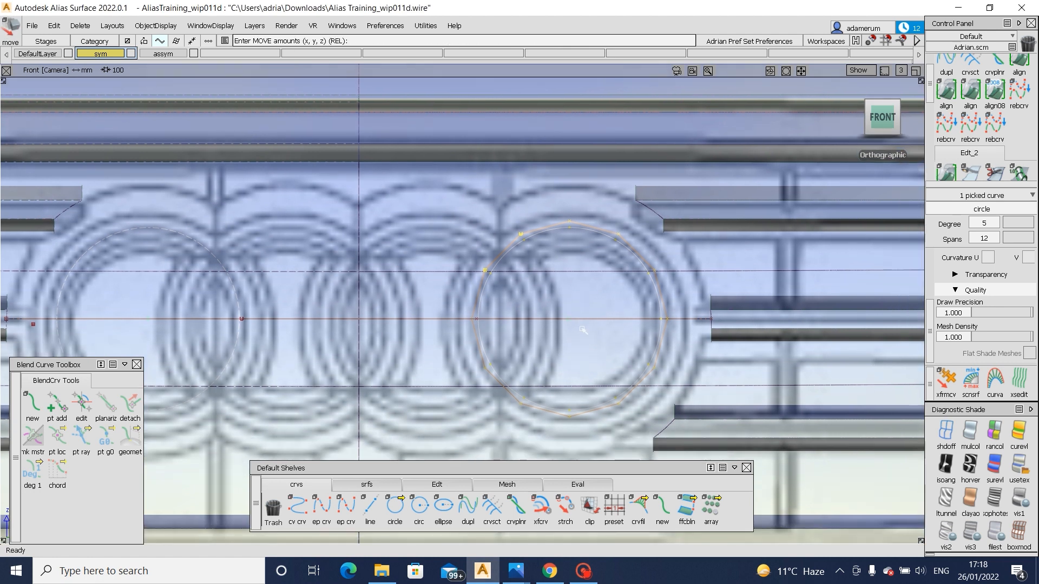
right_drag(580, 313, 579, 315)
ctrl+shift+middle_drag(565, 312, 593, 312)
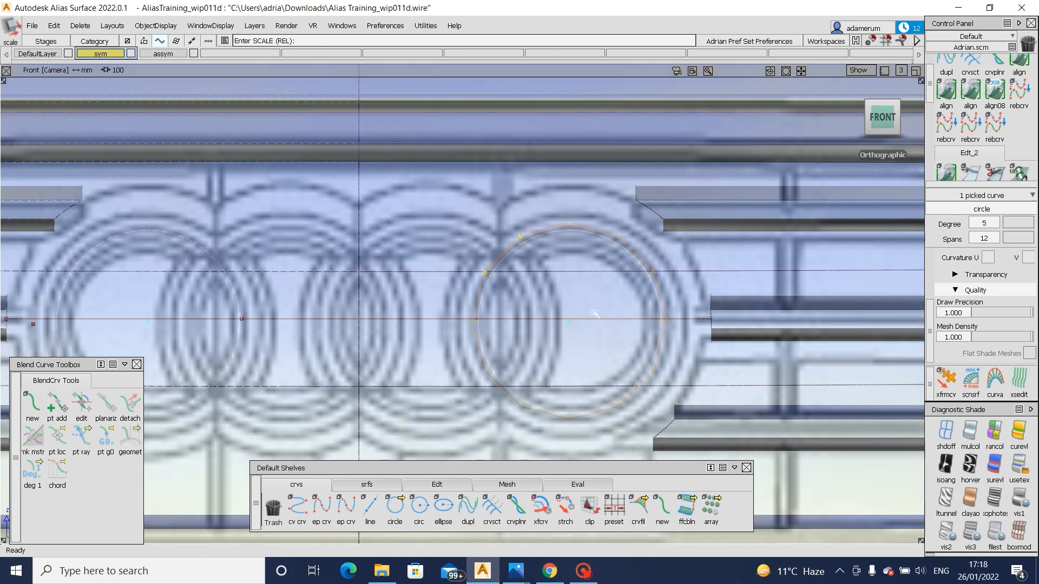
mouse_move(593, 313)
mouse_down()
mouse_move(590, 301)
mouse_move(589, 316)
mouse_up()
key(ctrl+z)
key(ctrl+z)
- Pick the circle together with the bowed curve and move both slightly down to centre them on the rightmost reference ring
click(589, 317)
click(516, 223)
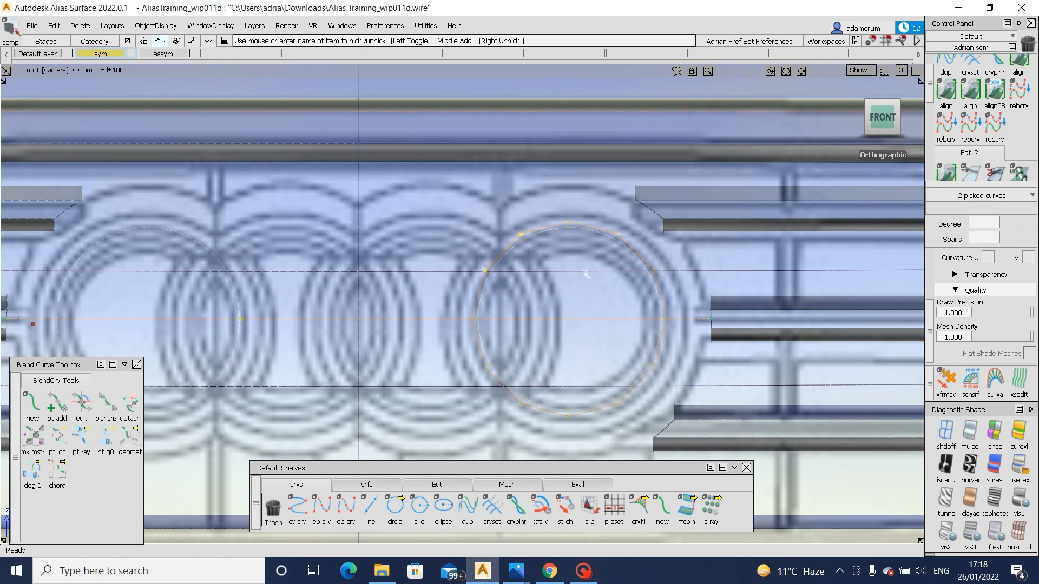
key(m)
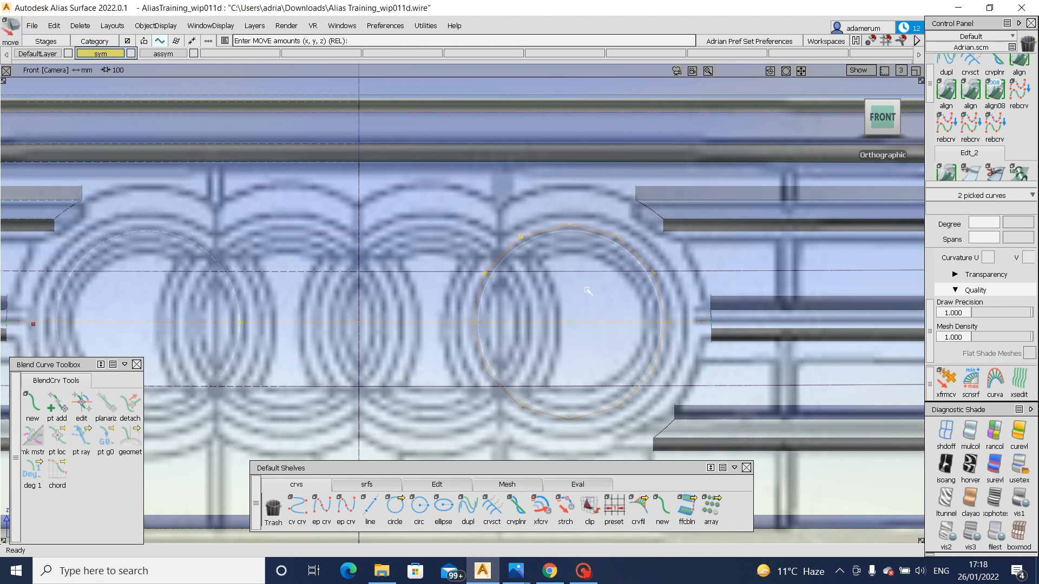
key(ctrl+shift+n)
- Copy and paste the circle, and move the copy inward onto the neighbouring reference ring
ctrl+shift+drag(589, 274, 645, 304)
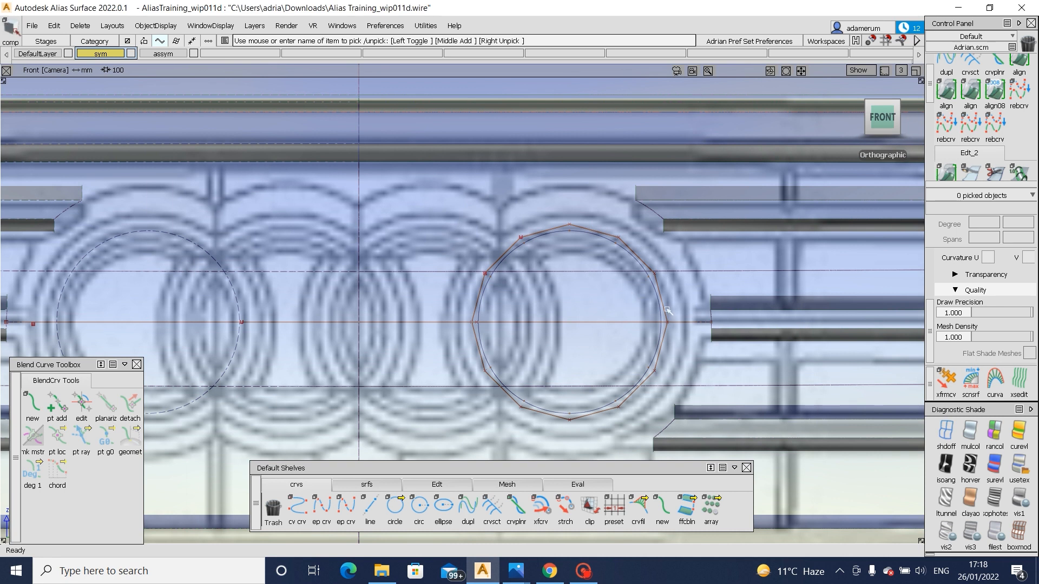
click(667, 310)
key(ctrl+v)
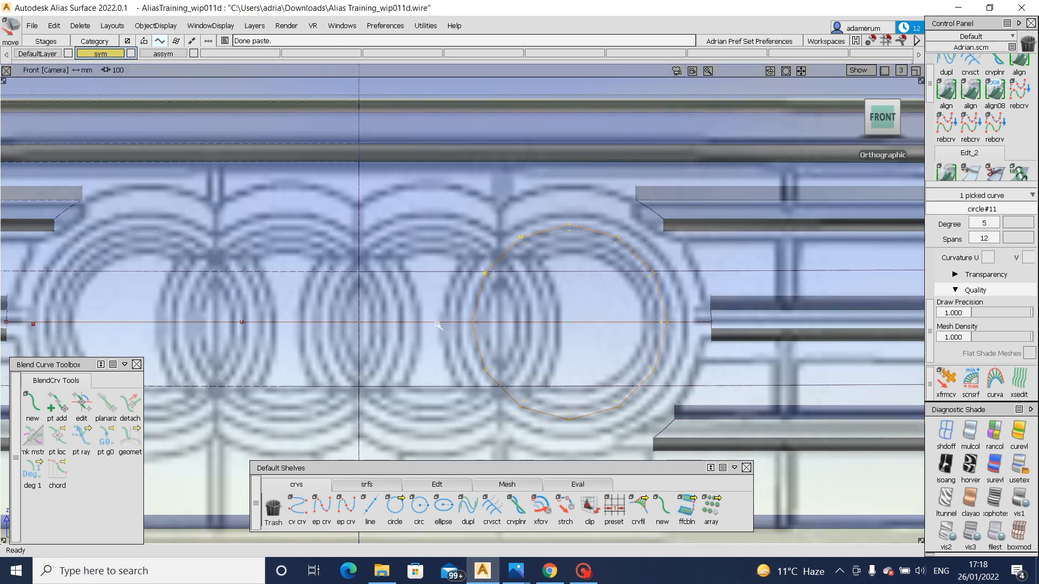
ctrl+alt+drag(438, 324, 433, 328)
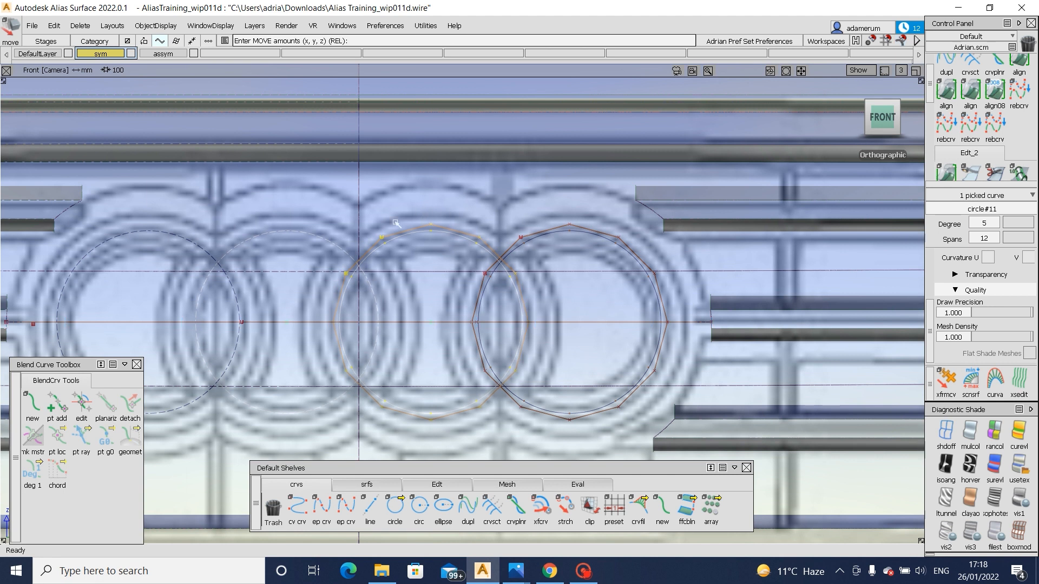
- Examine the emblem's ring shape and overlaps in the browser's badge photo and the zoomed-in Audi A6 front photo
key(alt+Tab)
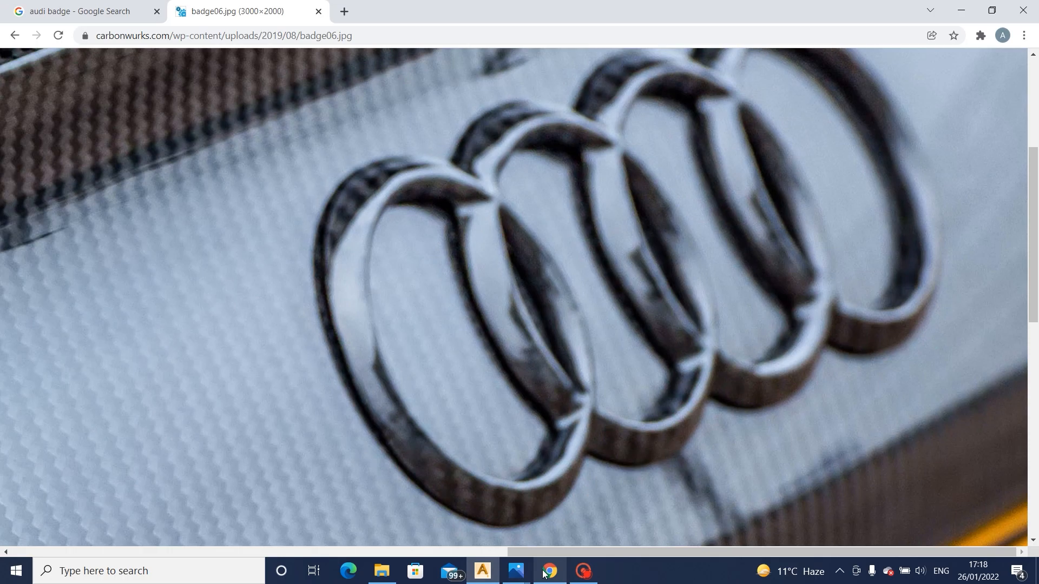
click(484, 574)
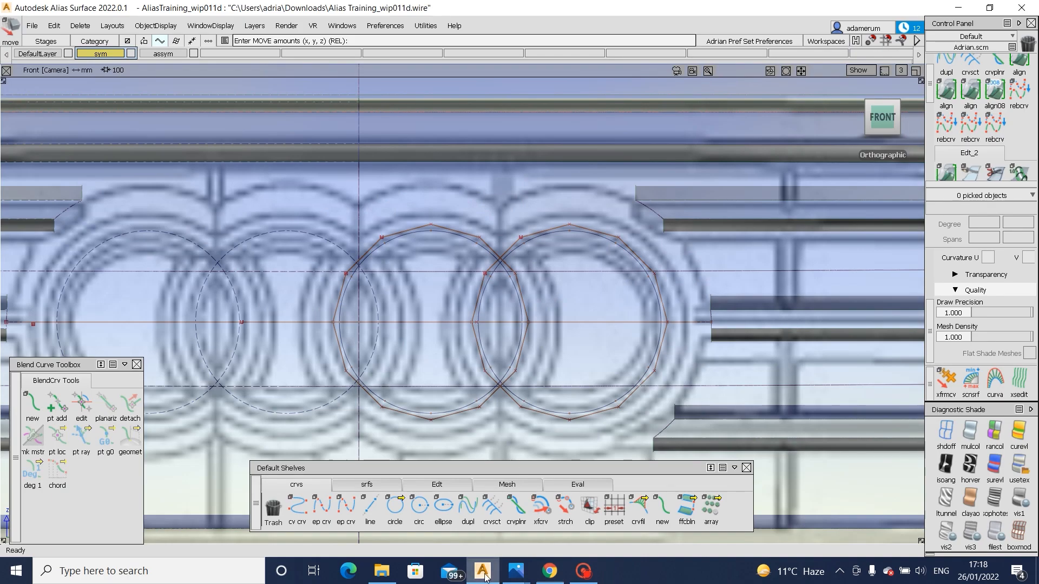
click(559, 580)
click(520, 578)
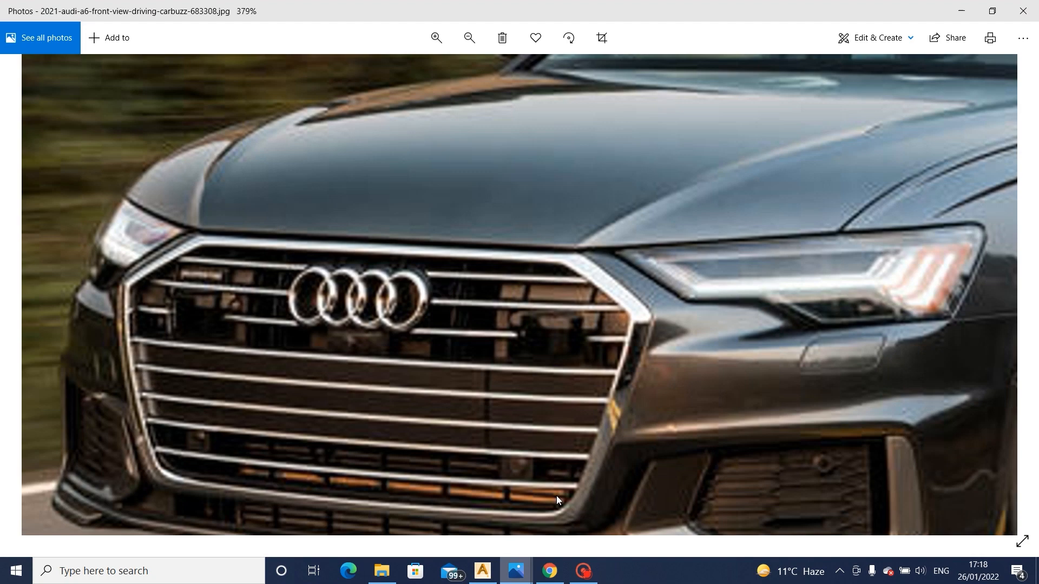
scroll(411, 284, up, 1)
scroll(412, 286, up, 2)
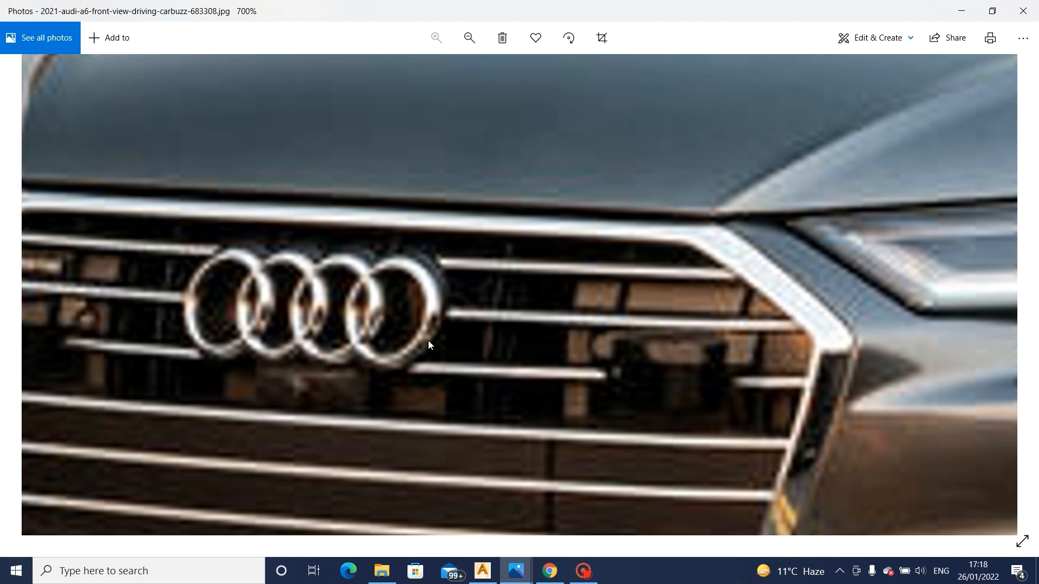
click(548, 570)
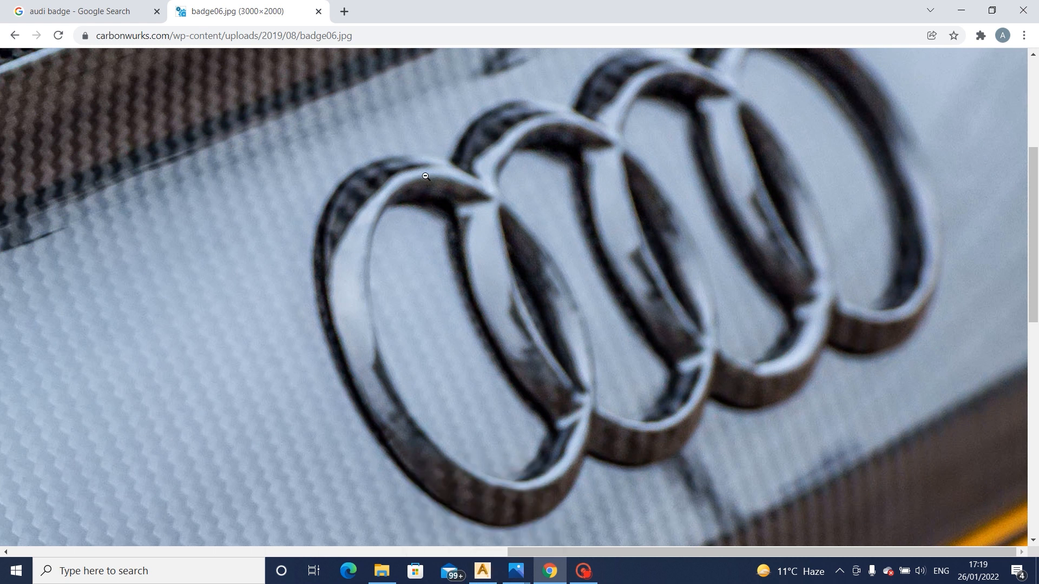
click(482, 570)
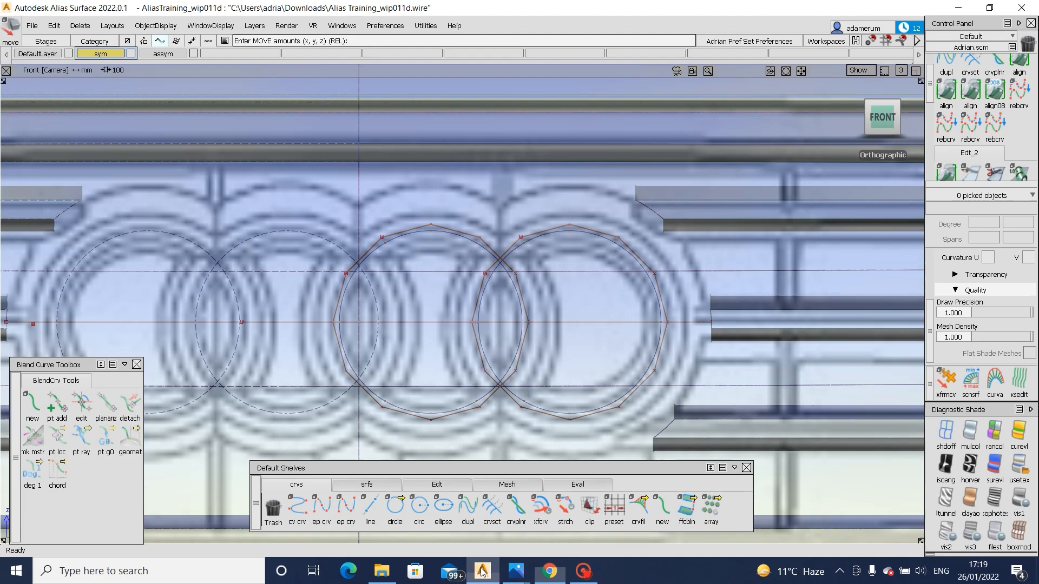
- Pick both circles and, in the side view, rotate them 13.8° about Y to follow the grille's slope, shifting them slightly forward
alt+shift+middle_drag(430, 288, 505, 284)
ctrl+shift+drag(506, 283, 518, 262)
click(518, 227)
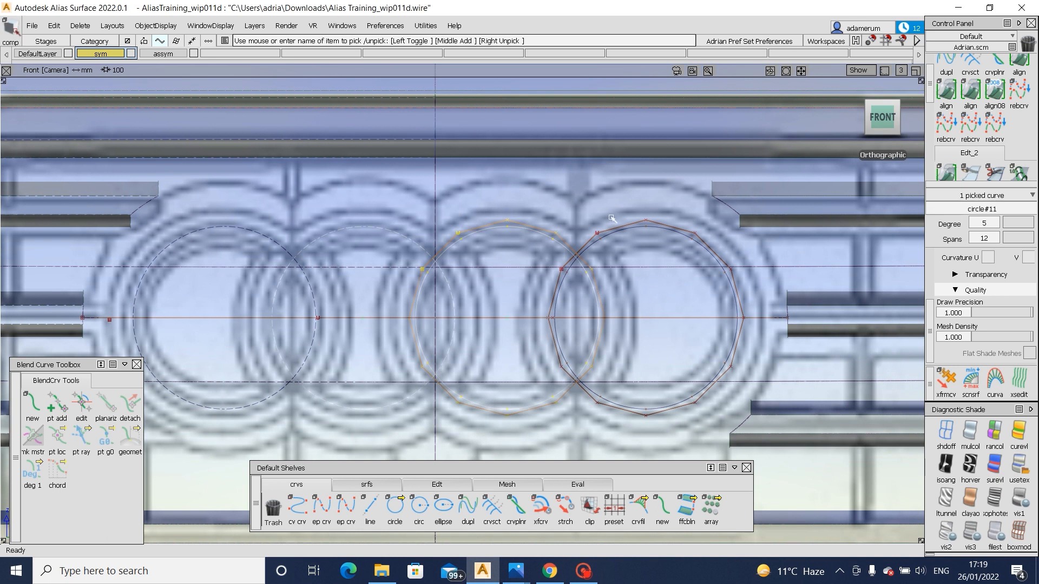
click(643, 227)
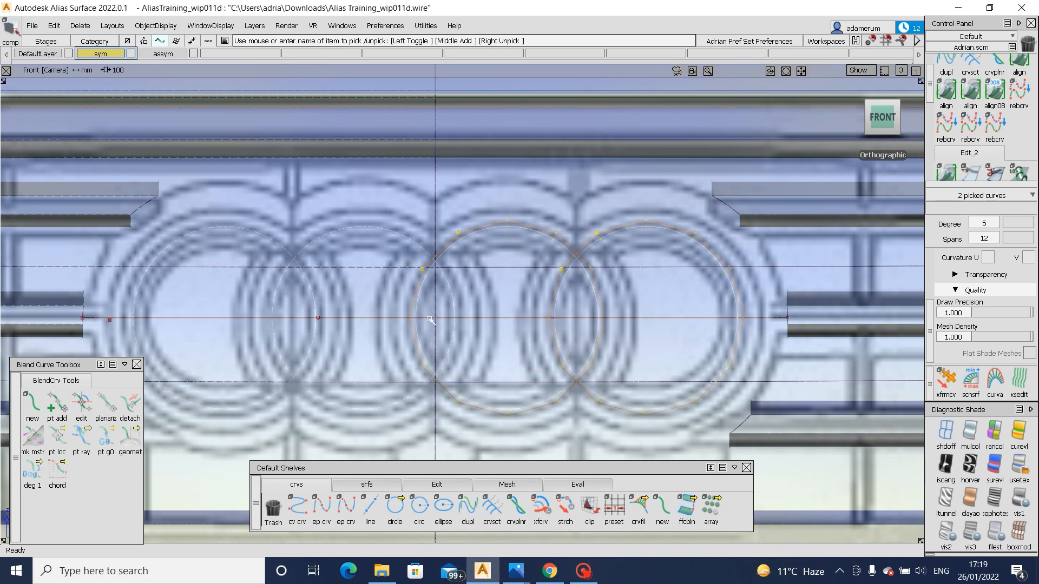
alt+shift+drag(368, 272, 457, 292)
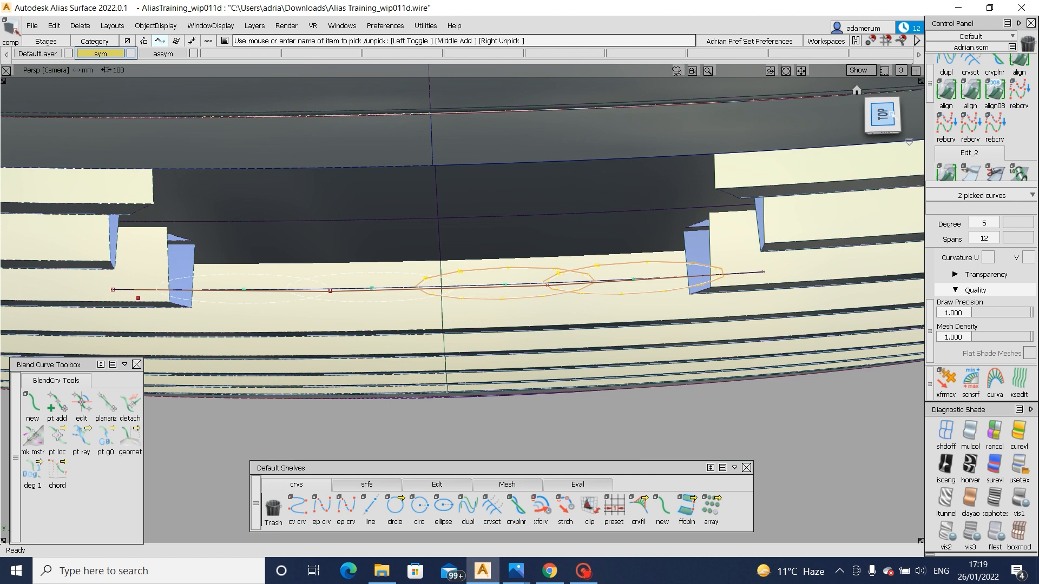
click(890, 115)
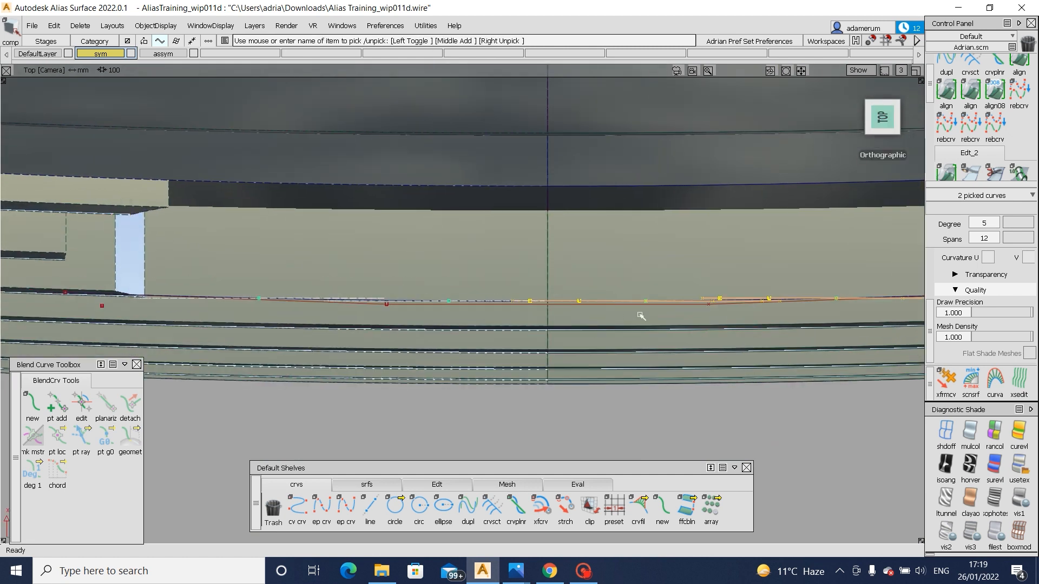
alt+shift+right_drag(670, 373, 649, 366)
alt+shift+drag(648, 337, 643, 239)
alt+shift+drag(150, 232, 407, 304)
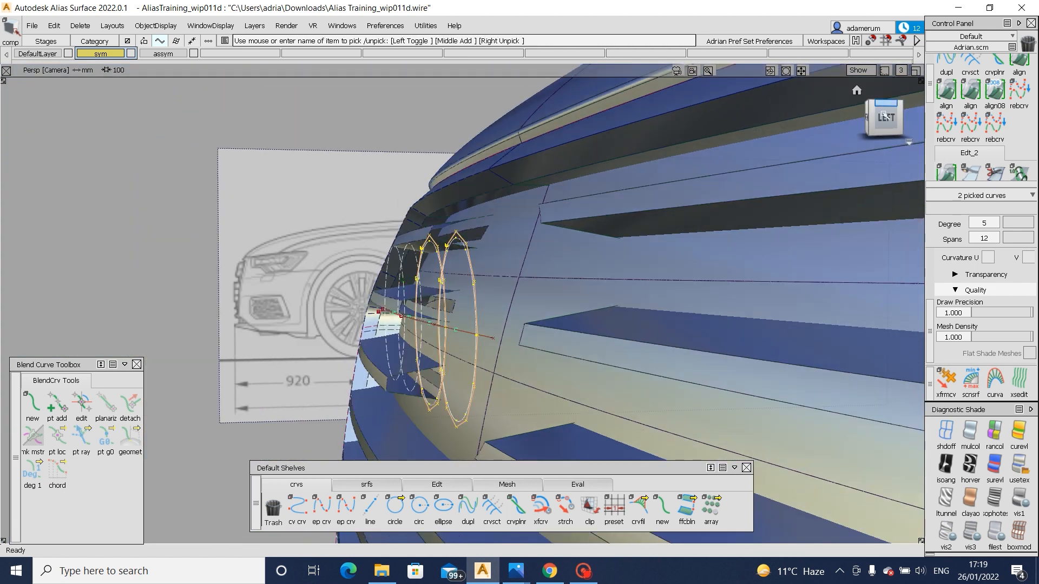
click(887, 116)
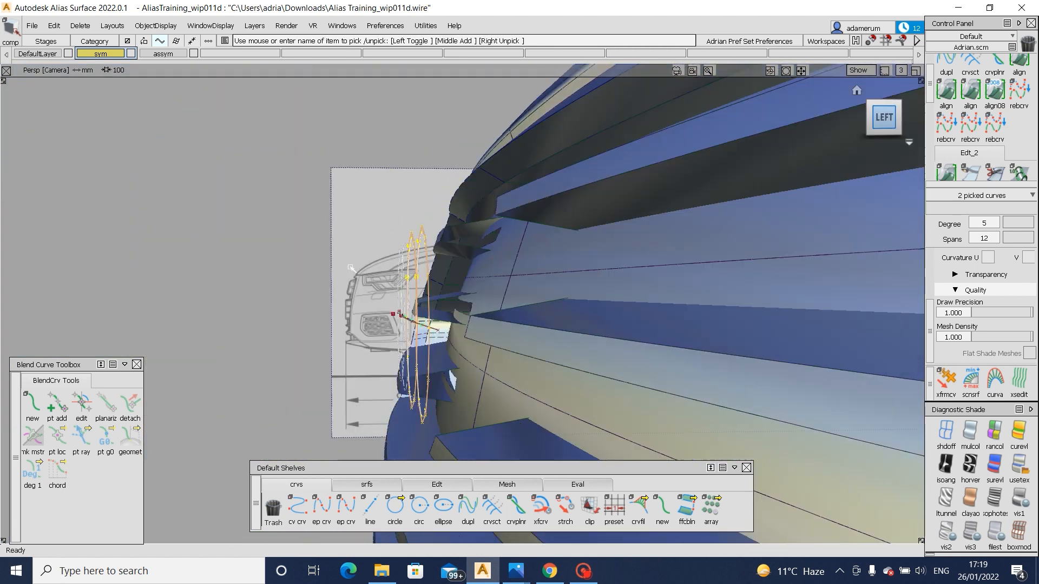
ctrl+shift+middle_drag(332, 321, 331, 270)
middle_drag(342, 307, 421, 342)
- Assign the two tilted circles to the assym layer and return to the top view
alt+shift+drag(421, 343, 579, 392)
alt+shift+right_drag(579, 392, 638, 309)
drag(172, 54, 170, 68)
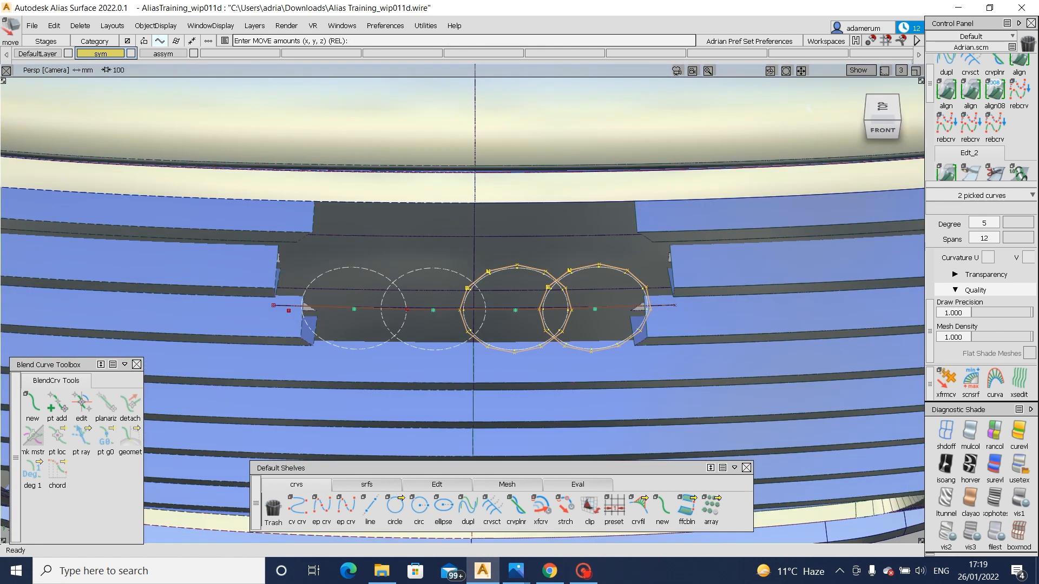
click(883, 106)
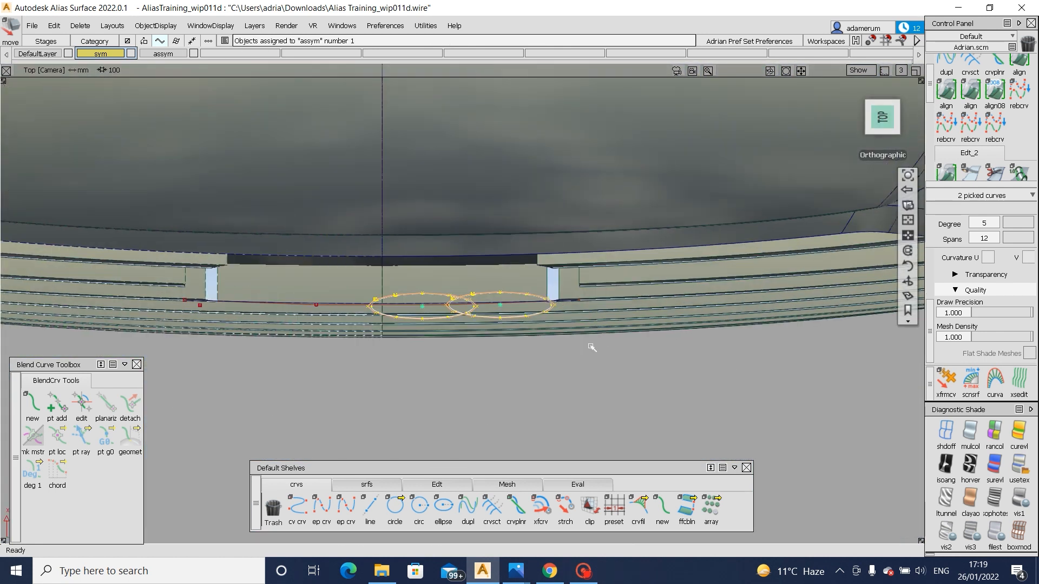
- In the top view, rotate only the outer circle 2.3° about Z to follow the bowed curve
ctrl+shift+drag(529, 346, 504, 303)
mouse_move(464, 266)
ctrl+shift+mouse_down()
mouse_move(494, 297)
mouse_move(470, 363)
mouse_move(460, 341)
ctrl+shift+mouse_up()
ctrl+shift+drag(452, 332, 471, 346)
click(457, 297)
alt+shift+right_drag(515, 362, 563, 394)
ctrl+shift+middle_drag(563, 394, 550, 420)
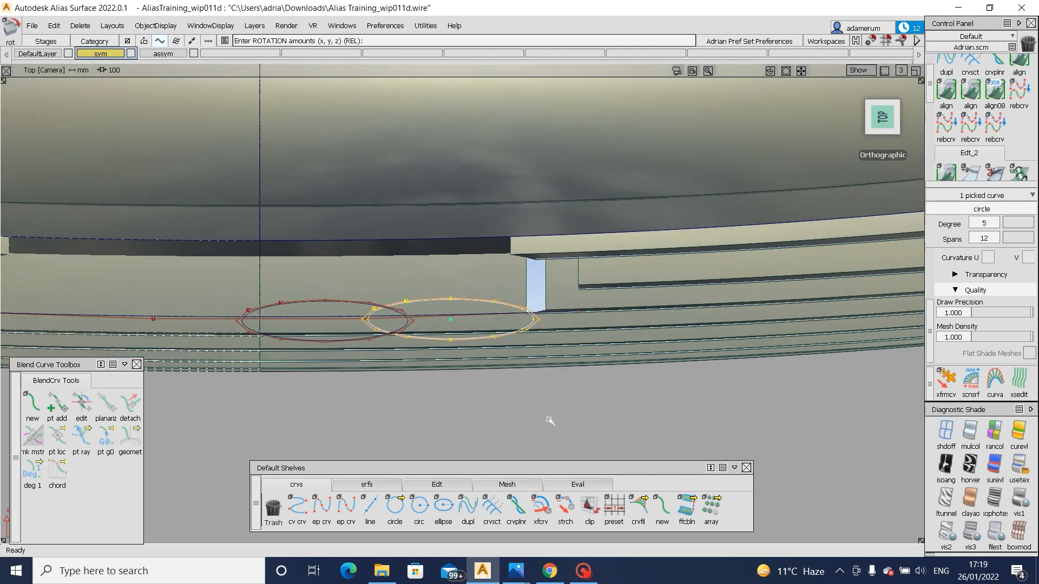
right_drag(551, 421, 556, 422)
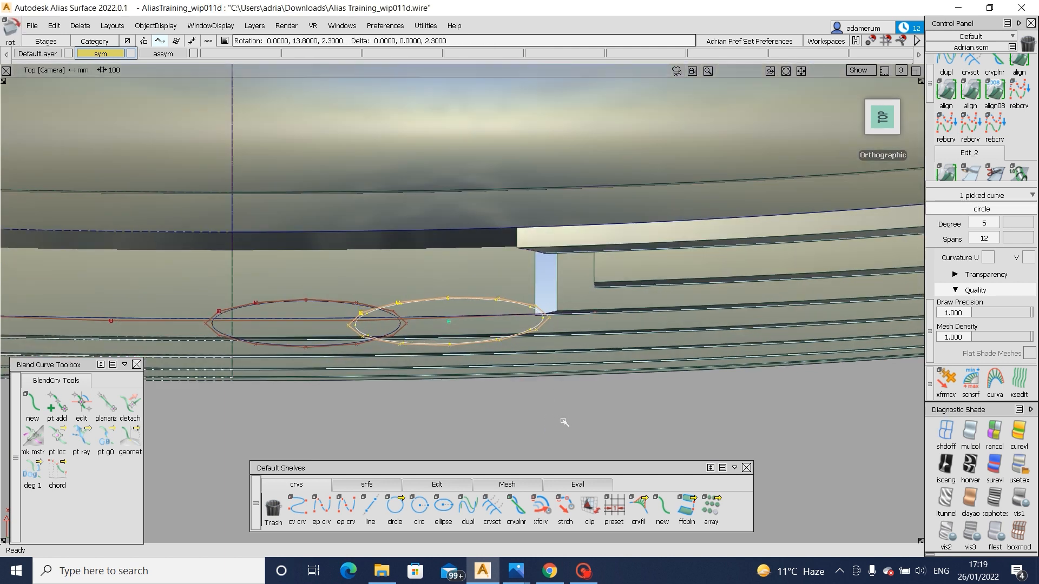
- Pick the inner circle in the top view and move it slightly forward to line up with the outer one
alt+shift+middle_drag(293, 363, 422, 382)
ctrl+shift+drag(435, 385, 425, 298)
click(434, 303)
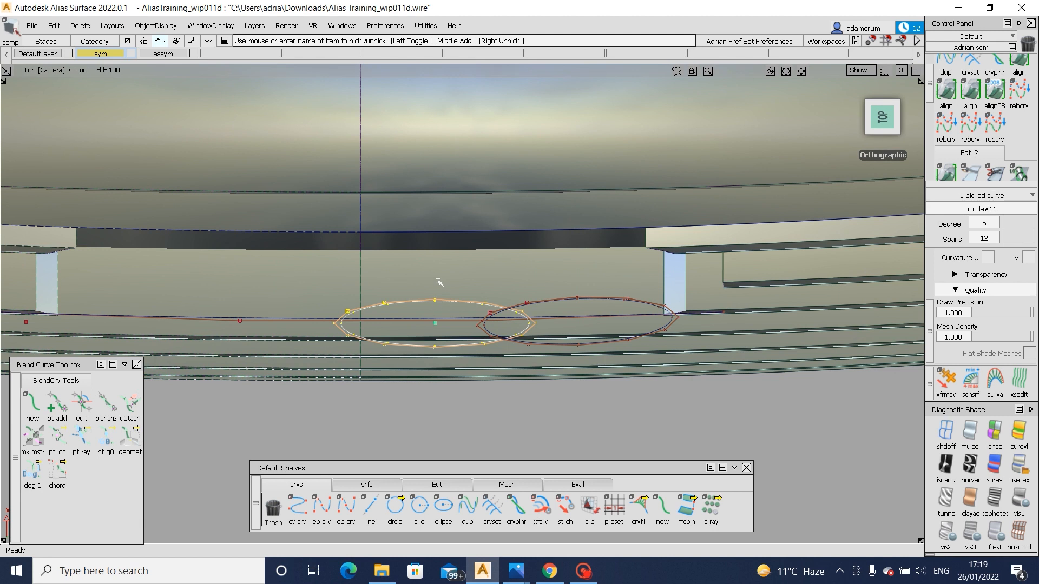
key(w)
right_drag(438, 281, 439, 284)
- Try pasting the copied circle and undo the paste
ctrl+shift+drag(442, 274, 468, 318)
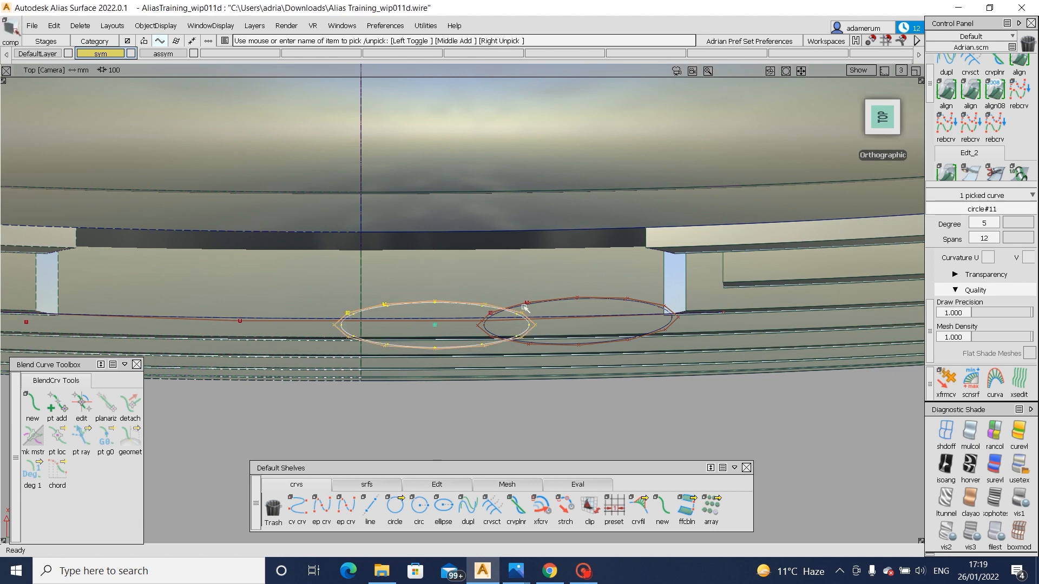
click(54, 25)
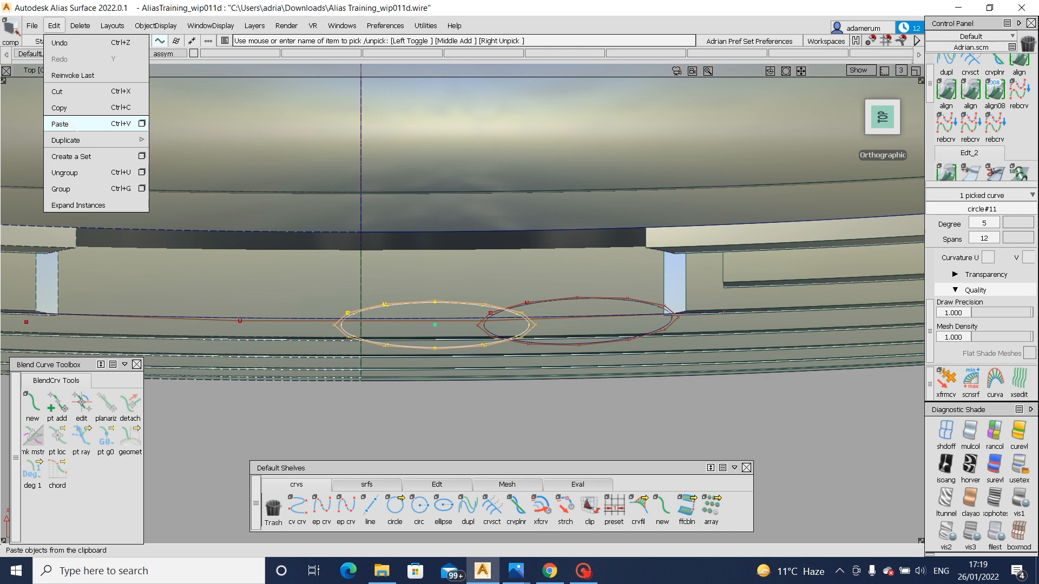
click(75, 126)
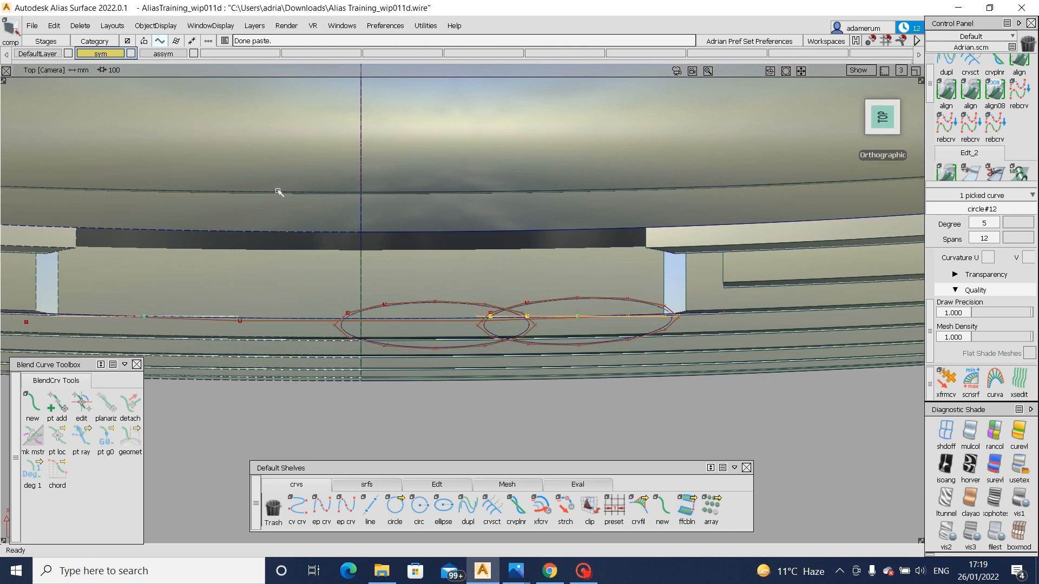
click(382, 265)
- Mirror-duplicate the inner circle and the outer circle across the centreline to complete the four rings
drag(421, 295, 440, 317)
click(54, 26)
mouse_move(98, 140)
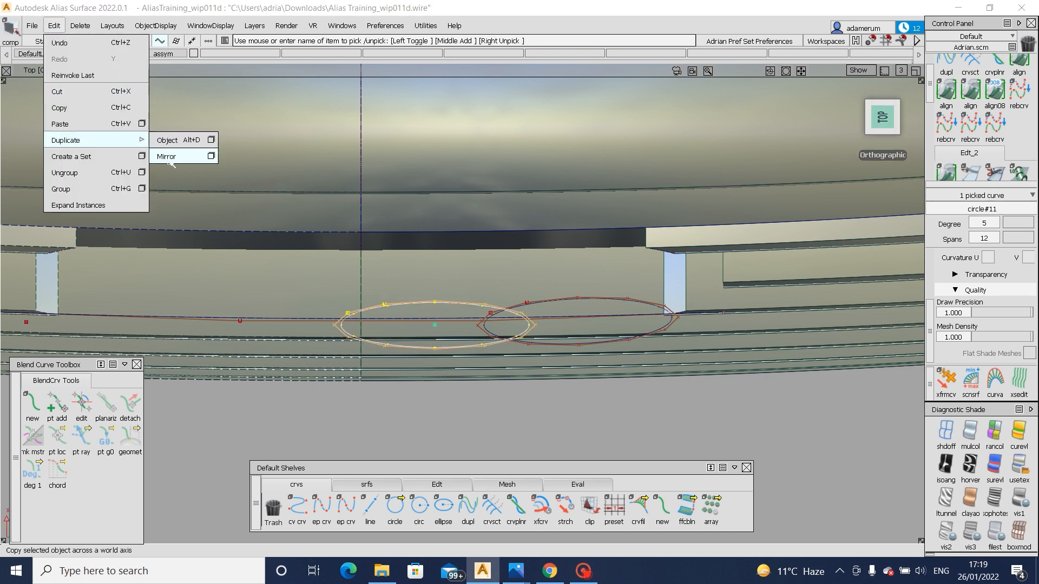
click(168, 156)
click(485, 327)
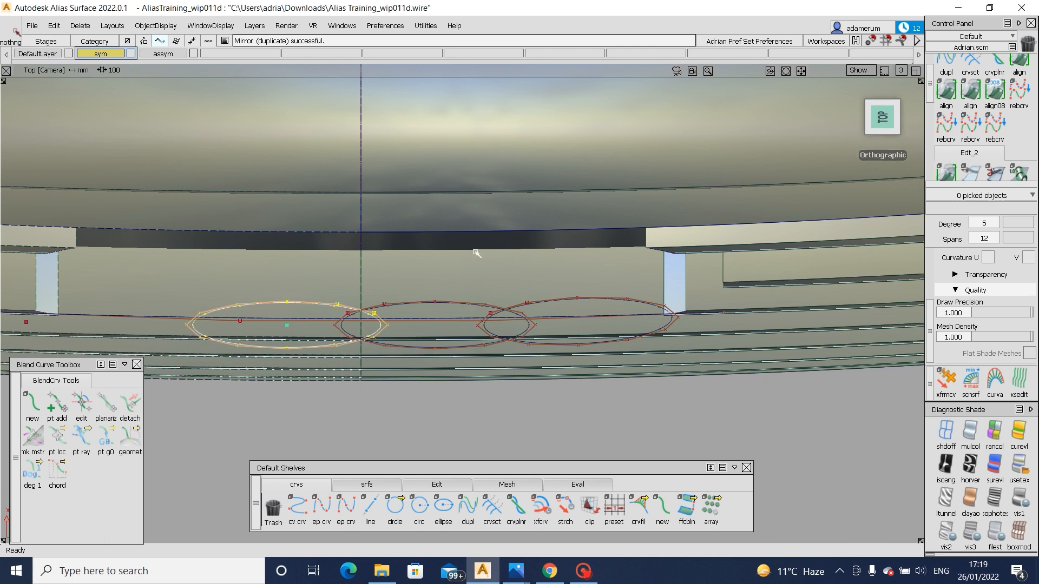
click(550, 306)
click(54, 26)
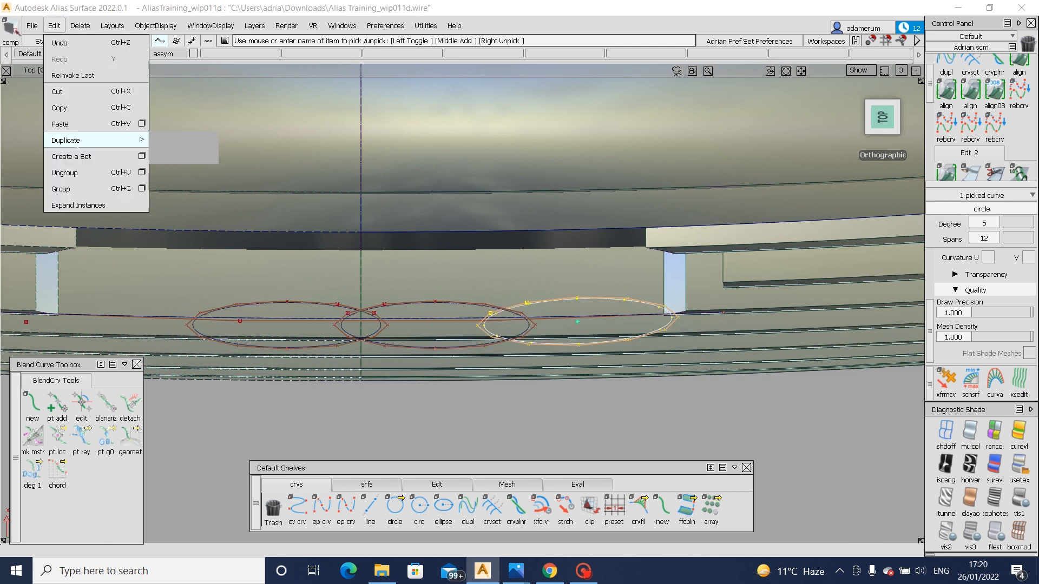
mouse_move(135, 140)
click(176, 156)
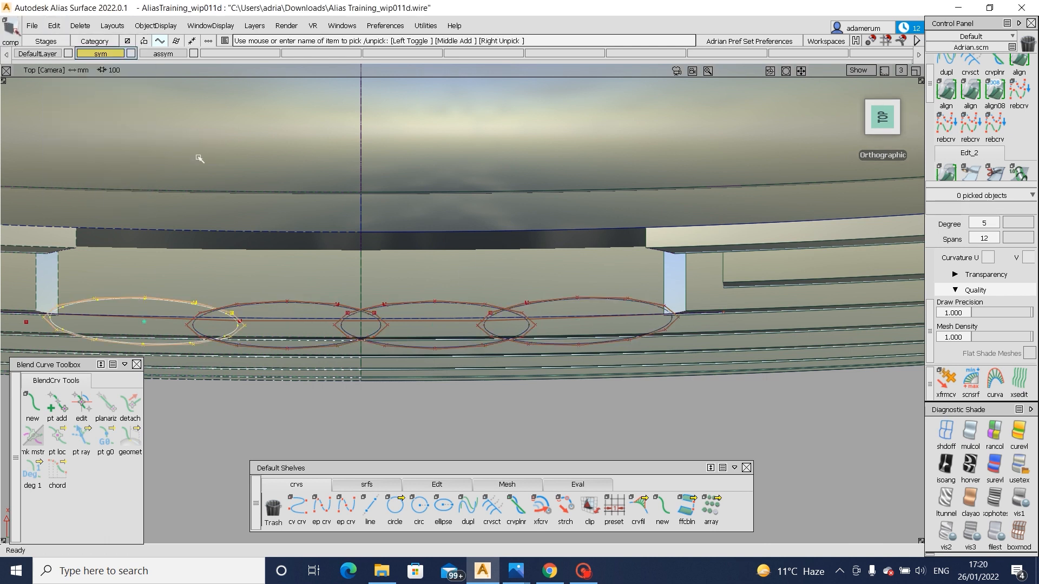
- Make assym the active layer and clear the selection of the mirrored circle
key(F8)
alt+shift+right_drag(382, 217, 270, 192)
click(162, 54)
alt+shift+drag(271, 192, 606, 188)
alt+shift+right_drag(606, 188, 577, 189)
alt+shift+drag(577, 190, 357, 281)
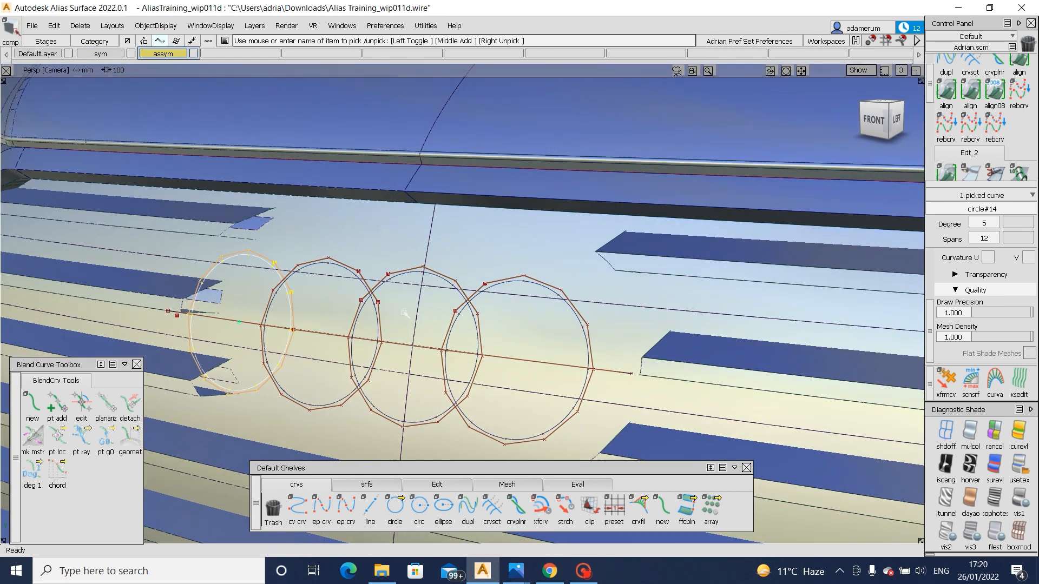
click(397, 311)
- Build a Multi-surface Draft from the rightmost circle with a draft angle of 0 and a length of 40, excluding the neighbouring circle
click(368, 485)
click(518, 507)
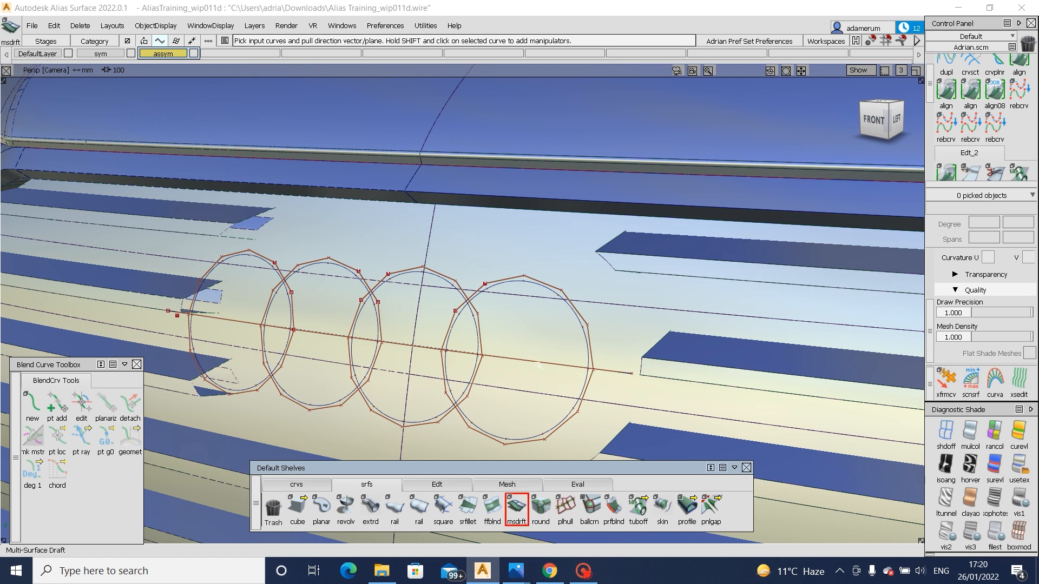
click(520, 281)
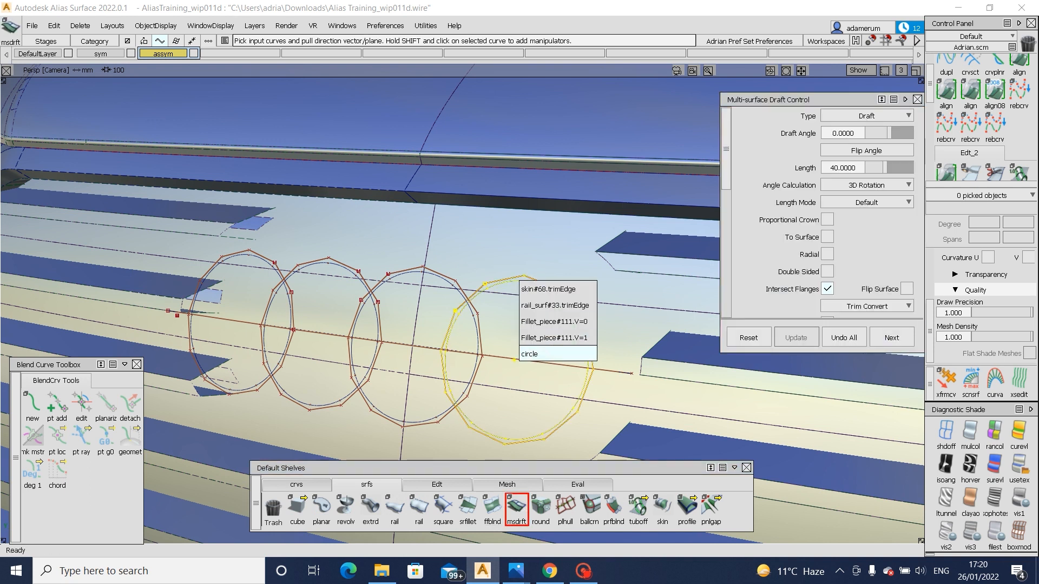
click(536, 354)
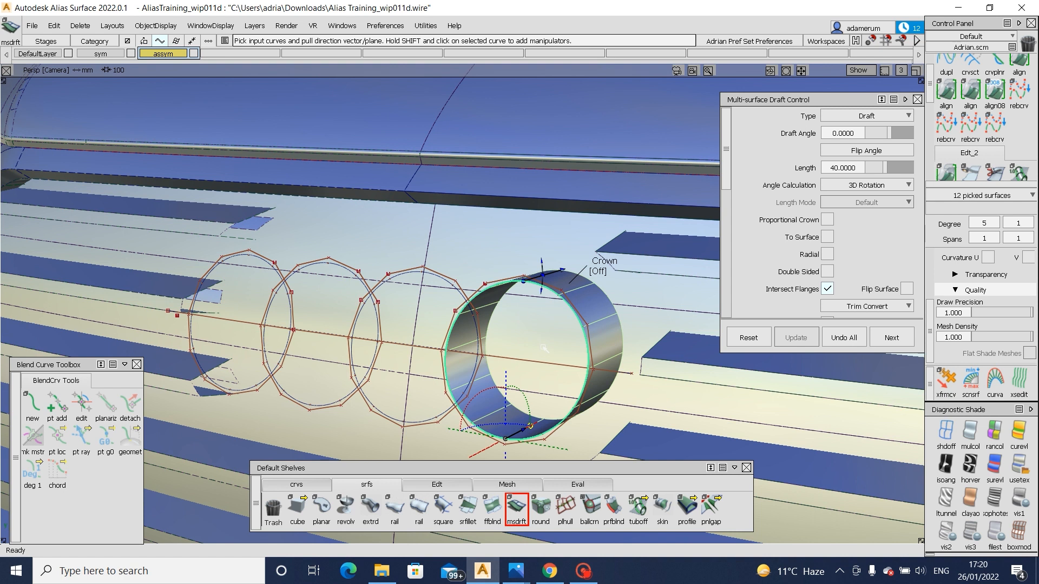
click(444, 283)
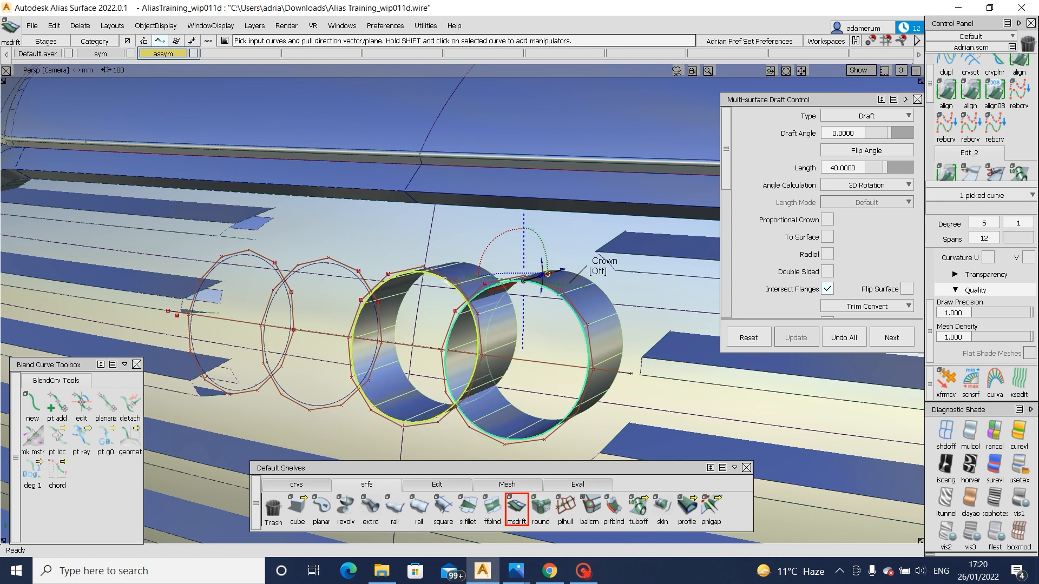
click(444, 280)
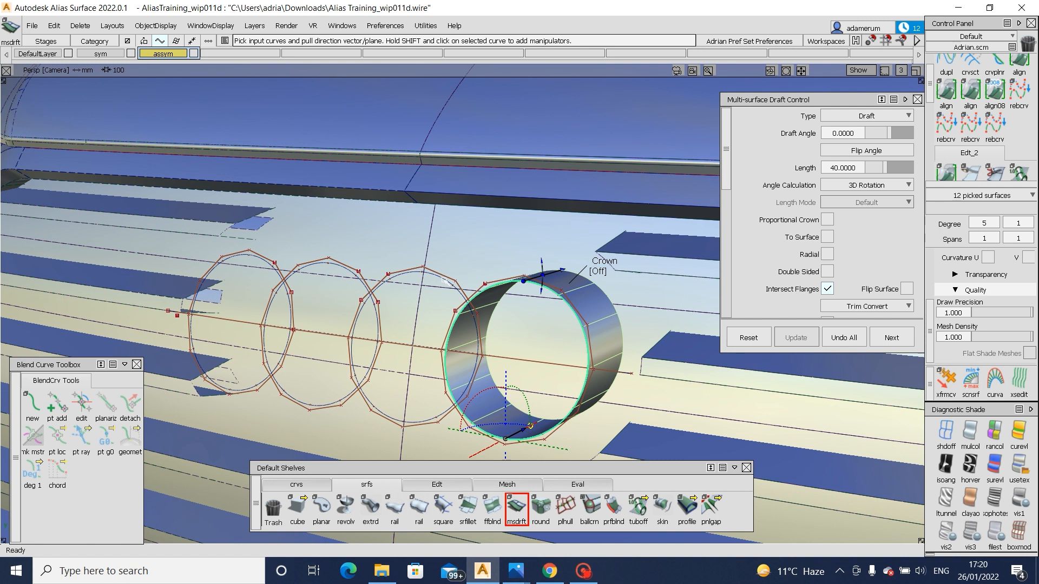
- Shorten the draft surface on the rightmost circle to a length of 20
alt+shift+drag(428, 345, 534, 286)
scroll(384, 238, up, 4)
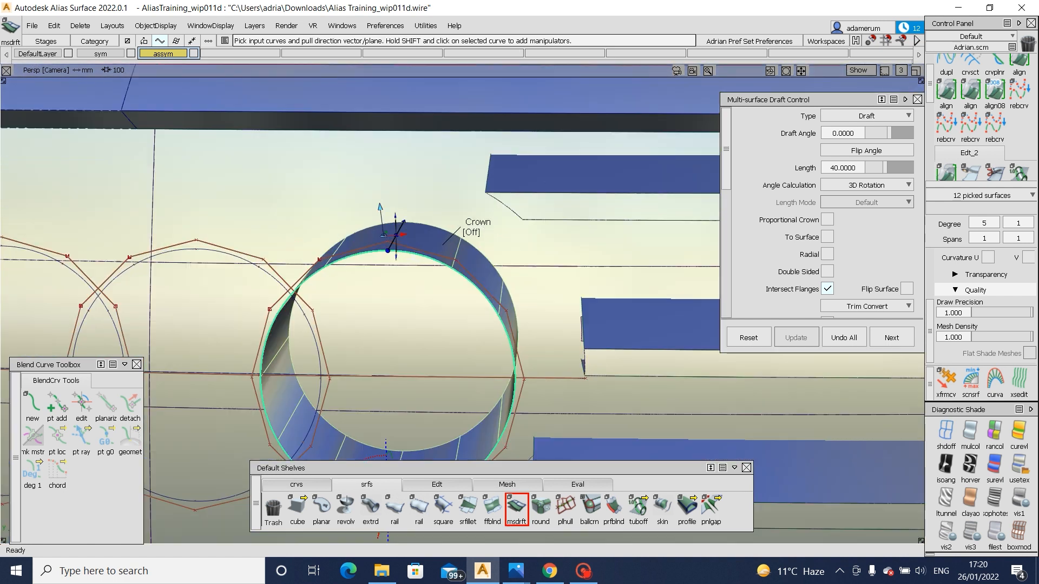
alt+shift+drag(385, 240, 517, 263)
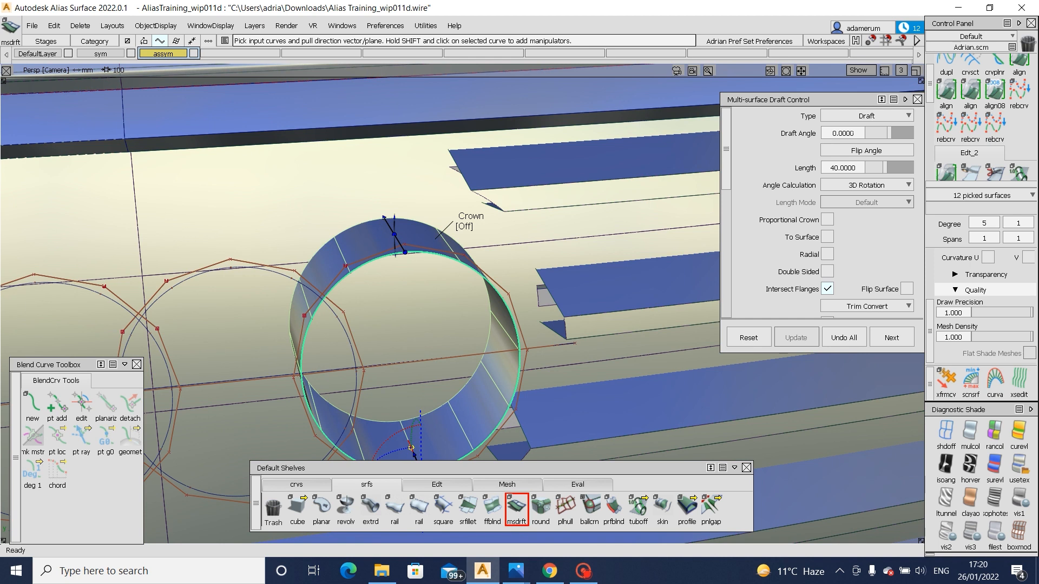
click(876, 167)
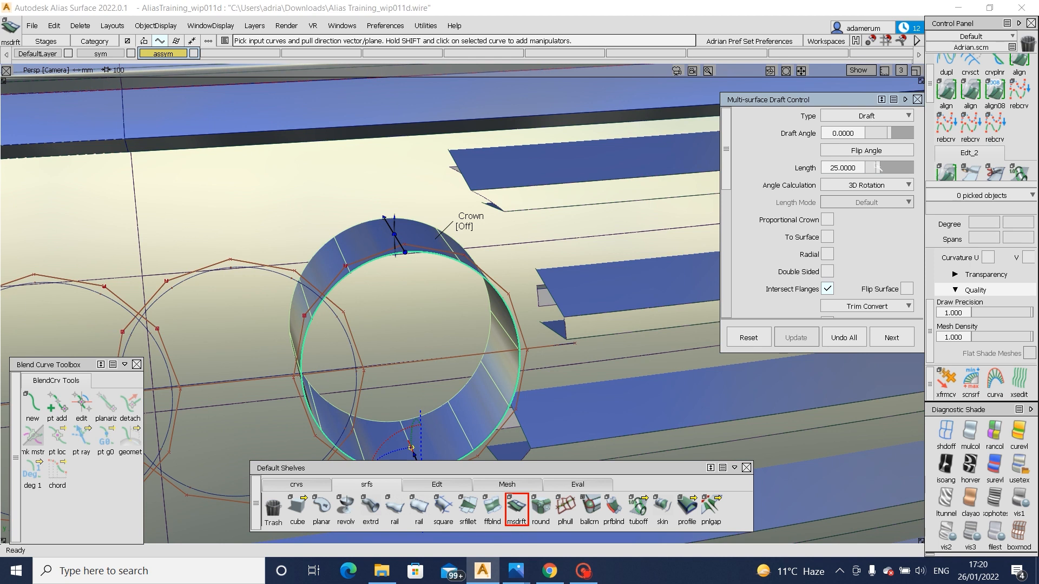
click(877, 166)
- Try Explicit Control on the draft surface, review its degree, span and draft vector options, and switch it off again
scroll(829, 263, down, 2)
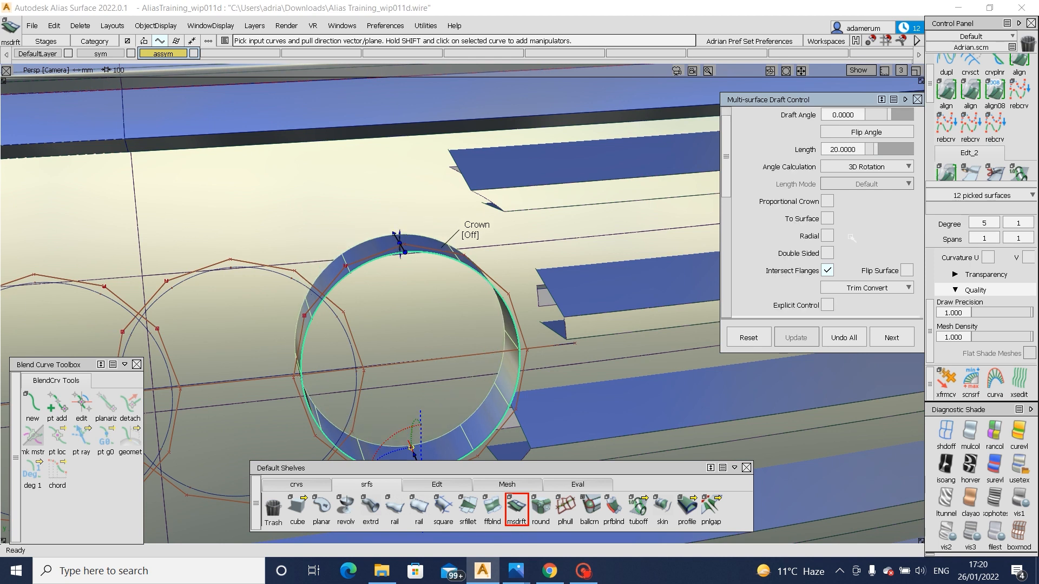
click(828, 264)
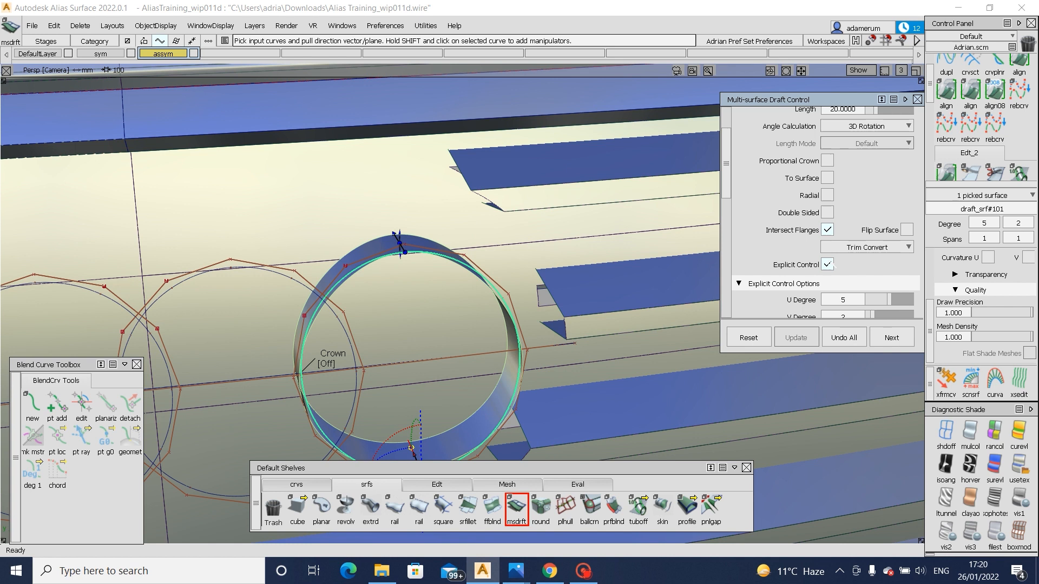
scroll(834, 263, down, 3)
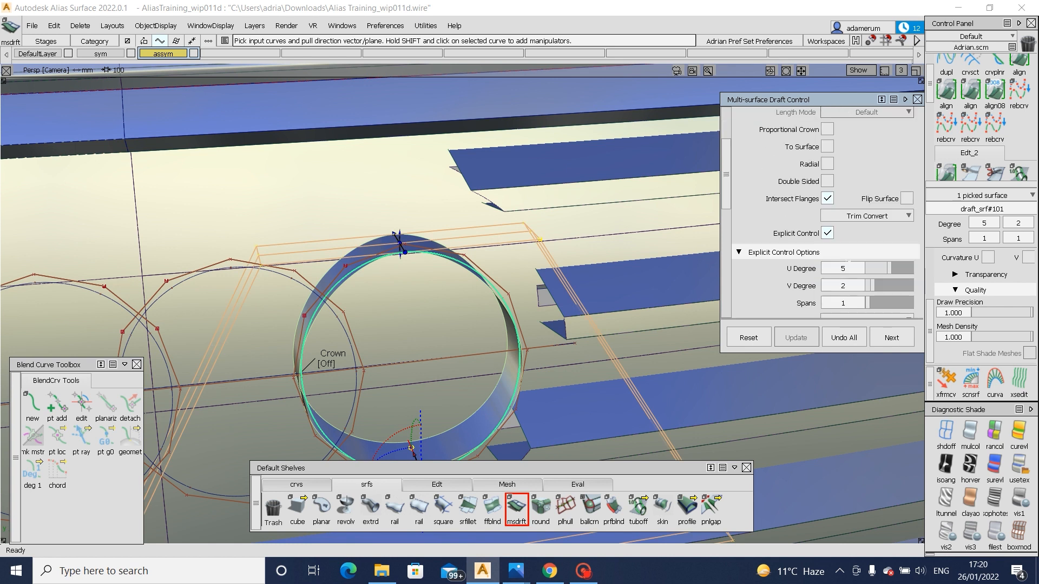
scroll(869, 249, down, 1)
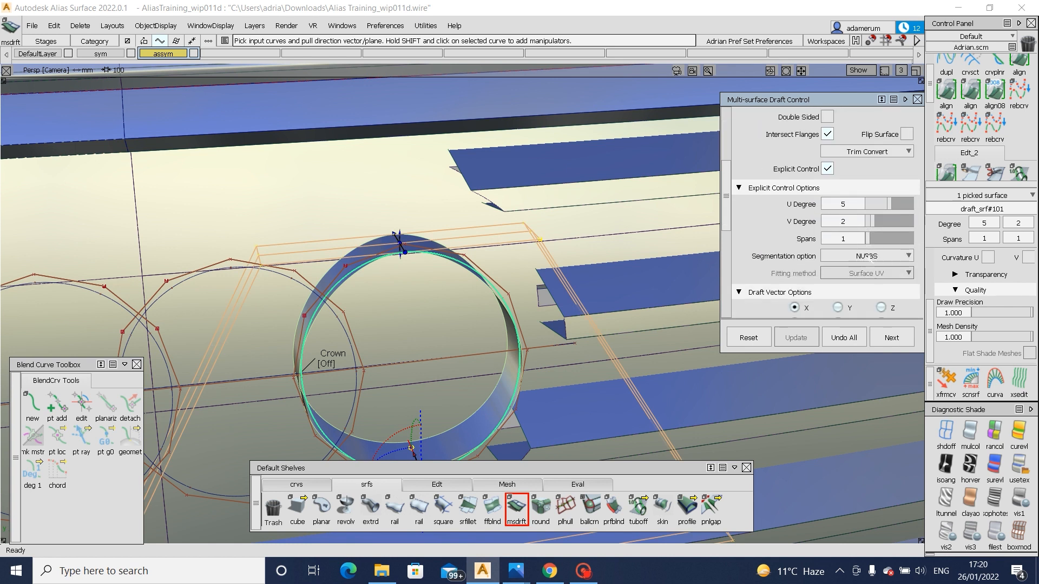
scroll(801, 243, down, 5)
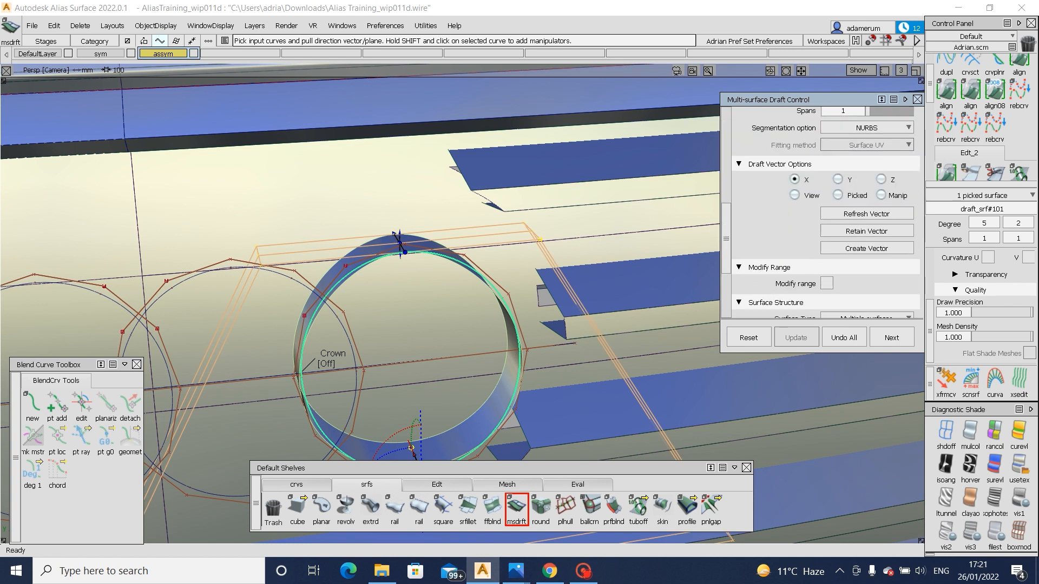
scroll(797, 270, up, 5)
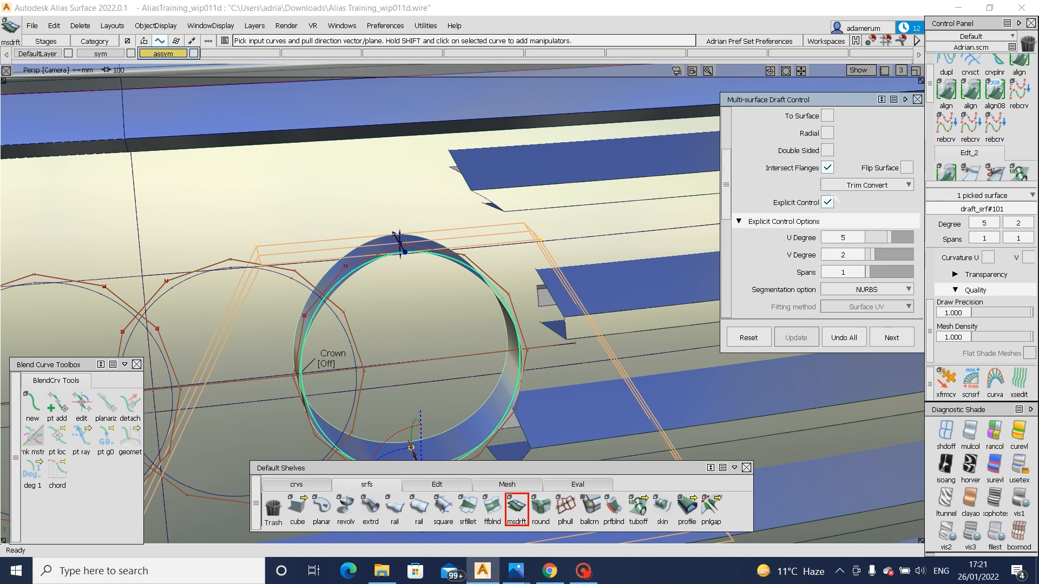
click(828, 201)
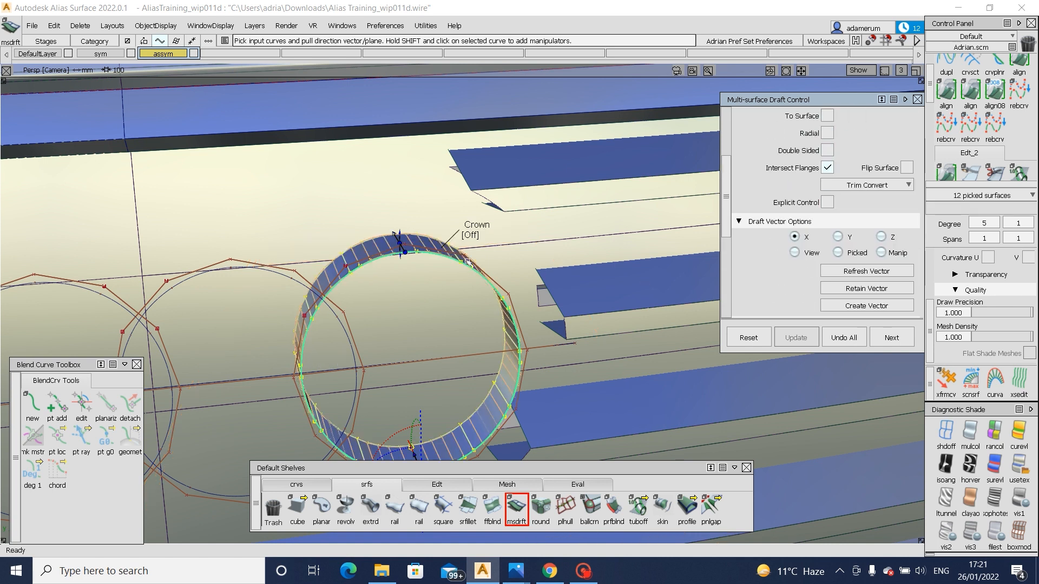
scroll(778, 196, up, 3)
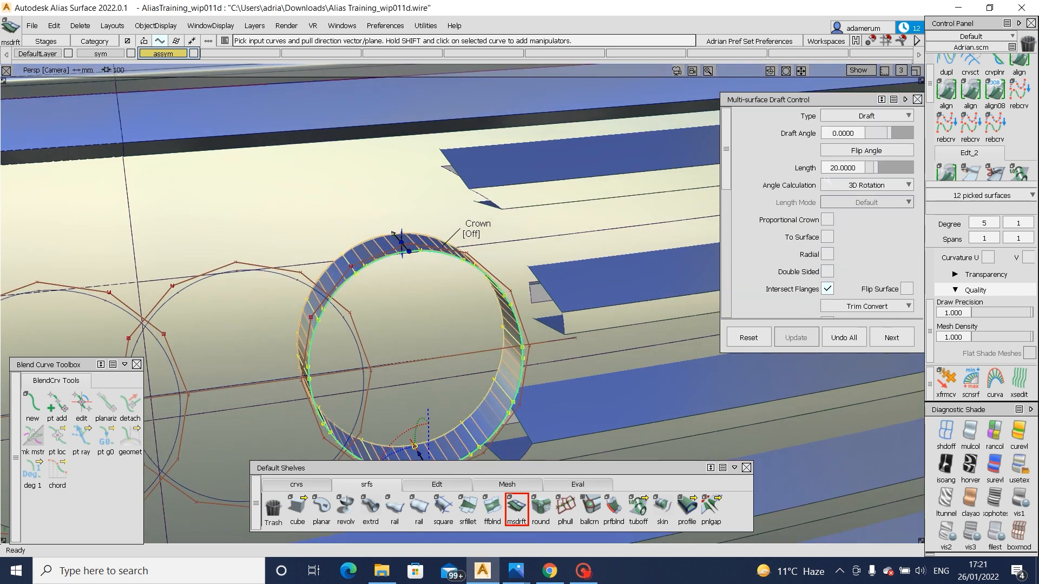
- Check the draft surface from the side, and set its length to 15 and its draft angle to 45
click(854, 134)
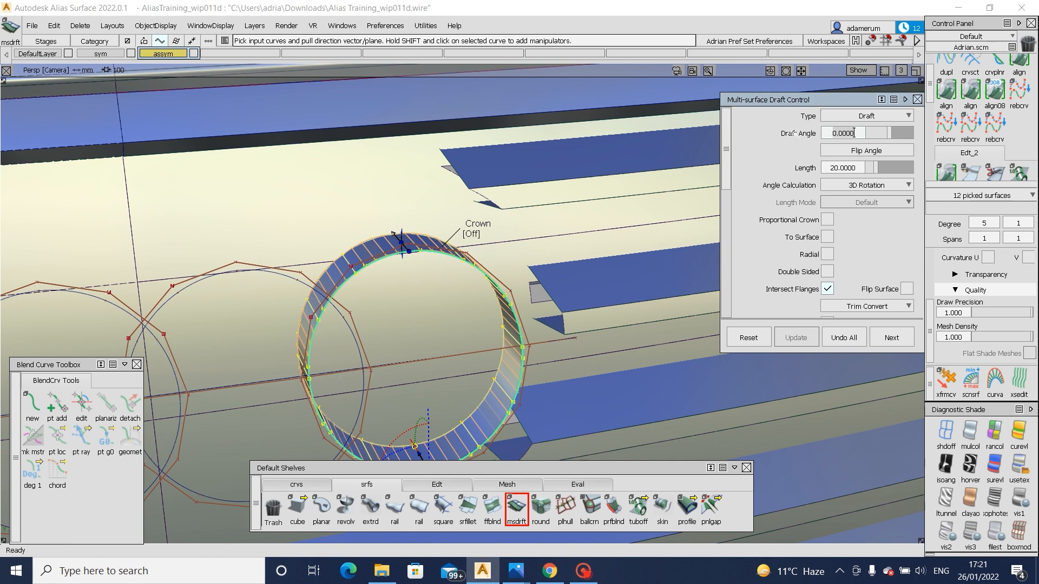
alt+shift+drag(272, 190, 315, 210)
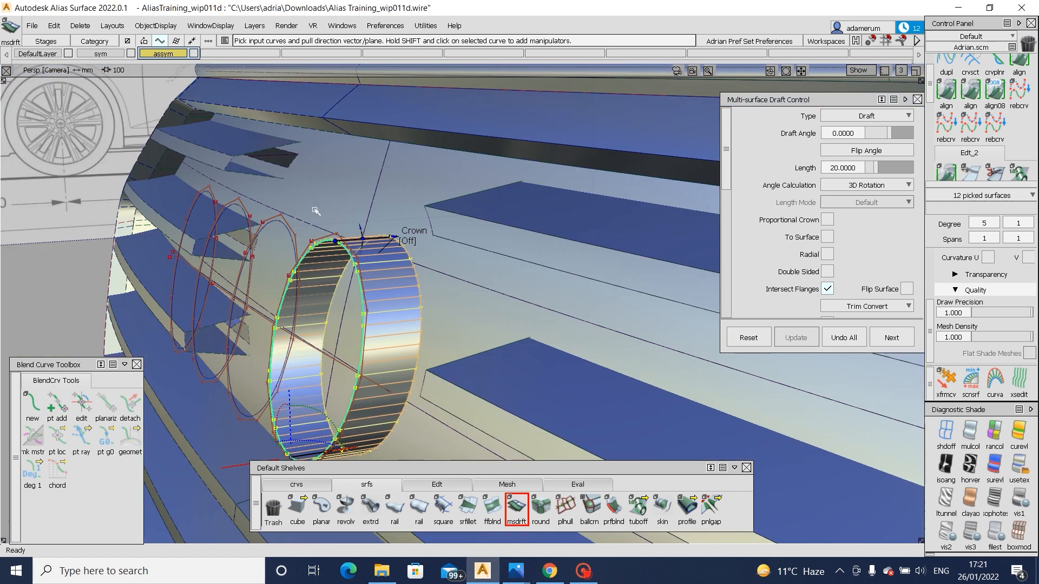
click(917, 99)
click(890, 120)
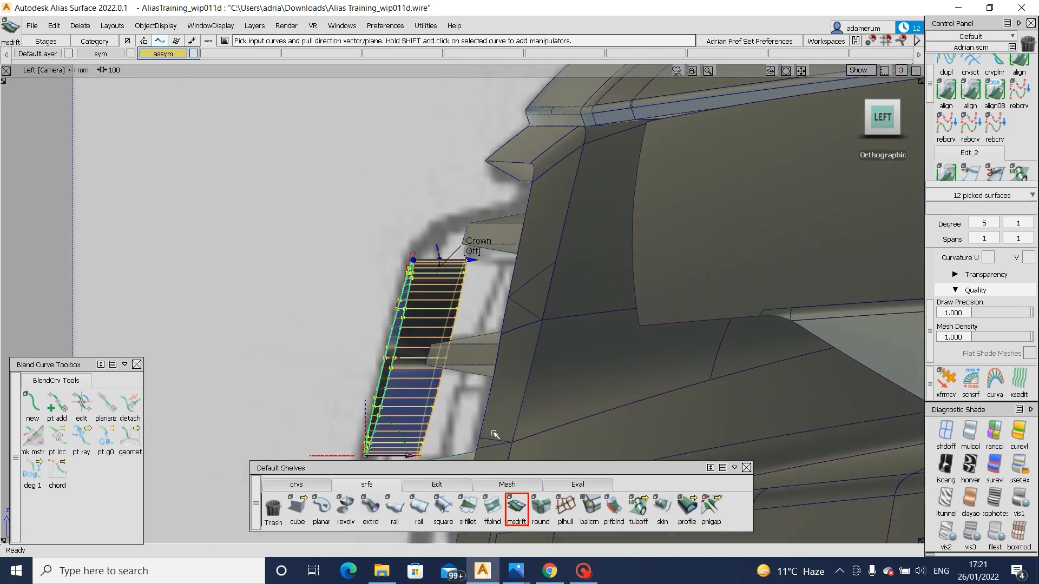
click(441, 312)
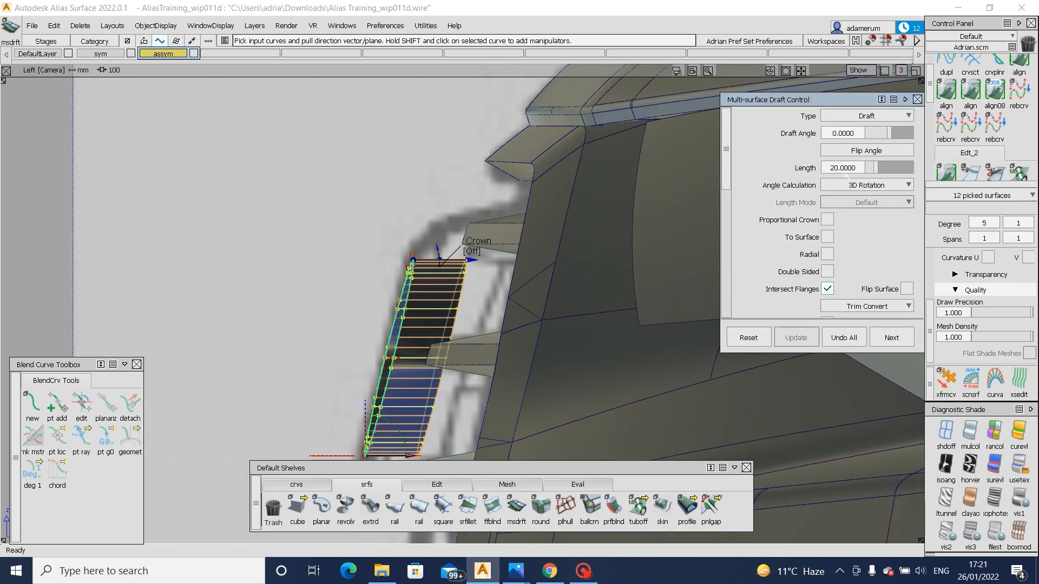
drag(864, 169, 835, 168)
text(25)
key(Return)
click(854, 133)
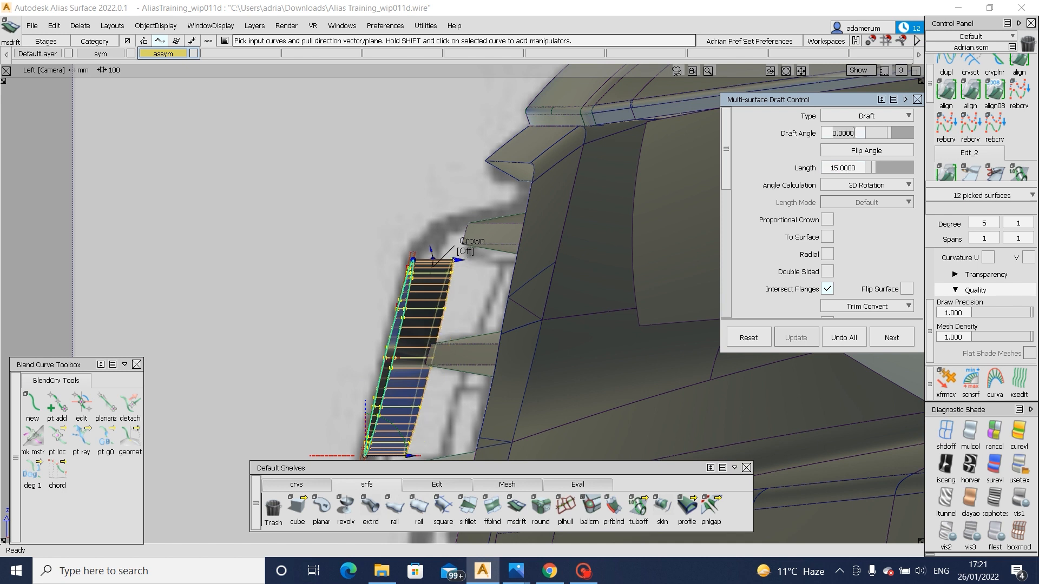
key(BackSpace)
text(45)
key(Return)
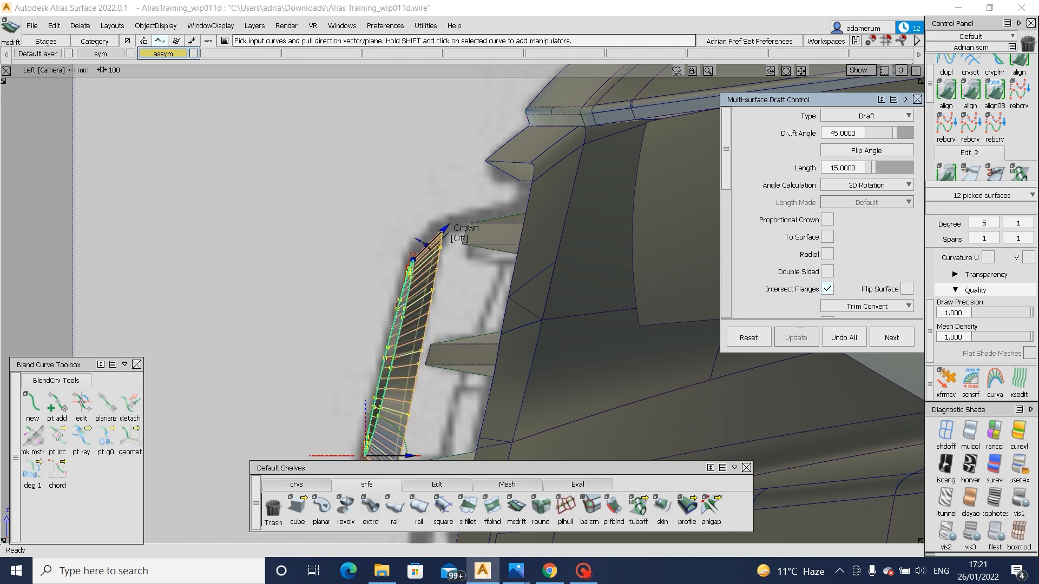
- Undo the entire draft surface on the rightmost circle and close the Multi-surface Draft settings
alt+shift+middle_drag(480, 307, 501, 262)
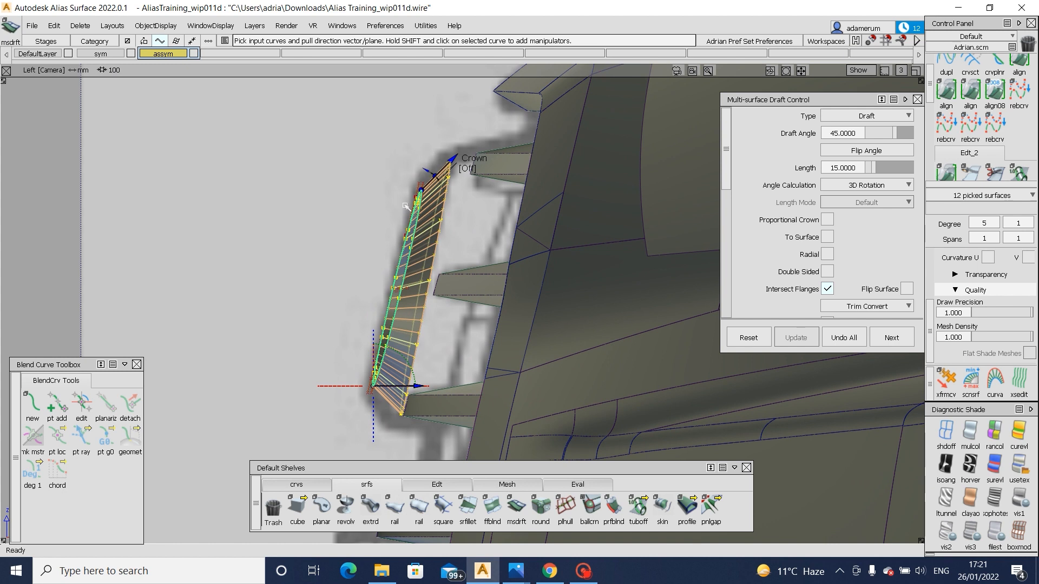
click(853, 338)
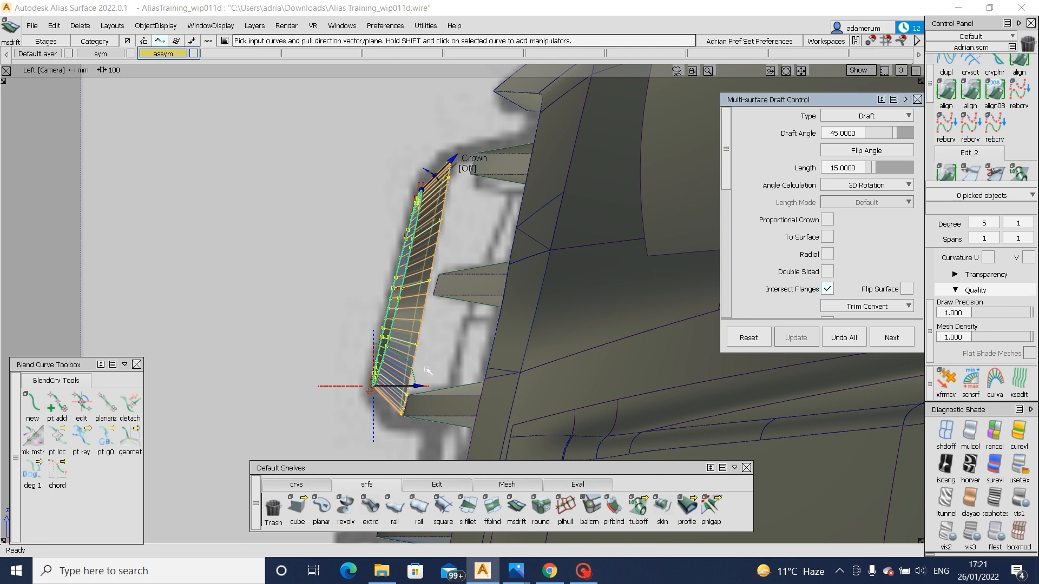
key(F8)
alt+shift+middle_drag(381, 382, 433, 339)
alt+shift+right_drag(433, 339, 380, 408)
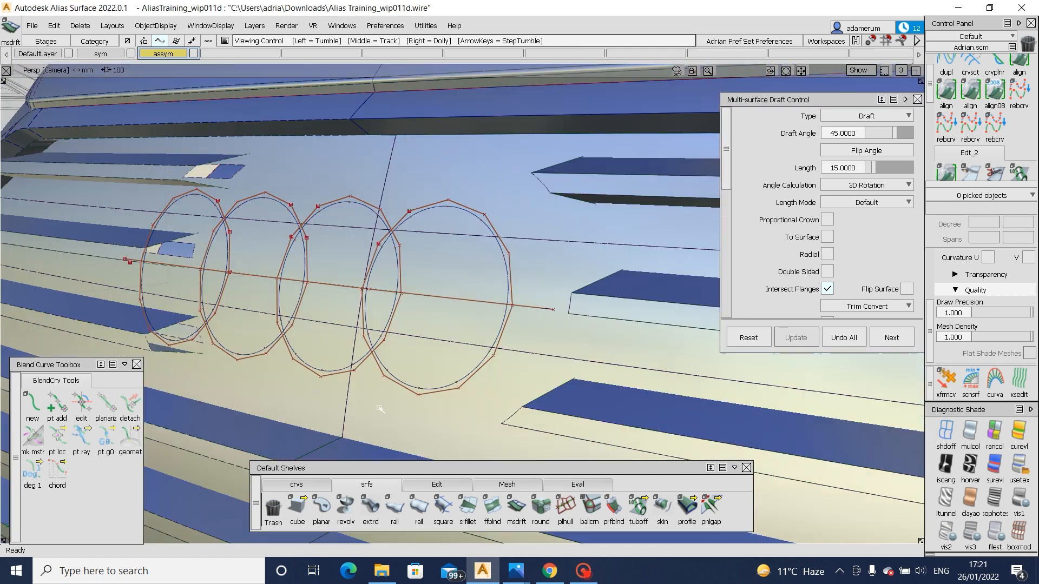
alt+shift+drag(380, 408, 518, 424)
click(917, 99)
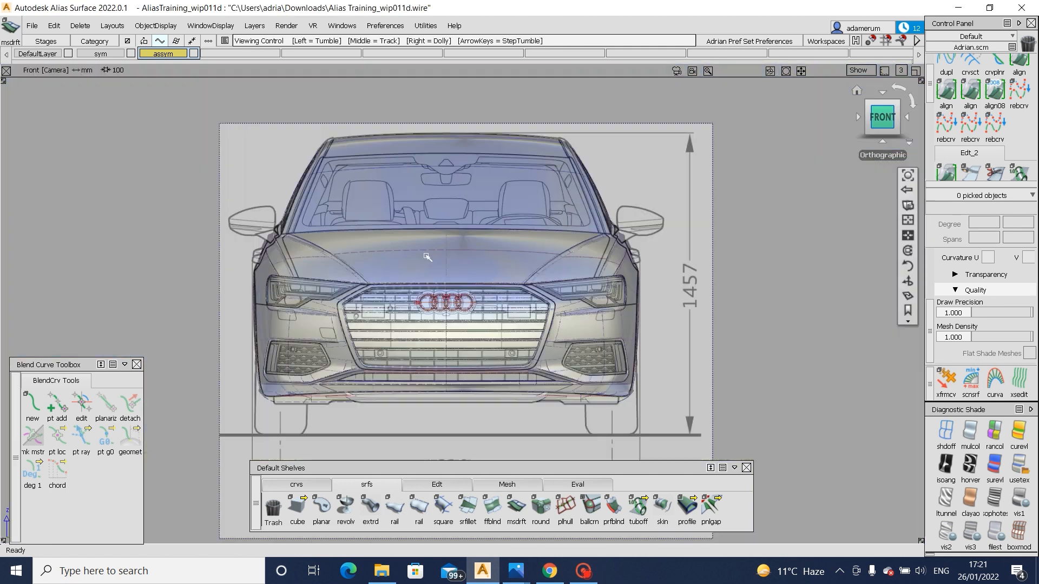
- Place a primitive plane on the centreline at the middle of the four rings in the front view
alt+shift+middle_drag(449, 301, 560, 312)
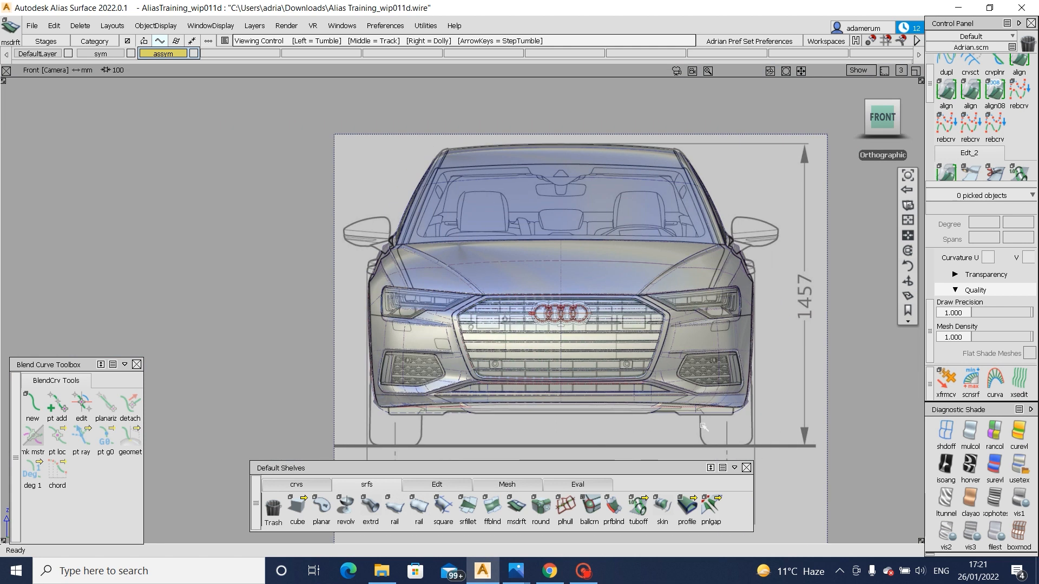
alt+shift+right_drag(705, 425, 714, 228)
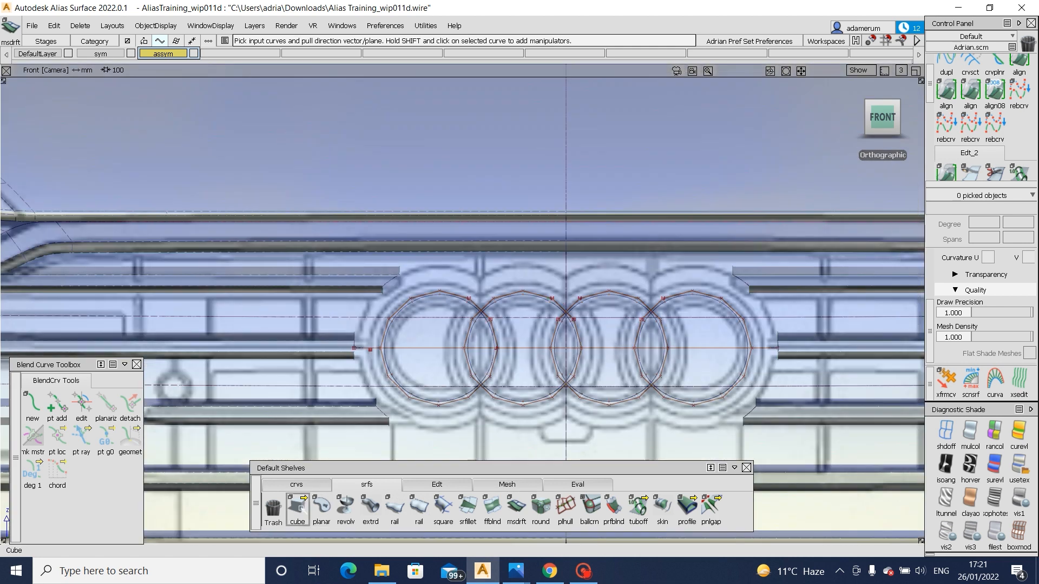
click(302, 508)
drag(297, 506, 297, 311)
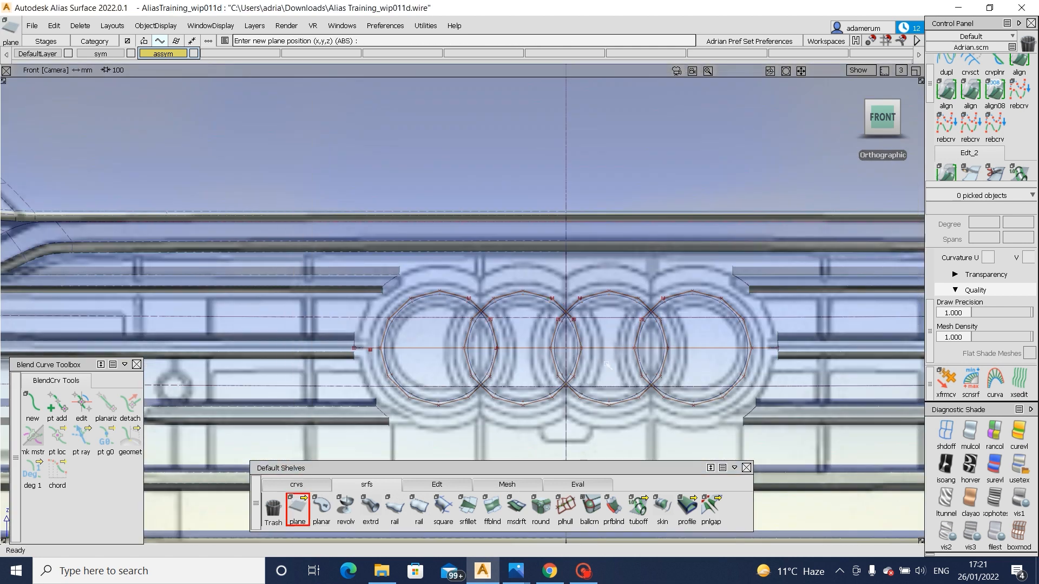
click(566, 349)
- Rotate the new plane 13.5 degrees about Y in the side view to match the tilt of the rings
alt+shift+drag(806, 190, 714, 225)
click(883, 129)
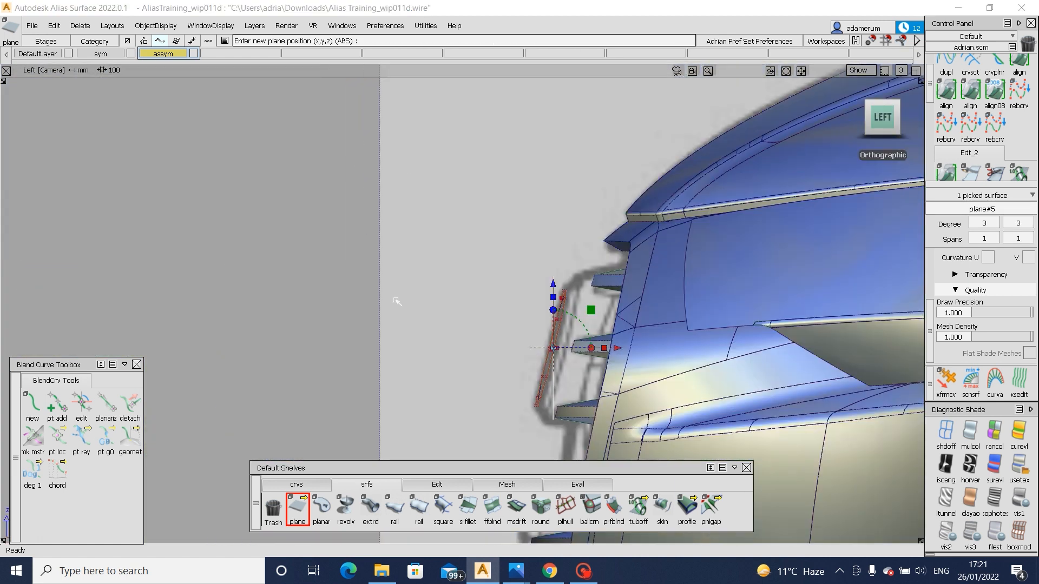
key(r)
middle_drag(433, 260, 475, 268)
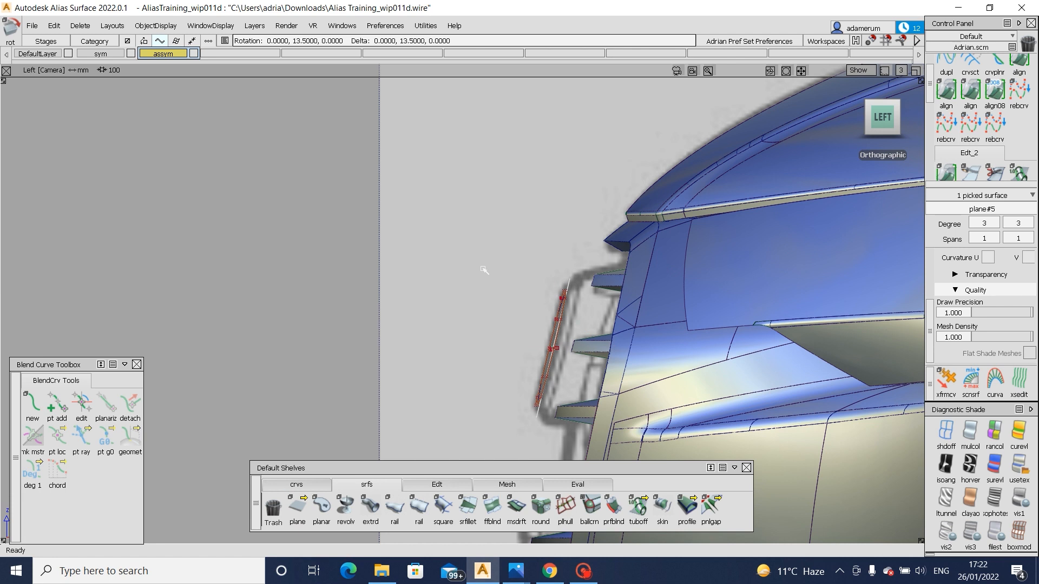
- Try to scale the plane proportionally over the rings and undo the scaling
alt+shift+drag(521, 304, 685, 356)
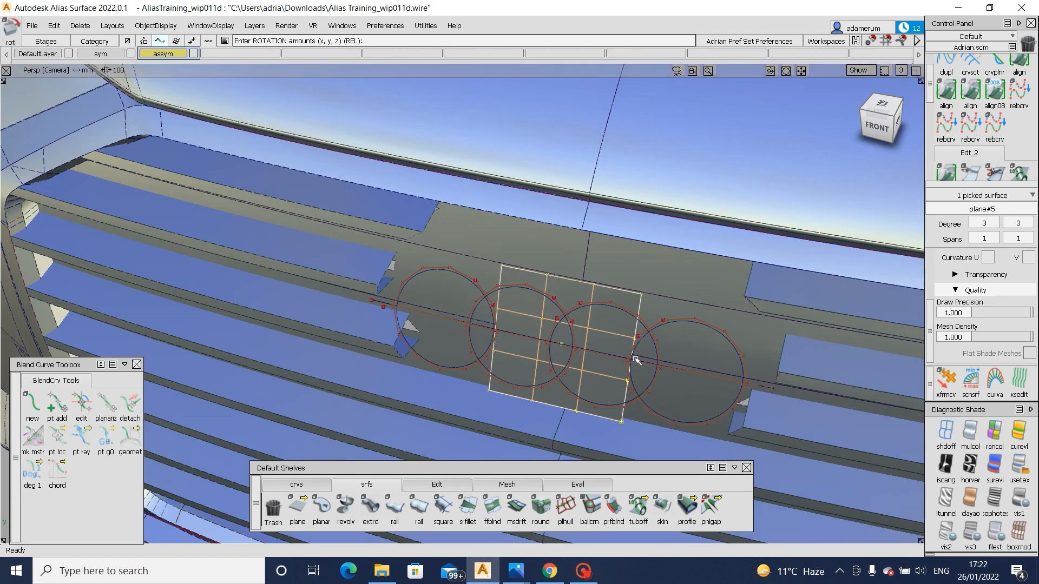
alt+shift+drag(591, 370, 594, 379)
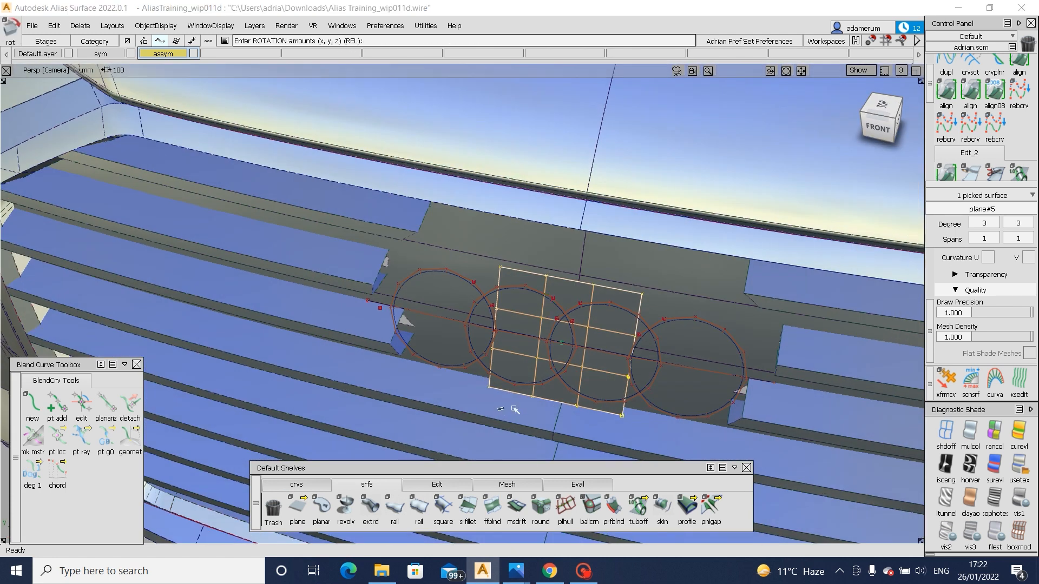
ctrl+shift+middle_drag(497, 409, 547, 409)
alt+shift+drag(517, 389, 560, 384)
alt+shift+right_drag(560, 384, 520, 384)
alt+shift+middle_drag(519, 384, 527, 264)
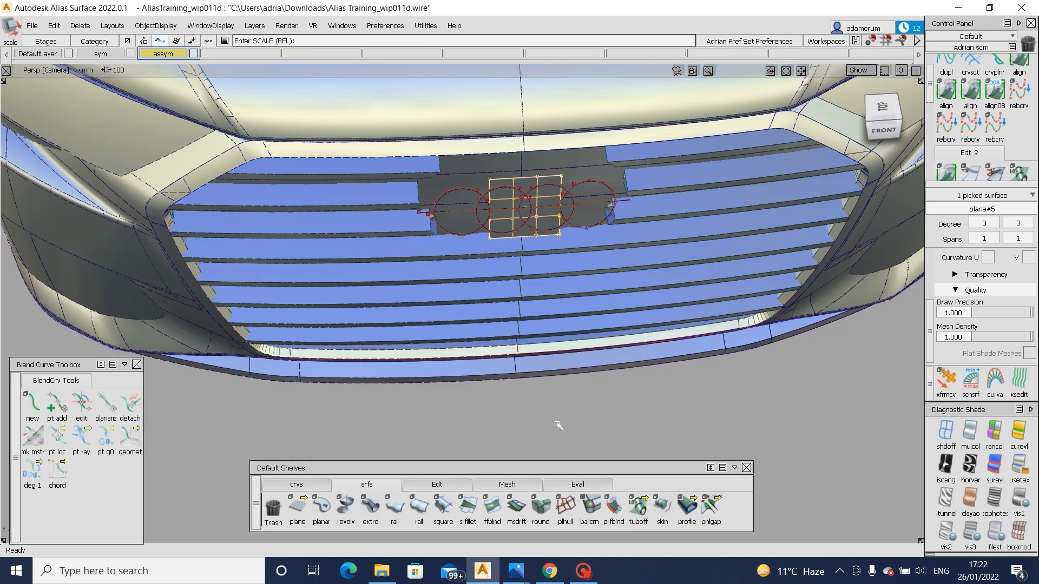
mouse_move(558, 422)
mouse_down()
mouse_move(596, 424)
mouse_move(574, 415)
mouse_up()
key(ctrl+z)
- Stretch the plane sideways with non-proportional scale until it extends past the outer rings at both ends
click(451, 487)
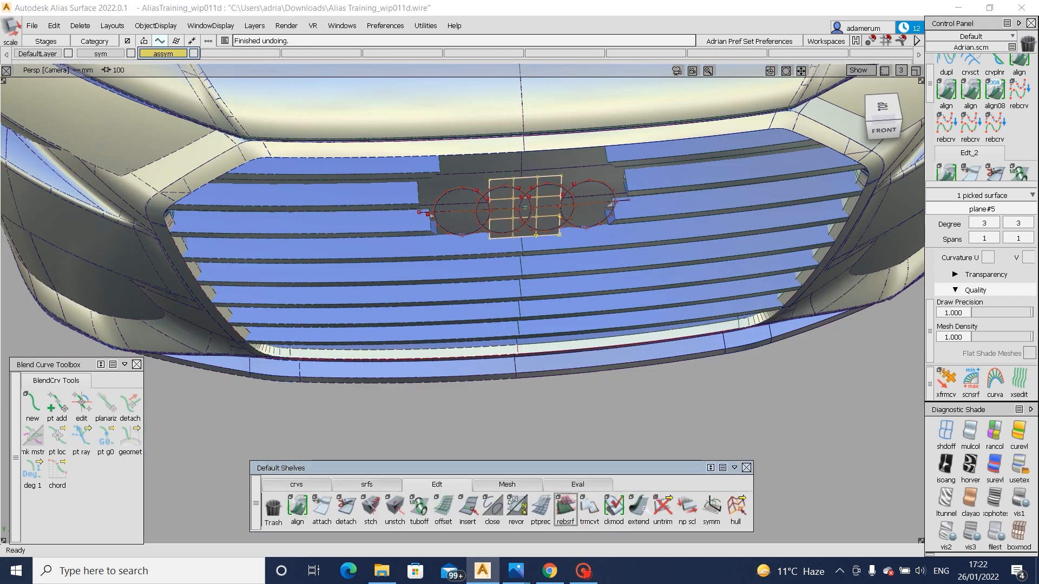
click(687, 508)
middle_drag(603, 452, 893, 463)
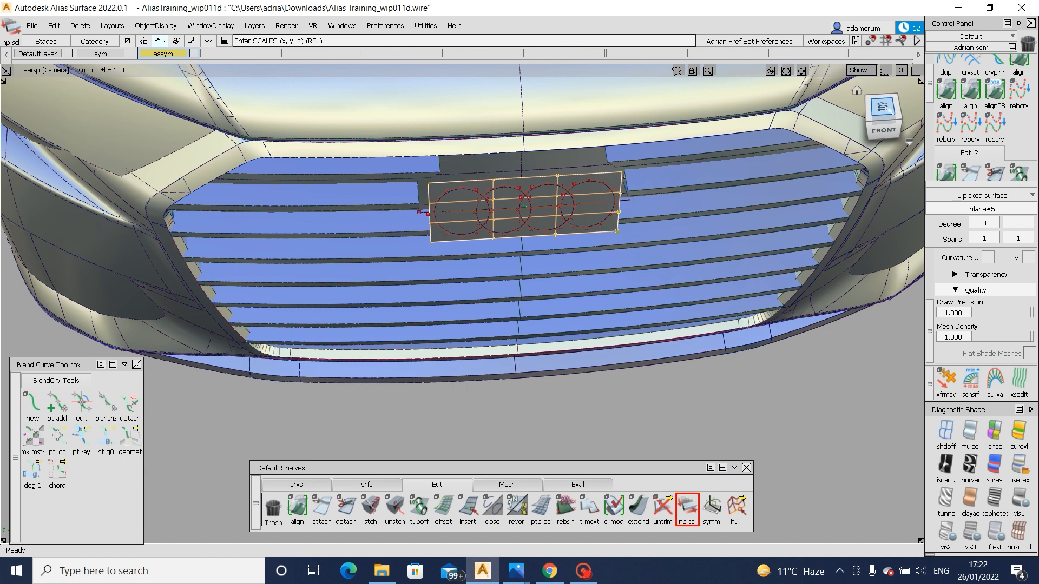
click(884, 108)
middle_drag(569, 382, 605, 383)
- Pick the plane's two inner hulls in the top view and move them forward about 4.6 mm to crown the surface
ctrl+shift+drag(415, 254, 408, 311)
click(736, 507)
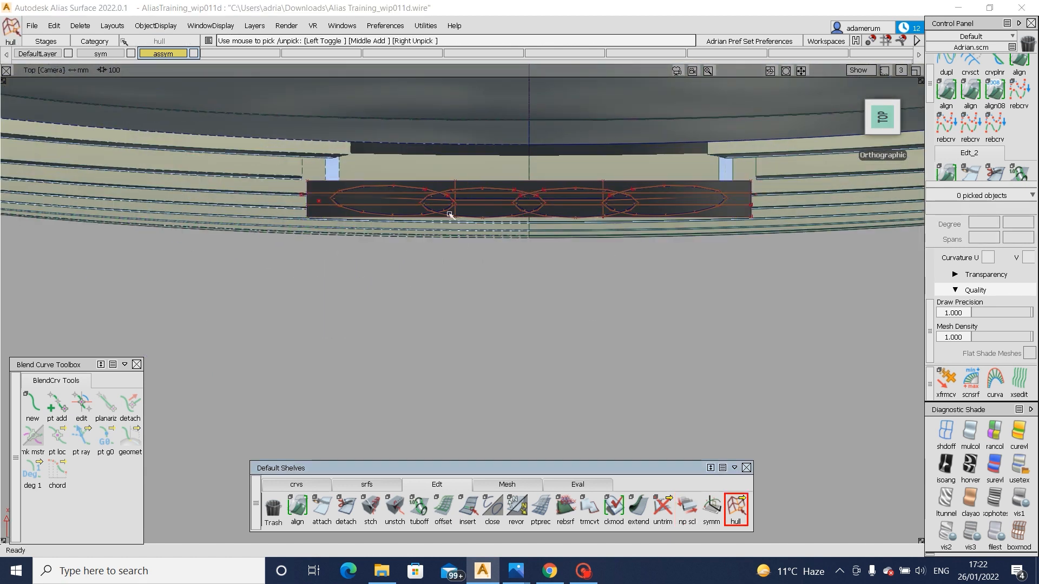
click(456, 186)
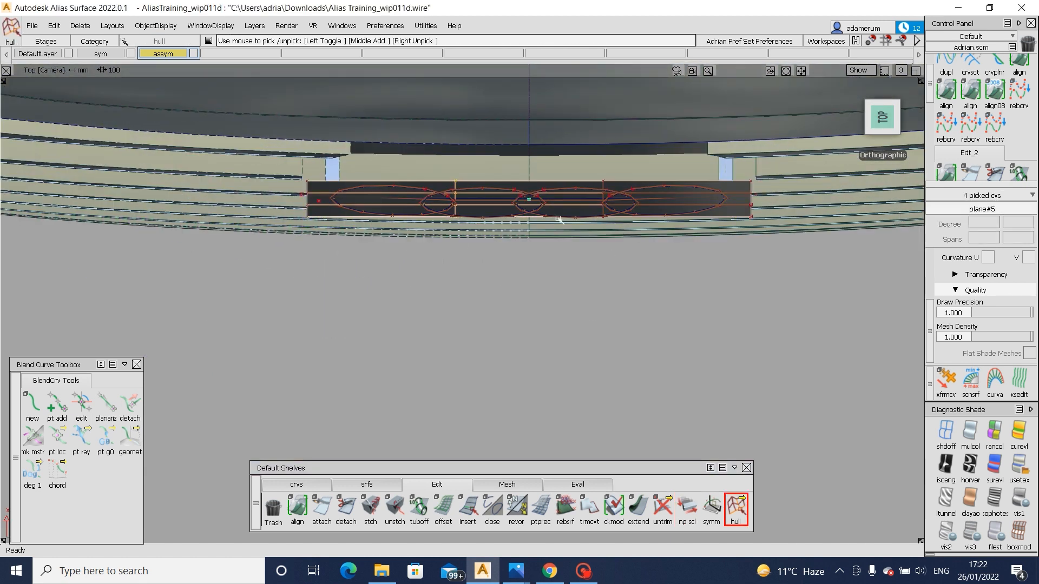
click(603, 187)
ctrl+shift+middle_drag(608, 297, 610, 262)
right_drag(610, 264, 611, 271)
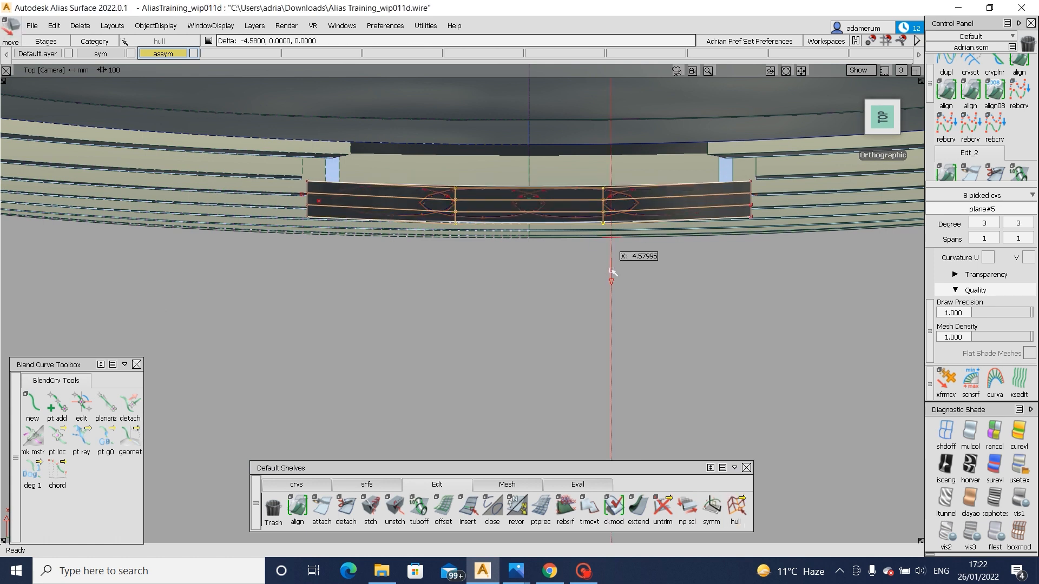
drag(612, 271, 612, 269)
click(881, 116)
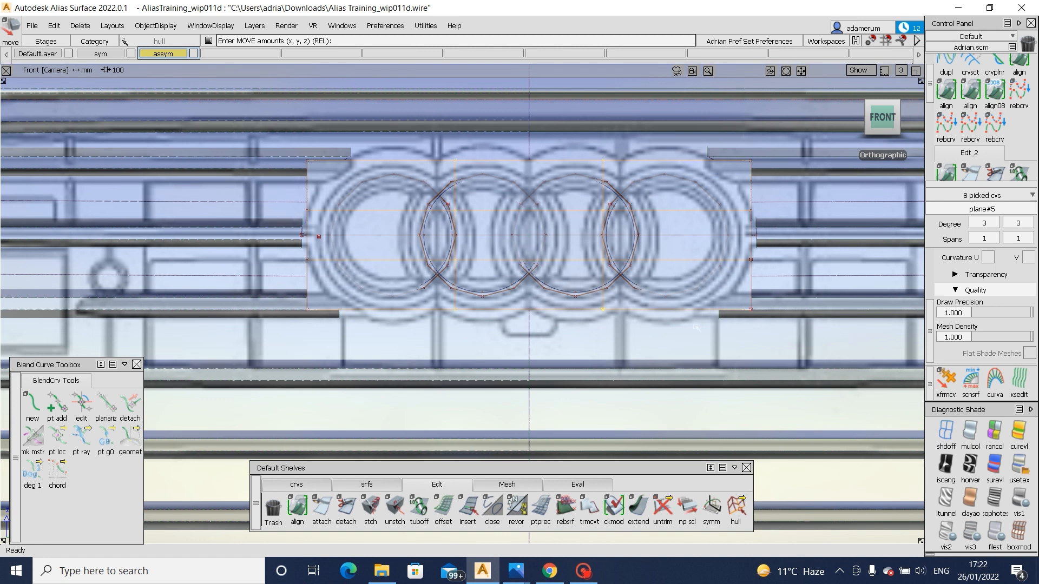
- Project the four ring curves onto the crowned plane in the front view
ctrl+shift+drag(688, 247, 689, 313)
click(564, 248)
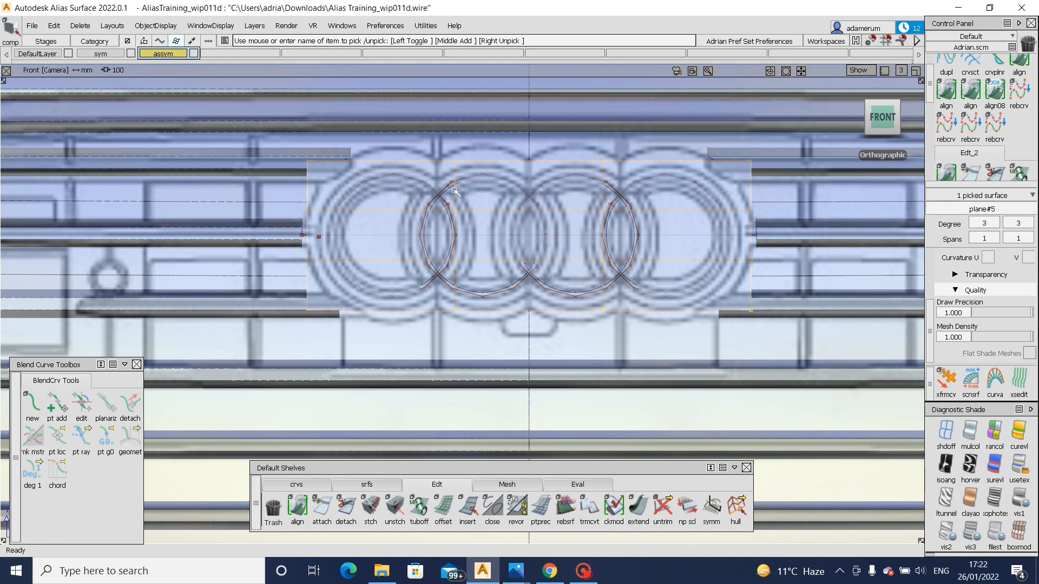
ctrl+shift+right_drag(456, 192, 522, 200)
drag(346, 169, 719, 227)
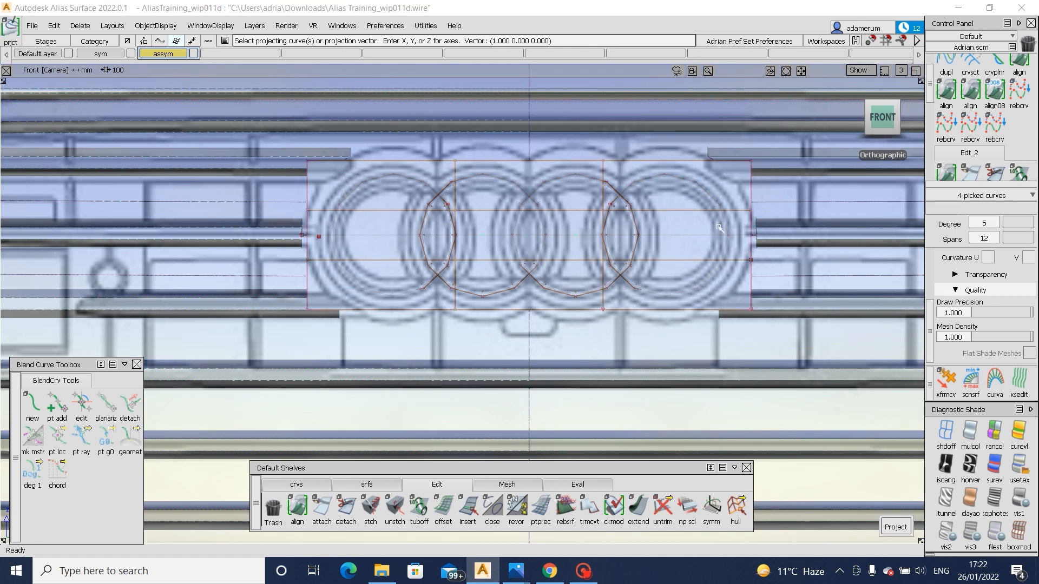
key(space)
alt+shift+drag(600, 287, 597, 345)
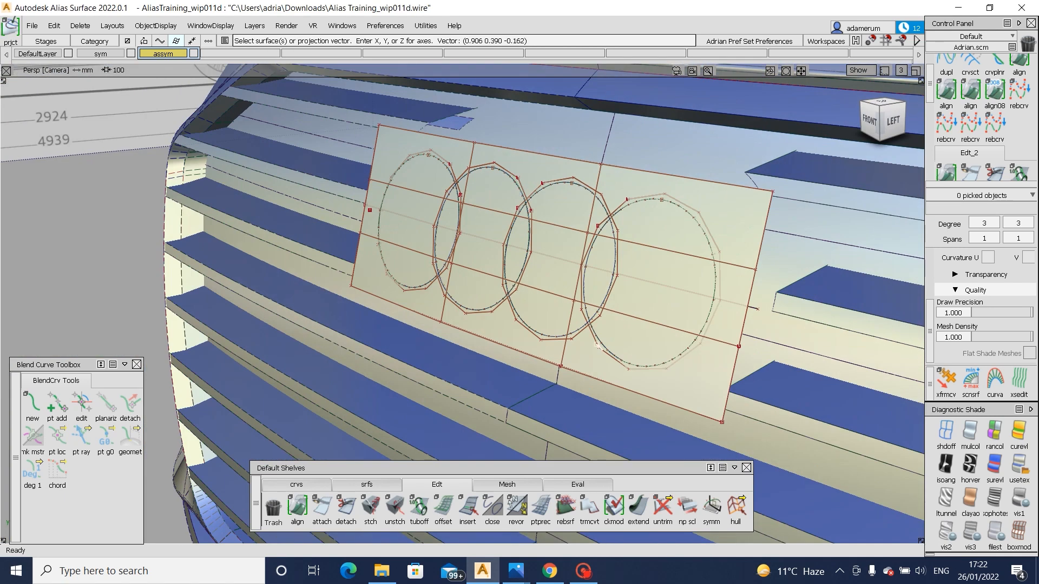
- Start a Normal-type multi-surface draft from the rightmost ring's curve on the plane and flip the surface to the opposite side
click(367, 484)
click(514, 508)
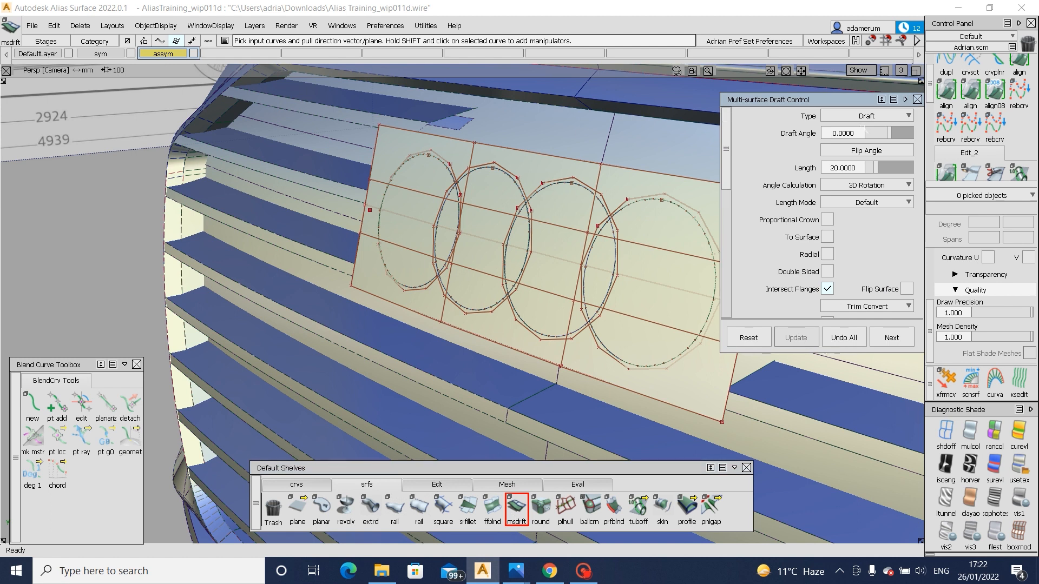
click(866, 116)
click(861, 131)
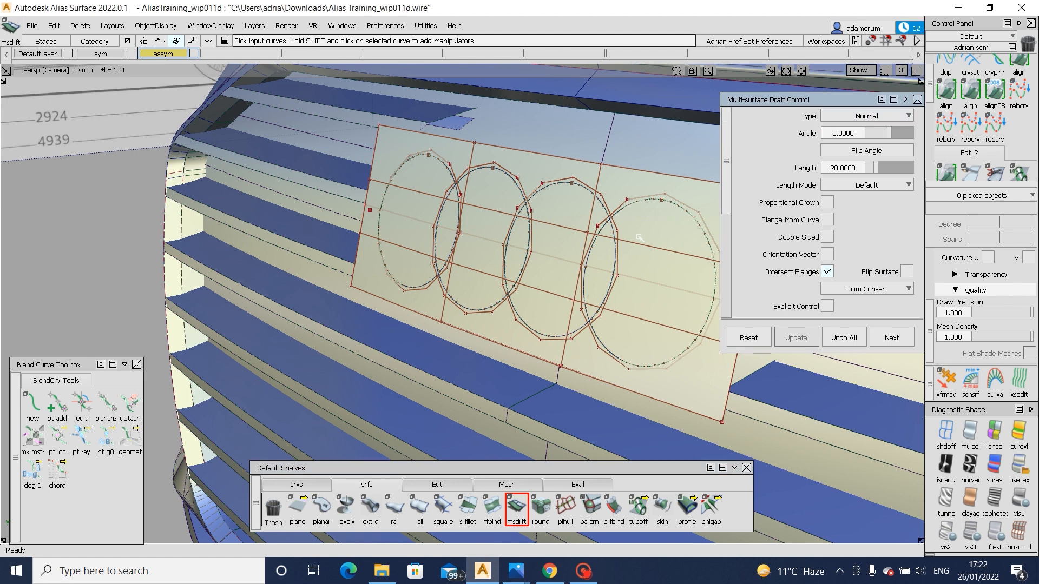
click(659, 203)
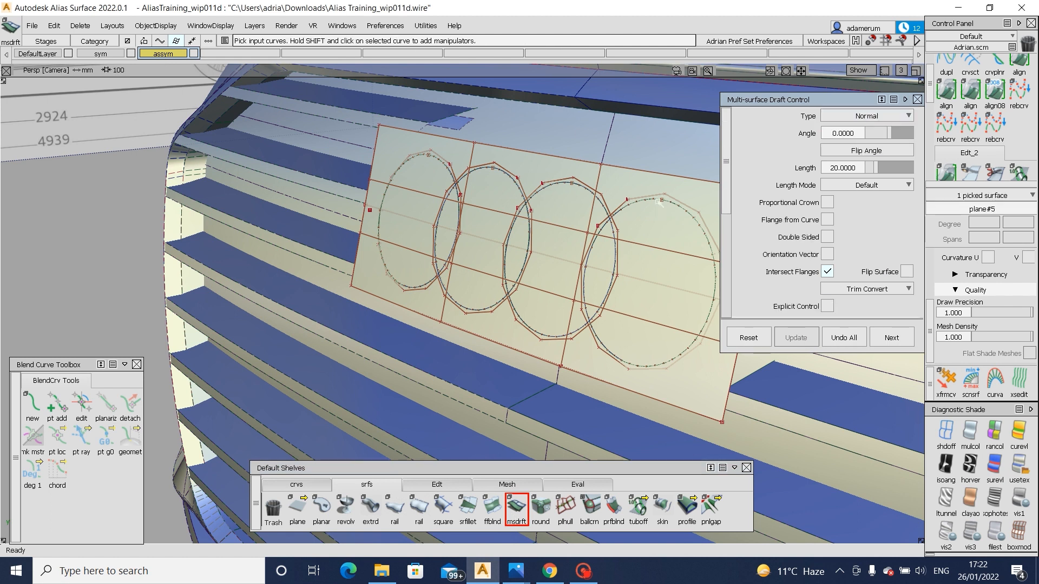
alt+shift+drag(659, 203, 460, 211)
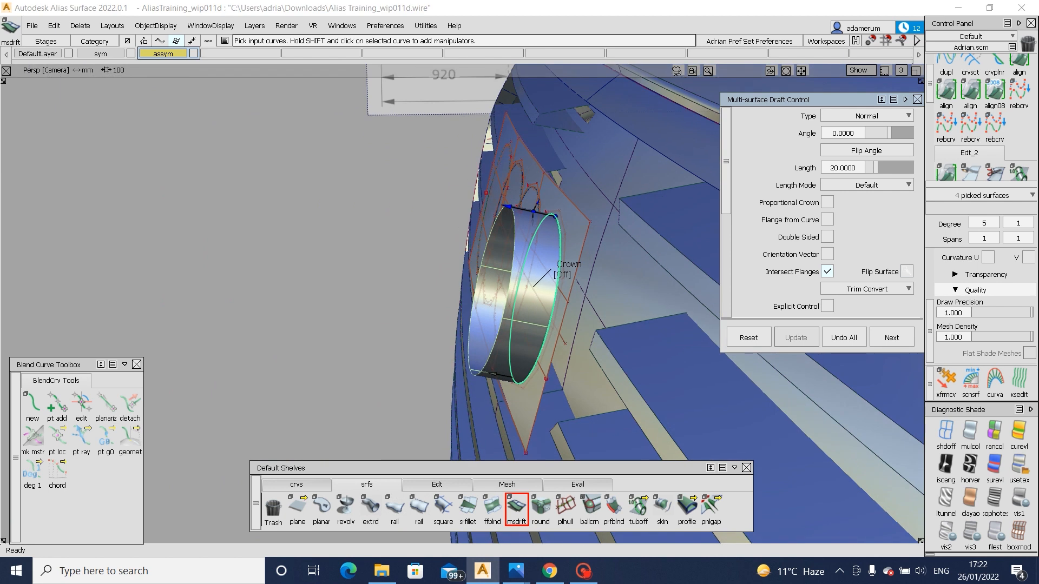
click(906, 271)
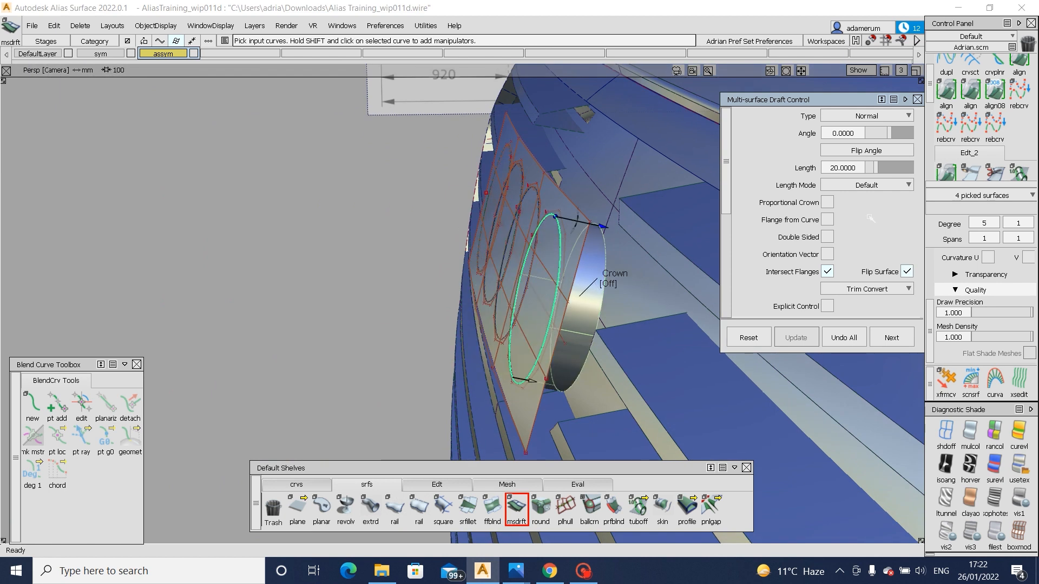
- Try a 45-degree angle for the ring flange and check it in the side view
click(835, 133)
key(BackSpace)
text(45)
key(Return)
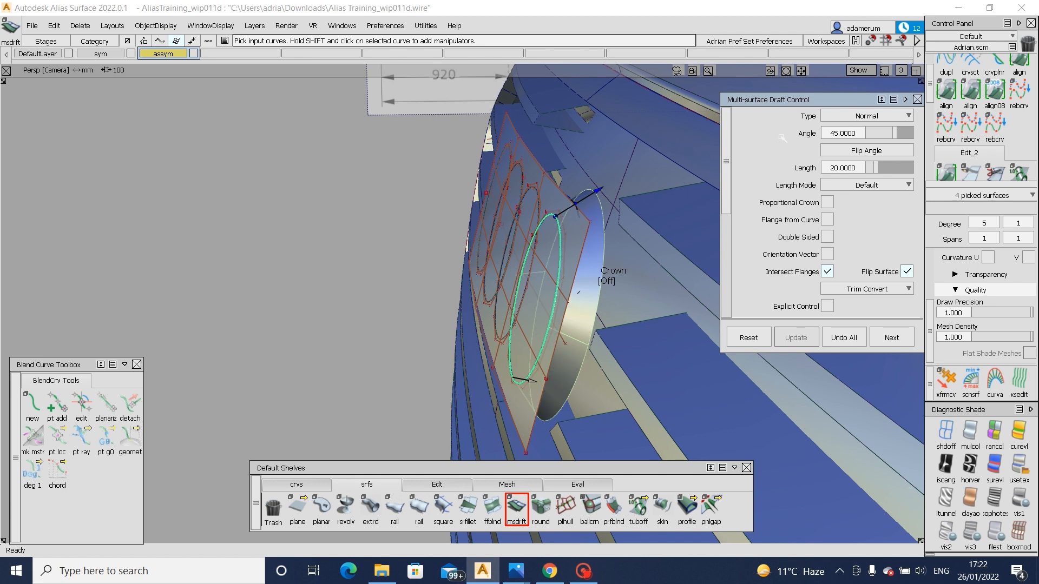
drag(899, 96, 785, 140)
click(882, 122)
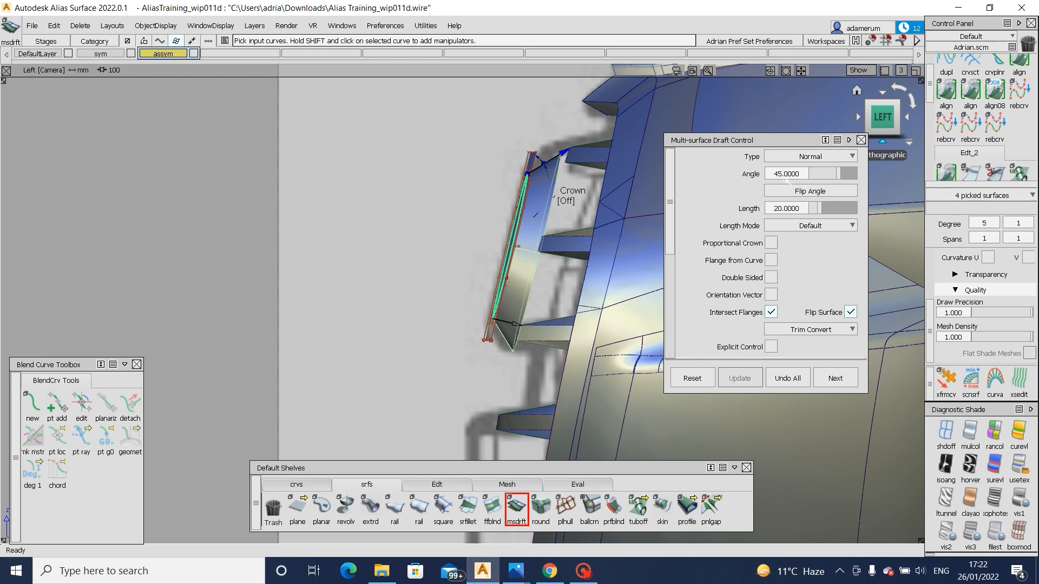
- Set the ring flange's length to 15 mm and angle to 50 degrees, then compare it with the front-view reference
click(776, 208)
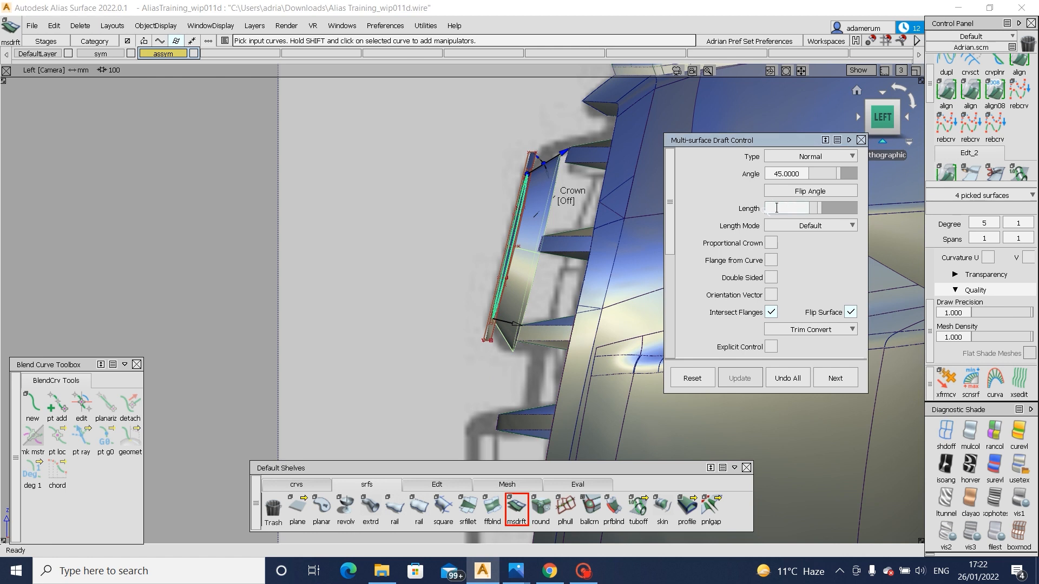
text(15)
key(Return)
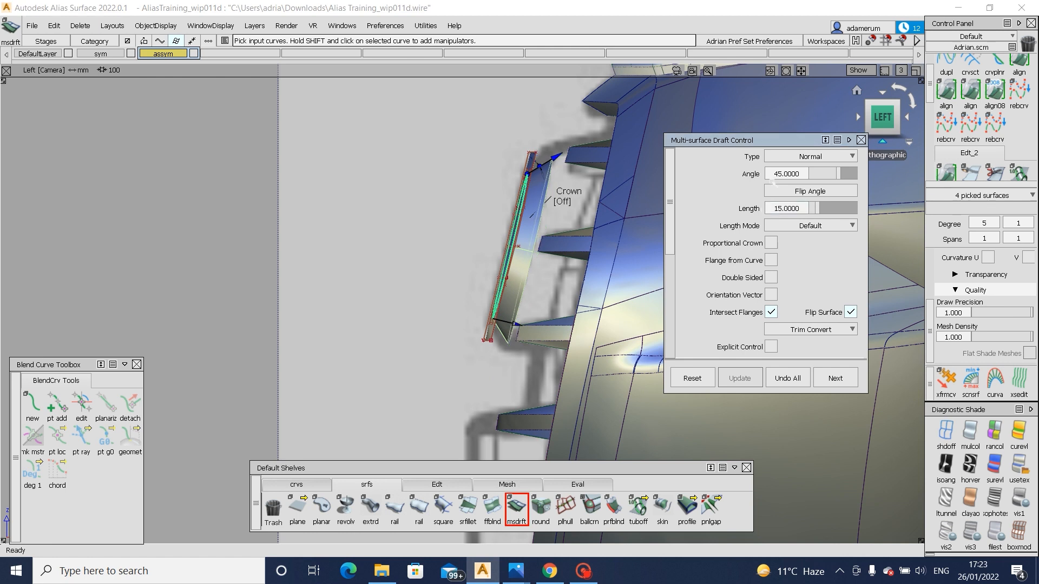
click(785, 174)
text(50)
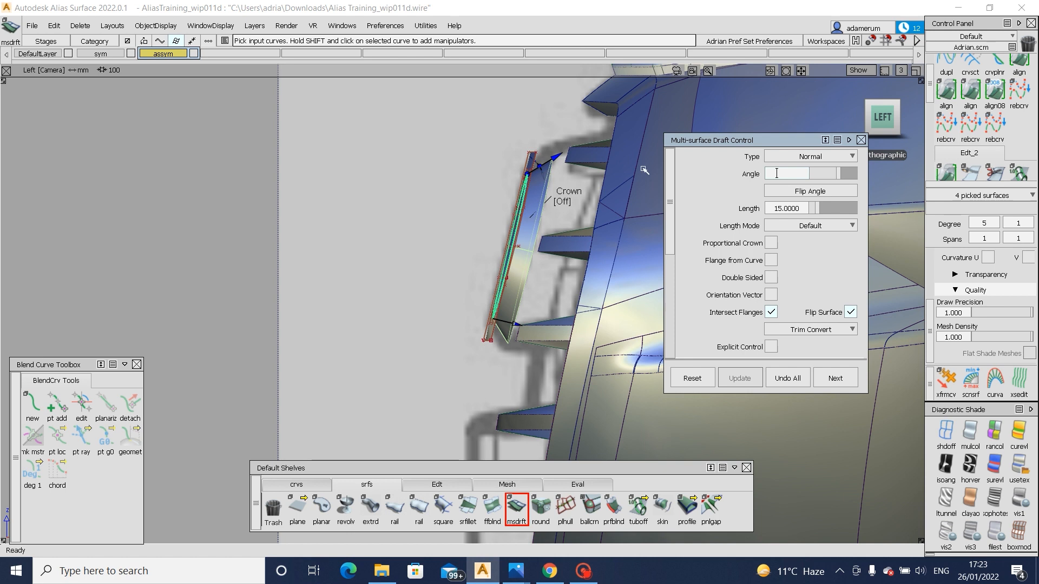
key(Return)
alt+shift+drag(621, 155, 778, 125)
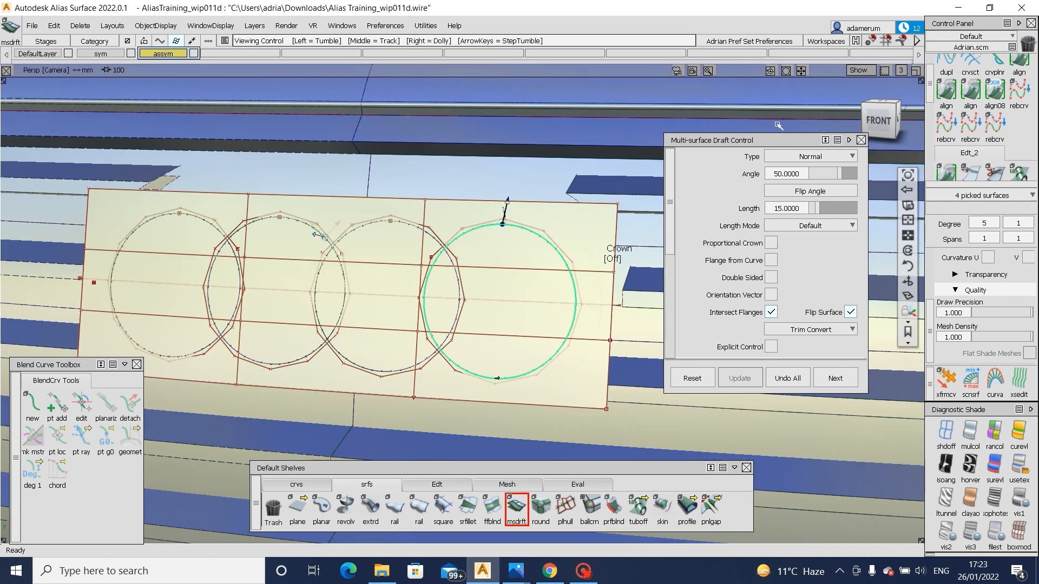
click(878, 121)
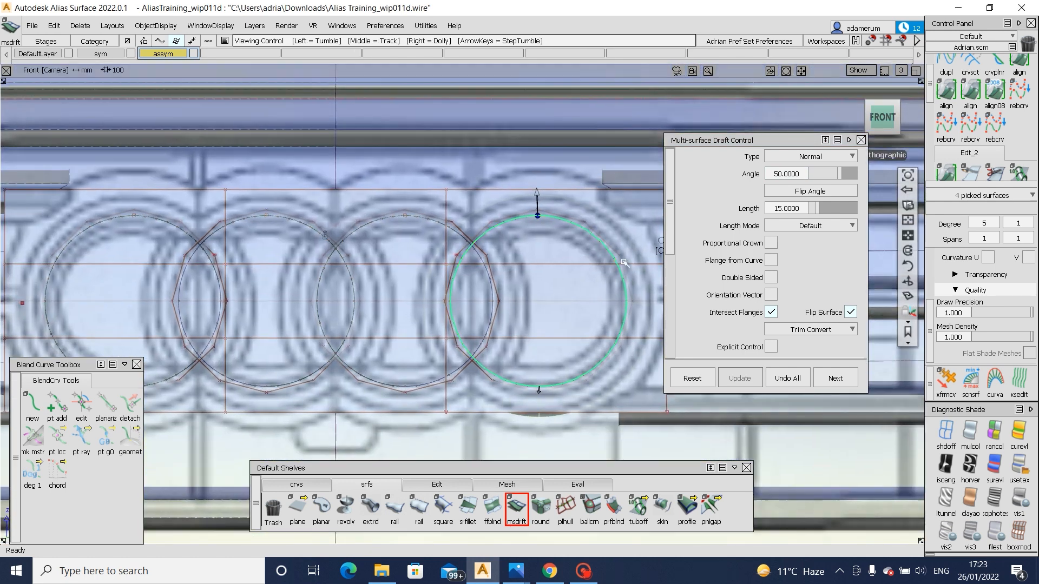
alt+shift+middle_drag(624, 262, 573, 265)
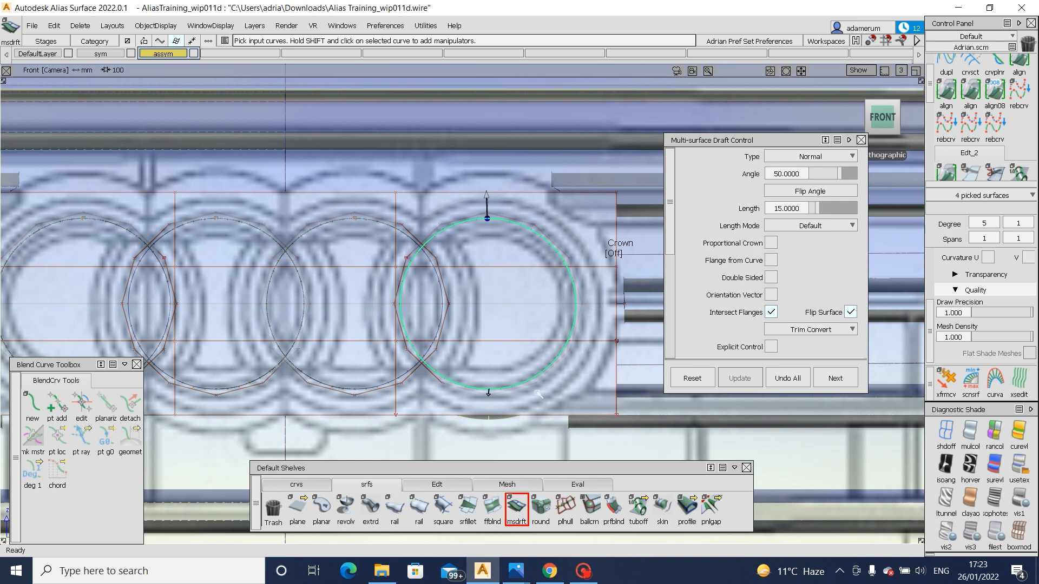
- Build matching 15 mm flanges at 50 degrees from the projected curves of the other three rings
alt+shift+drag(597, 366, 457, 368)
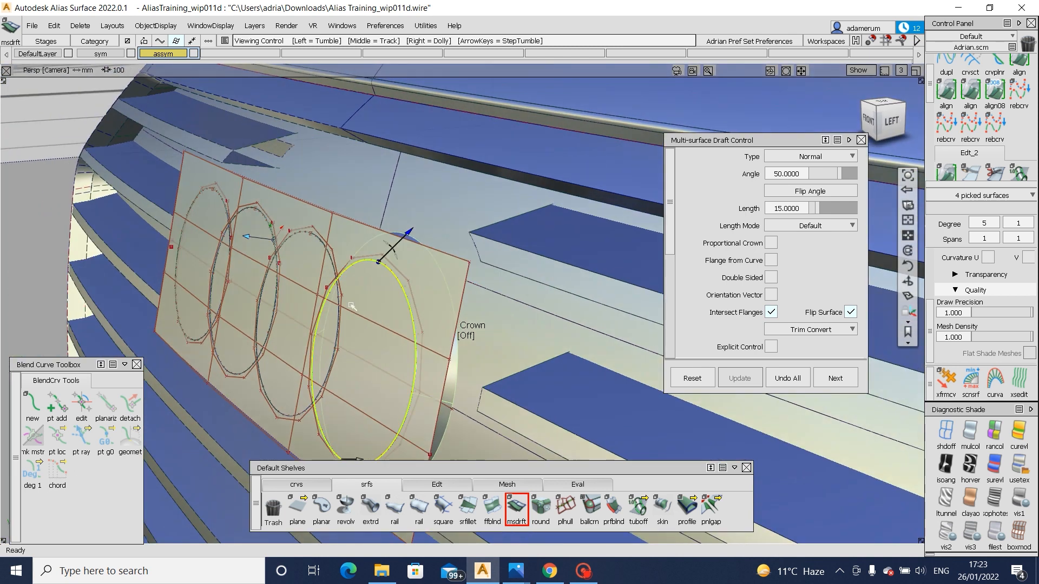
alt+shift+middle_drag(457, 368, 563, 333)
click(419, 202)
click(424, 208)
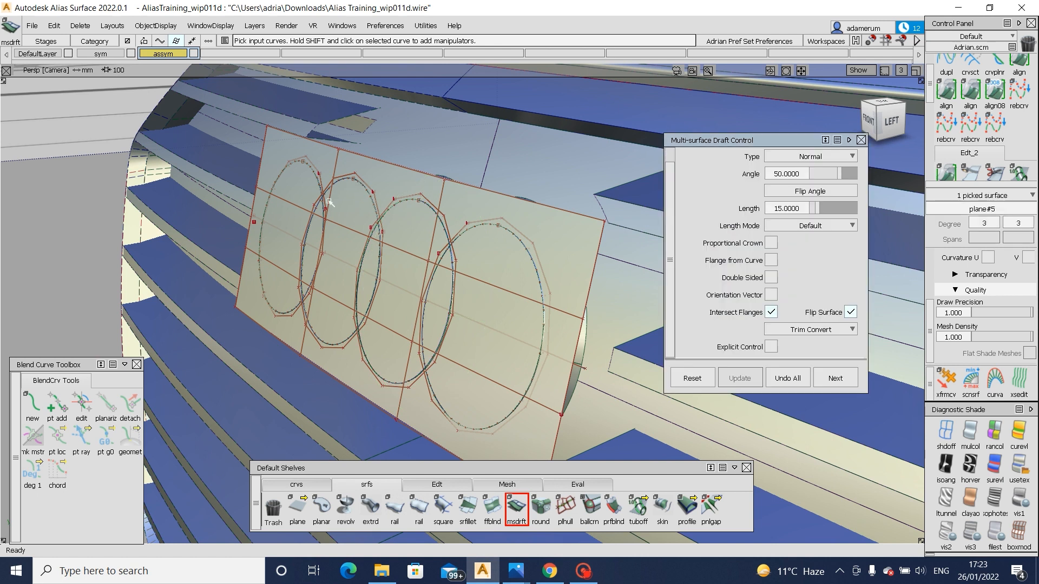
click(307, 170)
alt+shift+drag(304, 216, 533, 212)
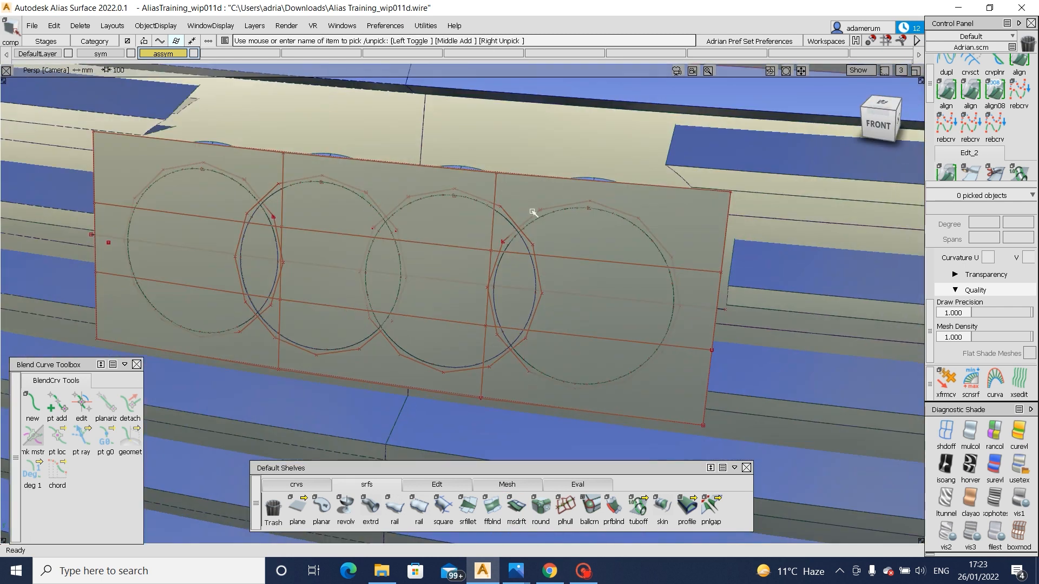
ctrl+shift+middle_drag(554, 185, 534, 201)
click(534, 202)
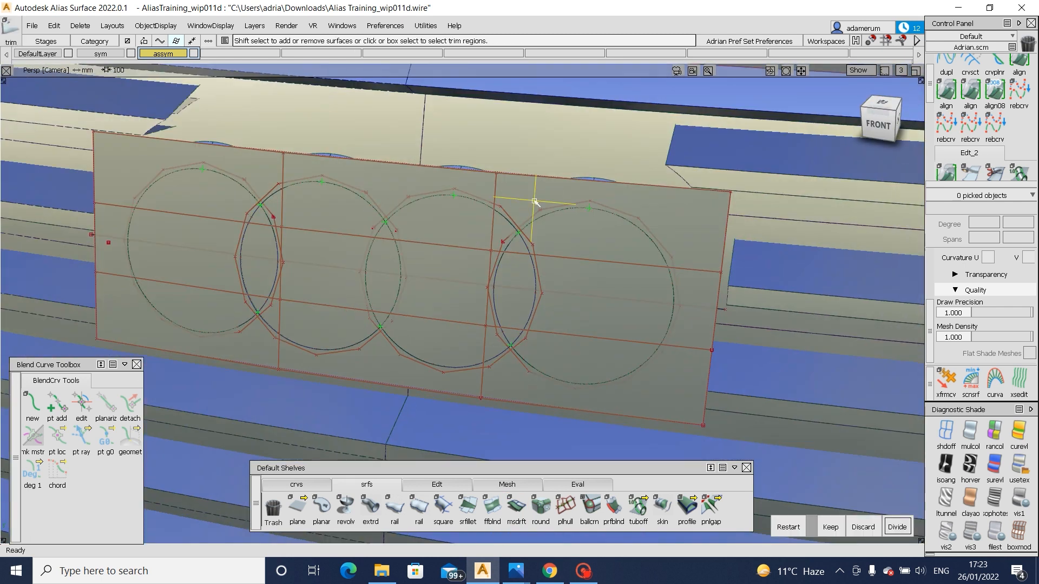
ctrl+shift+drag(535, 213, 528, 260)
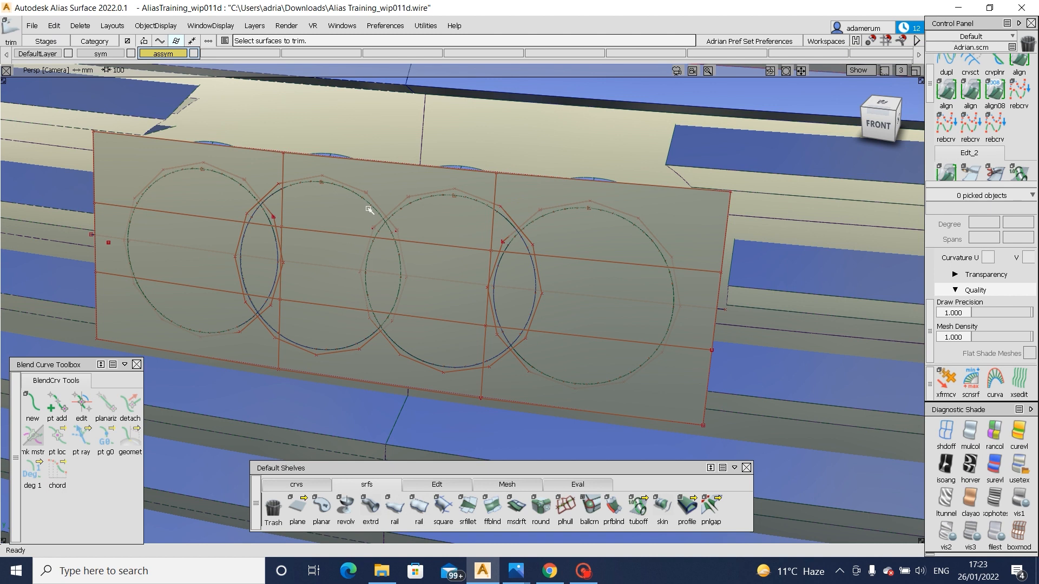
- Add a second Normal draft flange on the rightmost ring's plane curve, 15 mm long with an angle of -45 degrees
alt+shift+drag(613, 362, 609, 314)
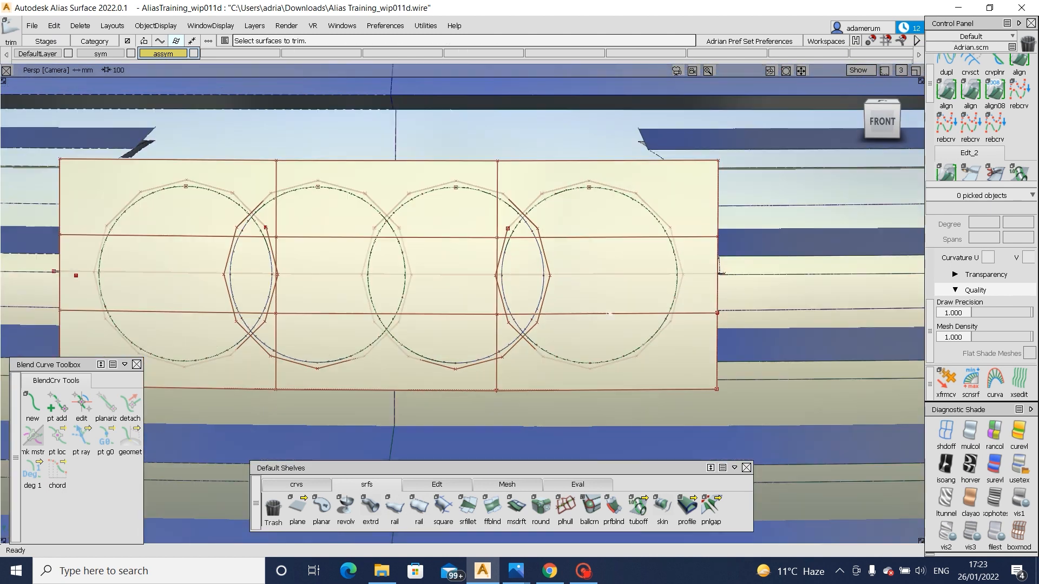
click(516, 506)
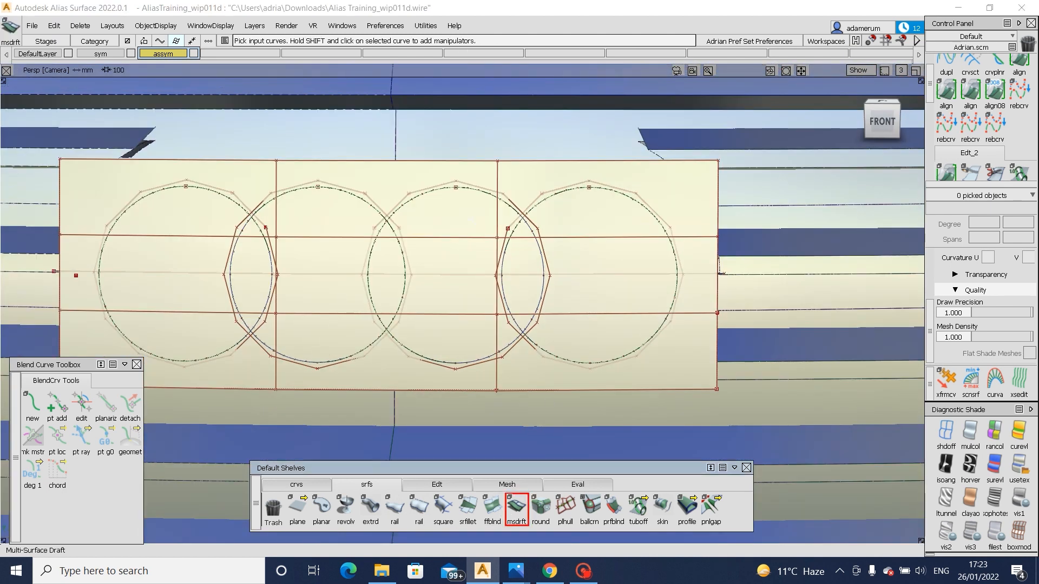
click(597, 188)
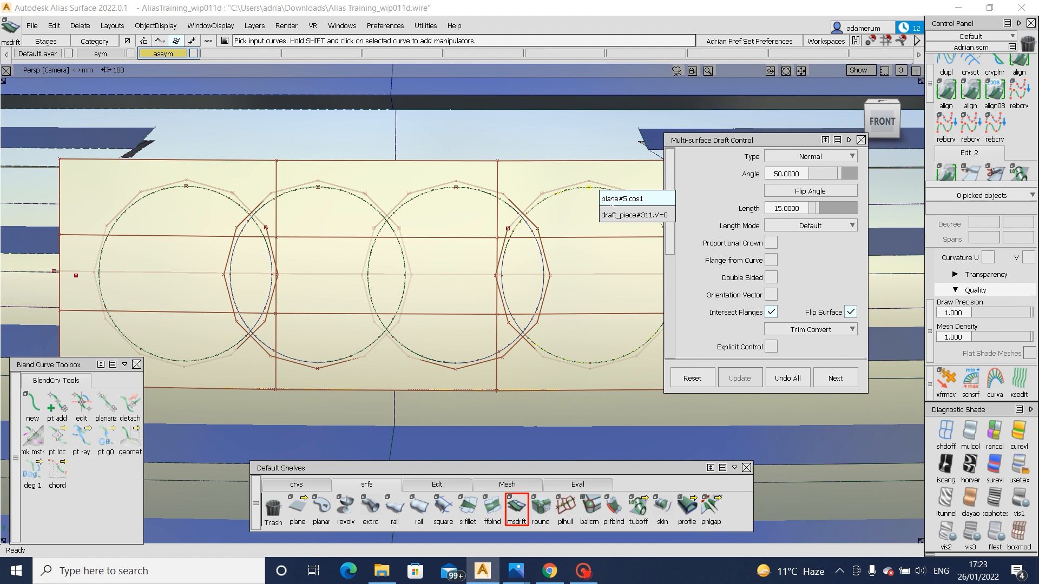
click(620, 198)
alt+shift+drag(535, 234, 487, 227)
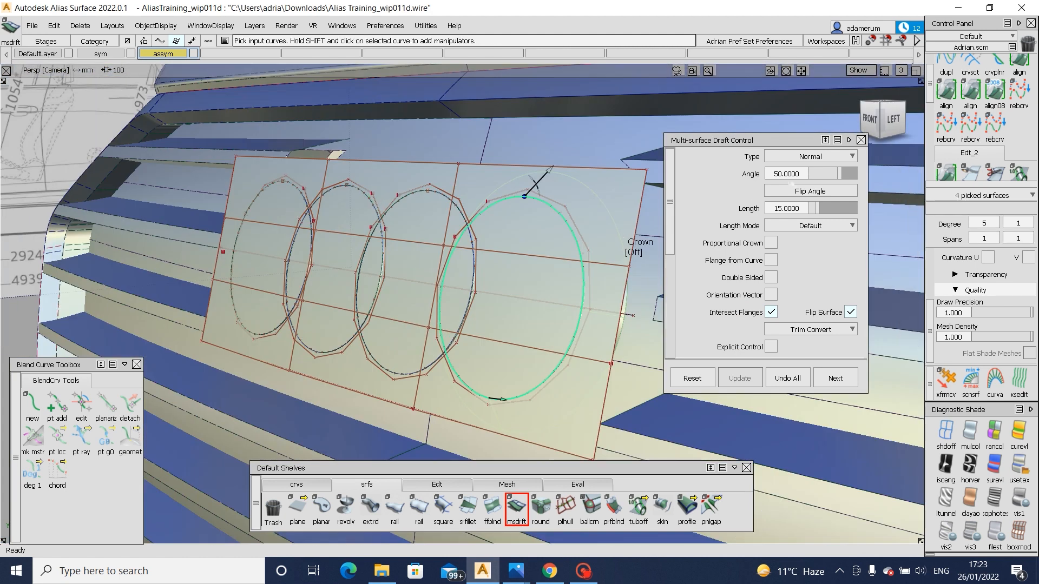
click(800, 173)
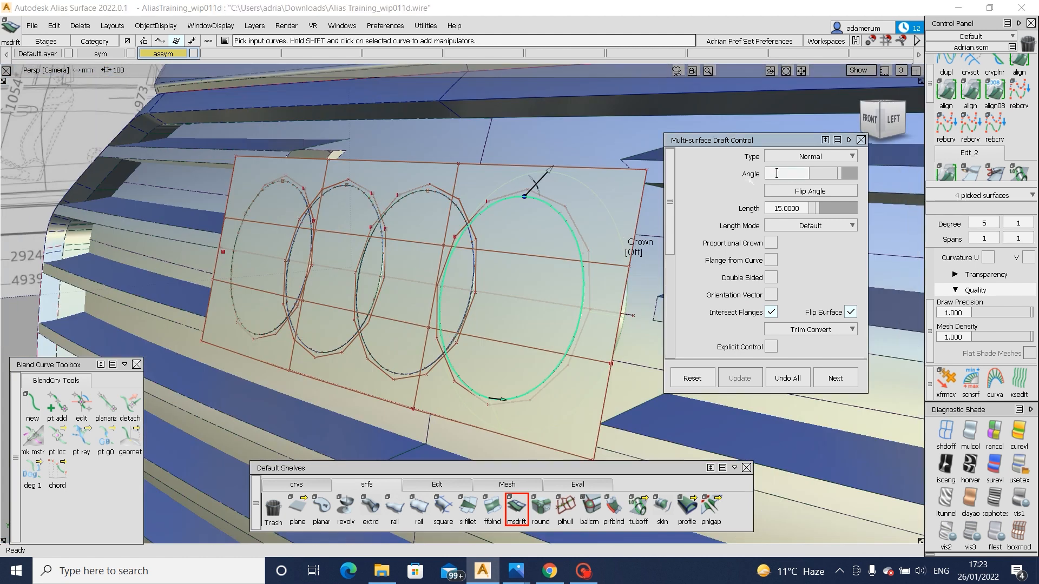
text(-45)
key(Return)
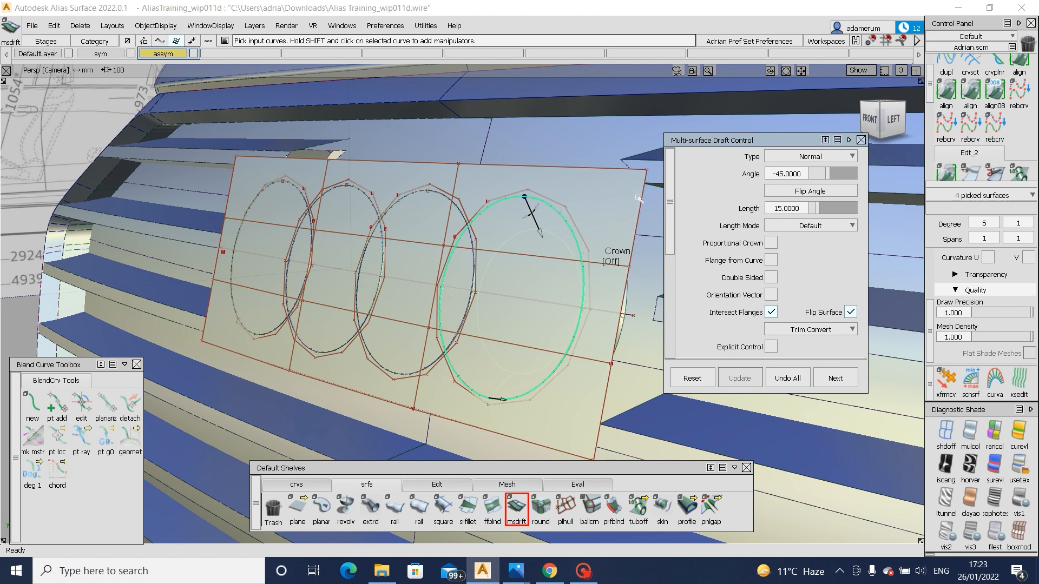
- Try an angle of -30 degrees for the inner flange and turn off surface shading to compare it with the front reference
alt+shift+drag(573, 224, 682, 211)
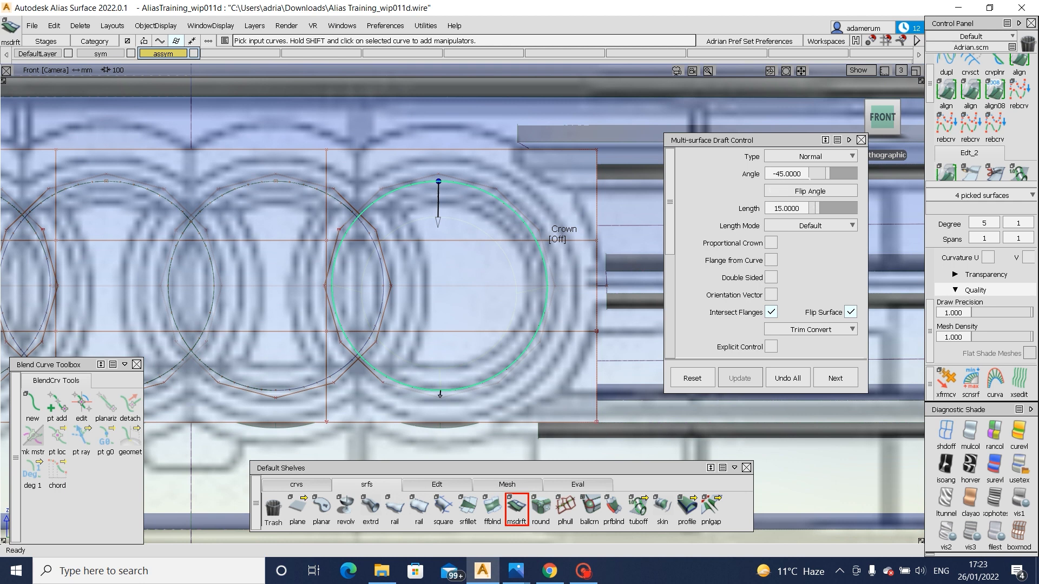
click(801, 174)
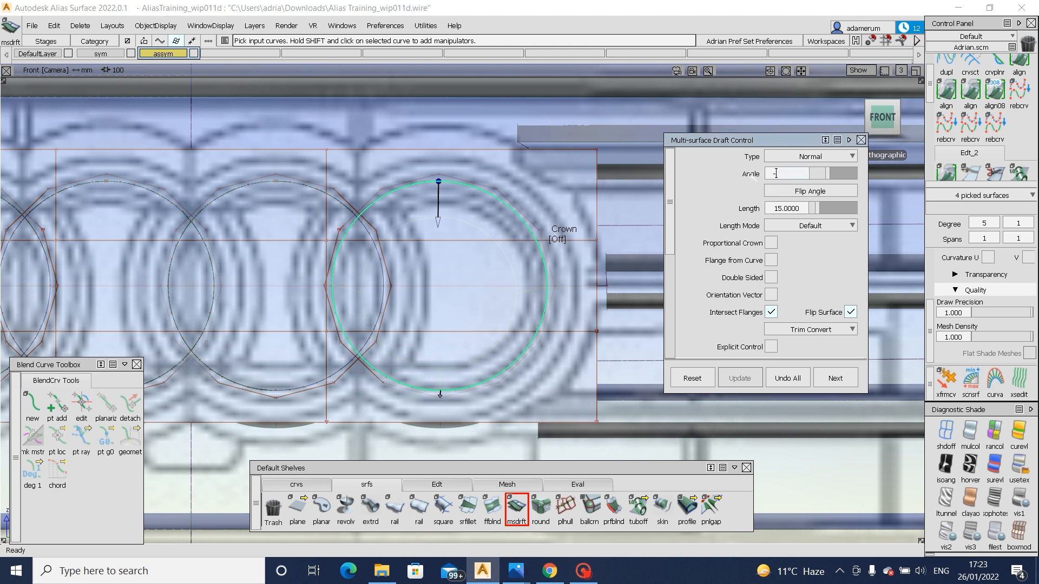
text(30)
key(Return)
click(801, 174)
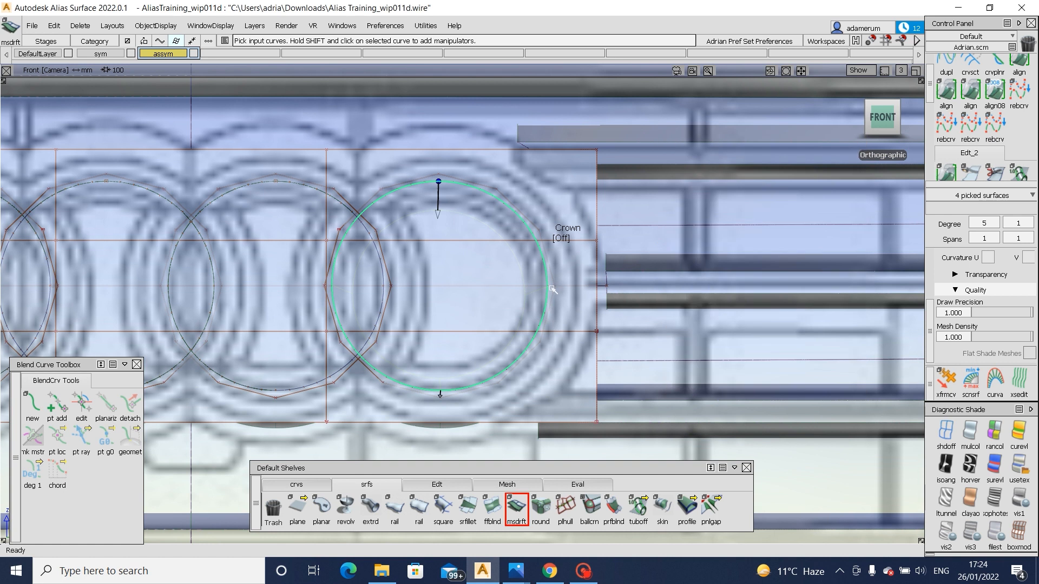
click(946, 433)
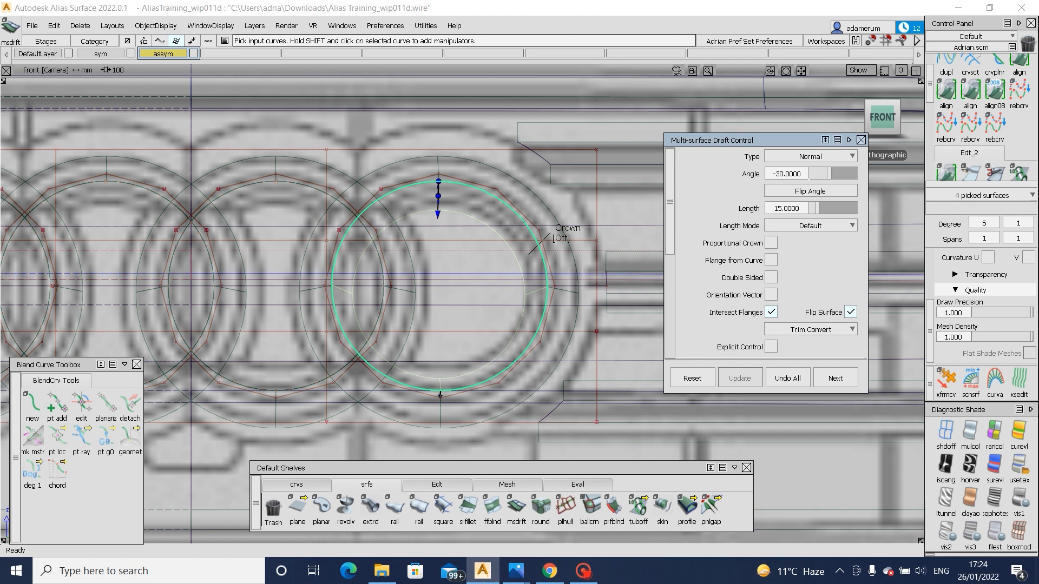
- Adjust the inner flange's angle to -25 and finally -20 degrees, and accept it to continue with a new draft
click(802, 173)
text(-25)
key(Return)
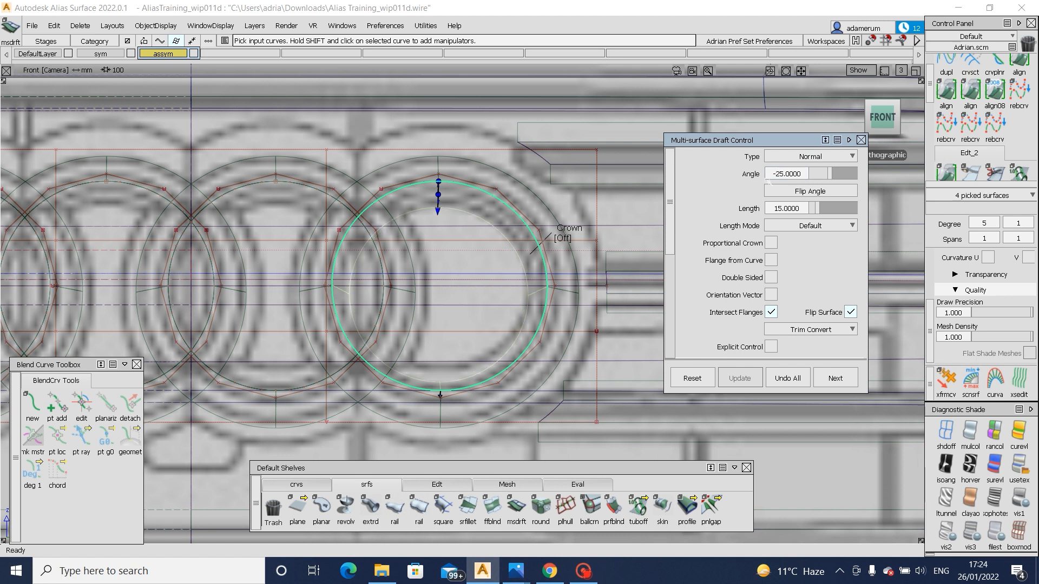
click(801, 173)
key(Return)
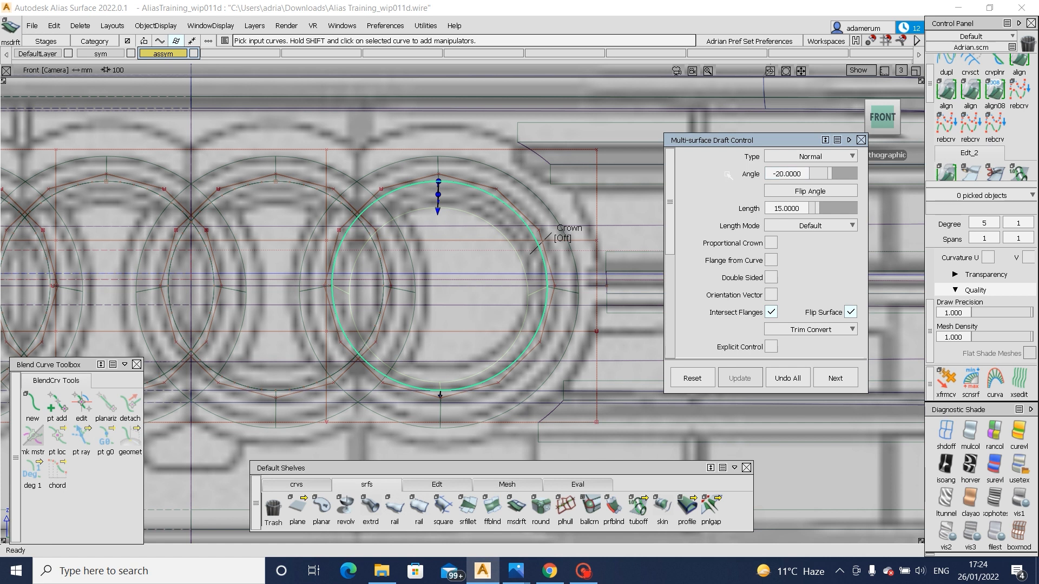
click(834, 378)
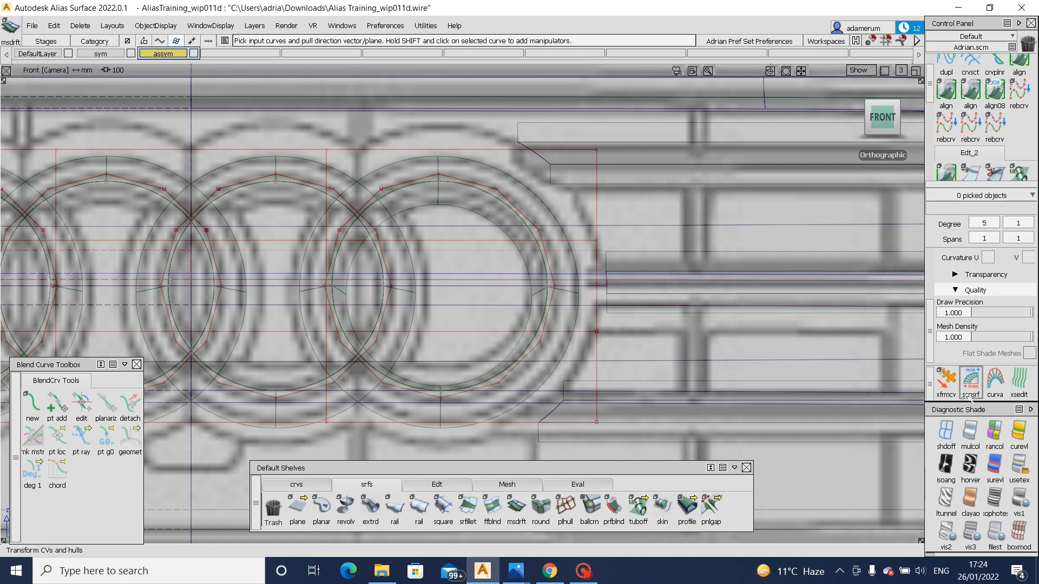
alt+shift+drag(487, 307, 456, 310)
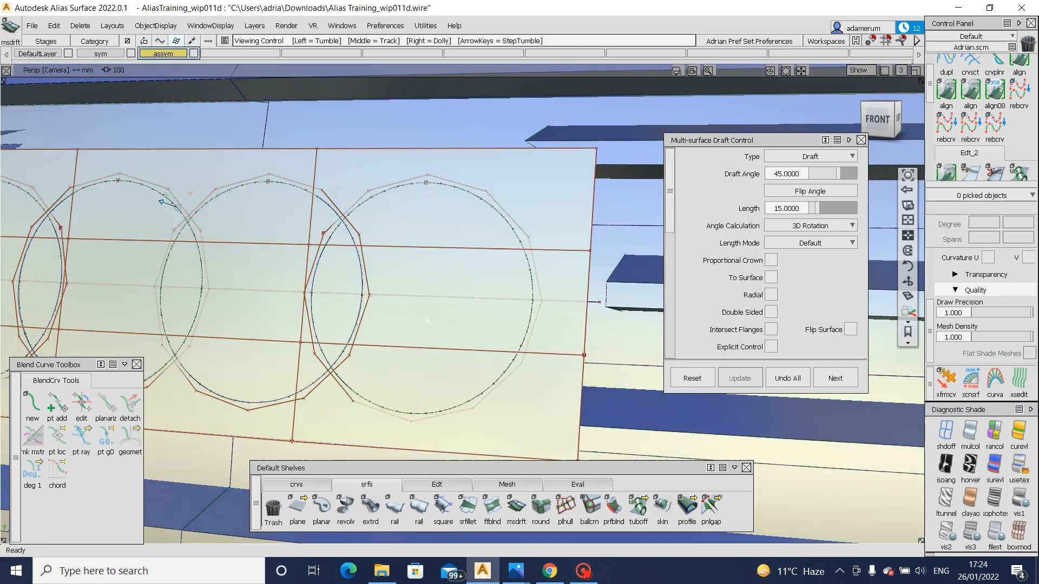
- Build Normal draft flanges 15 mm long at -30 degrees on the inner side of the other three rings' curves
alt+shift+middle_drag(455, 310, 590, 309)
alt+shift+drag(477, 303, 476, 299)
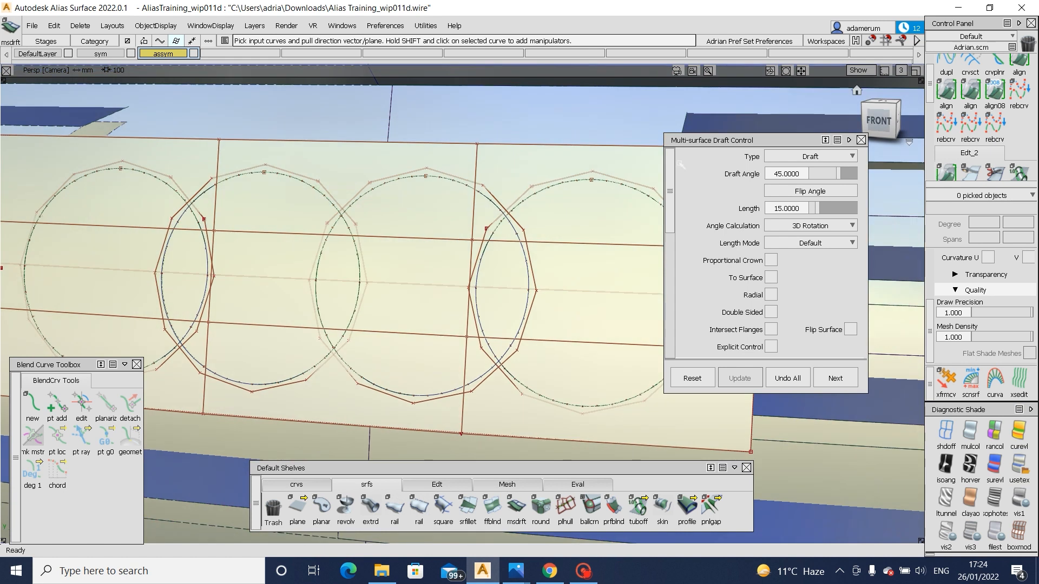
ctrl+shift+drag(504, 224, 481, 245)
click(463, 222)
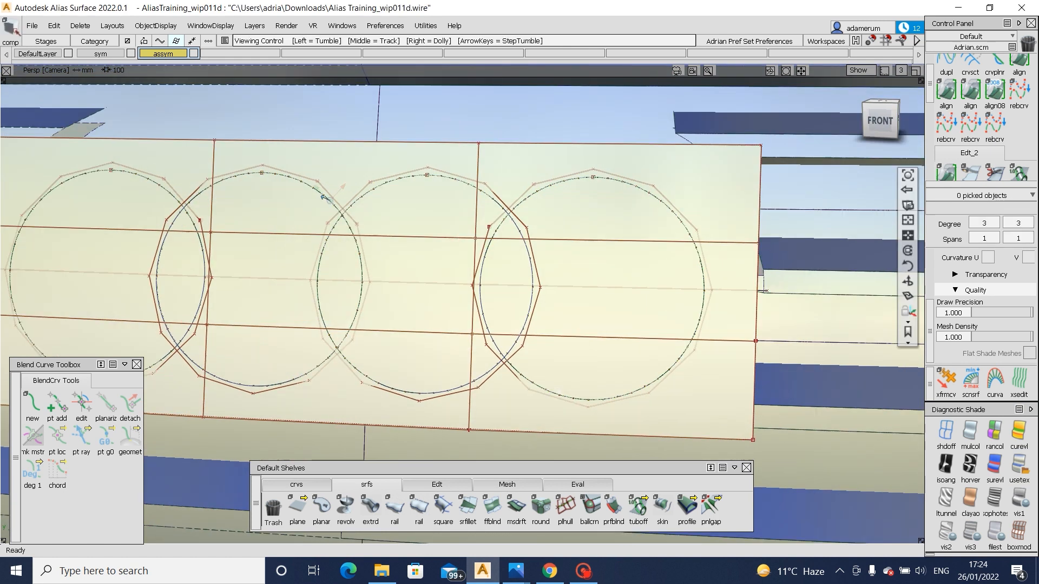
click(517, 506)
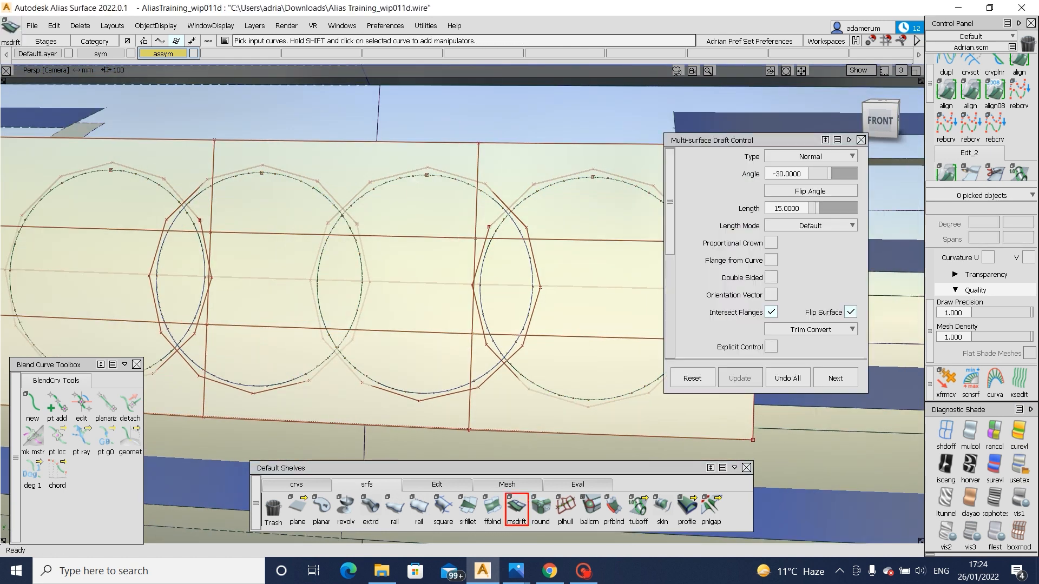
click(415, 177)
click(438, 245)
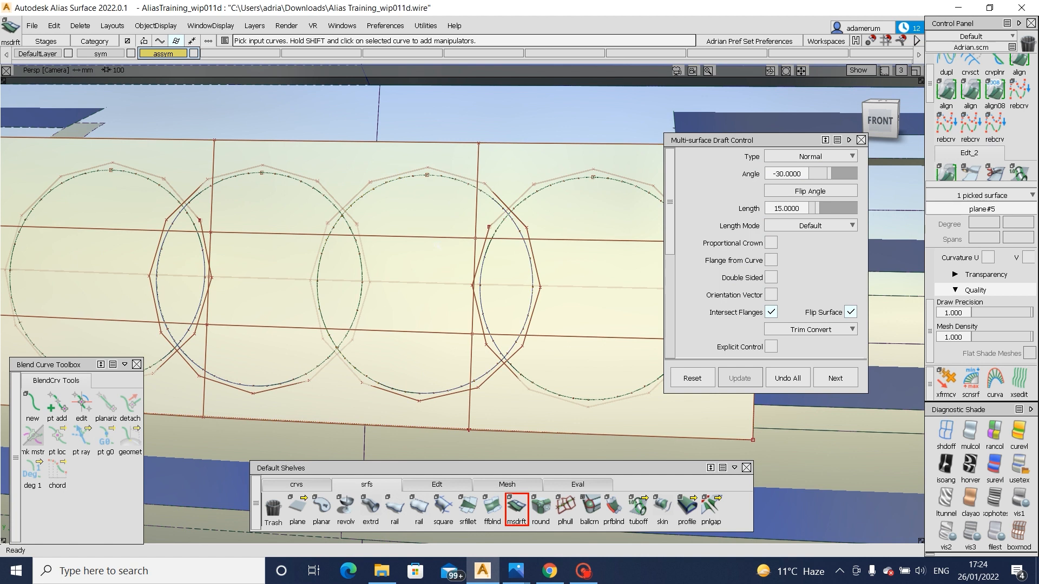
alt+shift+drag(434, 237, 387, 259)
key(ctrl+z)
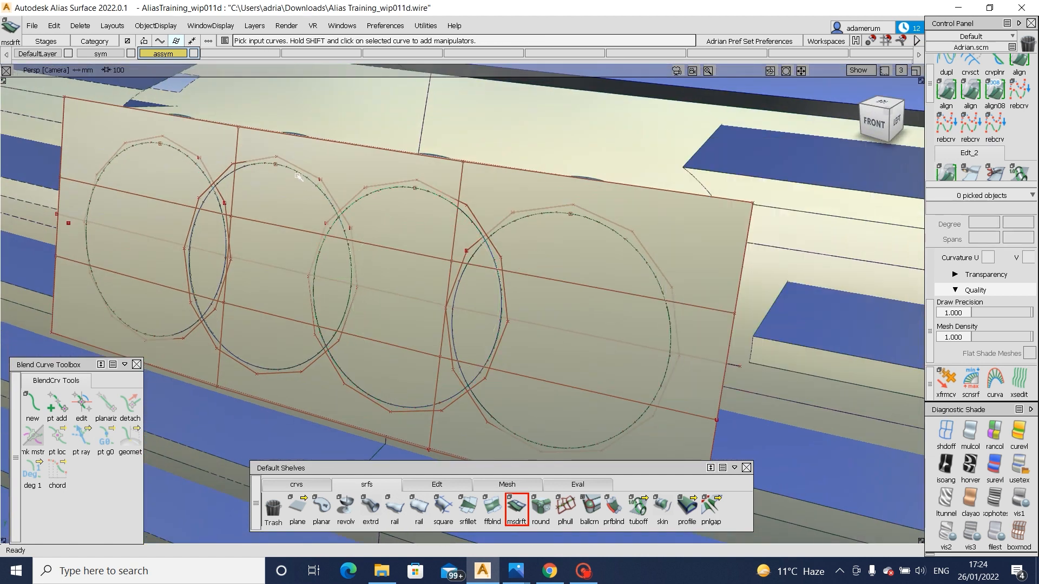
drag(295, 172, 304, 194)
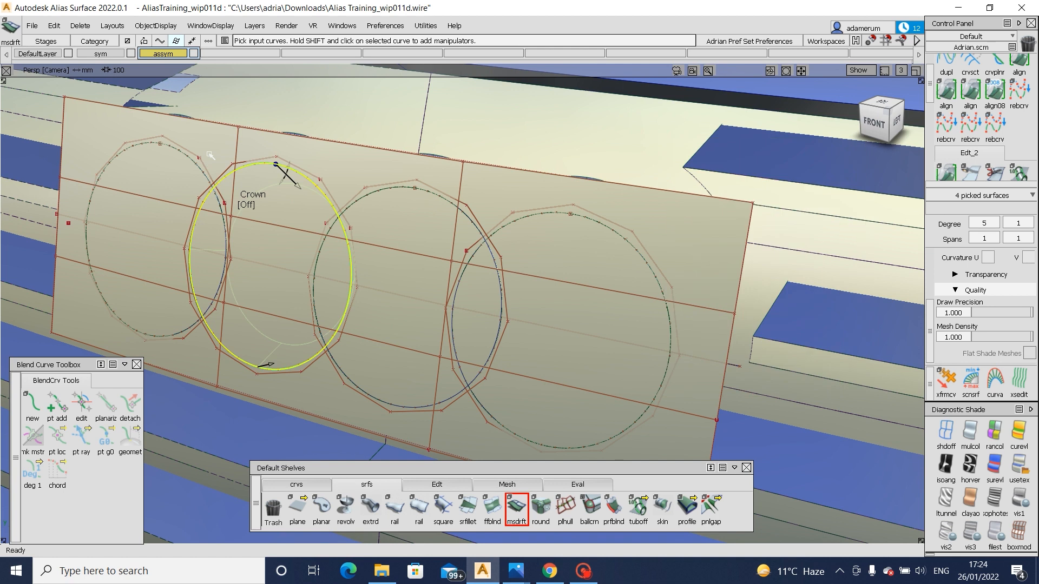
drag(186, 155, 235, 135)
click(204, 171)
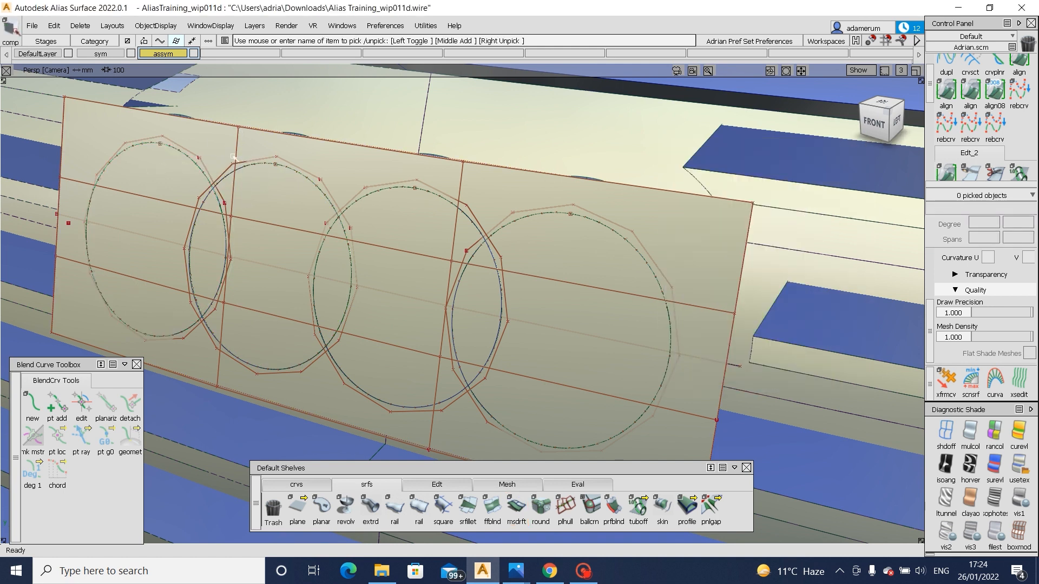
- Delete the flat plane behind the rings to expose the emblem's inner and outer flanges
click(238, 128)
key(Delete)
alt+shift+drag(273, 184, 374, 190)
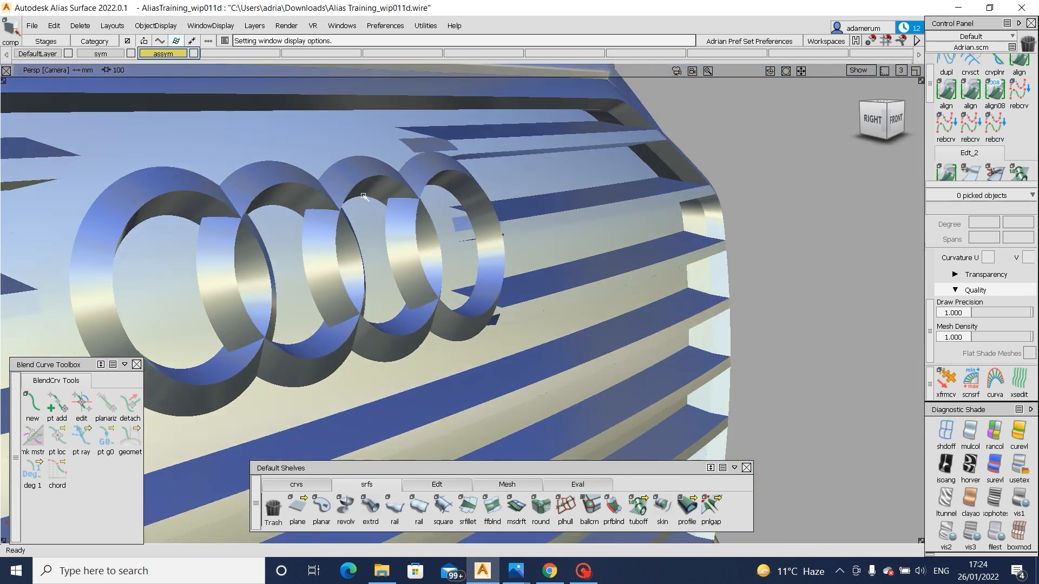
scroll(374, 190, up, 8)
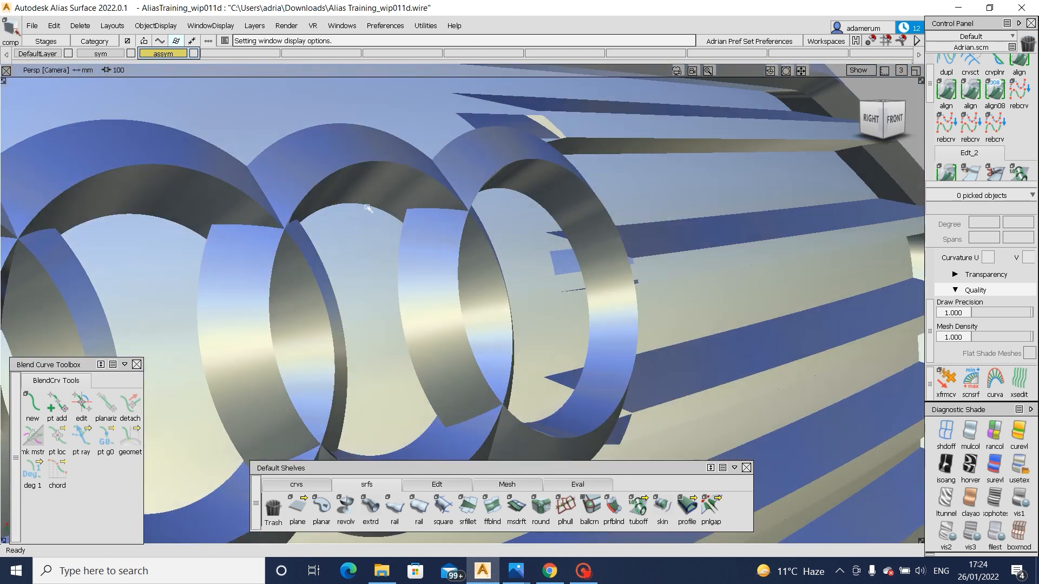
- Compare the modelled rings with the A6 front photo and the badge06.jpg close-up in the browser, then return to the Alias model with its lines shown
mouse_move(516, 571)
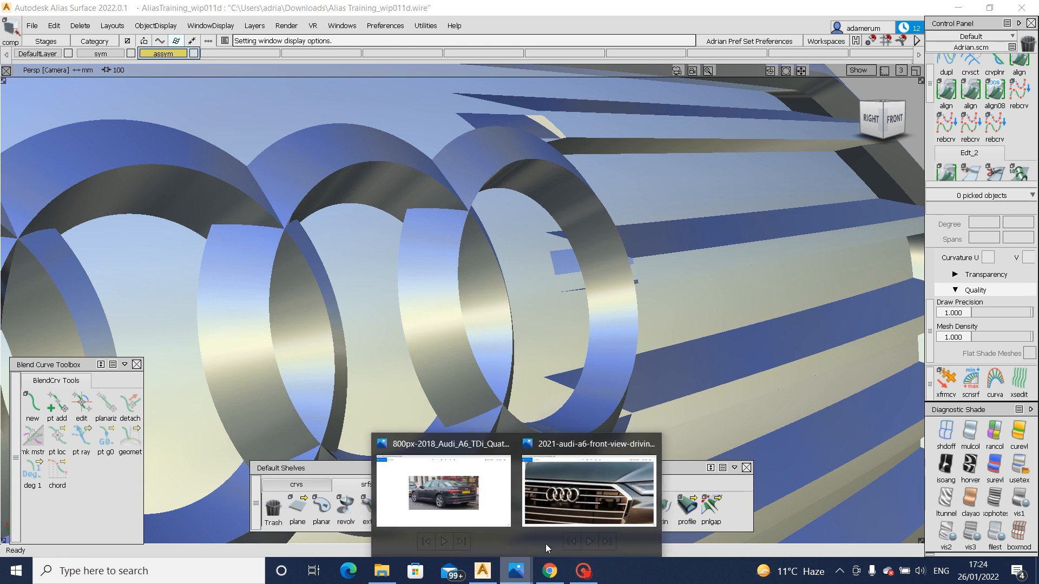
click(545, 544)
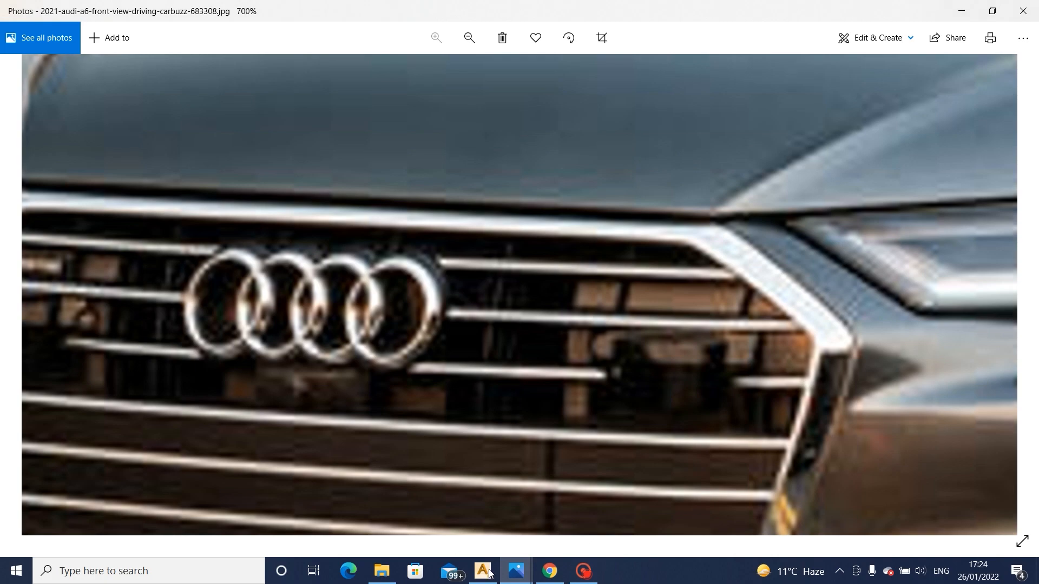
click(549, 570)
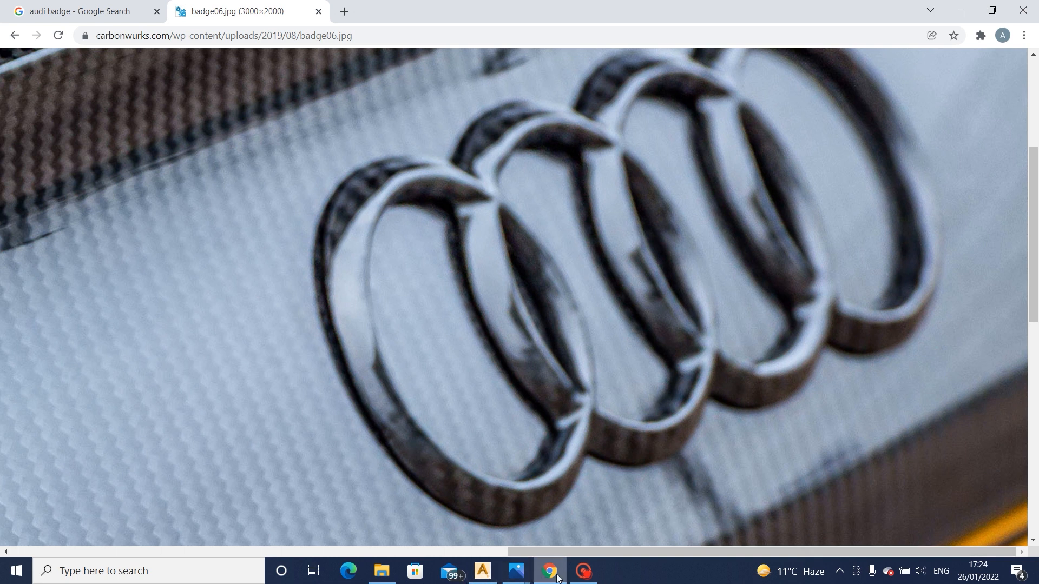
click(494, 574)
key(alt+m)
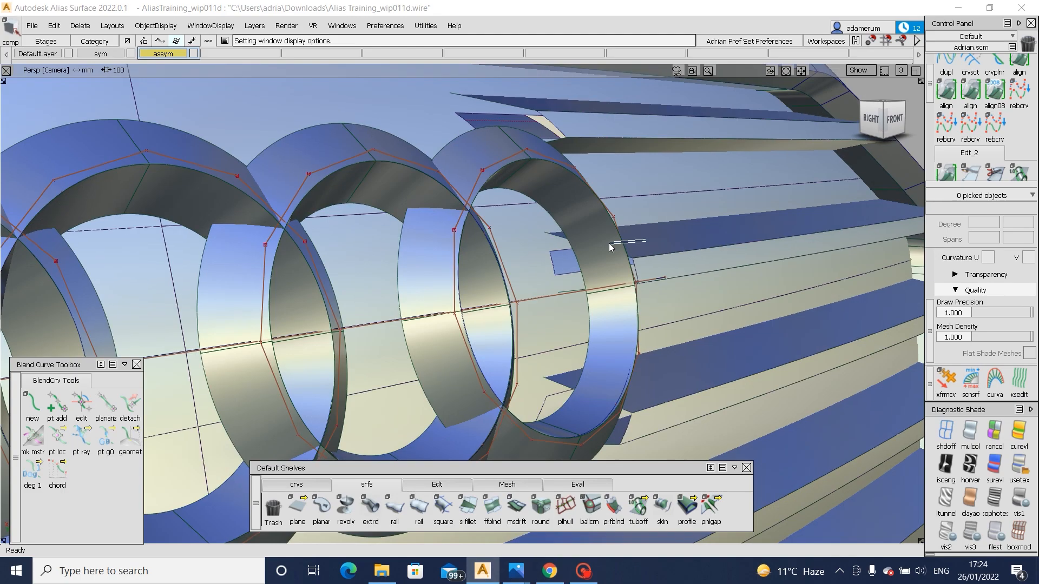
- Set the rightmost ring's inner flange to a length of 10 mm and an angle of -25 degrees
click(610, 244)
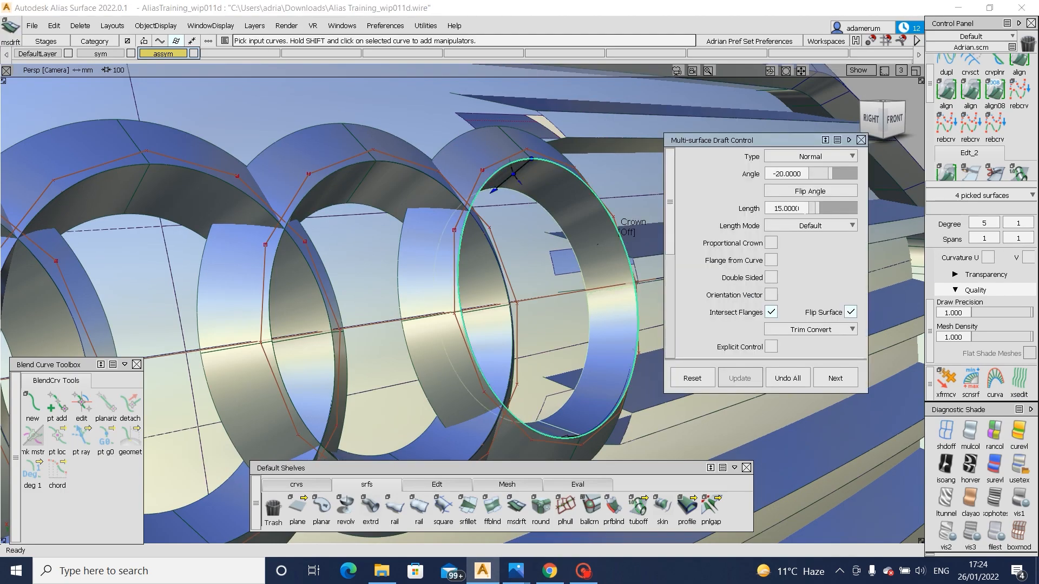
alt+shift+drag(495, 282, 398, 279)
click(883, 118)
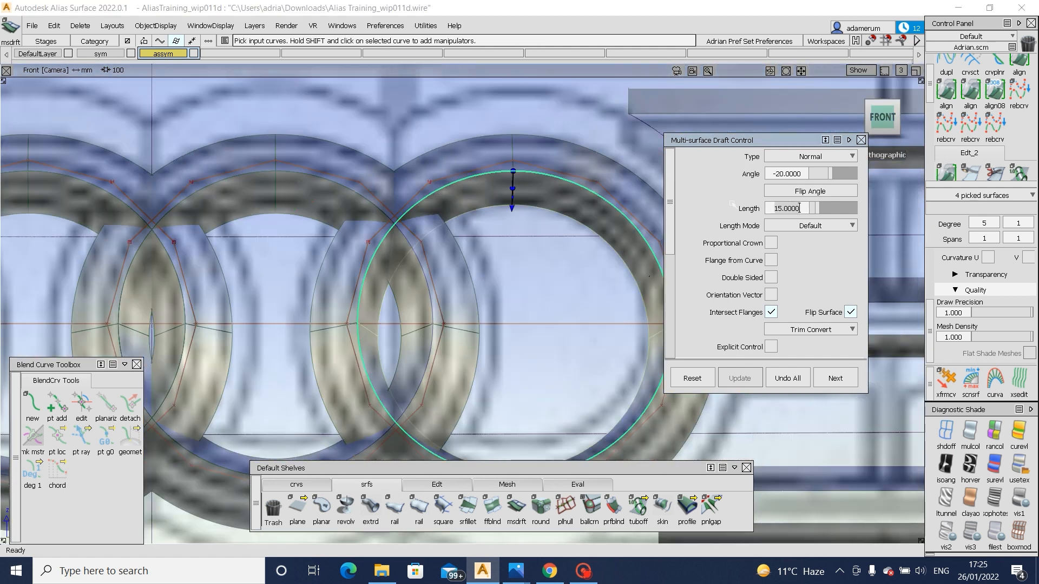
click(778, 209)
text(10)
key(Return)
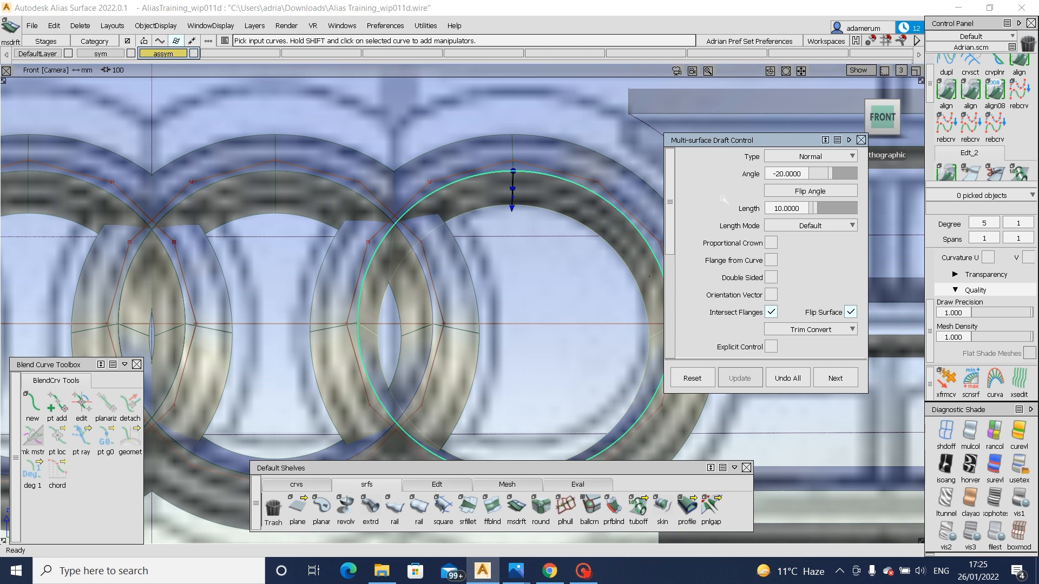
click(801, 173)
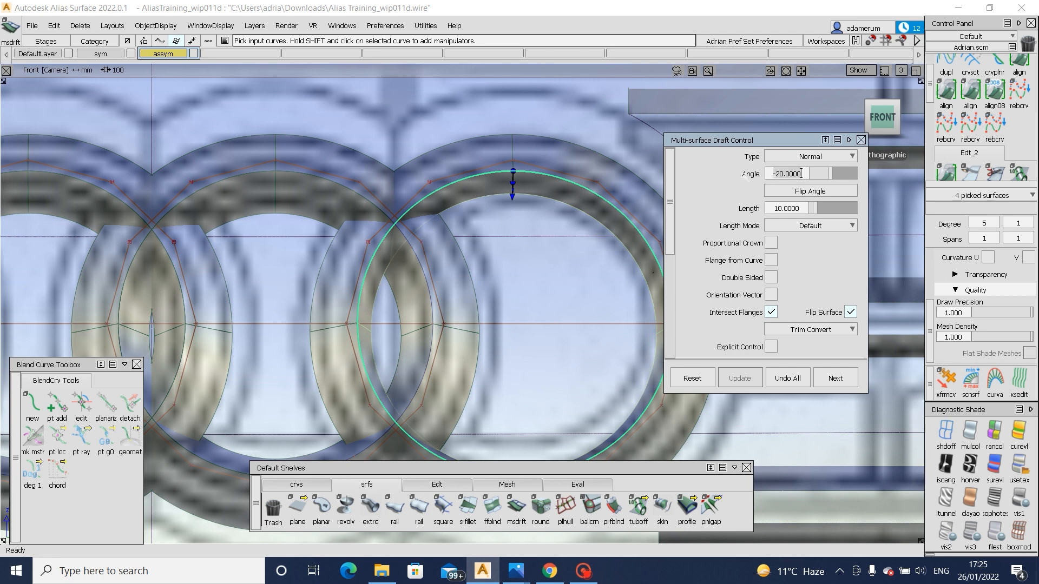
text(-25)
key(Return)
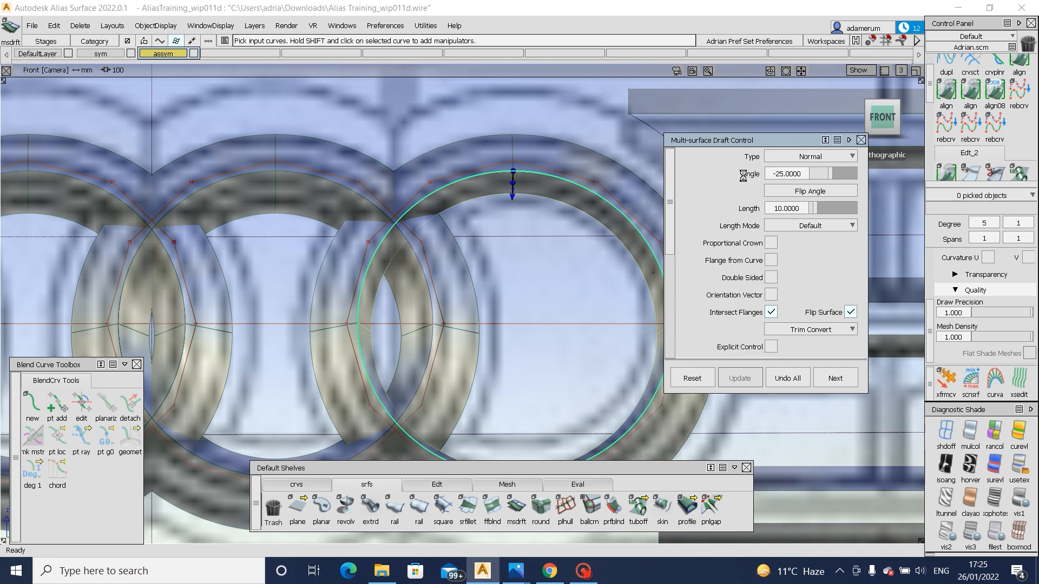
- Set the inner flange of the second ring from the right to 10 mm long at -25 degrees
alt+shift+drag(333, 237, 325, 209)
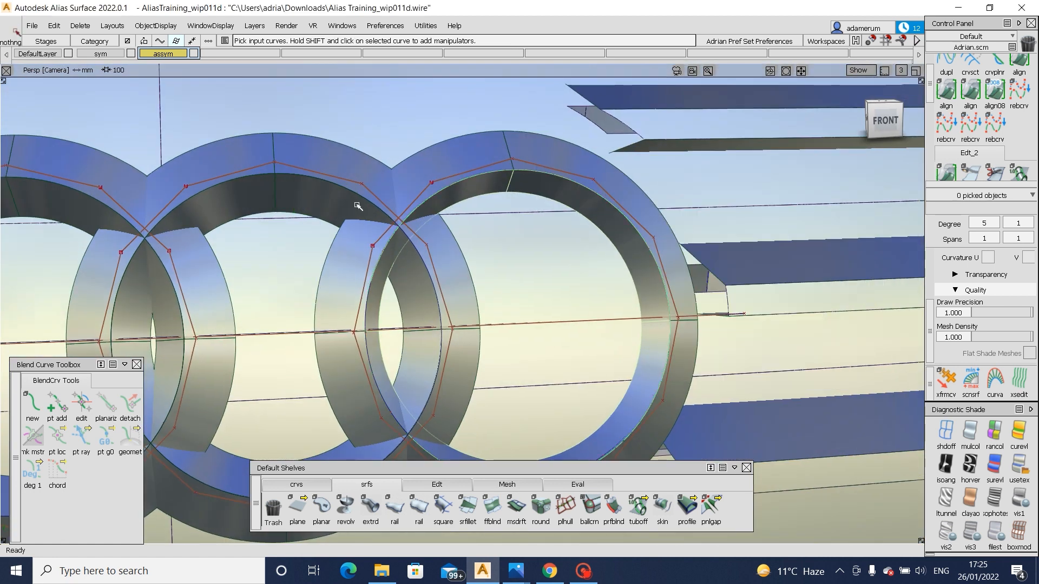
click(274, 204)
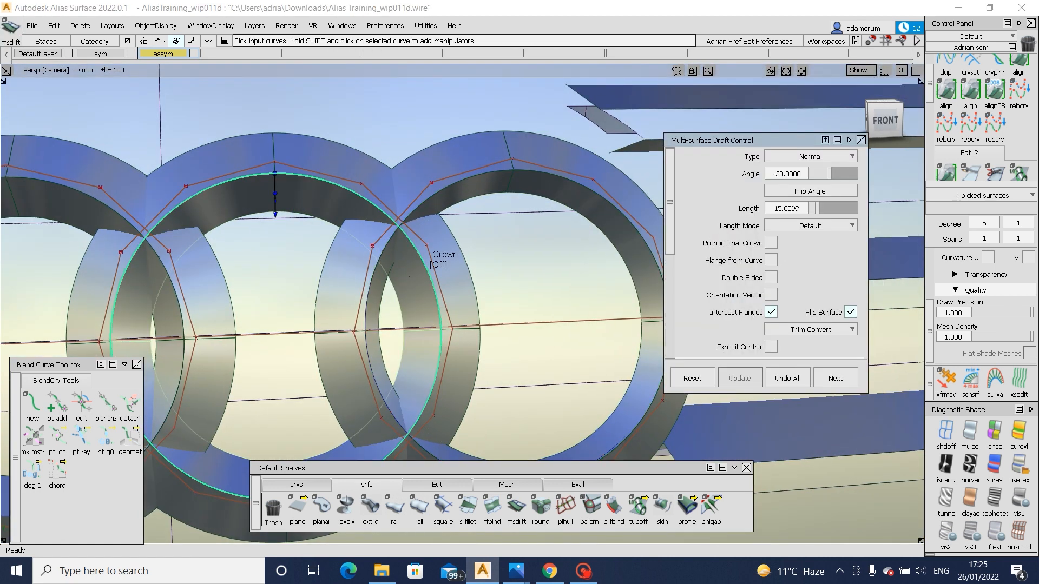
click(800, 209)
text(10)
key(Return)
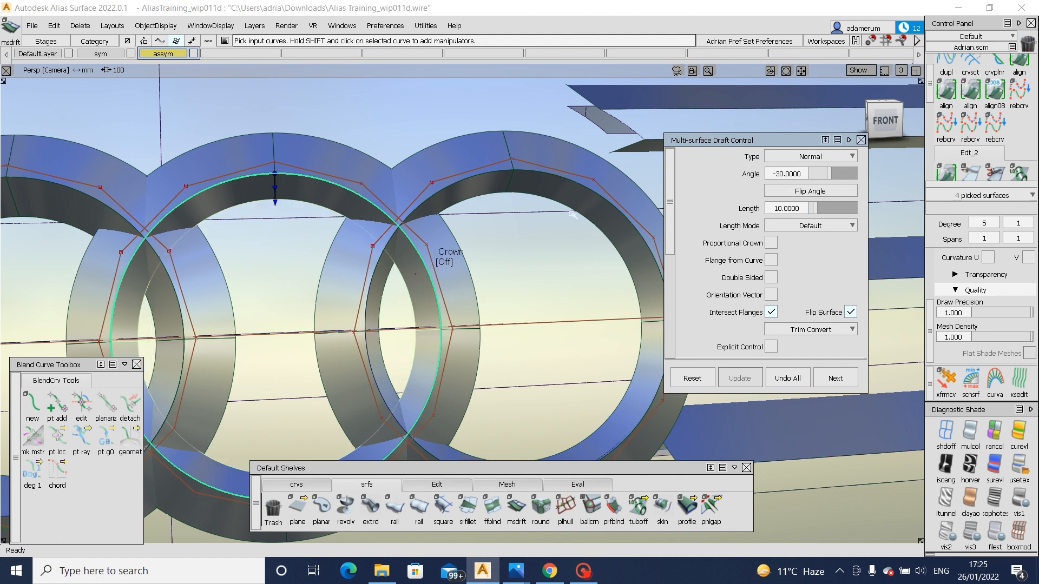
alt+shift+drag(518, 214, 506, 262)
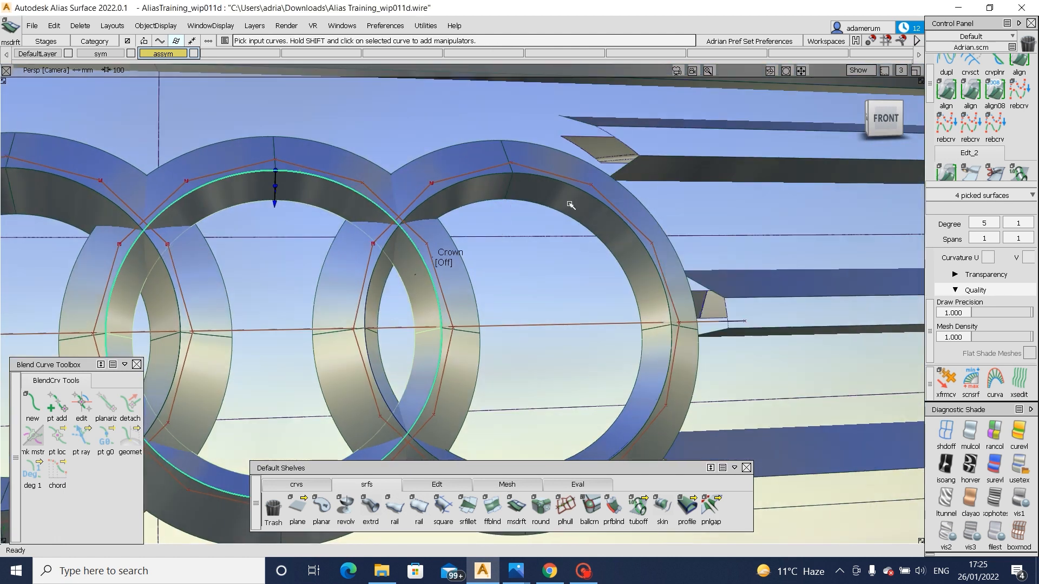
ctrl+shift+drag(562, 206, 480, 199)
click(480, 201)
ctrl+shift+drag(454, 268, 452, 175)
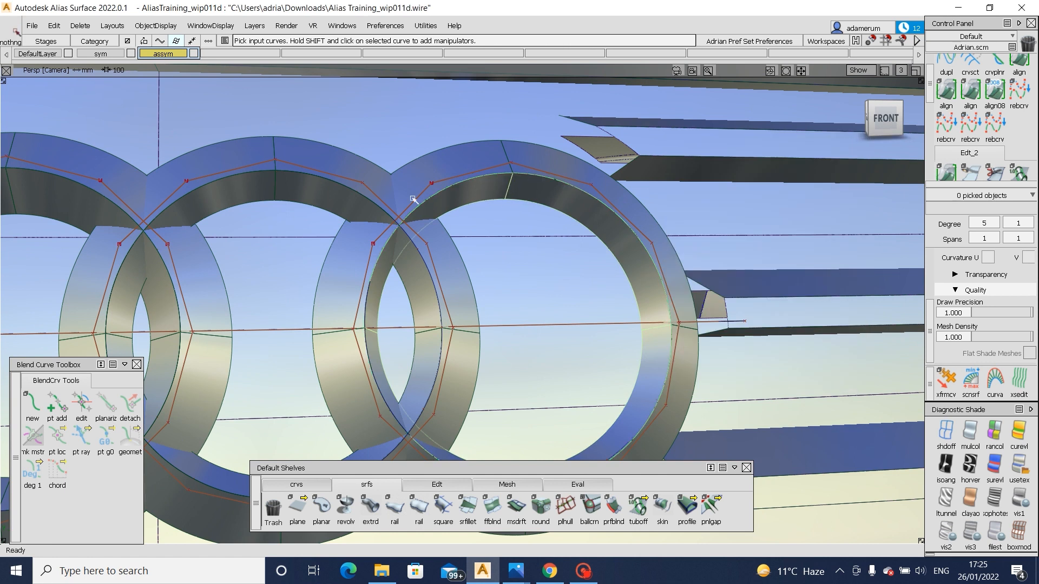
click(413, 199)
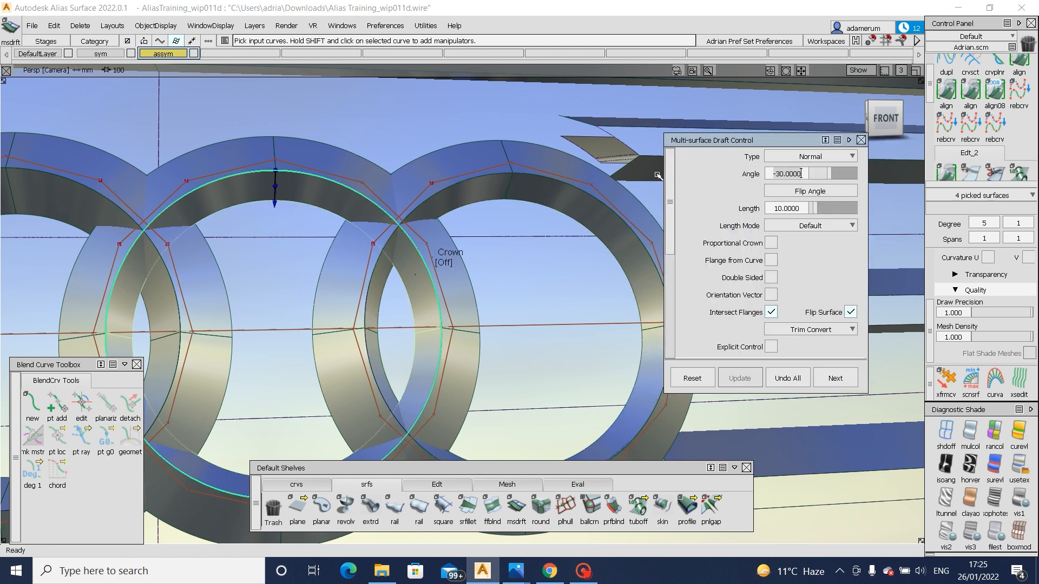
text(5)
key(Return)
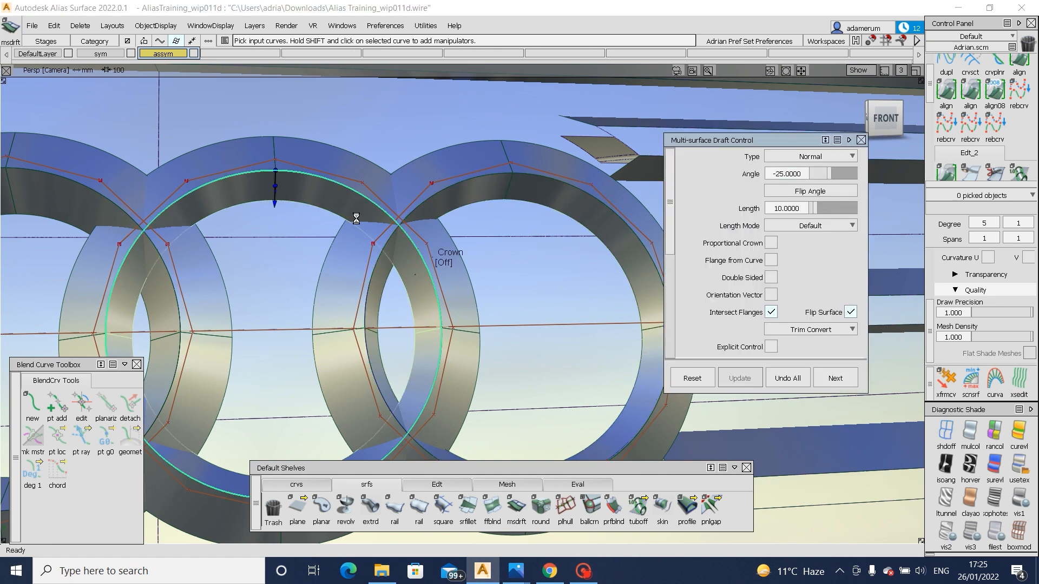
- Set the length of the second-from-left ring's inner flange to 10 mm and revise its angle
alt+shift+drag(275, 268, 293, 266)
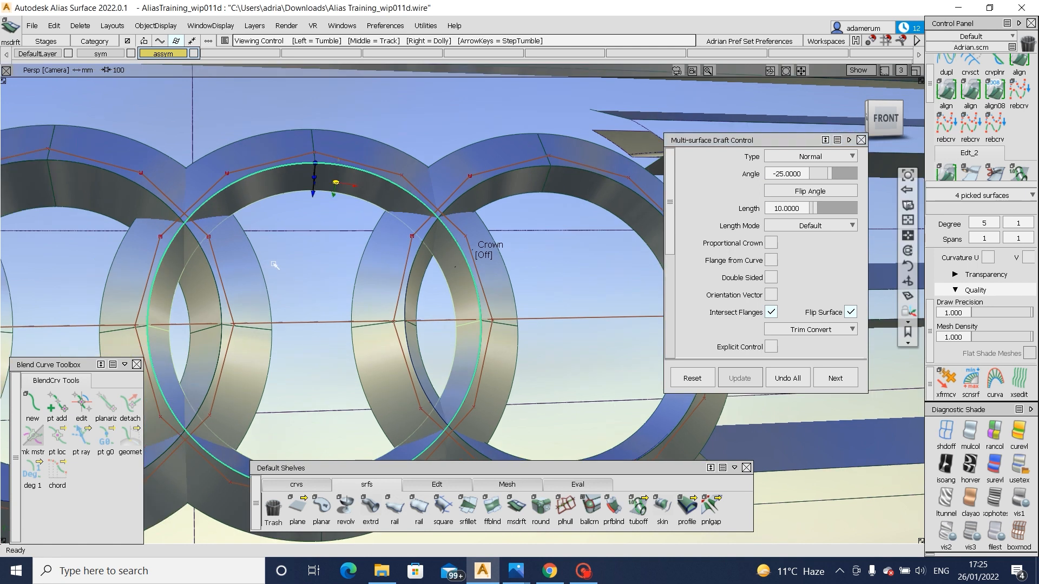
alt+shift+middle_drag(292, 266, 459, 319)
ctrl+shift+drag(459, 320, 347, 301)
click(347, 302)
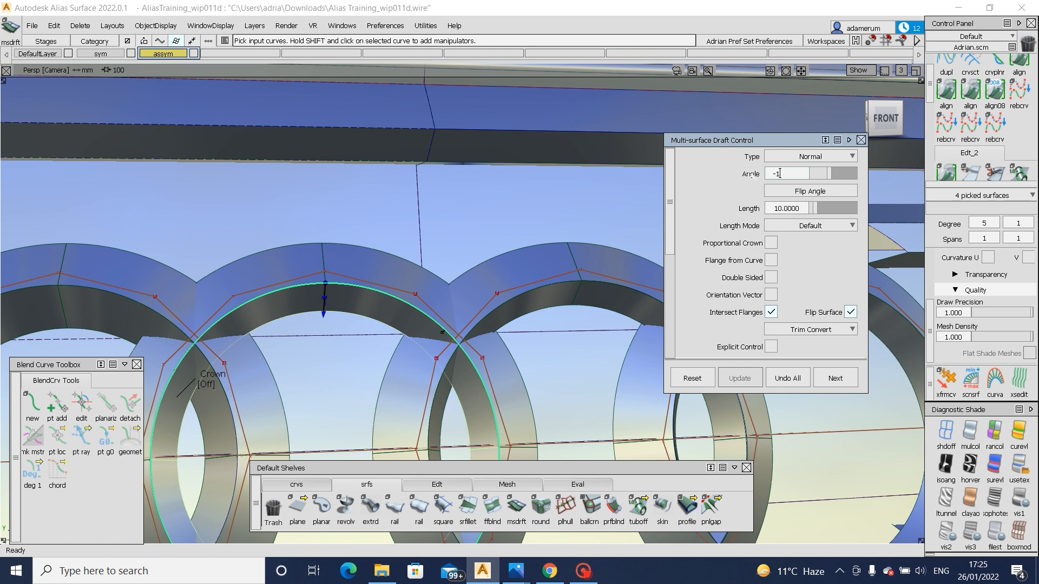
key(Return)
- Set the leftmost ring's inner flange to a length of 10 mm and an angle of -25 degrees
mouse_move(351, 372)
alt+shift+middle_down()
mouse_move(383, 347)
mouse_move(452, 334)
alt+shift+middle_up()
ctrl+shift+drag(452, 334, 450, 261)
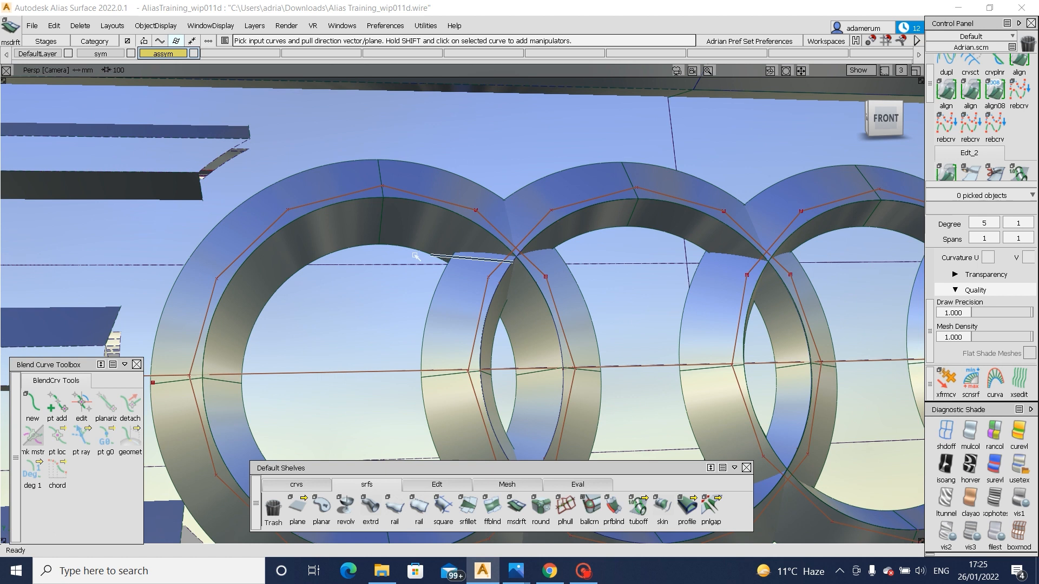
click(417, 223)
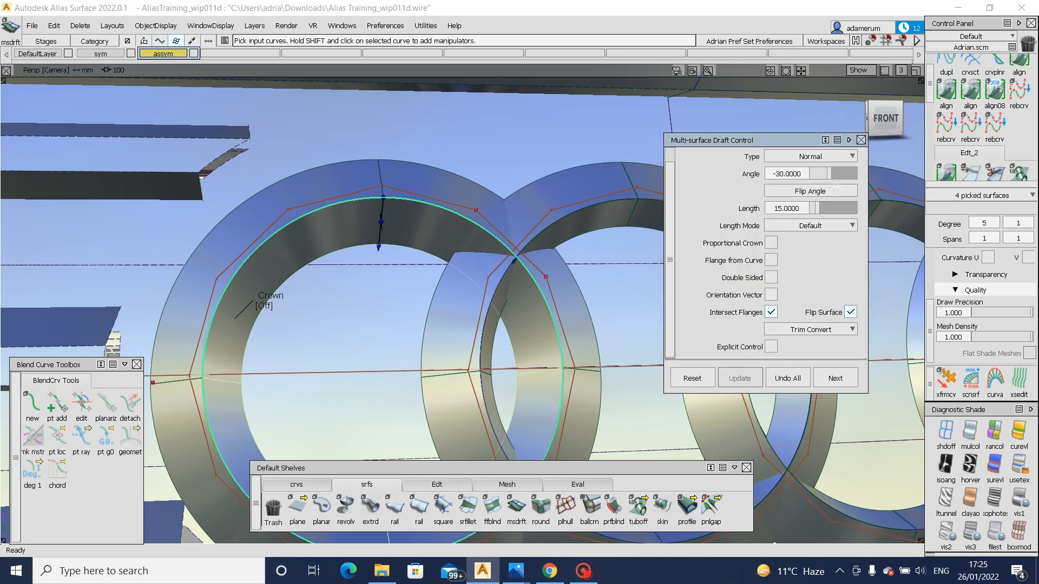
click(799, 208)
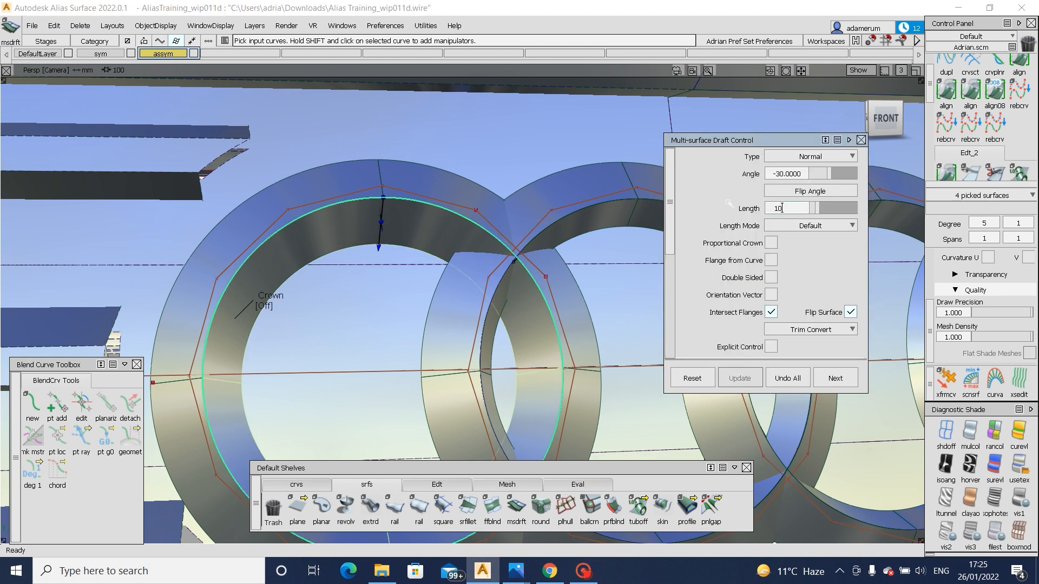
text(10)
key(Return)
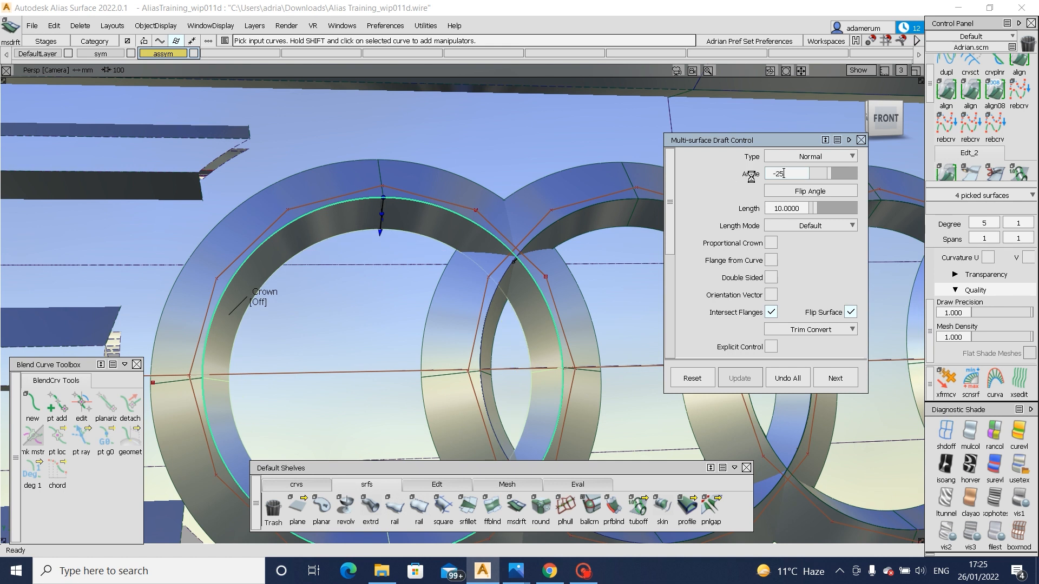
text(-25)
key(Return)
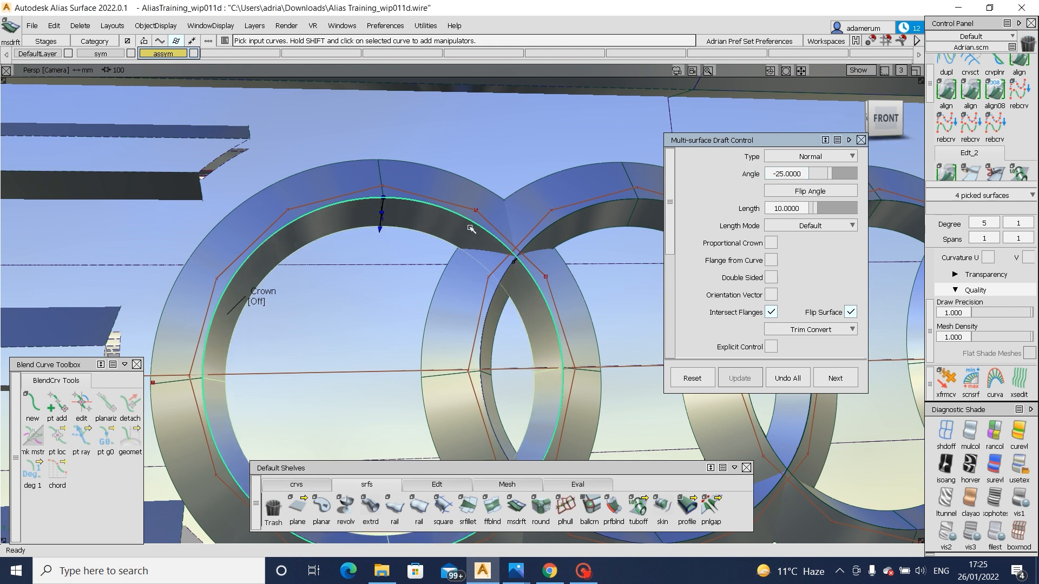
- Inspect the four-ring emblem from both sides, checking how its outer flanges sit against the grille surface
alt+shift+drag(471, 227, 399, 252)
ctrl+shift+drag(478, 243, 489, 225)
alt+shift+right_drag(489, 226, 451, 288)
alt+shift+drag(450, 289, 501, 284)
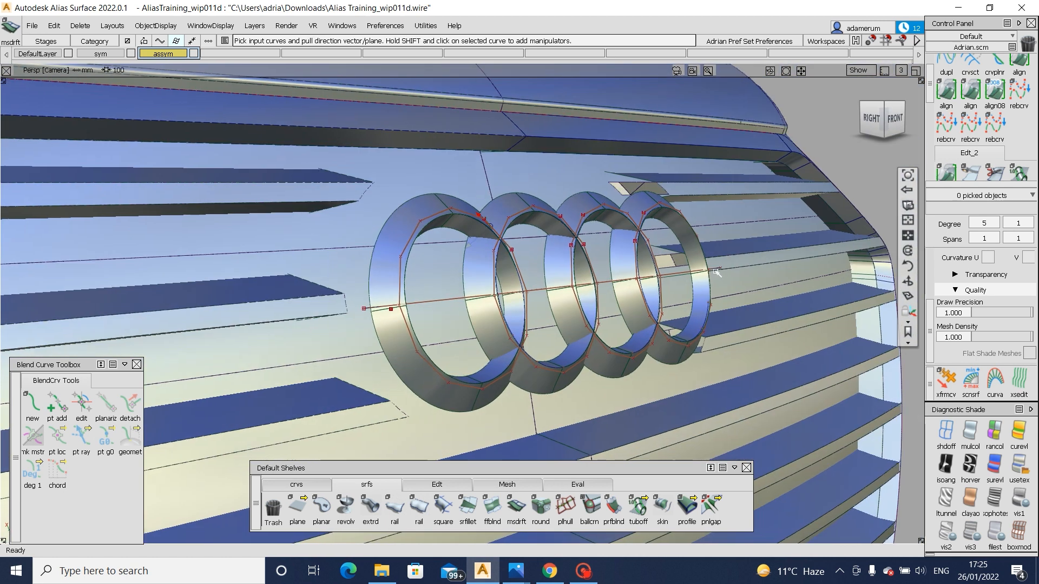
alt+shift+right_drag(476, 276, 489, 260)
ctrl+shift+drag(479, 260, 370, 270)
scroll(491, 265, up, 4)
alt+shift+right_drag(370, 270, 146, 287)
alt+shift+drag(585, 247, 431, 239)
alt+shift+right_drag(400, 243, 443, 252)
alt+shift+drag(533, 381, 476, 403)
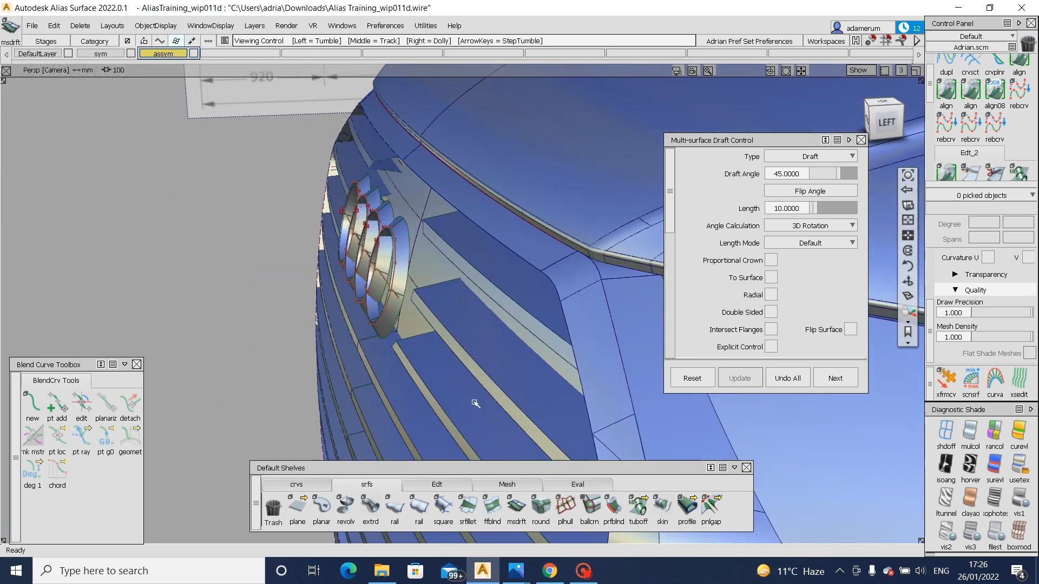
alt+shift+right_drag(385, 226, 465, 233)
ctrl+shift+drag(463, 222, 384, 227)
click(383, 226)
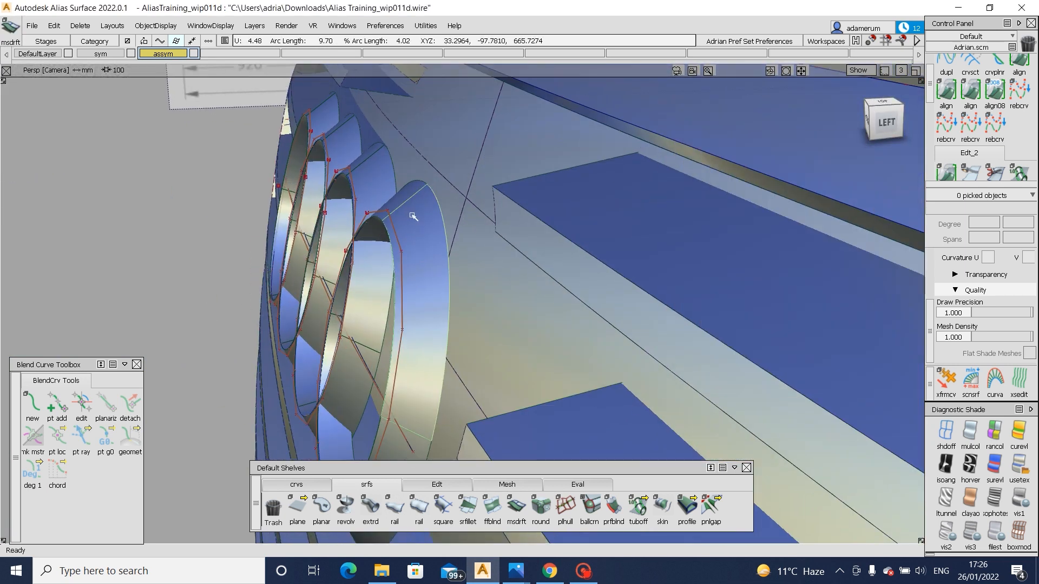
- Enable a proportional crown with a value of 0.04 on the rightmost ring's outer draft flange
click(772, 243)
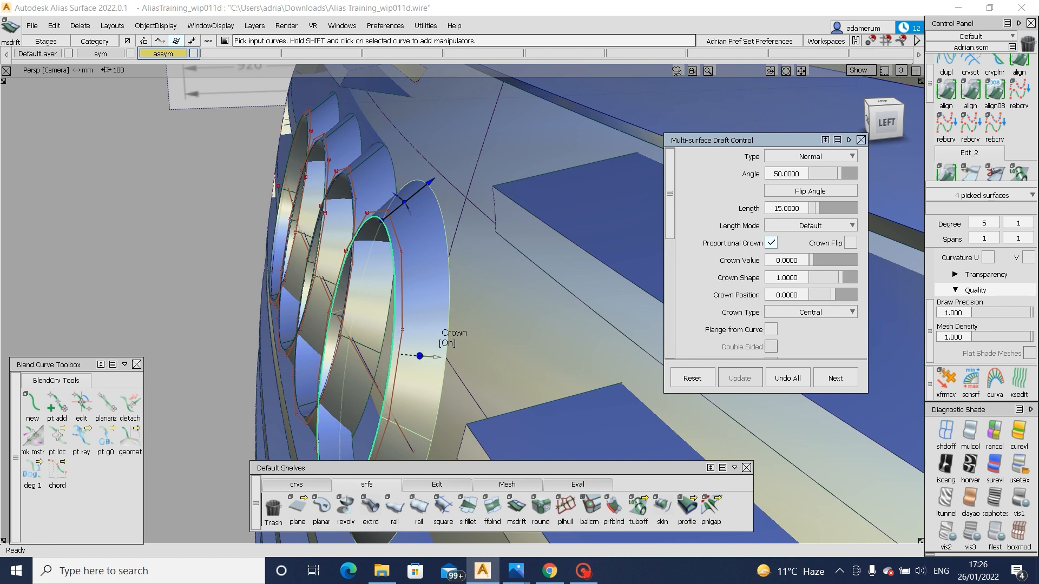
drag(813, 261, 825, 260)
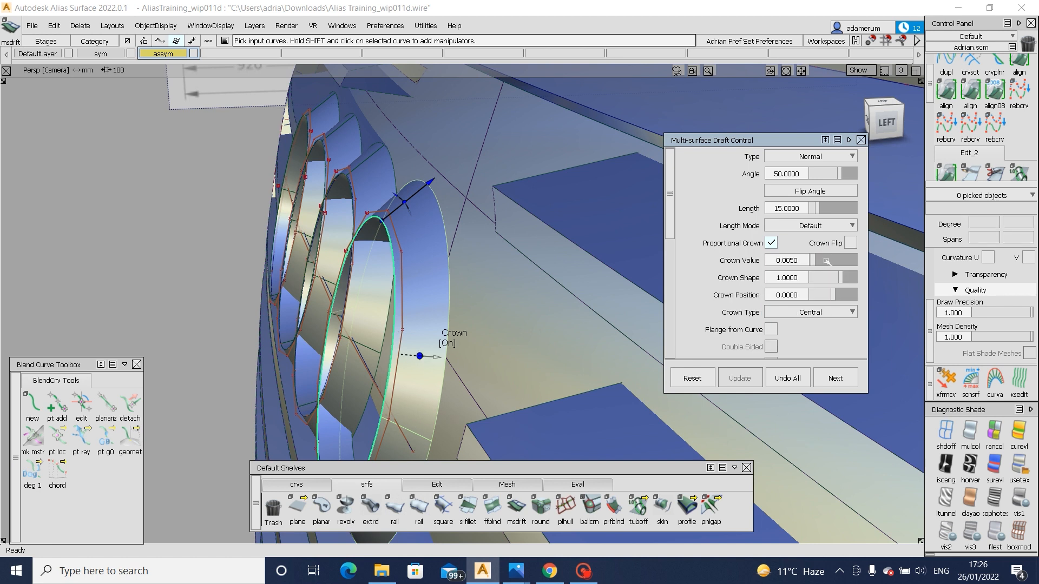
click(826, 261)
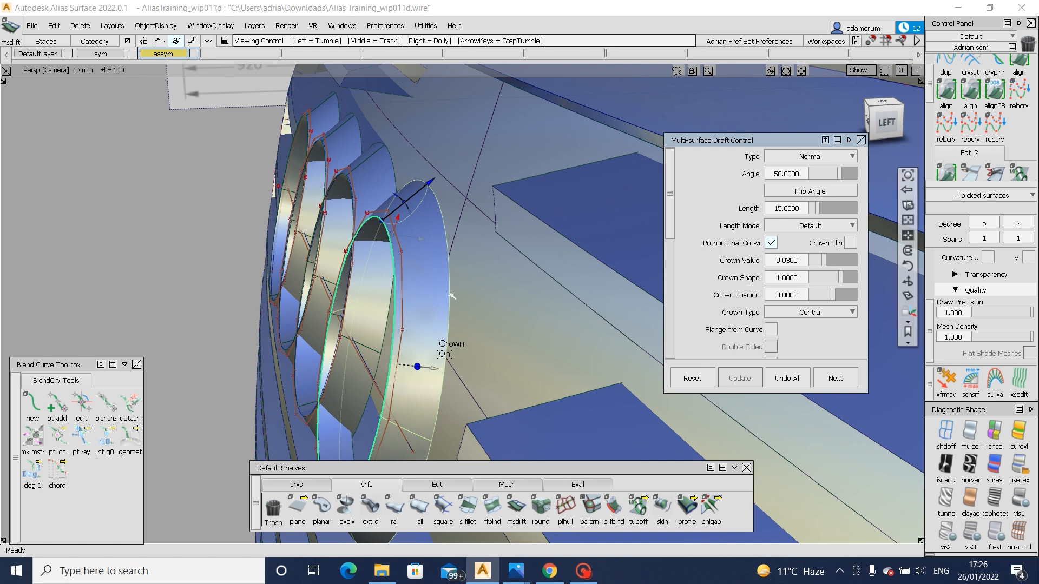
mouse_move(452, 295)
alt+shift+mouse_down()
mouse_move(410, 292)
mouse_move(458, 278)
alt+shift+mouse_up()
ctrl+shift+right_drag(454, 276, 409, 251)
alt+shift+drag(410, 251, 573, 317)
click(829, 260)
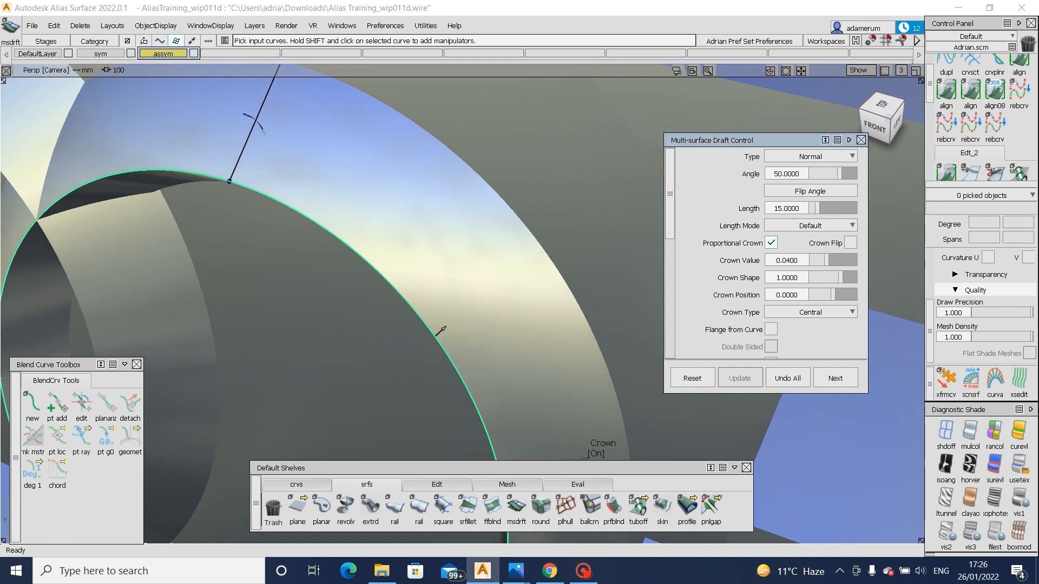
alt+shift+right_drag(568, 254, 433, 238)
alt+shift+drag(433, 238, 204, 189)
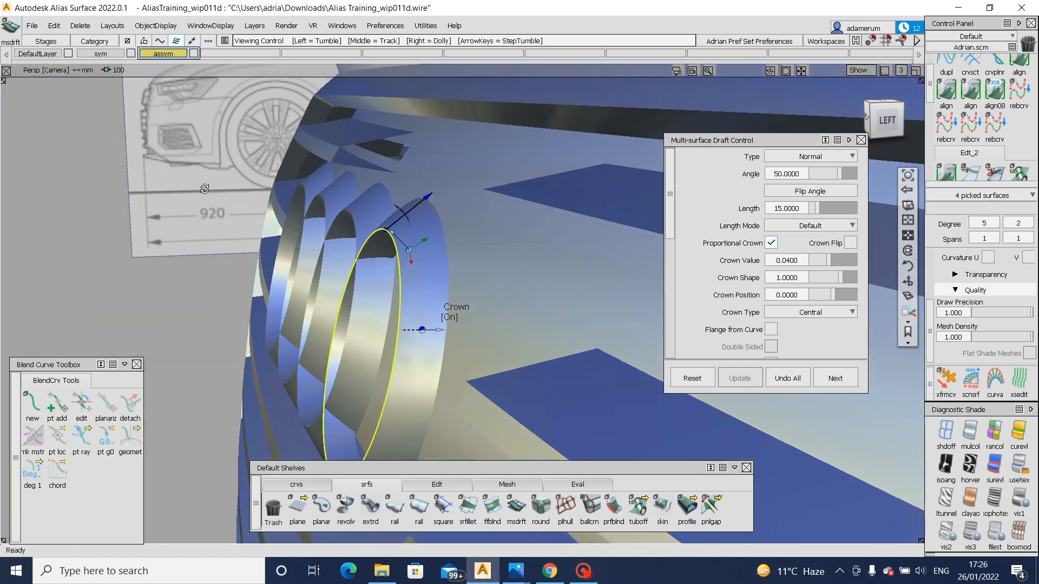
- Enable the proportional crown with a value of 0.04 on the outer draft flanges of the two middle rings
click(352, 241)
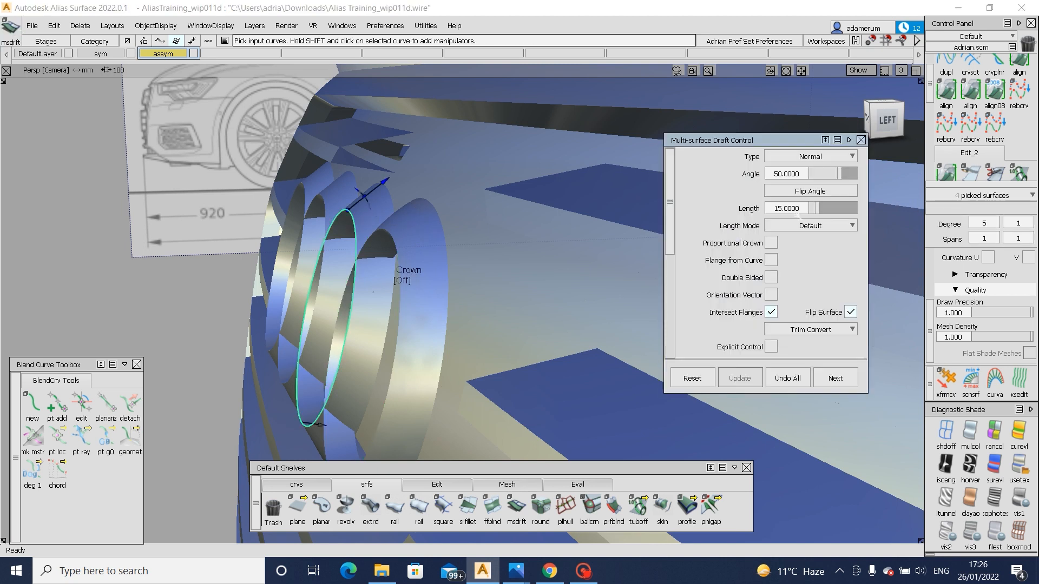
scroll(808, 275, down, 1)
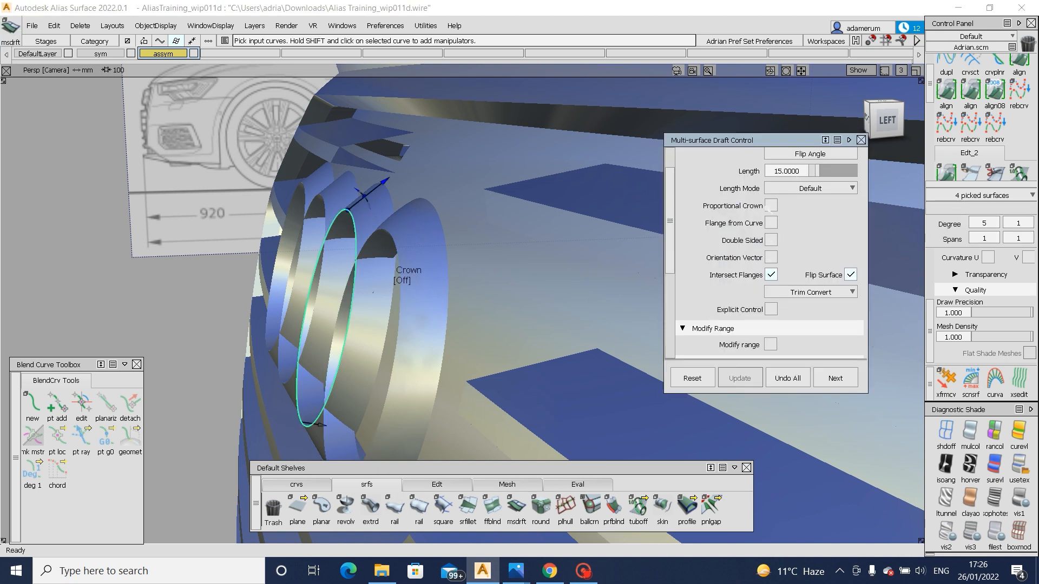
click(770, 206)
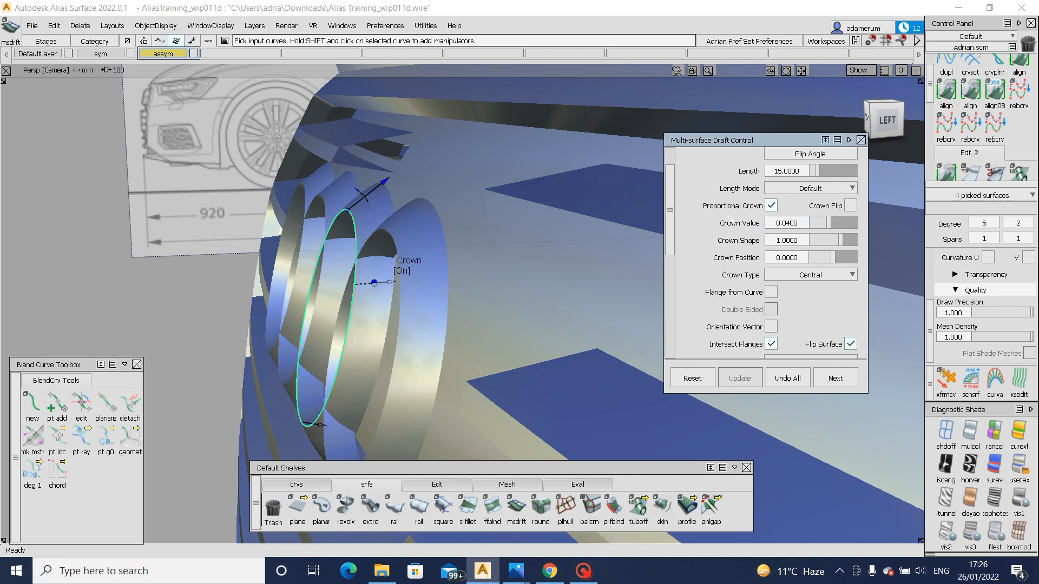
alt+shift+drag(384, 242, 431, 257)
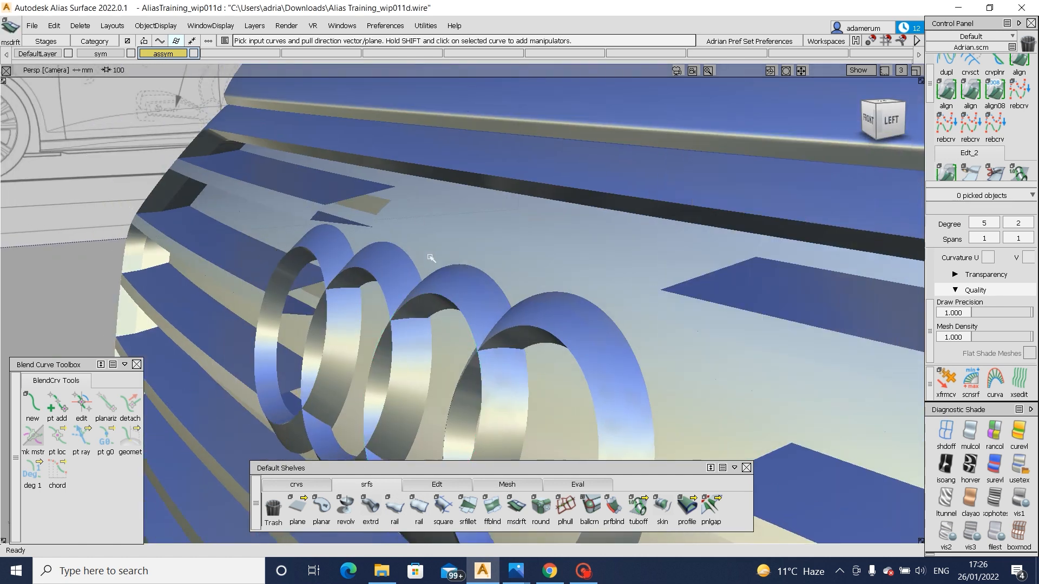
click(387, 260)
click(771, 243)
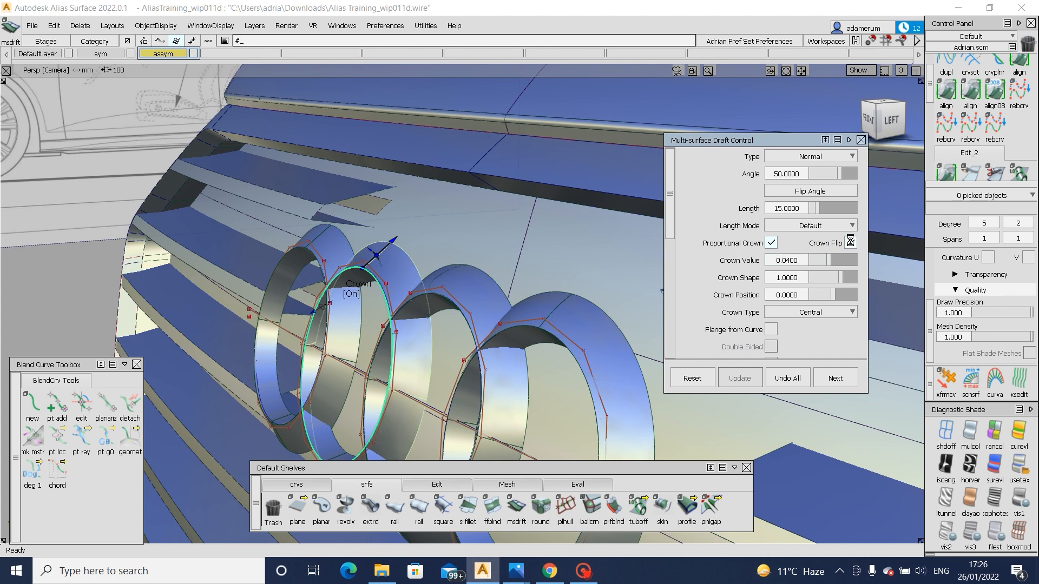
- Try to rebuild the outer draft flange of the second ring from the right with a revised angle
scroll(455, 302, up, 3)
alt+shift+drag(411, 308, 424, 311)
click(448, 287)
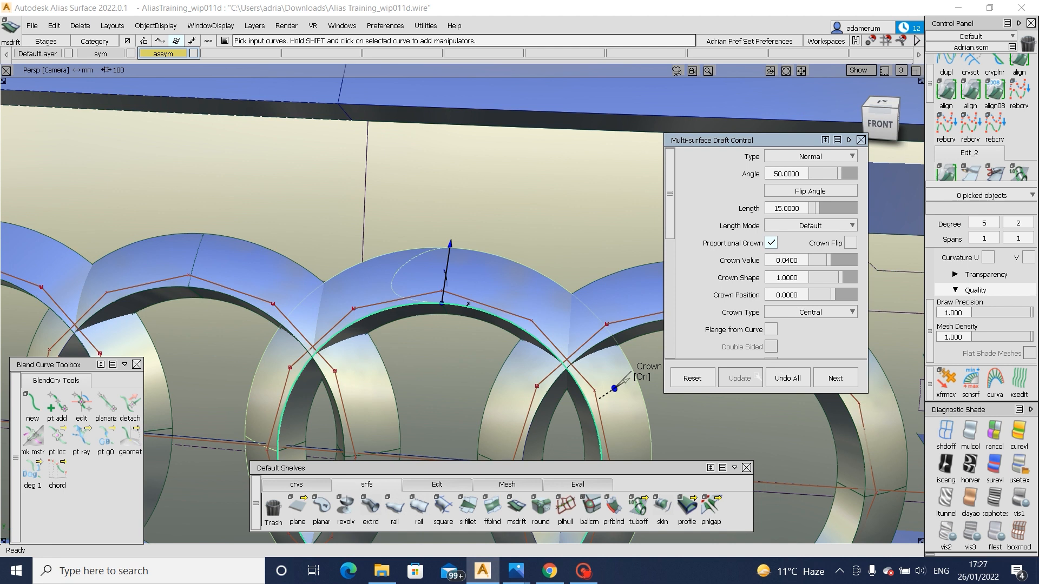
click(556, 376)
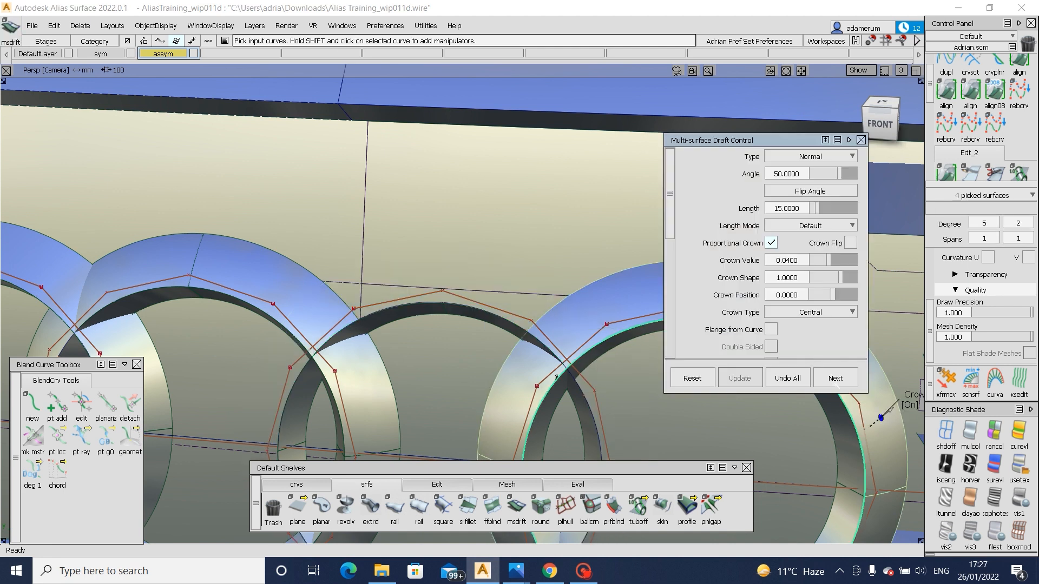
click(836, 385)
click(459, 304)
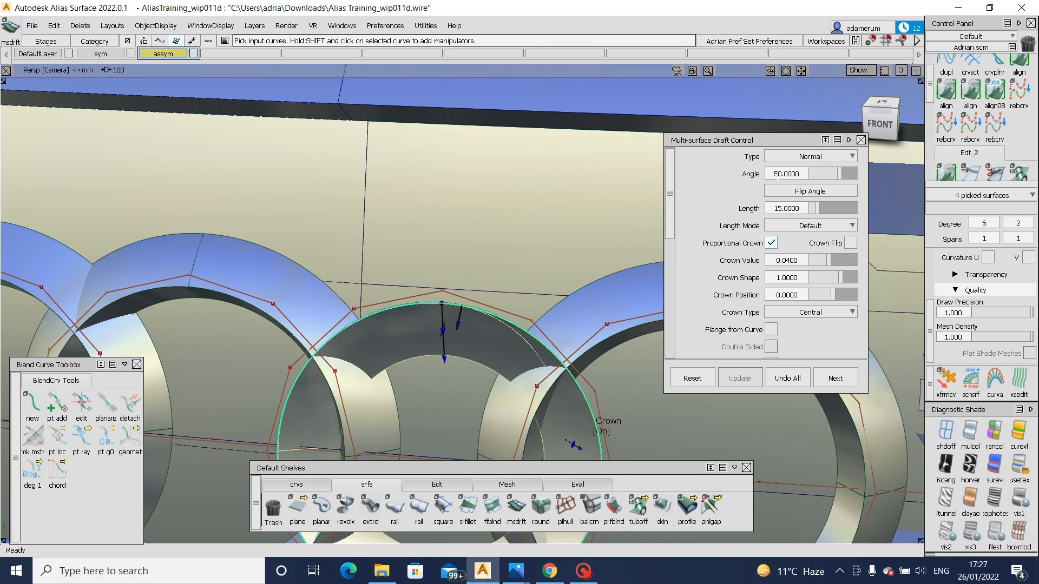
click(774, 174)
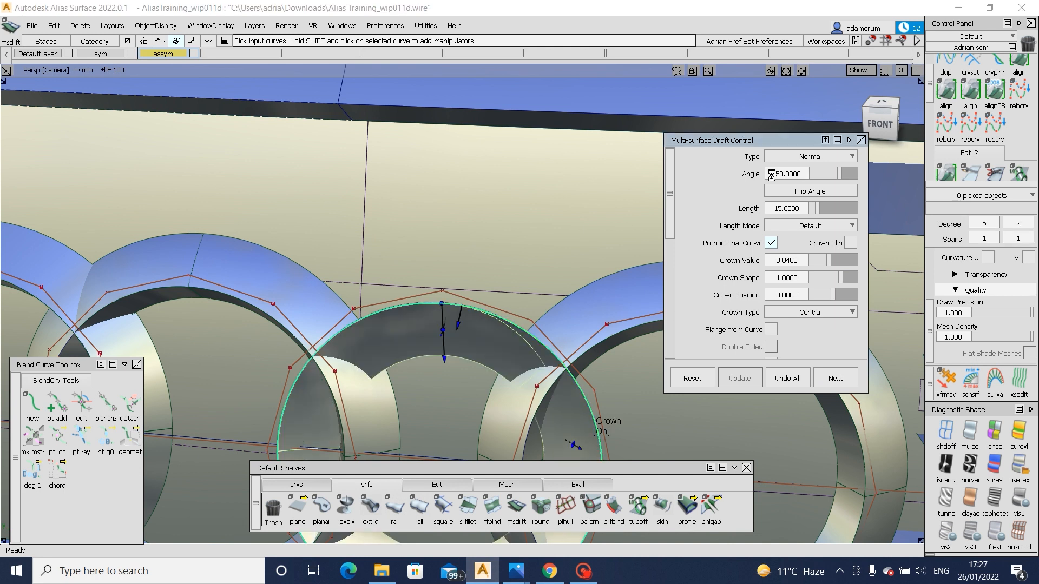
key(Return)
alt+shift+drag(453, 368, 692, 334)
key(ctrl+z)
key(ctrl+z)
key(ctrl+z)
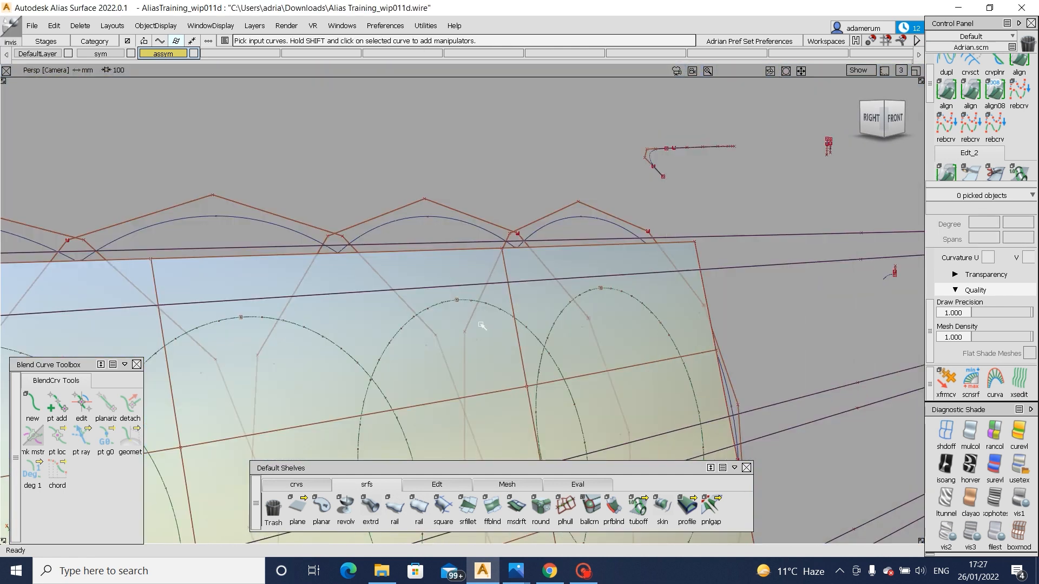
- Make the hidden grille surfaces around the emblem visible again
ctrl+shift+drag(523, 302, 482, 359)
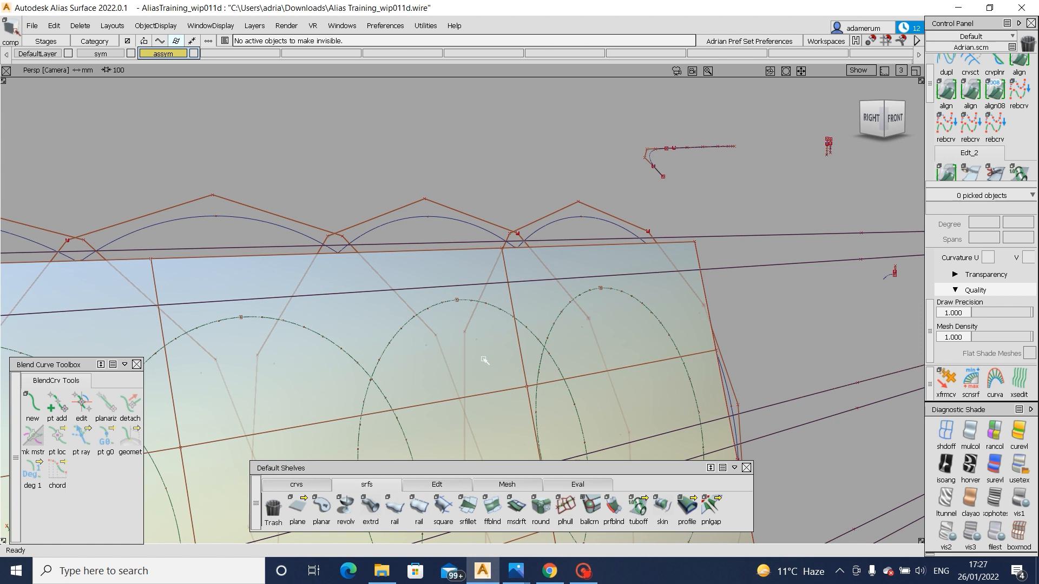
click(482, 359)
key(ctrl+h)
key(ctrl+shift+h)
- Build a multi-surface draft on the second-from-right ring's curve with angle 50 degrees, length 15 mm and a proportional crown of 0.04
click(517, 506)
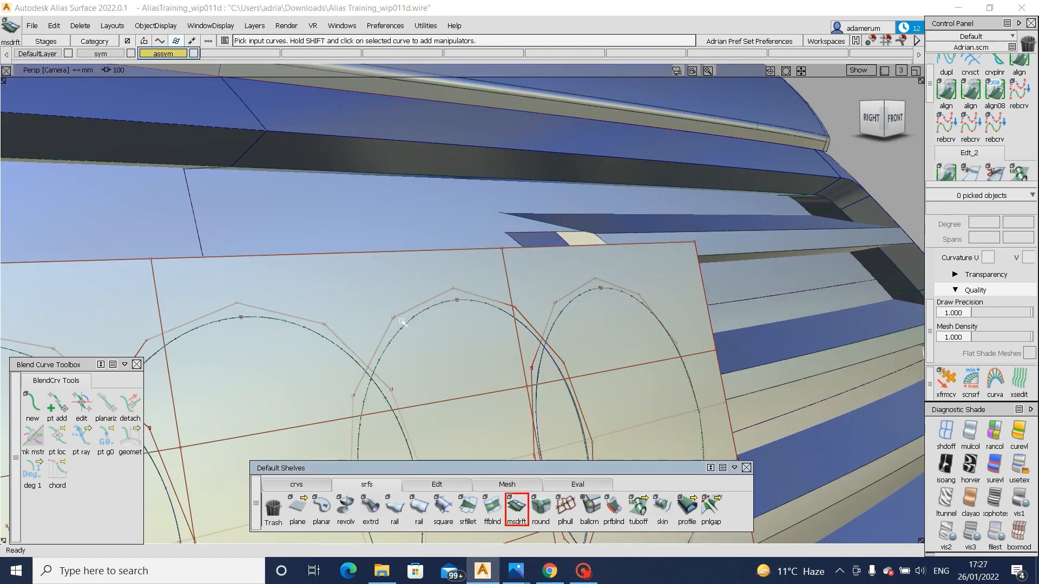
click(423, 330)
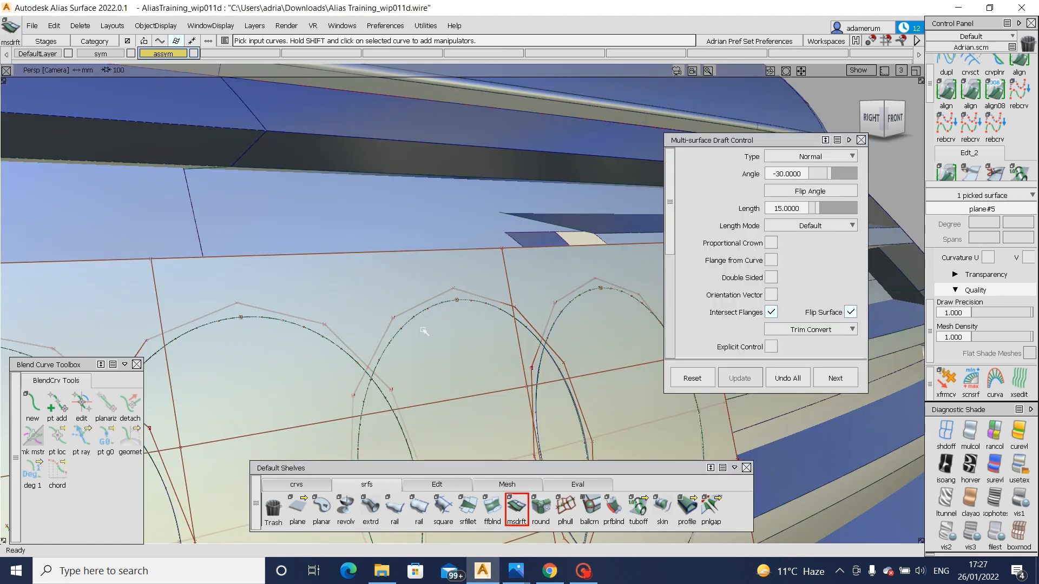
click(424, 332)
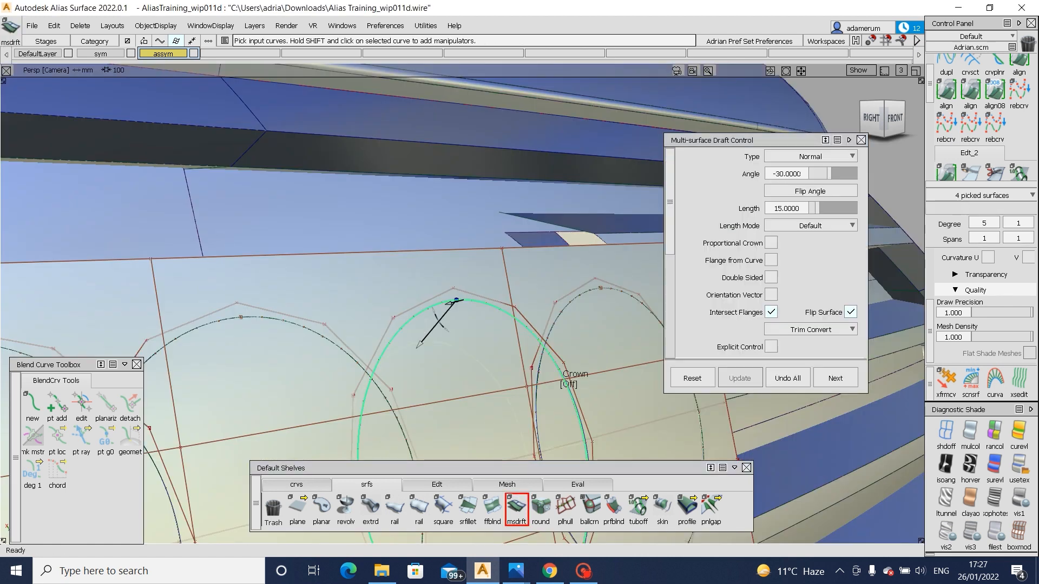
click(802, 173)
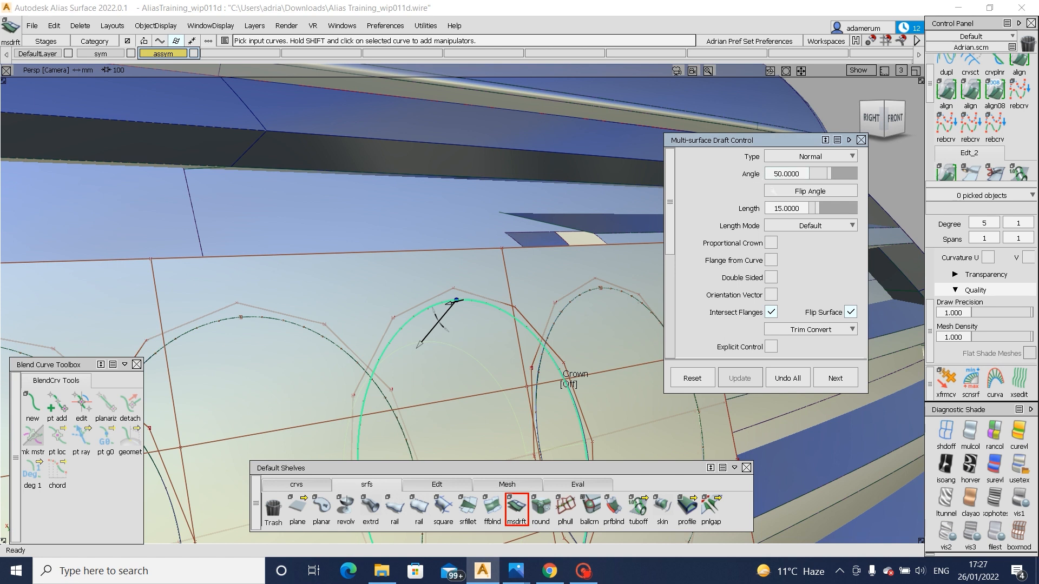
key(Return)
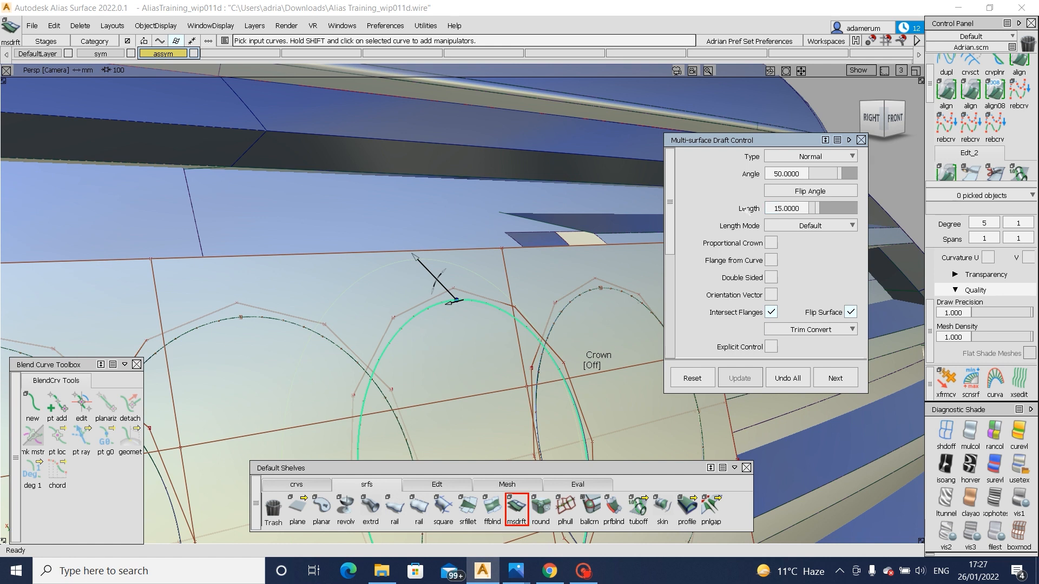
click(772, 242)
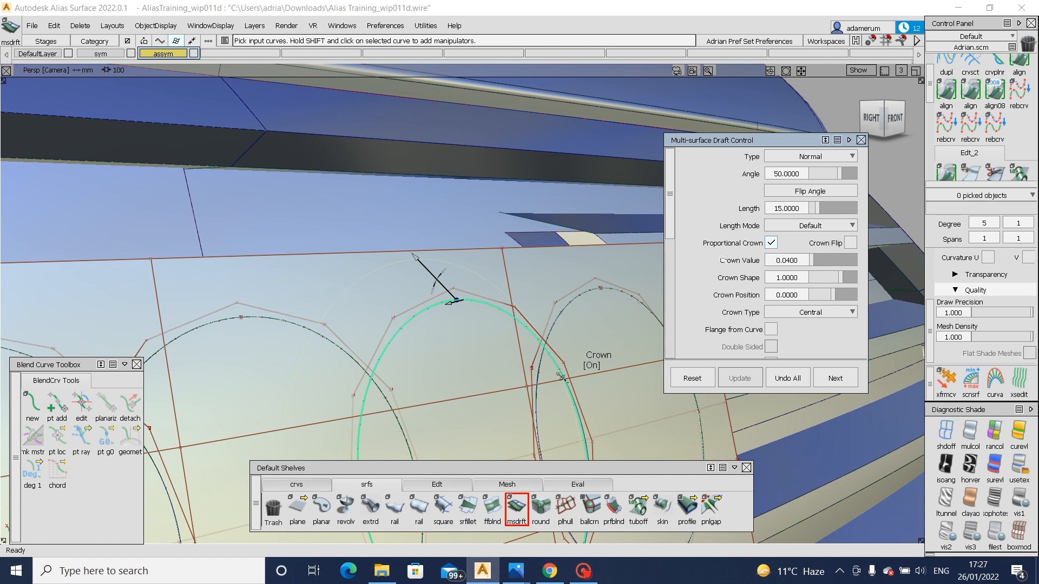
alt+shift+drag(599, 280, 505, 291)
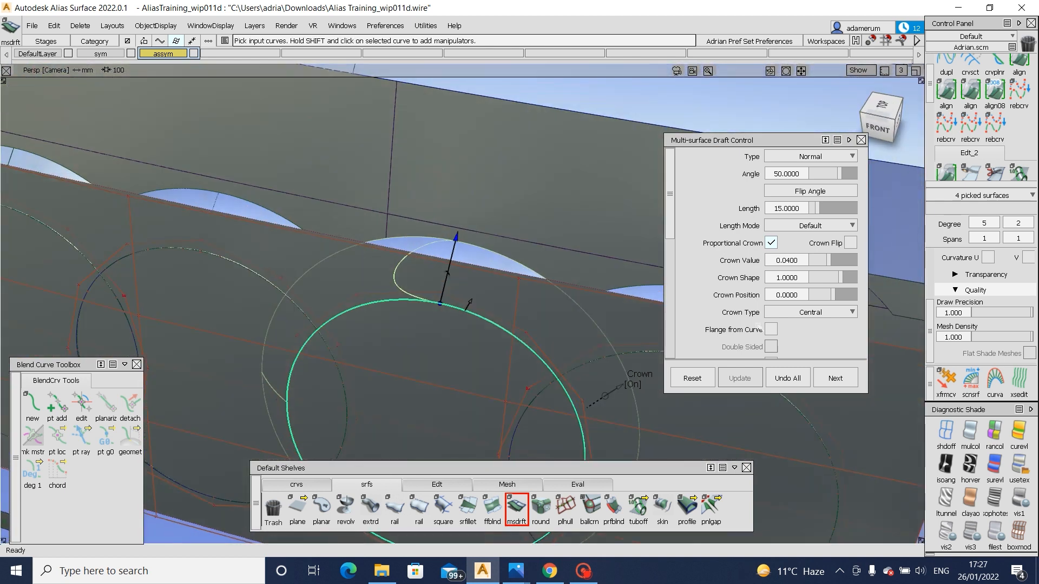
scroll(736, 316, down, 6)
scroll(737, 315, down, 1)
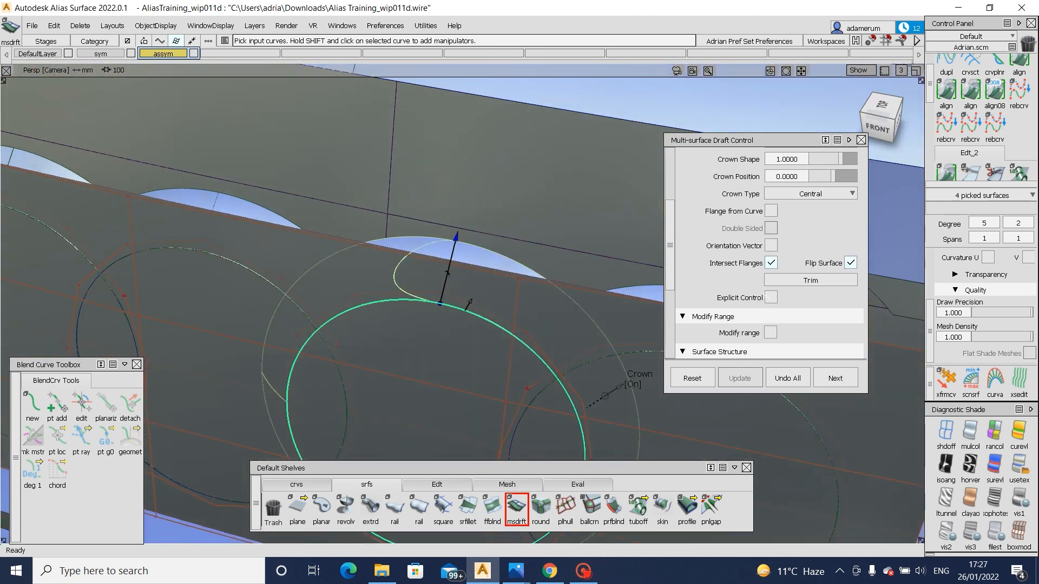
click(770, 298)
- Delete the flat plane surface that covers the four-ring emblem
mouse_move(475, 291)
alt+shift+mouse_down()
mouse_move(468, 369)
mouse_move(448, 297)
alt+shift+mouse_up()
mouse_move(448, 298)
alt+shift+middle_down()
mouse_move(651, 288)
mouse_move(811, 297)
alt+shift+middle_up()
ctrl+shift+drag(463, 323, 464, 286)
alt+shift+middle_drag(464, 286, 116, 300)
mouse_move(447, 340)
ctrl+shift+mouse_down()
mouse_move(420, 375)
mouse_move(519, 378)
ctrl+shift+mouse_up()
click(381, 374)
key(Delete)
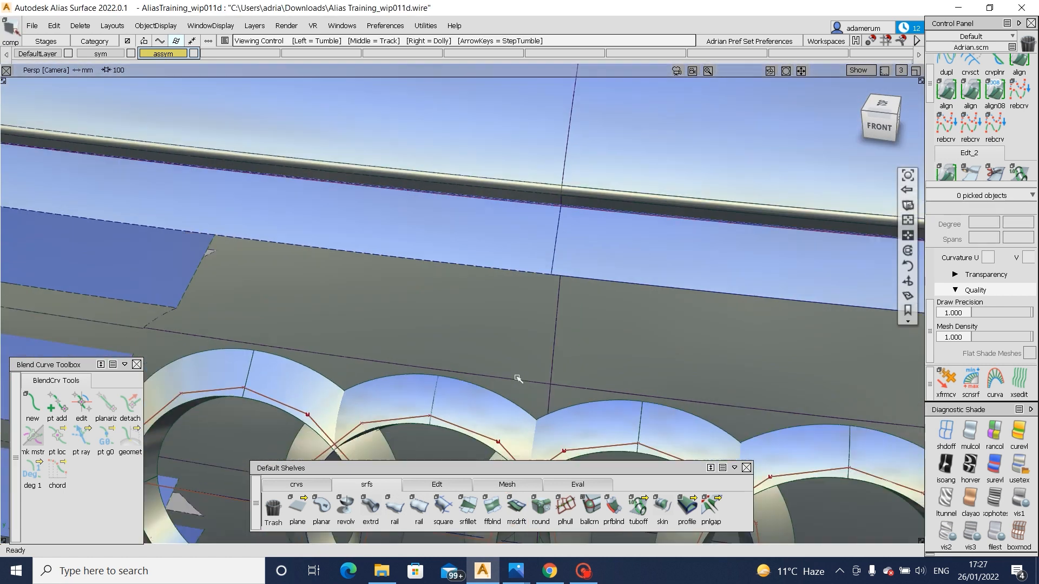
- Enable a flipped proportional crown with a value of 0.04 on the leftmost ring's outer draft flange
alt+shift+middle_drag(519, 379, 498, 283)
alt+shift+drag(499, 283, 517, 306)
mouse_move(518, 306)
alt+shift+middle_down()
mouse_move(492, 377)
mouse_move(511, 521)
alt+shift+middle_up()
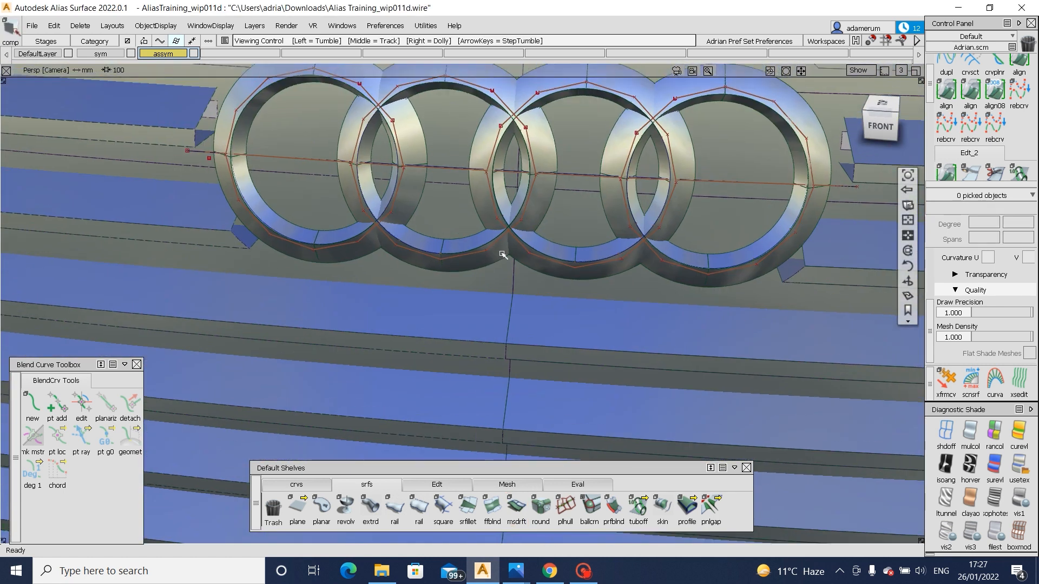
alt+shift+drag(502, 255, 524, 257)
alt+shift+middle_drag(524, 258, 545, 371)
ctrl+shift+drag(493, 258, 412, 248)
ctrl+shift+right_drag(411, 247, 377, 241)
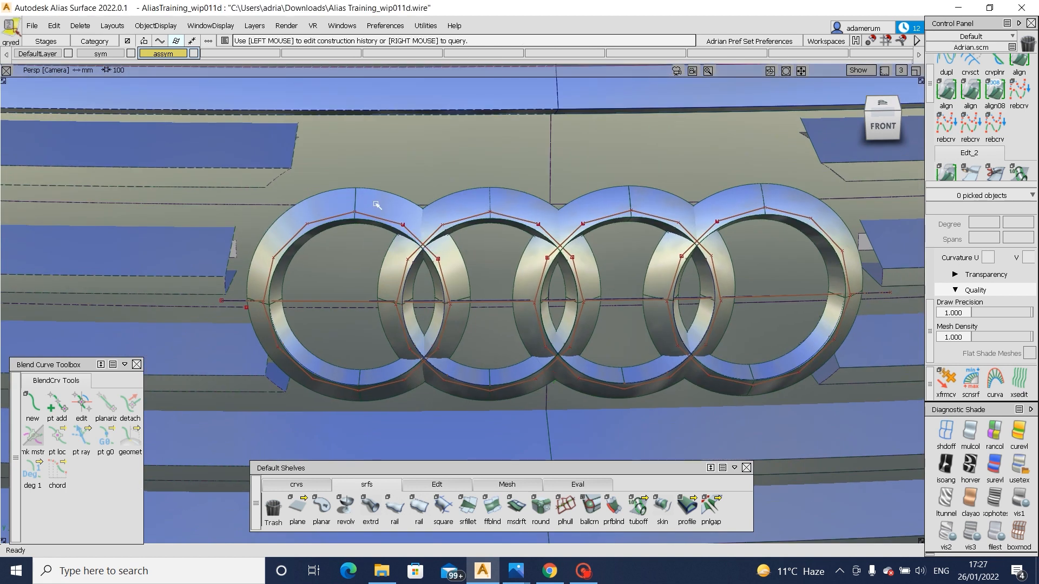
click(374, 204)
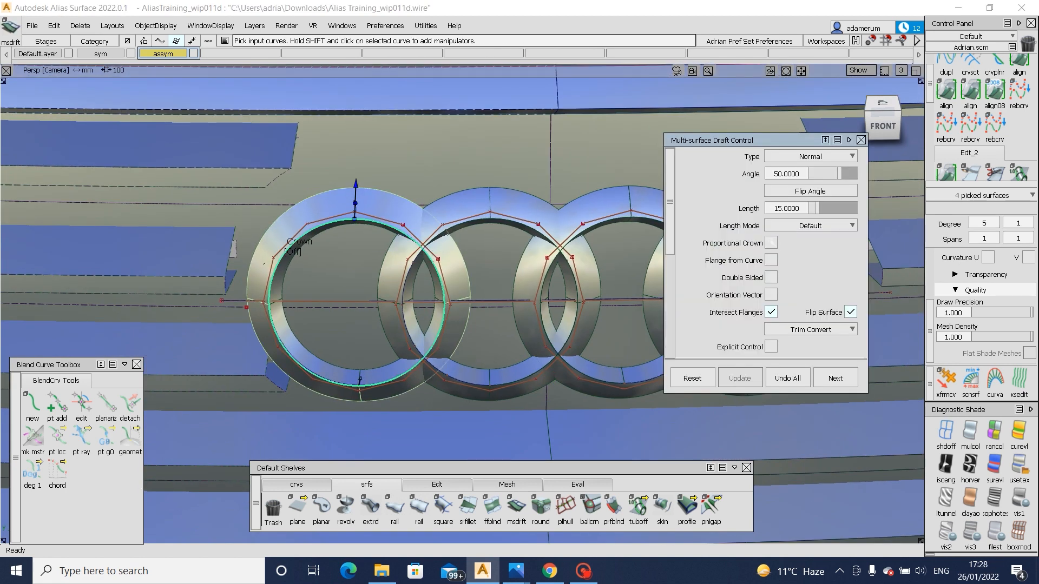
click(771, 243)
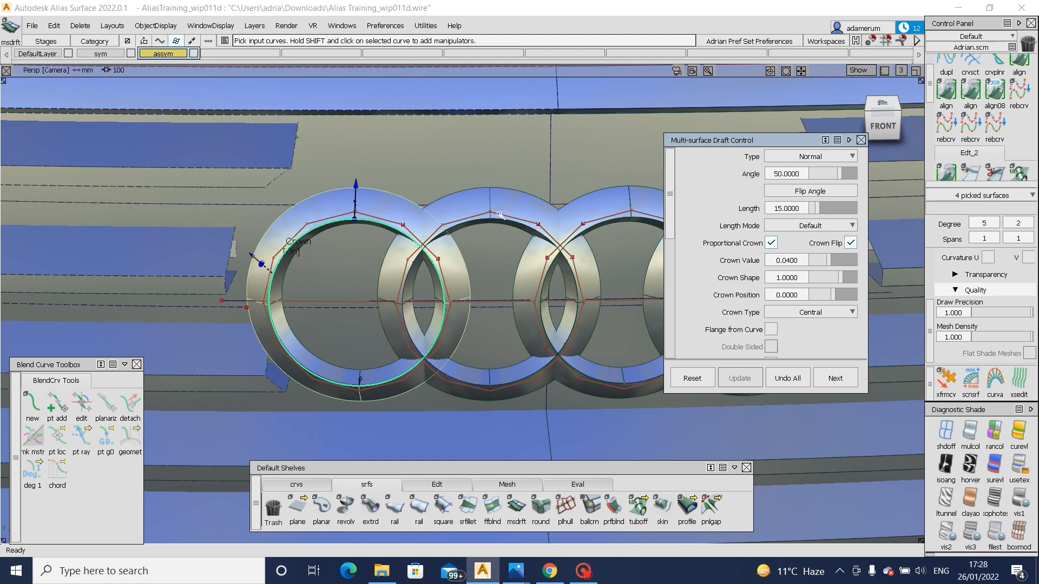
- Examine the crowned emblem rings from several angles and compare them with the front-view reference drawing
alt+shift+drag(500, 215, 591, 183)
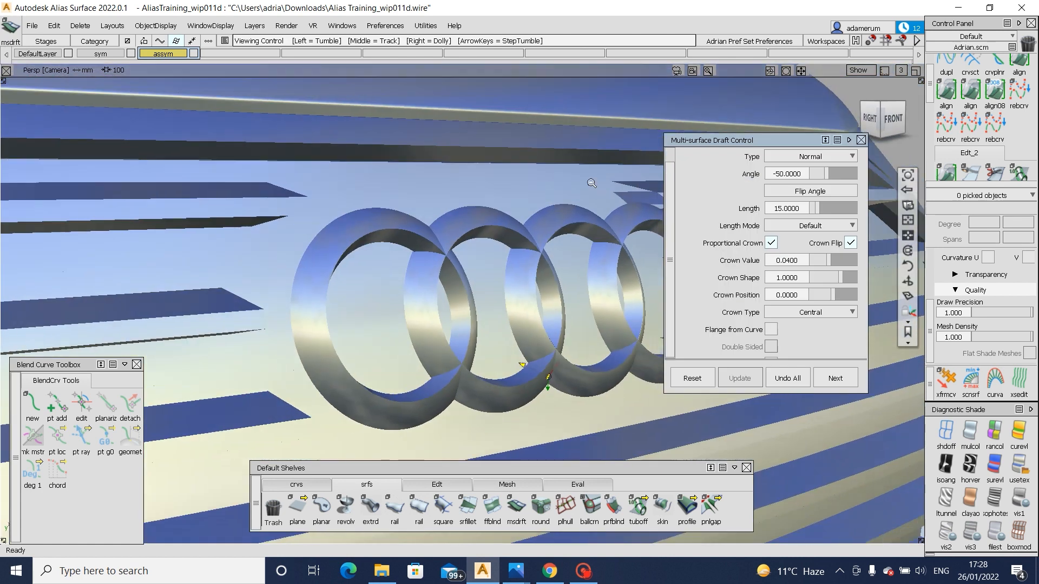
alt+shift+right_drag(591, 183, 521, 197)
key(alt+m)
alt+shift+drag(521, 197, 569, 271)
alt+shift+right_drag(569, 272, 640, 315)
alt+shift+drag(640, 316, 361, 281)
click(877, 120)
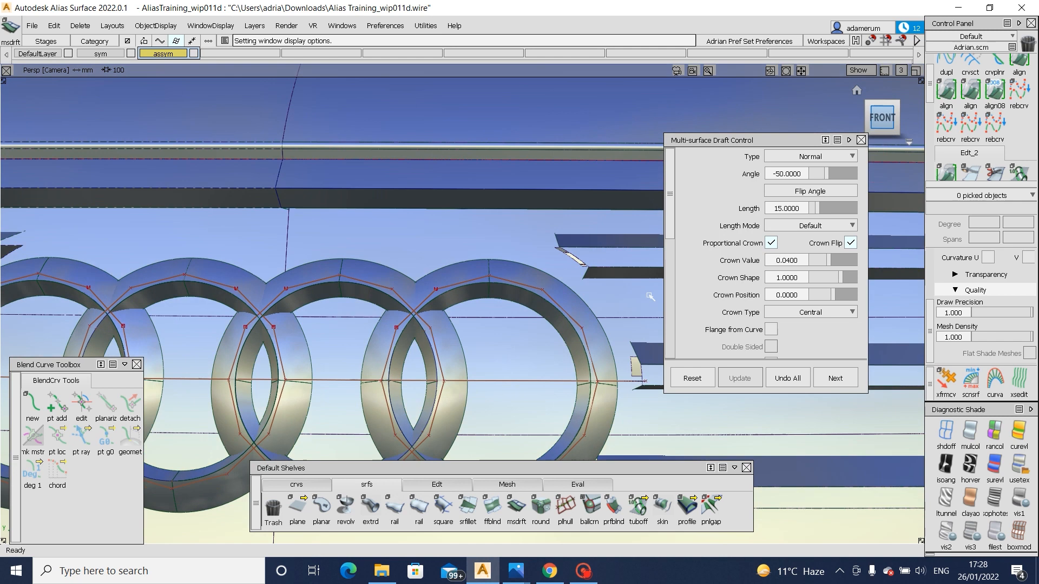
alt+shift+drag(619, 292, 558, 294)
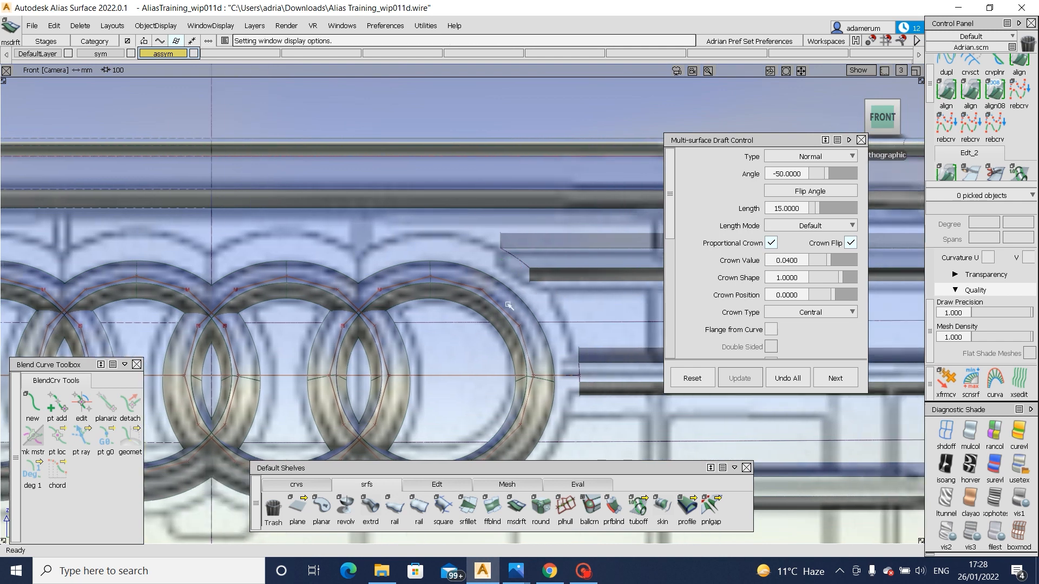
alt+shift+drag(509, 305, 501, 319)
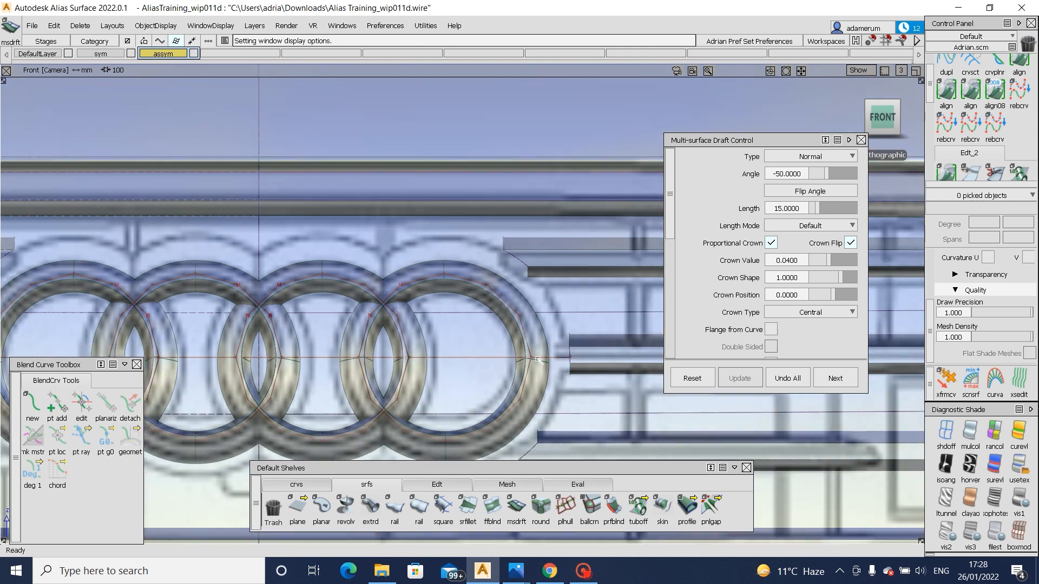
key(shift+alt)
alt+shift+drag(546, 298, 542, 312)
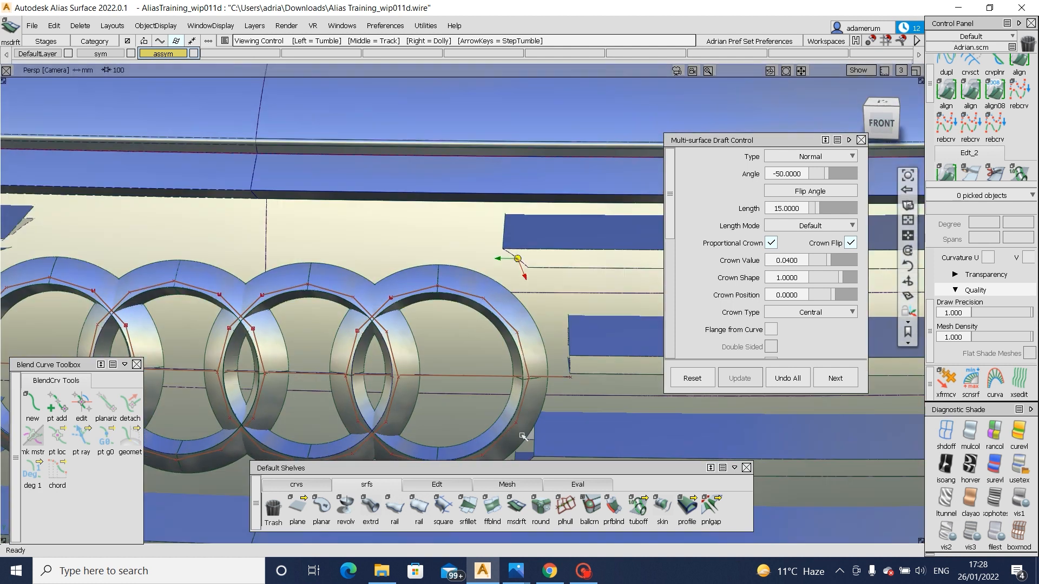
- Unhide the flat plane surface carrying the four ring curves so it shows together with the emblem
click(509, 502)
double_click(517, 506)
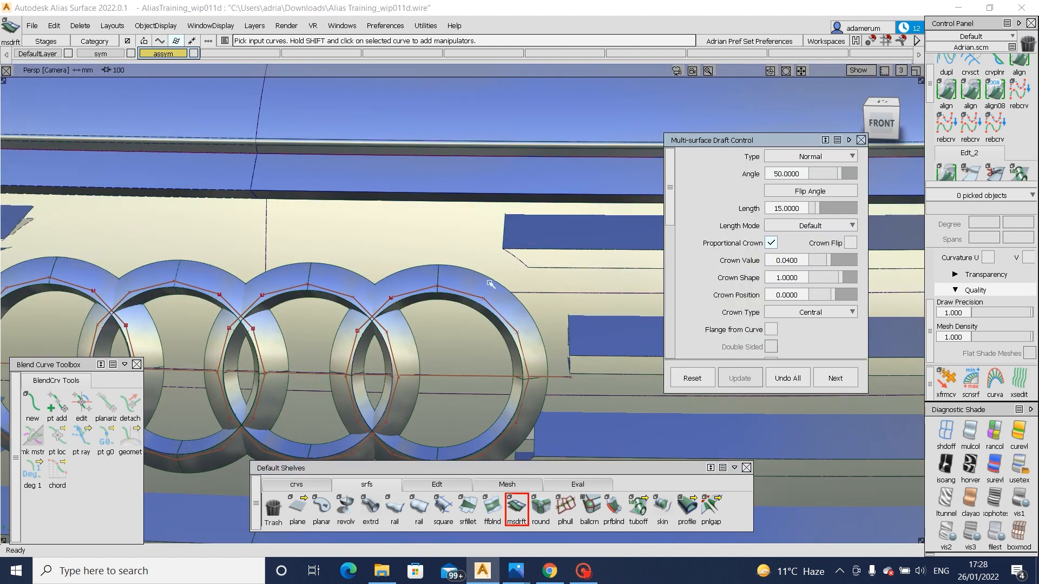
alt+shift+drag(603, 291, 379, 265)
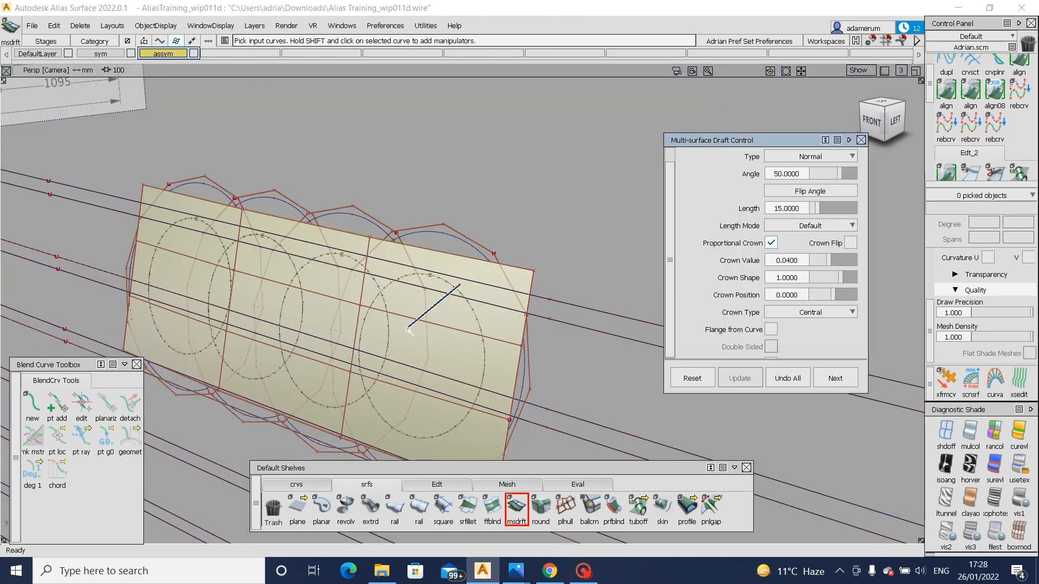
ctrl+shift+drag(408, 328, 409, 329)
click(413, 329)
key(alt+i)
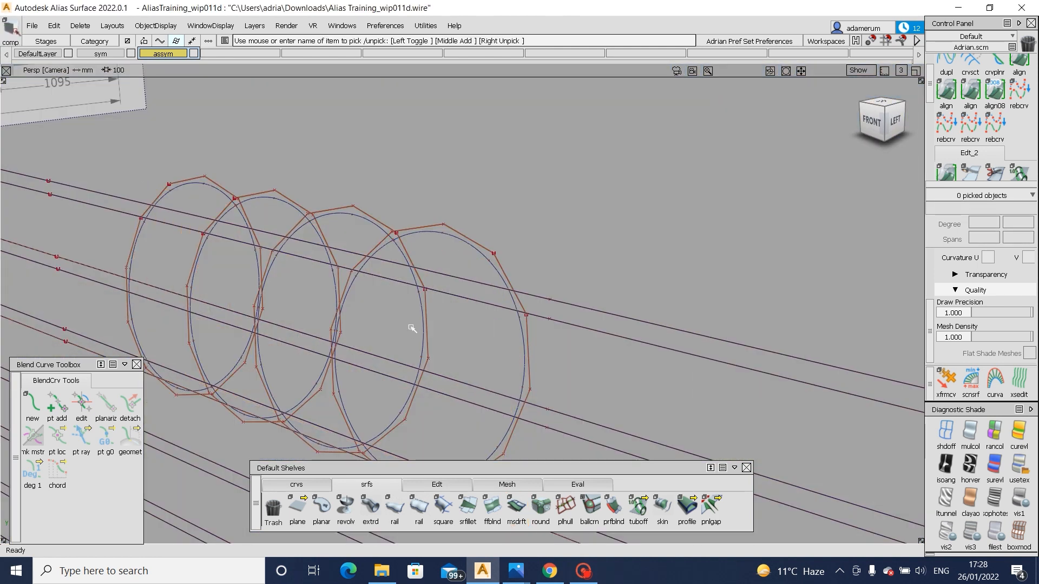
key(alt+v)
click(511, 347)
alt+shift+drag(511, 346, 290, 357)
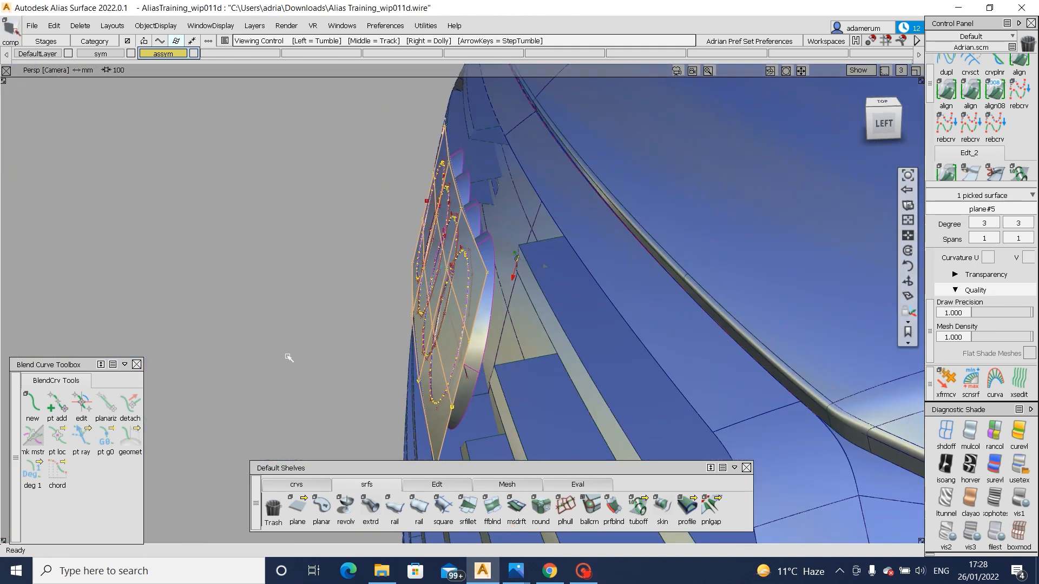
alt+shift+right_drag(290, 357, 365, 354)
mouse_move(386, 350)
alt+shift+mouse_down()
mouse_move(354, 329)
mouse_move(383, 342)
alt+shift+mouse_up()
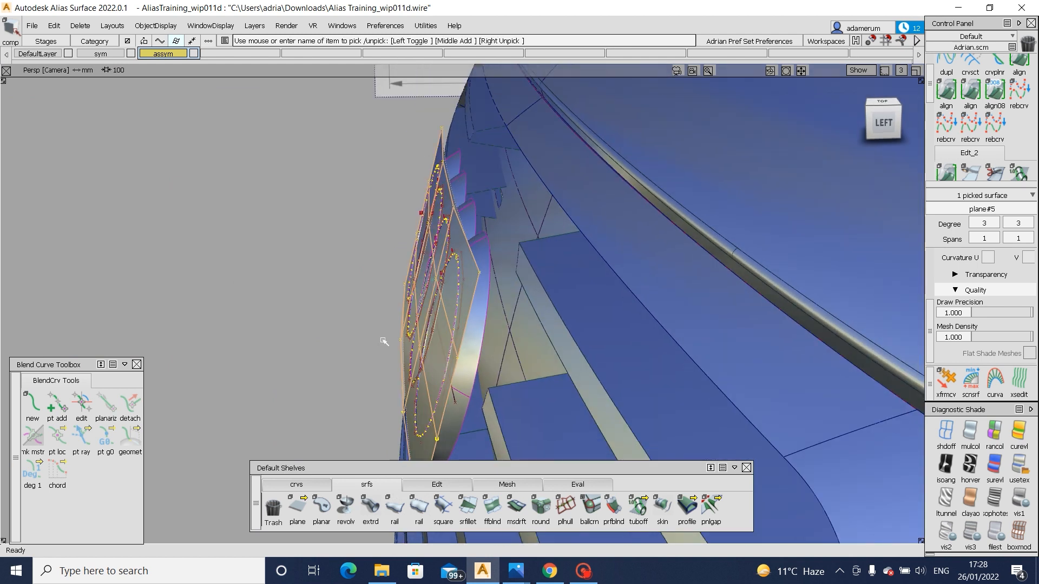
- Duplicate the flat emblem plane in place by copying and pasting it
key(ctrl+c)
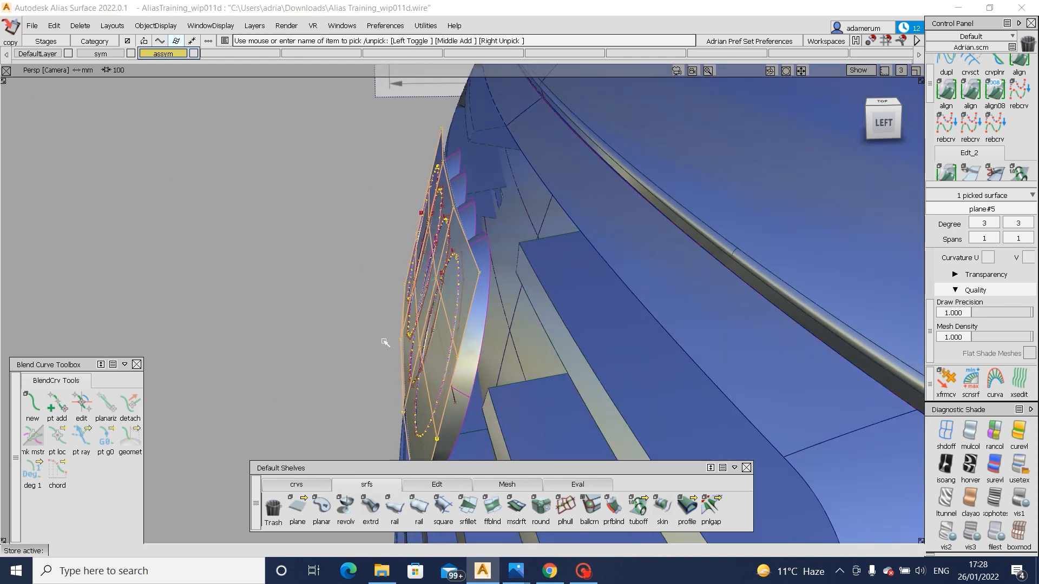
key(ctrl+v)
alt+shift+drag(467, 351, 443, 390)
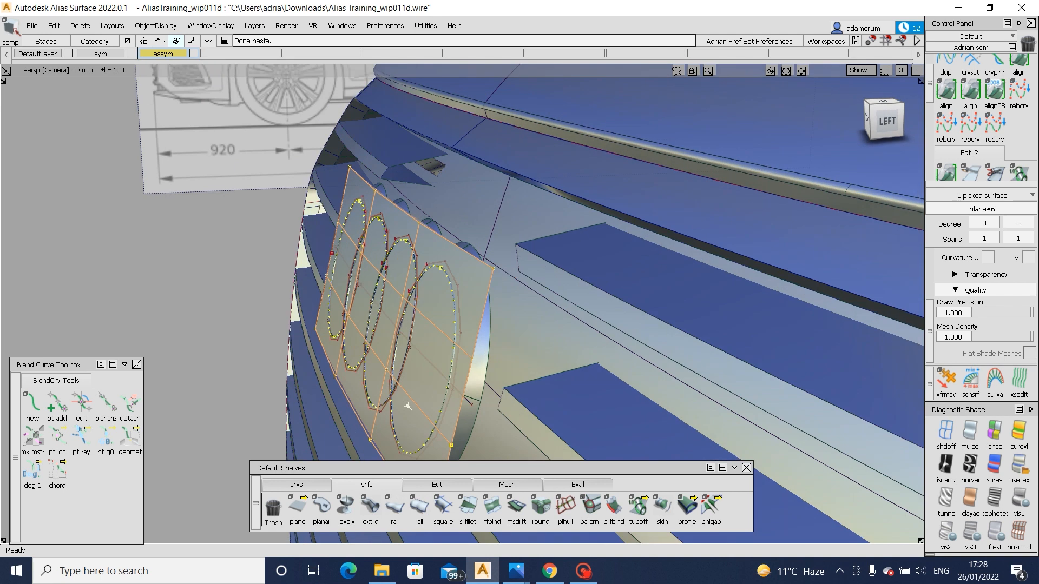
- Project the outer edge of the rightmost ring's draft flange onto the duplicated plane in the front view
click(867, 120)
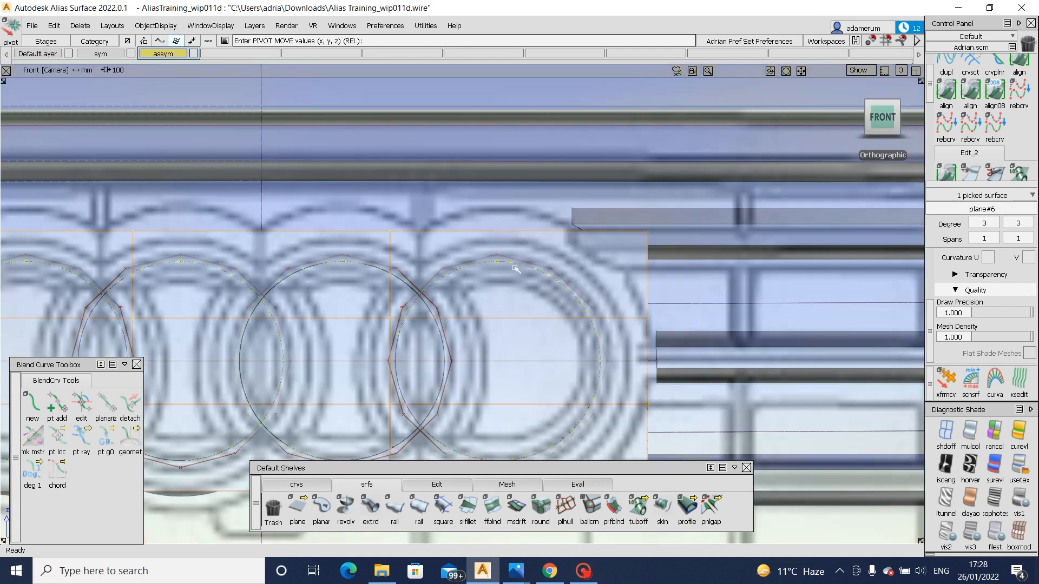
key(p)
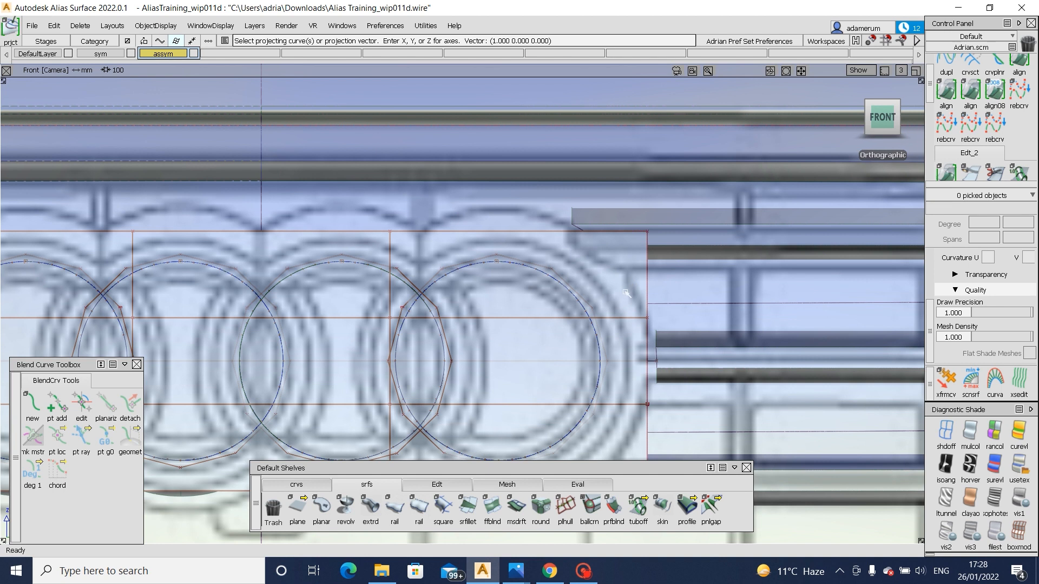
alt+shift+drag(433, 338, 590, 248)
ctrl+shift+drag(529, 364, 543, 309)
click(544, 308)
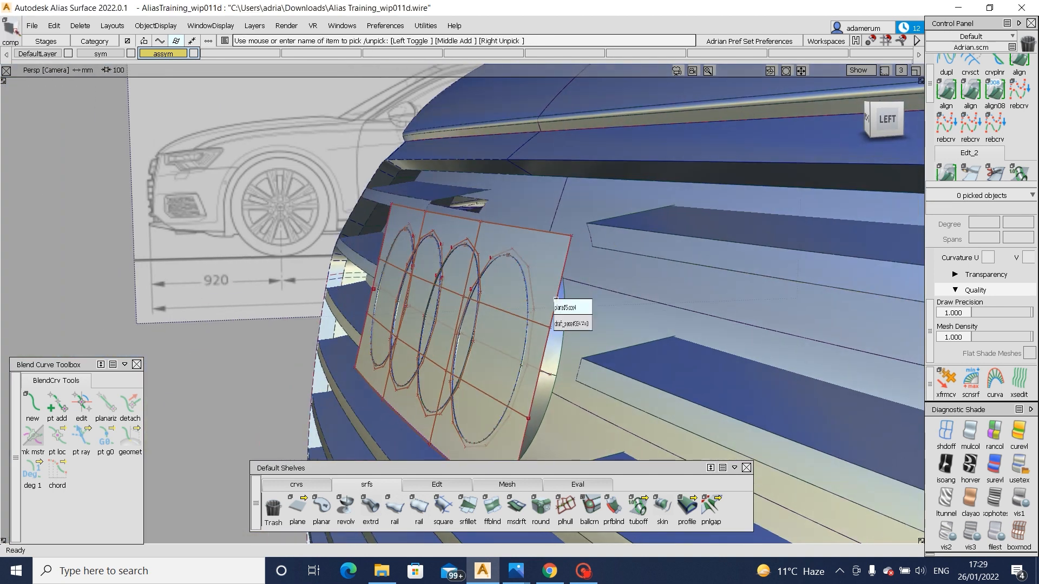
click(568, 323)
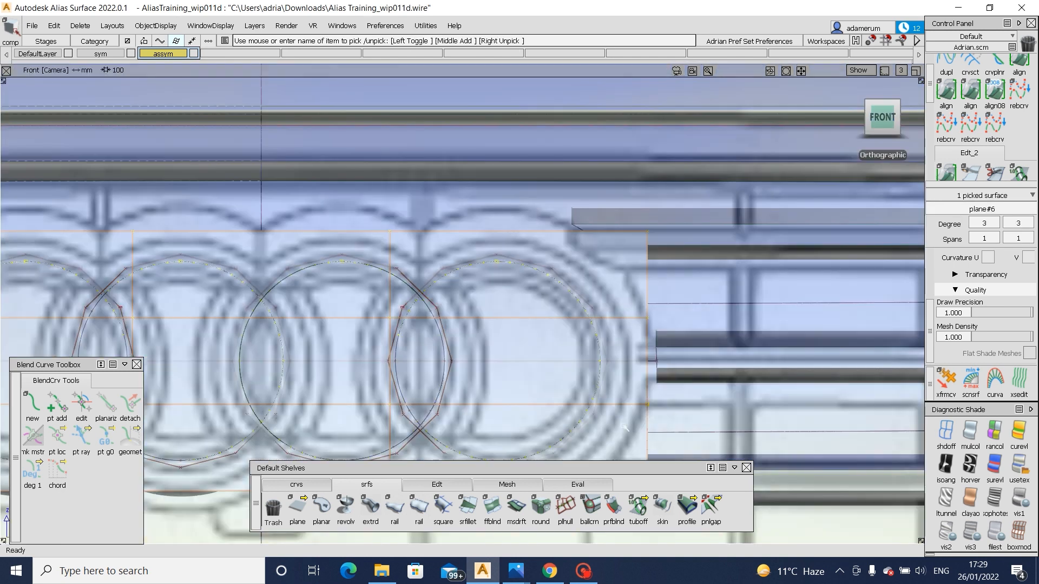
ctrl+shift+drag(521, 412, 628, 430)
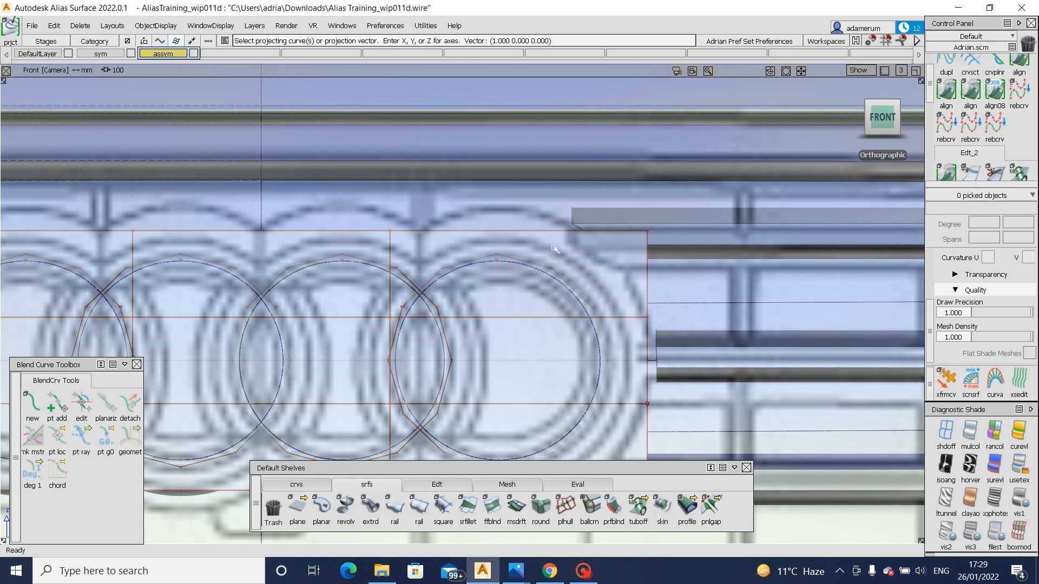
alt+shift+middle_drag(602, 404, 641, 251)
click(560, 343)
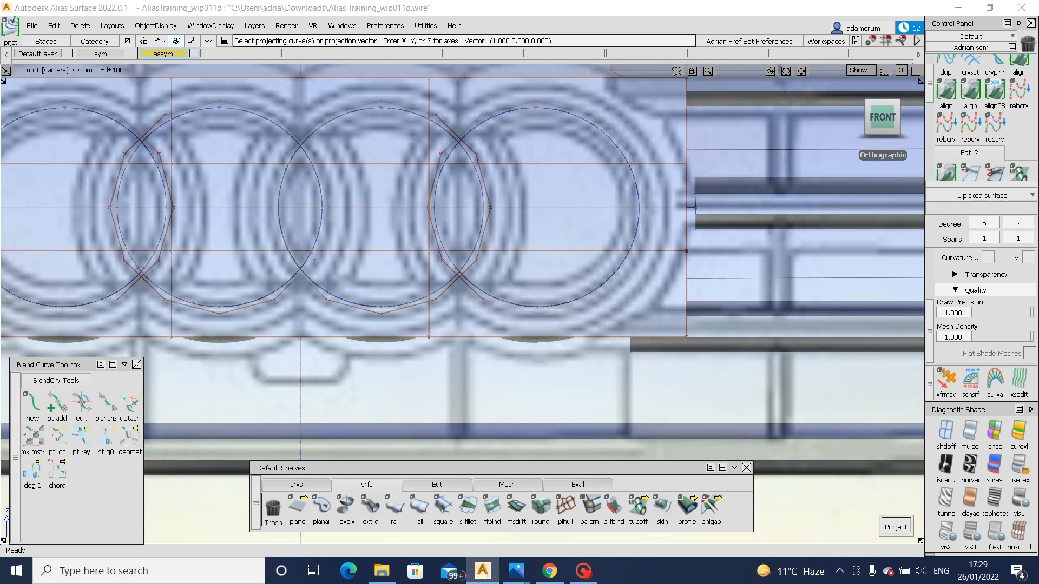
key(space)
- Pick all surfaces in the model and delete their construction history
alt+shift+drag(622, 308, 602, 297)
click(629, 319)
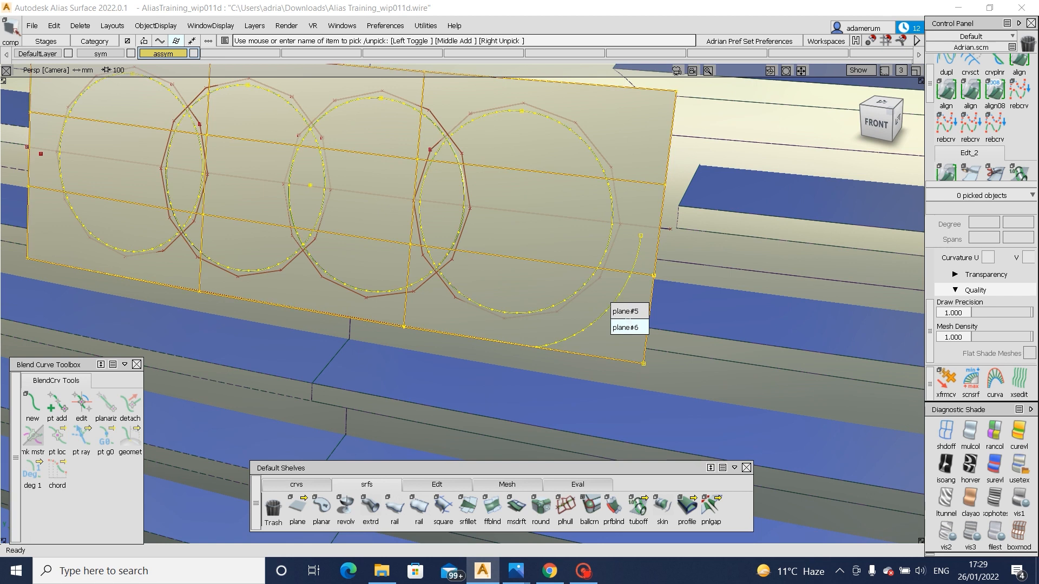
click(626, 328)
ctrl+shift+drag(638, 243, 638, 304)
key(ctrl+a)
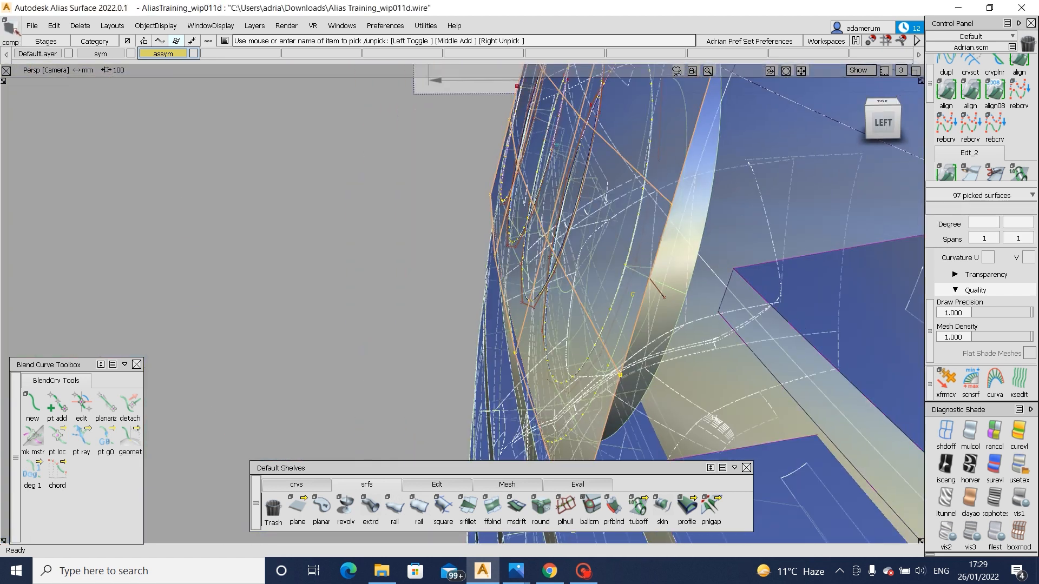
key(ctrl+h)
key(Return)
alt+shift+right_drag(654, 312, 694, 389)
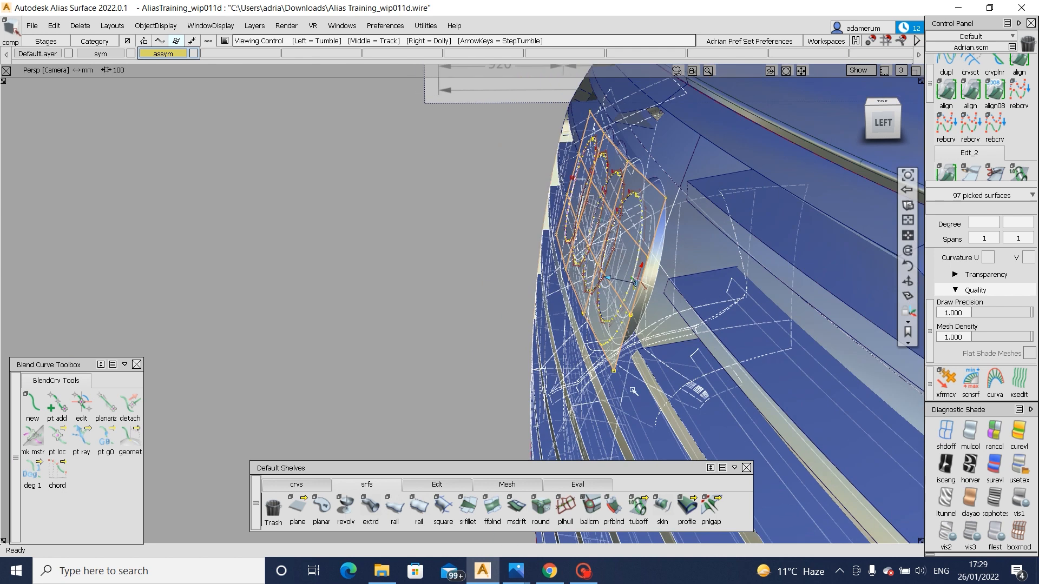
ctrl+shift+drag(694, 390, 715, 367)
key(ctrl+a)
key(ctrl+h)
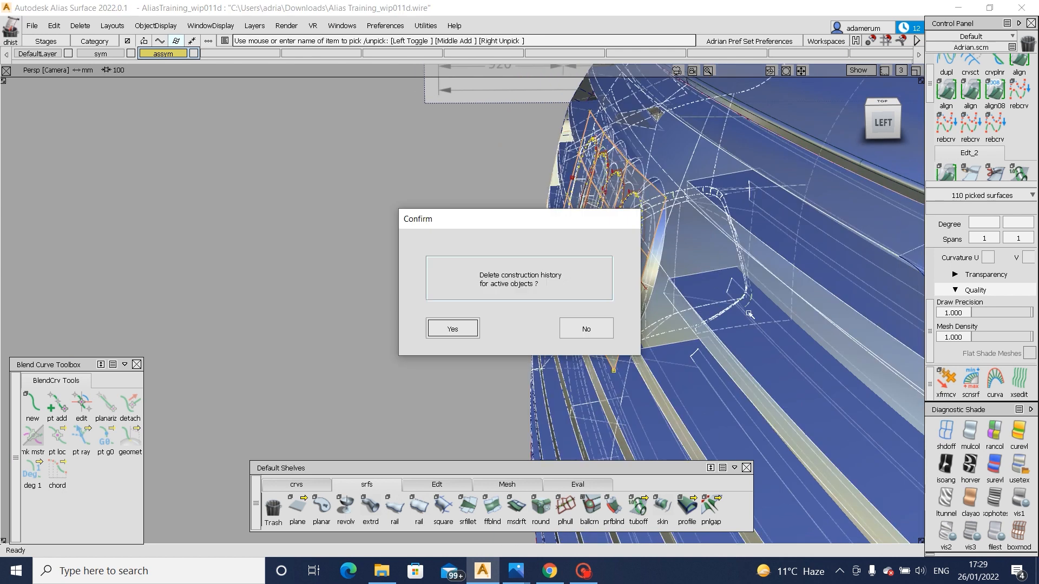
key(Return)
- Pick the duplicated emblem plane and snap its pivot to the end of the projected curve
ctrl+shift+drag(663, 292, 619, 328)
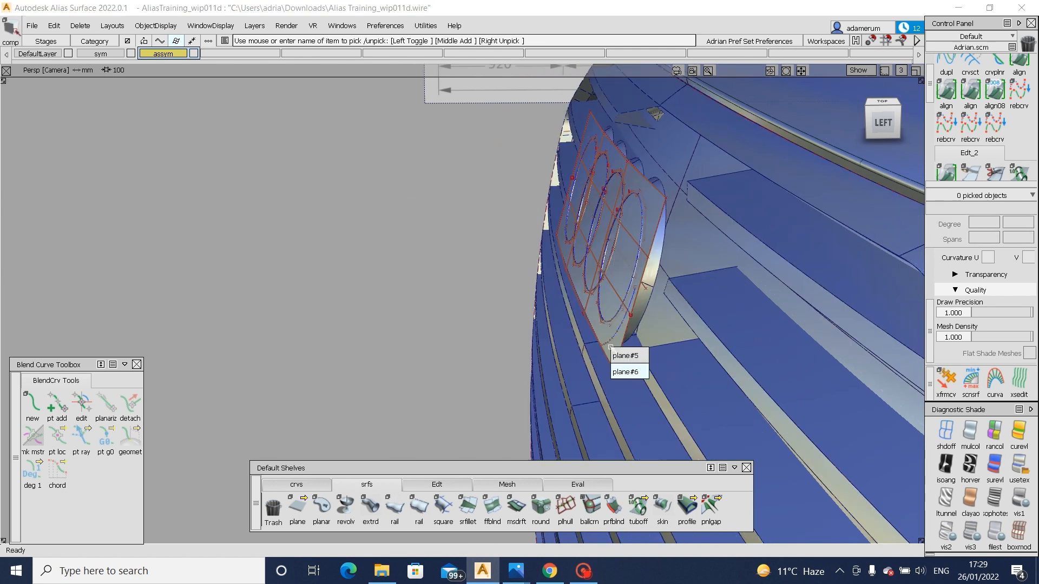
click(603, 354)
ctrl+shift+middle_drag(606, 350, 641, 306)
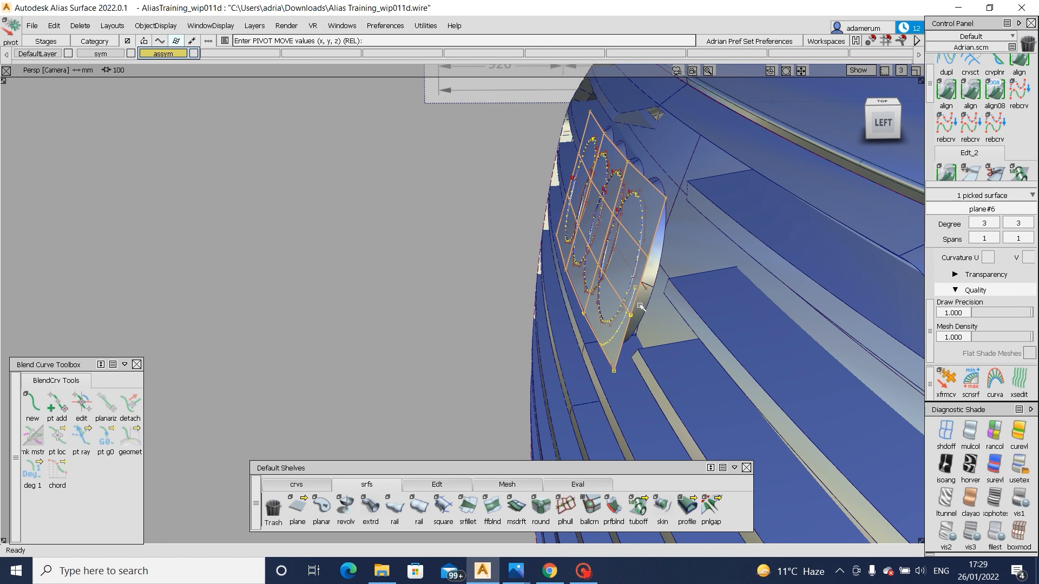
ctrl+click(636, 291)
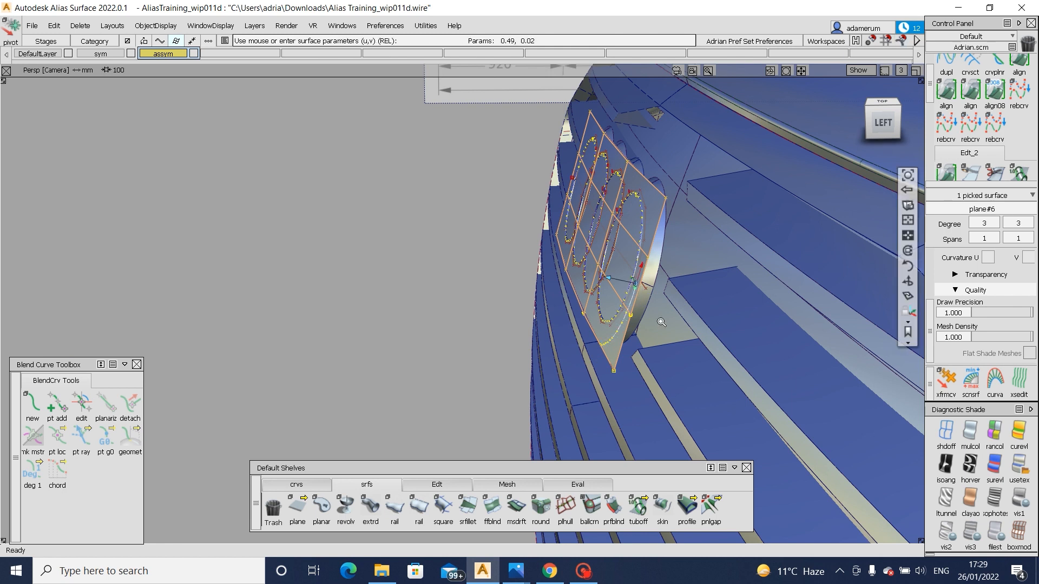
- Move the duplicated plane back, snapping its pivot to the outer edge of the rightmost ring's draft flange
alt+shift+right_drag(664, 320, 685, 357)
ctrl+shift+middle_drag(685, 358, 680, 299)
ctrl+click(675, 293)
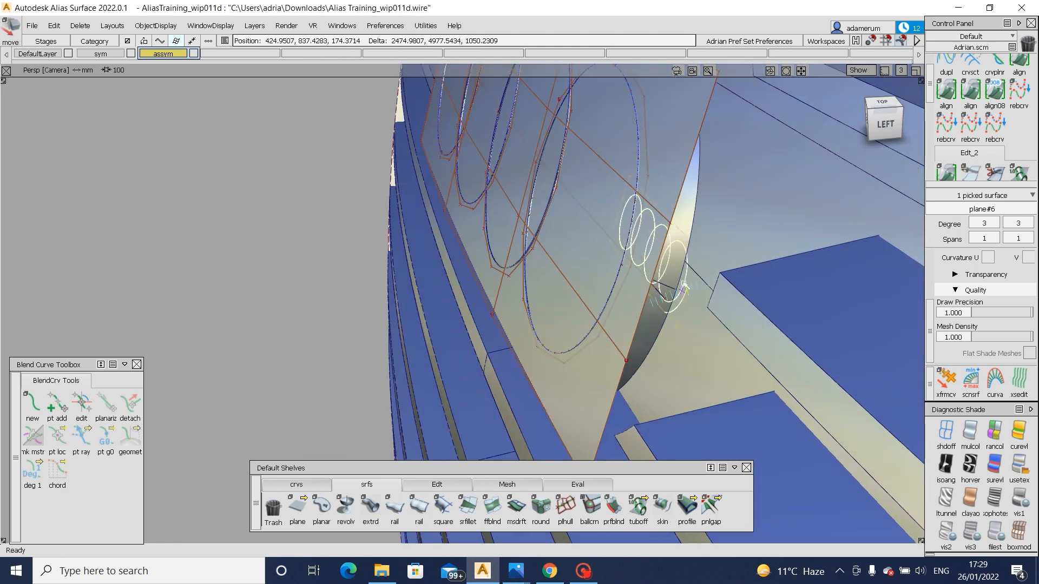
key(ctrl+z)
alt+shift+drag(664, 295, 670, 286)
ctrl+click(677, 293)
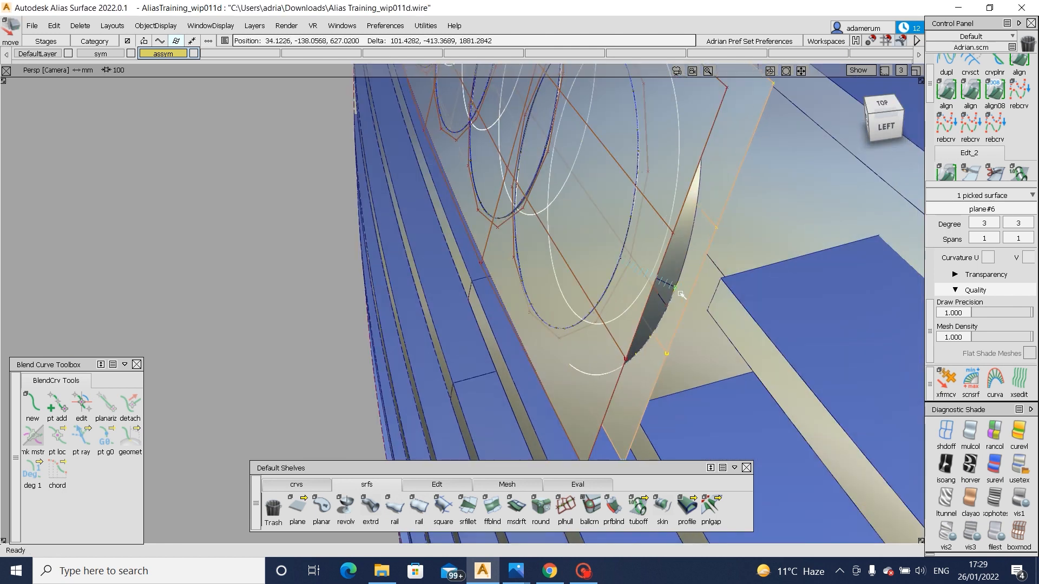
- Delete the original flat plane in front of the emblem, keeping the repositioned copy behind the rings
alt+shift+right_drag(631, 283, 603, 276)
alt+shift+drag(603, 276, 678, 311)
ctrl+shift+drag(610, 335, 615, 192)
click(556, 349)
key(Delete)
alt+shift+middle_drag(616, 192, 661, 236)
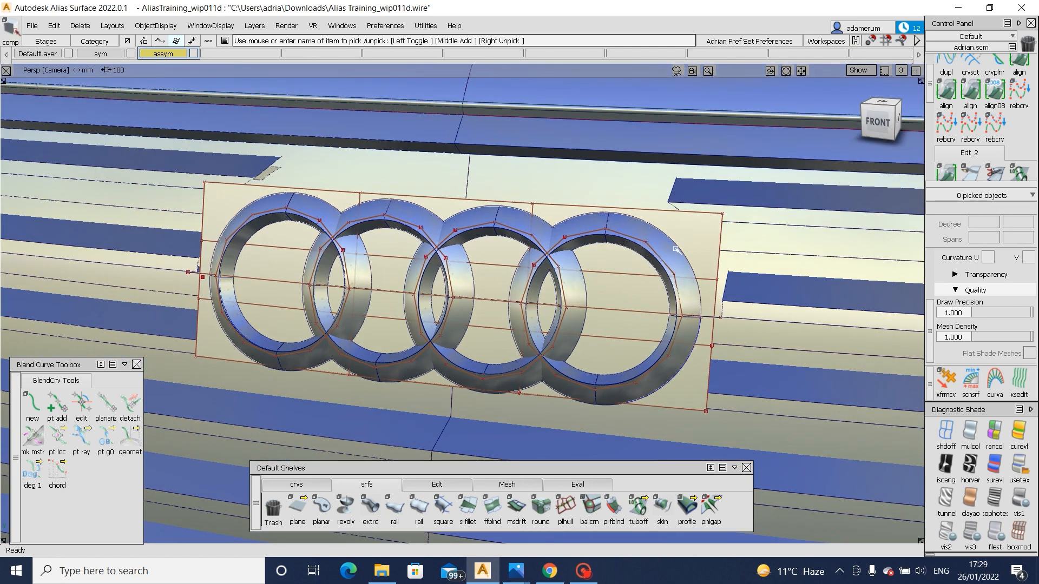
- Project the outer draft edges of all four rings onto the repositioned plane behind the emblem
click(694, 227)
alt+shift+drag(695, 227, 540, 224)
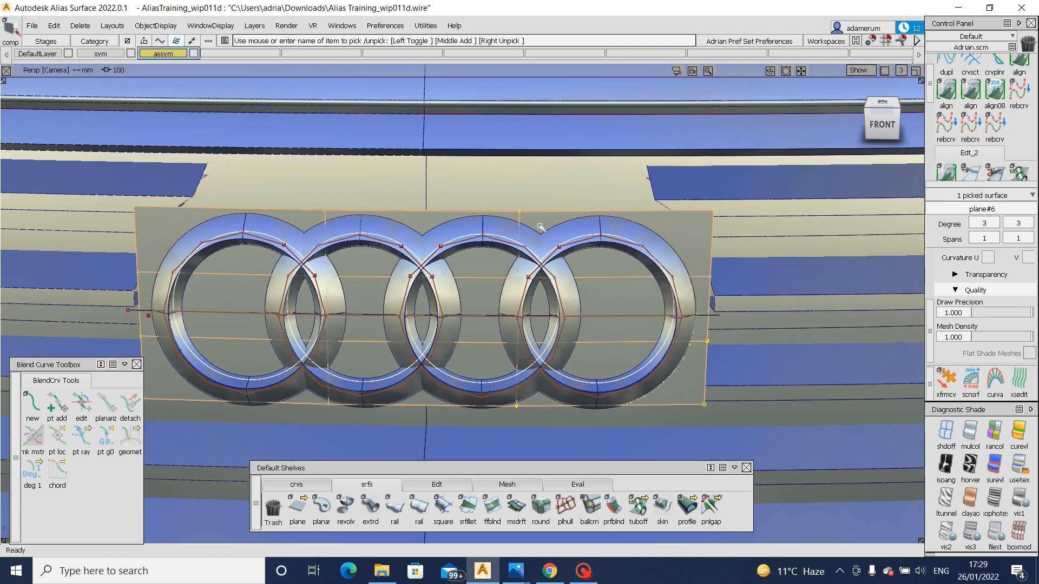
ctrl+shift+right_drag(554, 227, 632, 224)
click(631, 223)
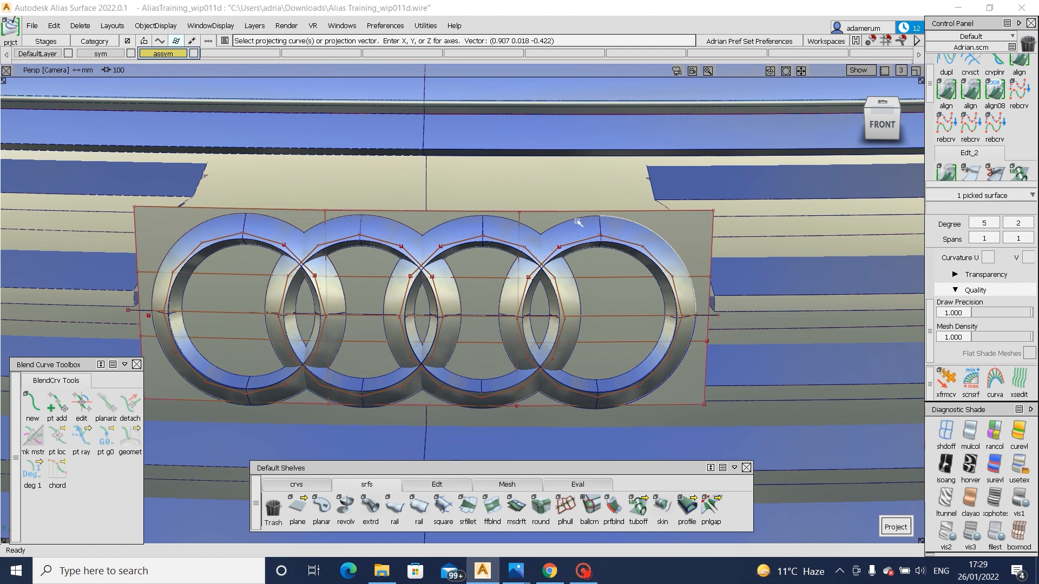
click(514, 224)
click(454, 224)
click(417, 226)
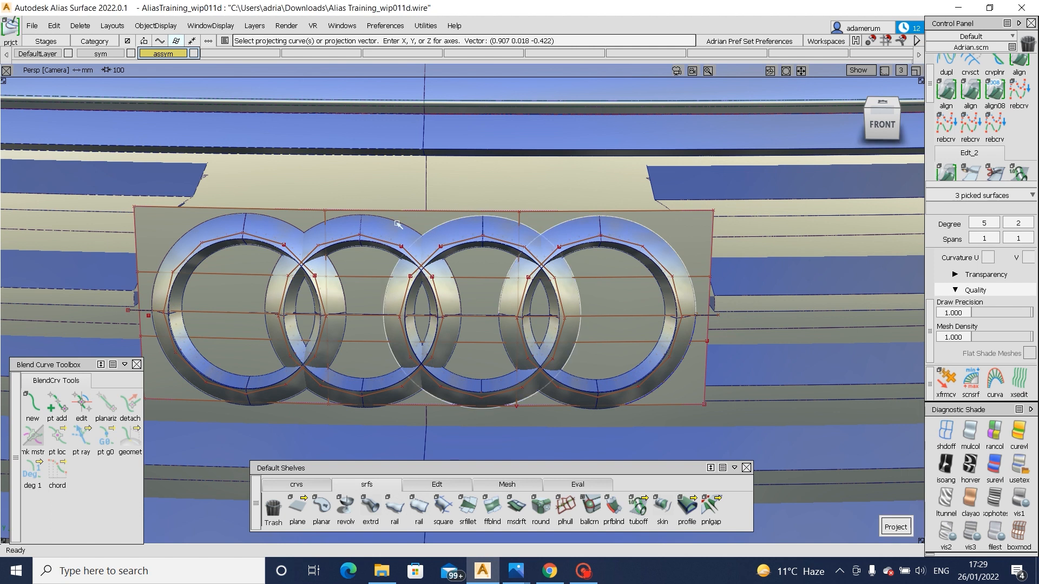
click(277, 224)
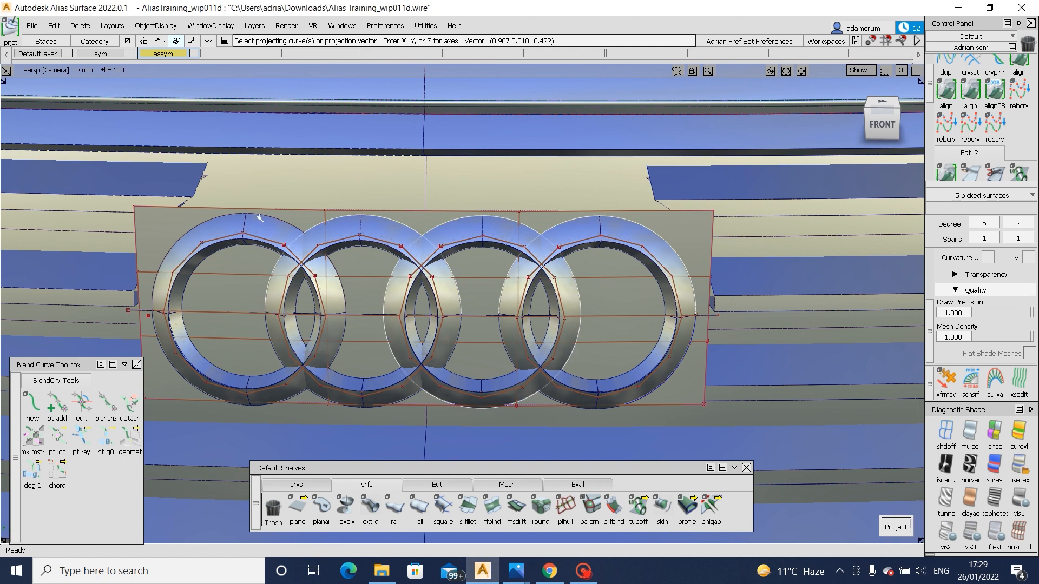
click(181, 375)
click(226, 398)
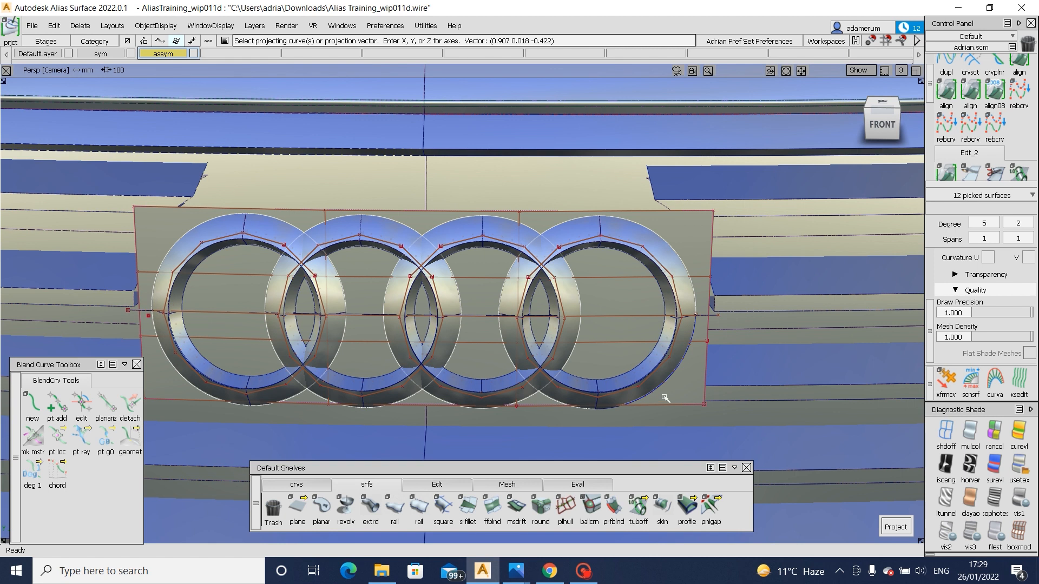
key(space)
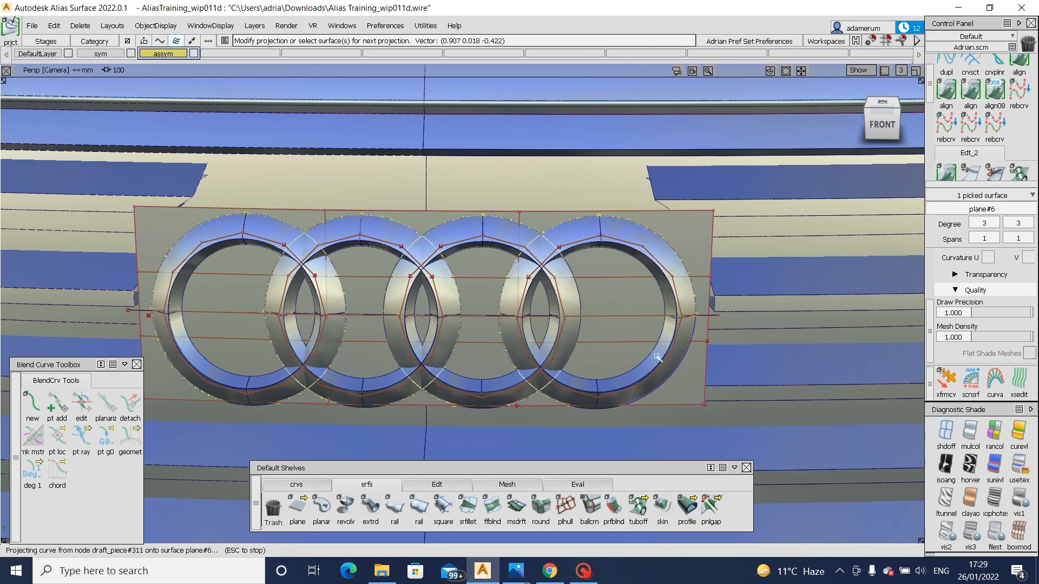
ctrl+shift+drag(623, 424, 620, 348)
- Extend the lower edge of the plane behind the emblem by about 3 mm
click(437, 484)
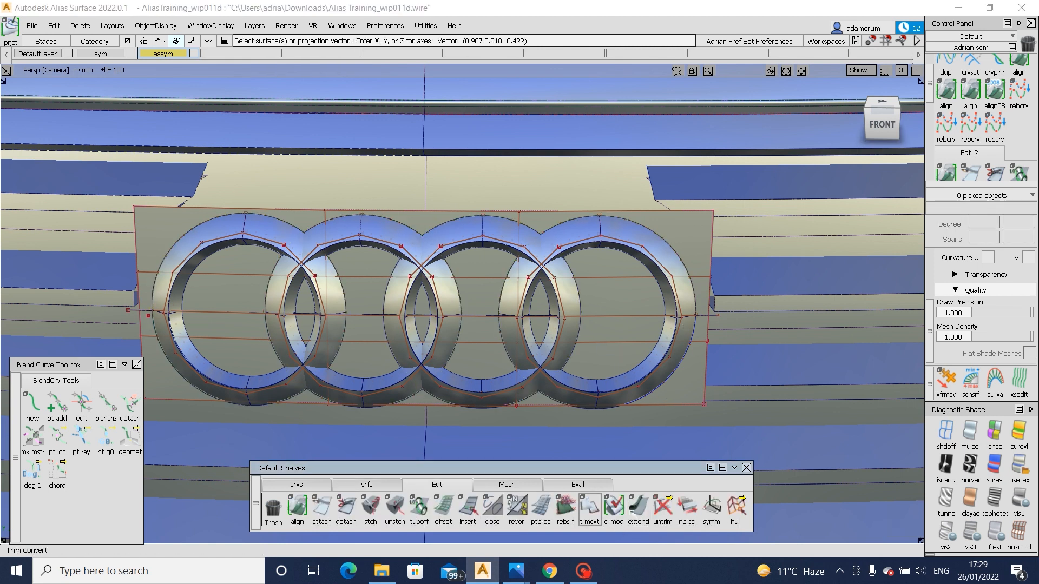
click(645, 411)
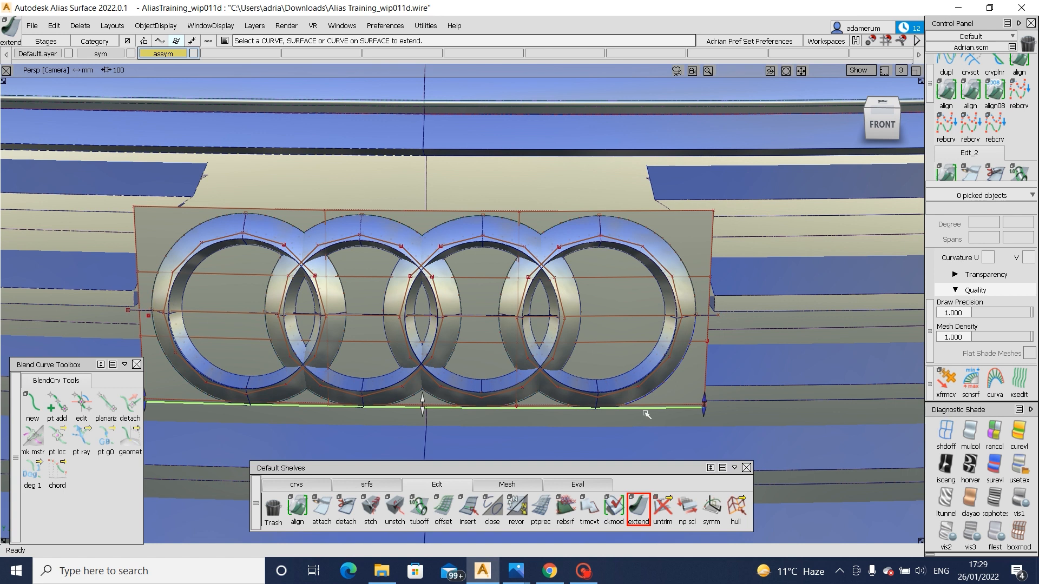
click(635, 396)
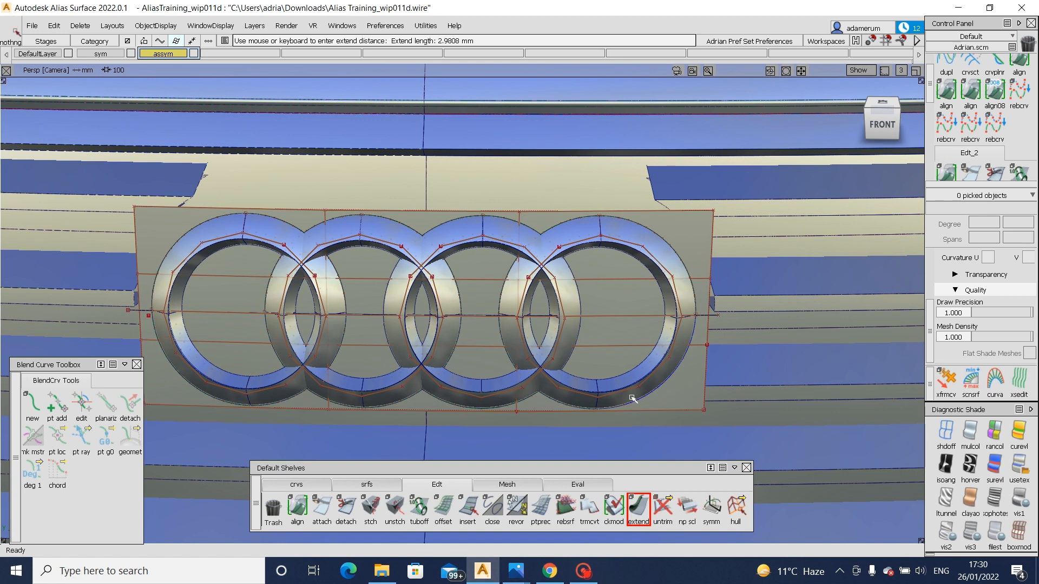
click(369, 480)
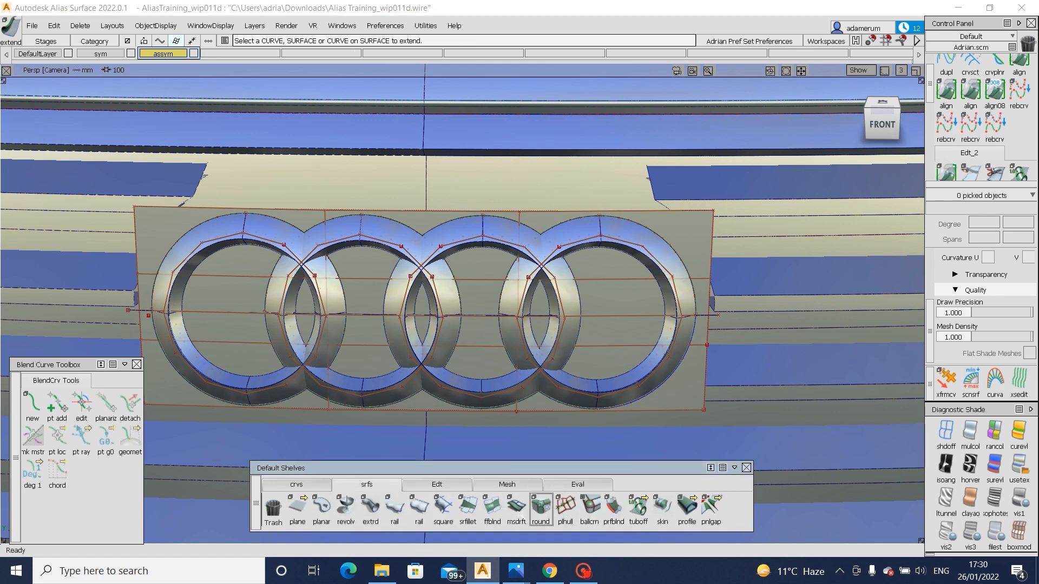
click(516, 508)
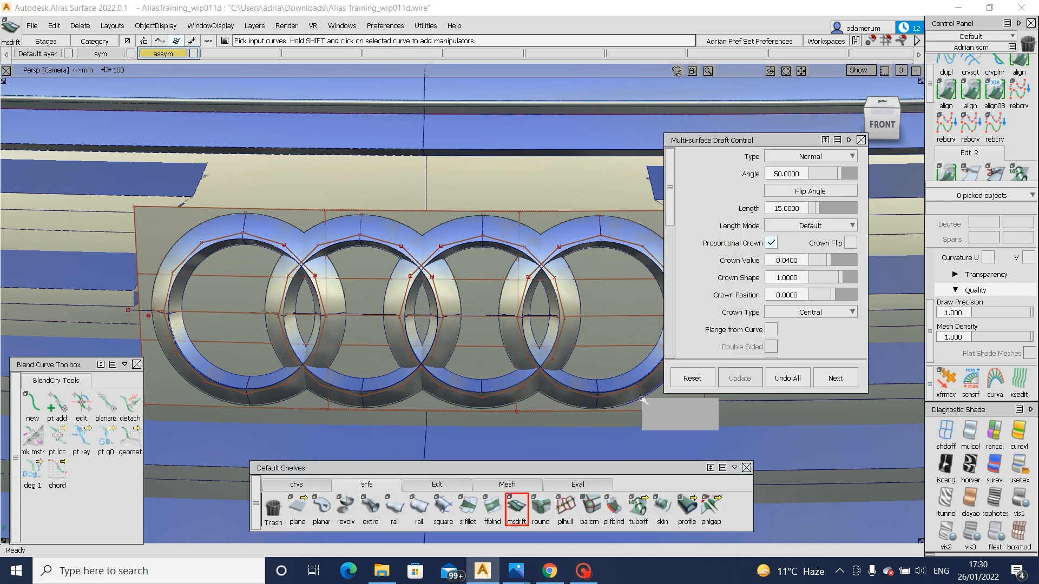
click(647, 406)
alt+shift+middle_drag(466, 401, 340, 405)
drag(674, 217, 678, 351)
alt+shift+drag(473, 372, 475, 382)
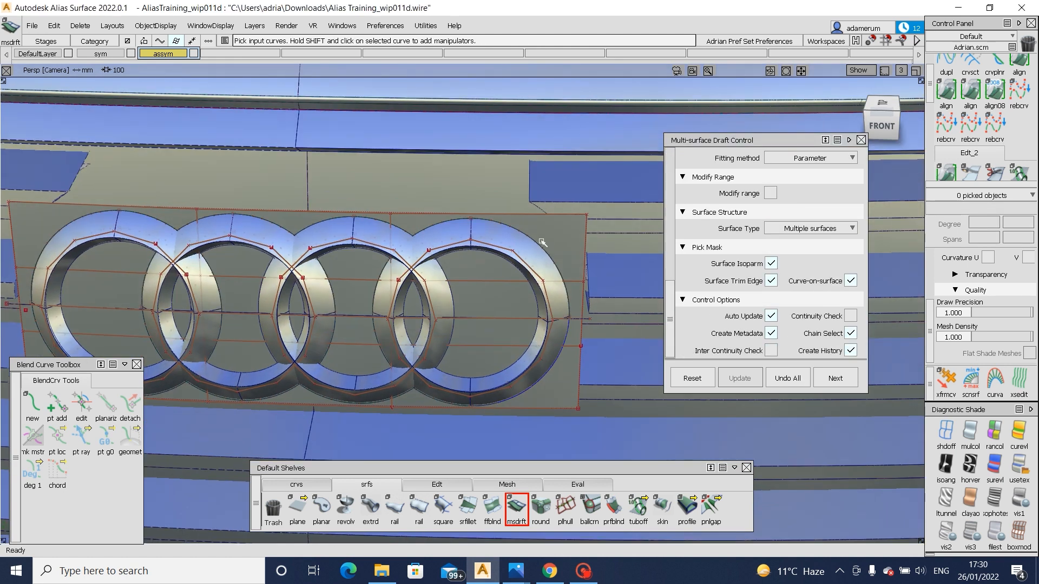
click(533, 242)
click(550, 251)
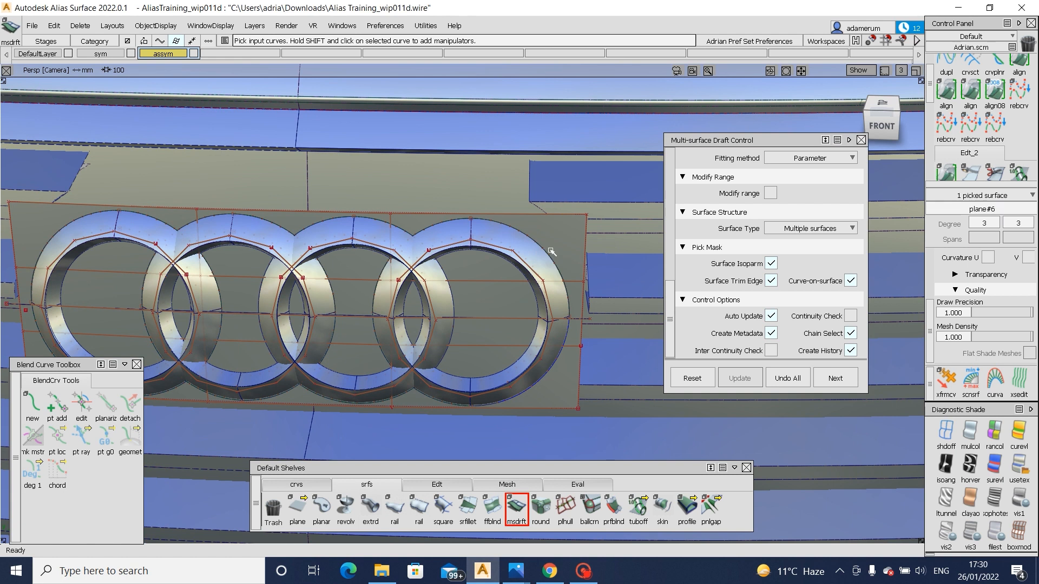
alt+shift+drag(446, 259, 407, 245)
click(775, 383)
- Delete the flat plane behind the emblem, keeping the four rings
key(Escape)
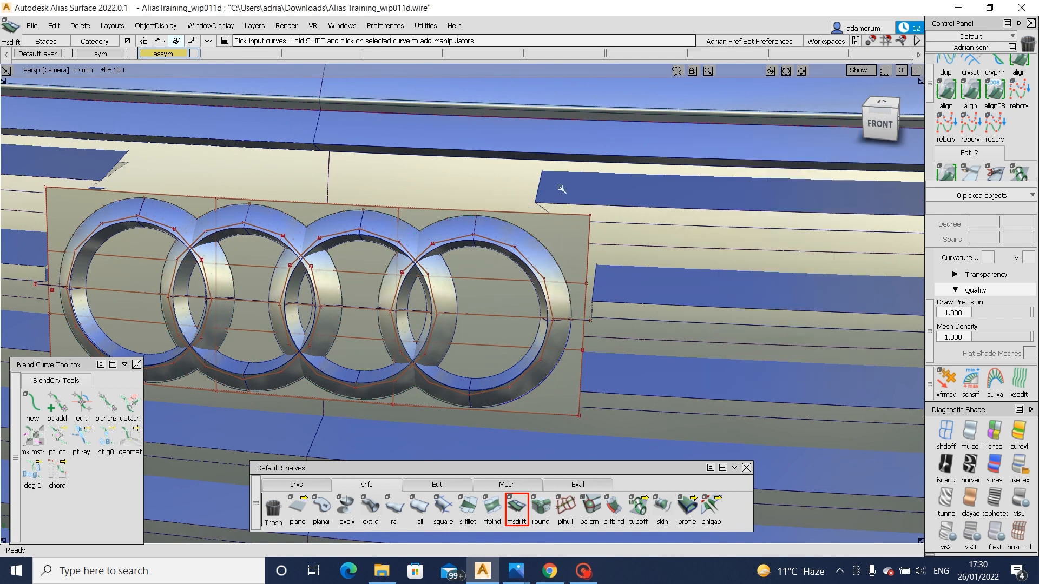
key(Escape)
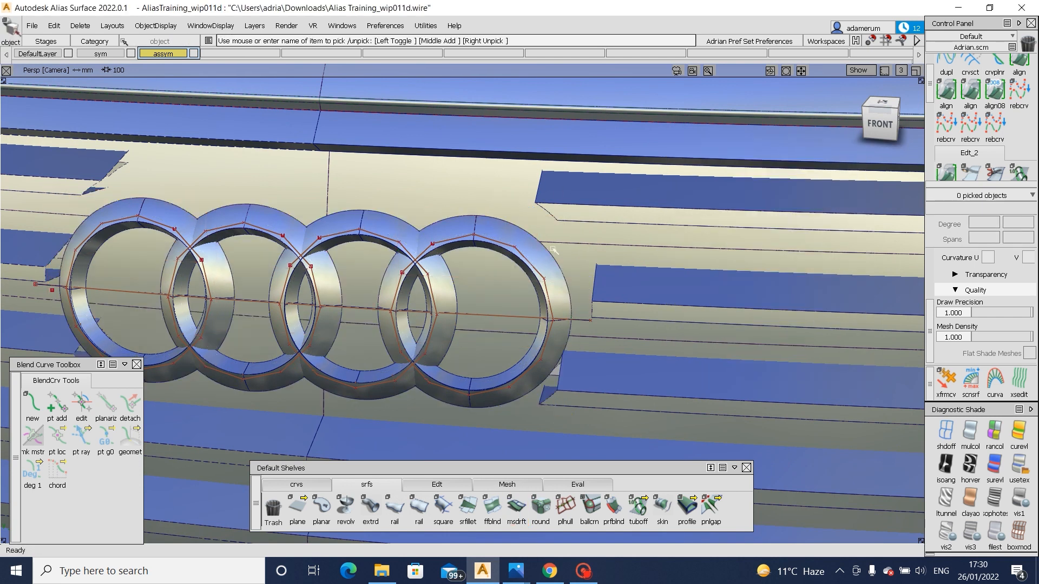
alt+shift+drag(382, 336, 401, 332)
- Set up Multi-surface Draft with type Draft, length 50 and the proportional crown turned off
click(516, 509)
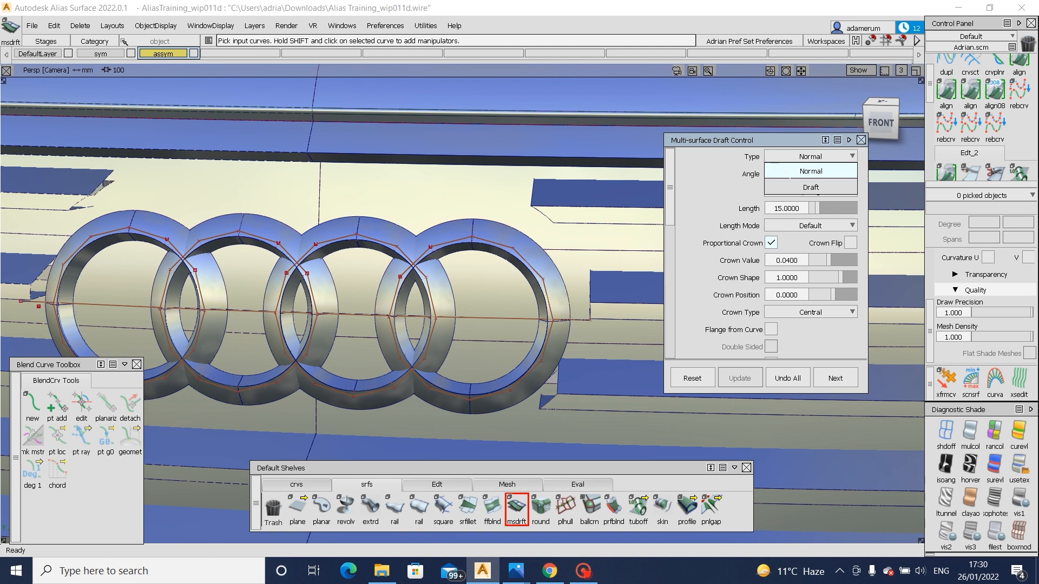
scroll(795, 260, down, 6)
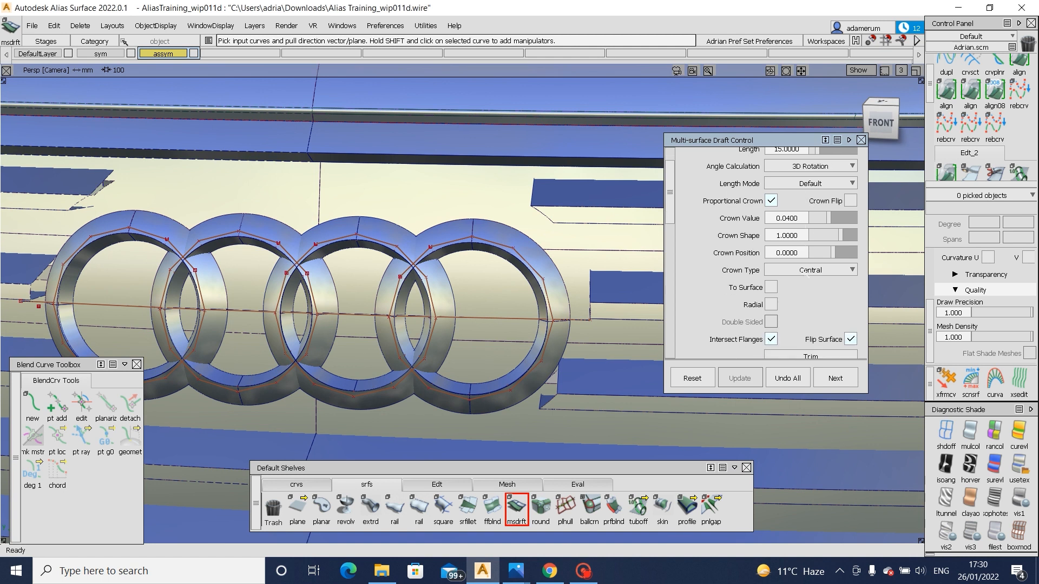
scroll(795, 297, down, 3)
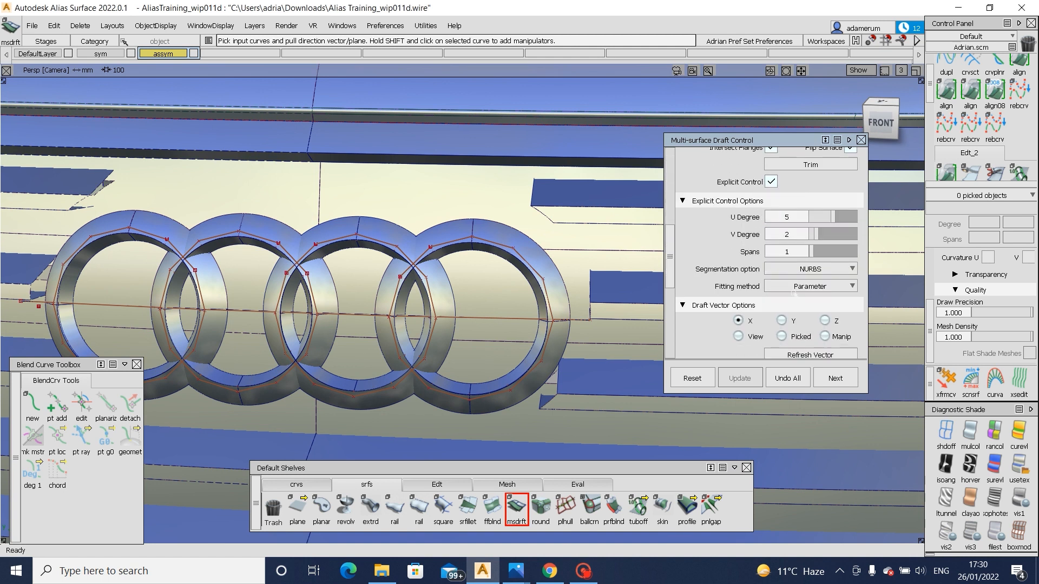
scroll(793, 292, up, 9)
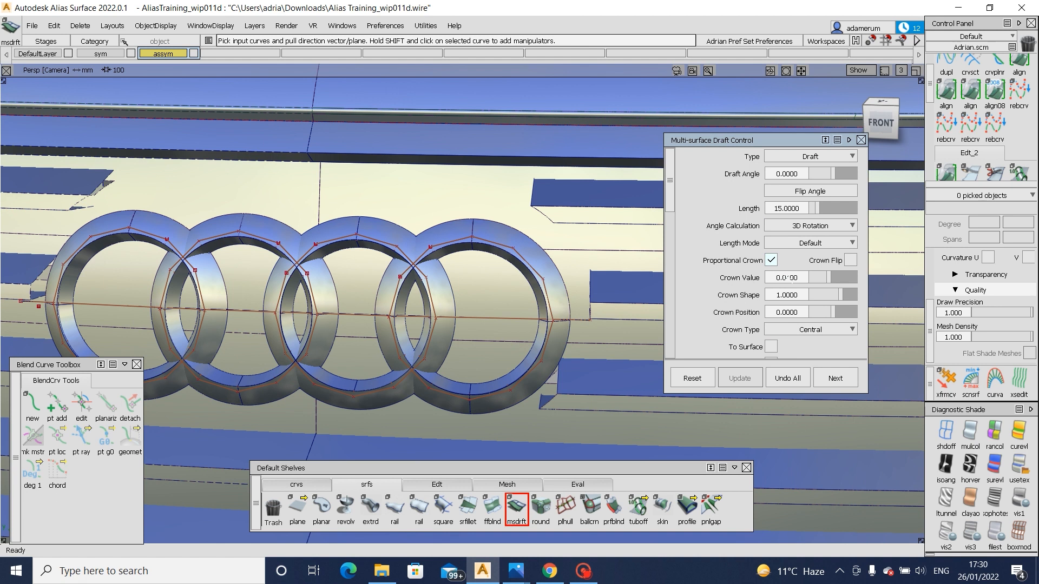
click(772, 261)
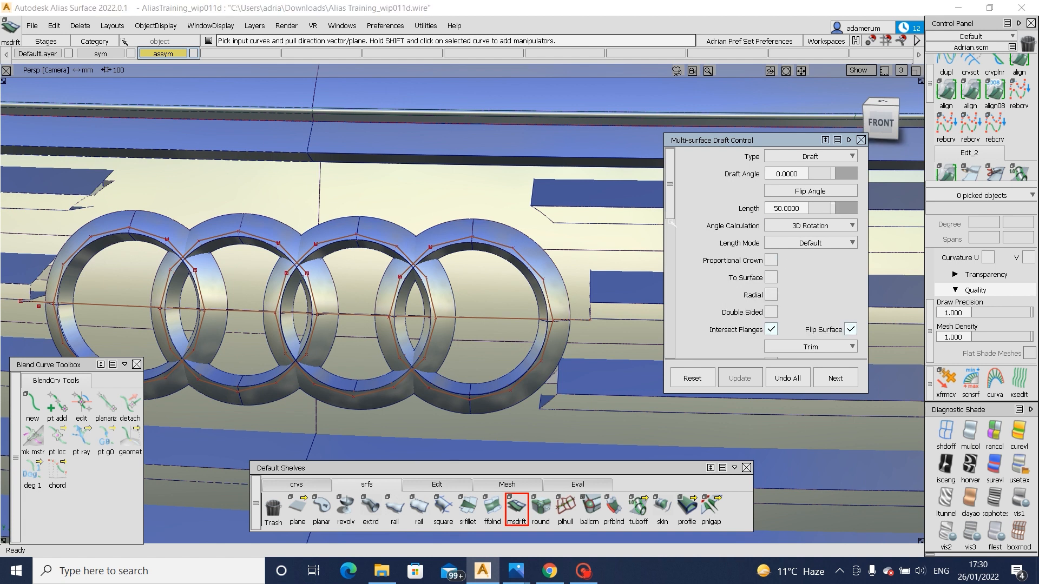
scroll(839, 341, down, 9)
- Try to draft flanges 50 mm long from the outer edges of all four rings, and remove the result
click(497, 223)
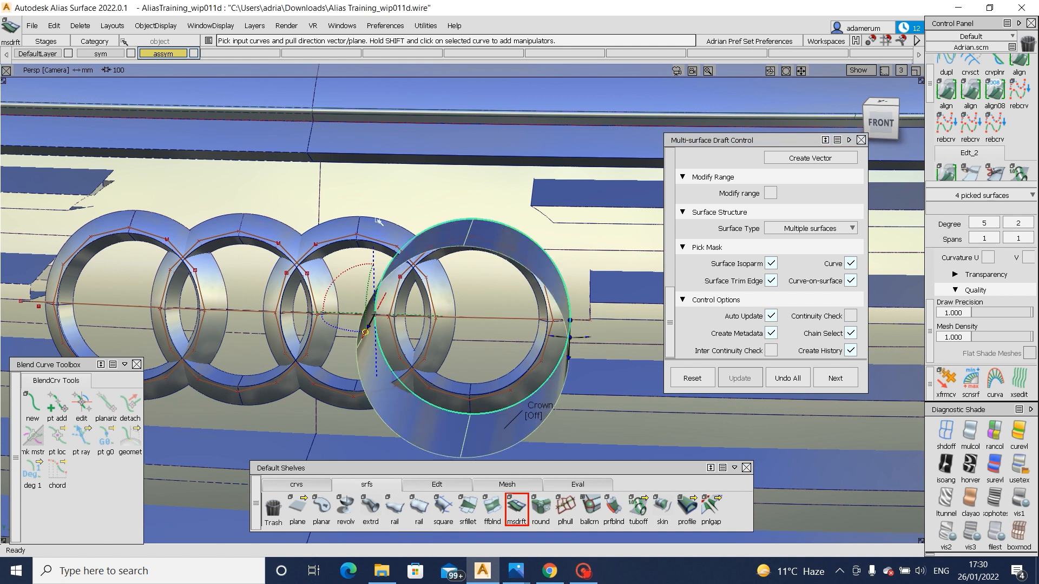
click(264, 218)
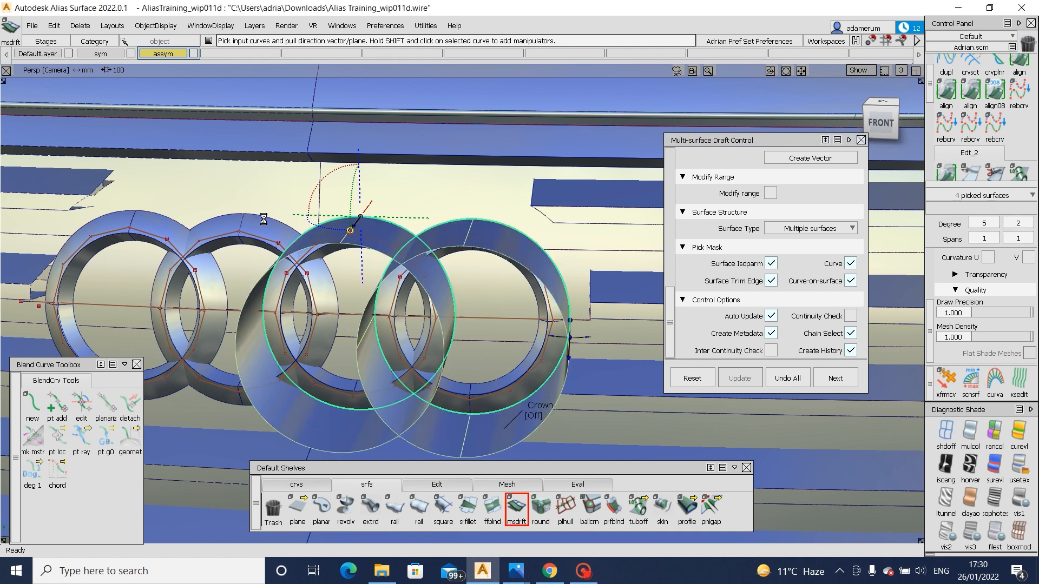
click(218, 220)
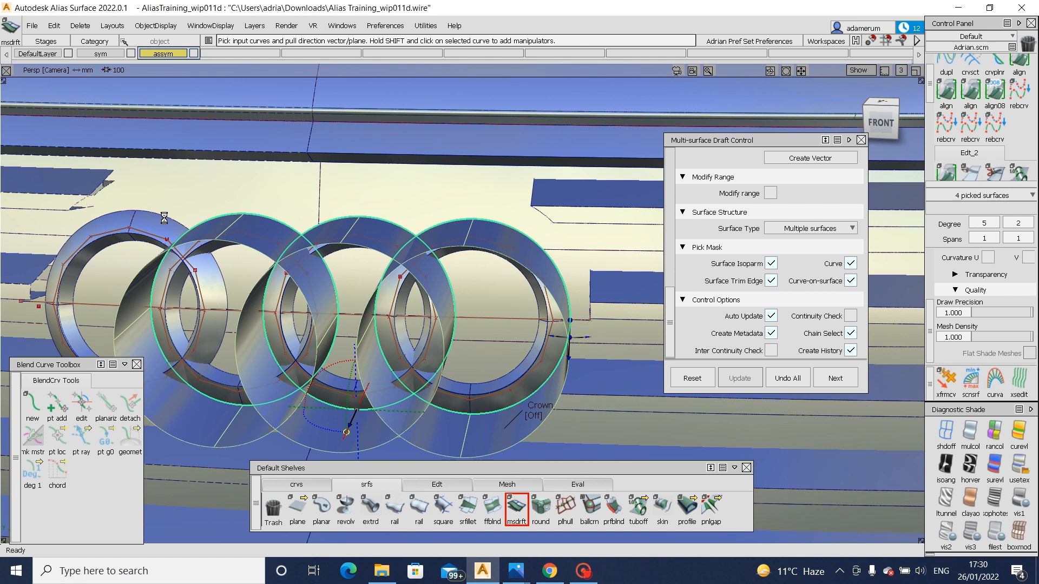
alt+shift+drag(273, 260, 336, 310)
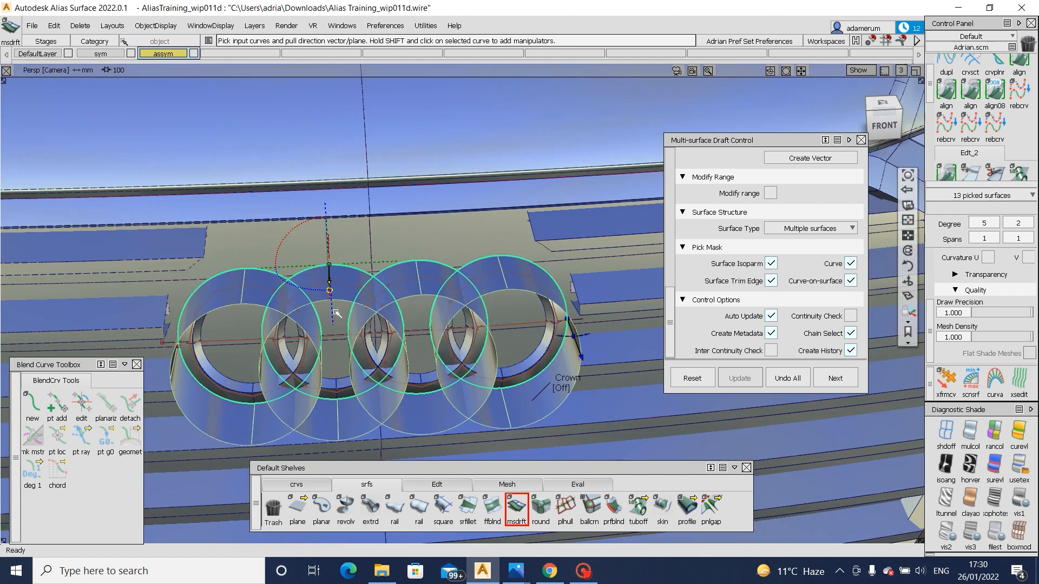
mouse_move(392, 332)
alt+shift+mouse_down()
mouse_move(460, 319)
mouse_move(417, 324)
alt+shift+mouse_up()
mouse_move(416, 323)
ctrl+shift+mouse_down()
mouse_move(425, 283)
mouse_move(357, 251)
ctrl+shift+mouse_up()
key(ctrl+z)
key(Delete)
alt+shift+right_drag(357, 251, 409, 268)
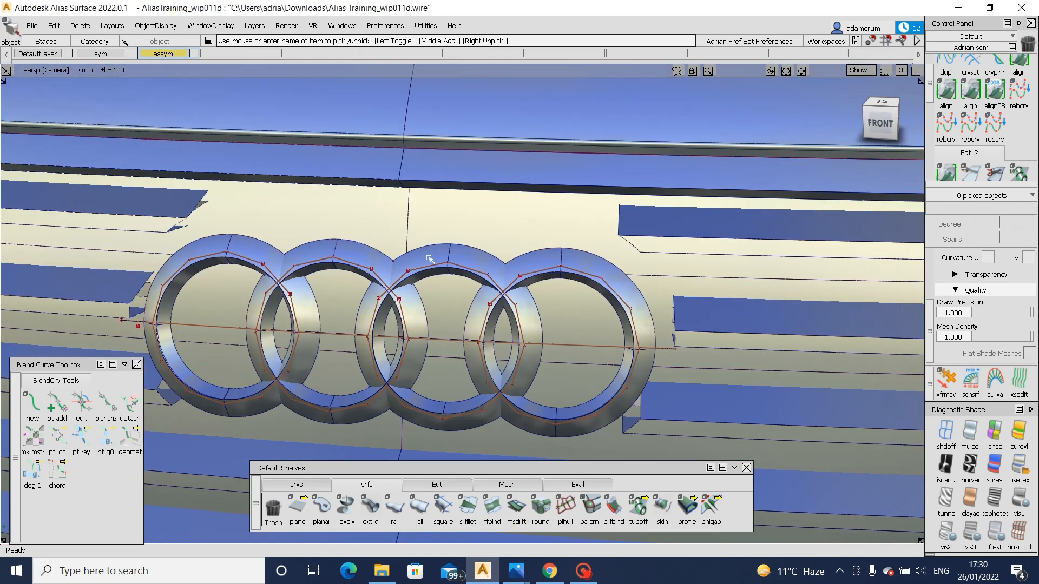
- Replace the outer draft flange of the third ring with a mirrored duplicate of the second ring's outer flange
click(430, 259)
key(ctrl+x)
ctrl+shift+drag(364, 239, 365, 262)
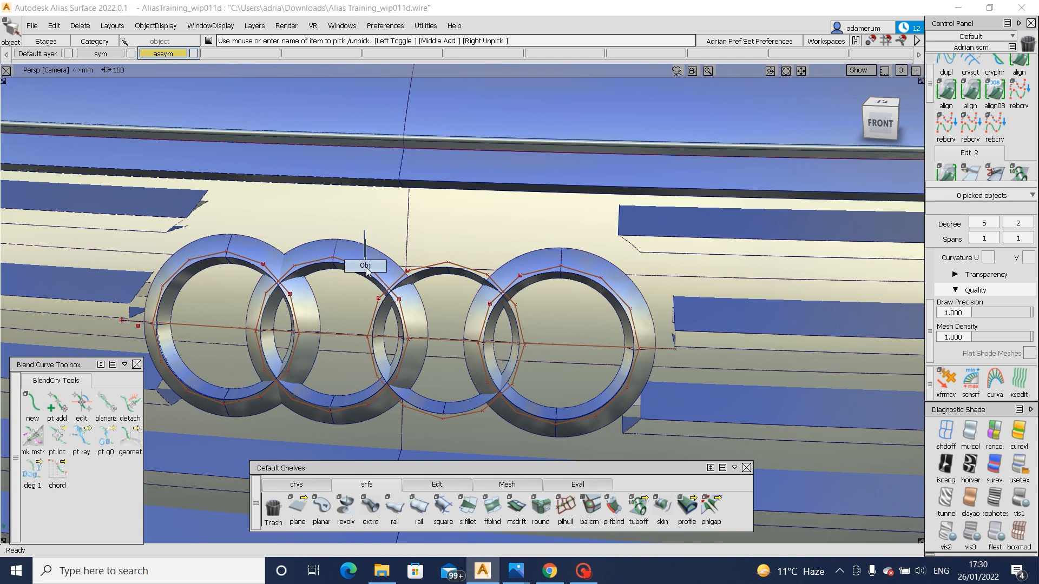
click(364, 256)
click(54, 25)
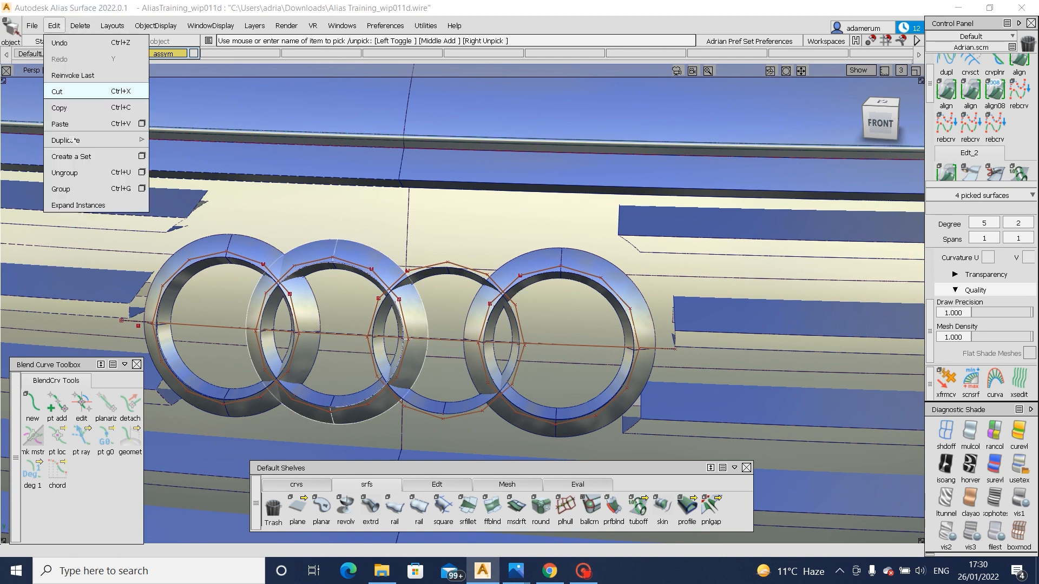
mouse_move(72, 139)
click(178, 156)
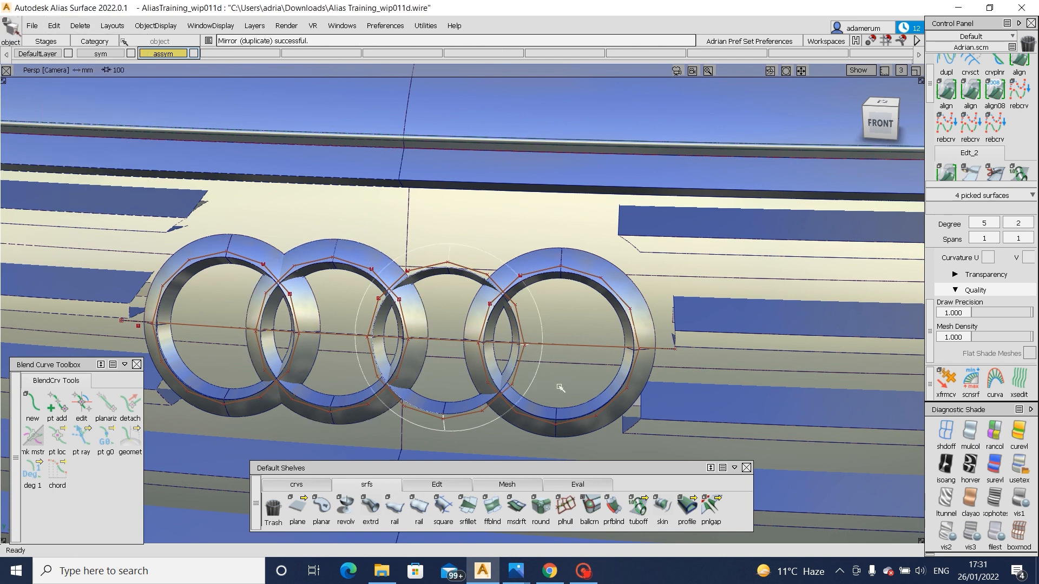
ctrl+shift+drag(561, 387, 563, 292)
click(1017, 462)
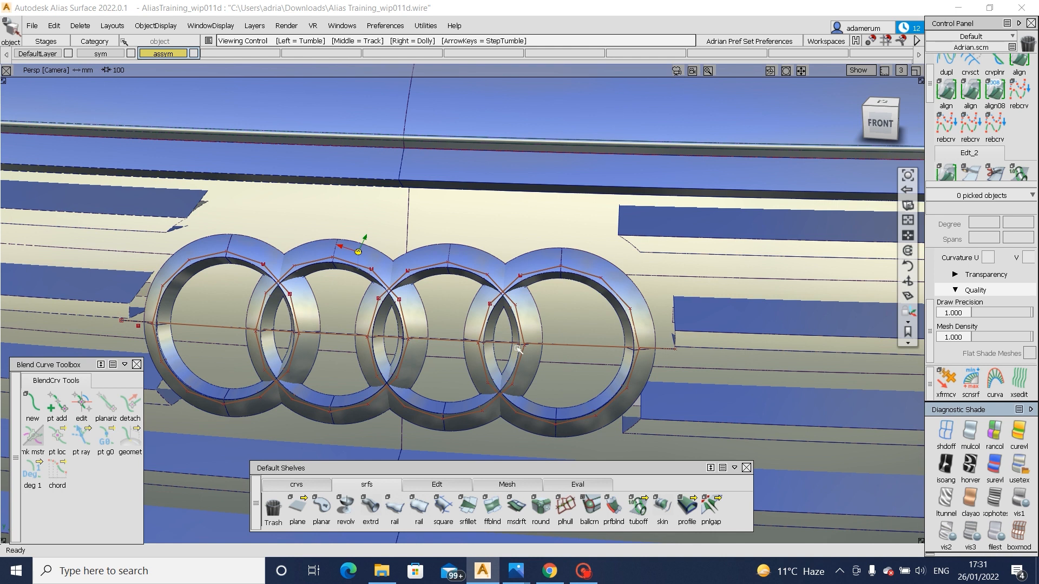
alt+shift+drag(509, 458, 505, 463)
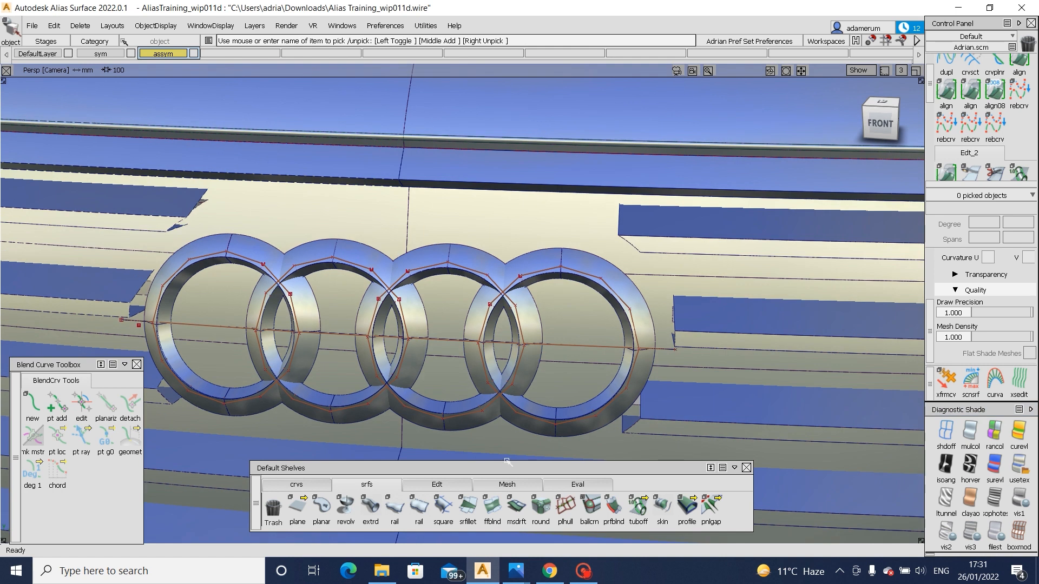
- Draft new flanges from the outer edges of all four rings with draft angle 0, length 50 and V degree 1
click(516, 506)
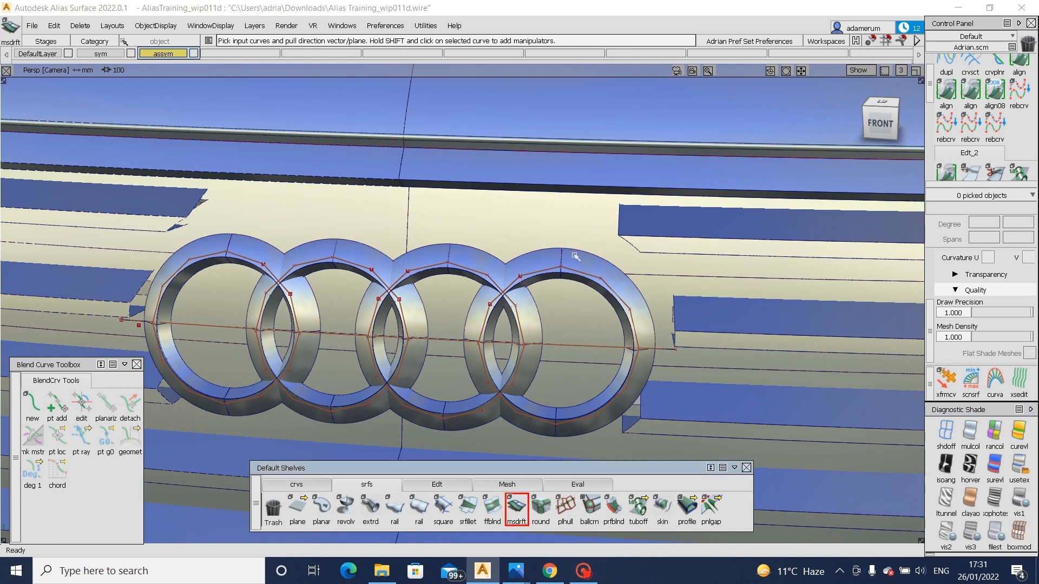
click(486, 253)
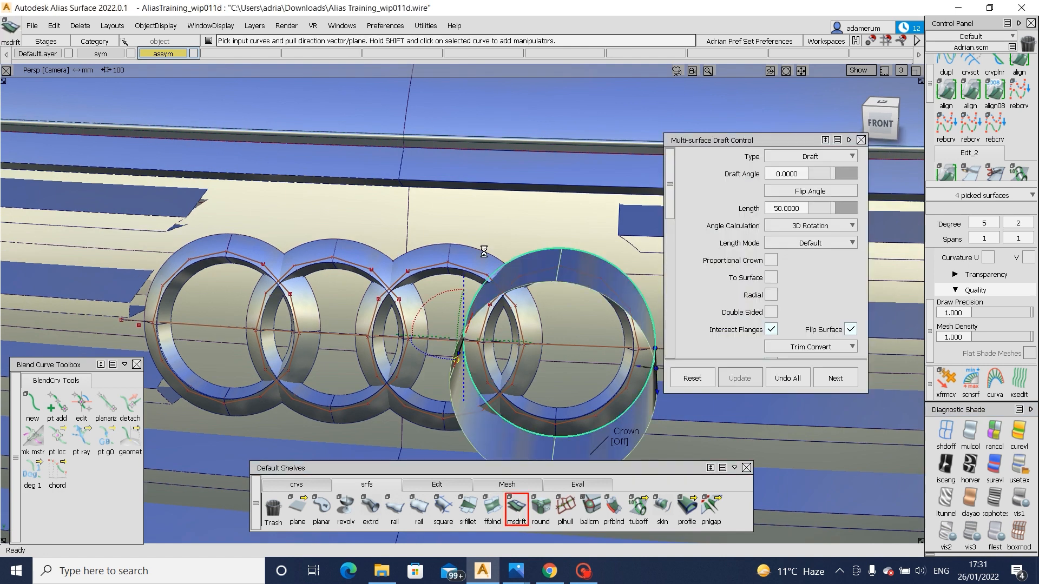
click(351, 244)
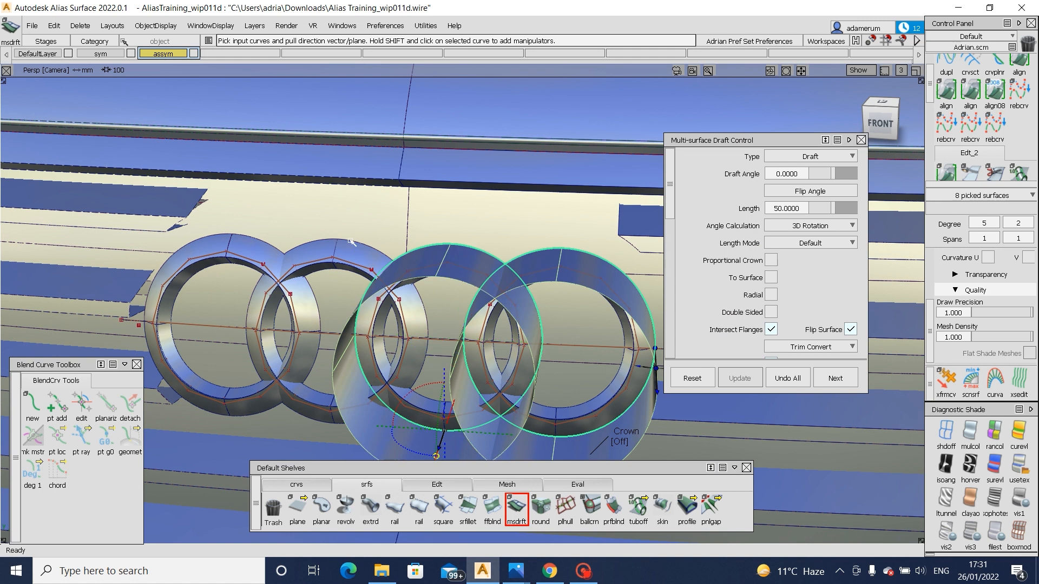
click(264, 245)
click(275, 250)
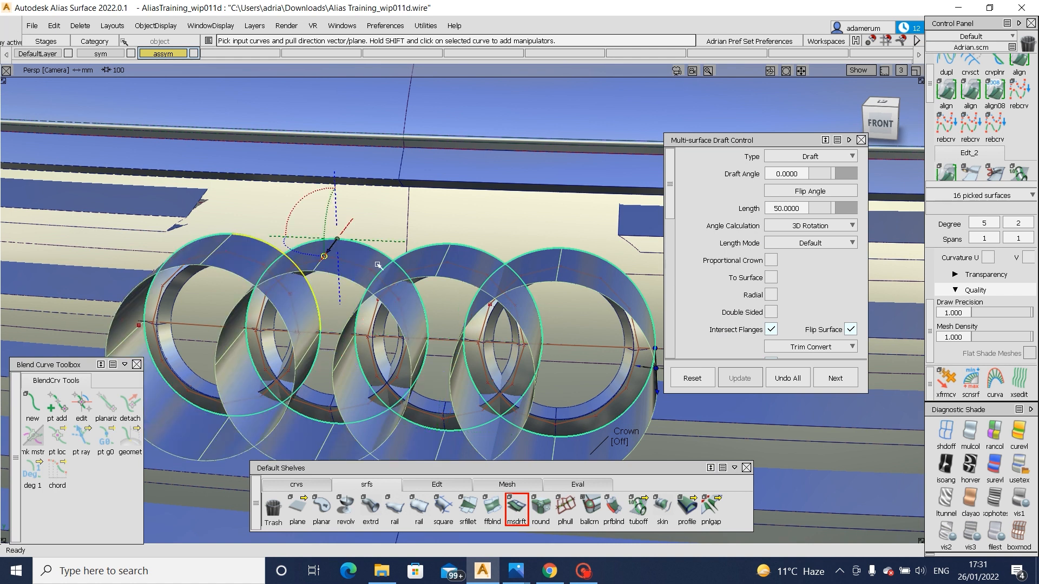
alt+shift+drag(380, 283, 233, 265)
scroll(800, 260, down, 3)
click(771, 300)
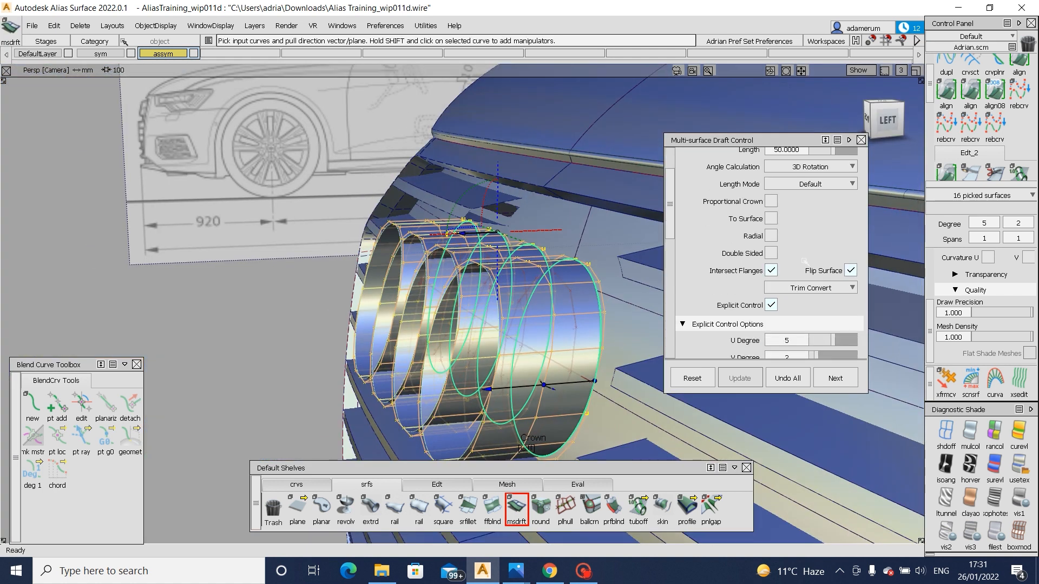
scroll(765, 300, down, 2)
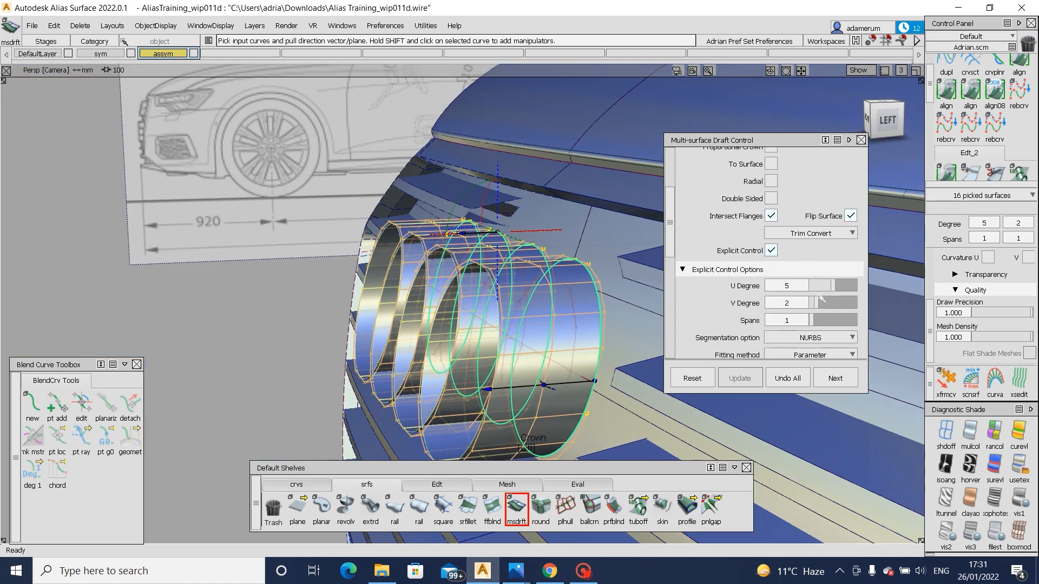
- Move the free front row of CVs on the new flanges back into the grille so the flanges extend behind the rings
click(892, 120)
ctrl+shift+drag(466, 203, 396, 194)
drag(375, 160, 473, 431)
key(w)
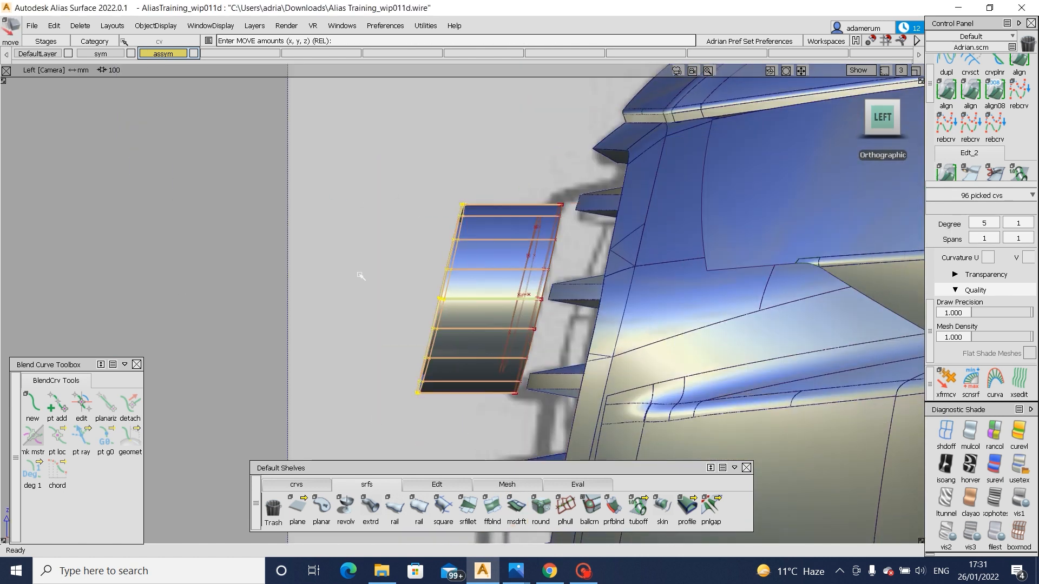
click(364, 276)
key(Return)
drag(378, 275, 550, 280)
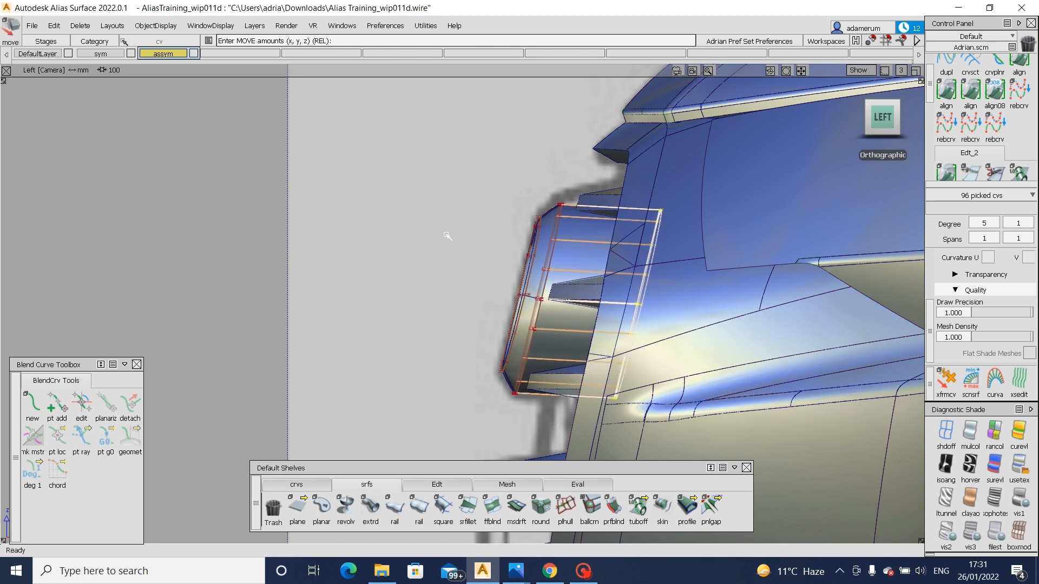
- Scale up the flanges' rear CVs about their centred pivot and shift them slightly upwards to flare the flanges outward
ctrl+shift+middle_drag(494, 278, 489, 291)
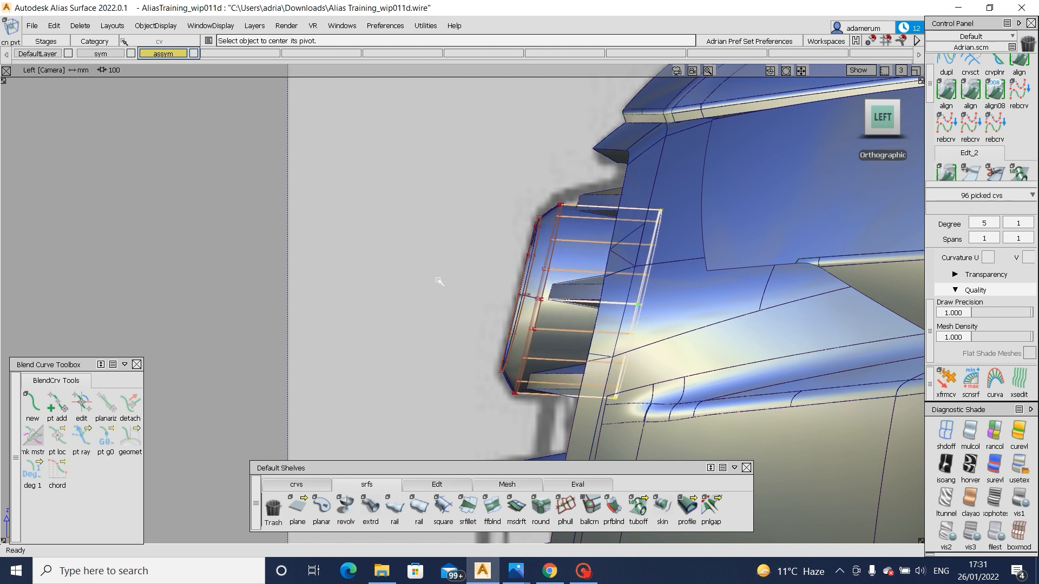
key(e)
drag(444, 280, 484, 287)
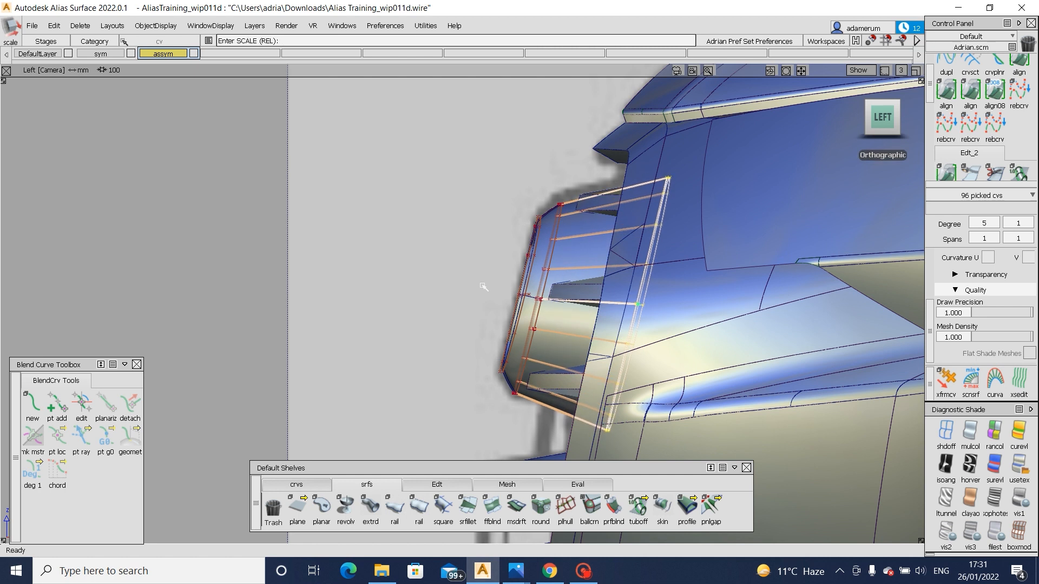
ctrl+shift+middle_drag(468, 309, 470, 296)
right_drag(471, 298, 470, 289)
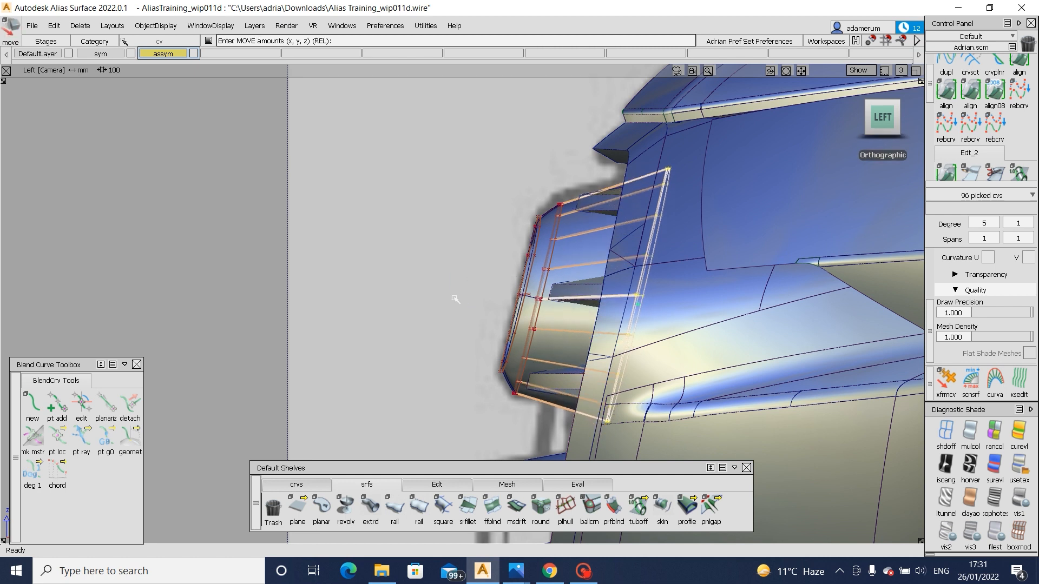
- Check the flared flanges against the front reference drawing and undo the last CV transform
key(F8)
alt+shift+drag(455, 299, 733, 269)
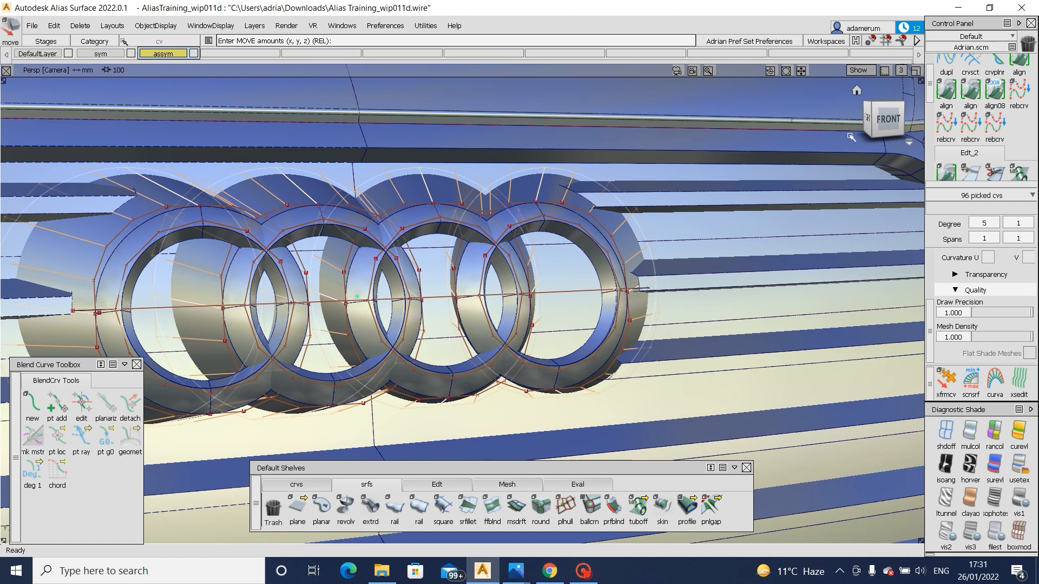
click(884, 119)
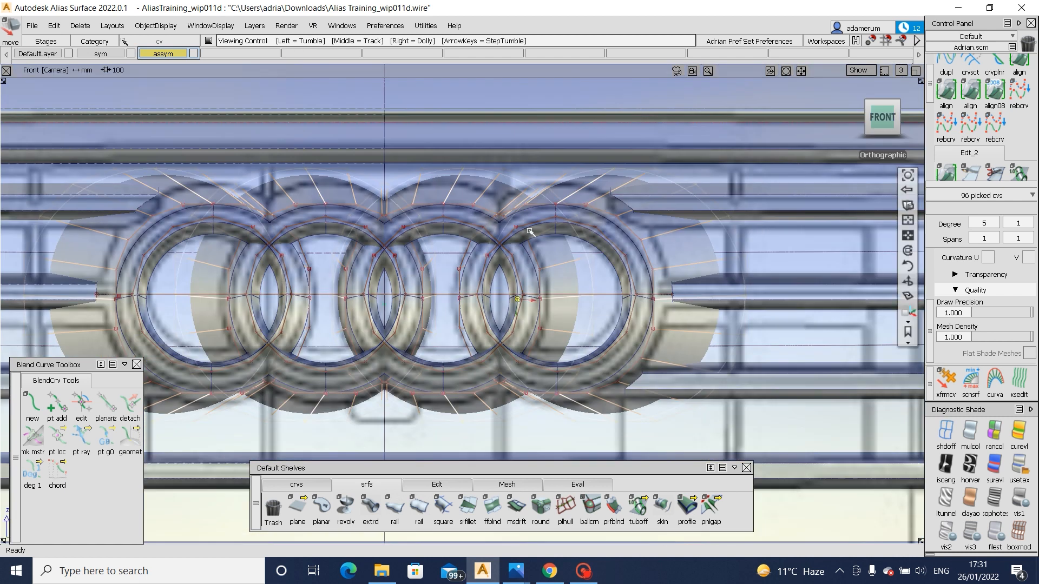
key(ctrl+z)
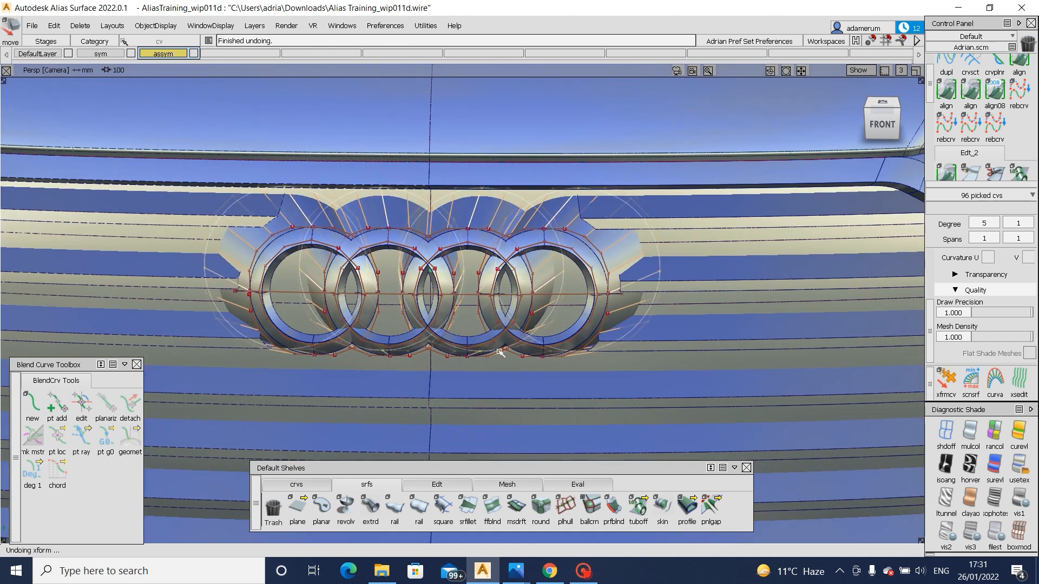
- Pick the leftover construction curves around the four-ring emblem and clear them away
alt+shift+drag(582, 310, 532, 228)
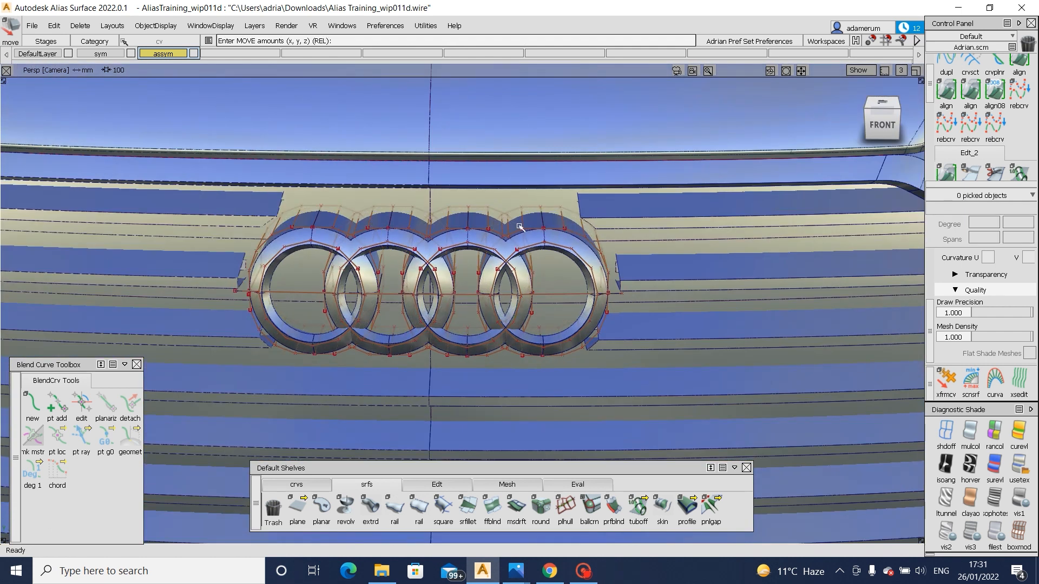
ctrl+shift+drag(372, 202, 742, 417)
key(Delete)
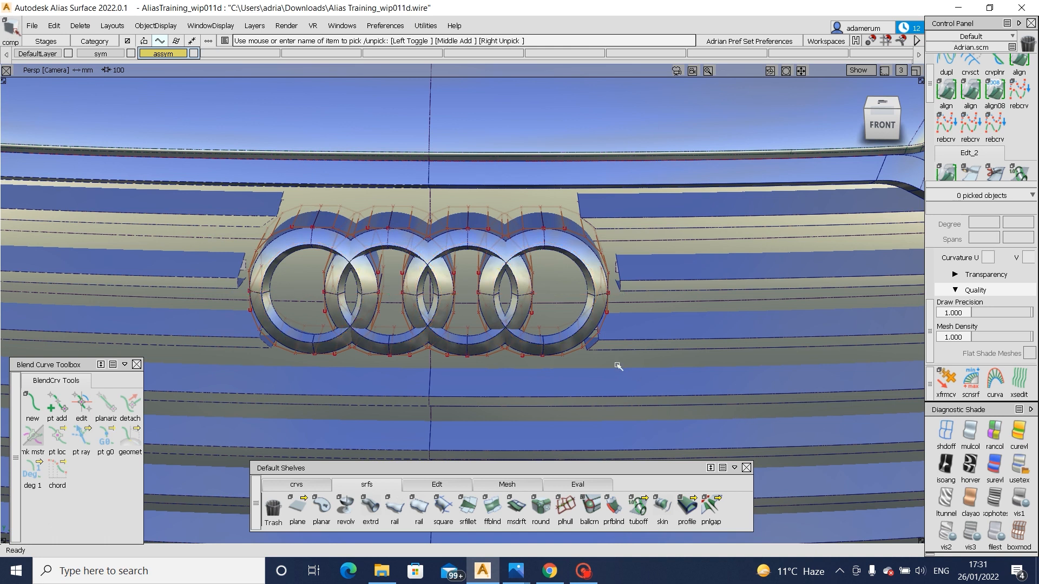
alt+shift+drag(498, 312, 668, 360)
ctrl+shift+drag(669, 360, 288, 172)
click(476, 223)
key(Delete)
- Isolate the four ring flanges and clear away the flat plane lying in front of them
key(alt+i)
alt+shift+drag(529, 355, 494, 264)
click(490, 275)
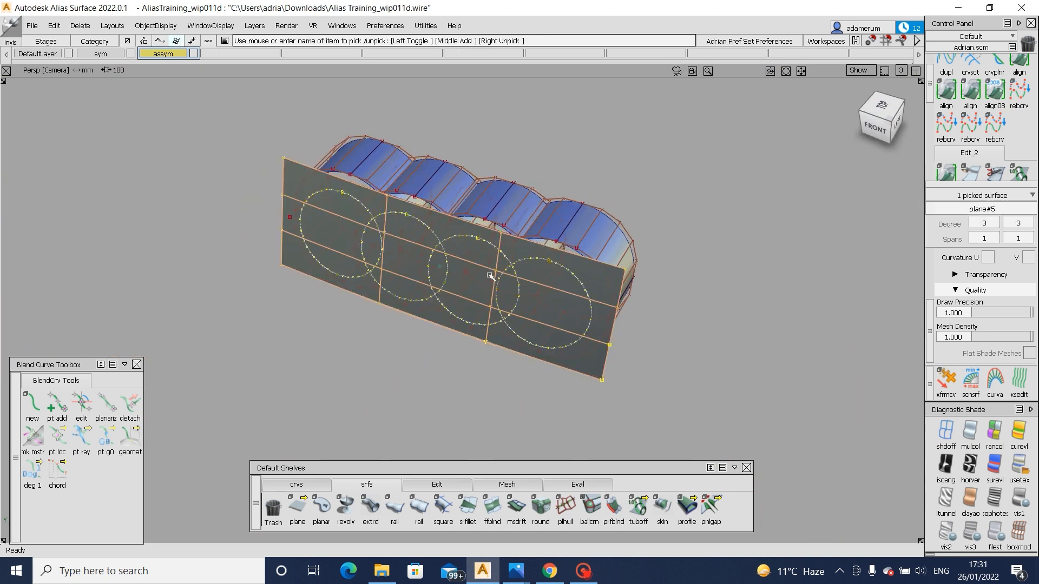
key(Delete)
alt+shift+right_drag(552, 285, 602, 272)
alt+shift+drag(601, 272, 634, 253)
- Select the rear-edge hulls of the fourth ring's flange and centre their pivot
click(458, 484)
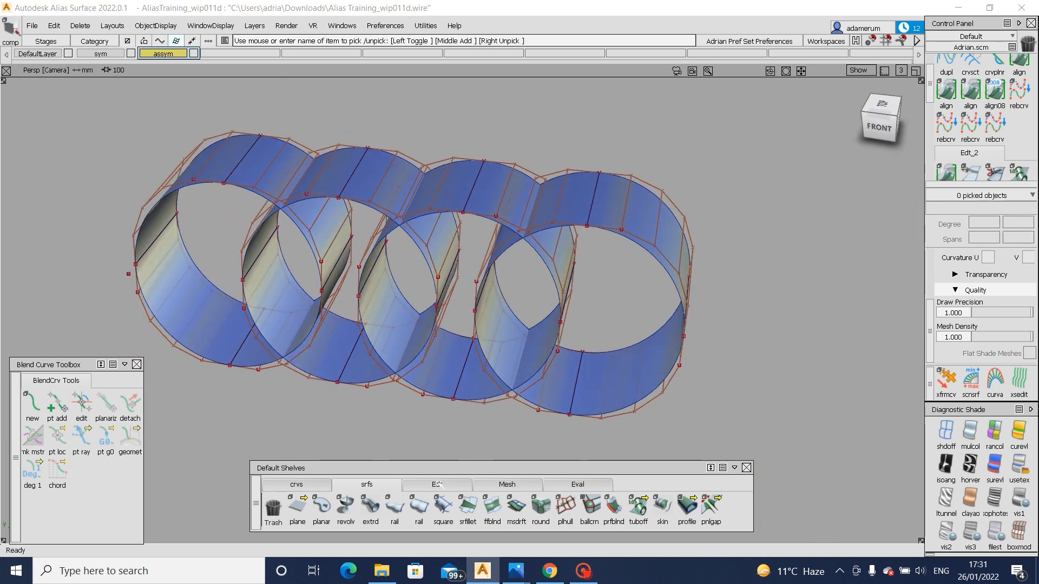
click(735, 508)
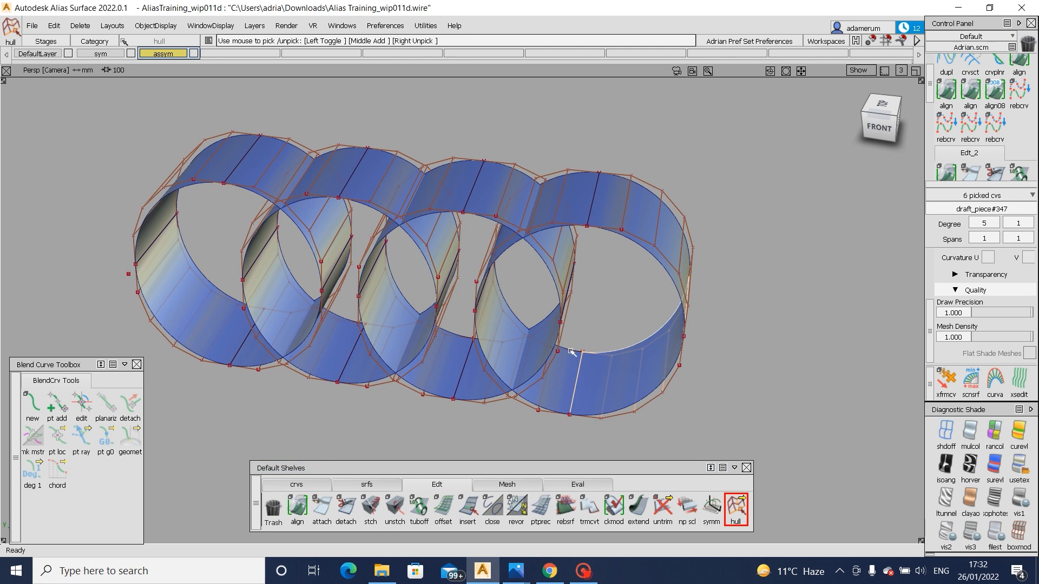
click(568, 201)
click(578, 172)
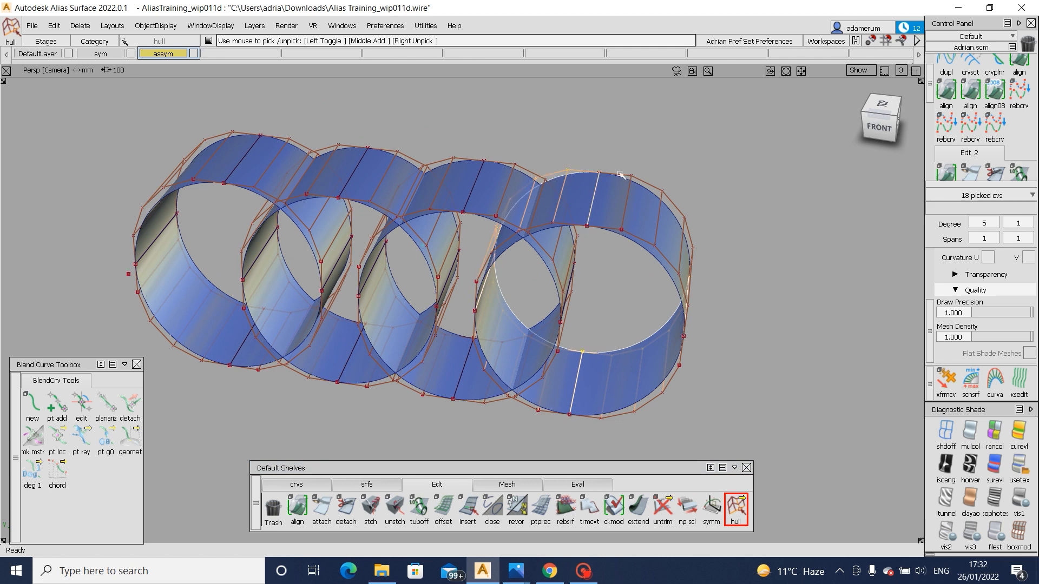
click(620, 175)
ctrl+shift+middle_drag(609, 187, 637, 201)
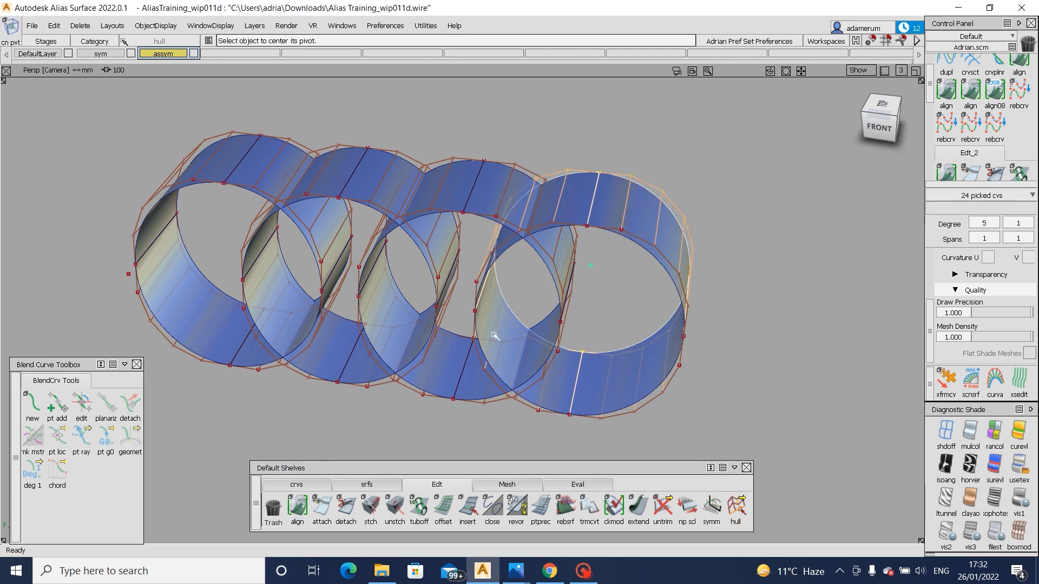
- Select the rear-edge hulls of the third ring's flange and centre their pivot
click(520, 280)
ctrl+shift+drag(520, 280, 512, 371)
click(505, 343)
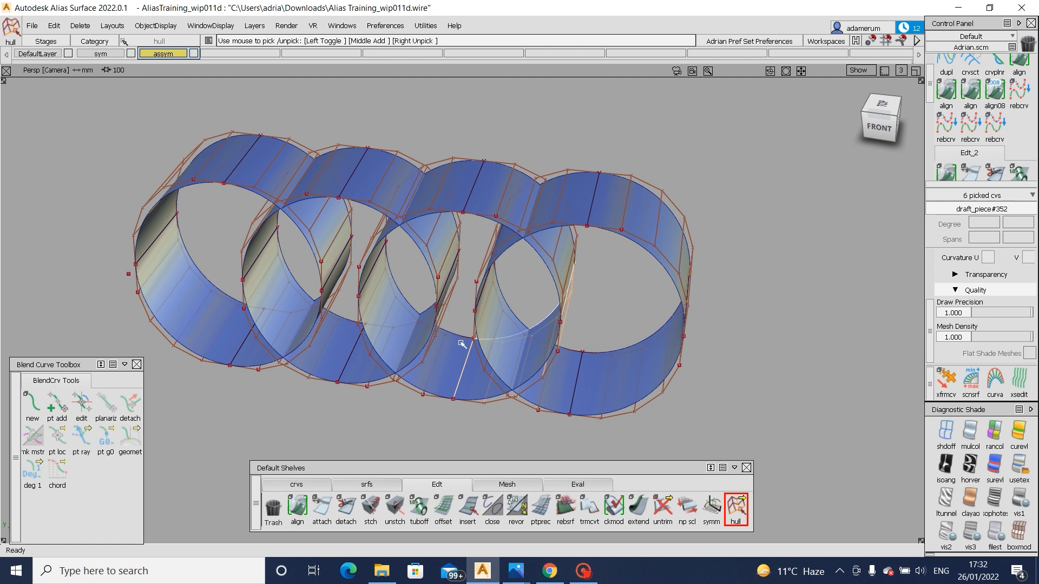
click(416, 276)
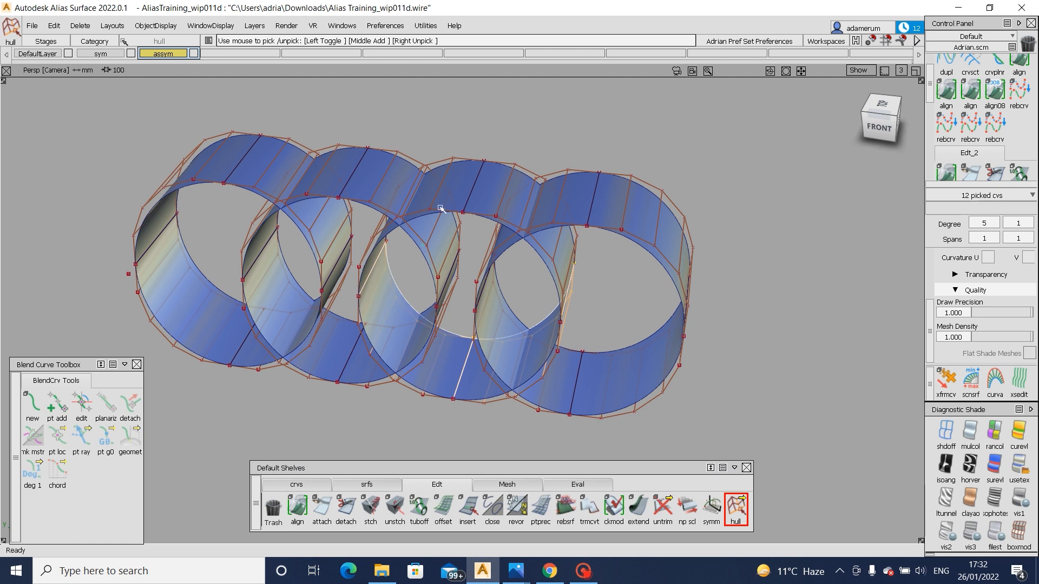
click(494, 162)
mouse_move(493, 163)
ctrl+shift+mouse_down()
mouse_move(489, 178)
mouse_move(395, 232)
mouse_move(357, 327)
ctrl+shift+mouse_up()
- Select the rear-edge hulls of the second ring's flange and centre their pivot
click(345, 324)
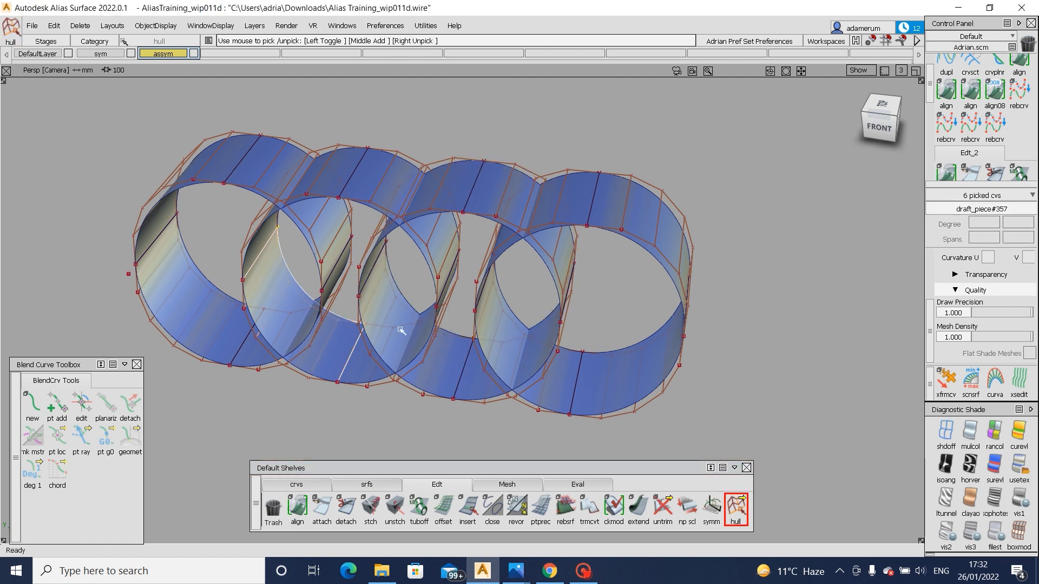
click(400, 157)
click(337, 147)
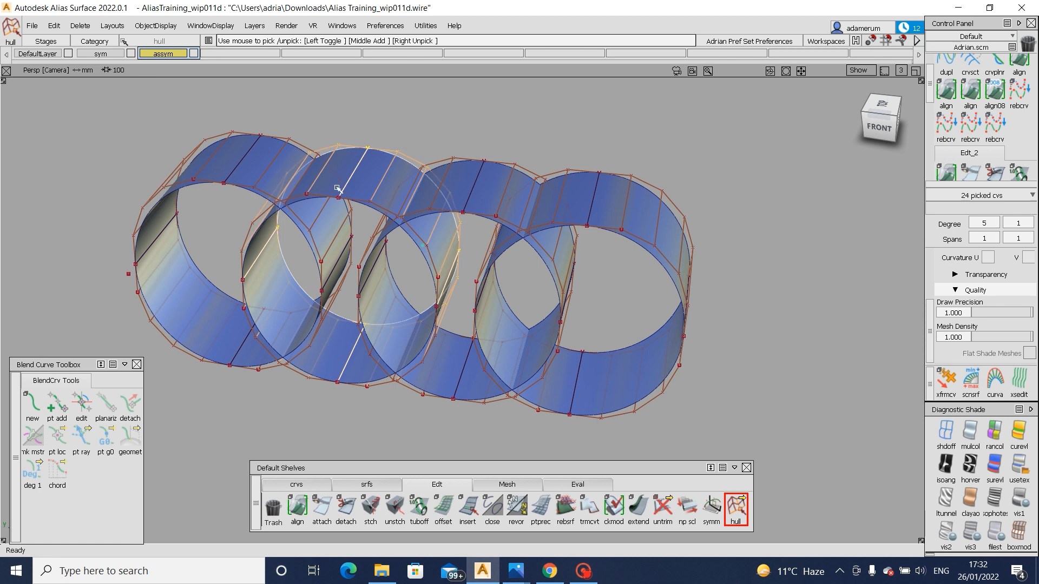
ctrl+shift+drag(339, 190, 273, 262)
- Select the rear-edge hulls of the first ring's flange and centre their pivot
click(735, 506)
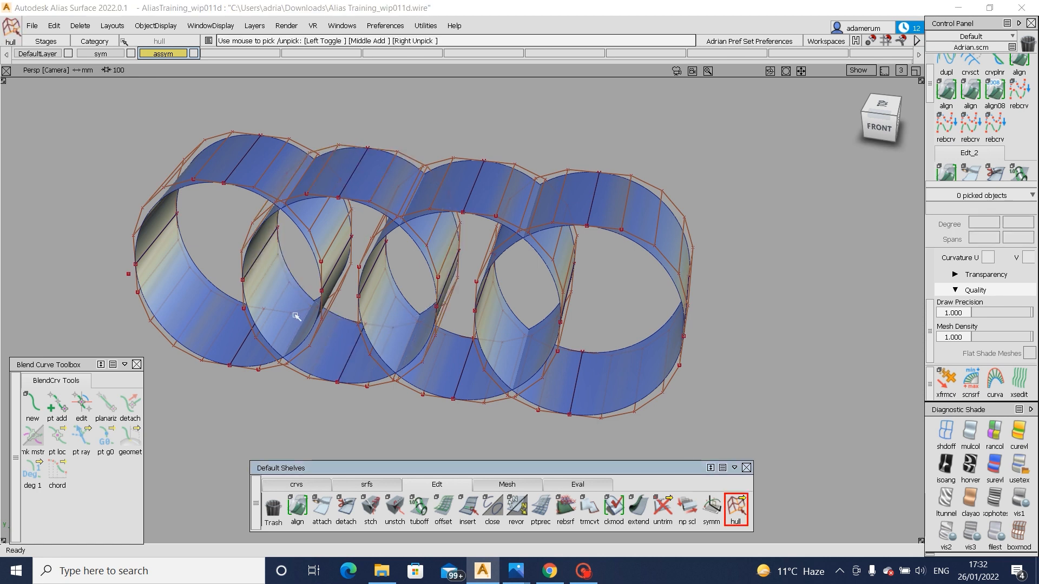
click(297, 316)
click(218, 299)
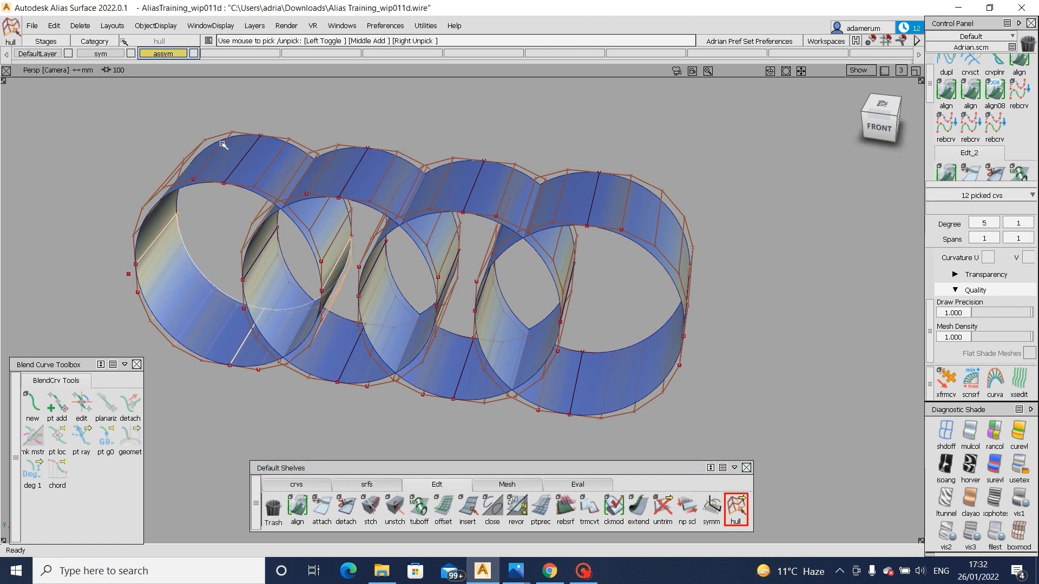
click(251, 139)
click(276, 140)
ctrl+shift+drag(275, 140, 320, 192)
- Show the hidden car geometry again and clear away the leftover construction geometry around the emblem
alt+shift+drag(555, 249, 354, 268)
alt+shift+right_drag(354, 267, 547, 341)
ctrl+shift+drag(564, 273, 554, 207)
key(alt+h)
alt+shift+drag(345, 243, 432, 292)
ctrl+shift+drag(390, 195, 349, 165)
drag(316, 158, 656, 410)
key(Delete)
ctrl+shift+drag(490, 256, 862, 147)
click(468, 294)
key(Delete)
- In the left view, pick the rear CVs of all ring flanges and scale them up about their own ring centres
click(888, 126)
ctrl+shift+drag(598, 234, 549, 235)
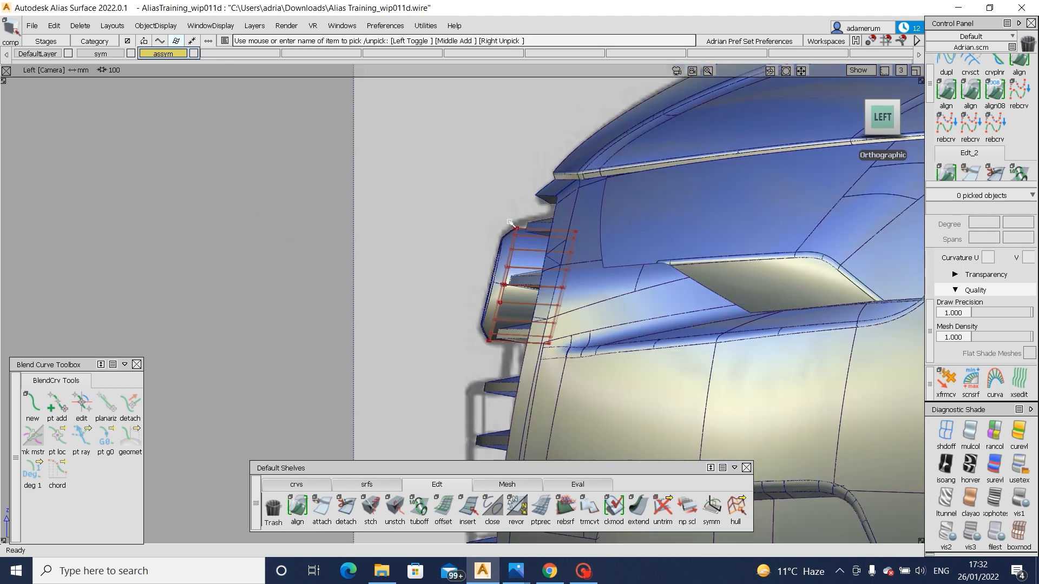
drag(465, 181, 618, 345)
key(alt+i)
ctrl+shift+drag(571, 304, 602, 298)
drag(661, 219, 541, 380)
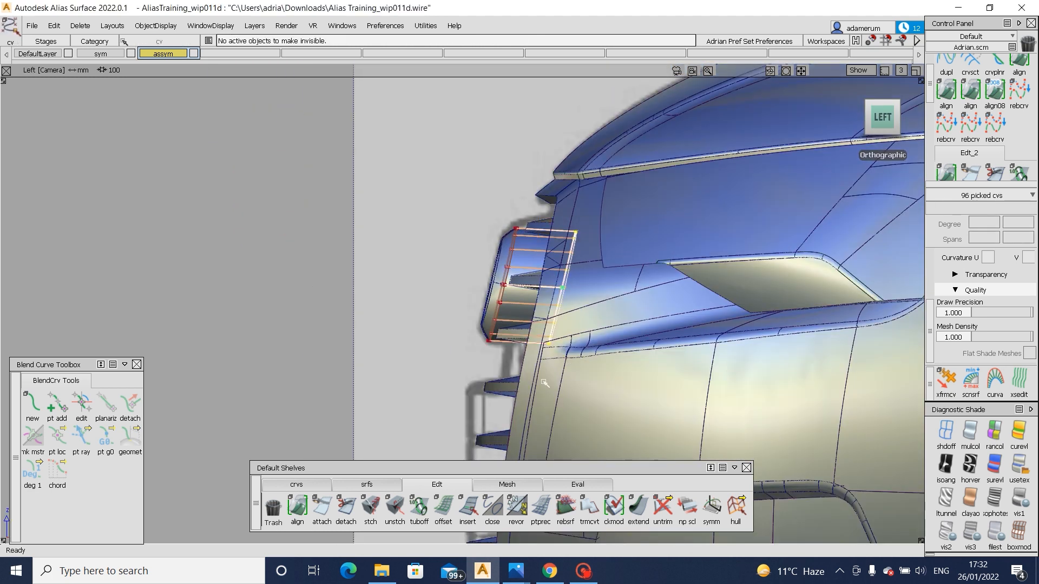
ctrl+shift+right_drag(466, 365, 500, 364)
drag(443, 290, 456, 352)
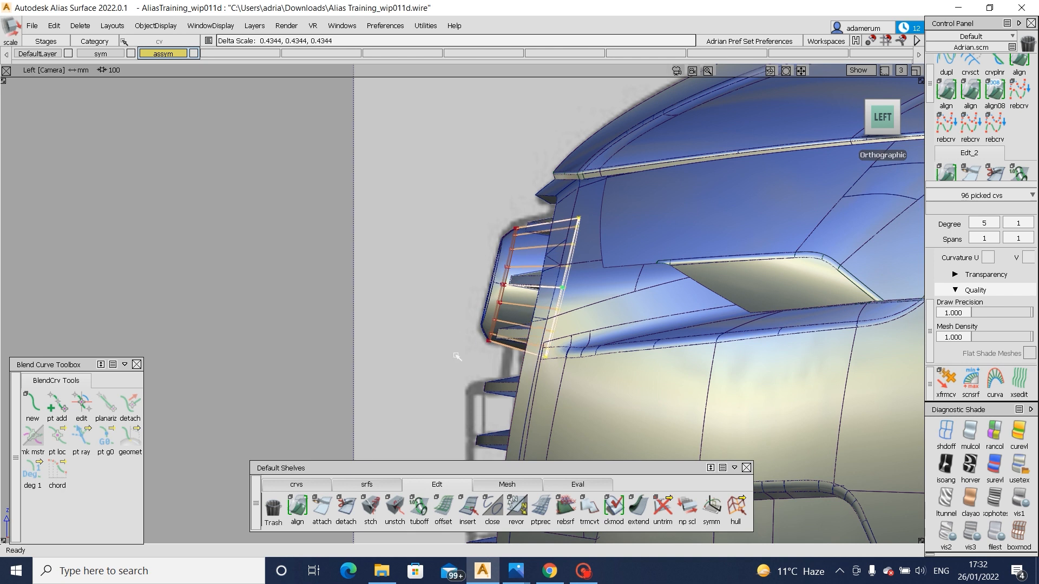
- Refine the scale of the flanges' rear CVs and move them down about 2.3 mm in the front view
ctrl+shift+right_drag(448, 380, 453, 349)
ctrl+shift+right_drag(441, 358, 472, 362)
drag(457, 362, 636, 364)
key(F8)
click(893, 120)
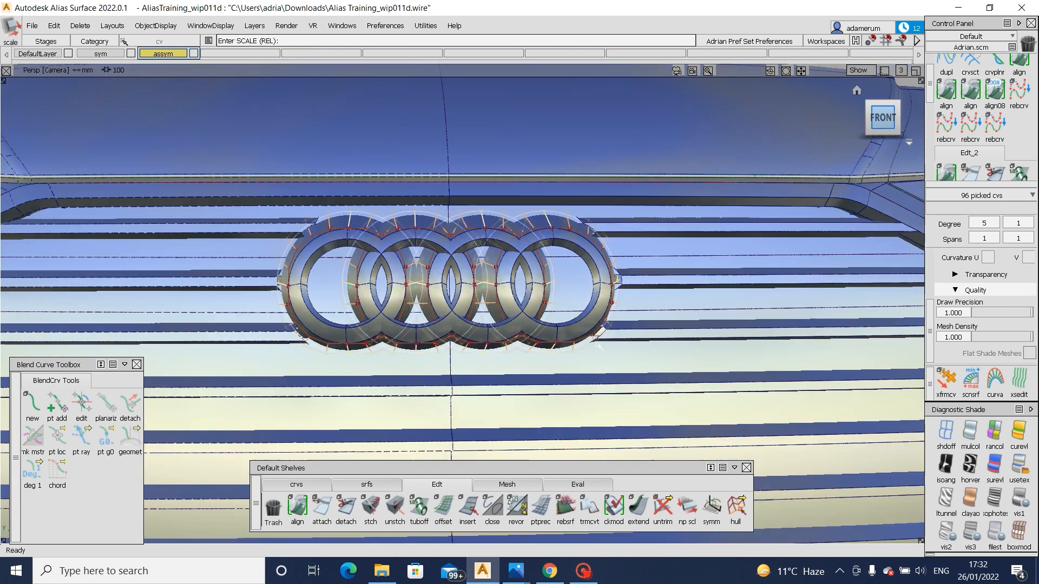
right_drag(592, 362, 592, 374)
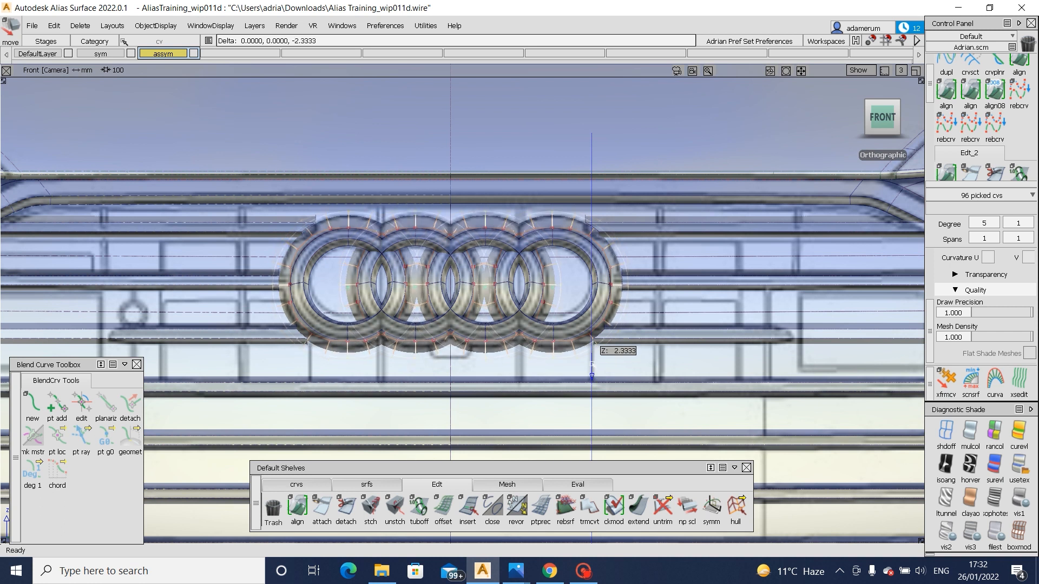
- Inspect the flared emblem in perspective and compare it with the 2021 Audi A6 front-view photo
alt+shift+drag(592, 340, 573, 373)
alt+shift+right_drag(573, 373, 422, 390)
alt+shift+drag(422, 391, 703, 320)
alt+shift+right_drag(704, 319, 347, 238)
alt+shift+drag(270, 216, 295, 223)
alt+shift+drag(321, 265, 447, 399)
mouse_move(516, 570)
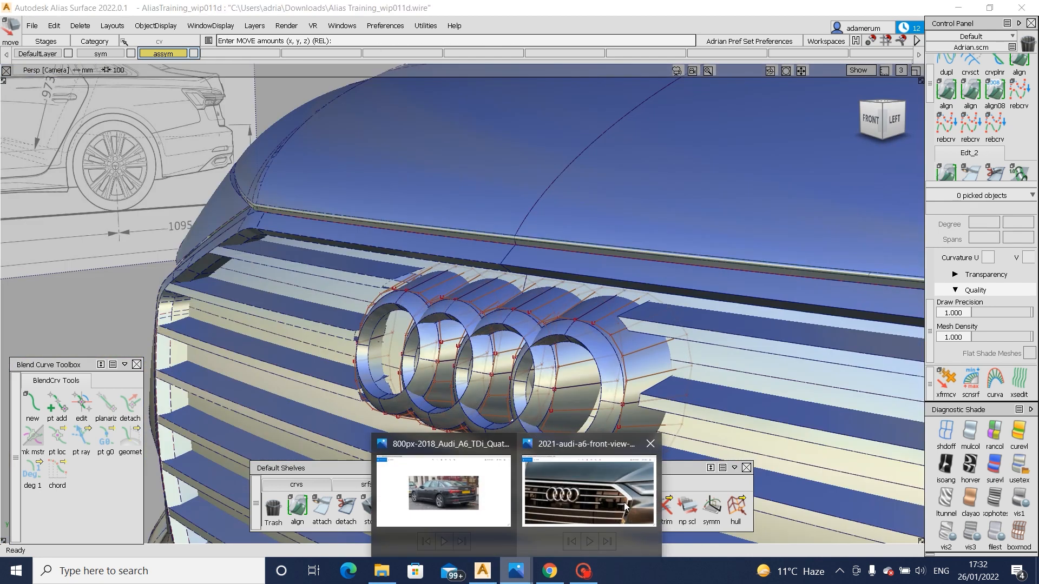
click(591, 460)
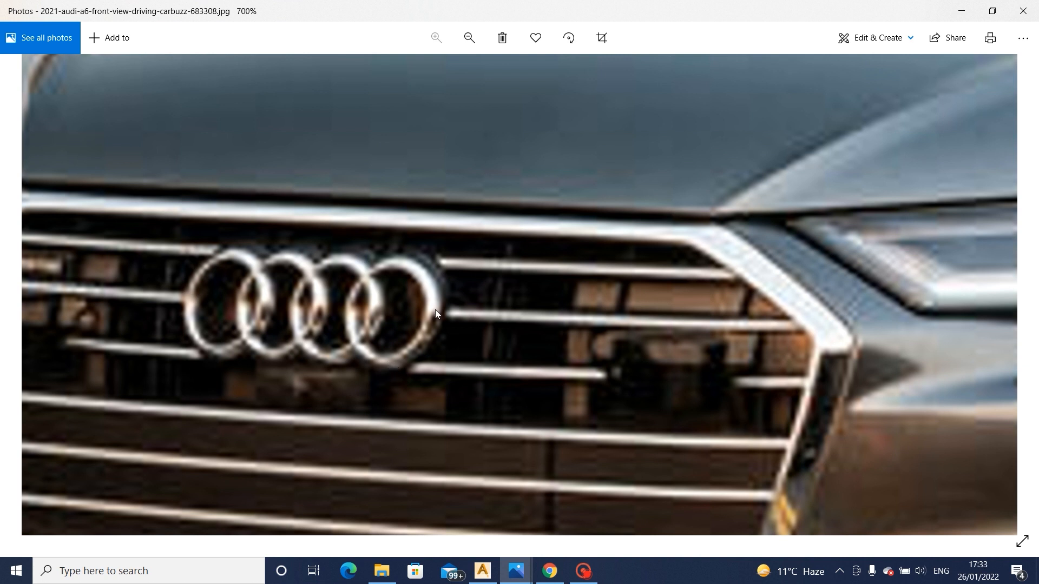
drag(376, 348, 413, 352)
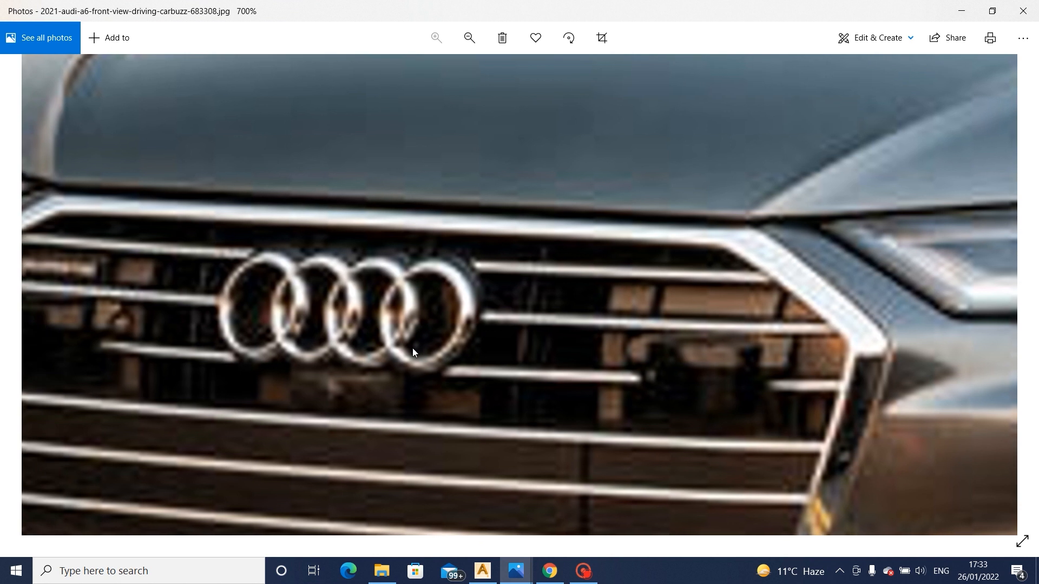
click(484, 570)
- Examine the shaded emblem without its wireframe and compare it with the A6 photo and the badge close-up in the browser
alt+shift+drag(491, 338, 647, 343)
alt+shift+right_drag(647, 343, 514, 341)
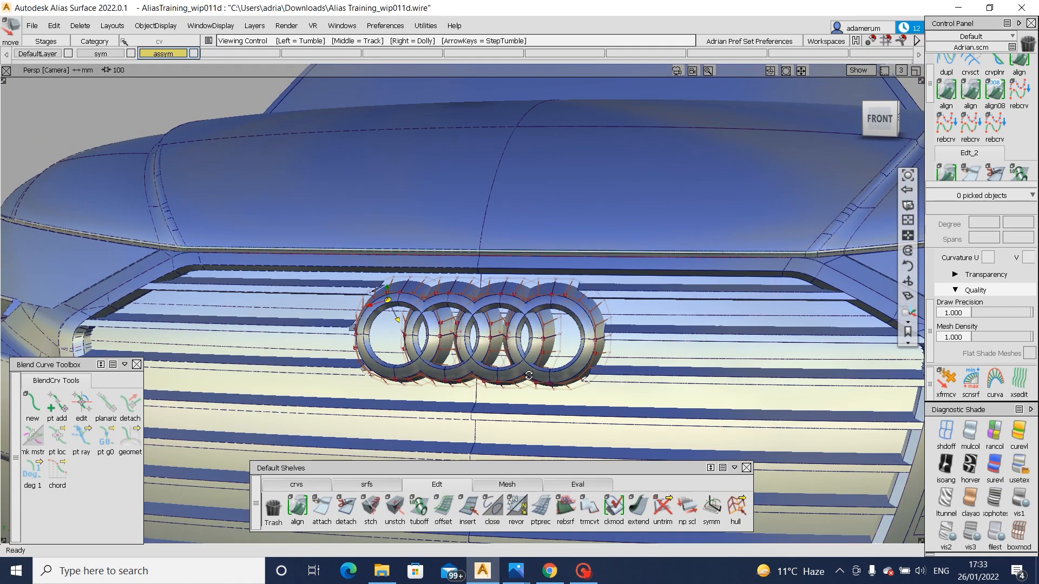
alt+shift+drag(514, 341, 506, 352)
alt+shift+right_drag(505, 351, 548, 332)
alt+shift+drag(548, 333, 533, 365)
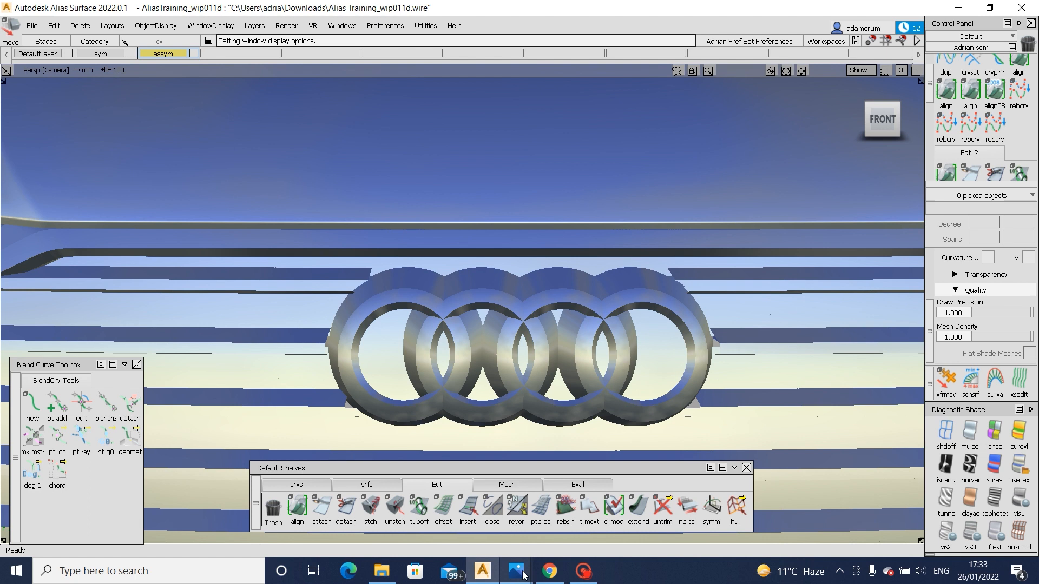
mouse_move(519, 572)
click(569, 507)
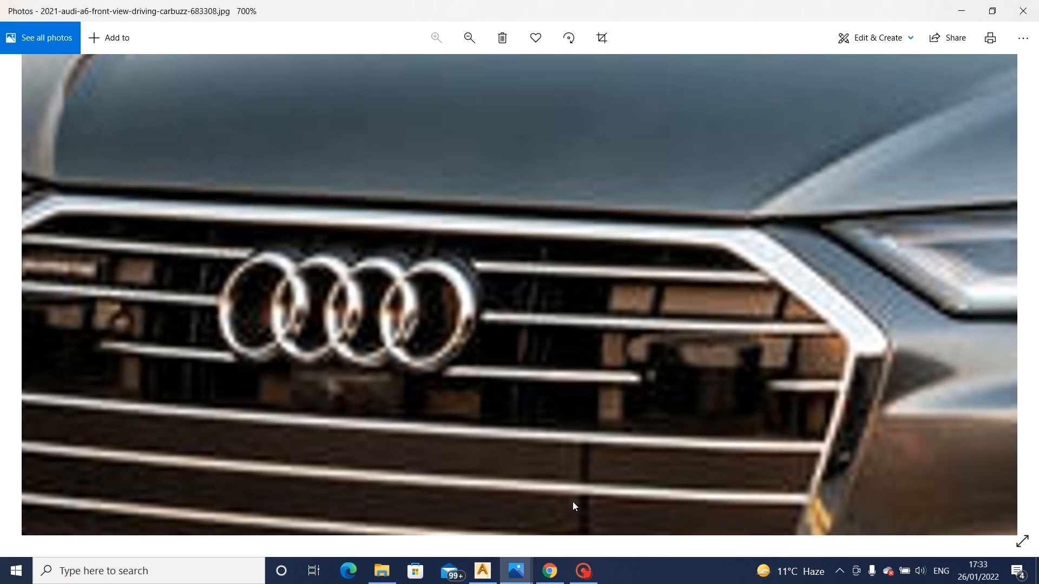
click(542, 576)
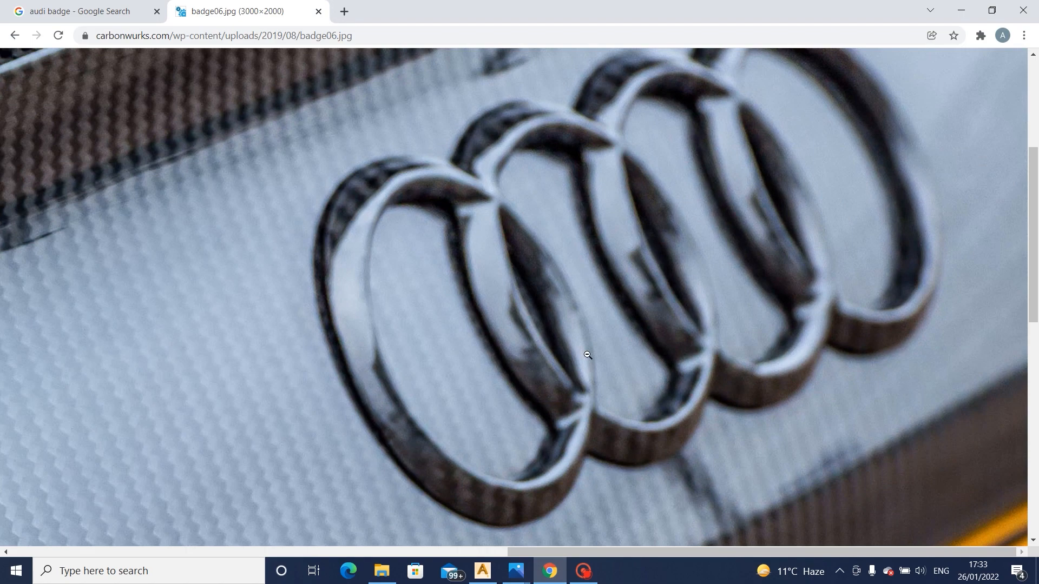
click(483, 572)
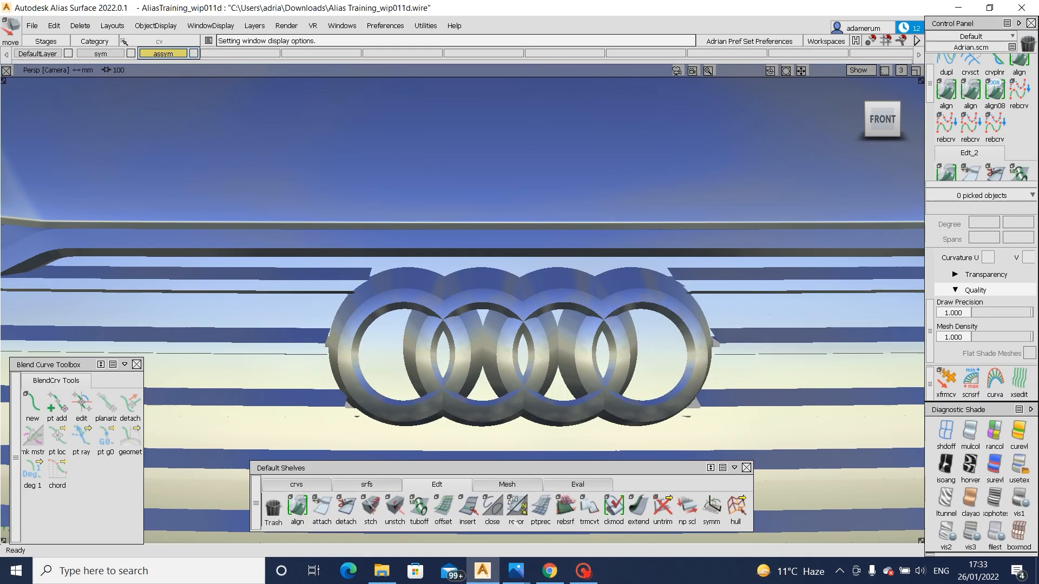
- Check the emblem's proportions on the whole front end, against the front reference drawing, and close up on the flanges
alt+shift+drag(491, 384, 470, 380)
alt+shift+right_drag(469, 380, 437, 394)
alt+shift+drag(437, 395, 487, 394)
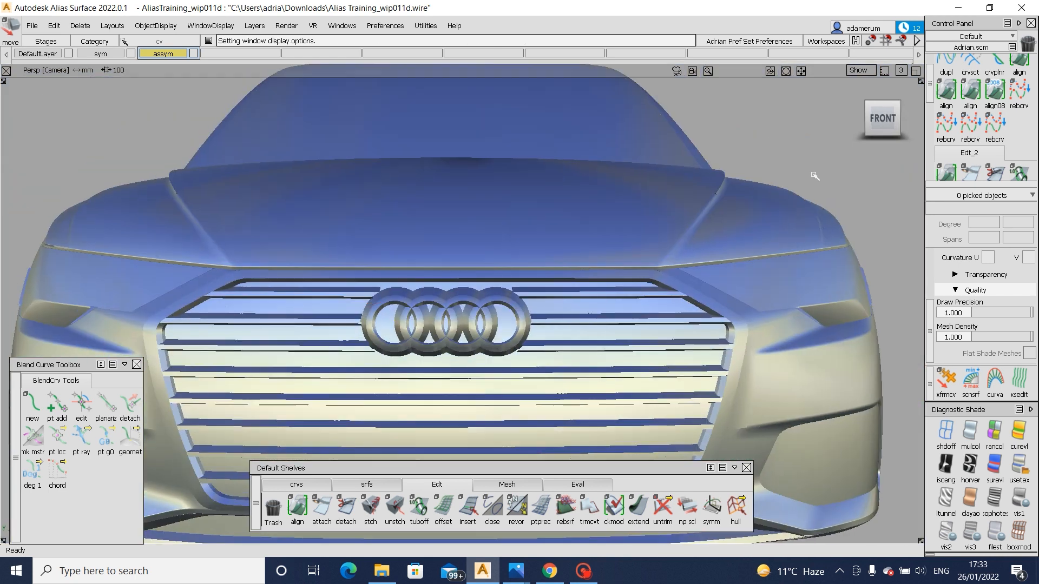
click(888, 127)
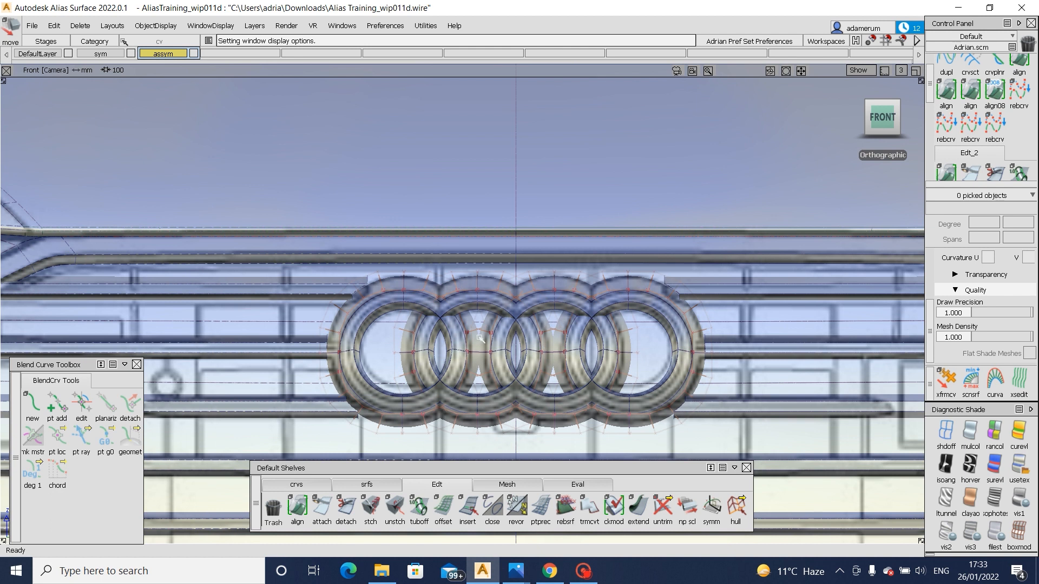
alt+shift+drag(486, 355, 515, 399)
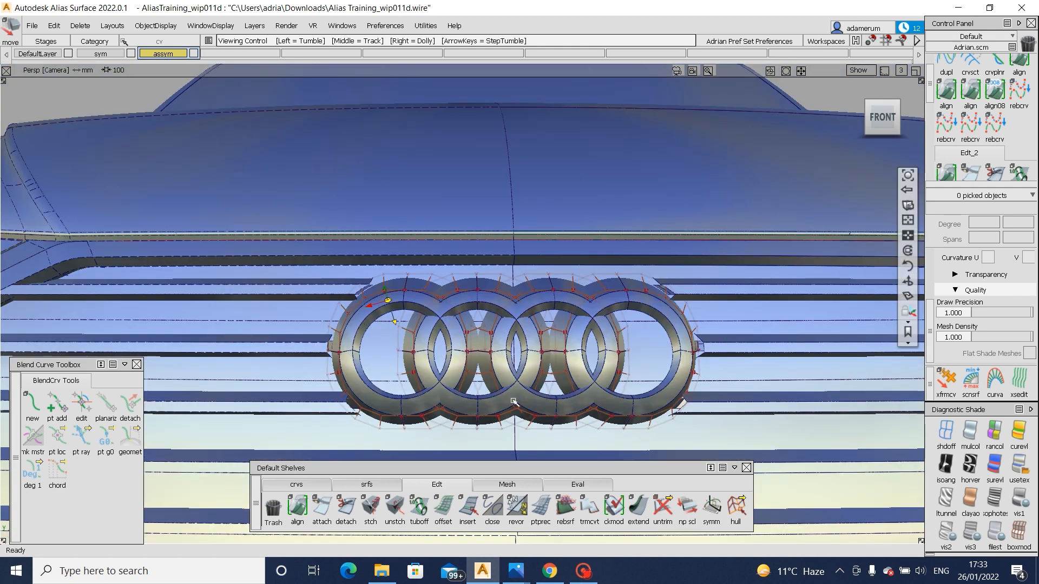
alt+shift+right_drag(514, 398, 546, 427)
alt+shift+drag(547, 428, 499, 552)
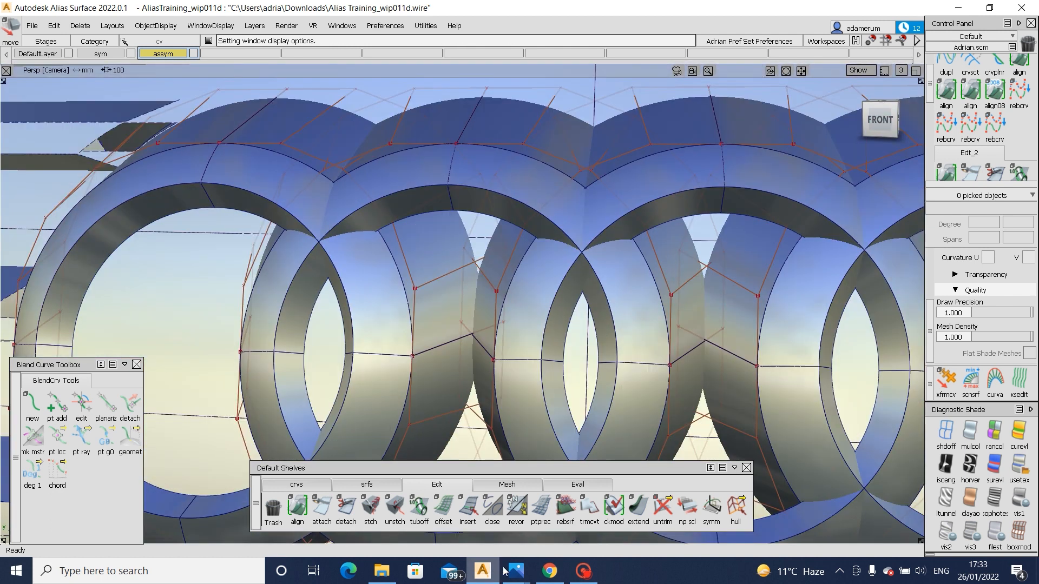
- Switch to Chrome, return to the Audi R8 badge set's product page, and browse its thumbnails for a usable emblem close-up
click(549, 571)
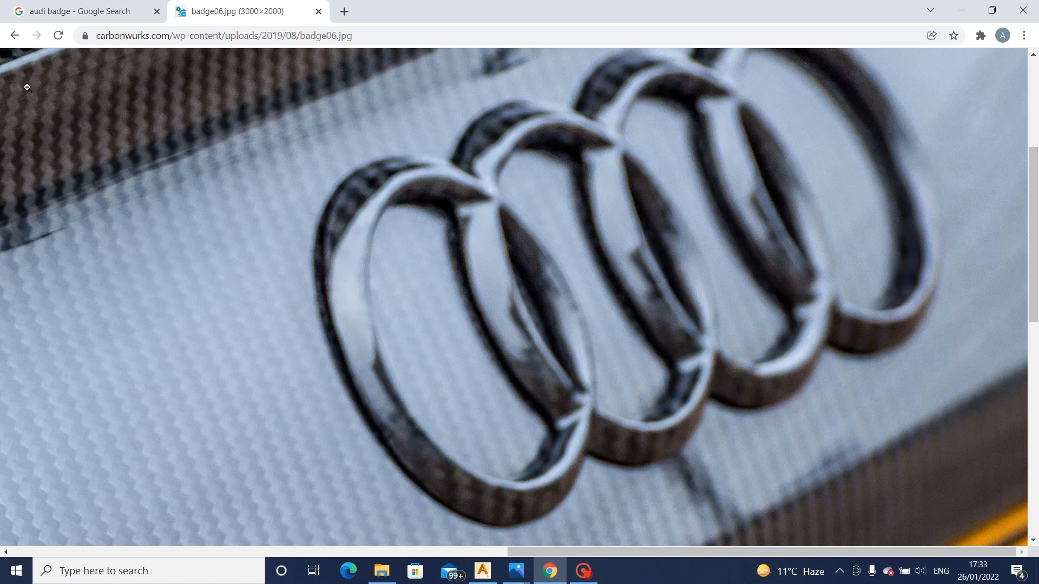
click(15, 36)
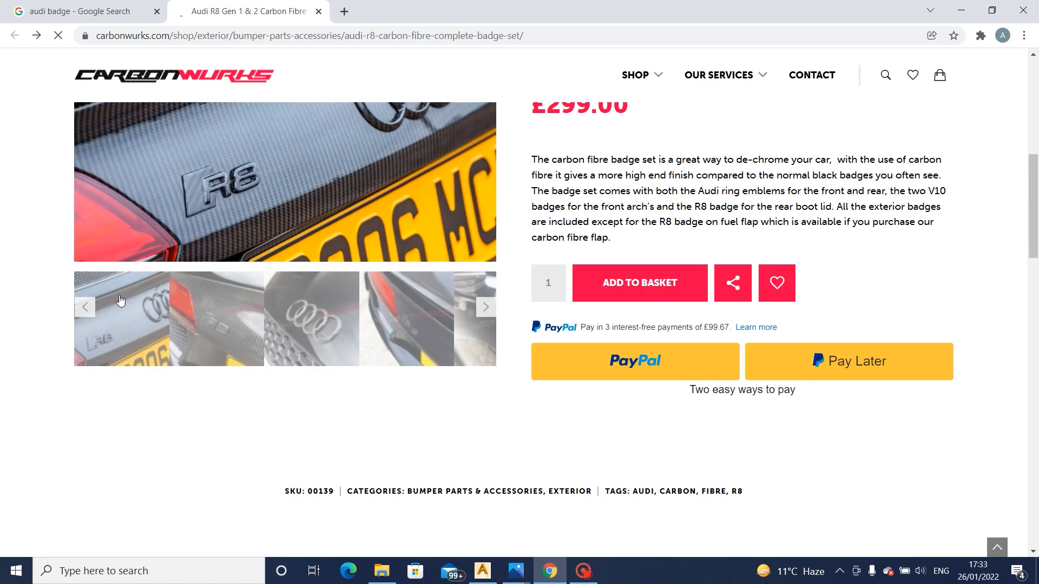
click(482, 329)
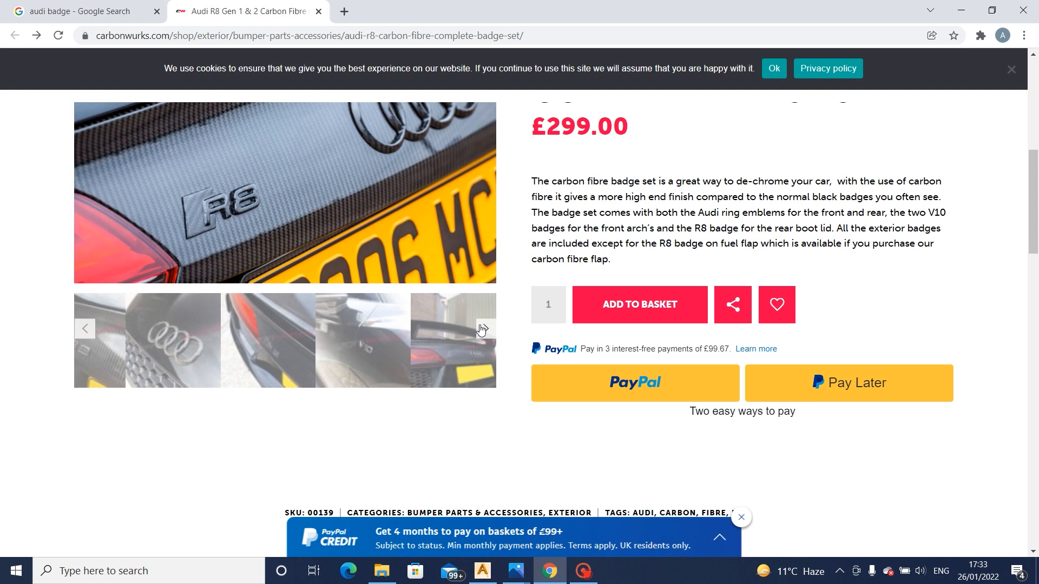
click(482, 329)
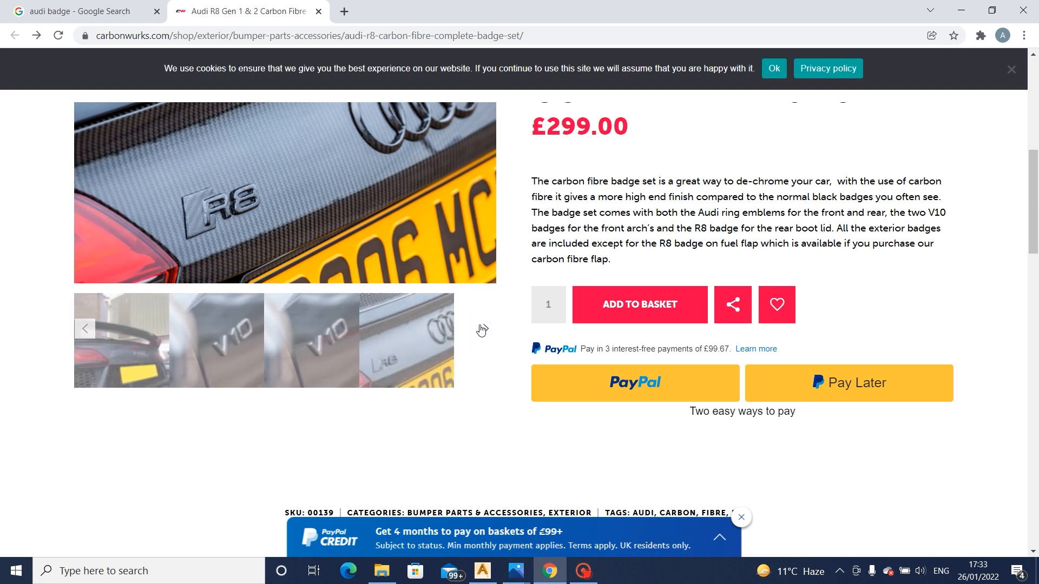
click(482, 329)
click(482, 329)
click(482, 329)
click(481, 328)
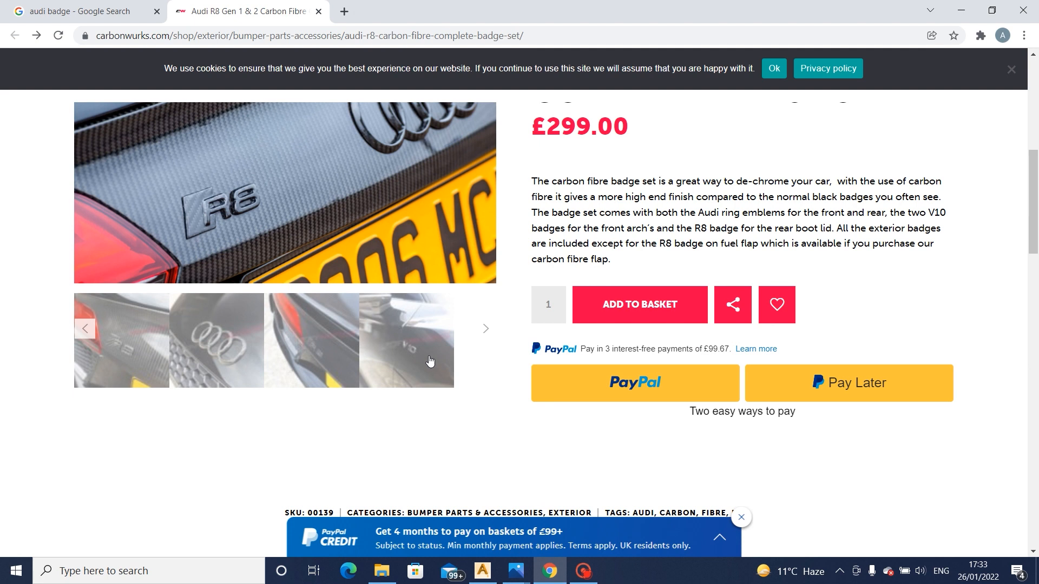
- Browse the audi badge image results and open the photo of the gloss black front grille badge
click(118, 17)
scroll(241, 336, down, 3)
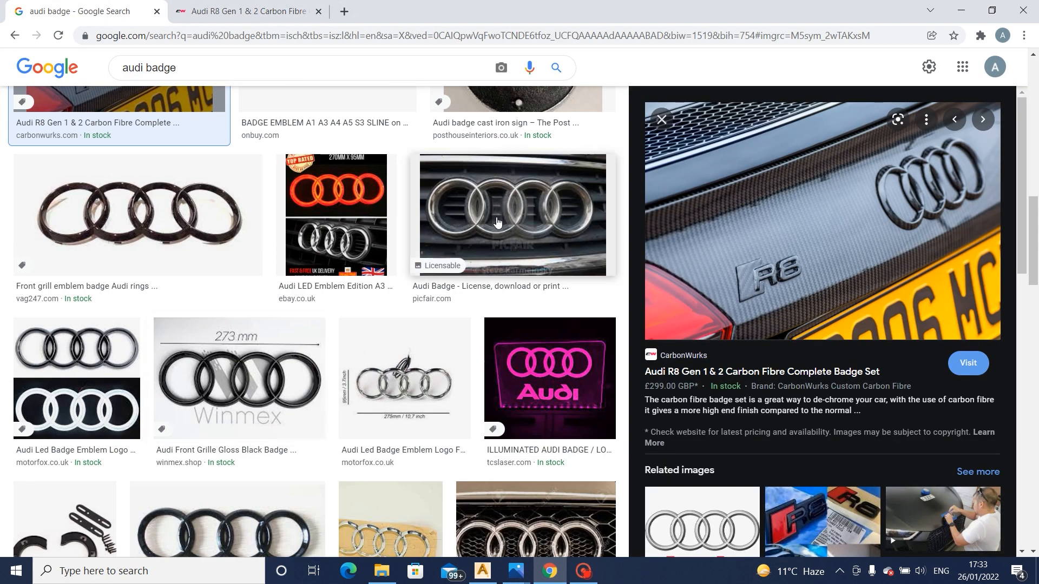
scroll(394, 329, down, 8)
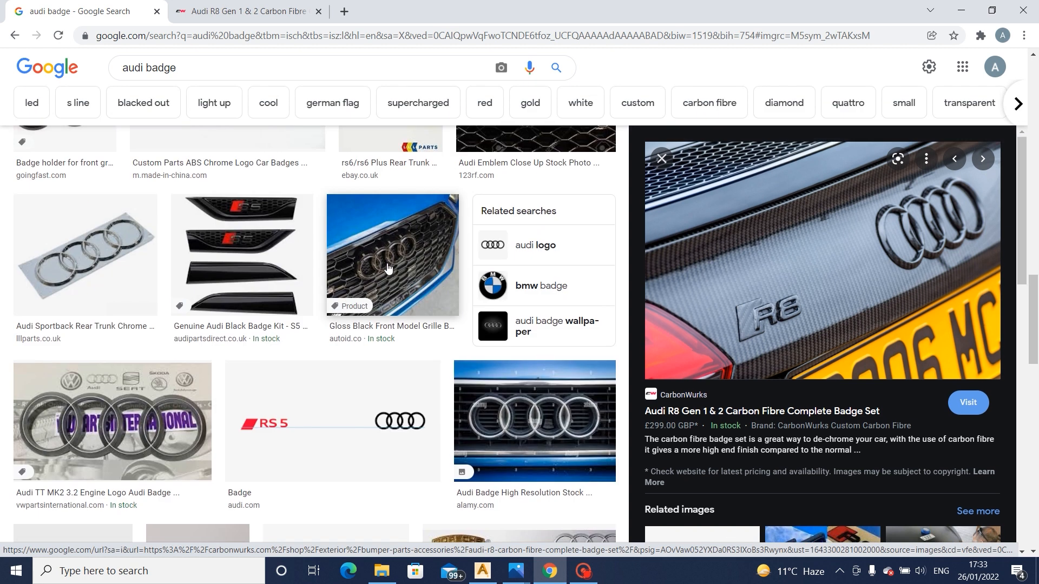
click(388, 268)
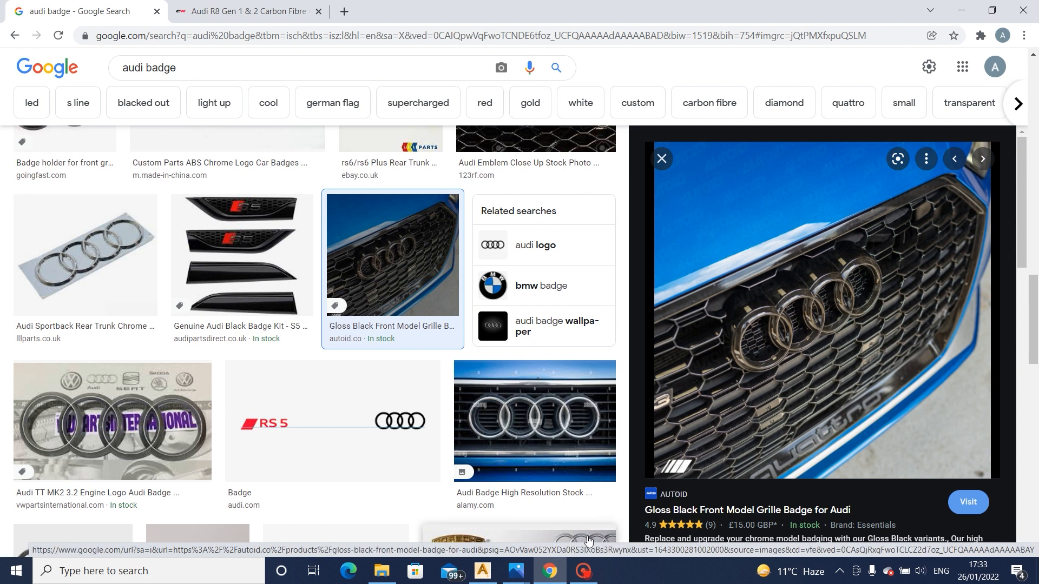
- Back in Alias, intersect the upper flanges of the first and second rings and divide them along the intersection
click(482, 571)
alt+shift+right_drag(436, 218, 393, 233)
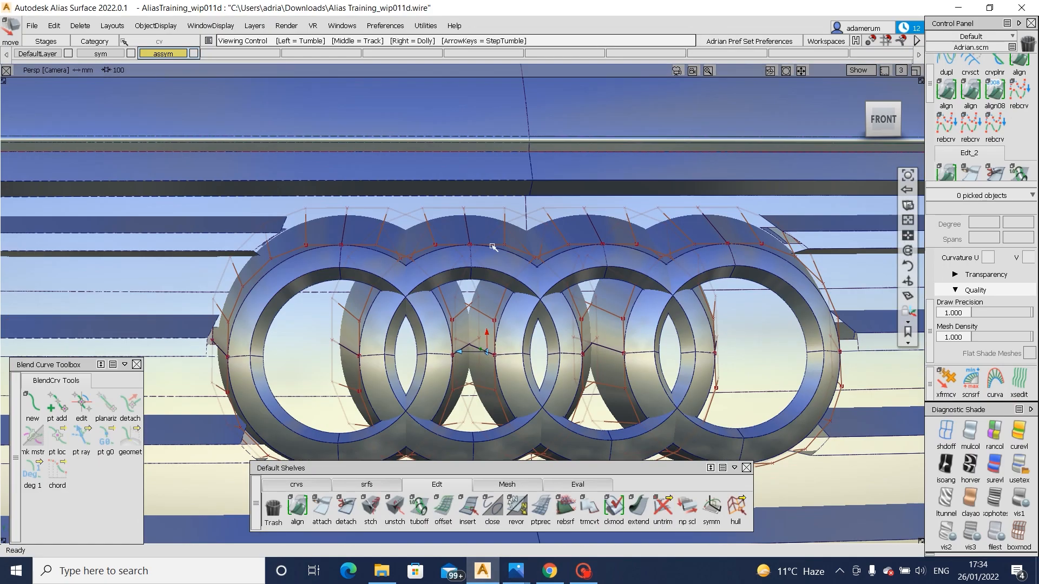
alt+shift+drag(392, 233, 515, 283)
alt+shift+right_drag(514, 283, 467, 281)
alt+shift+drag(467, 280, 491, 333)
alt+shift+right_drag(491, 333, 384, 334)
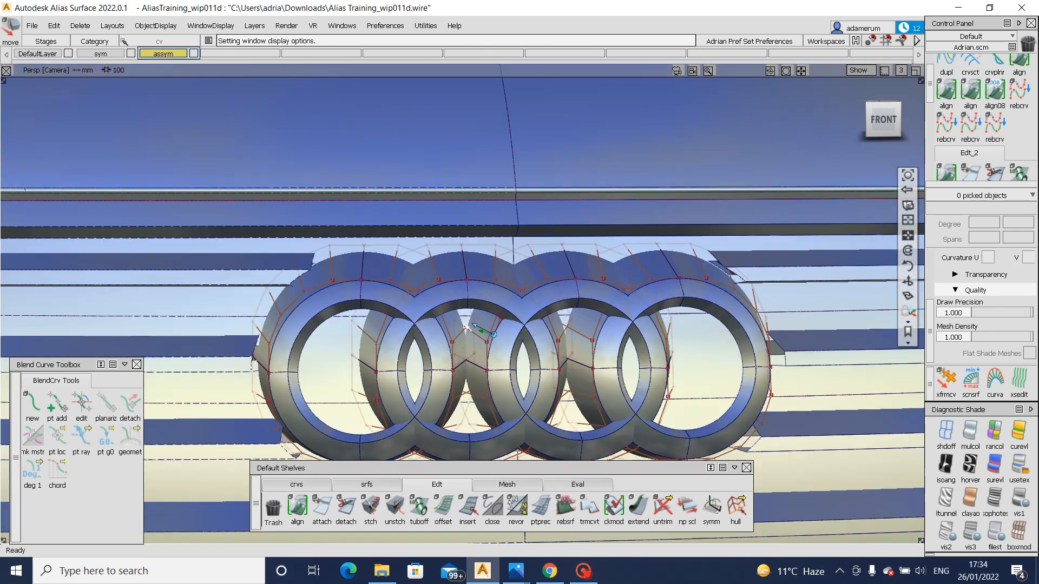
alt+shift+drag(384, 334, 368, 319)
click(438, 281)
mouse_move(611, 286)
alt+shift+mouse_down()
mouse_move(443, 294)
mouse_move(387, 261)
alt+shift+mouse_up()
ctrl+shift+right_drag(387, 261, 460, 252)
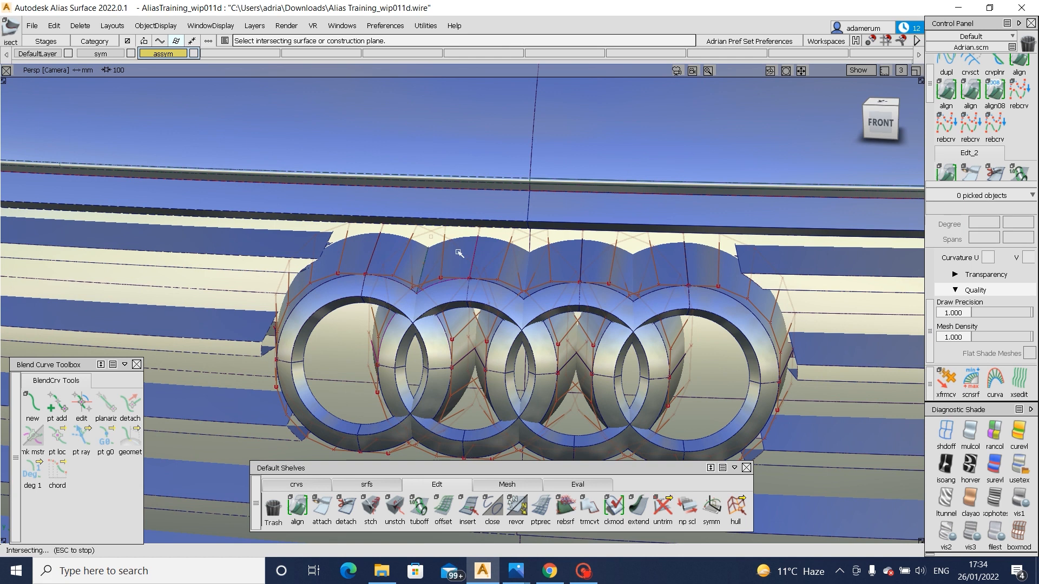
ctrl+shift+middle_drag(487, 243, 436, 264)
ctrl+shift+right_drag(477, 248, 452, 262)
click(454, 261)
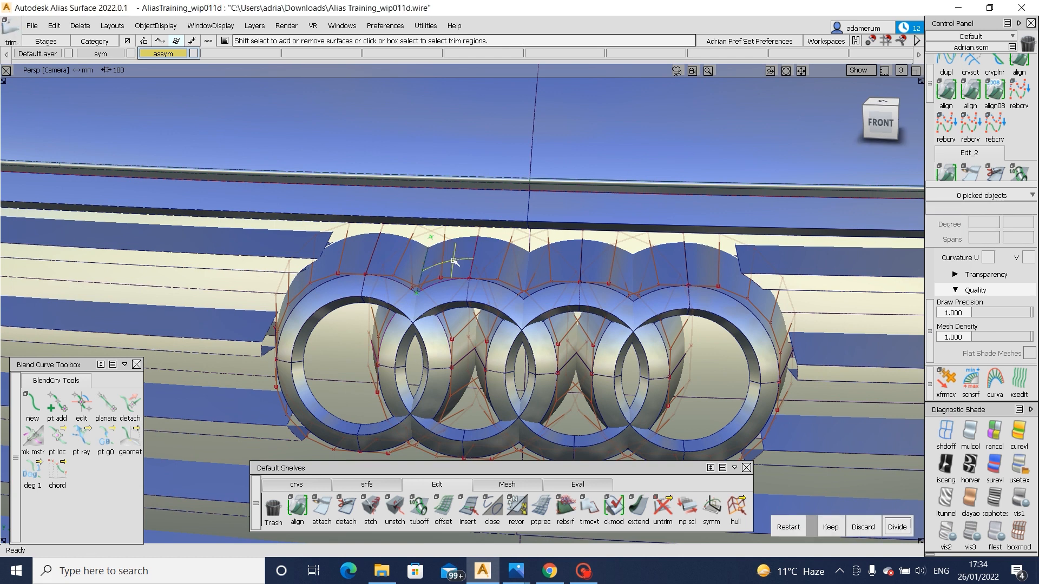
click(411, 260)
click(408, 295)
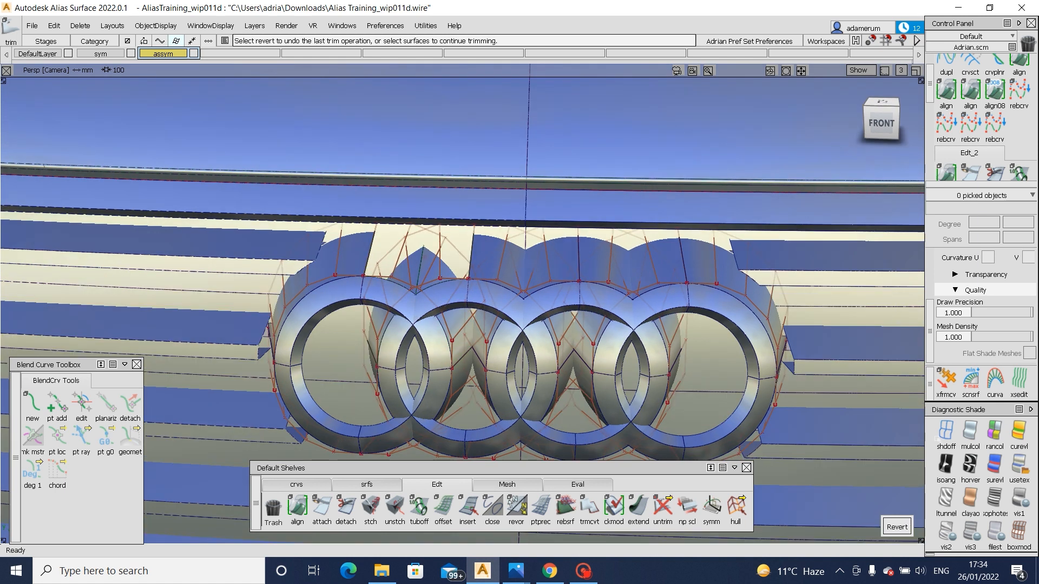
click(1024, 466)
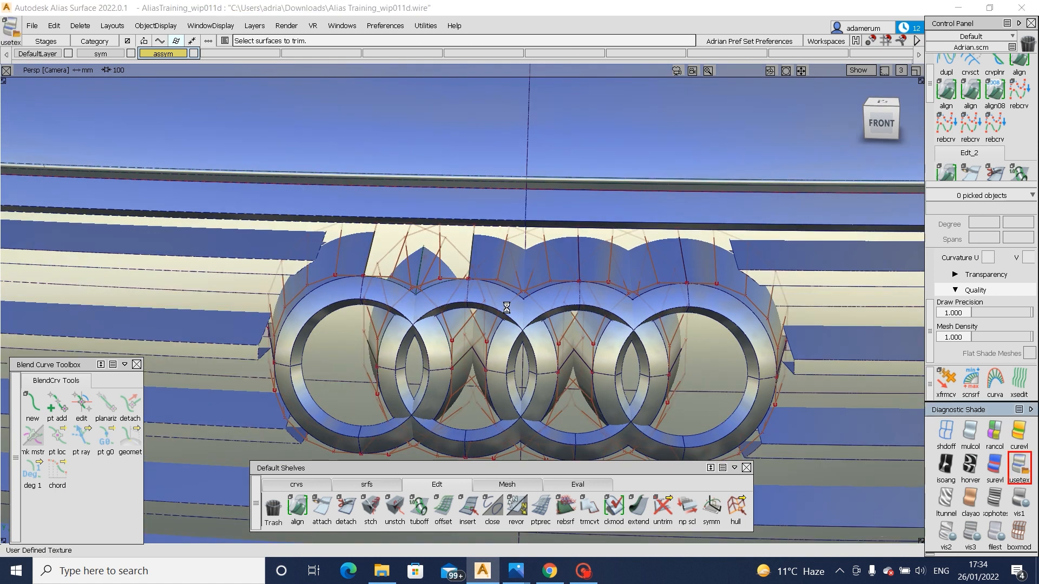
- Delete the excess upper flange pieces that cross into the first and second rings
click(443, 327)
mouse_move(457, 321)
ctrl+shift+mouse_down()
mouse_move(400, 309)
mouse_move(443, 315)
ctrl+shift+mouse_up()
click(447, 319)
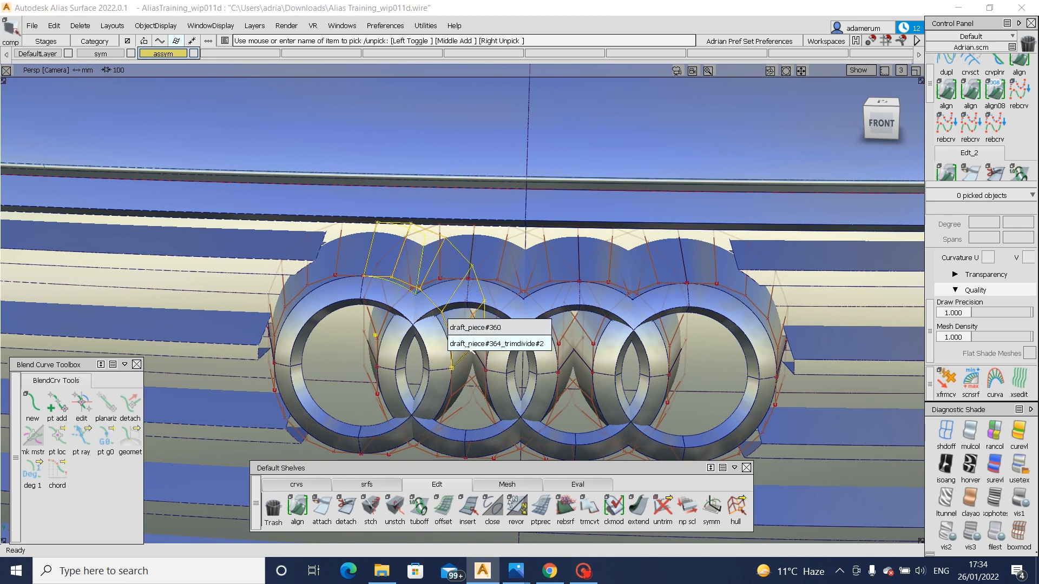
click(474, 321)
alt+shift+drag(474, 322, 373, 330)
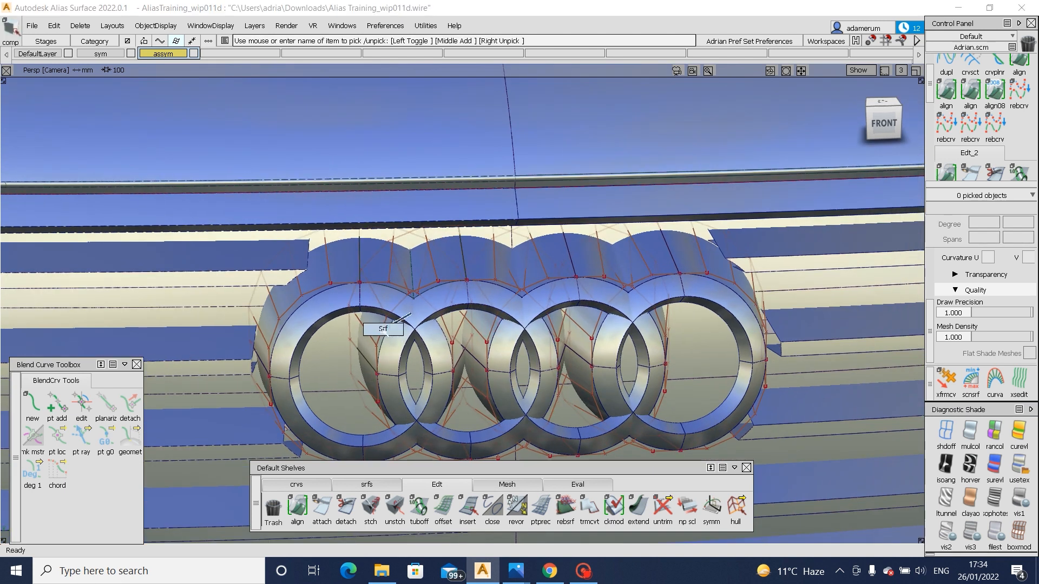
click(386, 334)
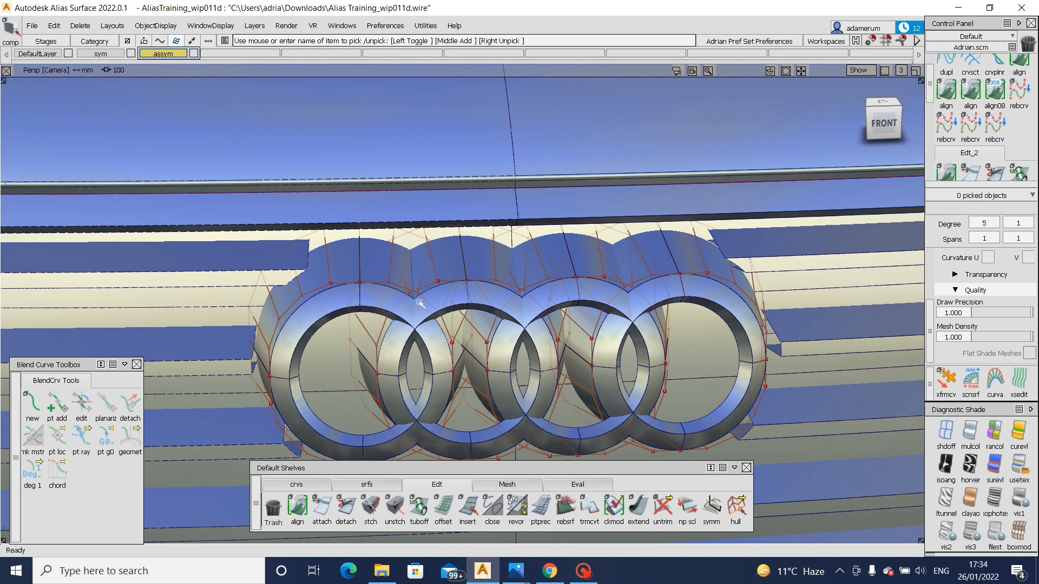
- Select the emblem and surrounding surfaces and hide their CVs and hulls
alt+shift+right_drag(420, 304, 409, 322)
drag(579, 396, 754, 466)
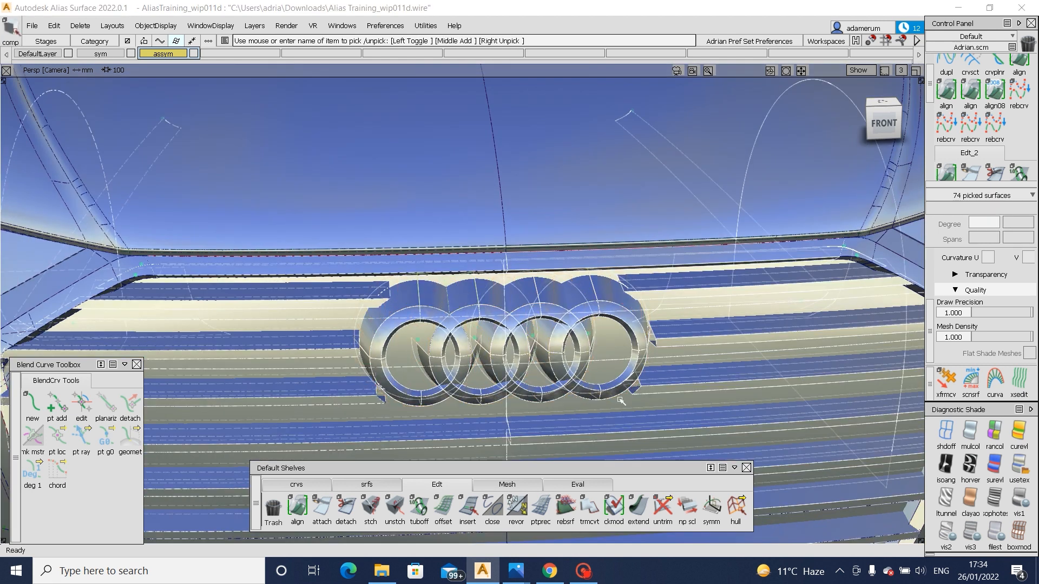
alt+shift+drag(514, 346, 476, 329)
alt+shift+right_drag(476, 329, 536, 385)
ctrl+shift+drag(536, 385, 514, 379)
alt+shift+right_drag(530, 379, 471, 346)
alt+shift+drag(471, 346, 520, 357)
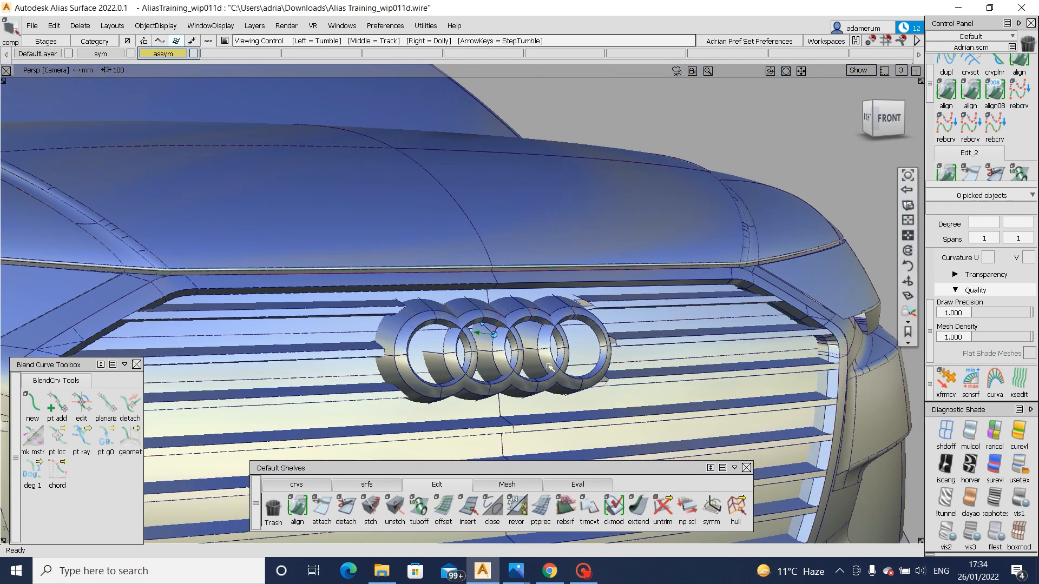
- Examine the emblem on the whole front end, with and without the wireframe, from the front and side
key(alt+m)
alt+shift+right_drag(584, 400, 514, 374)
alt+shift+drag(513, 374, 514, 403)
alt+shift+right_drag(514, 403, 546, 411)
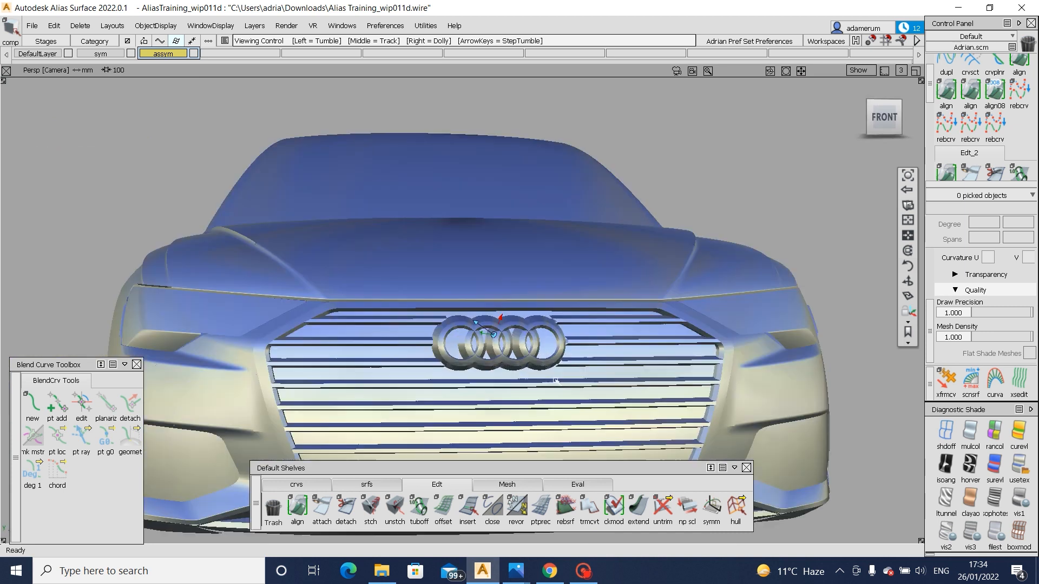
alt+shift+drag(546, 411, 362, 380)
alt+shift+right_drag(361, 381, 427, 393)
alt+shift+drag(427, 392, 591, 393)
key(alt+m)
alt+shift+right_drag(591, 392, 523, 388)
alt+shift+drag(522, 388, 462, 386)
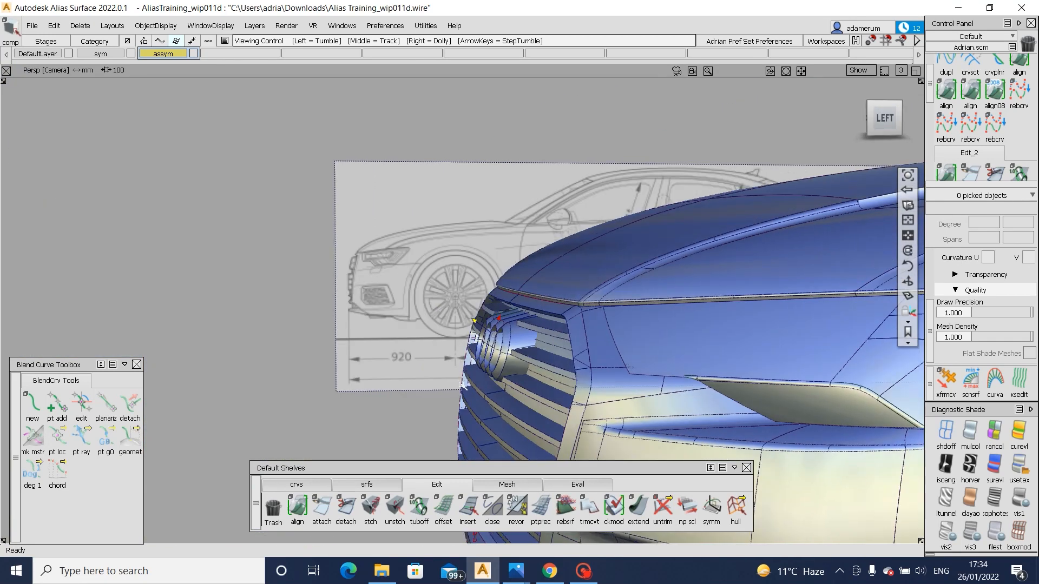
mouse_move(462, 386)
alt+shift+right_down()
mouse_move(517, 368)
mouse_move(493, 407)
mouse_move(454, 395)
alt+shift+right_up()
alt+shift+drag(454, 395, 649, 386)
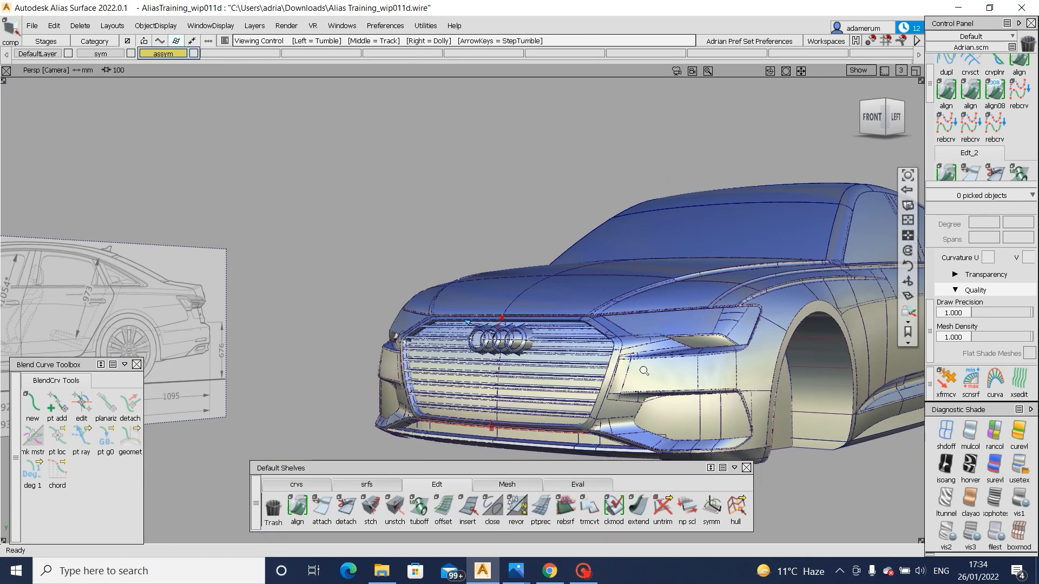
- Intersect the lower flanges of the first and second rings and trim off their overlap, keeping the outer regions
alt+shift+right_drag(378, 374, 513, 369)
alt+shift+middle_drag(513, 369, 531, 259)
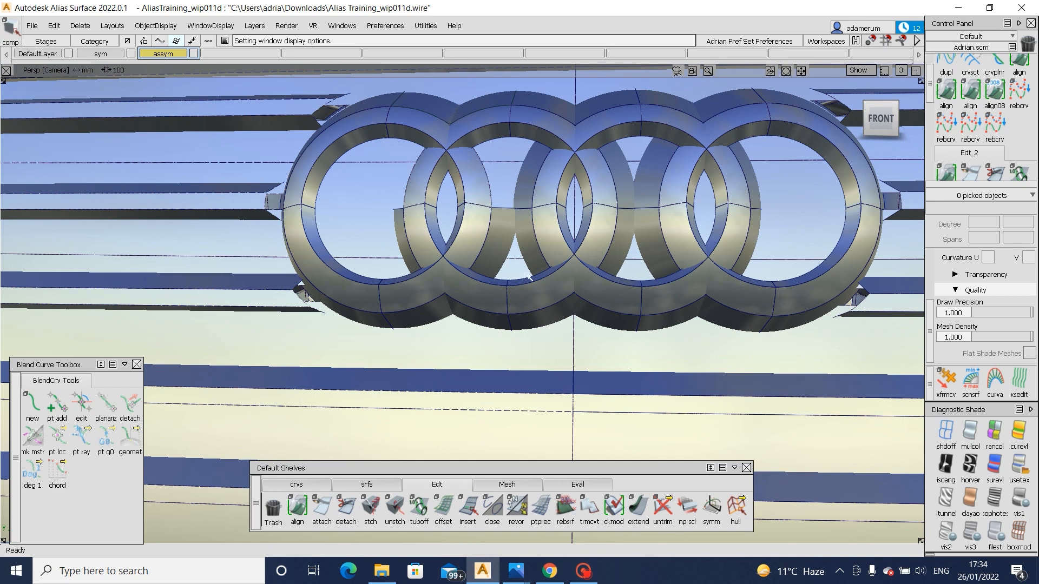
click(402, 251)
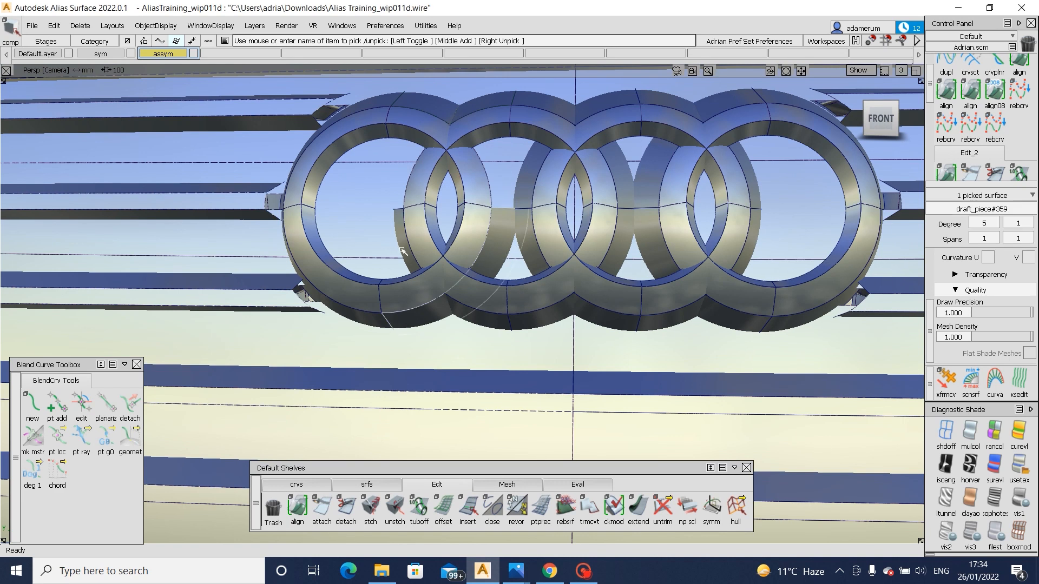
click(476, 318)
ctrl+shift+right_drag(518, 293, 475, 325)
click(476, 322)
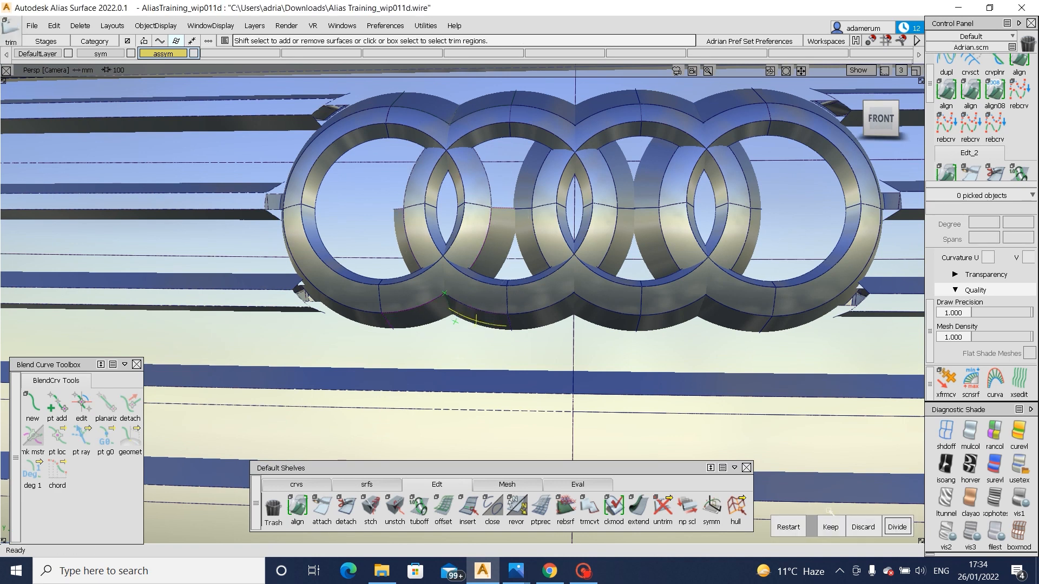
click(831, 527)
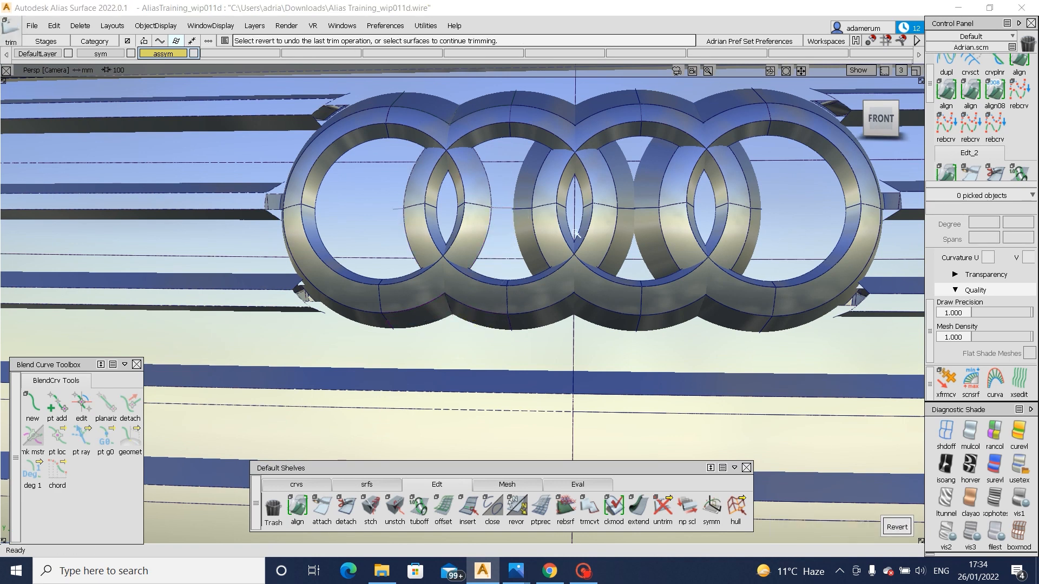
- Intersect the lower flanges of the second and third rings and trim both to their outer regions
ctrl+shift+drag(552, 317, 551, 295)
click(551, 318)
ctrl+shift+right_drag(547, 331, 511, 341)
click(593, 316)
click(546, 317)
key(space)
click(598, 319)
key(space)
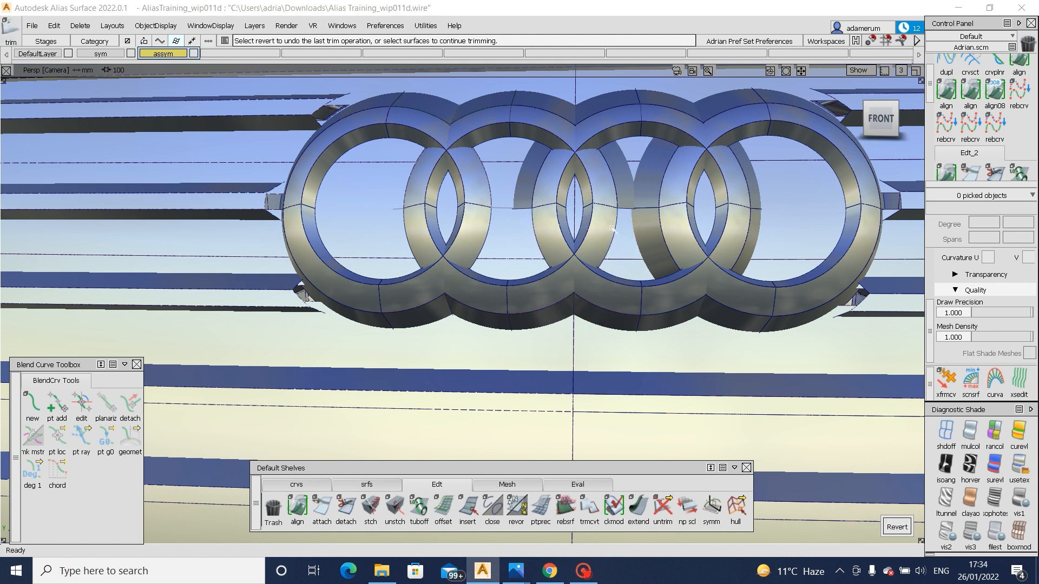
- Intersect the upper flanges of the second and third rings and trim away the pieces crossing behind them
alt+shift+middle_drag(569, 233, 559, 246)
alt+shift+drag(560, 246, 522, 231)
click(530, 209)
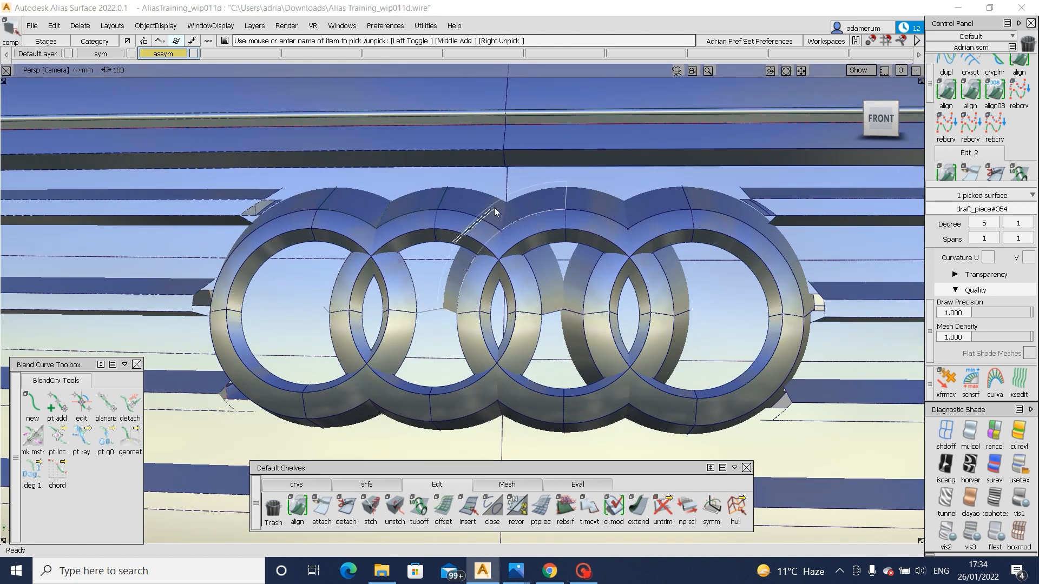
click(485, 206)
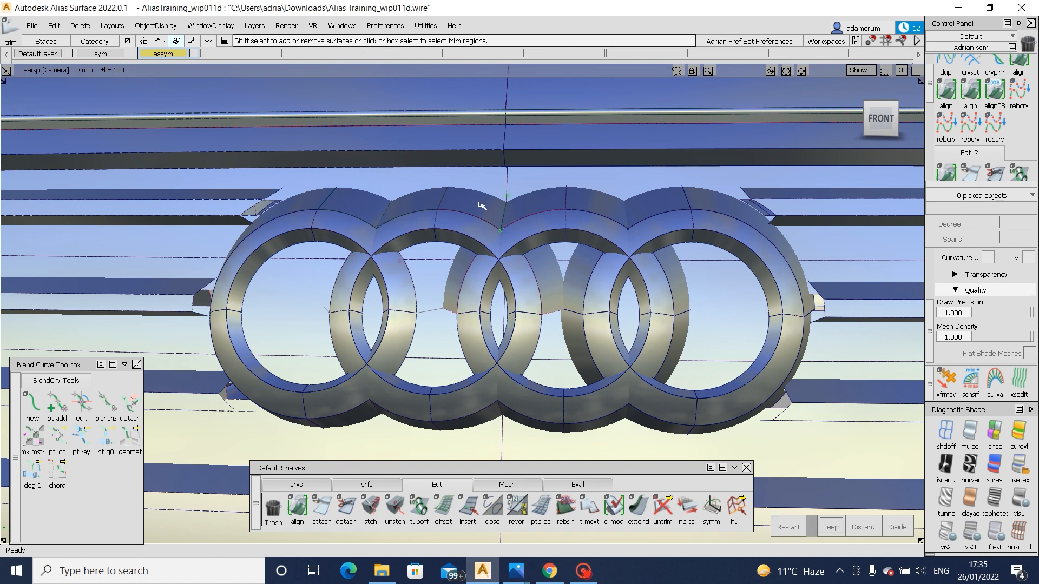
key(space)
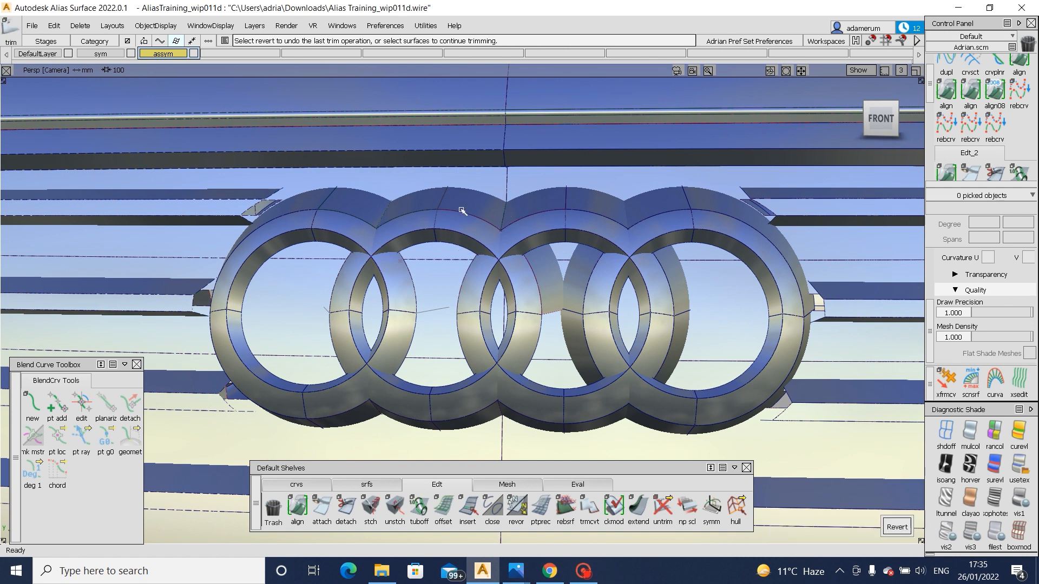
click(464, 211)
key(space)
- Intersect the upper flanges of the third and fourth rings and try to trim off their overlap
alt+shift+middle_drag(592, 264, 532, 267)
alt+shift+drag(531, 267, 526, 194)
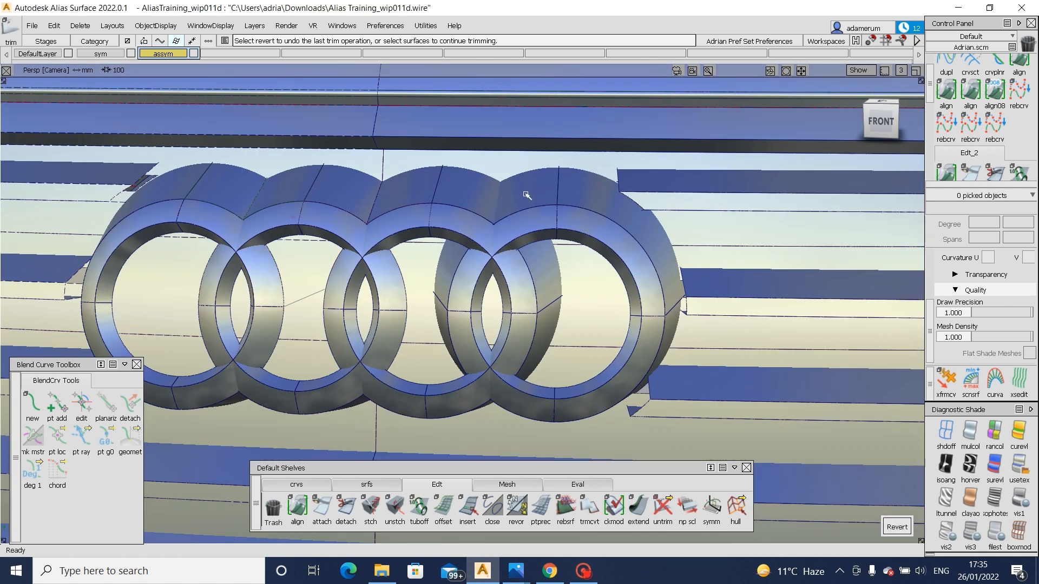
mouse_move(527, 195)
ctrl+shift+right_down()
mouse_move(458, 199)
mouse_move(477, 210)
ctrl+shift+right_up()
click(455, 201)
click(482, 195)
key(space)
click(532, 193)
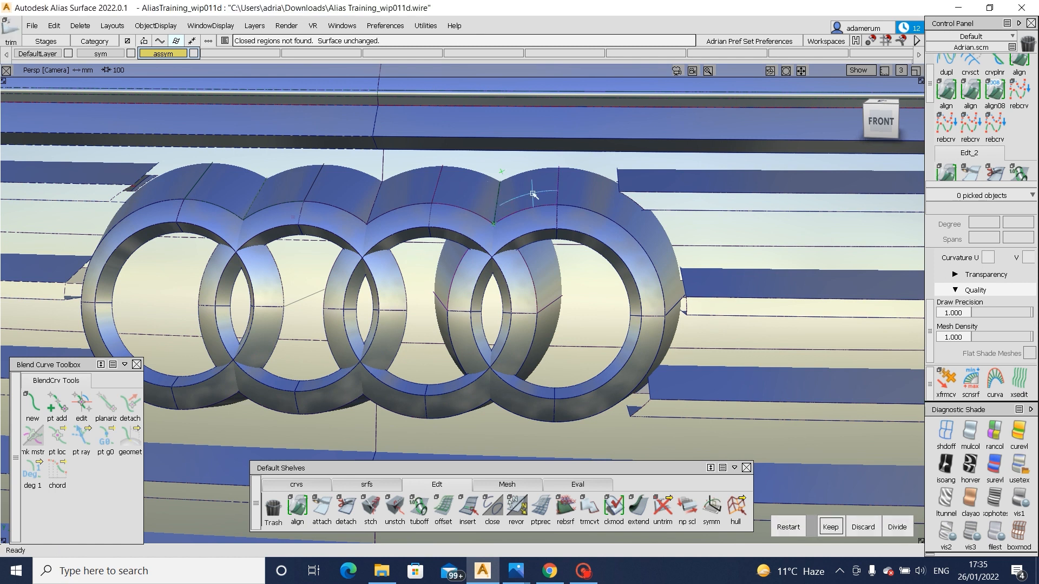
key(space)
alt+shift+drag(531, 315, 539, 303)
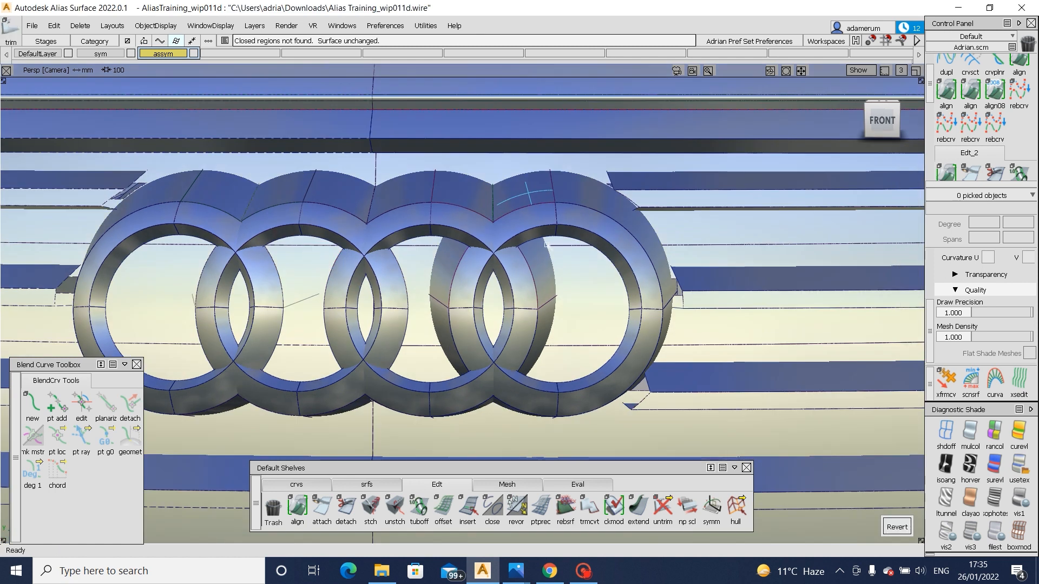
ctrl+shift+right_drag(523, 195, 492, 221)
click(542, 252)
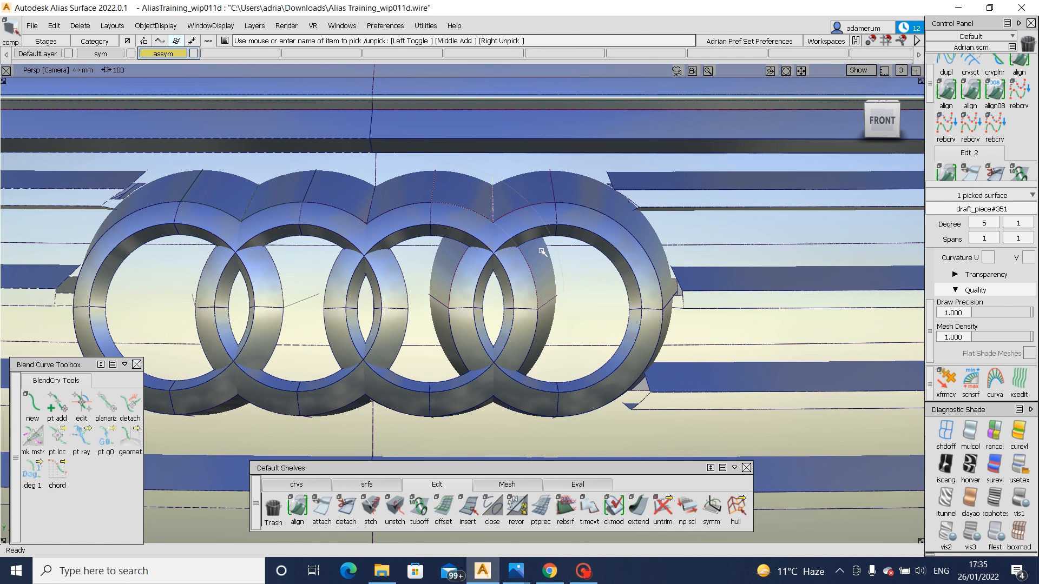
click(475, 193)
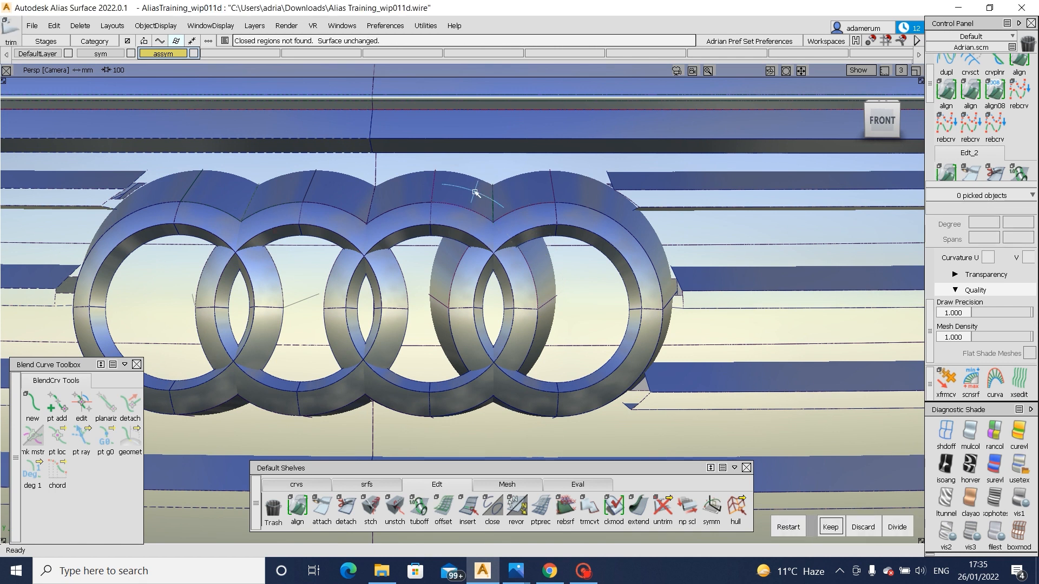
- Extend the intersection curve between the third and fourth rings' upper flanges and trim both flanges to their outer regions
ctrl+shift+drag(498, 230, 508, 250)
click(638, 509)
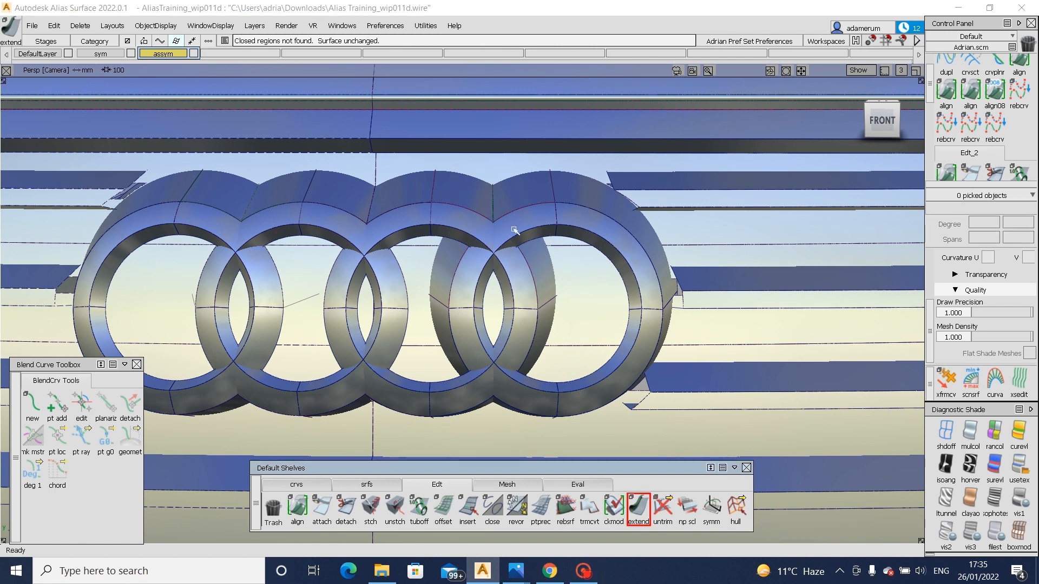
click(496, 193)
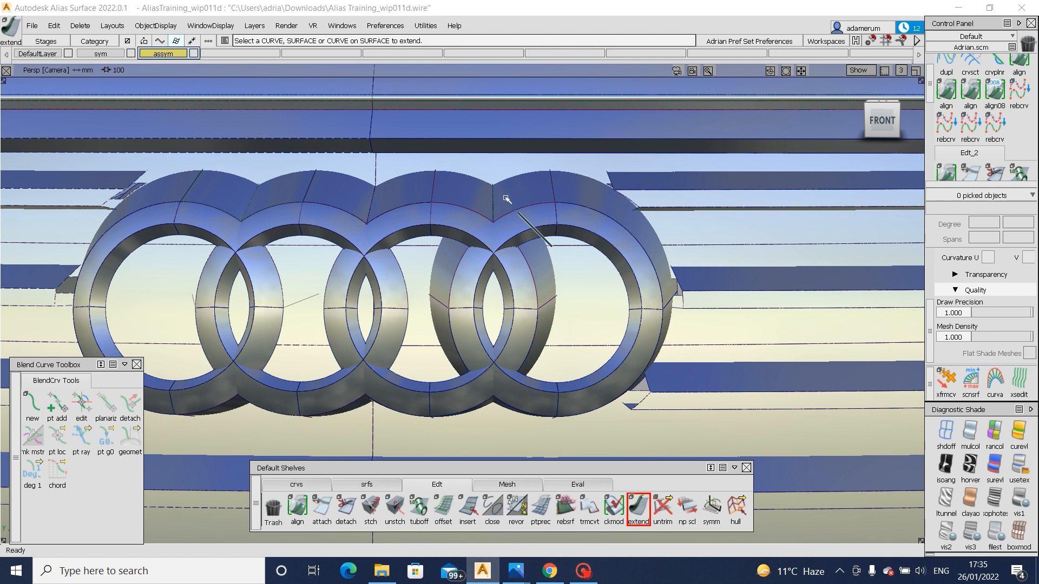
ctrl+shift+drag(518, 213, 551, 248)
ctrl+shift+drag(552, 171, 514, 204)
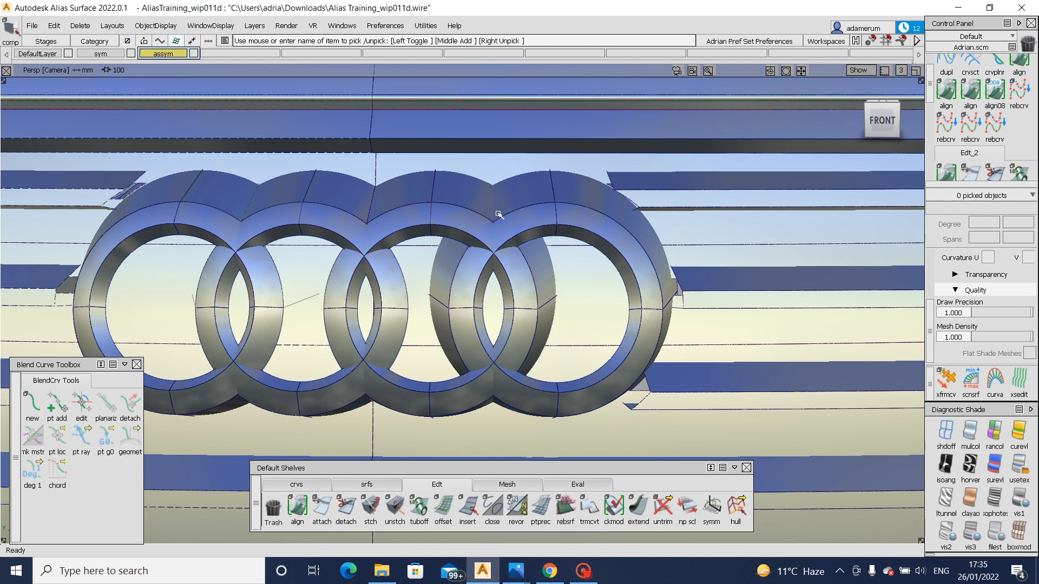
click(497, 216)
key(t)
click(500, 200)
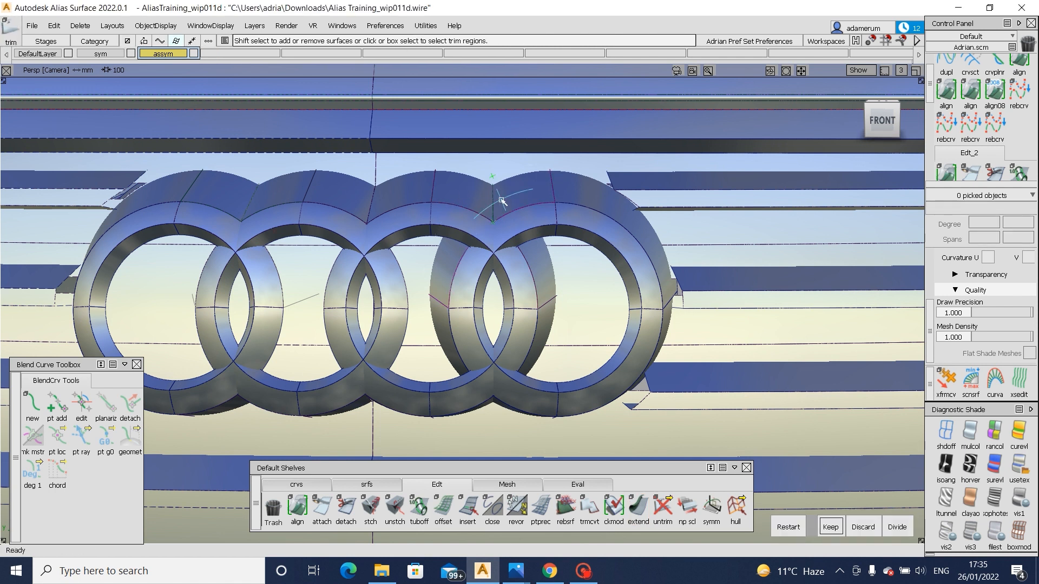
key(space)
click(476, 194)
key(space)
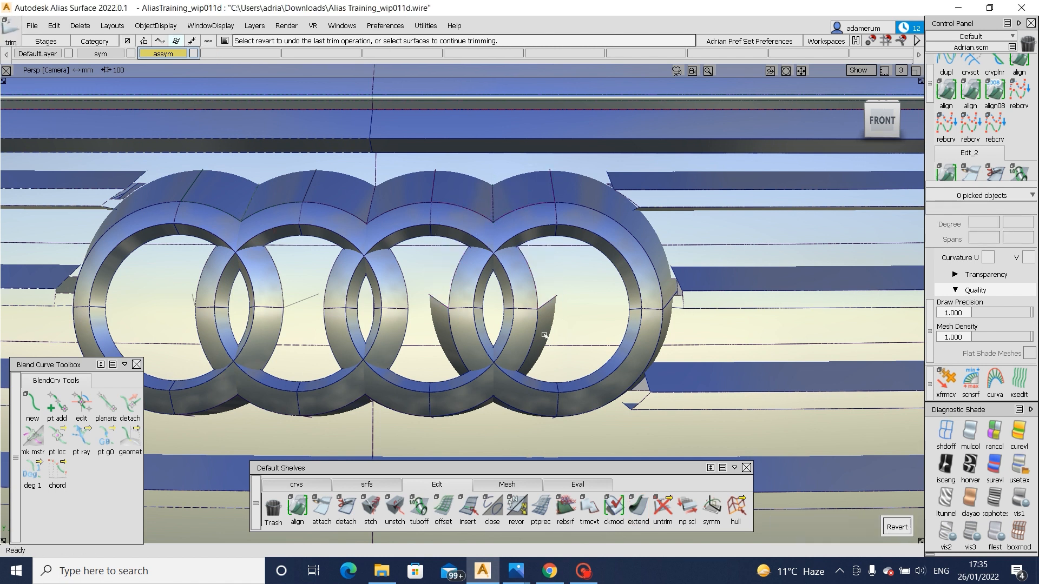
- Intersect the lower flanges of the third and fourth rings and trim both to their outer regions
key(i)
alt+shift+drag(496, 453, 507, 407)
click(507, 408)
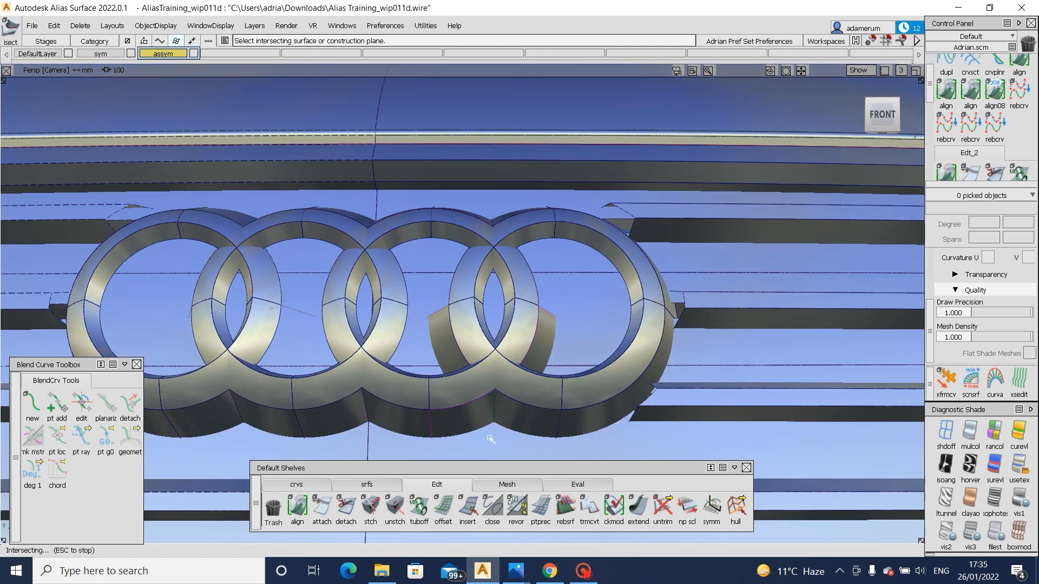
click(494, 426)
key(t)
click(510, 415)
key(space)
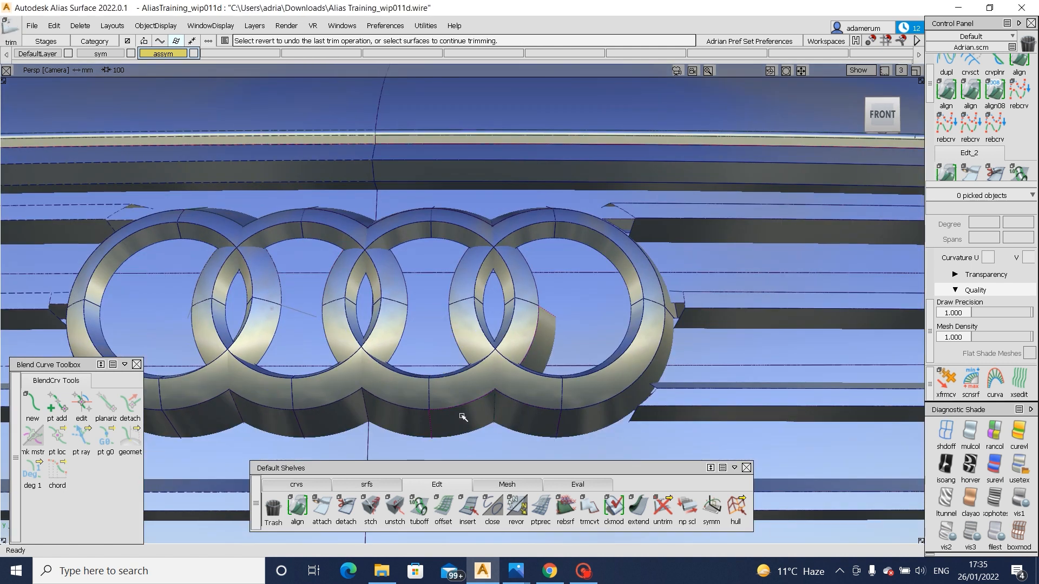
click(463, 416)
key(space)
- Examine the trimmed emblem on the whole front end and close up around the fourth ring, including against the front reference image
alt+shift+right_drag(570, 397, 573, 445)
alt+shift+drag(573, 445, 571, 484)
key(m)
mouse_move(455, 308)
alt+shift+mouse_down()
mouse_move(220, 336)
mouse_move(604, 323)
alt+shift+mouse_up()
alt+shift+right_drag(604, 323, 624, 355)
alt+shift+drag(624, 354, 598, 341)
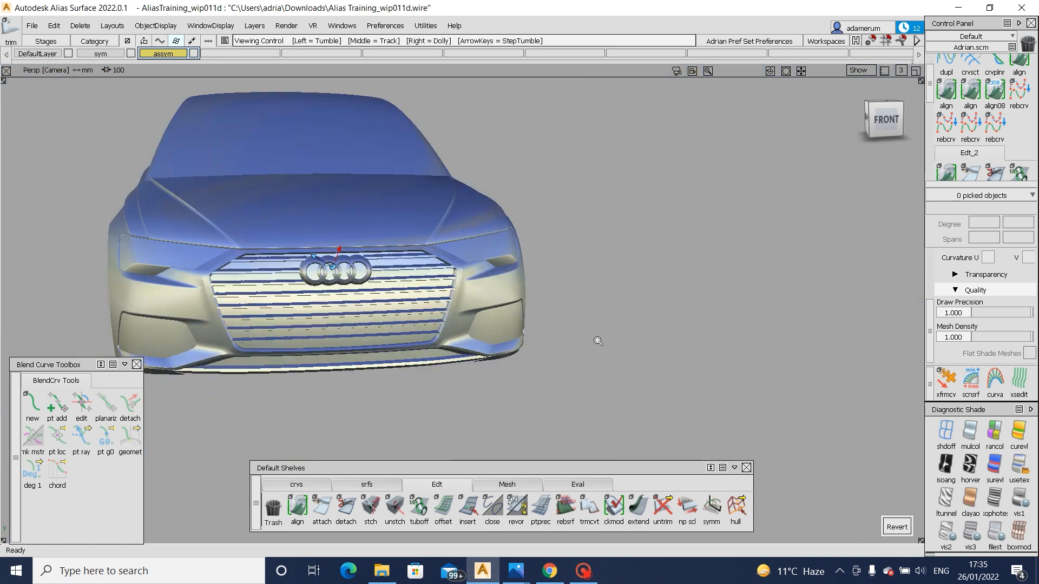
alt+shift+right_drag(598, 341, 487, 209)
key(m)
alt+shift+drag(487, 209, 517, 201)
click(517, 201)
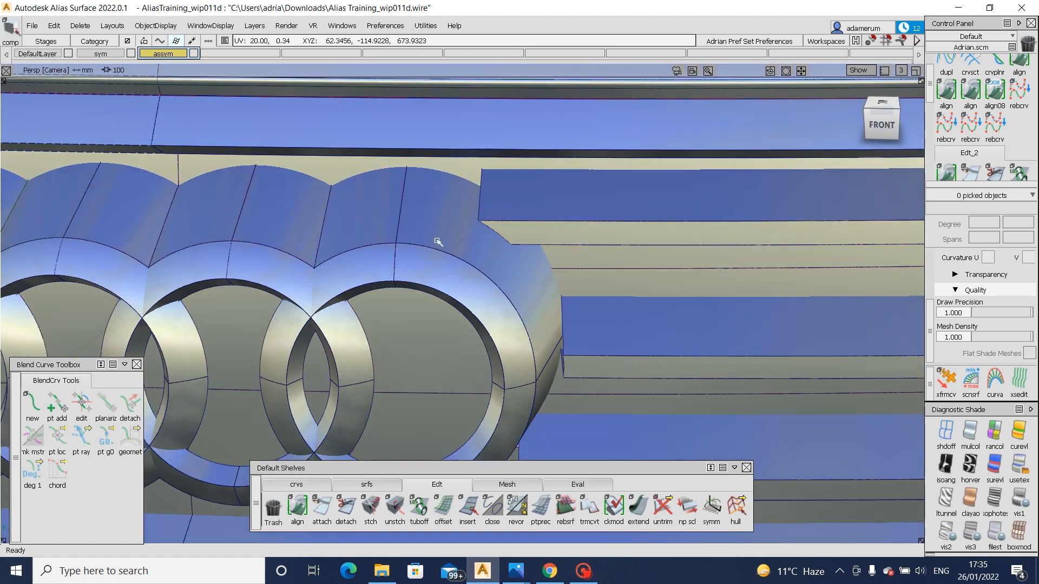
mouse_move(436, 241)
alt+shift+mouse_down()
mouse_move(599, 177)
mouse_move(529, 288)
alt+shift+mouse_up()
ctrl+shift+drag(529, 288, 529, 230)
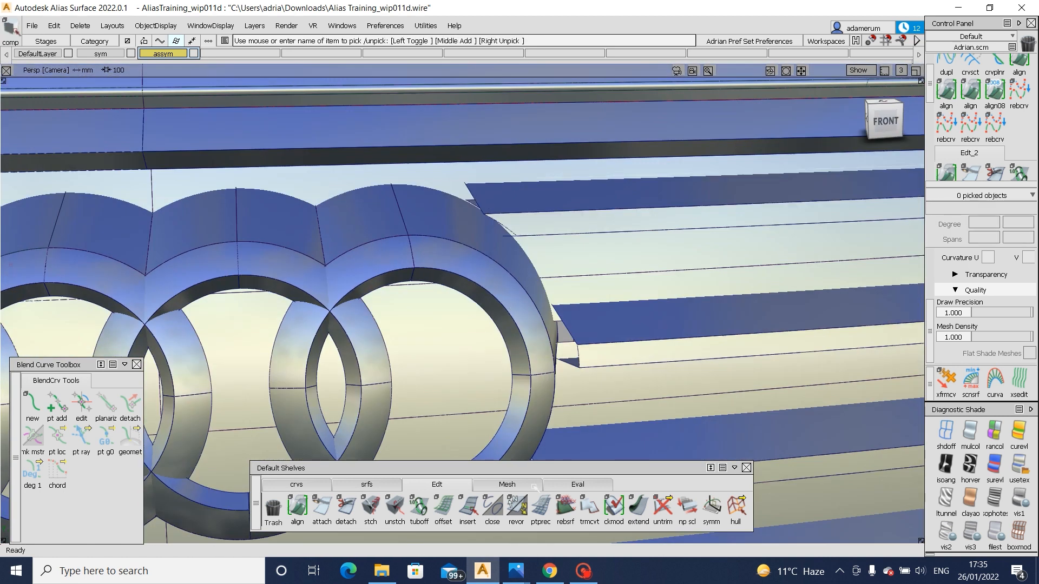
click(894, 120)
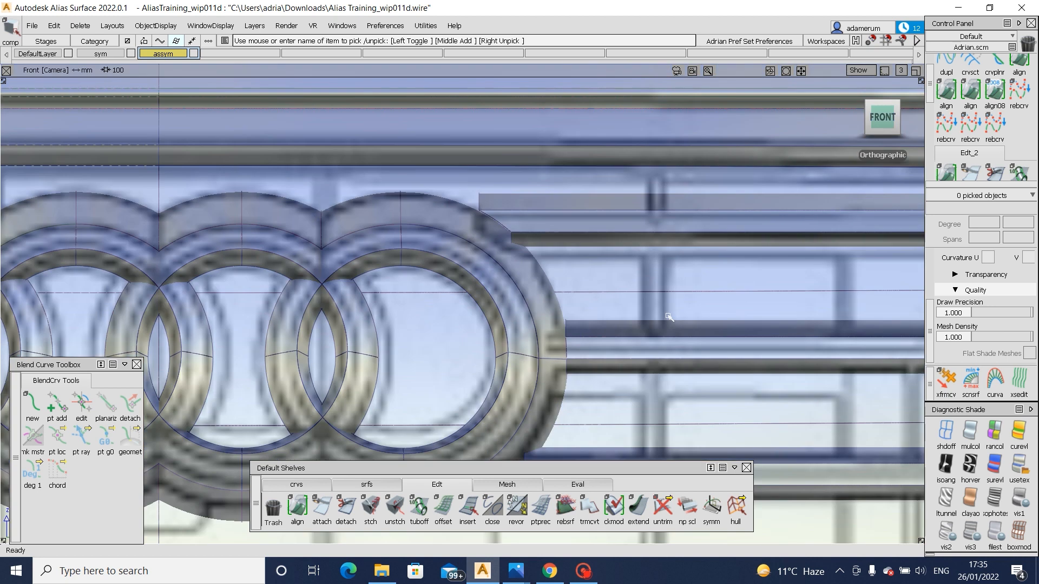
alt+shift+drag(440, 215, 465, 330)
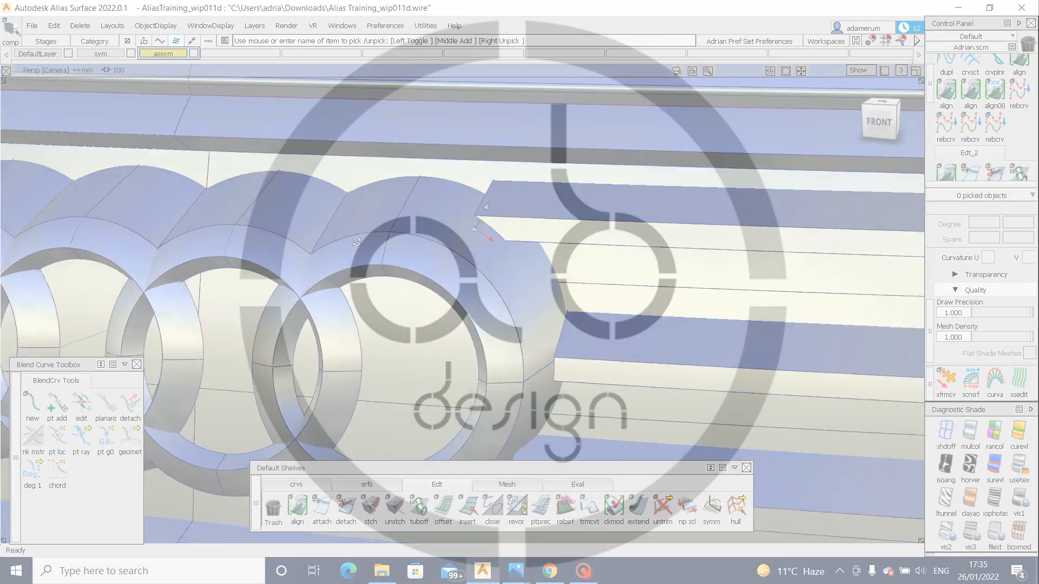